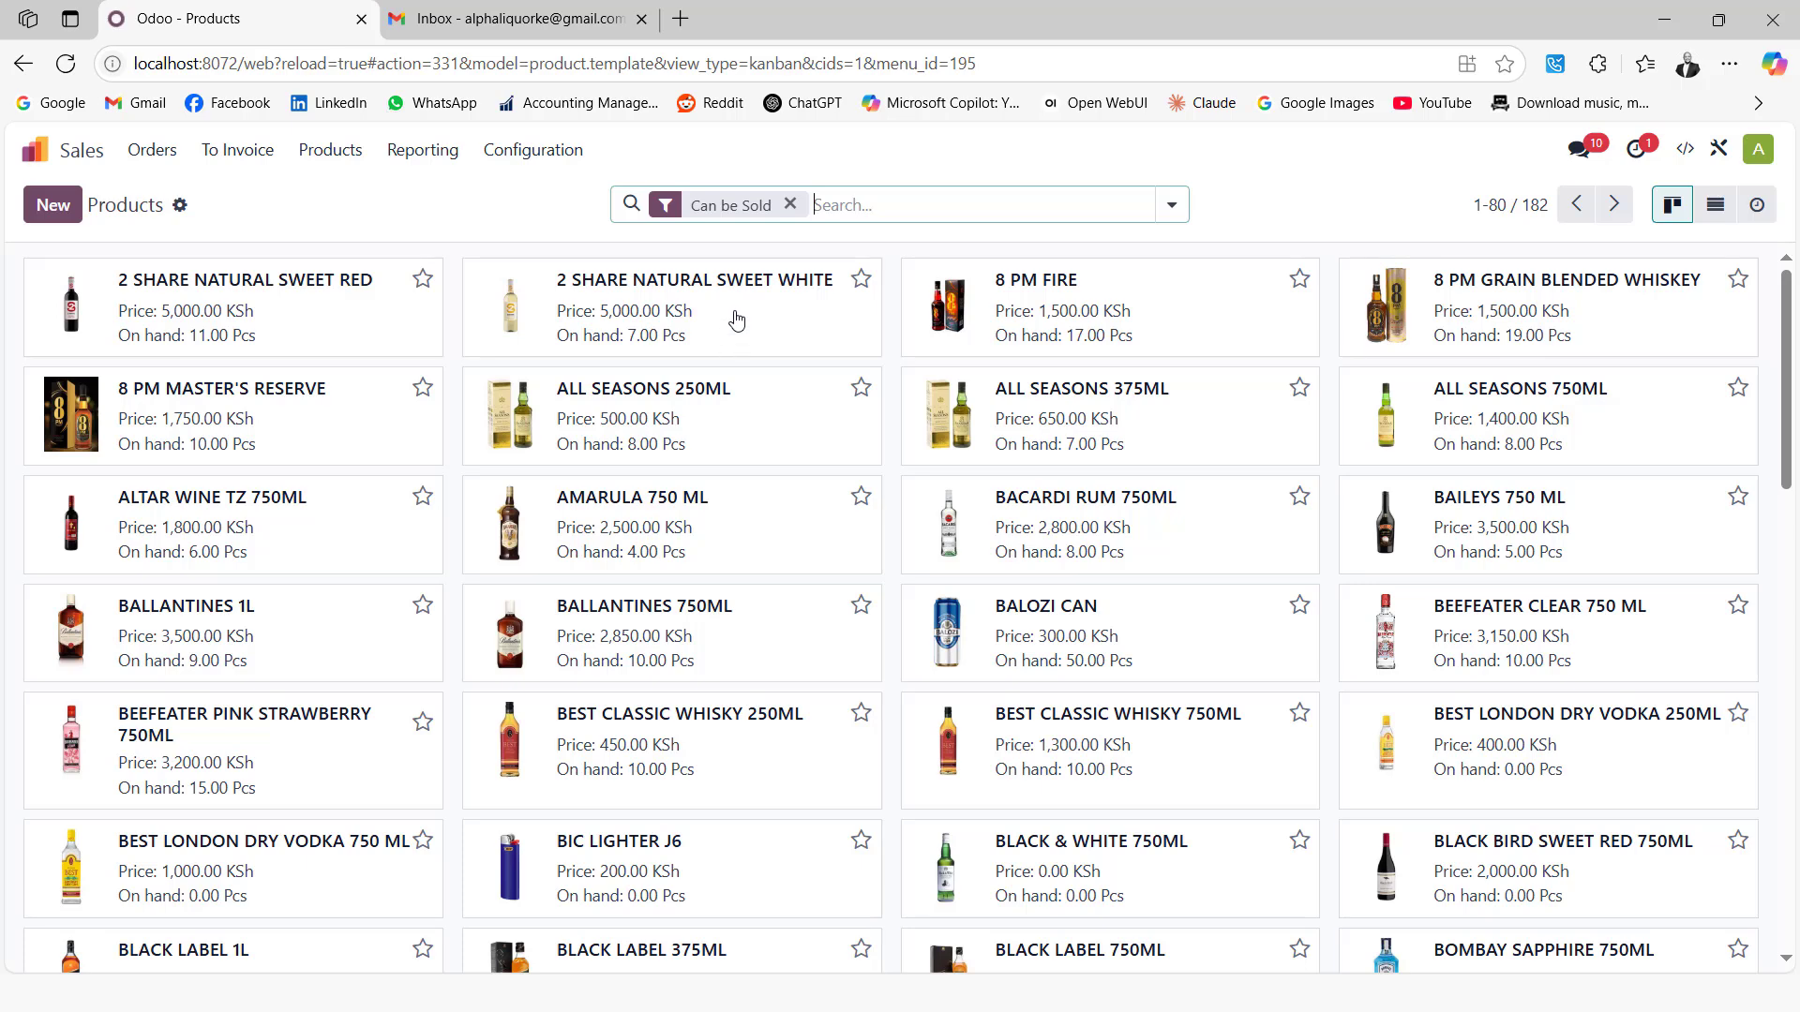
# From the 2 SHARE NATURAL SWEET WHITE product, open its WINE category to review the AVCO valuation and Wine accounts
pyautogui.click(735, 313)
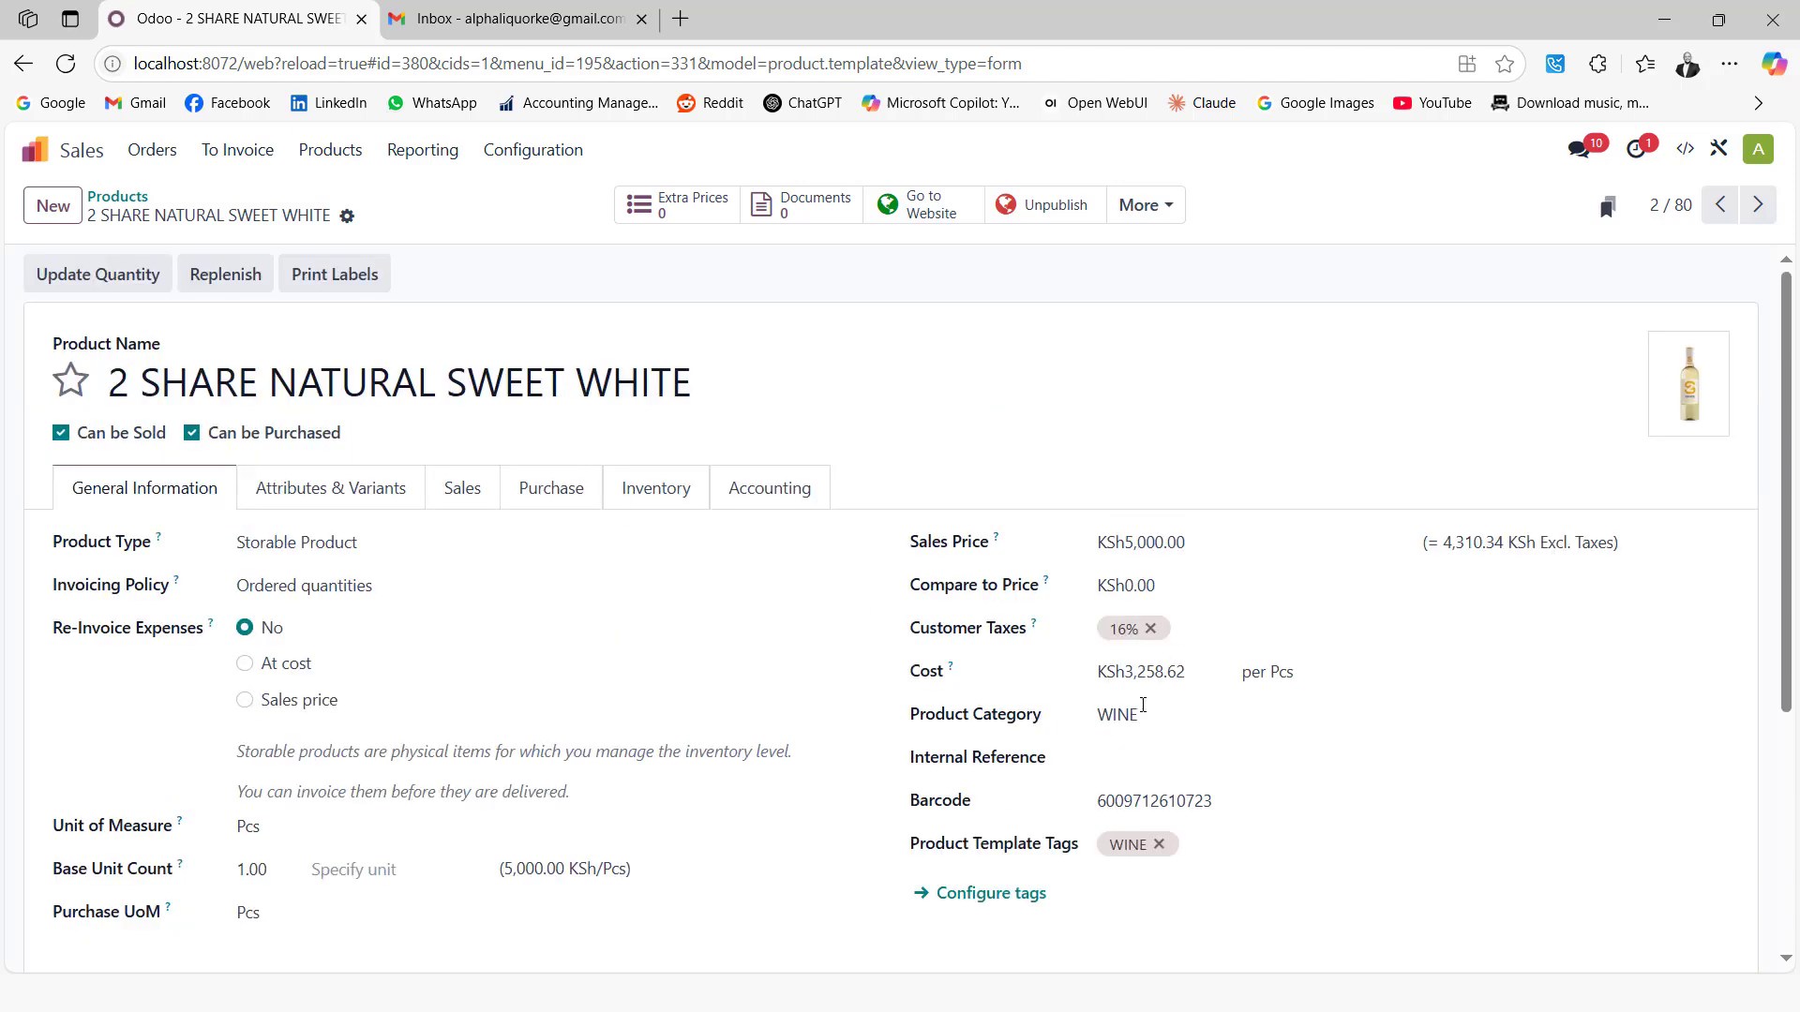
pyautogui.doubleClick(1240, 797)
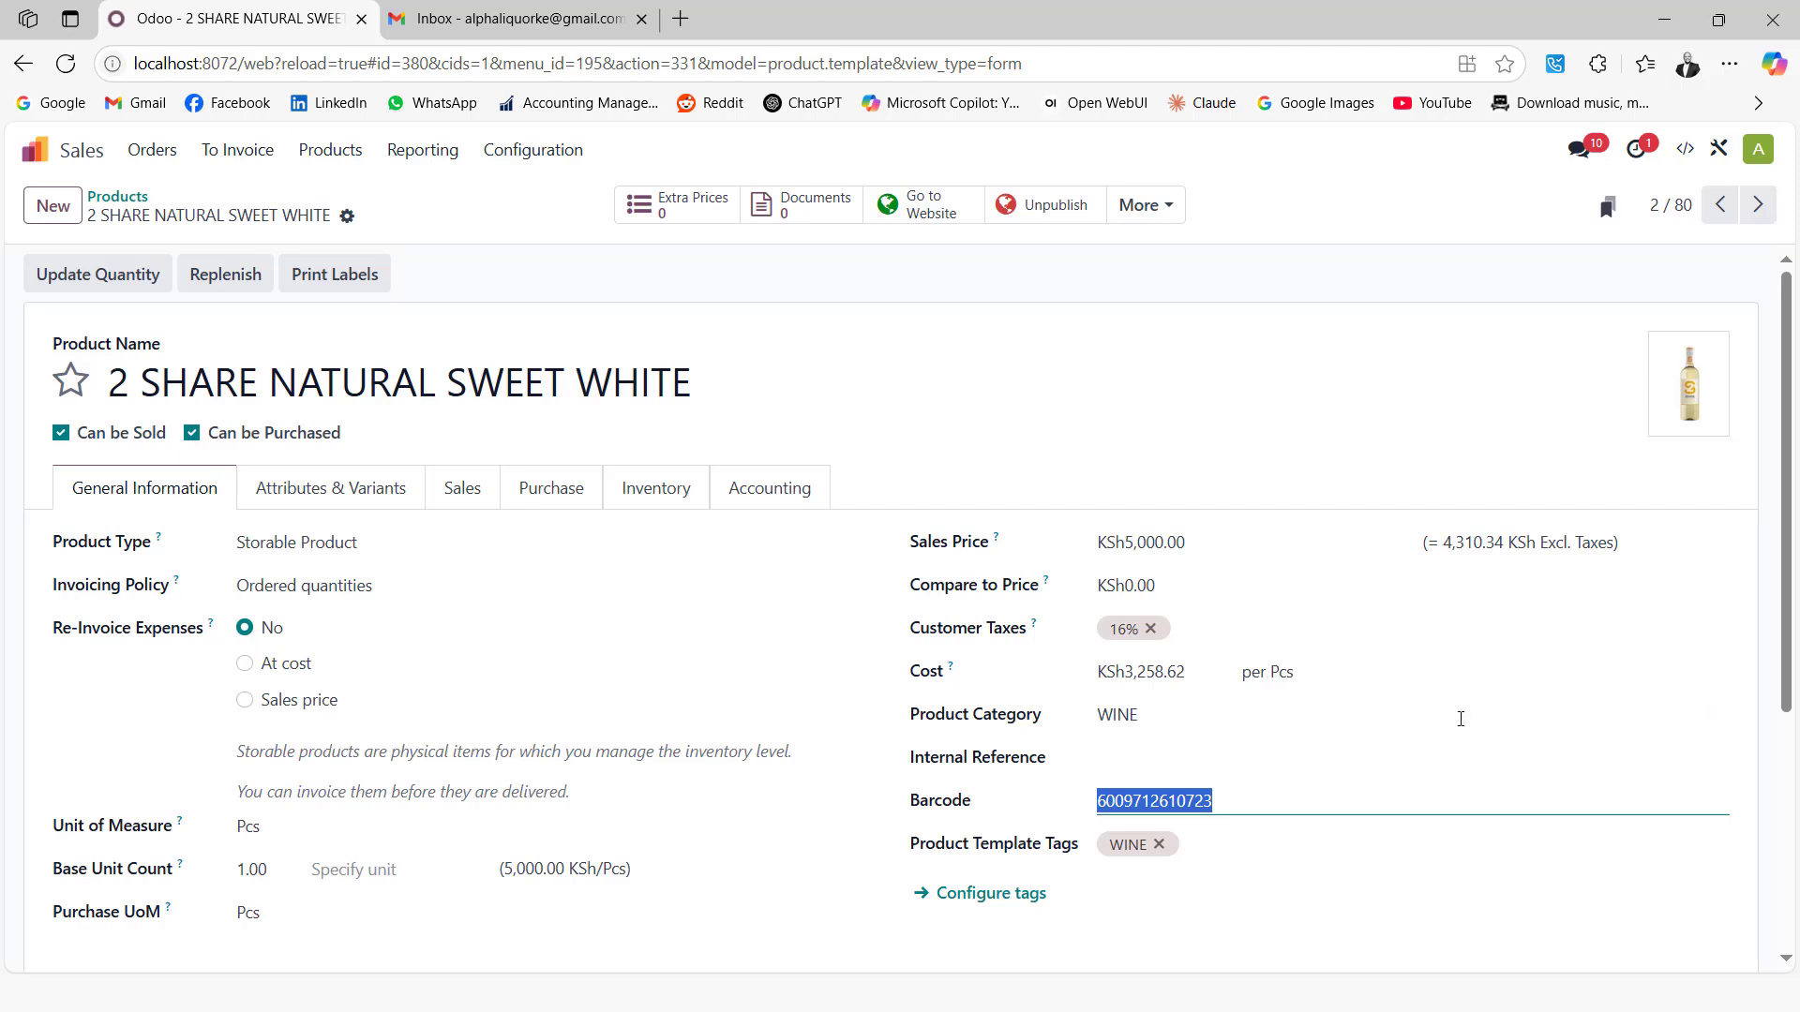
pyautogui.click(1705, 717)
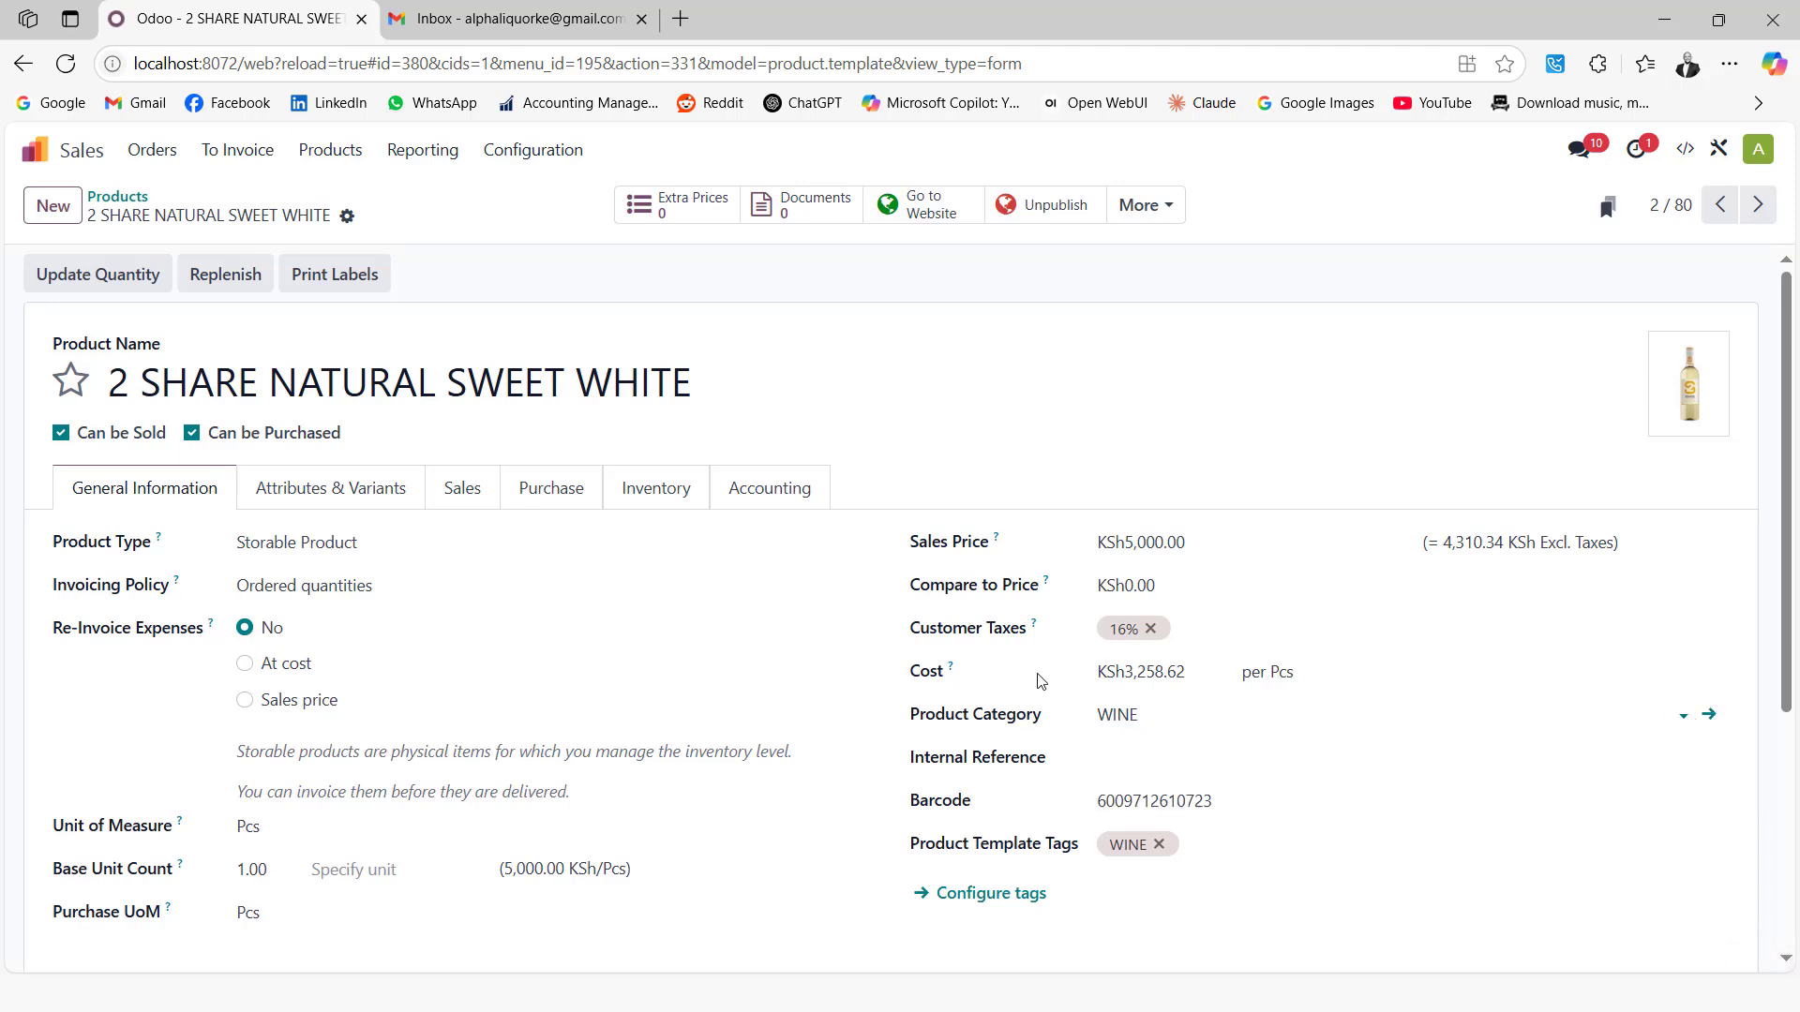
pyautogui.scroll(-1, 1229, 683)
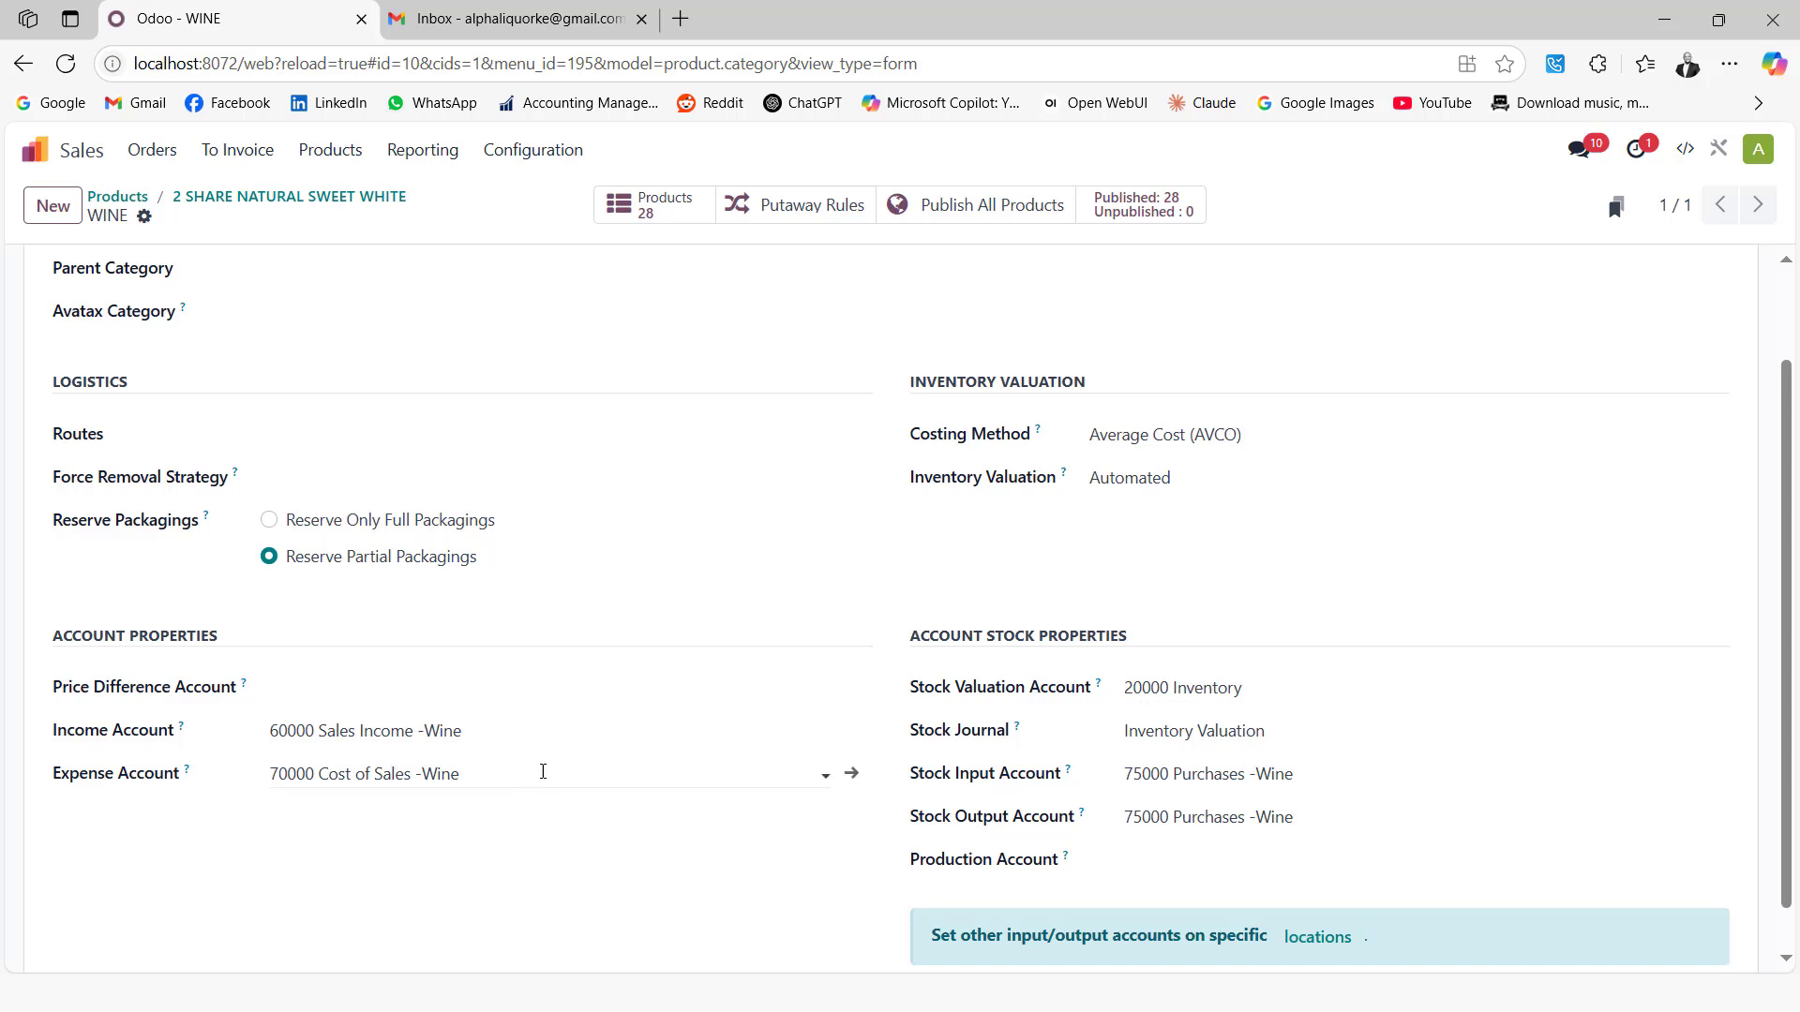
# Review a customer's 30 Days payment terms and Happy Hour Pricelist (KES), then go back to the apps menu
pyautogui.click(165, 161)
pyautogui.click(170, 290)
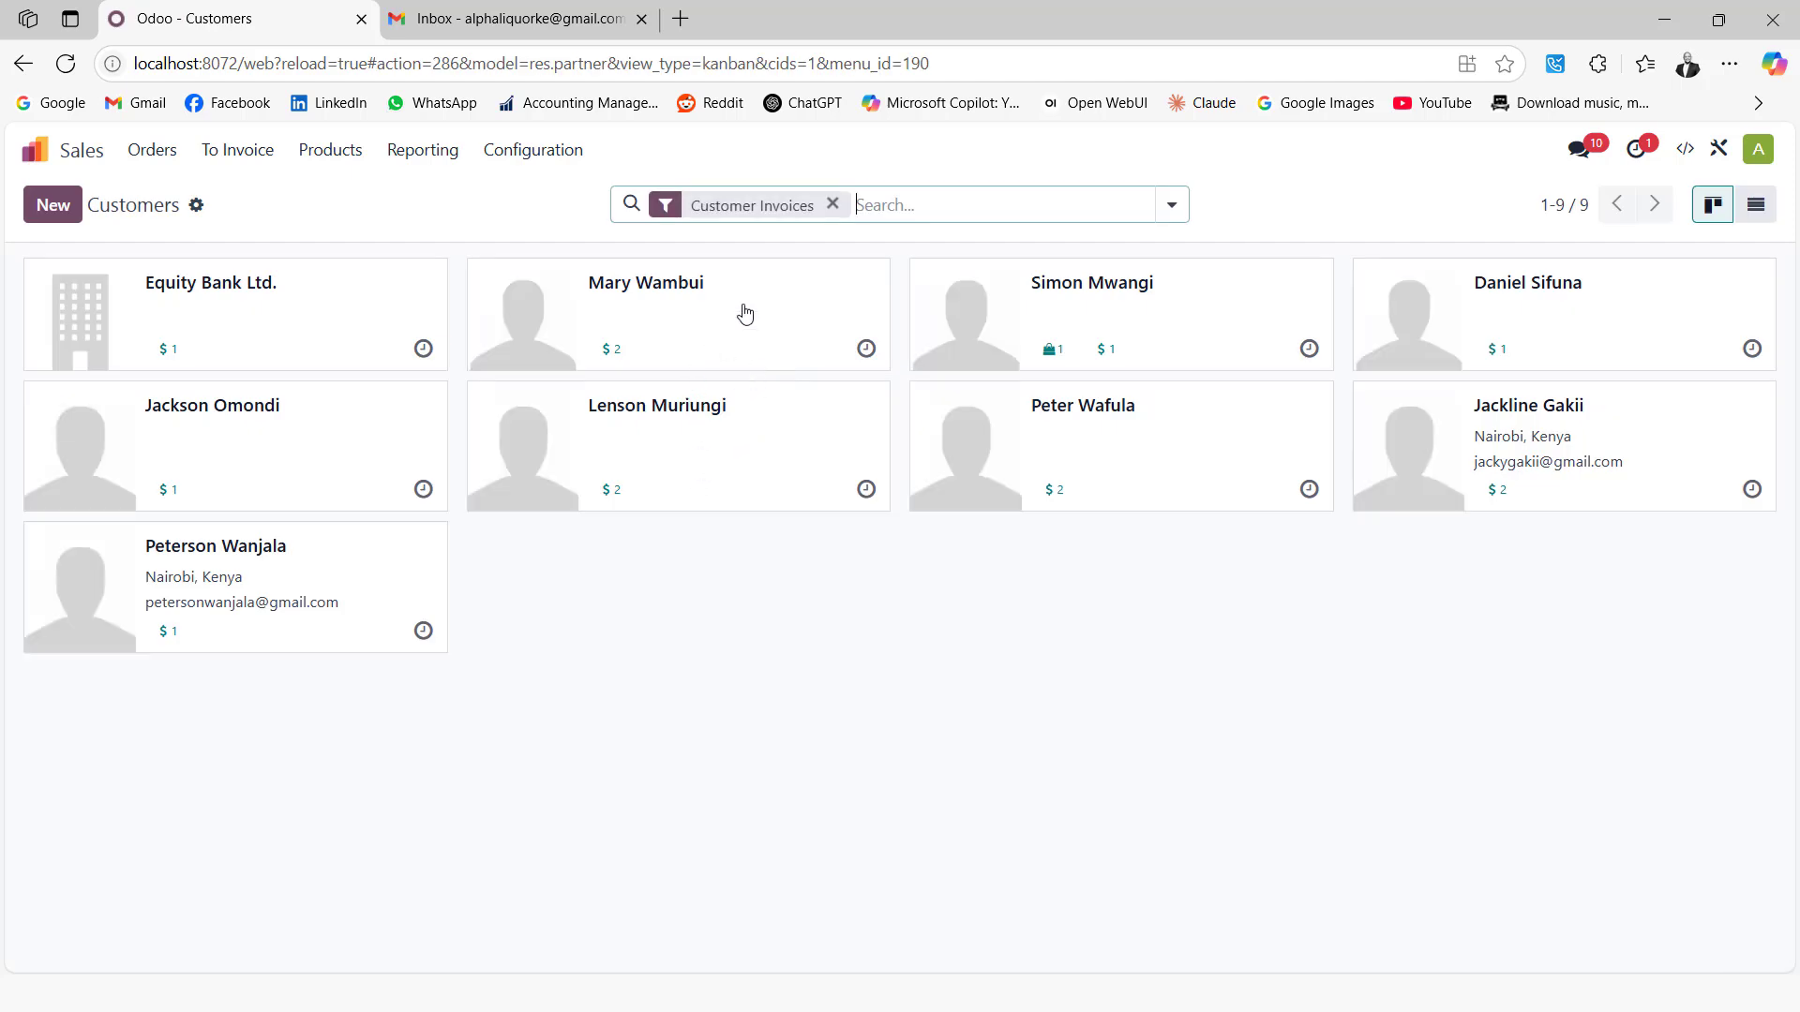
pyautogui.click(745, 313)
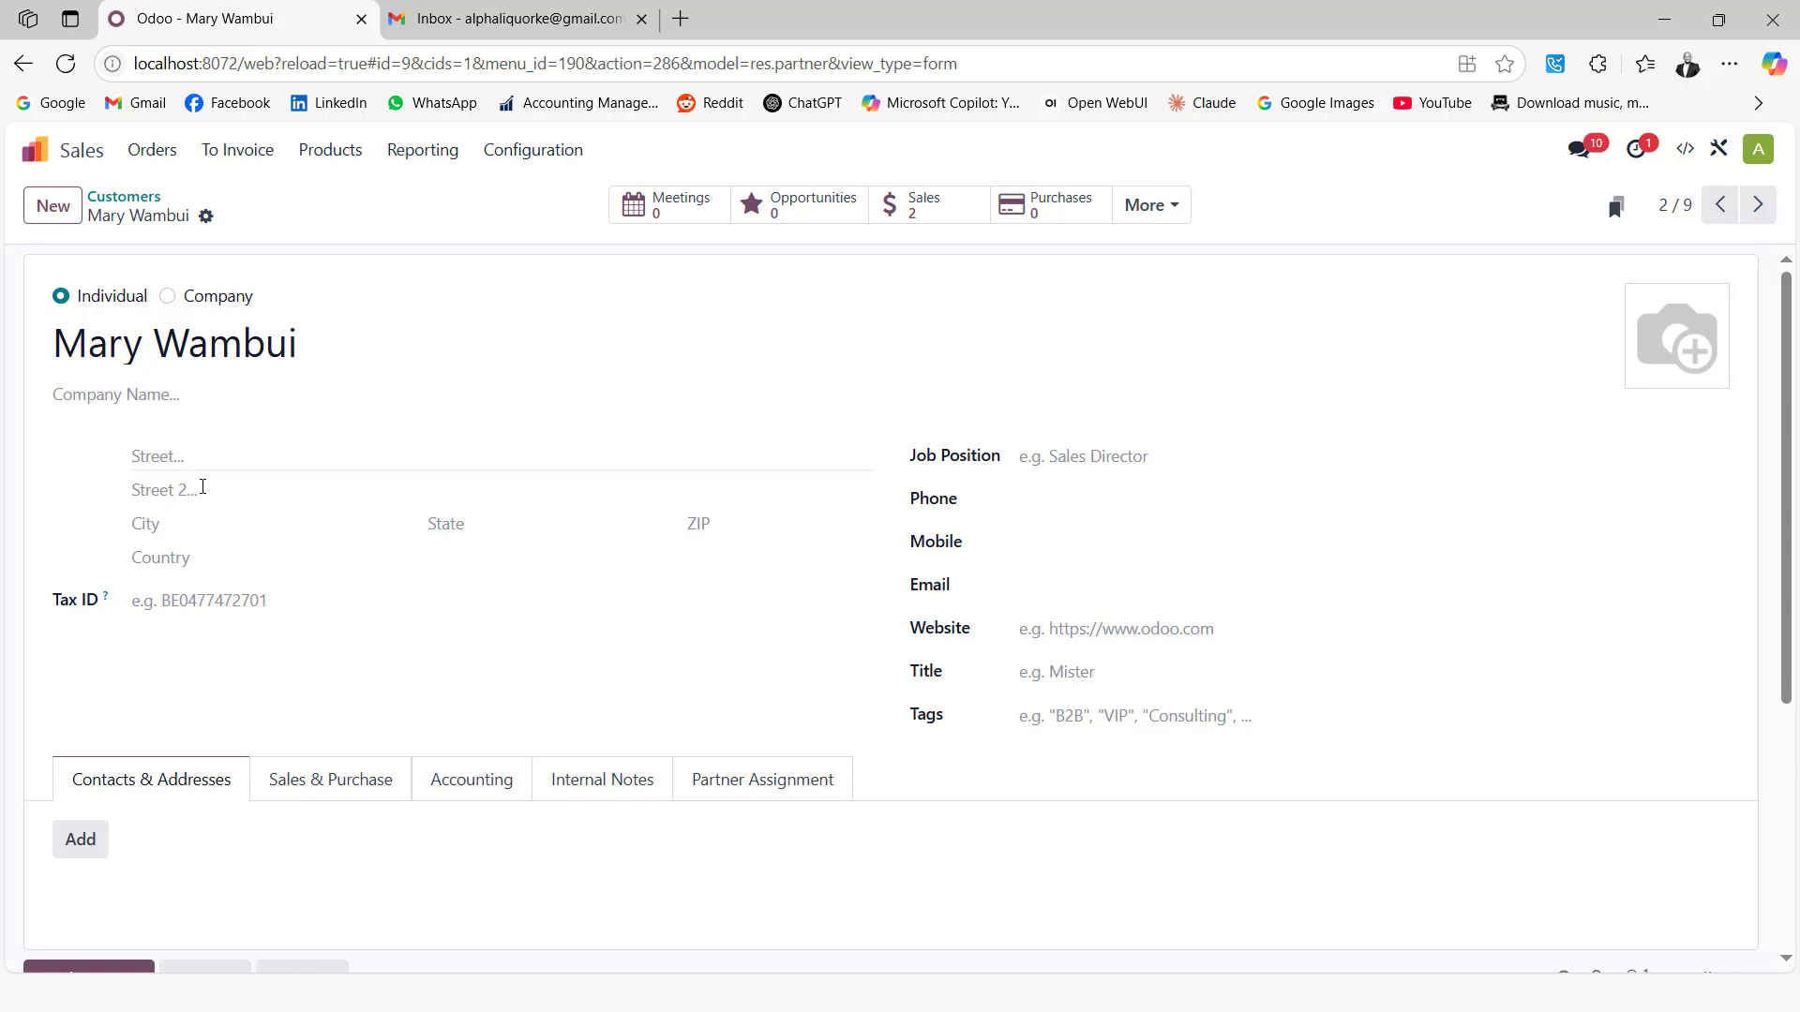
pyautogui.click(309, 789)
pyautogui.scroll(-5, 354, 615)
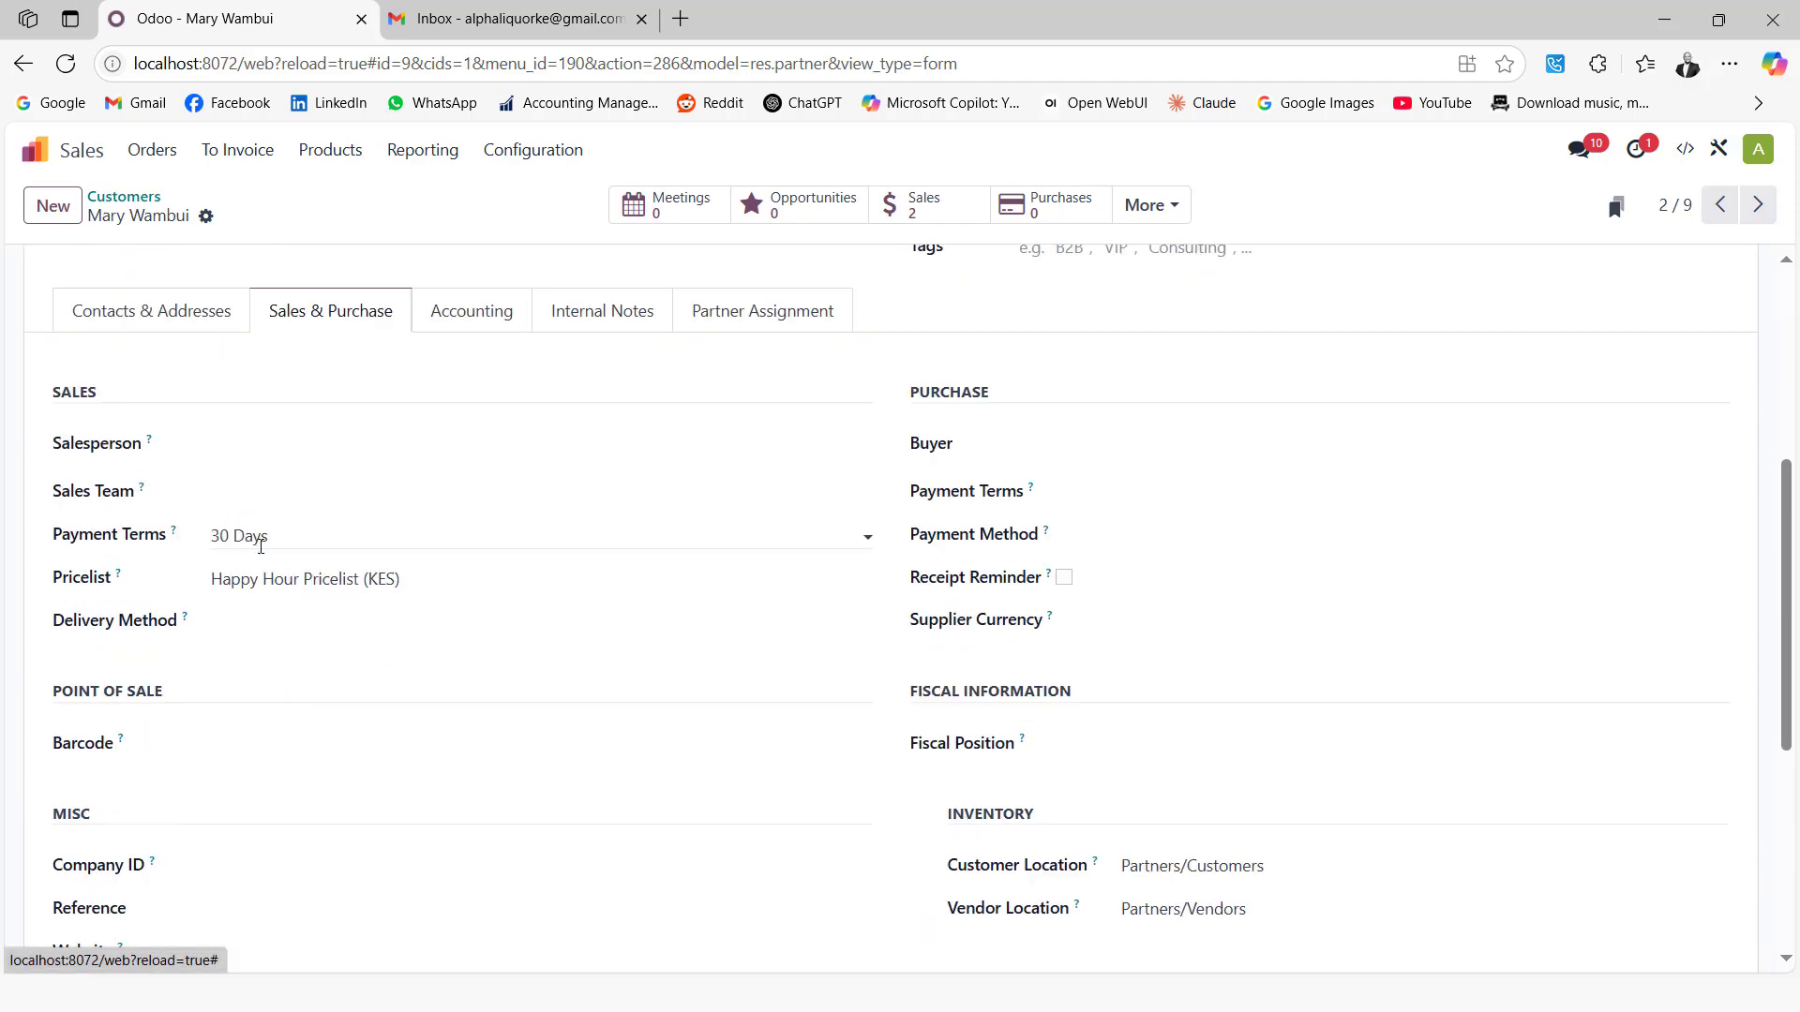
pyautogui.scroll(5, 265, 565)
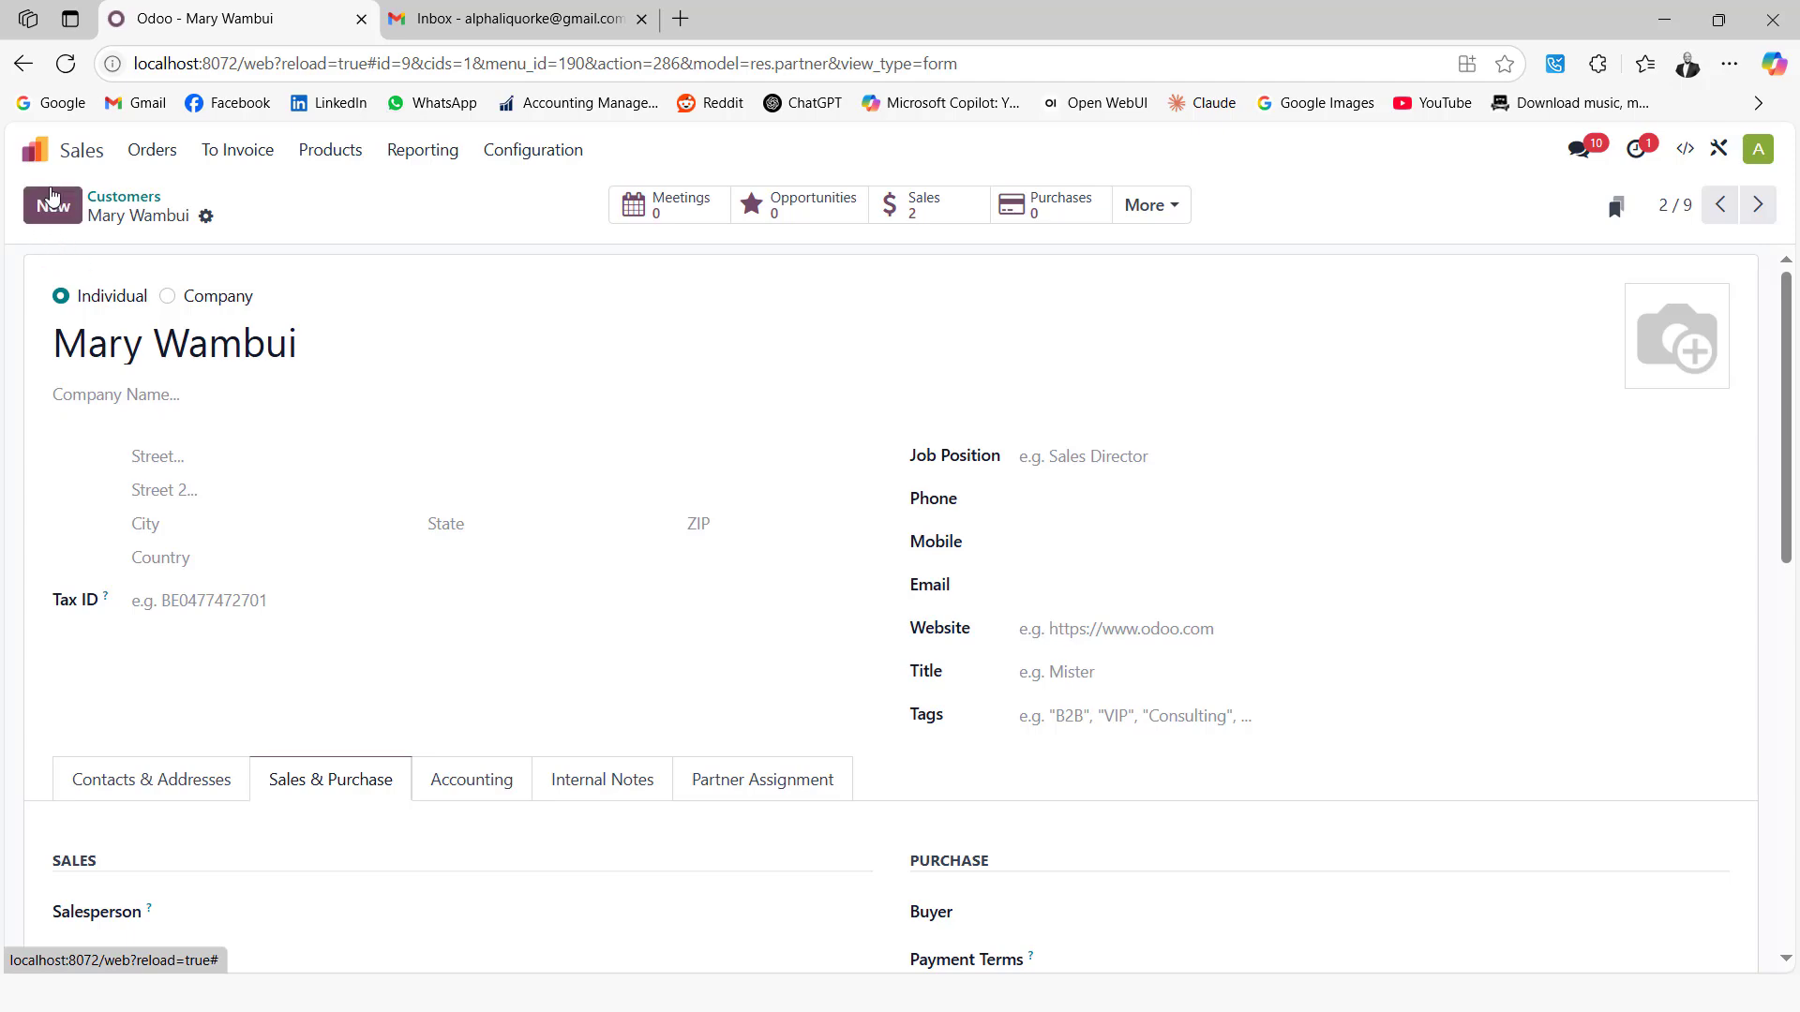
pyautogui.click(33, 153)
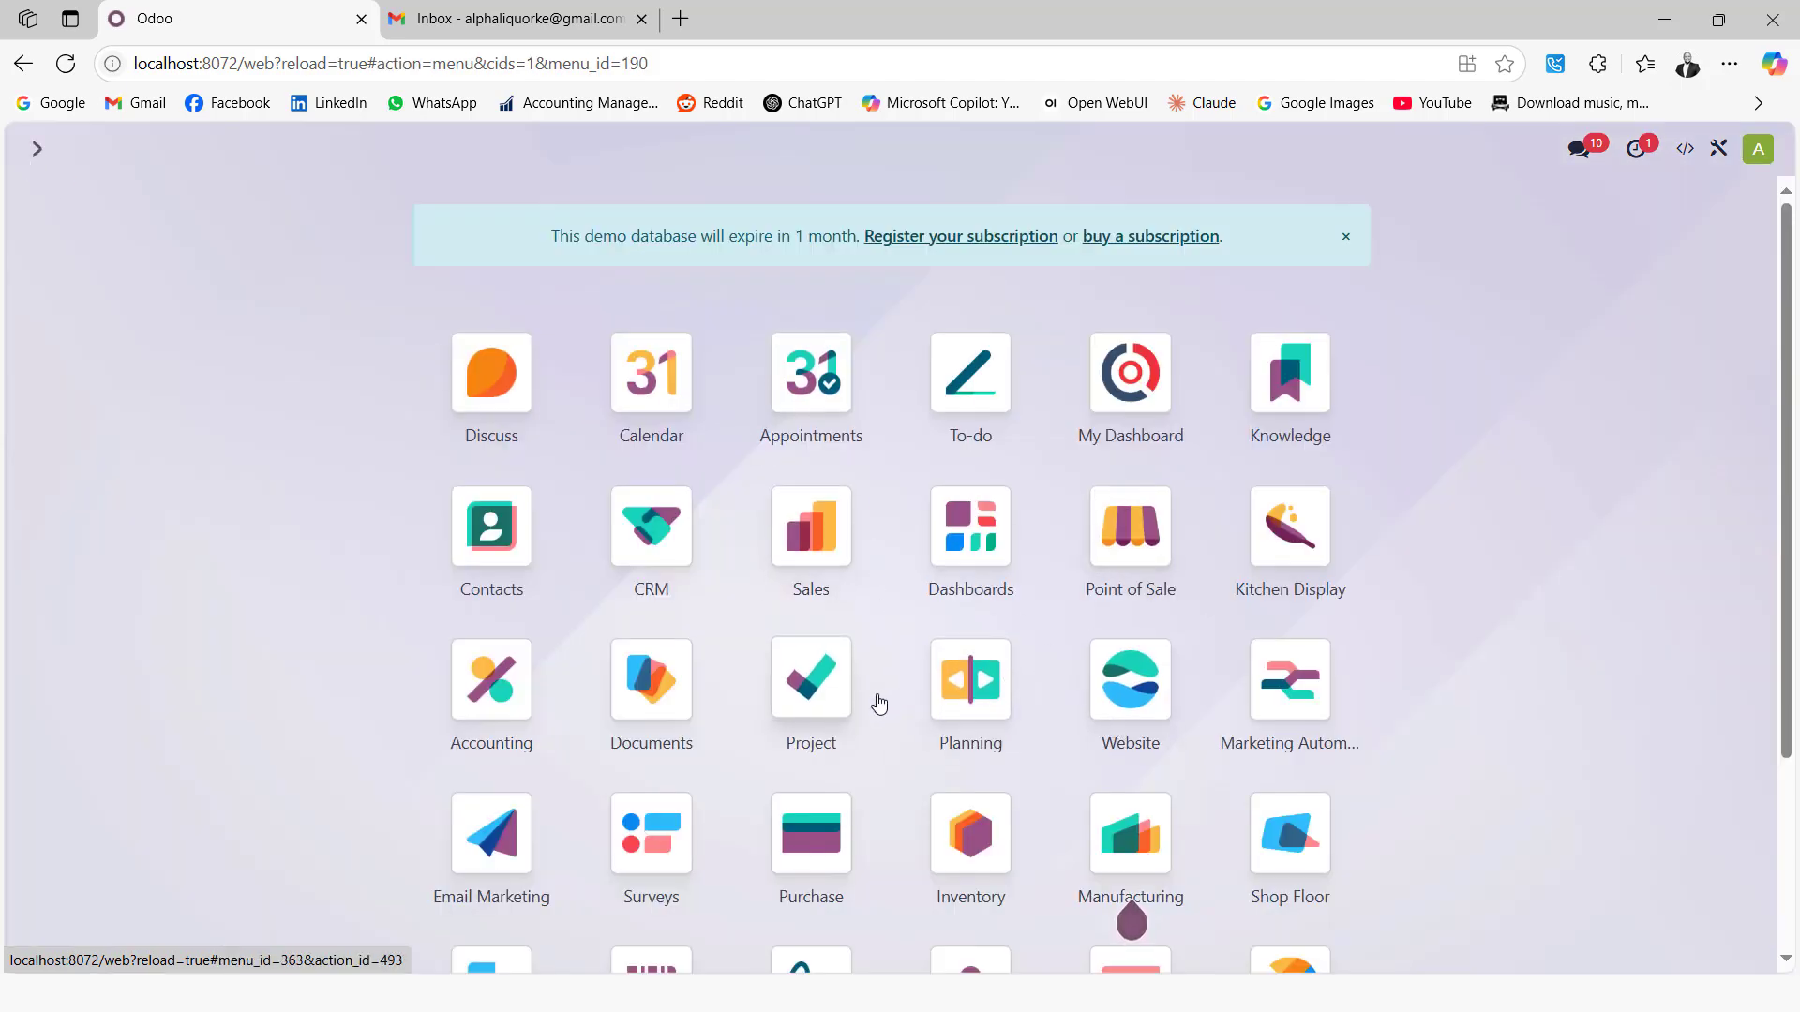
# Open the Chart of Accounts in the Accounting app's configuration
pyautogui.scroll(-1, 844, 694)
pyautogui.click(483, 591)
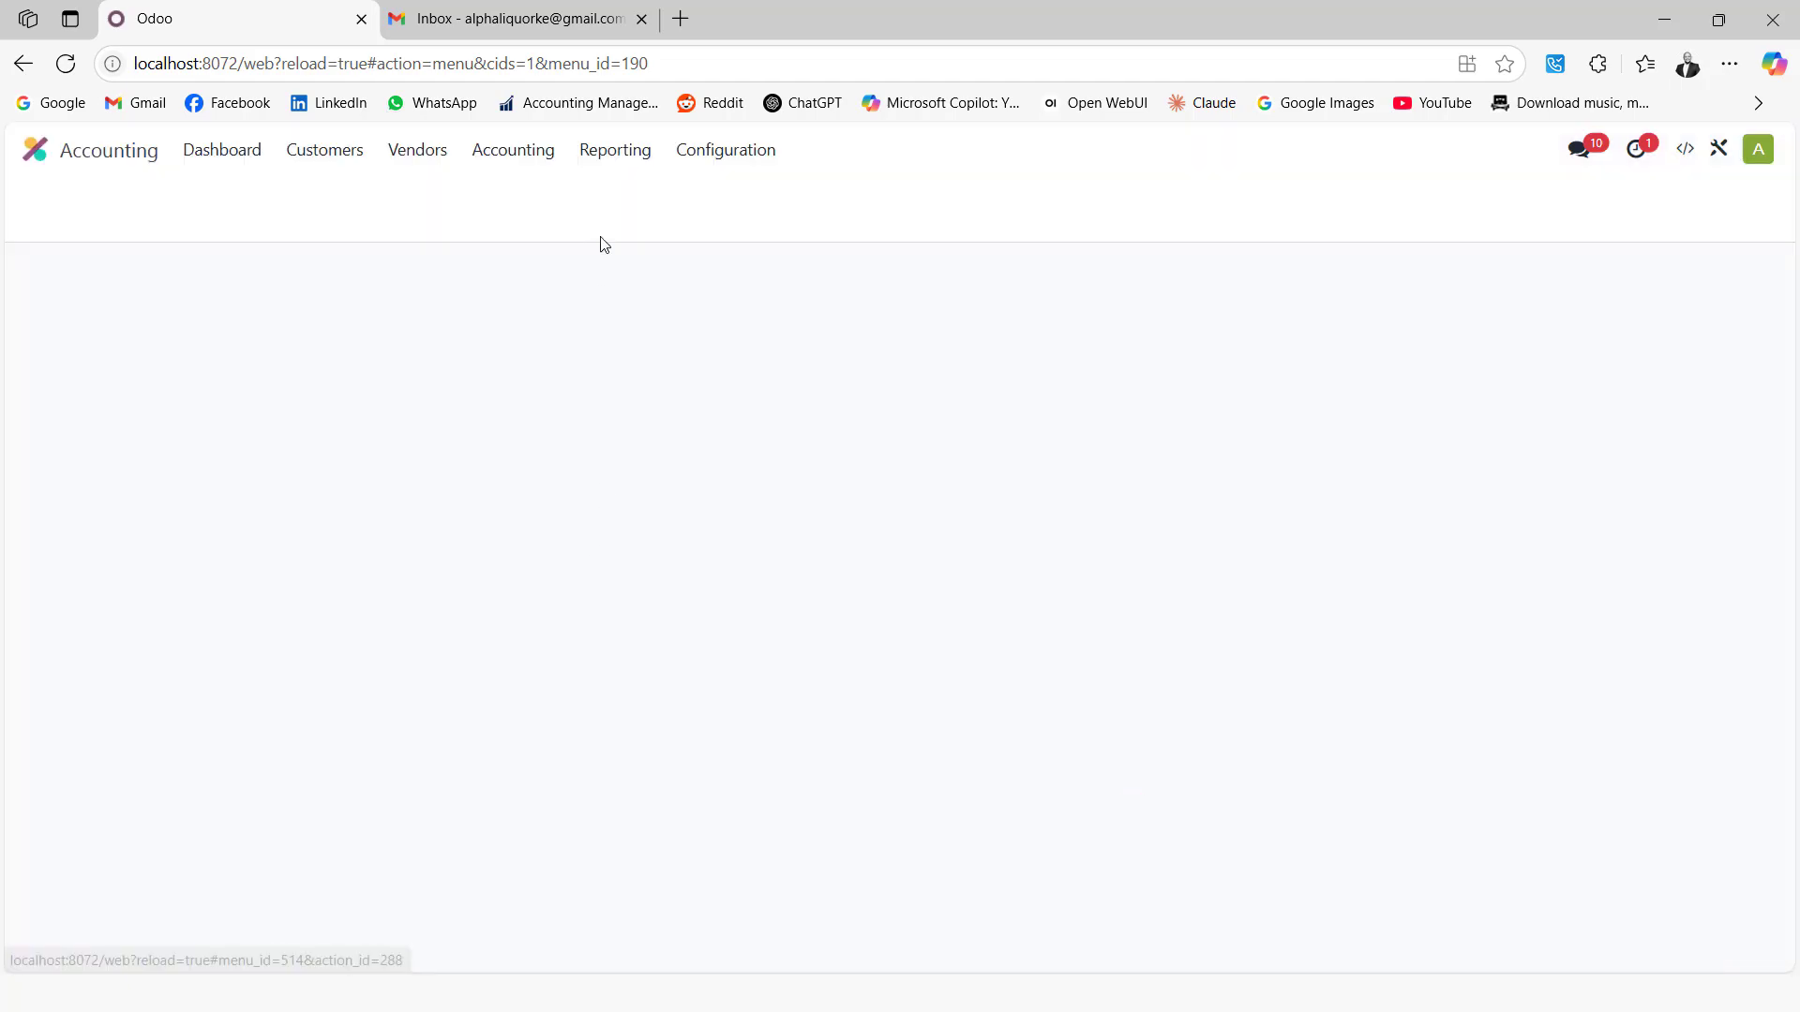
pyautogui.click(722, 148)
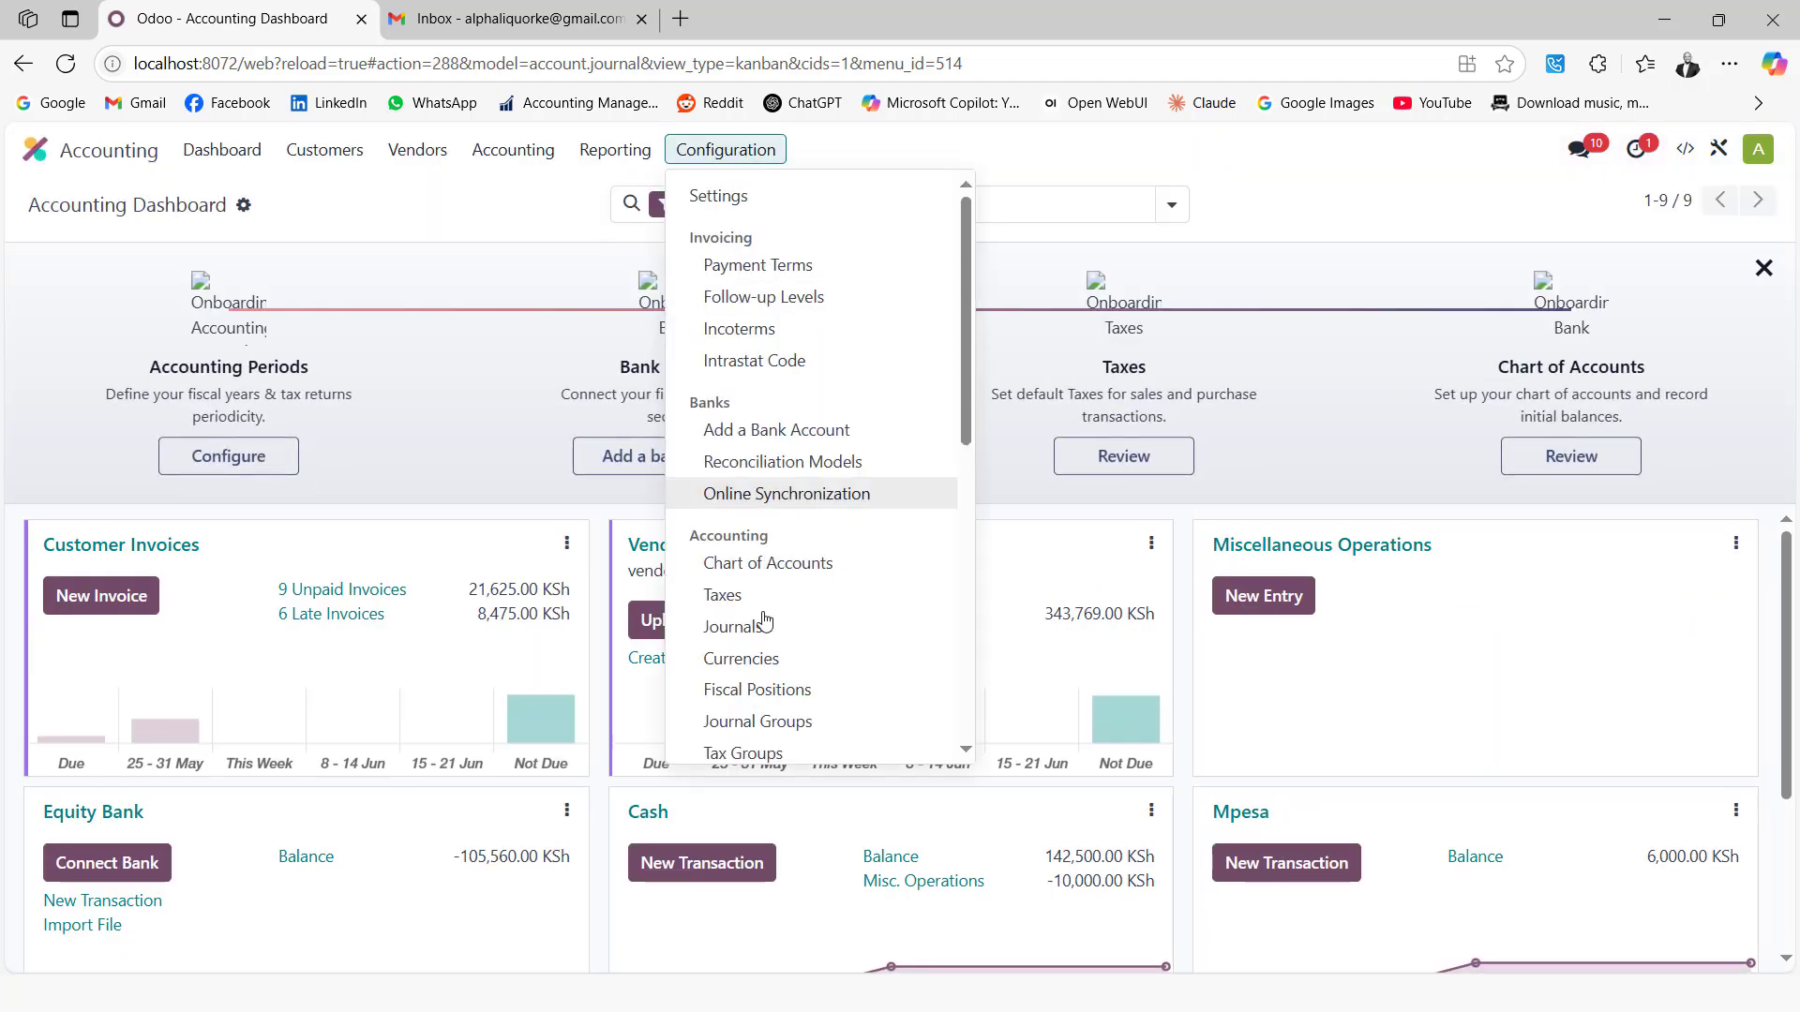
pyautogui.click(768, 567)
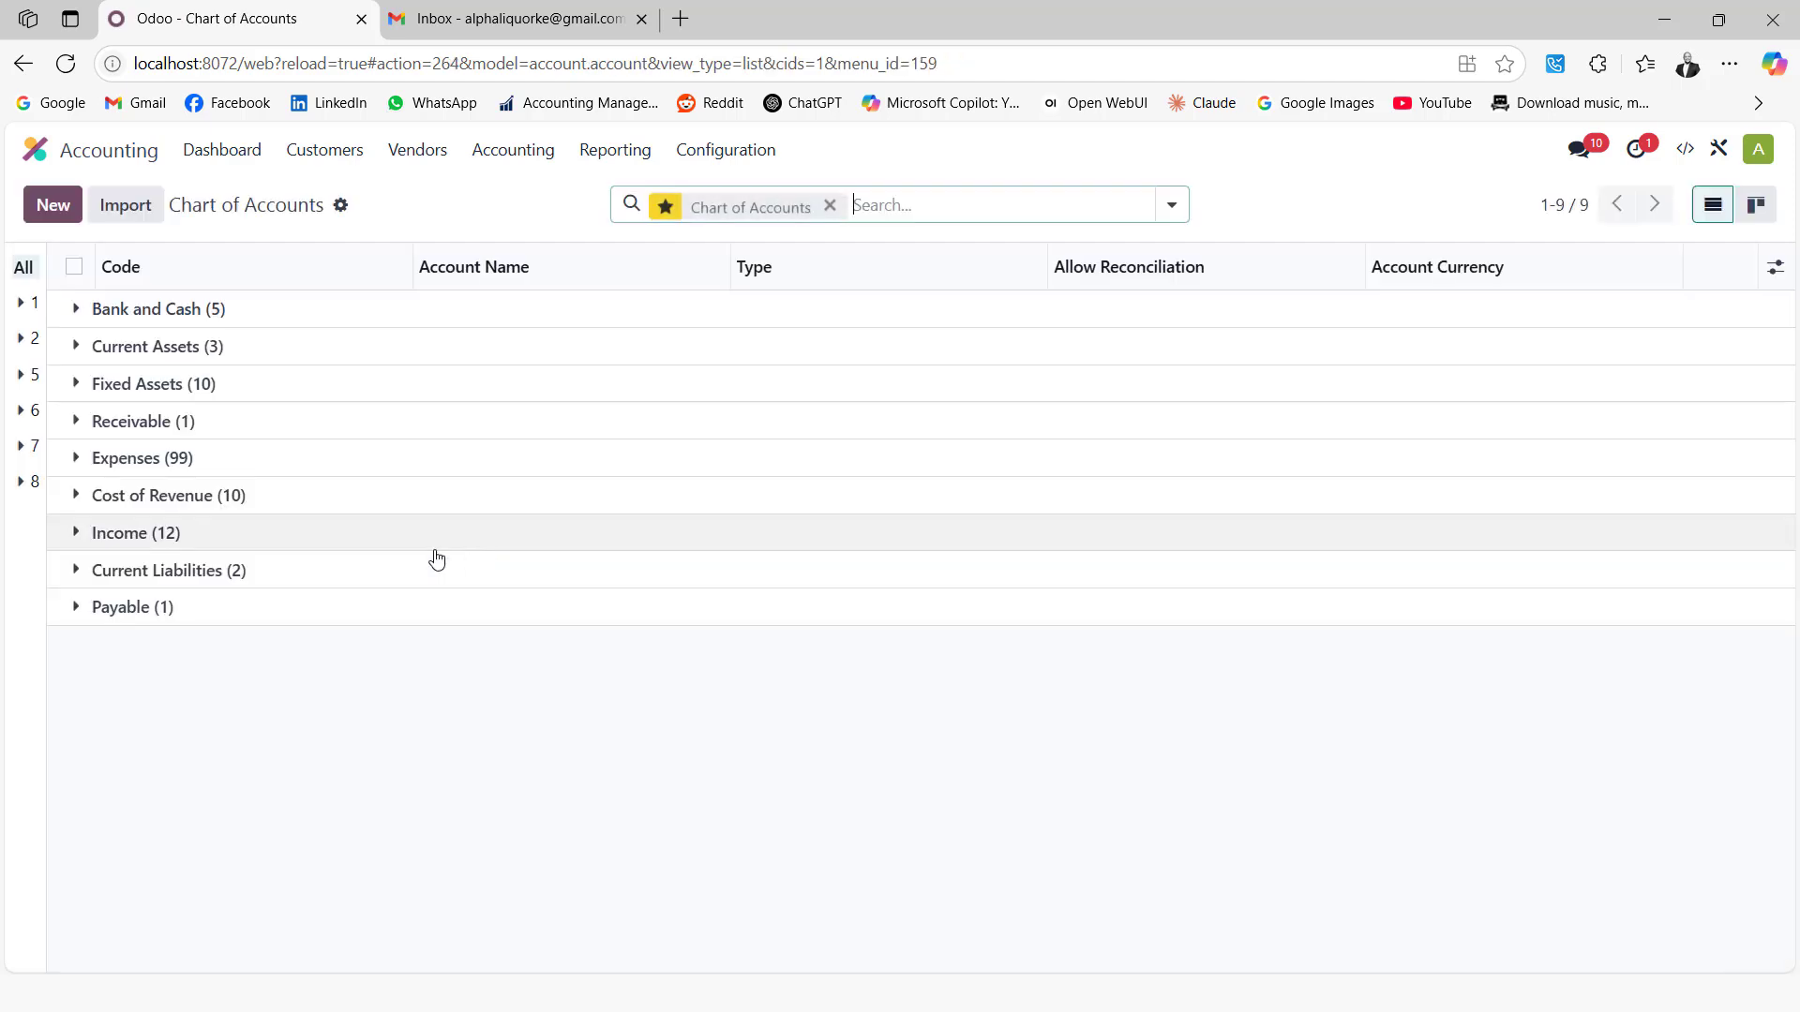
# Expand the Income, Cost of Revenue and Expenses account groups and scroll through them
pyautogui.click(78, 537)
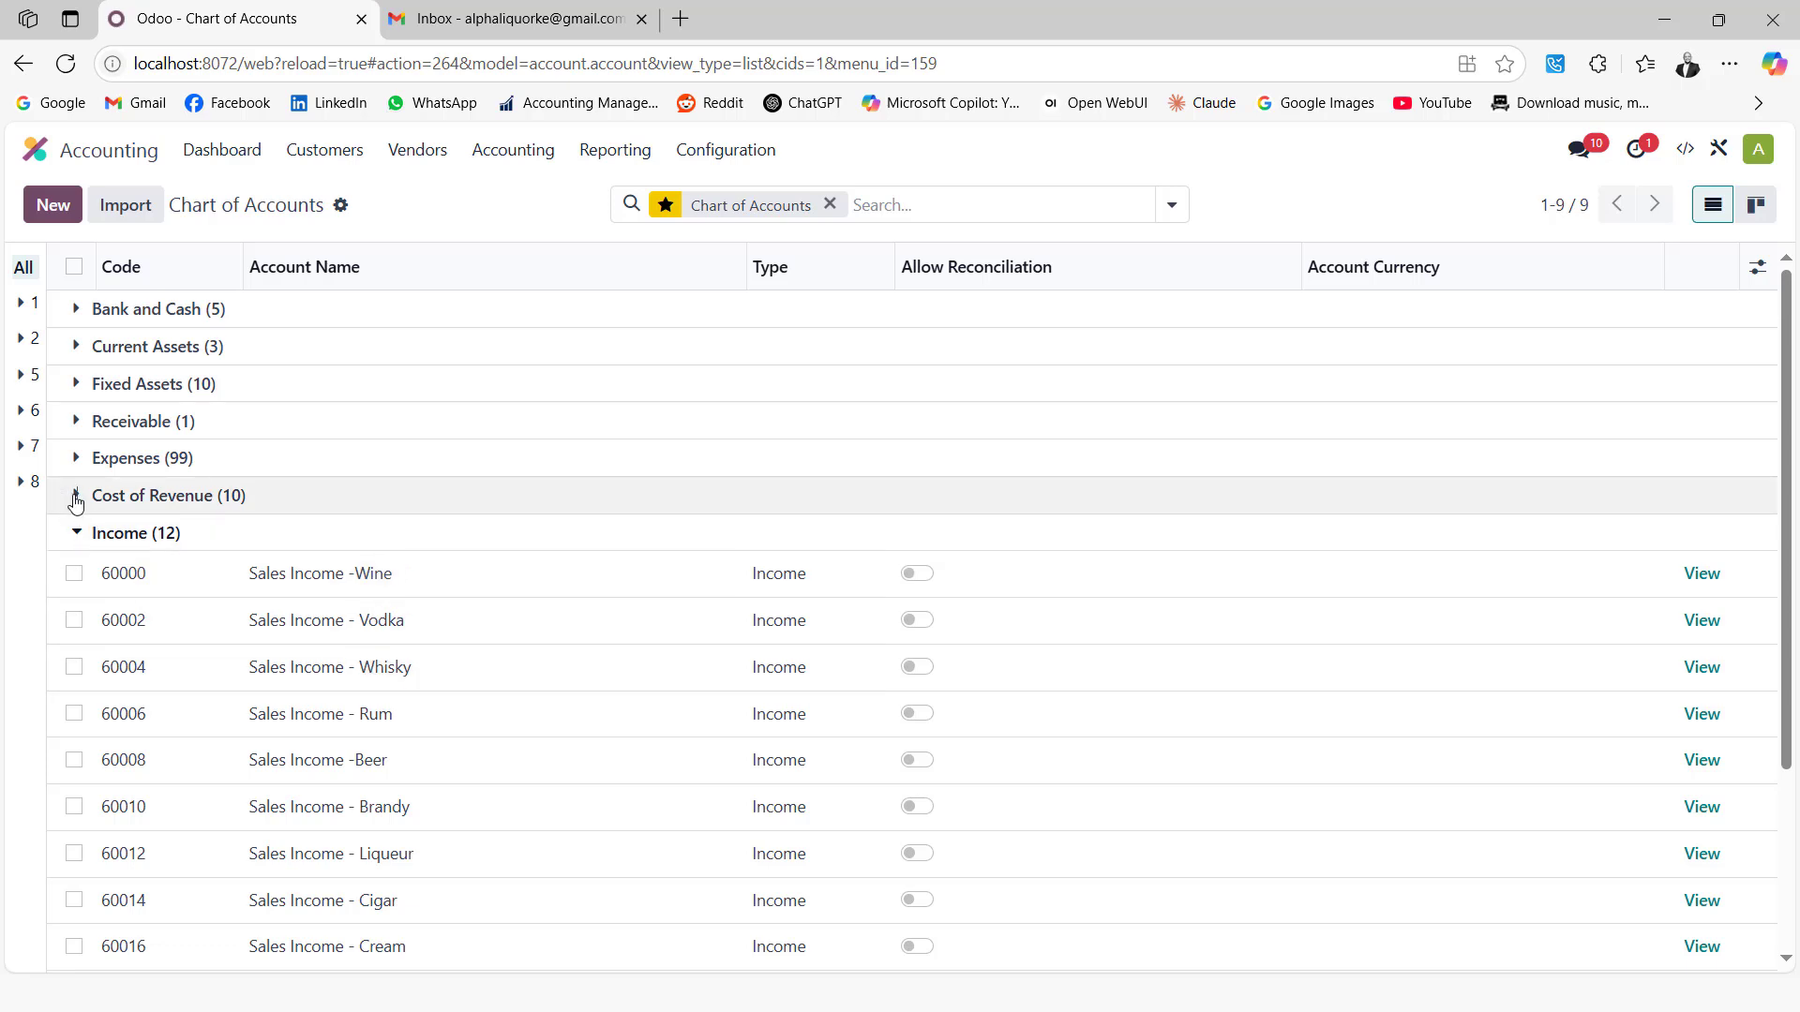
pyautogui.click(76, 497)
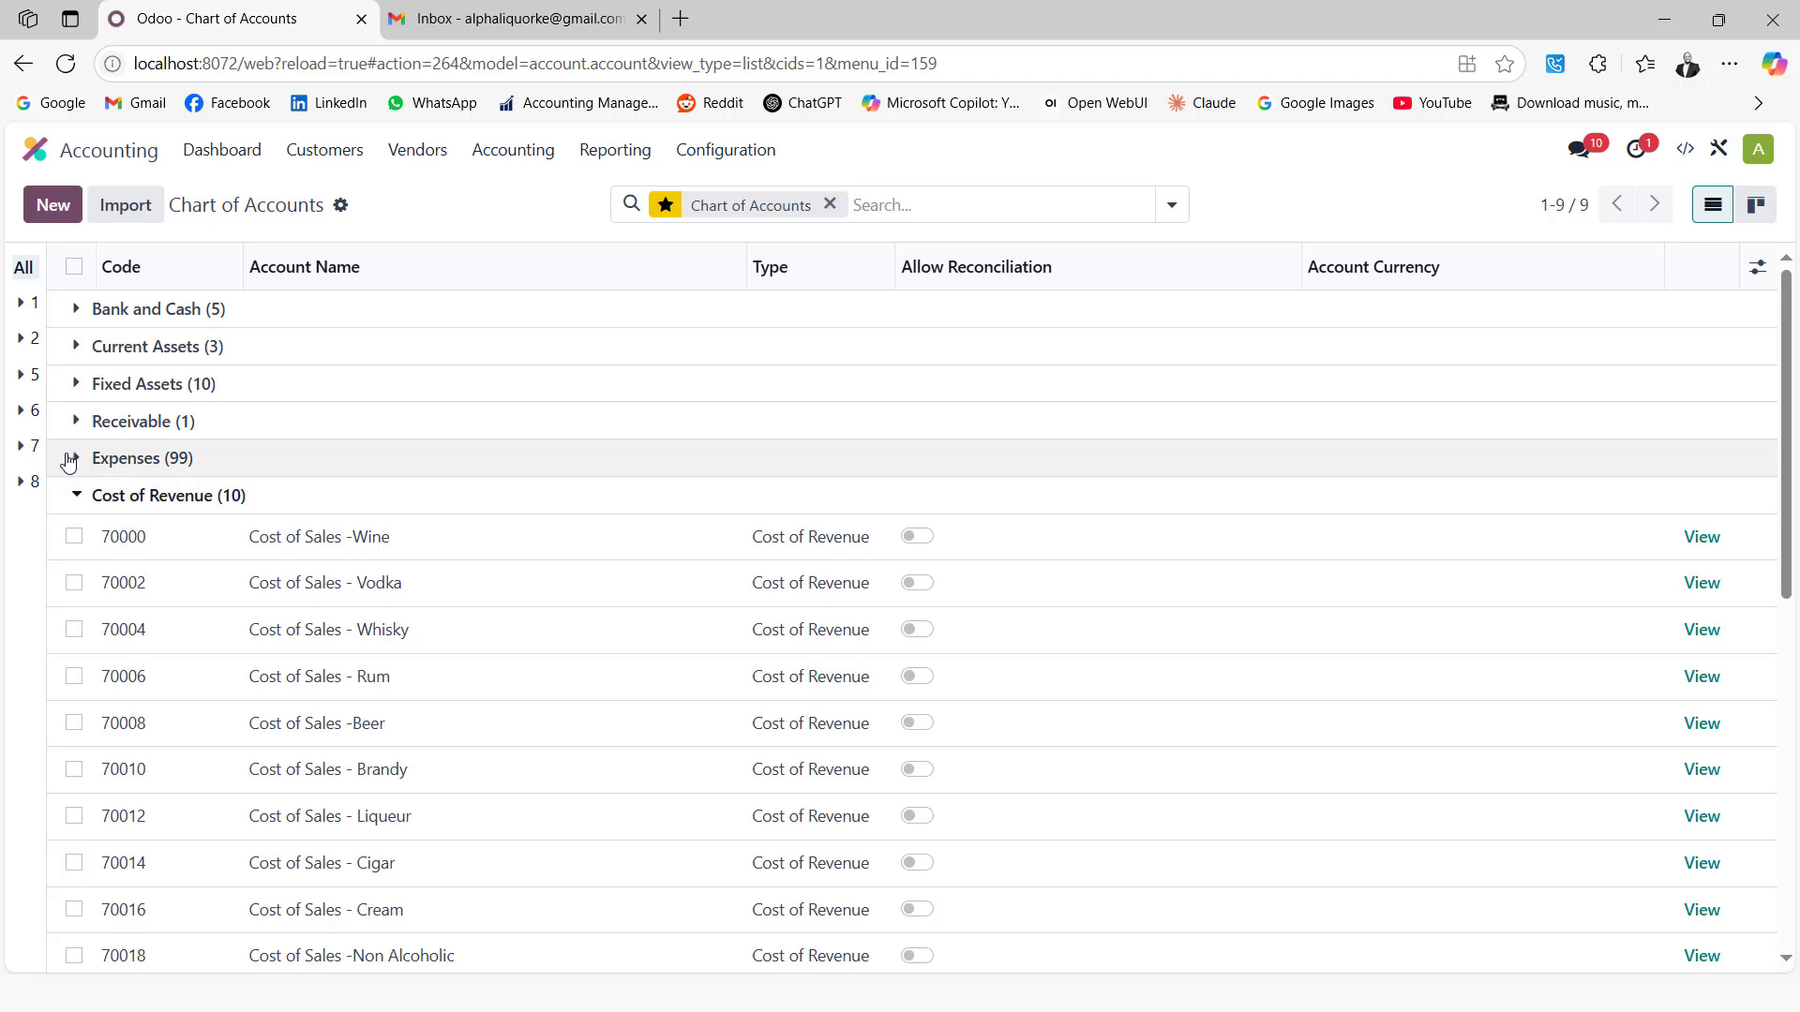
pyautogui.click(75, 459)
pyautogui.scroll(-5, 378, 574)
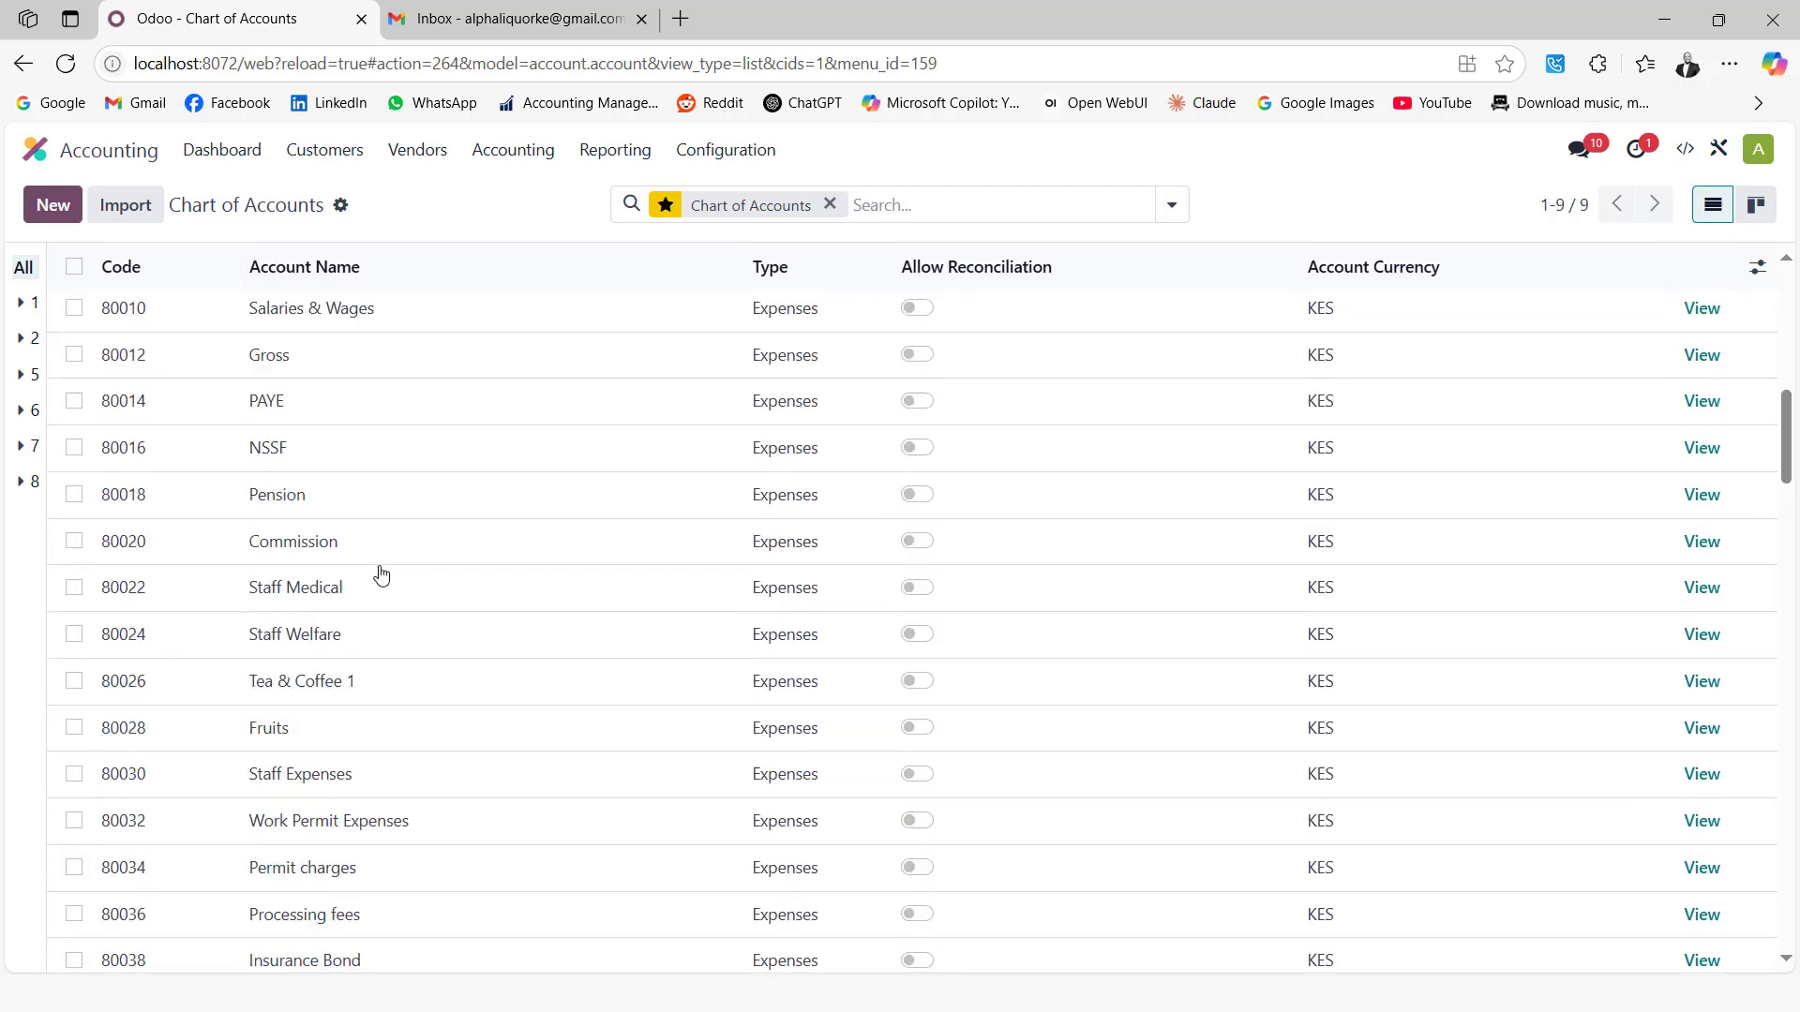
pyautogui.scroll(-15, 376, 525)
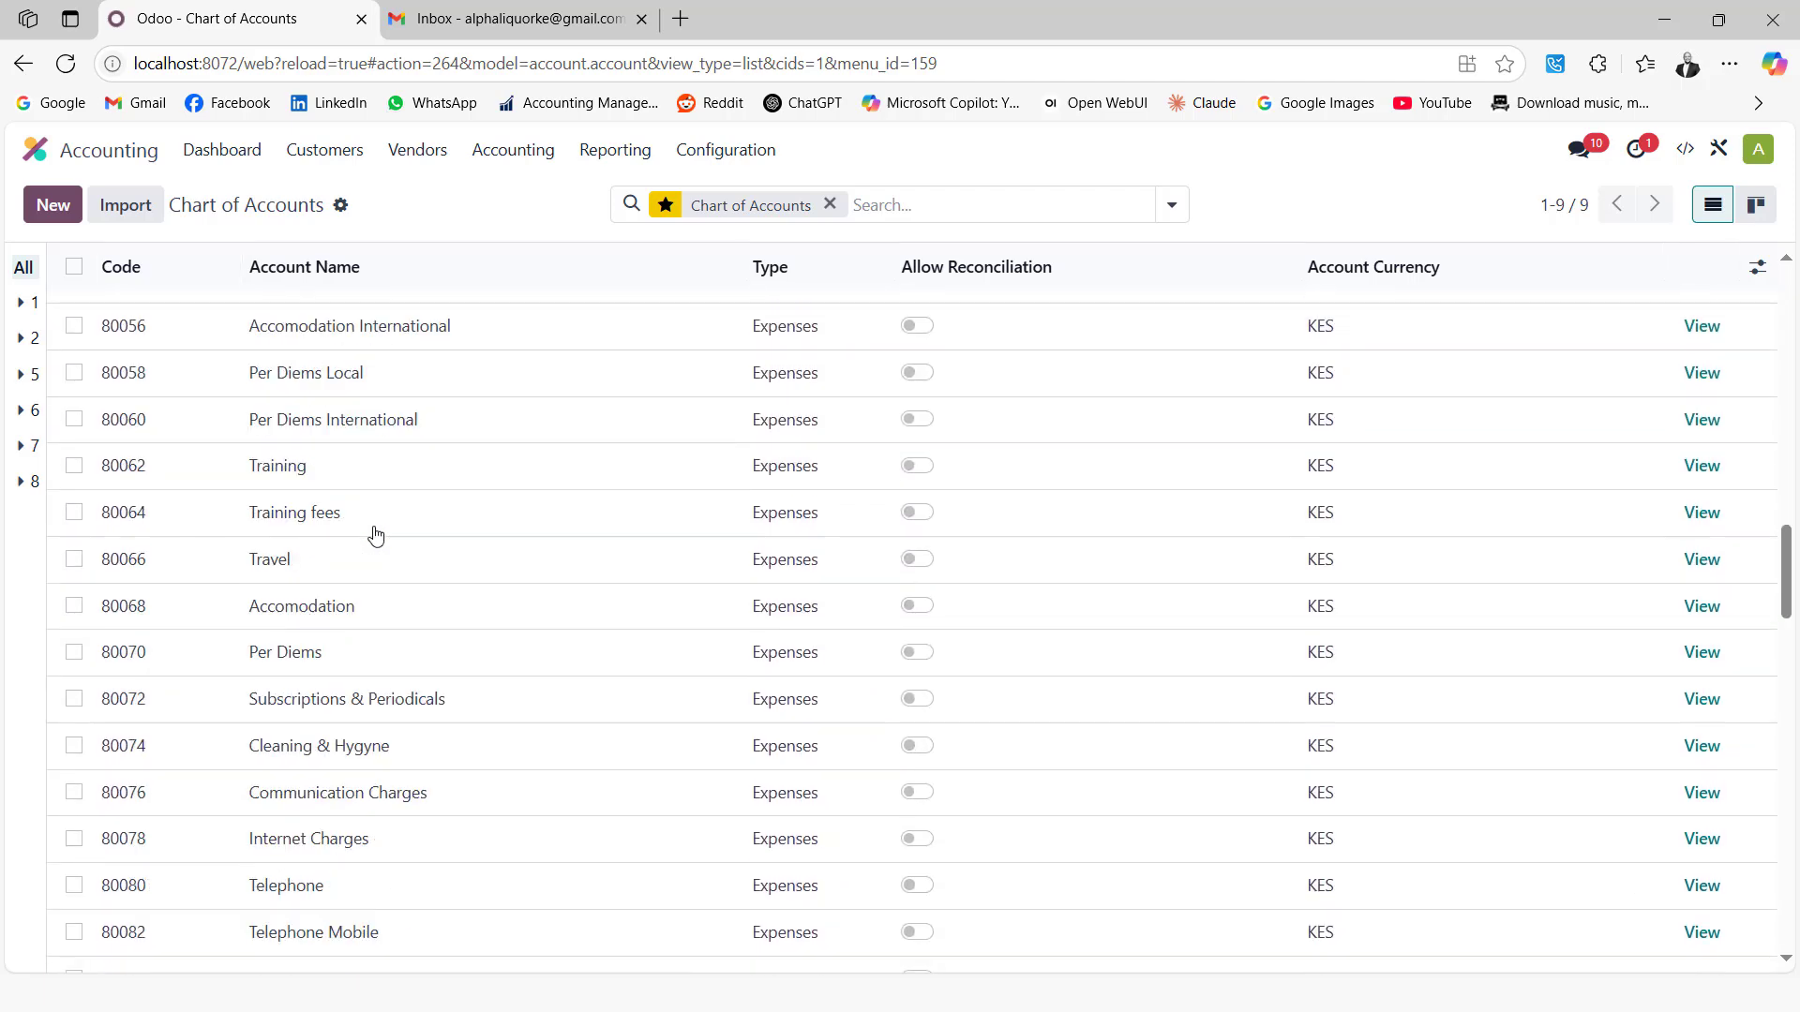
pyautogui.scroll(20, 376, 535)
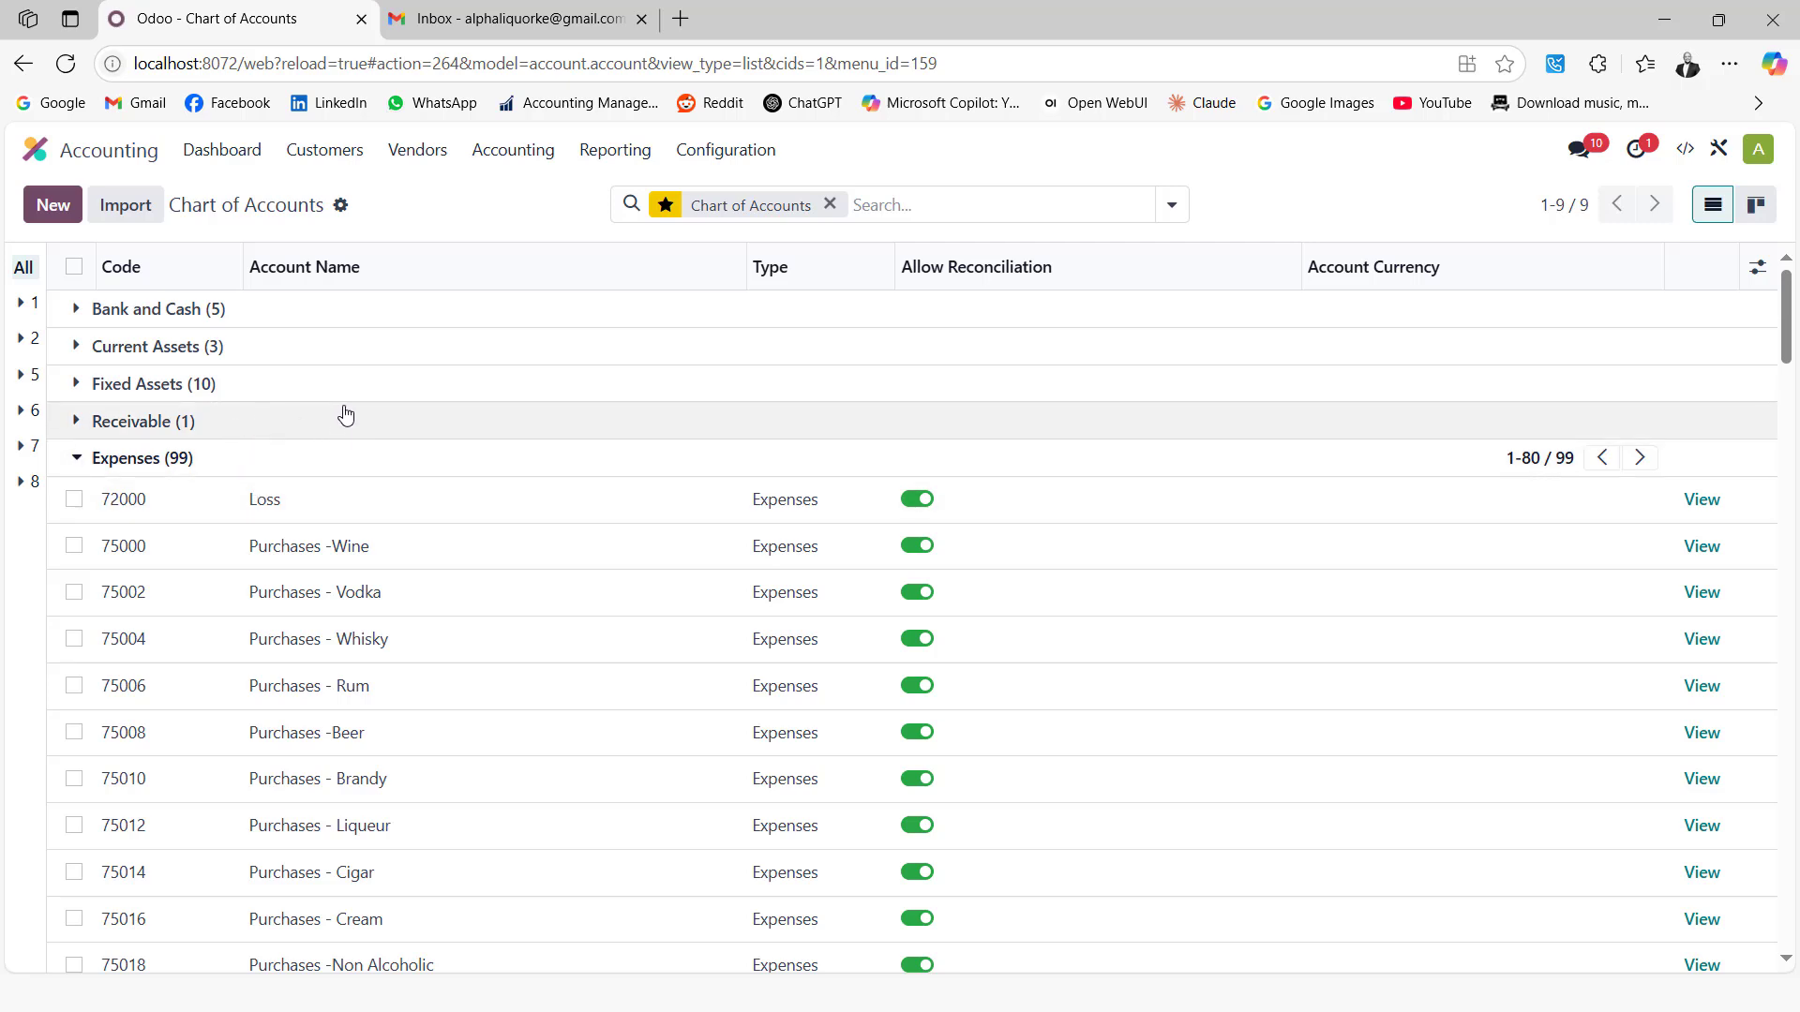
# Open the Purchase app's vendors list
pyautogui.doubleClick(33, 152)
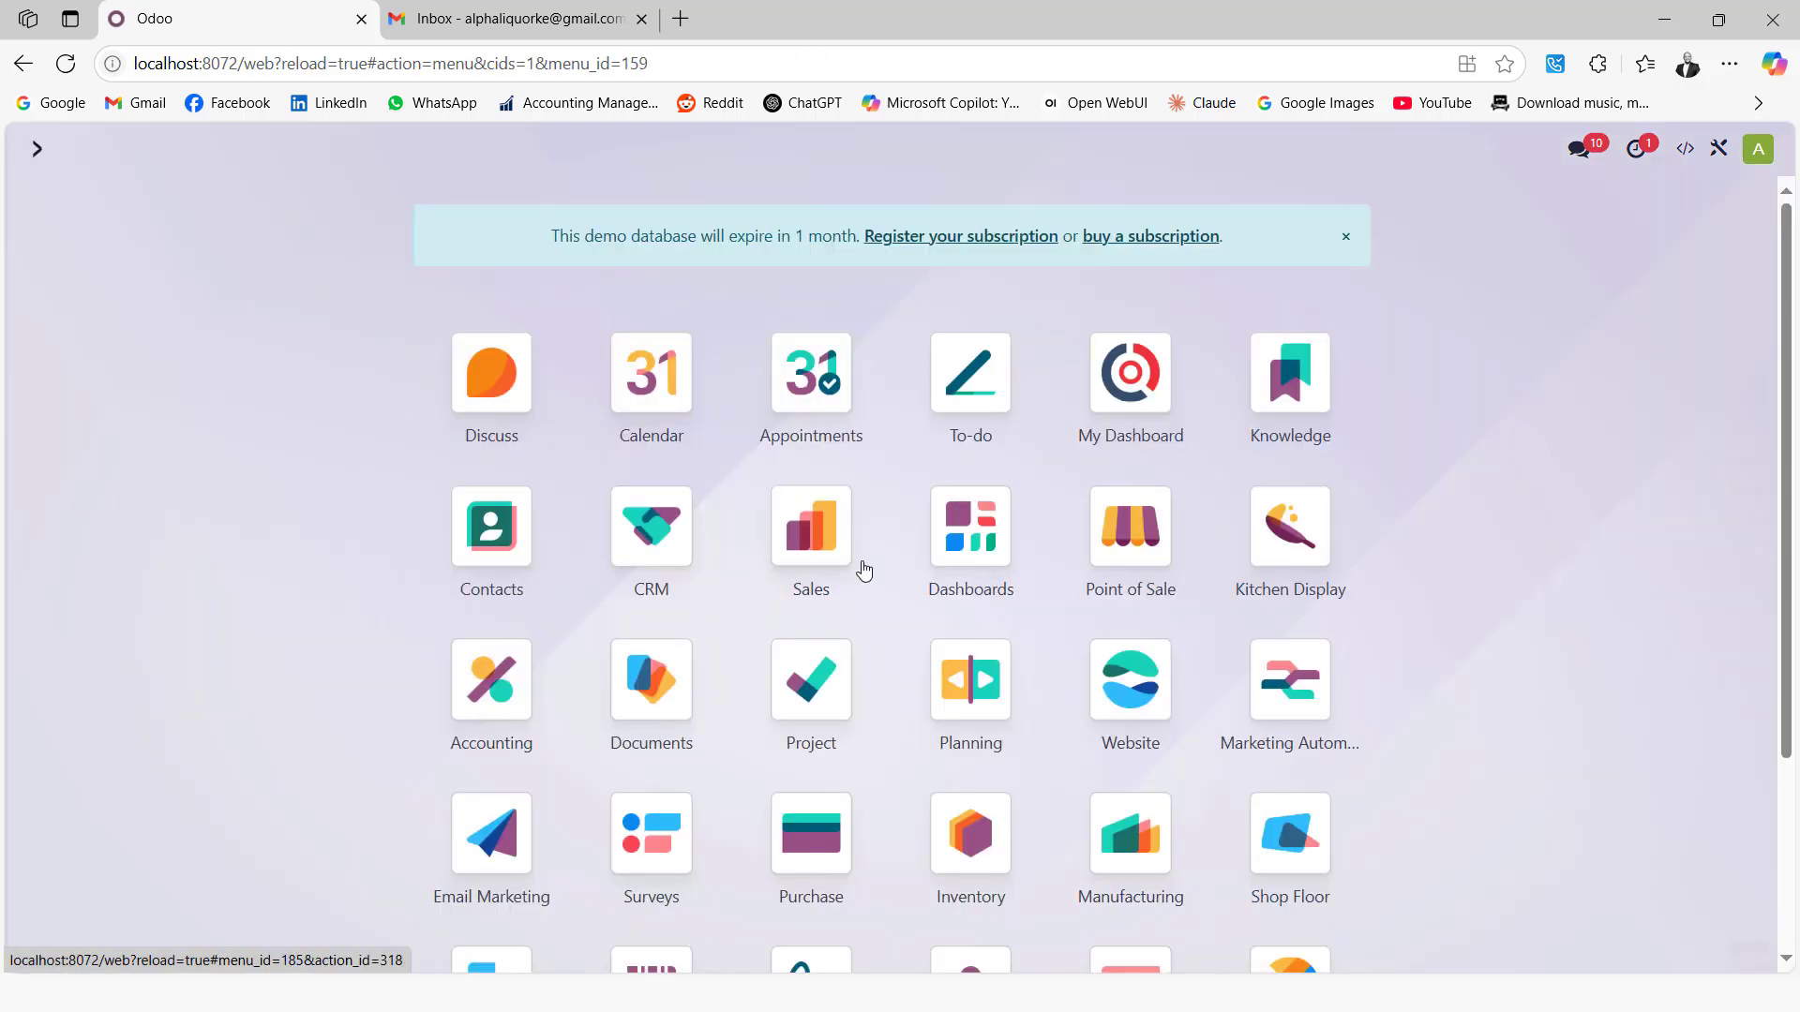
pyautogui.click(811, 836)
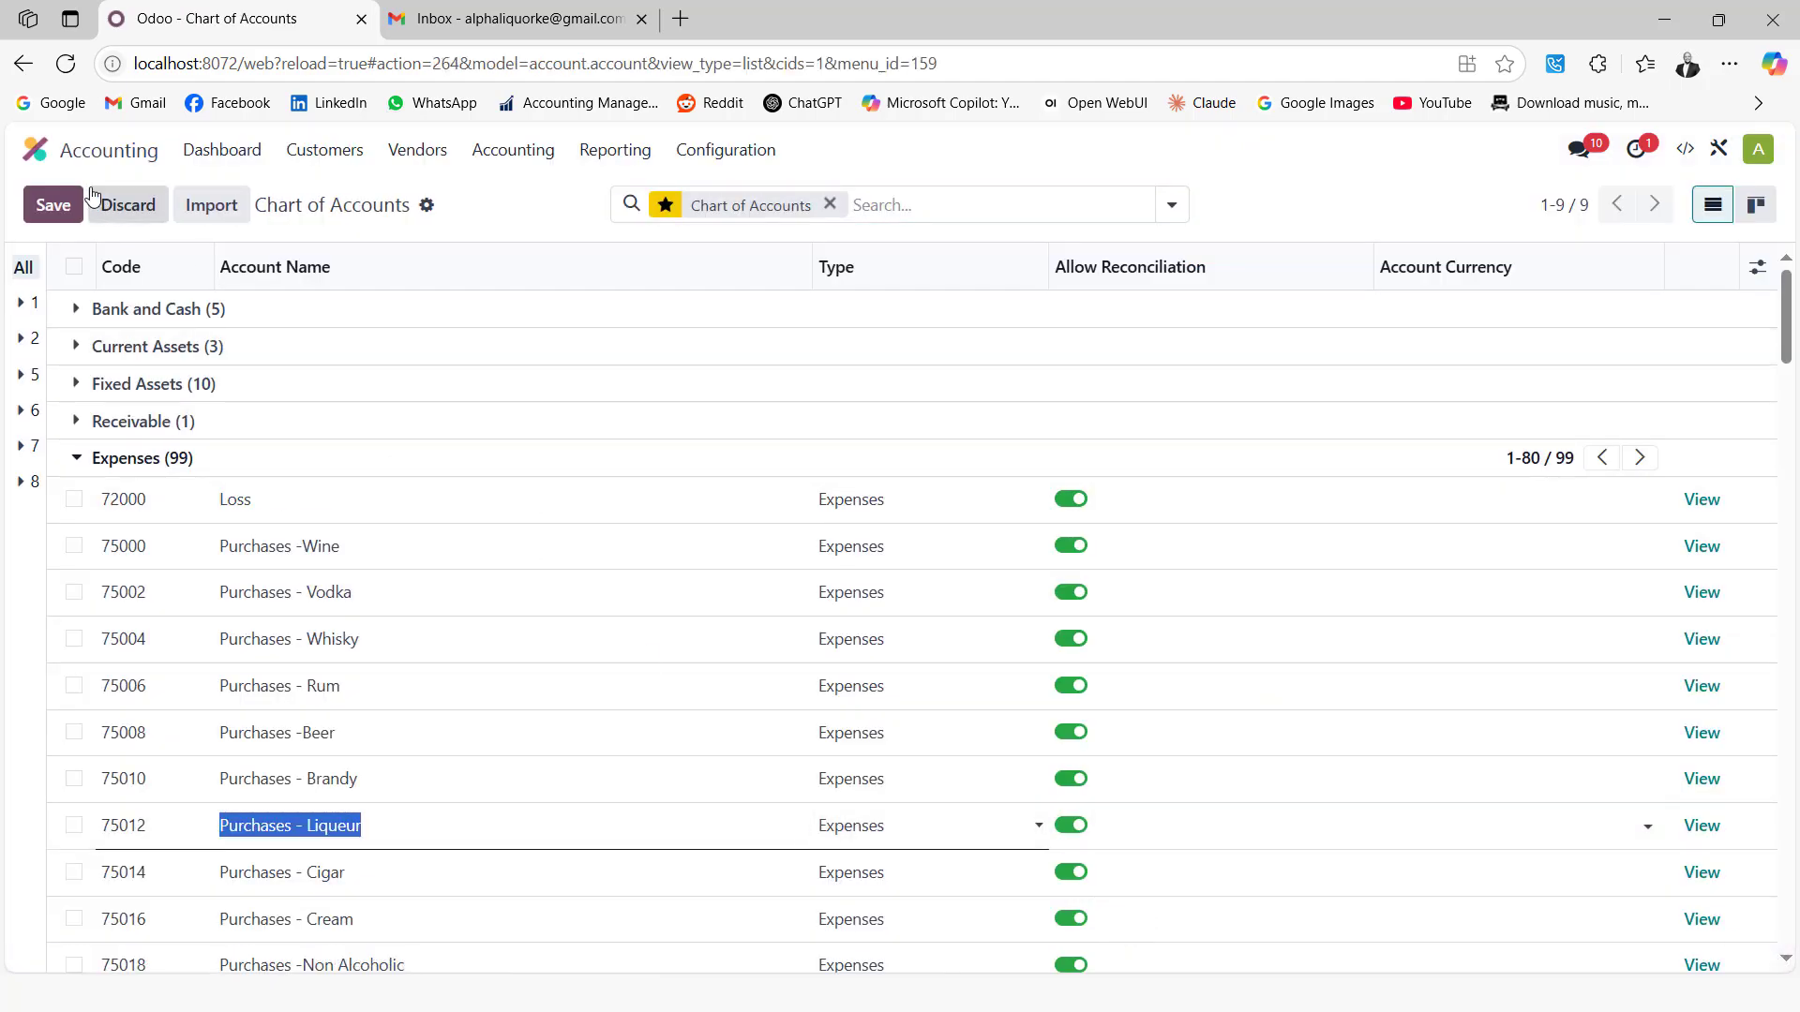
pyautogui.click(36, 150)
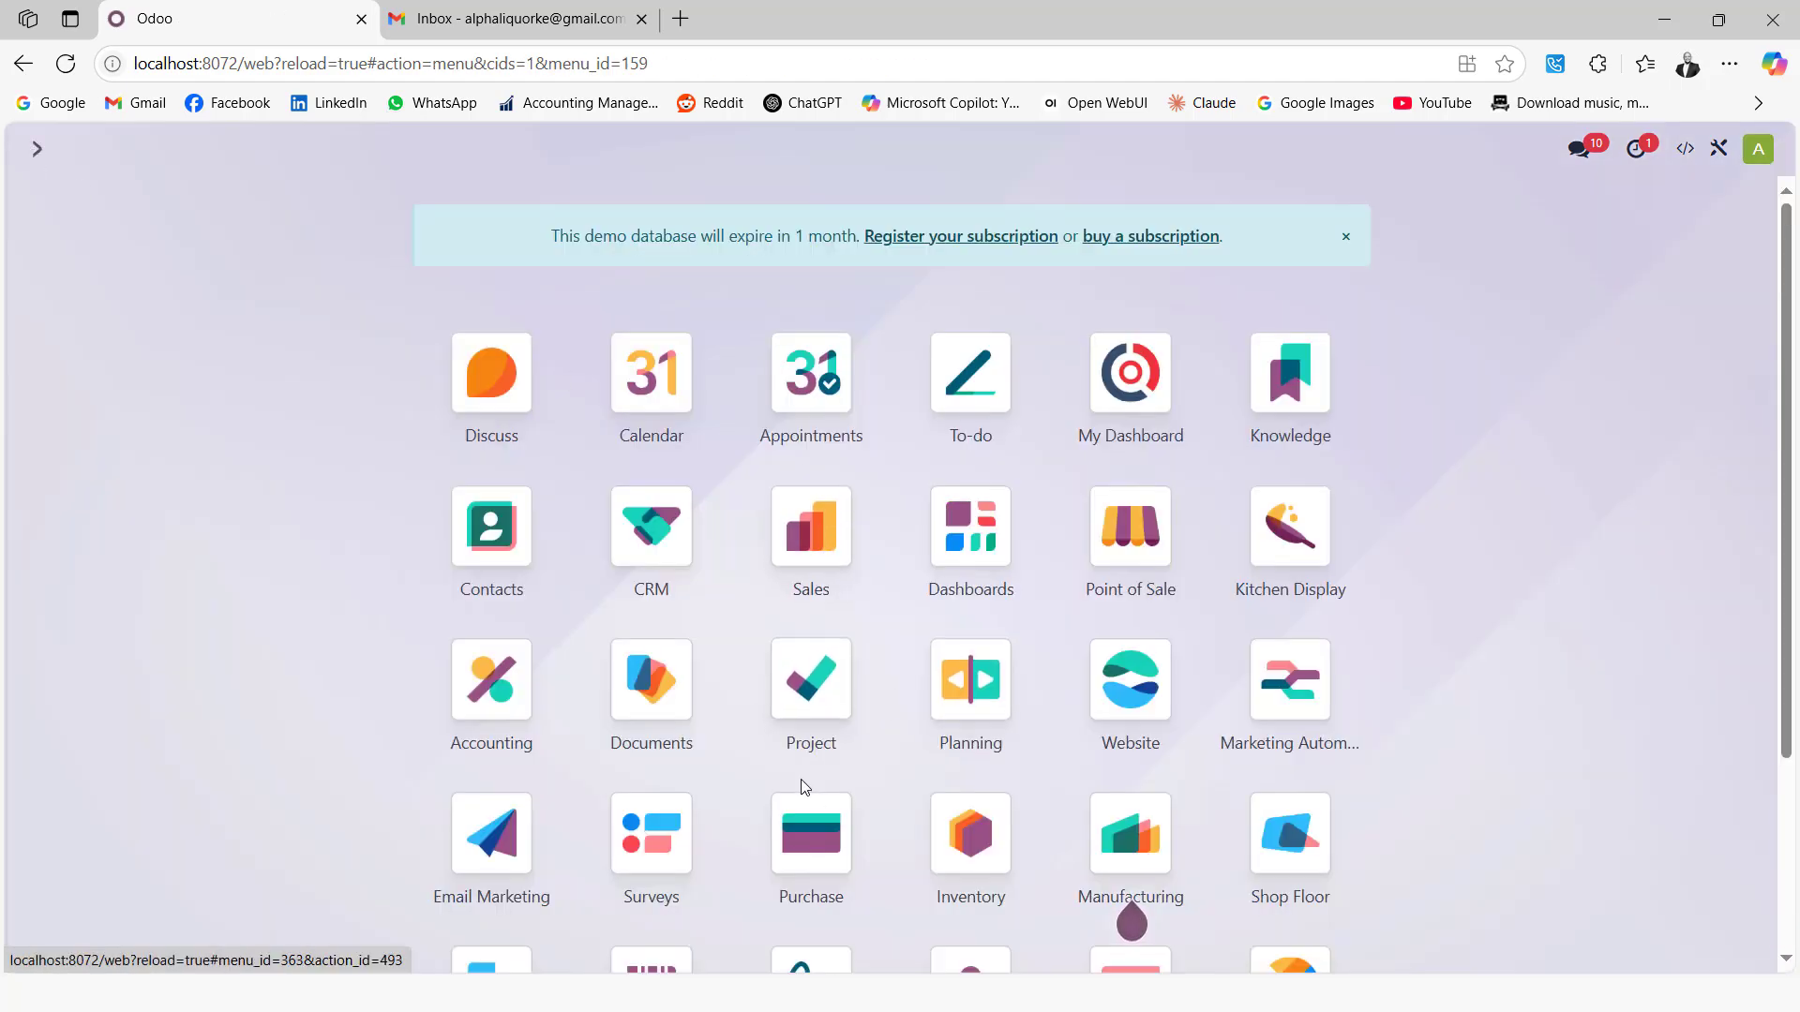
pyautogui.click(811, 834)
pyautogui.click(188, 149)
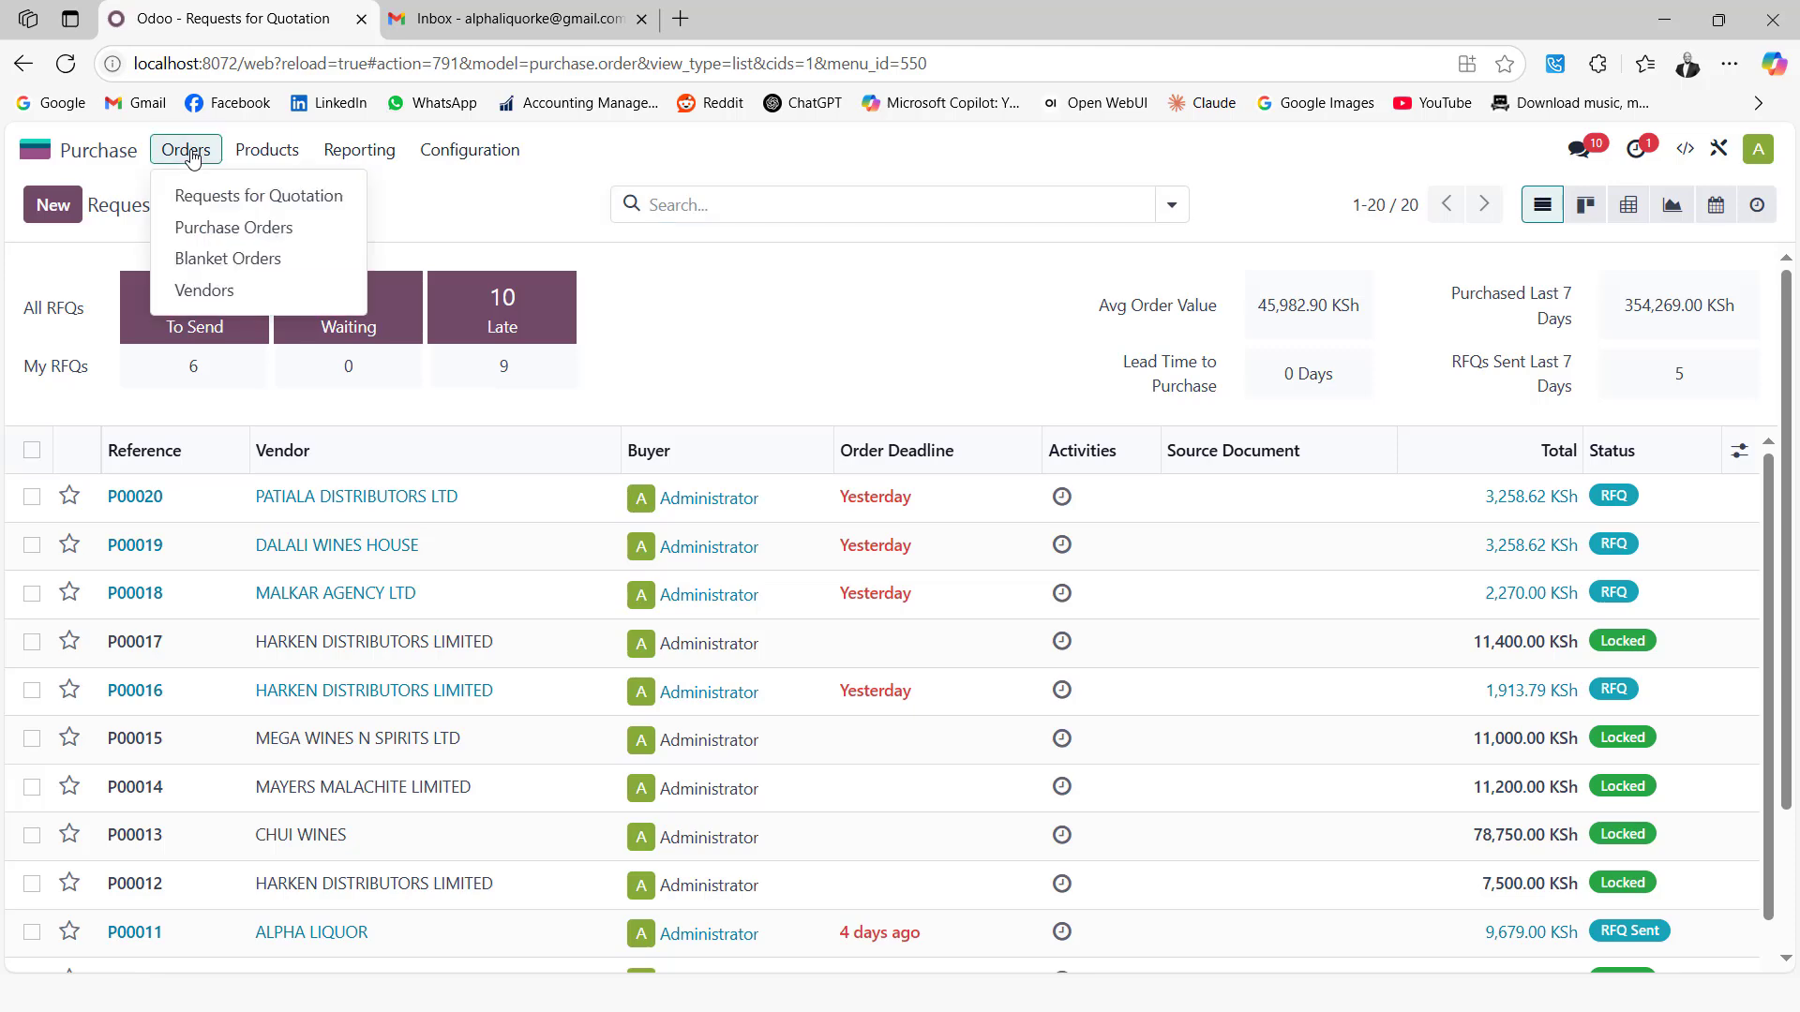
pyautogui.click(241, 291)
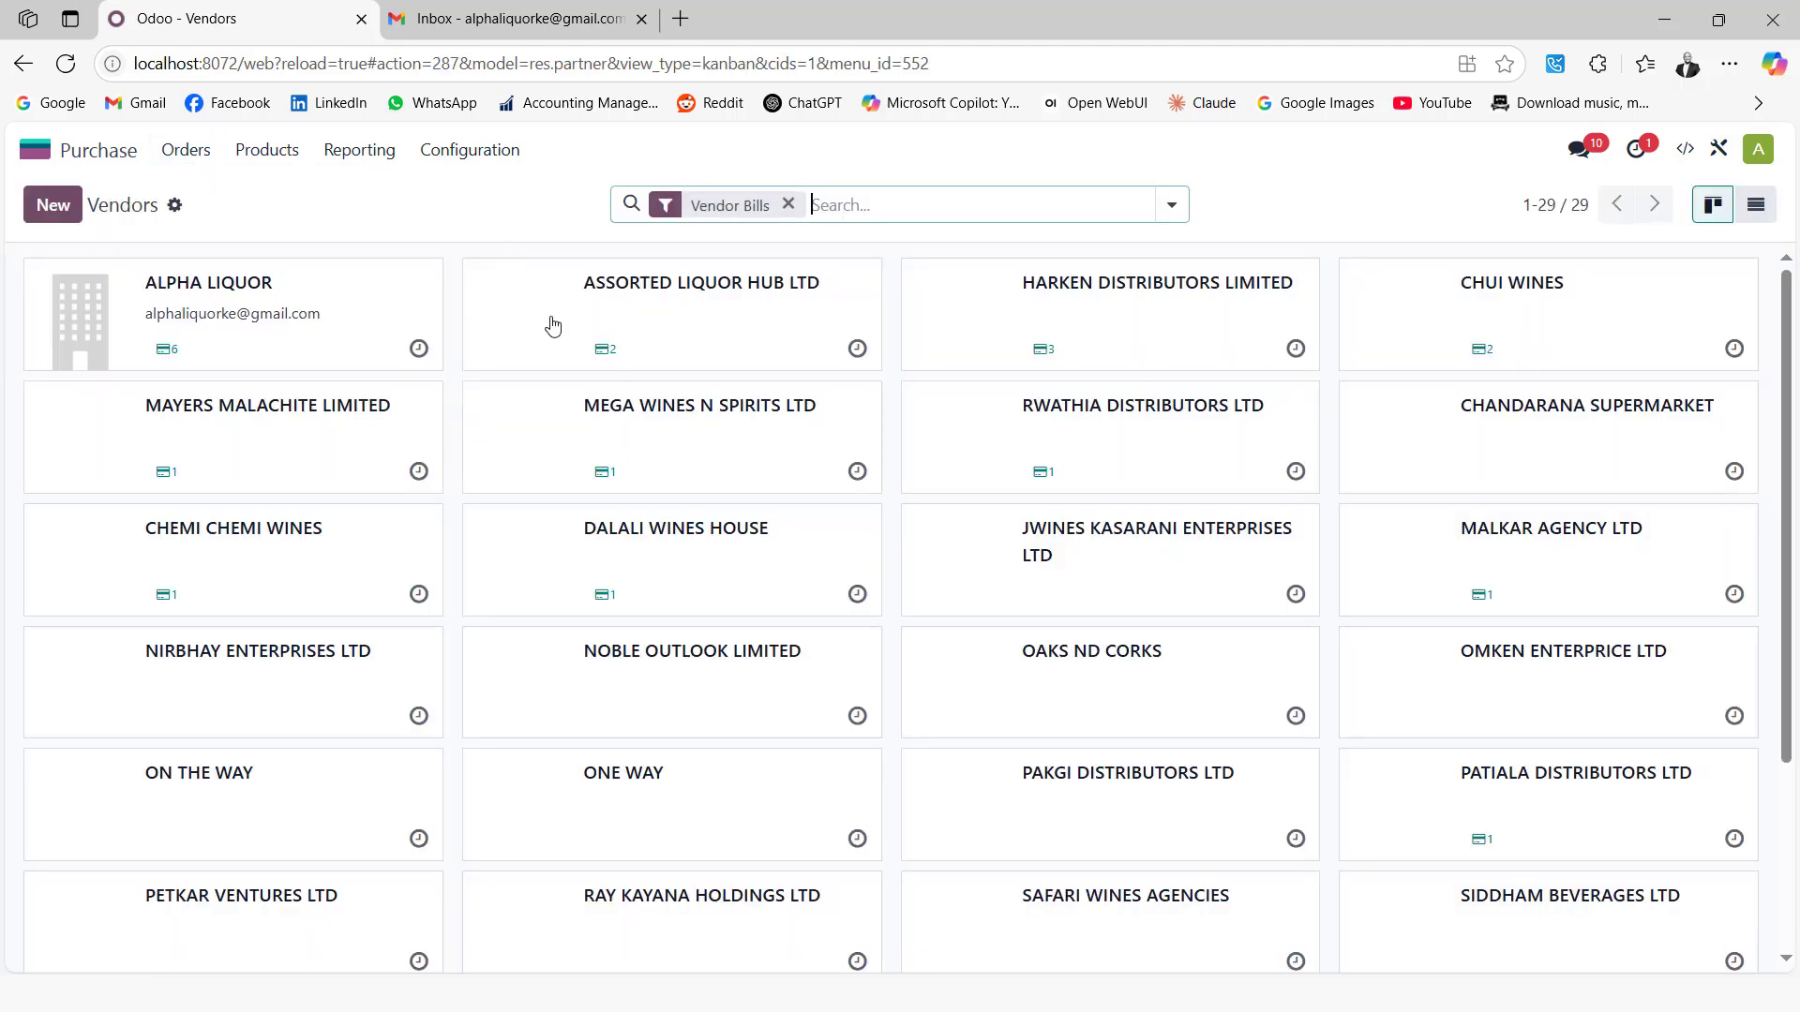
# Review DALALI WINES HOUSE's sales and purchase settings, including its 30 Days purchase payment terms
pyautogui.click(703, 550)
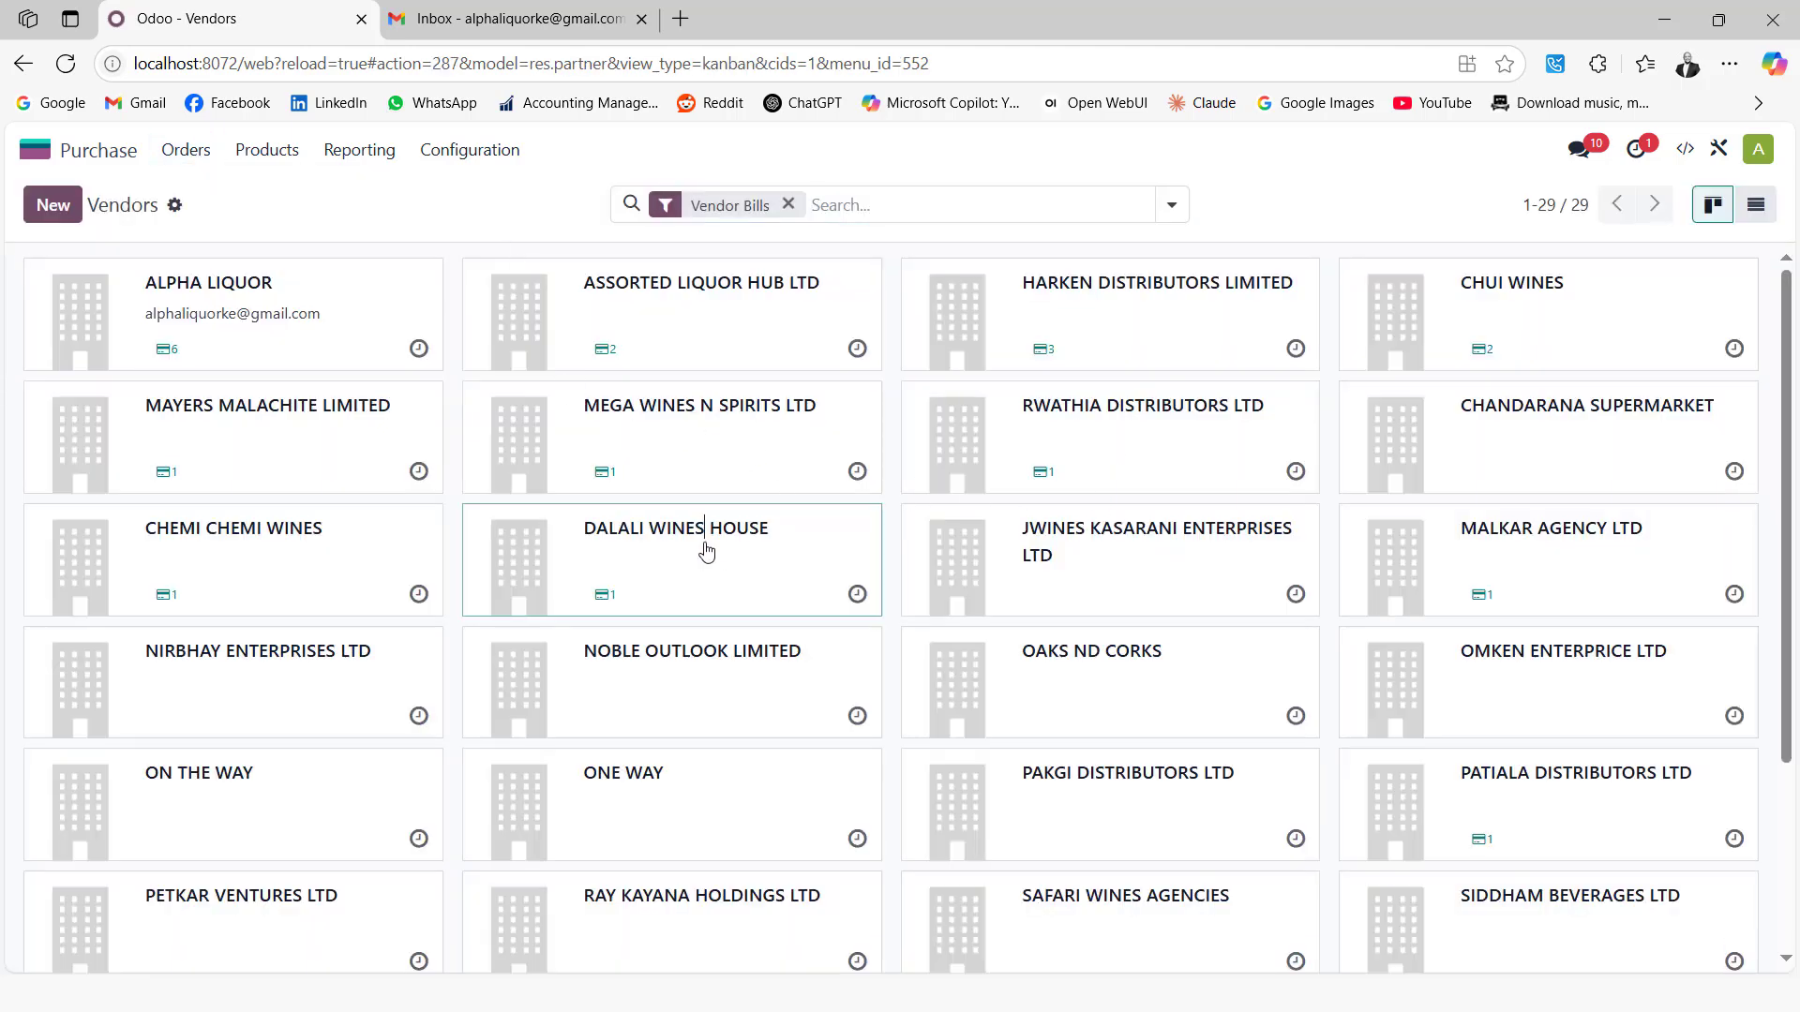
pyautogui.click(292, 659)
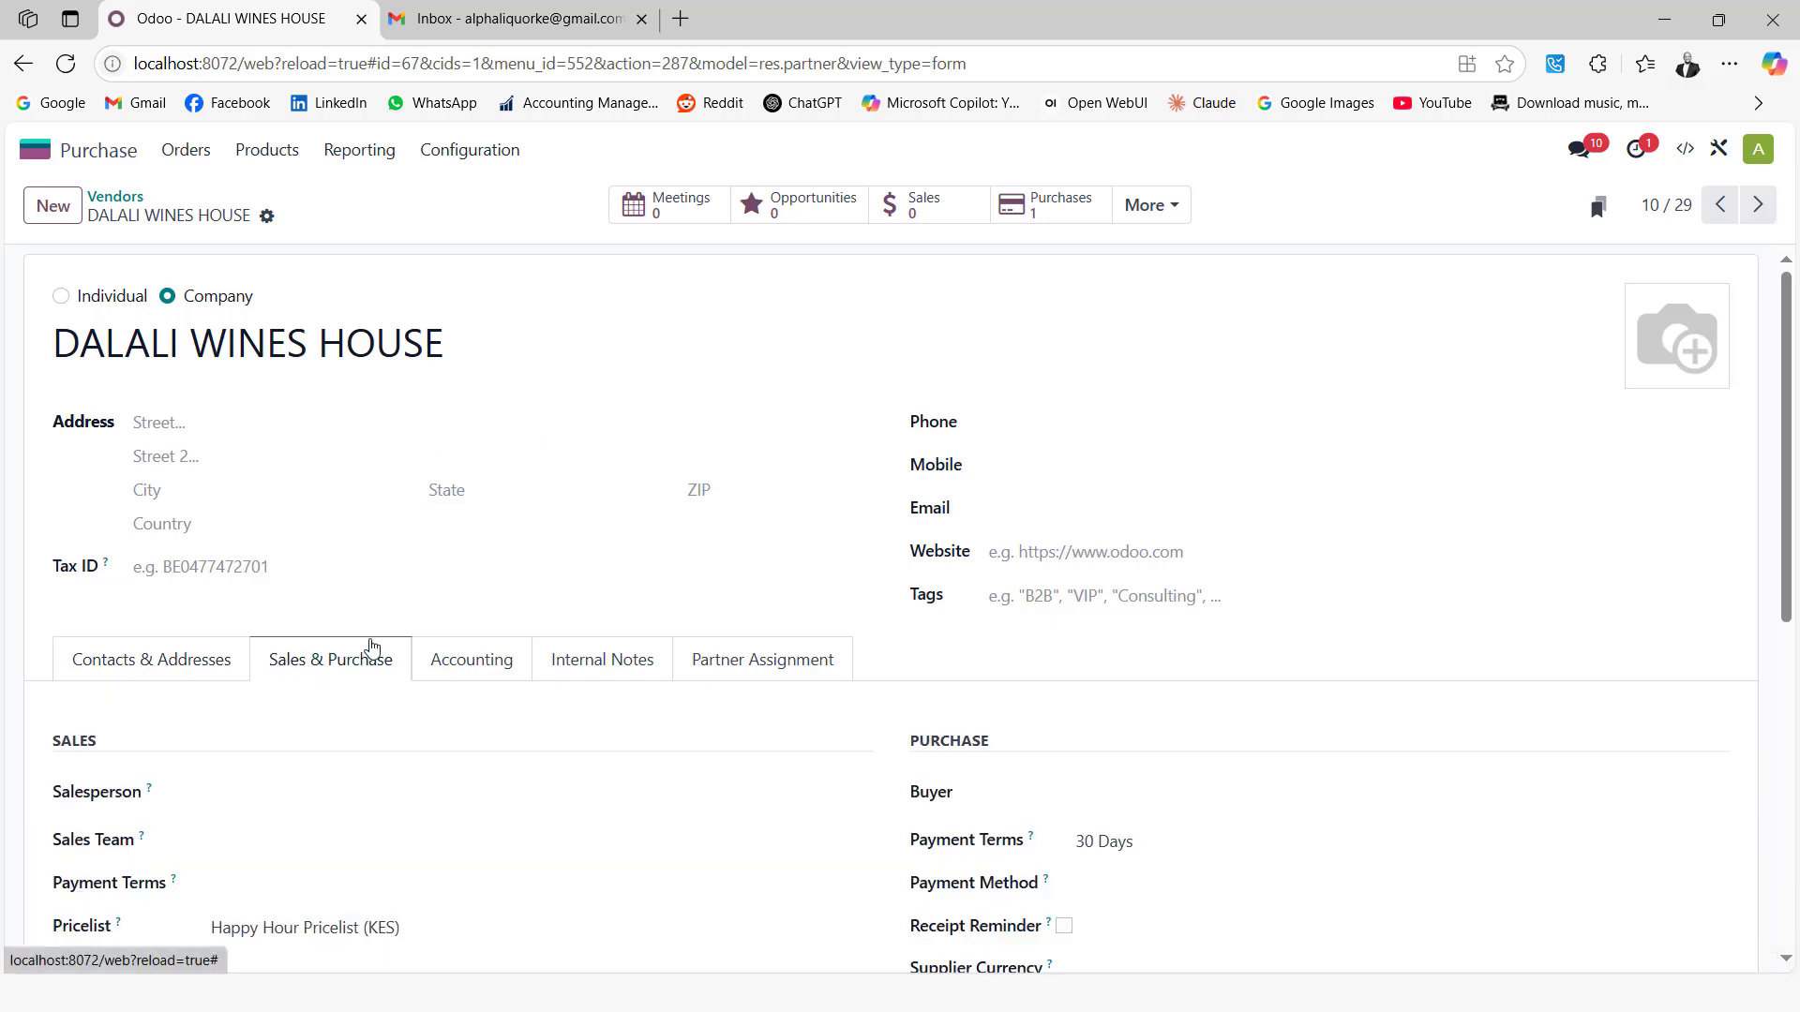
pyautogui.scroll(-1, 931, 580)
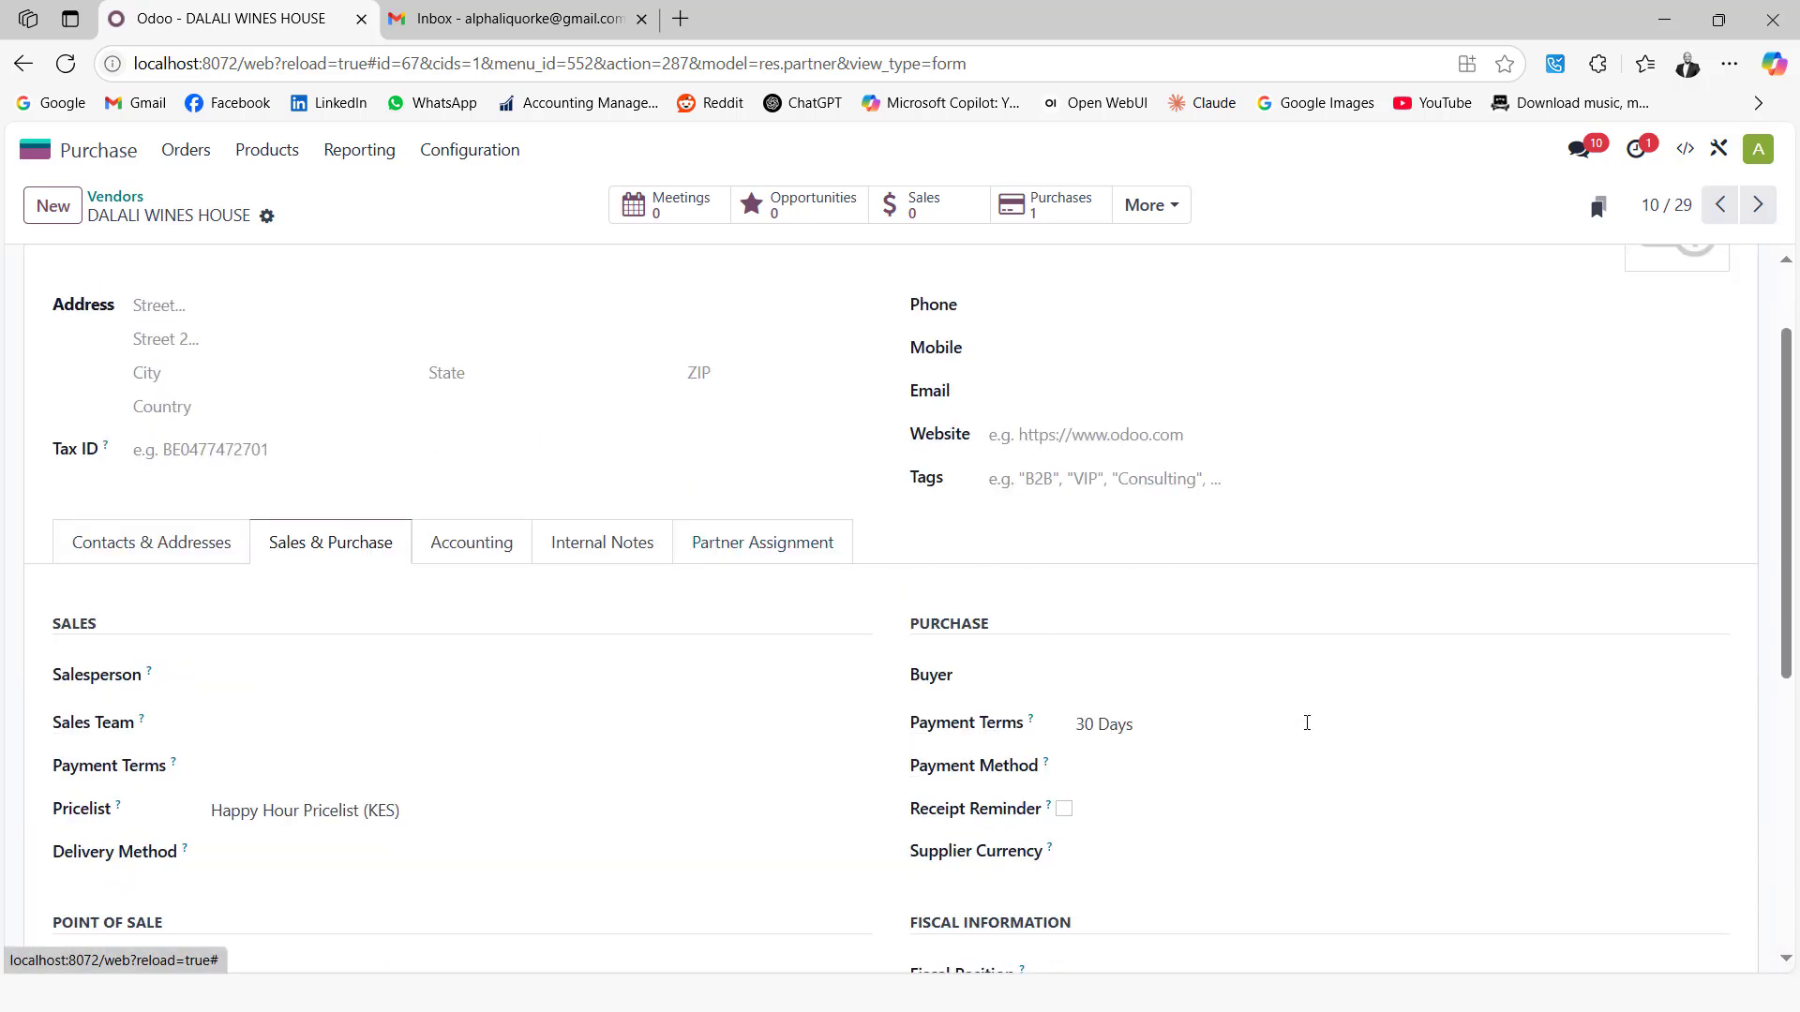
pyautogui.scroll(-1, 1116, 714)
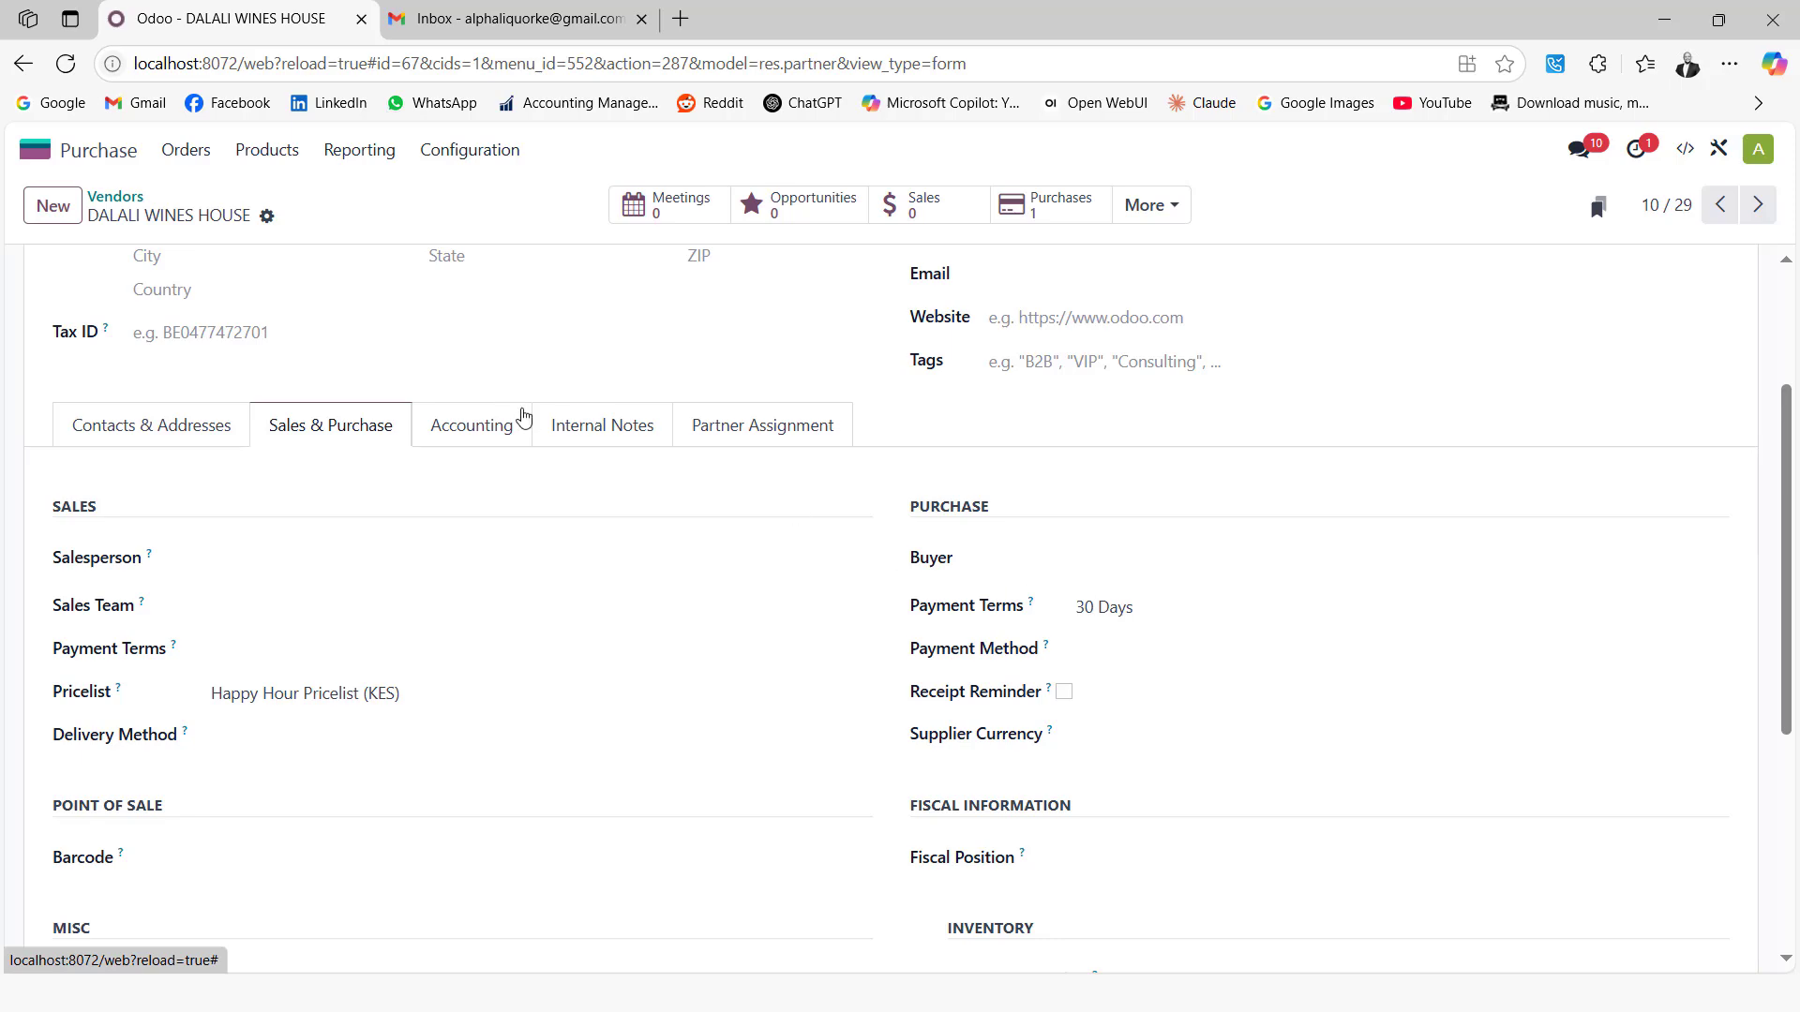
pyautogui.scroll(3, 309, 368)
# Start a new request for quotation with ALPHA LIQUOR as the vendor
pyautogui.click(112, 149)
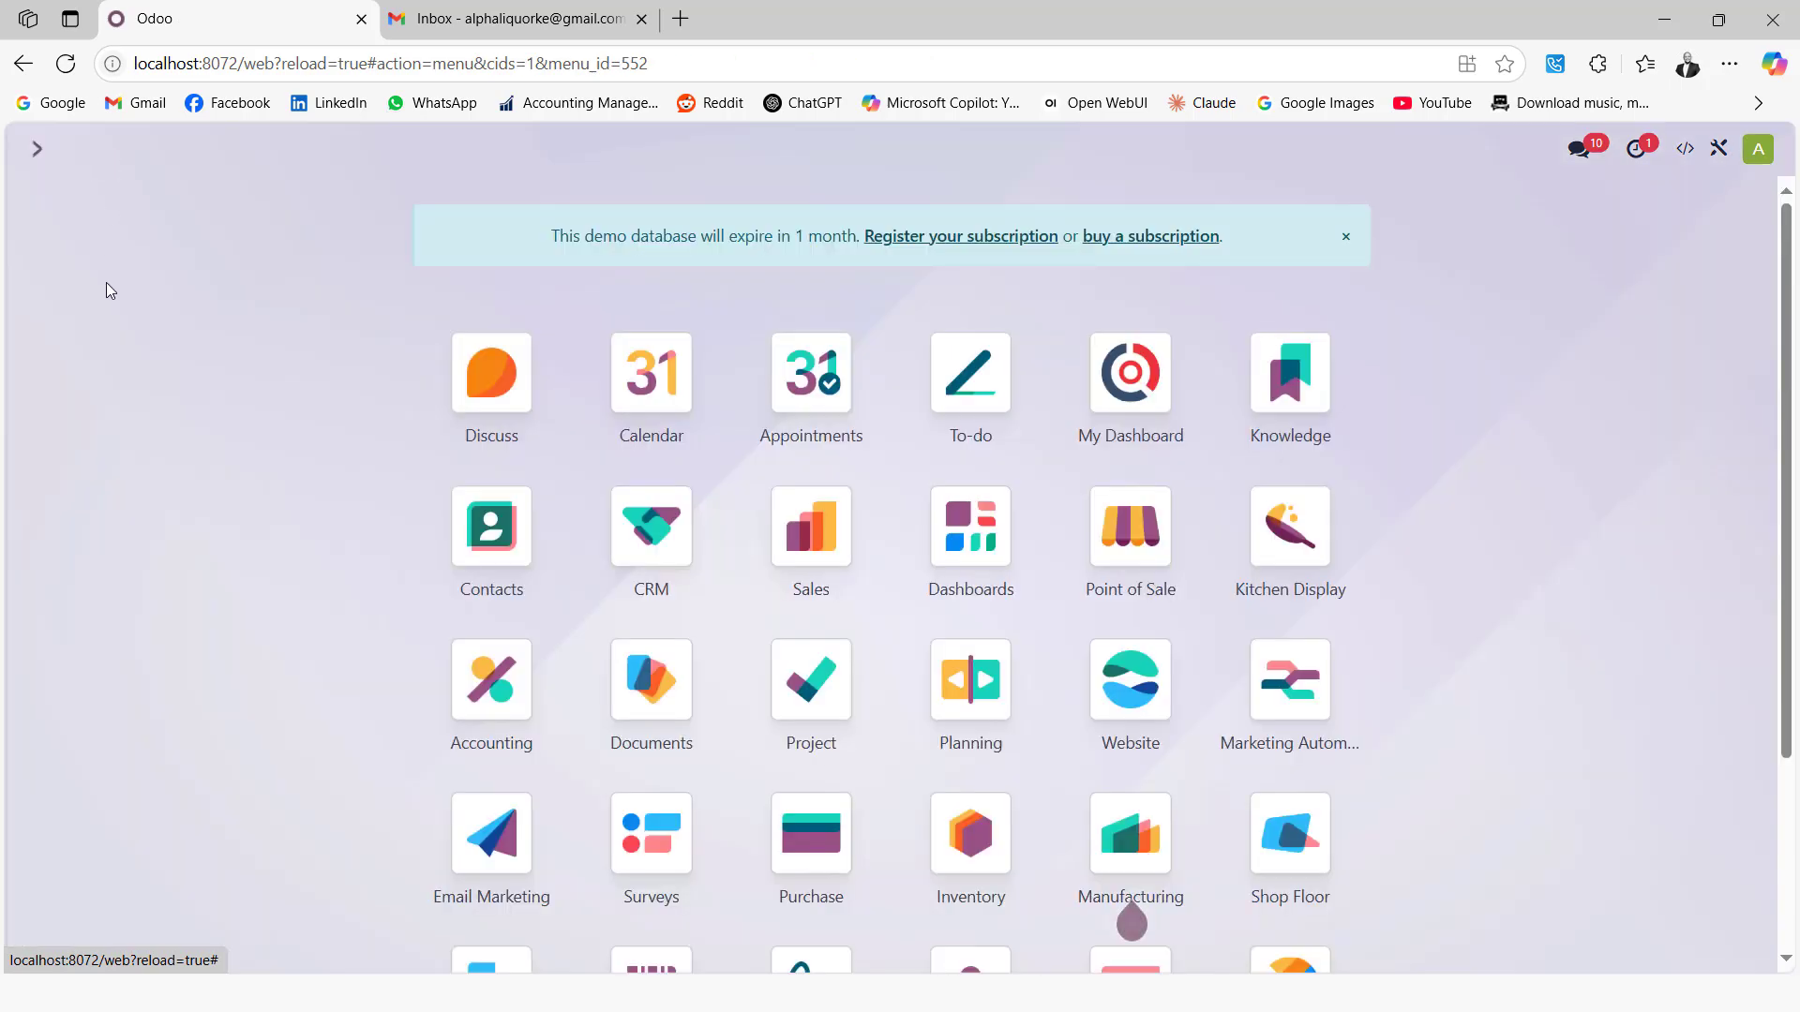
pyautogui.click(811, 835)
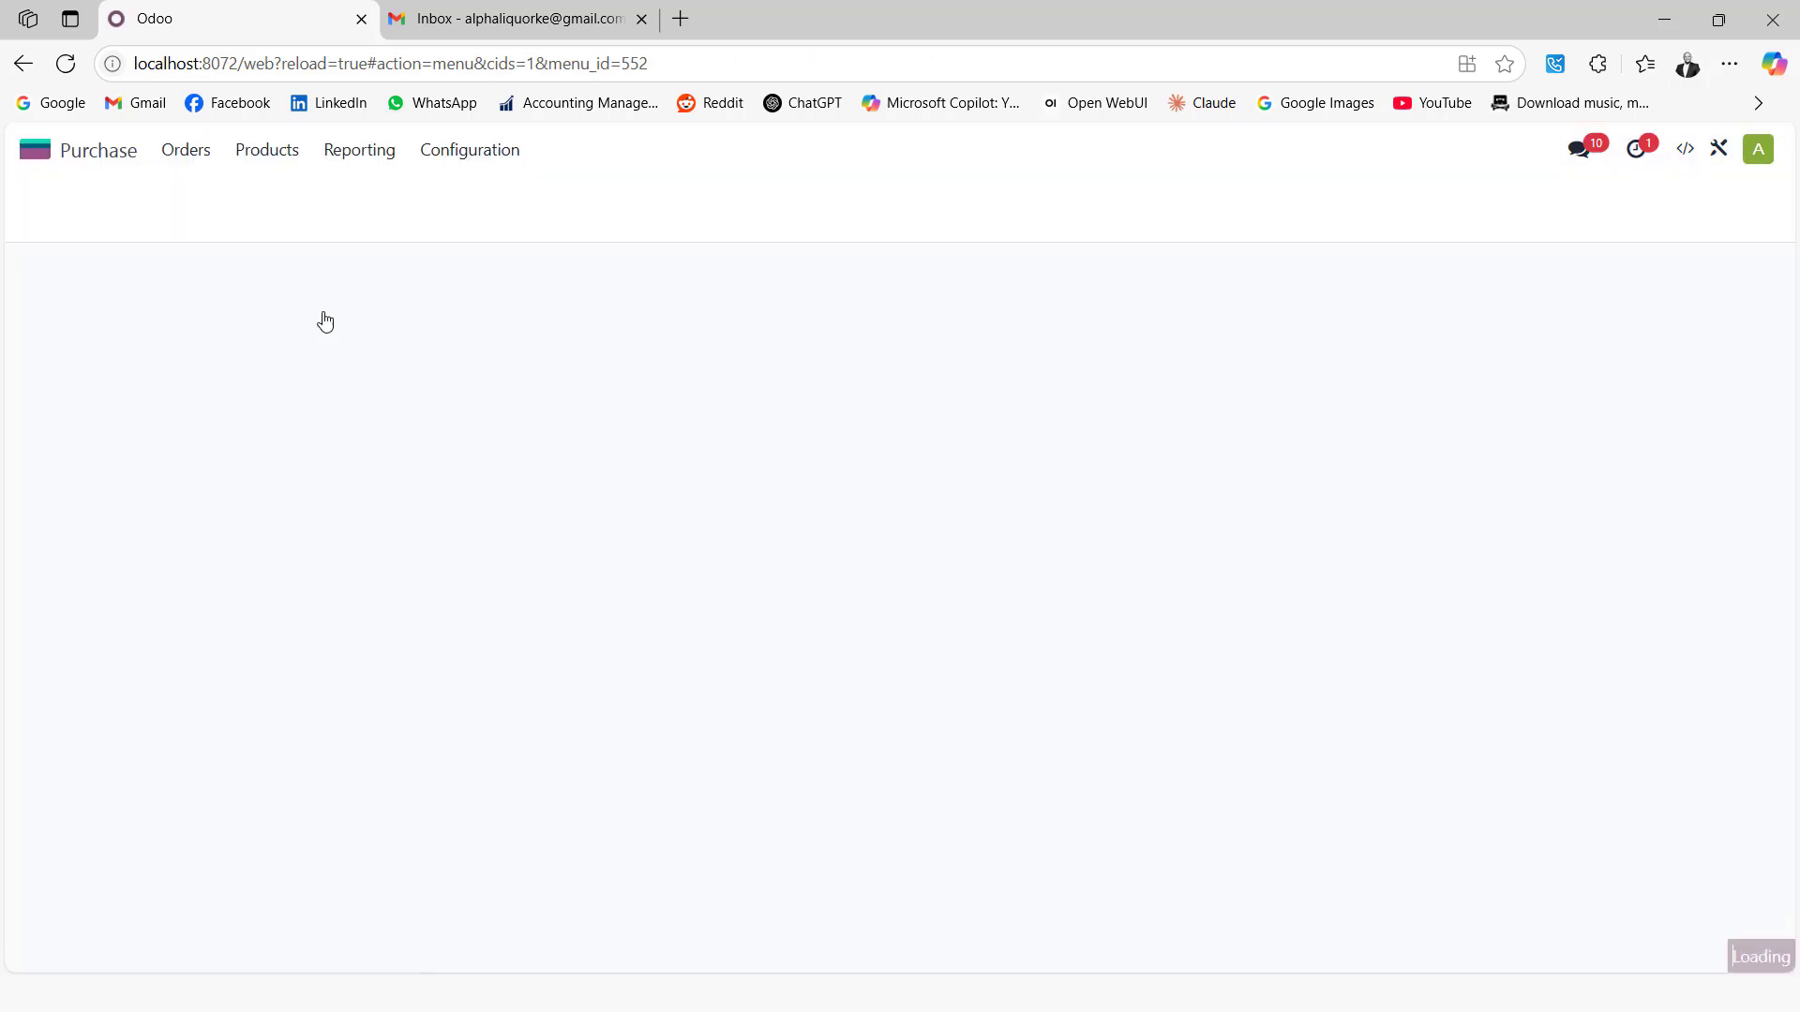
pyautogui.click(186, 150)
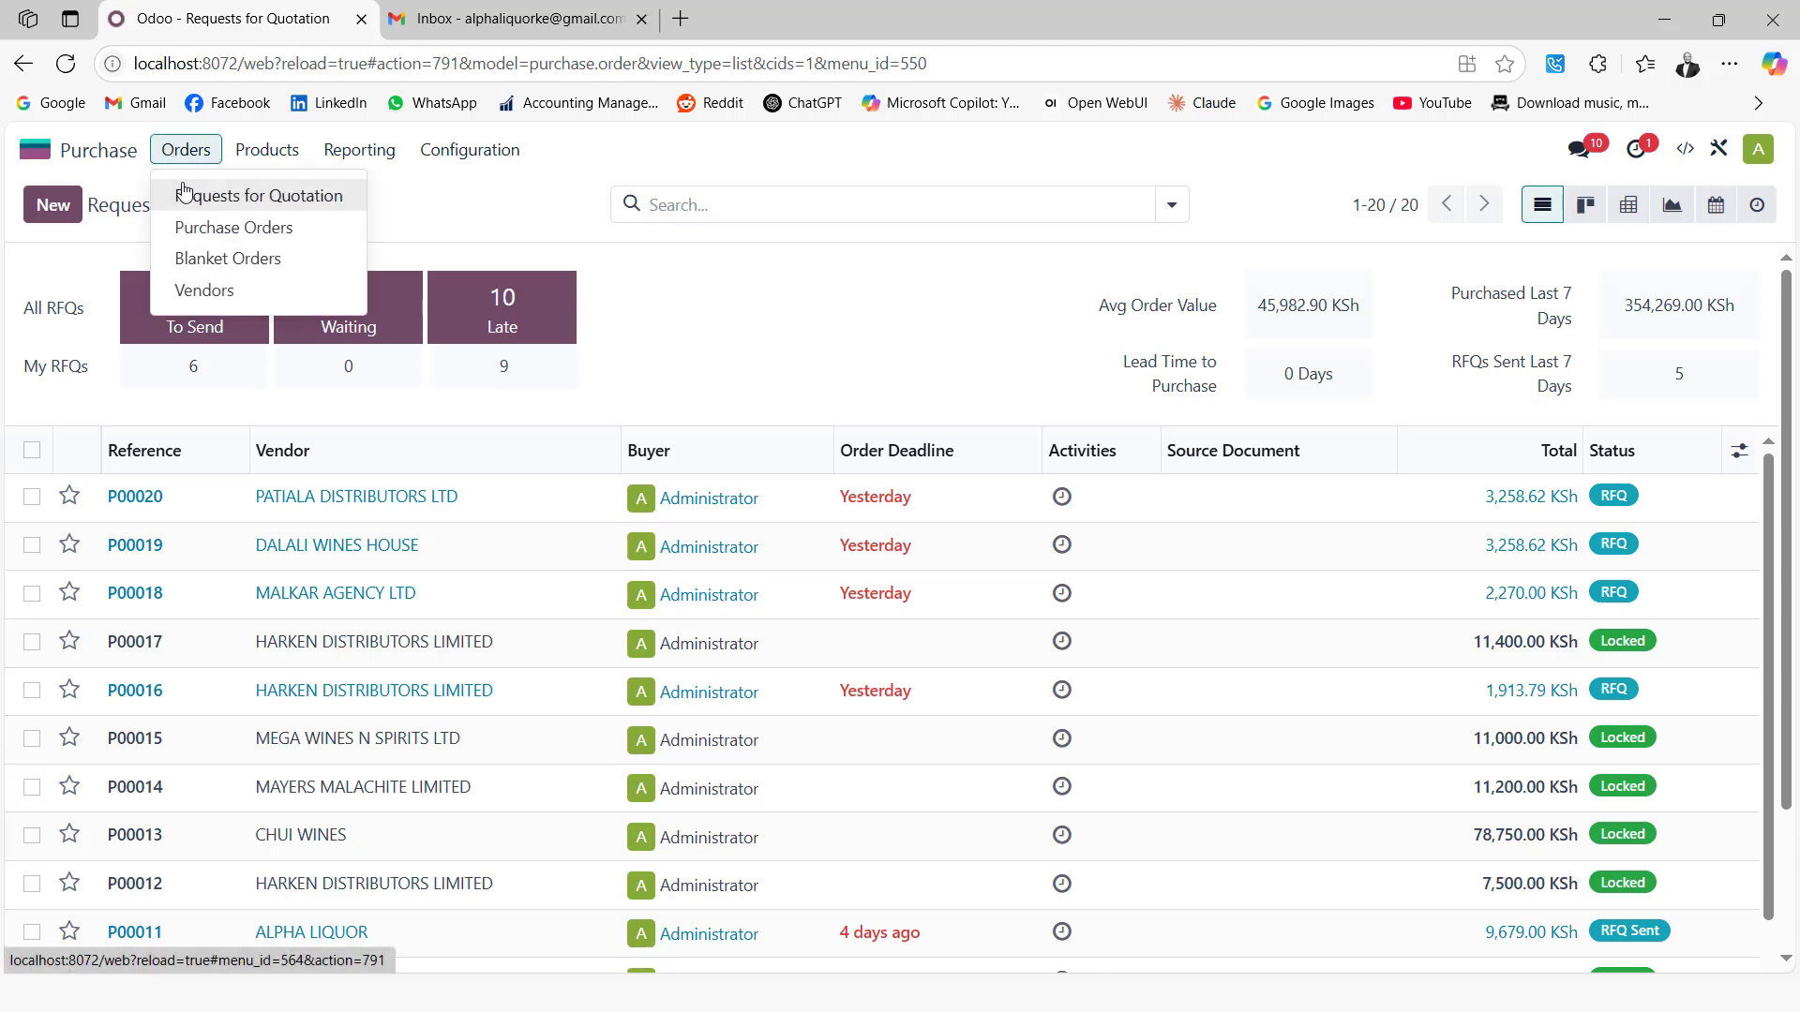
pyautogui.click(201, 235)
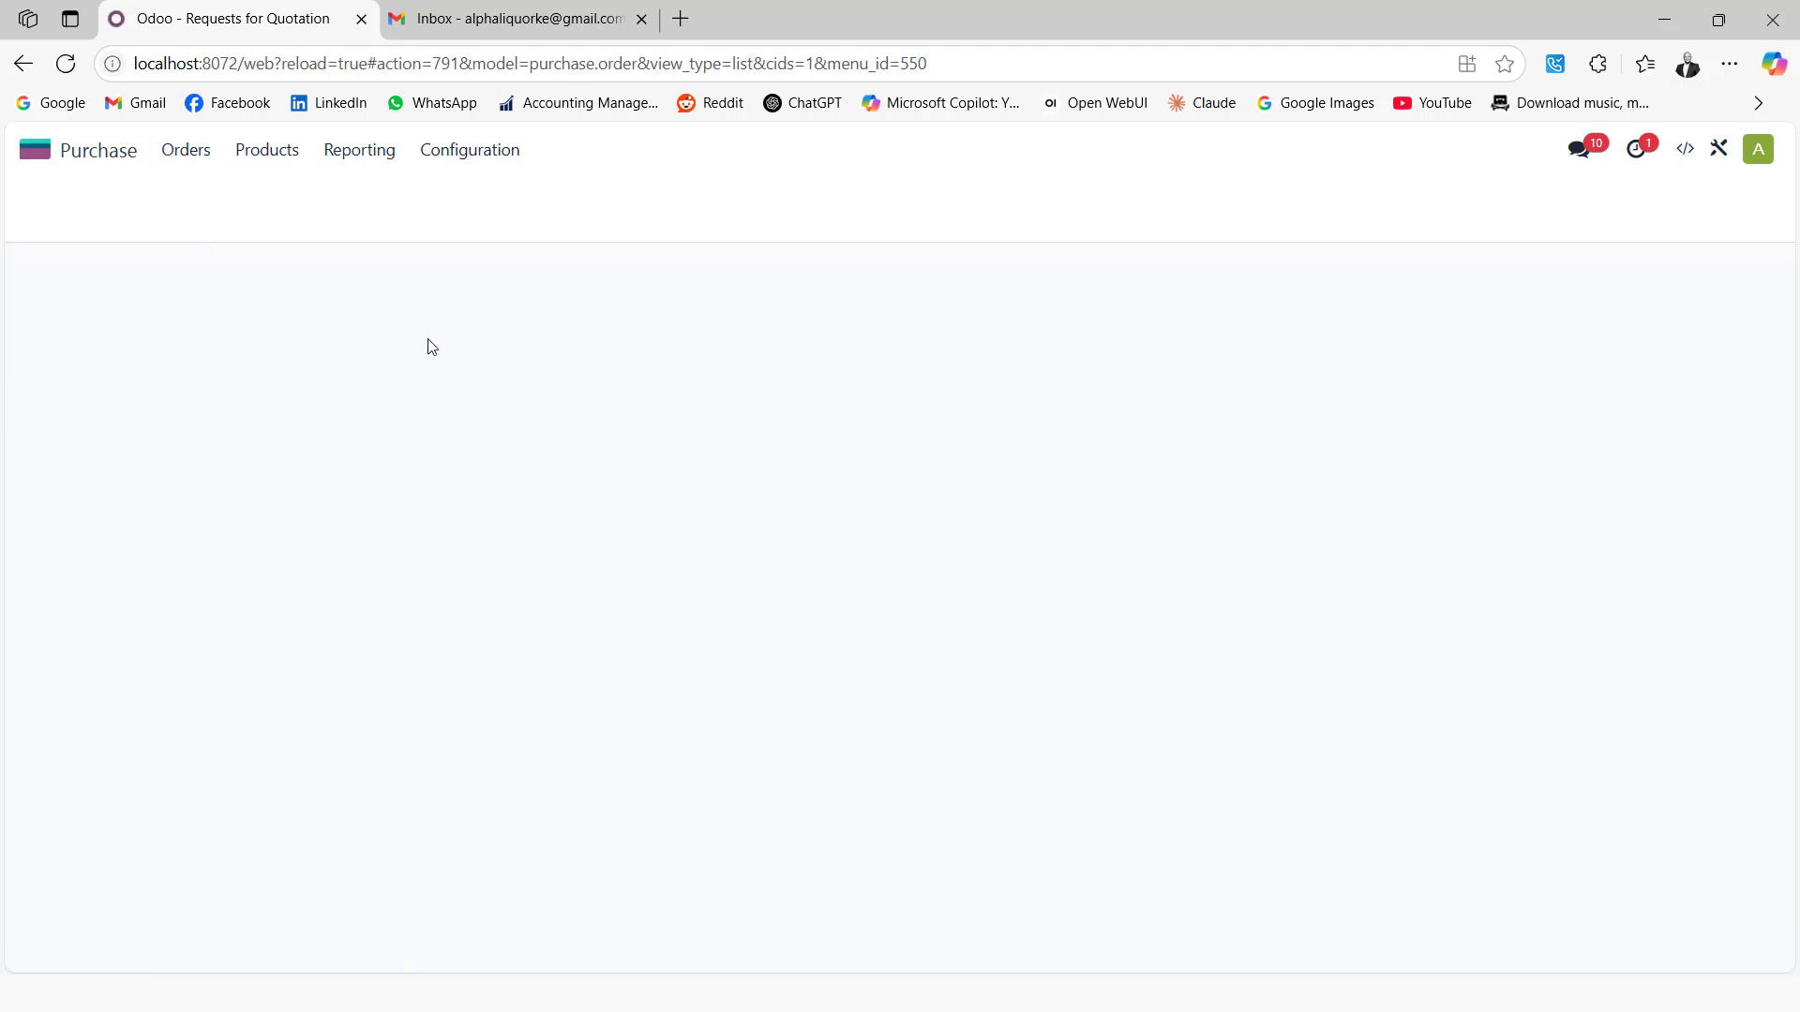
pyautogui.click(53, 206)
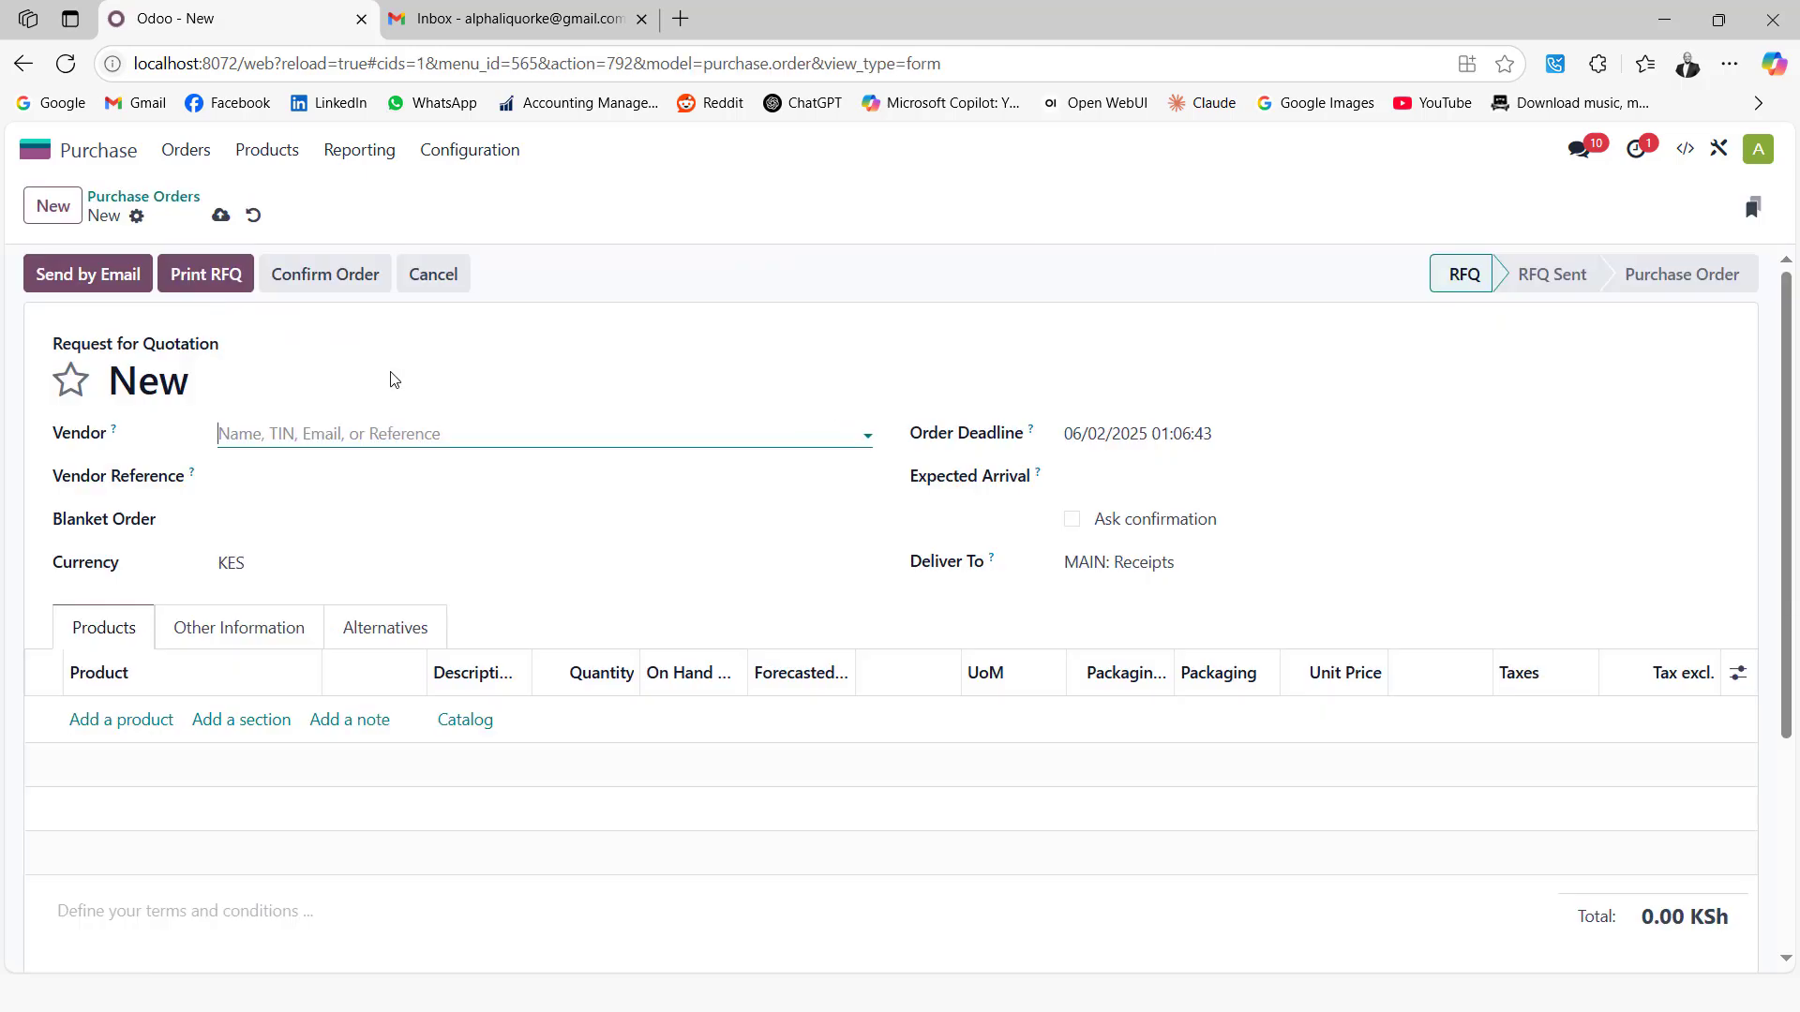
pyautogui.click(360, 431)
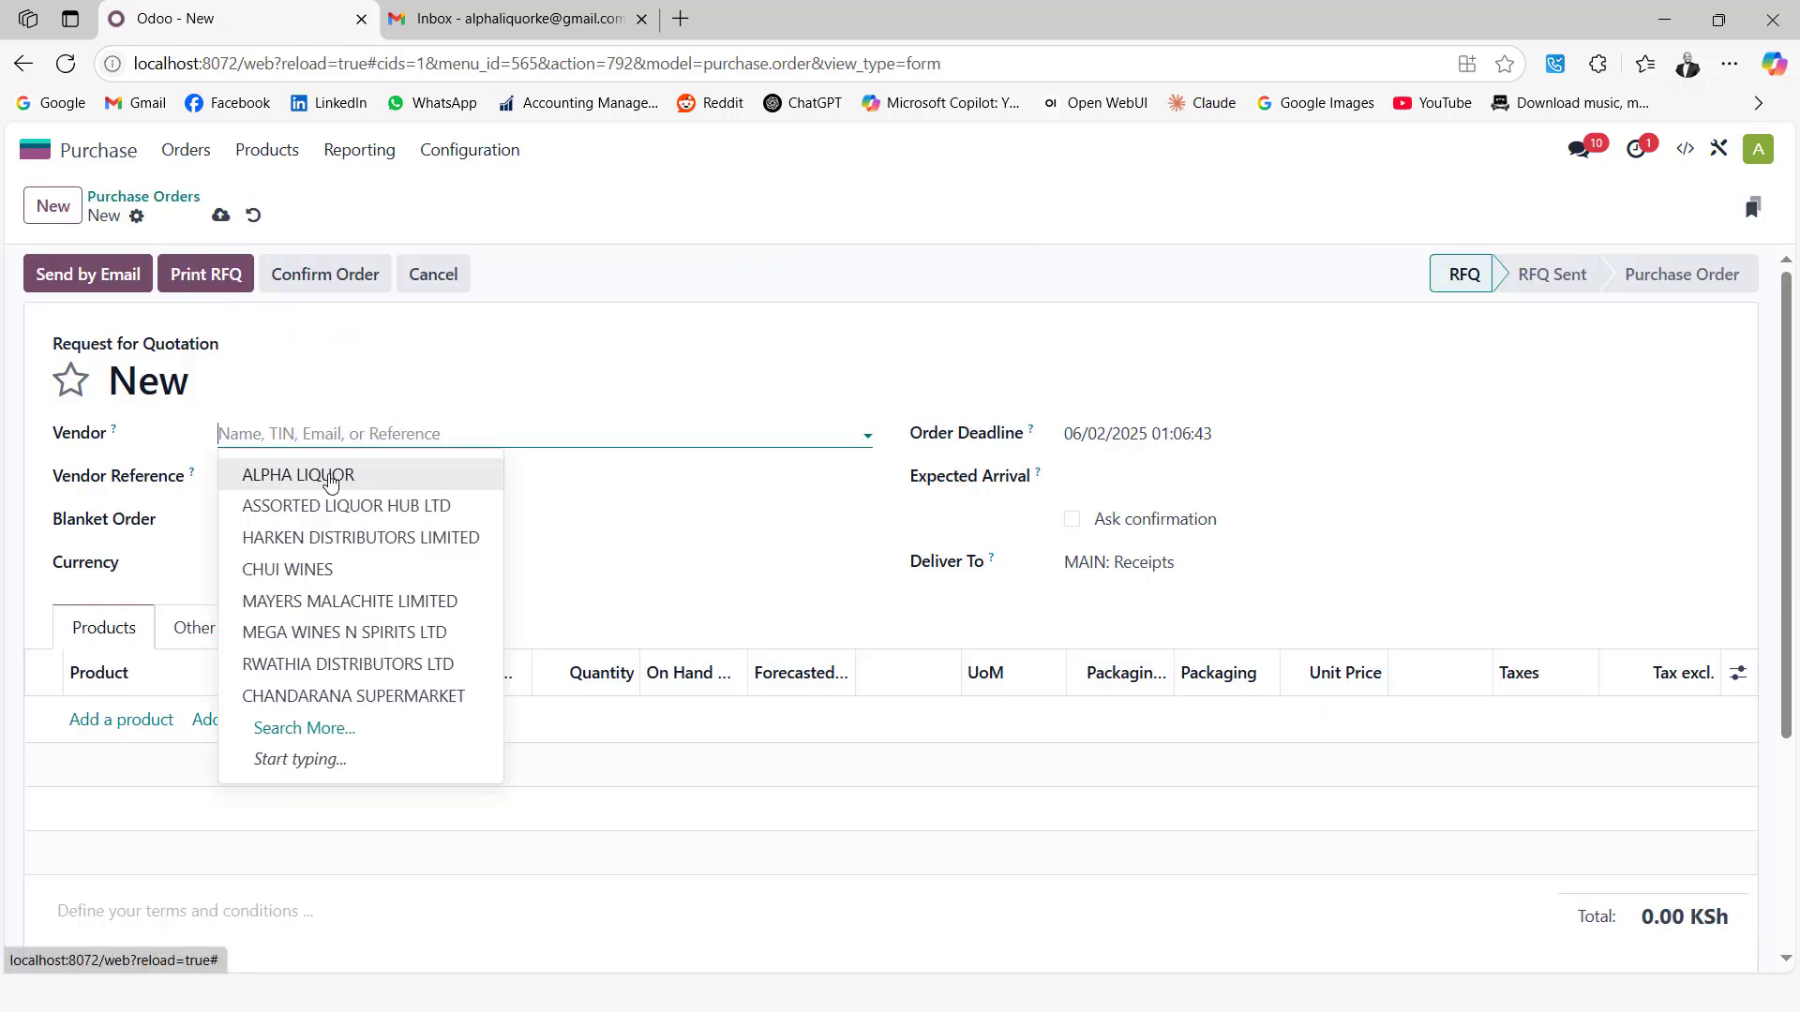
pyautogui.click(339, 476)
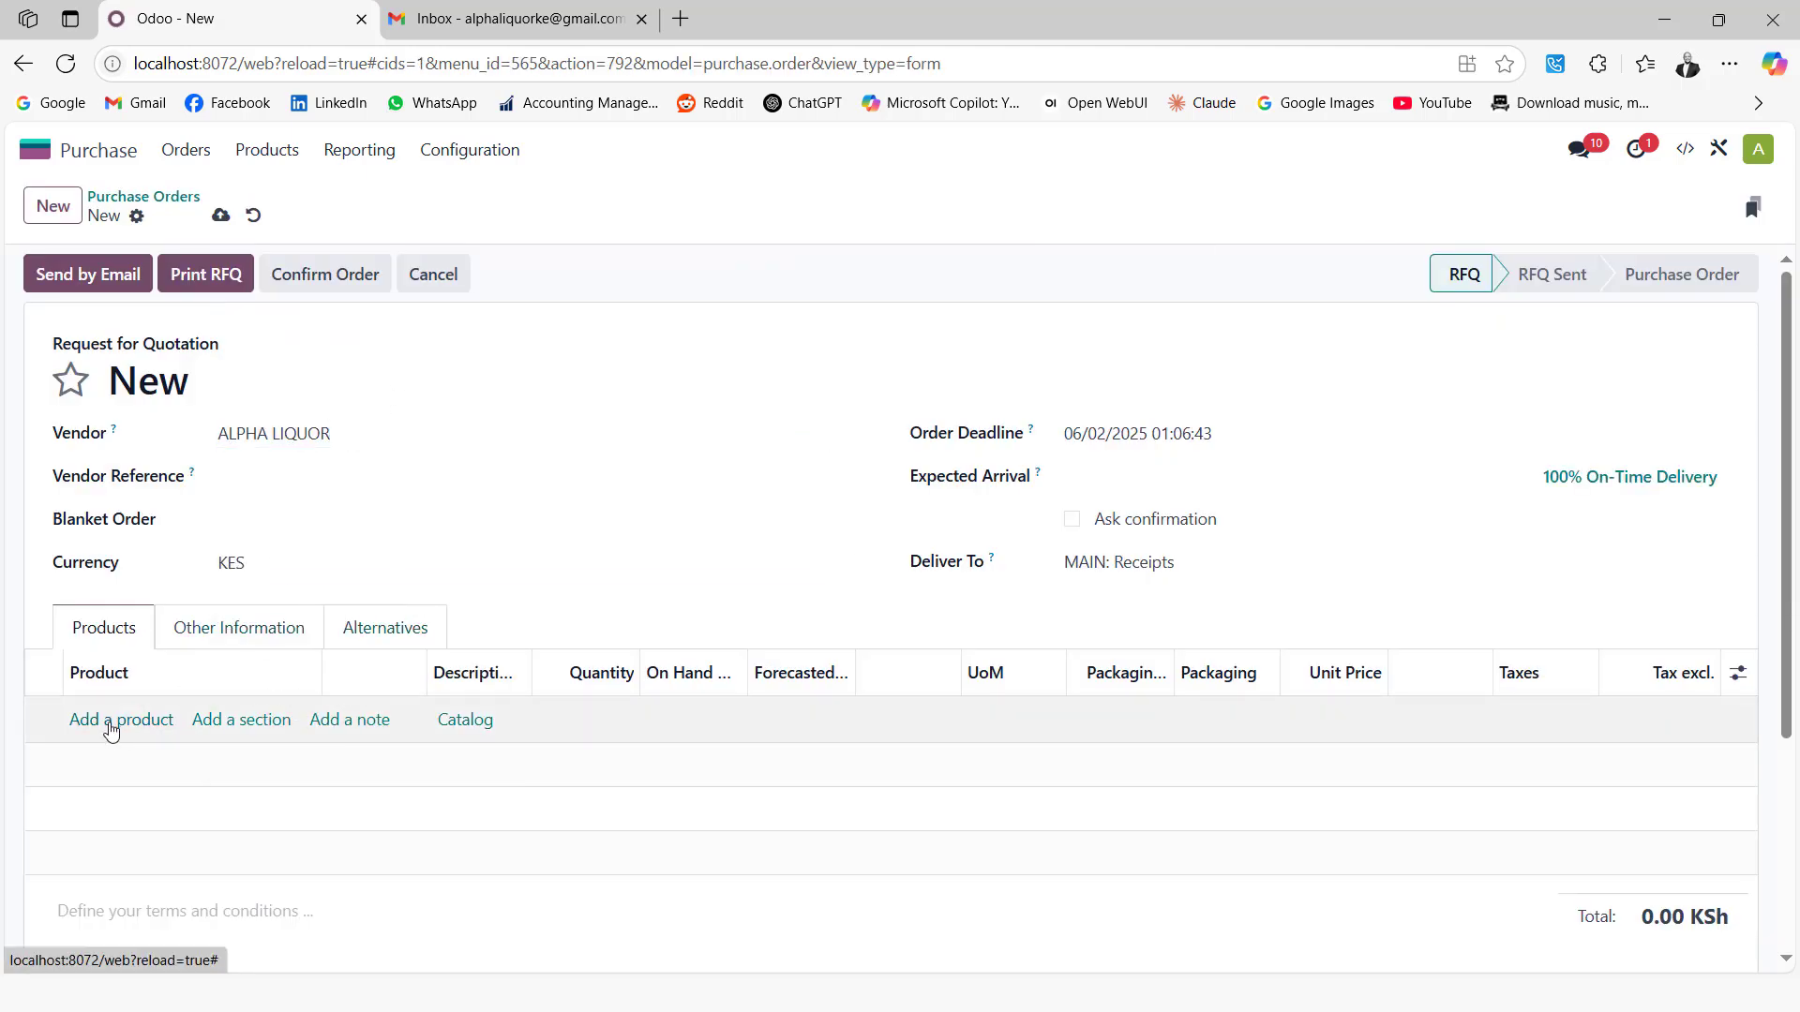
# Add 5 × 2 SHARE NATURAL SWEET RED and 5 × BEEFEATER PINK STRAWBERRY 750ML, then save
pyautogui.click(116, 723)
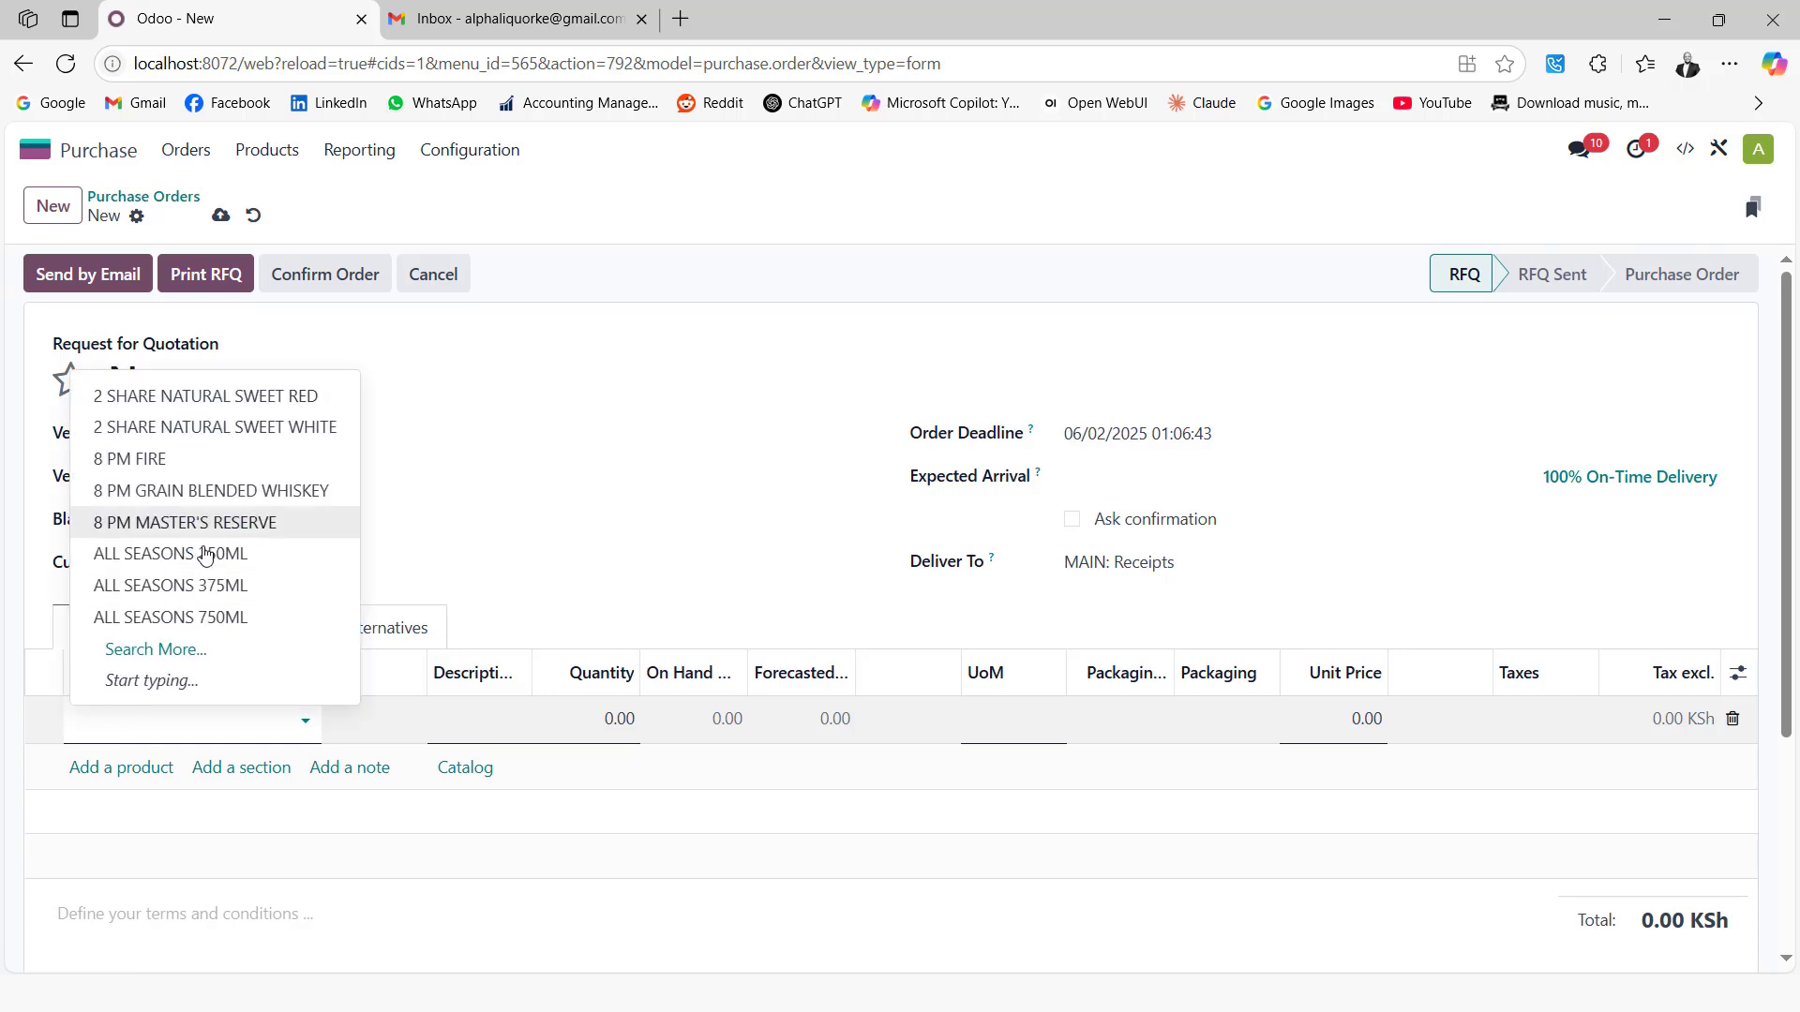
pyautogui.click(194, 405)
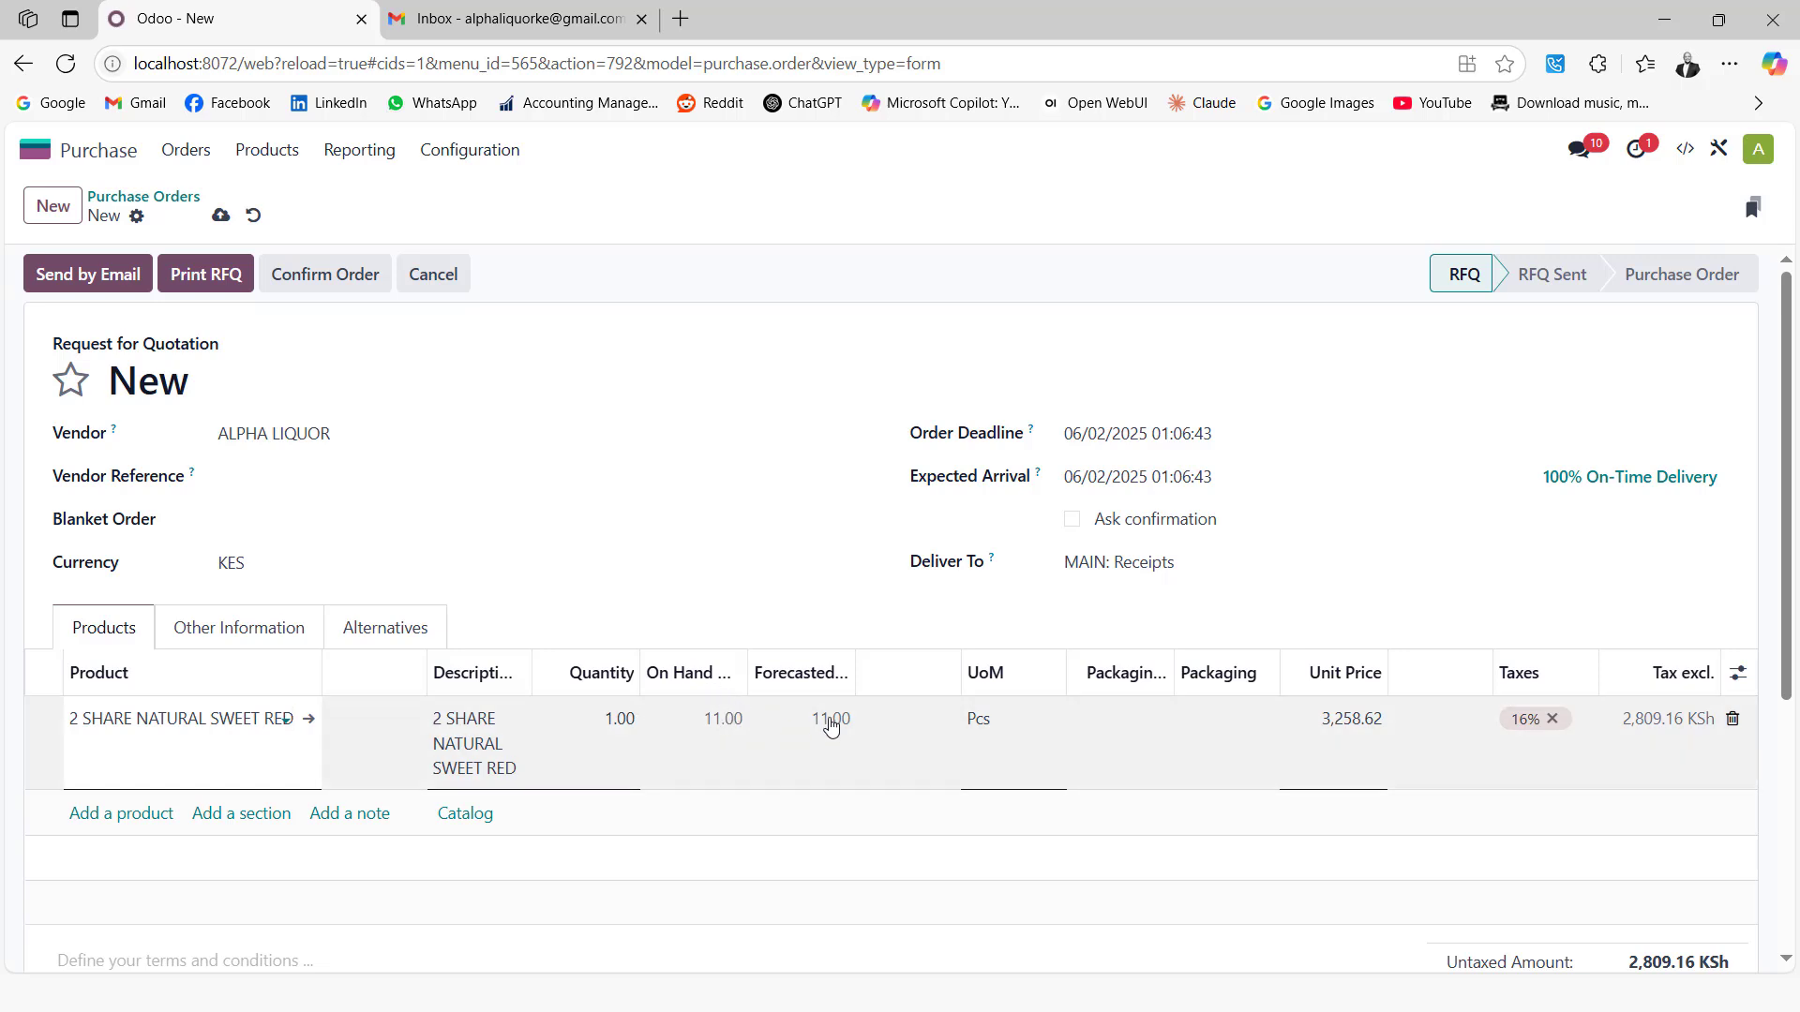
pyautogui.click(599, 724)
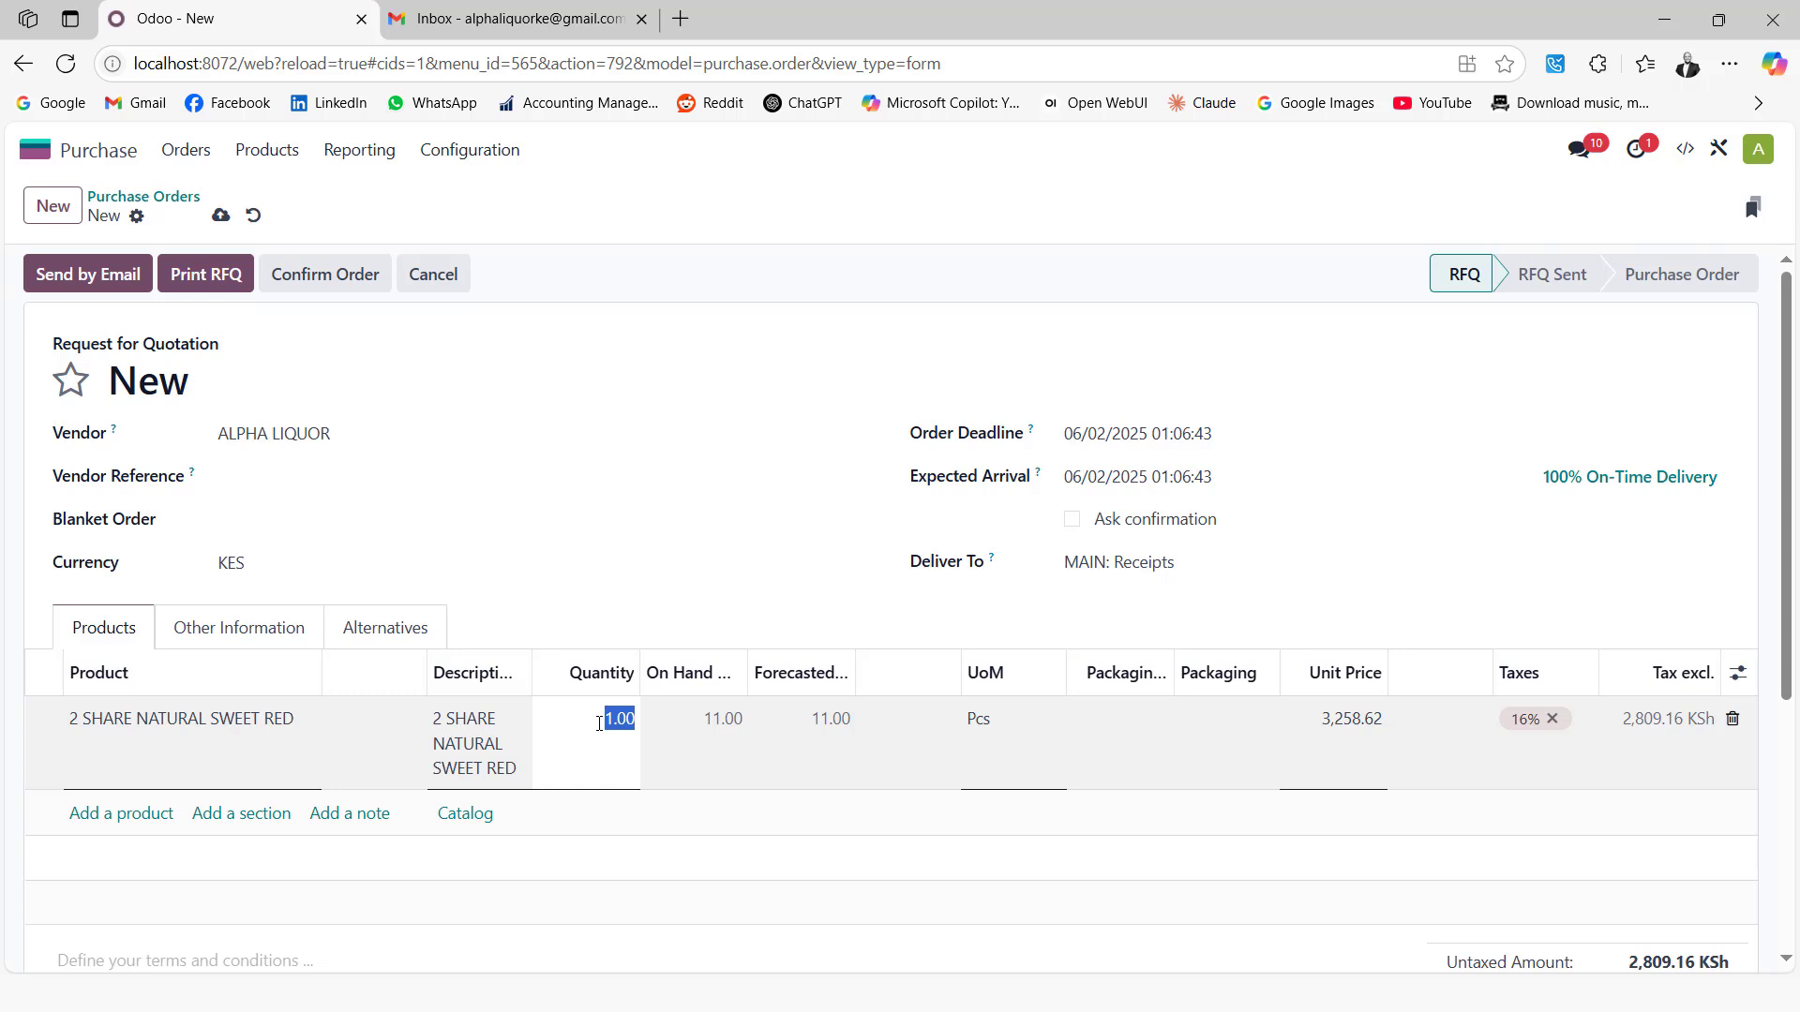
pyautogui.write('5')
pyautogui.click(110, 813)
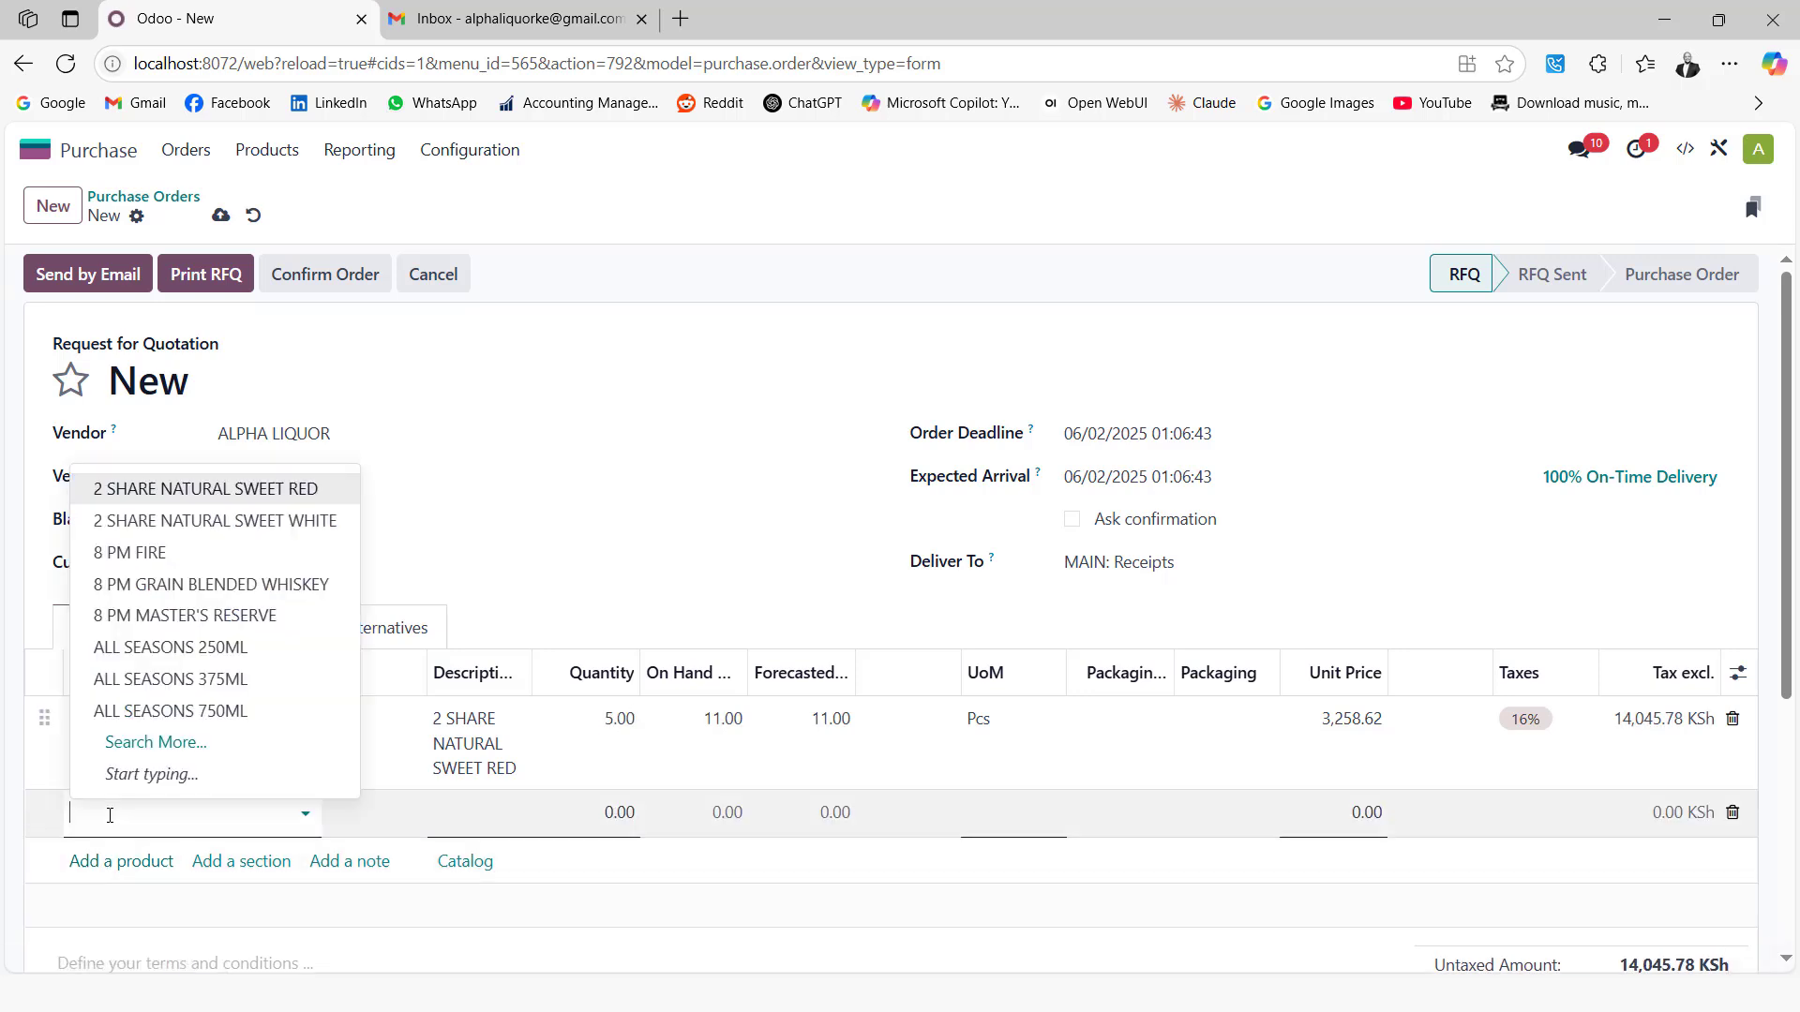
pyautogui.write('beef')
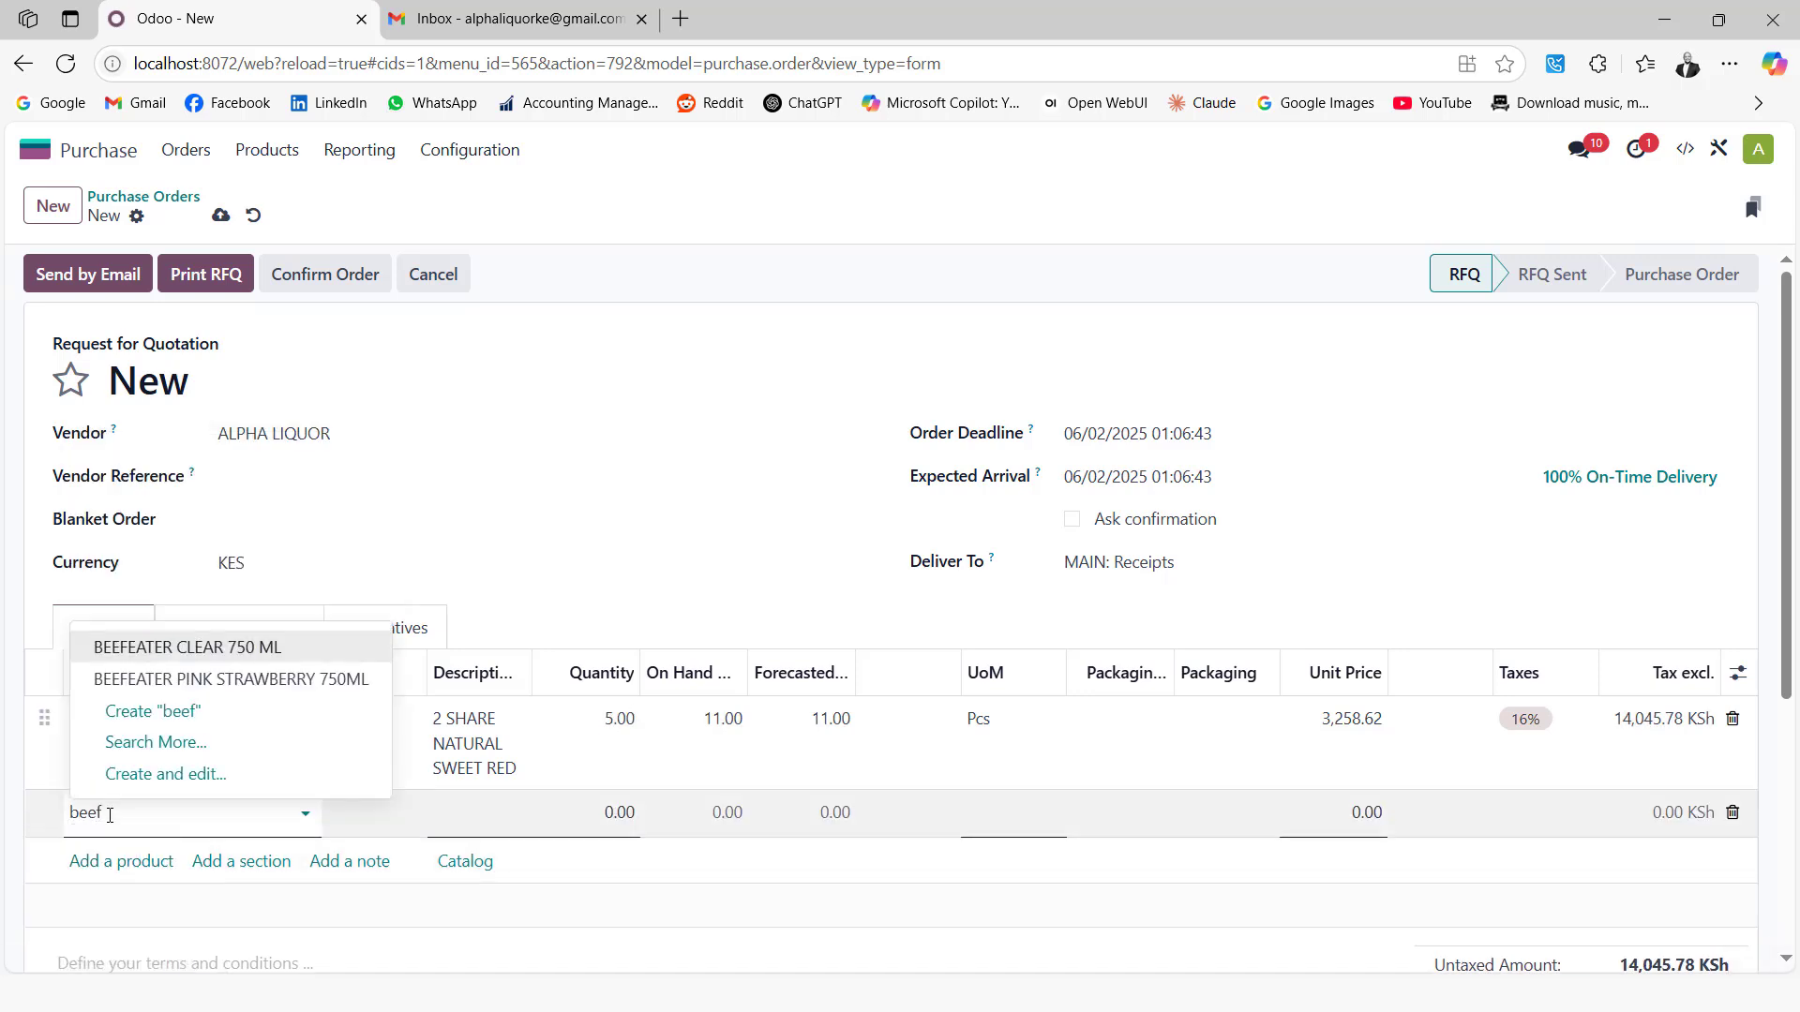
pyautogui.click(201, 682)
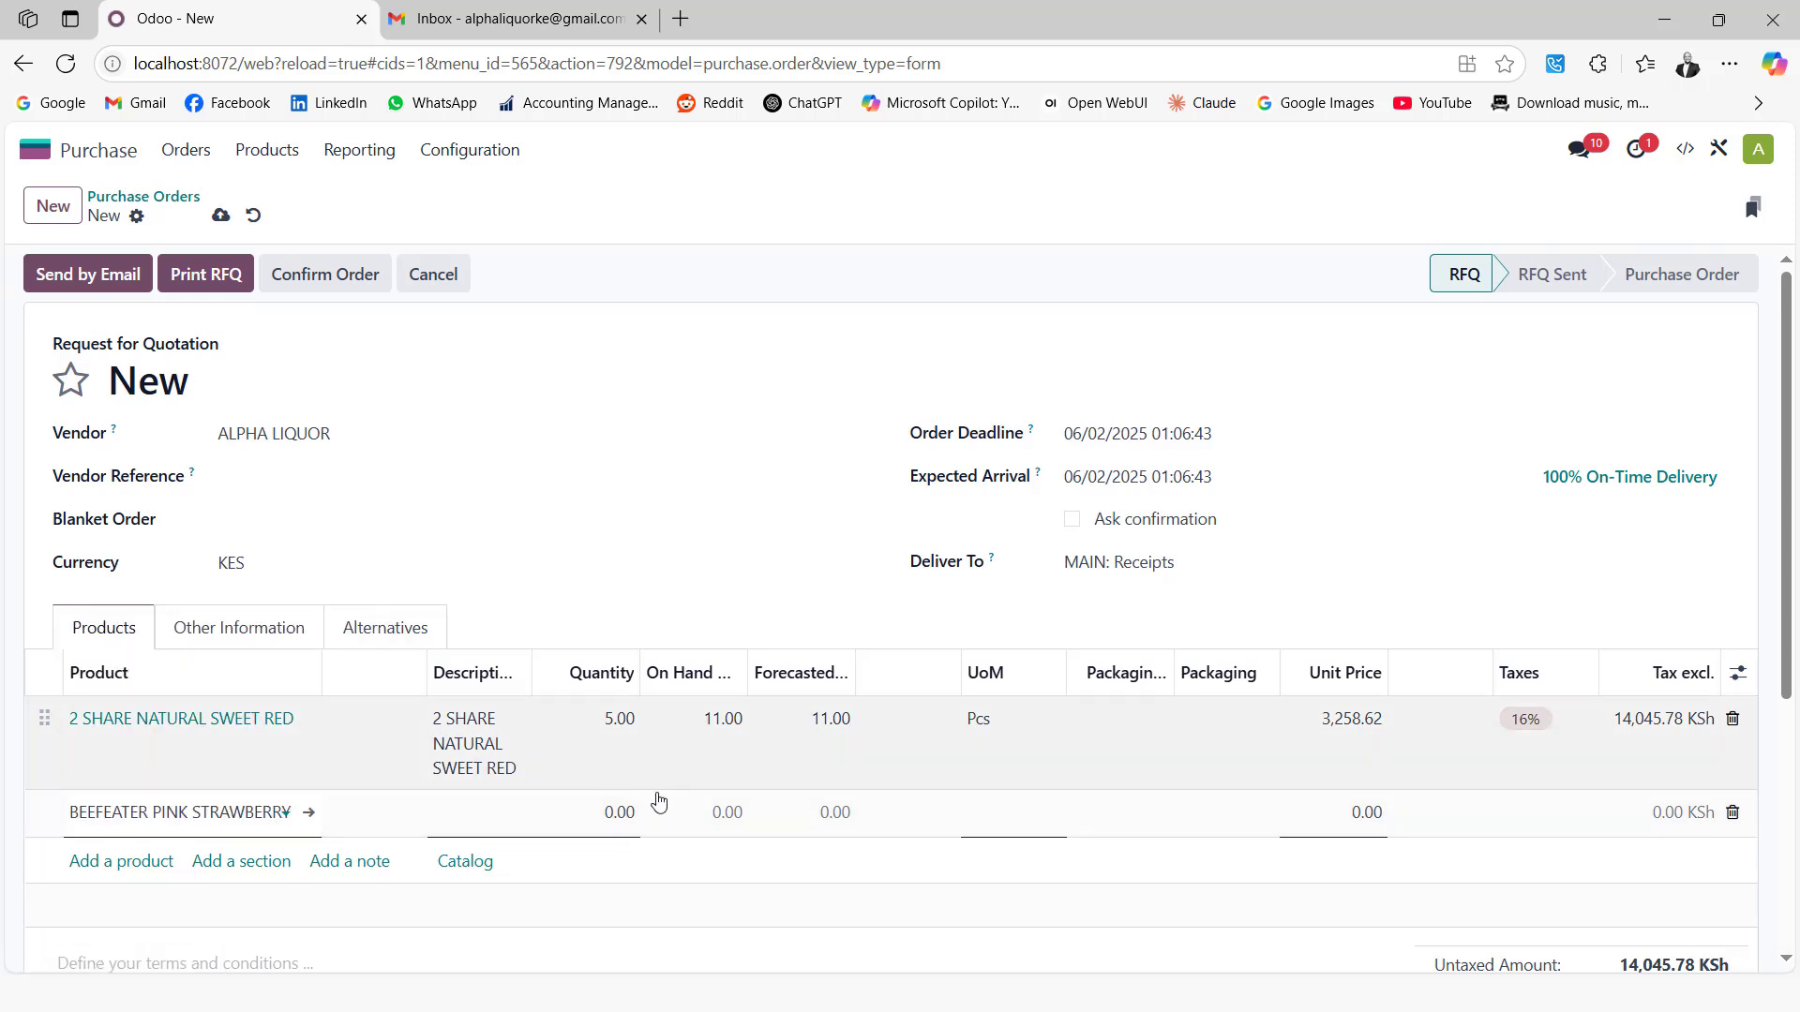
pyautogui.click(614, 808)
pyautogui.write('5')
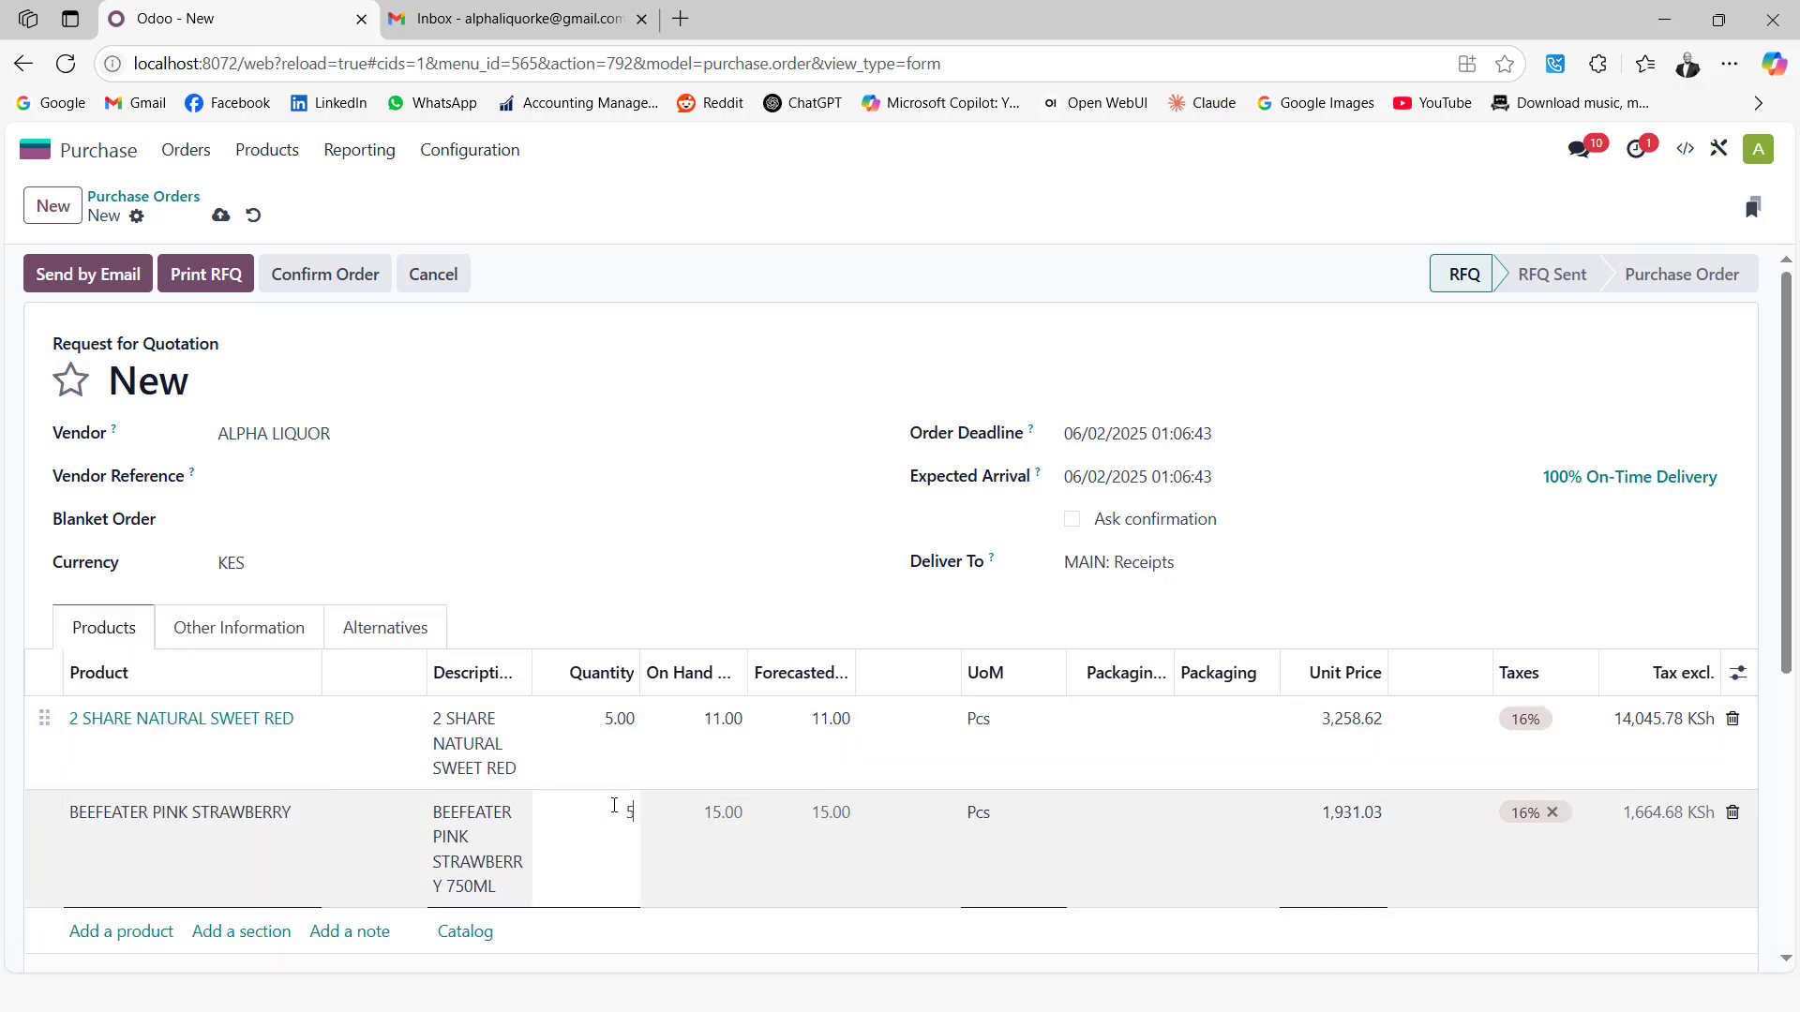
pyautogui.click(822, 311)
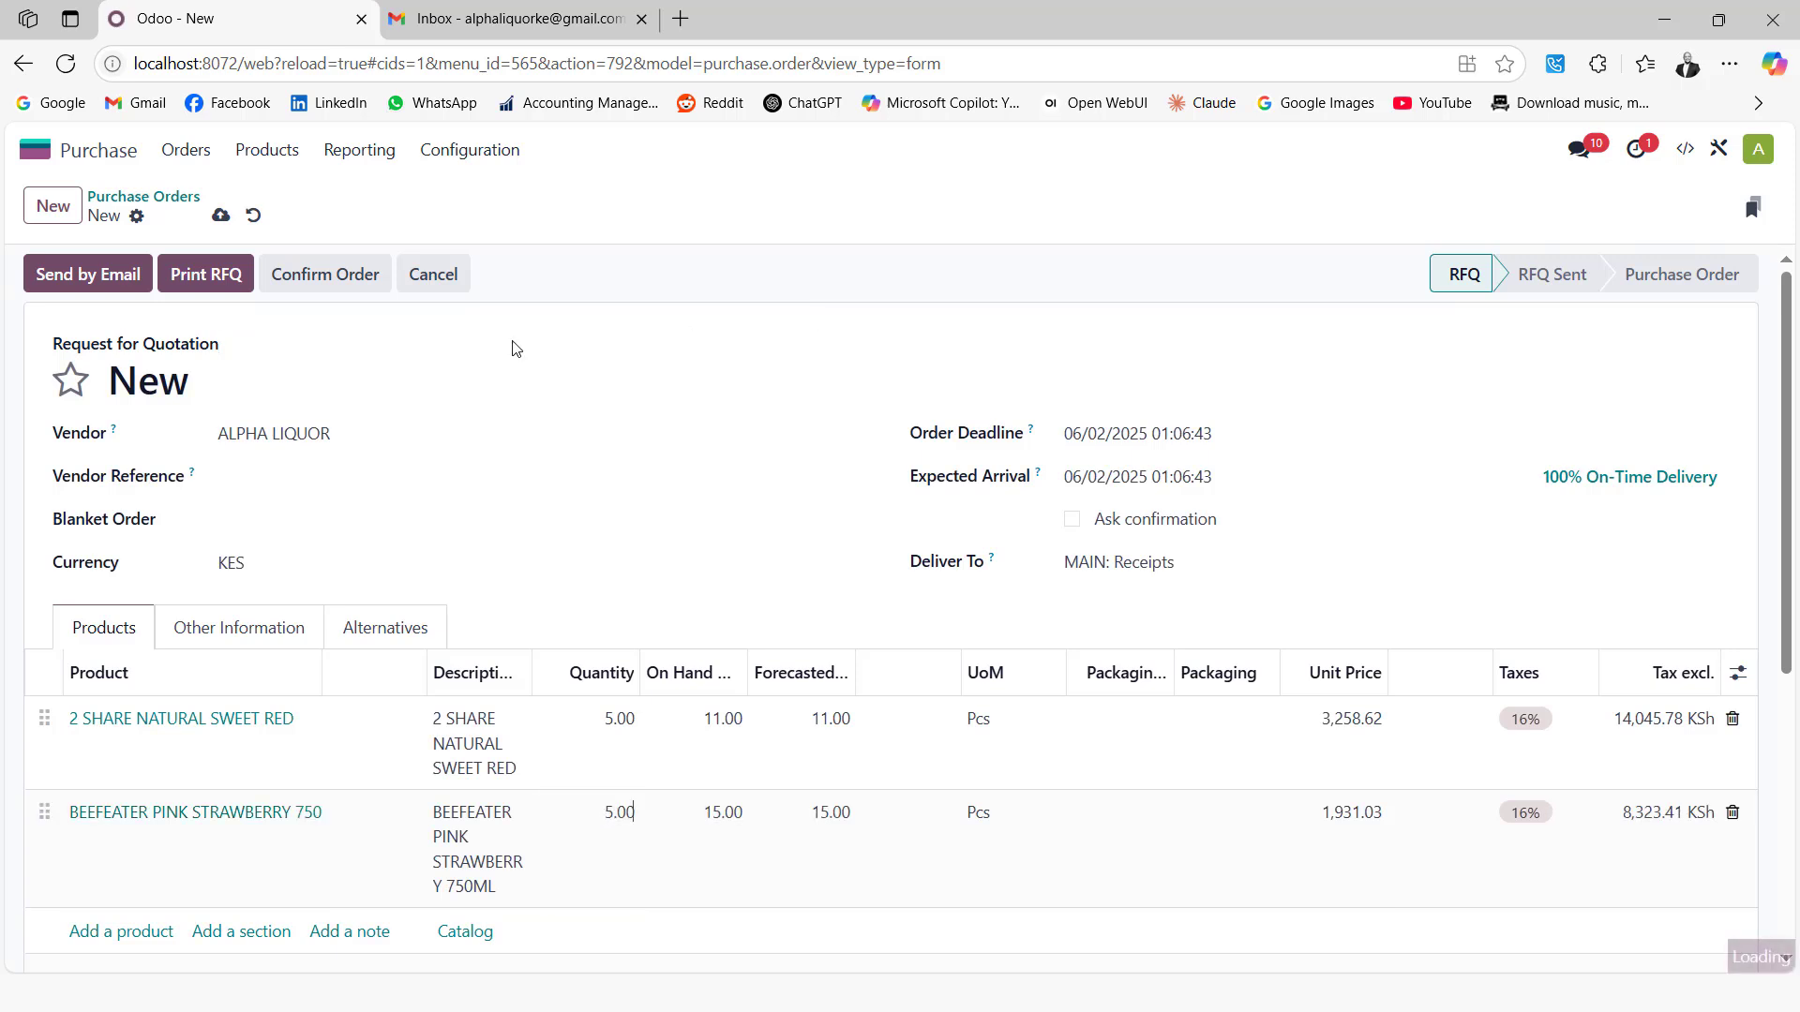
pyautogui.click(222, 215)
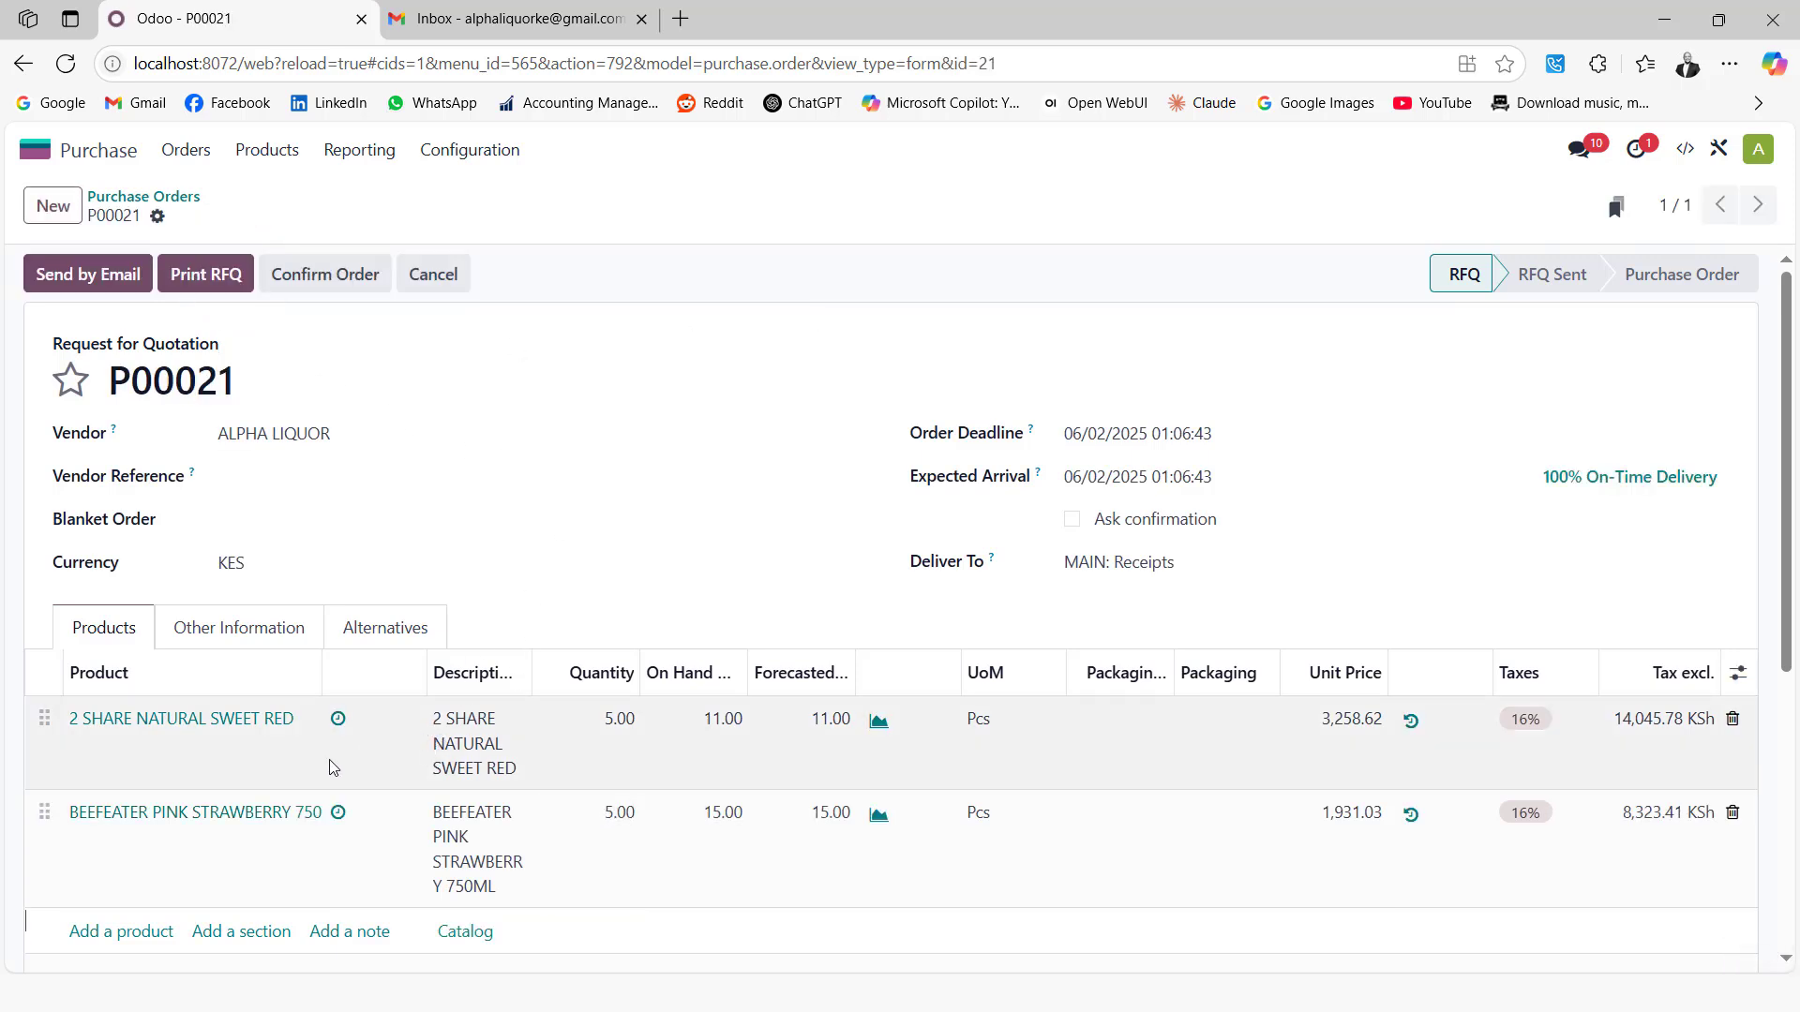
# Check the Beefeater's purchase history and set its unit price to 2,230.00
pyautogui.click(338, 815)
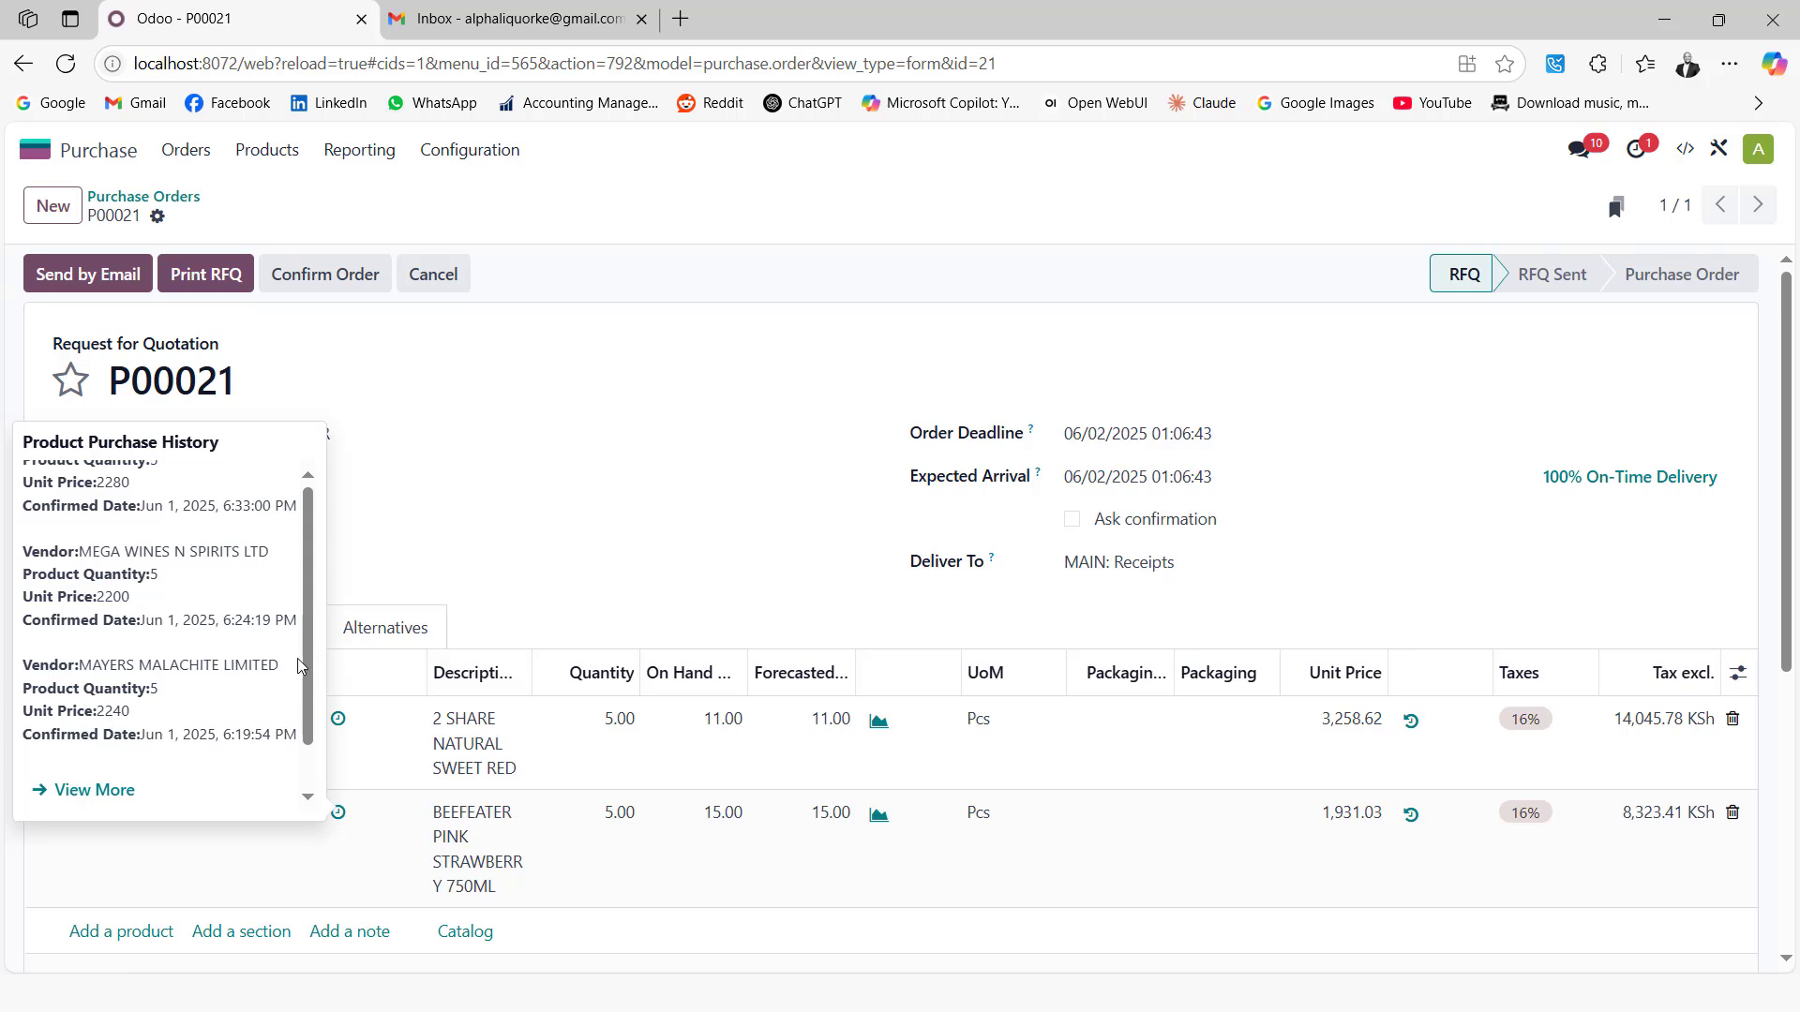
pyautogui.scroll(1, 298, 665)
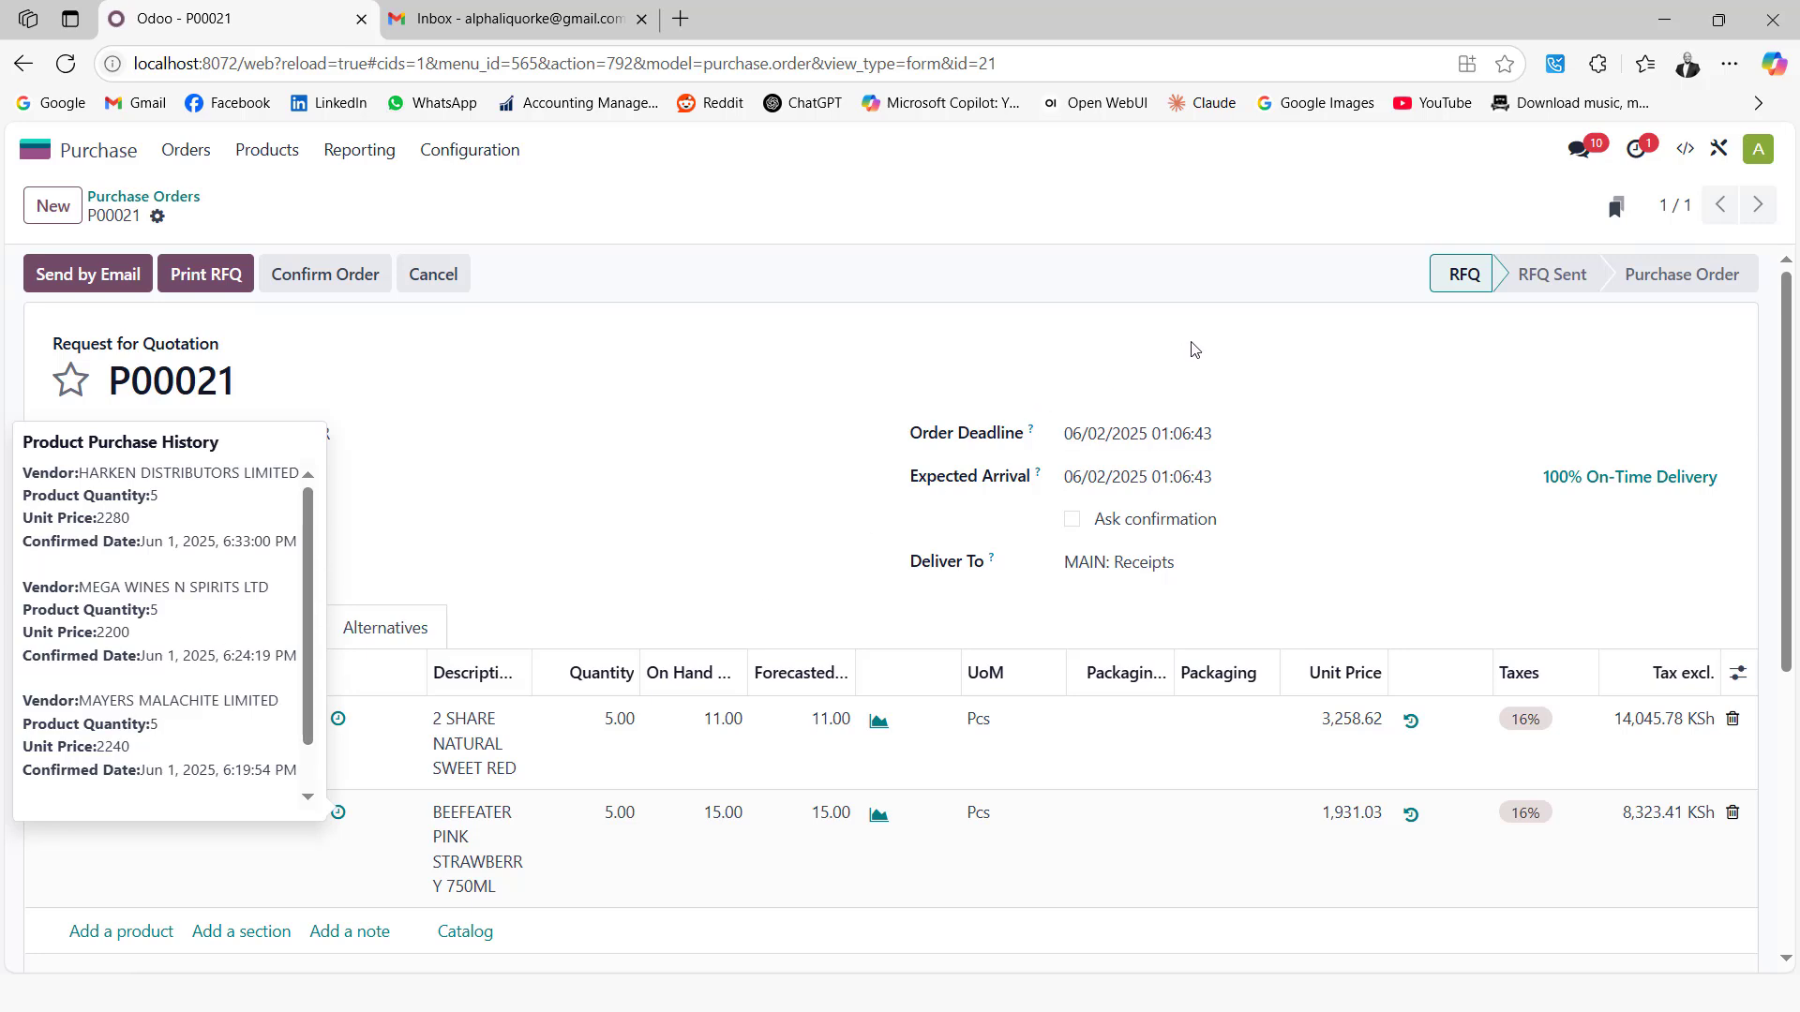
pyautogui.click(1339, 820)
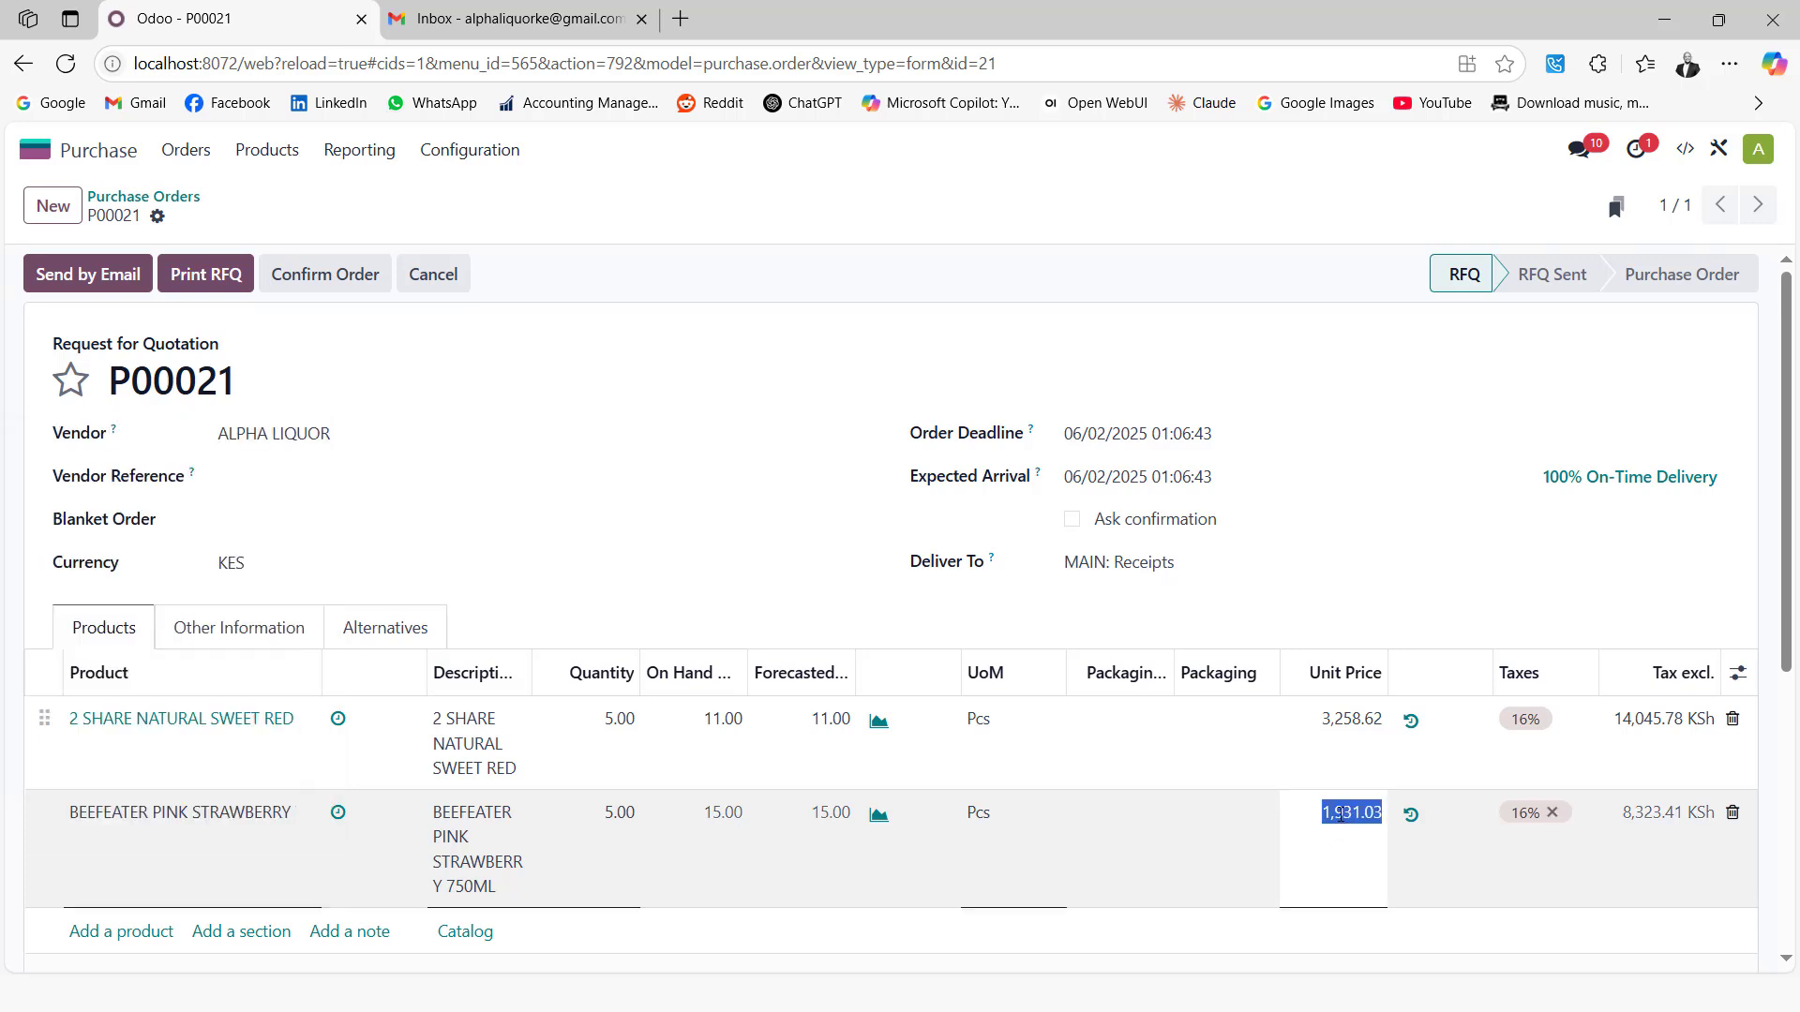
pyautogui.write('2230')
# Check the sweet red's purchase history, set its unit price to 3,400.00, and save
pyautogui.click(339, 724)
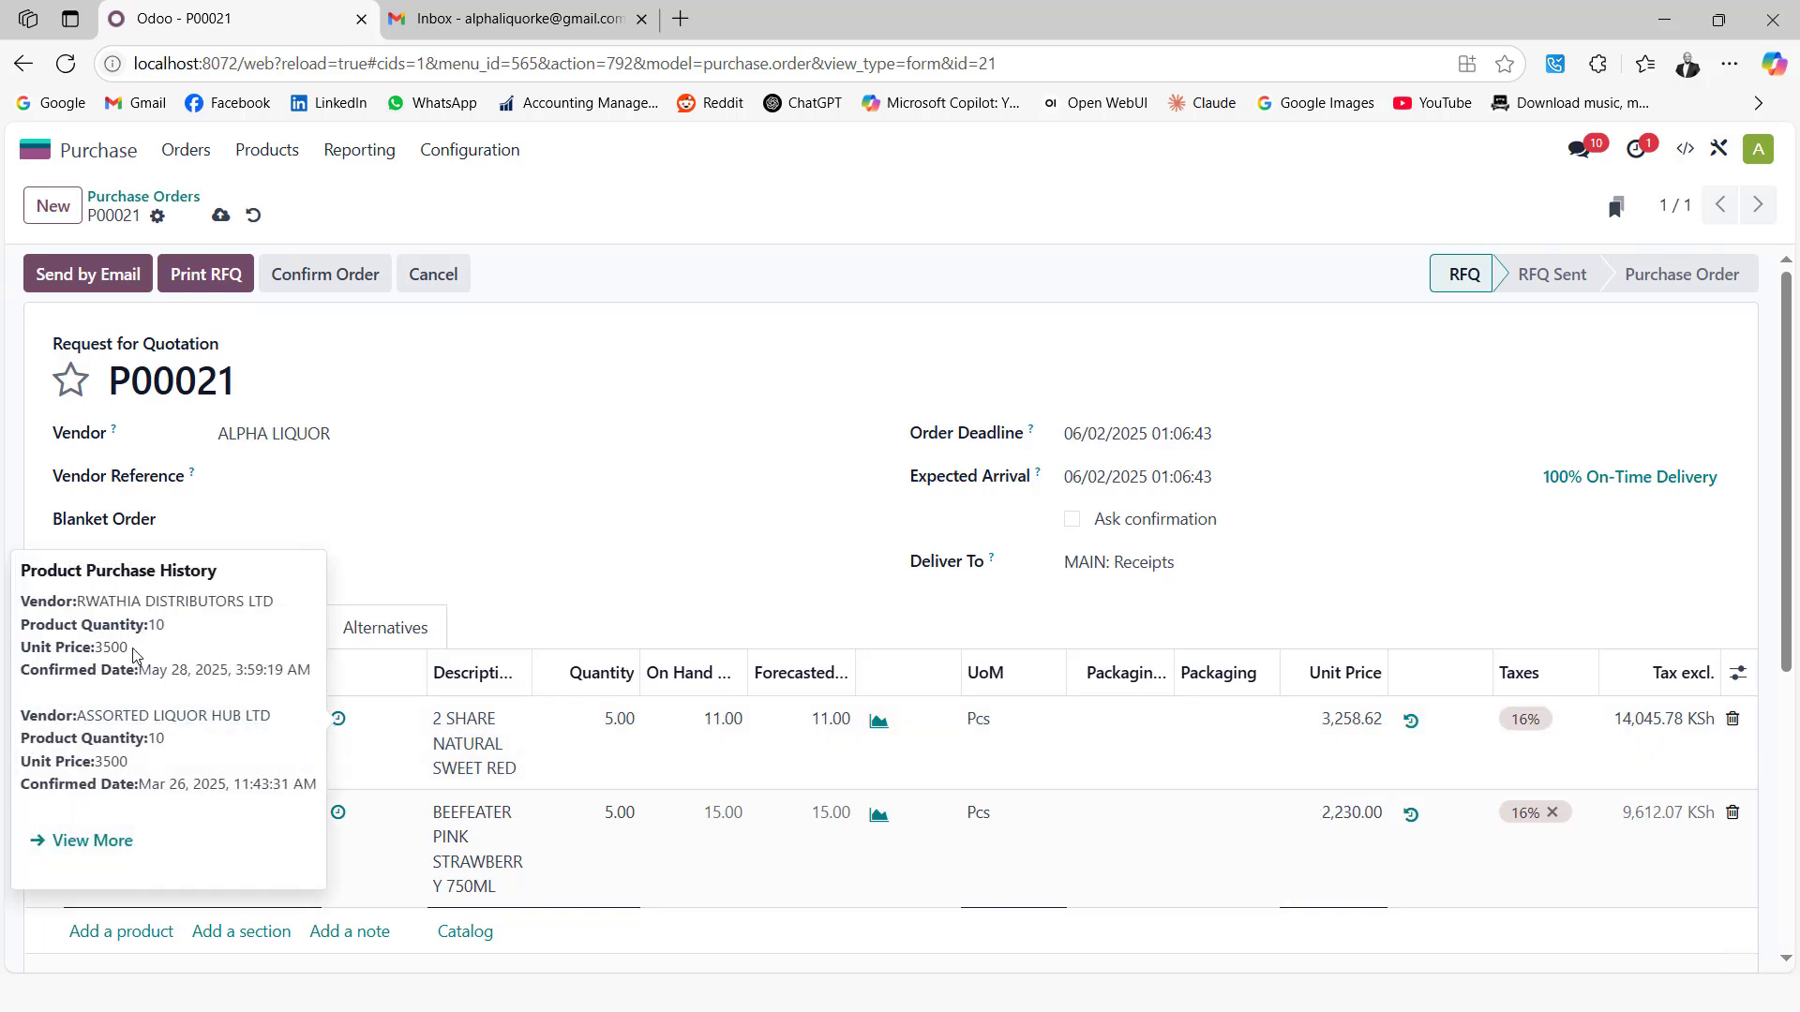
pyautogui.click(1259, 328)
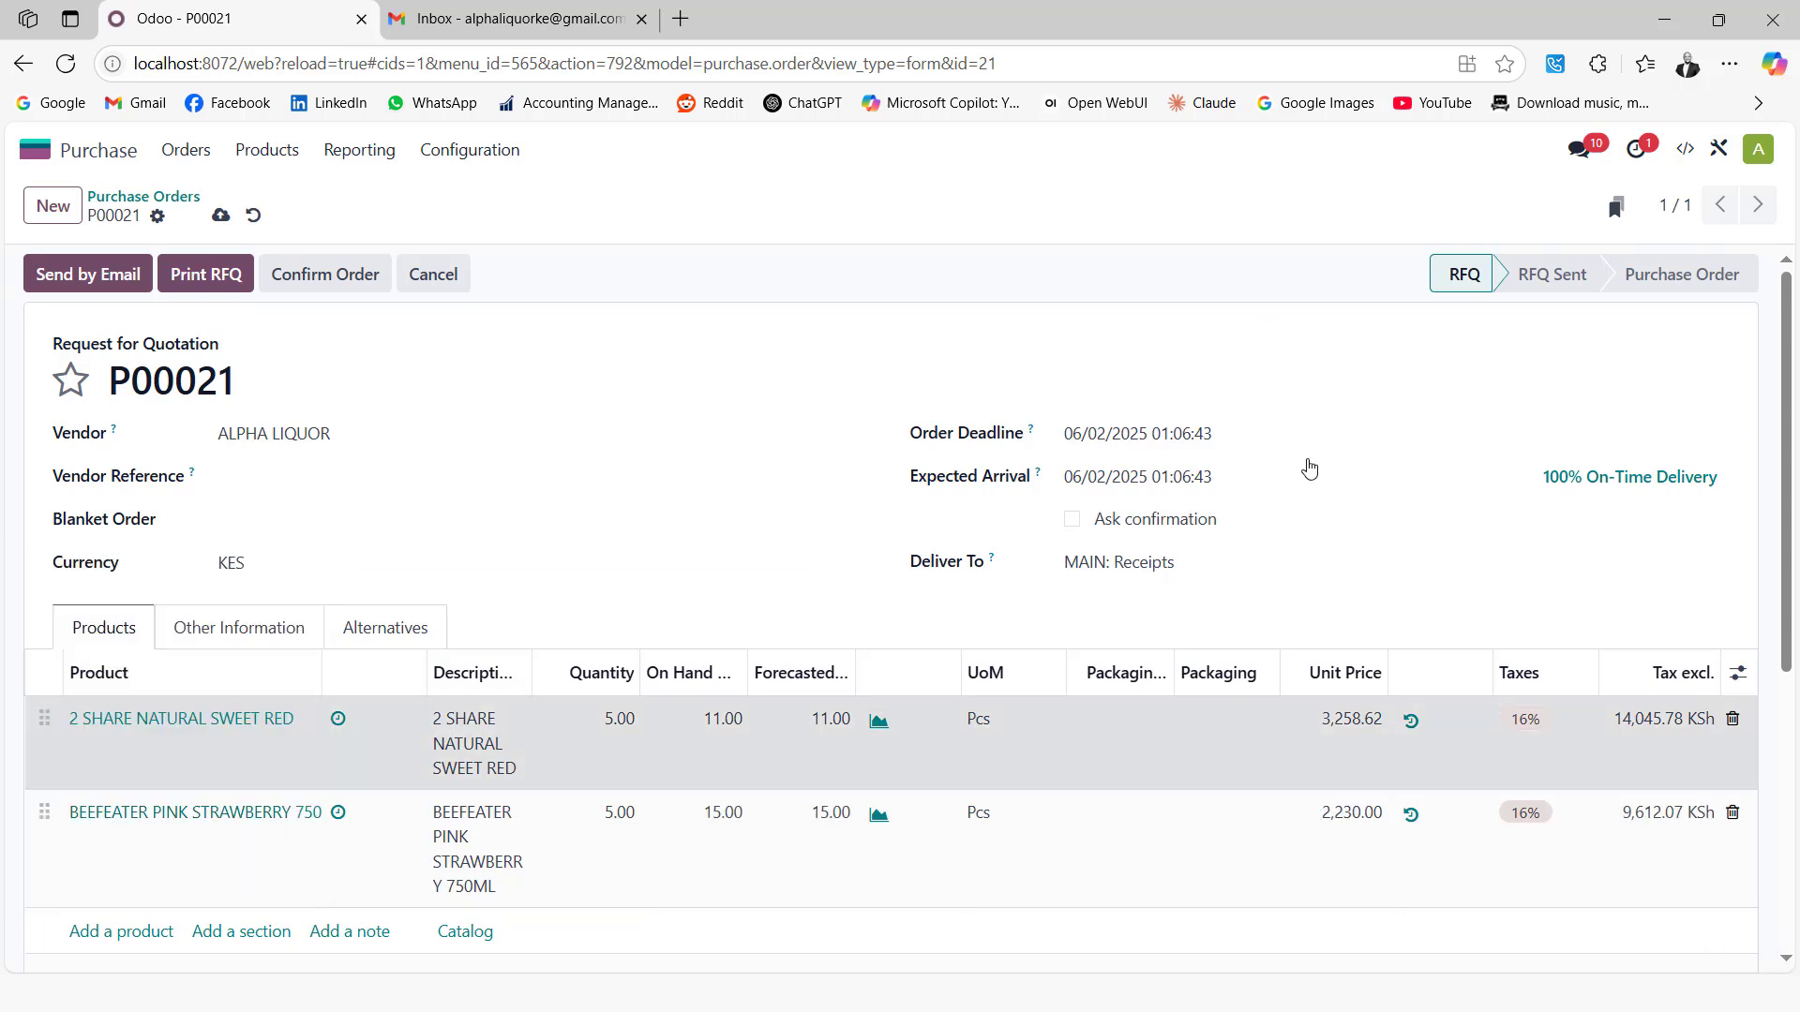
pyautogui.click(1335, 725)
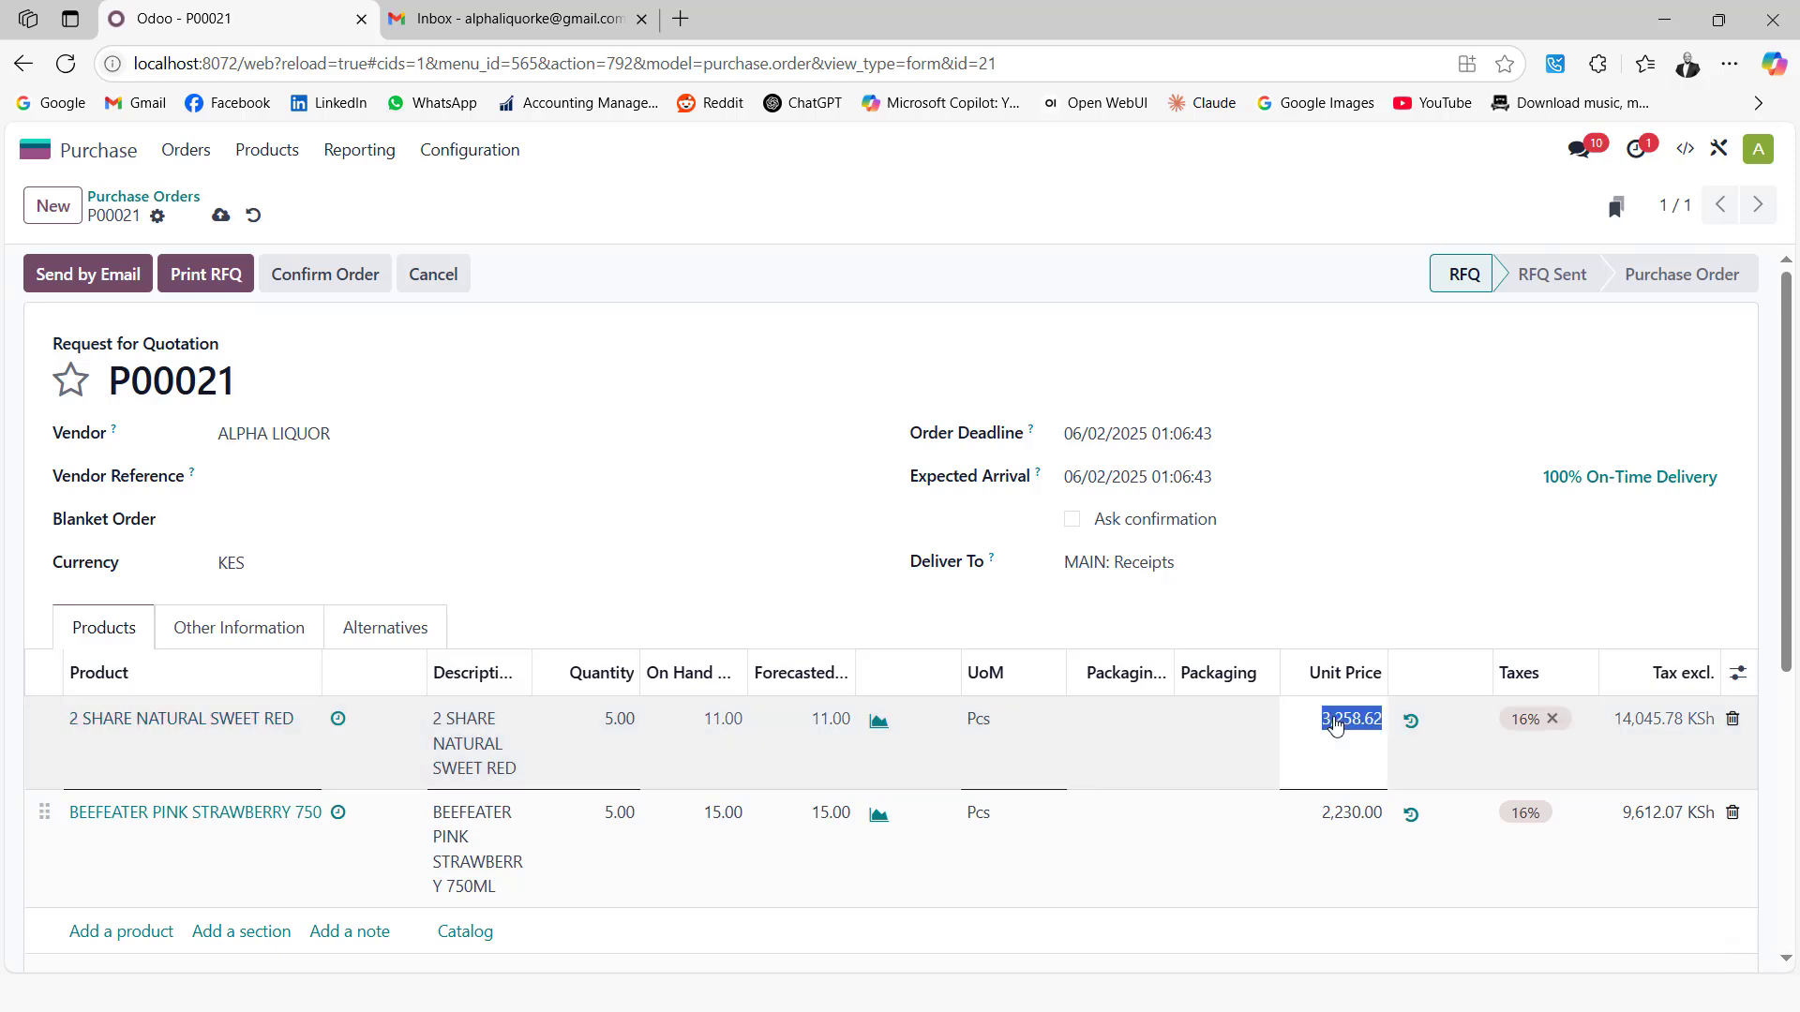
pyautogui.write('3400')
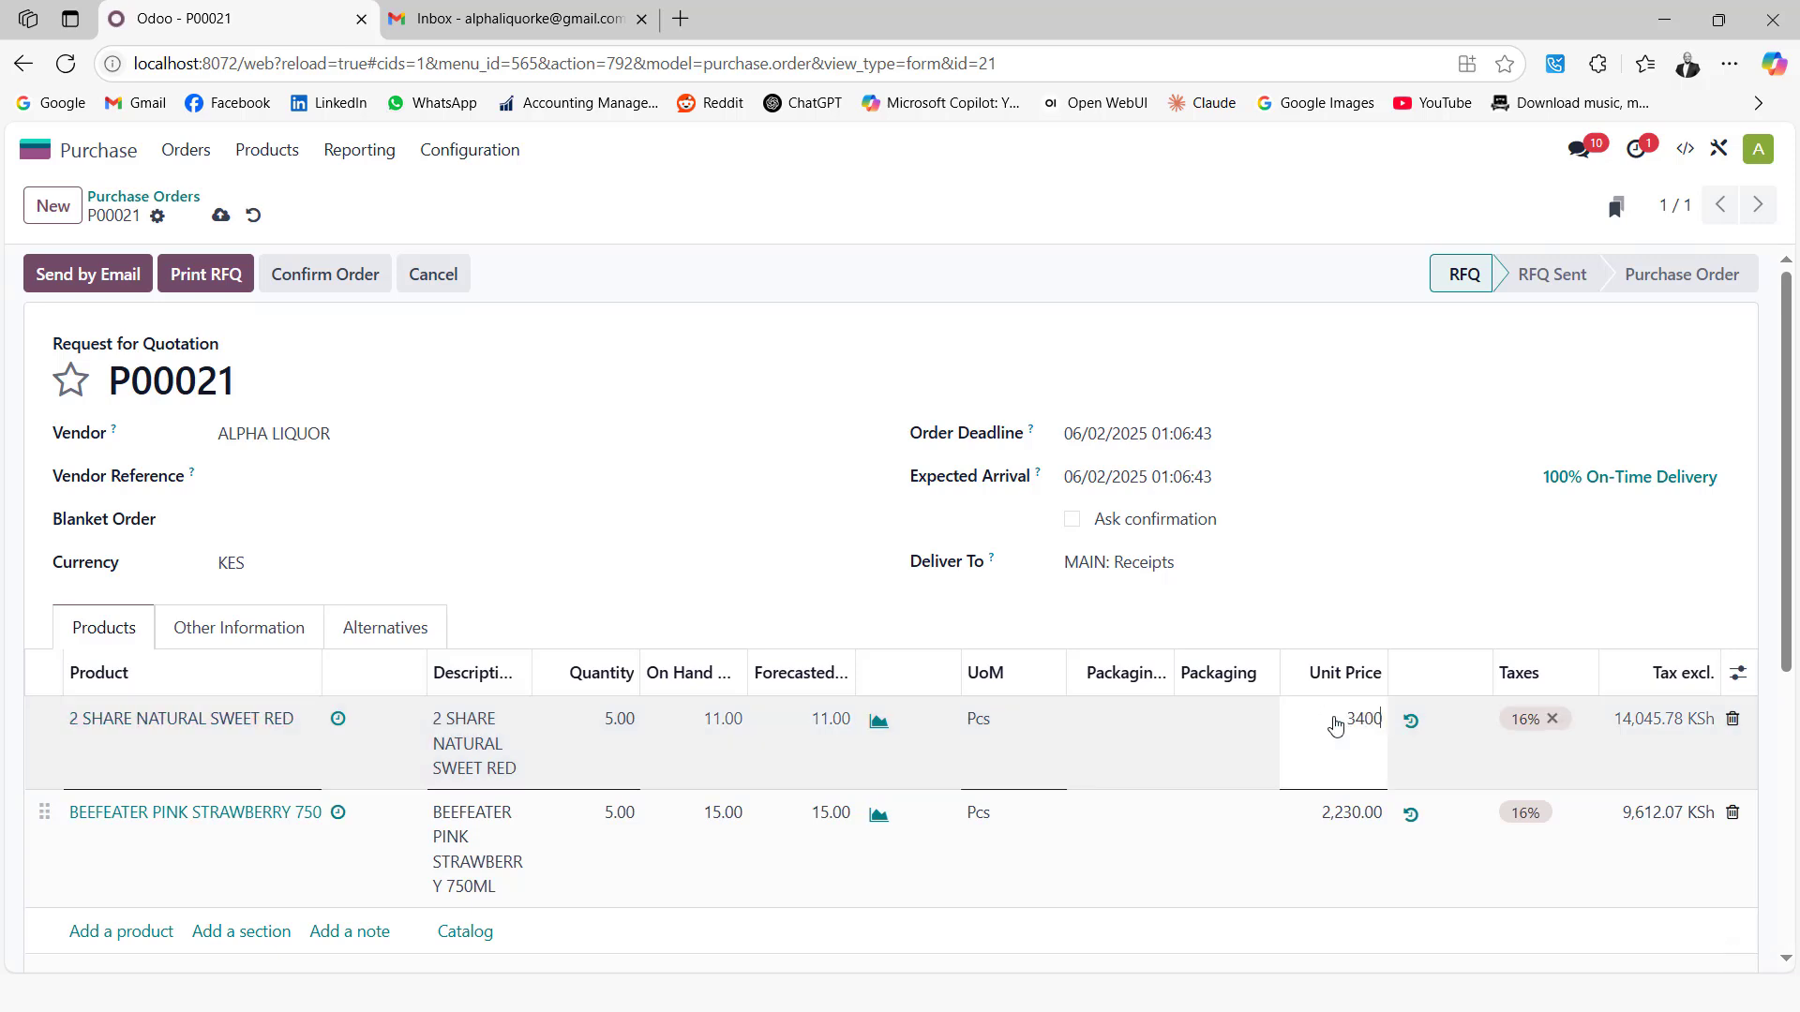
pyautogui.click(1357, 345)
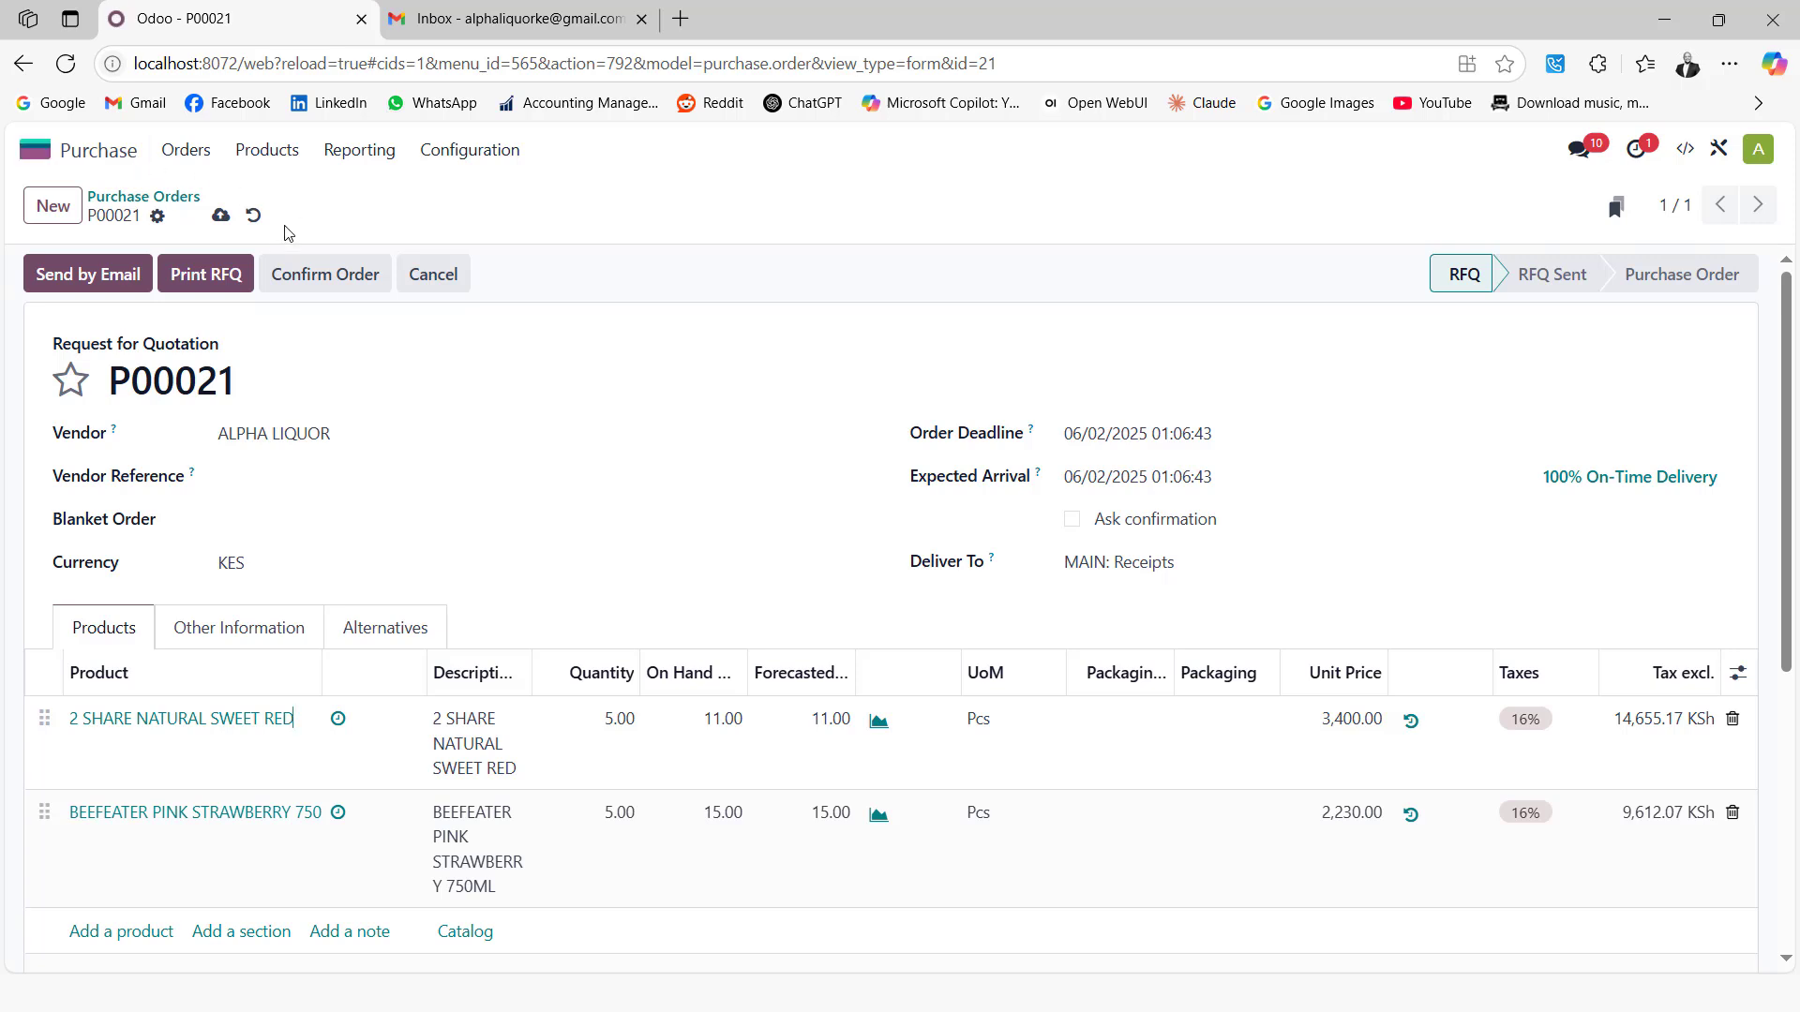
pyautogui.doubleClick(221, 215)
# Send the P00021 quotation email with its PDF to ALPHA LIQUOR
pyautogui.click(83, 285)
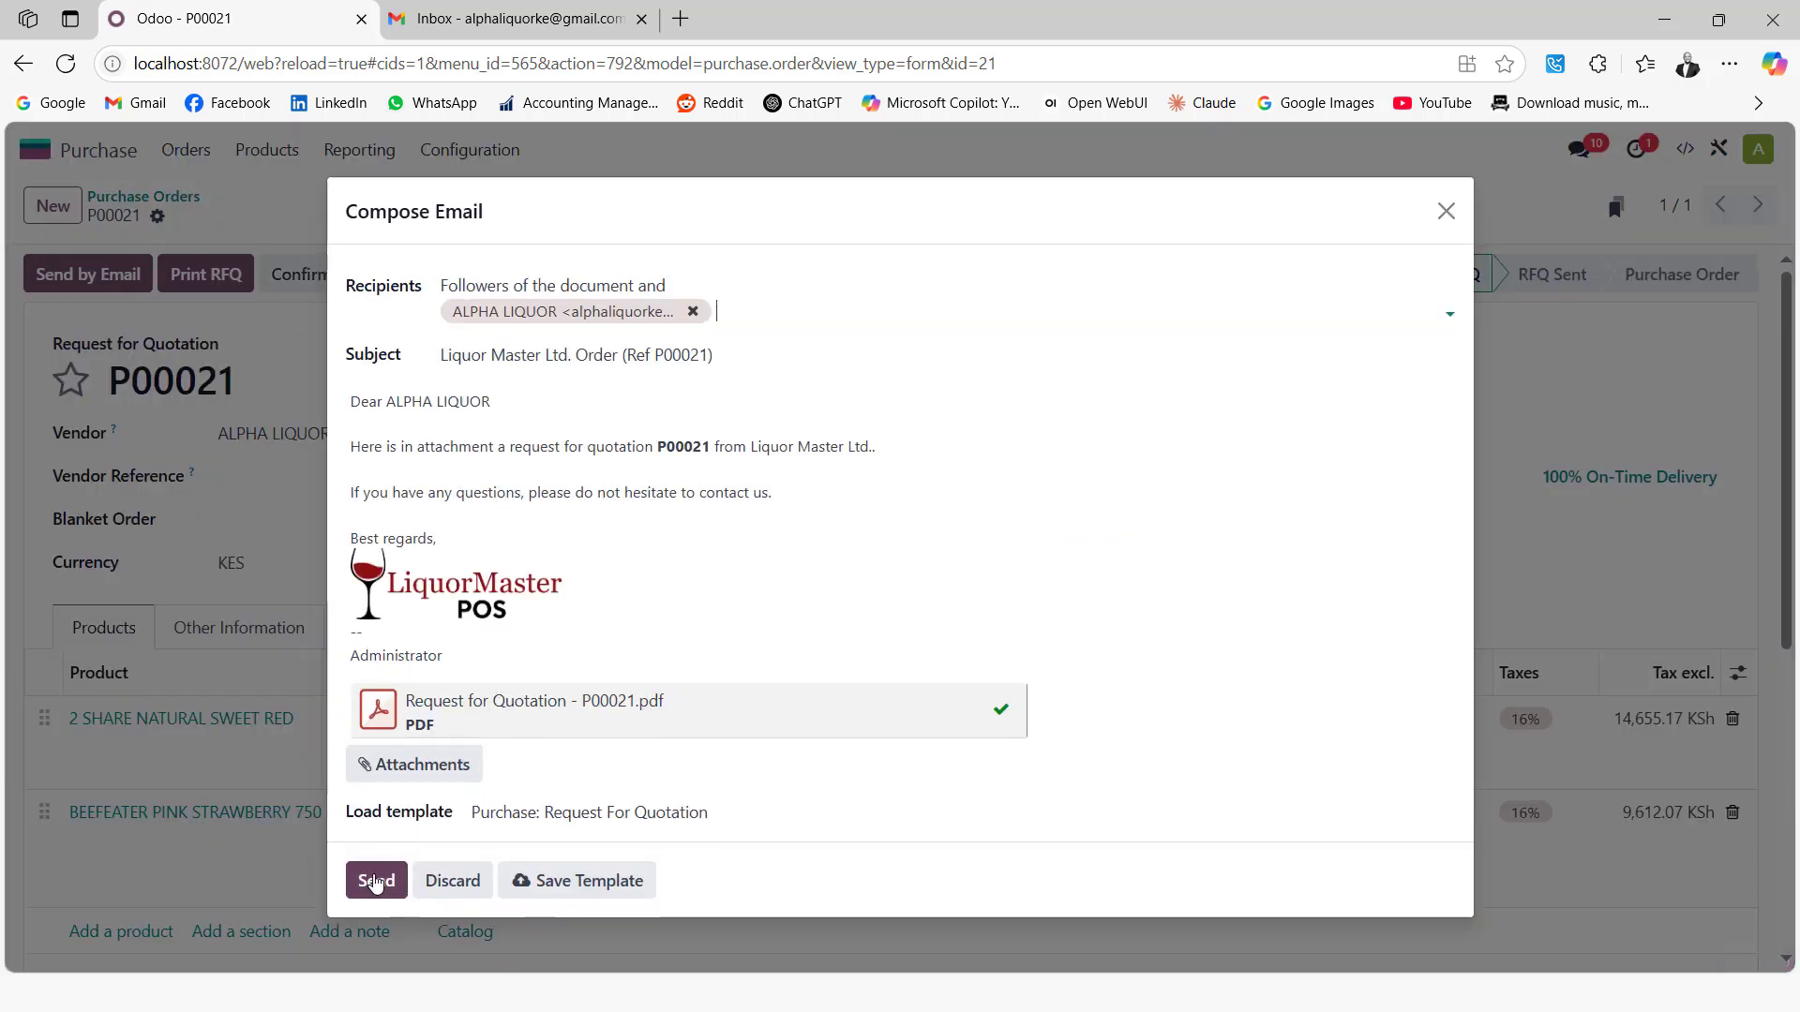
pyautogui.click(375, 882)
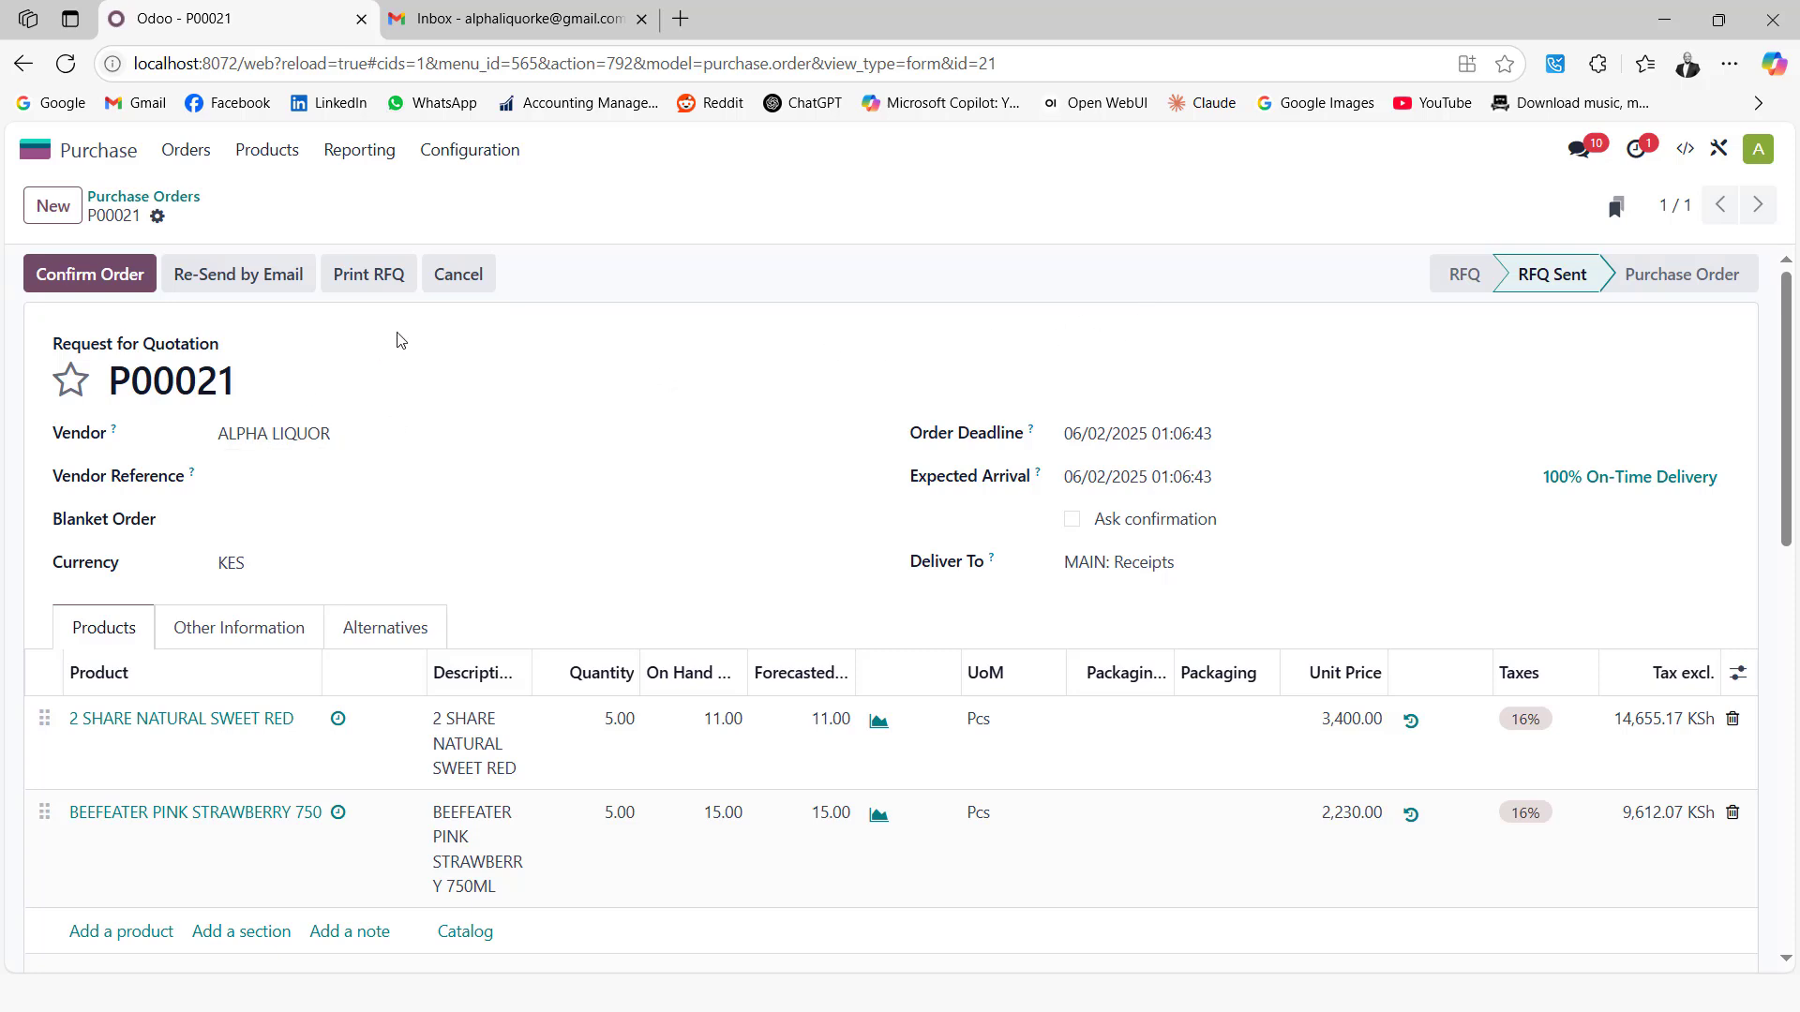
# Print the Purchase Order to download Request for Quotation - P00021.pdf
pyautogui.click(158, 217)
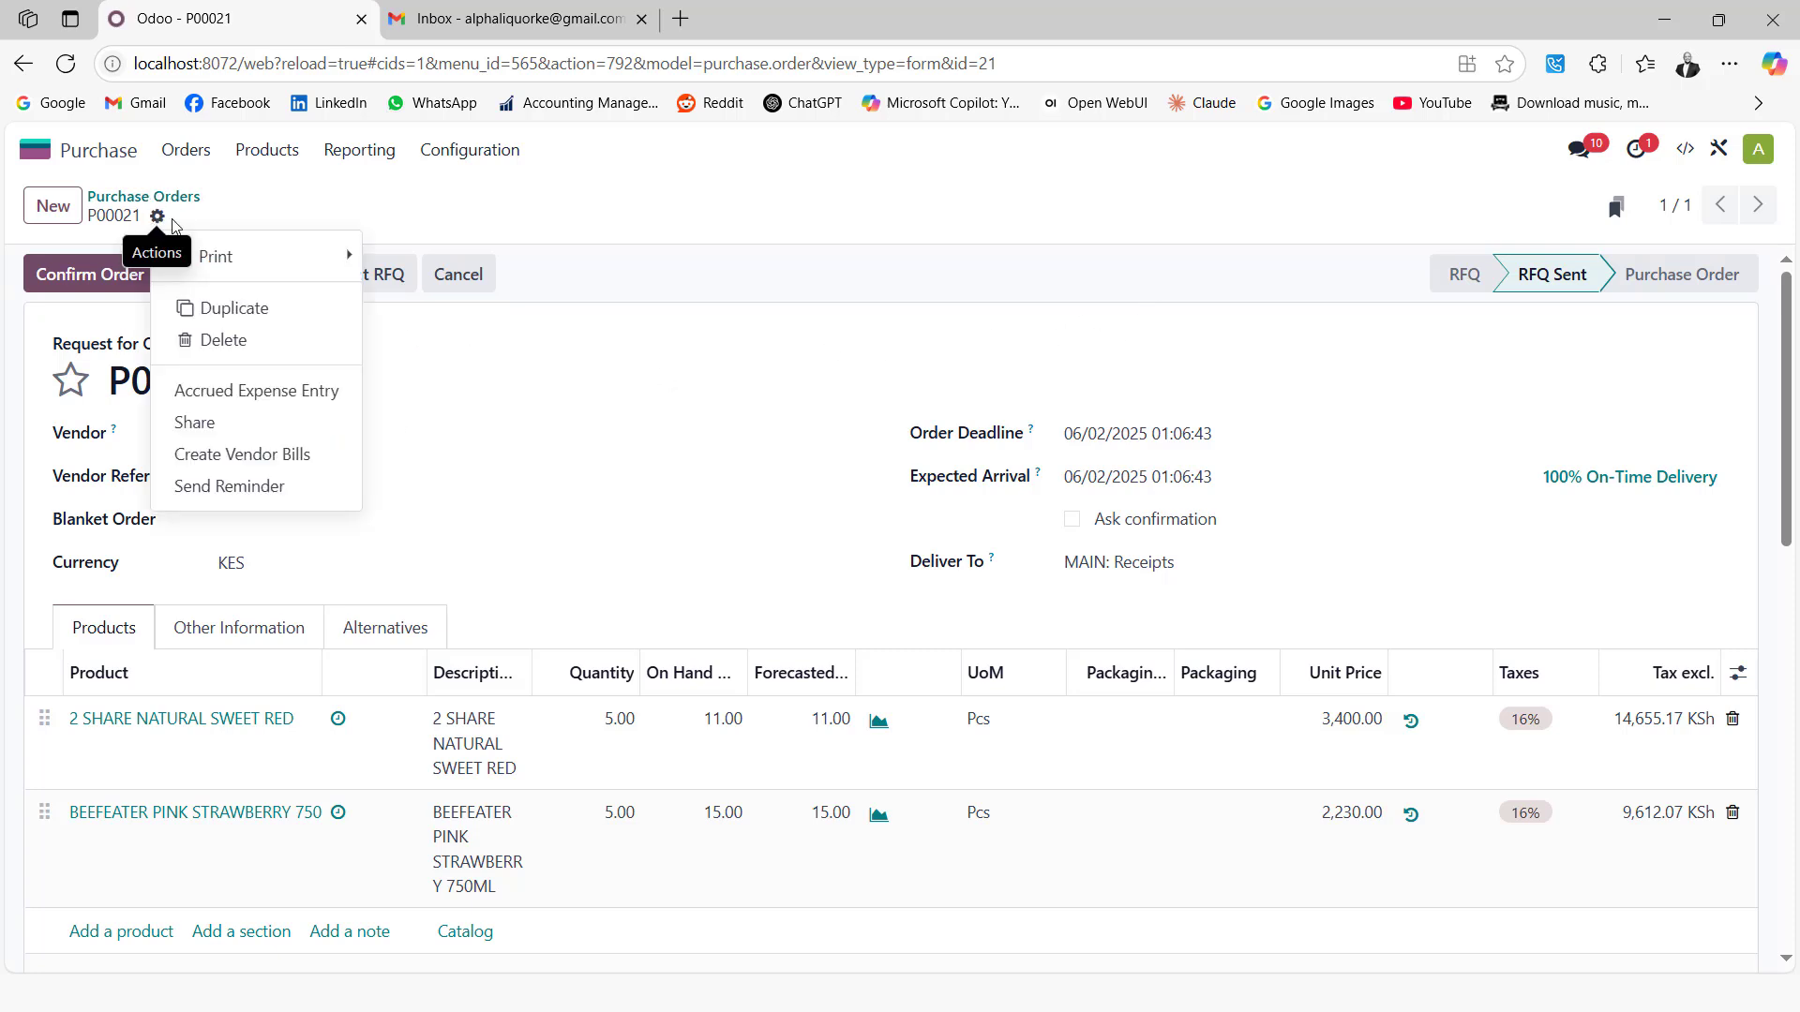
pyautogui.moveTo(277, 257)
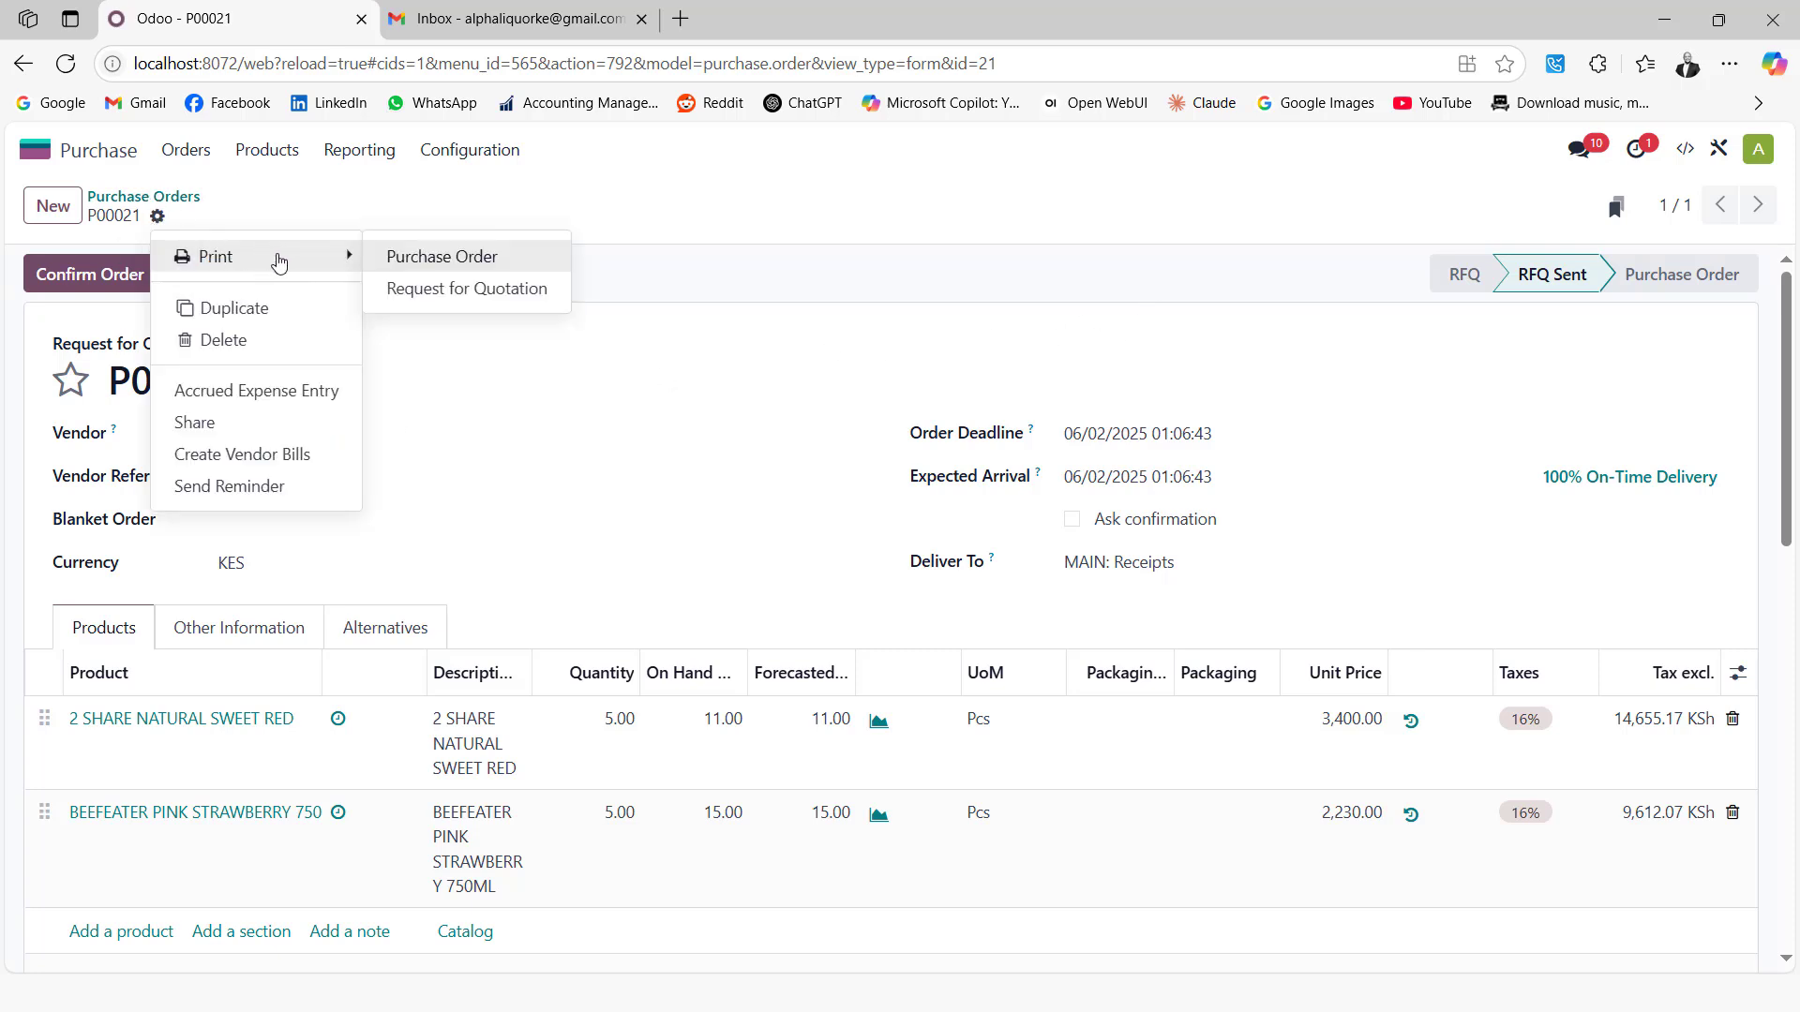
pyautogui.click(448, 266)
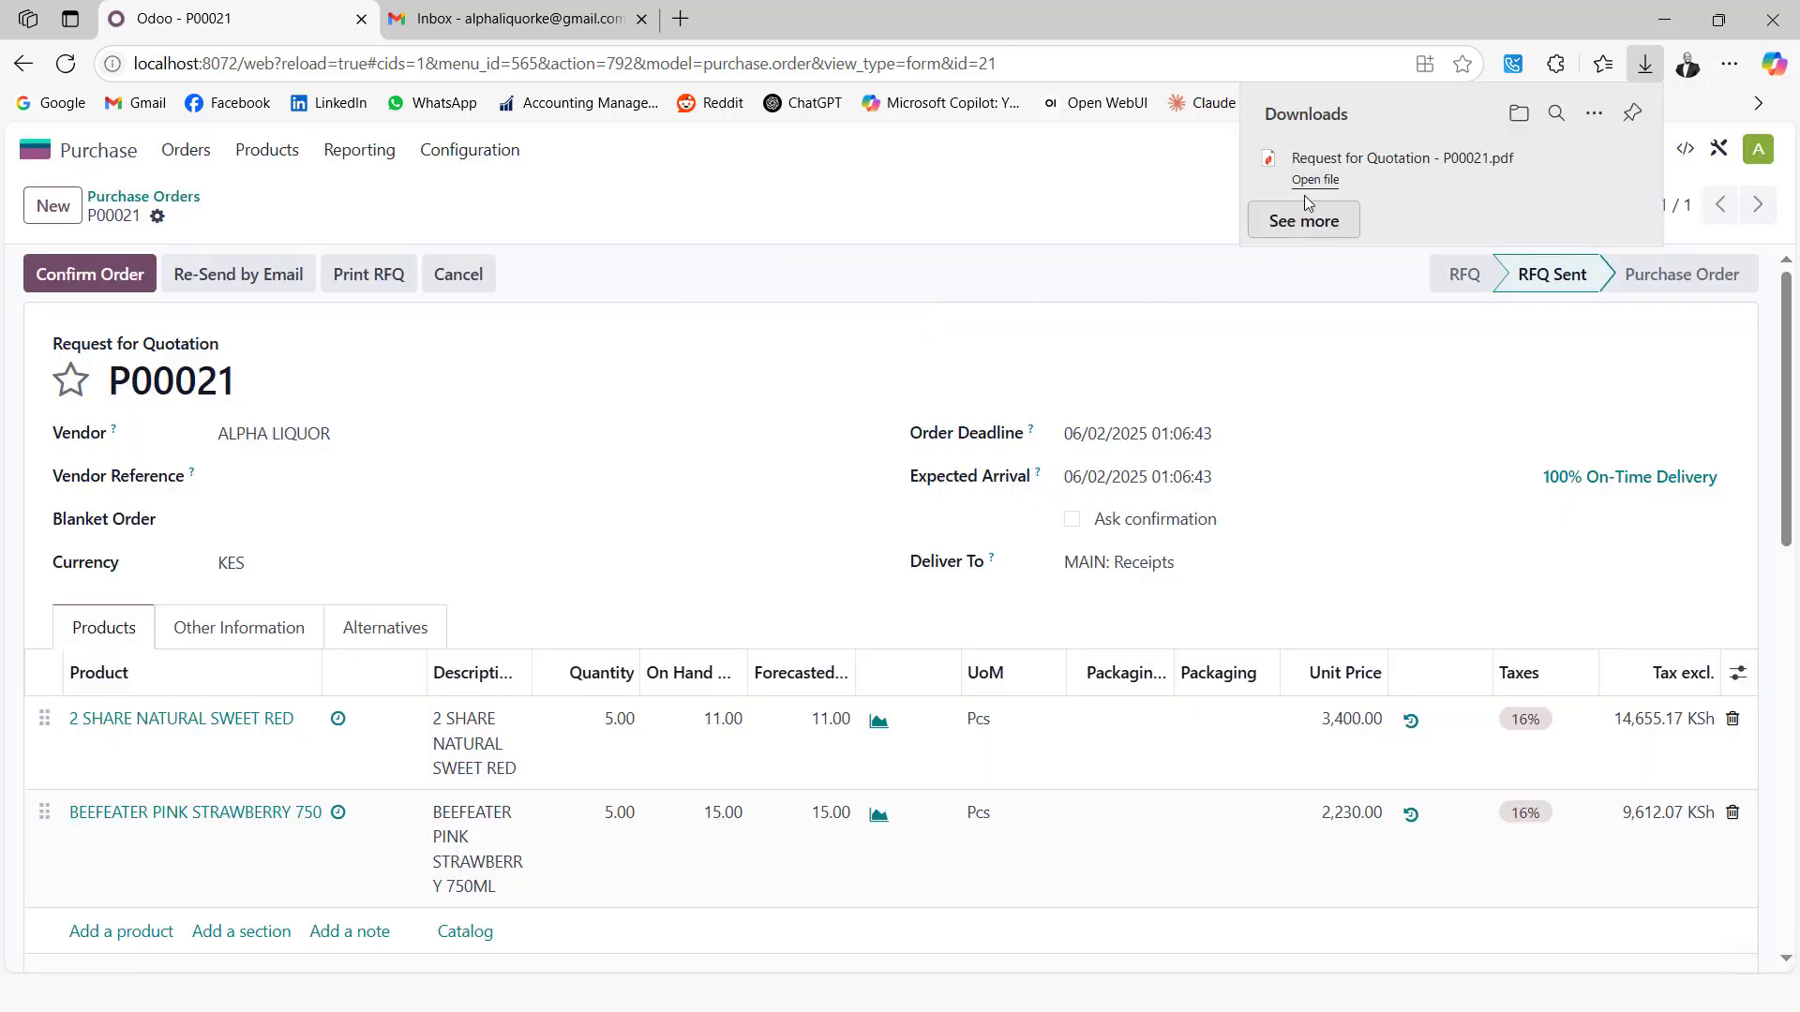
# View the downloaded P00021 PDF, then switch to the Gmail inbox
pyautogui.click(1314, 179)
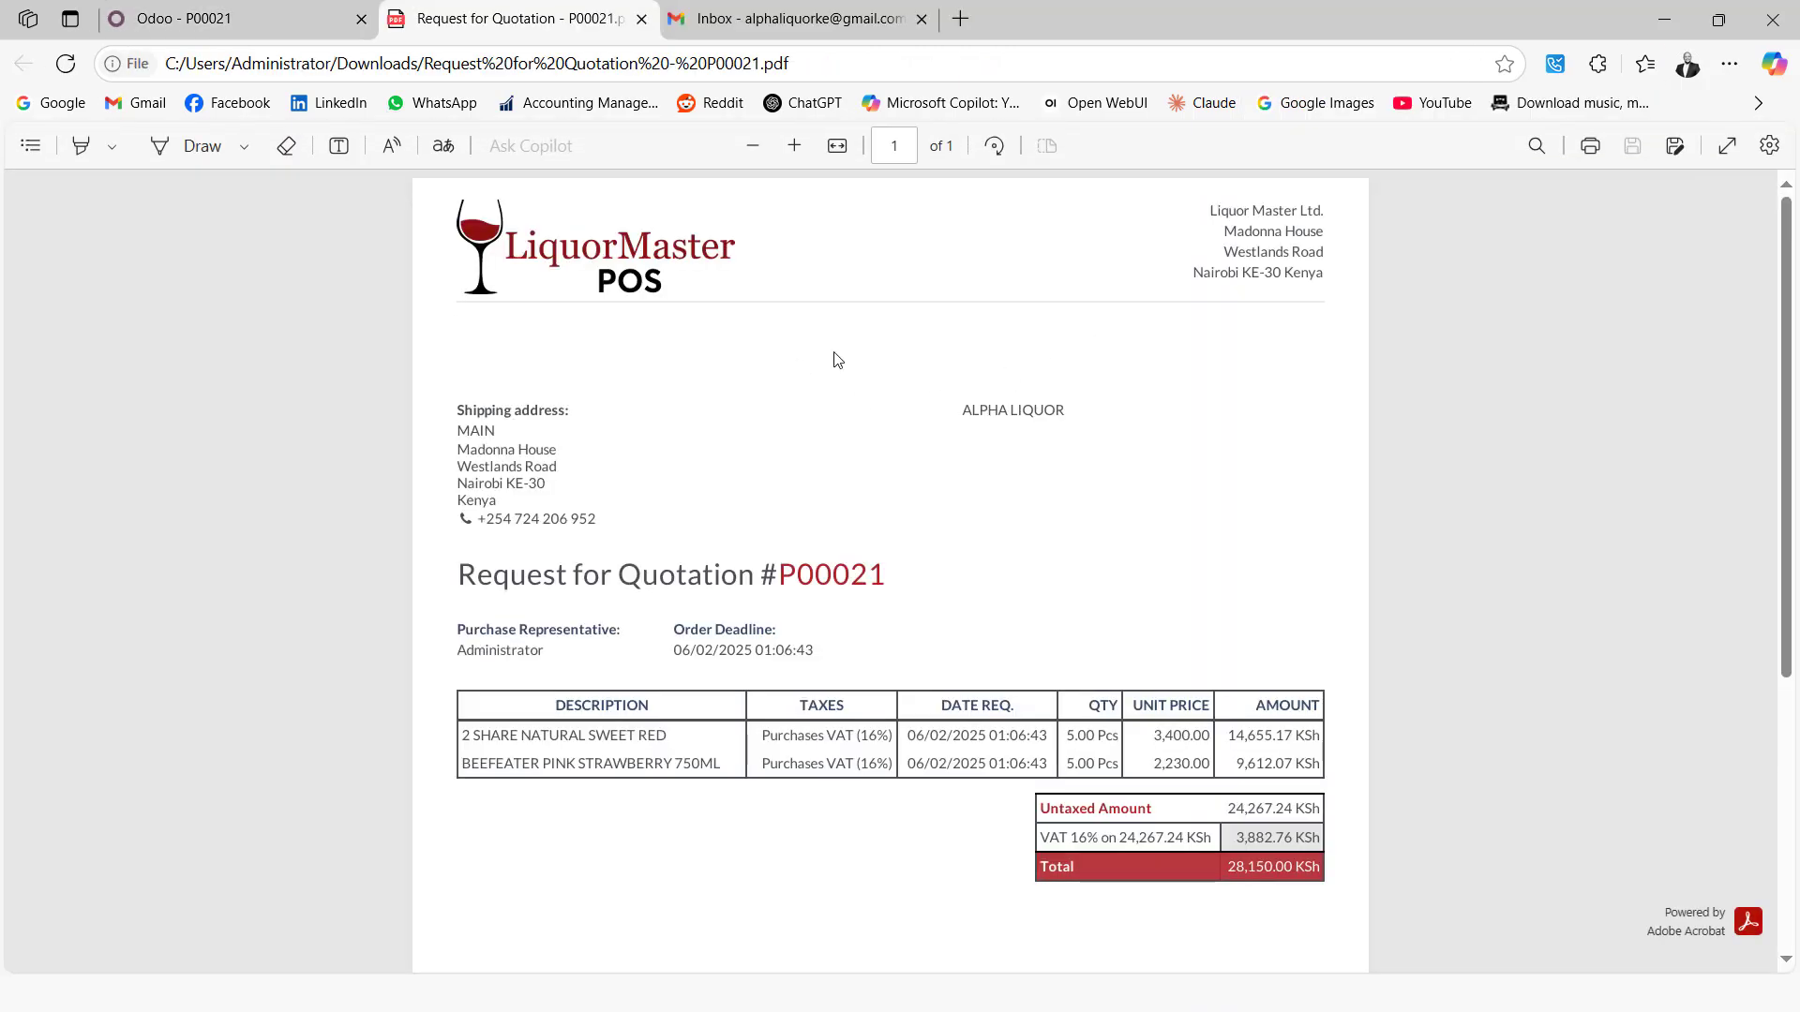
pyautogui.scroll(-5, 732, 413)
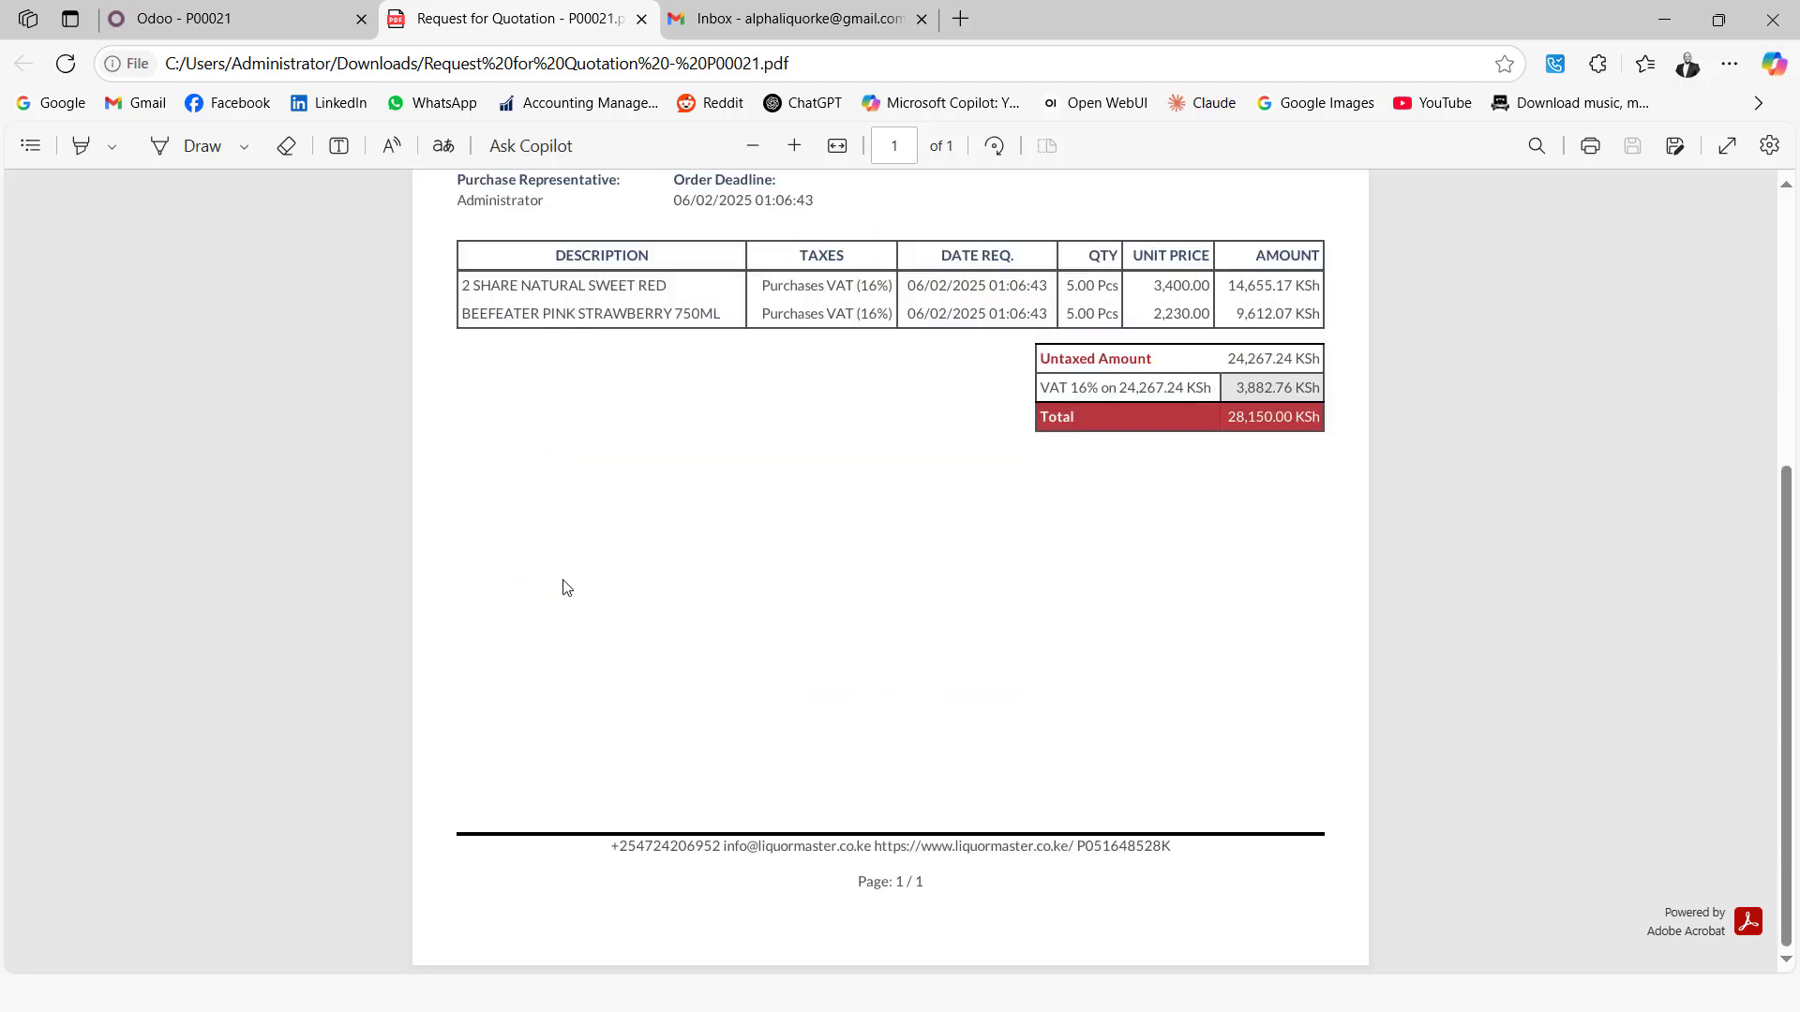
pyautogui.scroll(5, 566, 588)
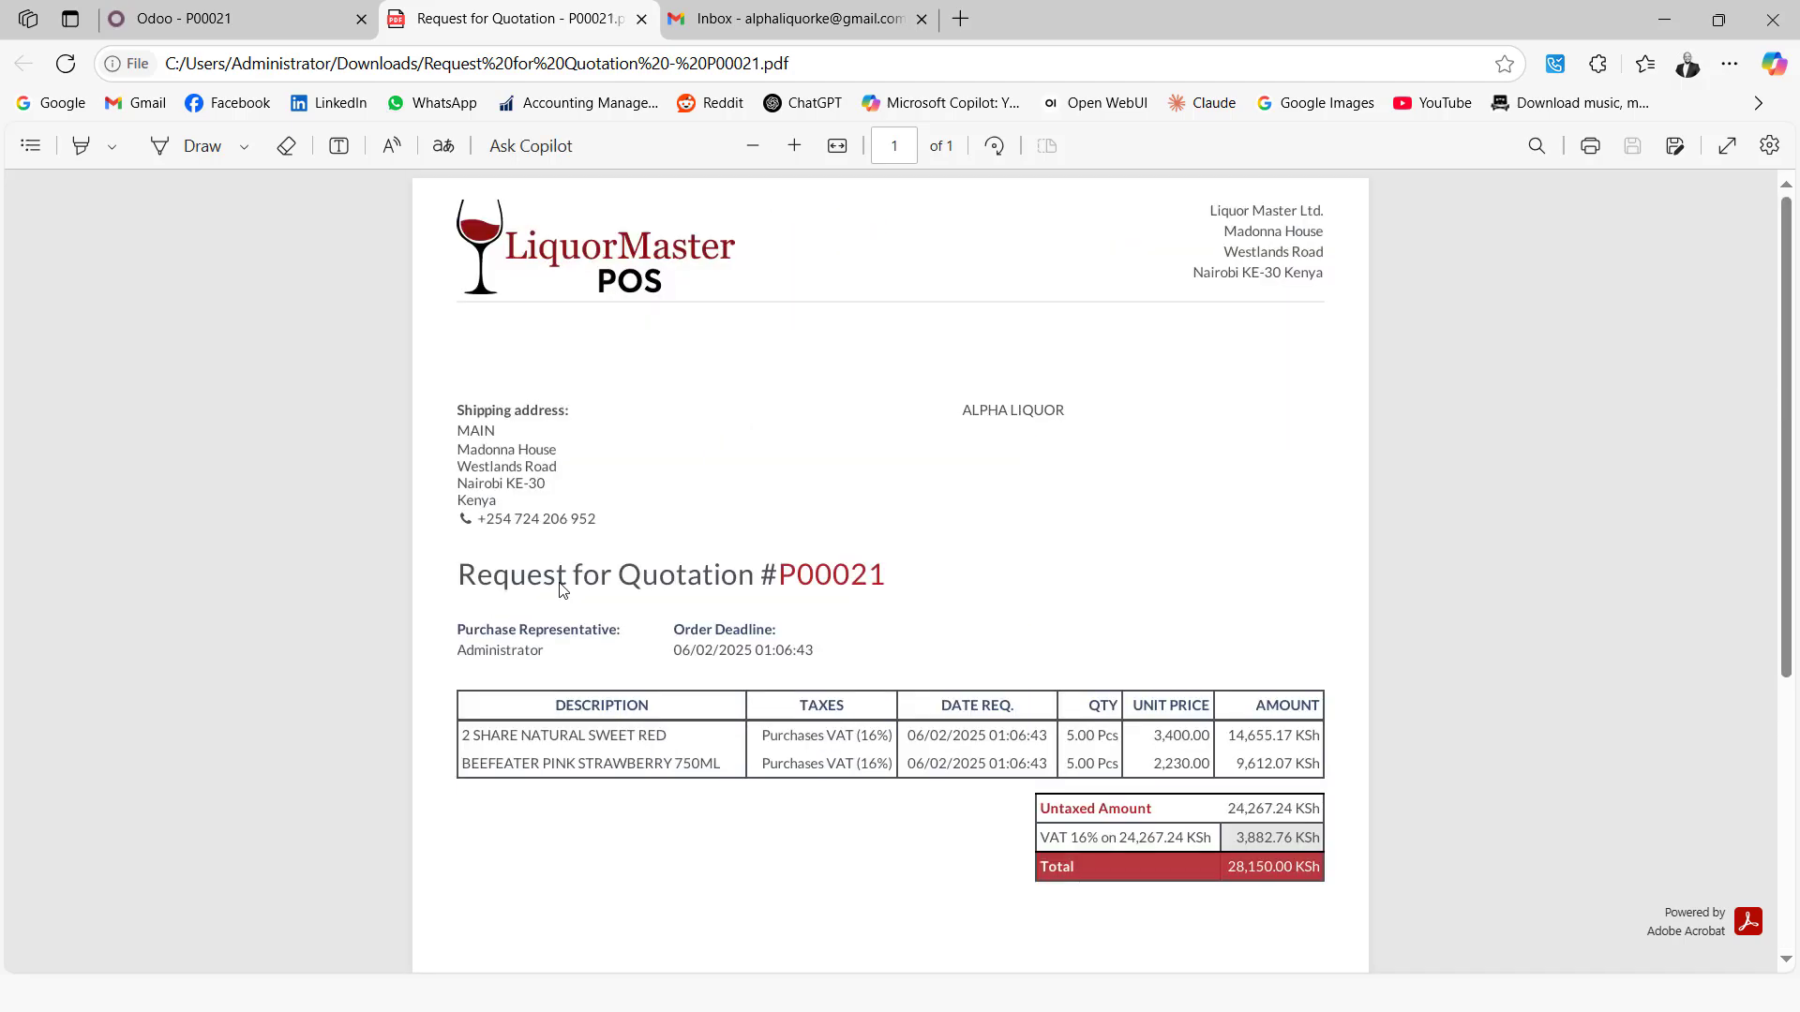
pyautogui.click(771, 30)
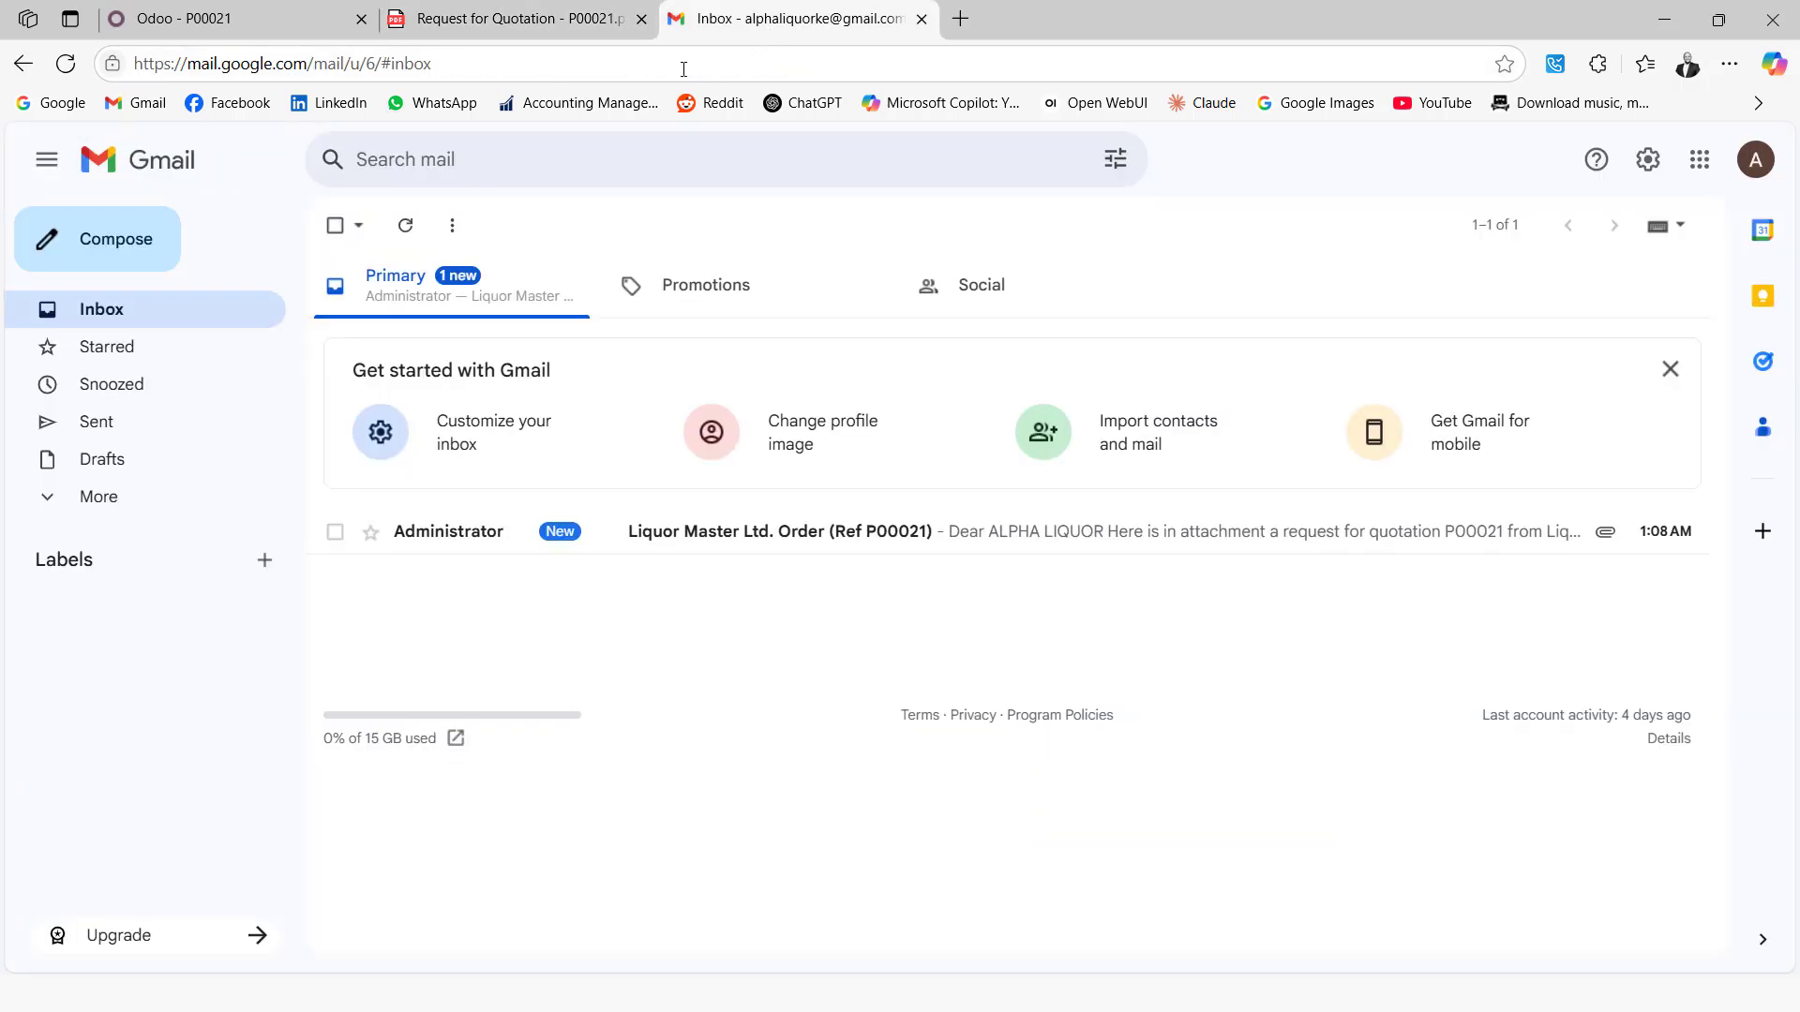
# Read the Liquor Master Ltd. Order (Ref P00021) email and its PDF attachment, then return to Odoo
pyautogui.click(651, 541)
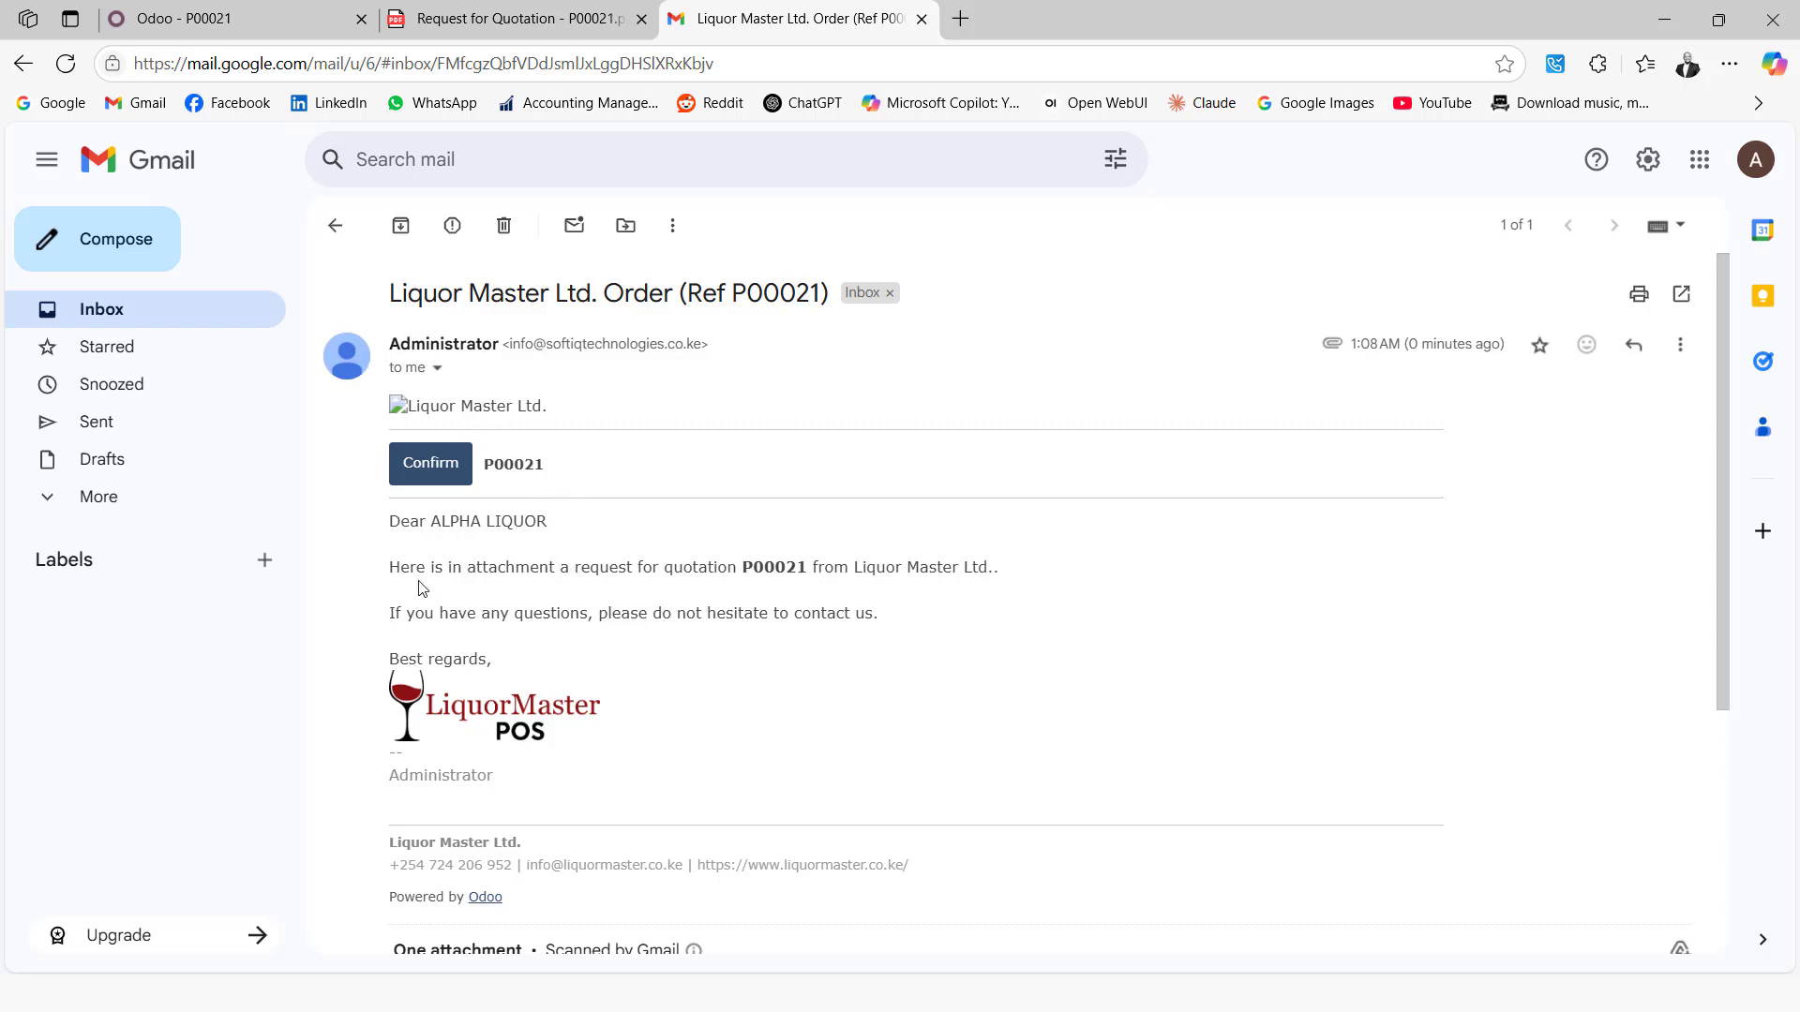
pyautogui.scroll(-3, 549, 610)
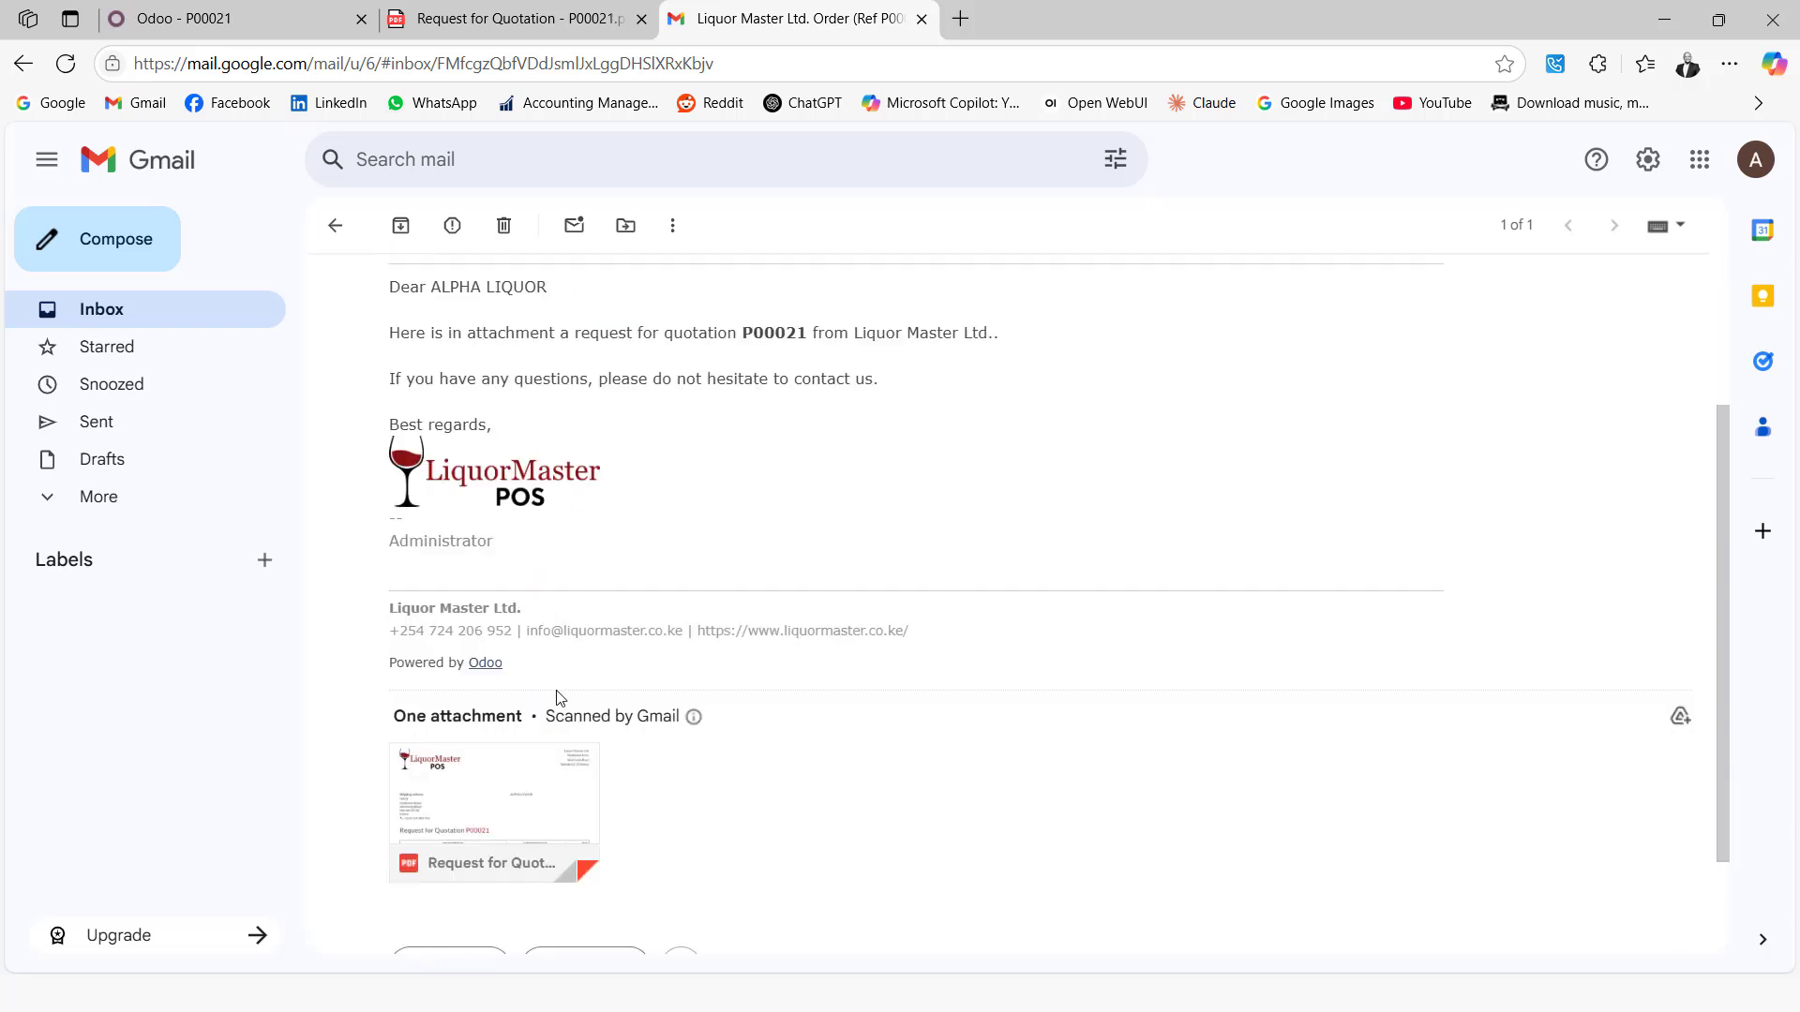
pyautogui.scroll(-2, 535, 774)
pyautogui.scroll(1, 535, 776)
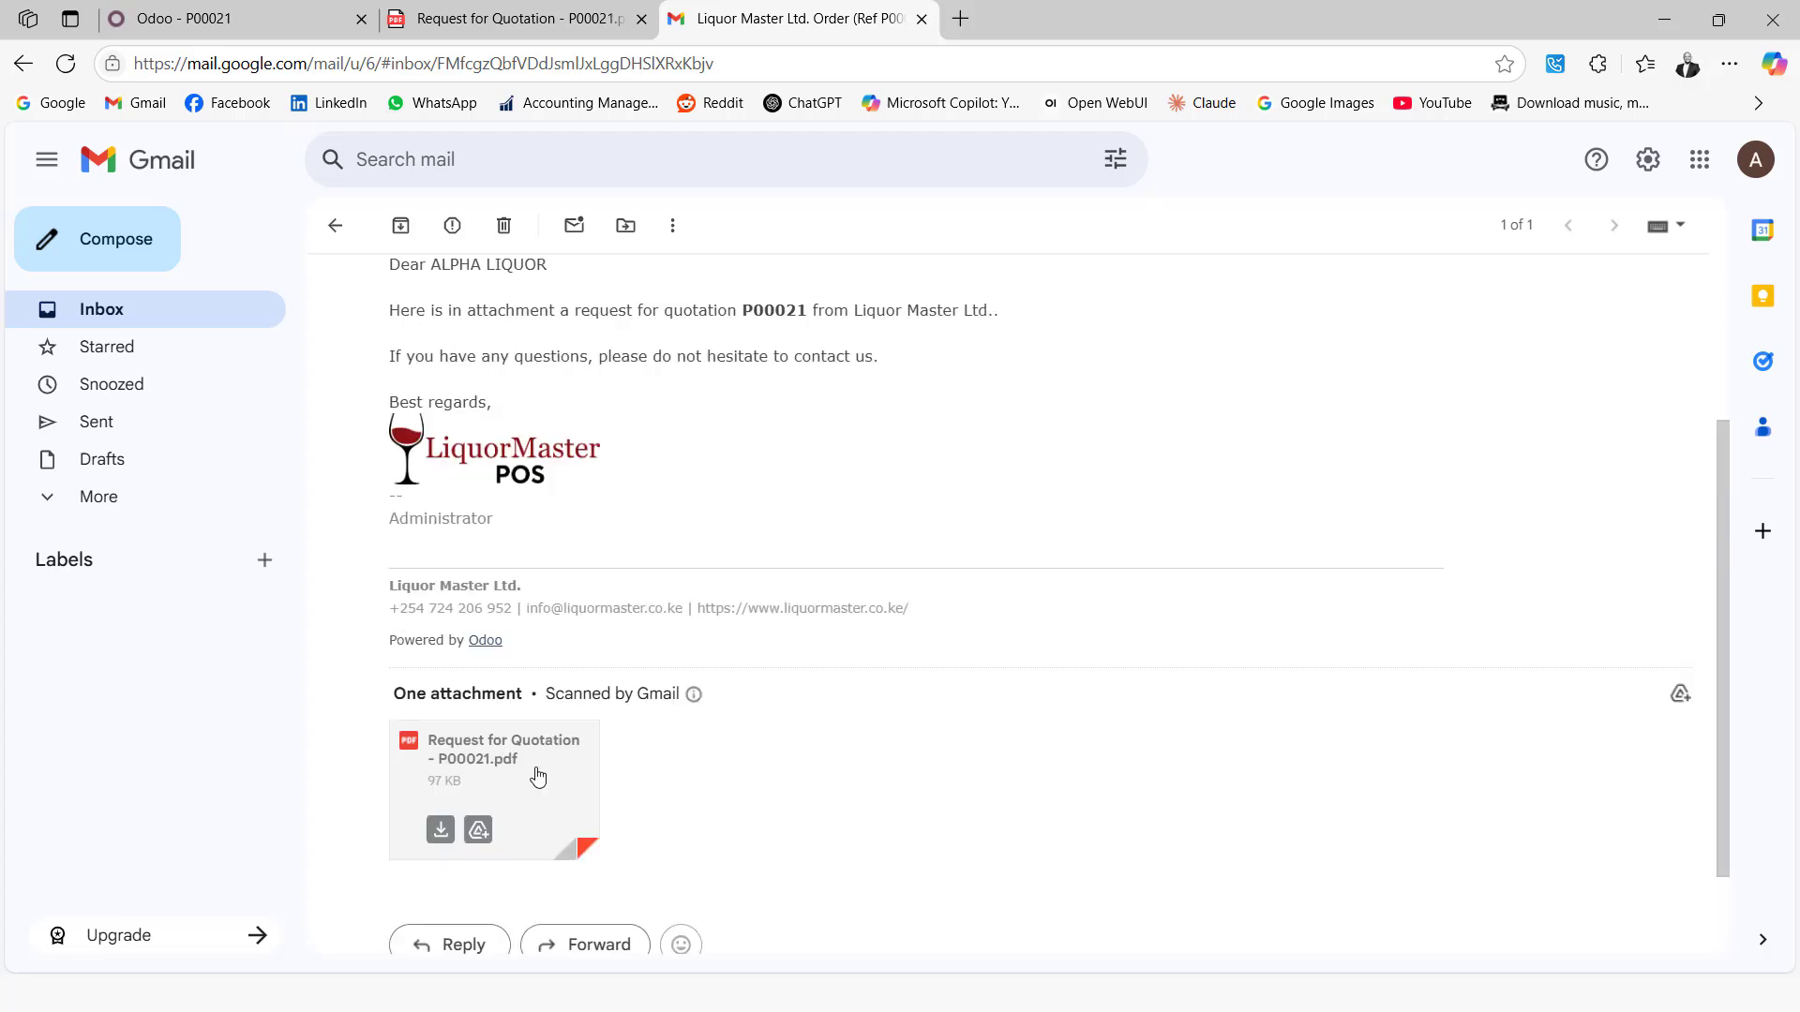
pyautogui.scroll(3, 613, 690)
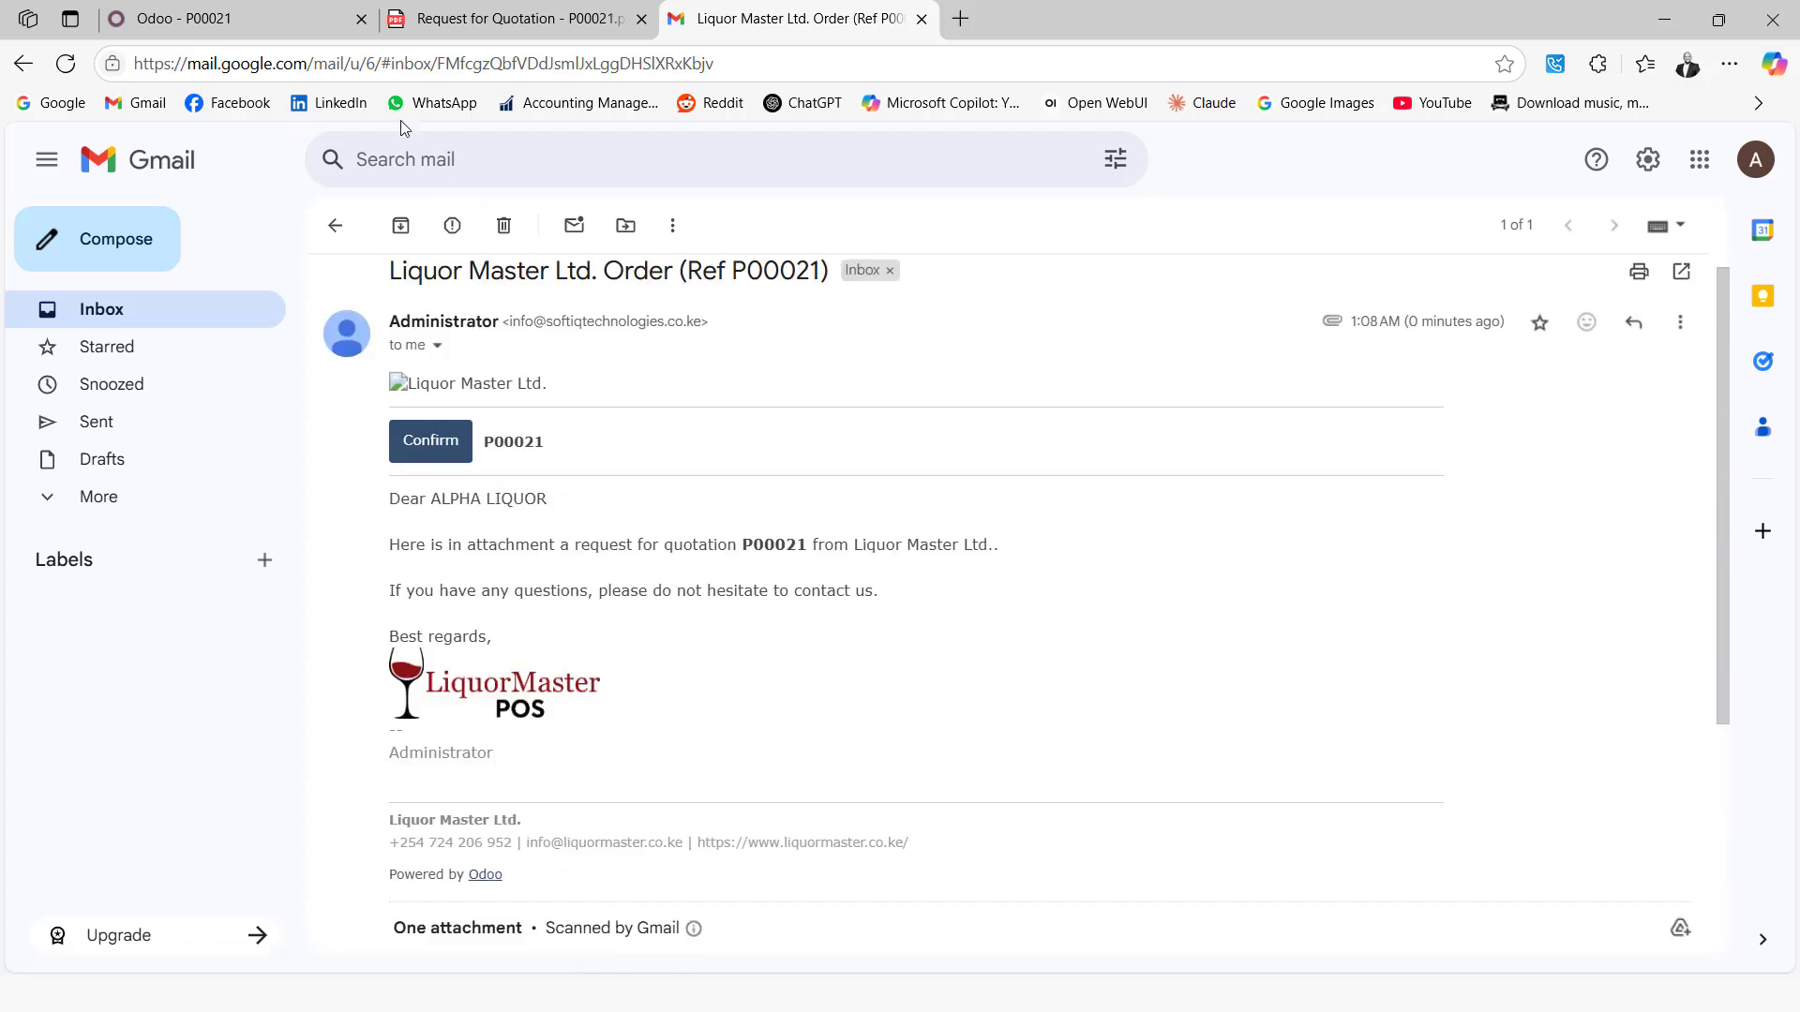
pyautogui.click(234, 19)
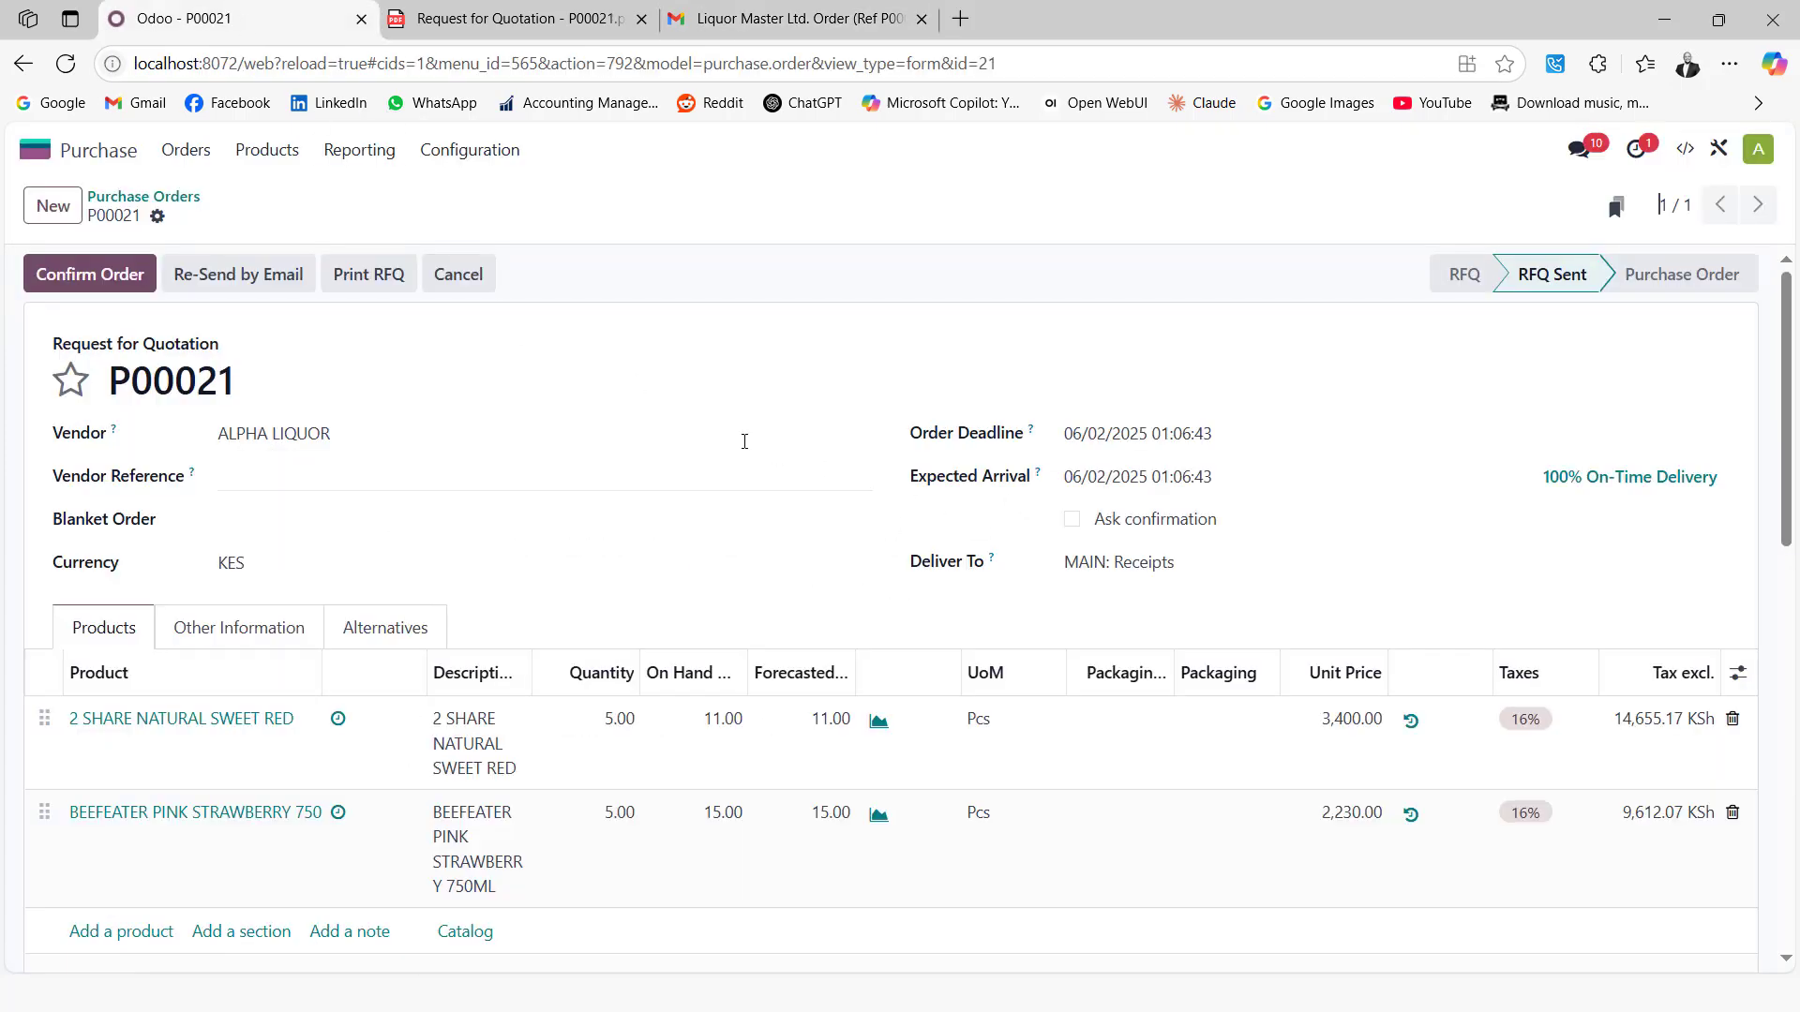
# Confirm P00021 and validate receipt MAIN/IN/00012, receiving 5.00 of each product
pyautogui.click(89, 275)
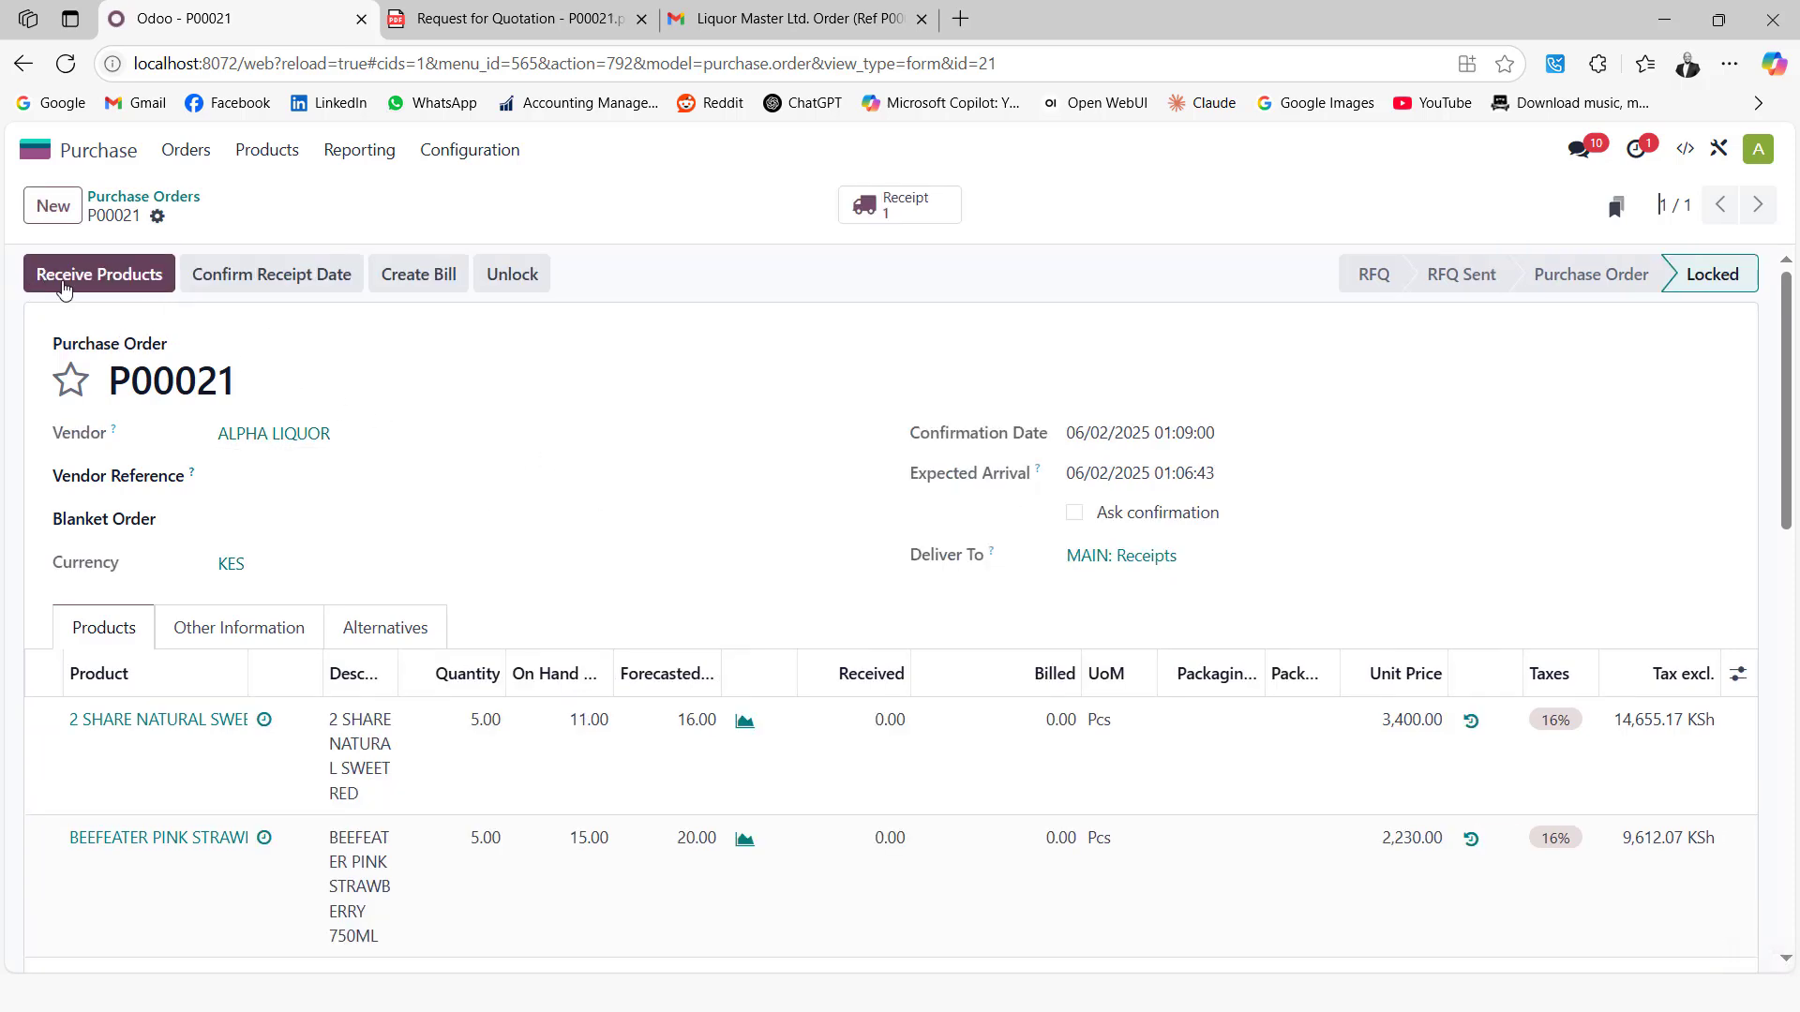
pyautogui.click(932, 220)
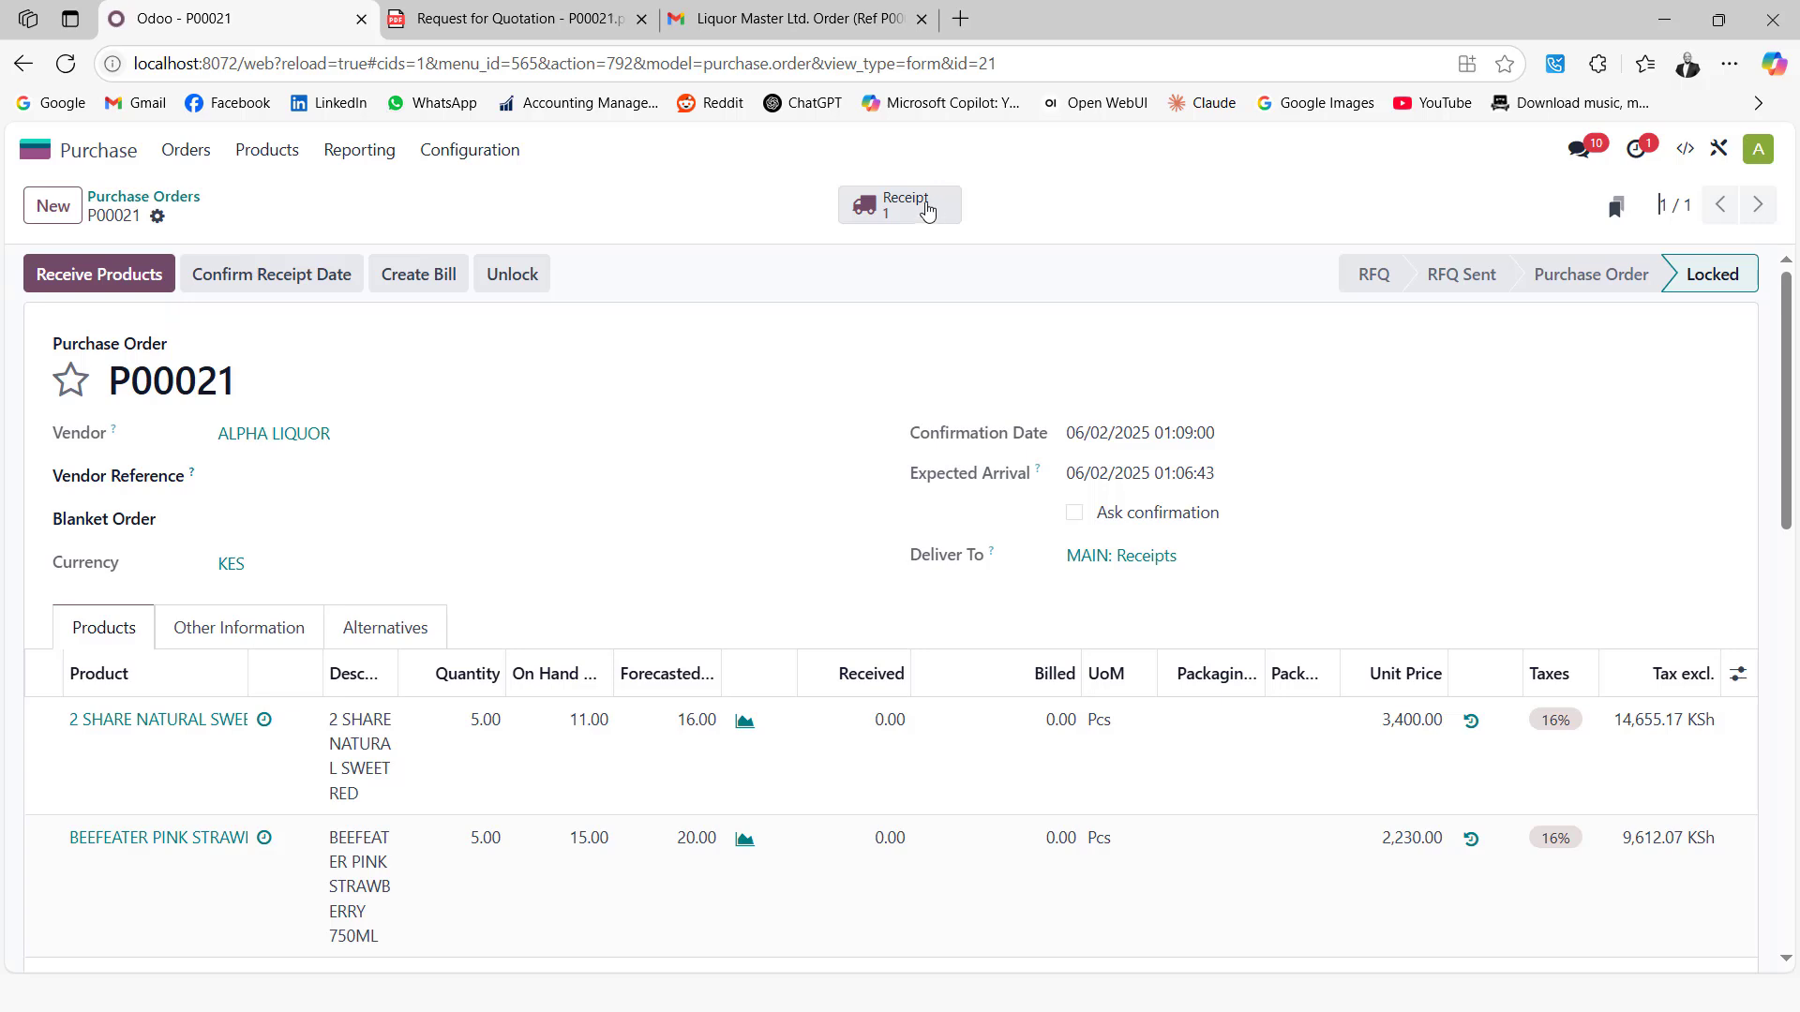
pyautogui.click(927, 211)
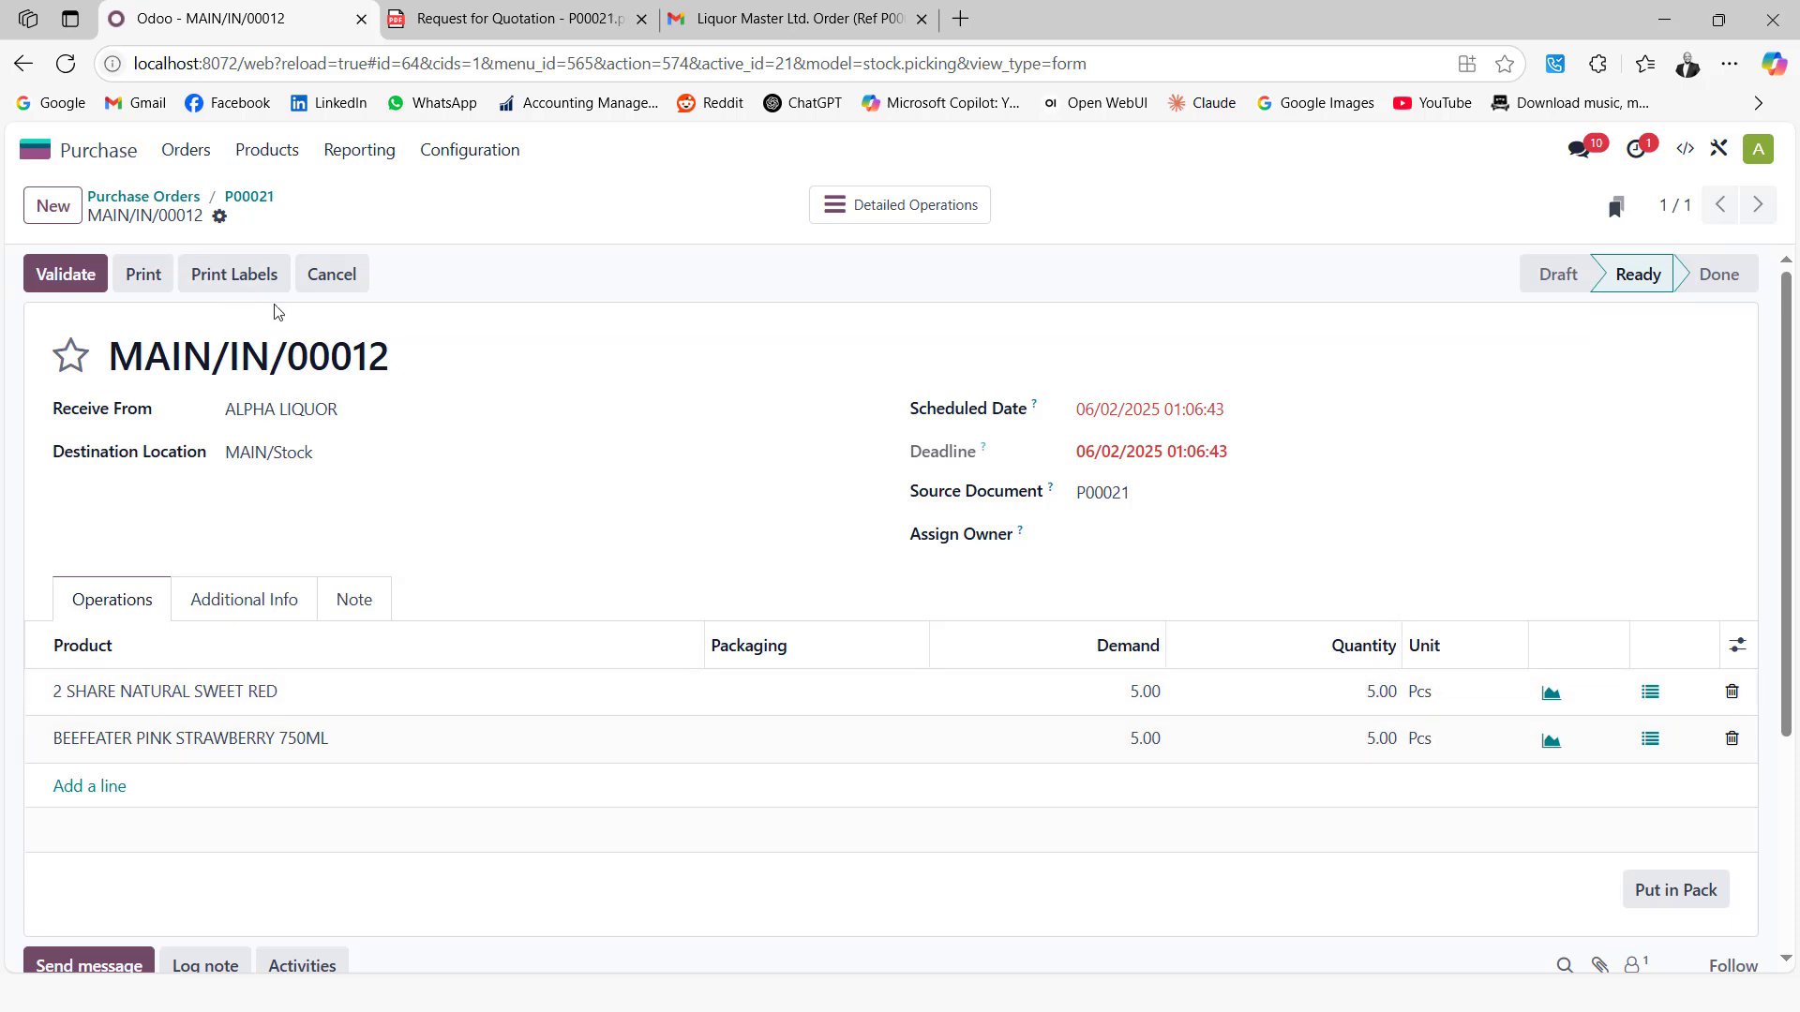
pyautogui.click(64, 270)
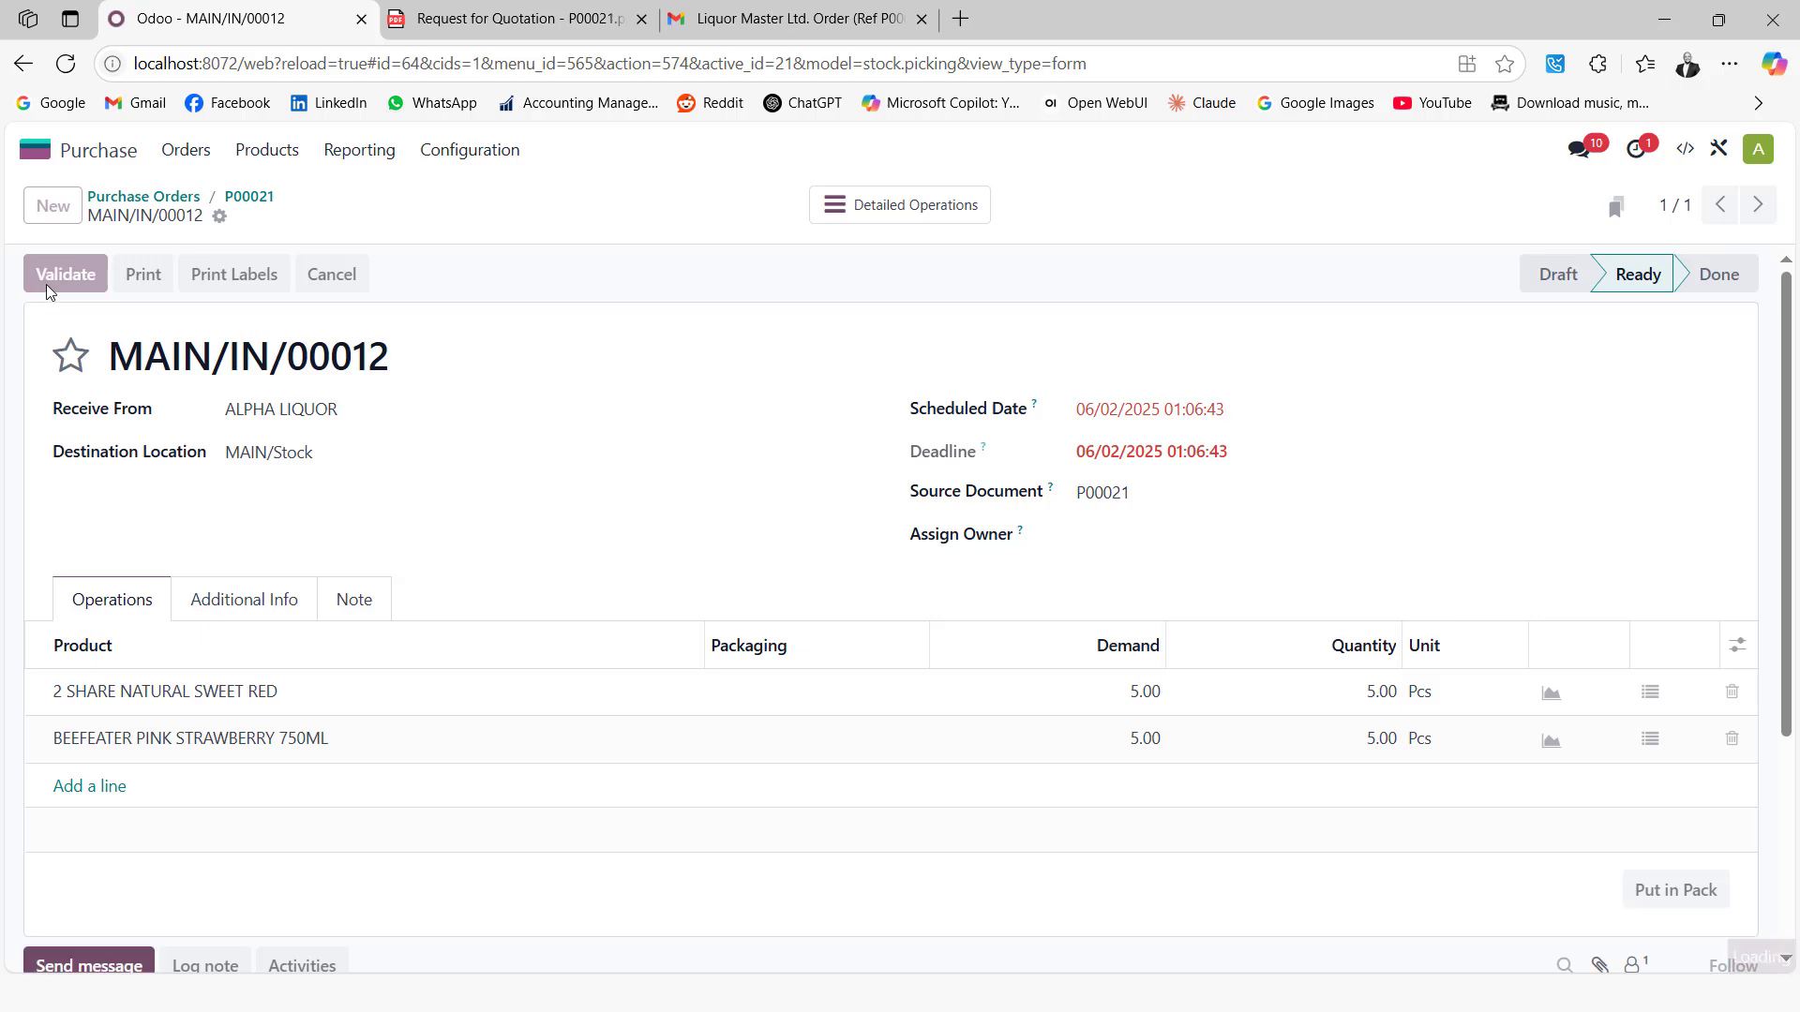
pyautogui.click(248, 196)
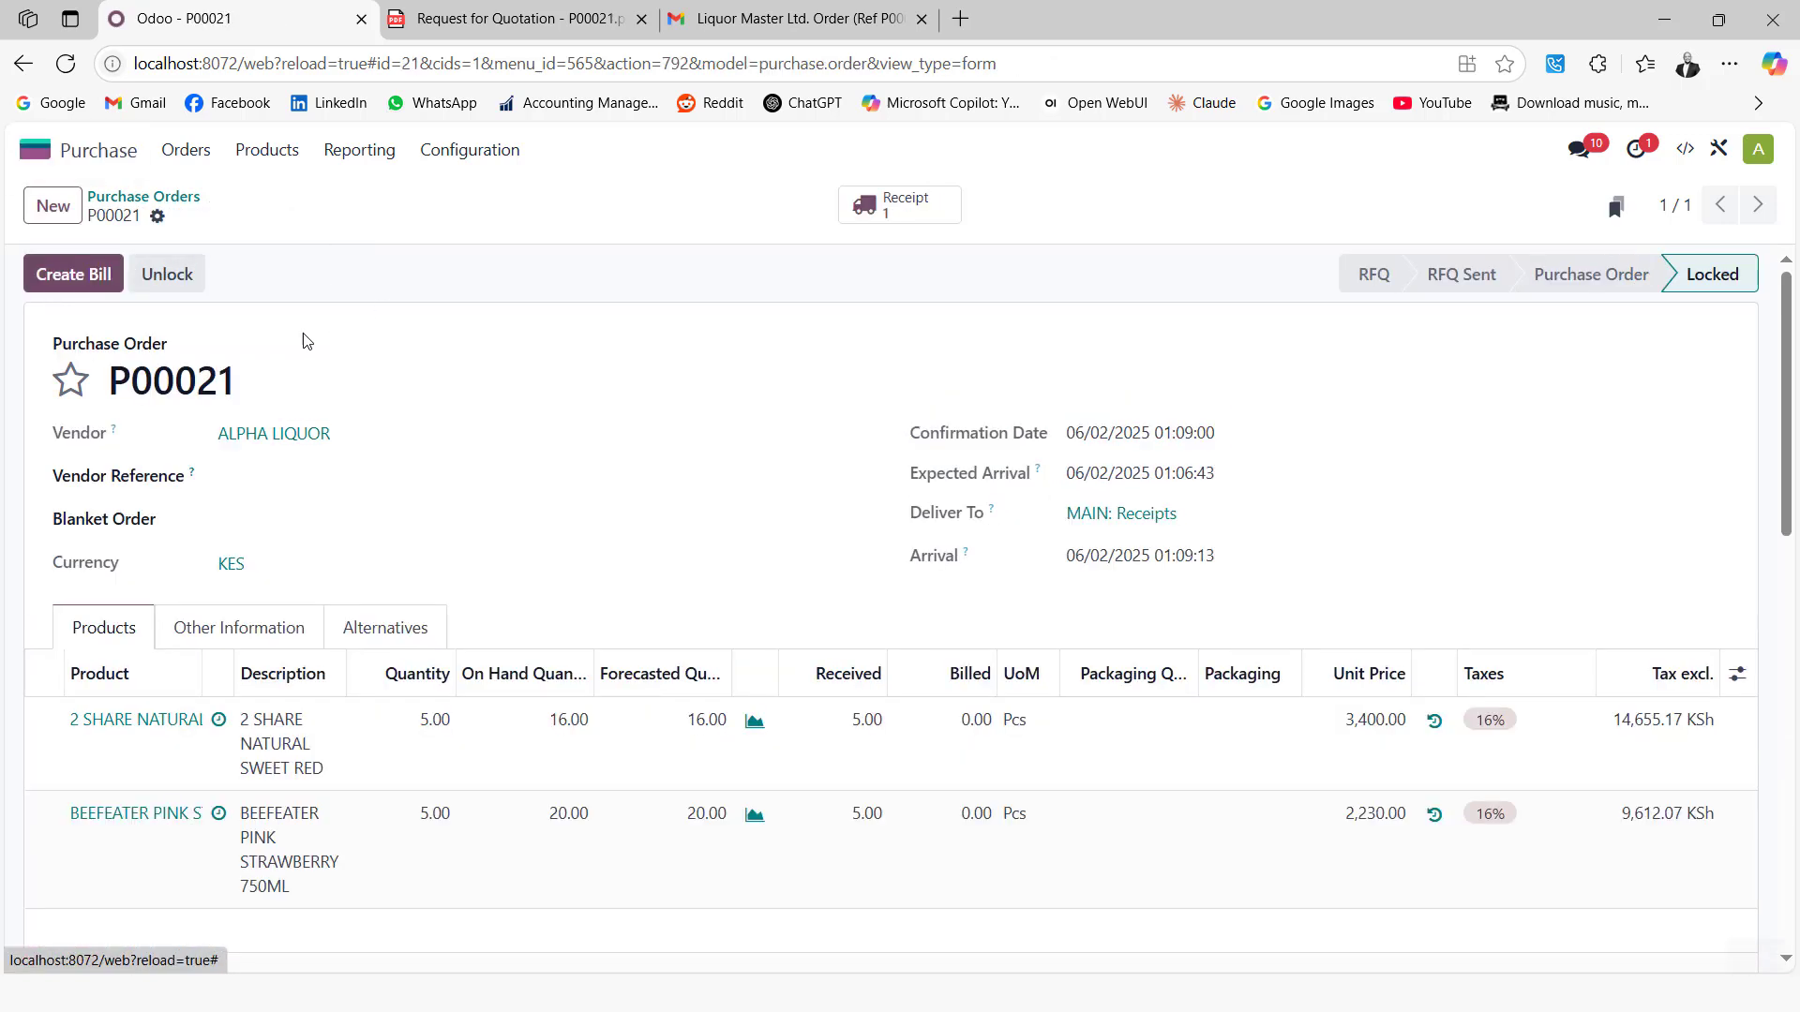
# Create and post the P00021 vendor bill dated 06/02/2025 with bill reference 85220
pyautogui.click(72, 279)
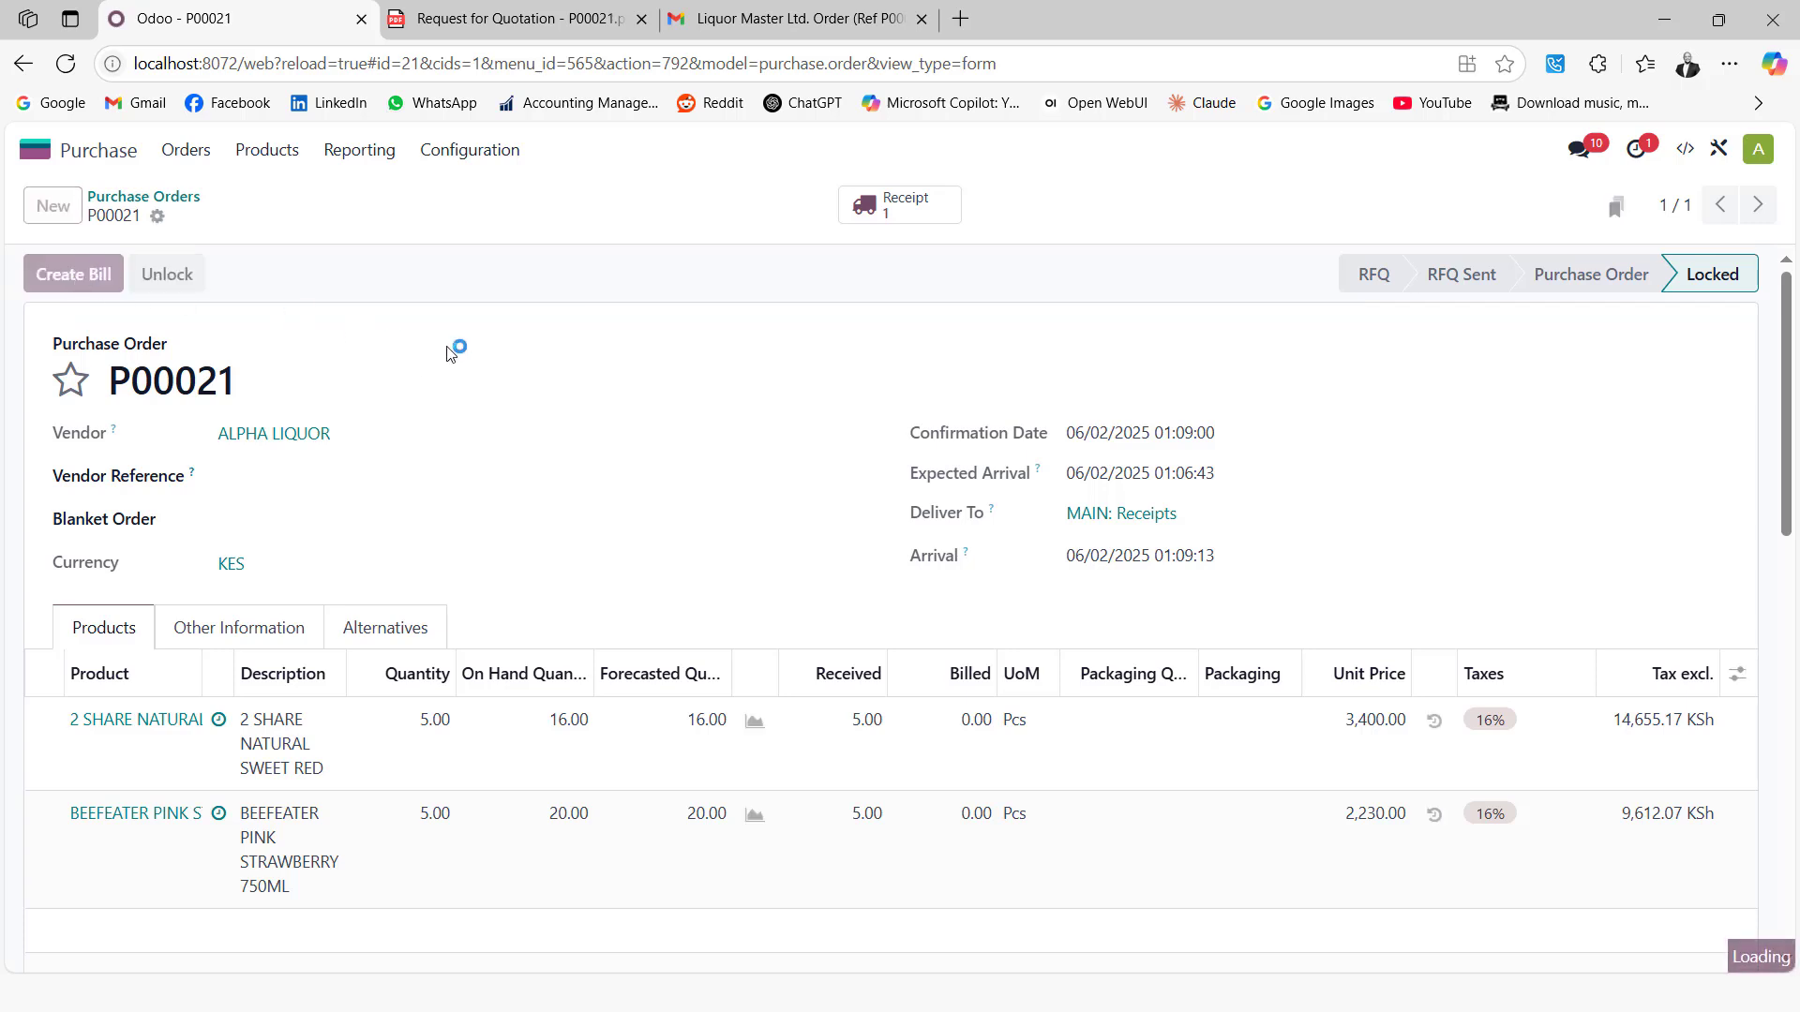
pyautogui.click(1188, 438)
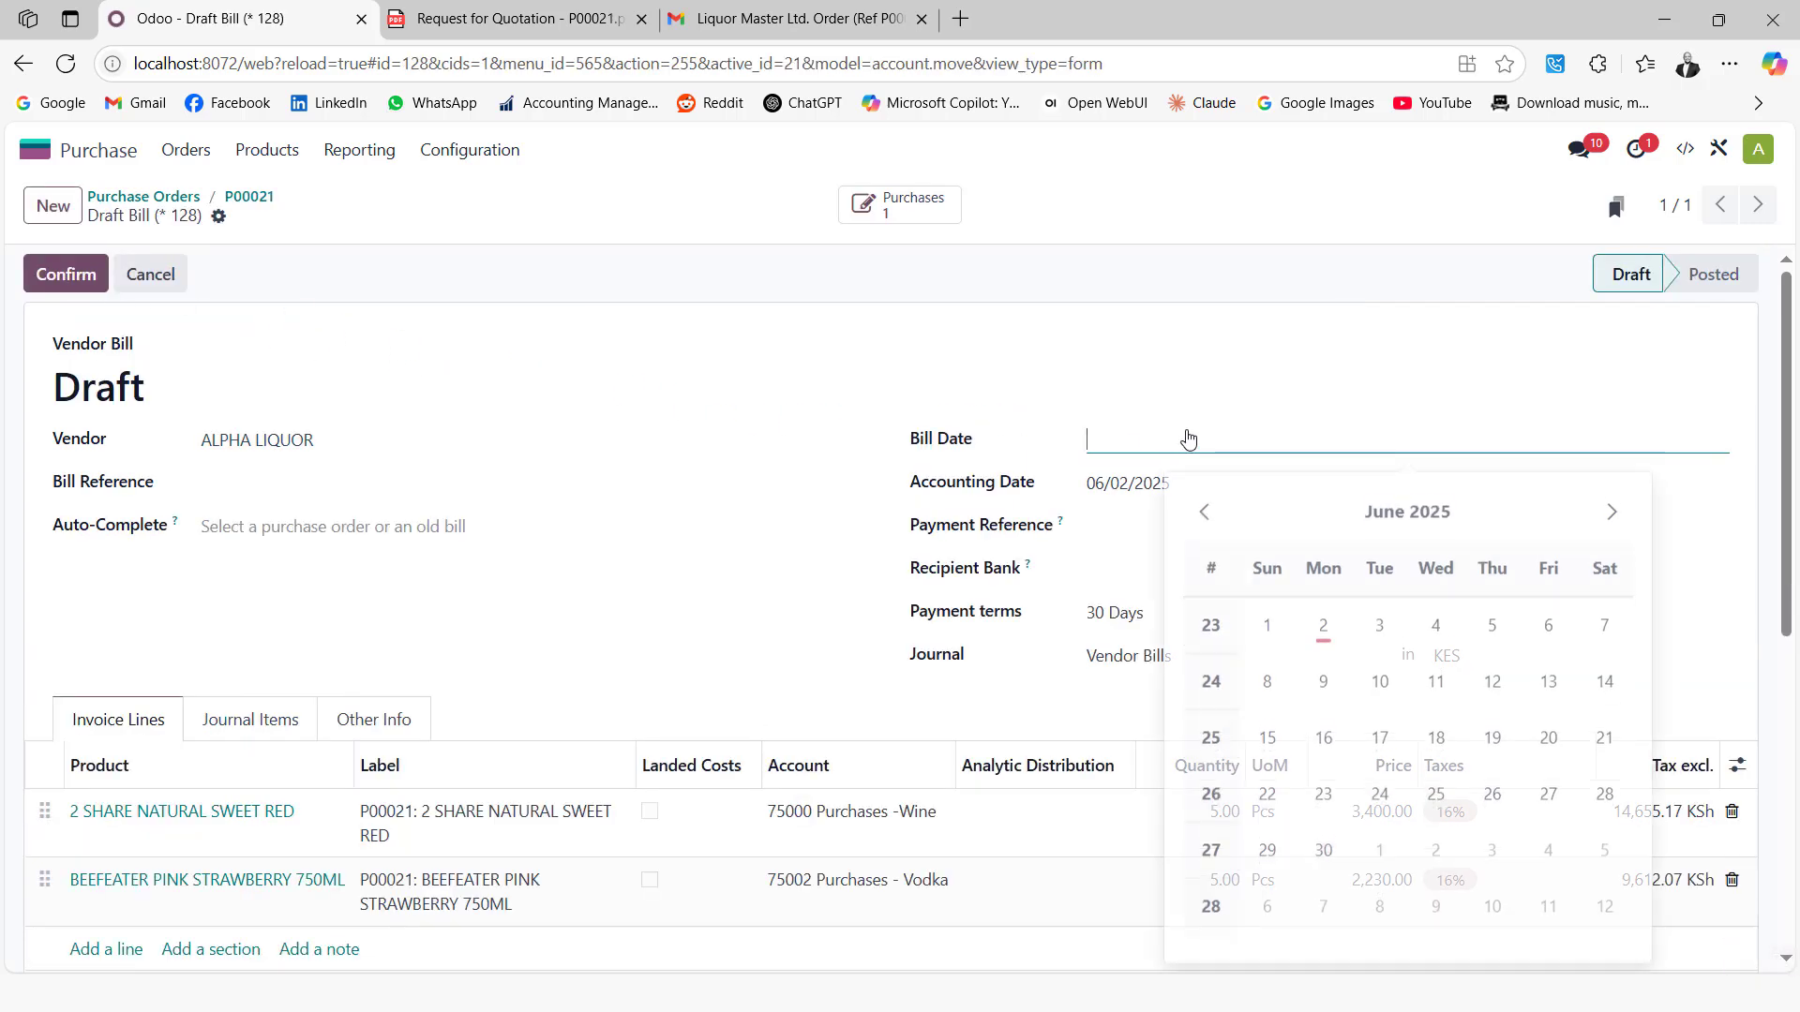
pyautogui.click(1323, 625)
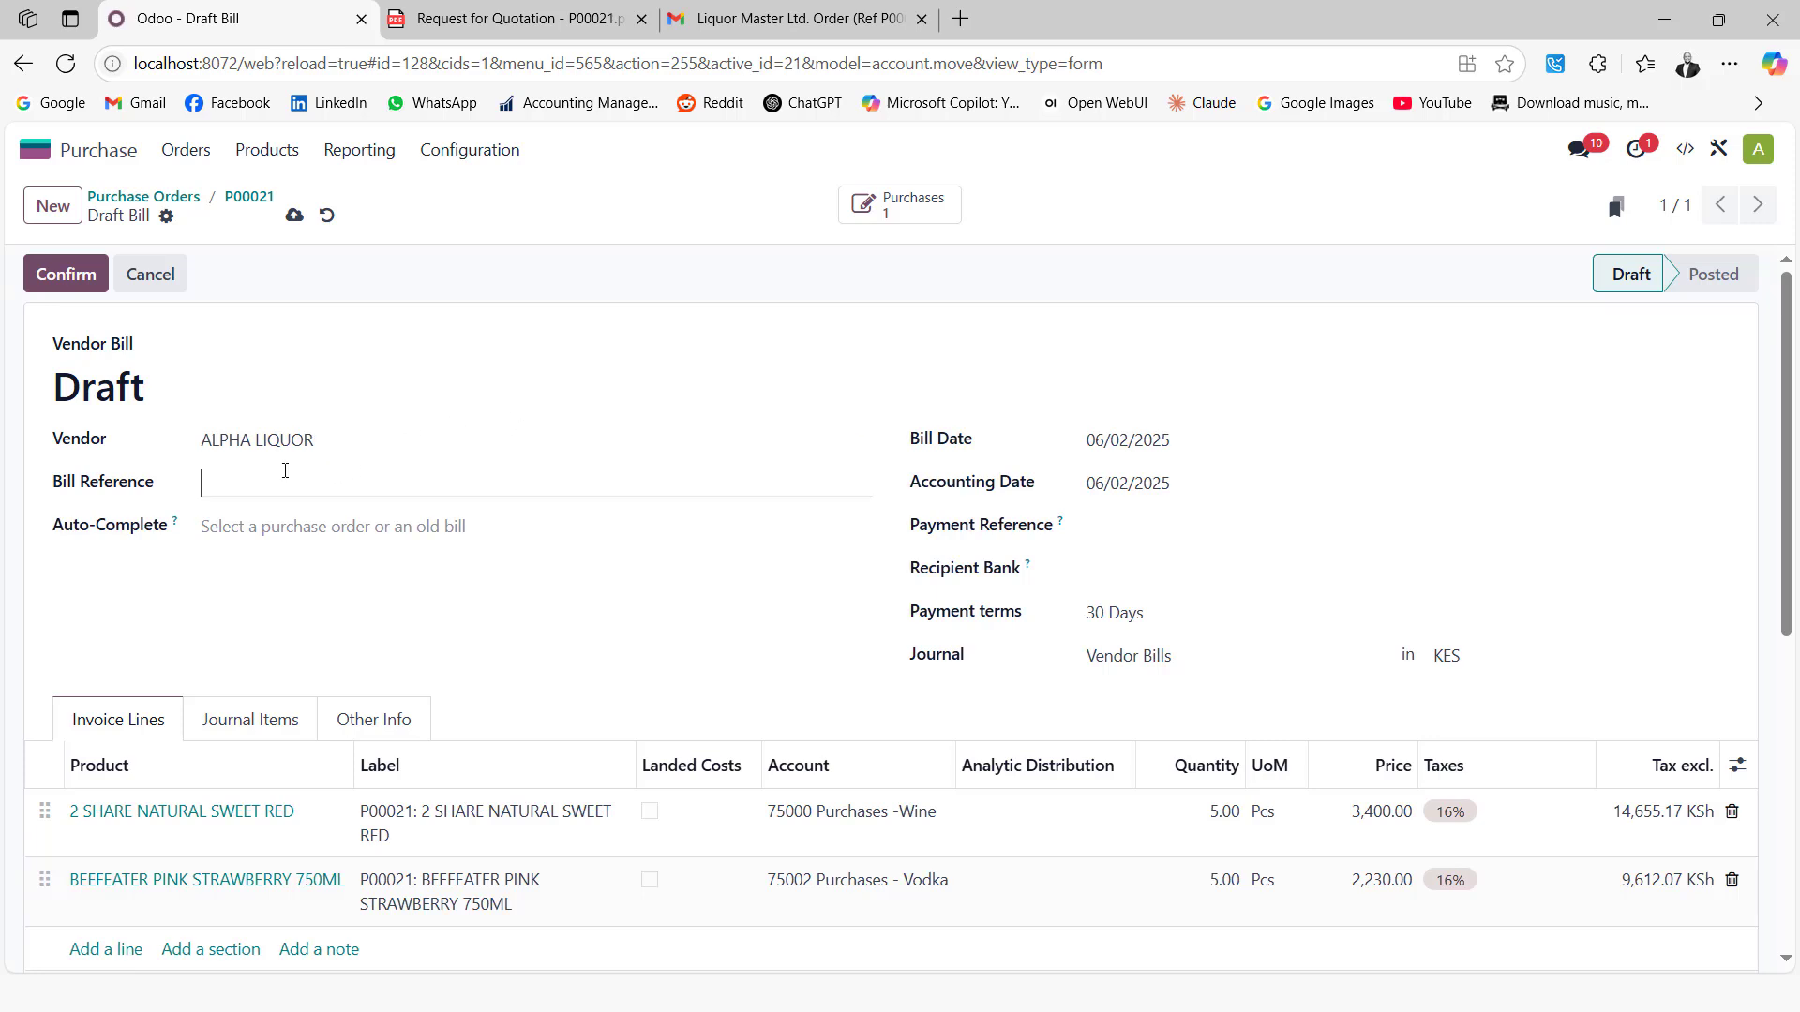
pyautogui.click(285, 471)
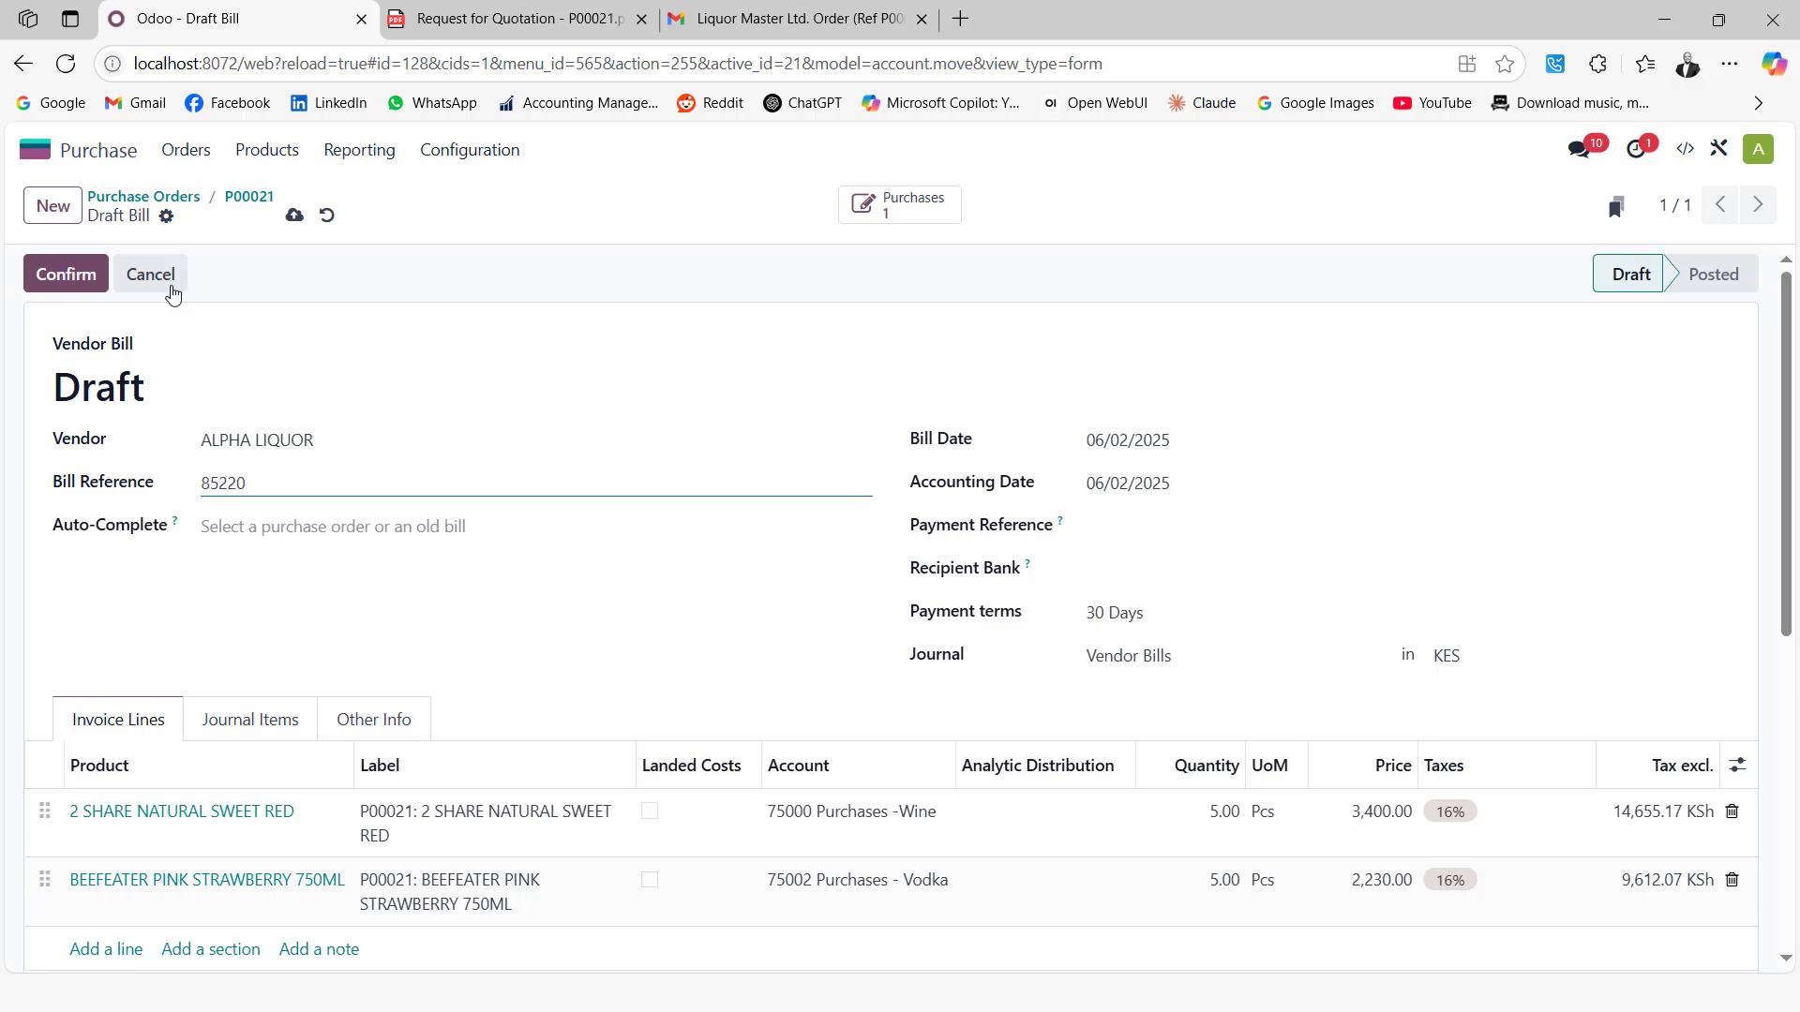
pyautogui.click(71, 273)
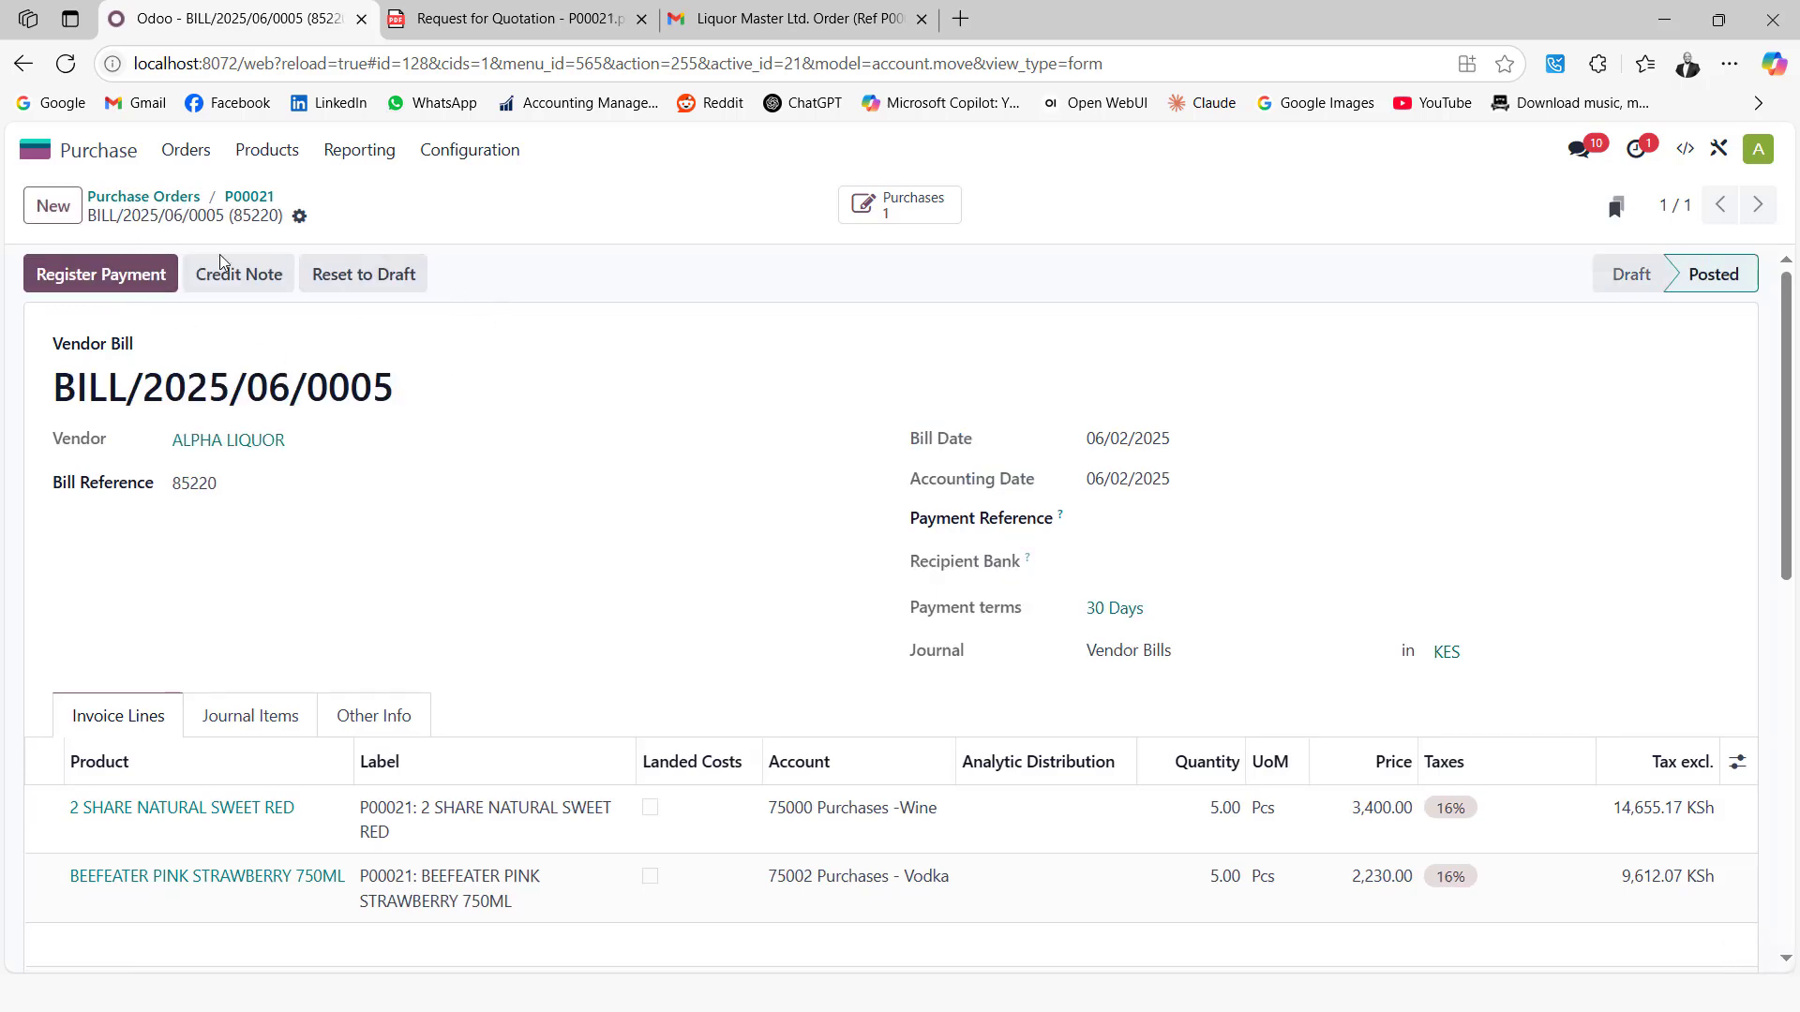
# Register full payment of KSh28,150.00 from Equity Bank with memo CHQ0007
pyautogui.click(101, 275)
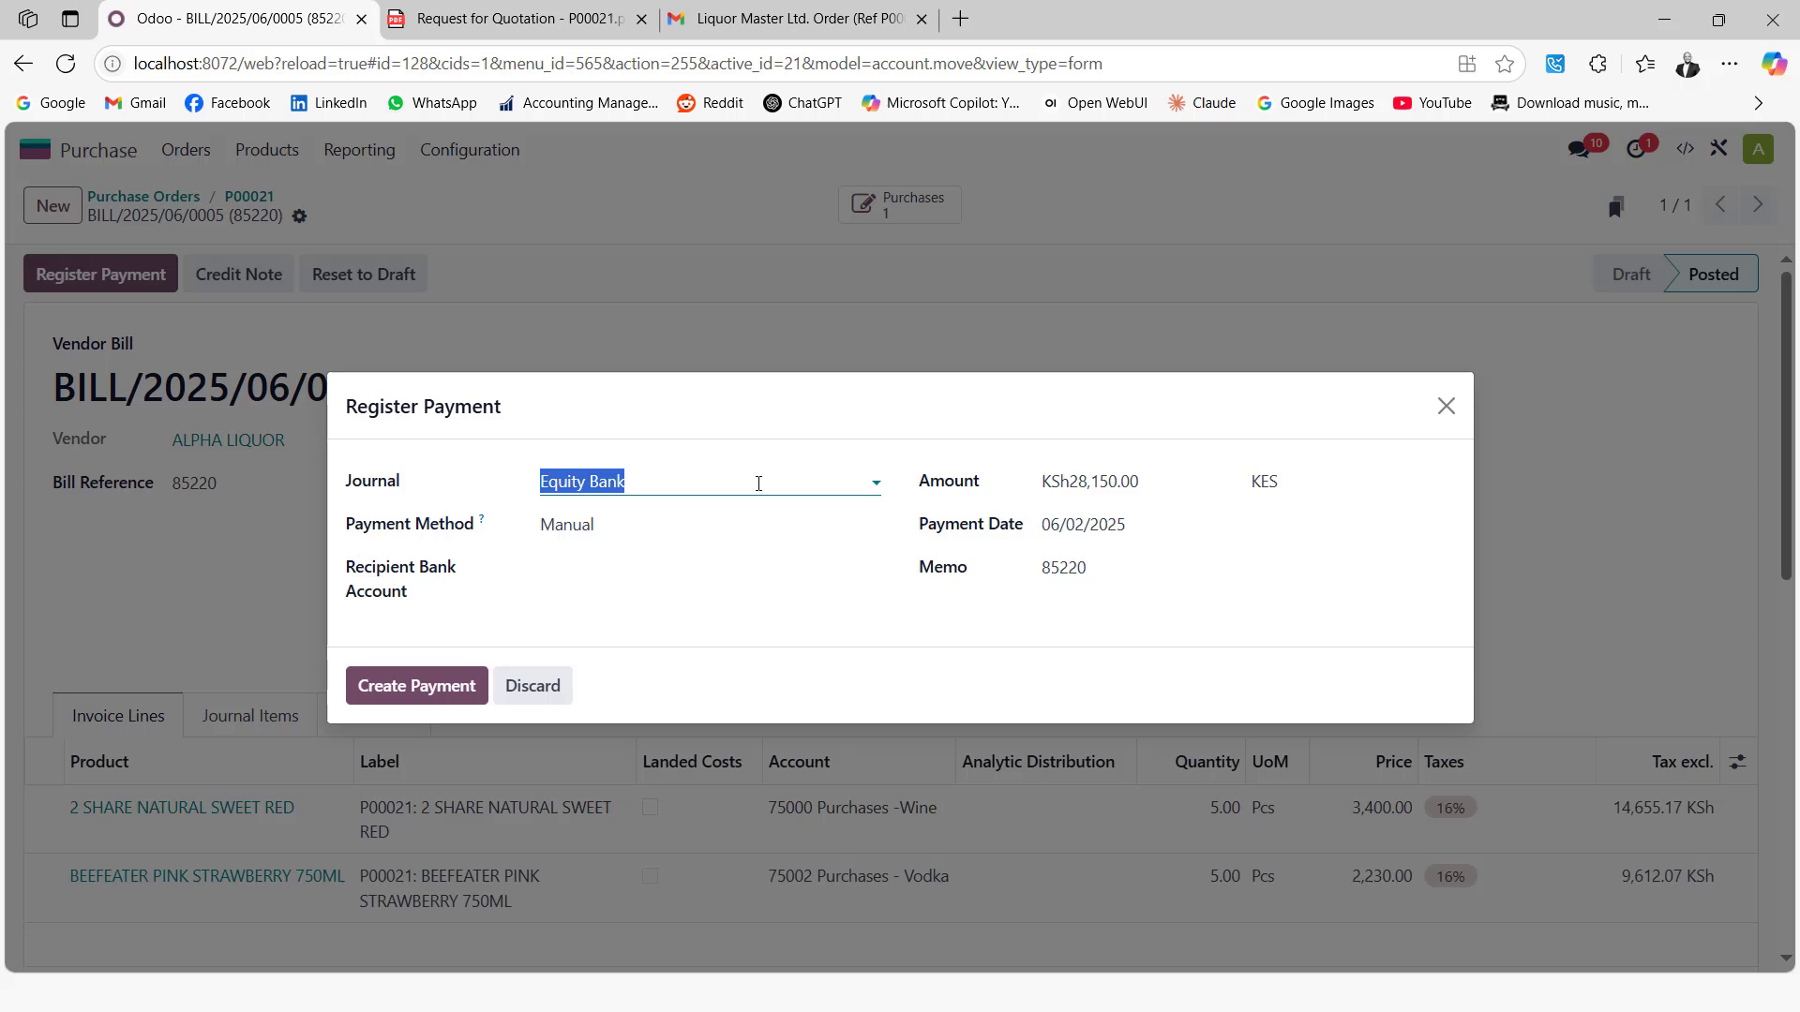
pyautogui.click(758, 483)
pyautogui.click(785, 463)
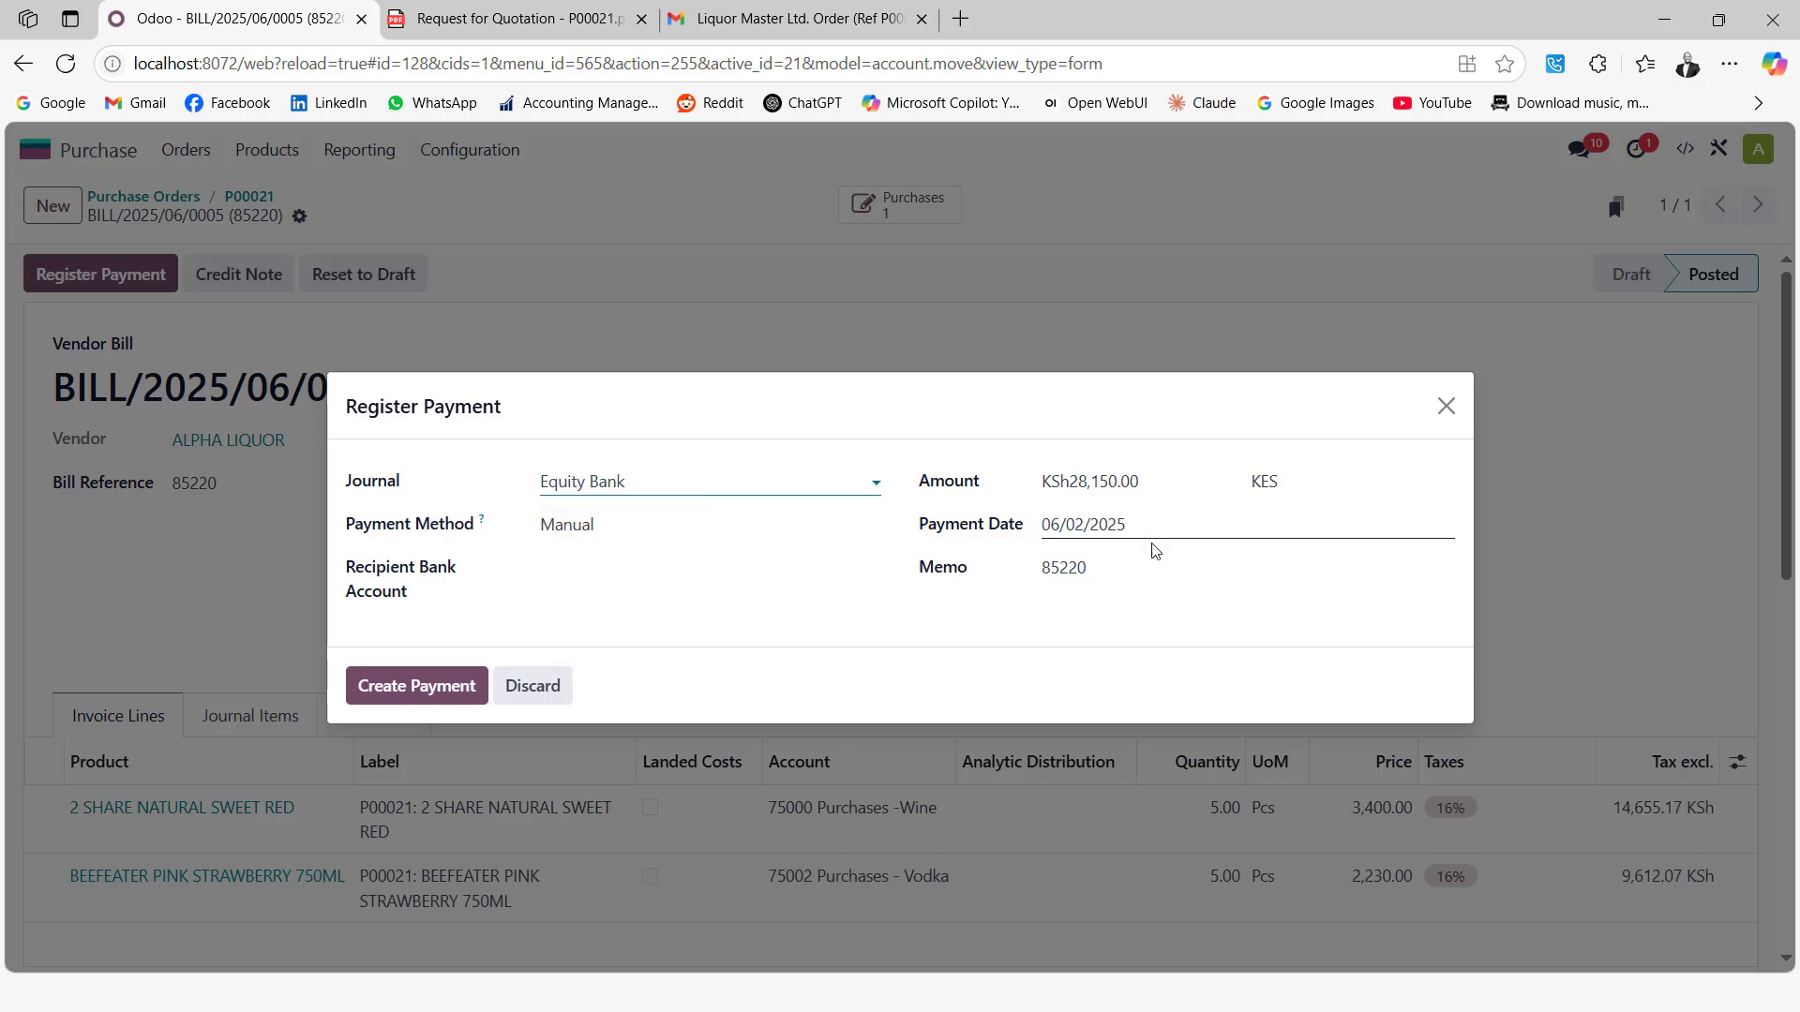
pyautogui.click(1129, 564)
pyautogui.moveTo(1035, 574); pyautogui.dragTo(999, 572)
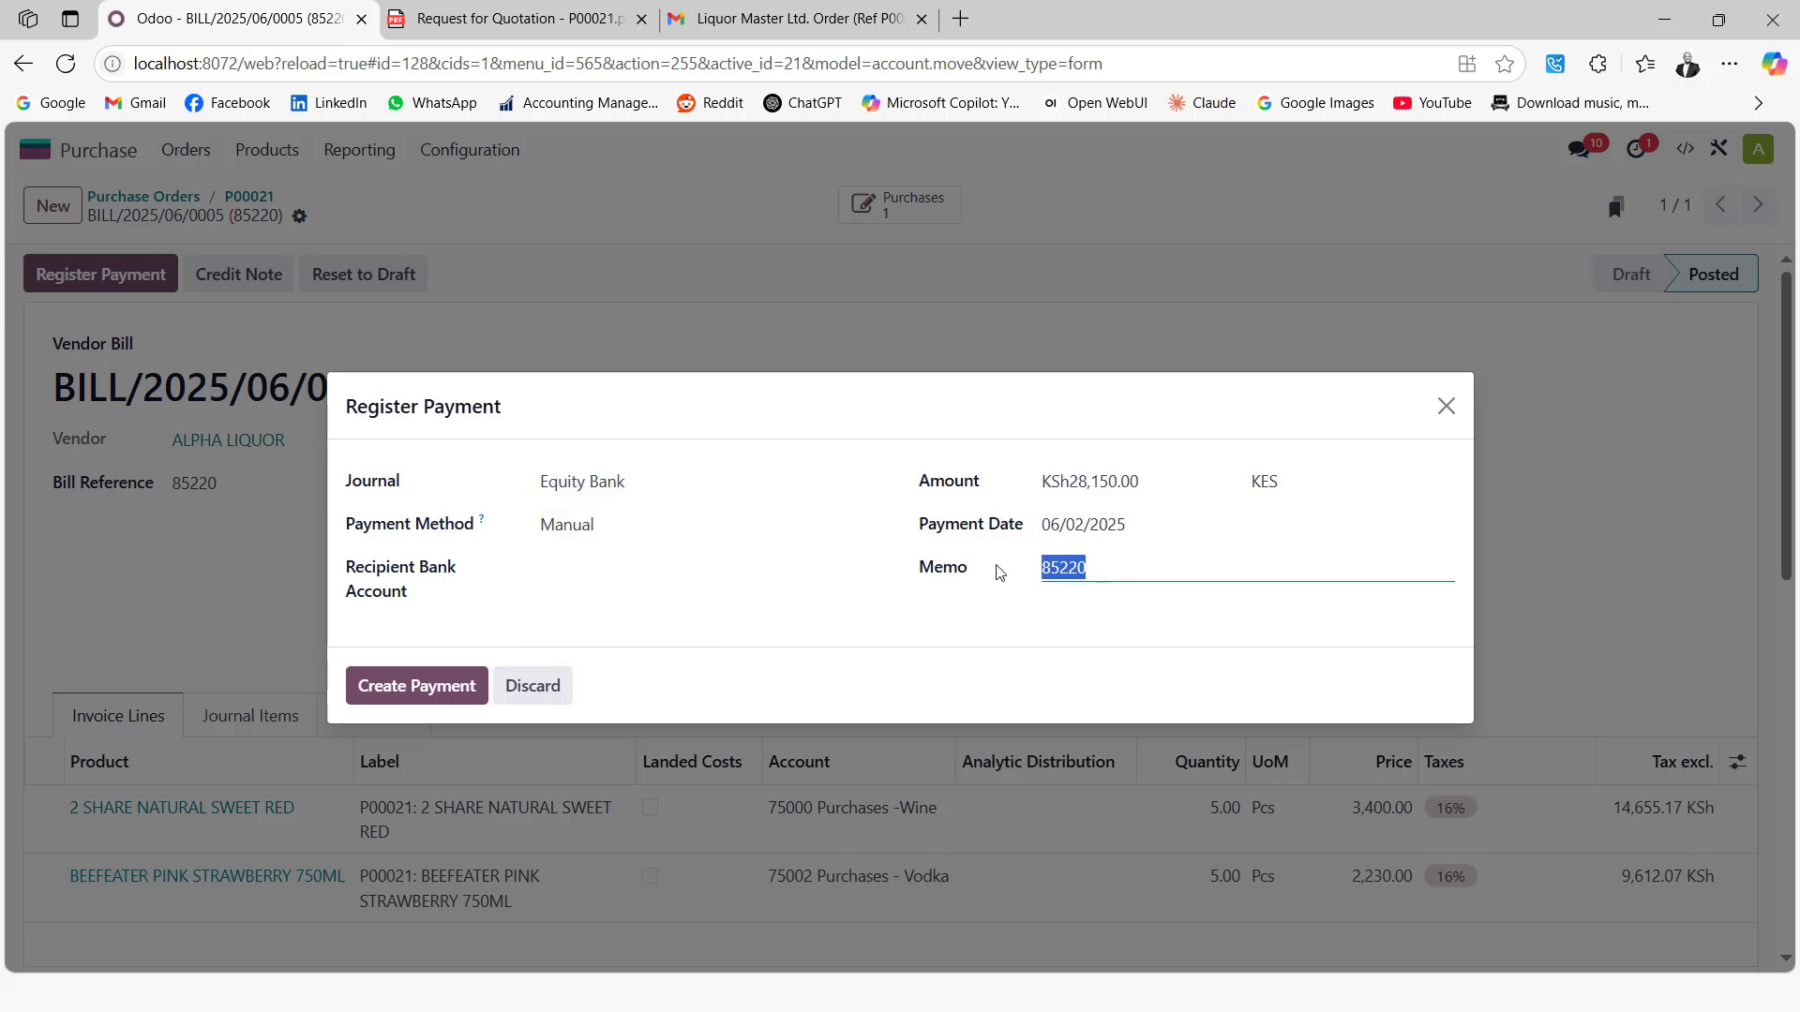
pyautogui.write('CHQ0007')
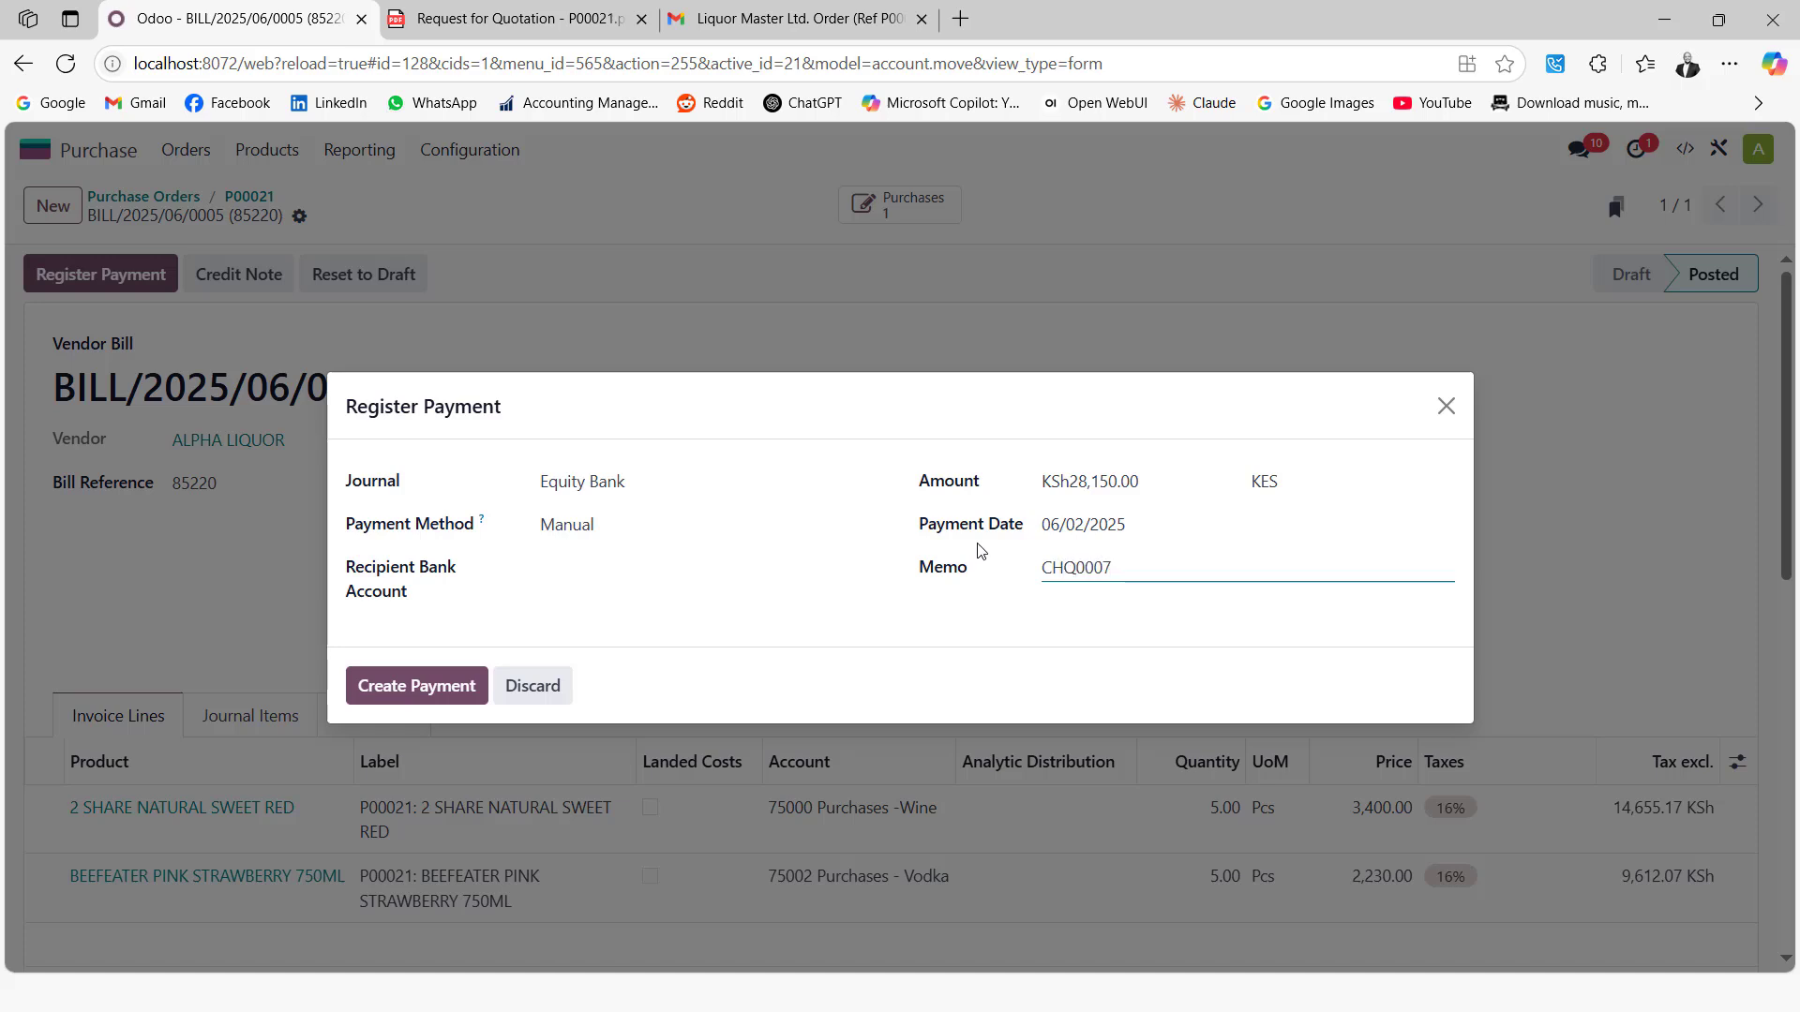
pyautogui.click(444, 671)
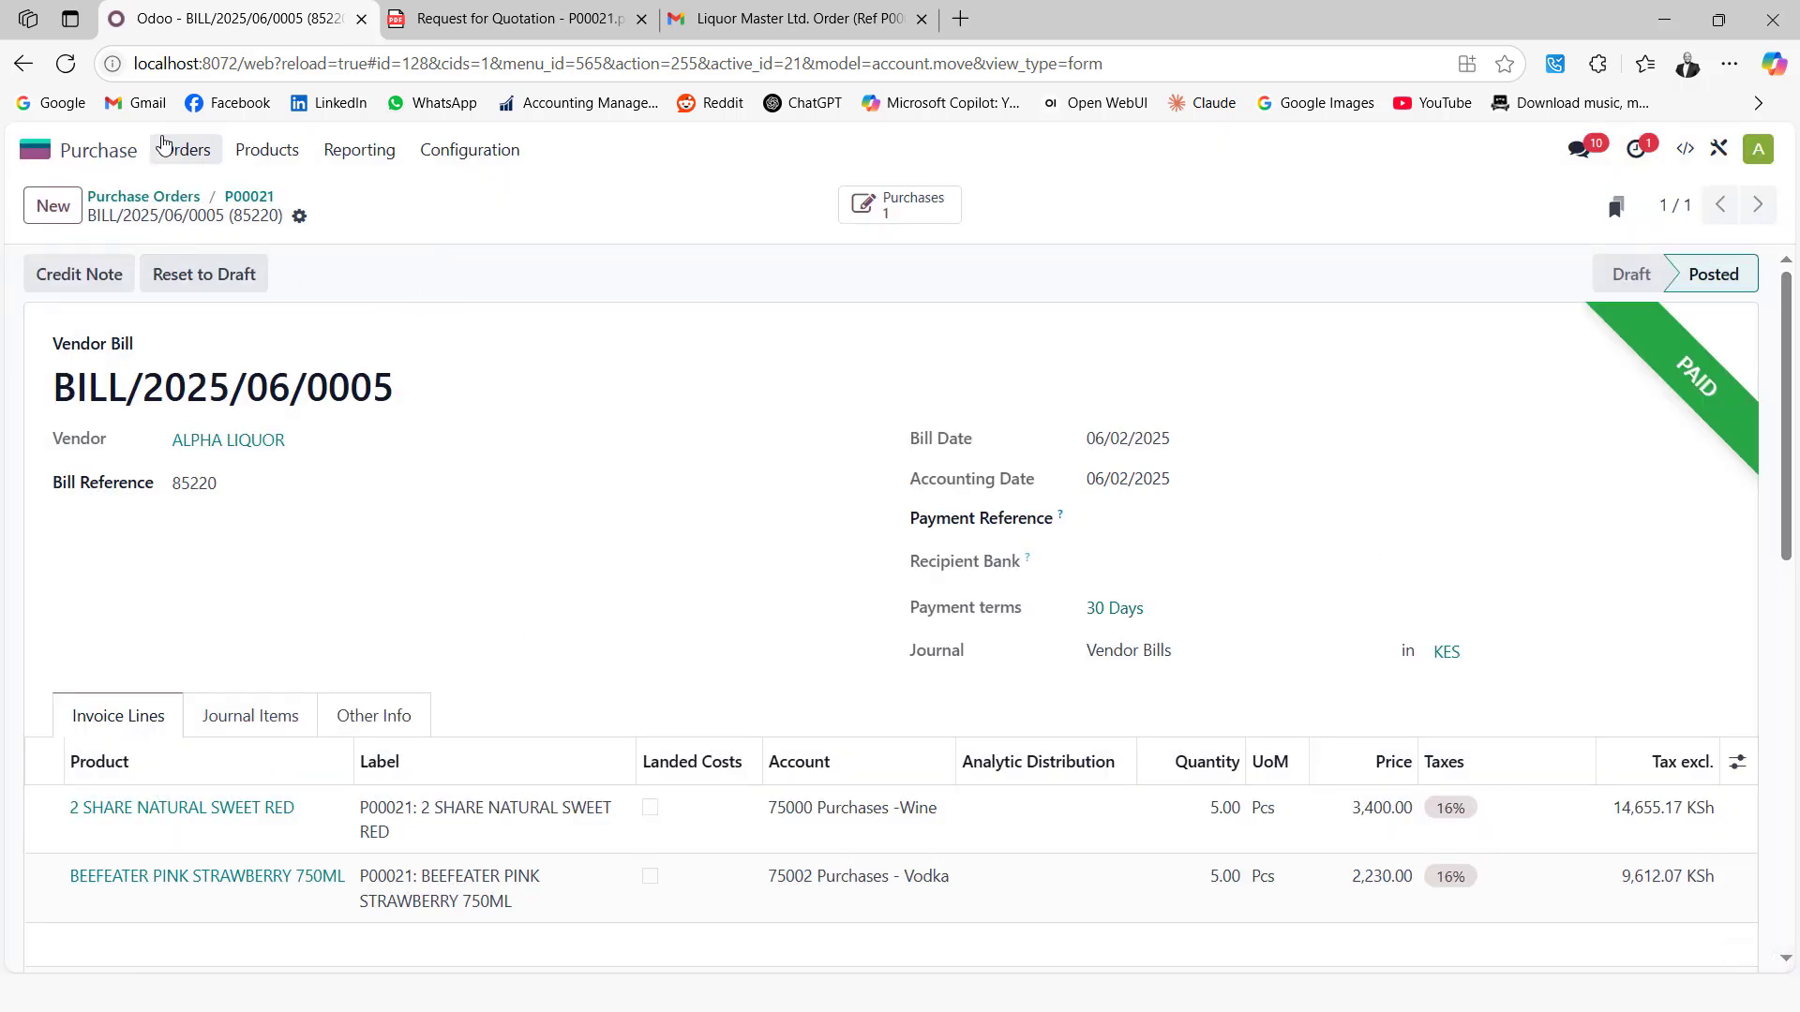
# Open the stock report in the Inventory app
pyautogui.click(33, 151)
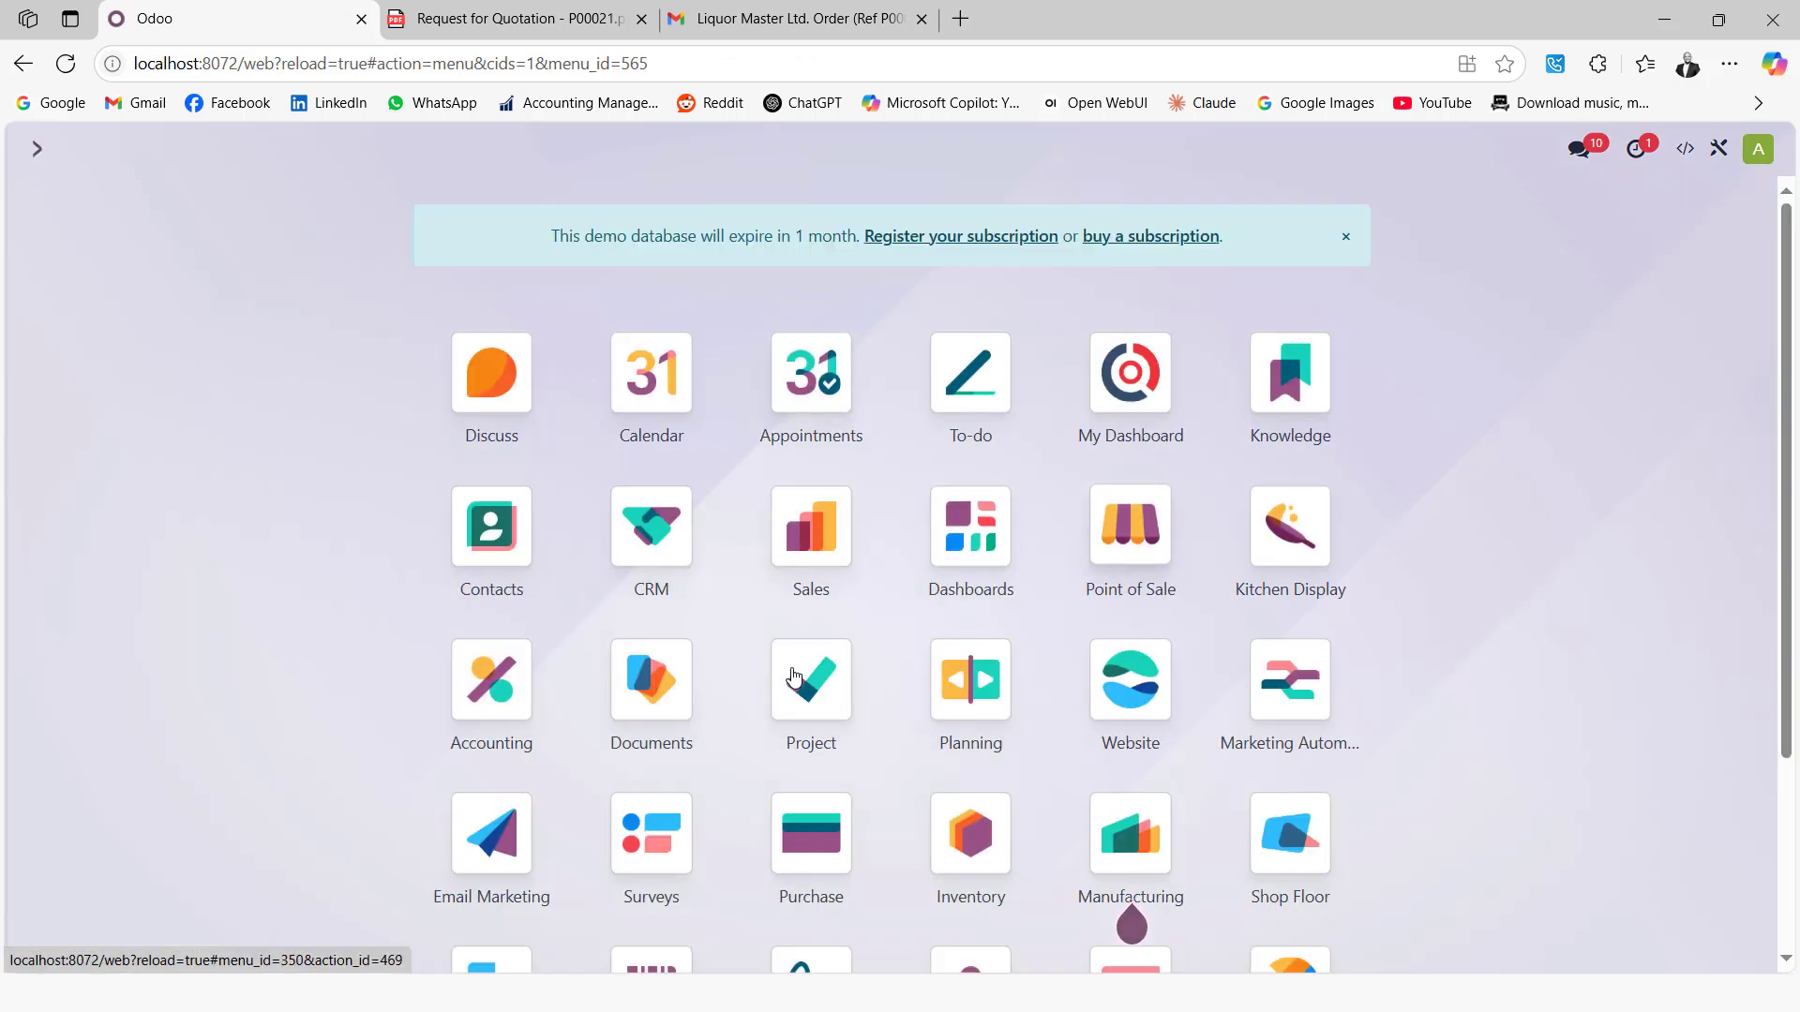
pyautogui.click(968, 834)
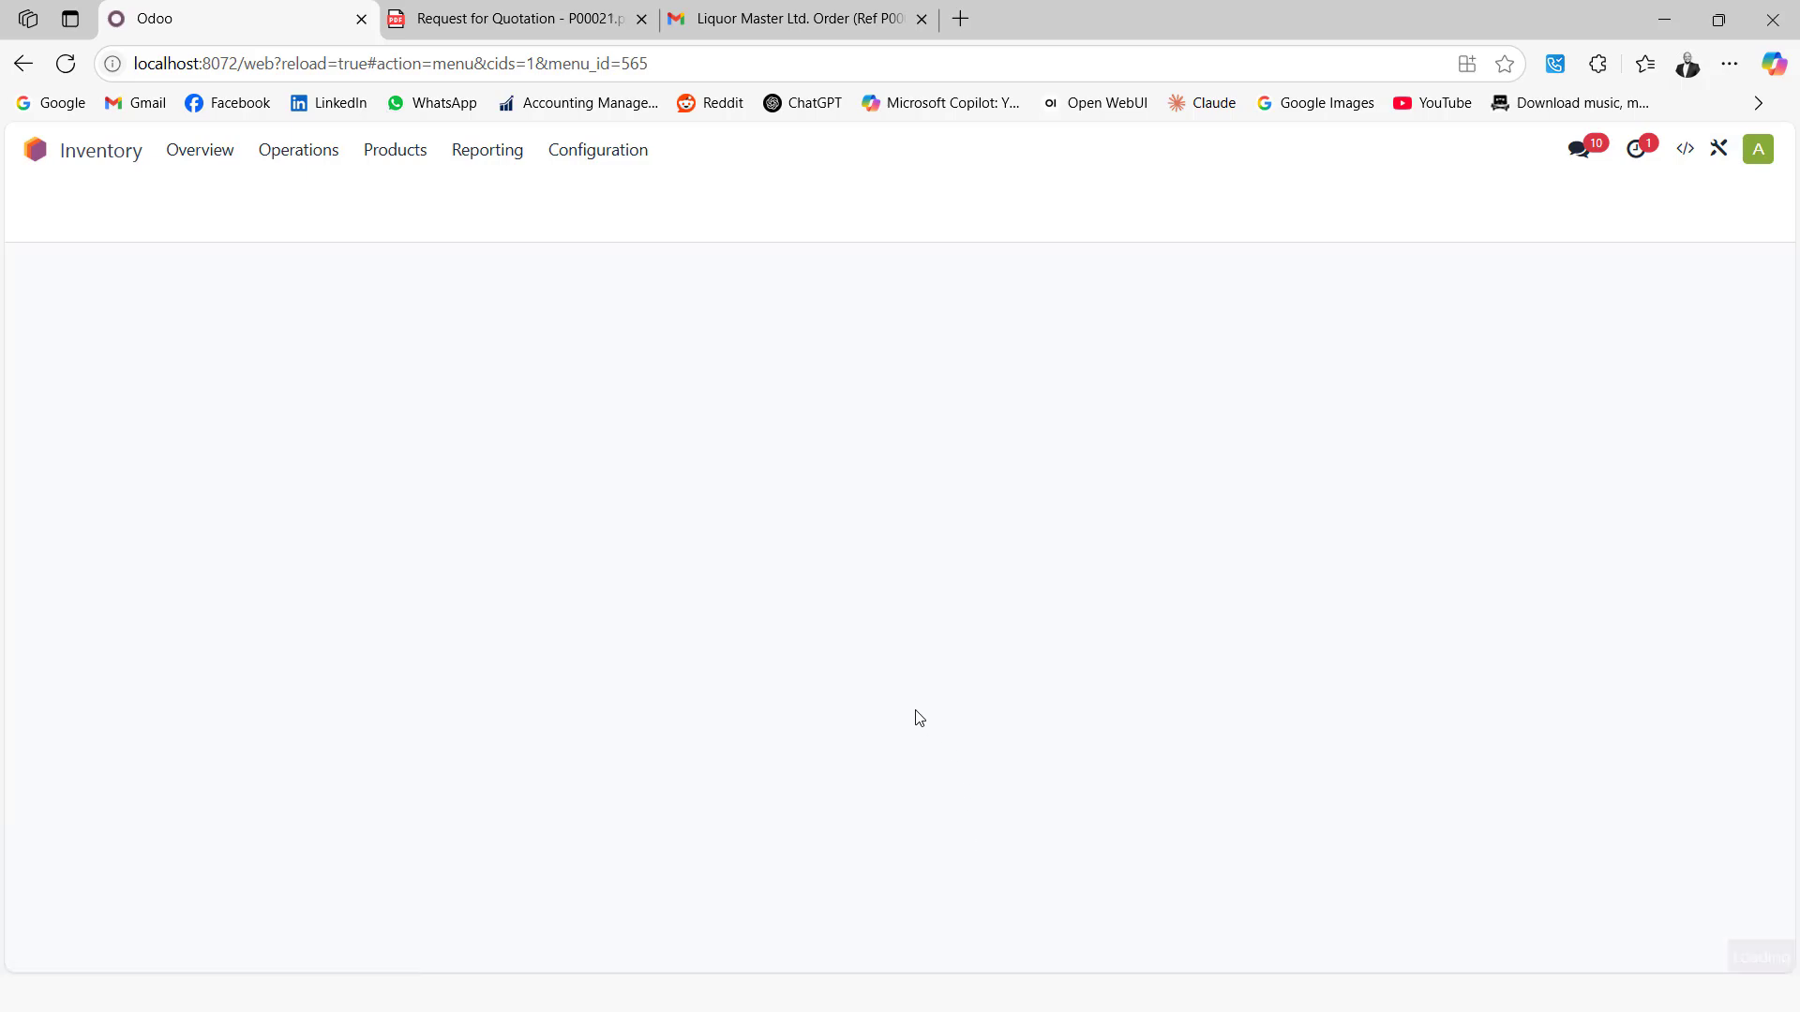
pyautogui.click(488, 150)
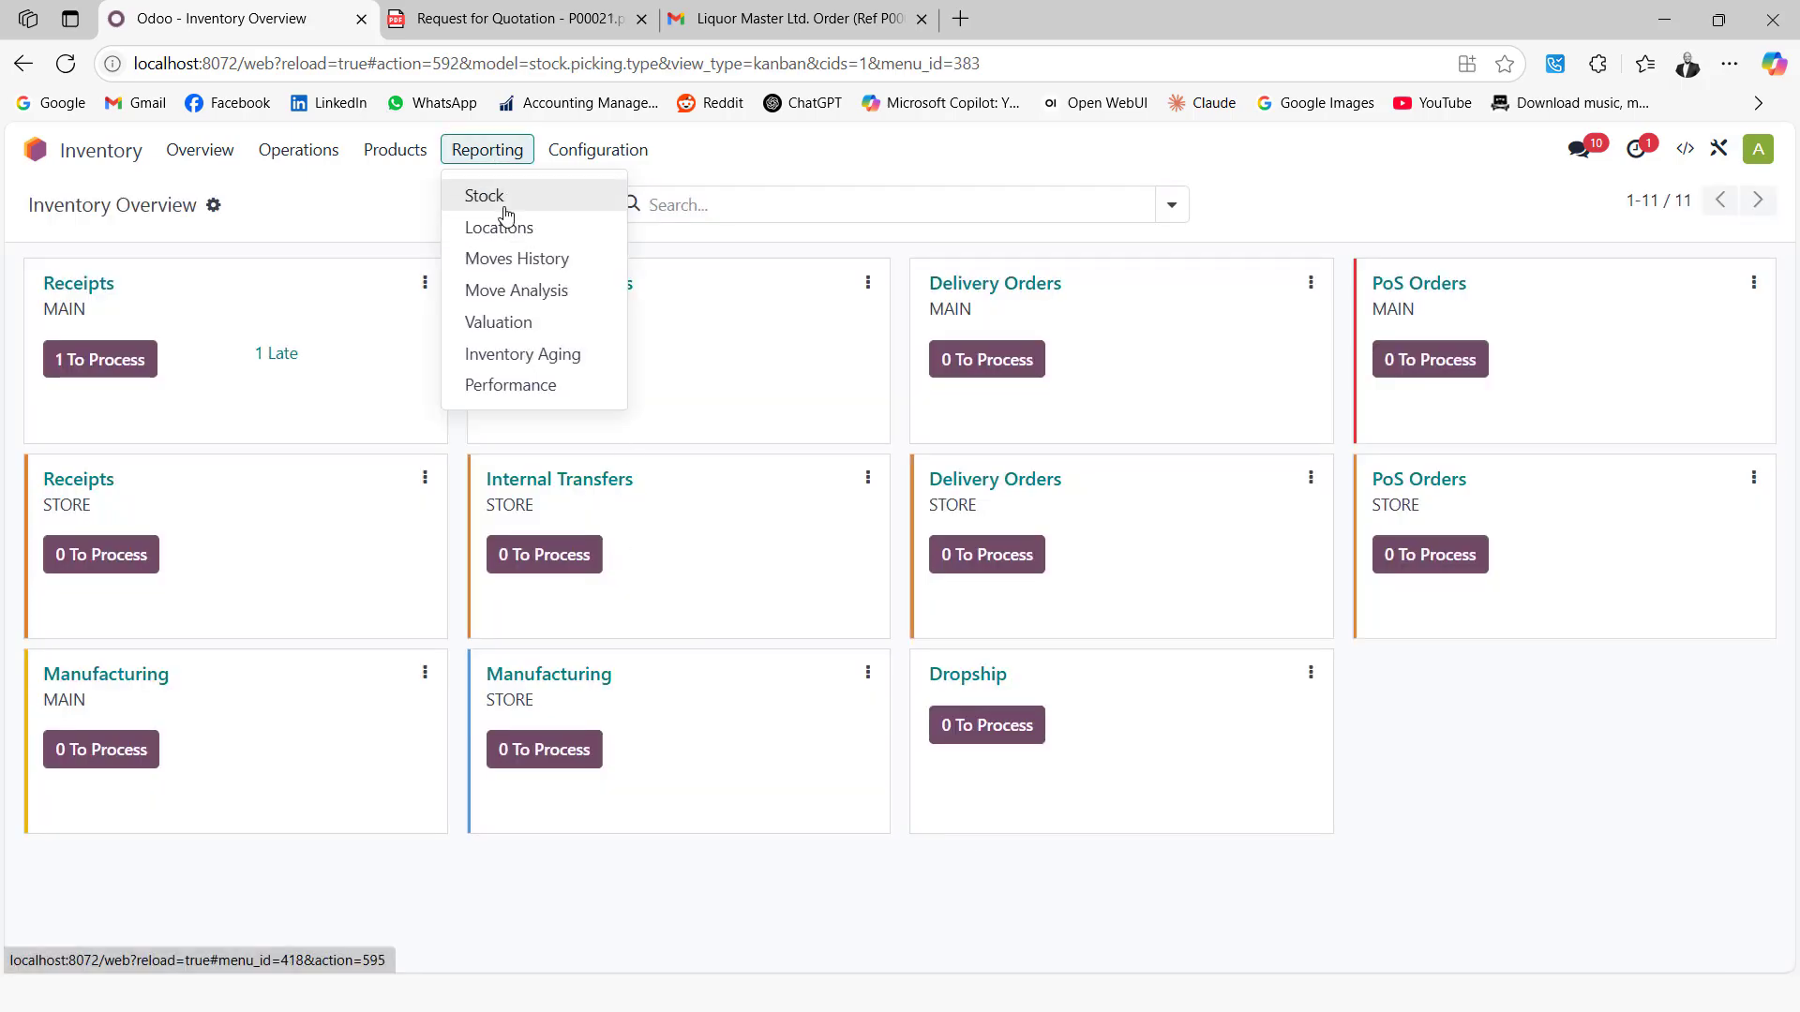
pyautogui.click(504, 199)
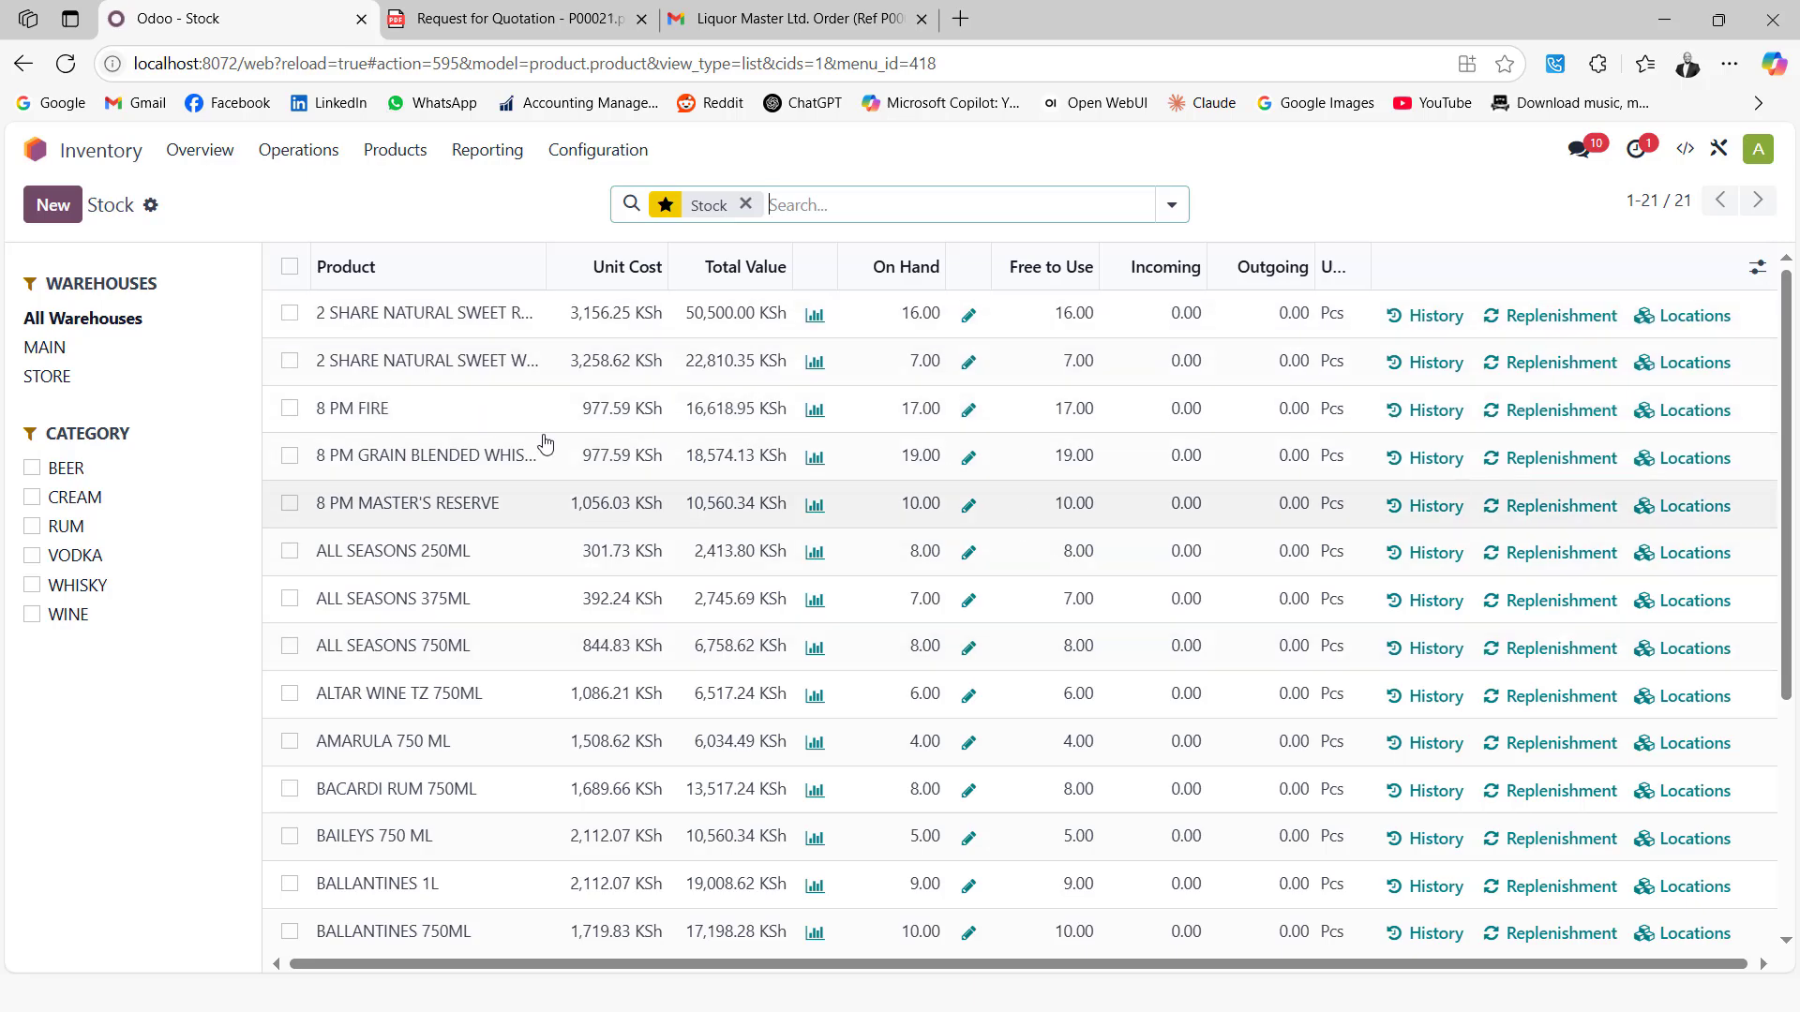
# Review BEER stock in the MAIN and STORE warehouses, then open the Sales app
pyautogui.click(72, 471)
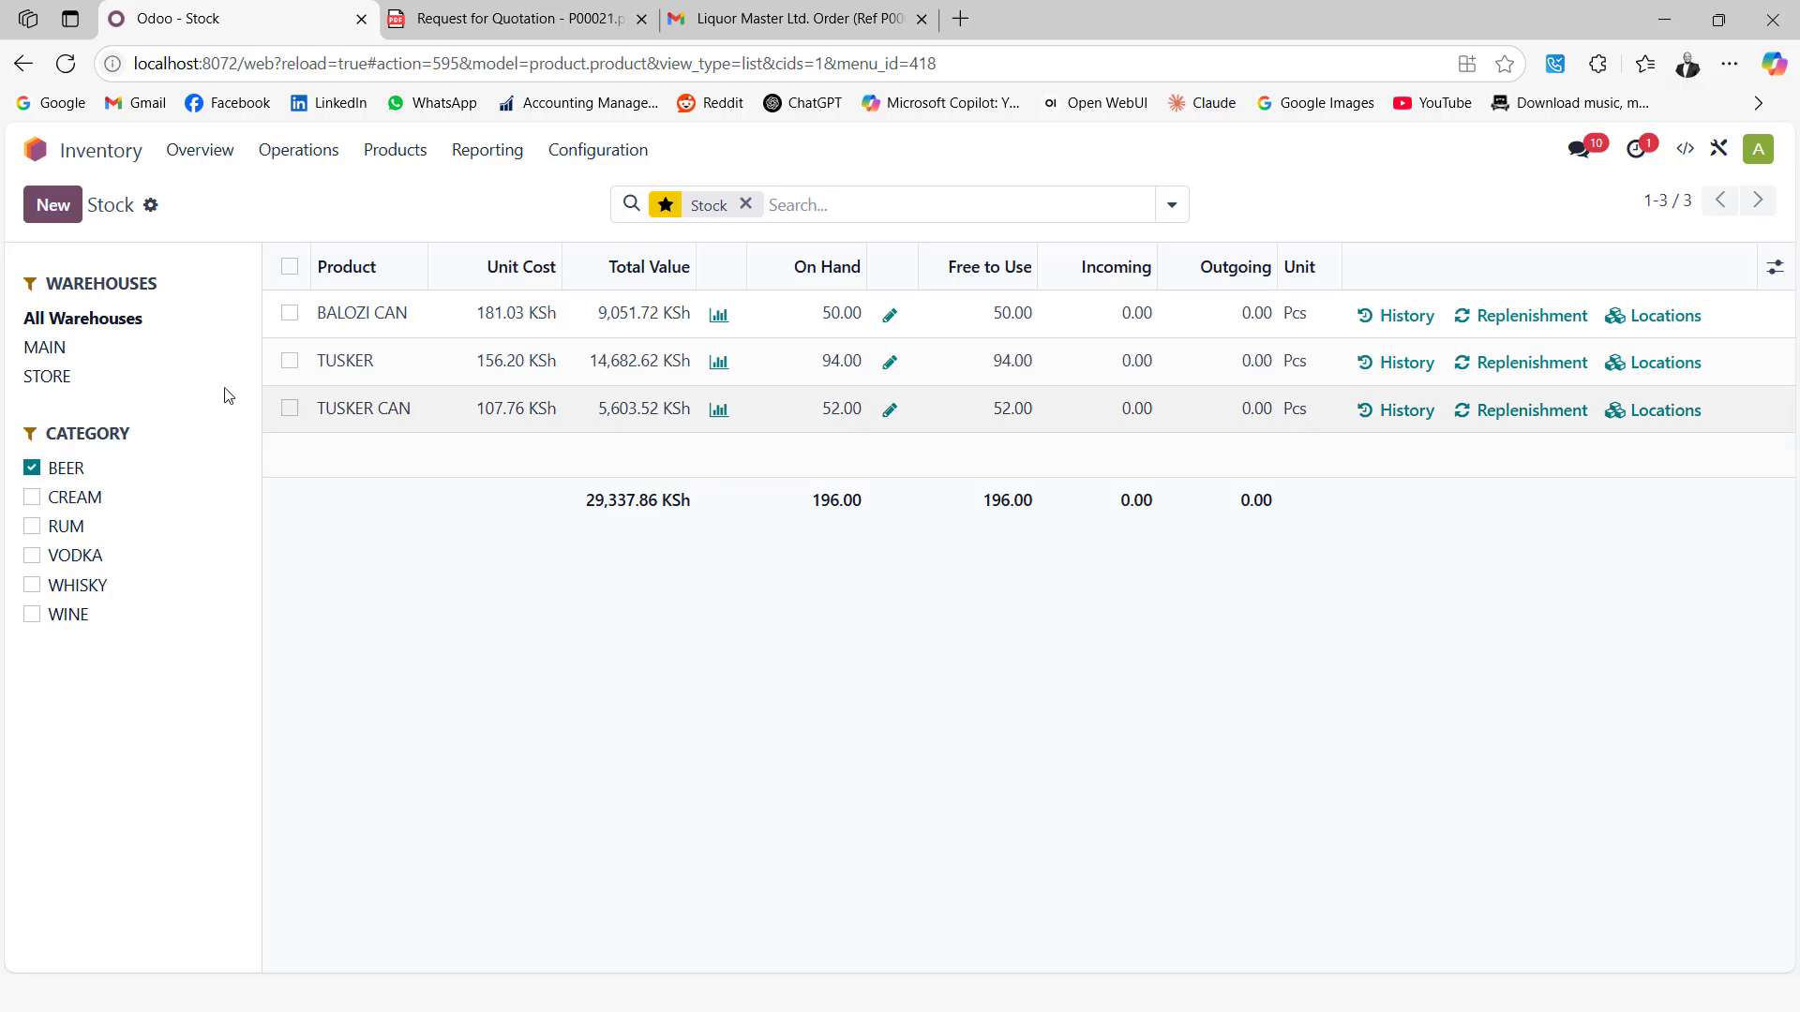
pyautogui.click(42, 349)
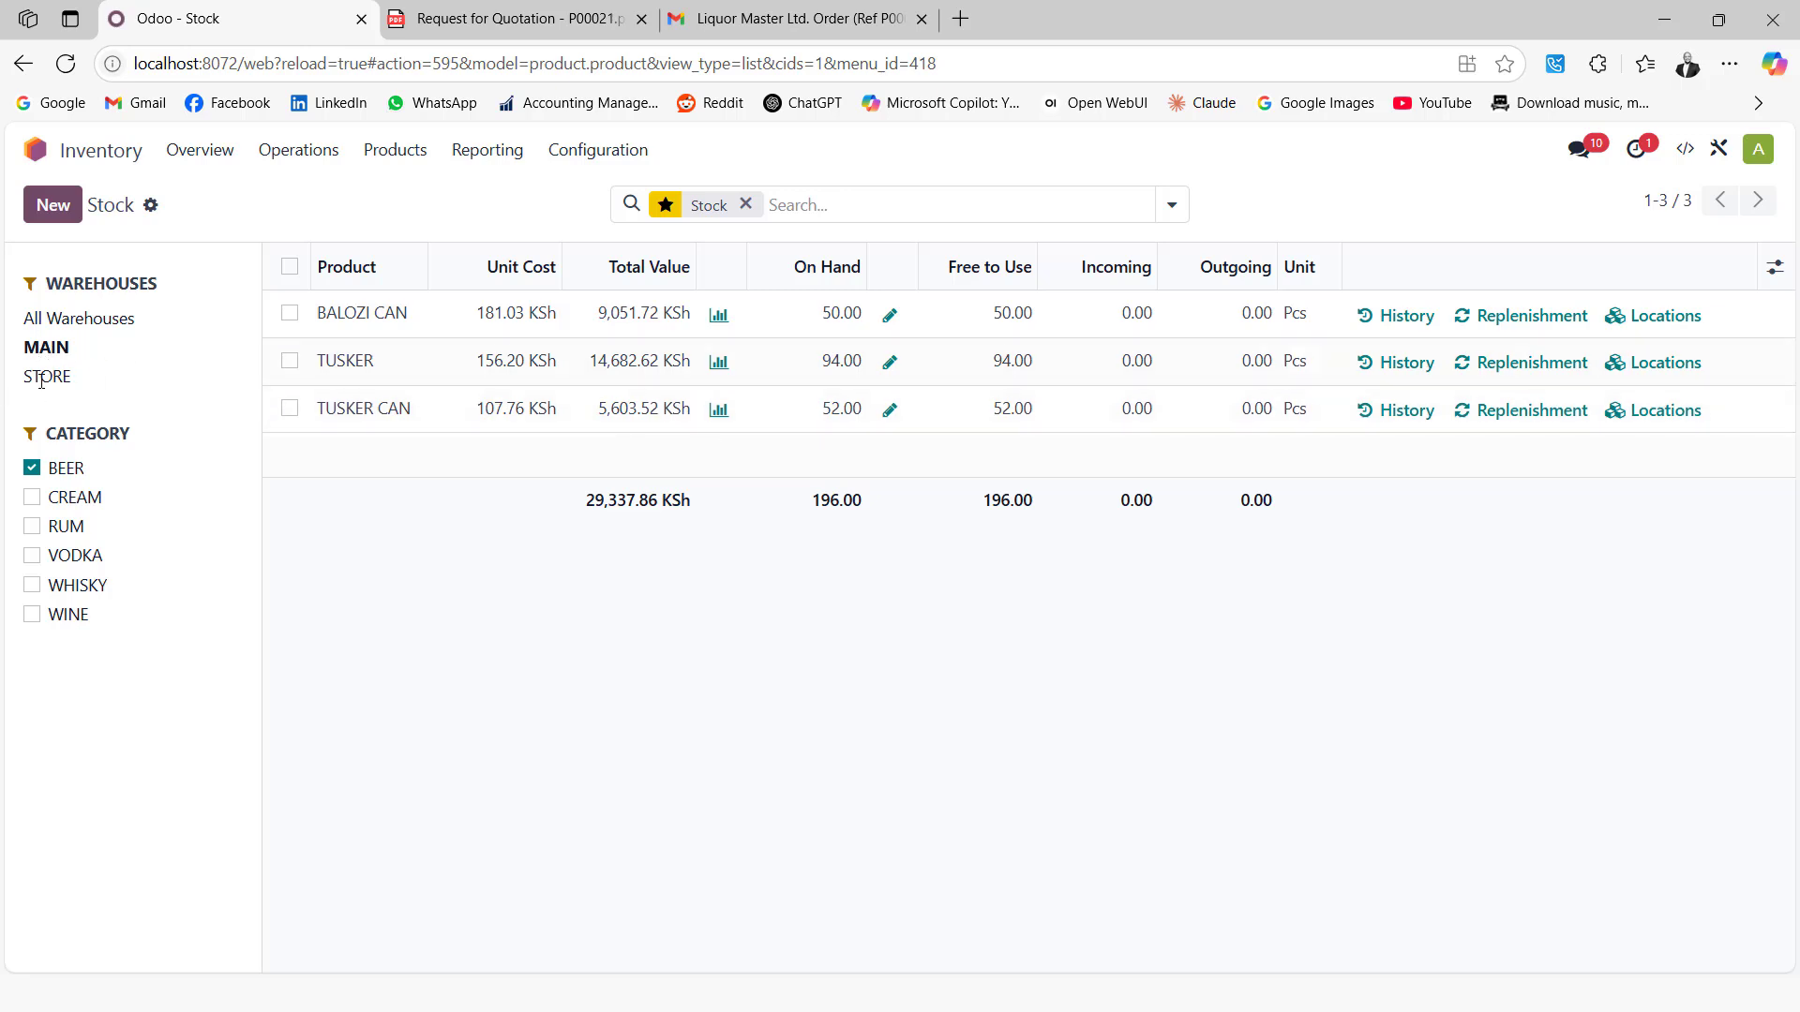
pyautogui.click(42, 379)
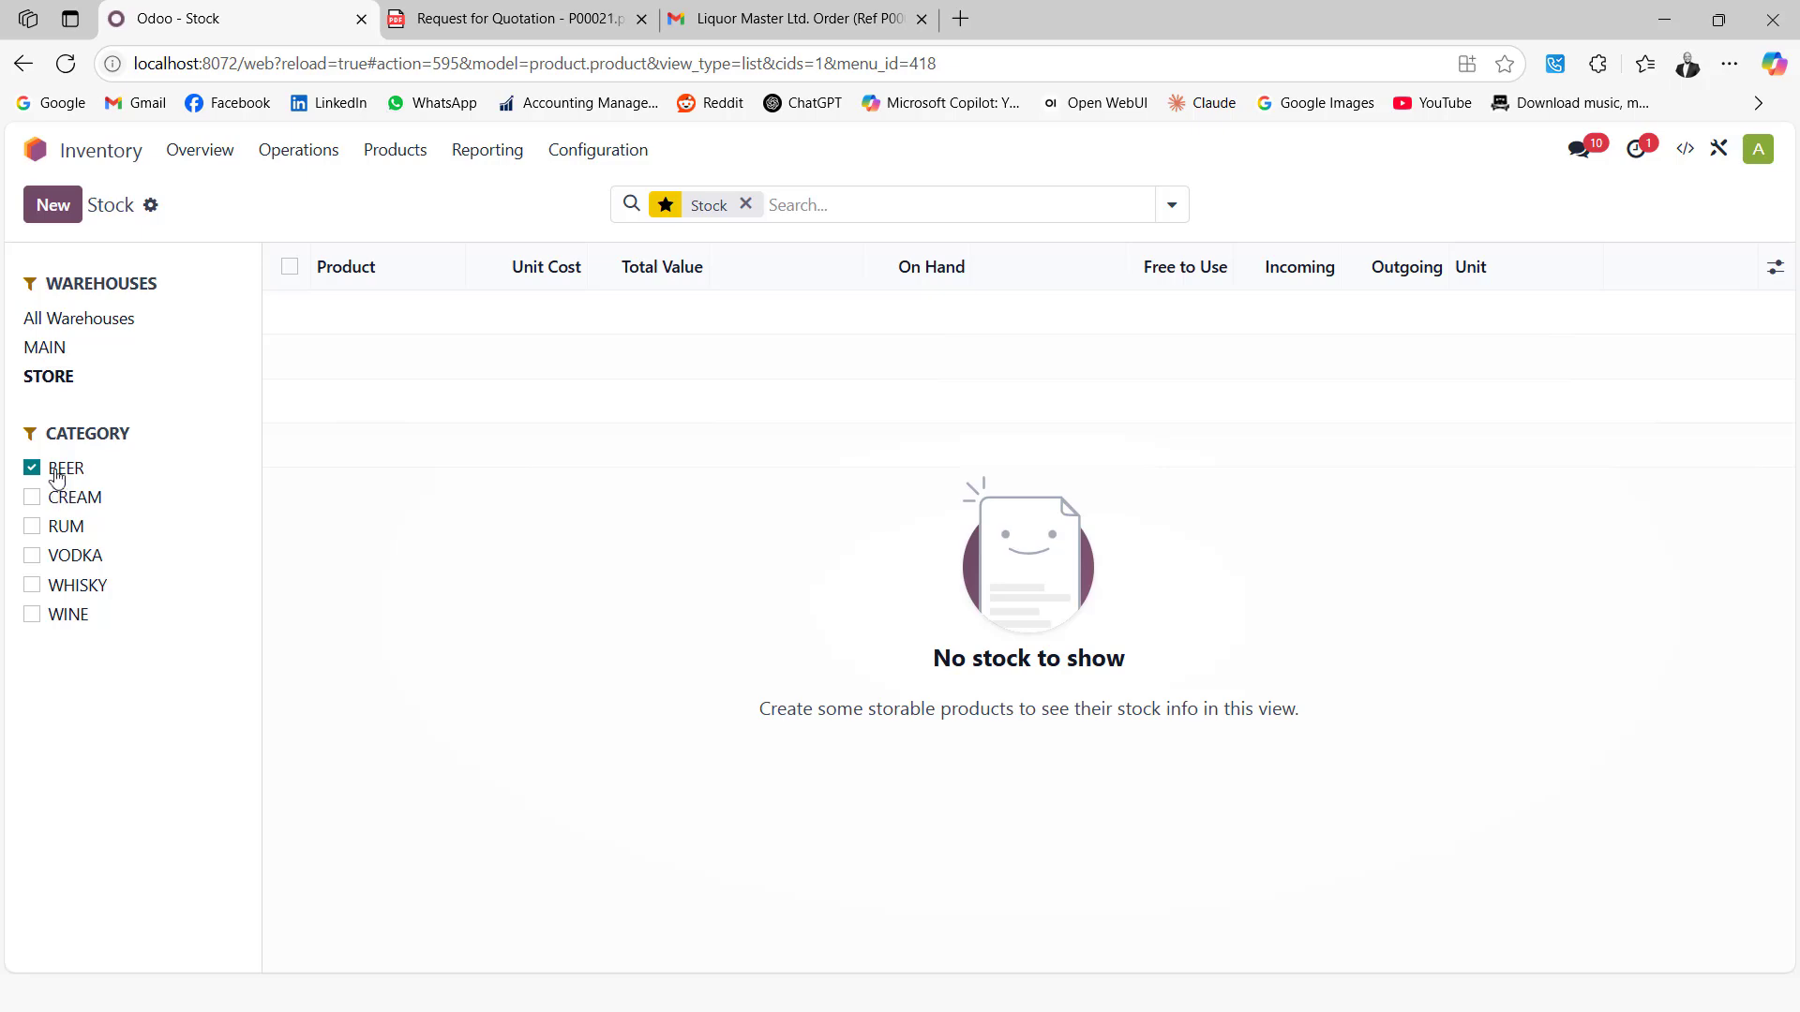
pyautogui.click(52, 348)
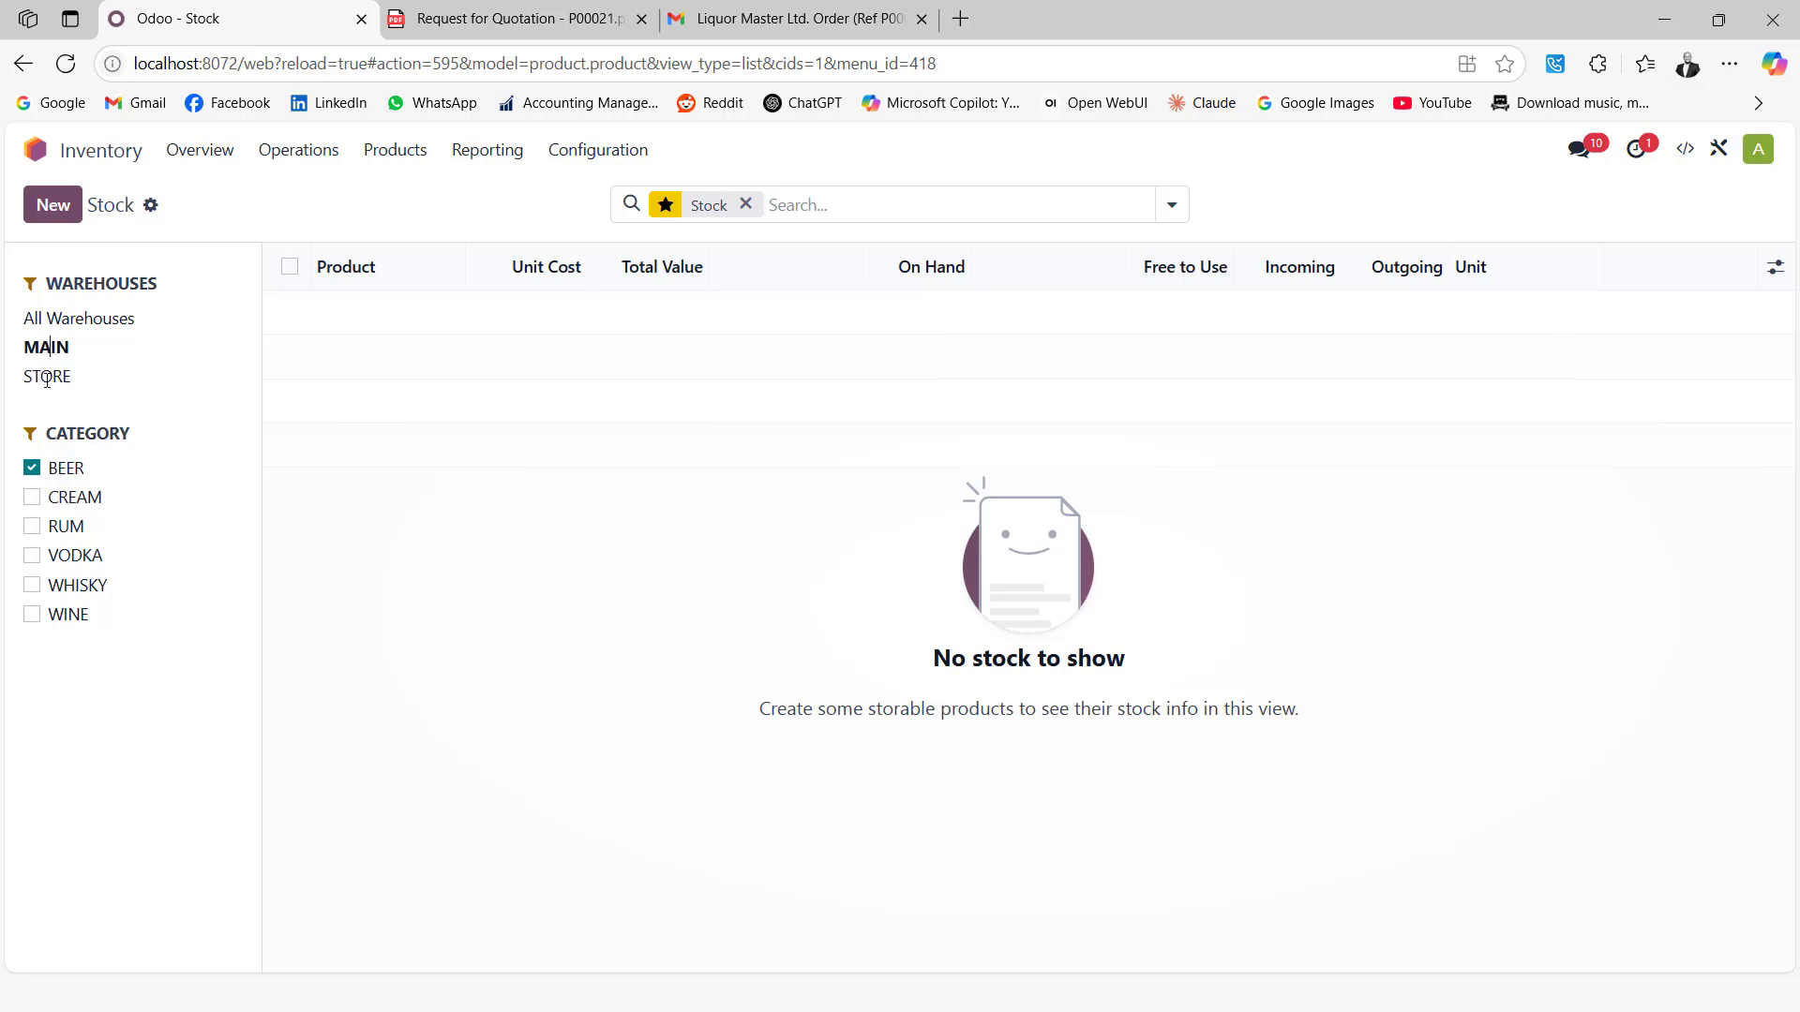
pyautogui.click(64, 471)
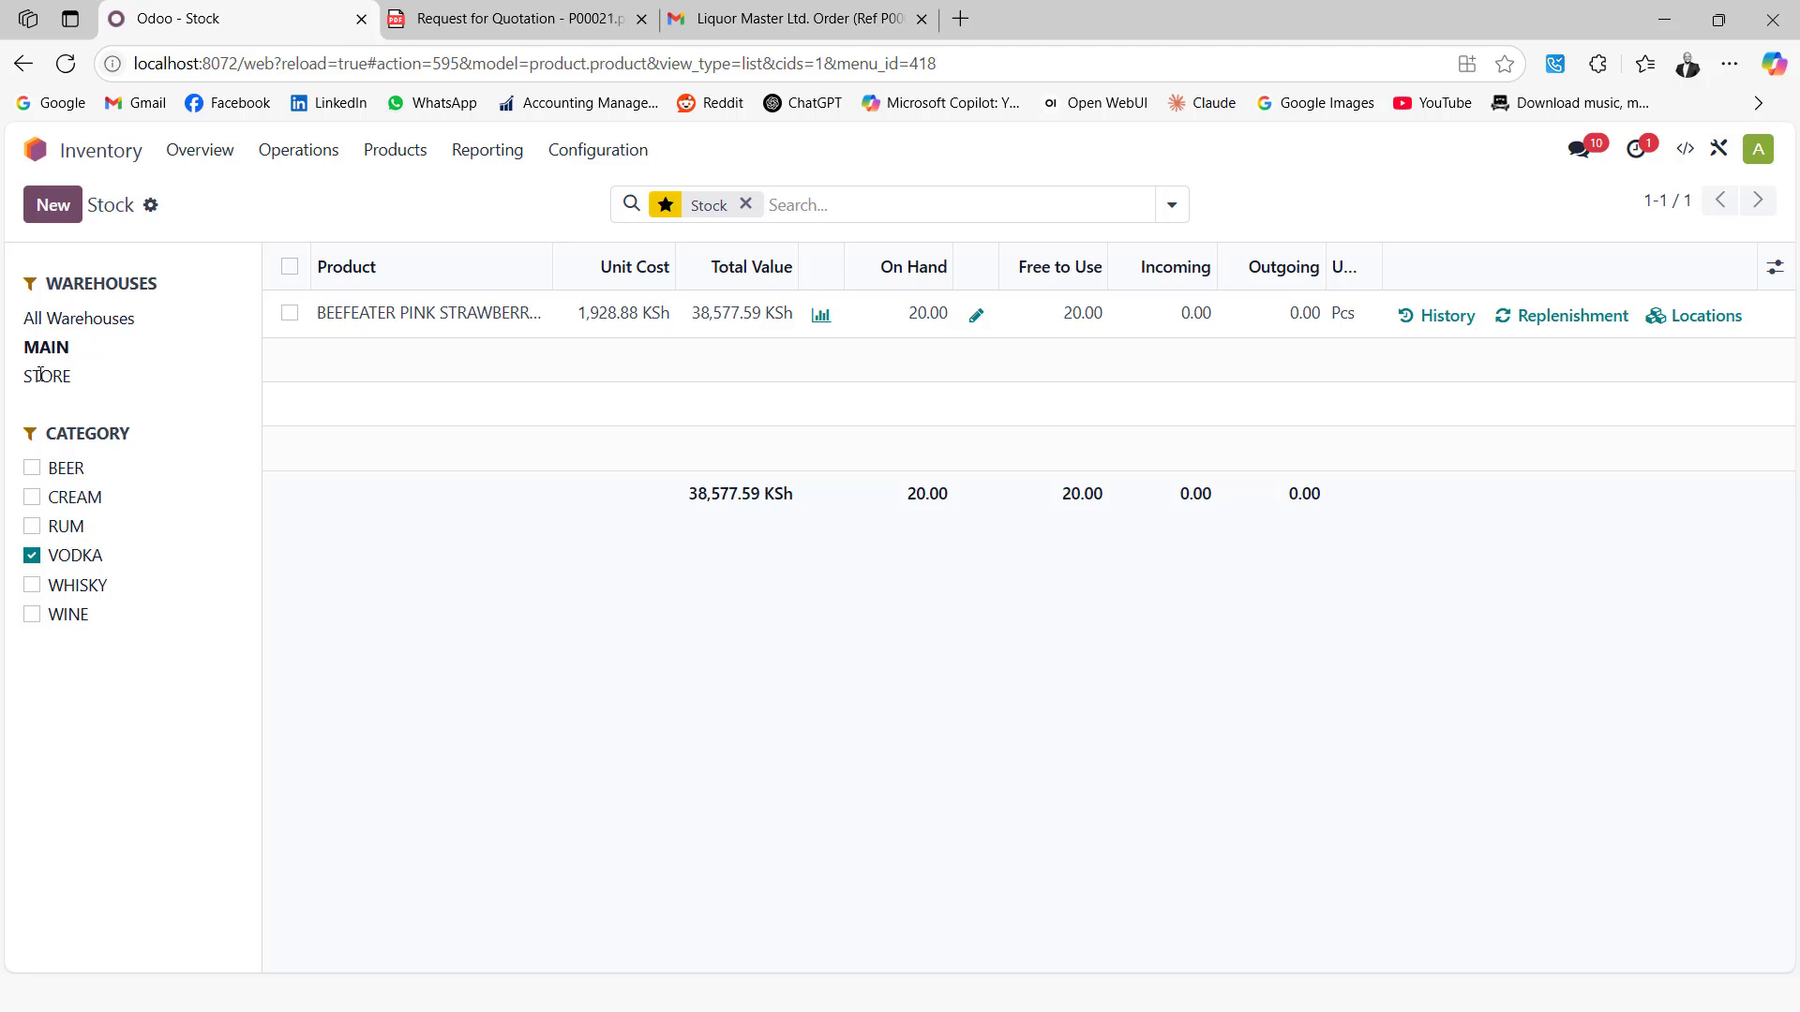
pyautogui.click(34, 149)
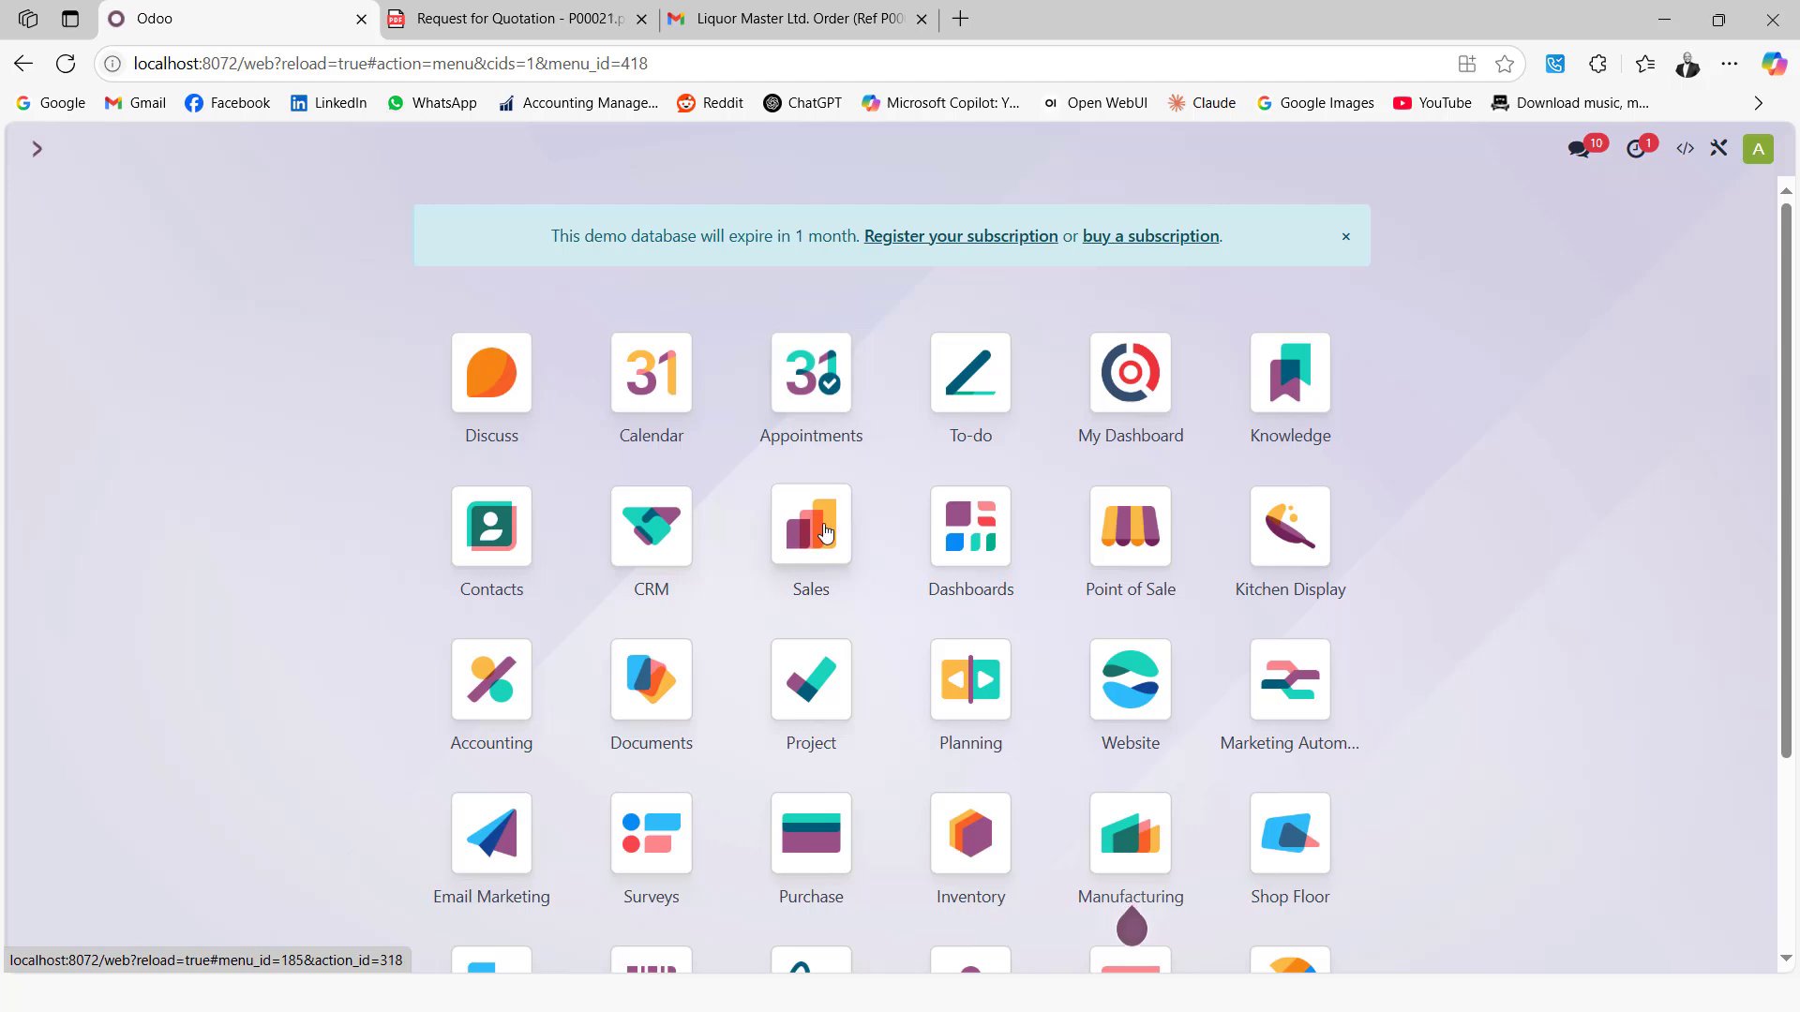
pyautogui.click(818, 545)
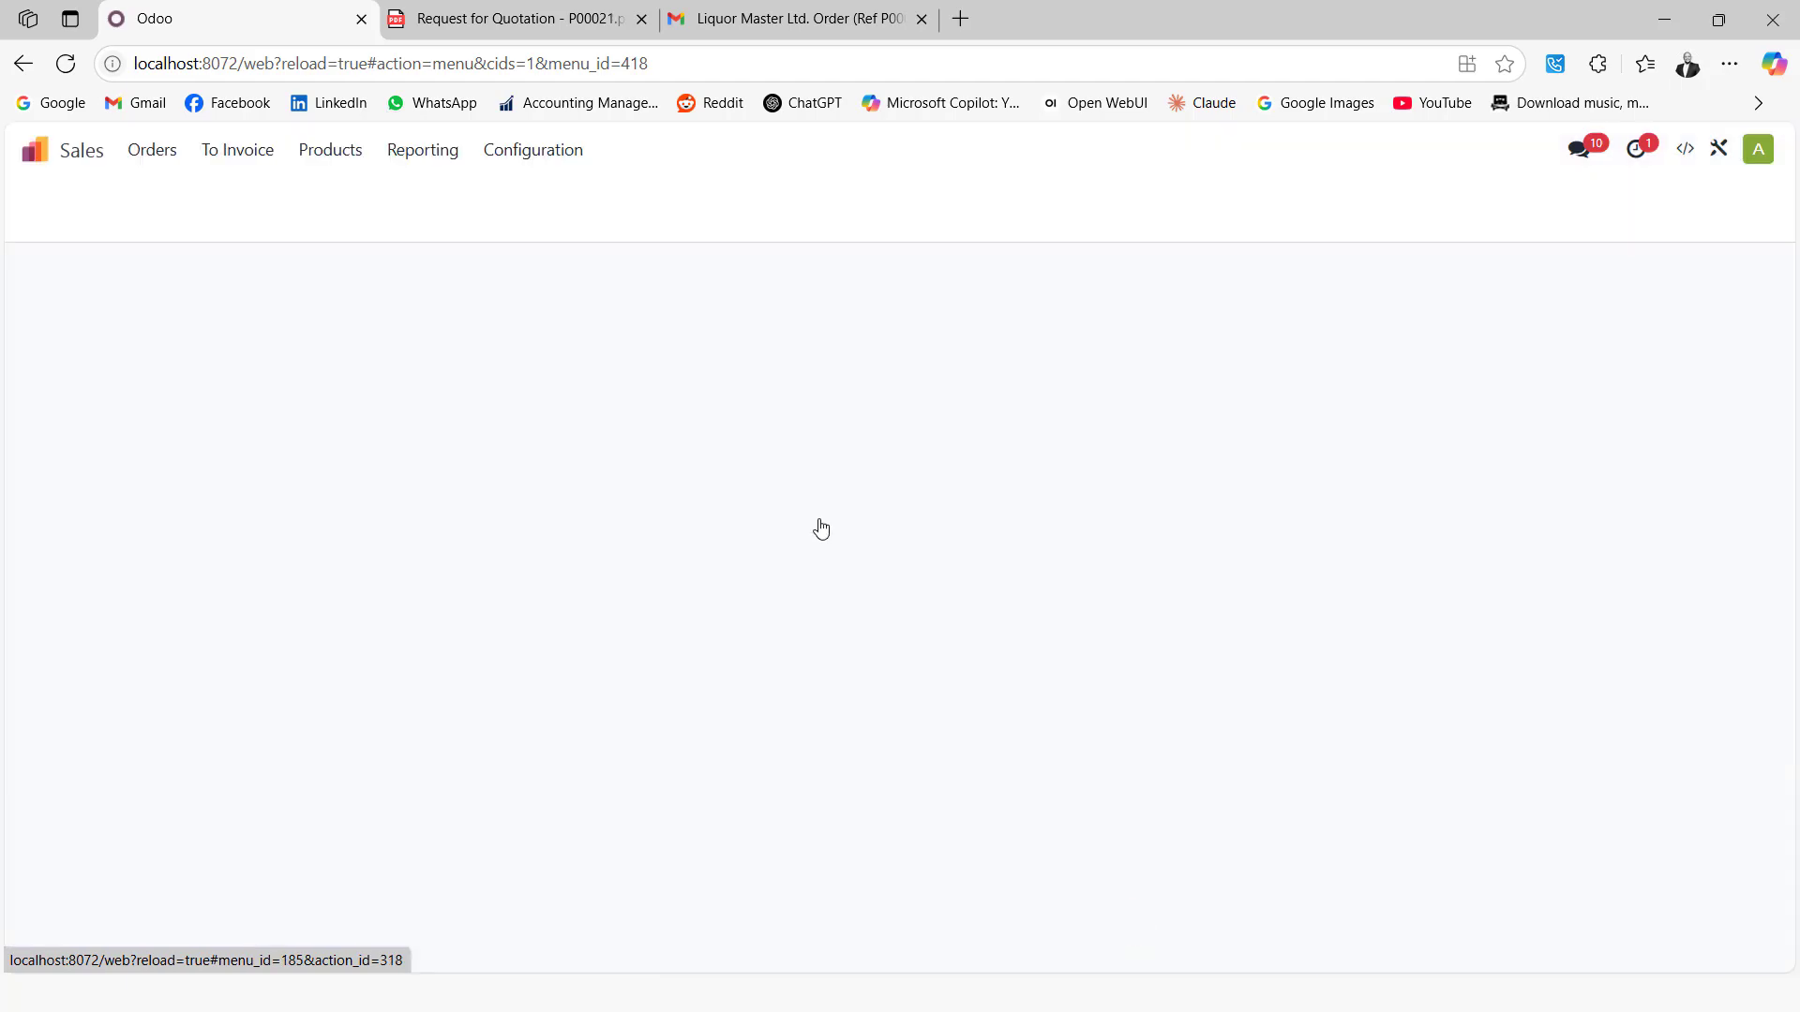
# Start a new quotation for the customer with 2 of 2 SHARE NATURAL SWEET RED
pyautogui.click(28, 208)
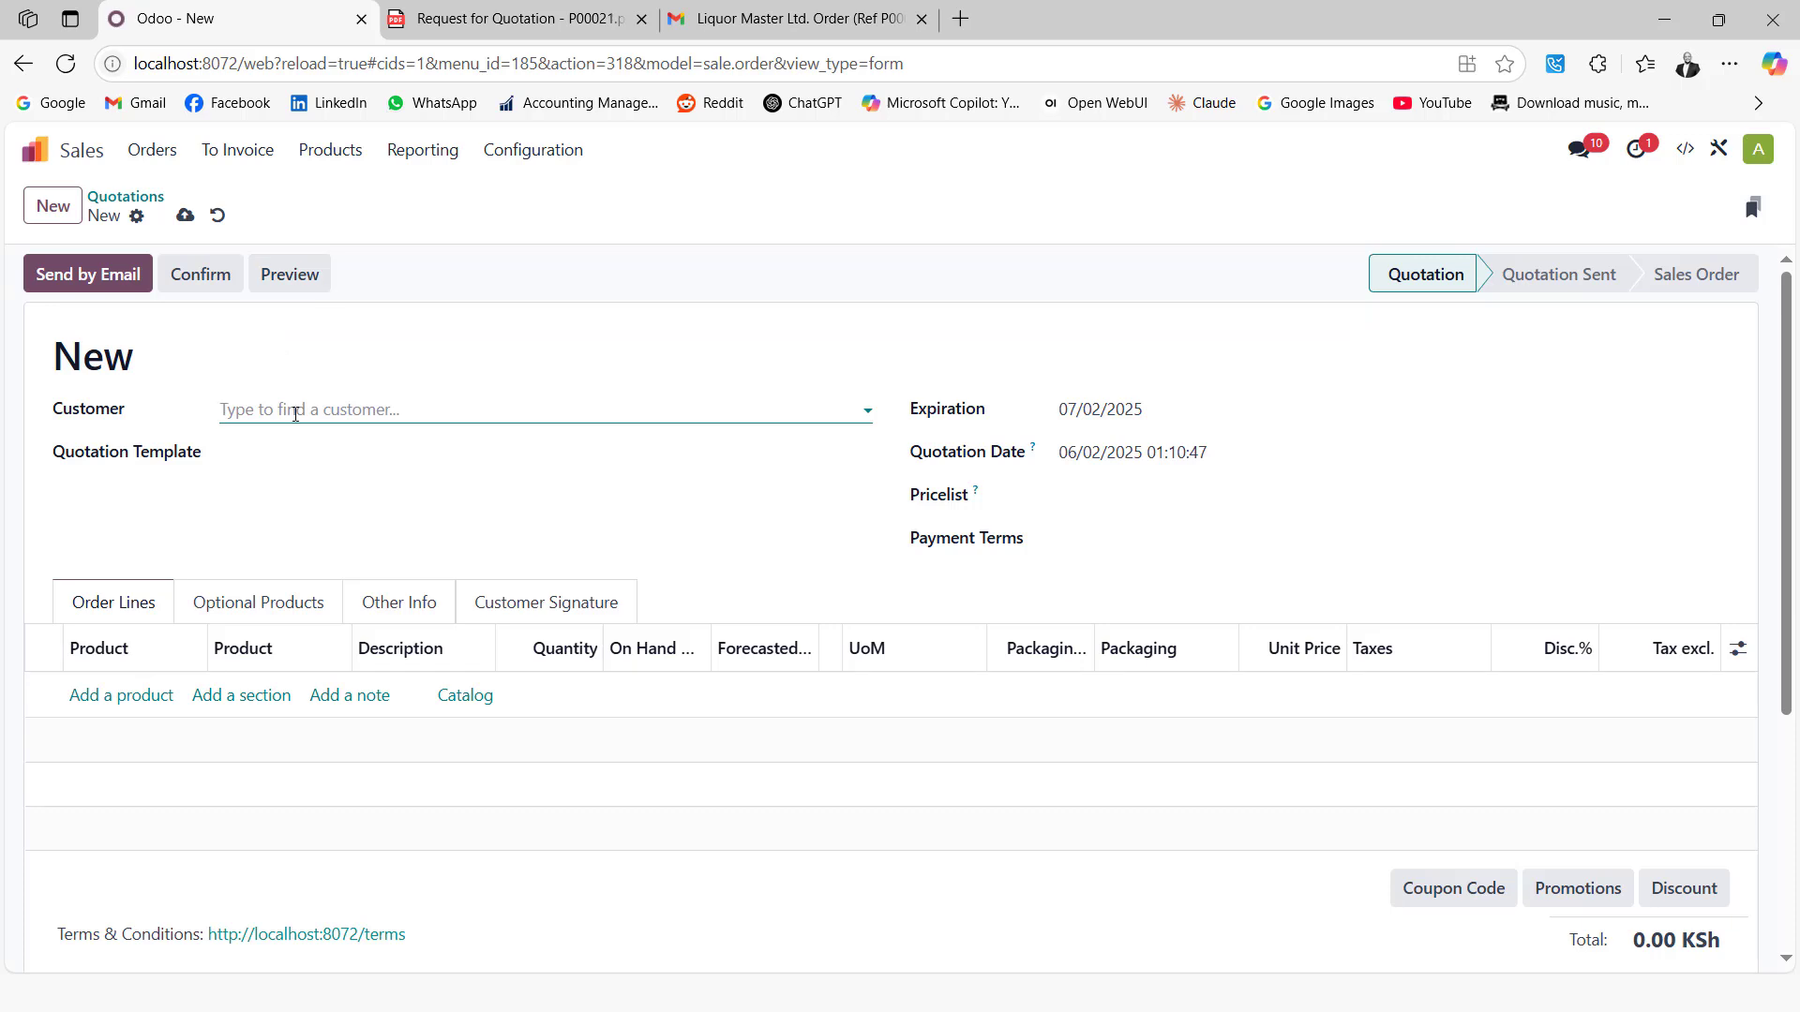
pyautogui.click(296, 412)
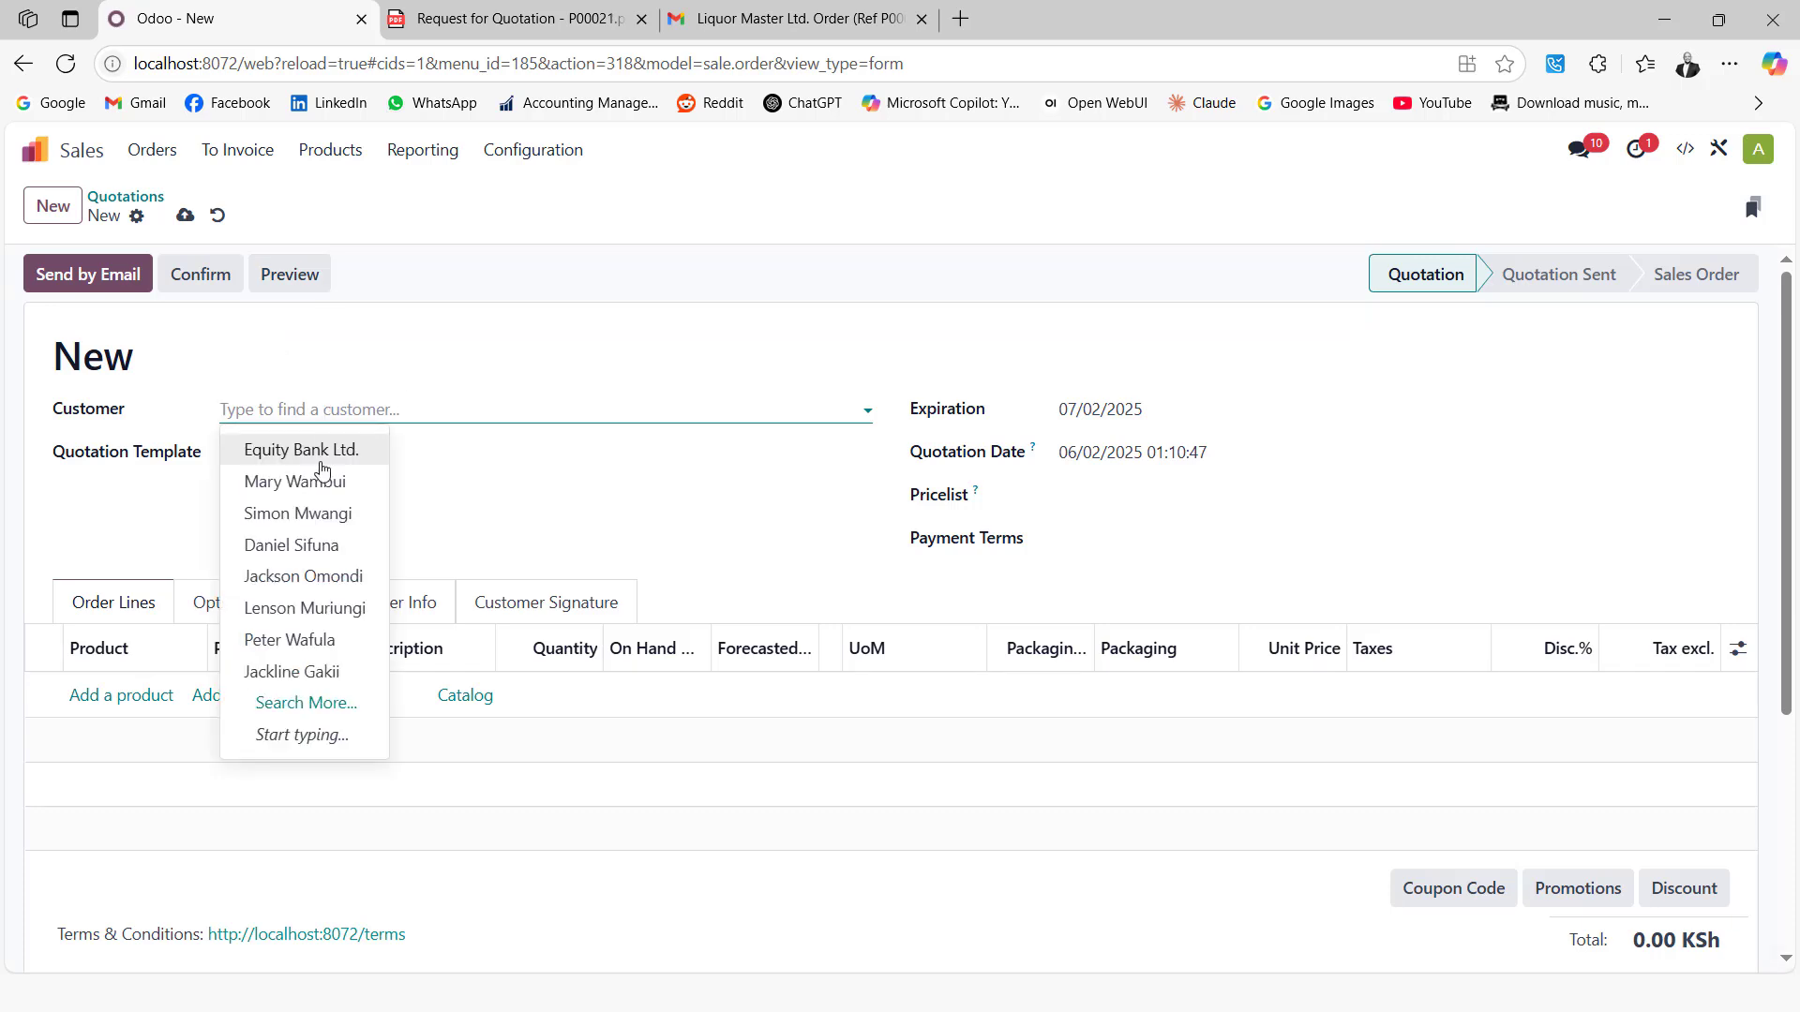
pyautogui.click(300, 515)
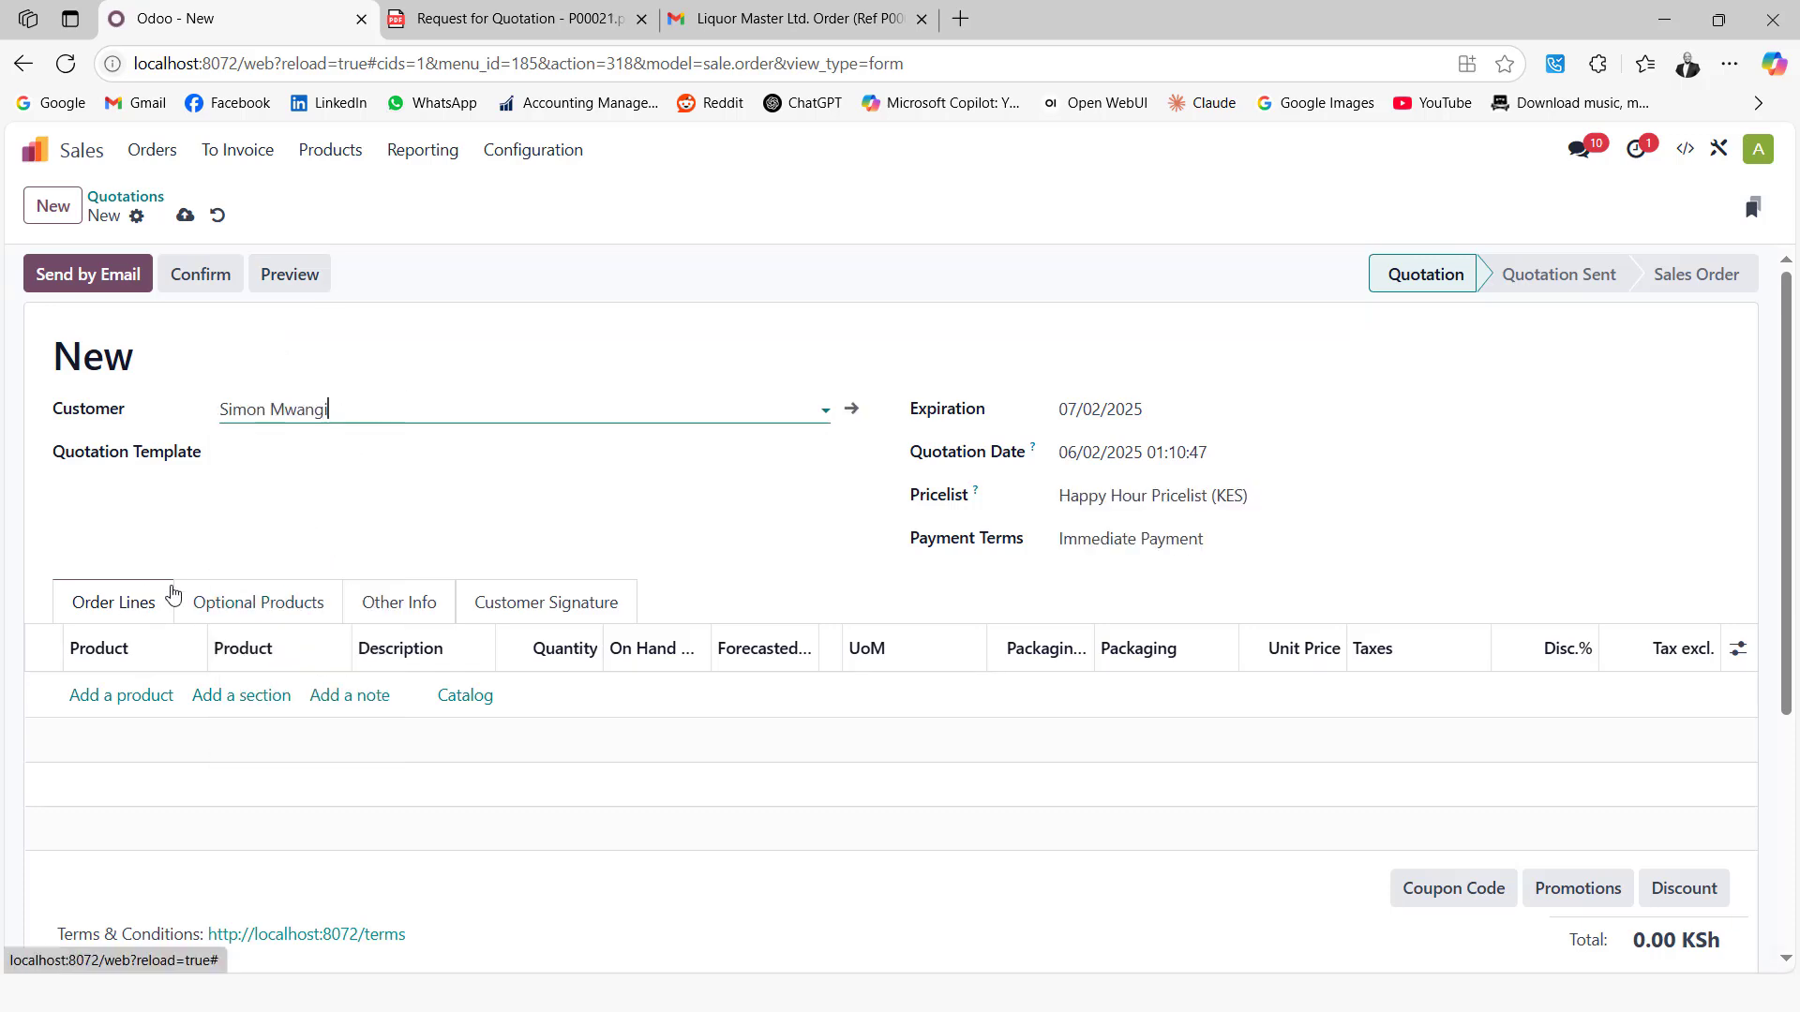
pyautogui.click(116, 697)
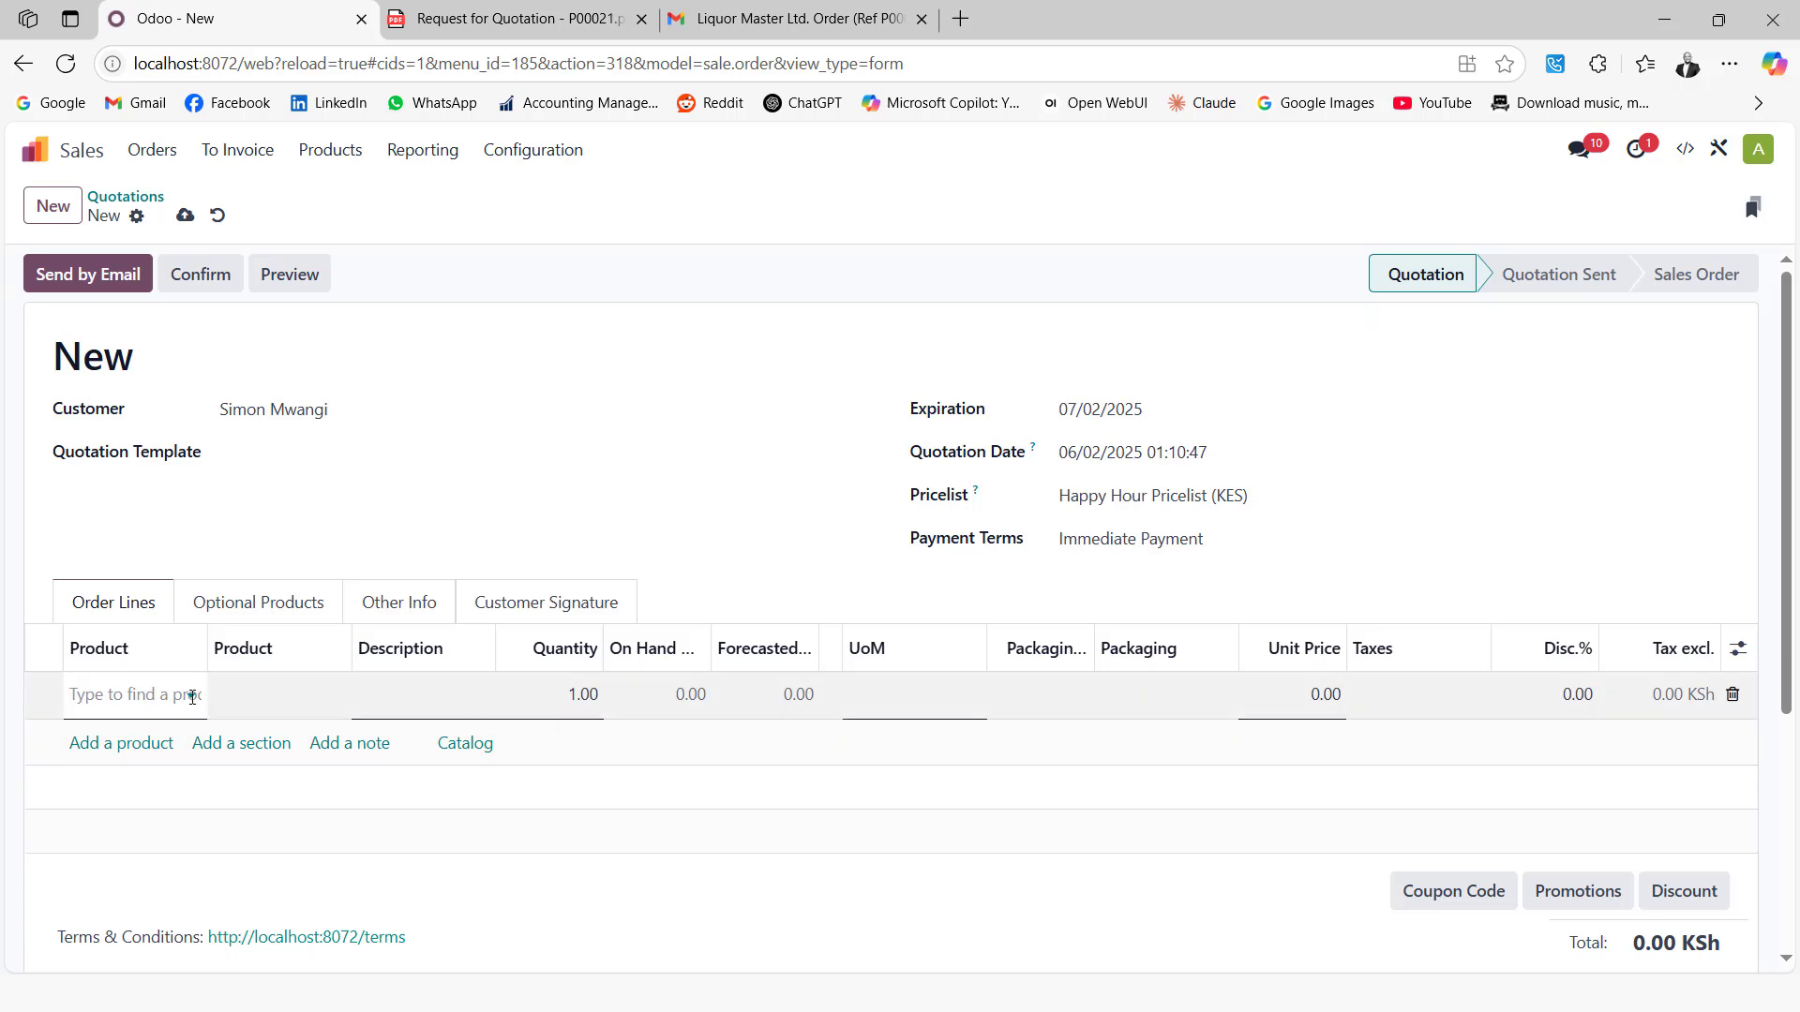
pyautogui.click(191, 695)
pyautogui.click(230, 372)
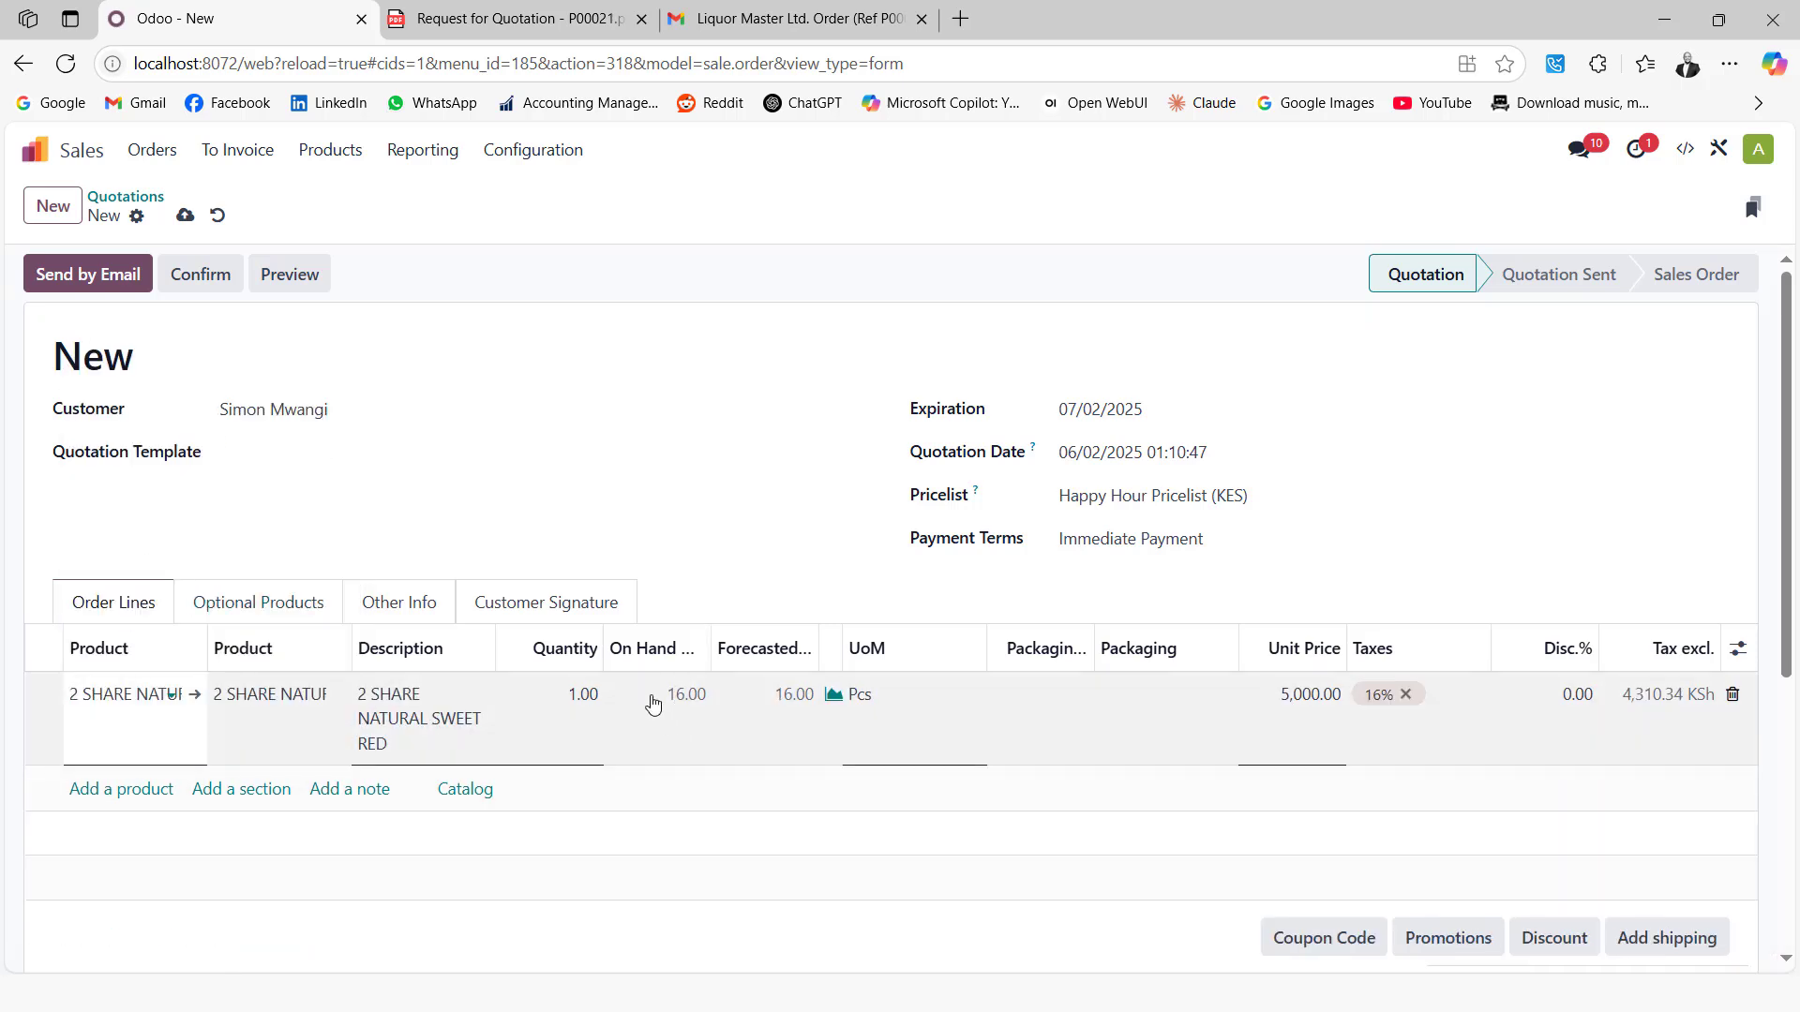
pyautogui.click(563, 691)
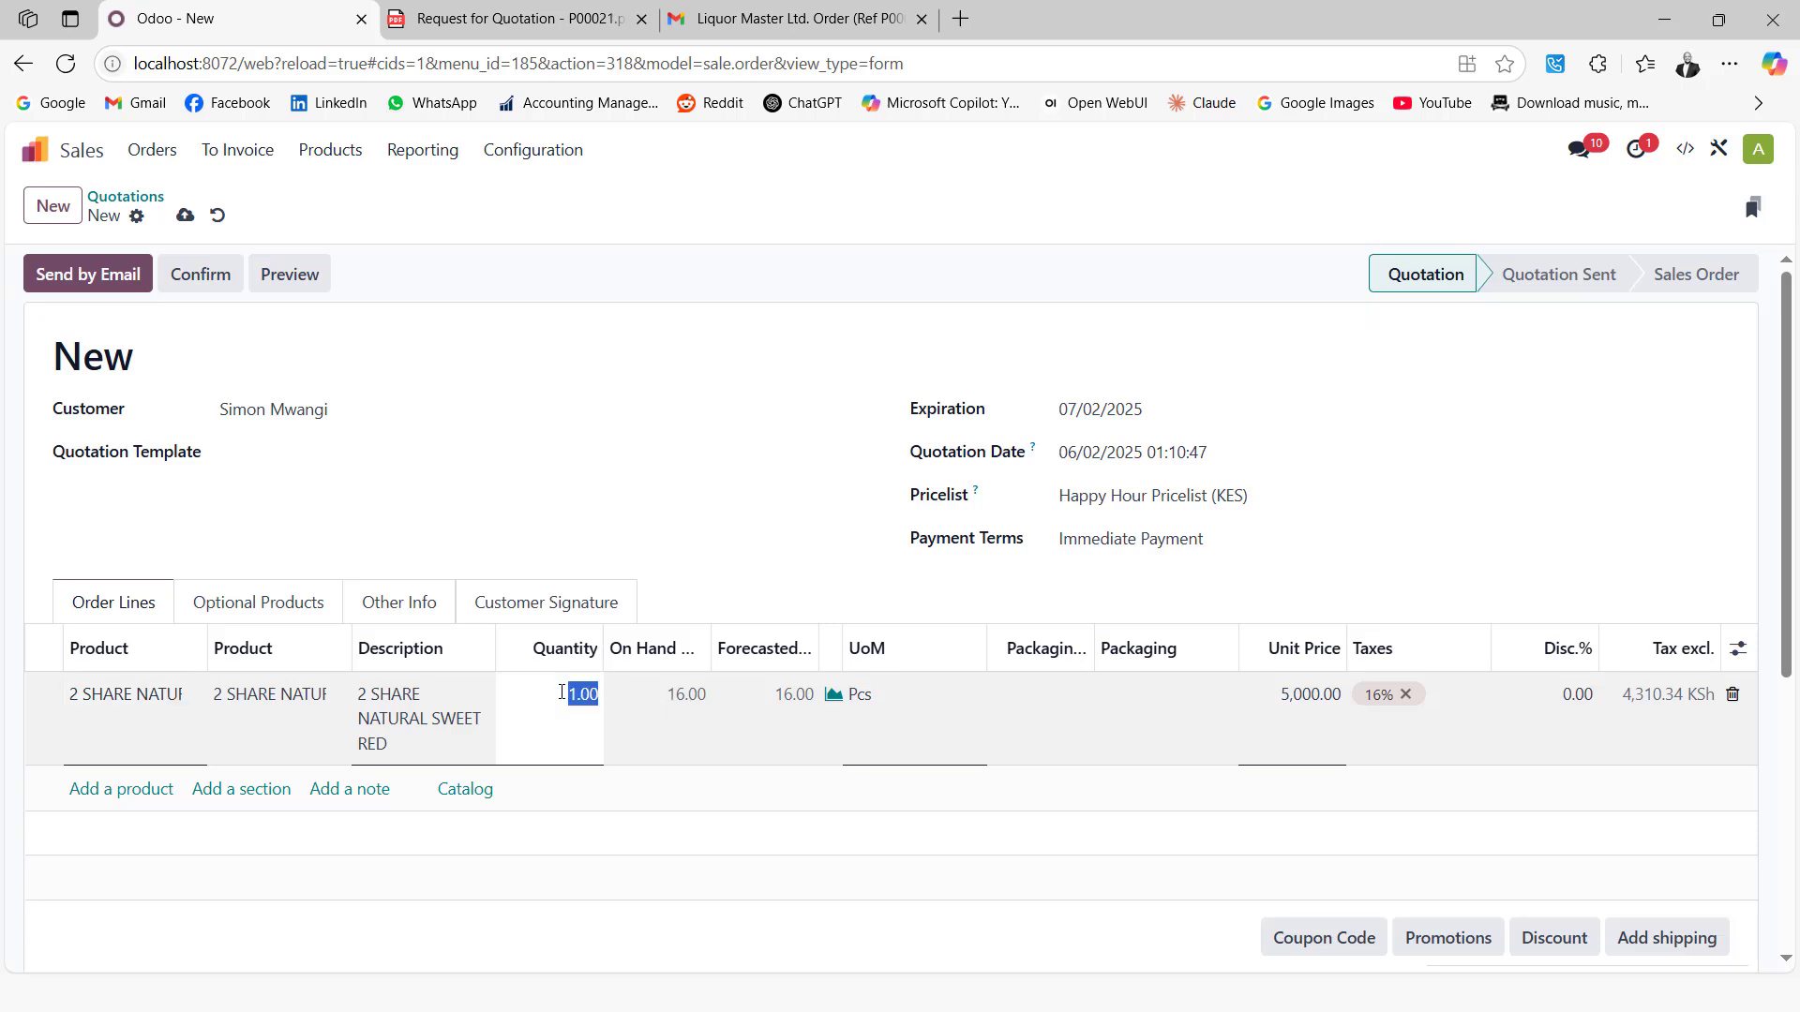
pyautogui.write('2')
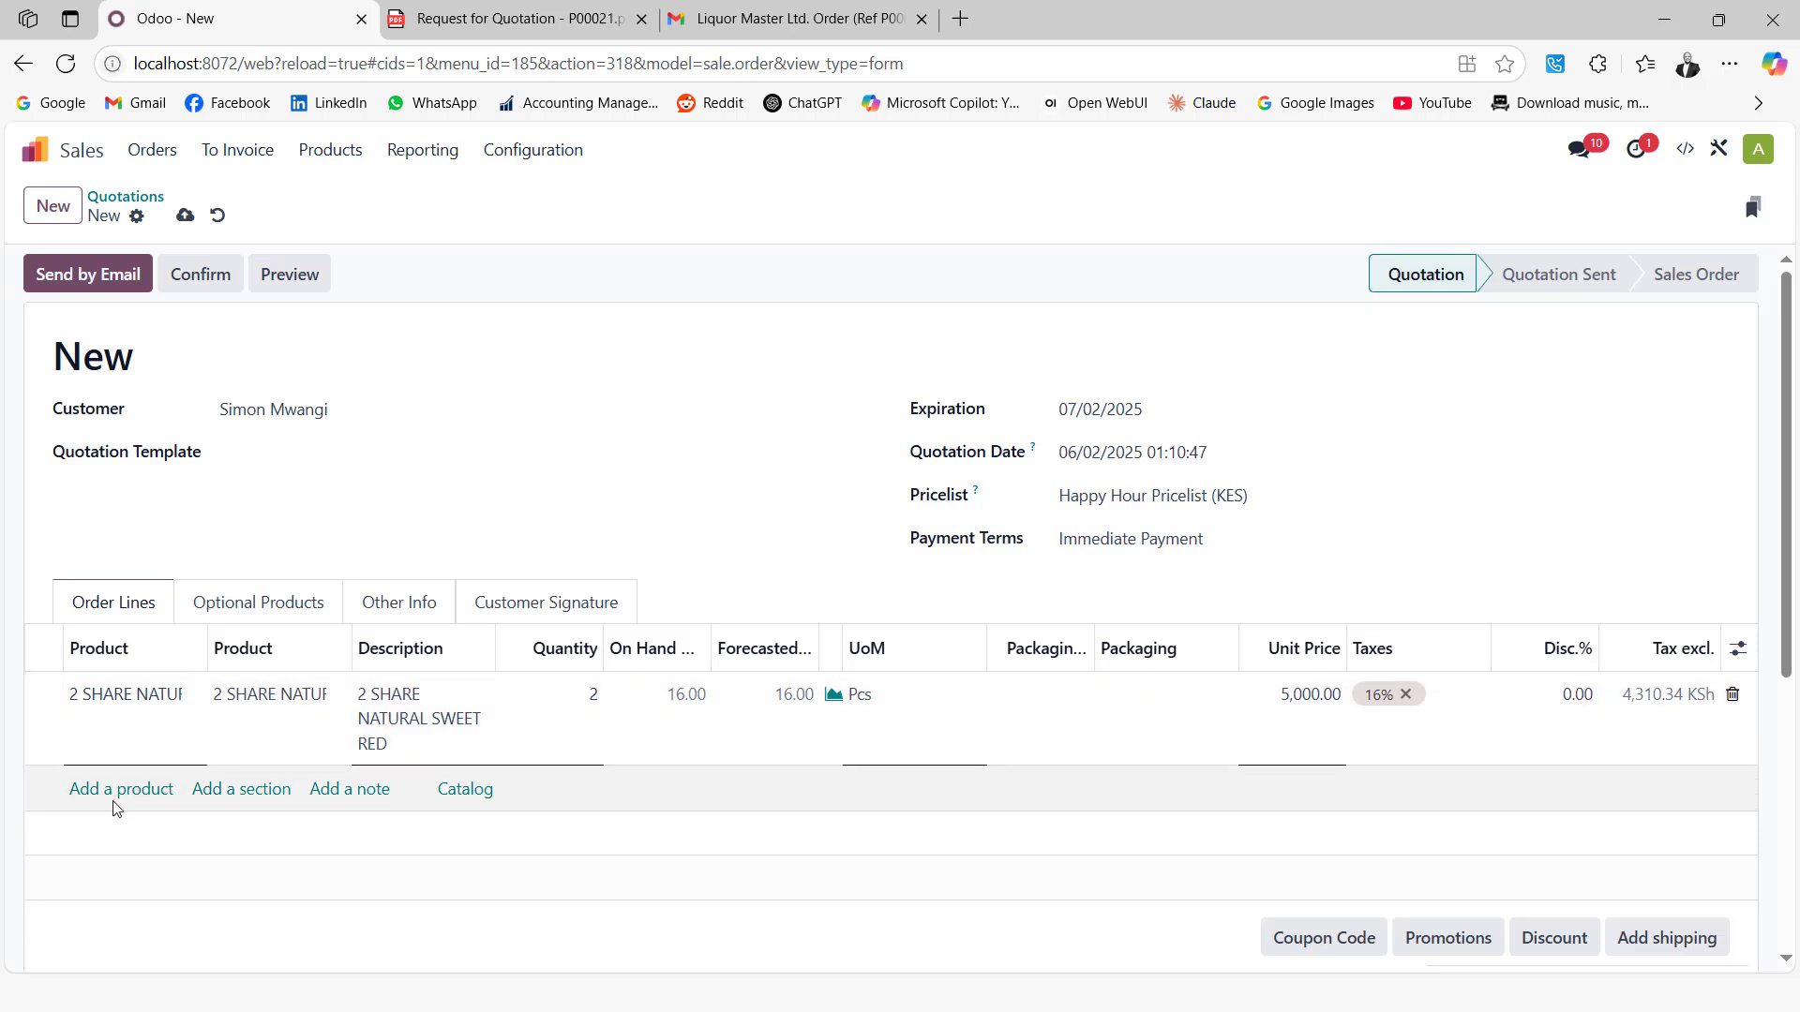
# Add a second line of ALL SEASONS 750ML with quantity 2
pyautogui.click(116, 788)
pyautogui.click(116, 788)
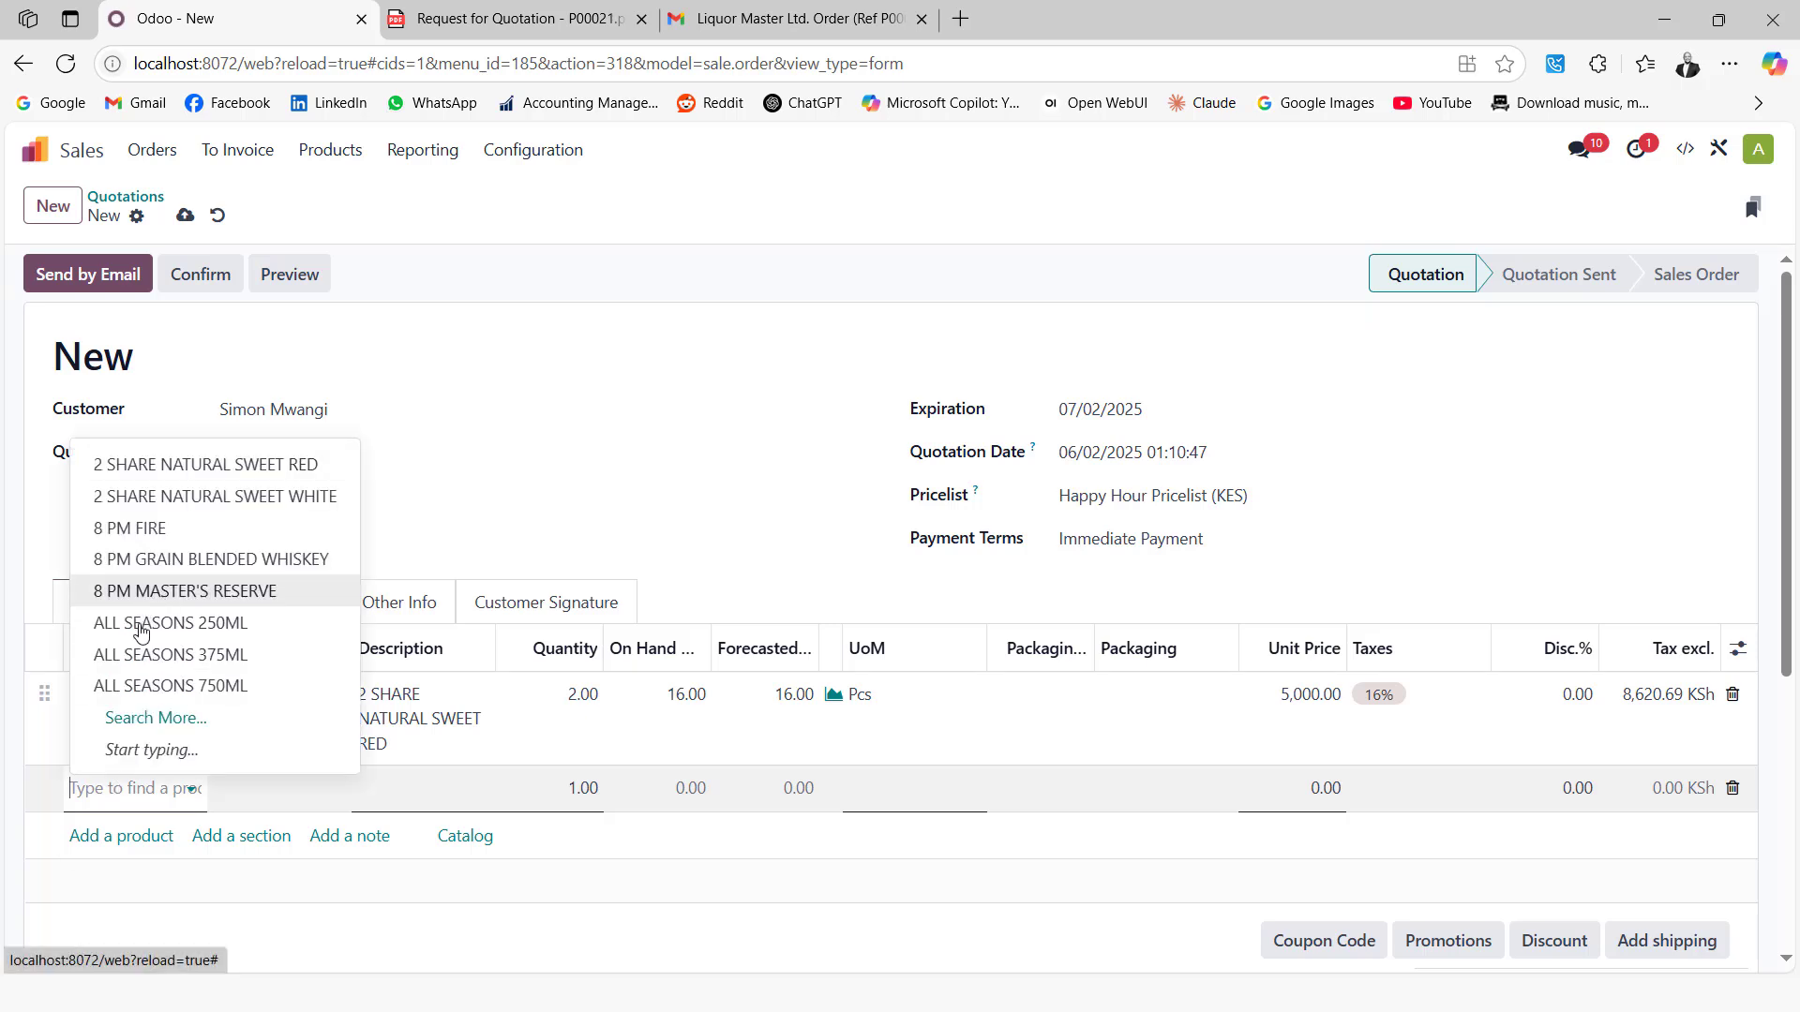
pyautogui.click(148, 688)
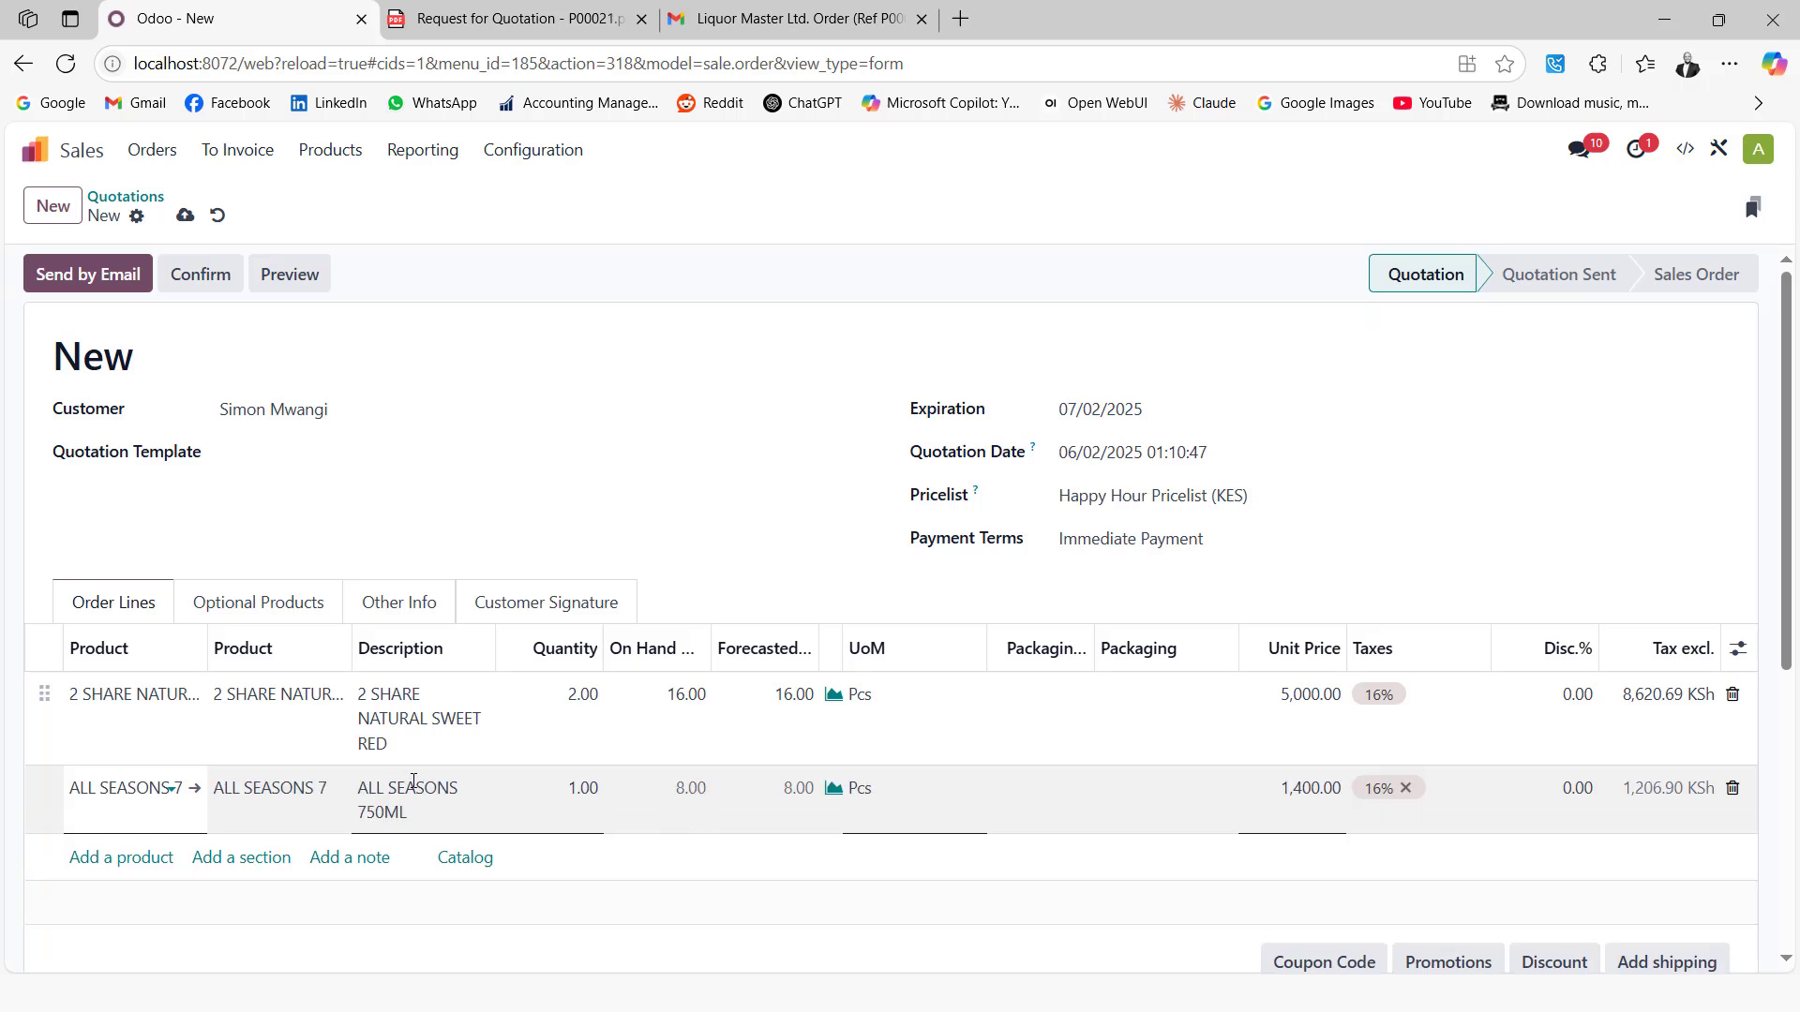
pyautogui.click(582, 790)
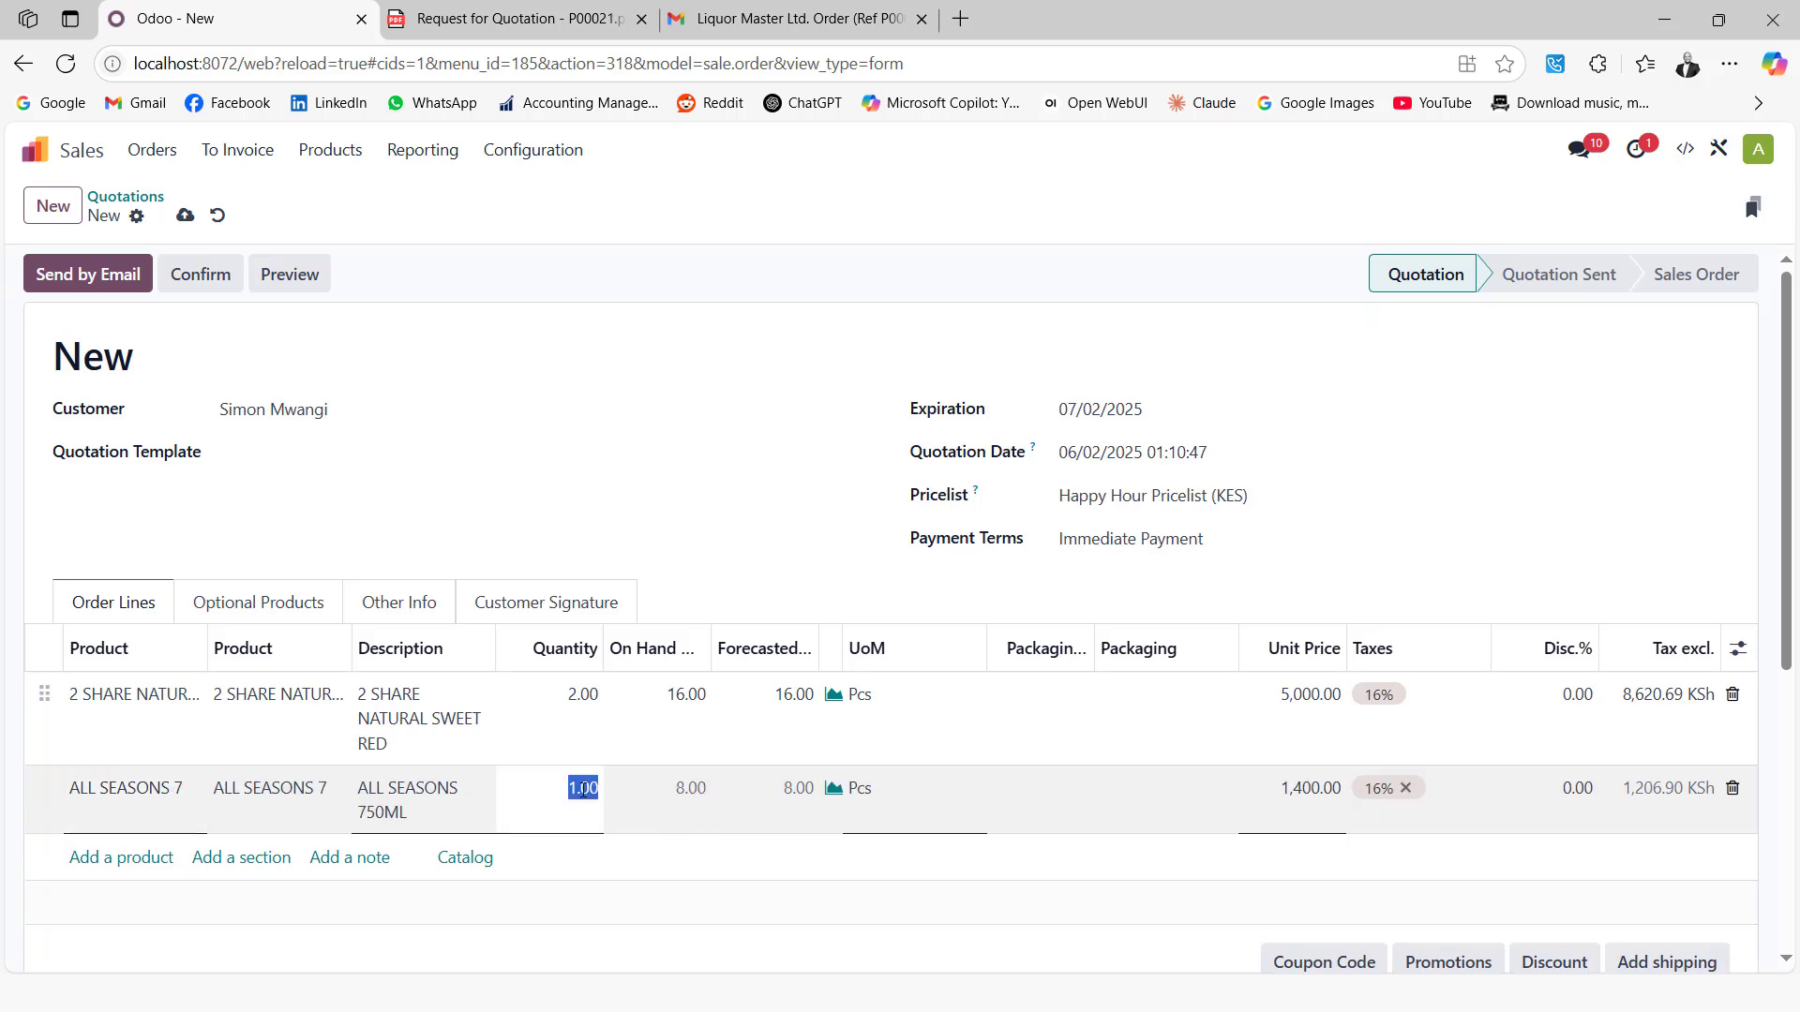
pyautogui.write('2')
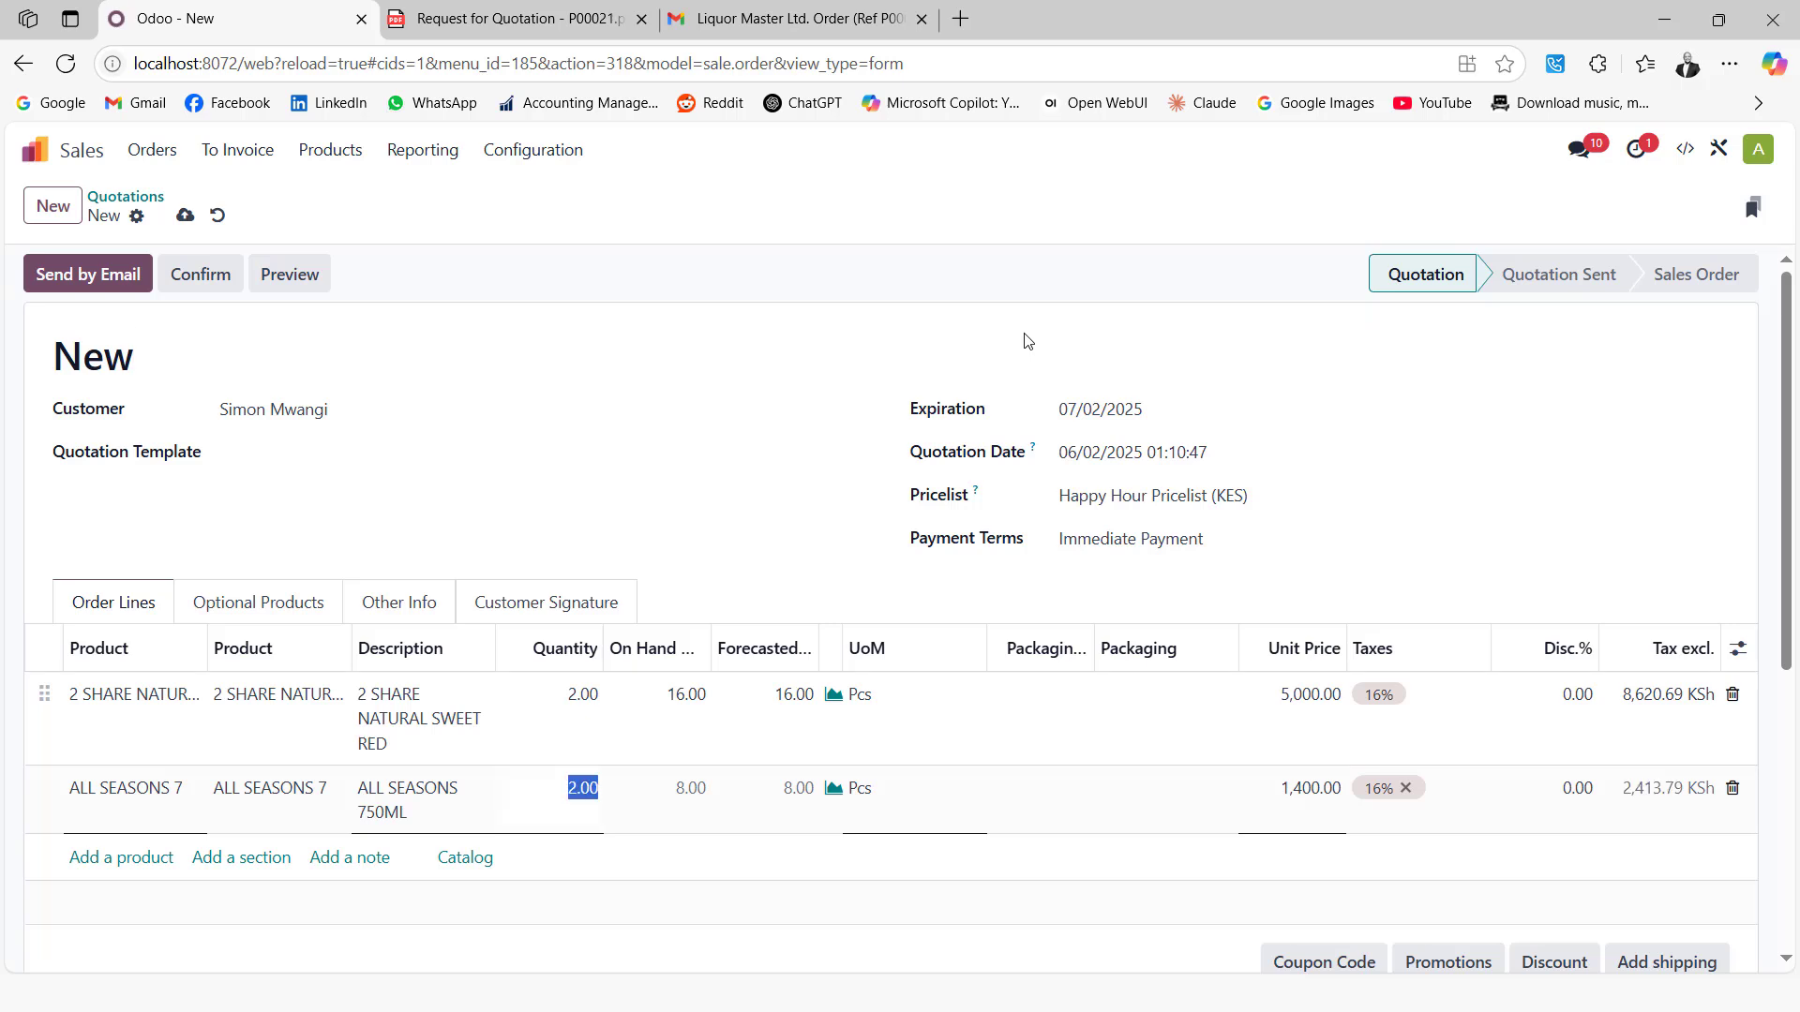
pyautogui.click(855, 321)
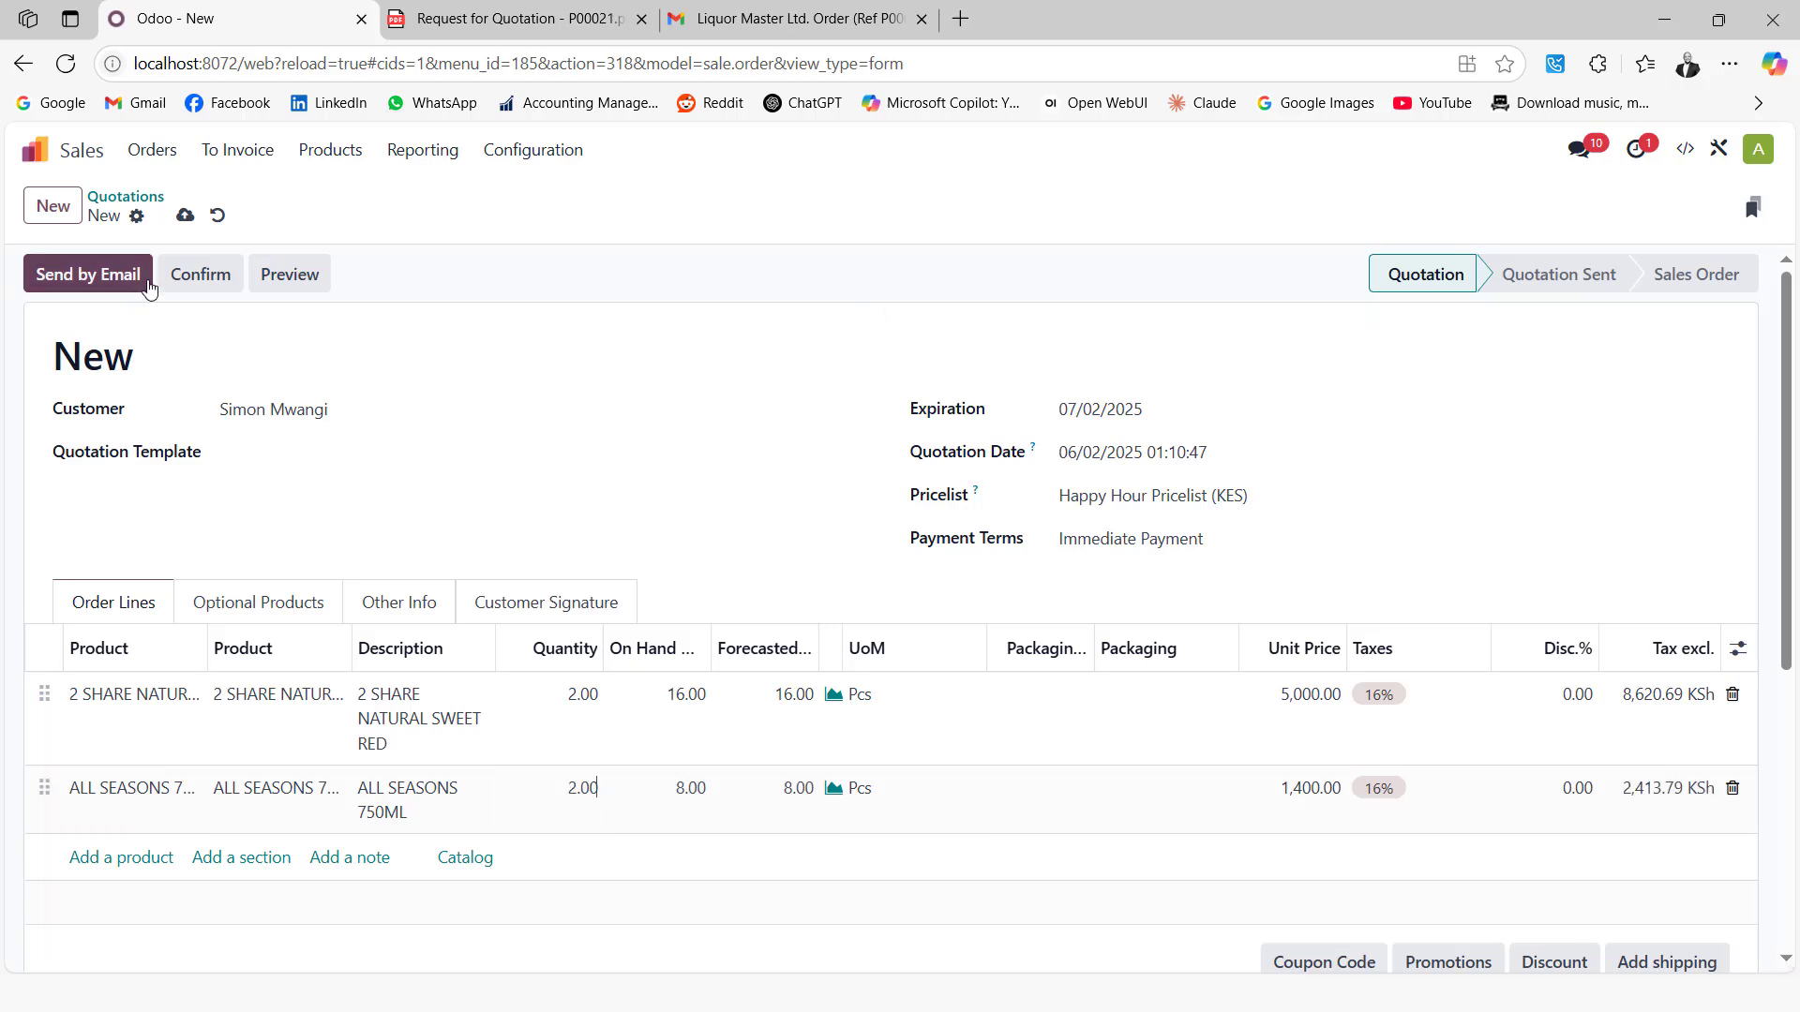
# Save the quotation as S00021, dismiss the email dialogs unsent, and show print options
pyautogui.click(184, 215)
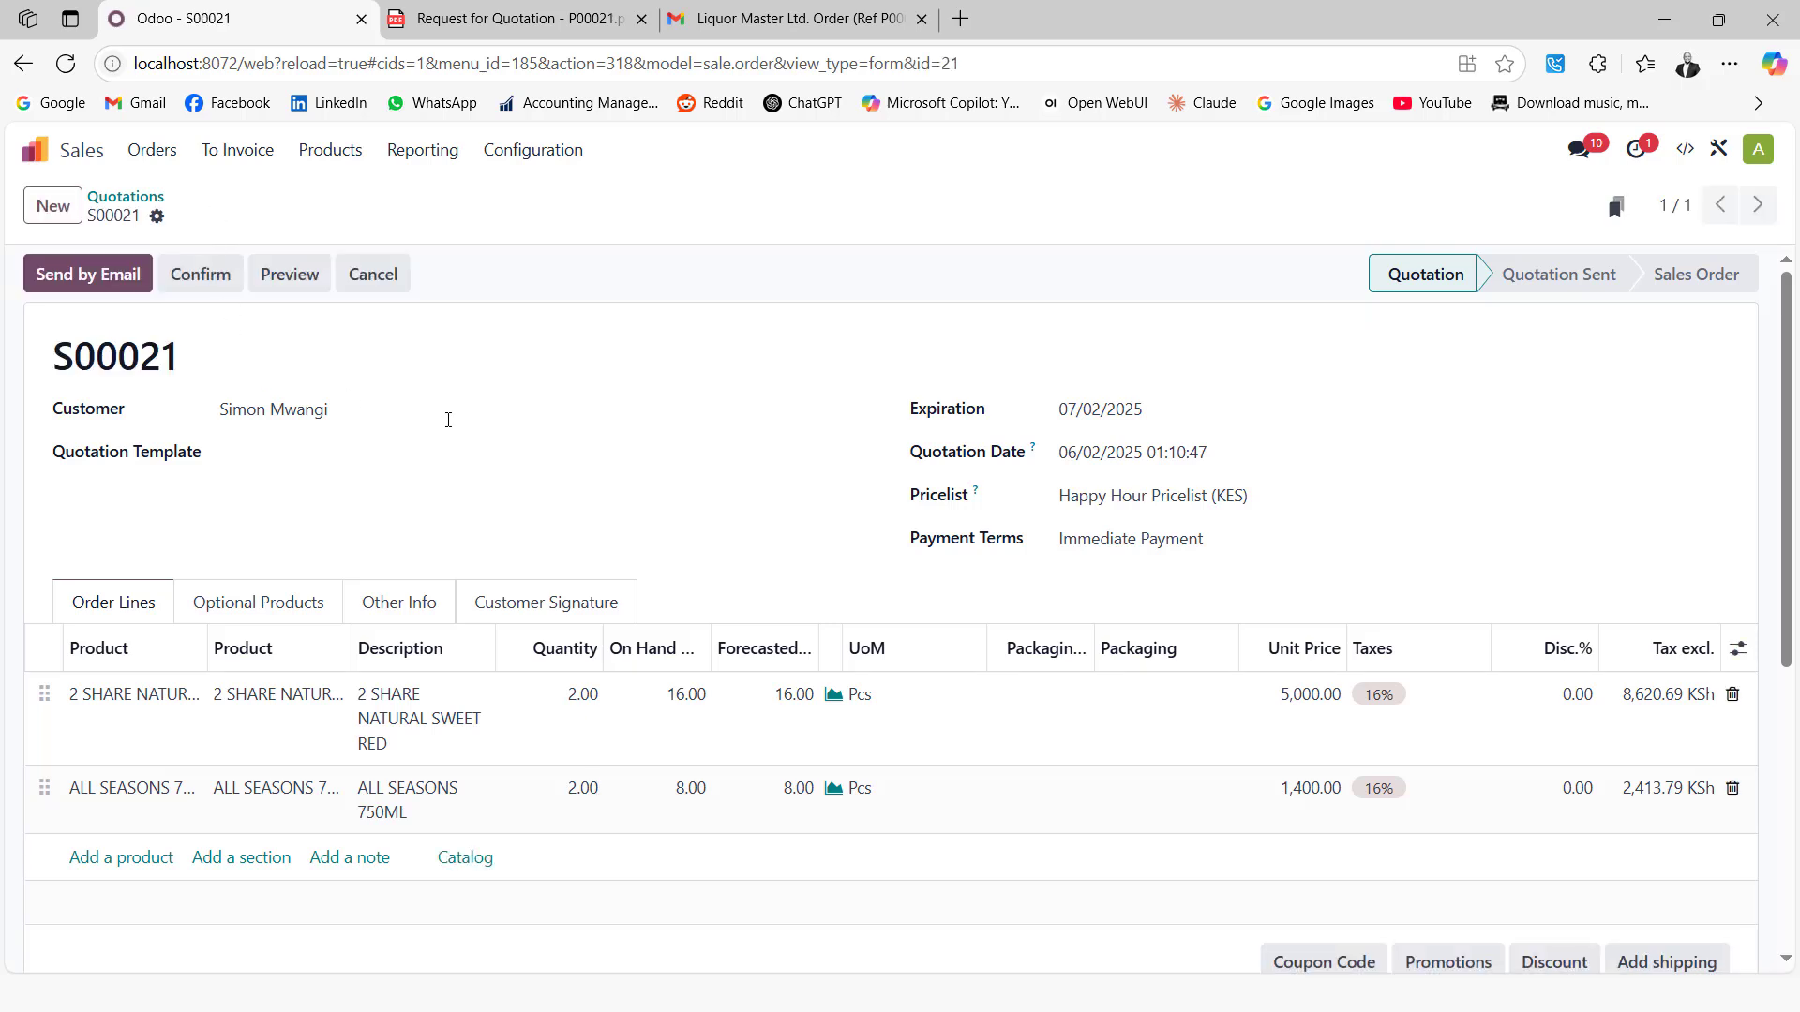
pyautogui.click(89, 279)
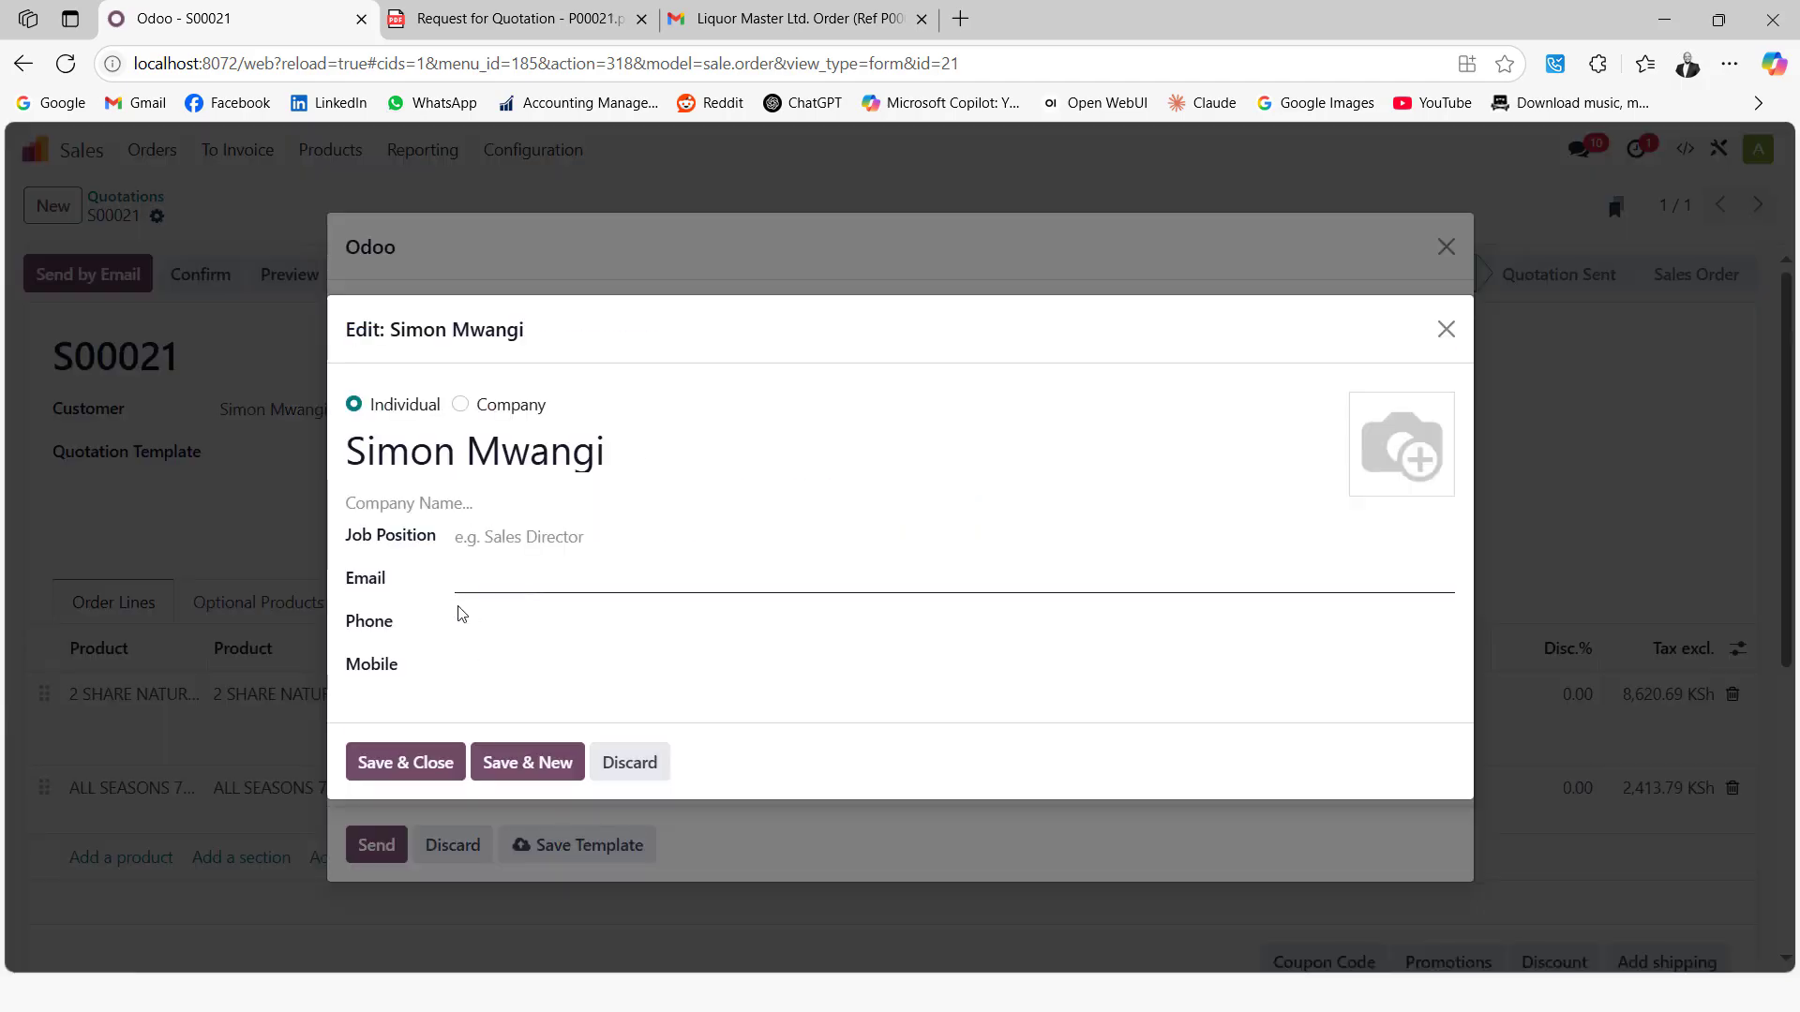
pyautogui.click(1446, 329)
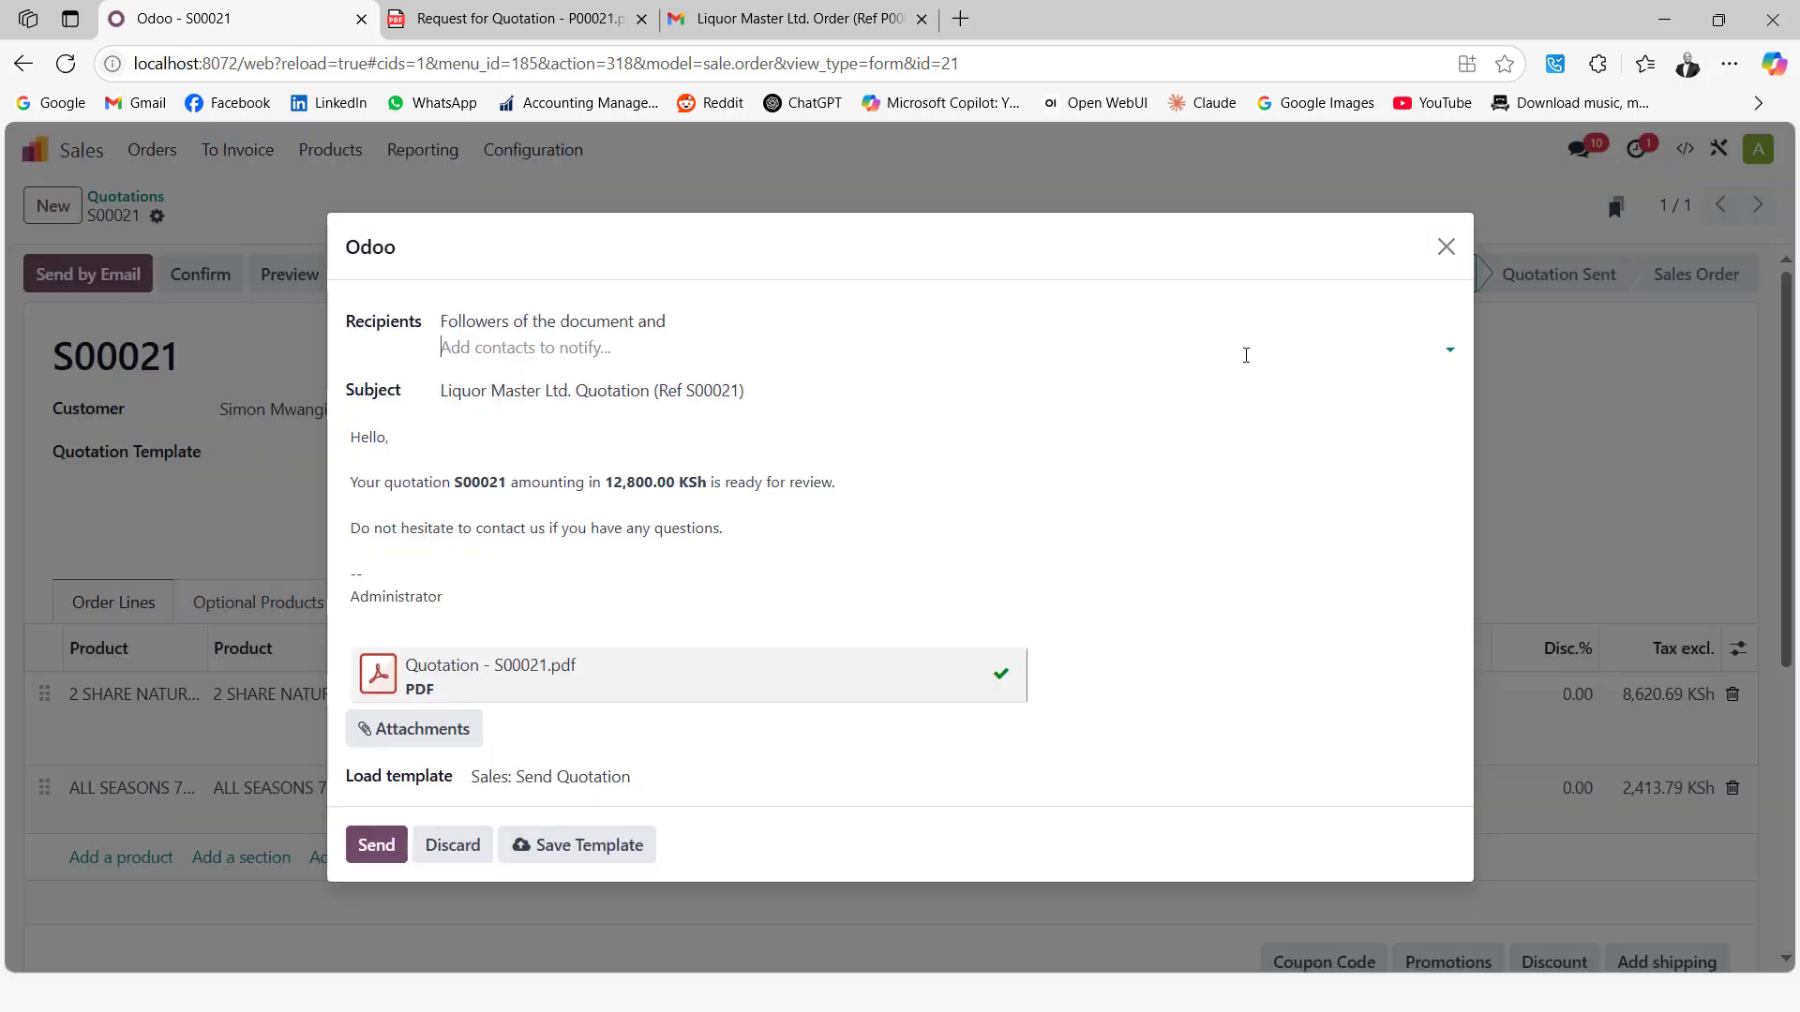
pyautogui.click(1444, 247)
pyautogui.click(156, 216)
pyautogui.click(337, 256)
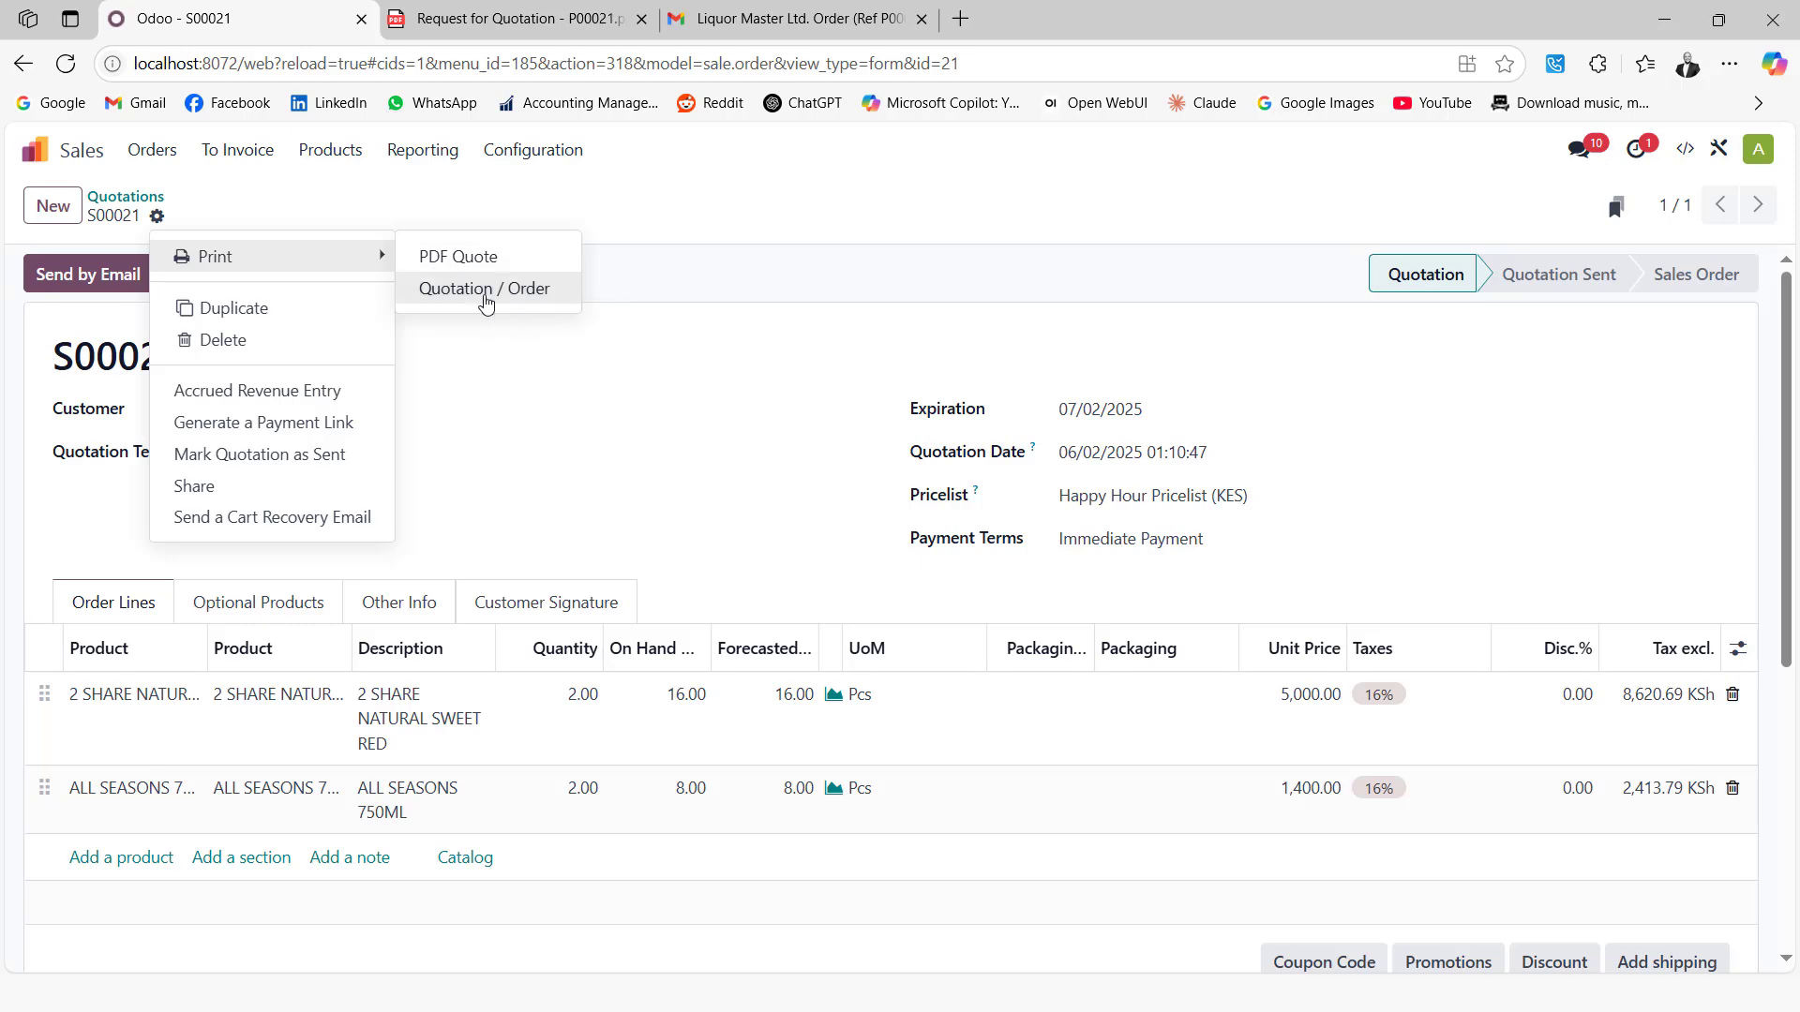
# Print S00021 as Quotation / Order PDF (12,800.00 KSh), review it, and return to Odoo
pyautogui.click(485, 290)
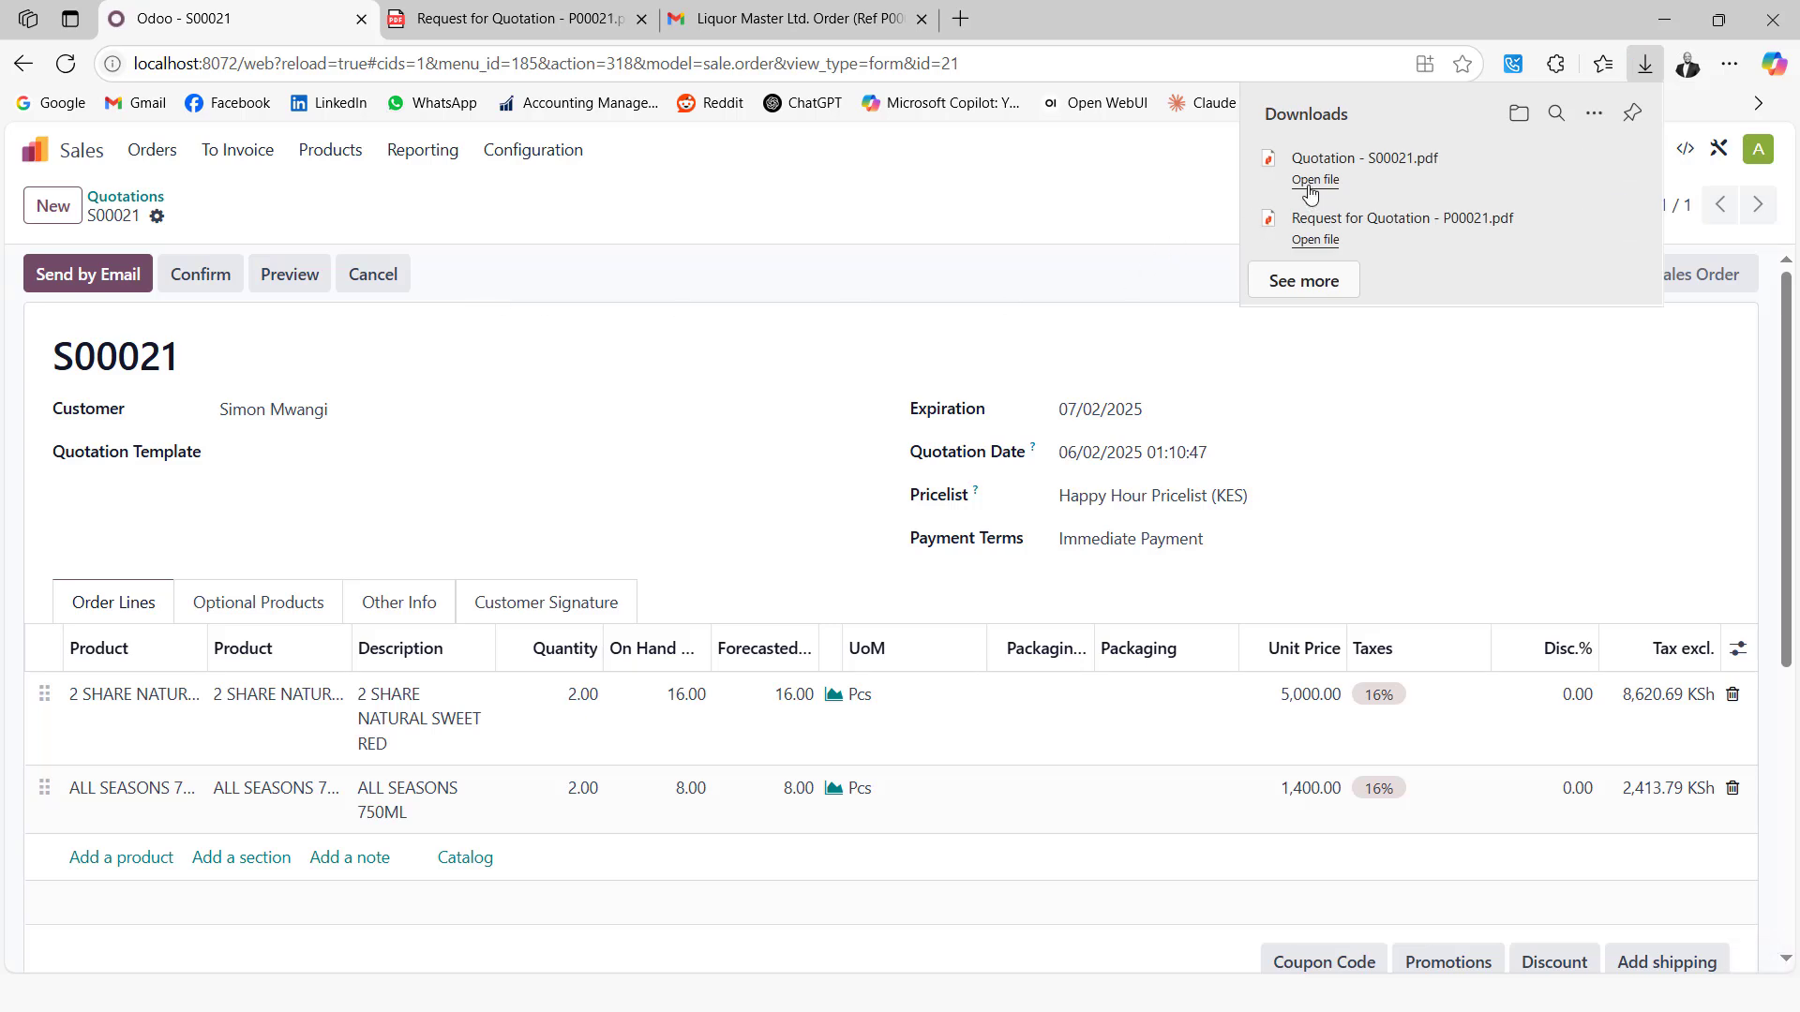
pyautogui.click(1310, 193)
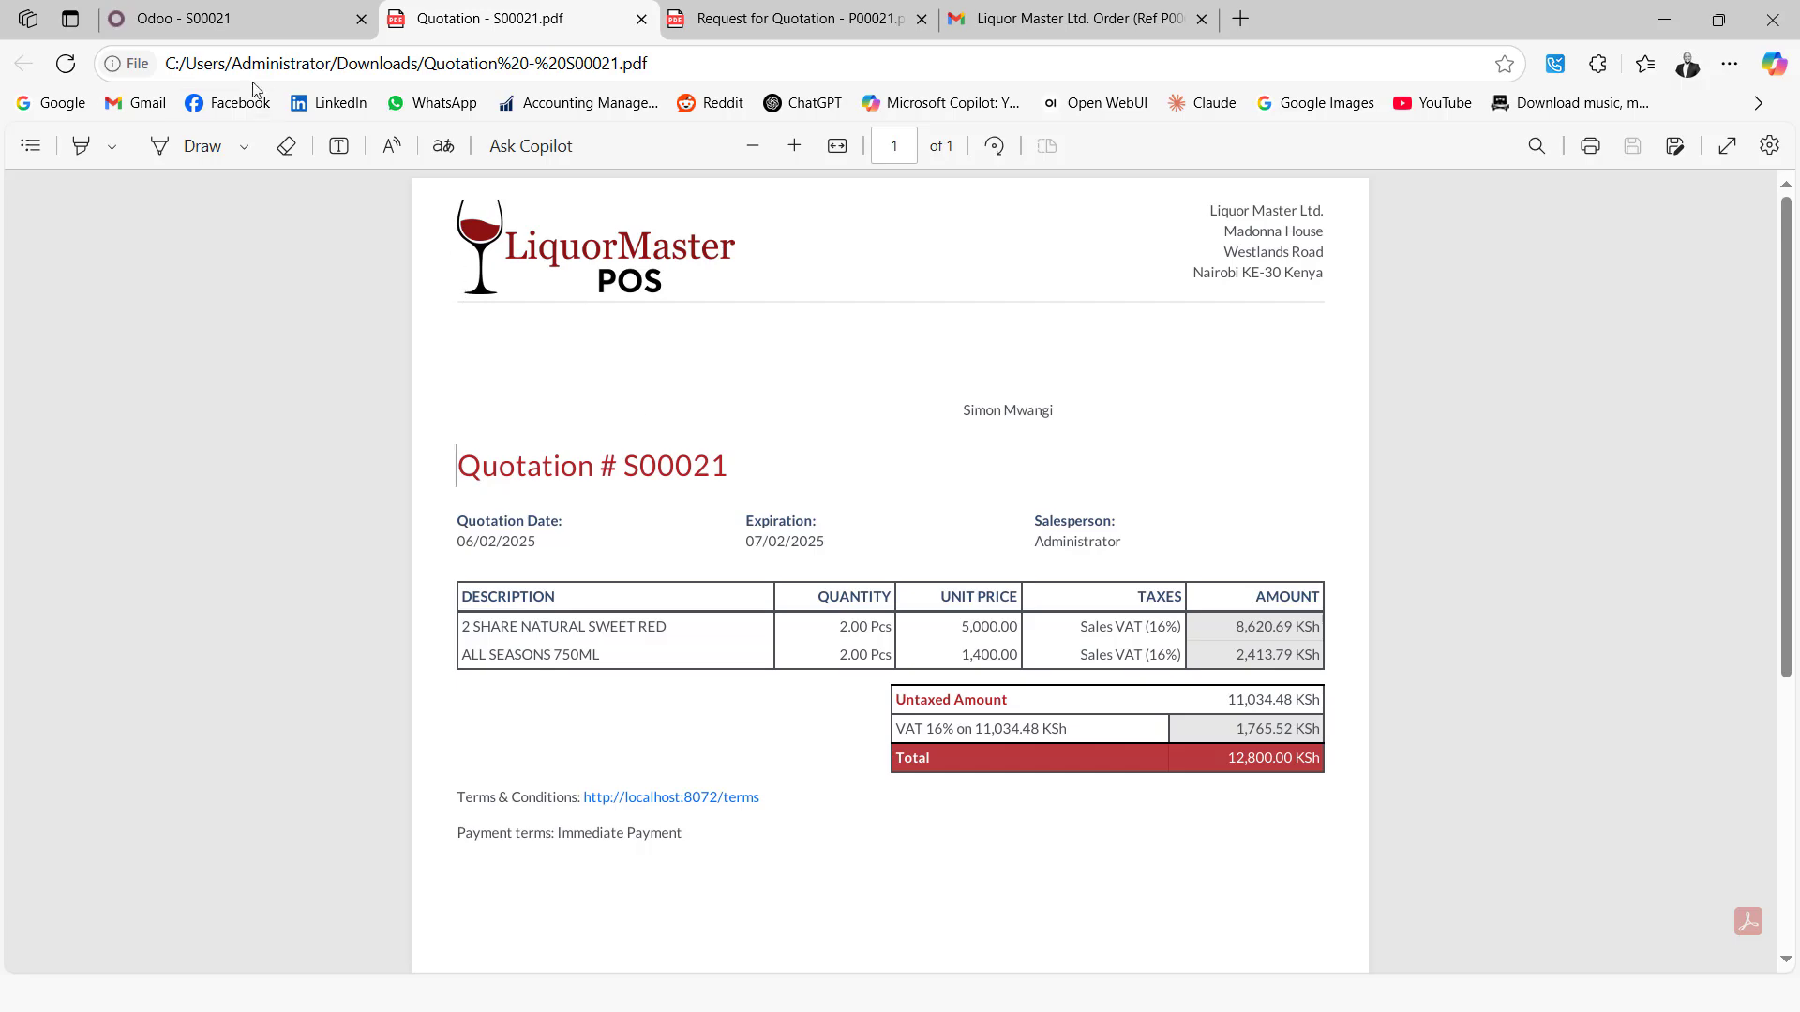
pyautogui.click(214, 13)
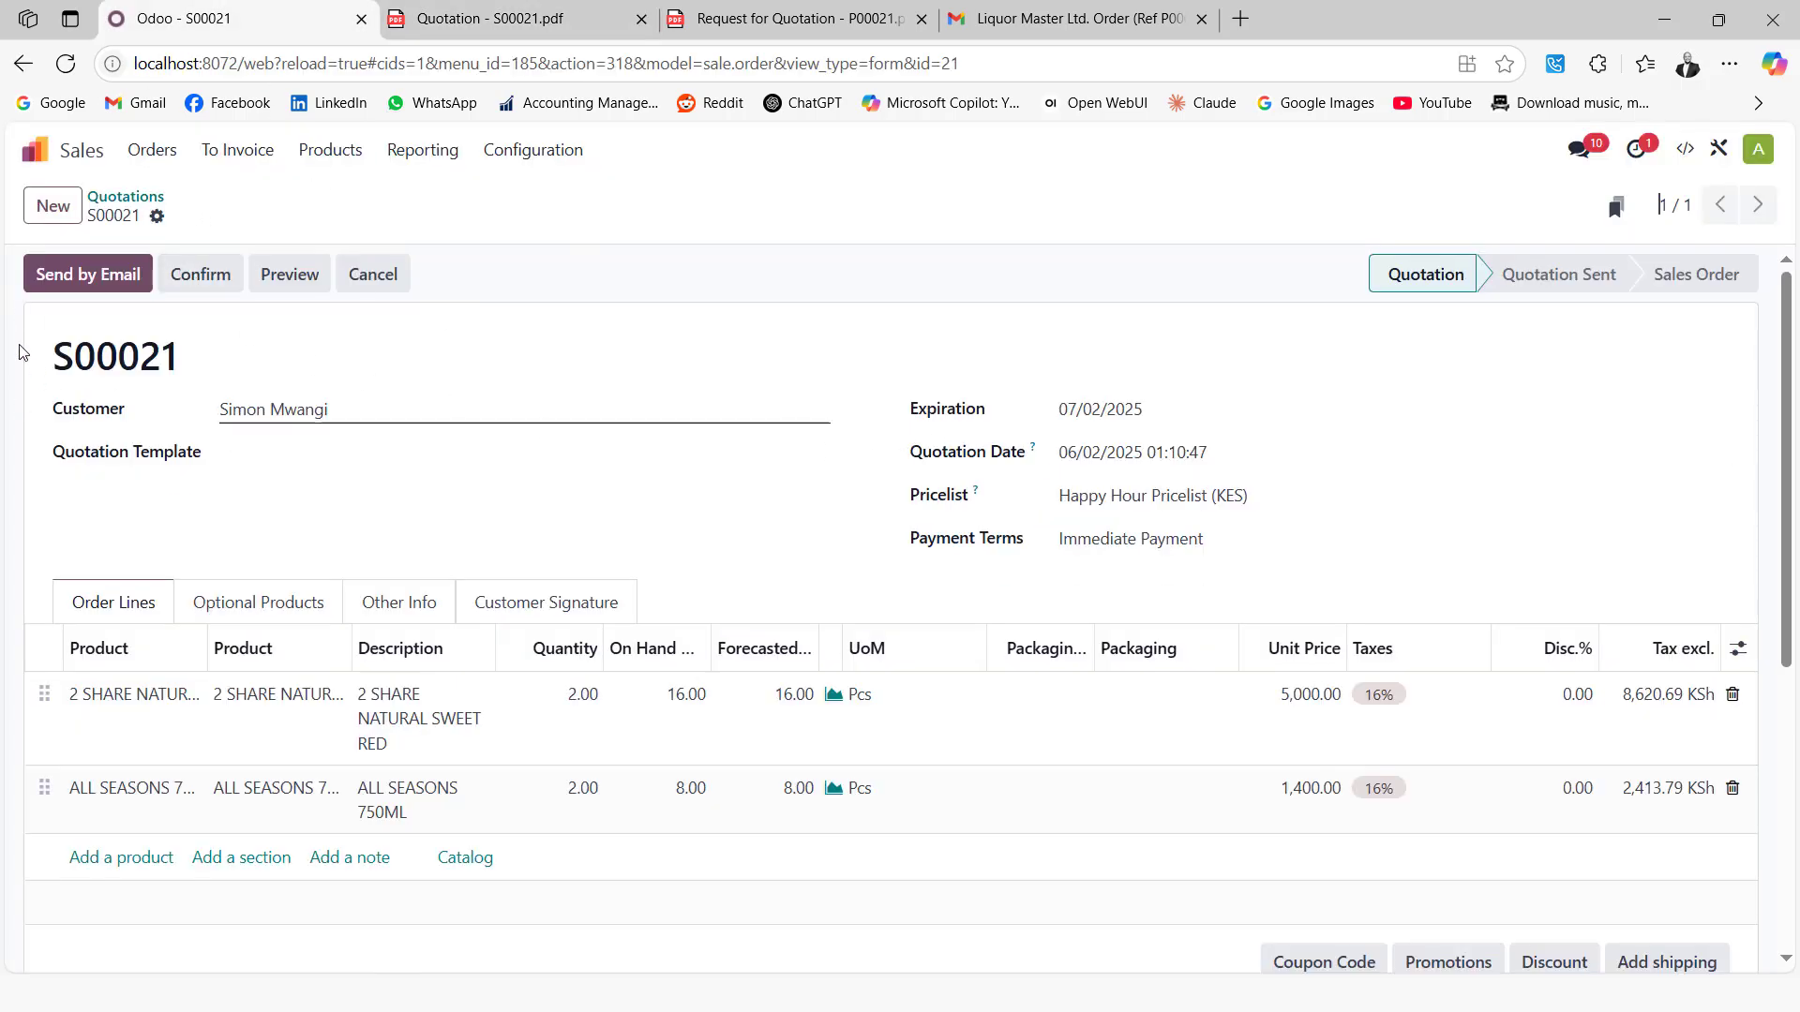
# Confirm S00021 and validate delivery MAIN/OUT/00014 for 2.00 of each product
pyautogui.click(213, 273)
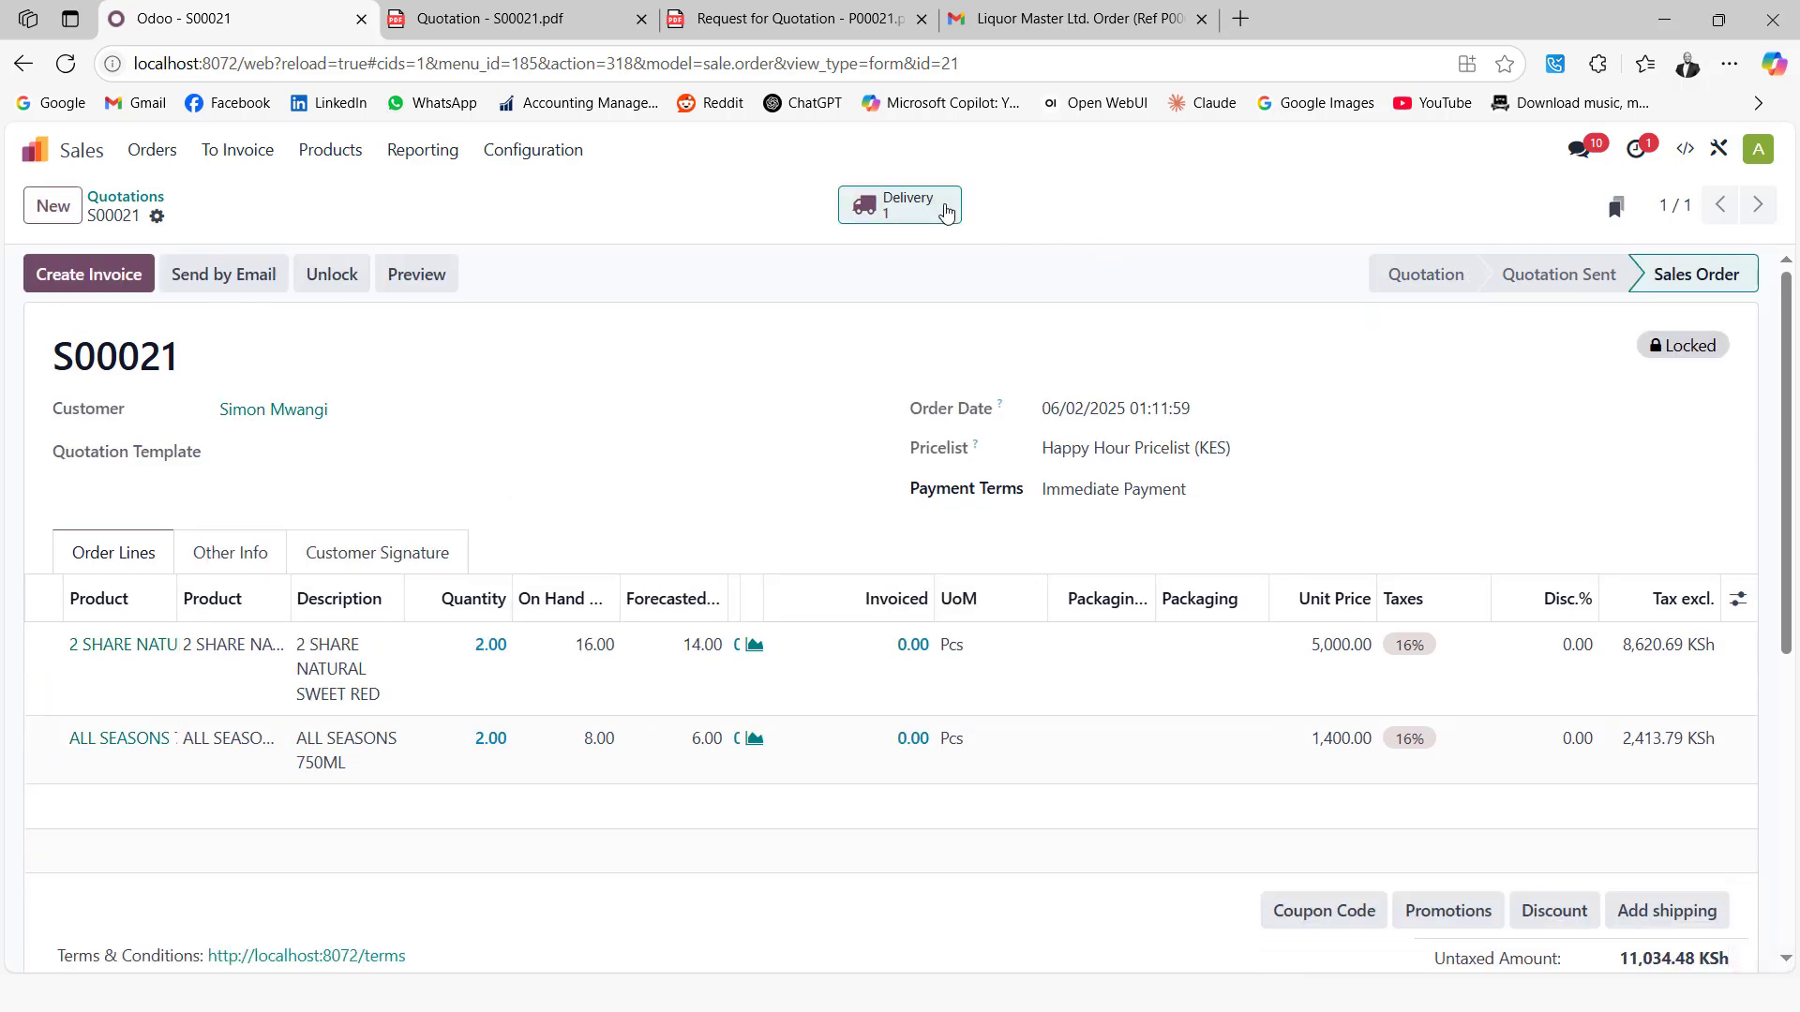
pyautogui.click(945, 208)
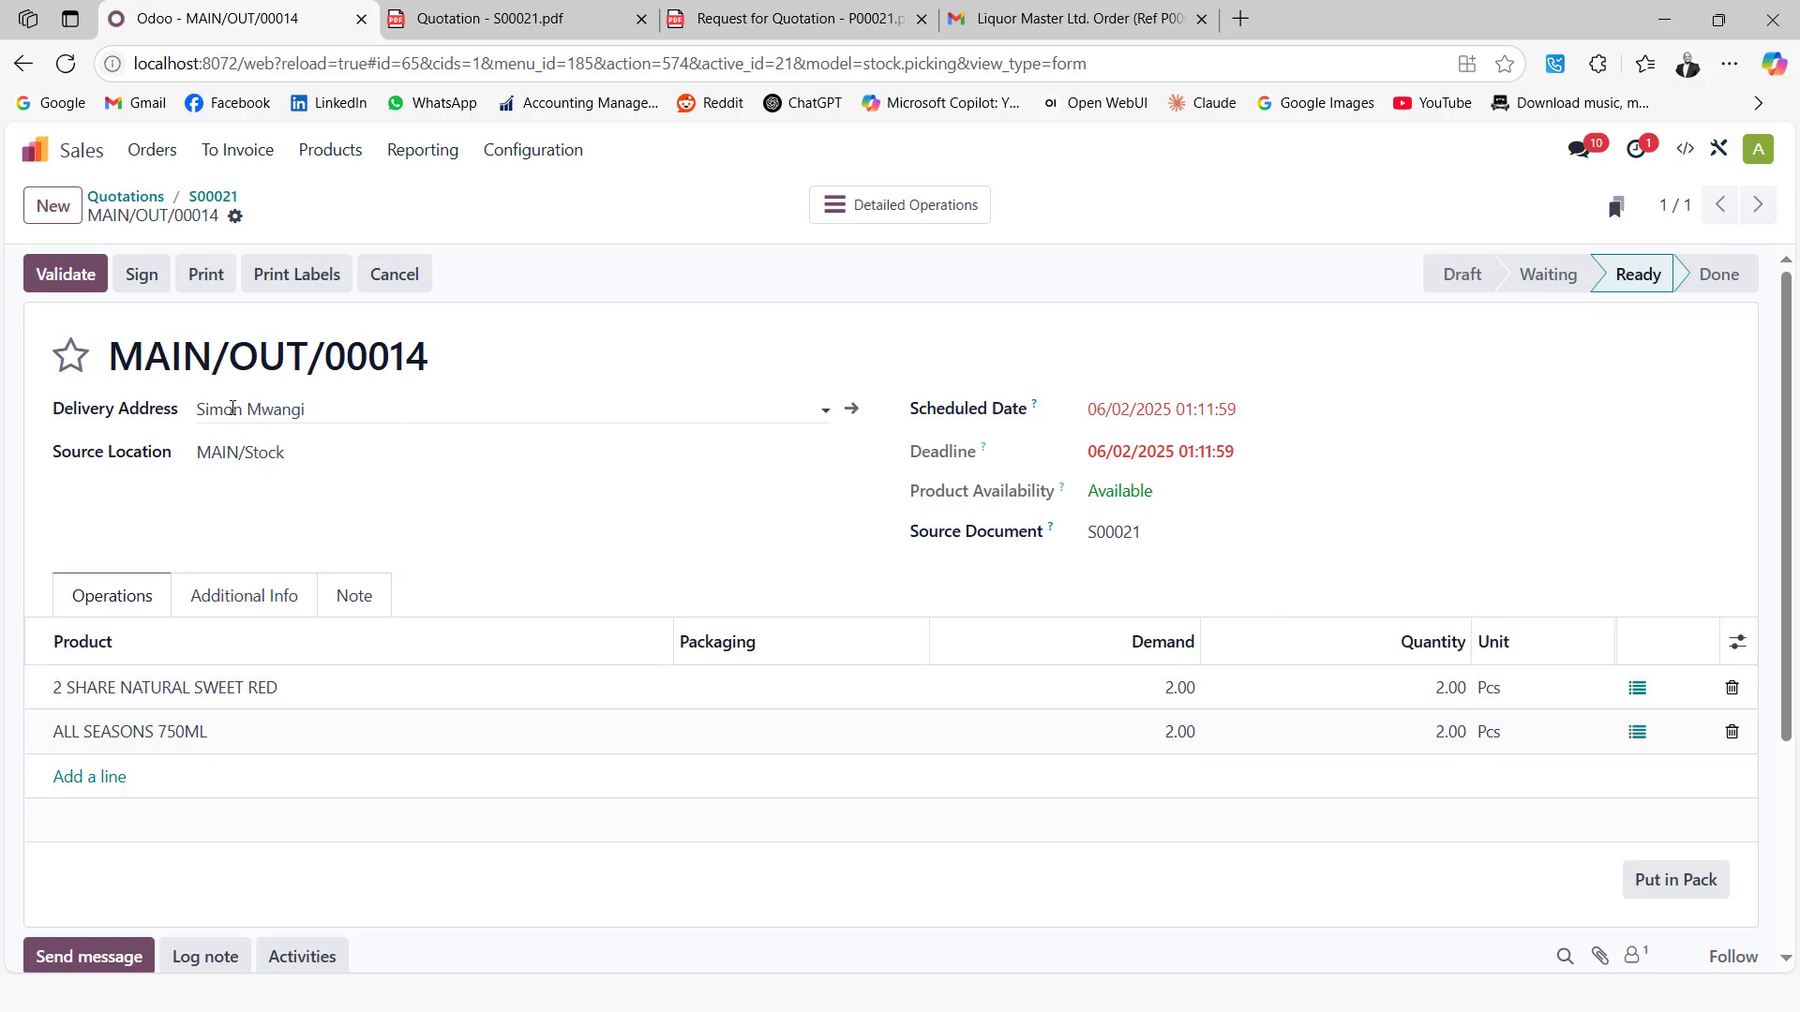
pyautogui.click(55, 274)
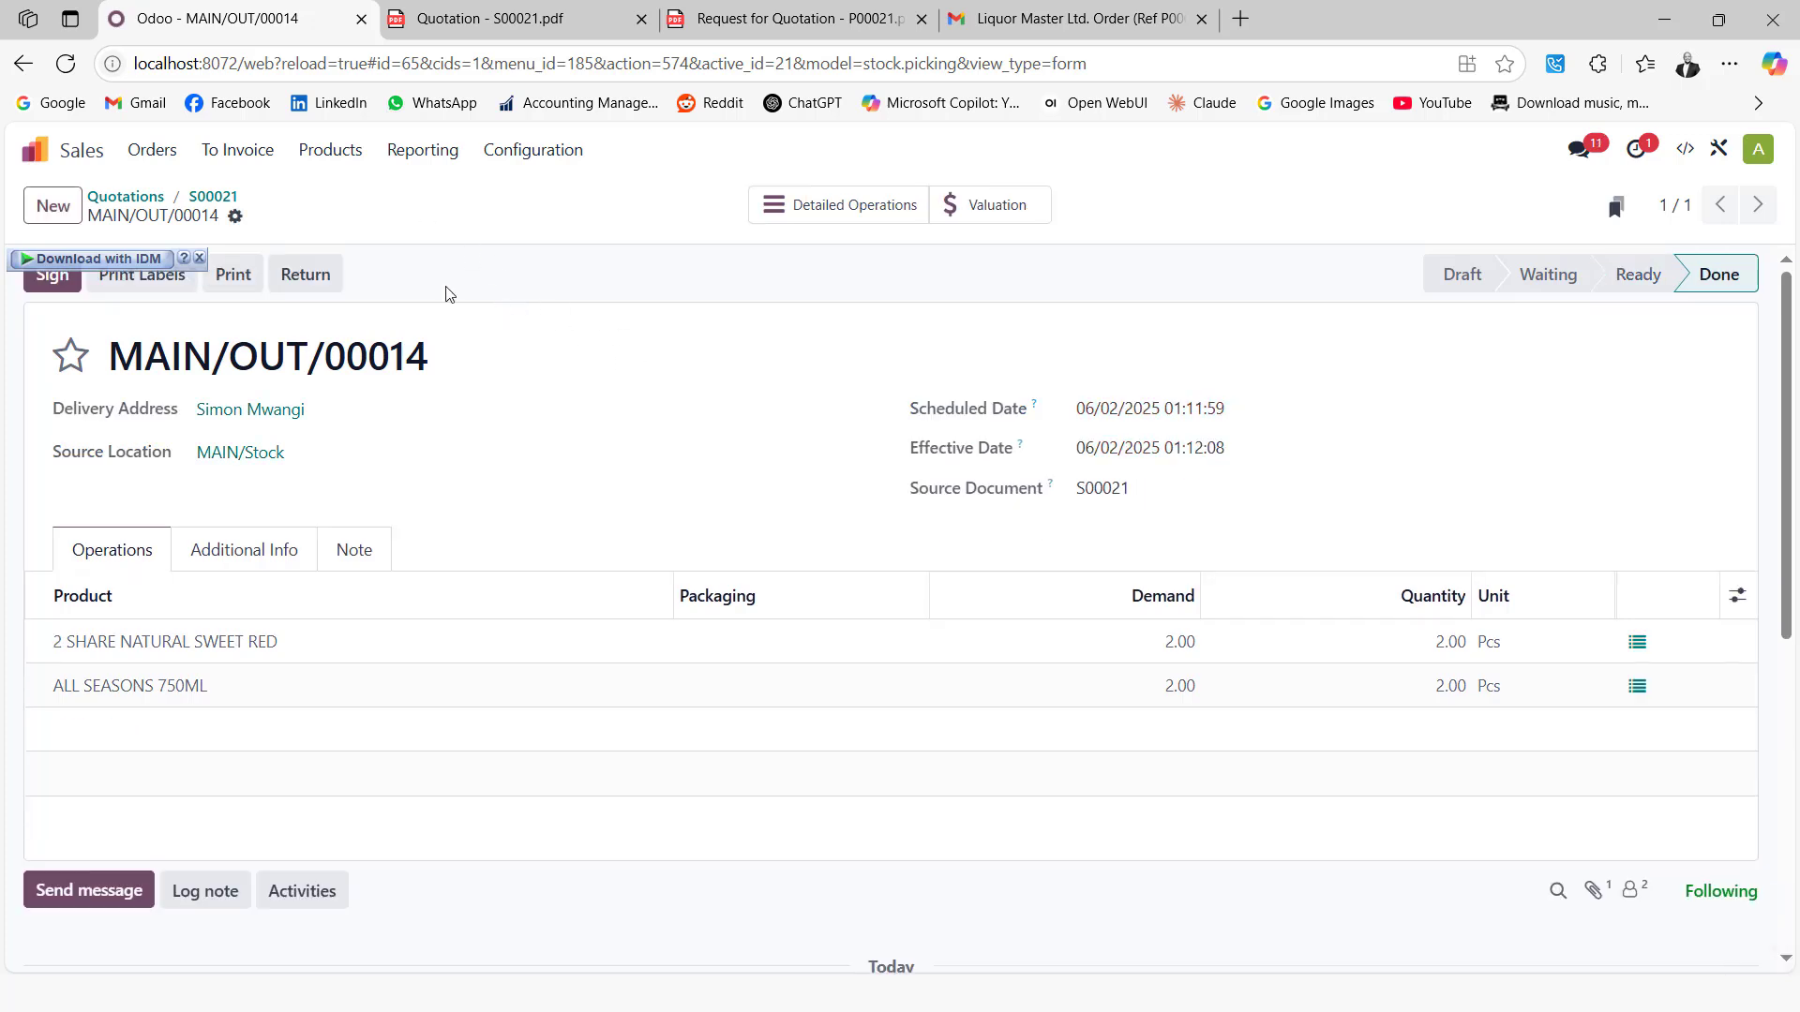
pyautogui.click(217, 196)
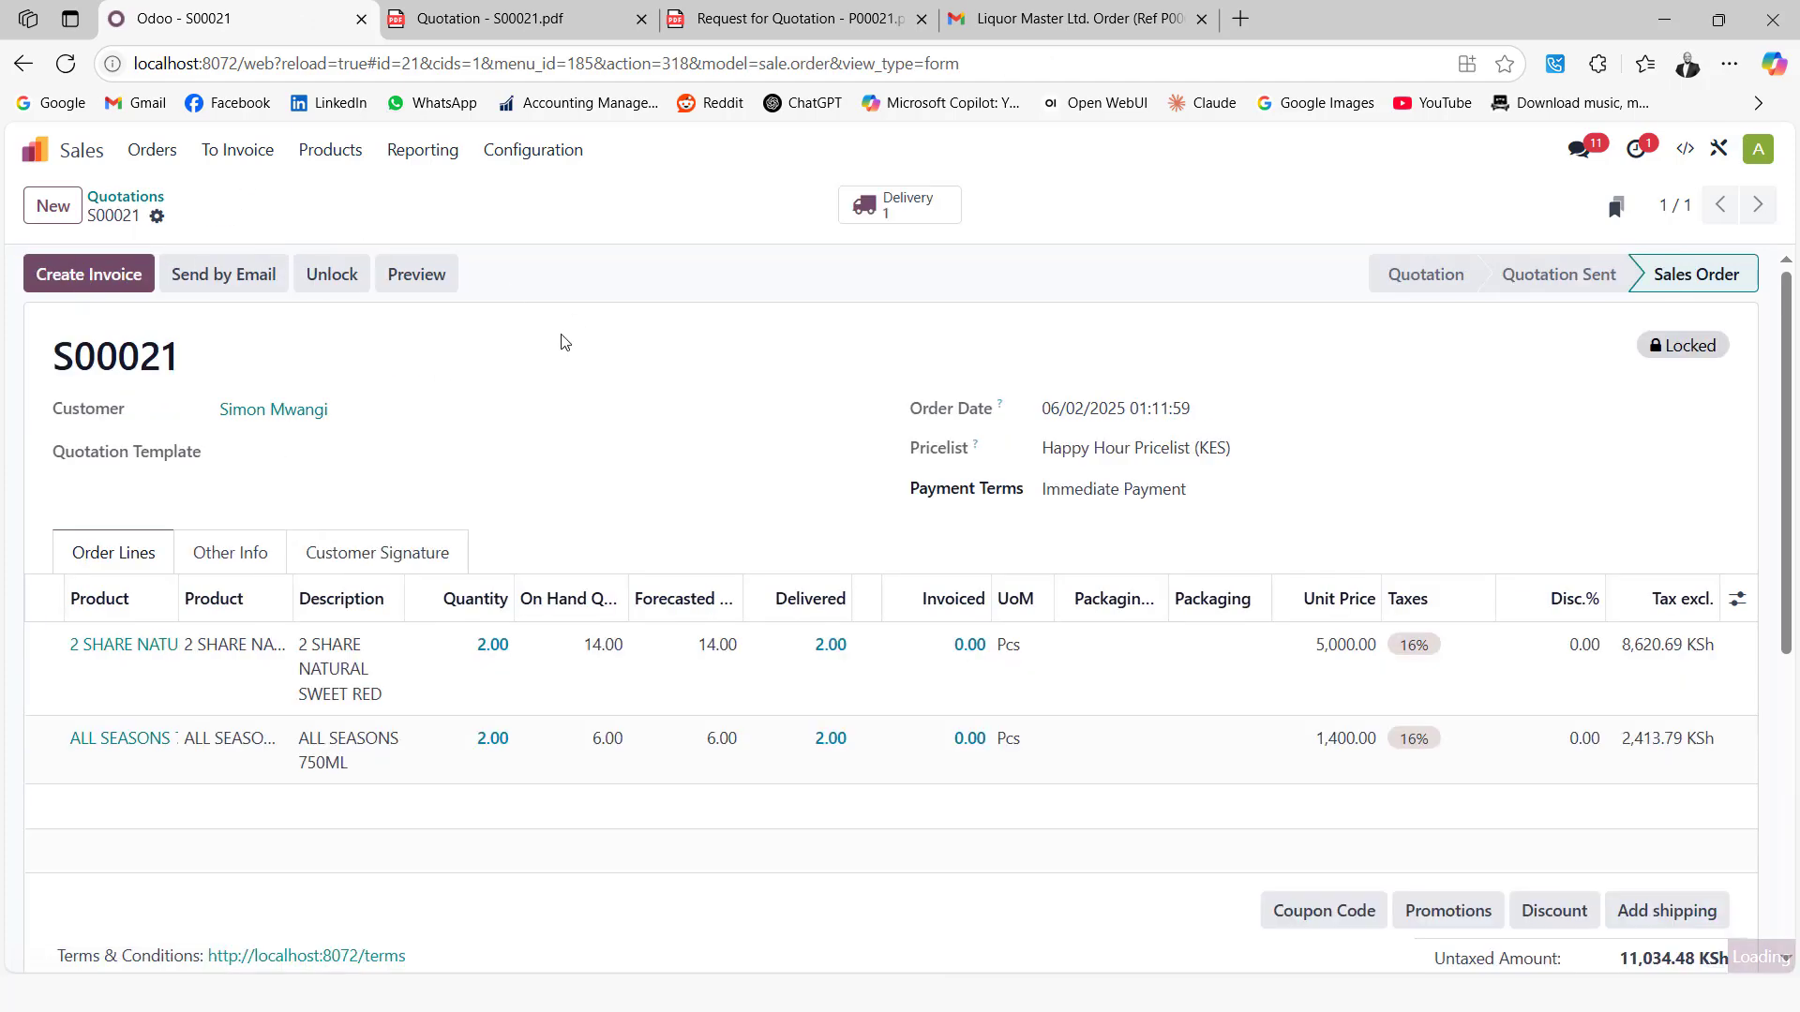
# Create and post regular invoice INV/2025/00011 for S00021, then return to the apps home screen
pyautogui.click(111, 282)
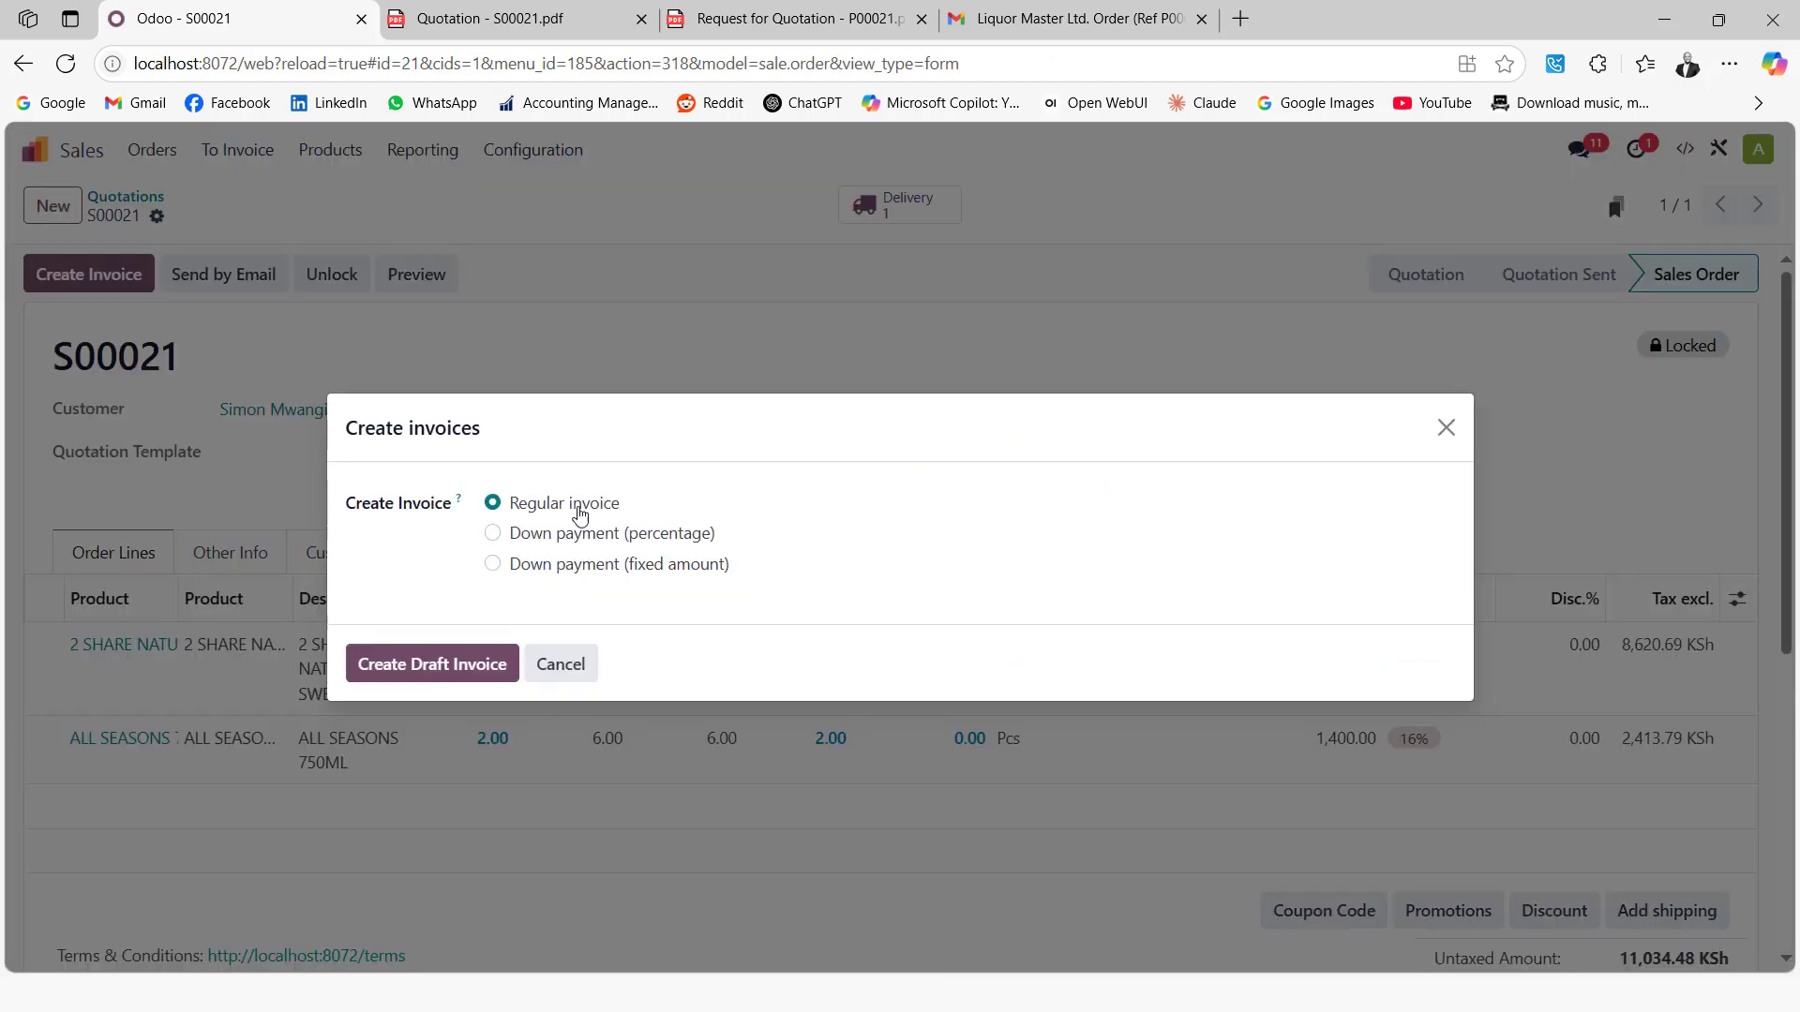
pyautogui.click(459, 663)
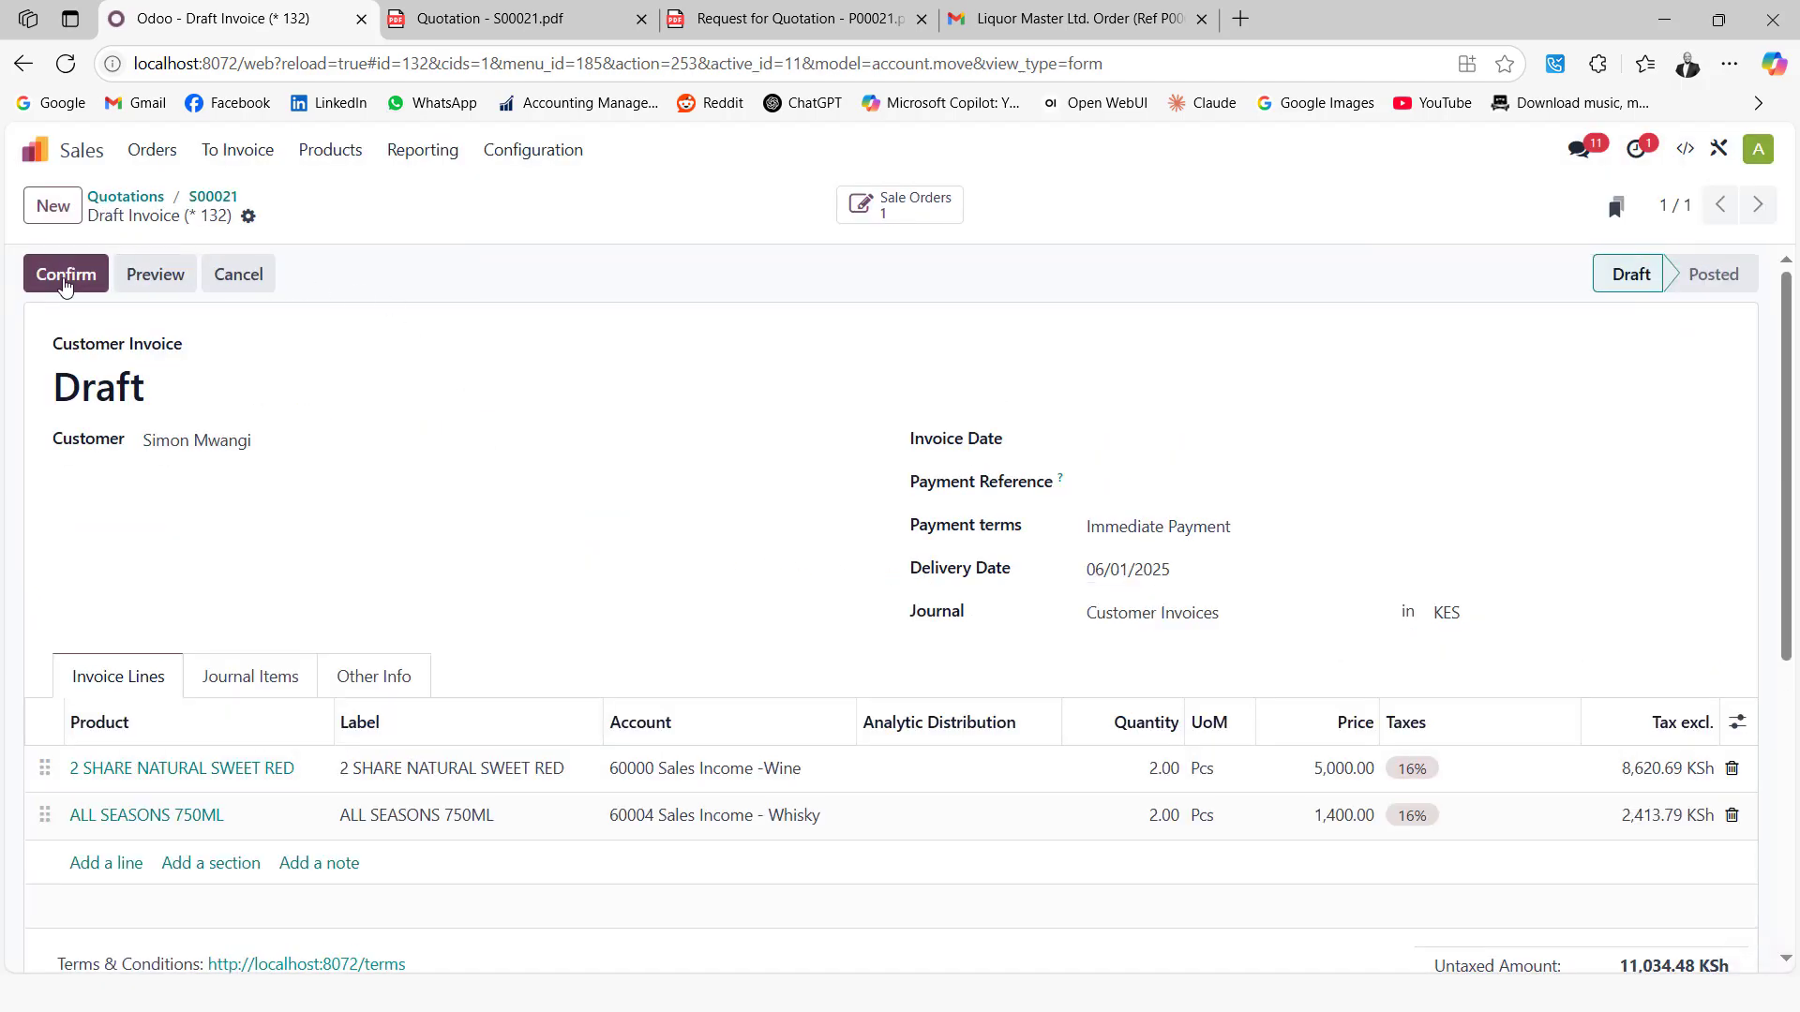
pyautogui.click(67, 273)
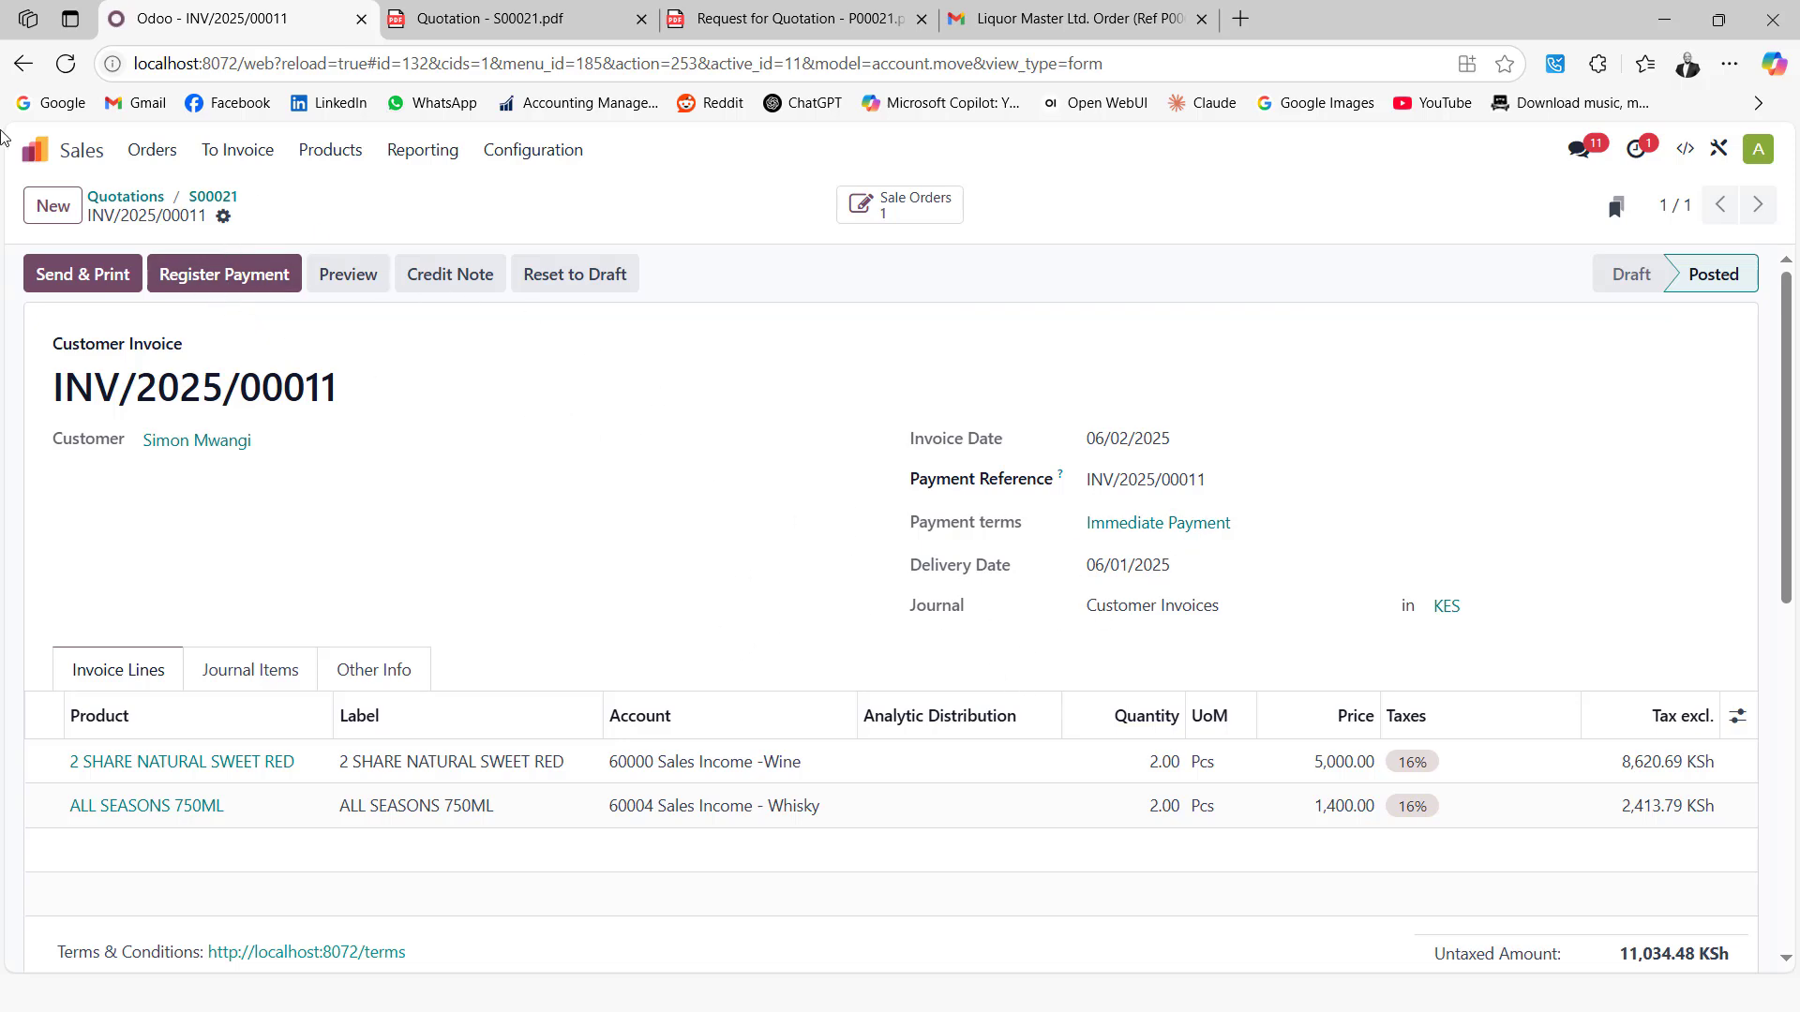
pyautogui.click(35, 150)
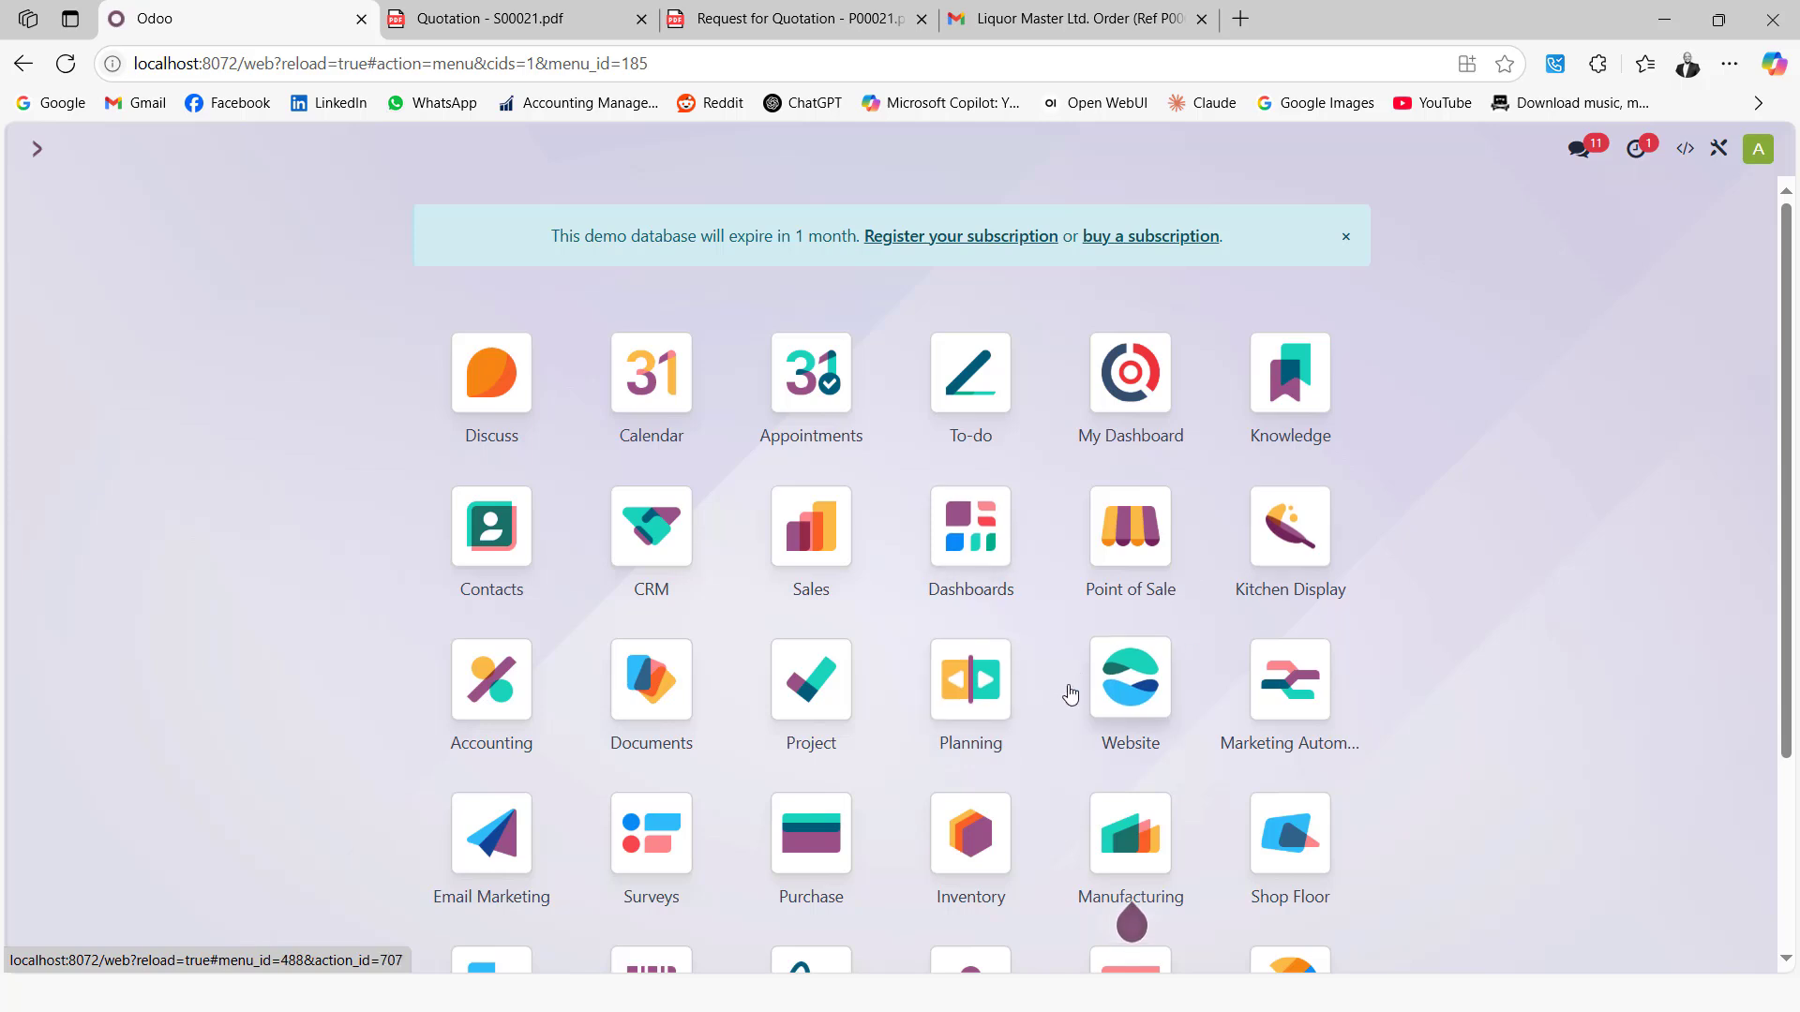
# Open the Point of Sale app and continue selling in the running session
pyautogui.click(1131, 526)
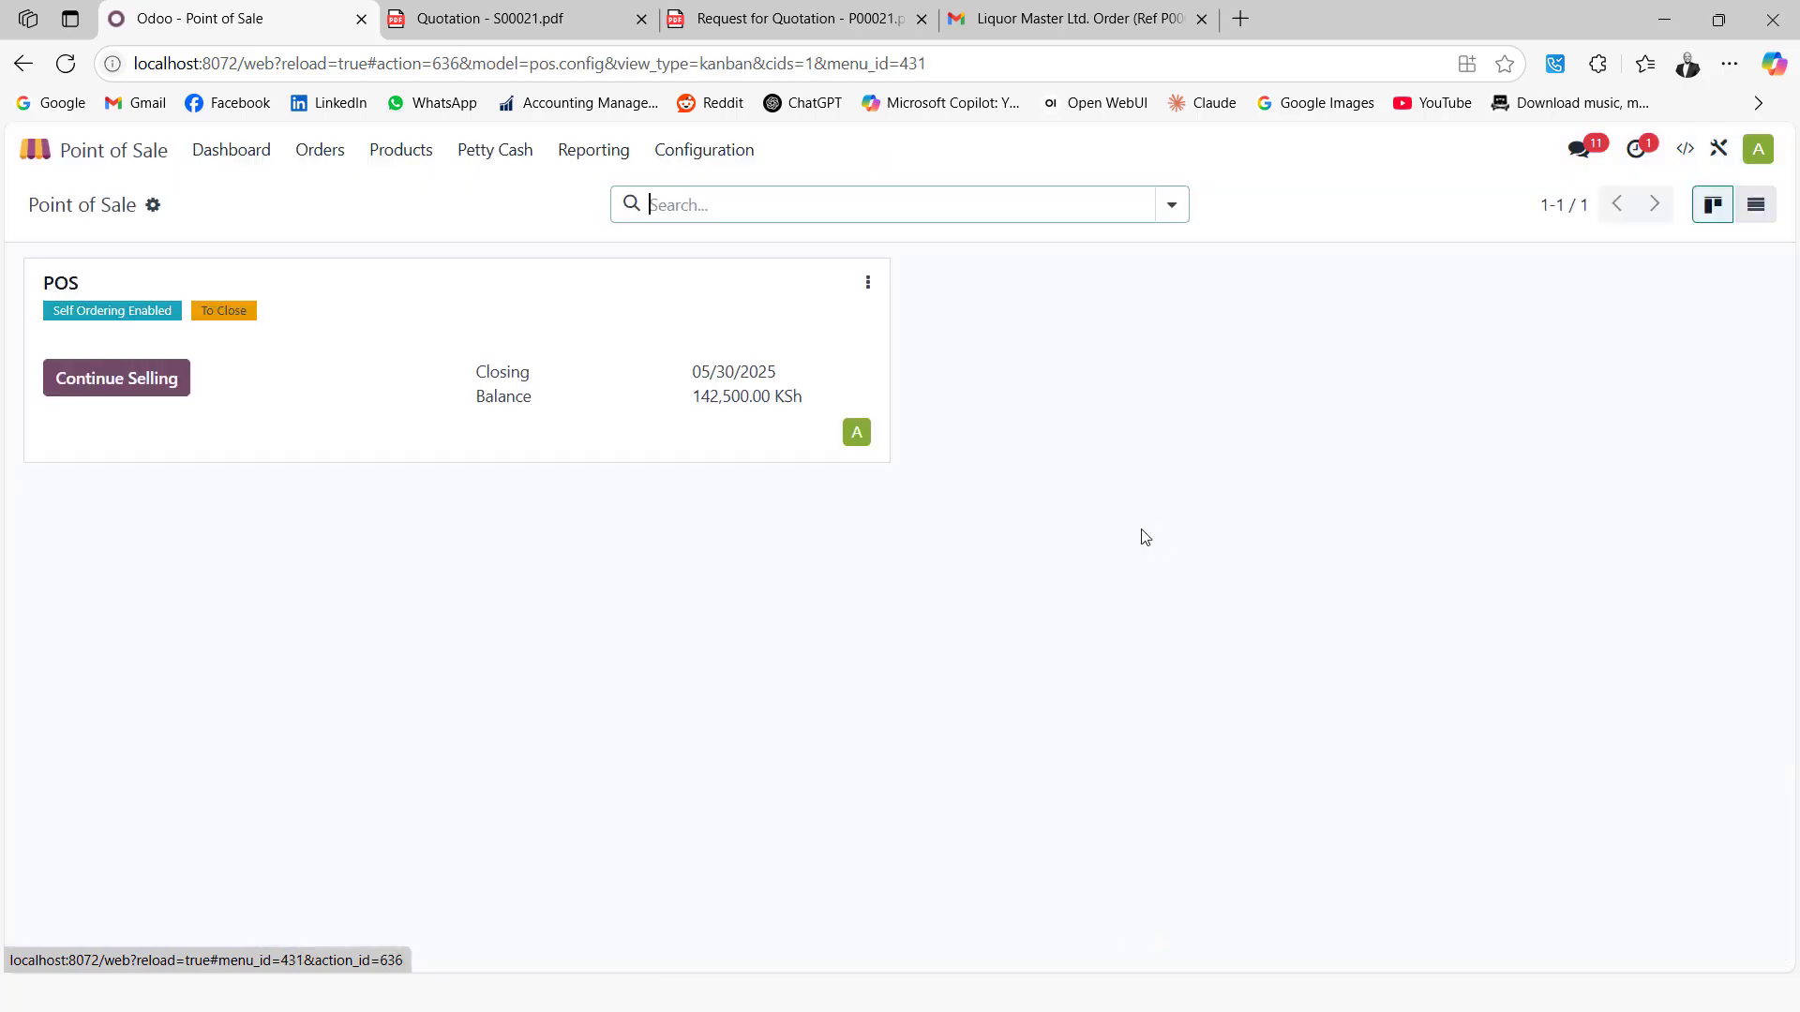
pyautogui.click(148, 397)
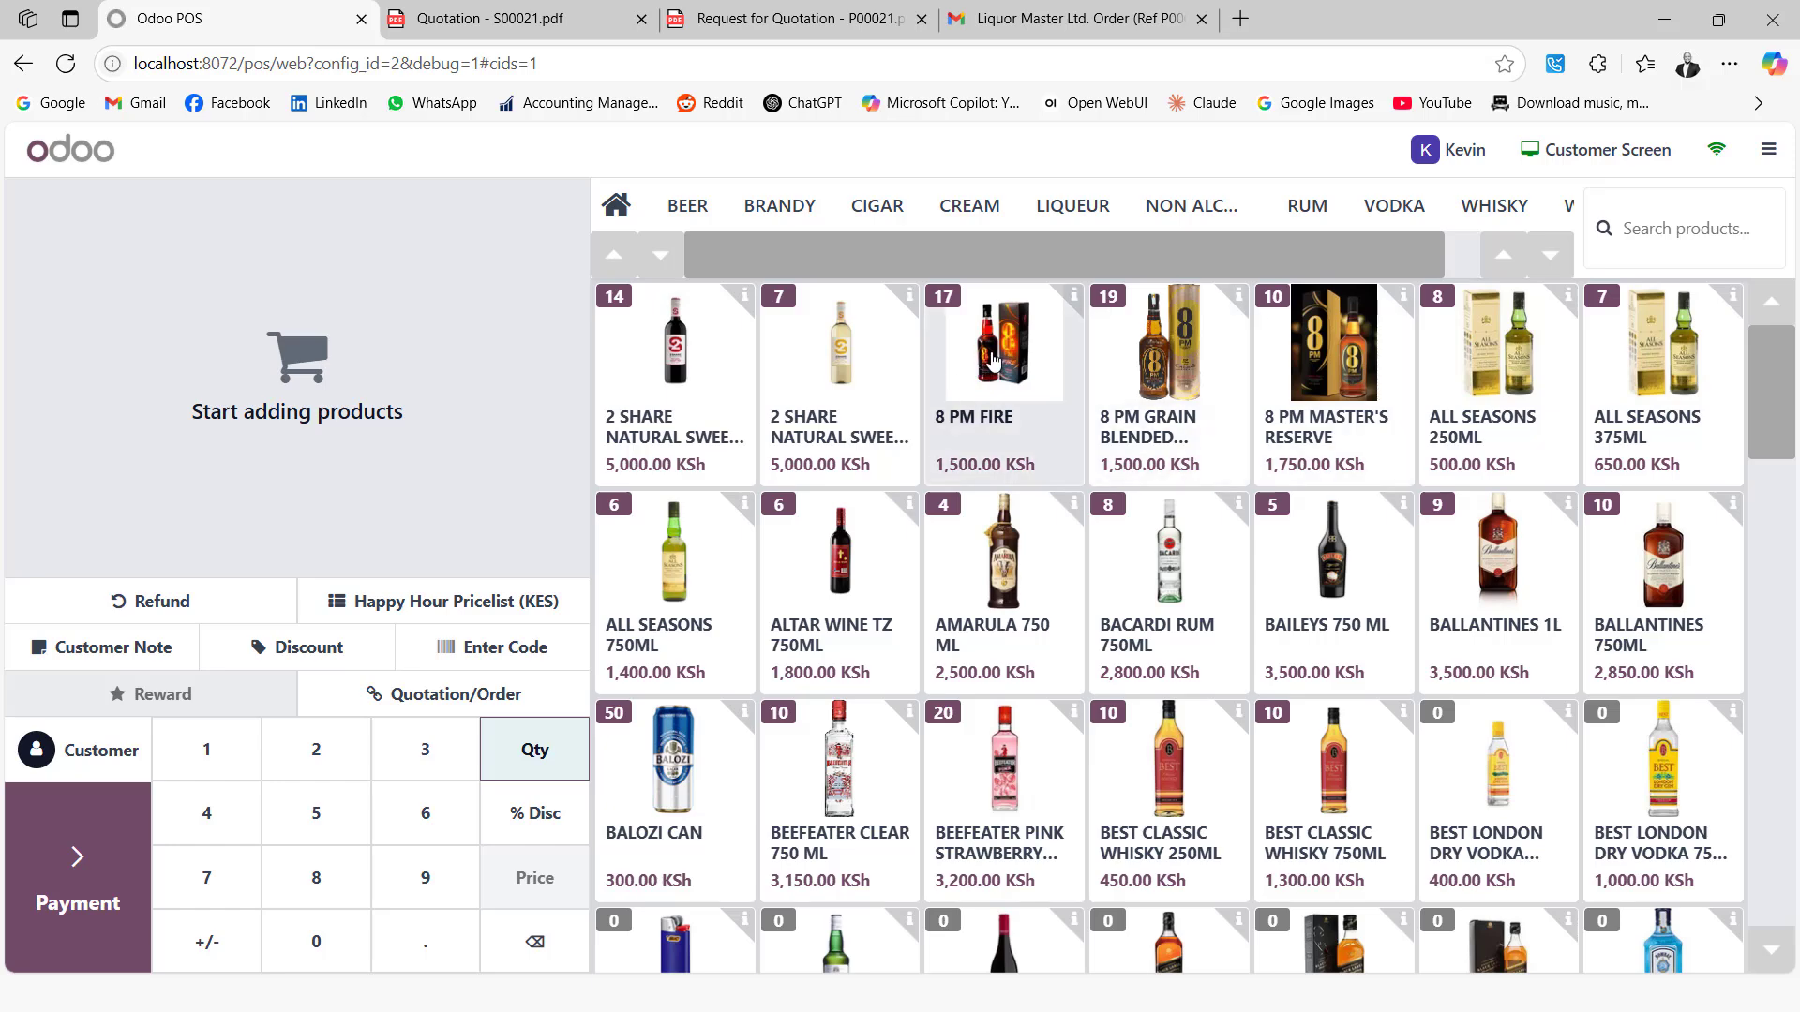
# Sell one 8 PM FIRE and one BAILEYS 750 ML for 5,000.00 KSh, paid in cash
pyautogui.click(991, 360)
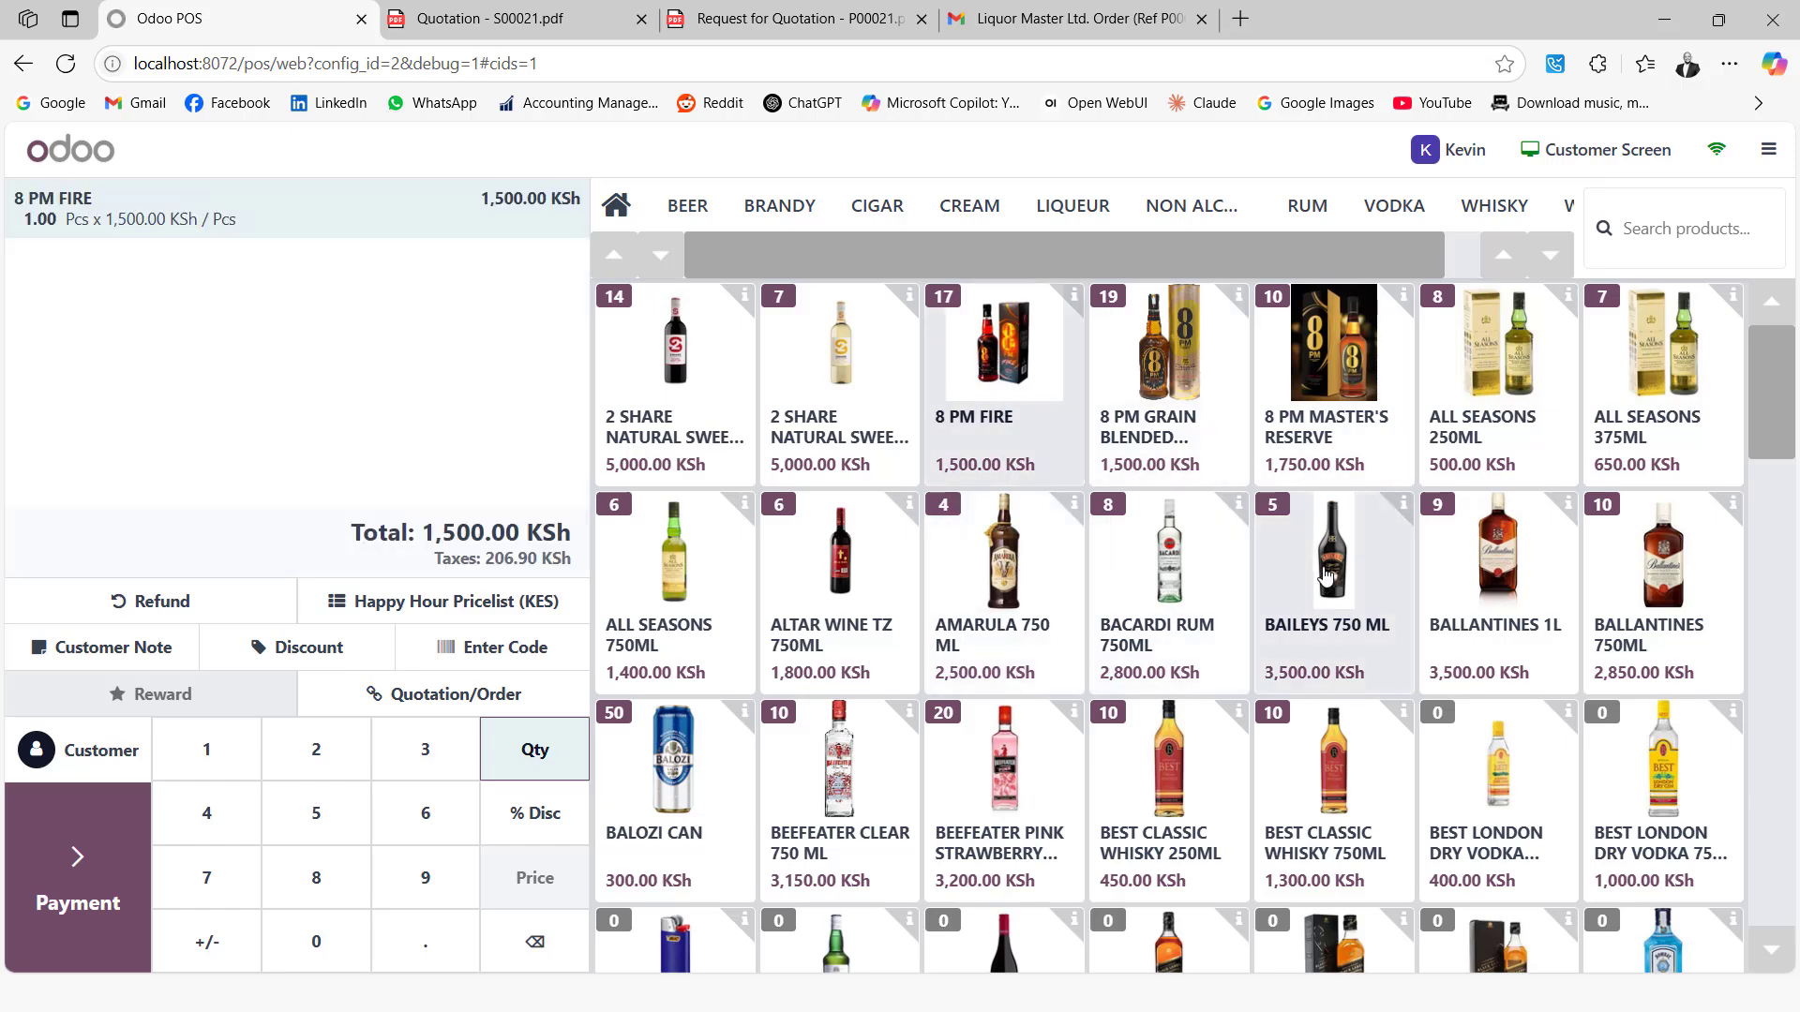
pyautogui.click(1326, 577)
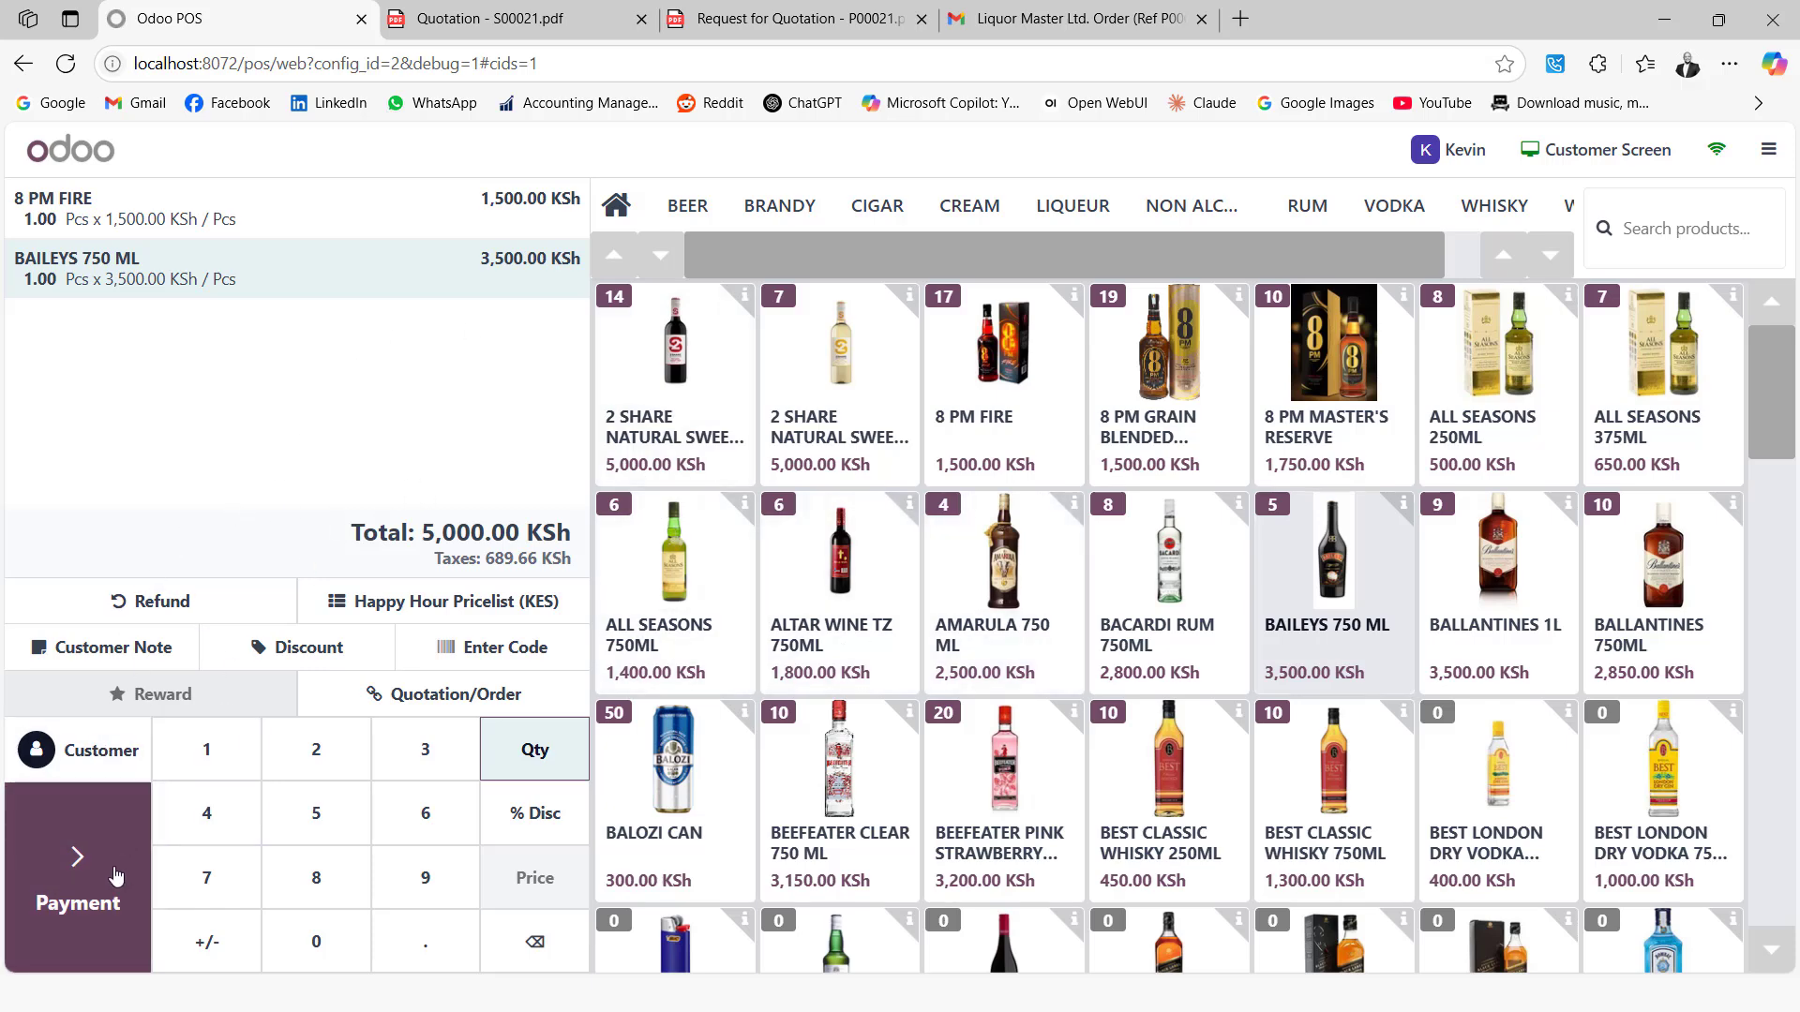
pyautogui.click(115, 875)
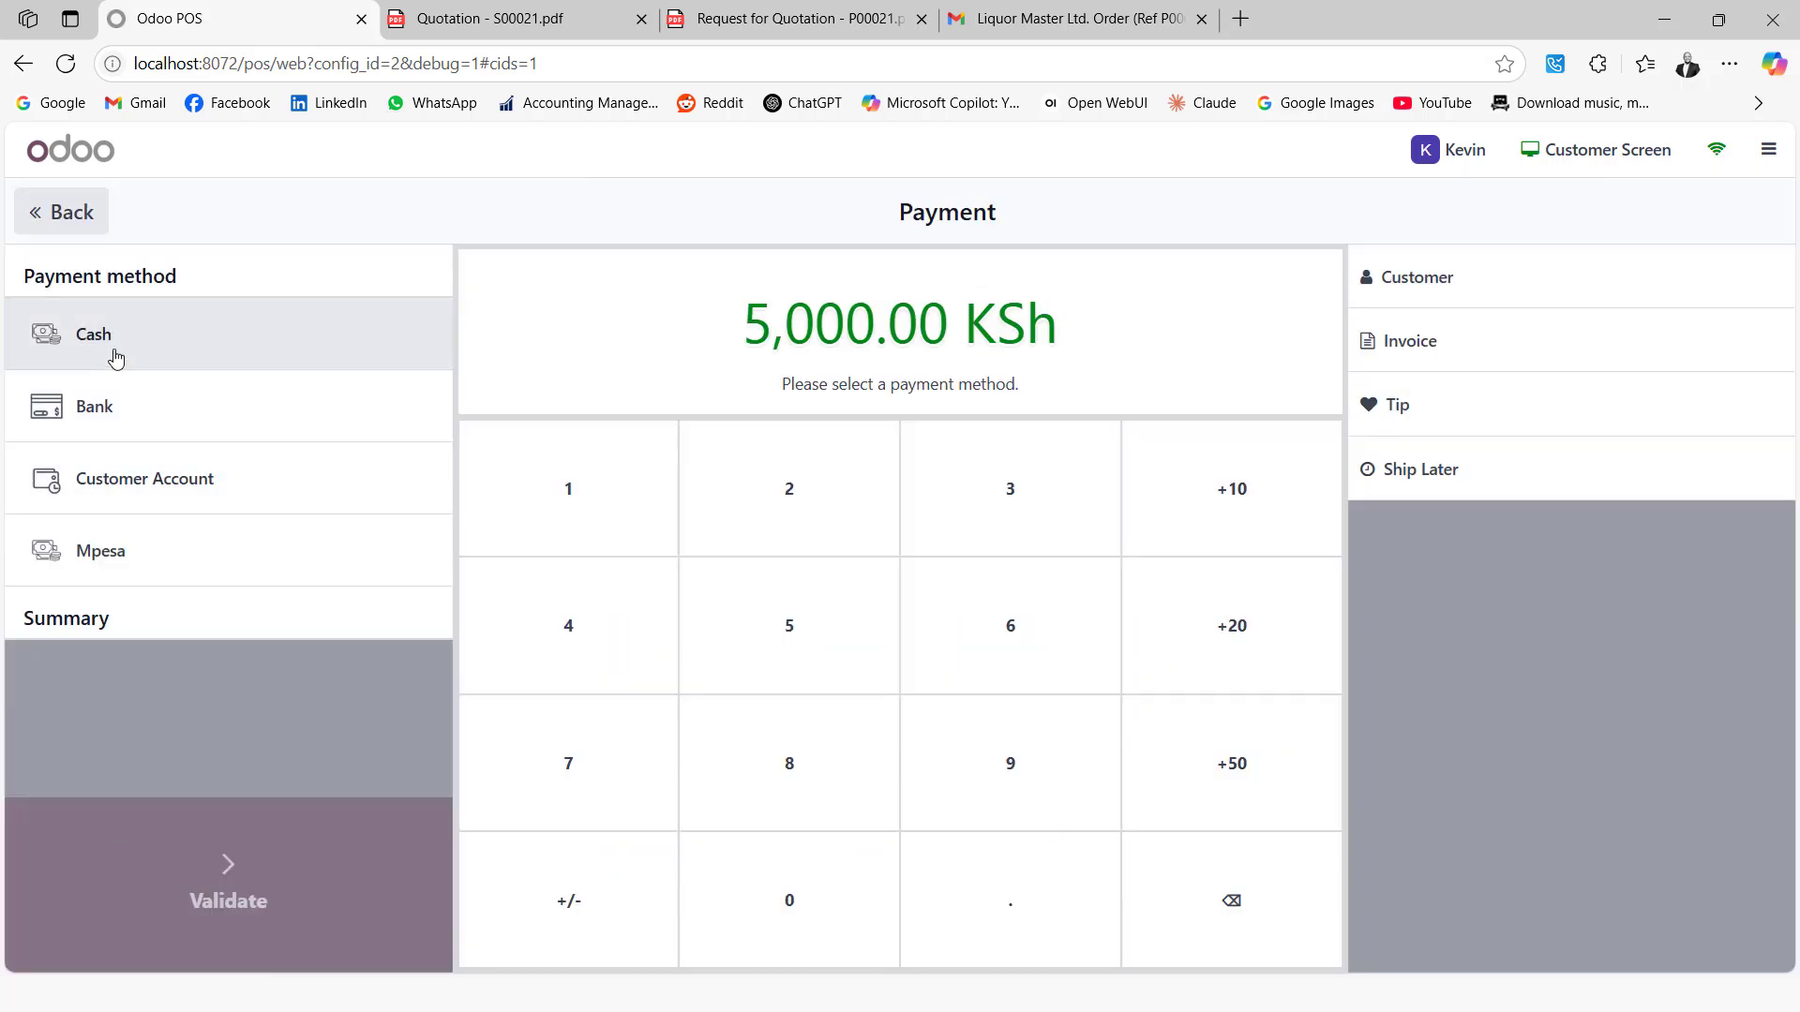
pyautogui.click(115, 357)
pyautogui.click(277, 863)
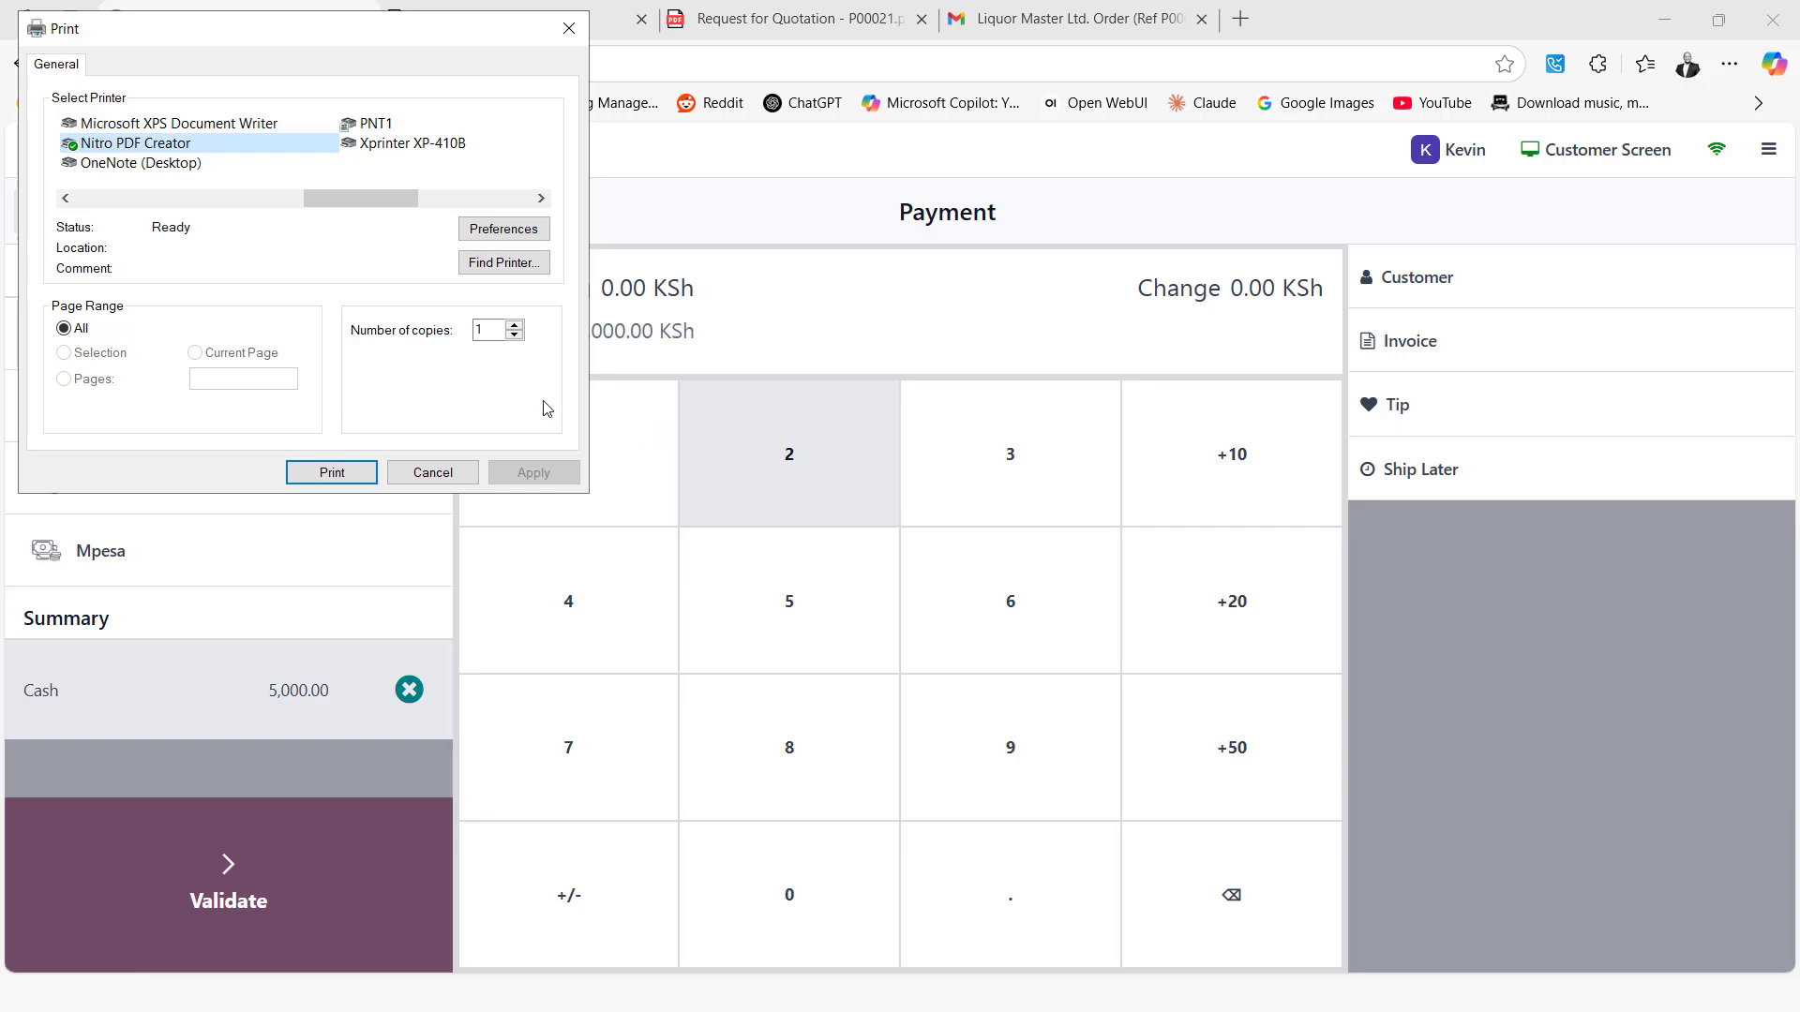
# Print the receipt with Nitro PDF Creator, saving it to the Desktop as Odoo POS.pdf
pyautogui.click(321, 476)
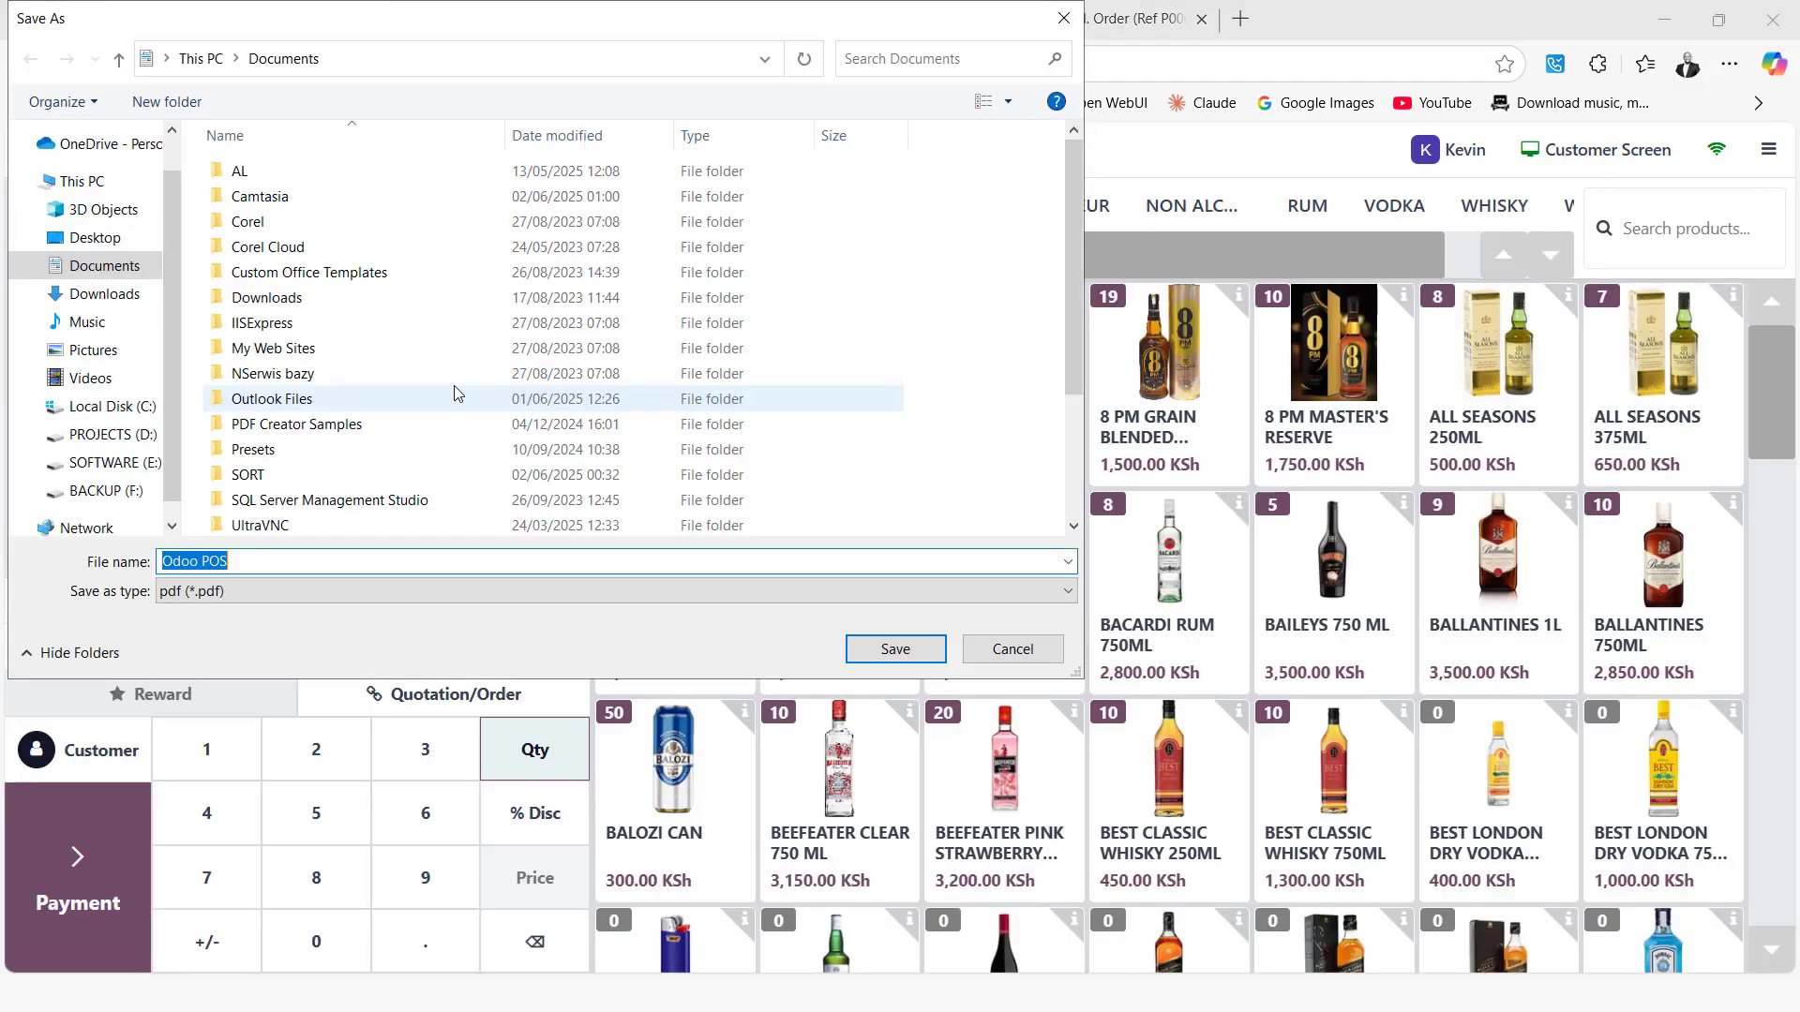
pyautogui.click(122, 246)
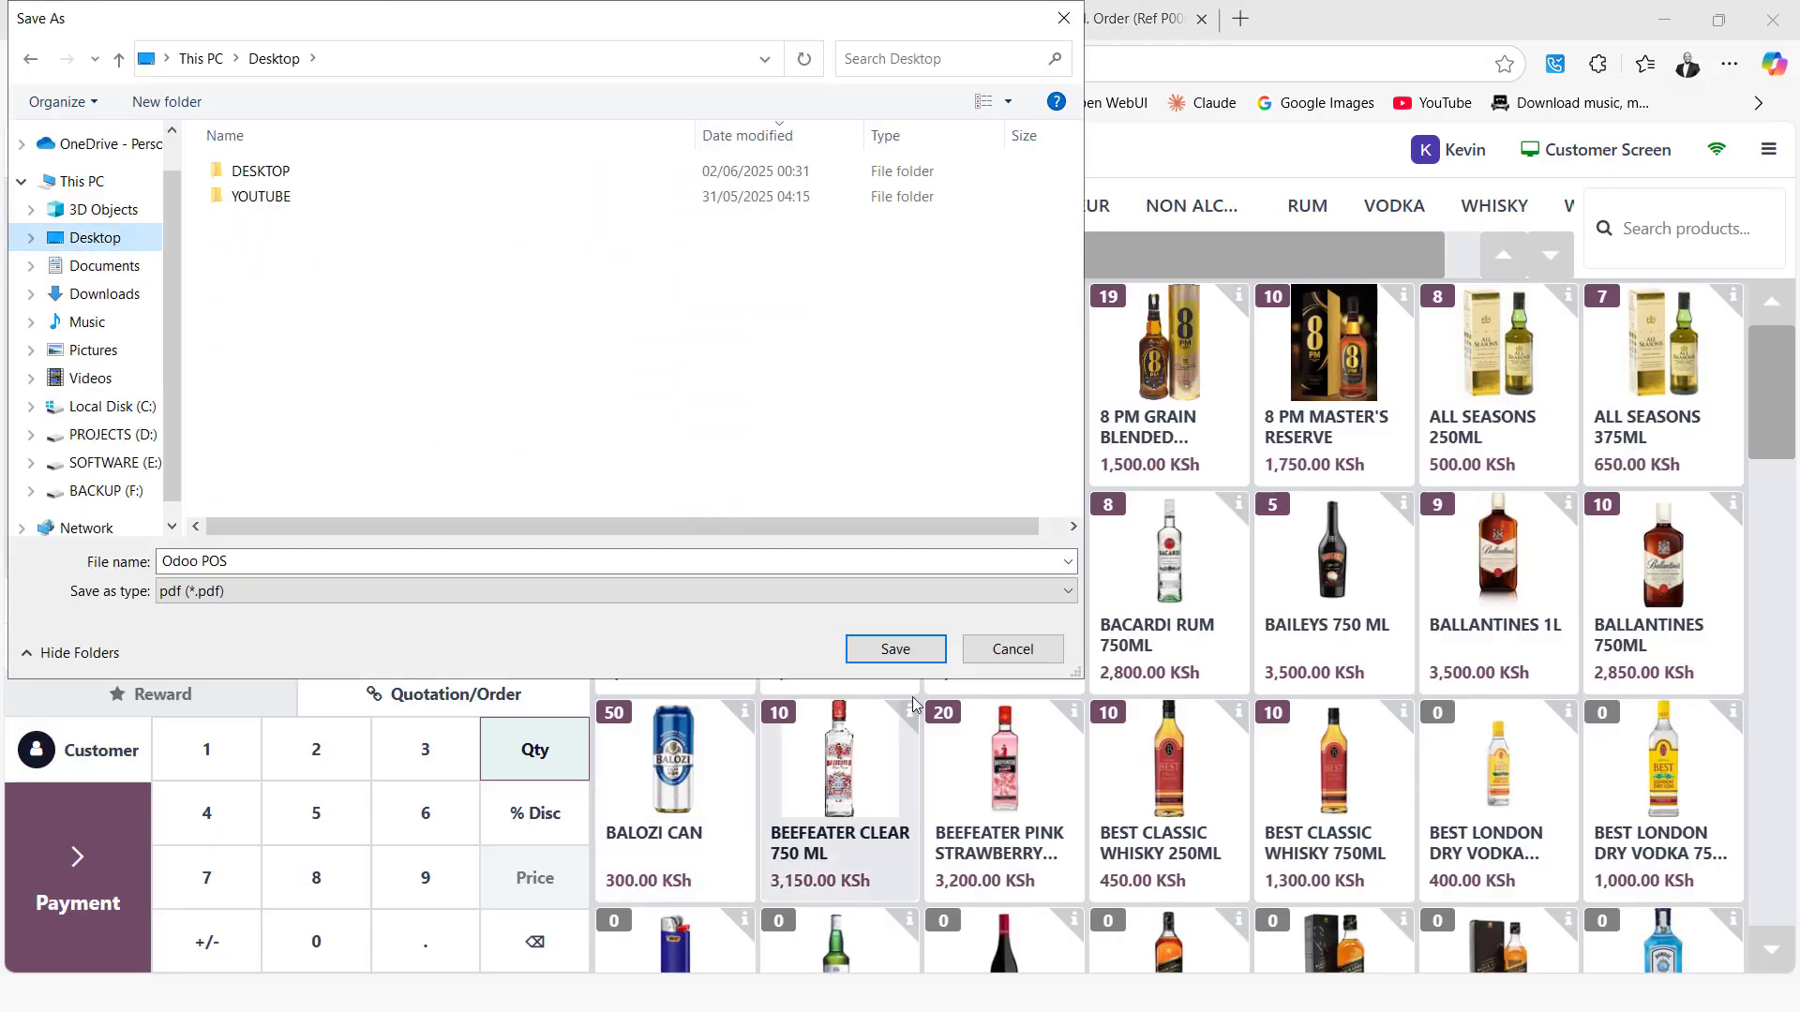
pyautogui.click(906, 651)
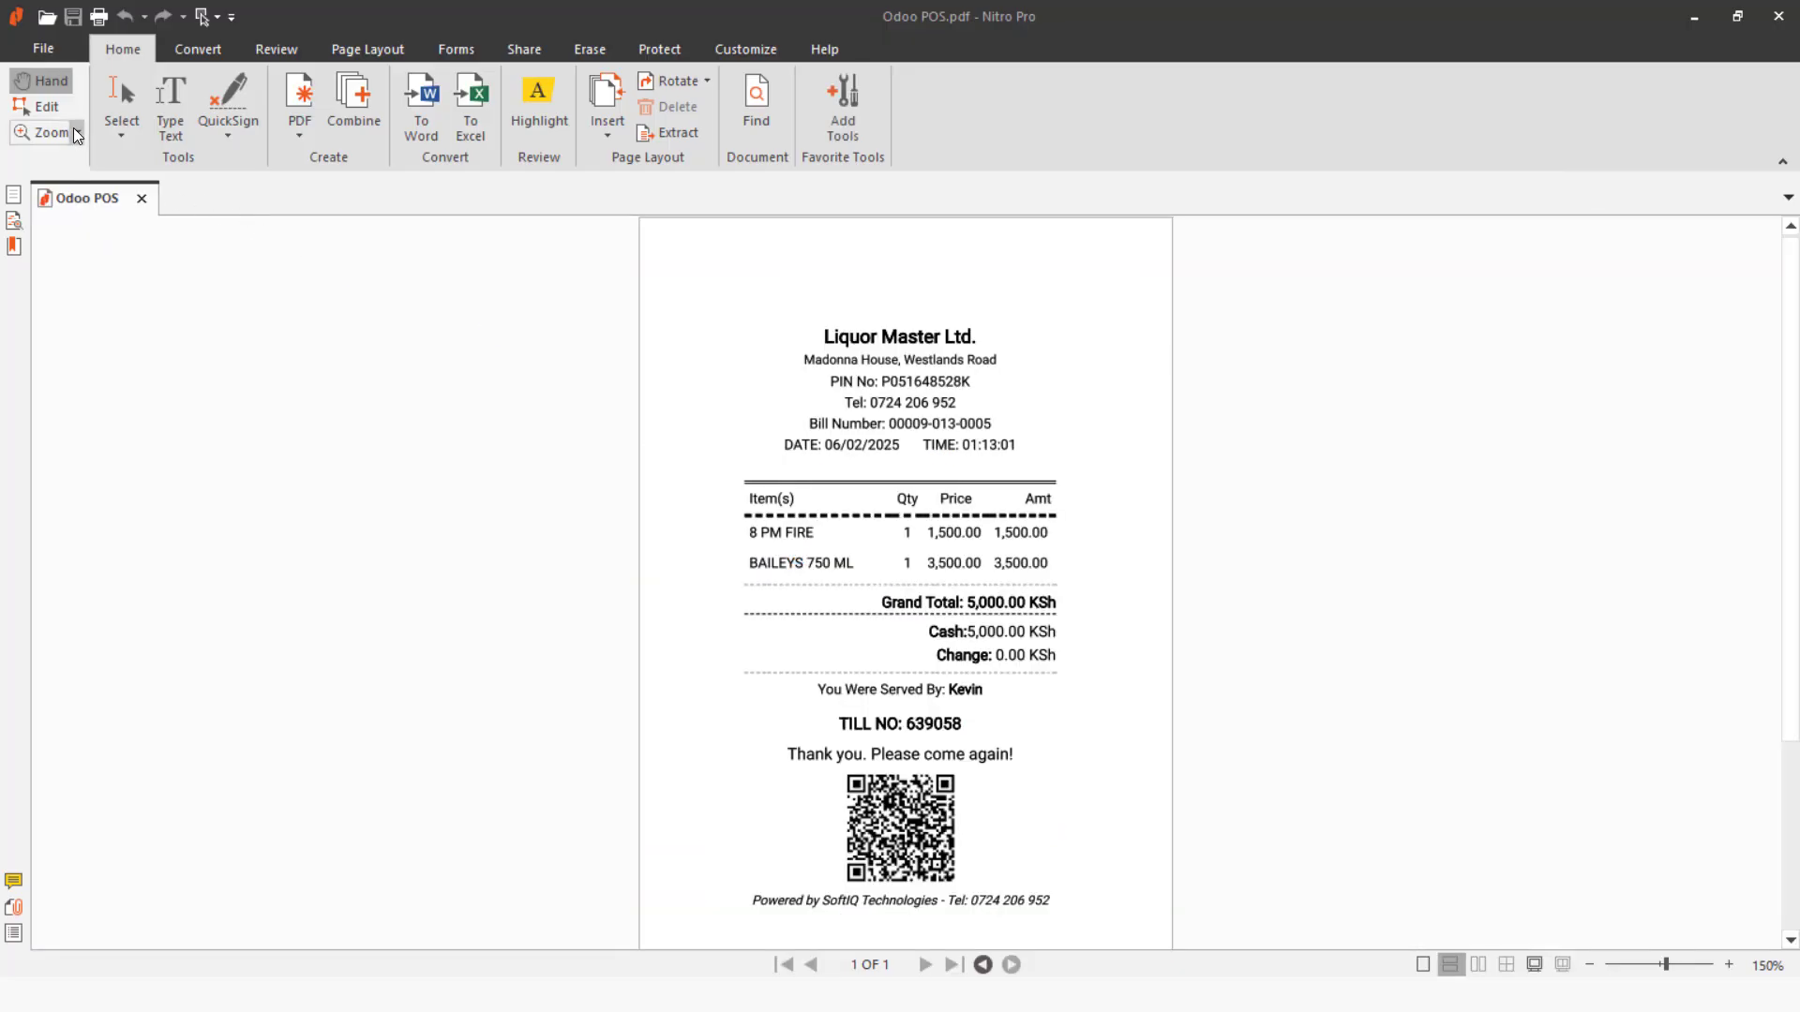
# View the receipt at 150% zoom, then minimise Nitro Pro and return to the POS till
pyautogui.click(54, 132)
pyautogui.click(70, 423)
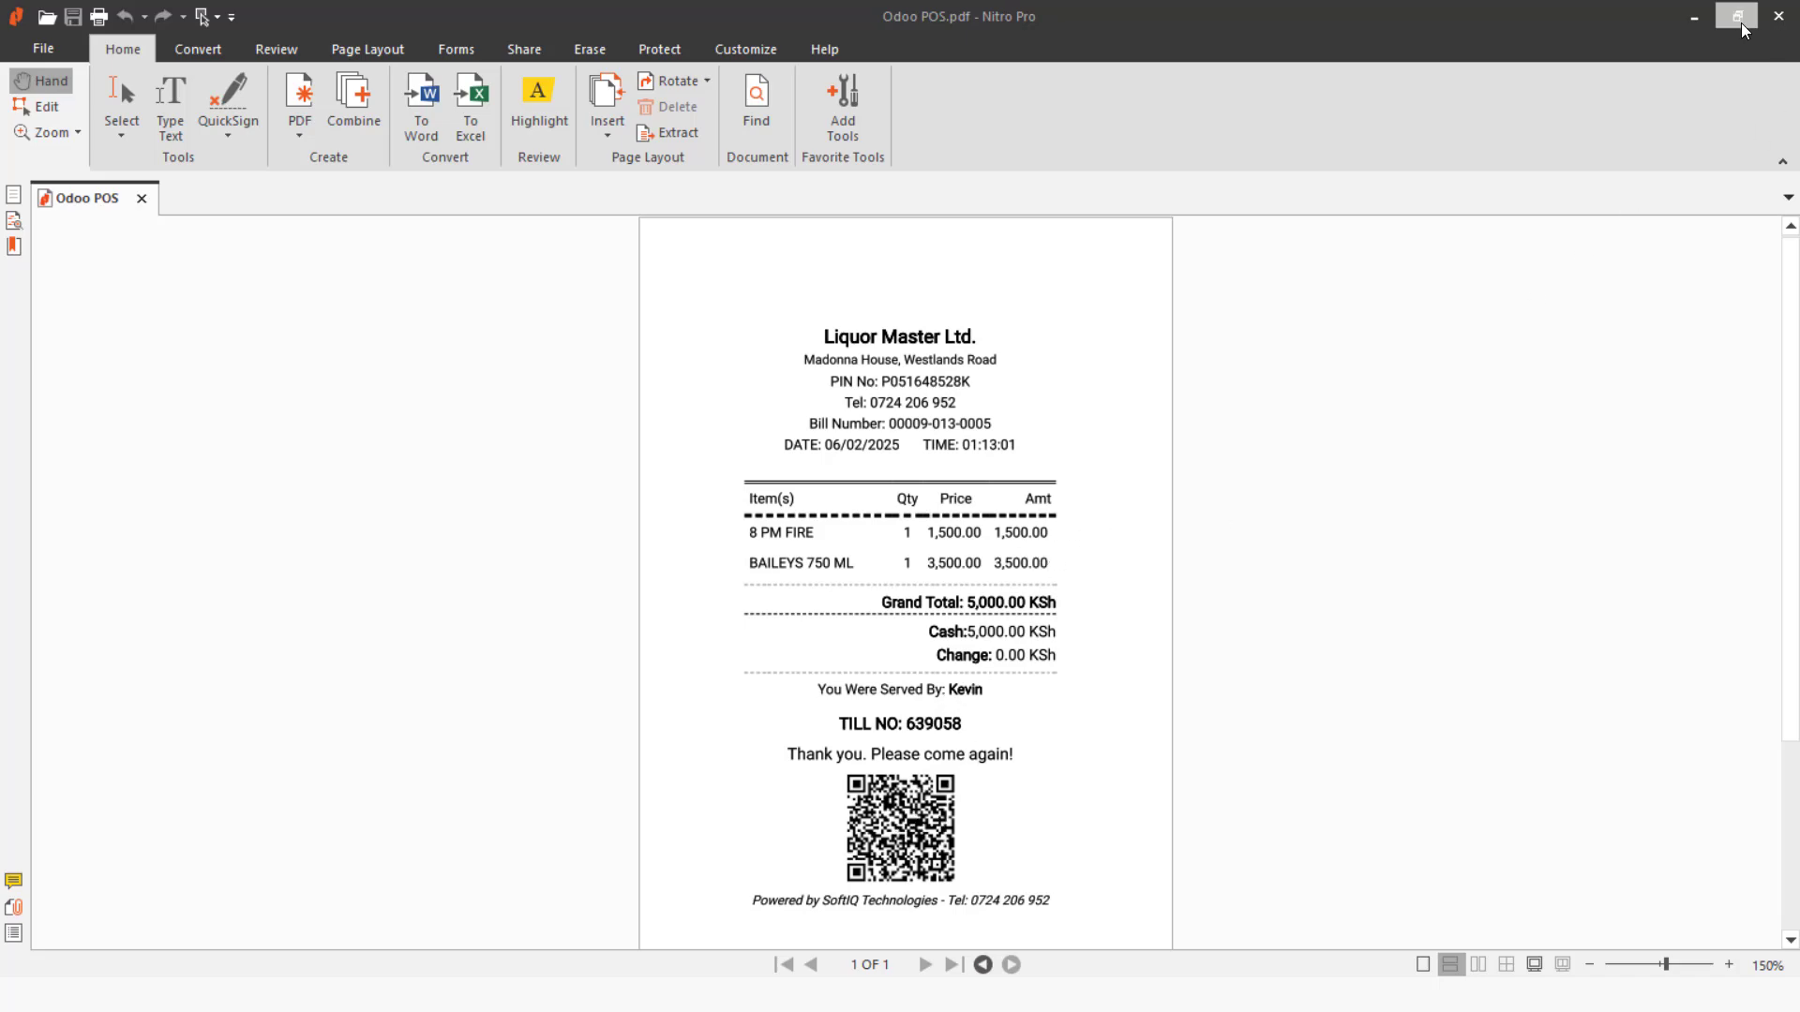
pyautogui.click(1693, 18)
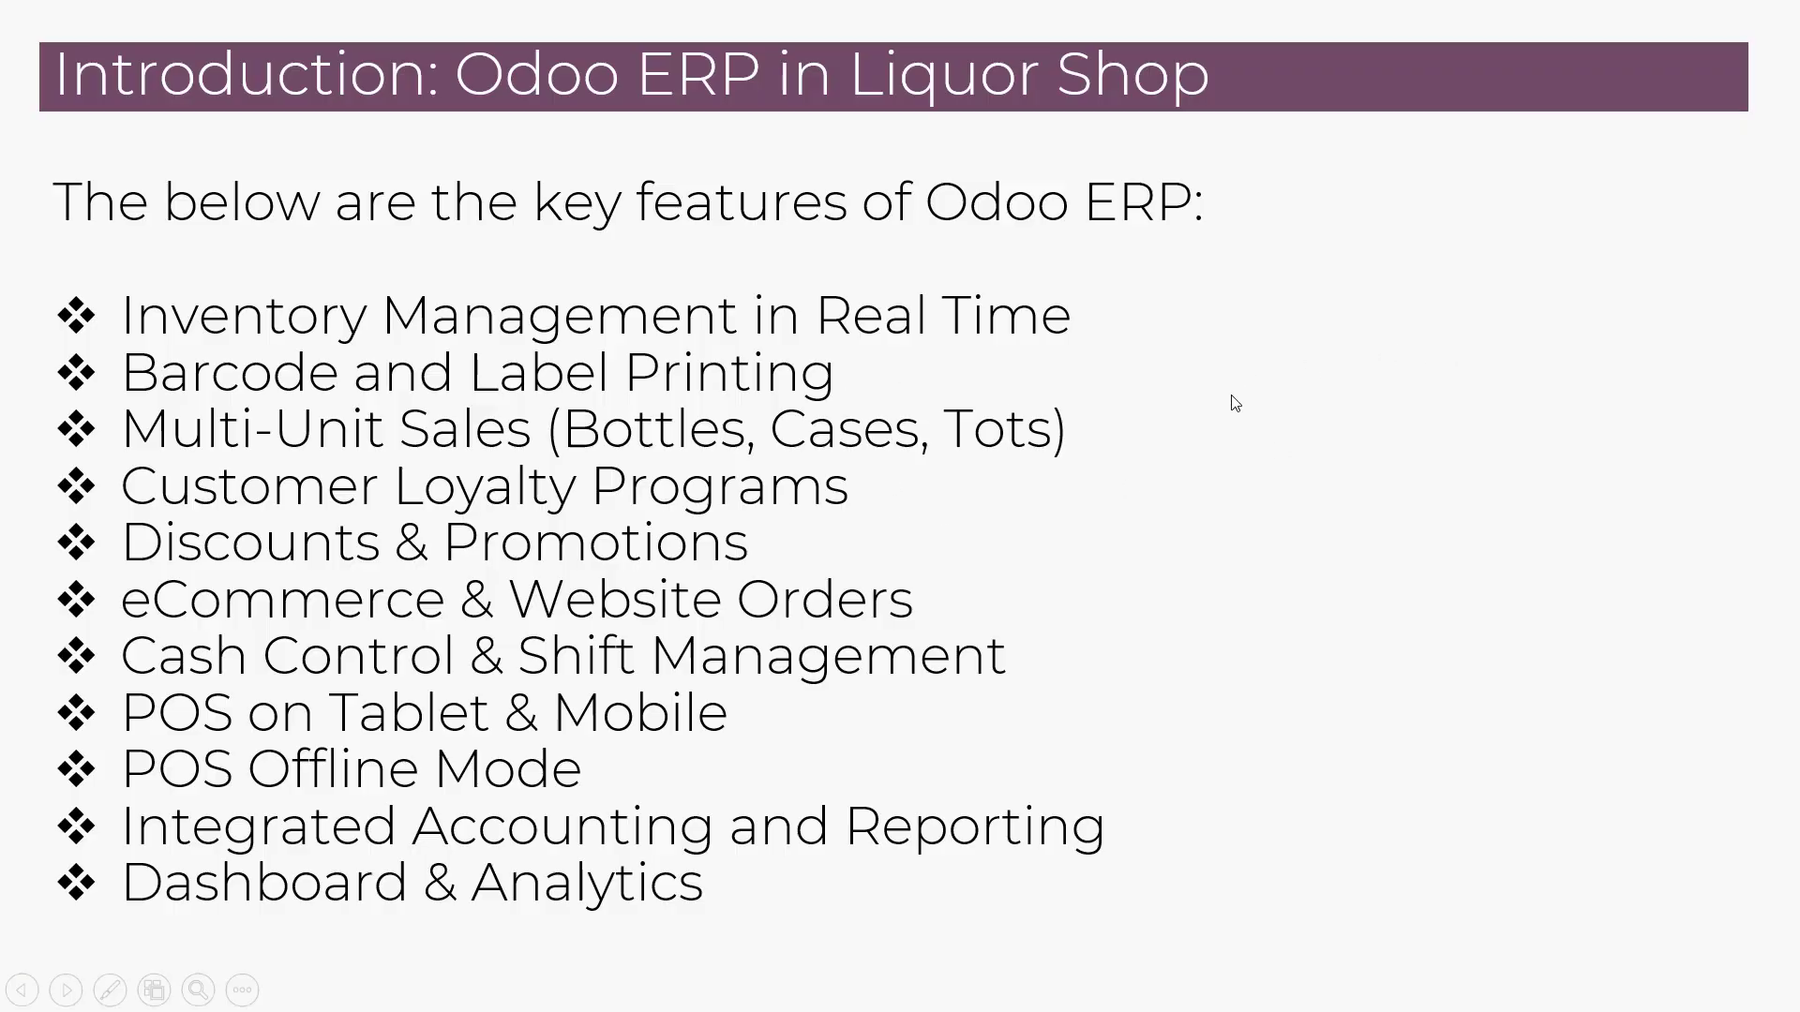
pyautogui.hotkey('alt', 'Tab')
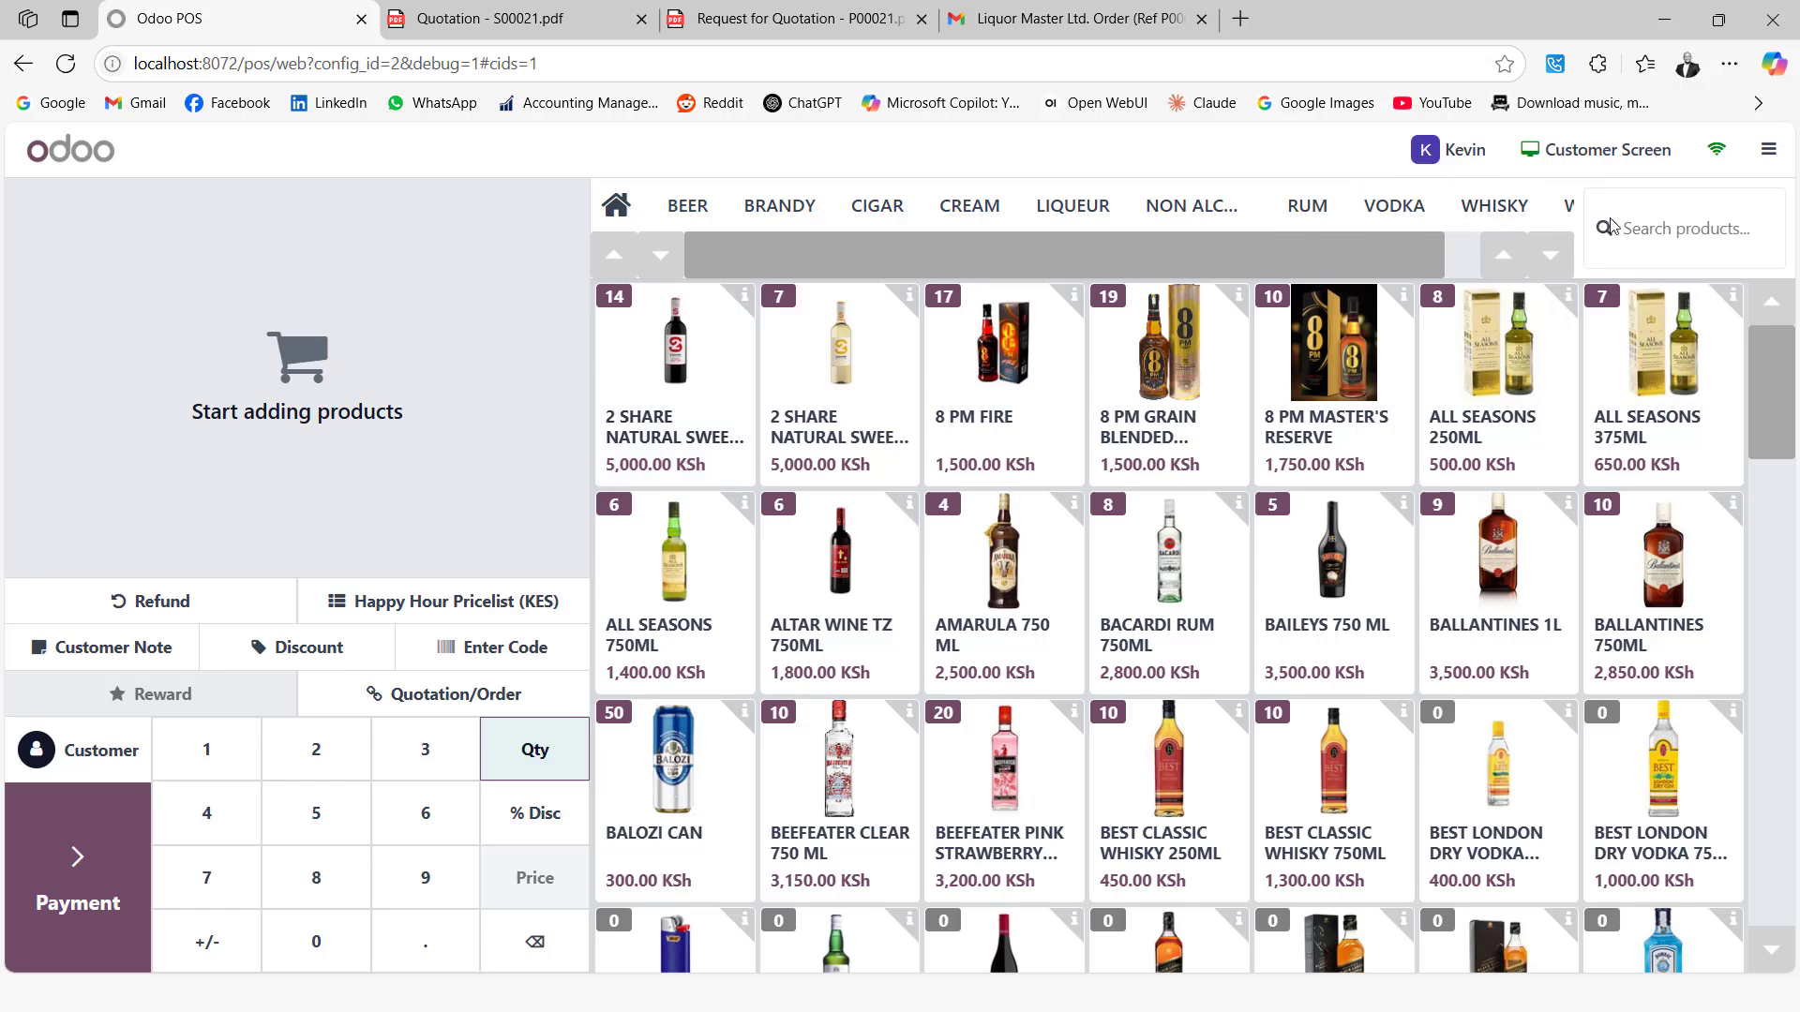
# Search products for 'best', add BEST CLASSIC WHISKY 250ML, and clear the search
pyautogui.click(1647, 226)
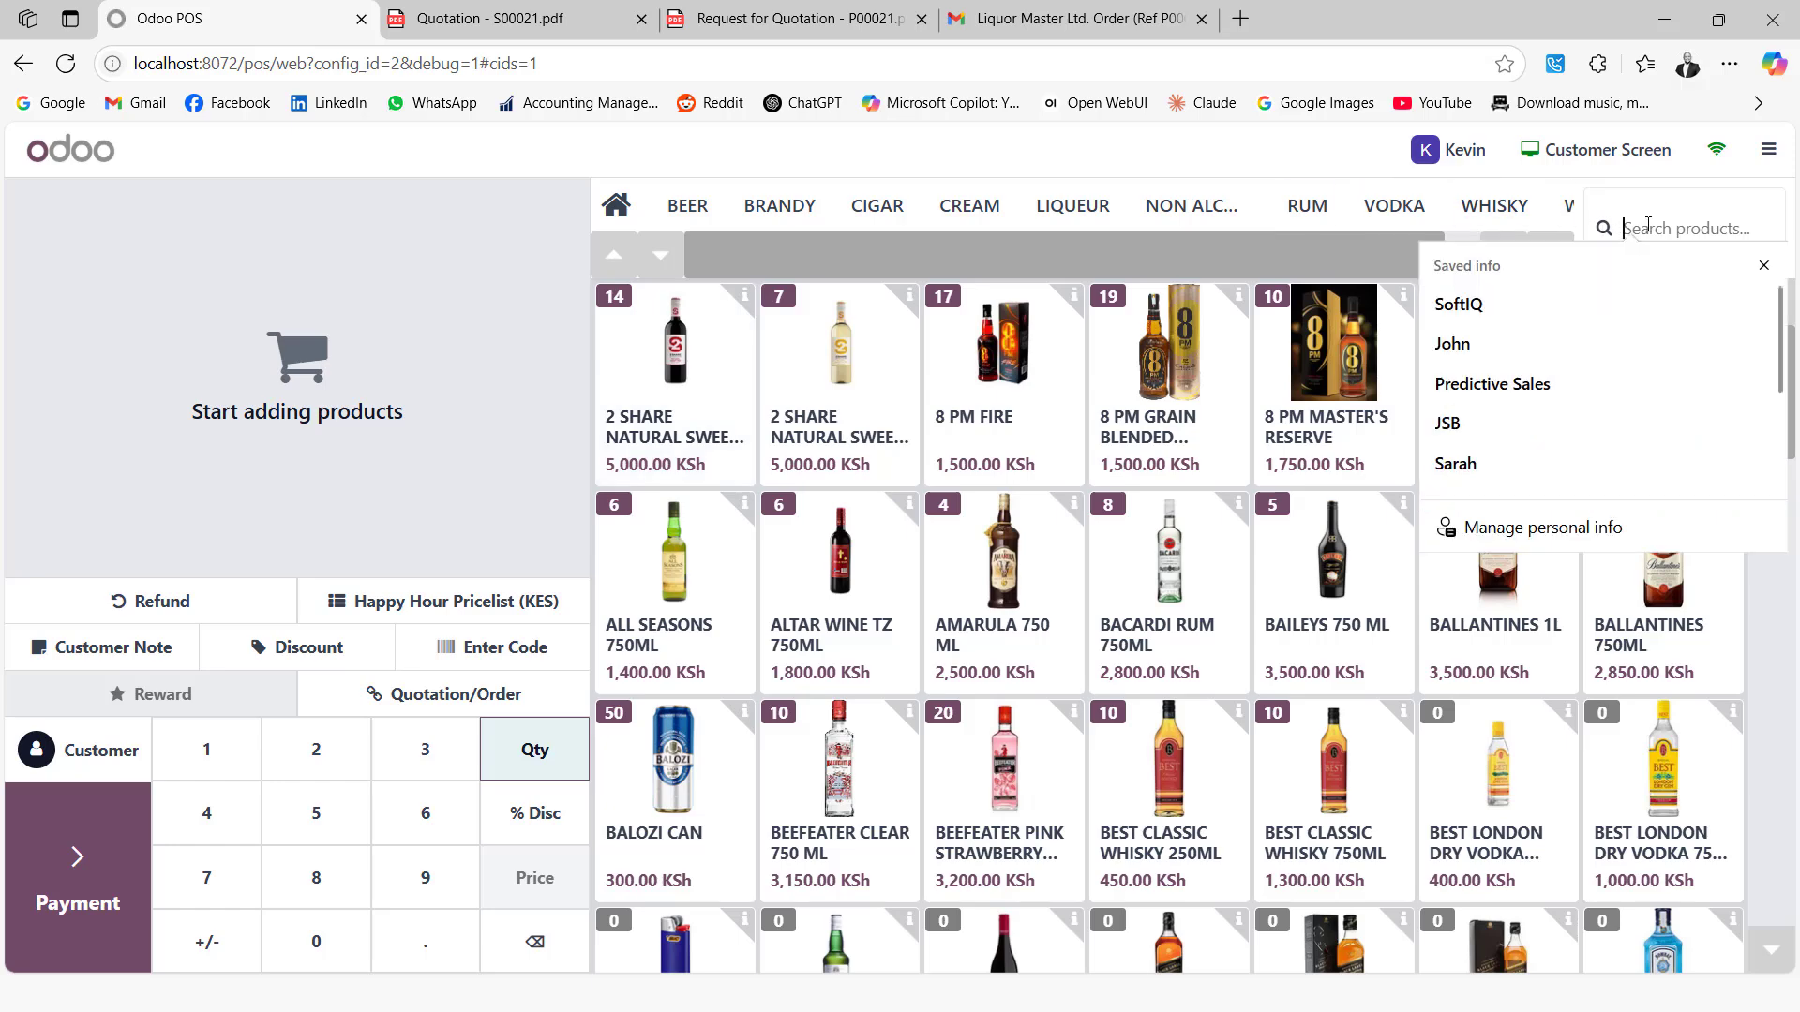
pyautogui.write('best class')
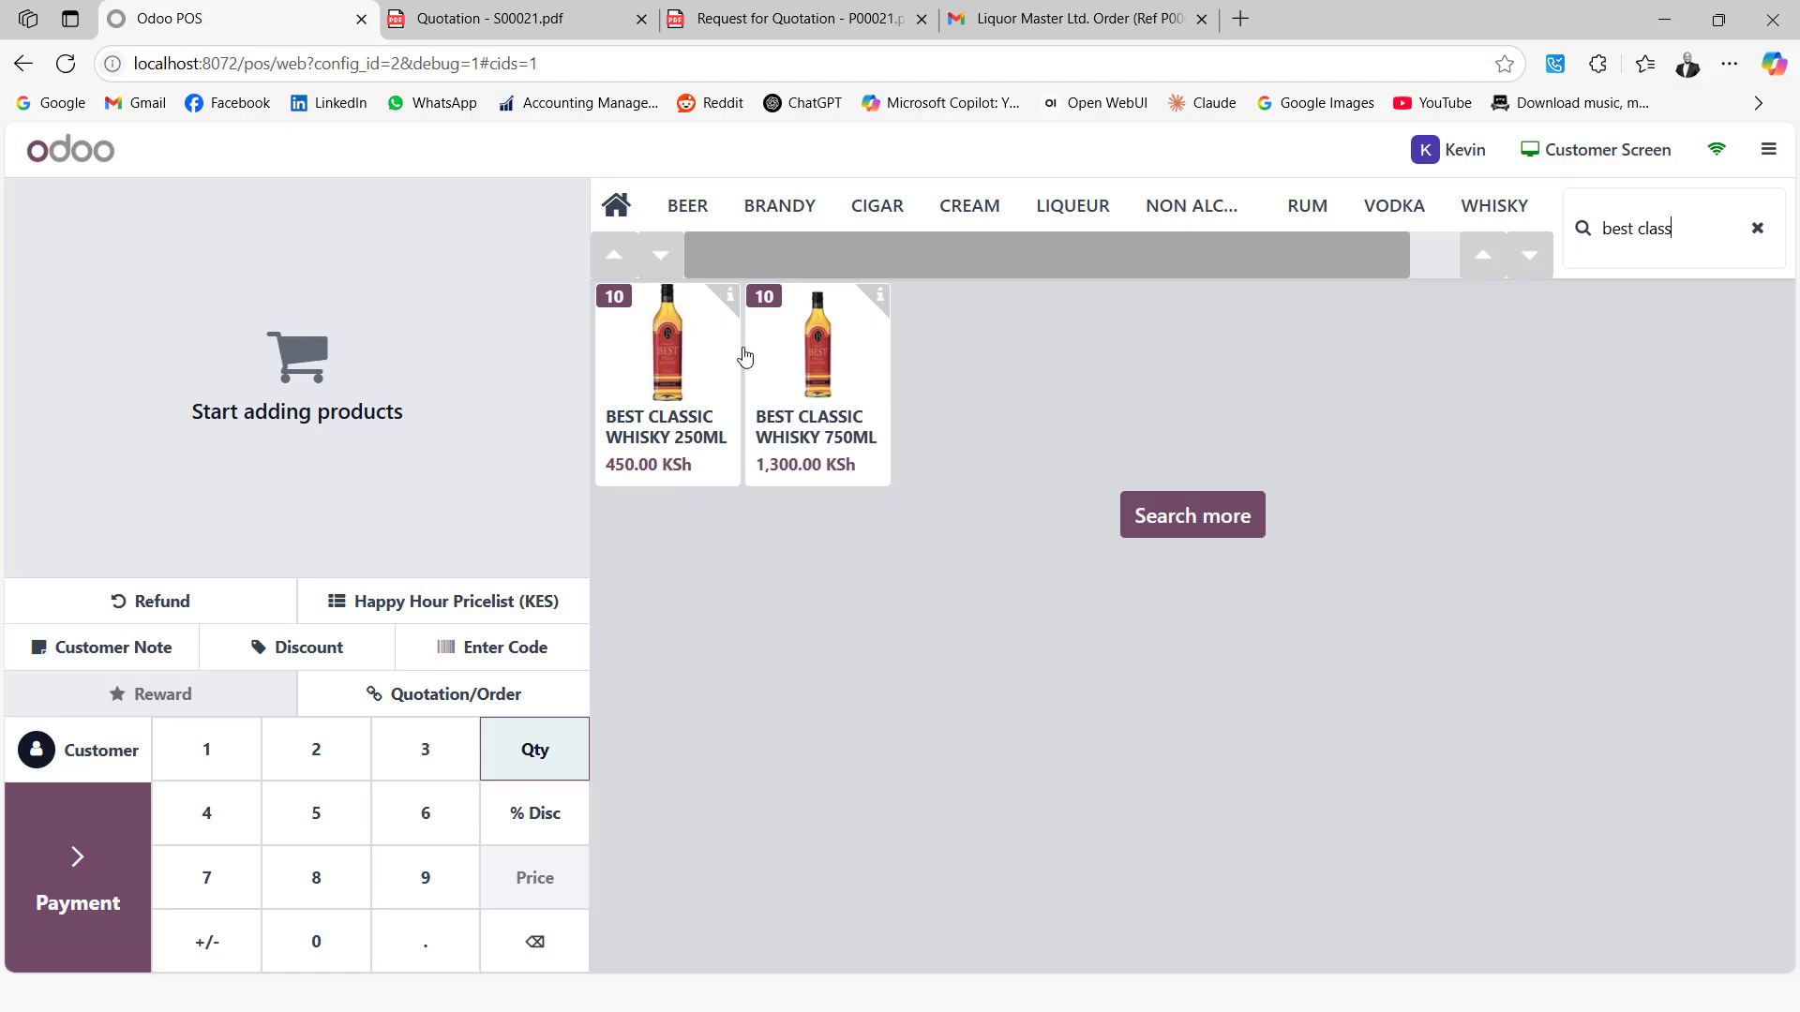
pyautogui.click(679, 373)
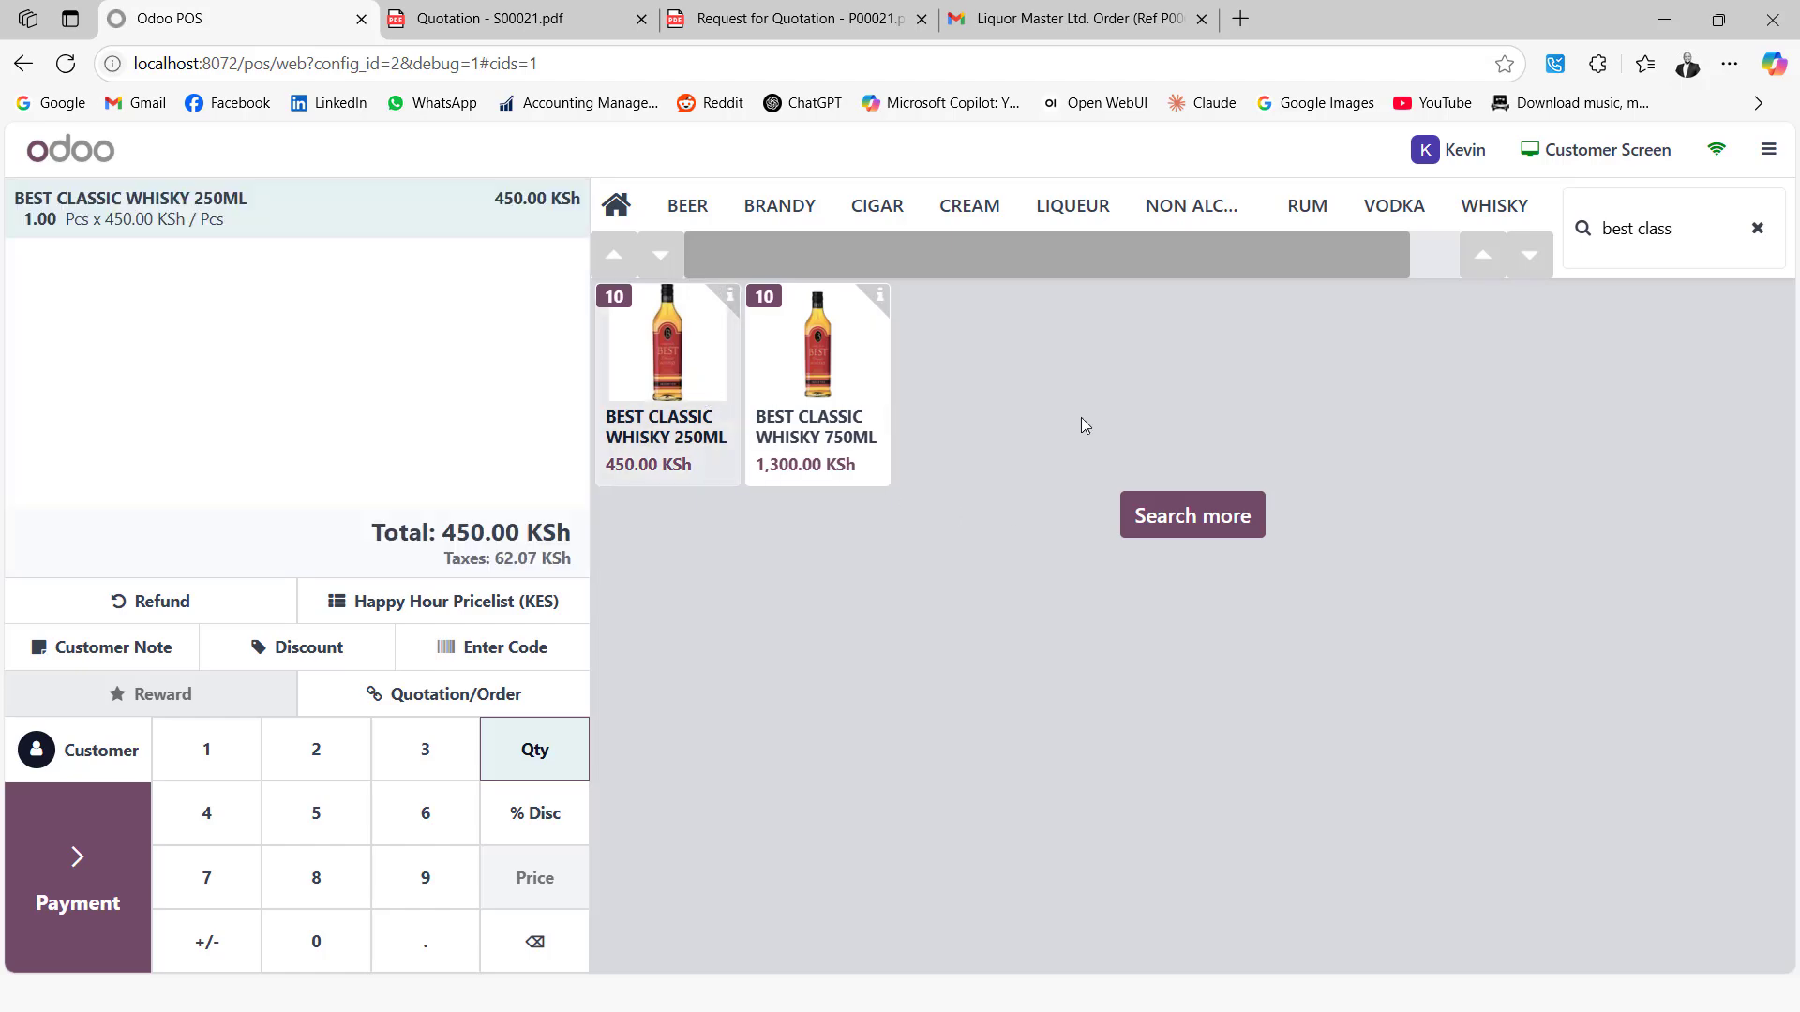
pyautogui.click(1757, 229)
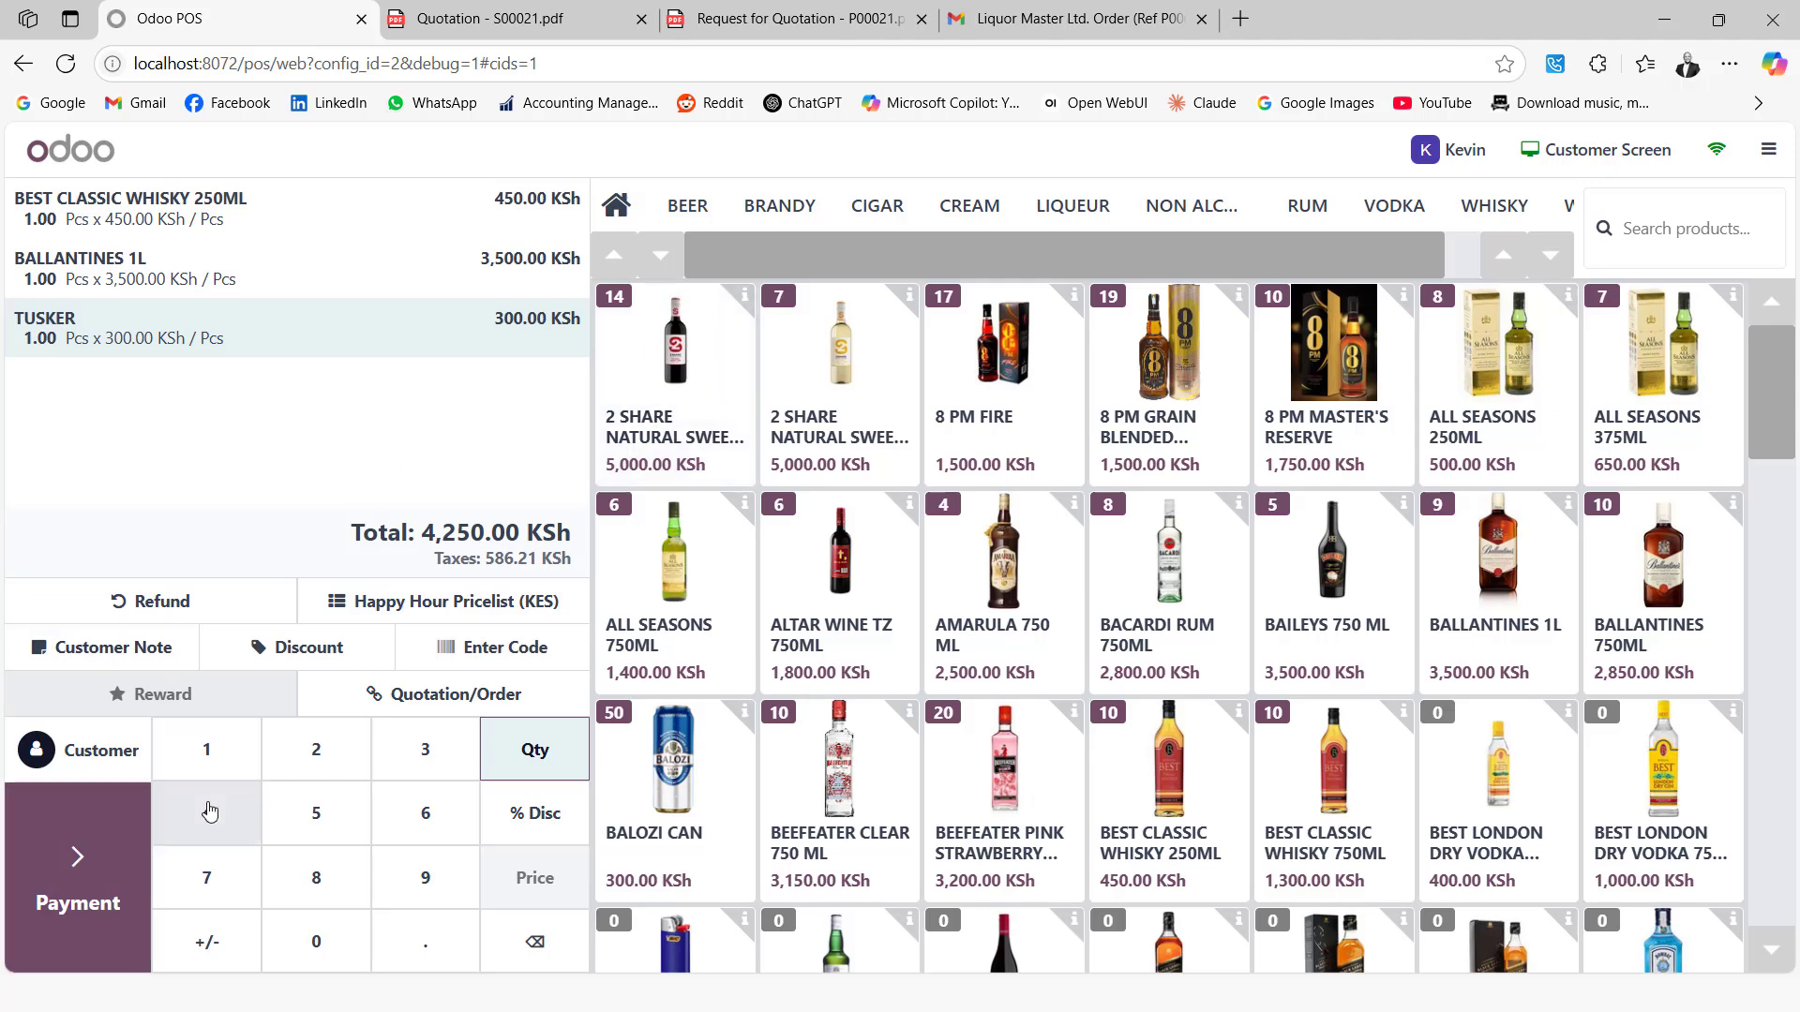
# Assign the loyalty customer to the 4,250.00 KSh order and move to payment
pyautogui.click(97, 750)
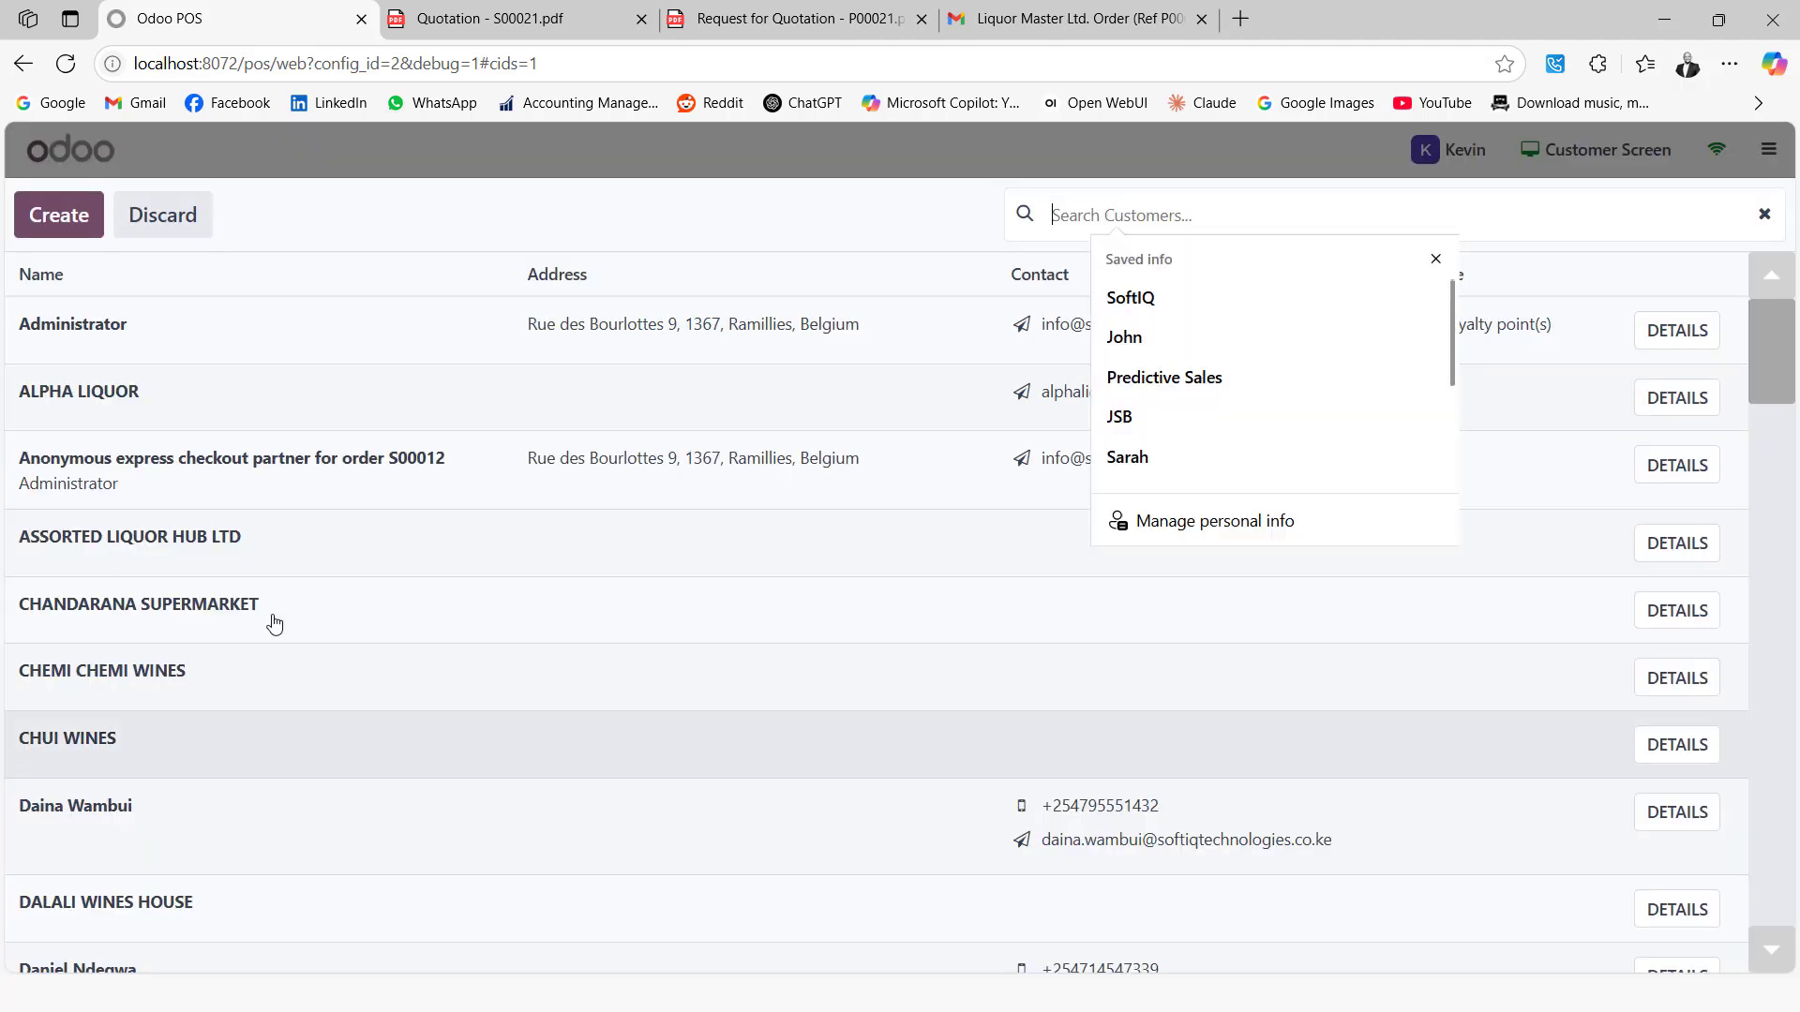
pyautogui.scroll(-8, 199, 667)
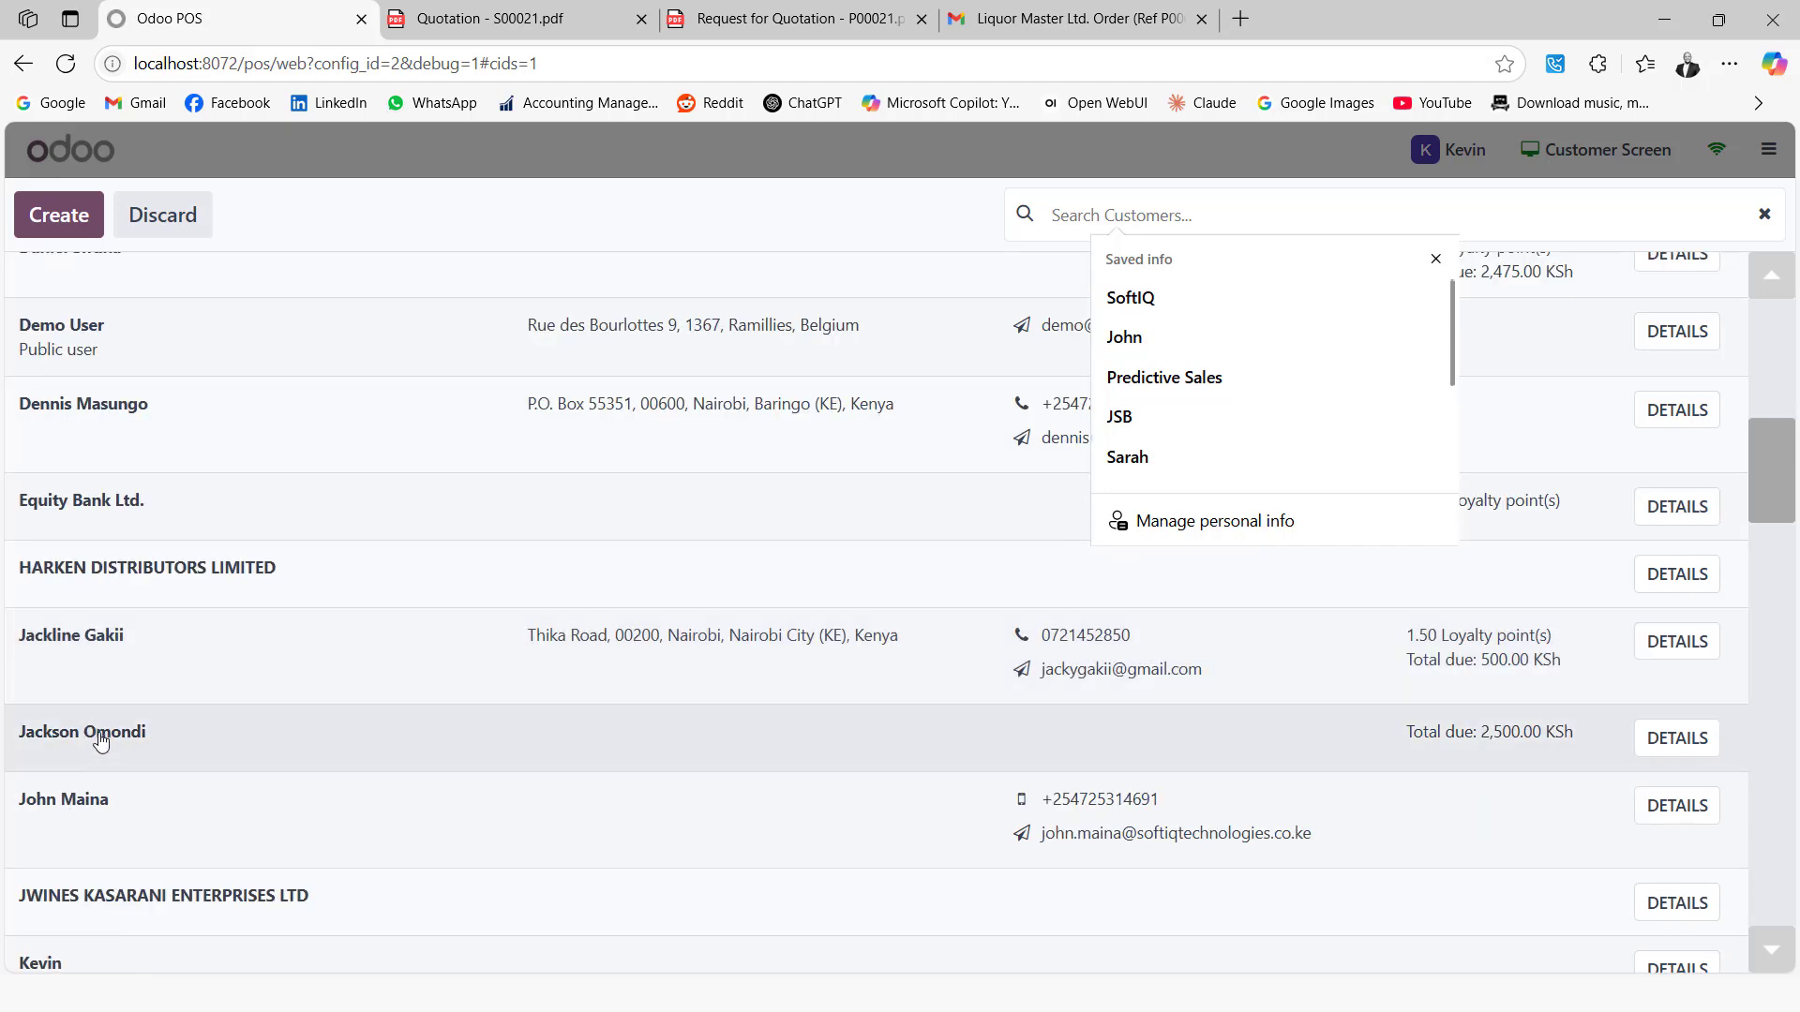
pyautogui.click(101, 742)
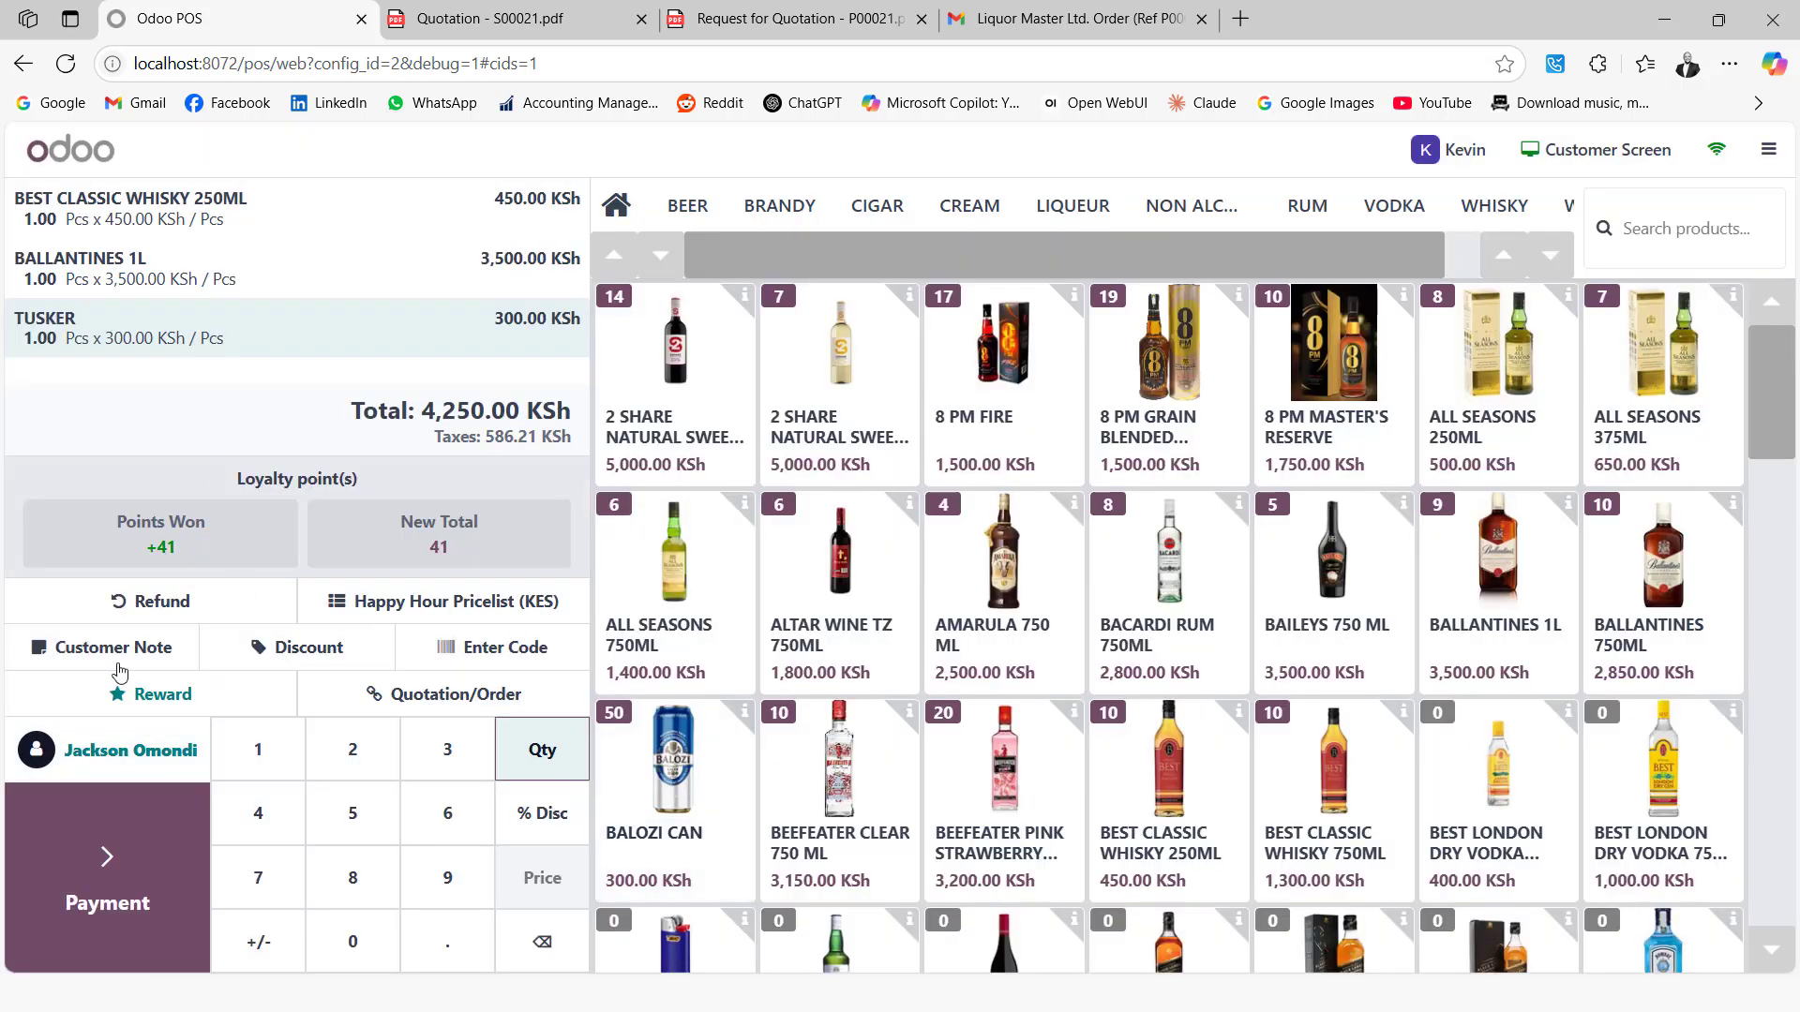
pyautogui.click(105, 853)
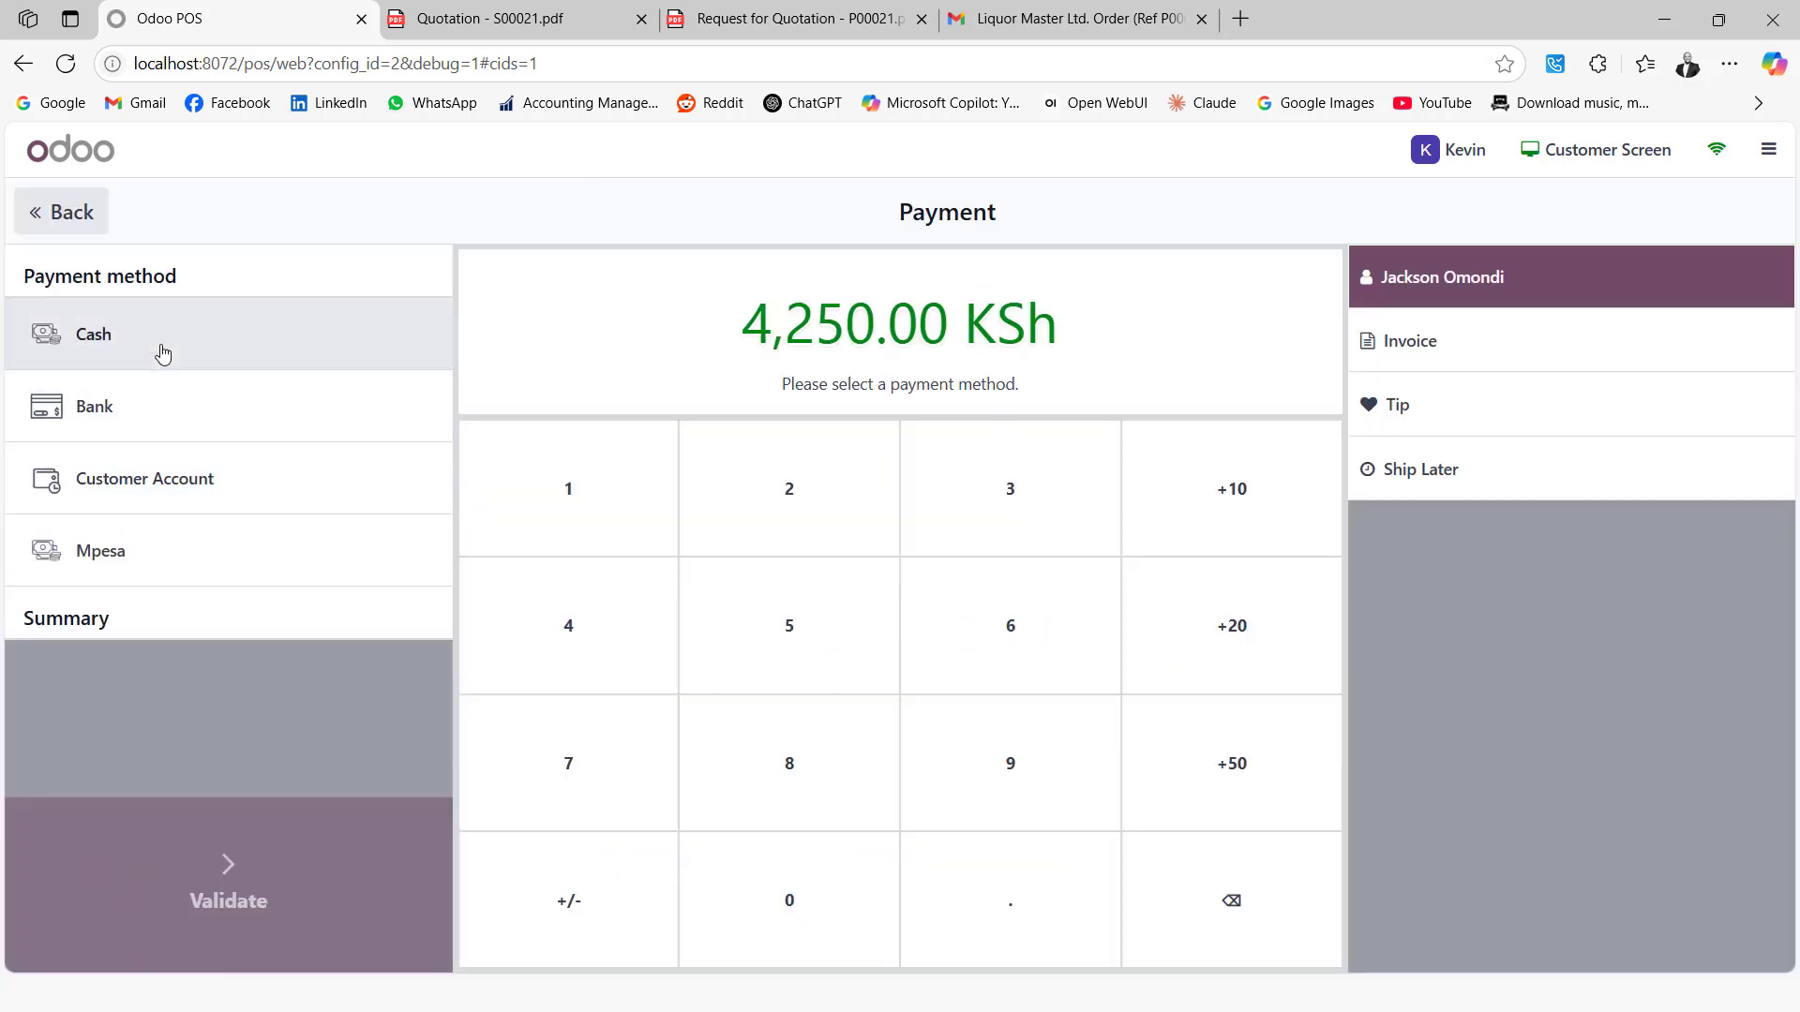
# Take 5,000.00 KSh cash for the 4,250.00 KSh order, giving 750.00 change
pyautogui.click(161, 351)
pyautogui.click(856, 651)
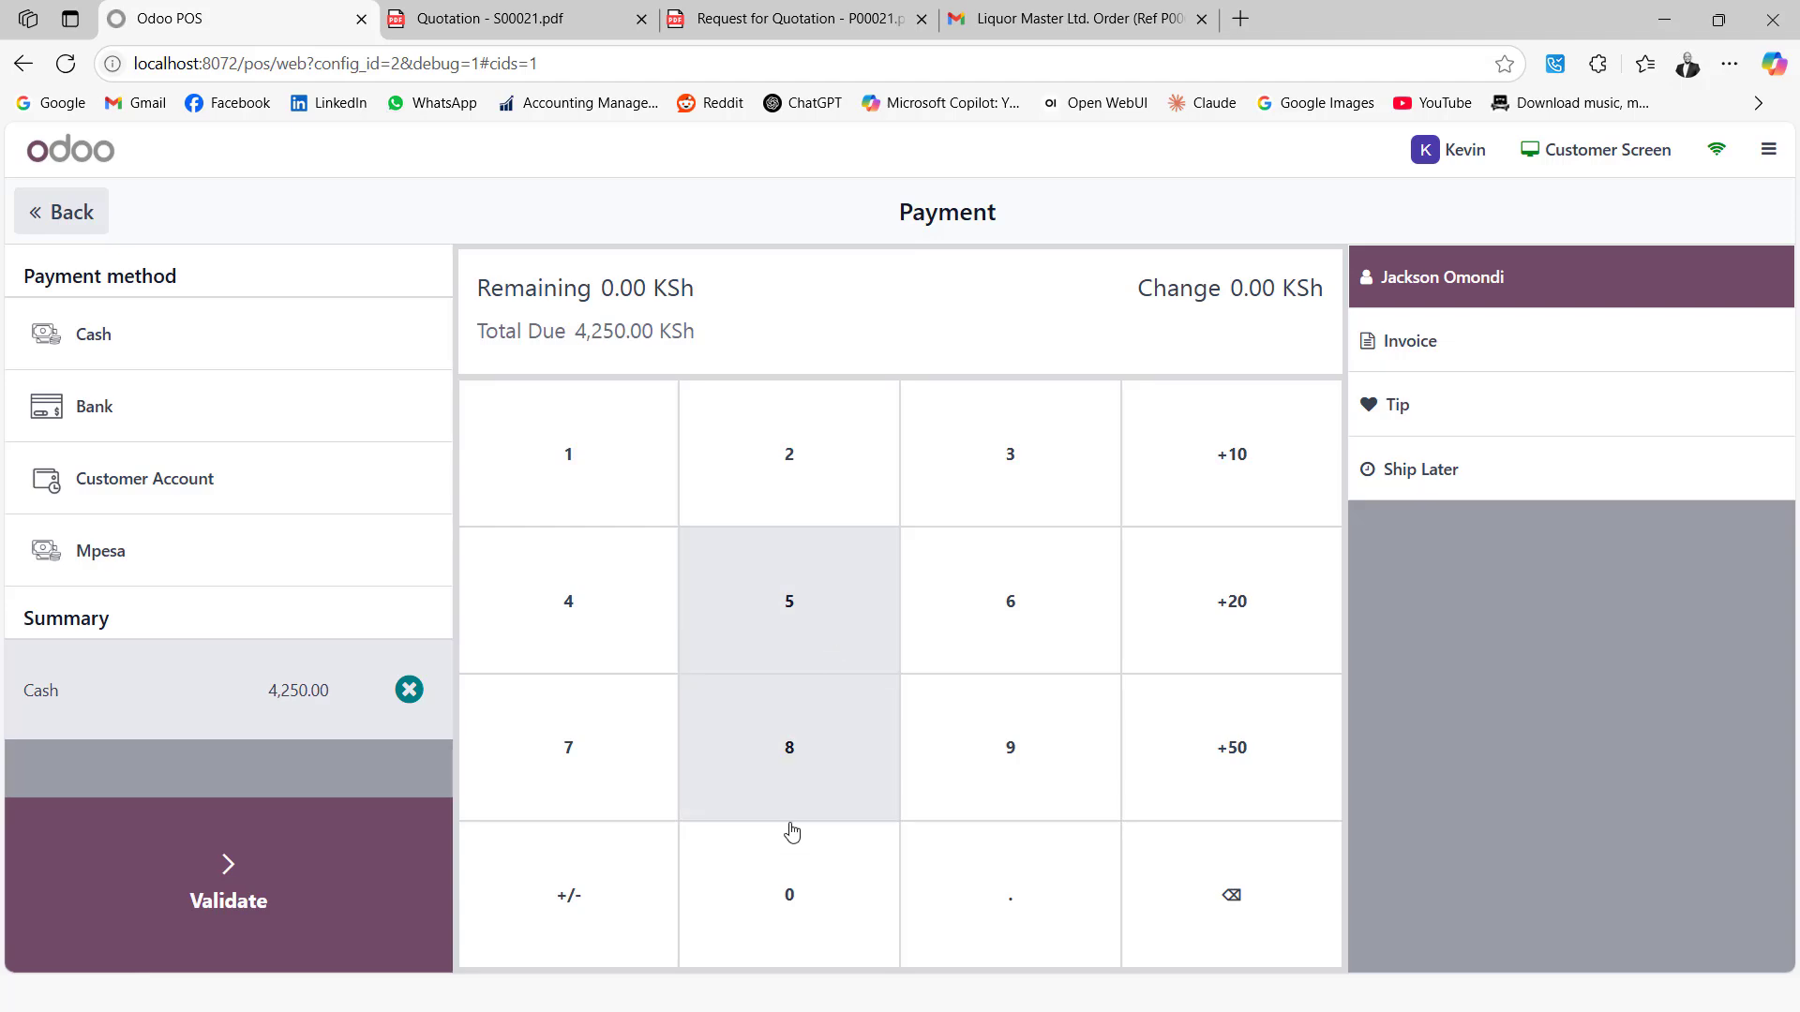
pyautogui.click(777, 895)
pyautogui.click(777, 895)
pyautogui.click(777, 895)
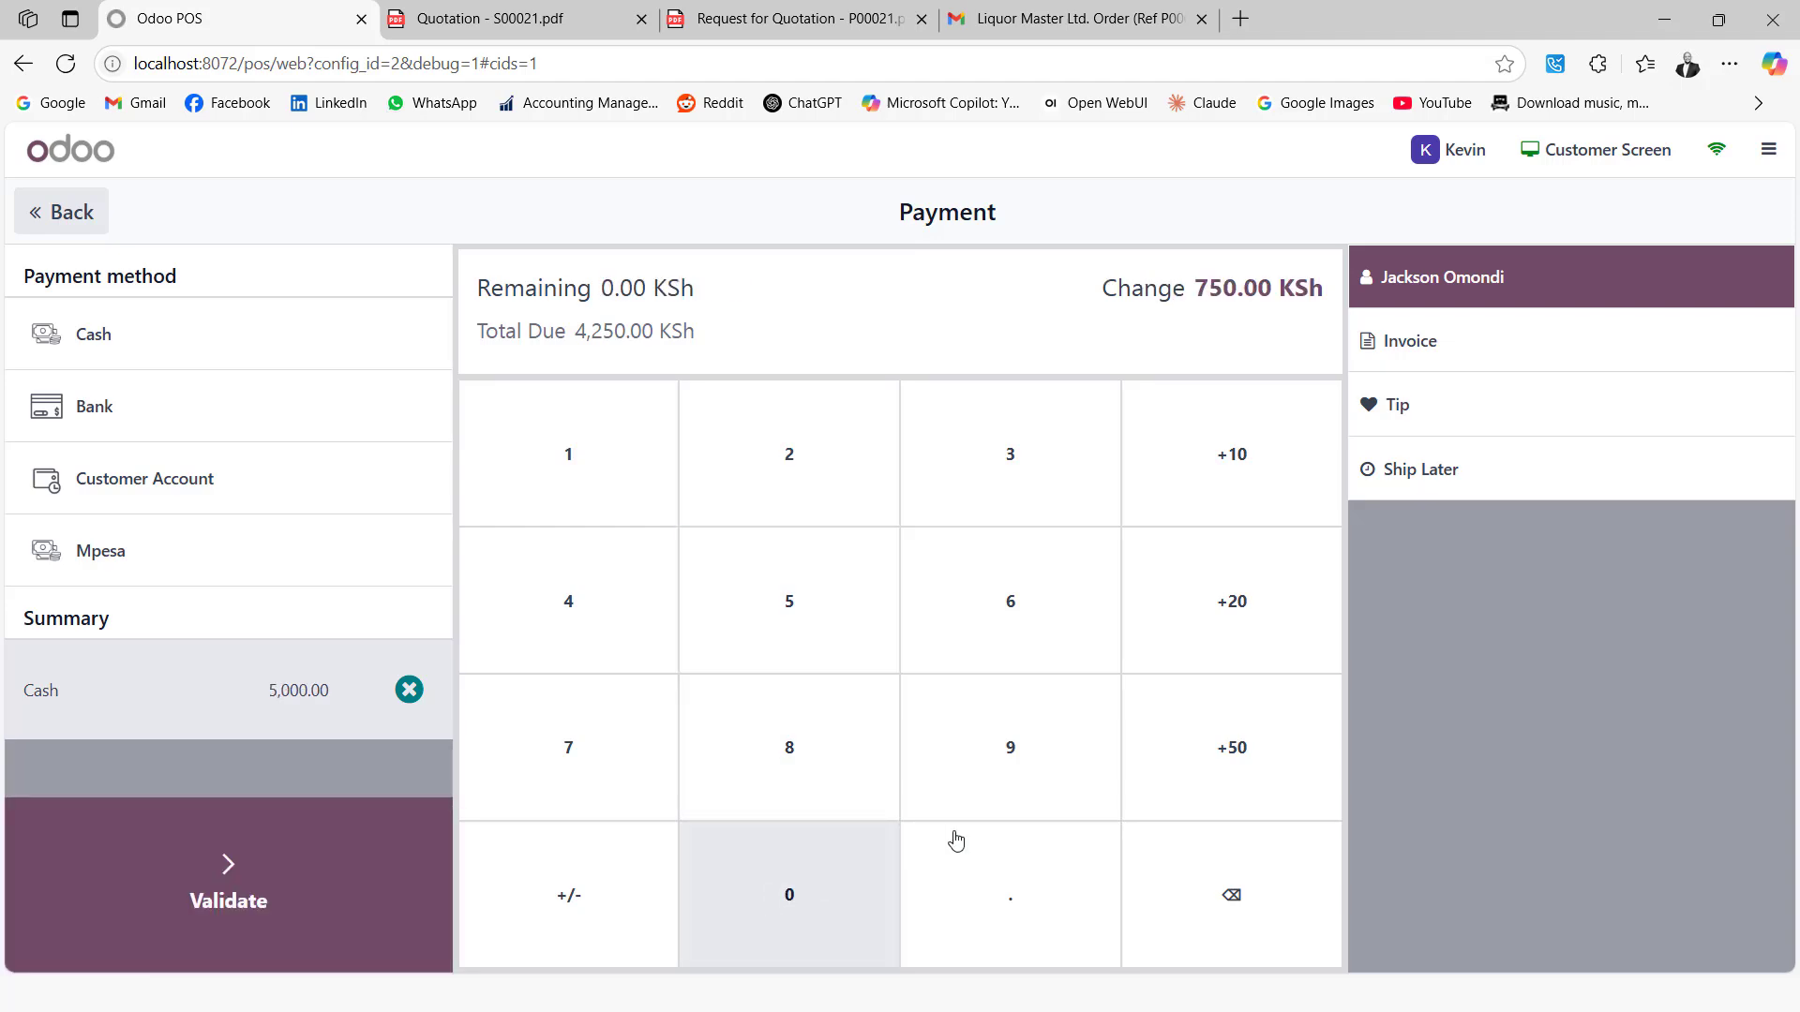
pyautogui.click(374, 855)
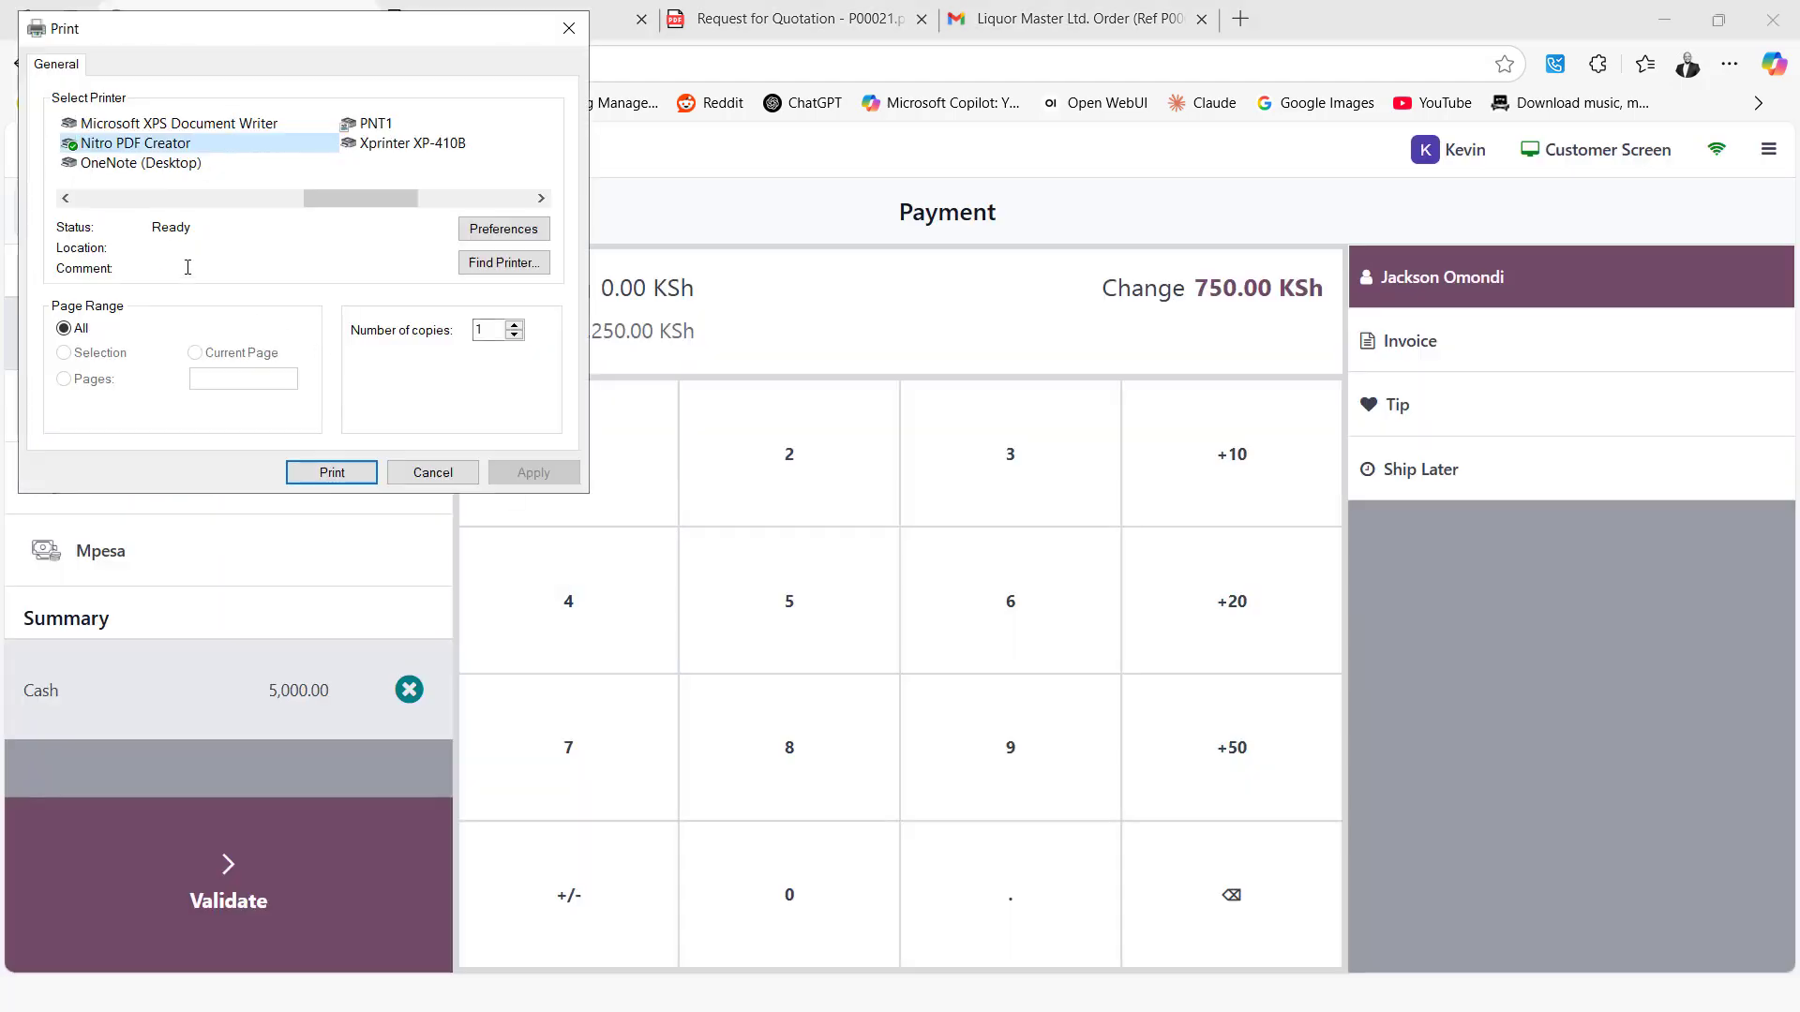
# Print the receipt to PDF, saving it on the Desktop as Odoo POS1.pdf
pyautogui.click(330, 473)
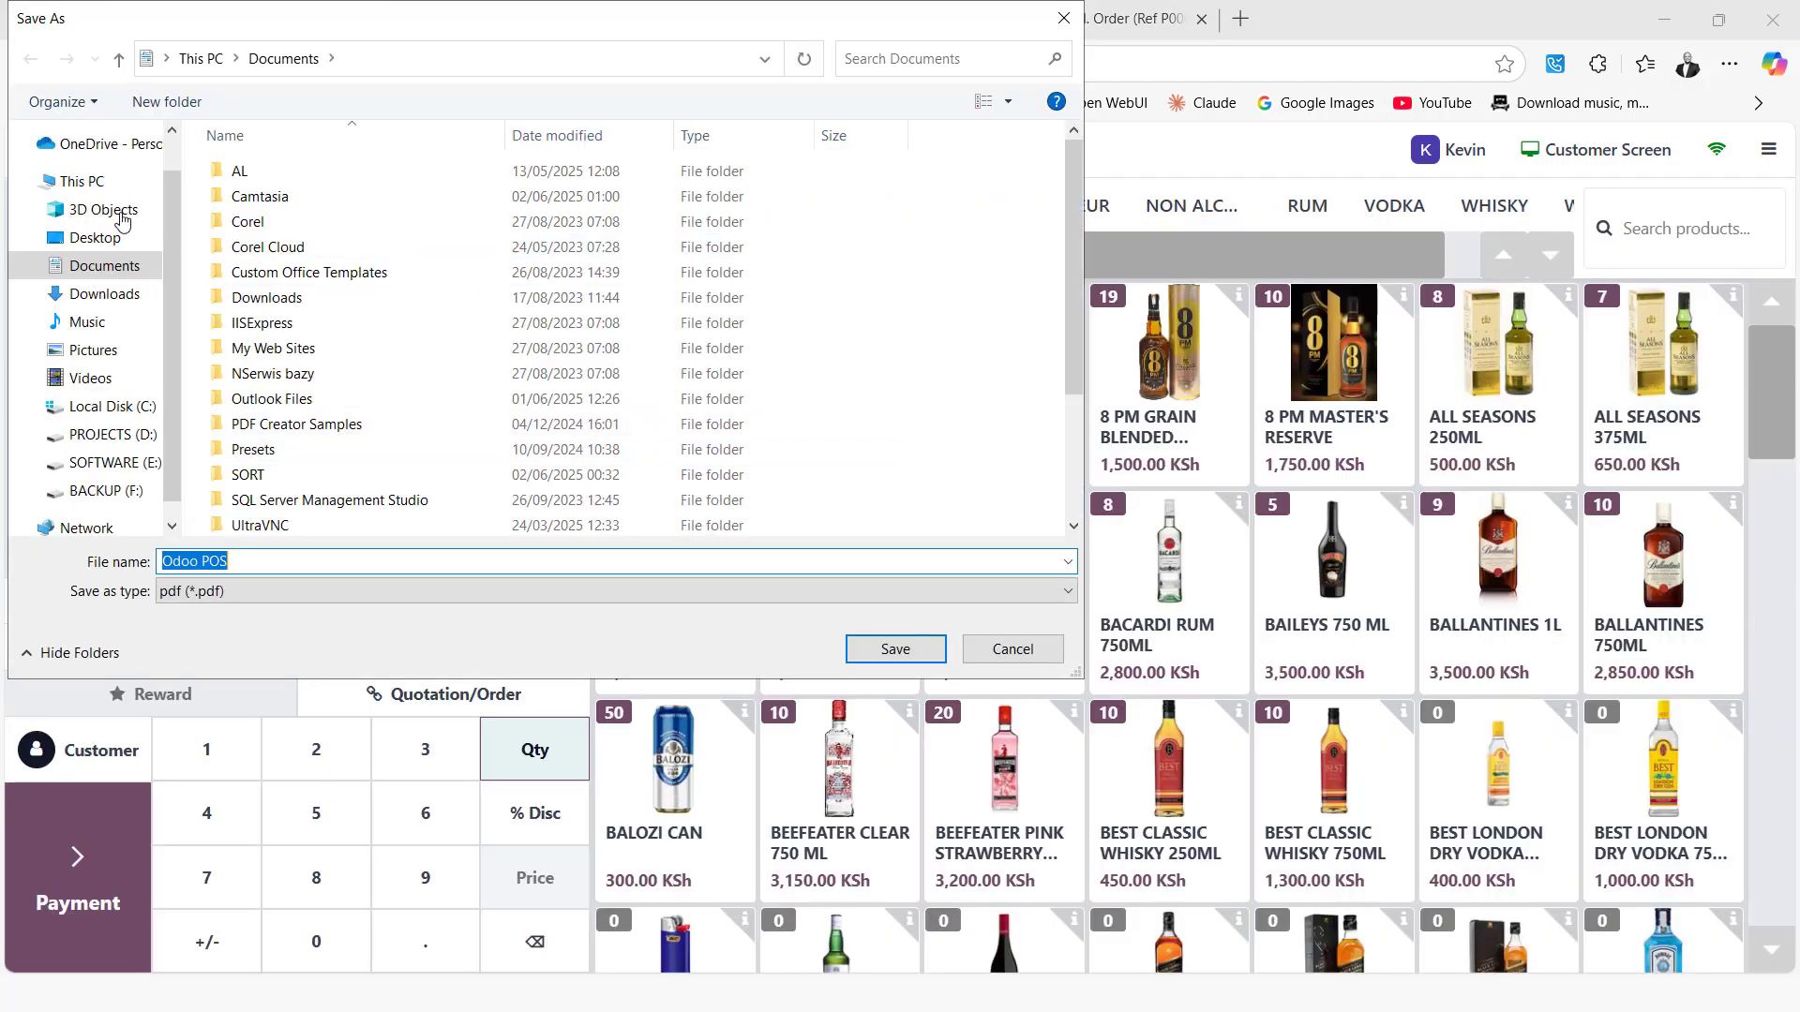
pyautogui.click(98, 238)
pyautogui.click(334, 564)
pyautogui.click(336, 568)
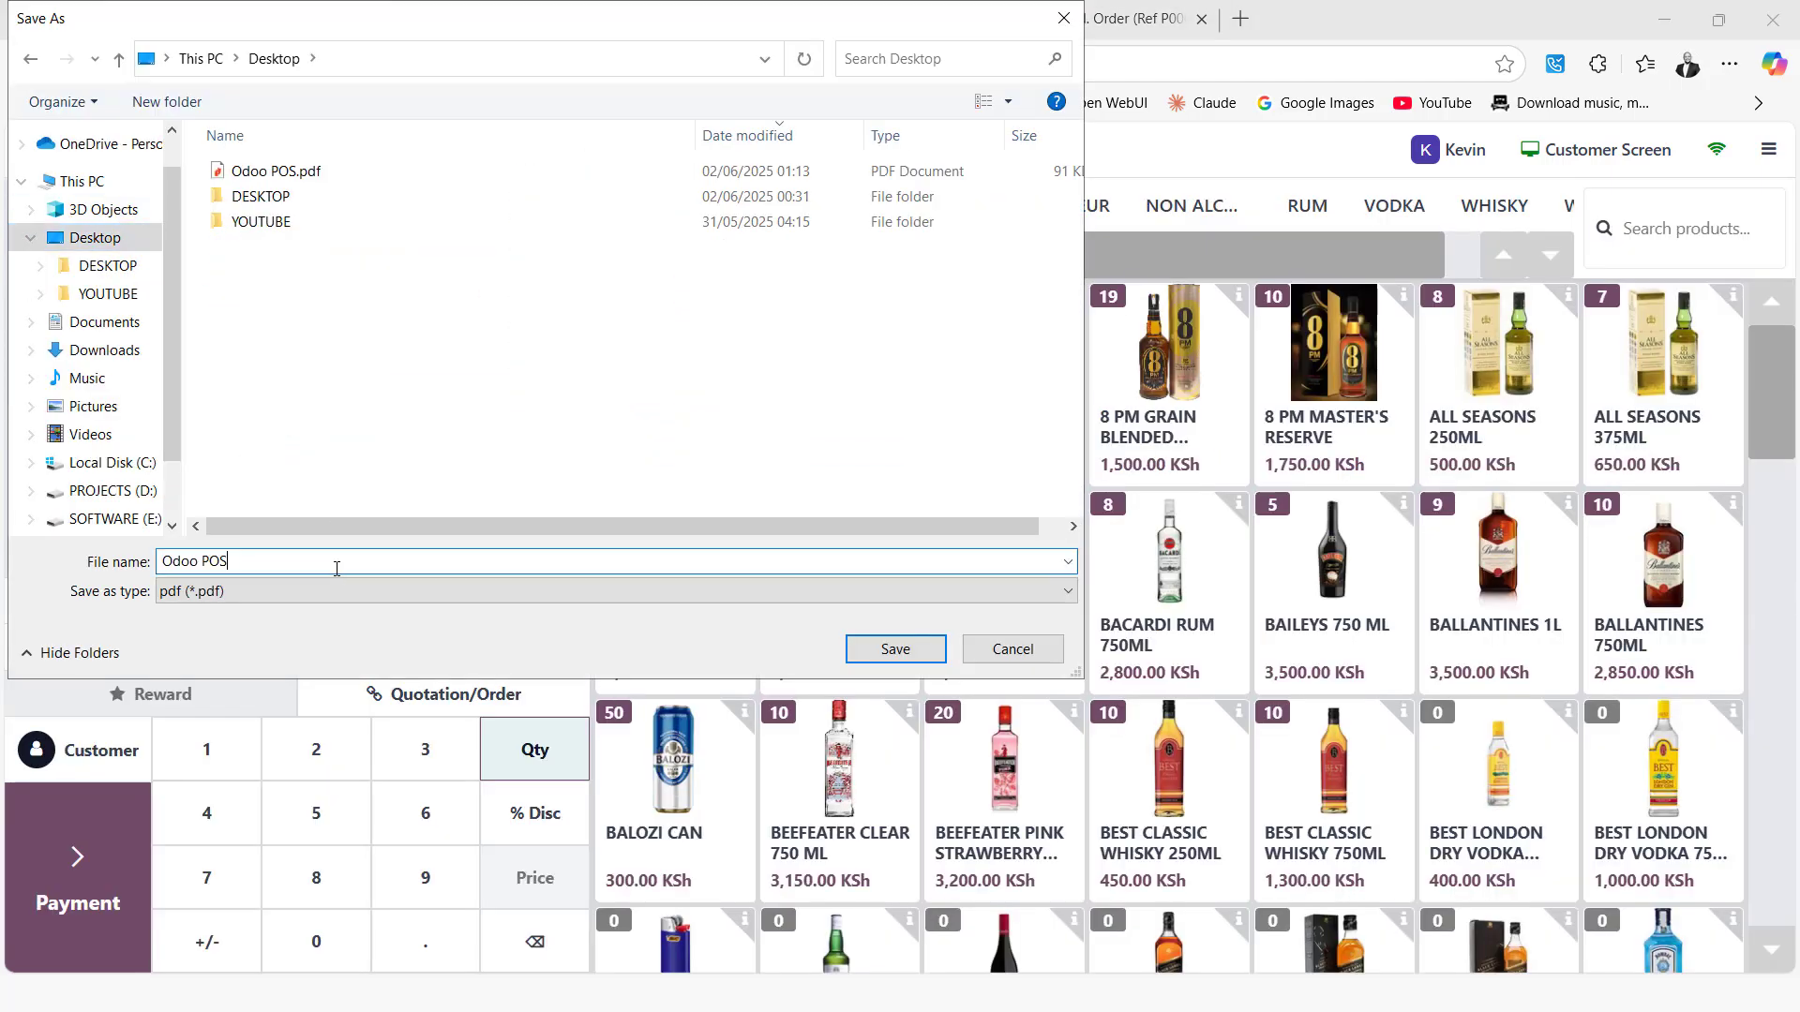
pyautogui.click(895, 650)
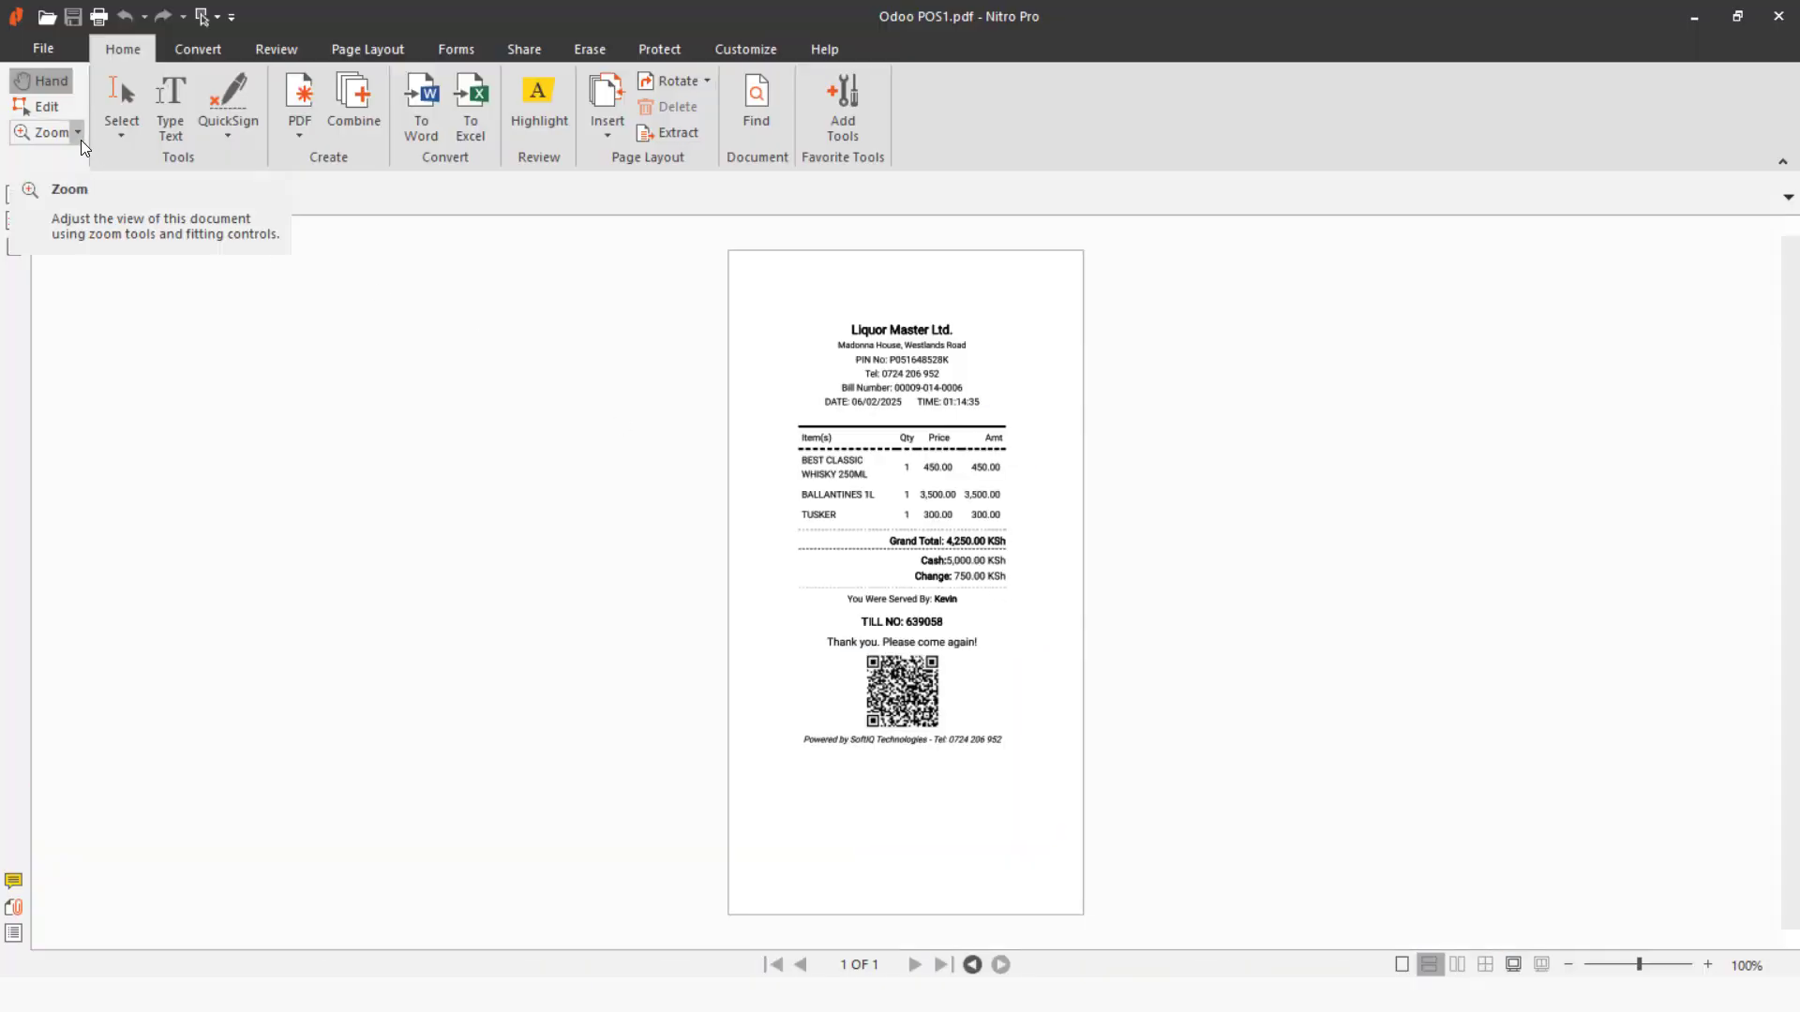
# Zoom Odoo POS1.pdf to 150%, scroll to its footer, and return to the POS till
pyautogui.click(79, 134)
pyautogui.click(81, 418)
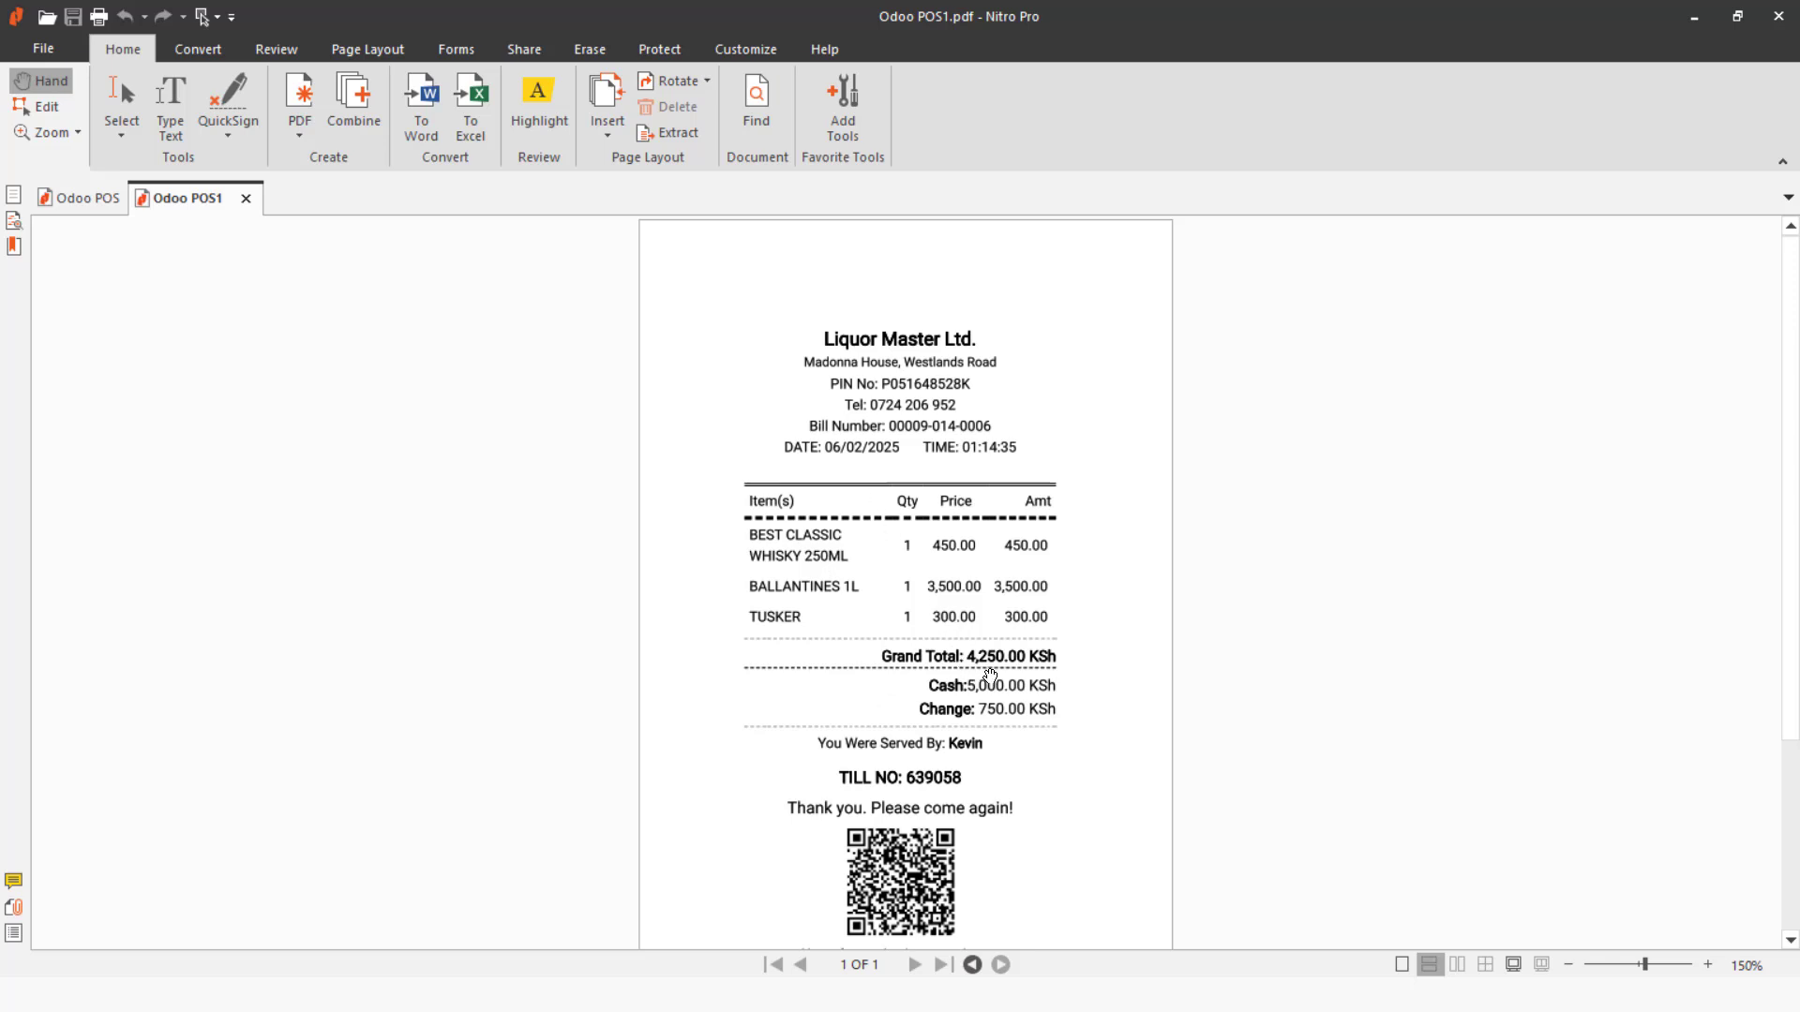
pyautogui.scroll(-3, 996, 766)
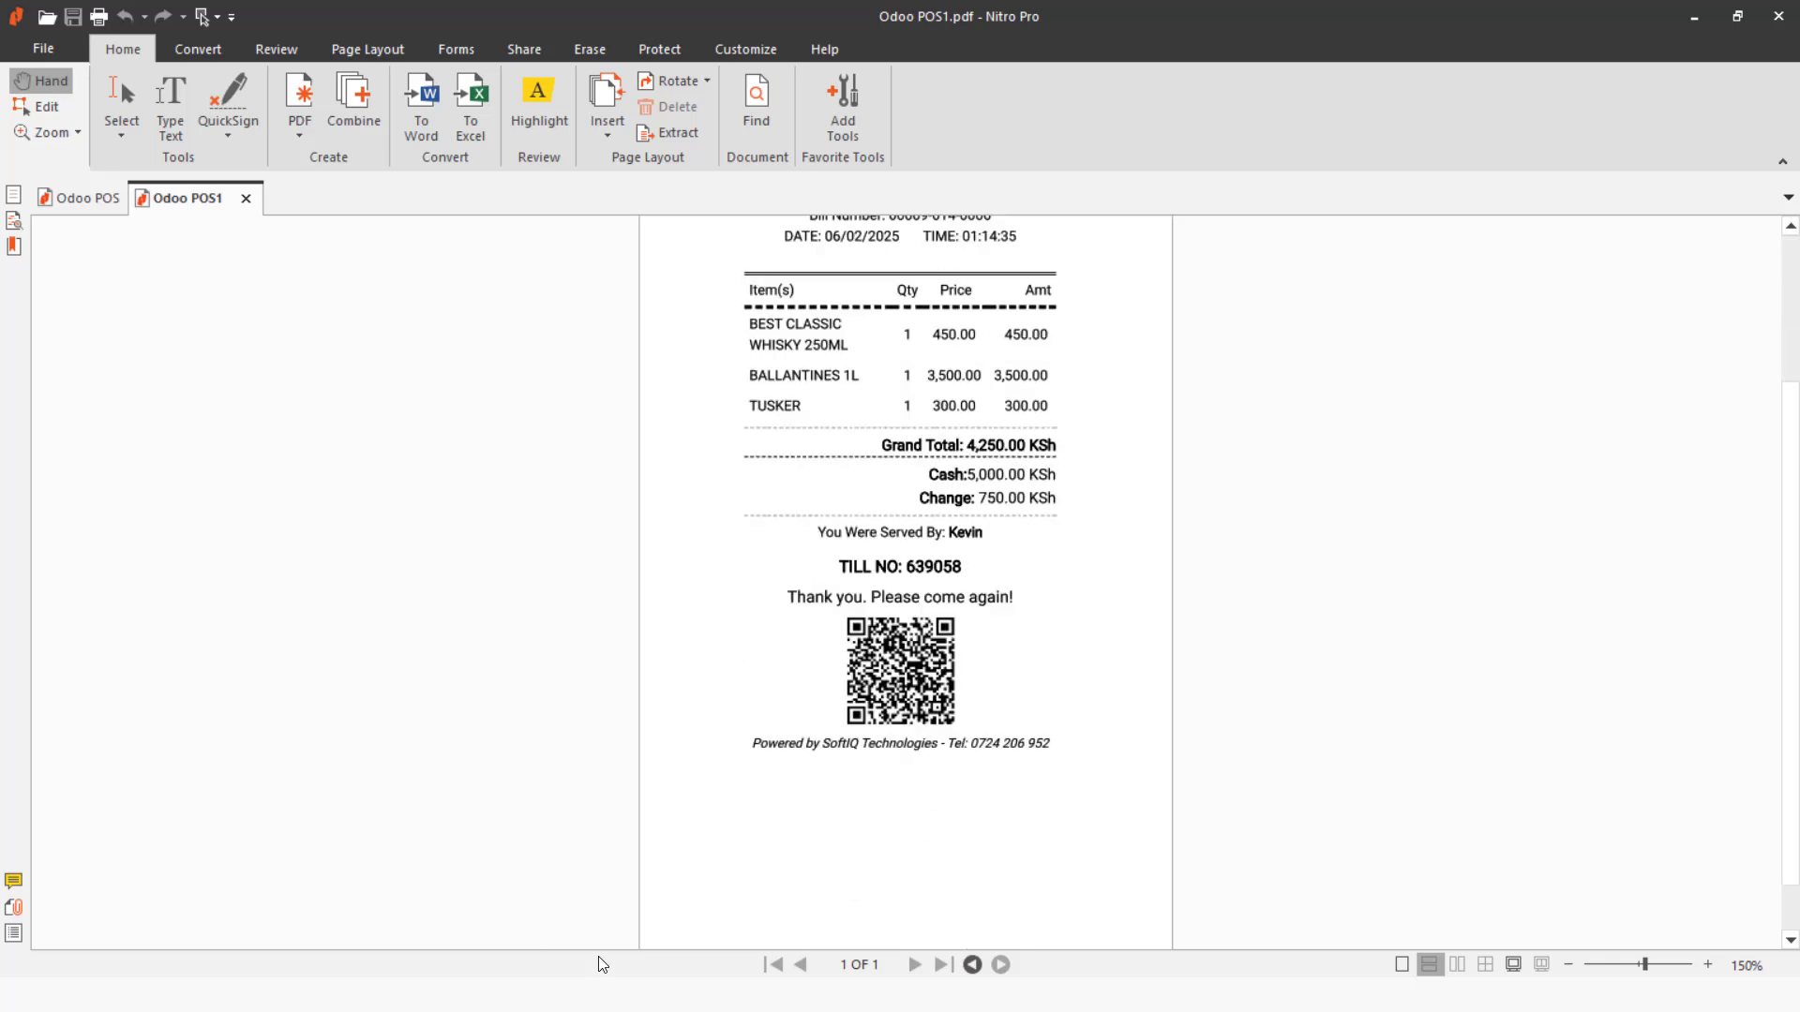
pyautogui.hotkey('alt', 'Tab')
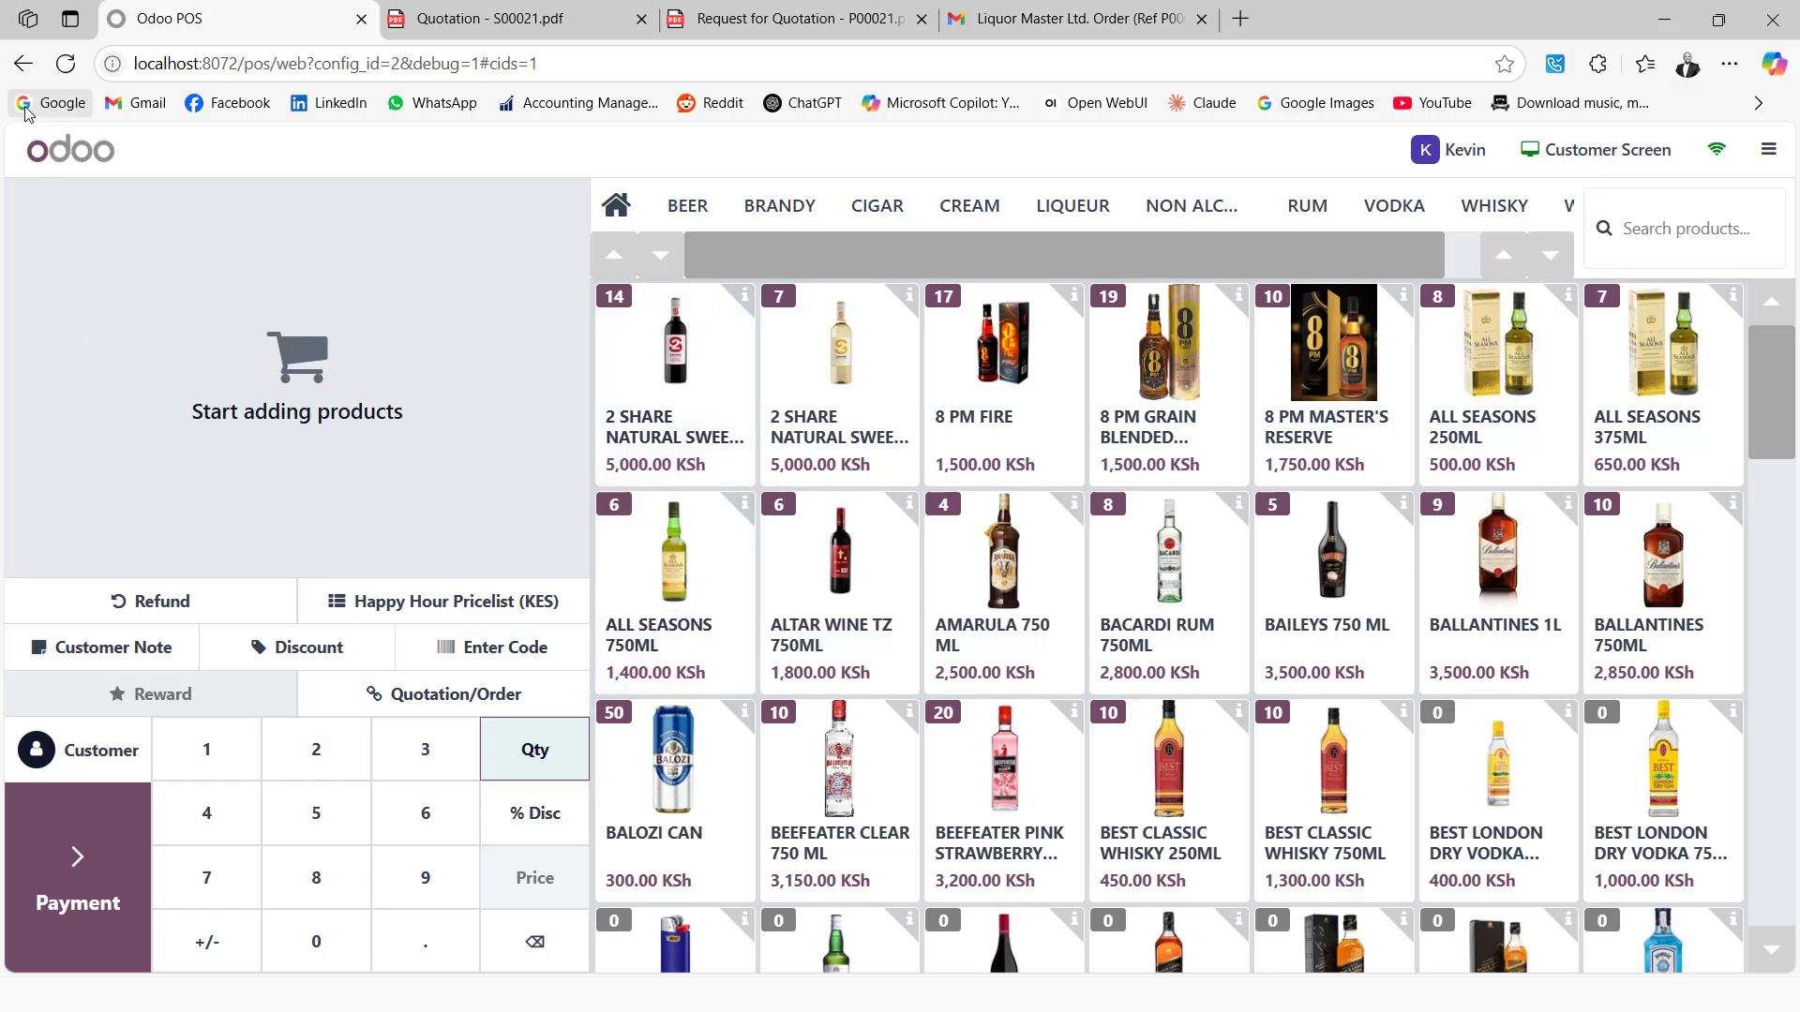
# Duplicate the POS browser tab and open Point of Sale > Products > Discount & Loyalty
pyautogui.rightClick(185, 33)
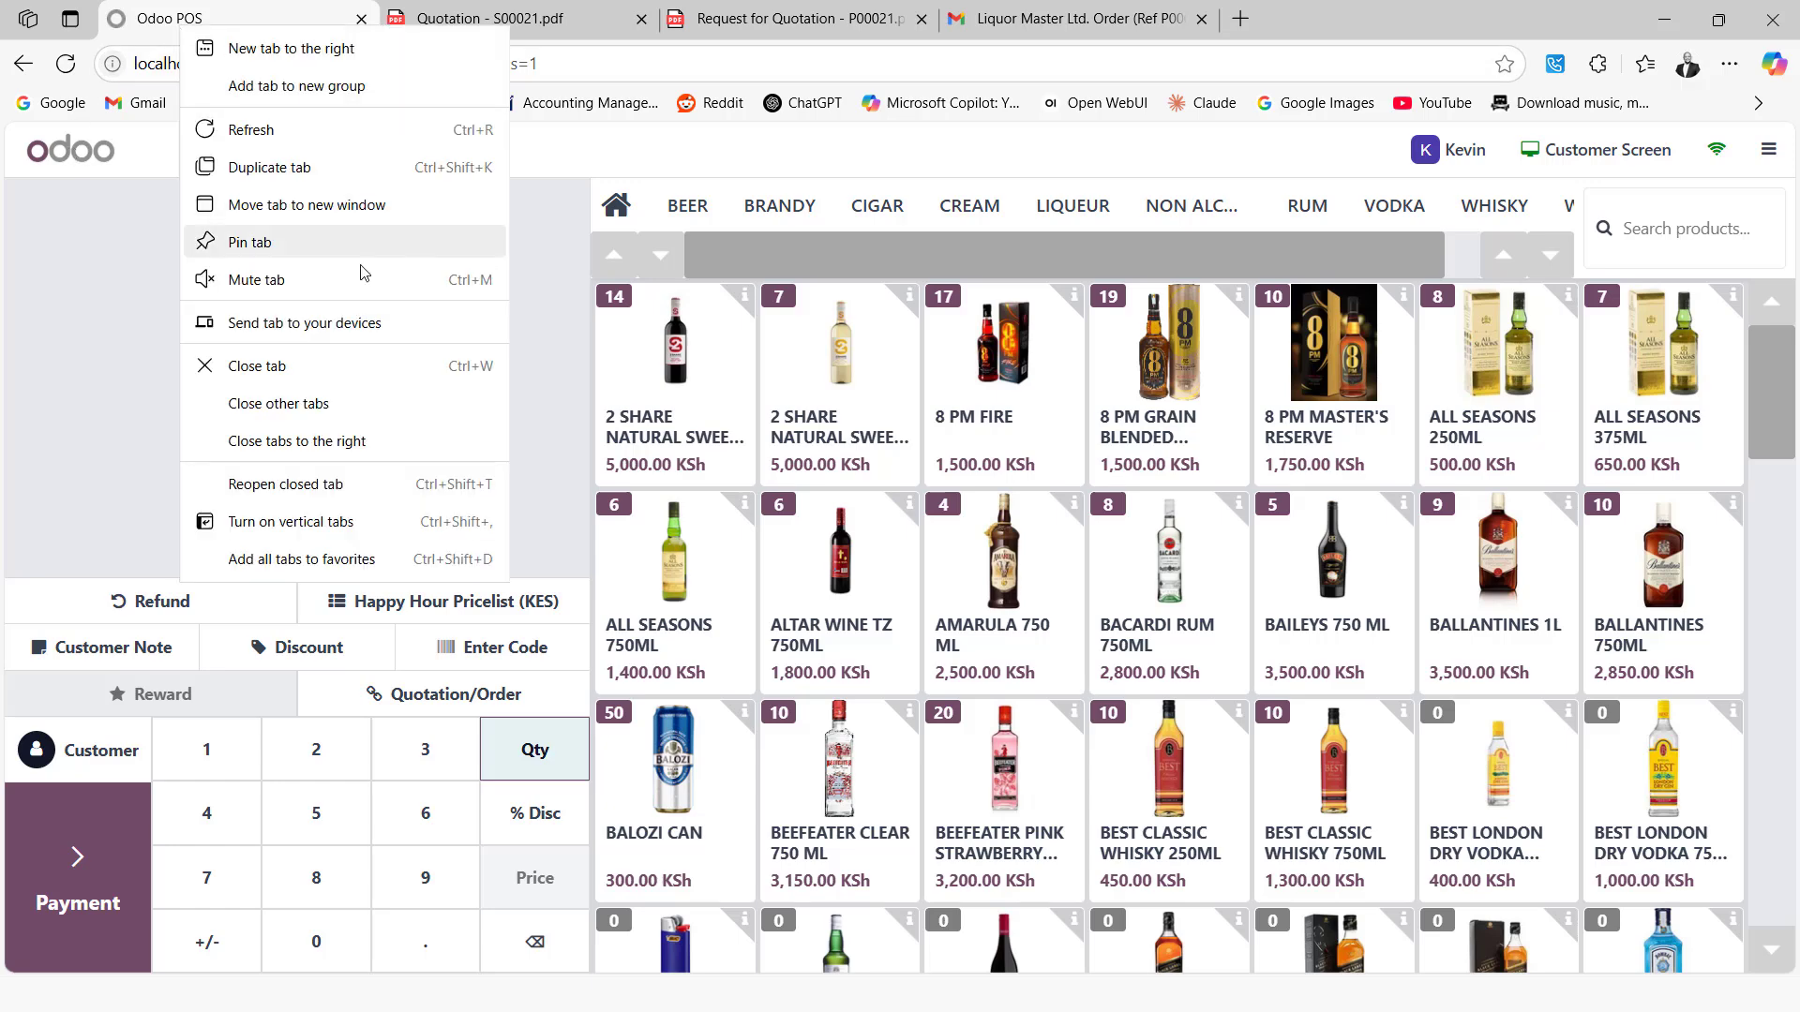
pyautogui.click(286, 167)
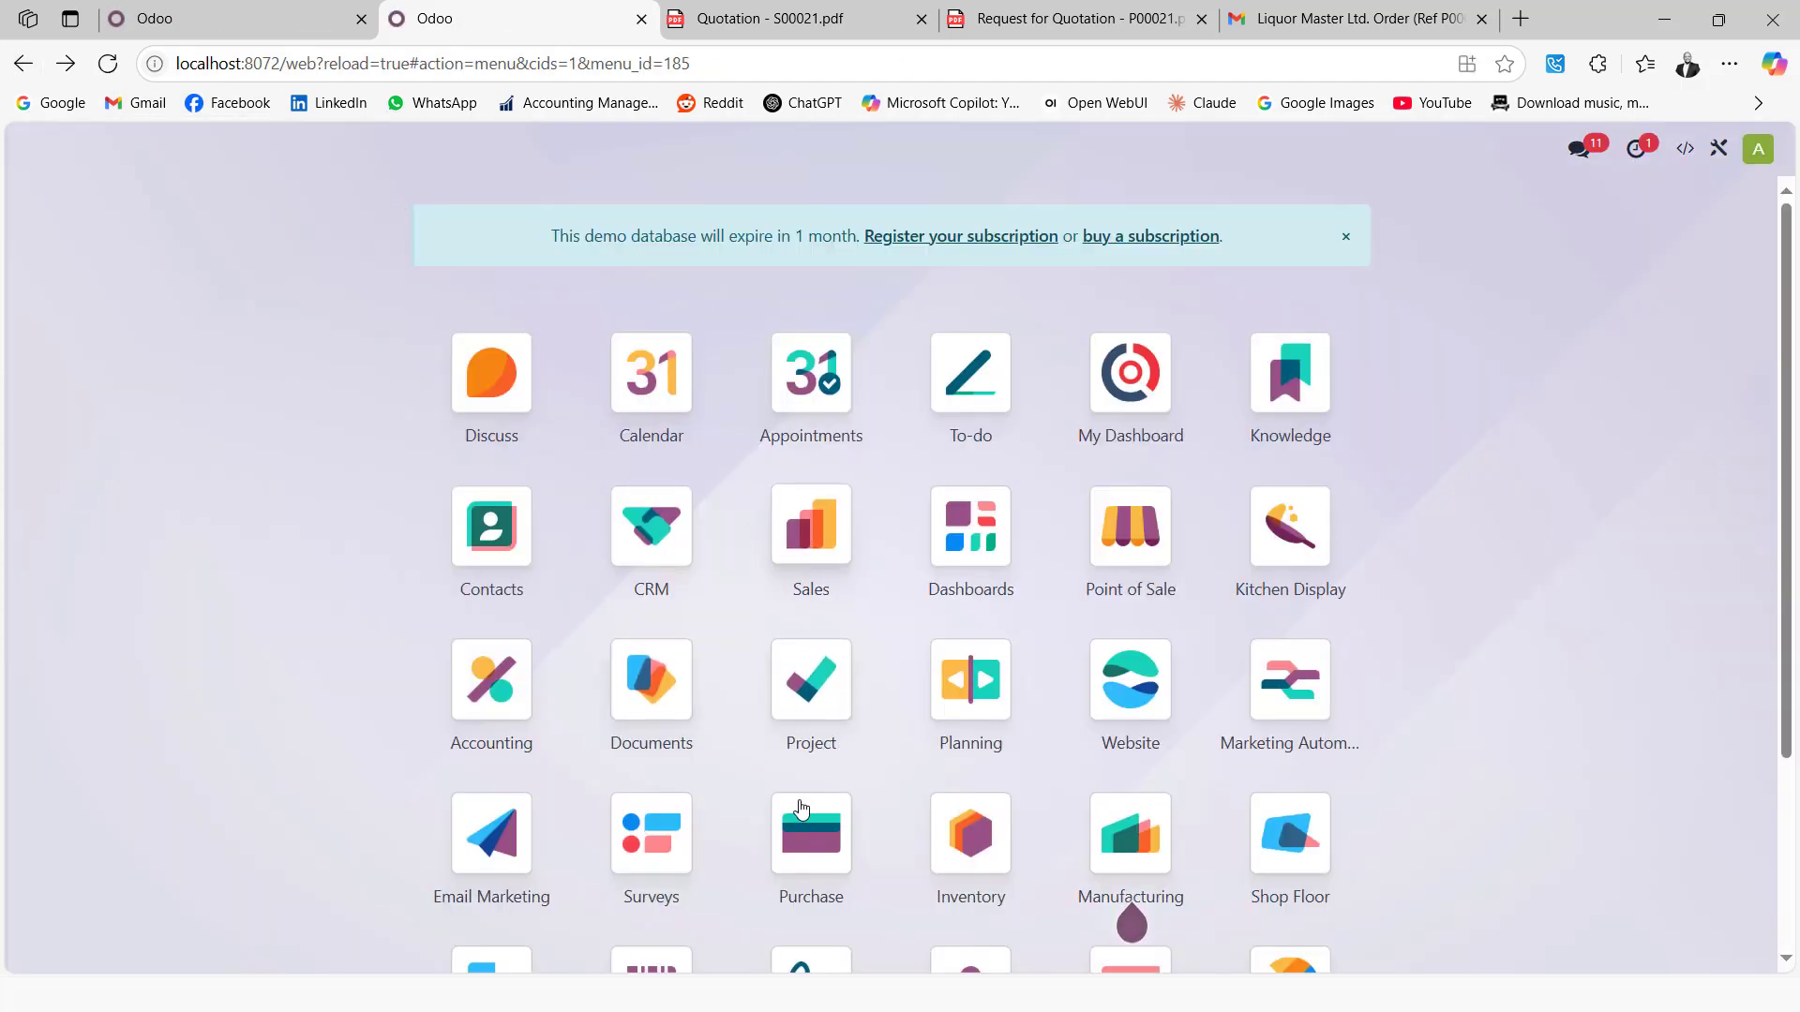
pyautogui.click(821, 570)
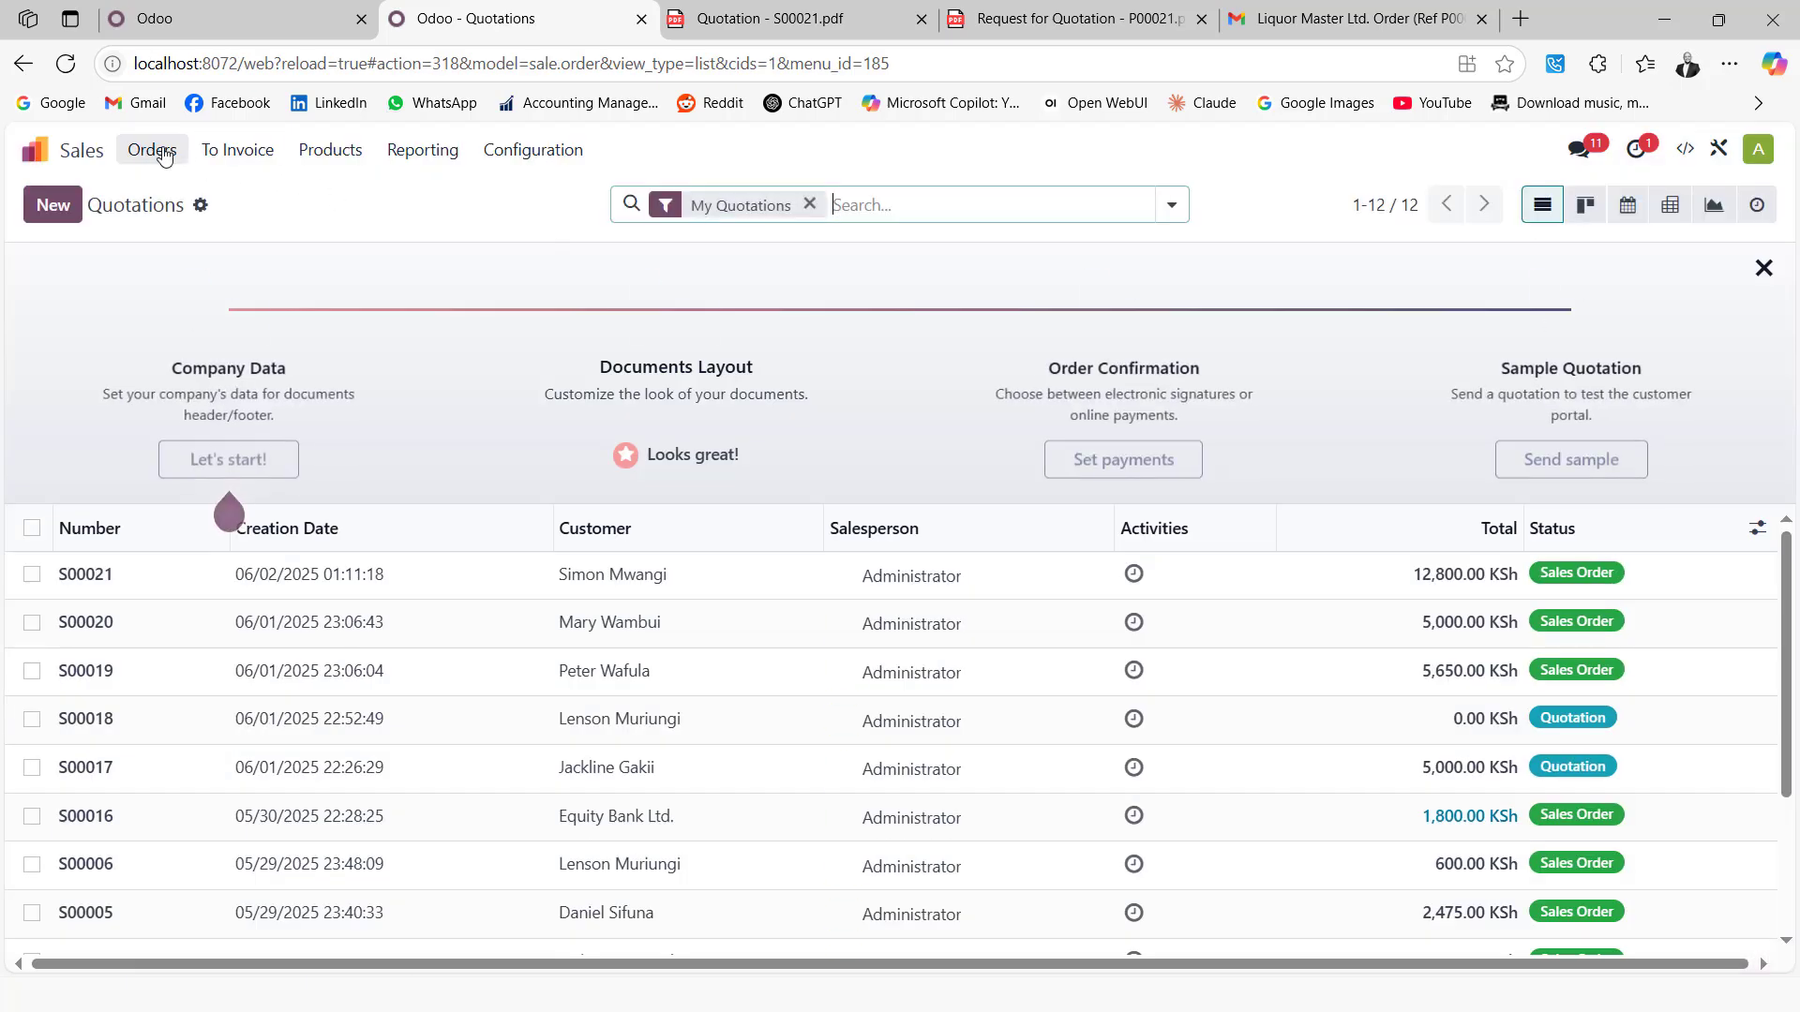
pyautogui.click(151, 150)
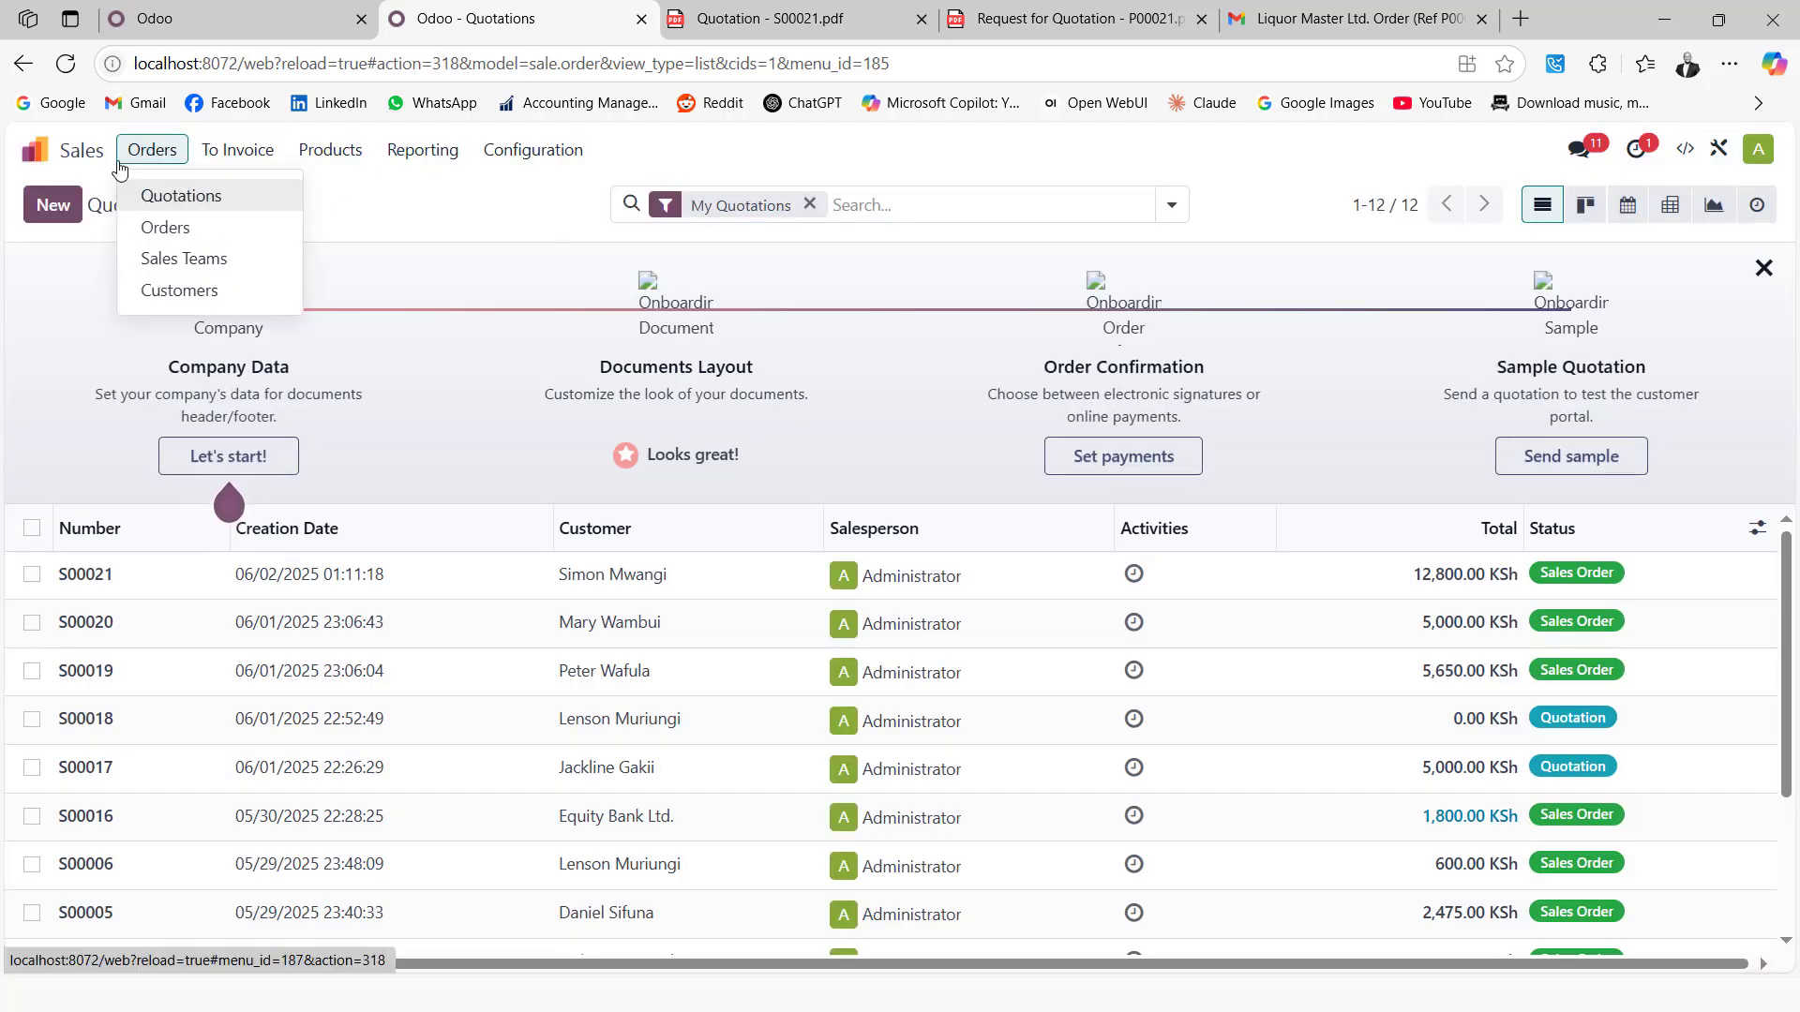
pyautogui.click(36, 150)
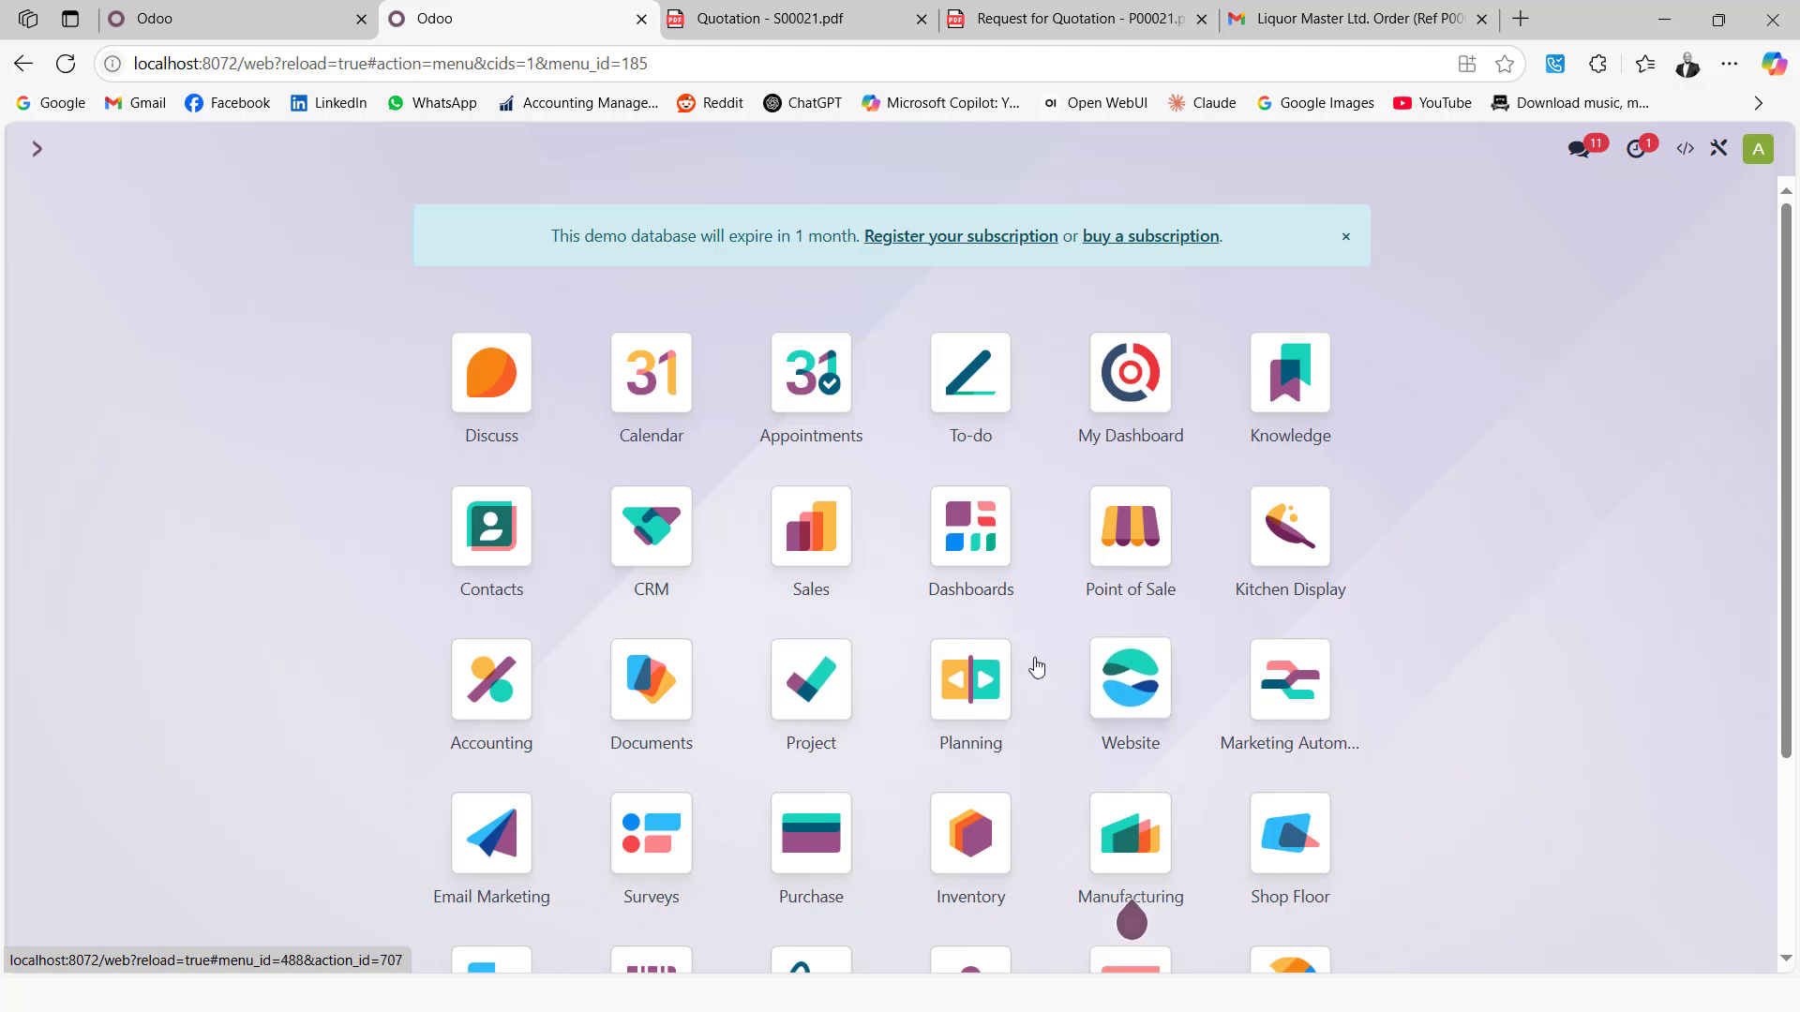
pyautogui.click(1143, 530)
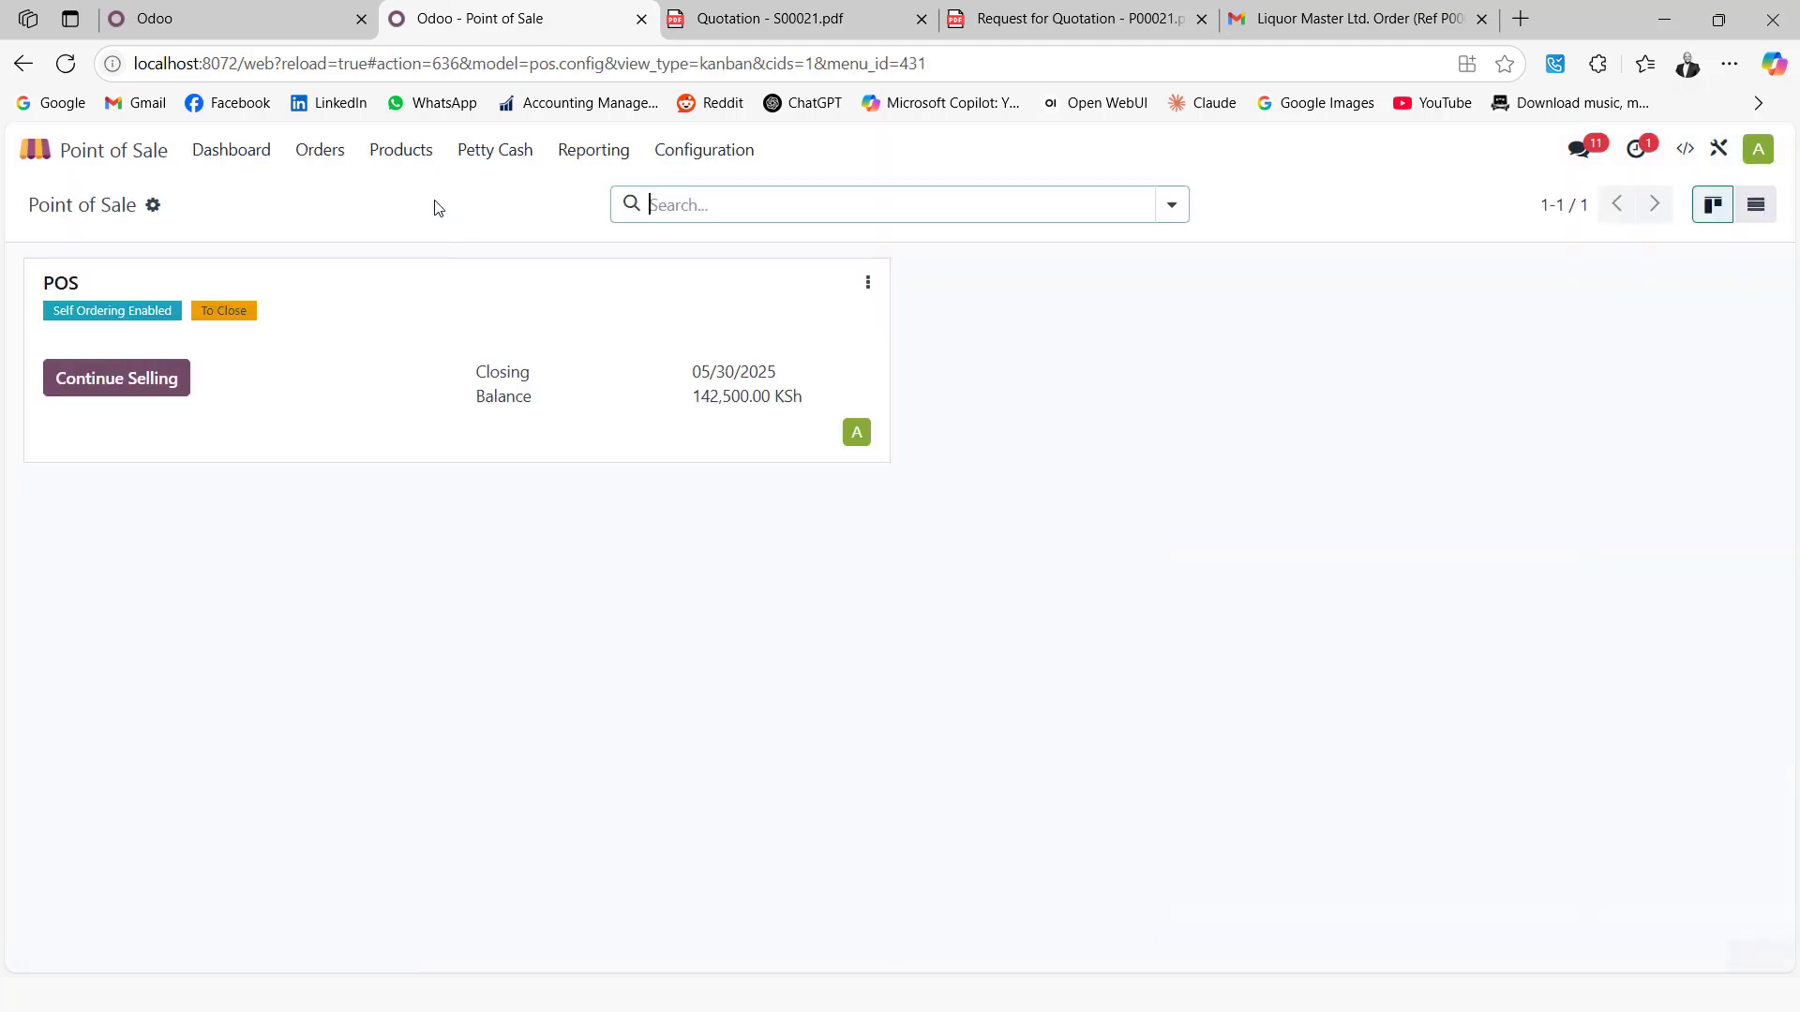
pyautogui.click(383, 158)
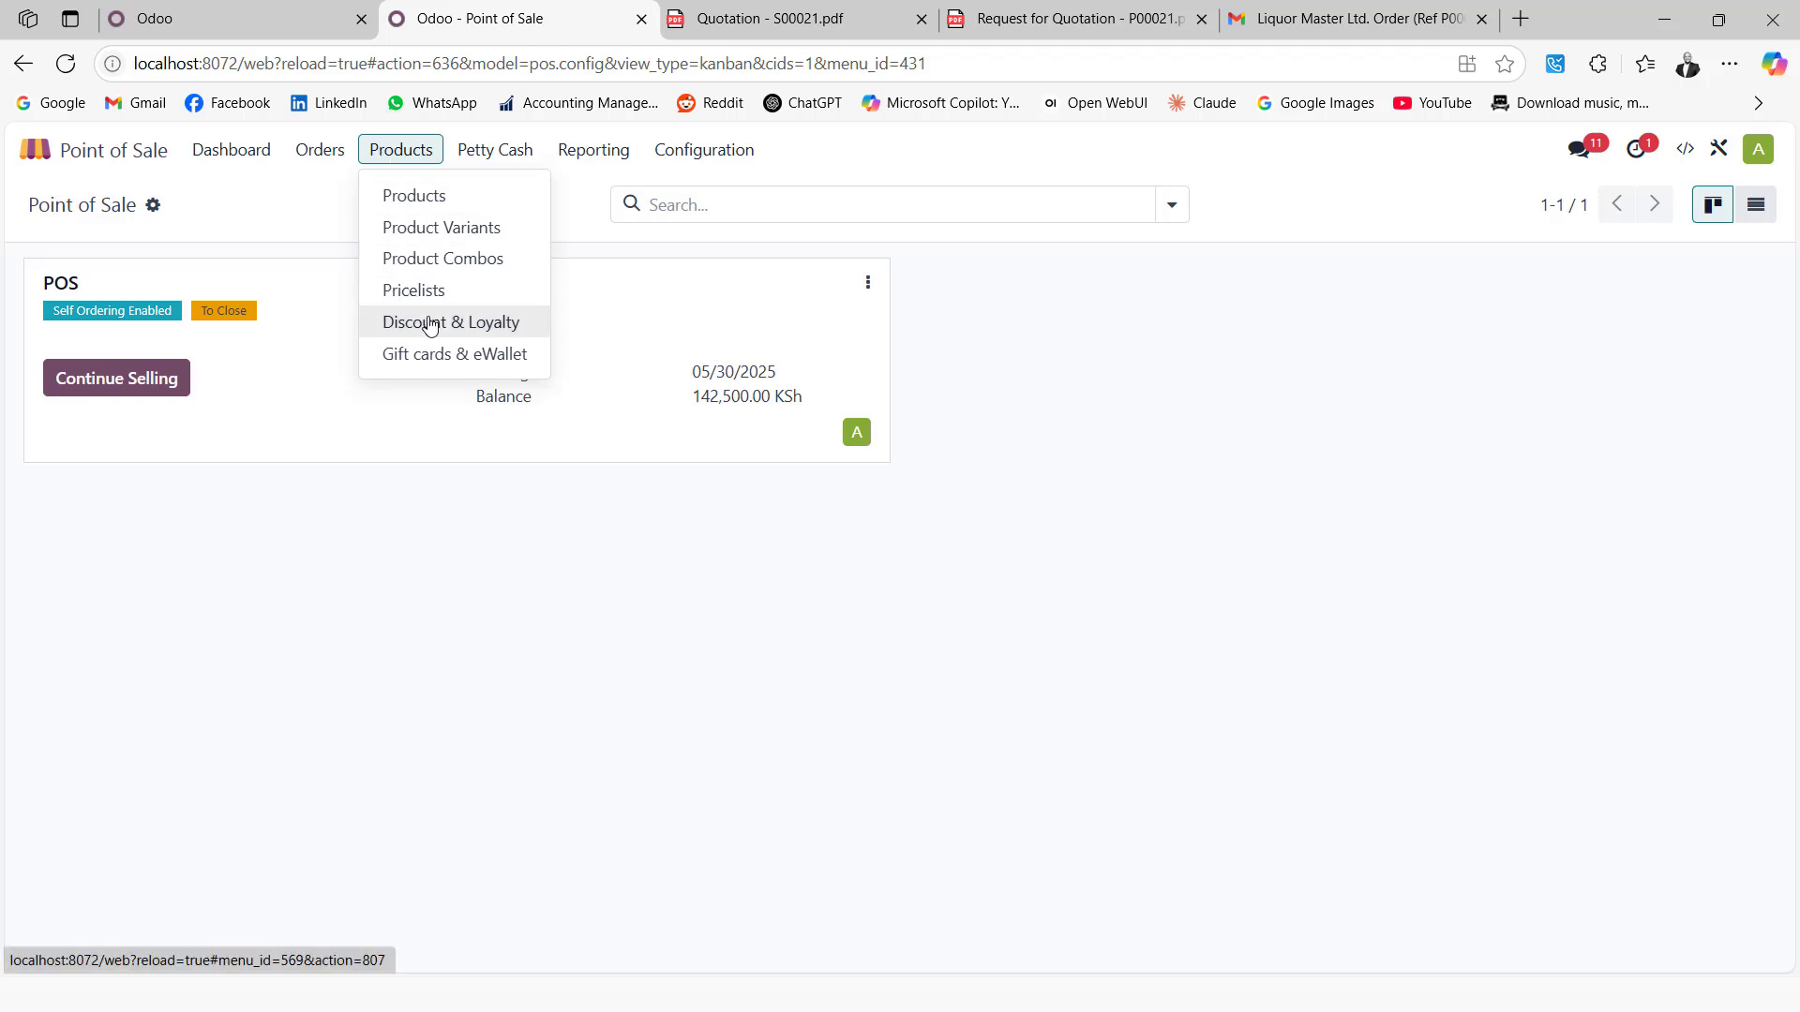
pyautogui.click(398, 321)
# Open the Loyalty Program and view the customers' Loyalty Cards balances
pyautogui.click(322, 319)
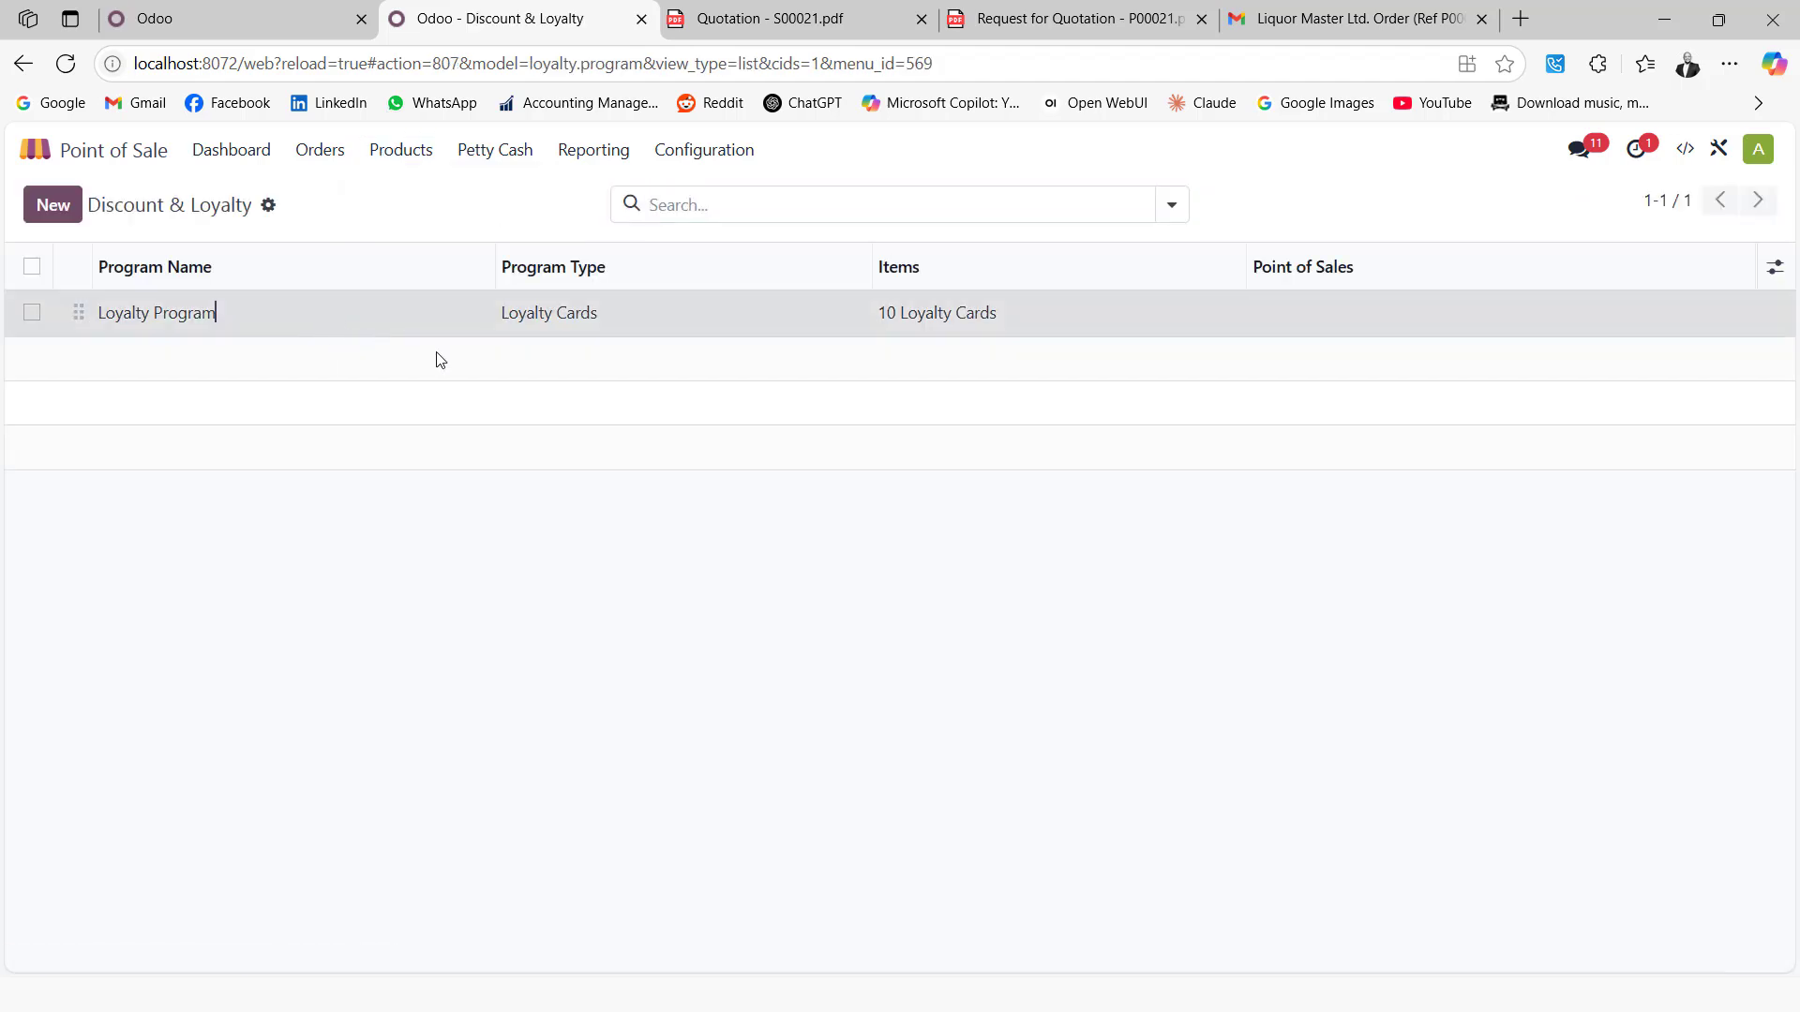
pyautogui.click(591, 643)
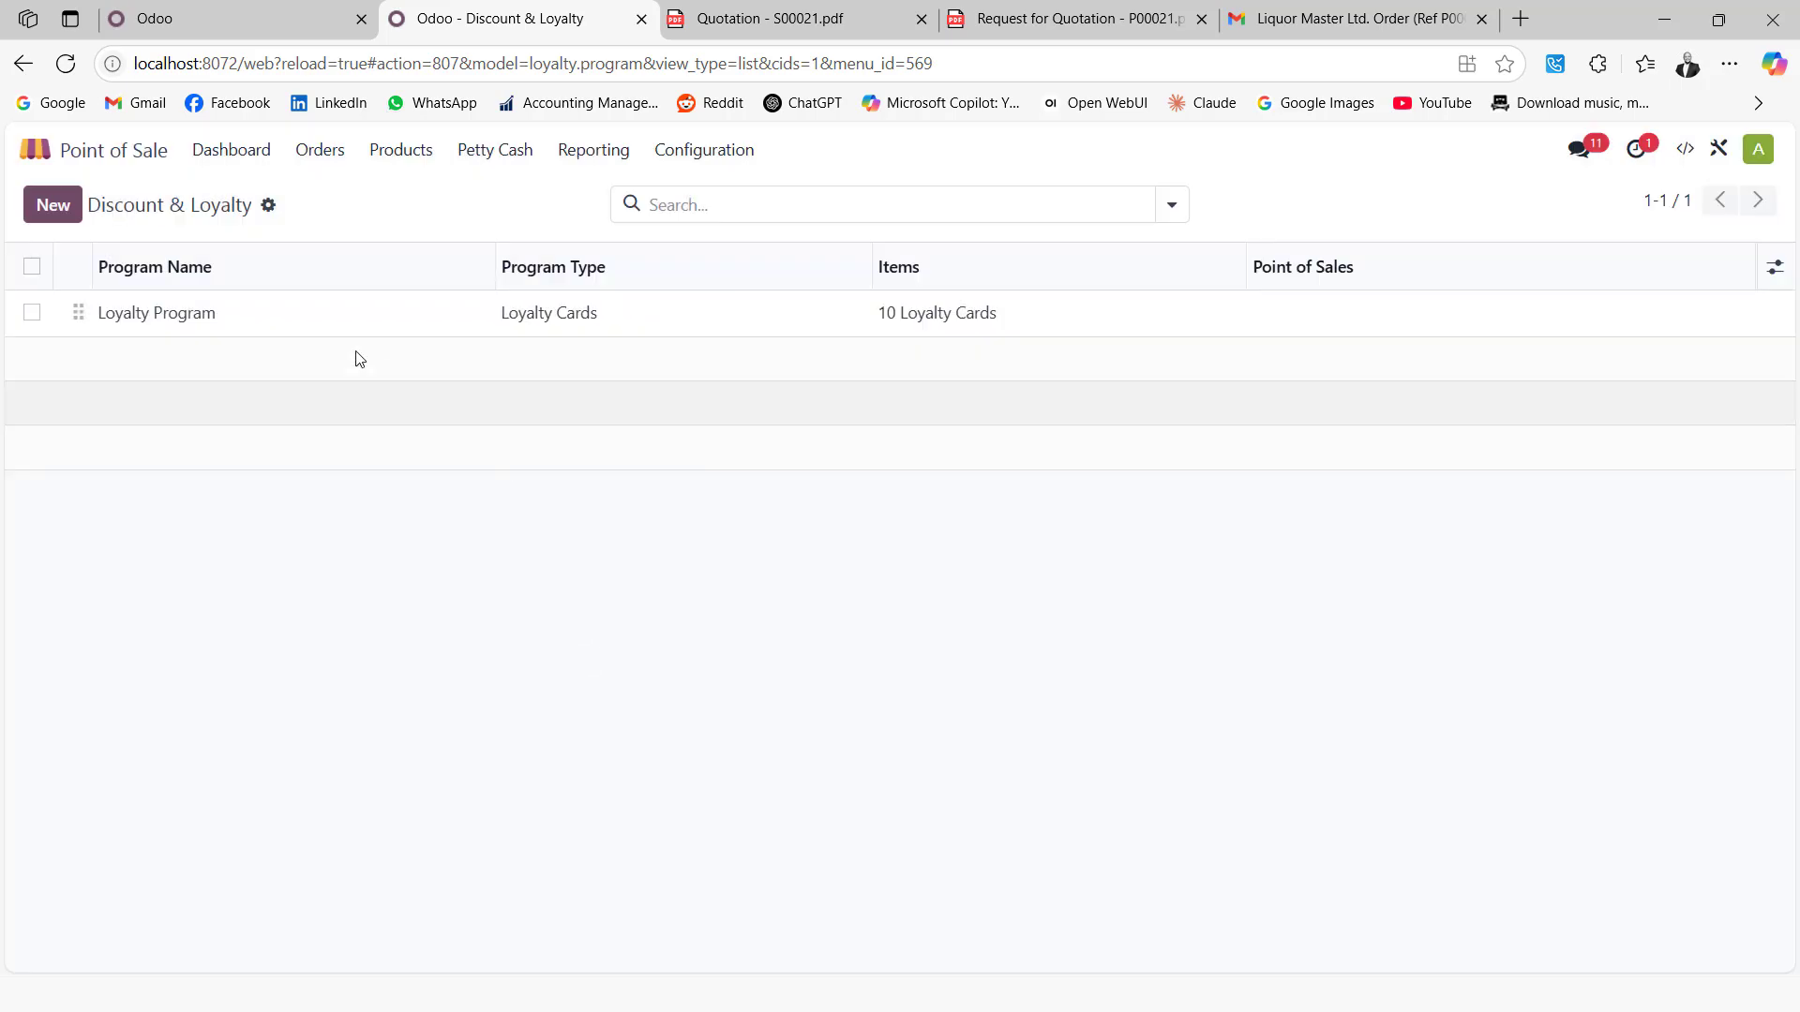
pyautogui.click(245, 321)
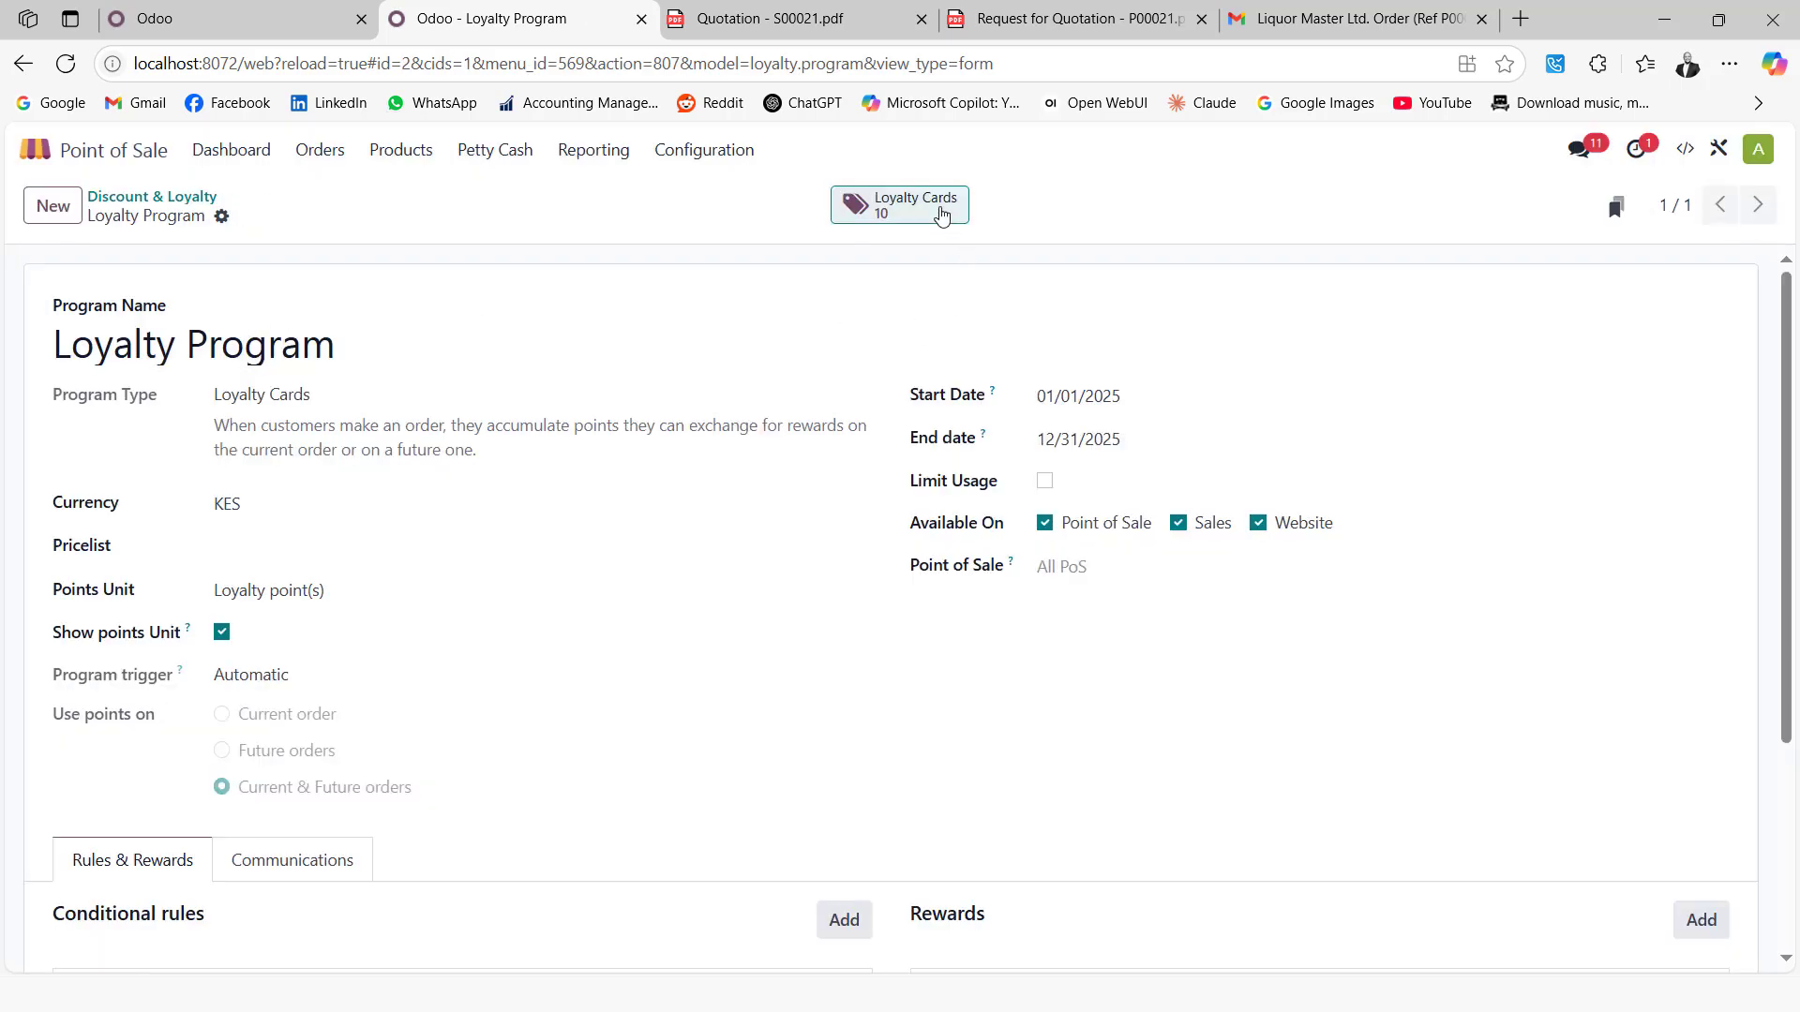
pyautogui.click(944, 210)
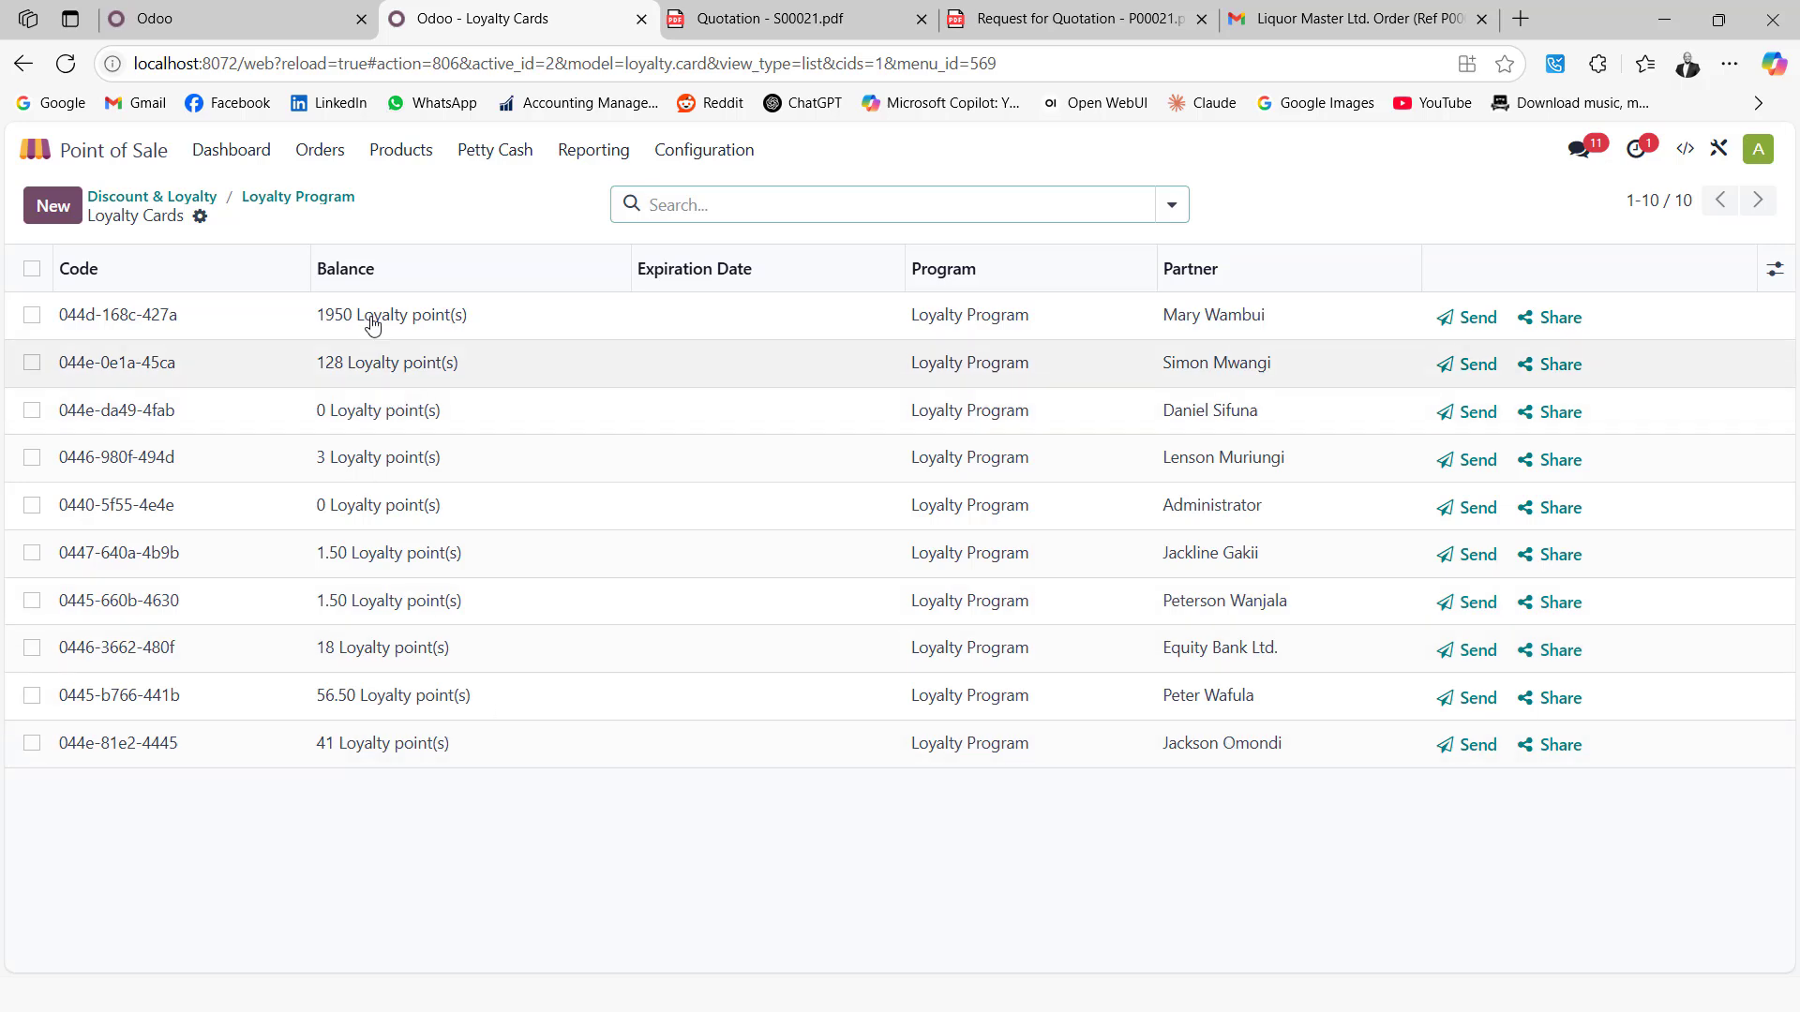
# Back in the program, open the first earning rule: 0.01 points per KSh on liquor
pyautogui.click(281, 197)
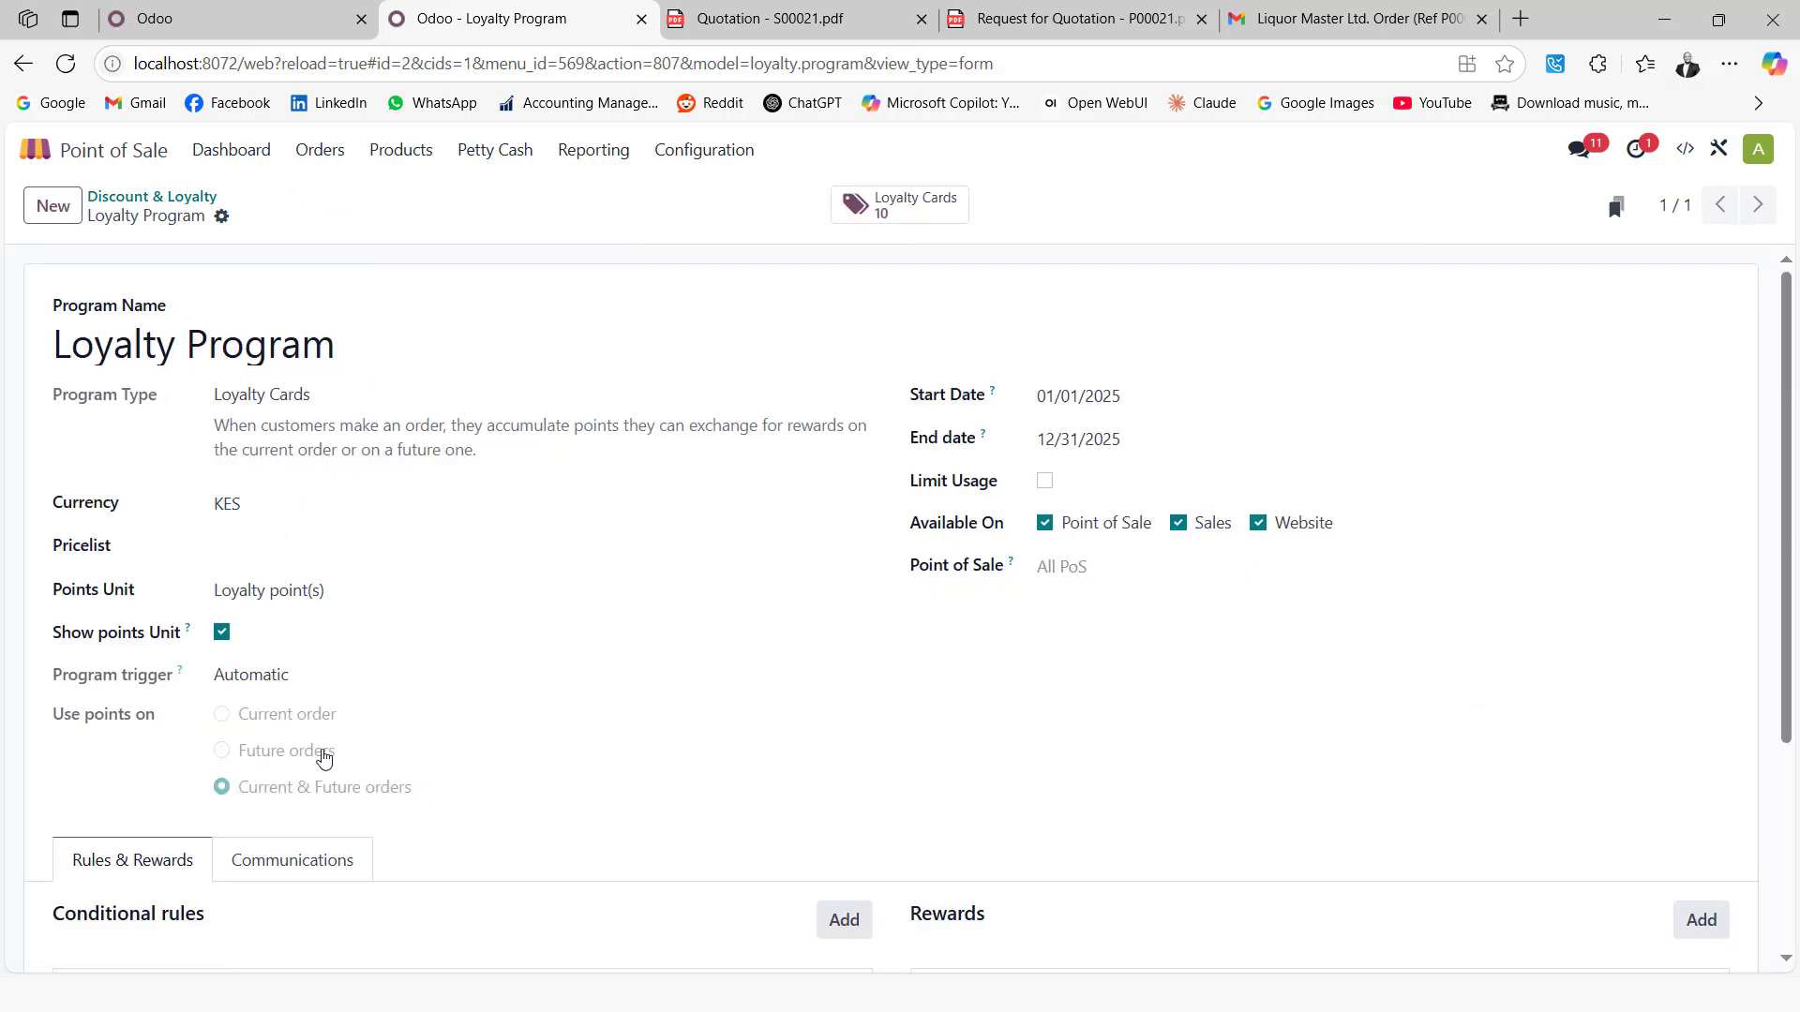
pyautogui.scroll(-3, 323, 758)
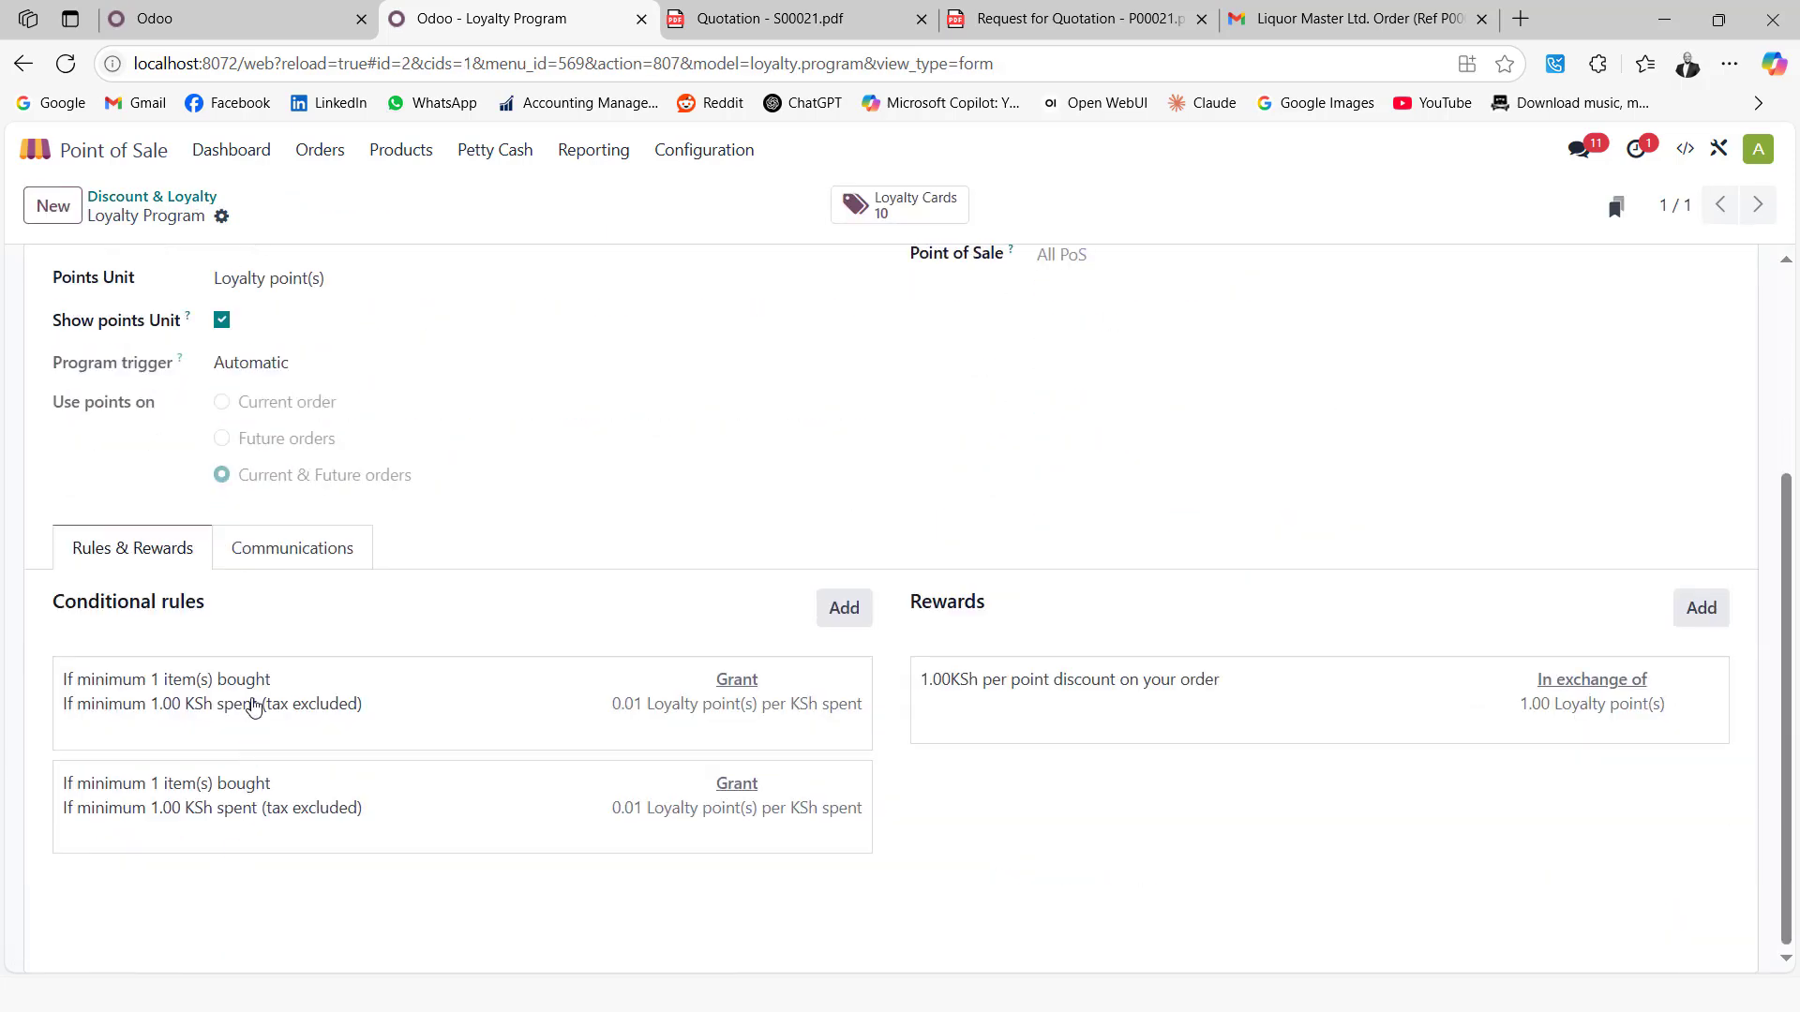
pyautogui.click(281, 695)
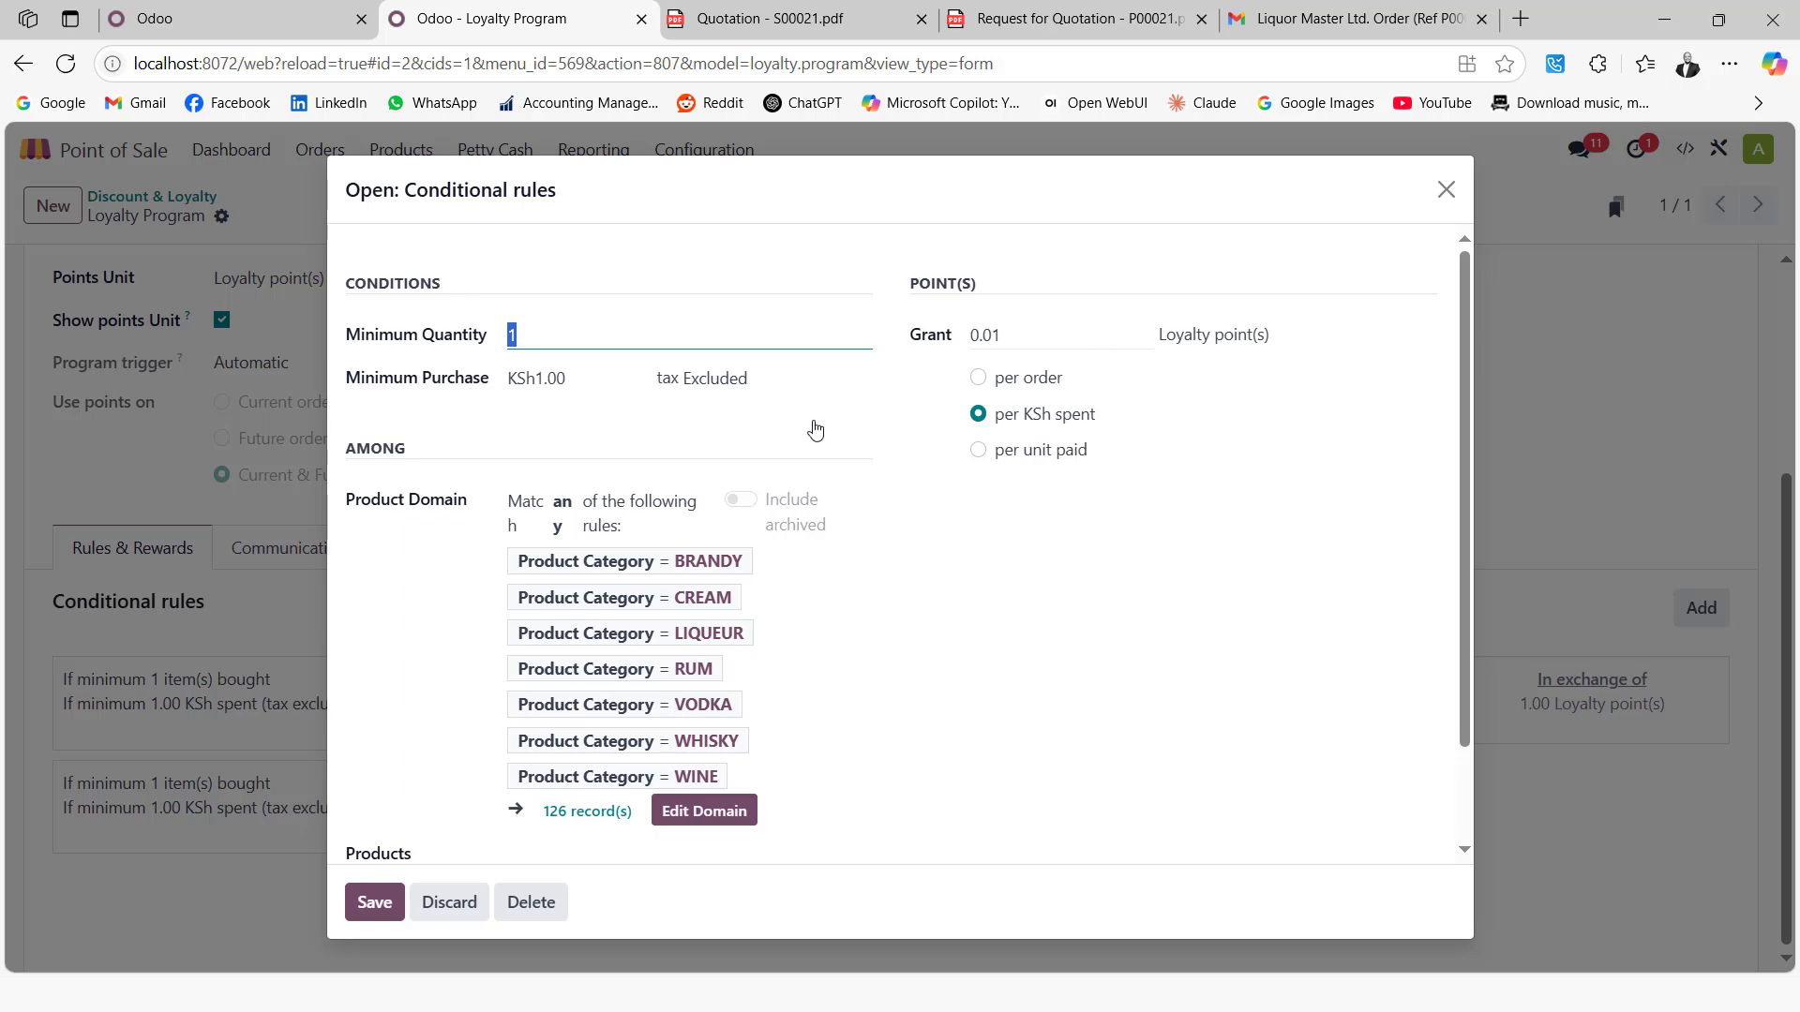
# Close the first rule, then review and close the beer, cigar and non-alcoholic rule unchanged
pyautogui.click(1446, 189)
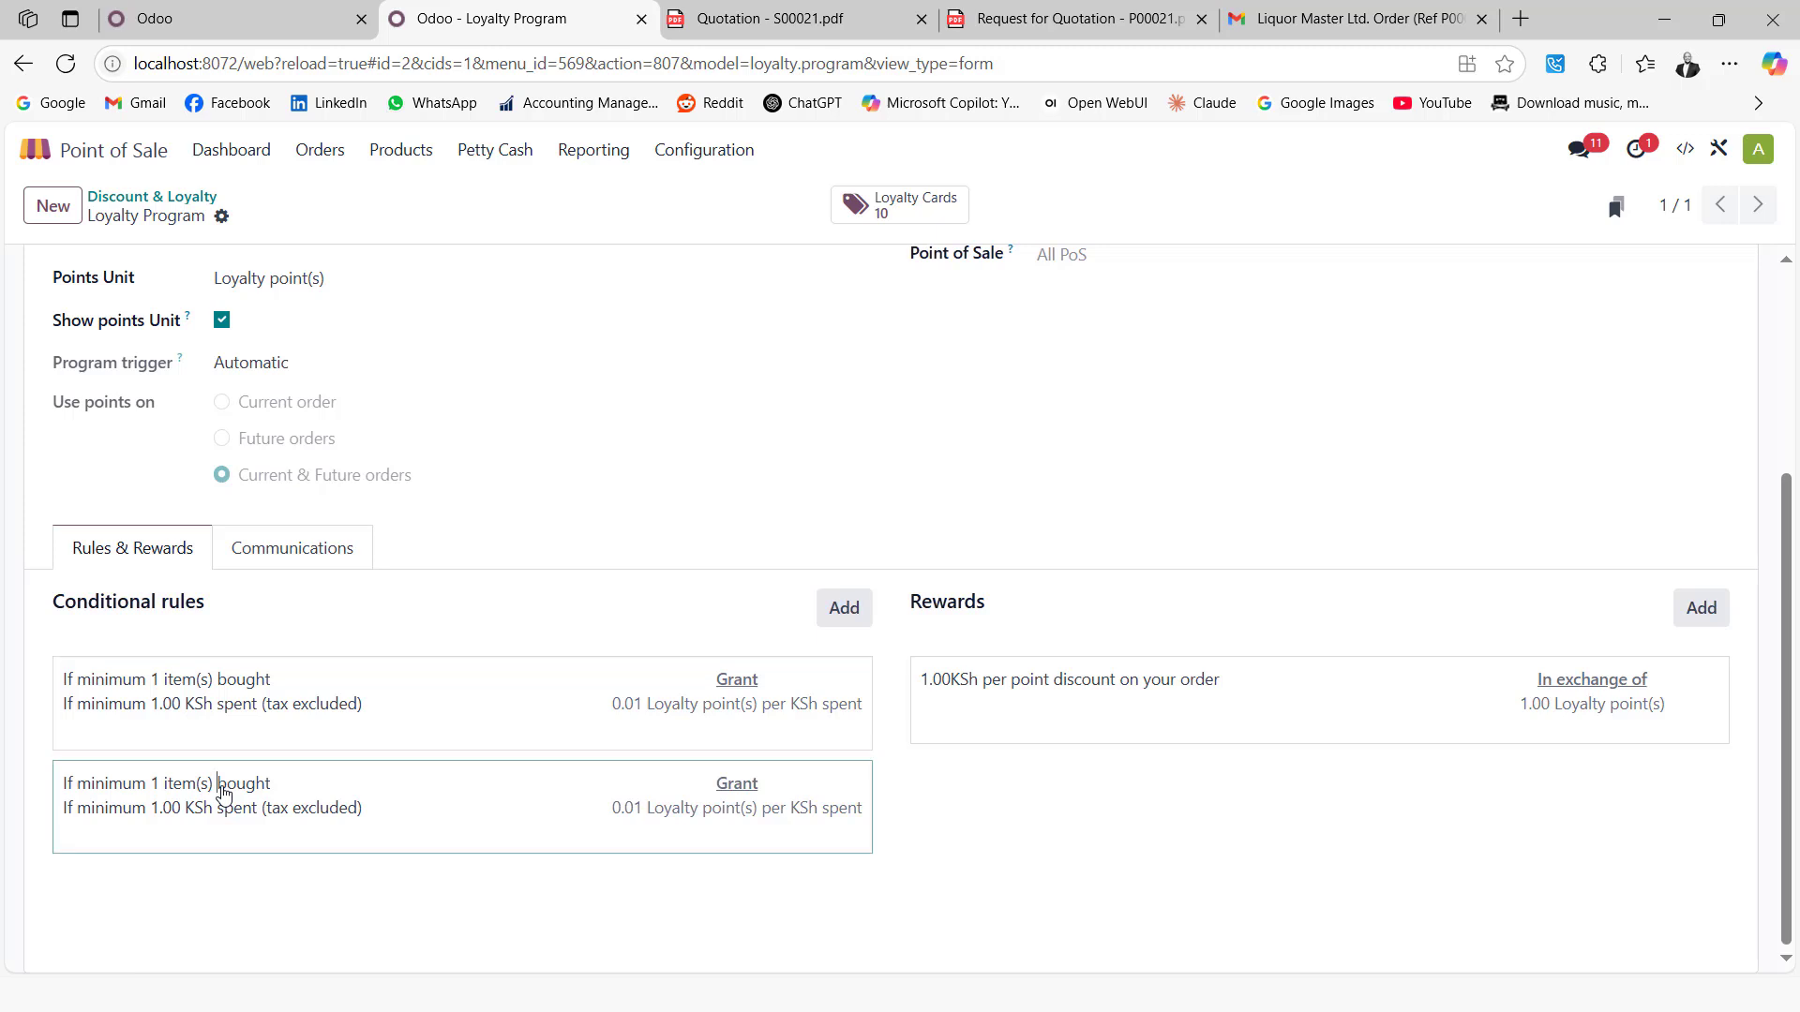
pyautogui.click(223, 794)
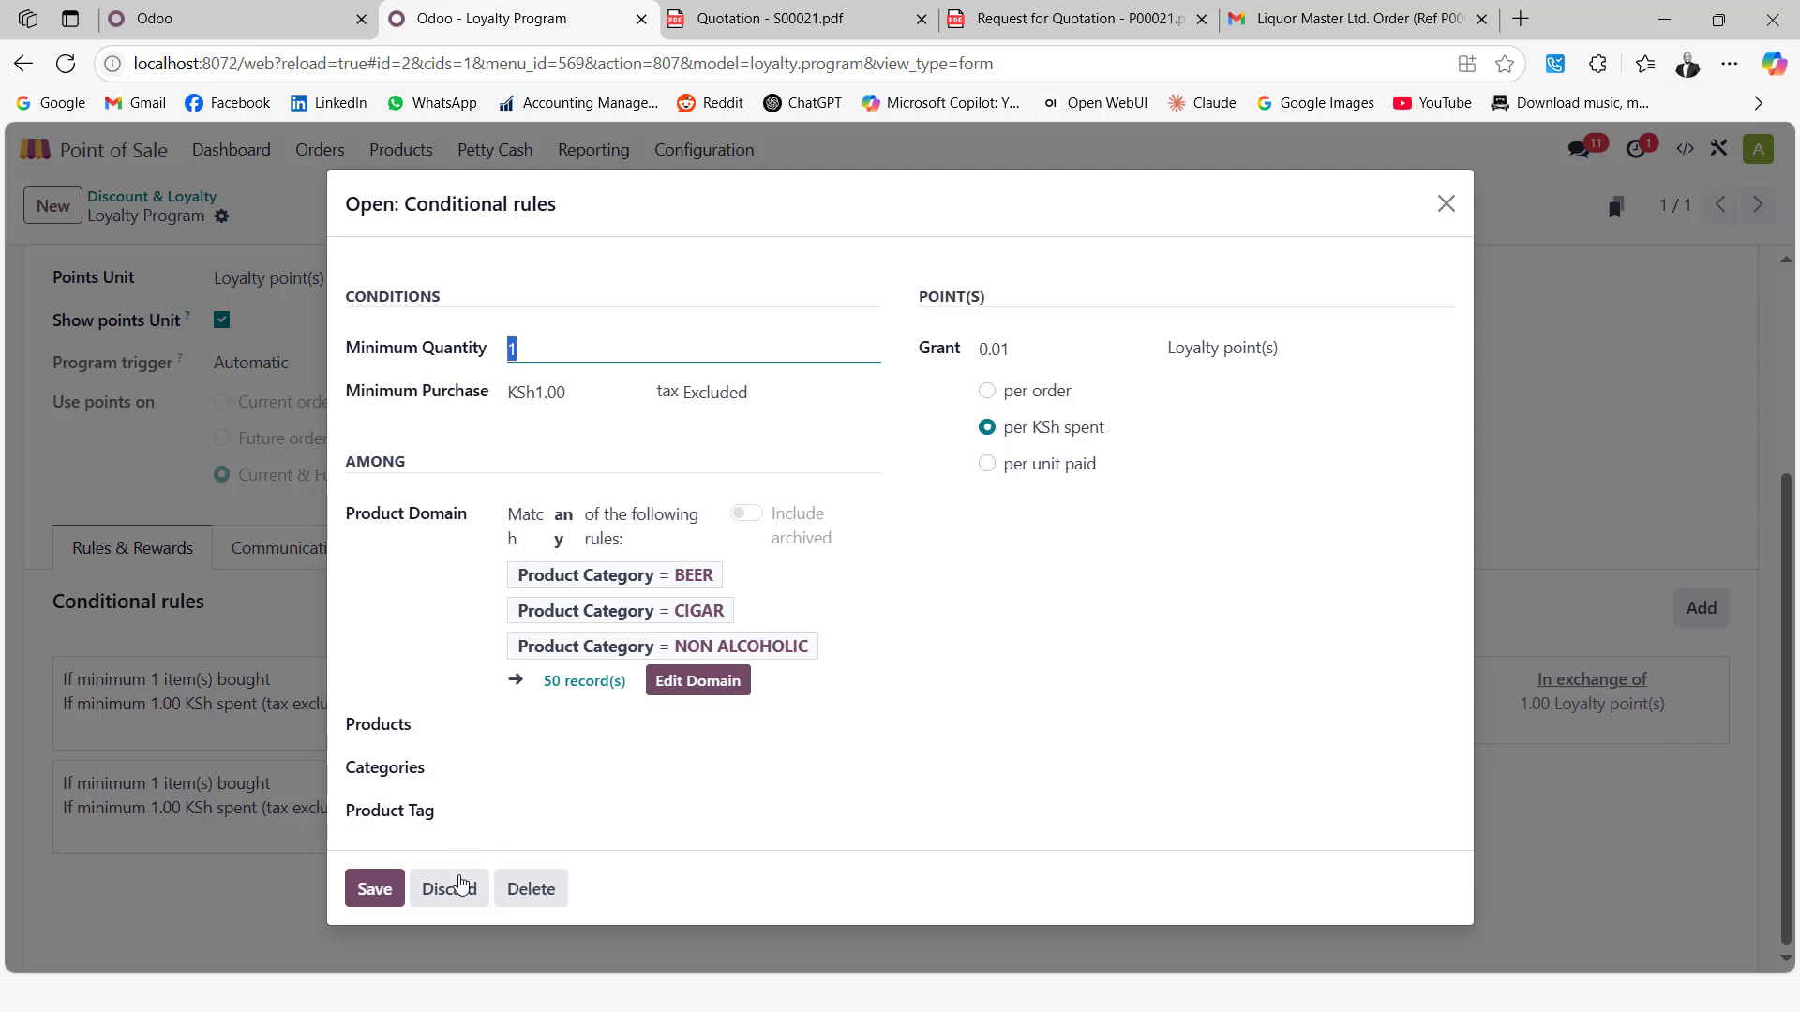
pyautogui.click(1448, 206)
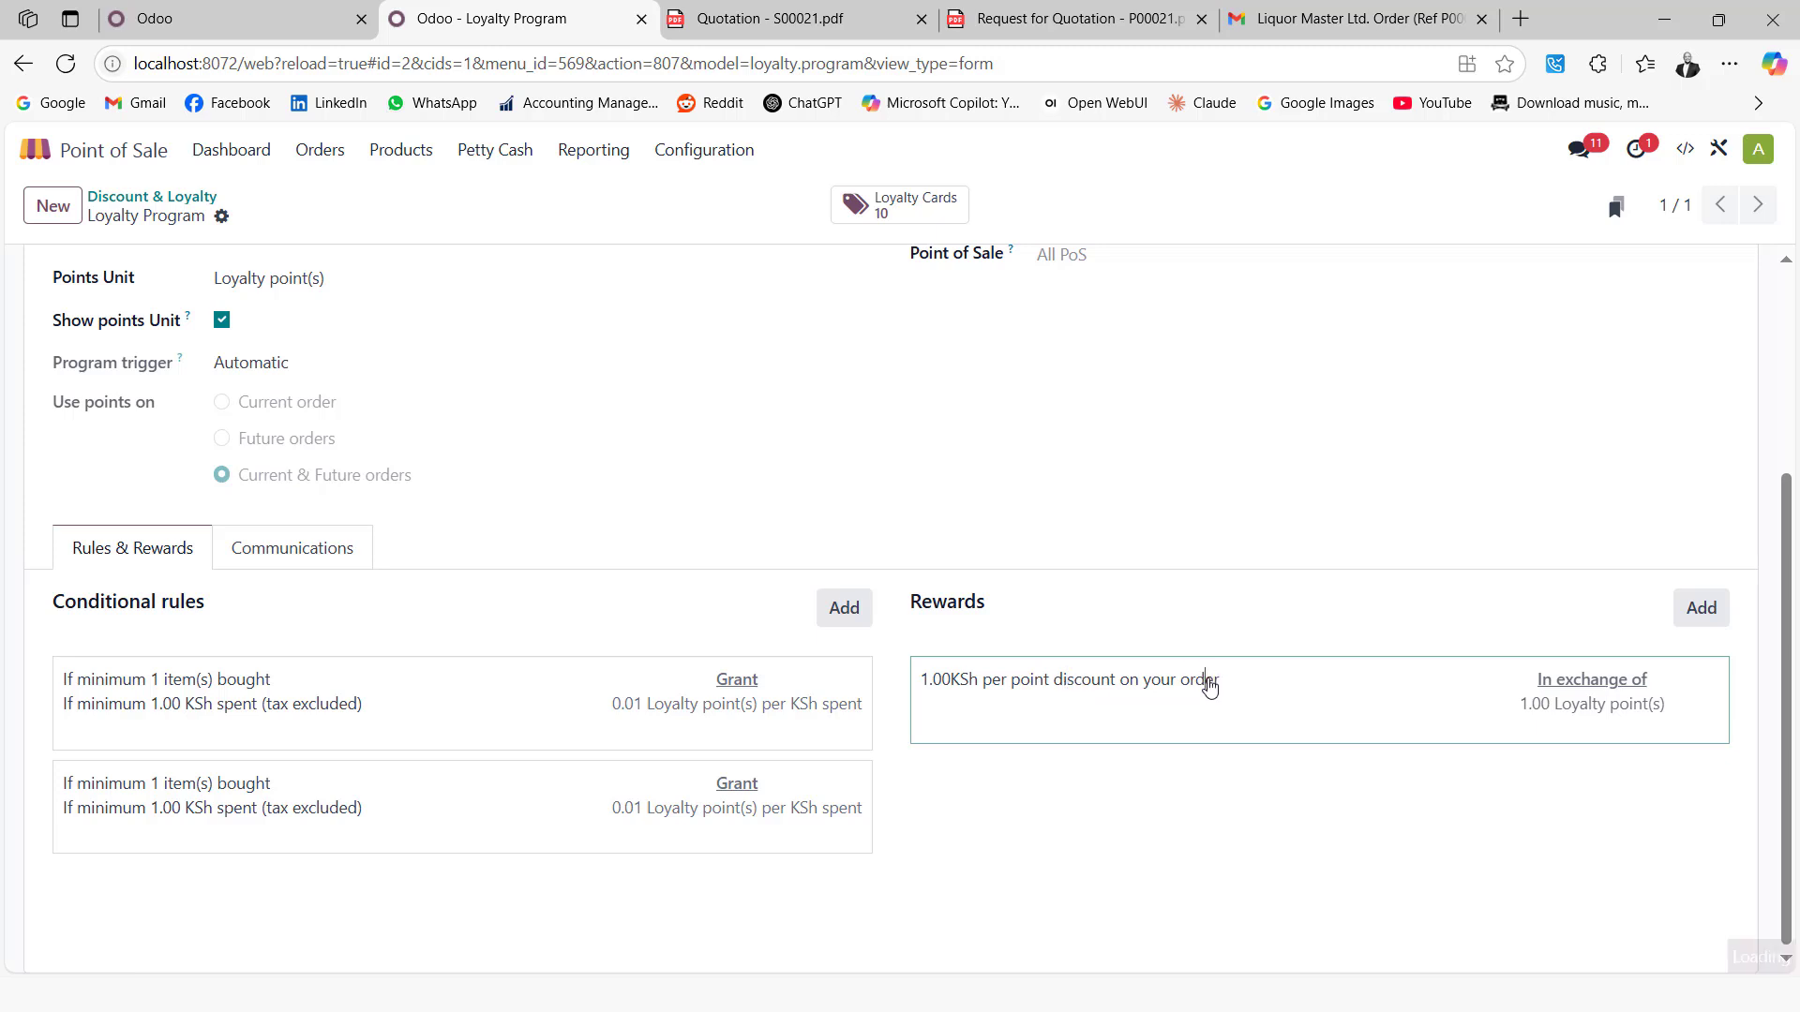
# Inspect the reward's 1.00 KSh-per-point discount, close it, and reopen the Loyalty Cards list
pyautogui.click(1209, 687)
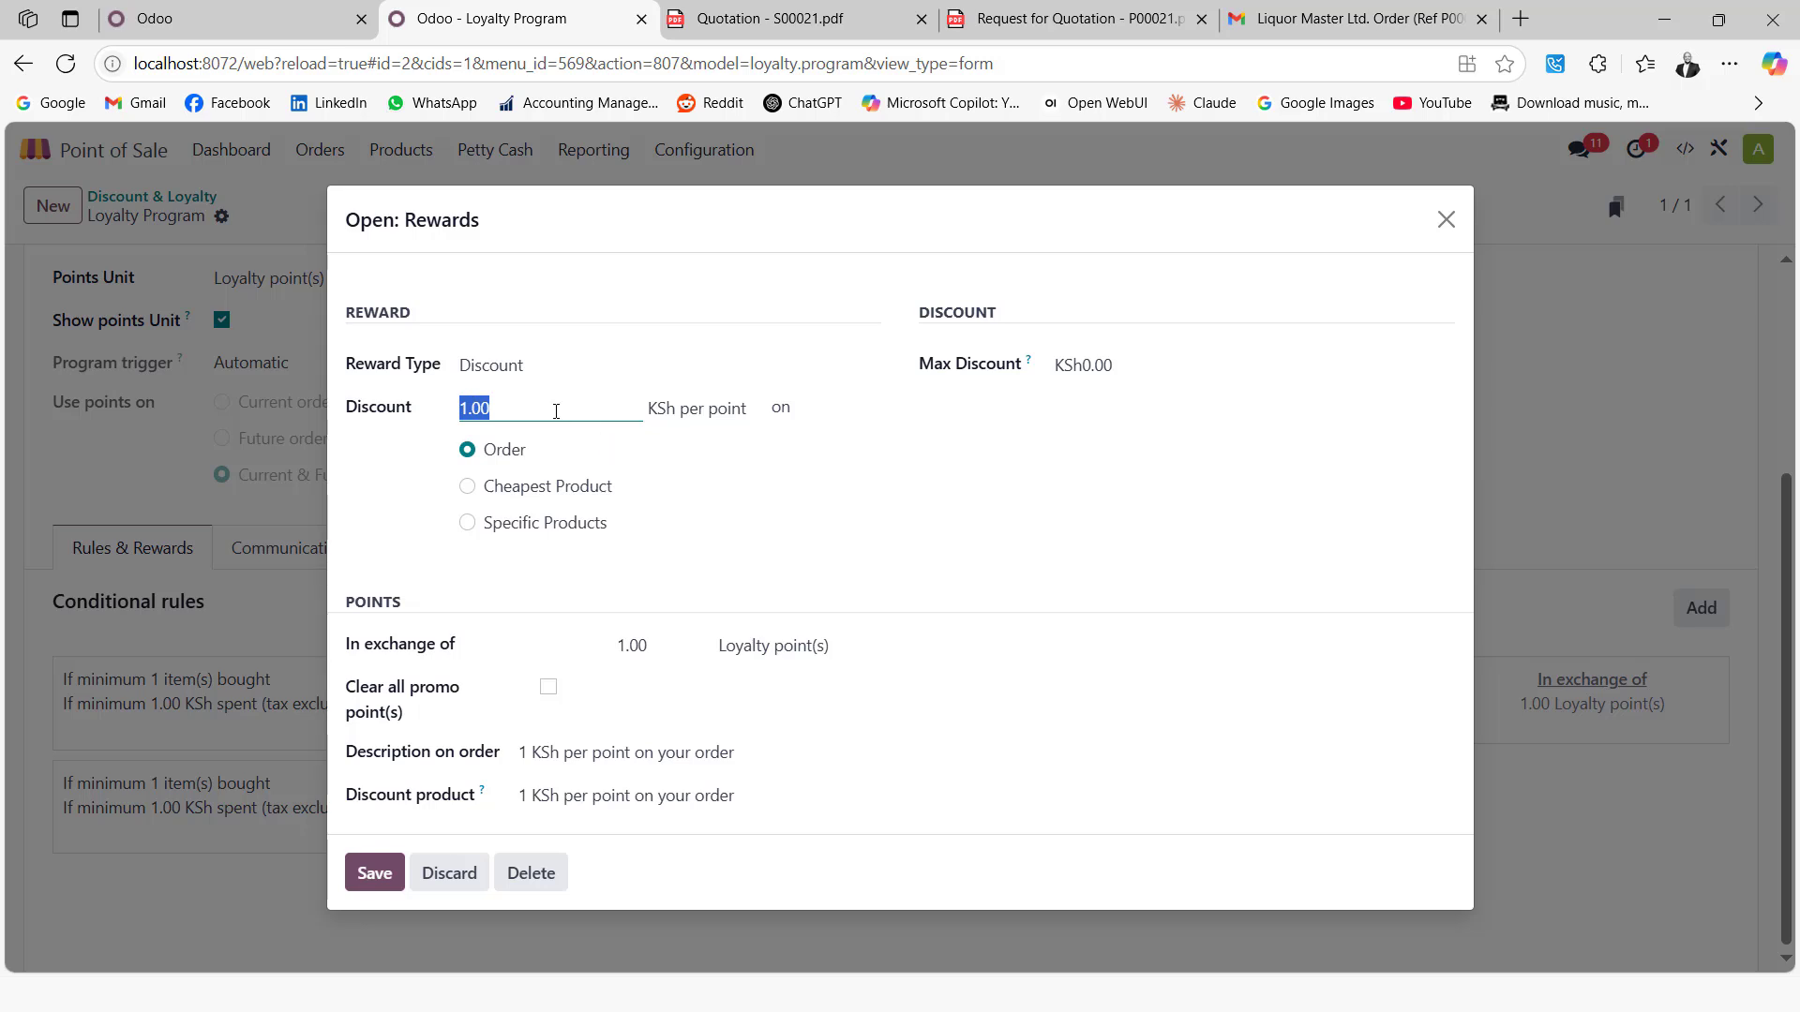
pyautogui.click(553, 411)
pyautogui.click(1445, 220)
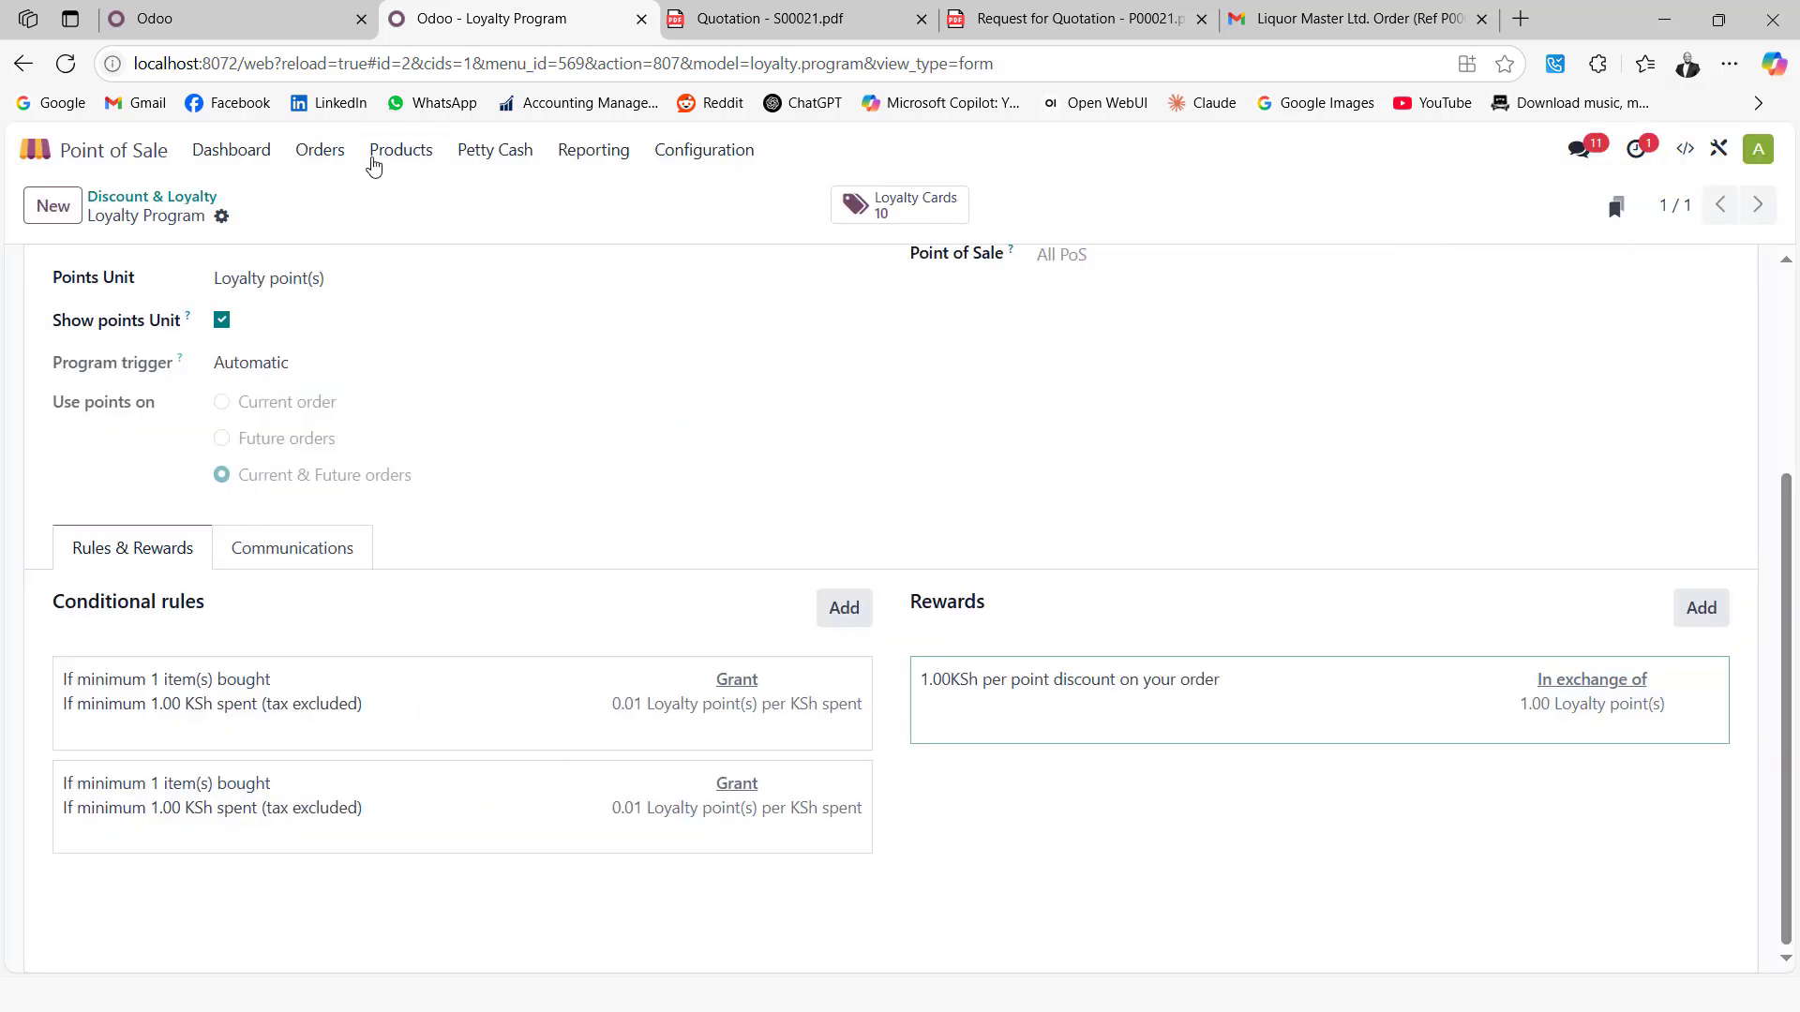
pyautogui.click(899, 225)
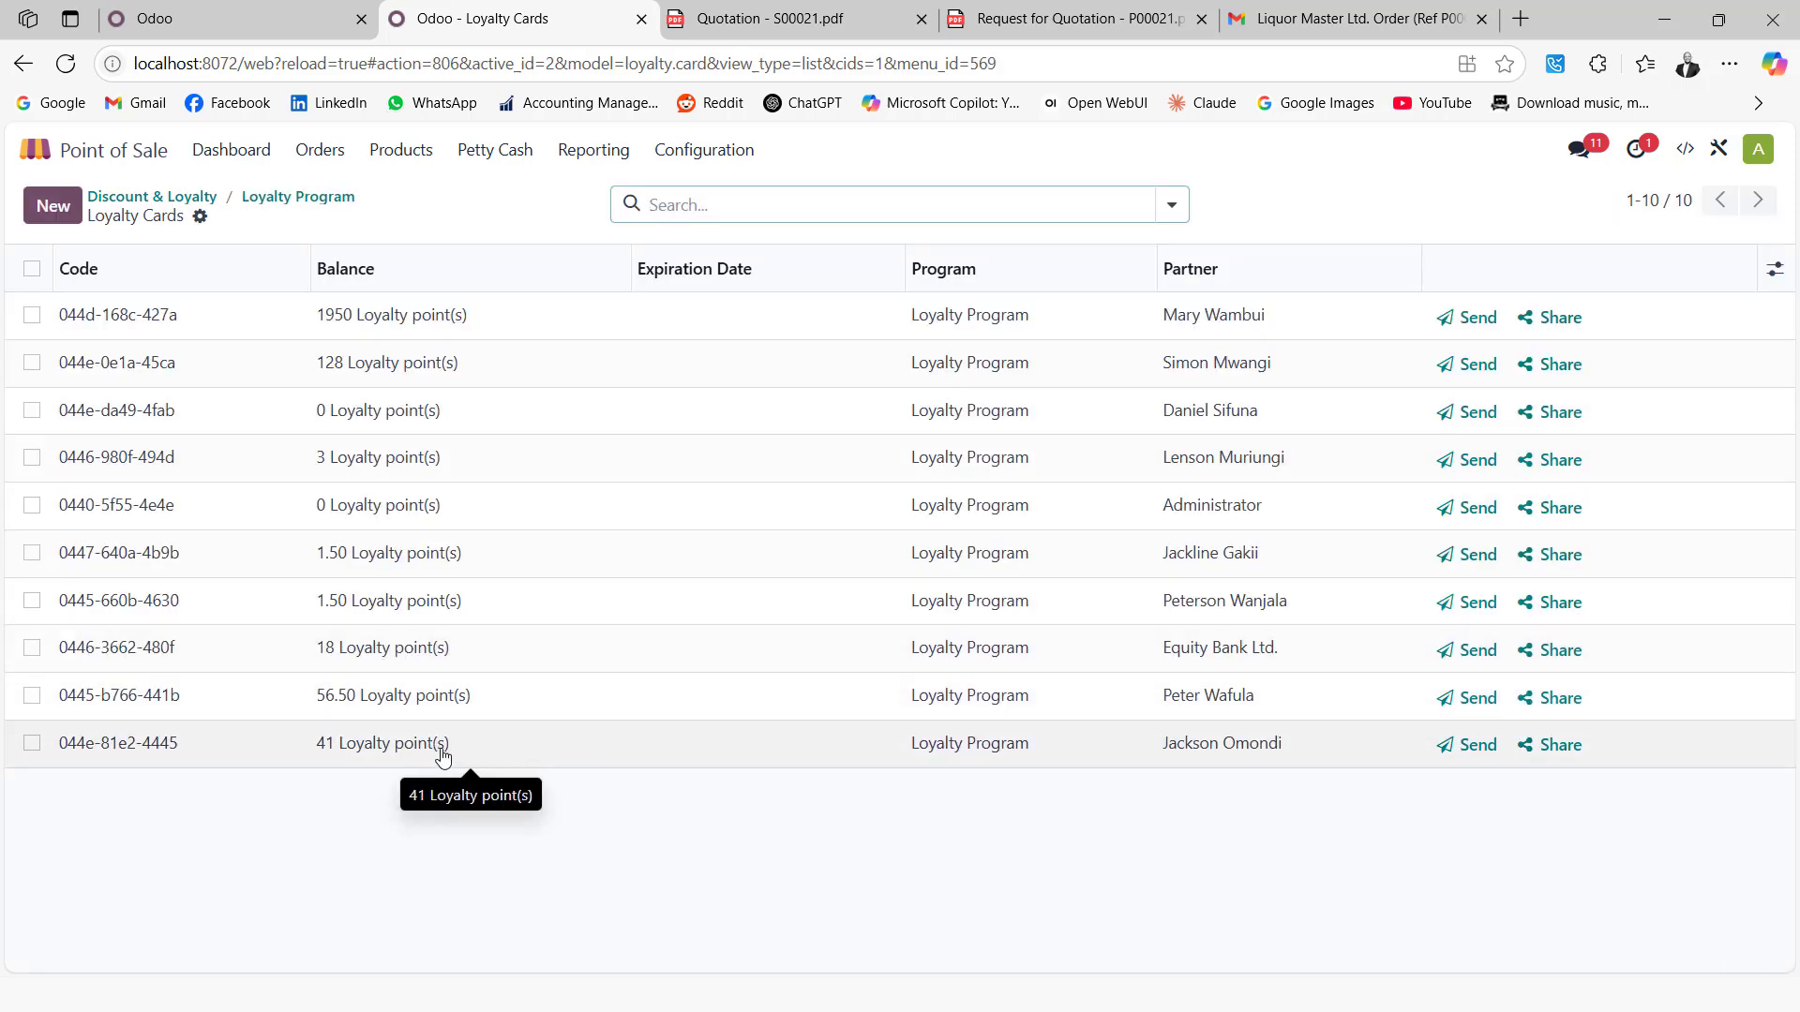
# Go back to the POS dashboard and continue selling in the open session
pyautogui.click(231, 153)
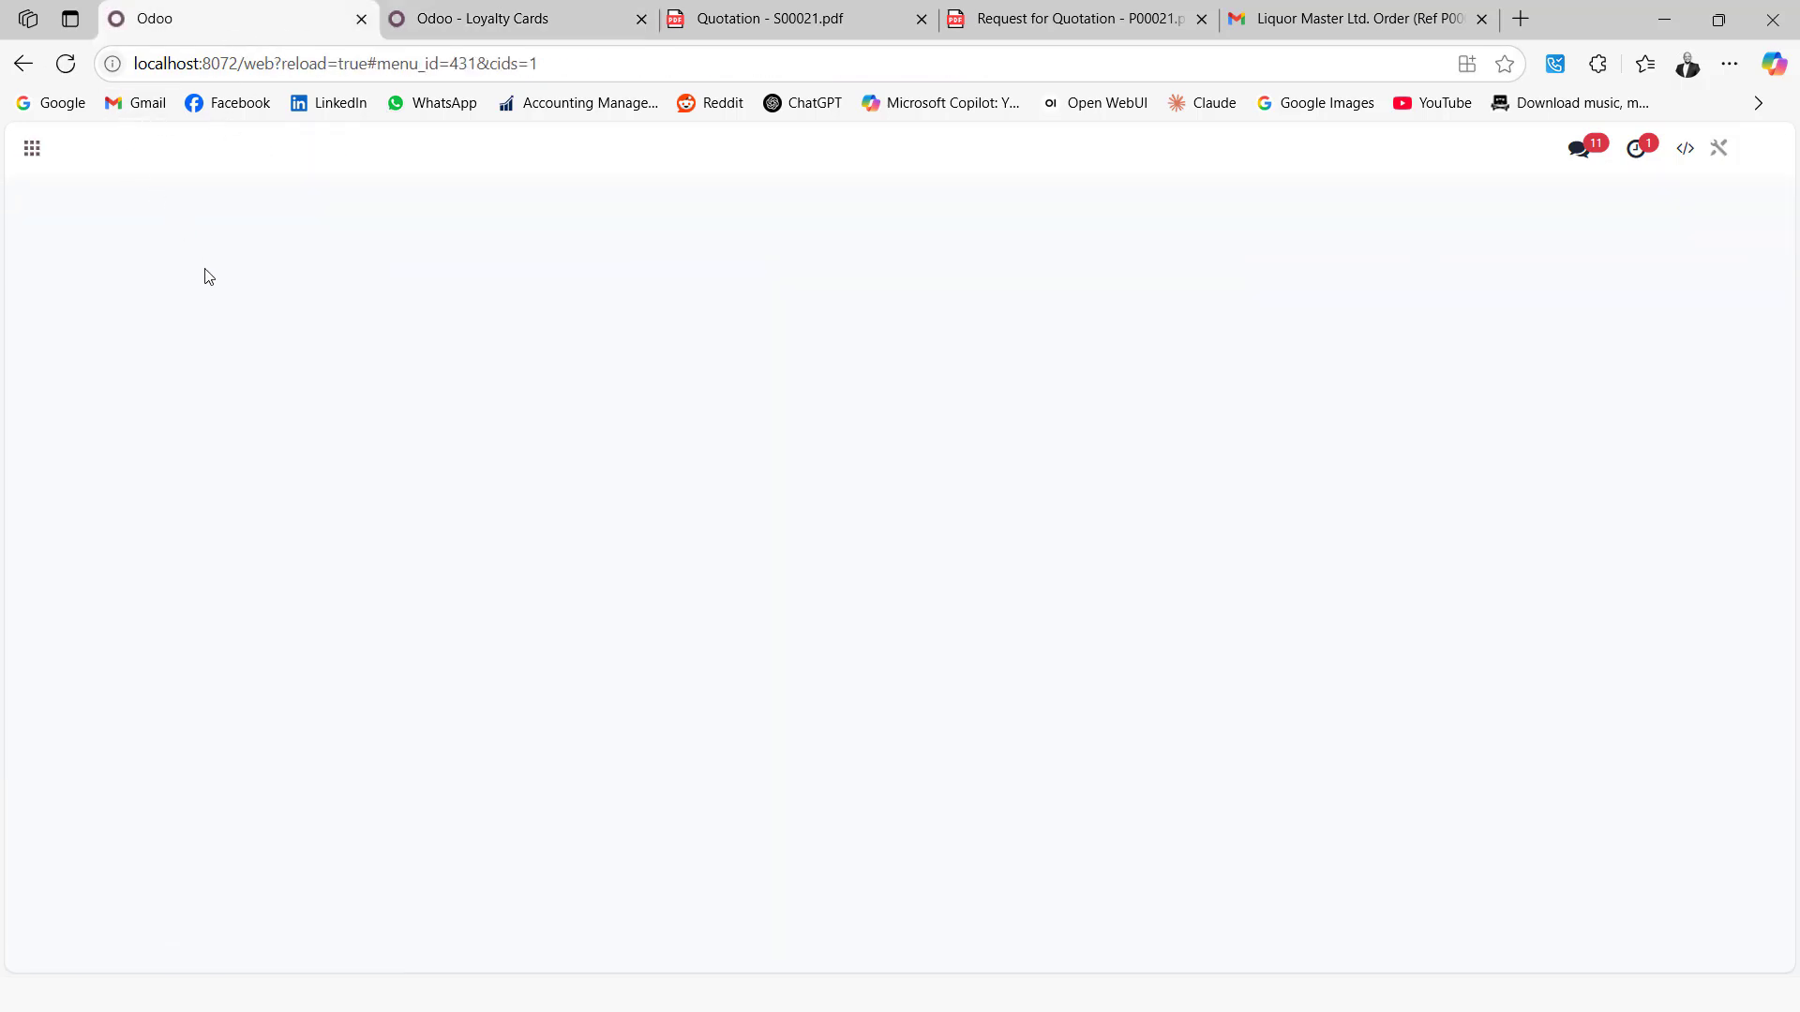
pyautogui.click(137, 381)
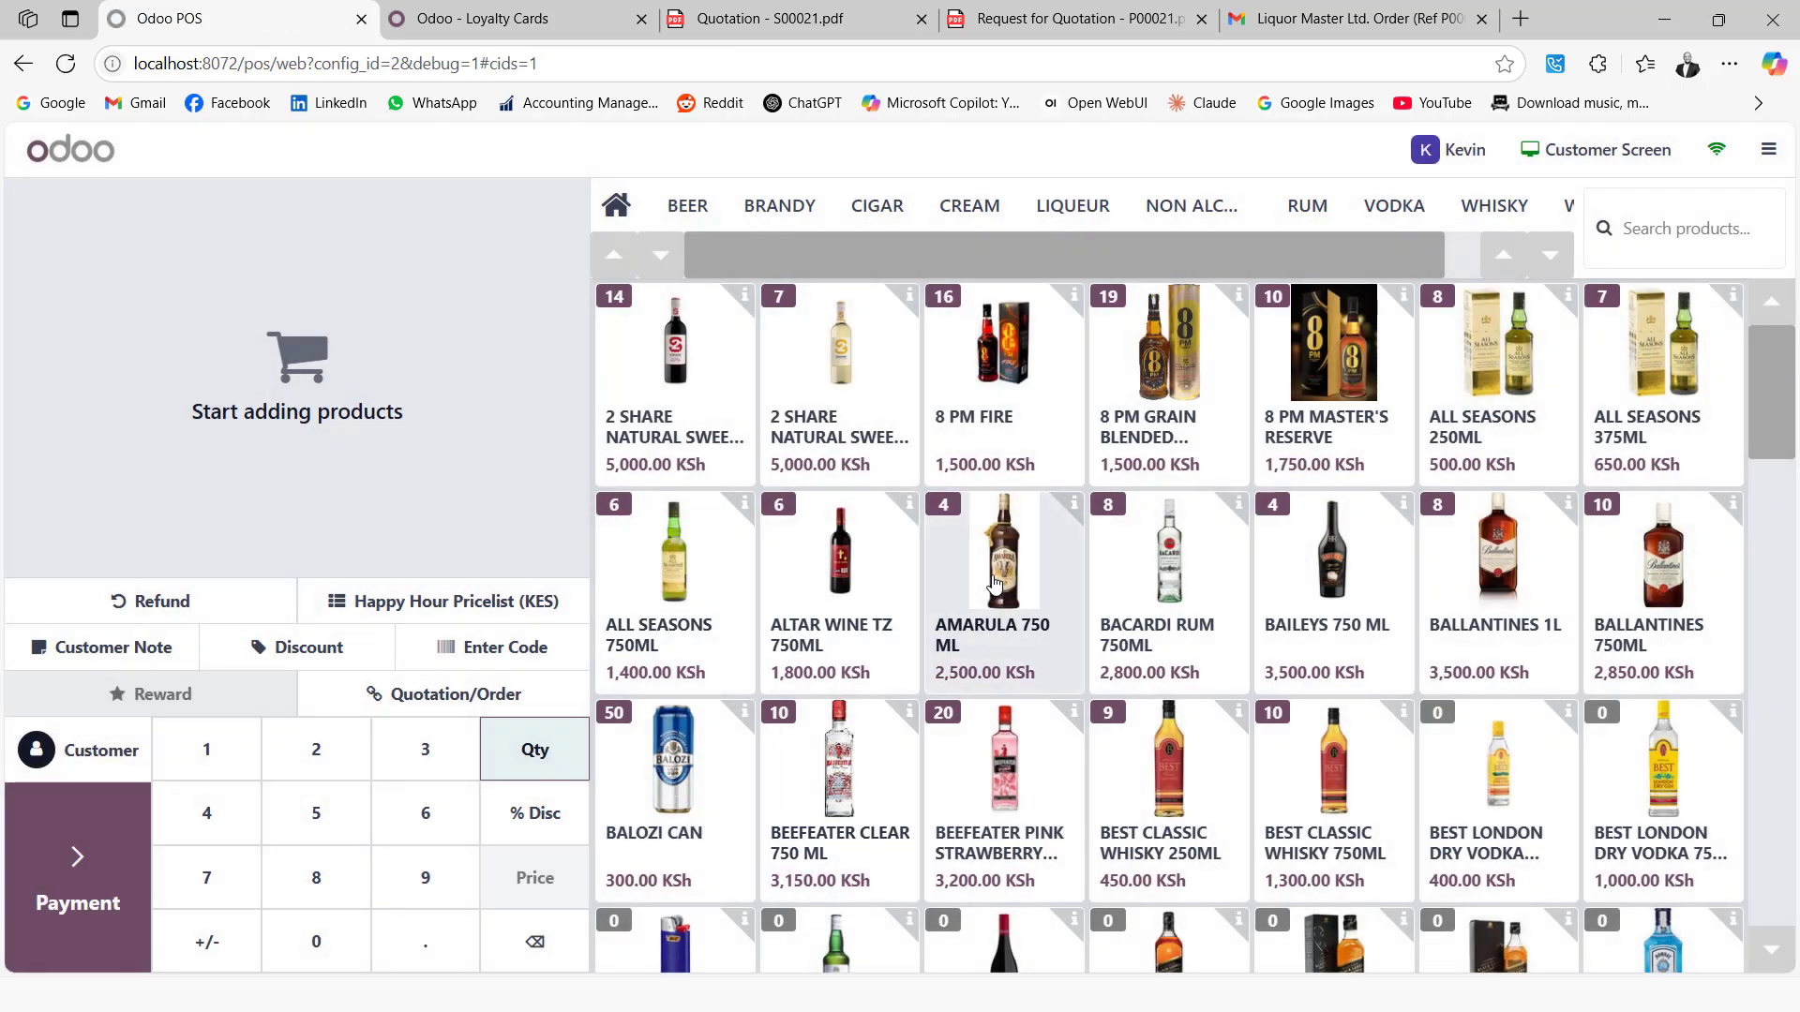
# Add one AMARULA 750 ML and one 2 SHARE NATURAL SWEET WHITE to the order, removing the extra AMARULA line
pyautogui.click(993, 583)
pyautogui.doubleClick(990, 589)
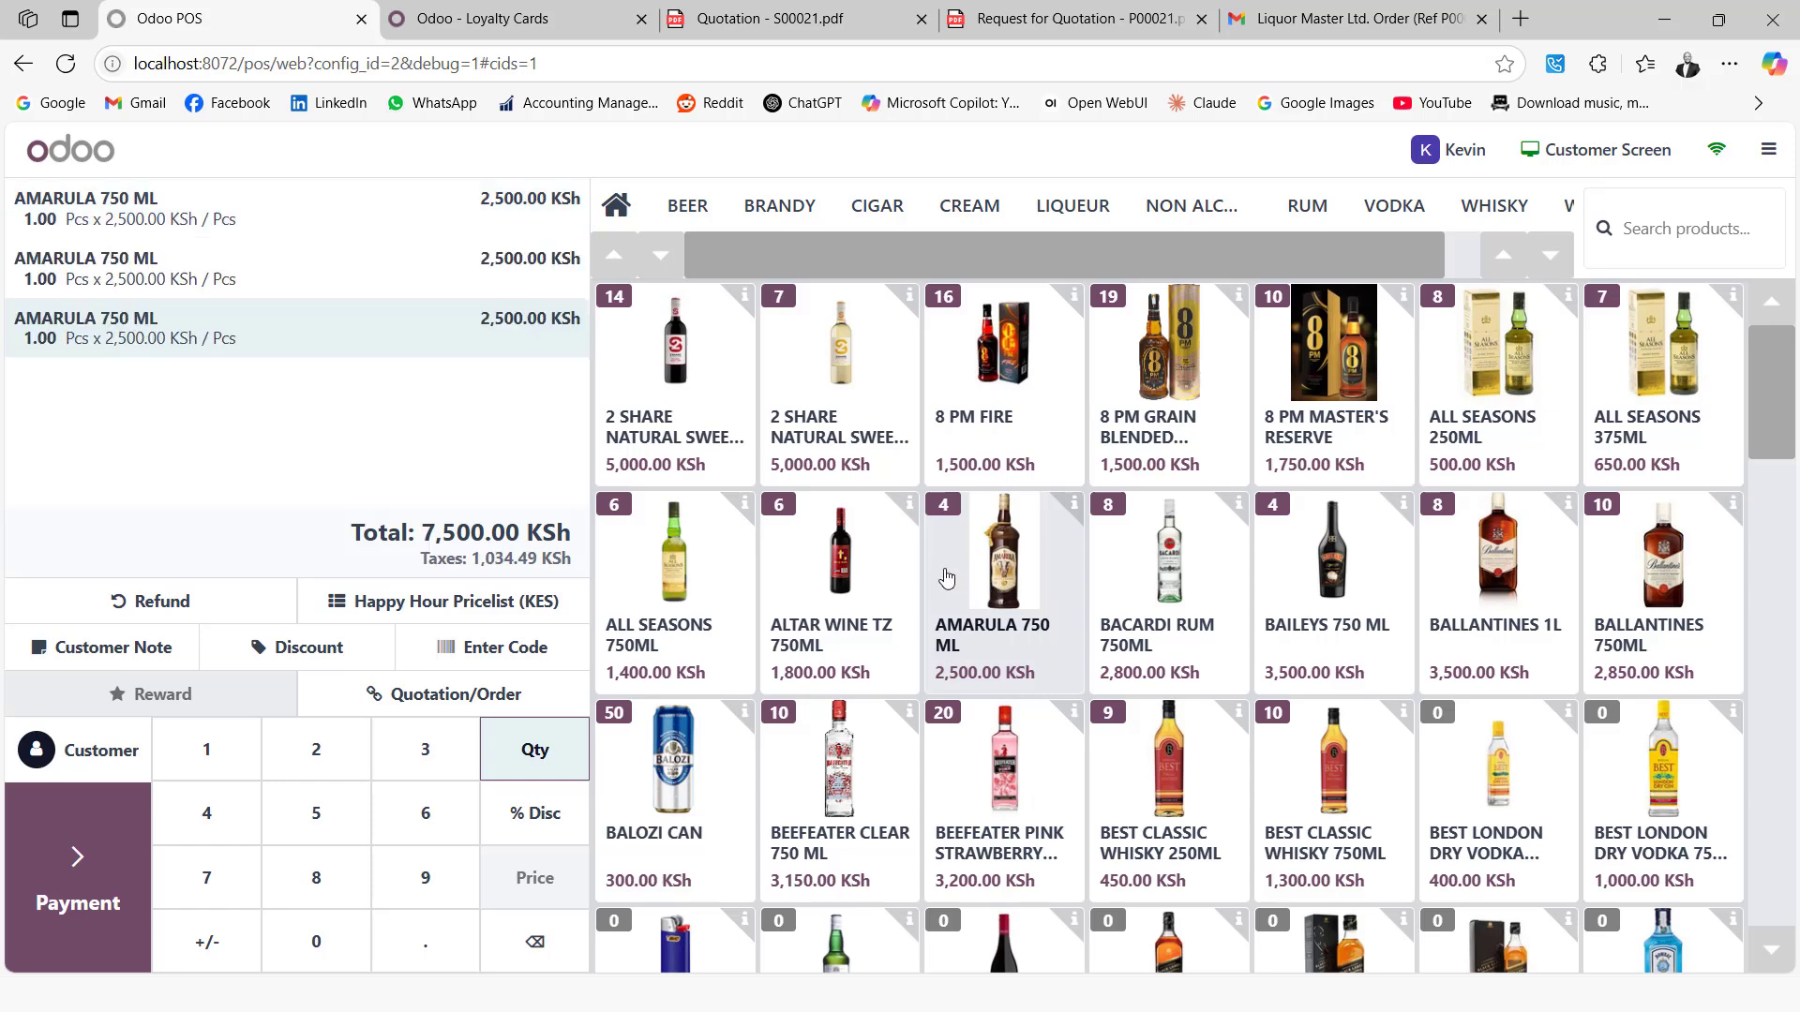
pyautogui.click(535, 943)
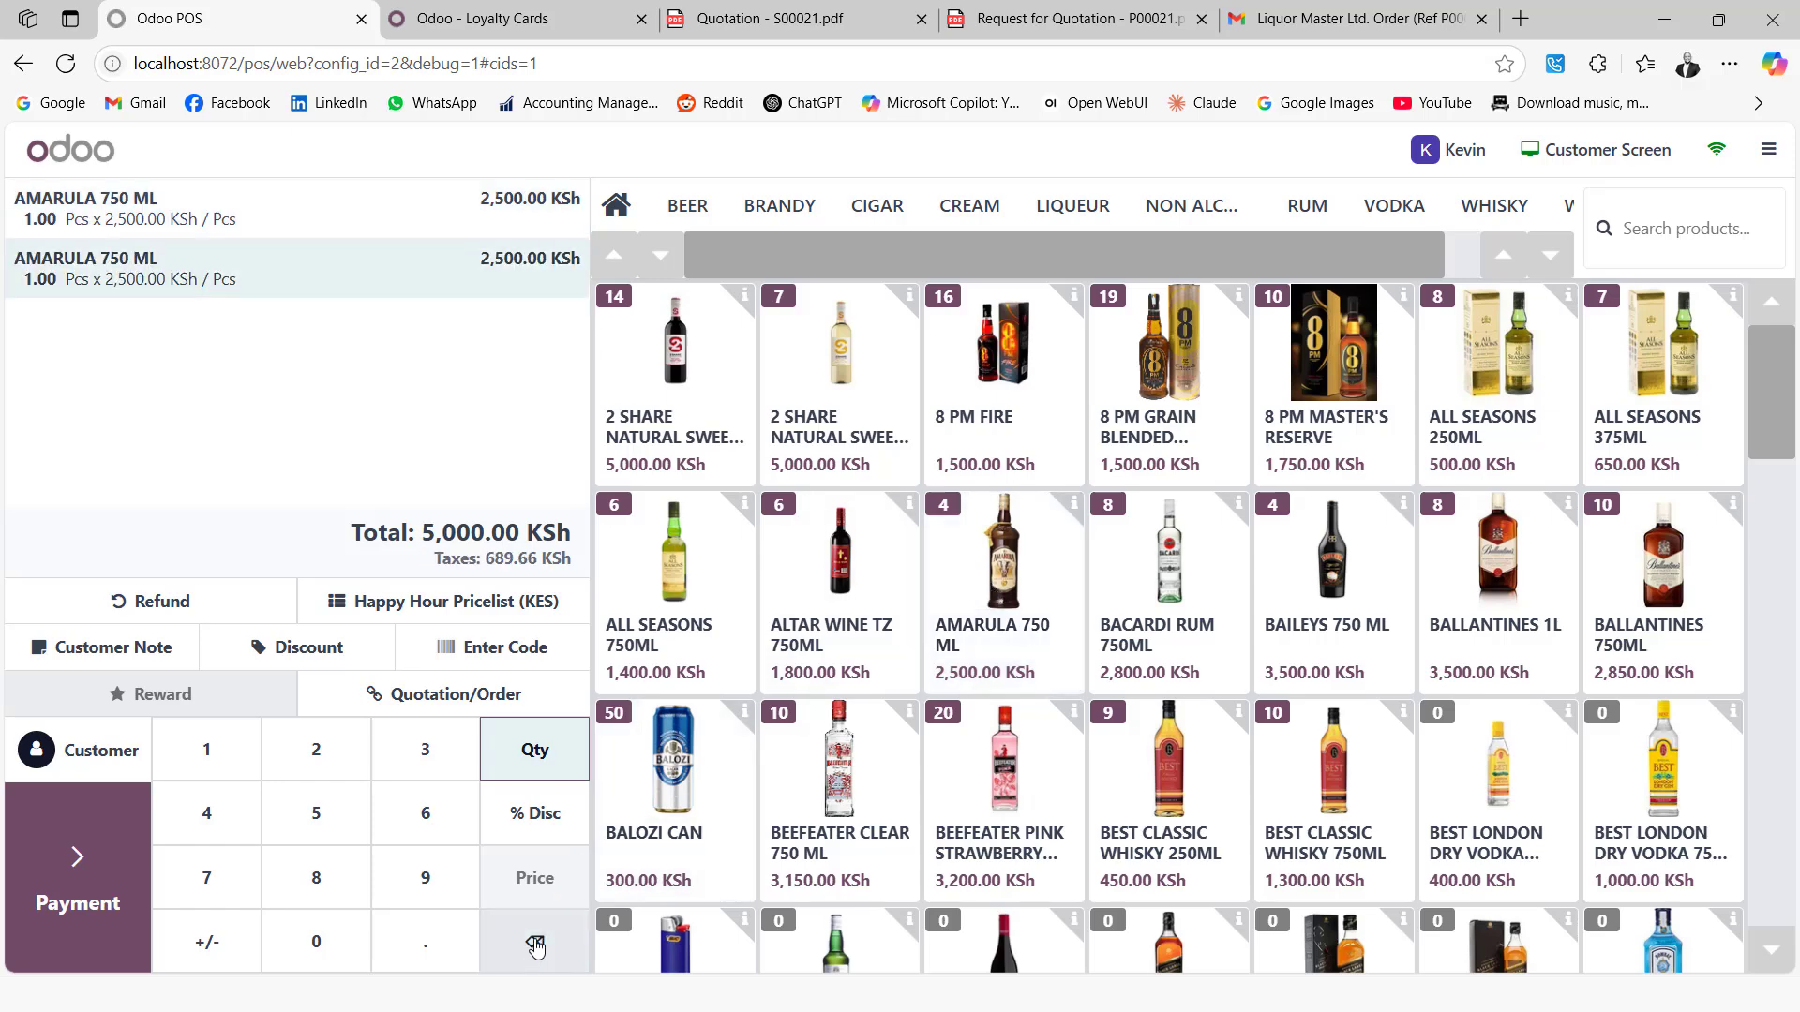
pyautogui.click(856, 377)
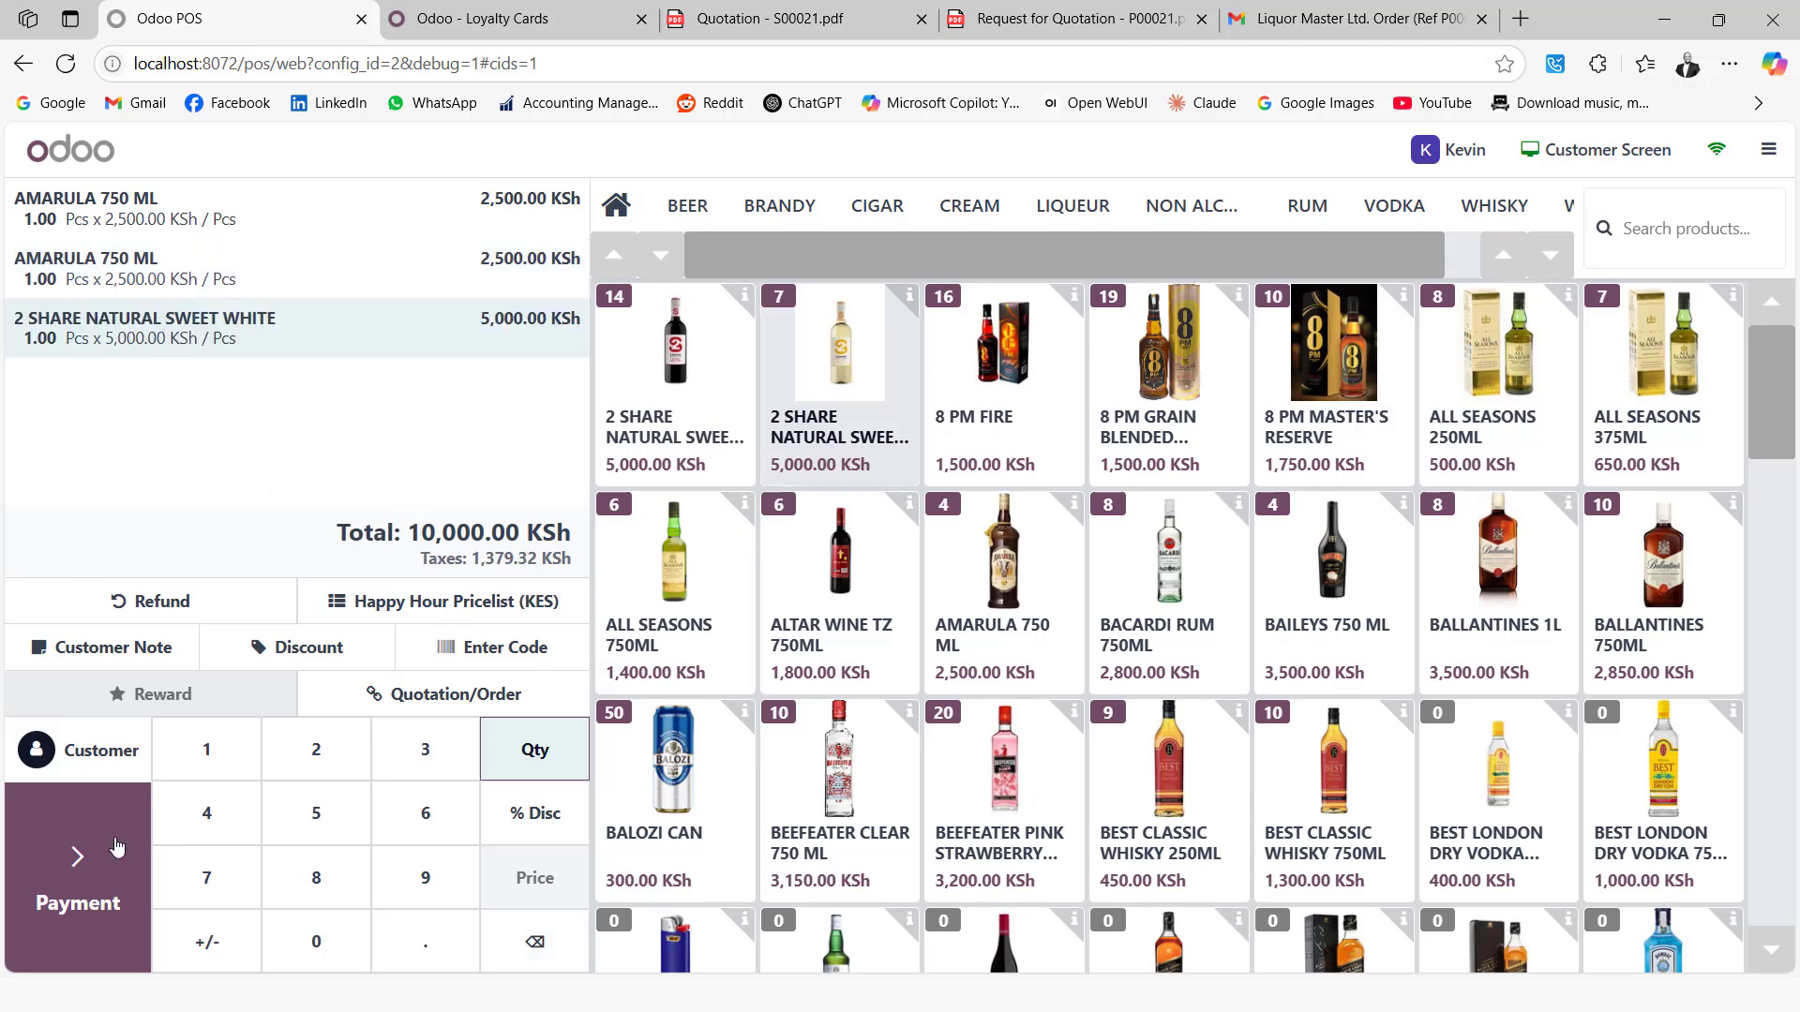
# Assign the loyalty customer to the order
pyautogui.click(105, 755)
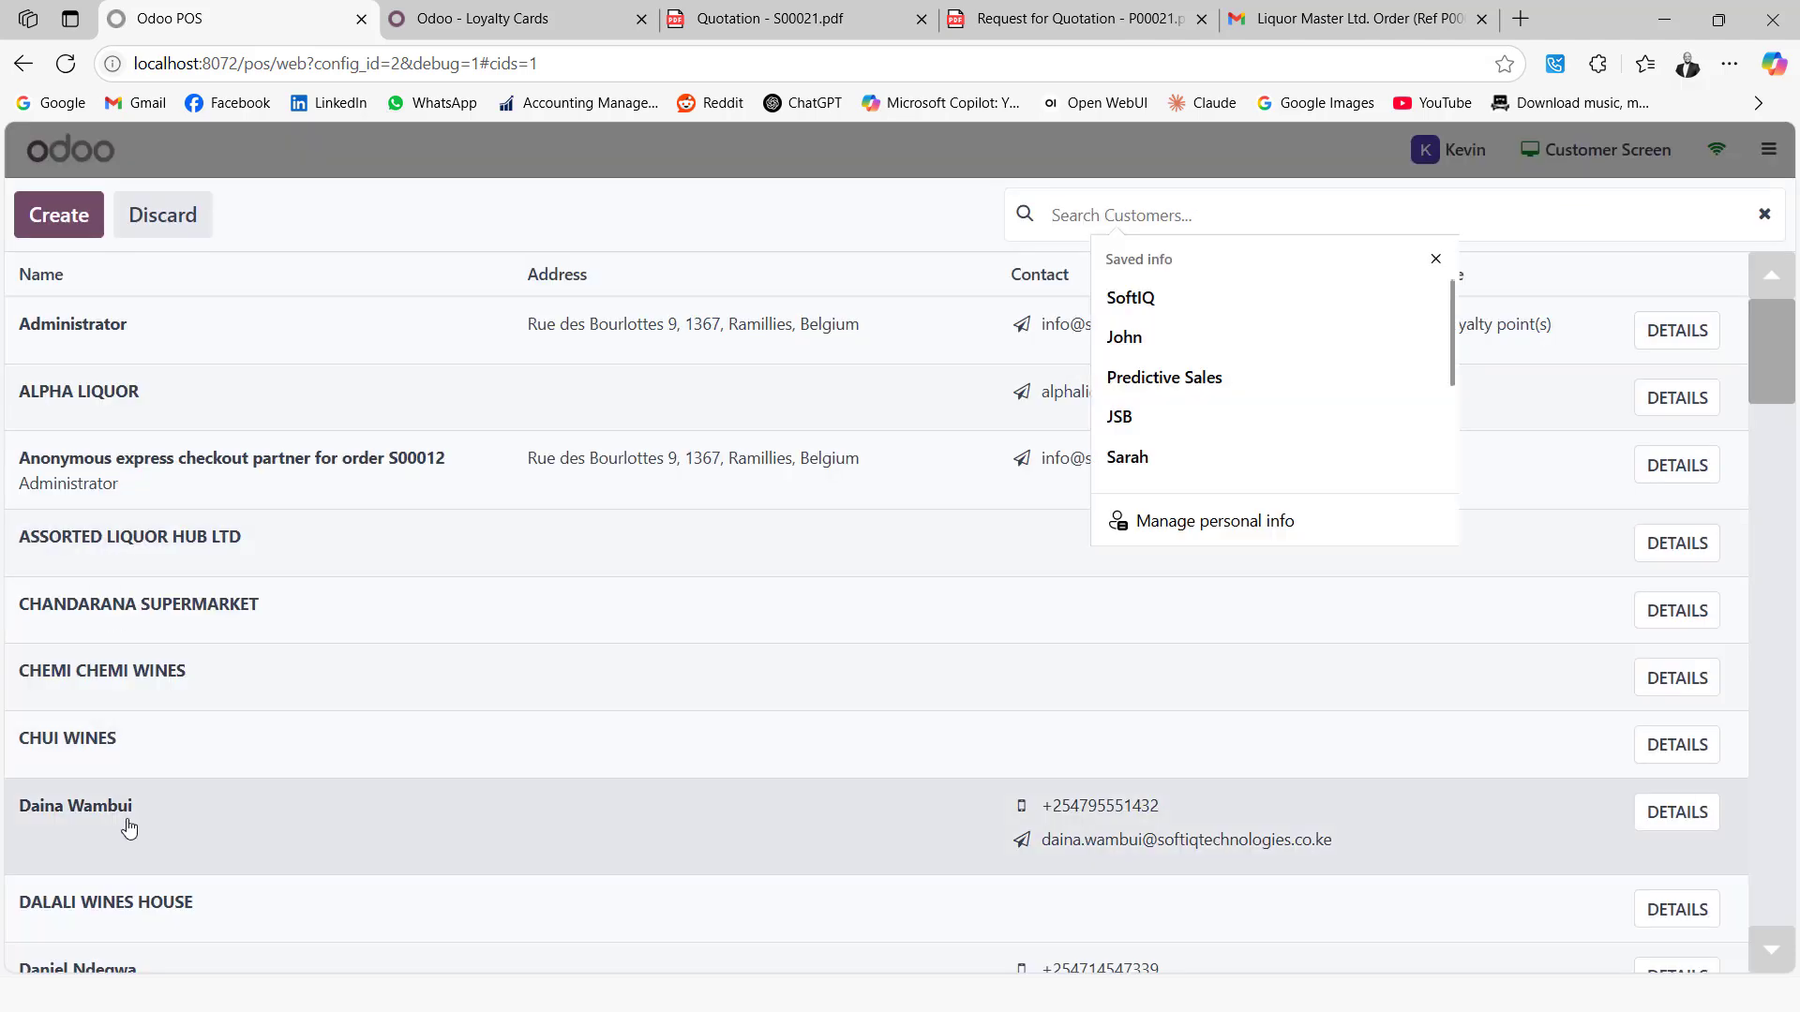
pyautogui.scroll(-8, 129, 825)
pyautogui.click(130, 747)
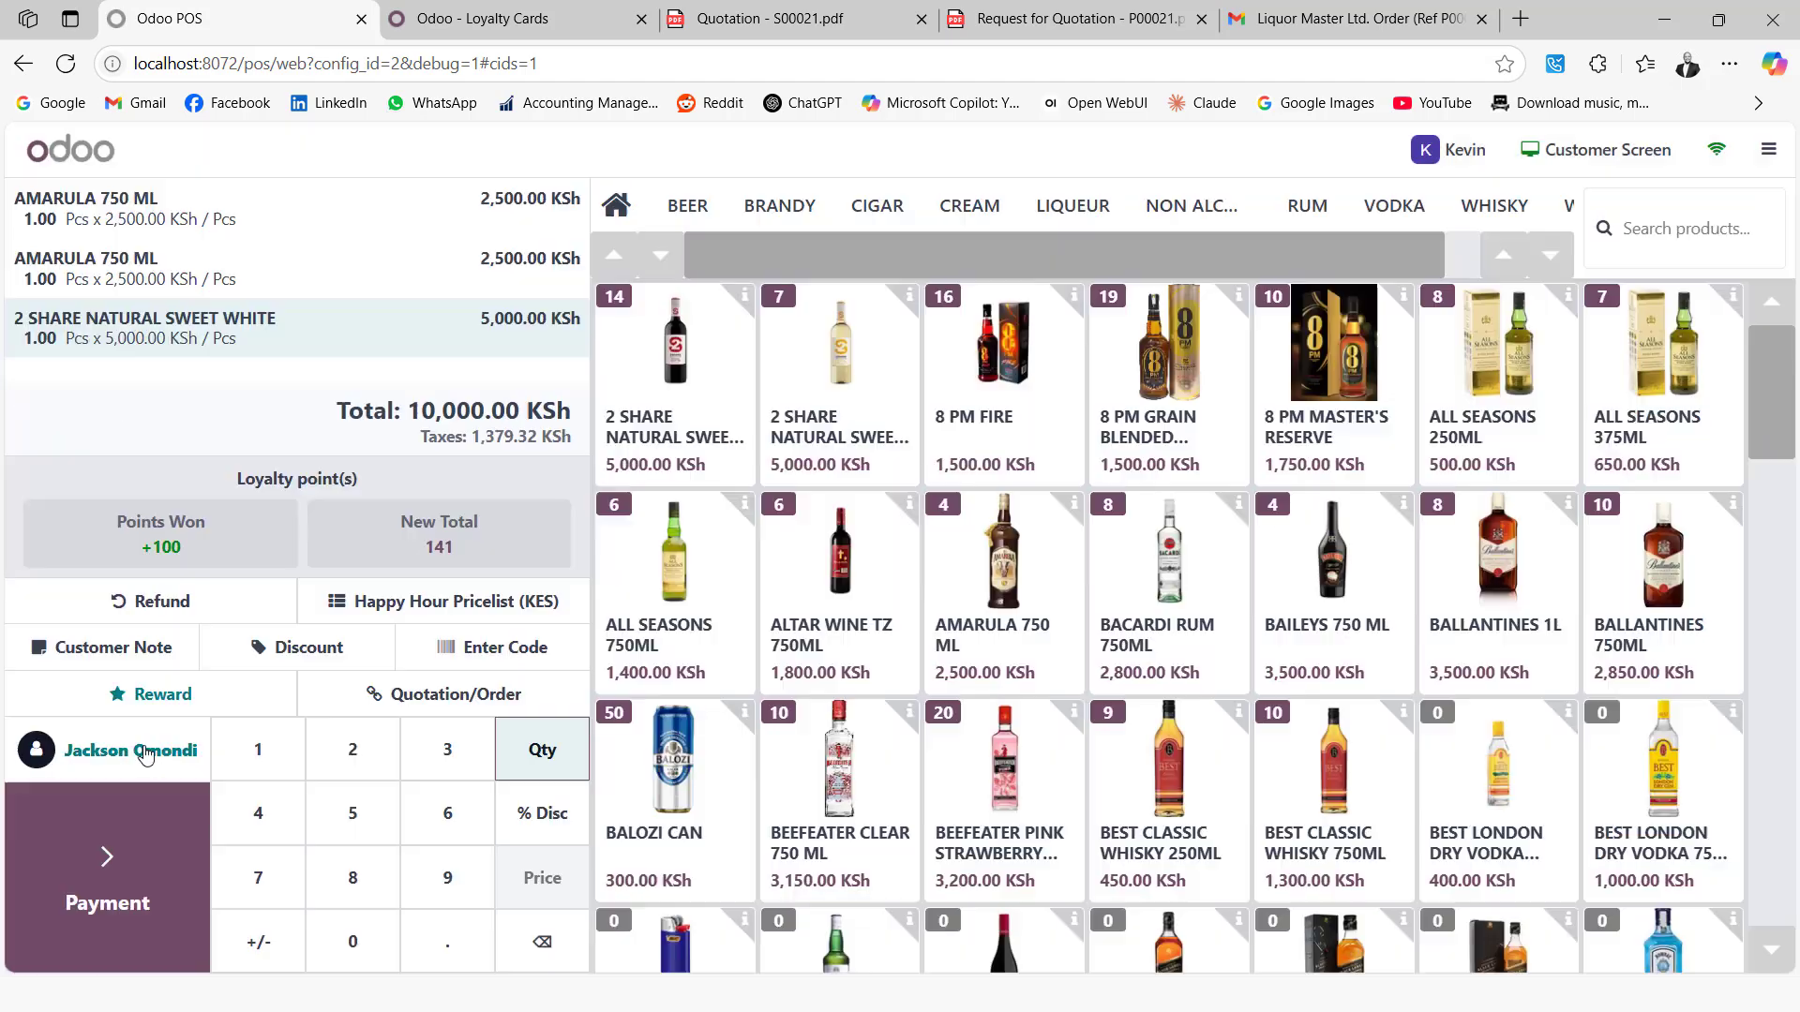
# Pay the 10,000.00 KSh order in cash, validate it, and dismiss the duplicate-key error dialogs
pyautogui.click(113, 914)
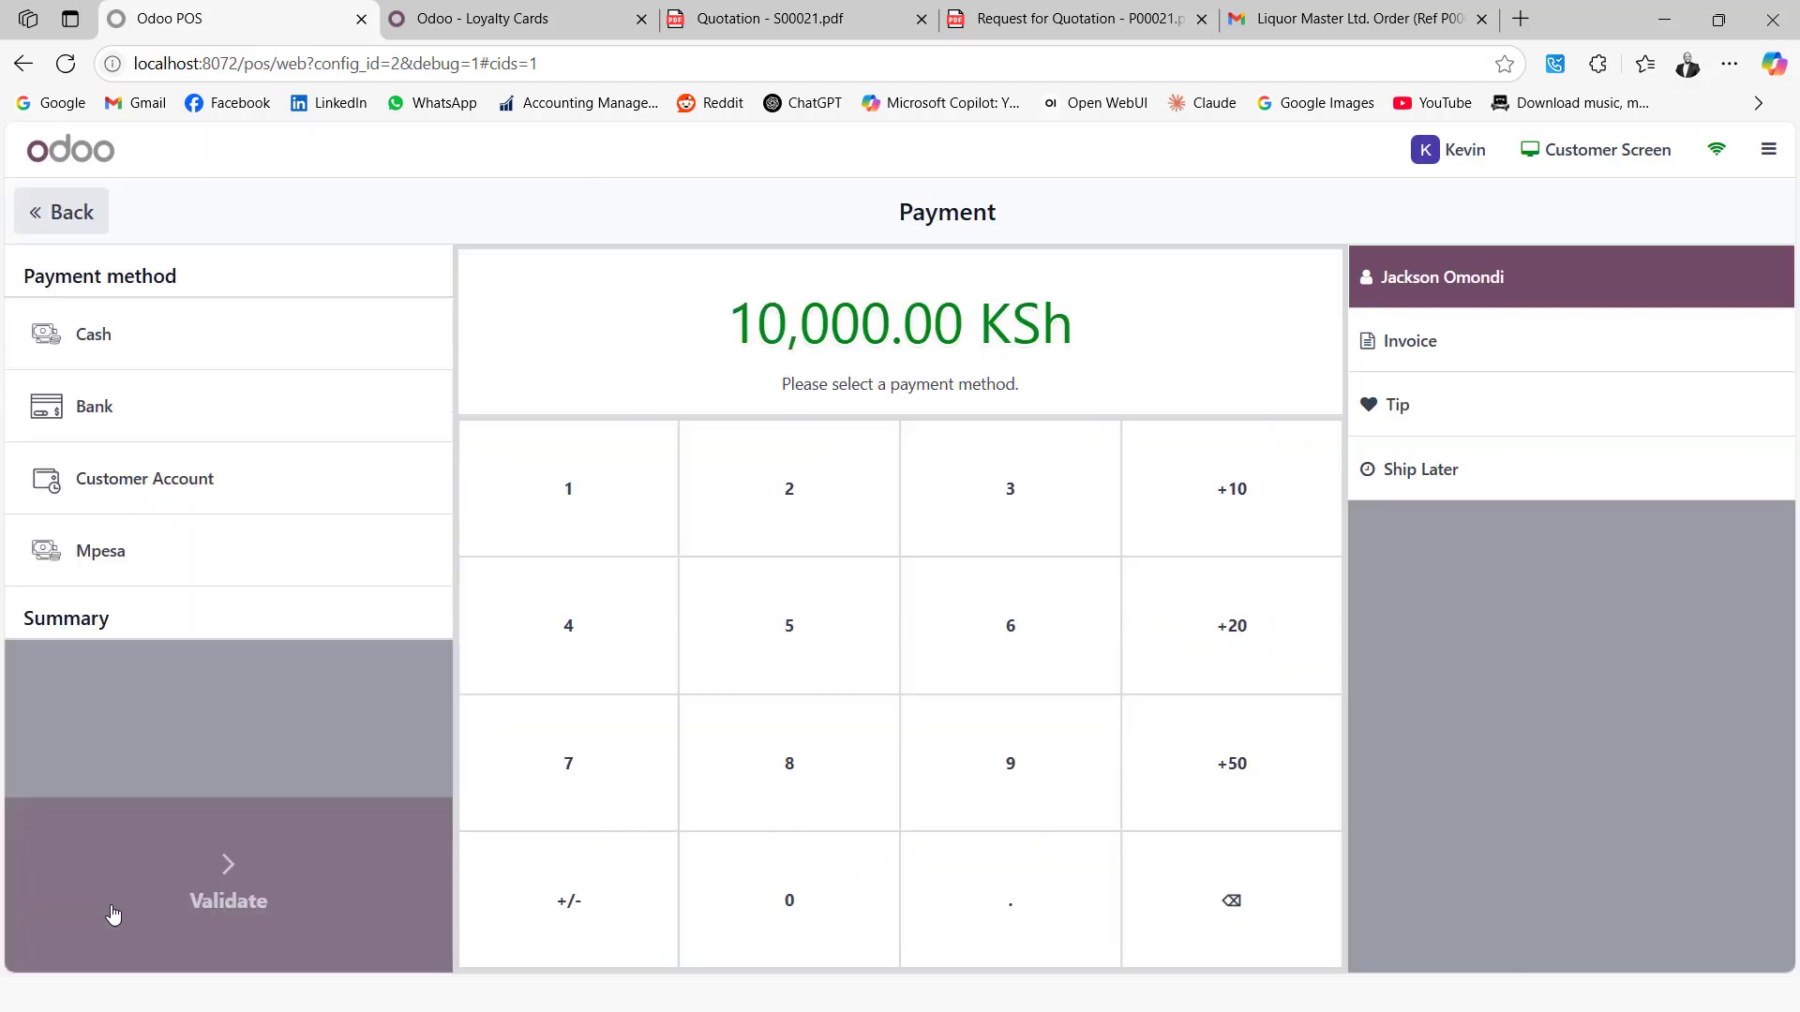
pyautogui.click(128, 336)
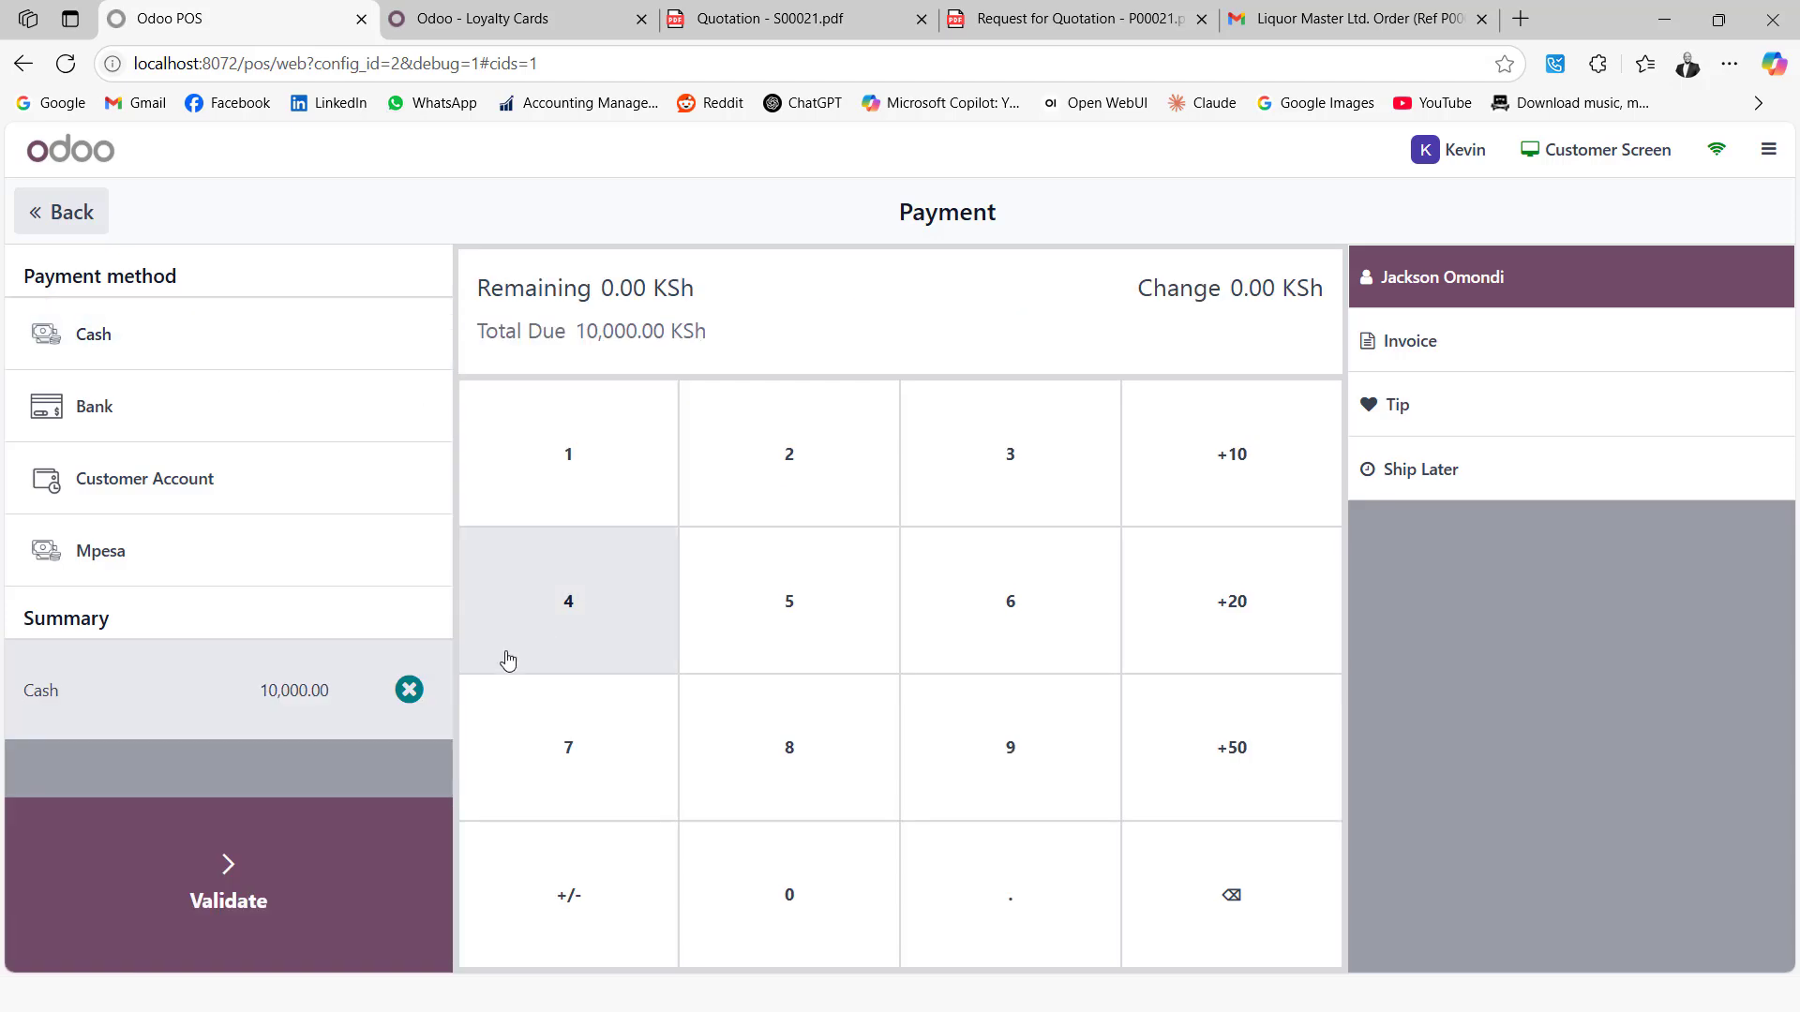
pyautogui.click(253, 861)
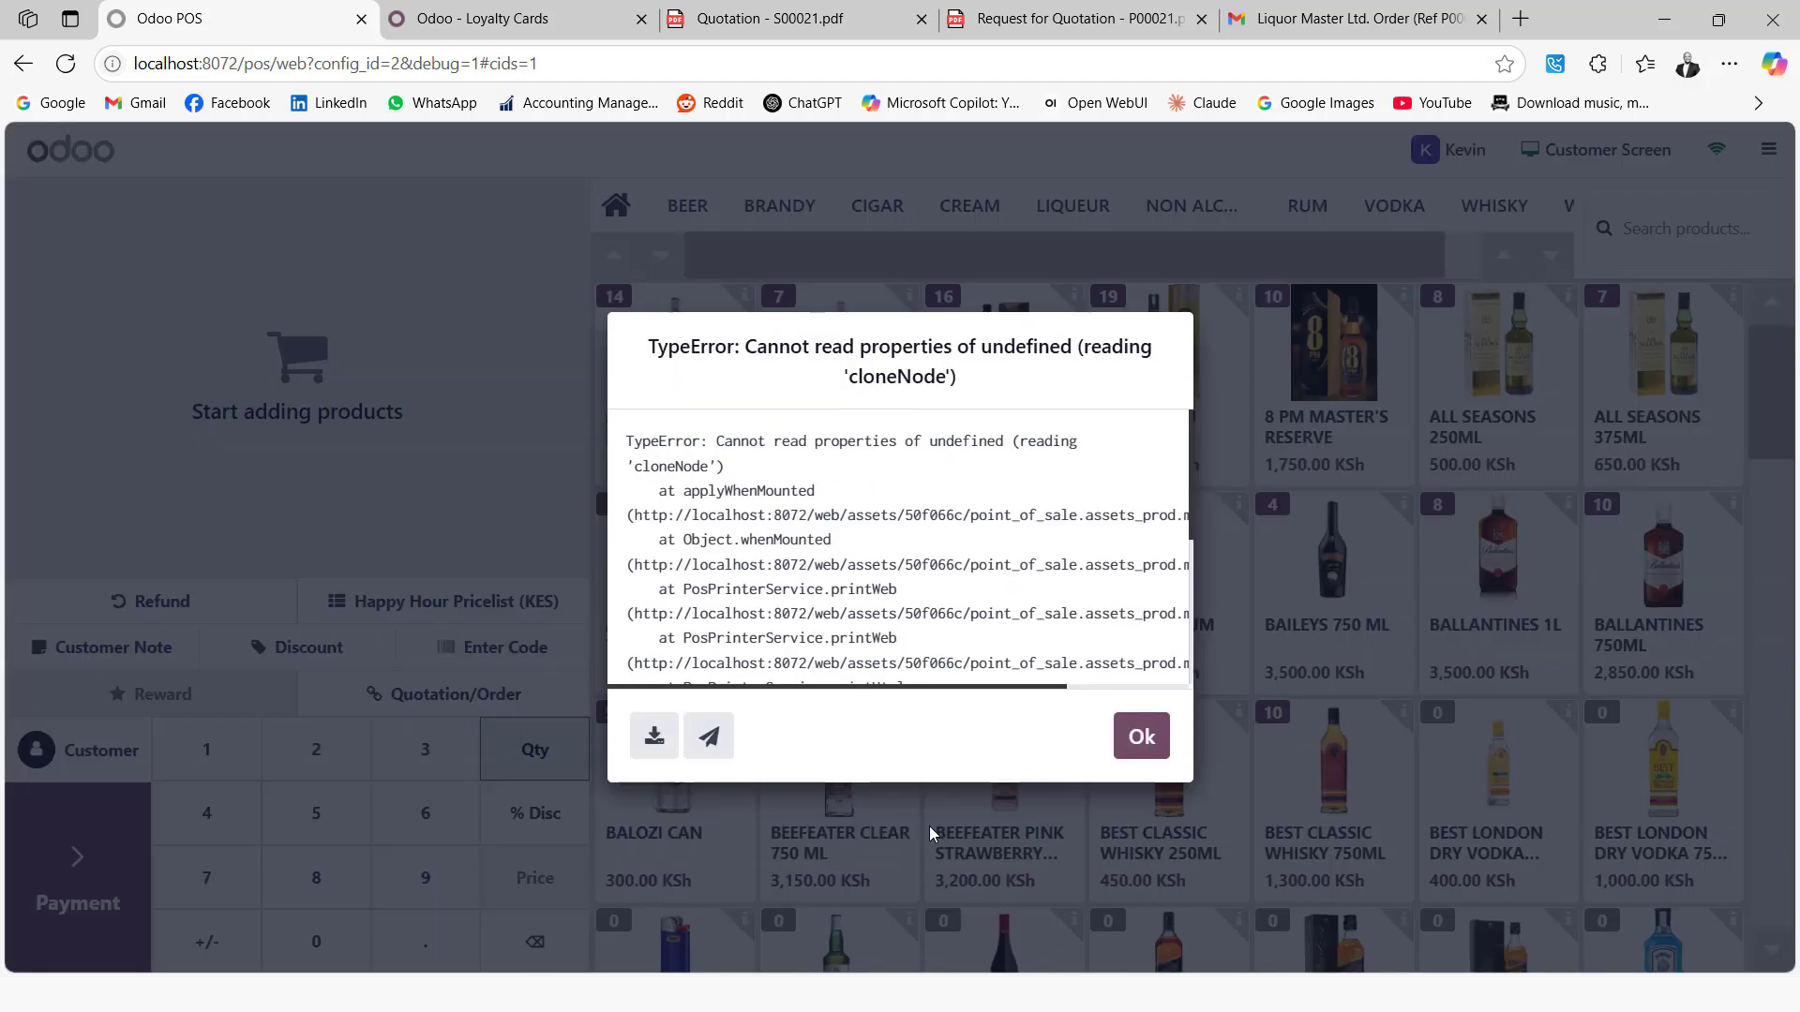
pyautogui.click(1141, 736)
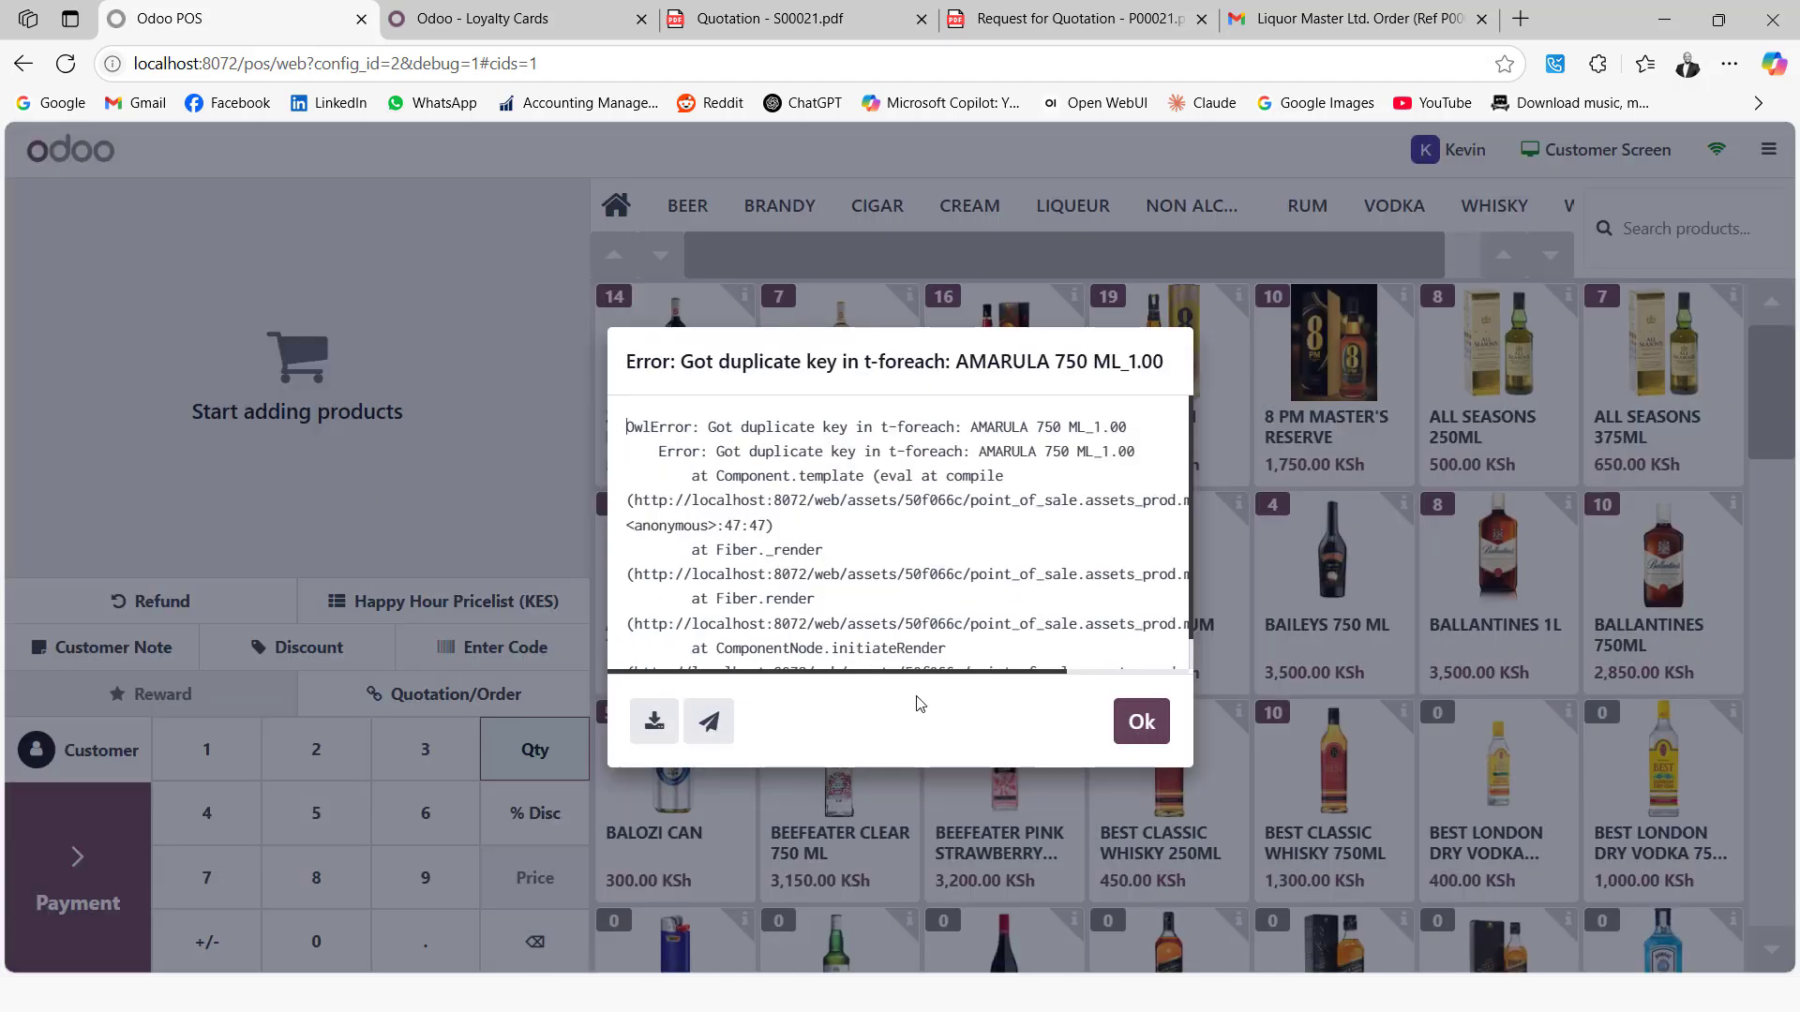
pyautogui.click(1140, 737)
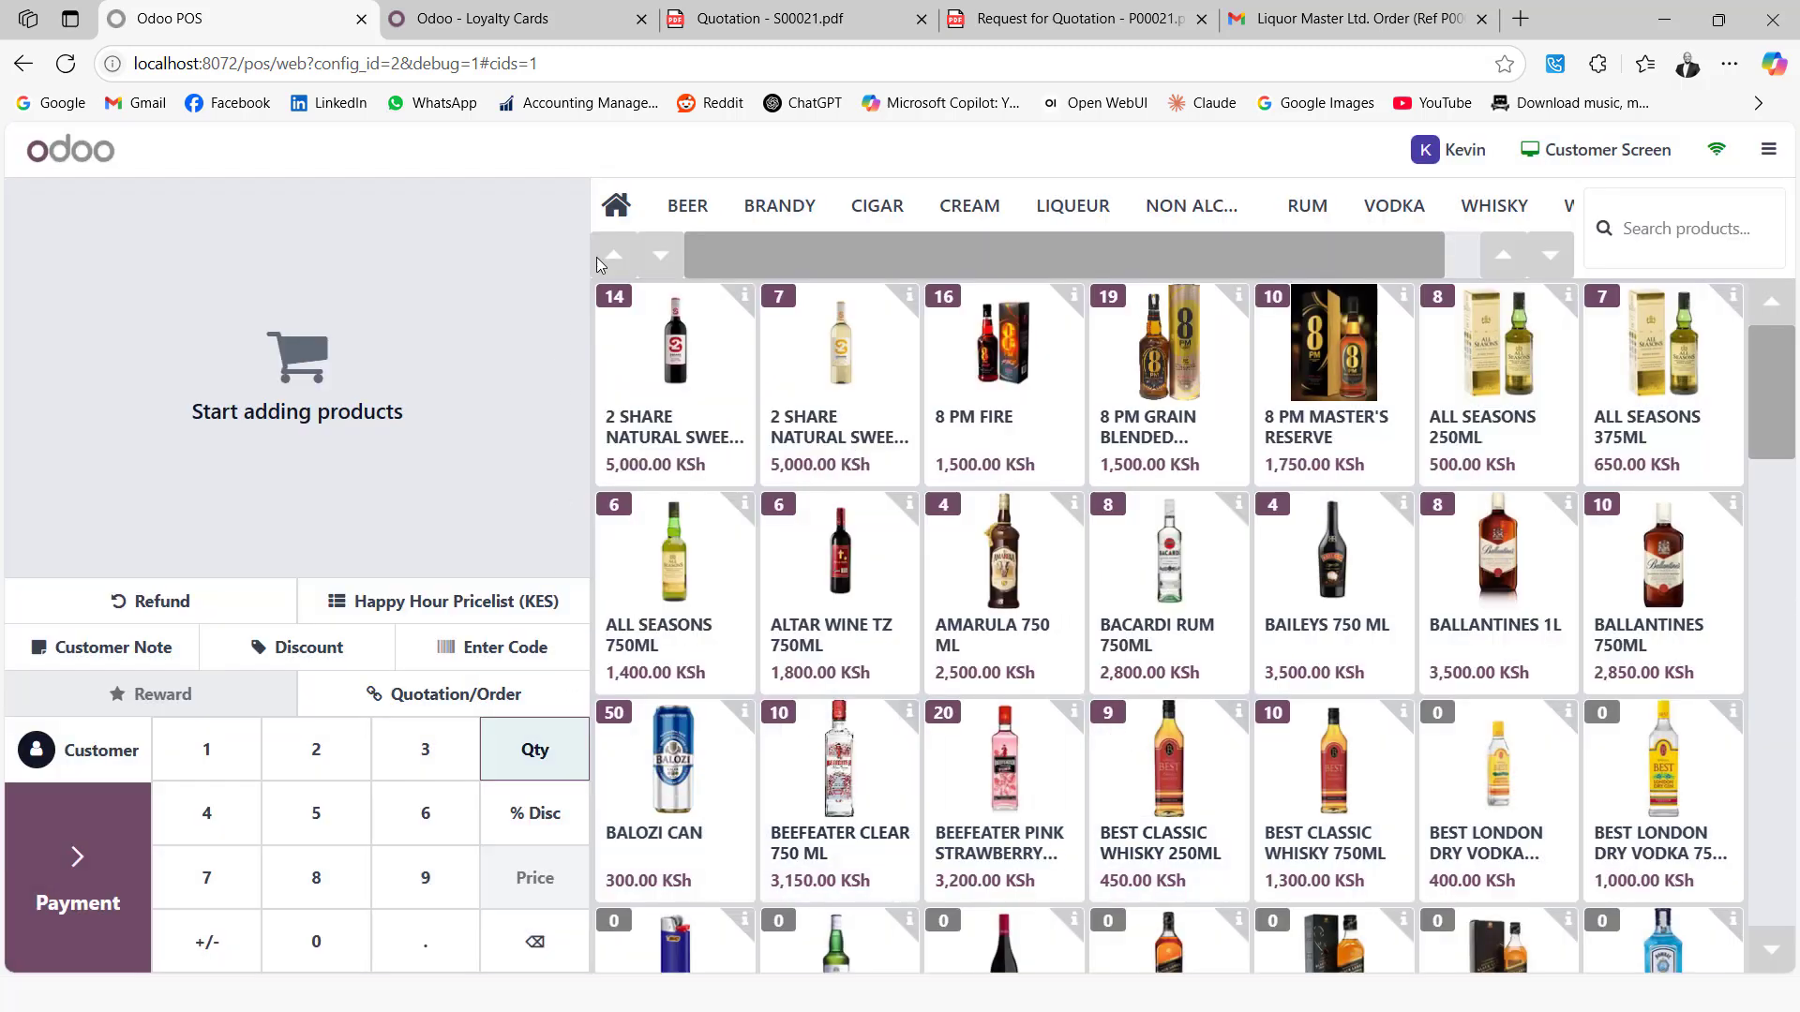
# Reload the Loyalty Cards list and confirm the customer's card reads 141.00 points, then return to the POS
pyautogui.click(525, 20)
pyautogui.click(75, 63)
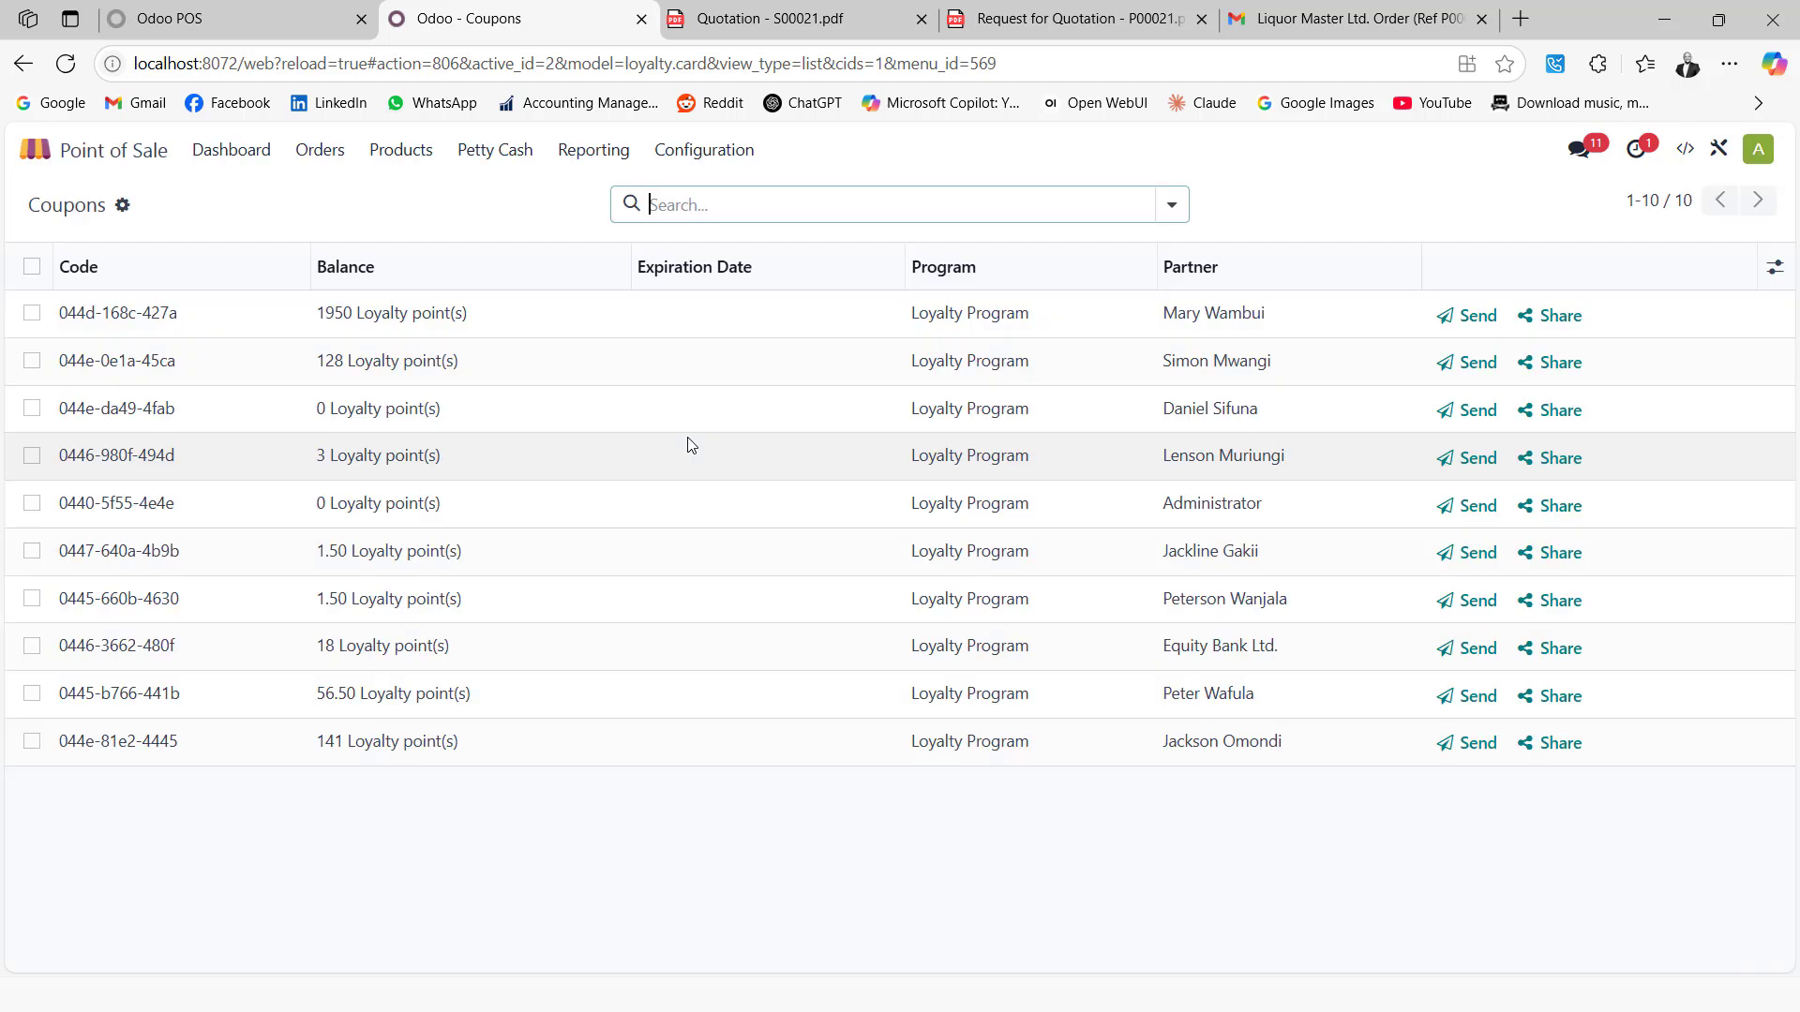
pyautogui.click(410, 741)
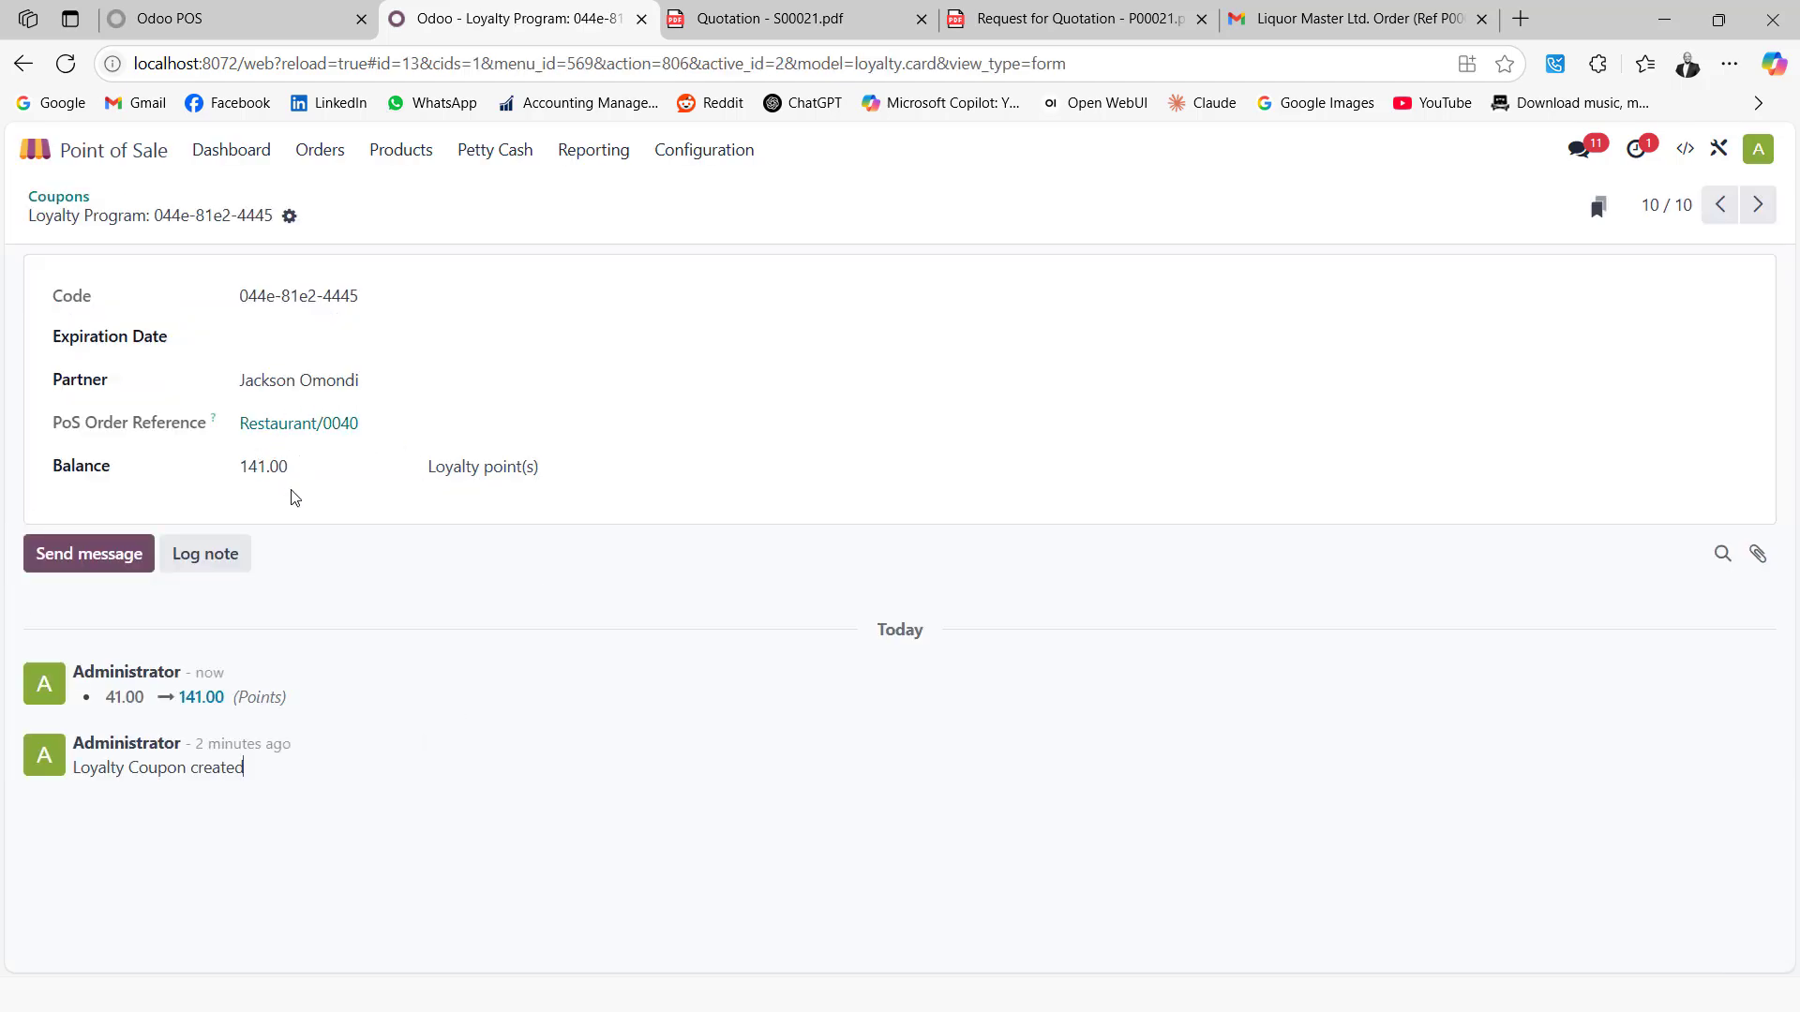
pyautogui.click(222, 19)
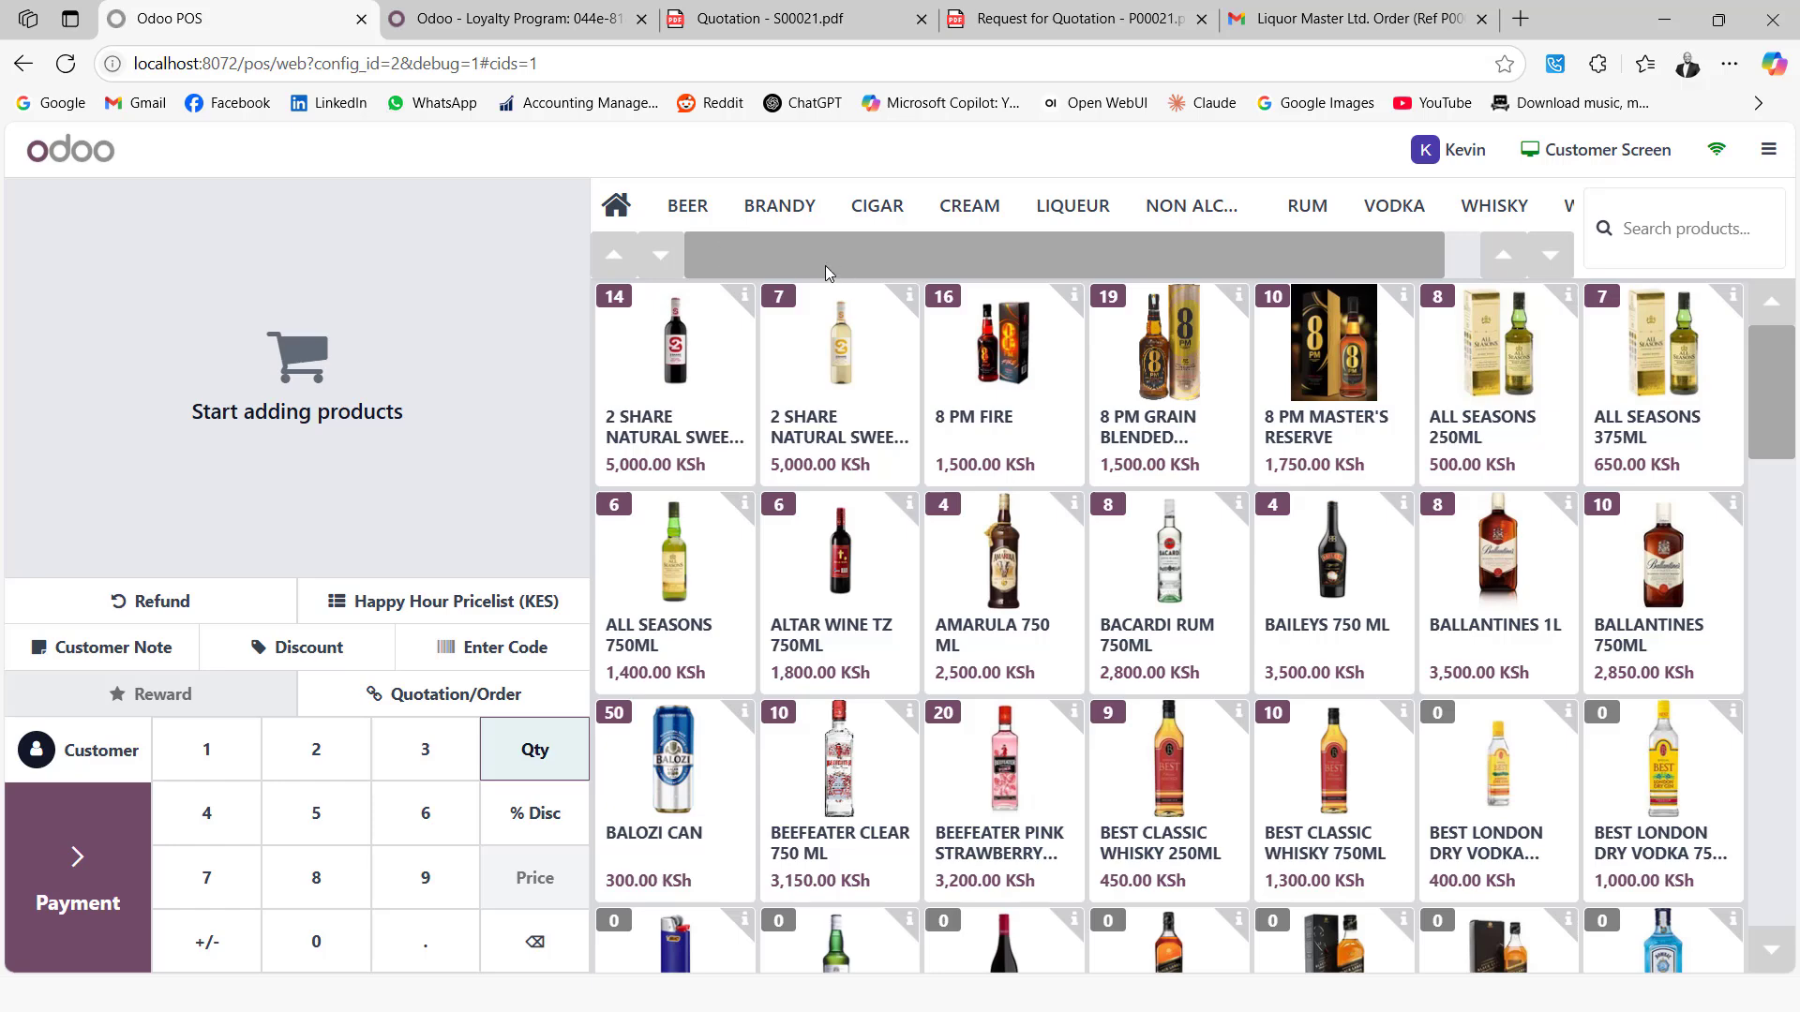
pyautogui.click(687, 206)
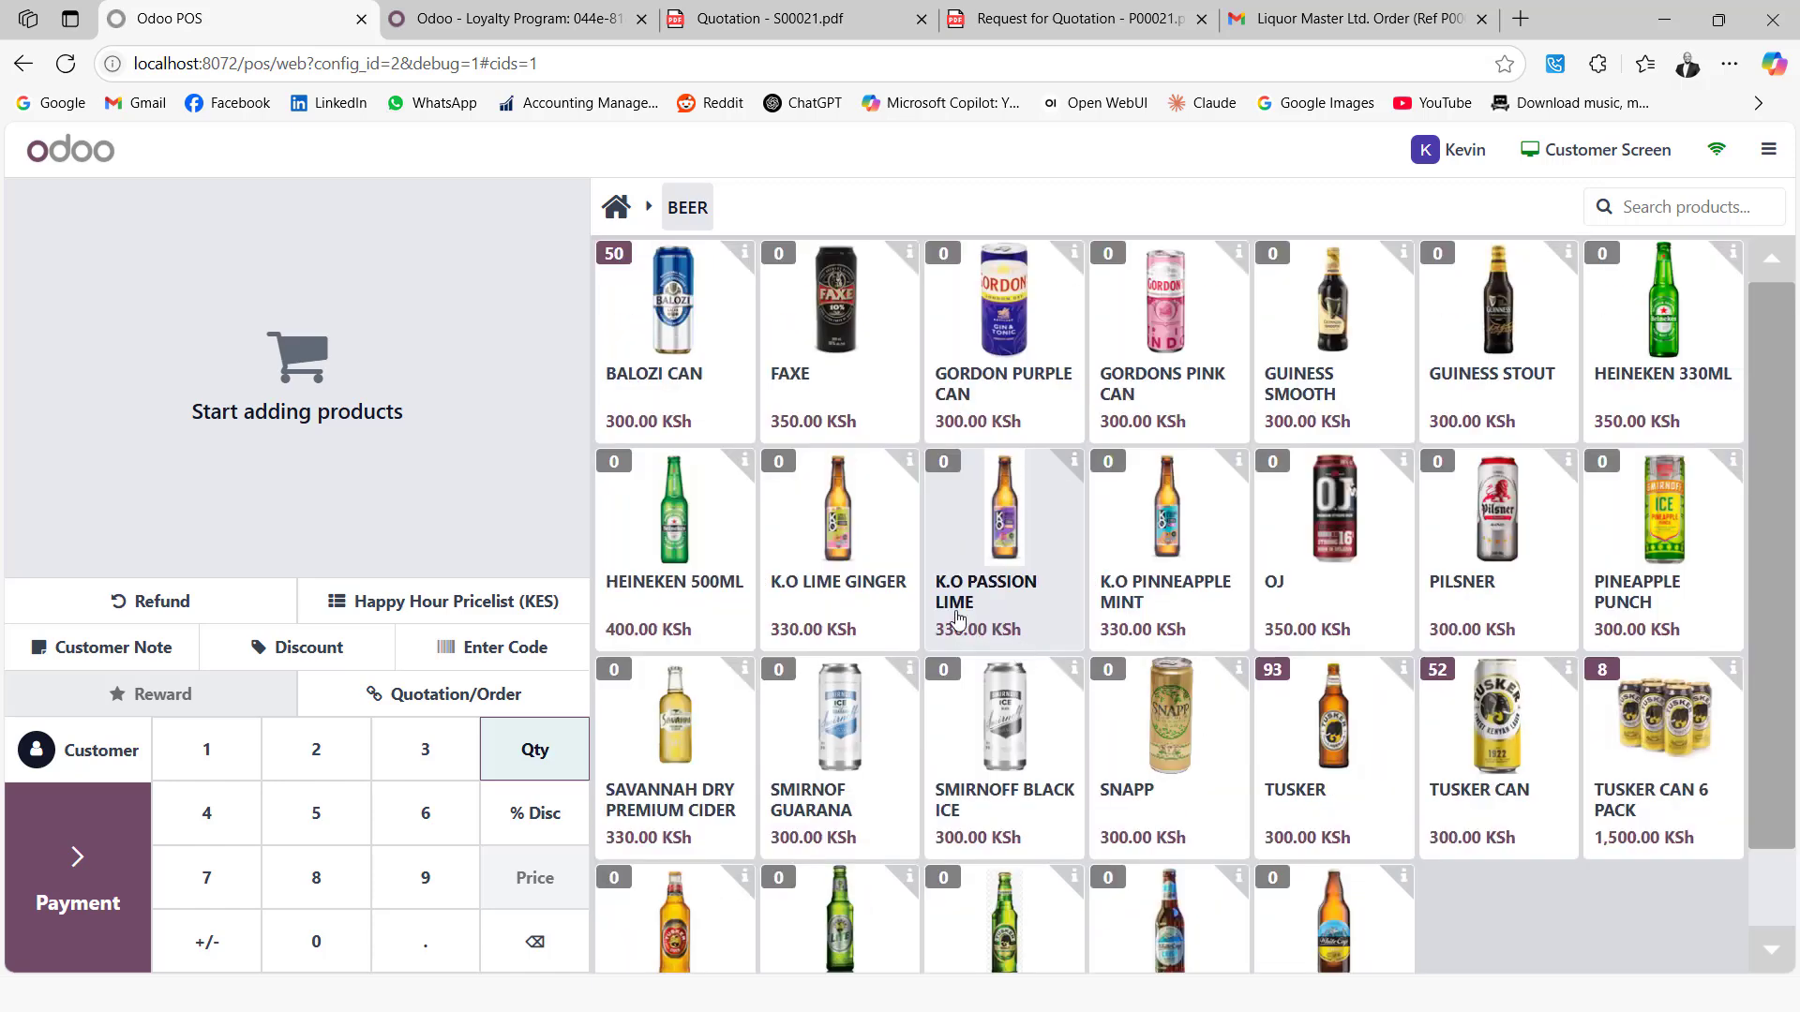
pyautogui.click(616, 206)
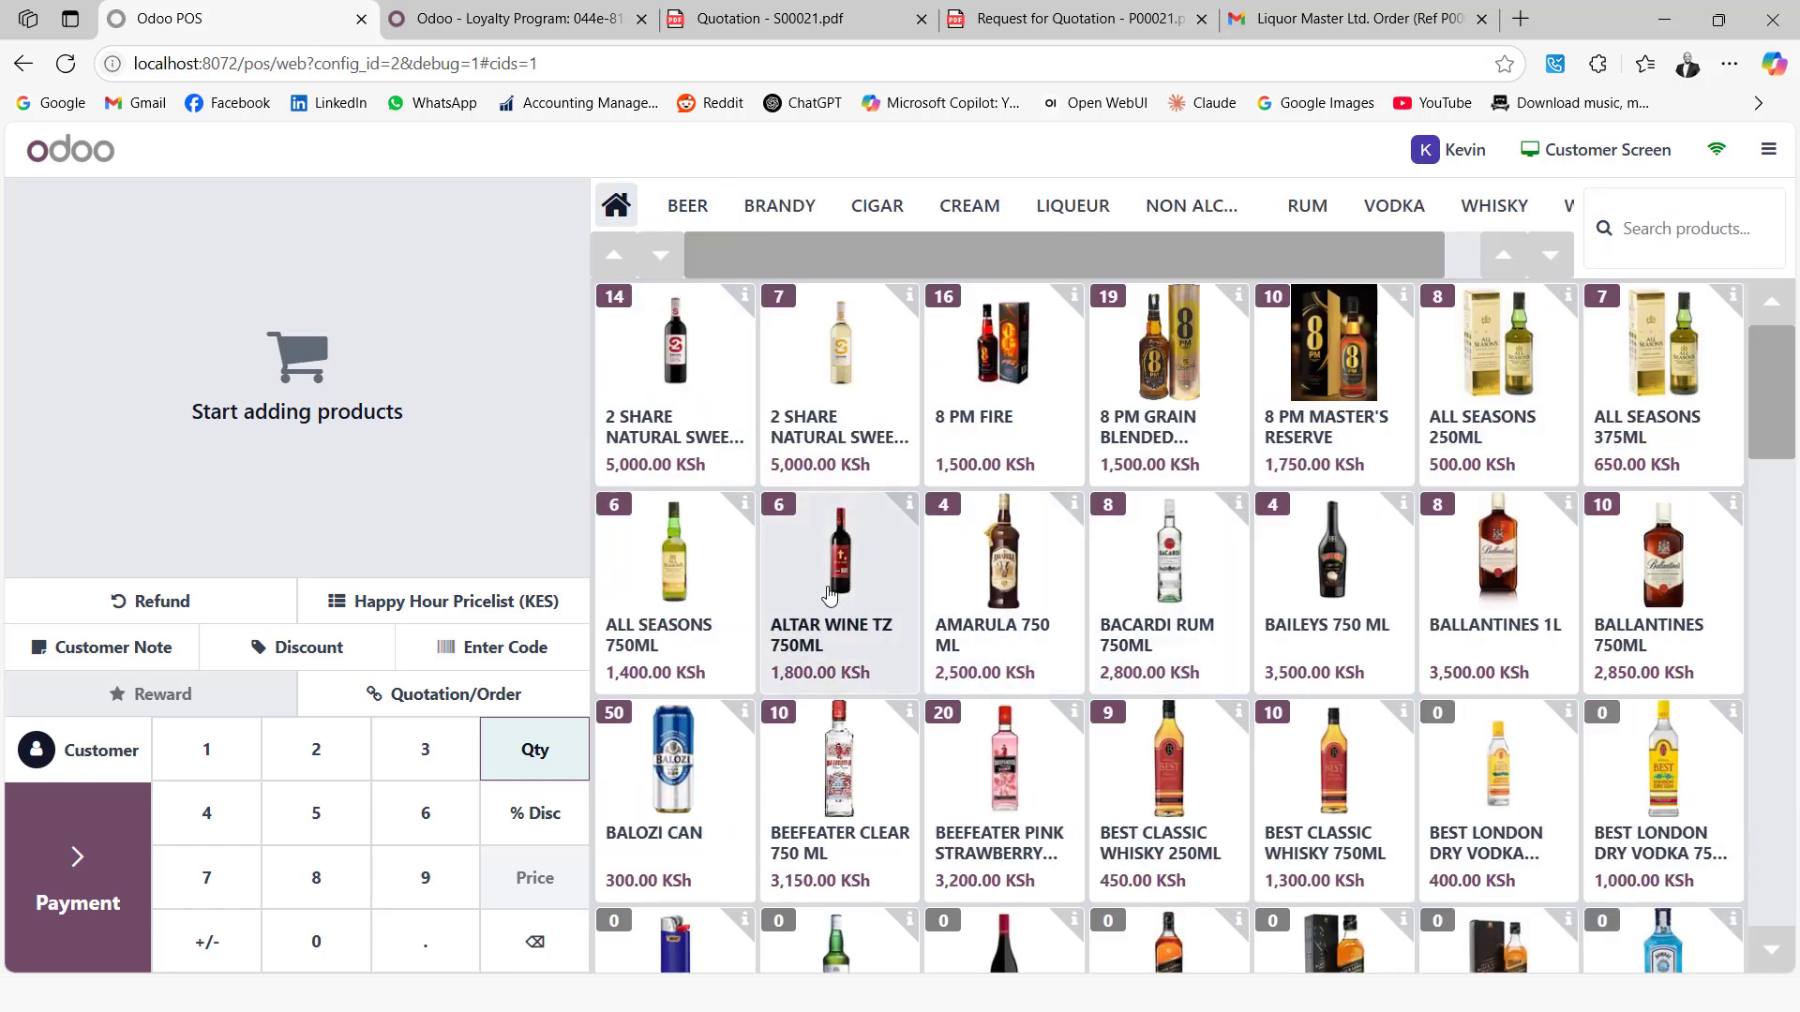
# Ring up ALTAR WINE, 8 PM GRAIN, 8 PM MASTER'S, ALL SEASONS 250ML/375ML, AMARULA and BAILEYS for 12,200.00 KSh, then bring up the customers
pyautogui.click(881, 586)
pyautogui.click(1155, 384)
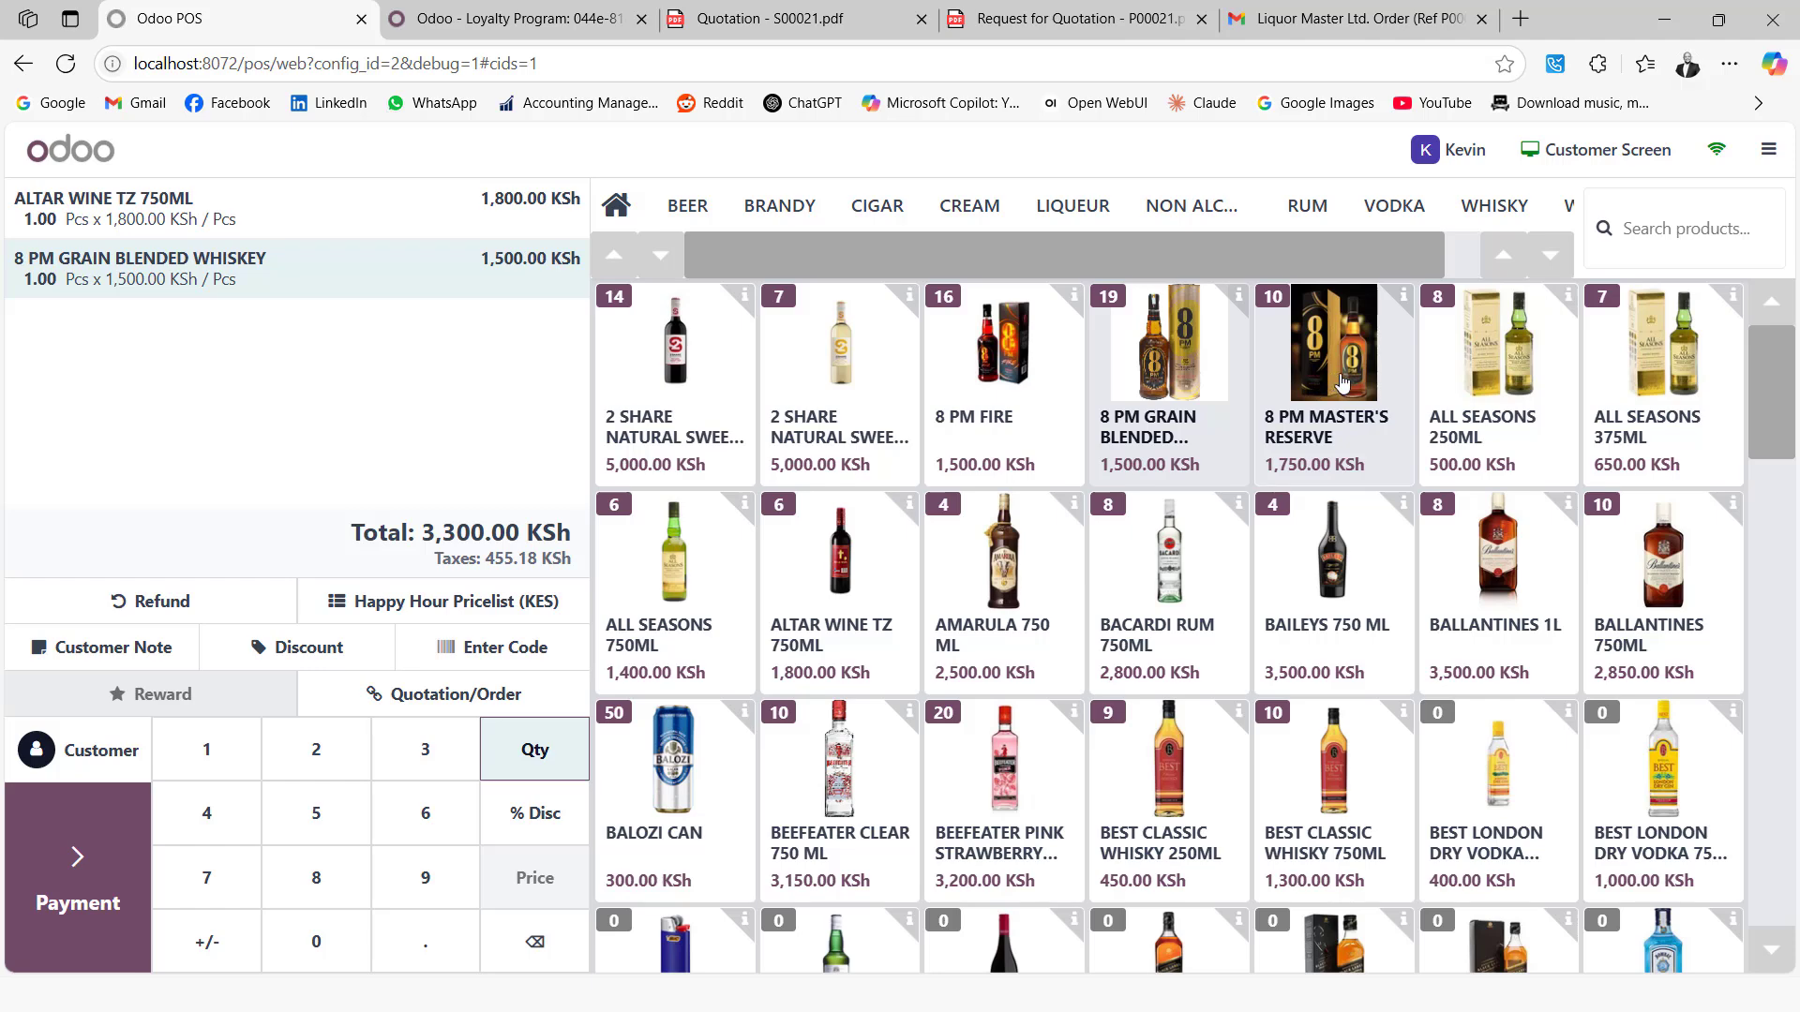
pyautogui.click(1339, 384)
pyautogui.click(1472, 383)
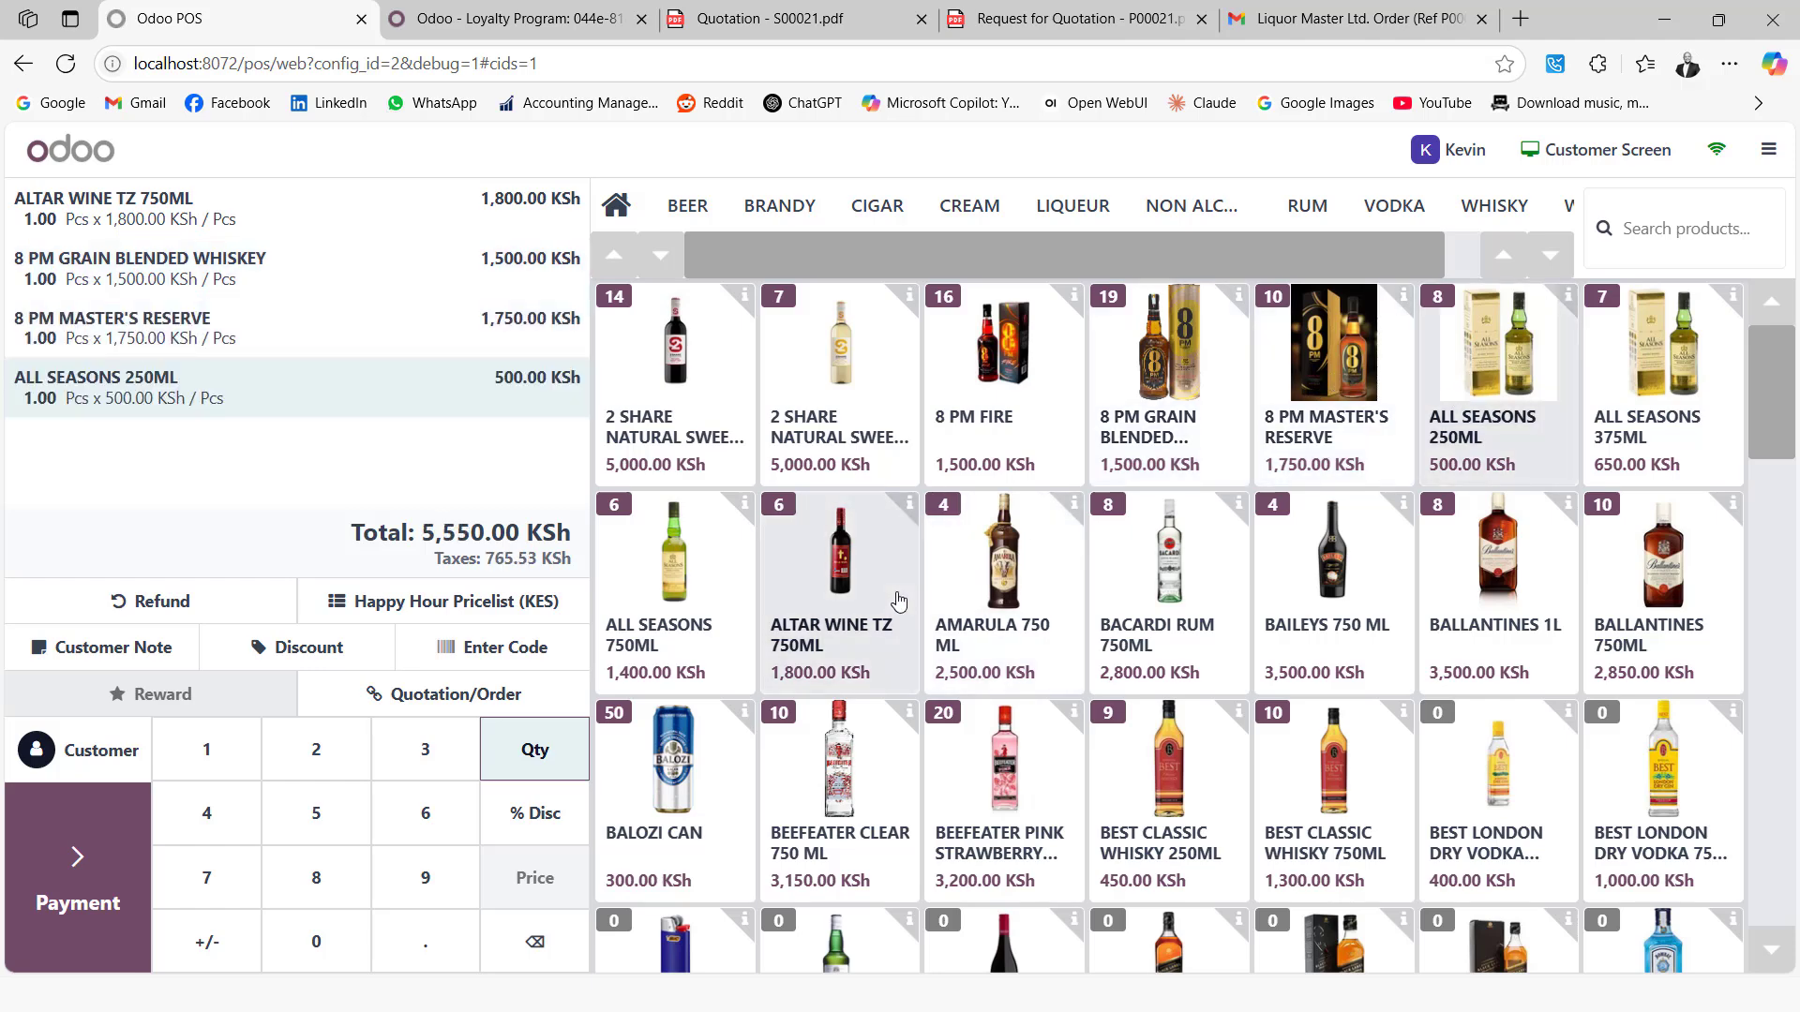
pyautogui.click(1655, 431)
pyautogui.click(1008, 591)
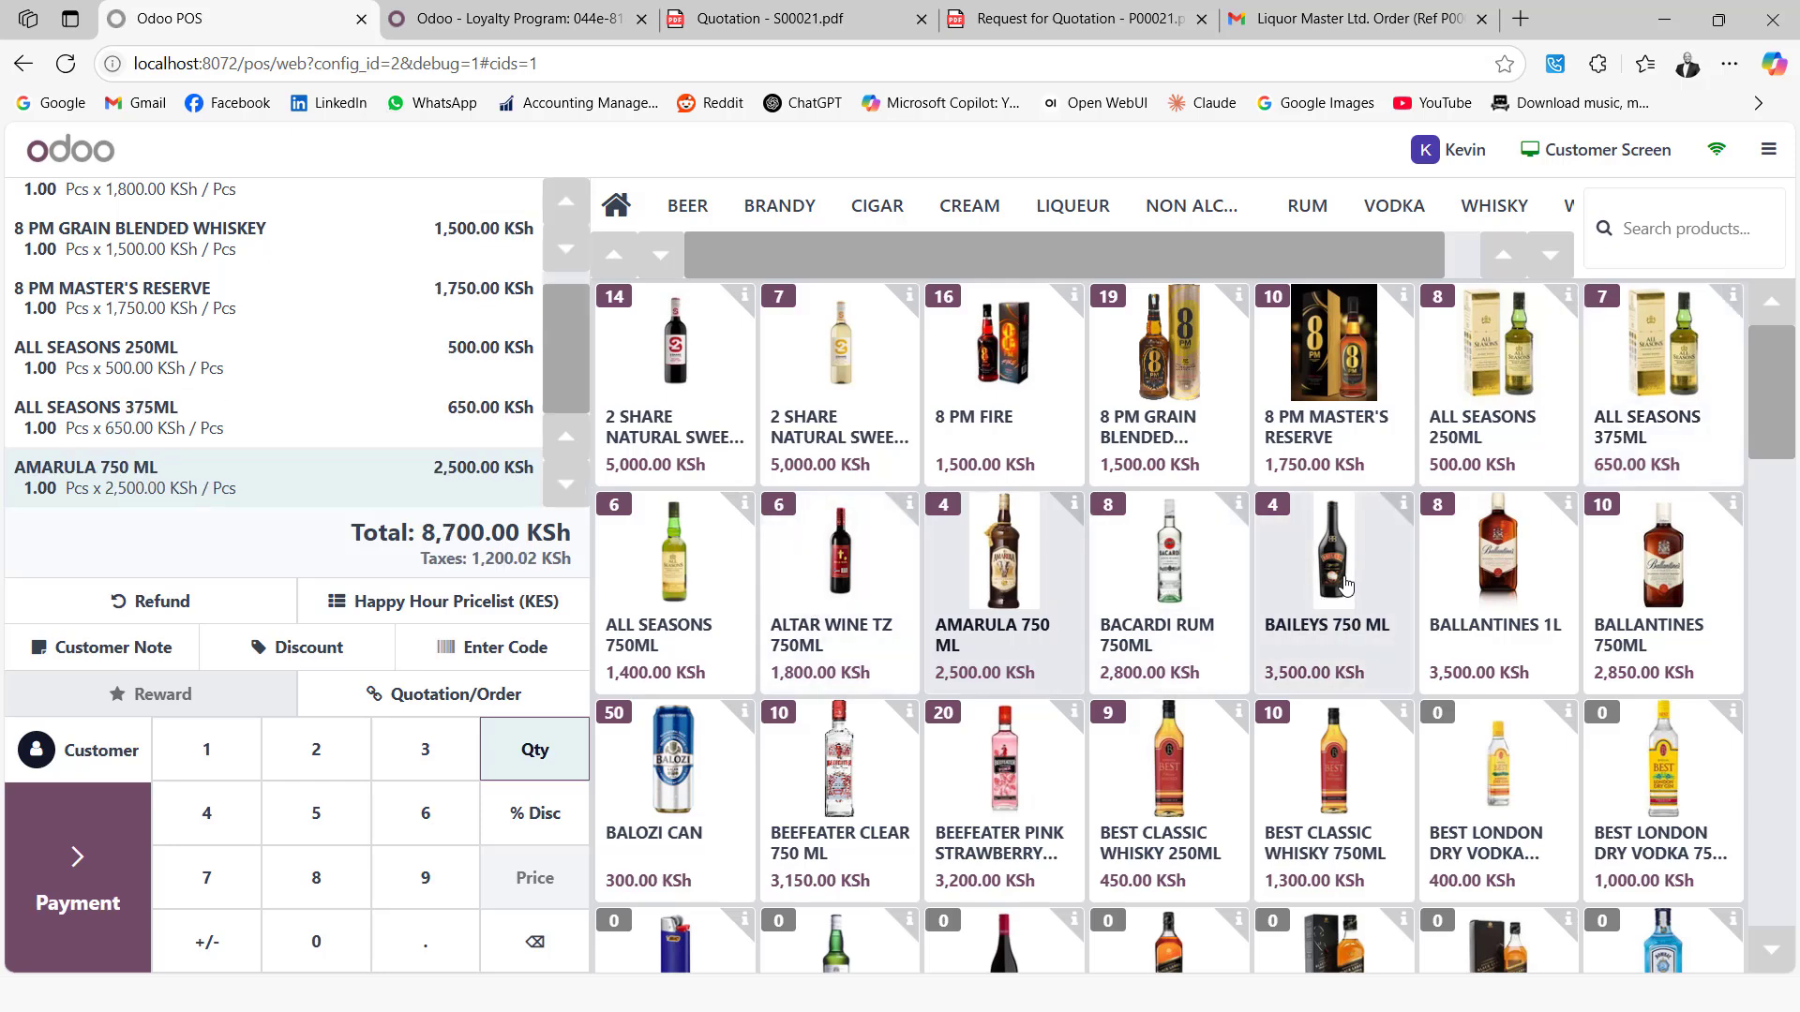
pyautogui.click(1345, 584)
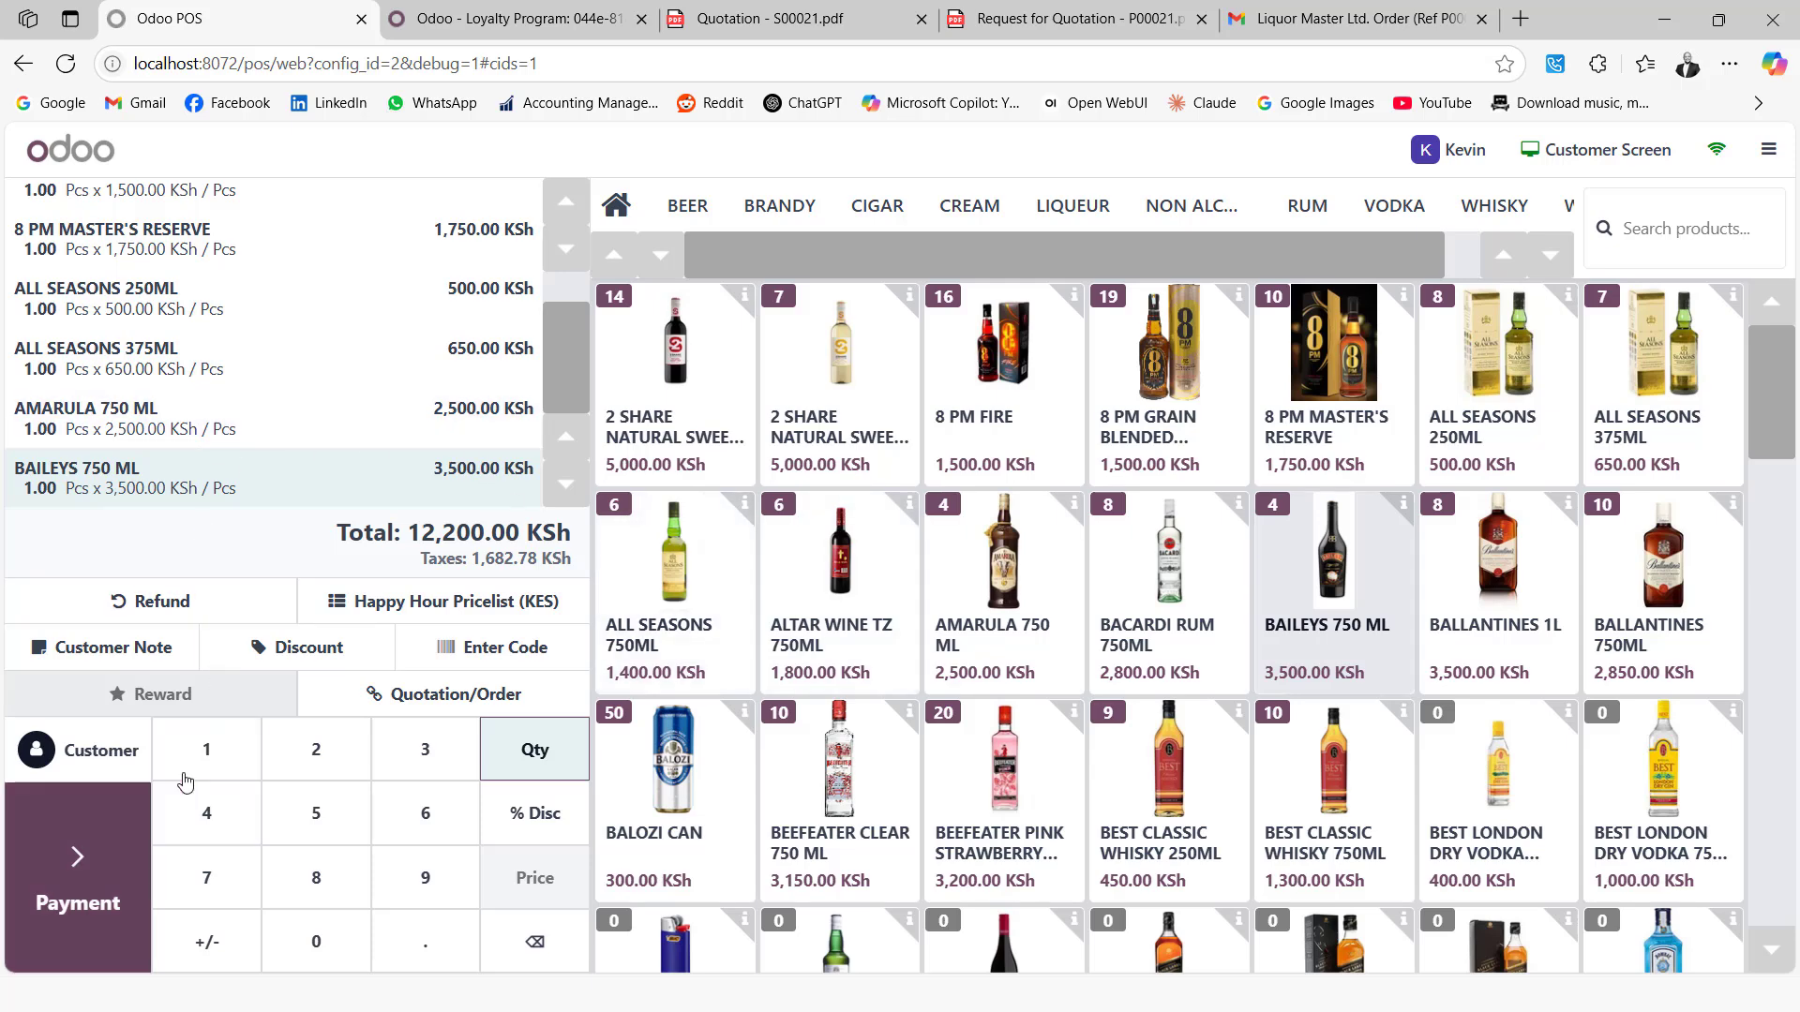
pyautogui.click(101, 755)
# Set the loyalty customer on the 12,200.00 KSh order
pyautogui.scroll(-5, 139, 698)
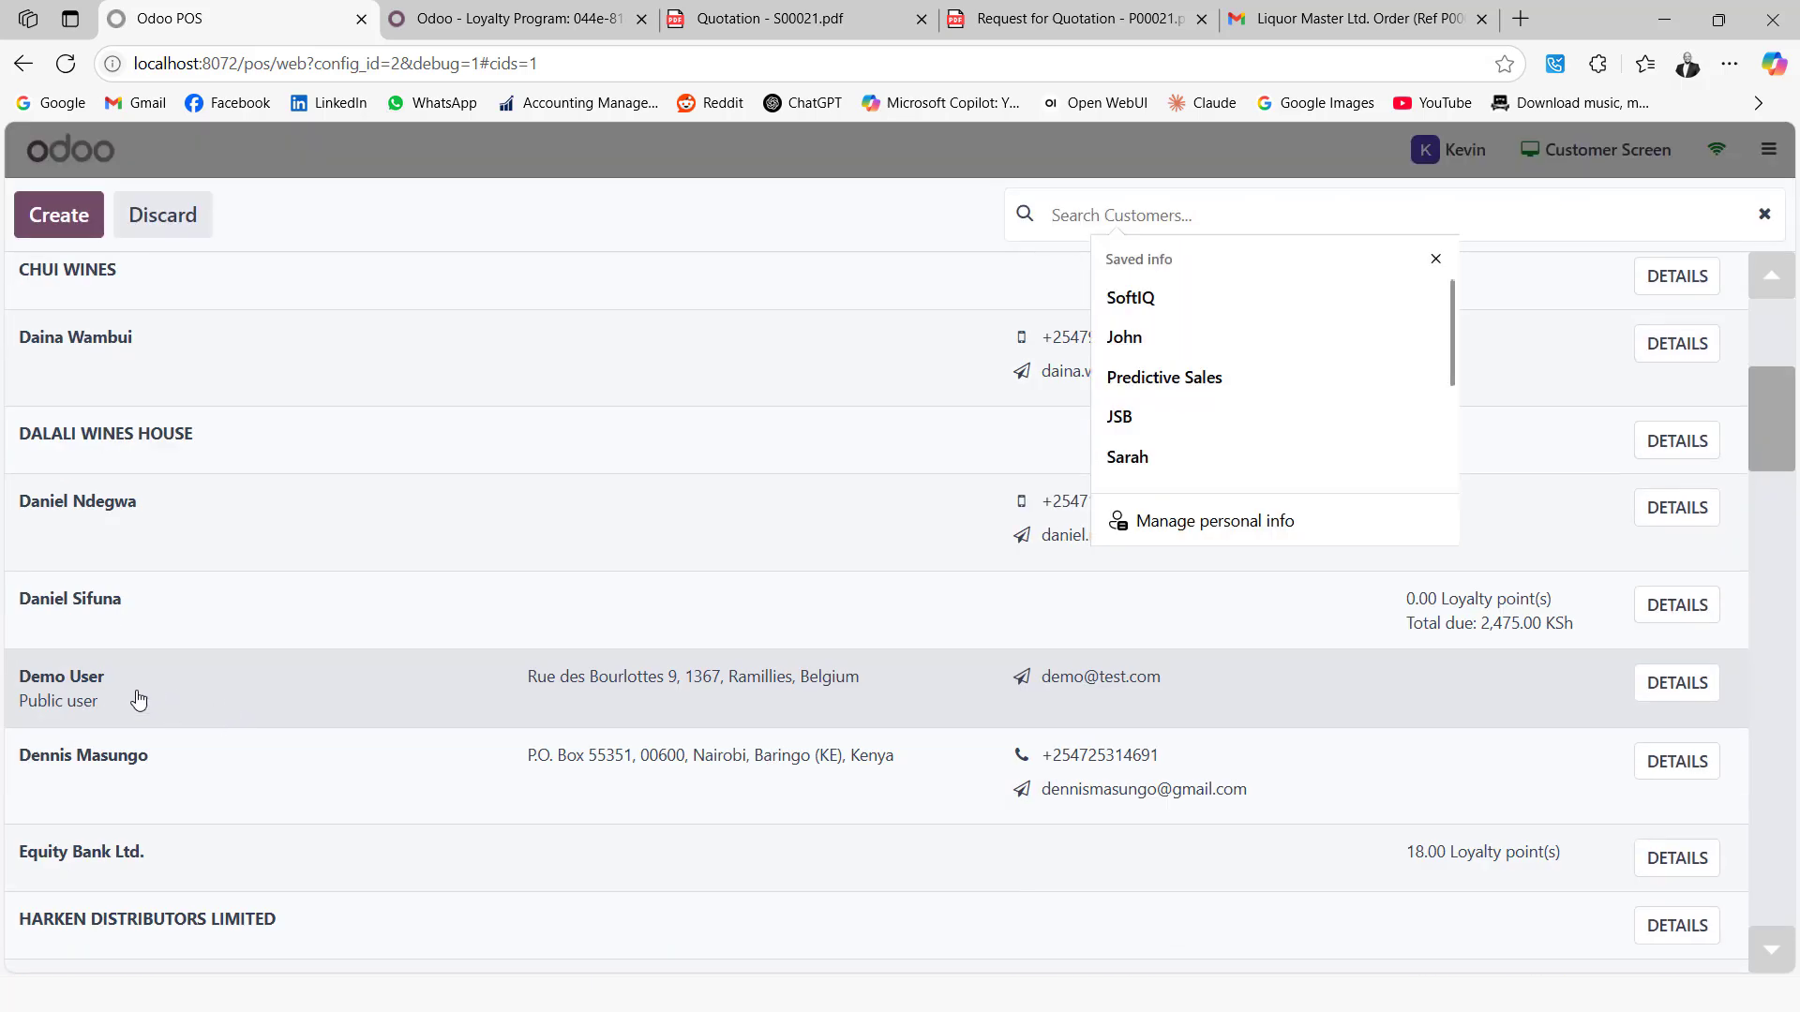
pyautogui.scroll(-4, 139, 698)
pyautogui.click(105, 747)
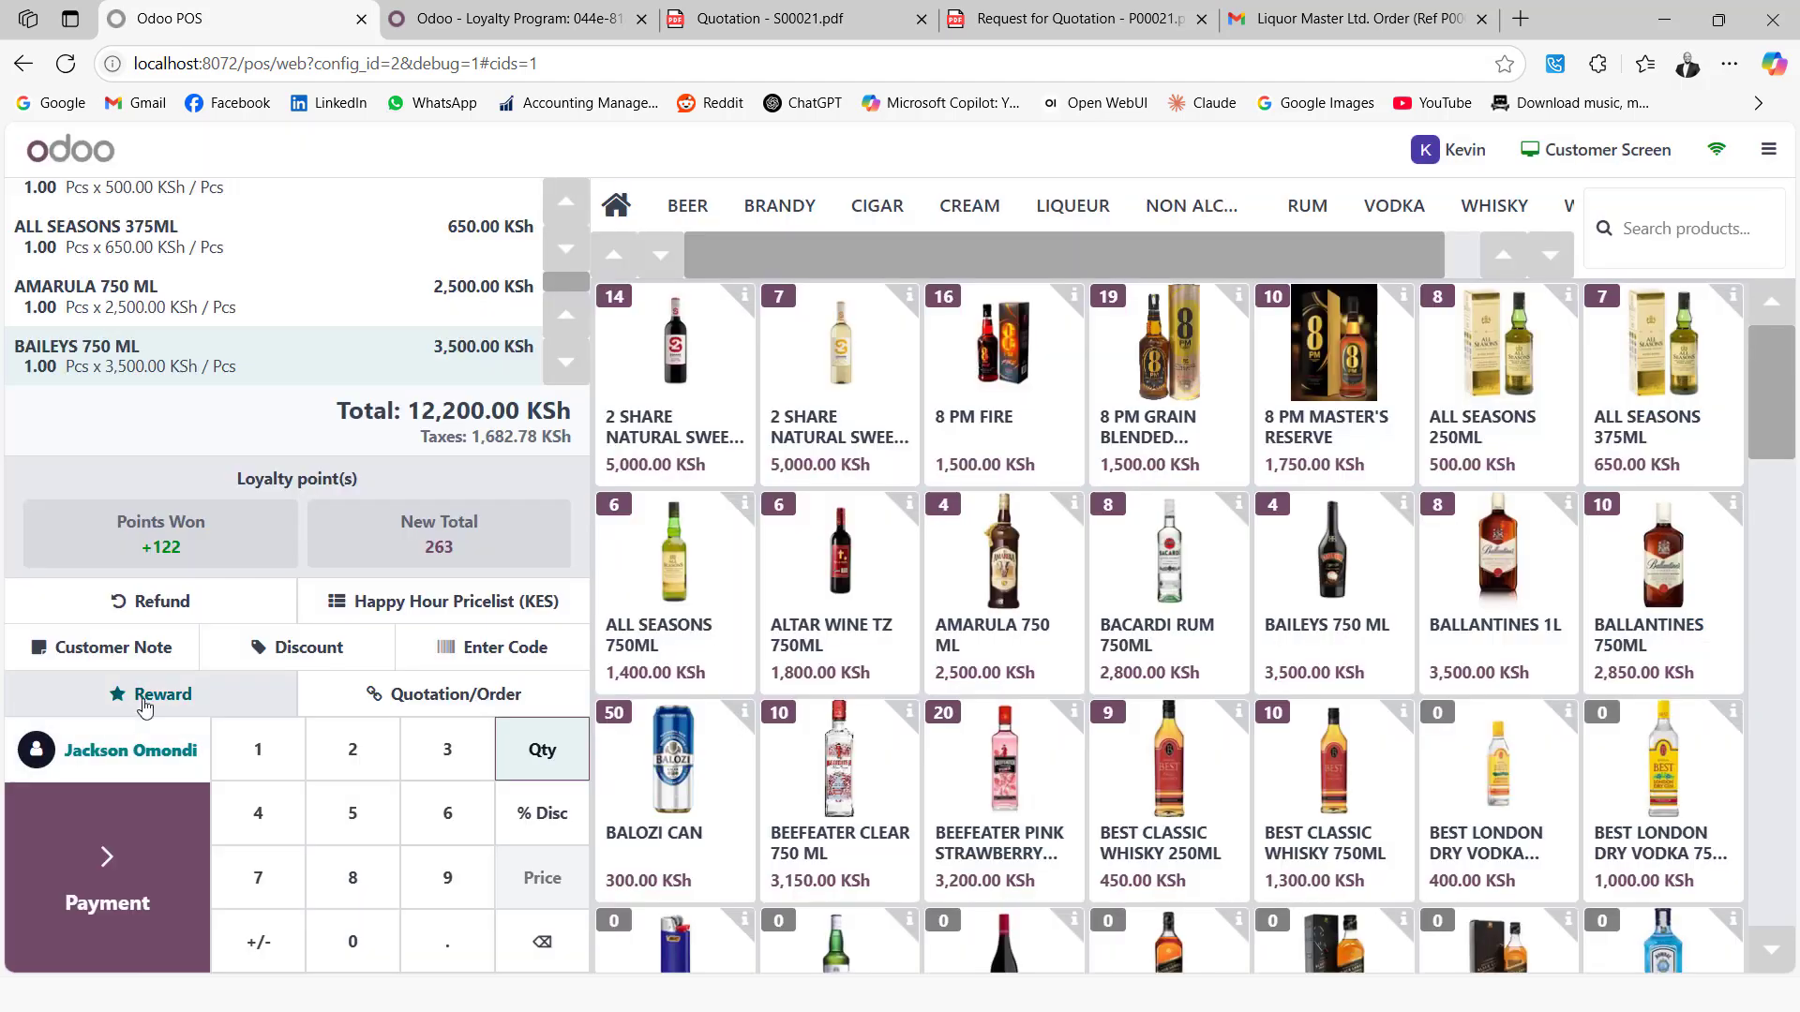
# Pay the order in full by cash, validate it, and bring up the Coupons list
pyautogui.click(103, 879)
pyautogui.click(145, 336)
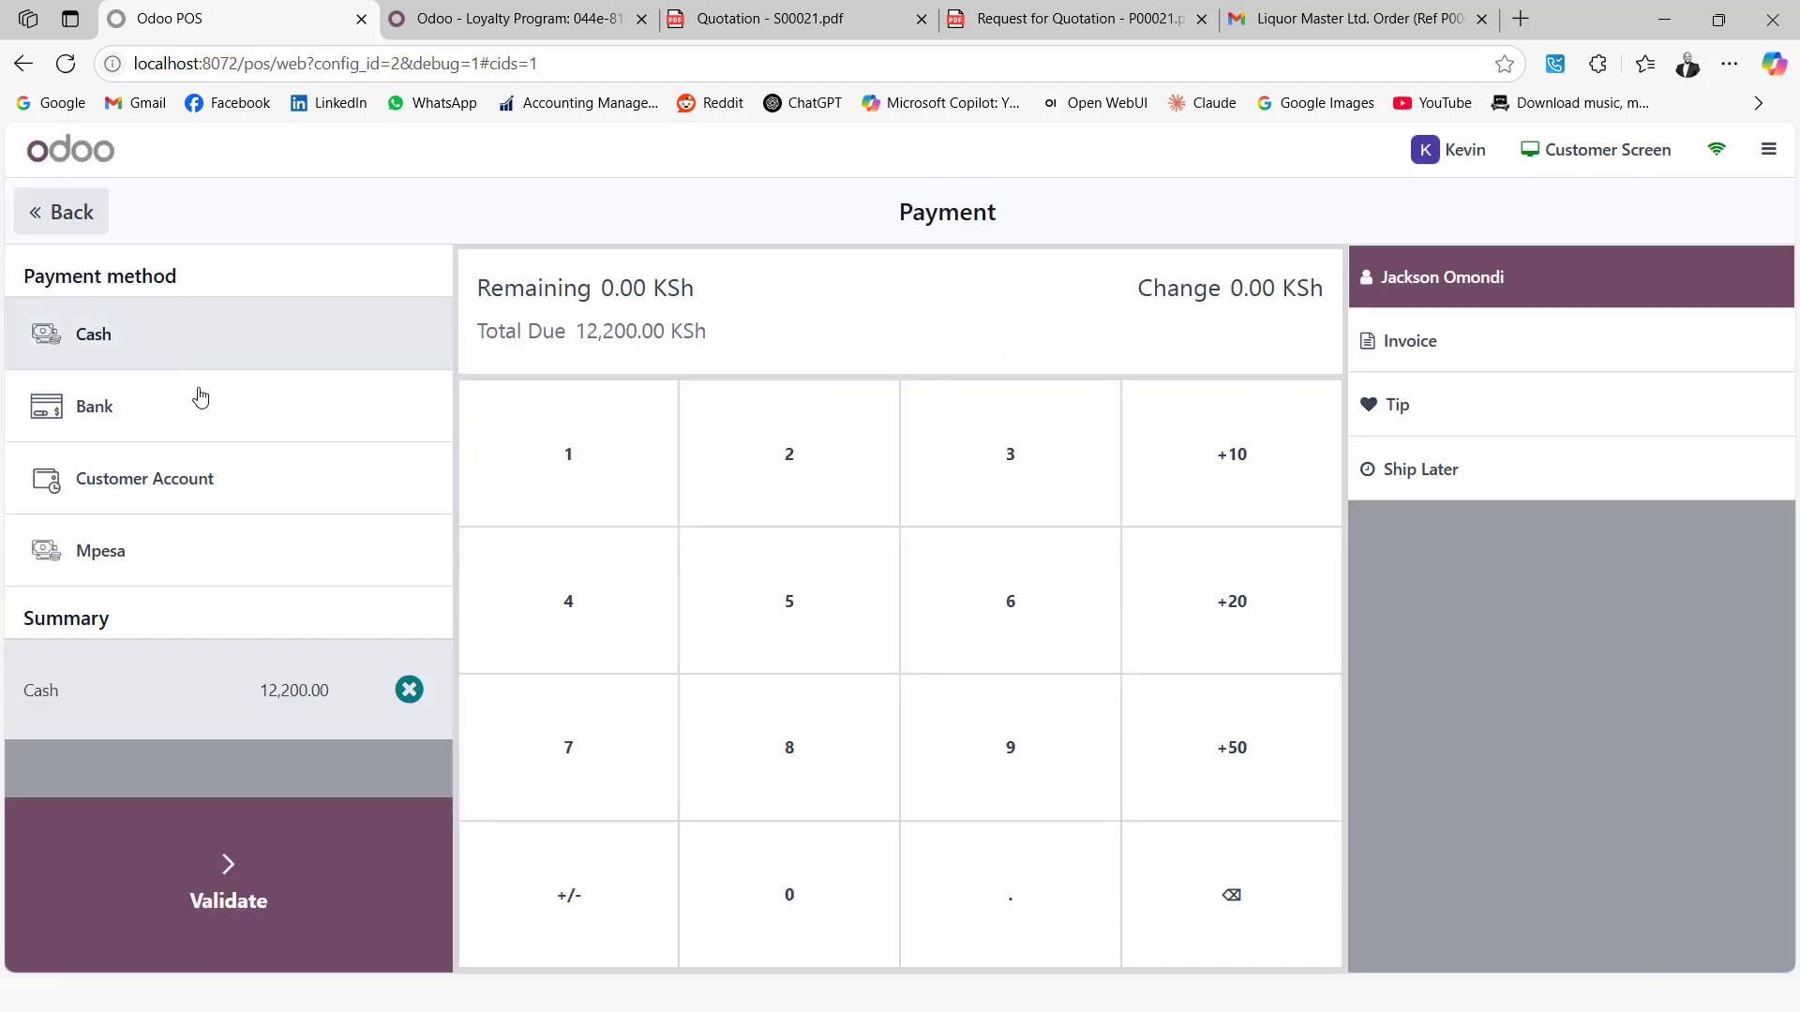
pyautogui.click(228, 860)
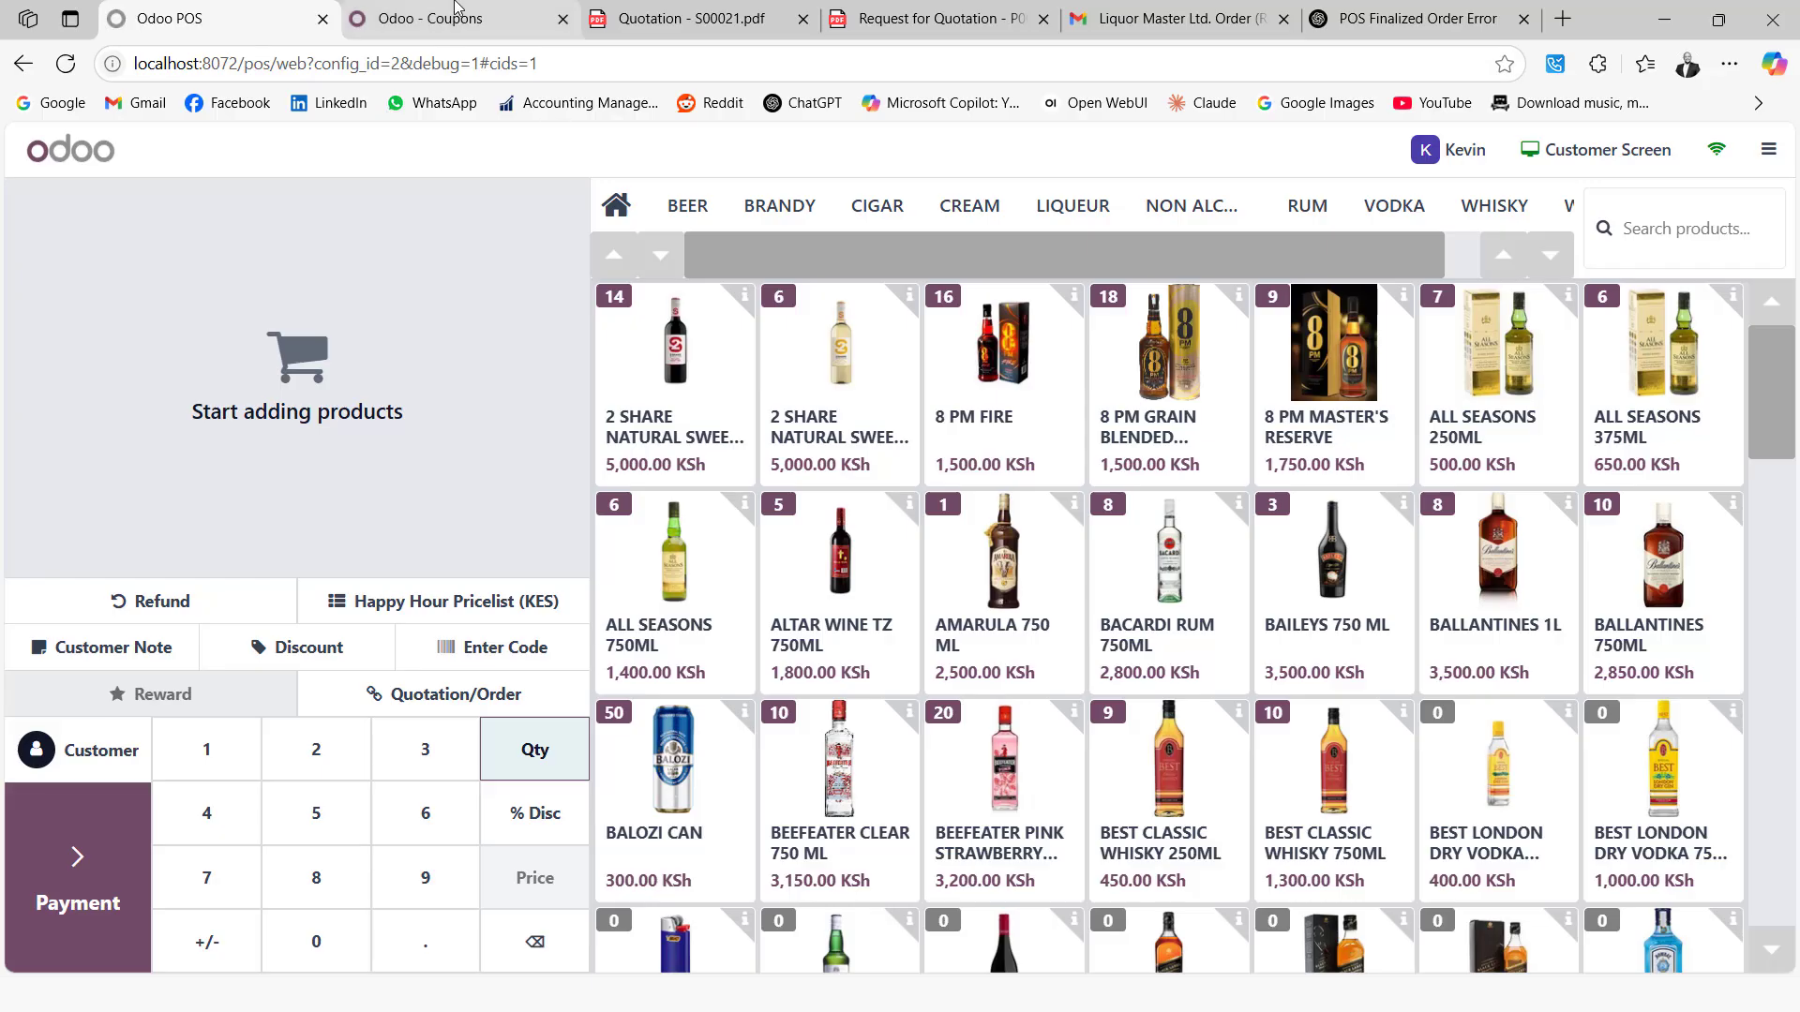
pyautogui.click(459, 17)
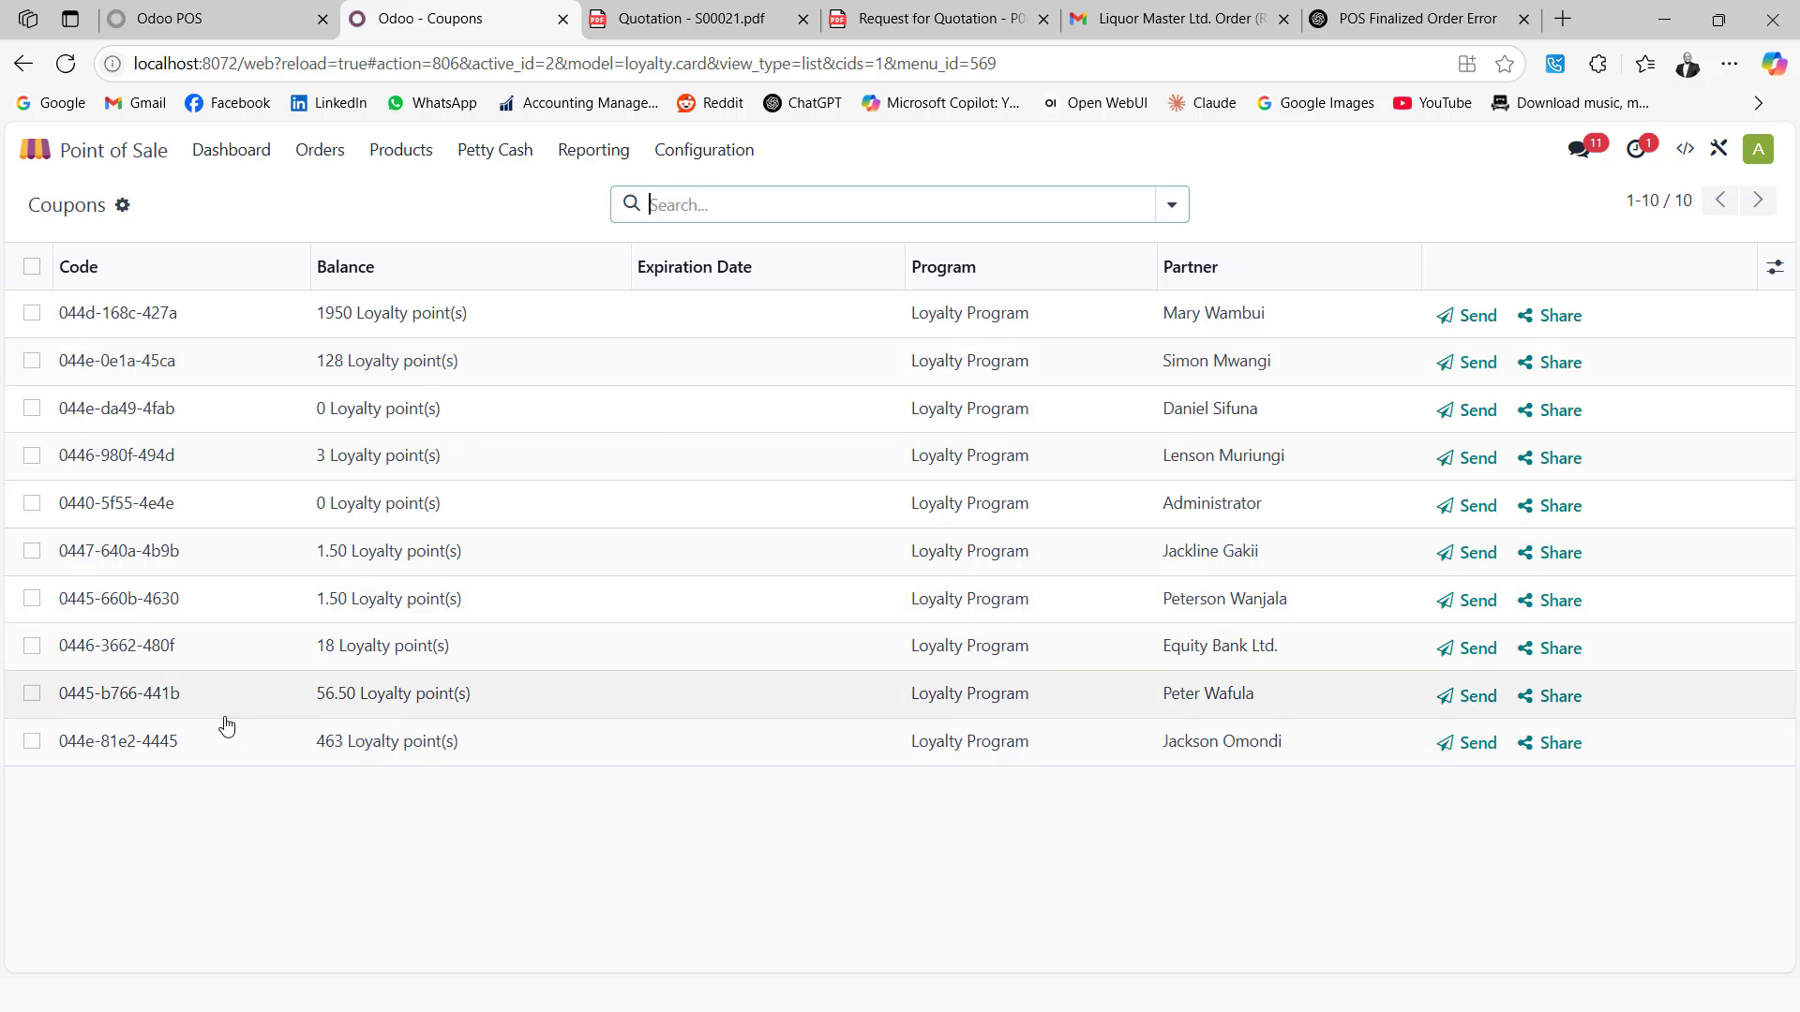
# Open the customer's loyalty card to confirm the 263 to 463 points rise, then return to the POS
pyautogui.click(272, 756)
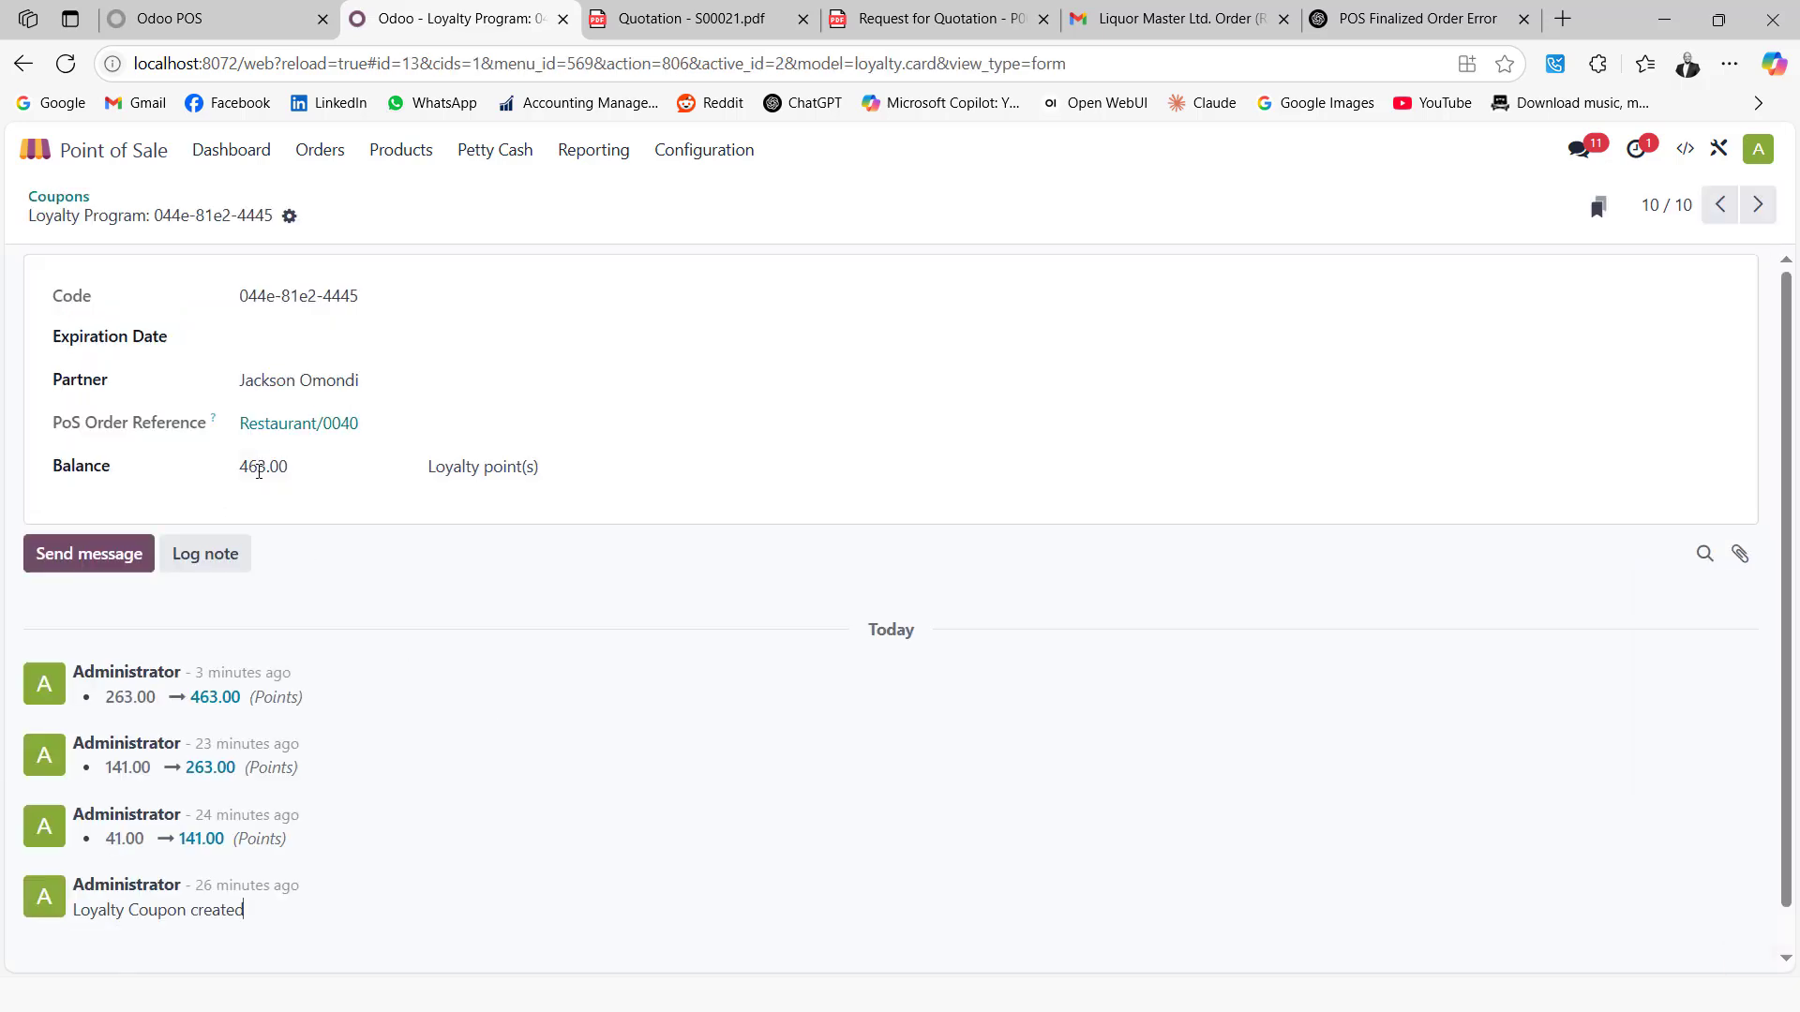
pyautogui.click(246, 20)
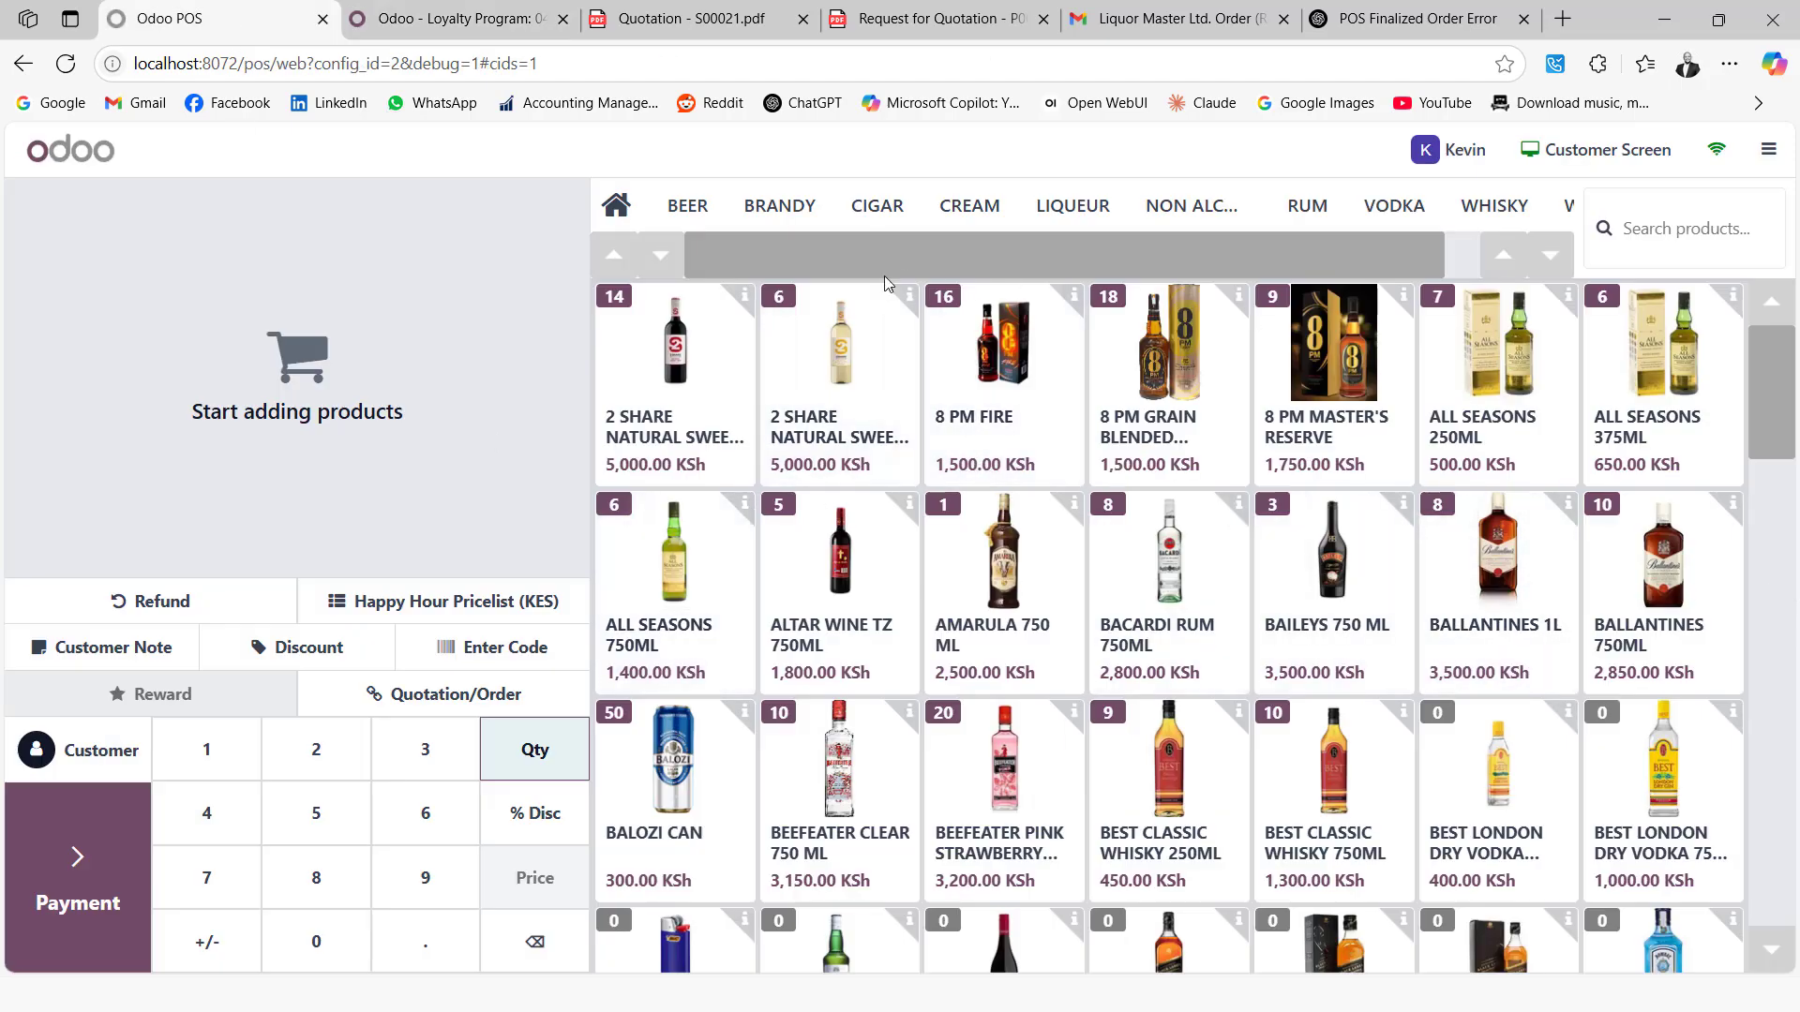
# Add one TUSKER from the BEER category and look through the customer list for the loyalty customer
pyautogui.click(687, 211)
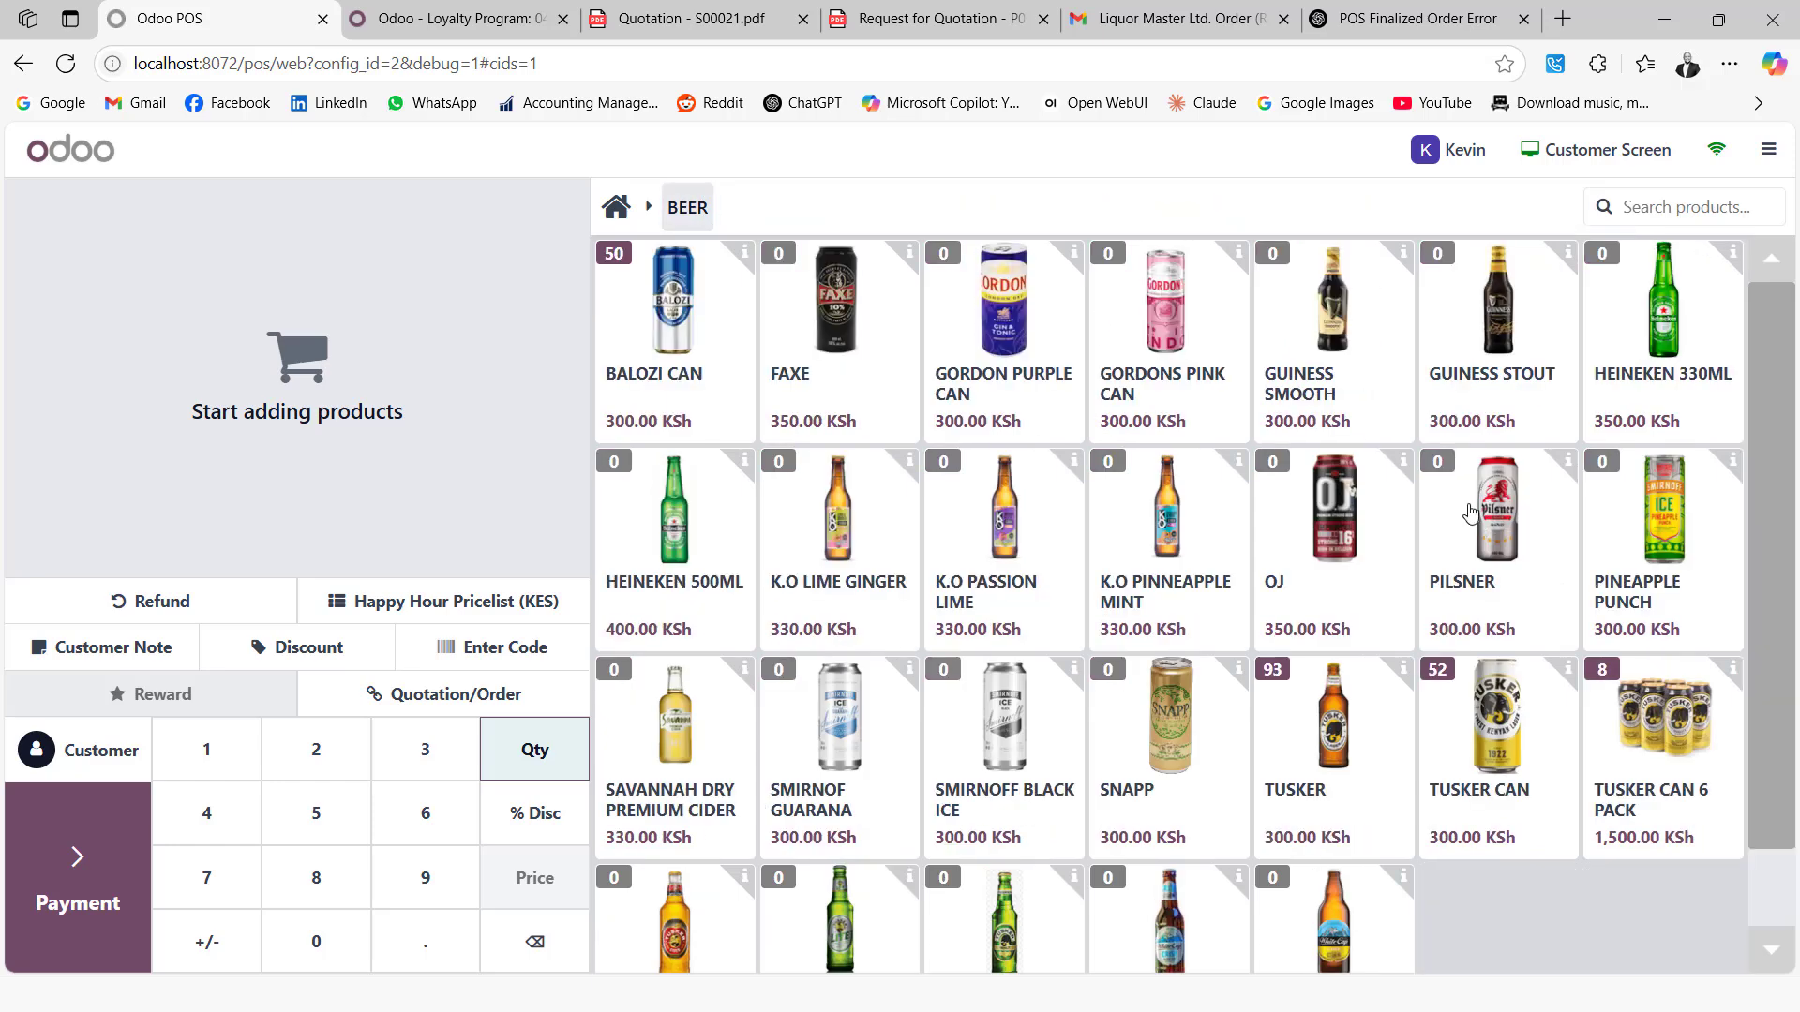
pyautogui.click(1346, 740)
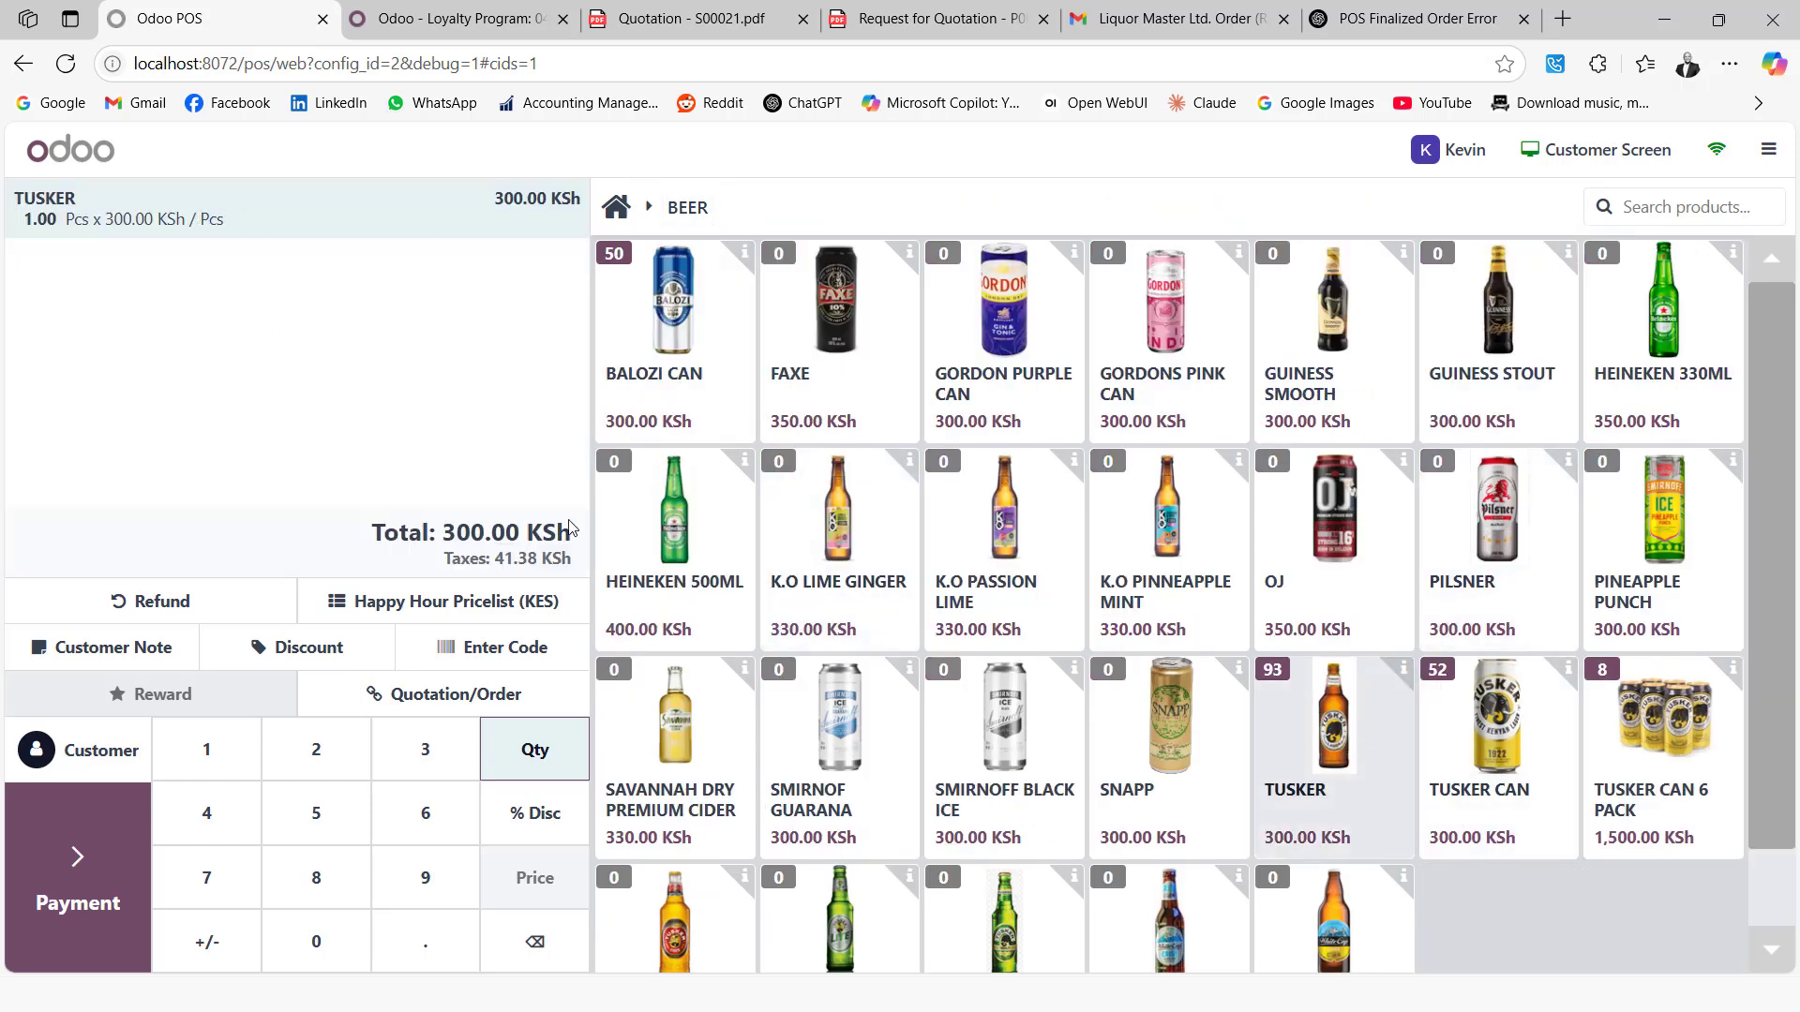
pyautogui.click(109, 750)
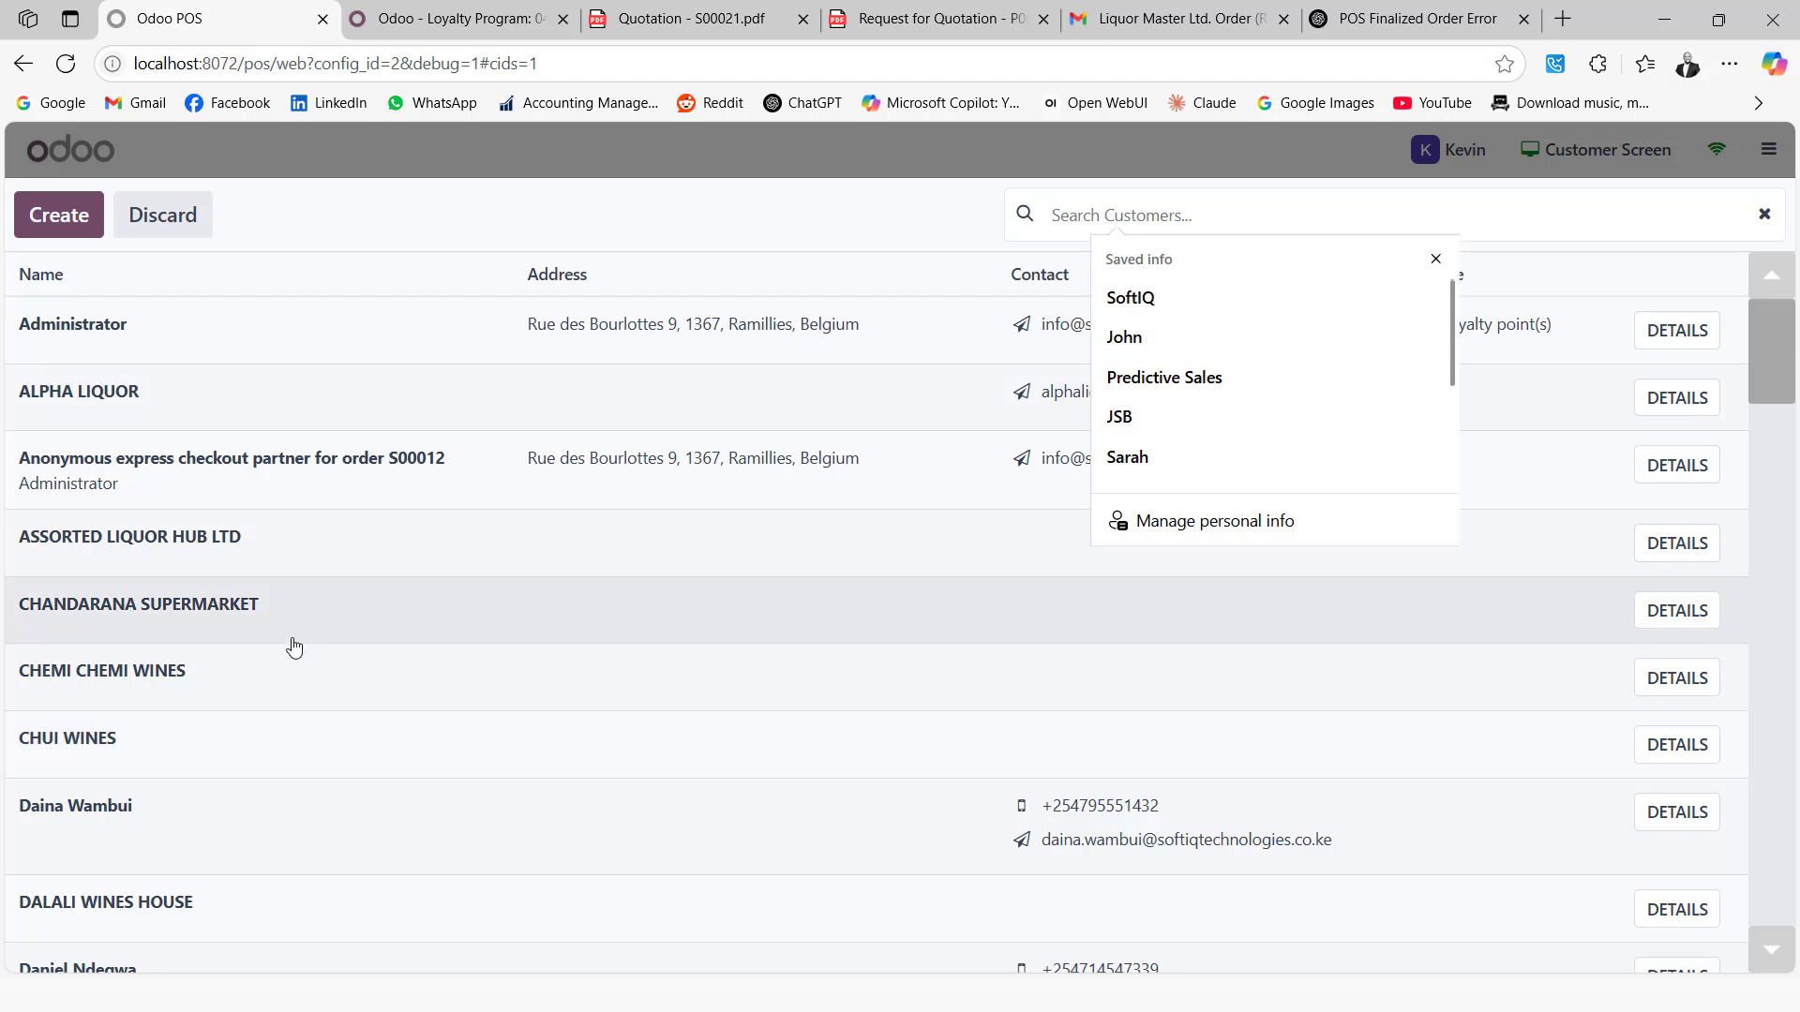
pyautogui.scroll(-8, 292, 654)
pyautogui.scroll(-5, 225, 684)
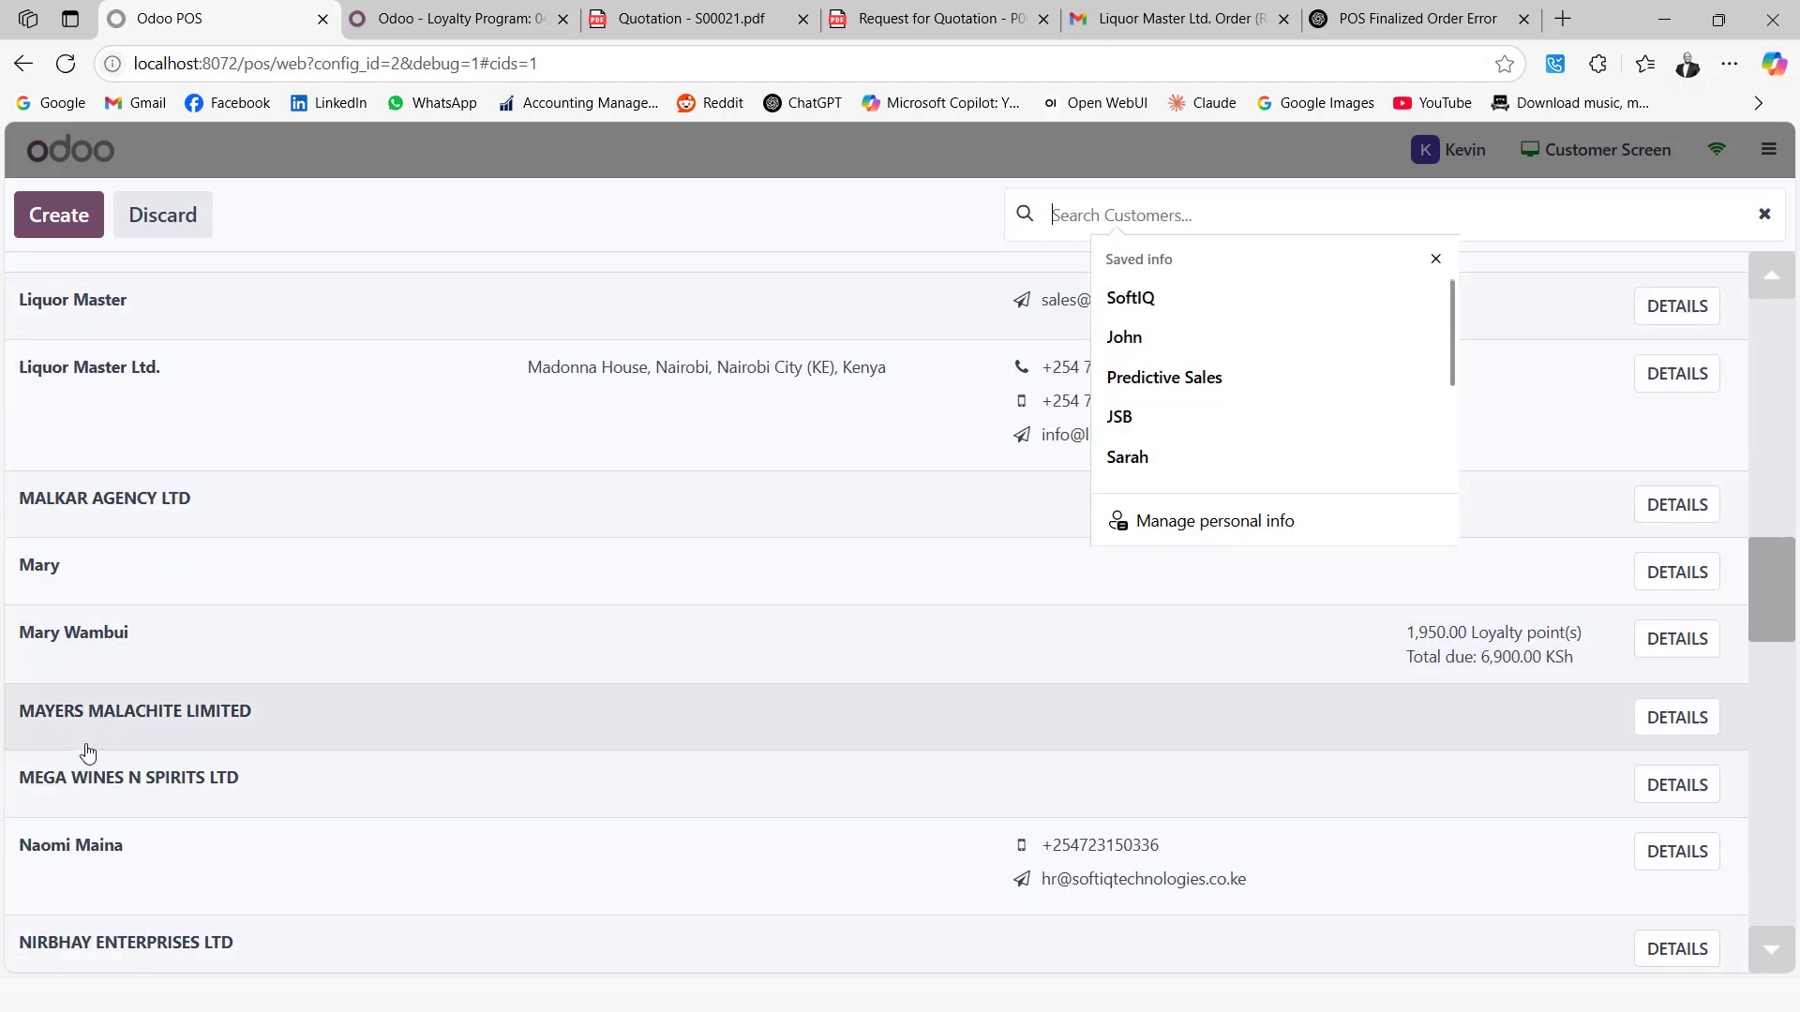
pyautogui.scroll(-5, 94, 740)
pyautogui.scroll(-3, 116, 699)
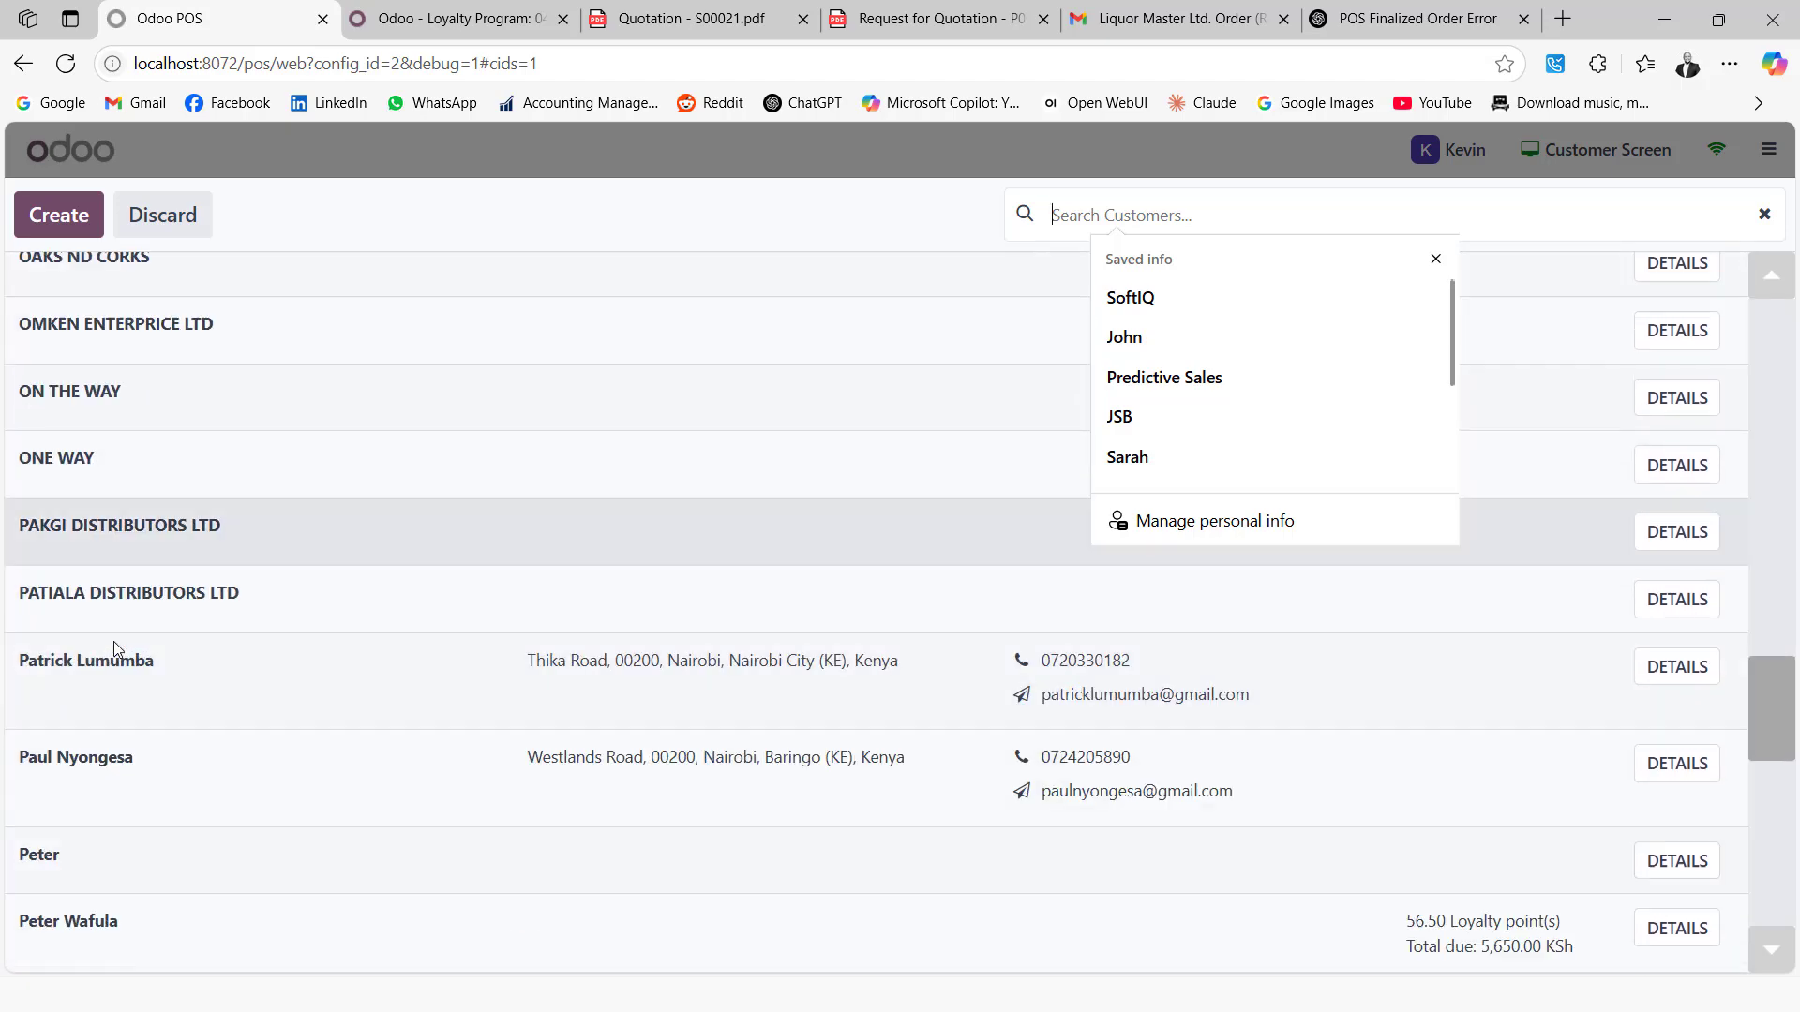
pyautogui.scroll(-10, 116, 651)
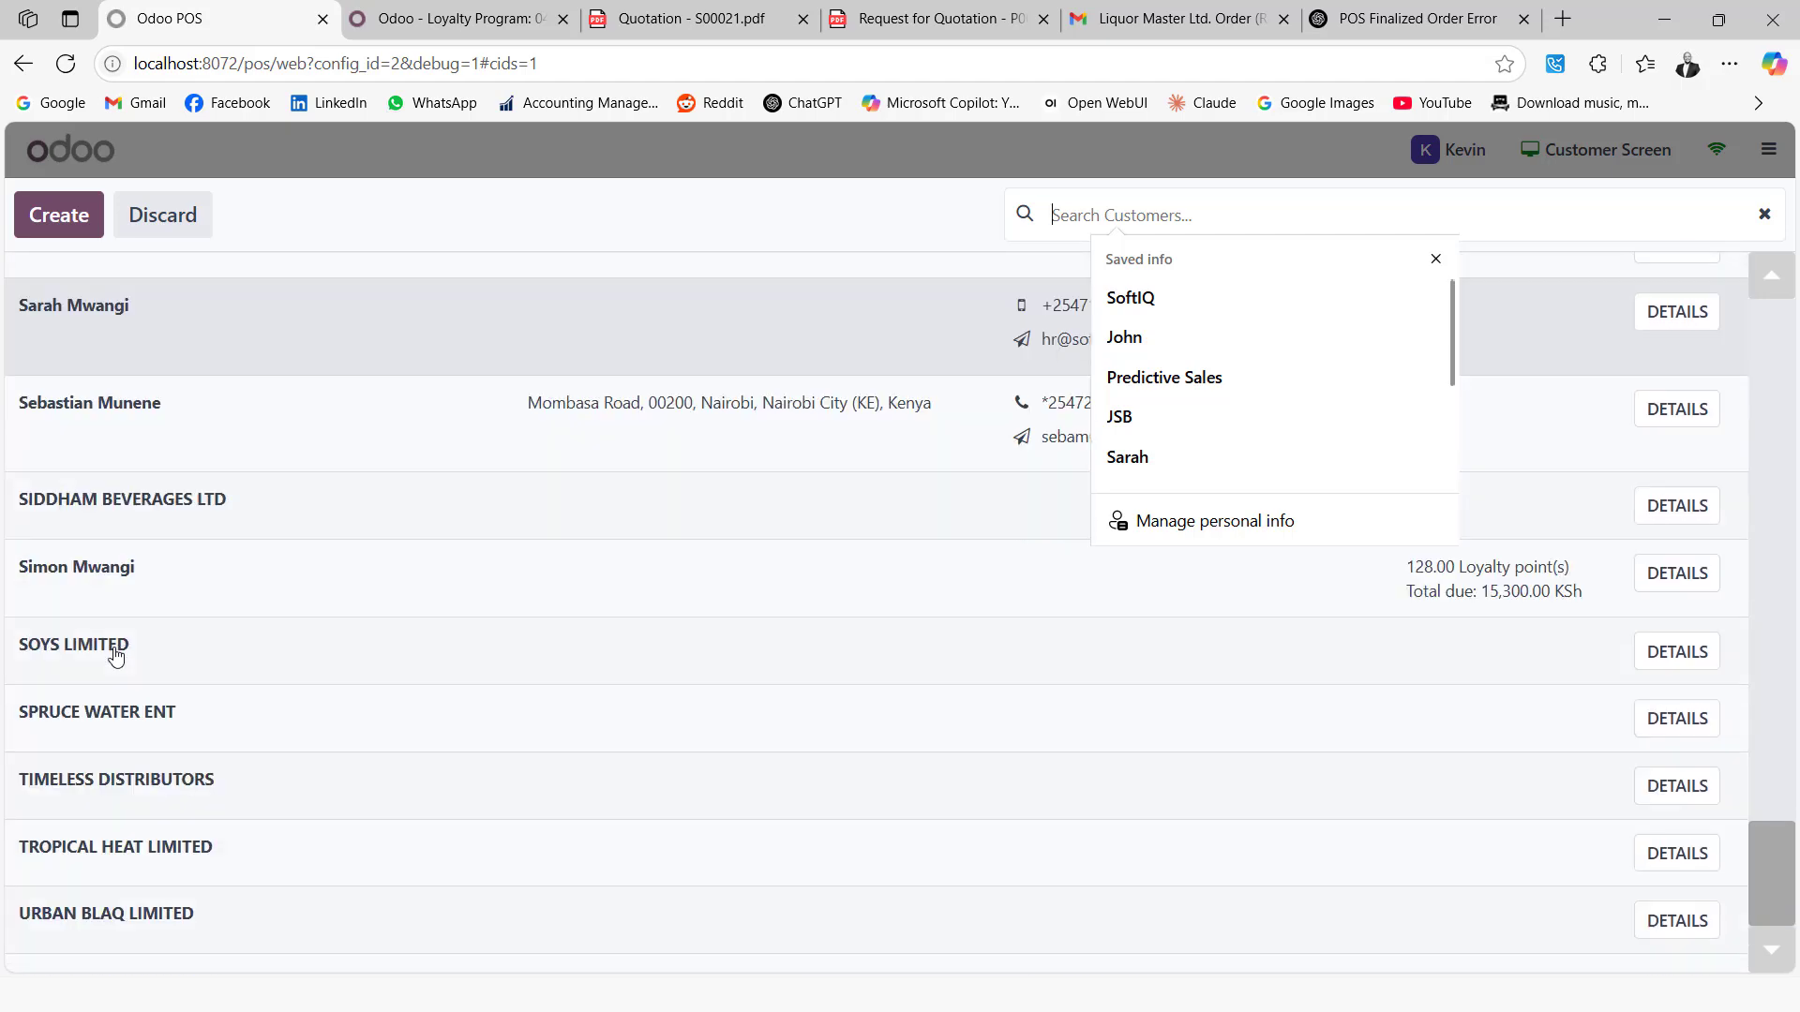
pyautogui.scroll(3, 116, 653)
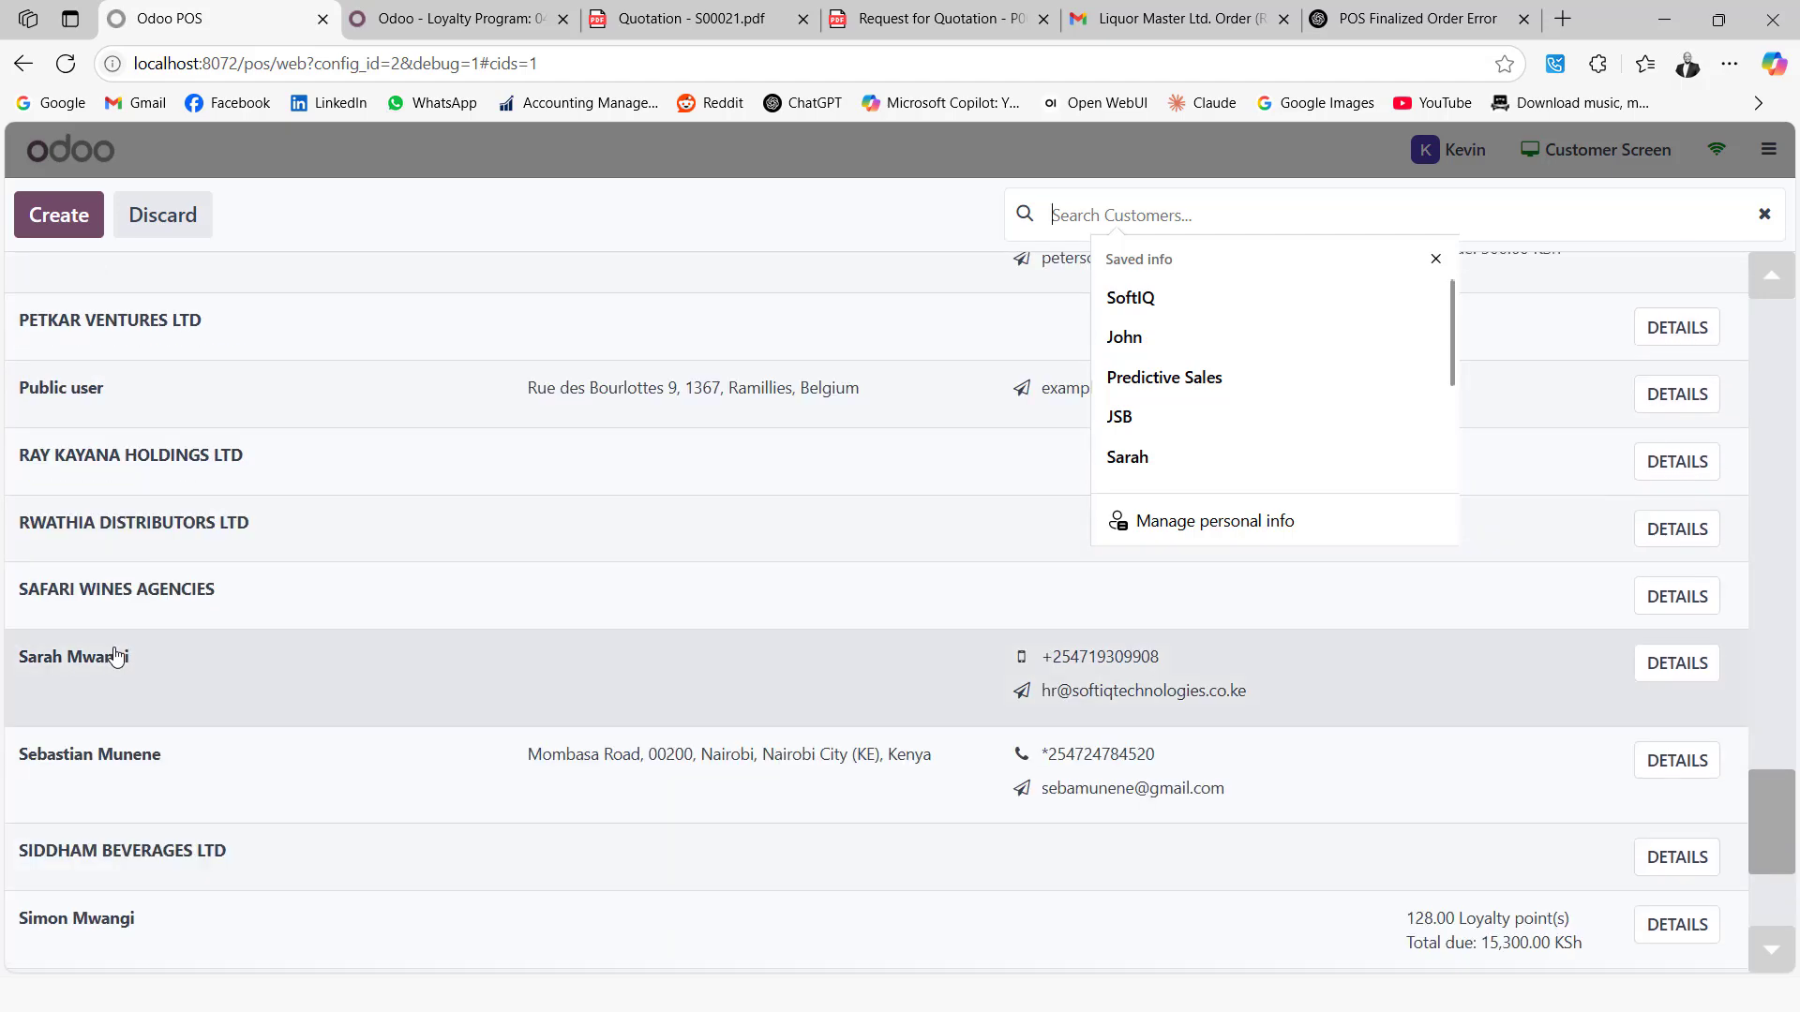
pyautogui.scroll(1, 116, 653)
pyautogui.scroll(5, 117, 653)
pyautogui.scroll(-9, 116, 653)
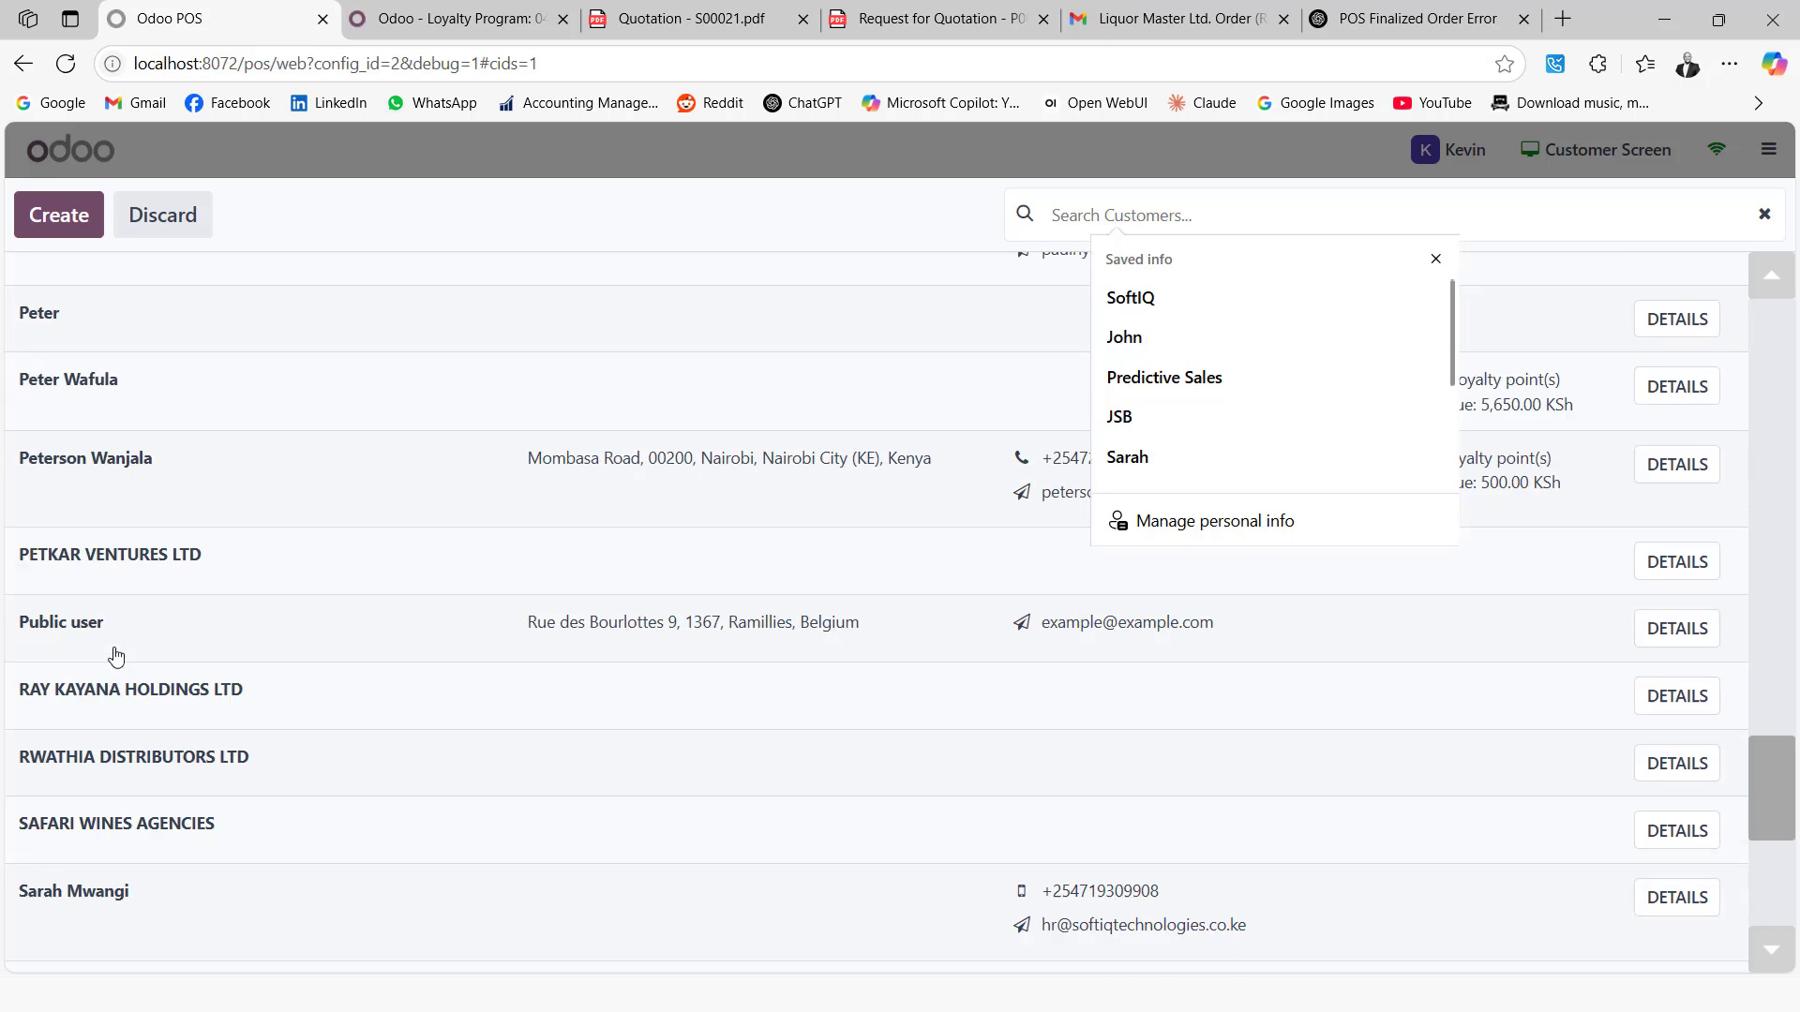
pyautogui.scroll(12, 116, 653)
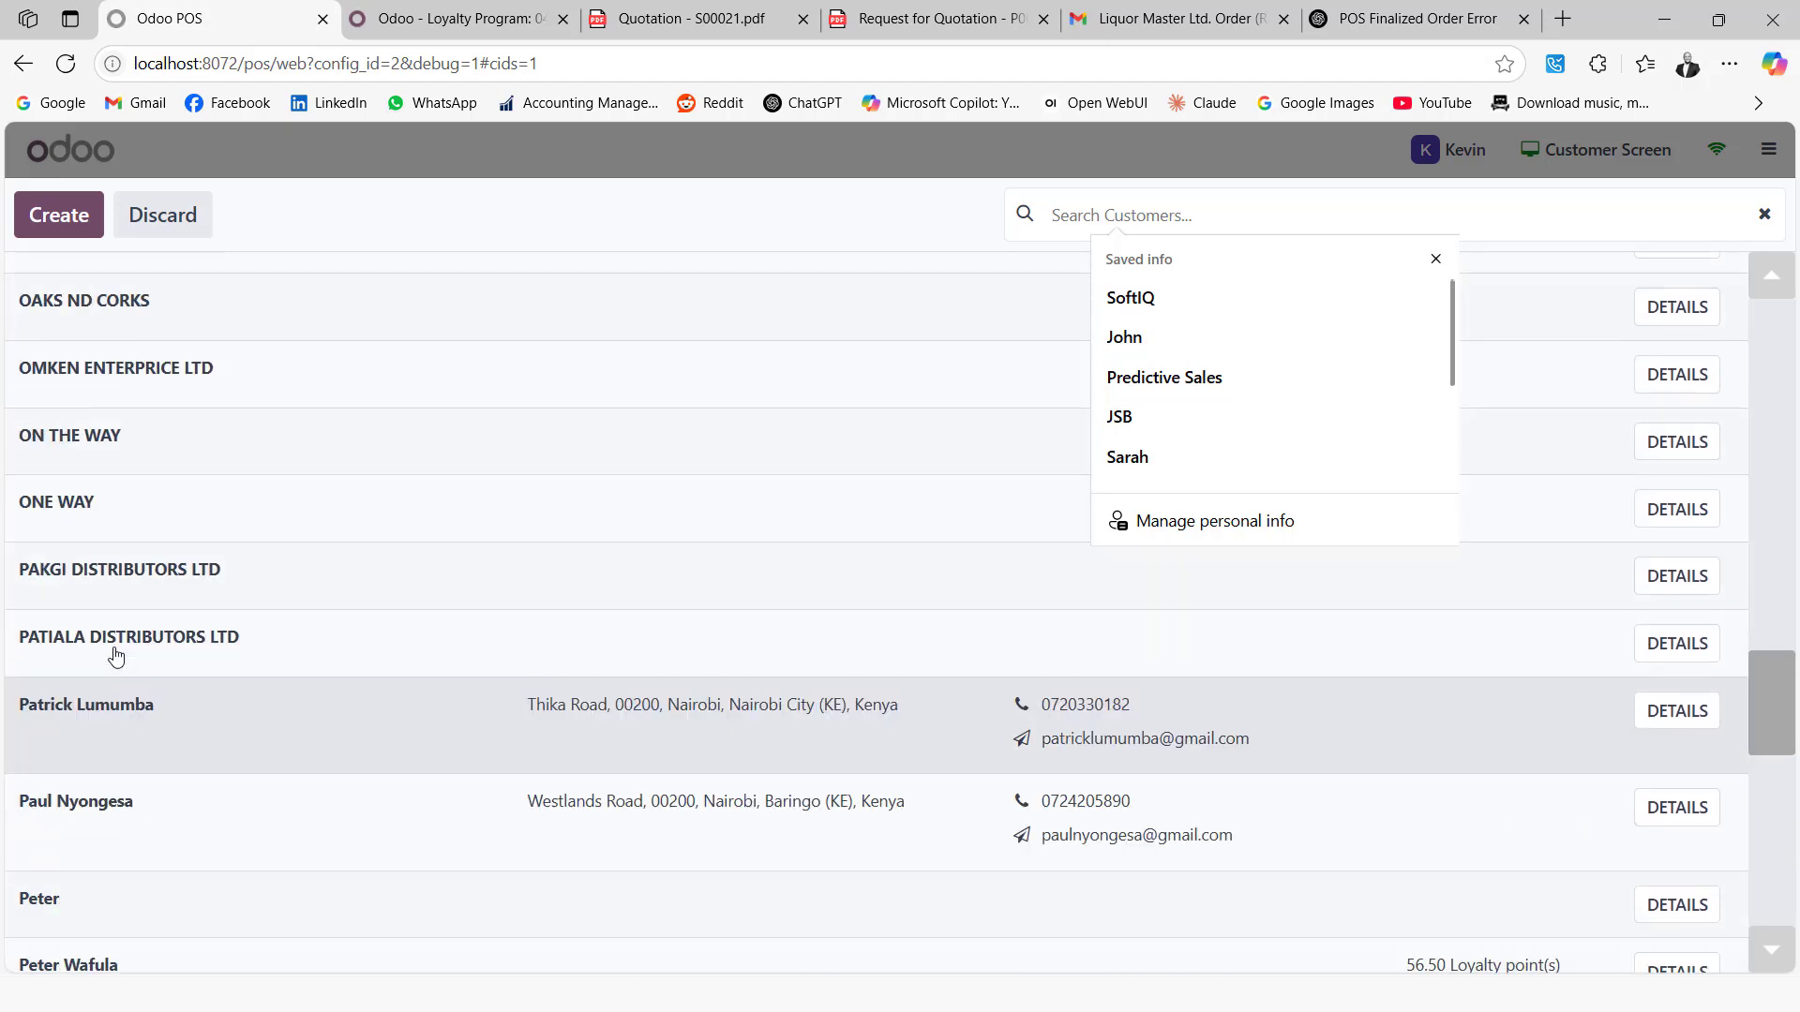
pyautogui.scroll(-1, 117, 656)
pyautogui.scroll(-5, 116, 653)
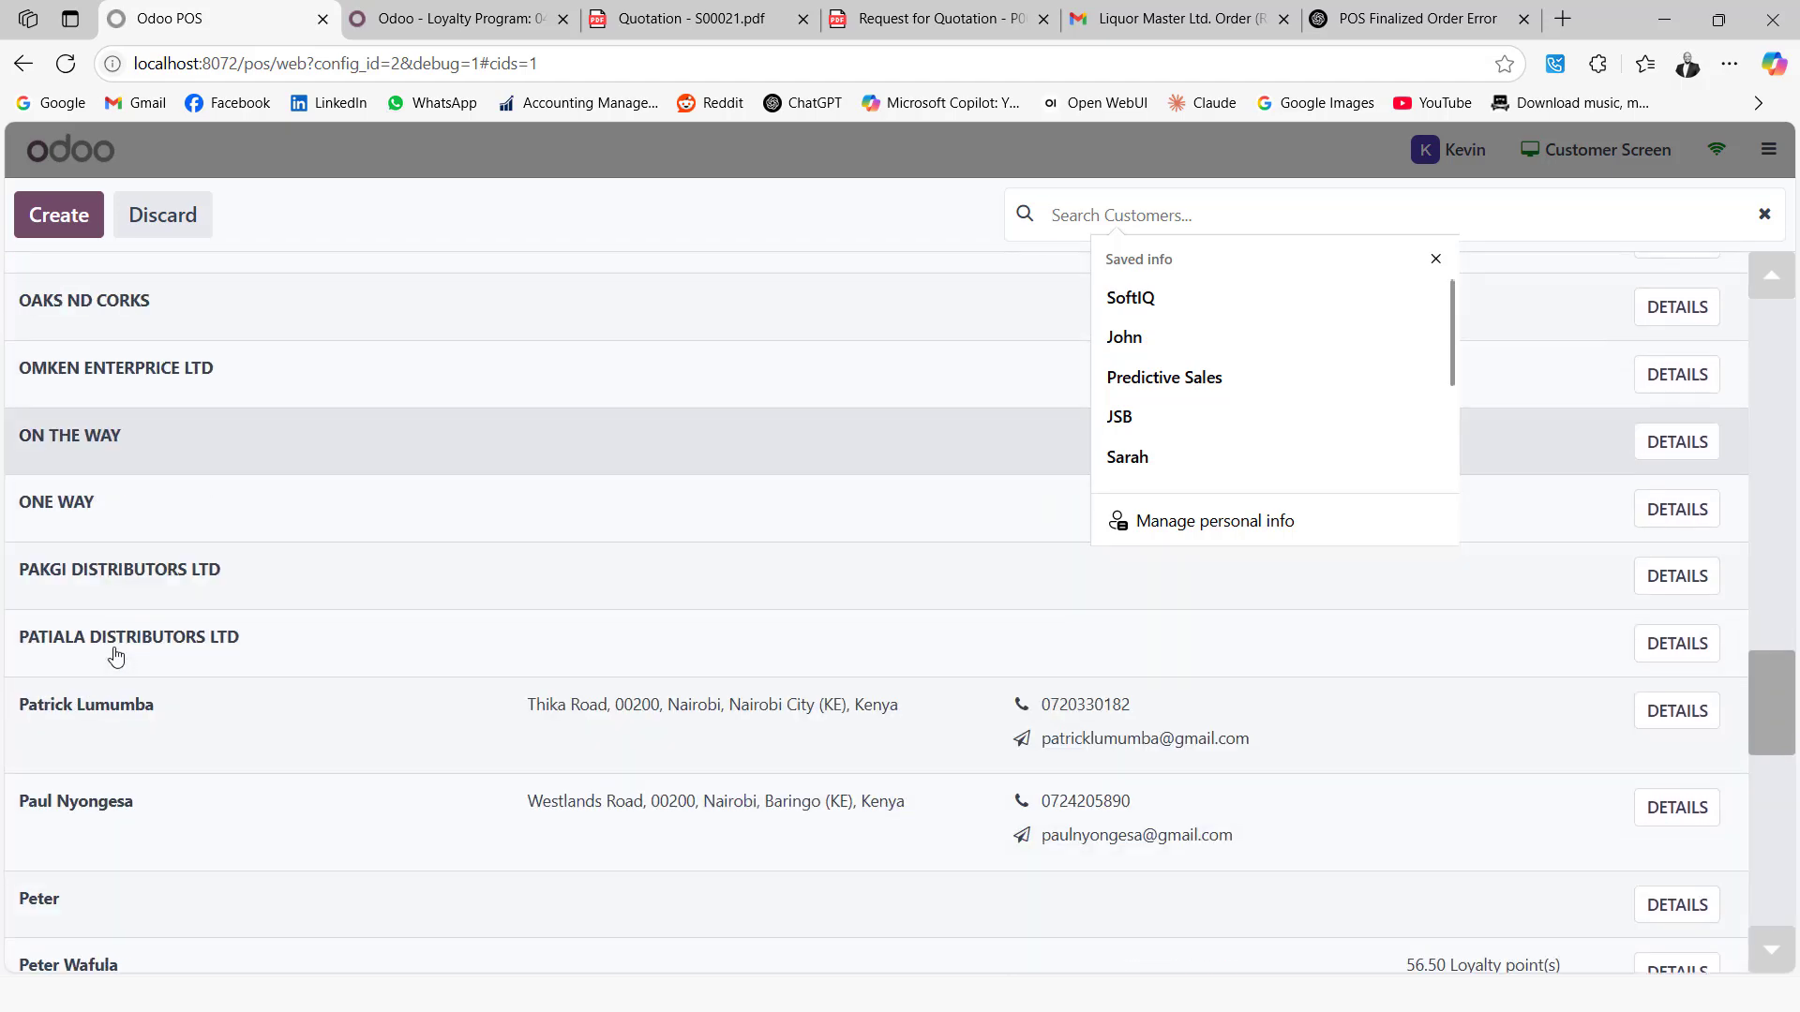
pyautogui.scroll(-1, 117, 653)
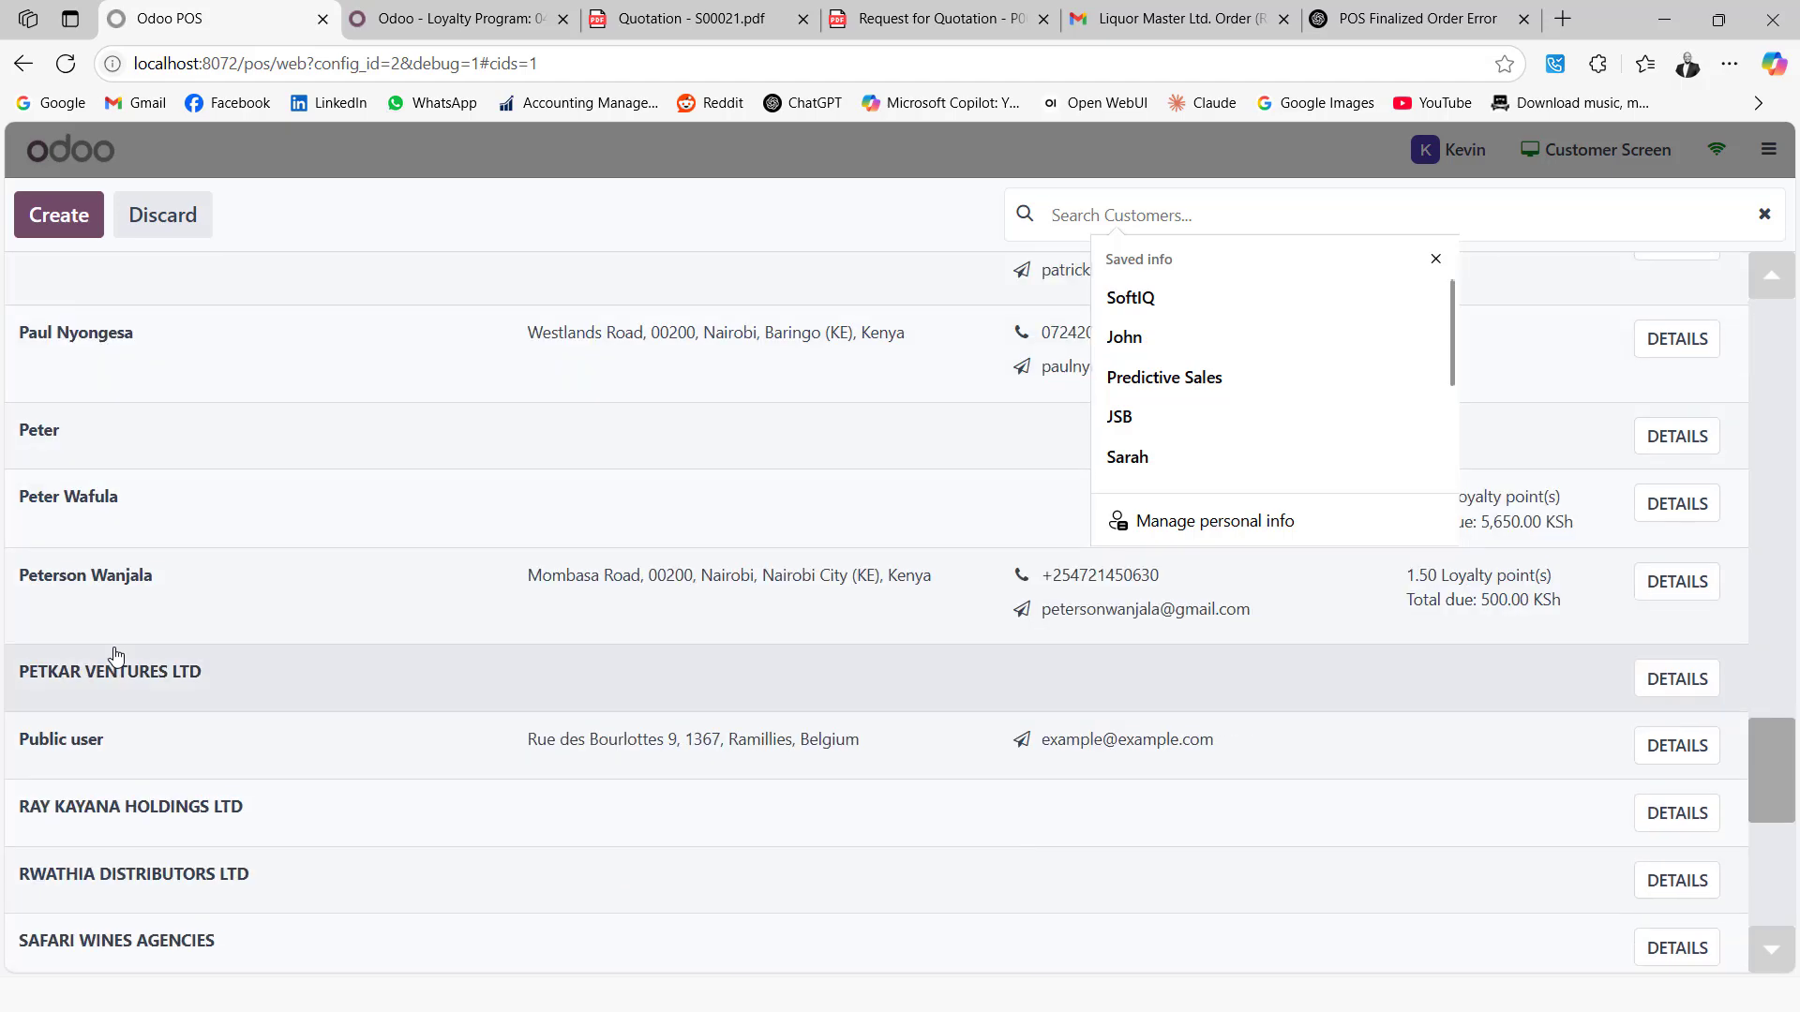
pyautogui.scroll(10, 116, 654)
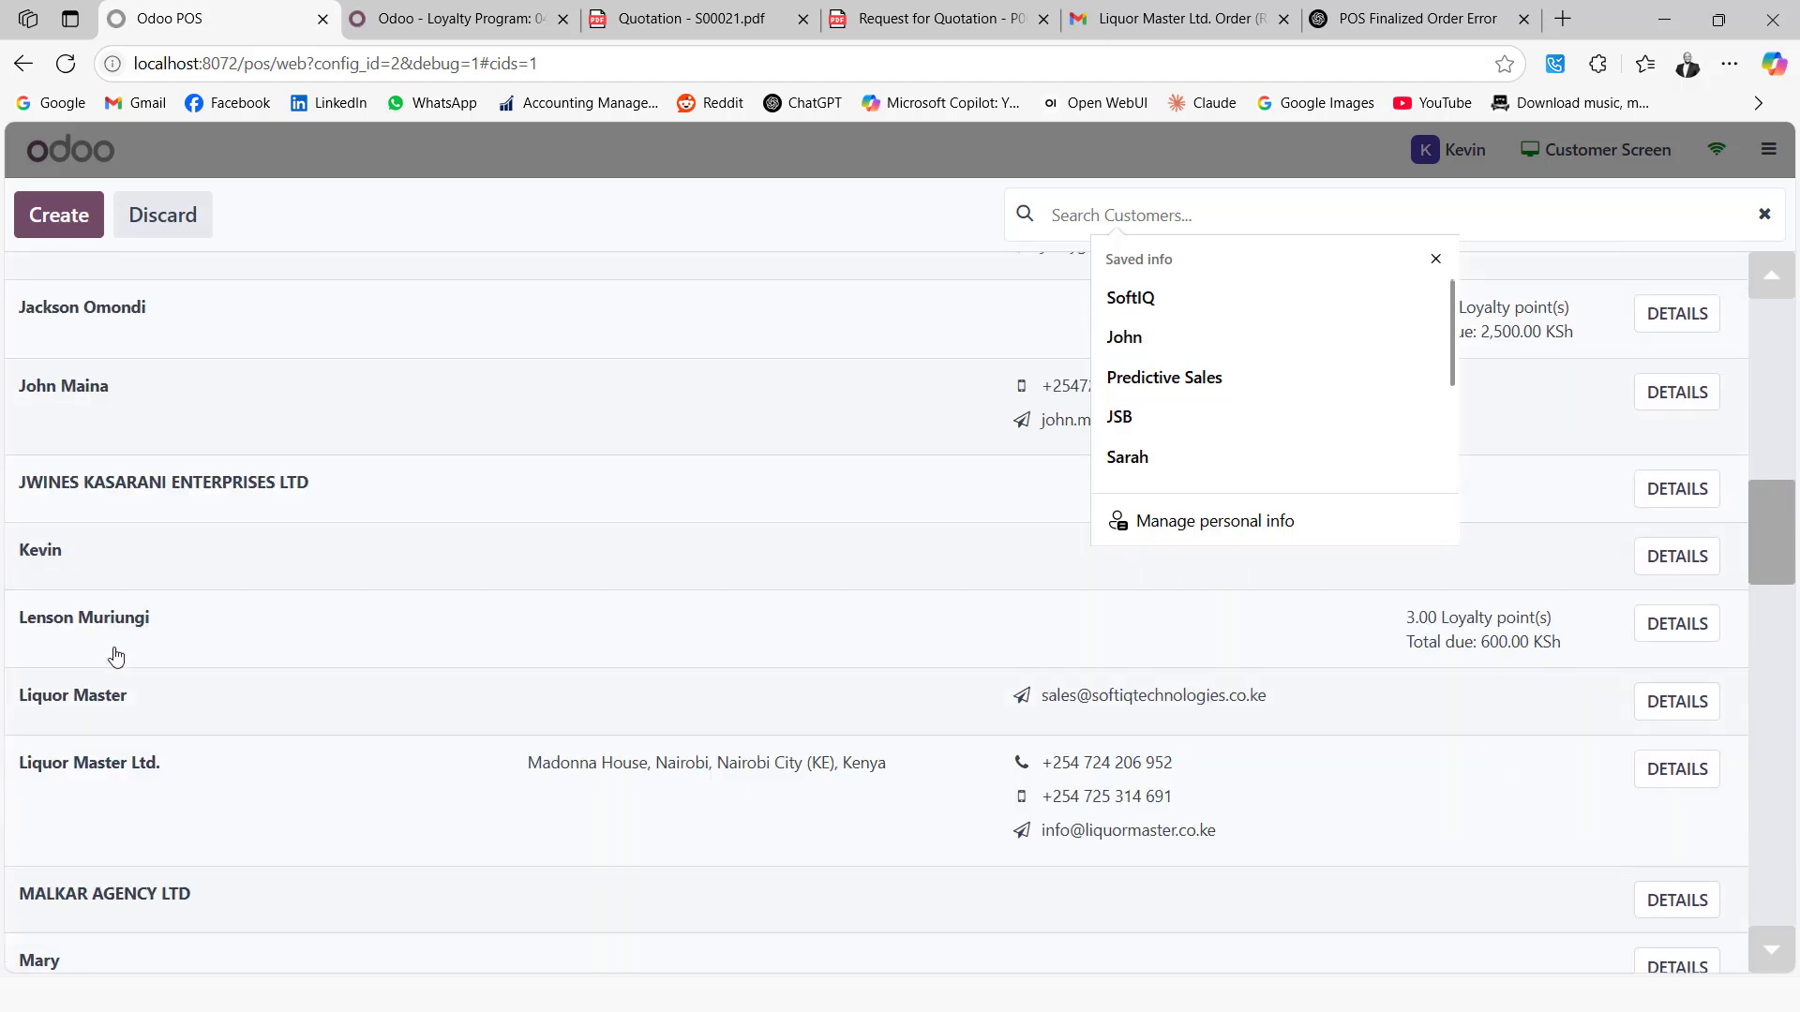
pyautogui.scroll(8, 116, 654)
pyautogui.scroll(-6, 117, 653)
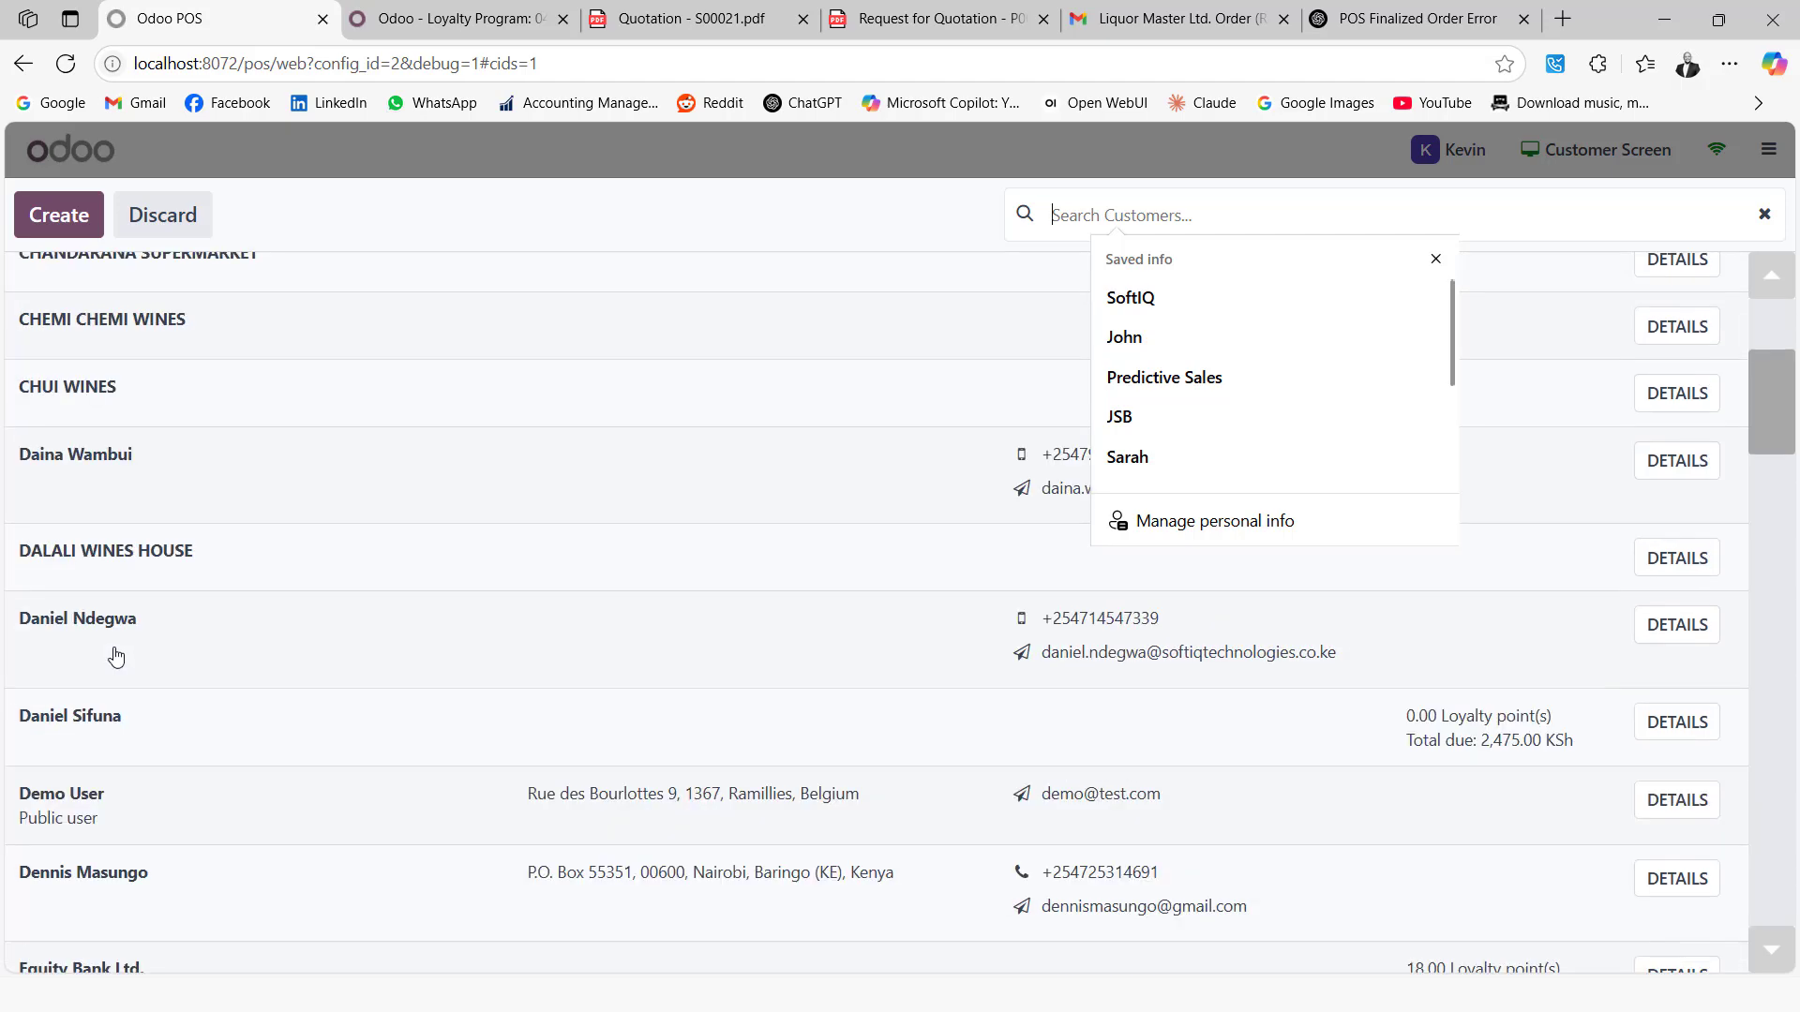
pyautogui.scroll(-10, 116, 656)
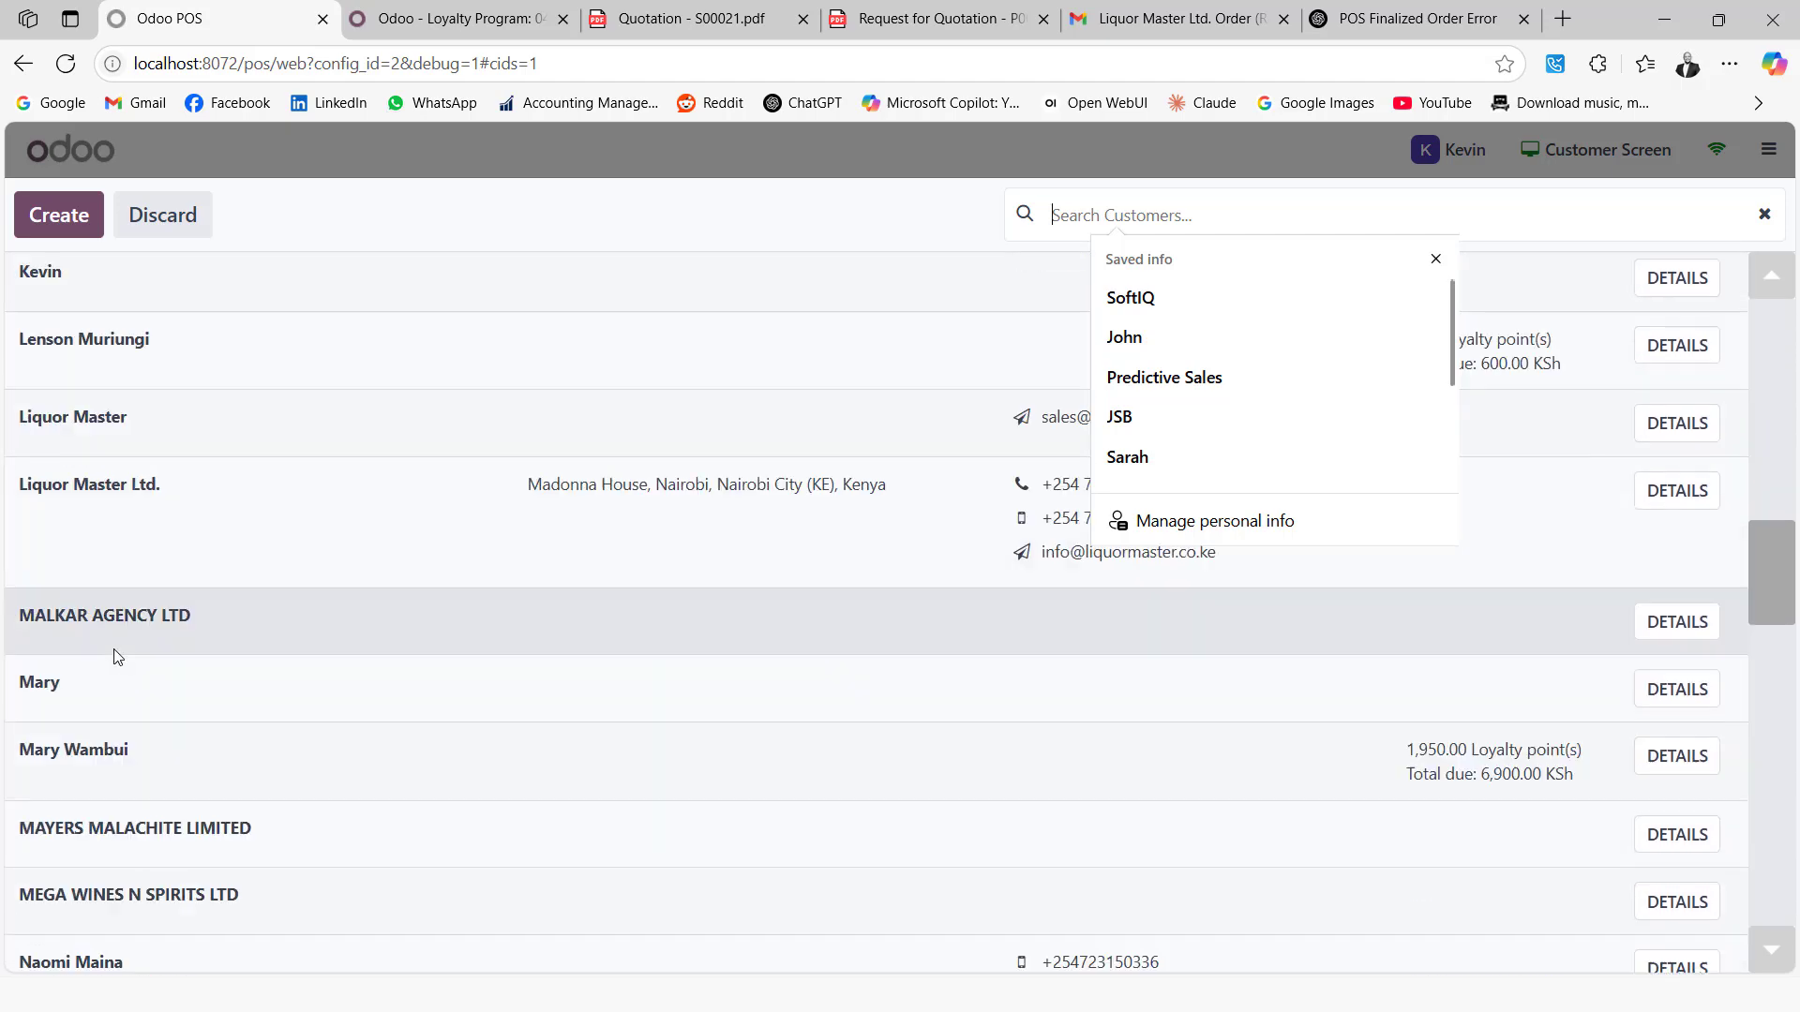
pyautogui.scroll(-10, 116, 659)
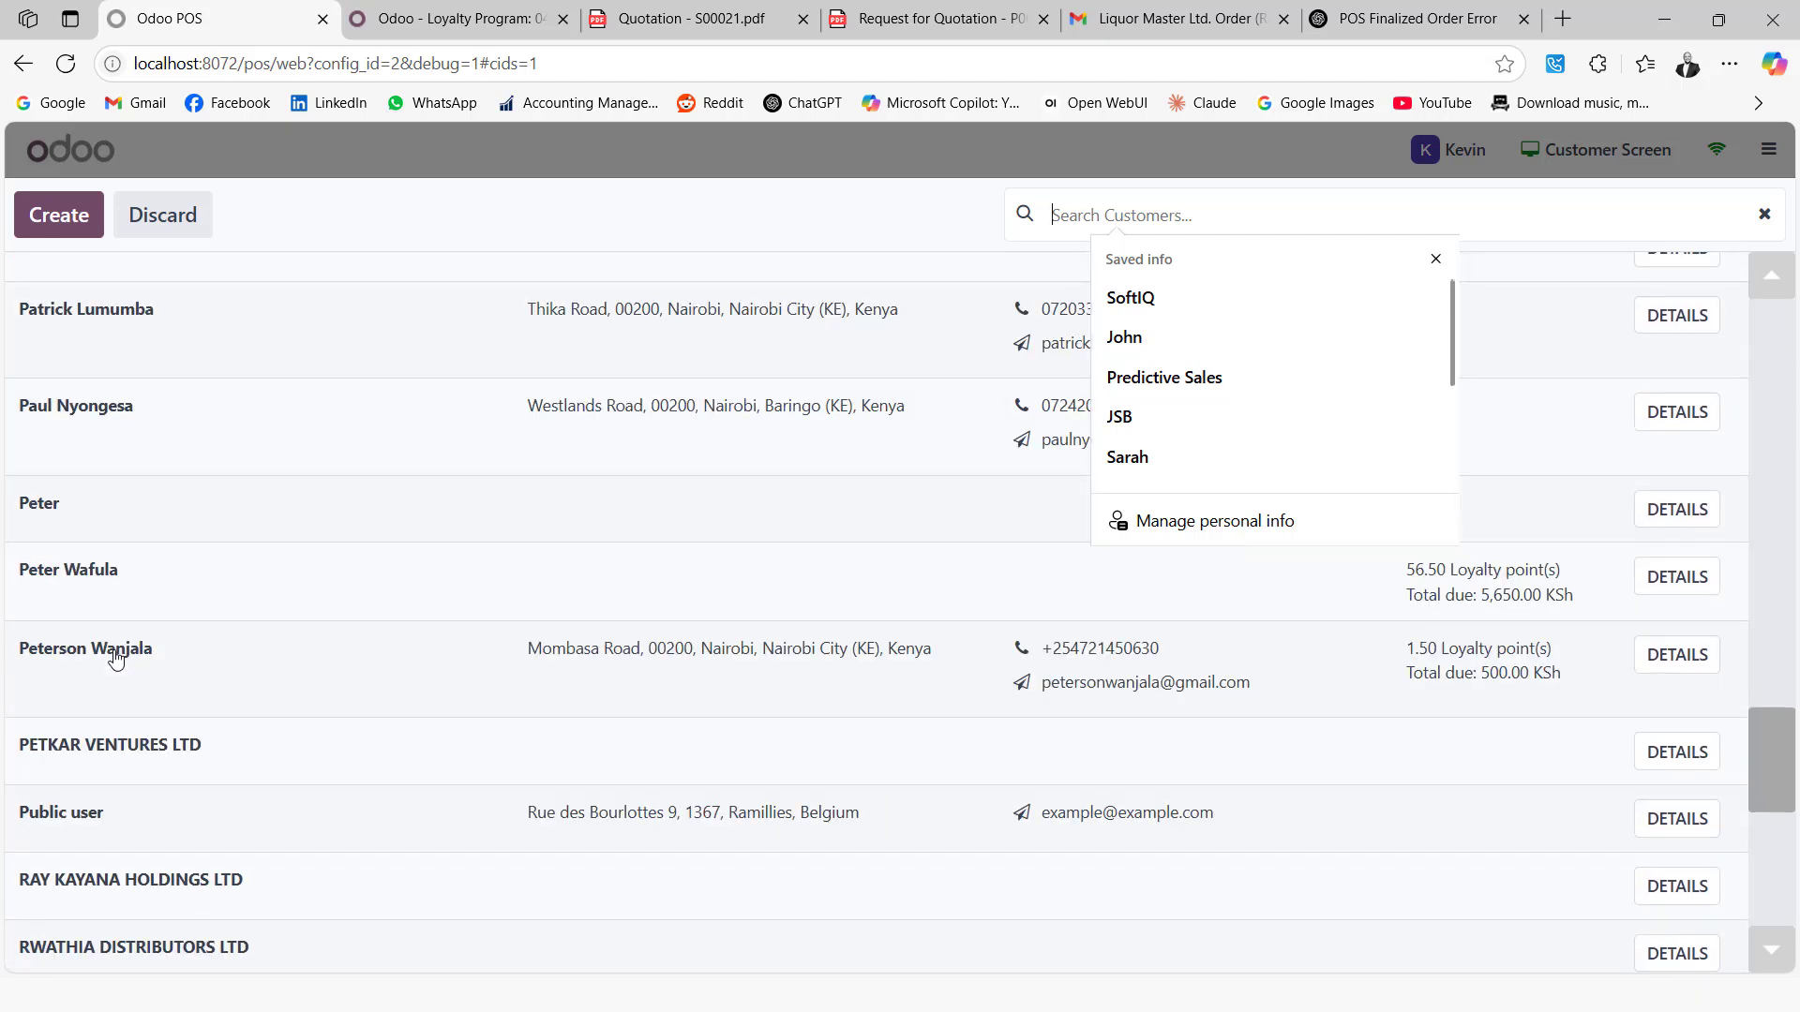
pyautogui.scroll(-6, 117, 659)
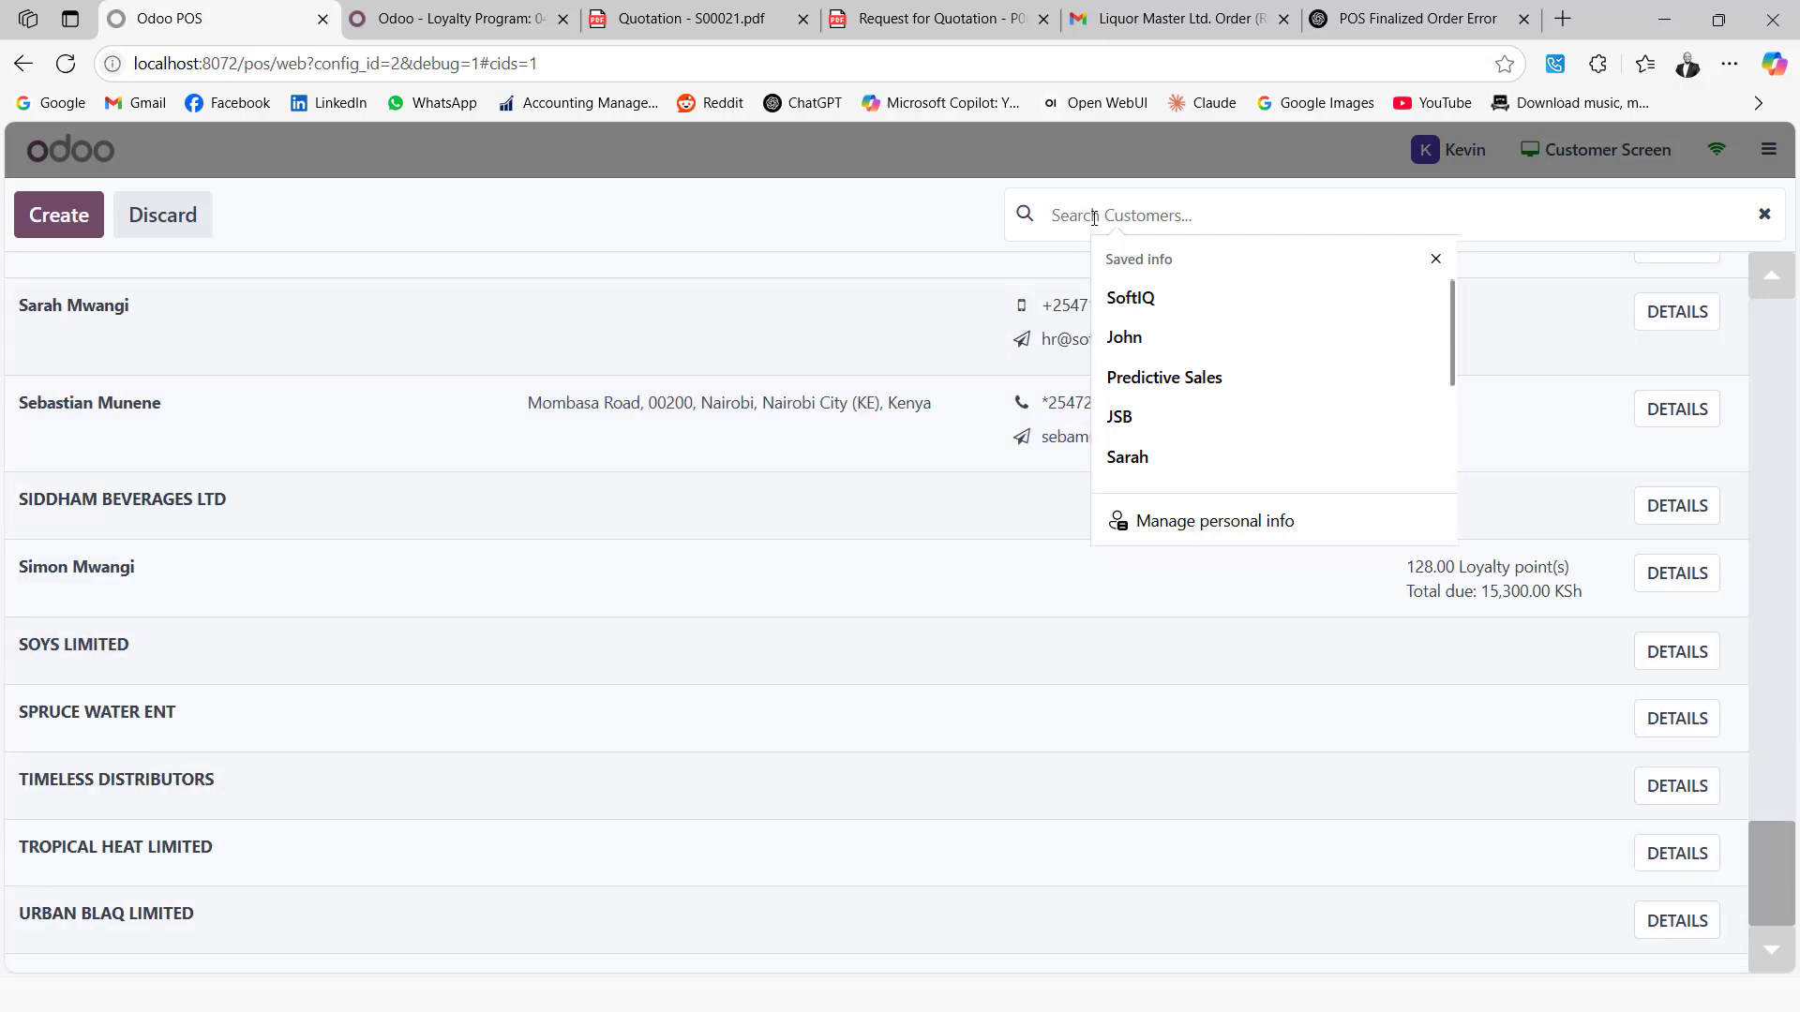
# Search for the customer by name and check his loyalty card balance in the back office
pyautogui.write('robert')
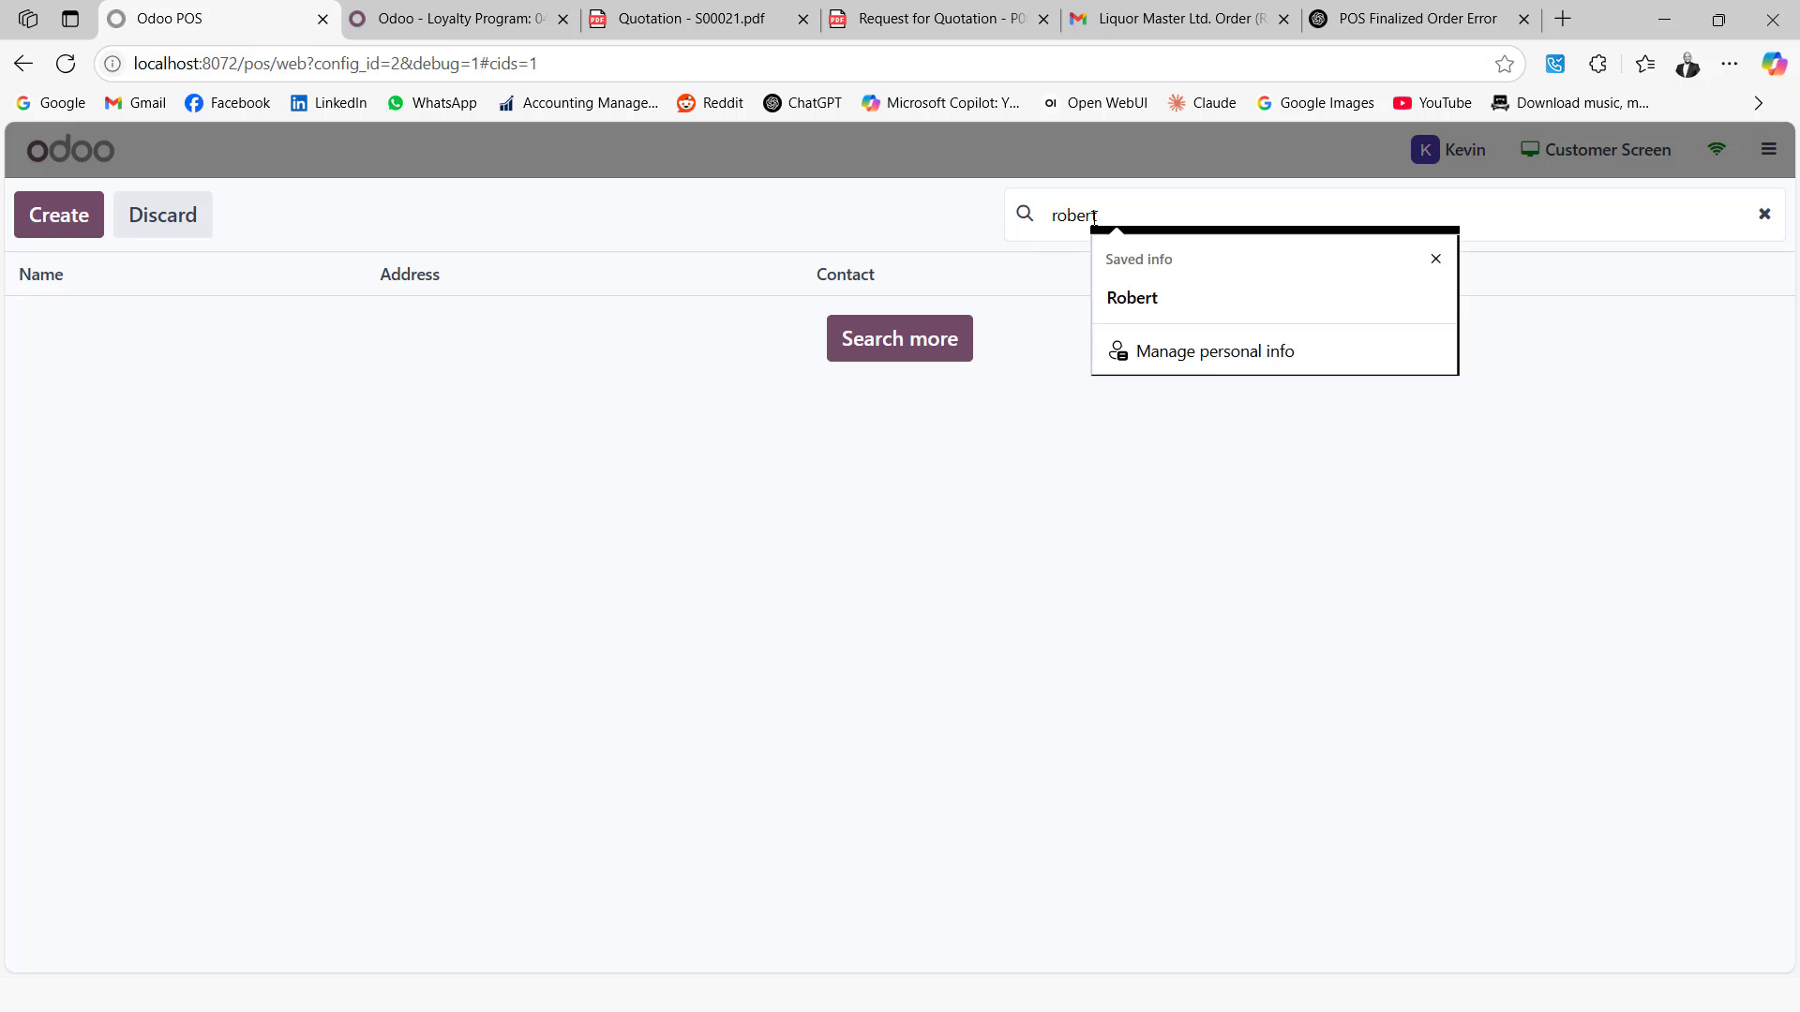
pyautogui.click(450, 19)
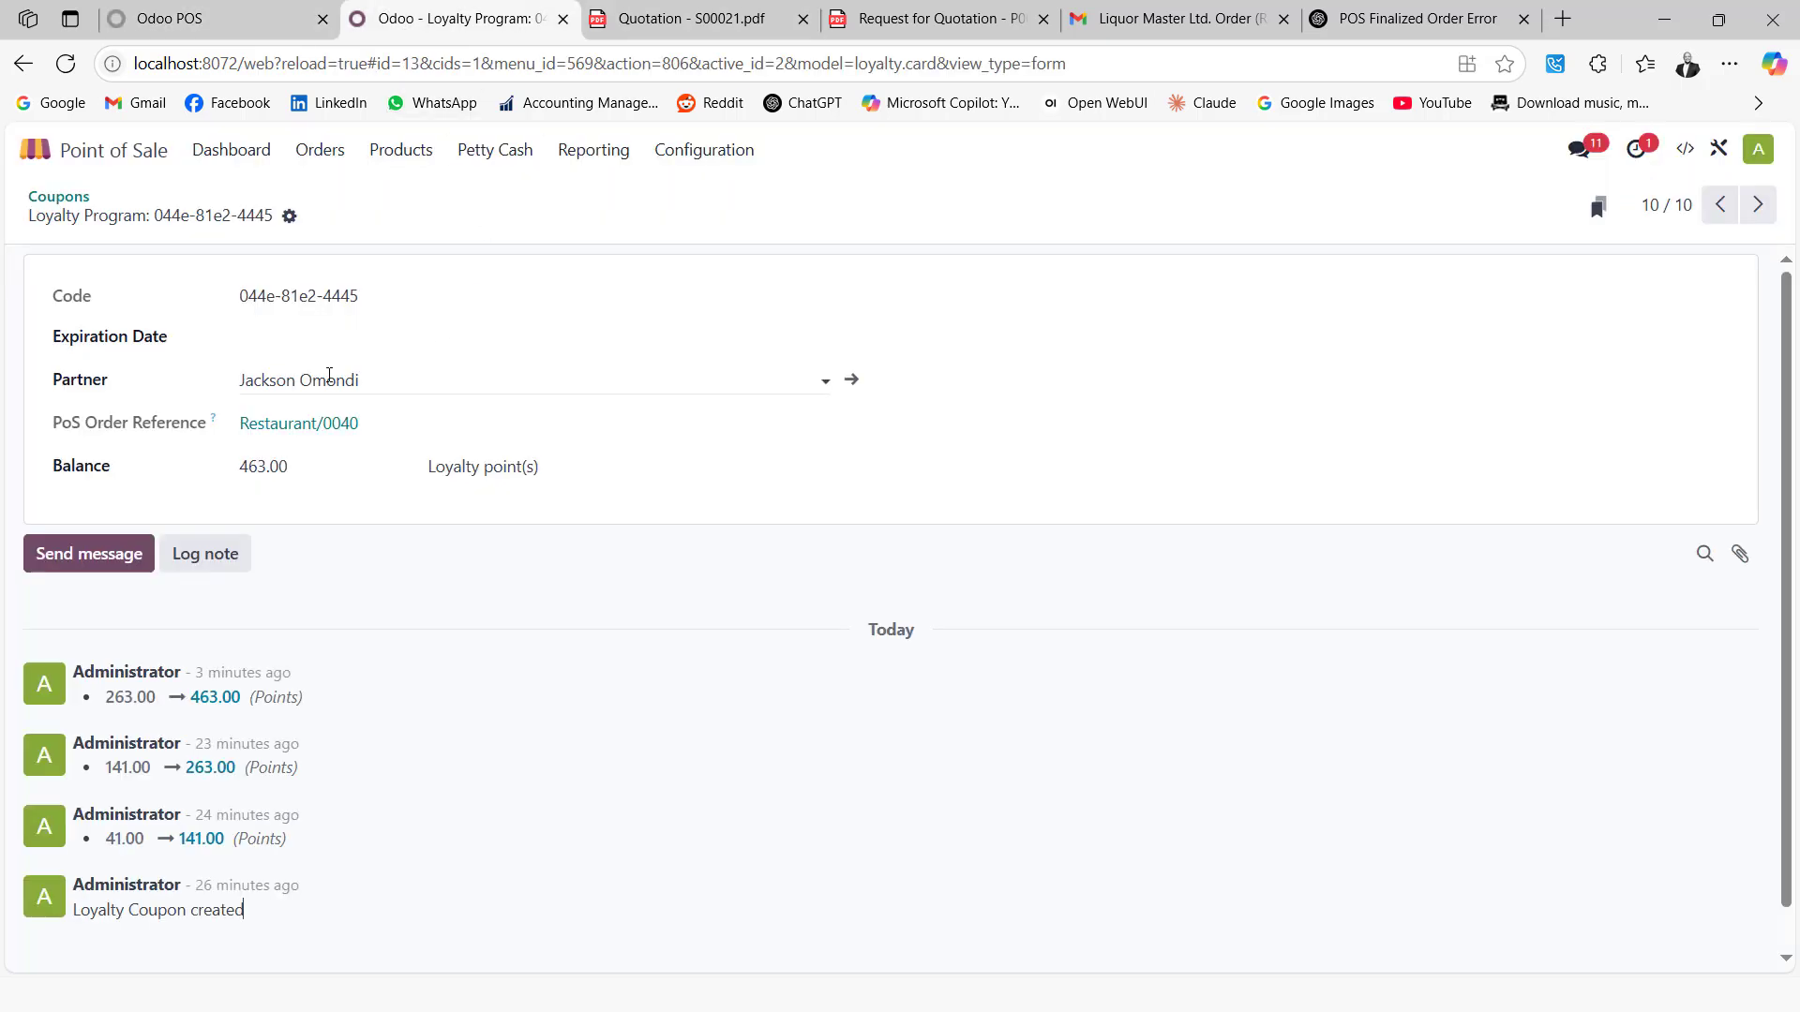
pyautogui.click(216, 19)
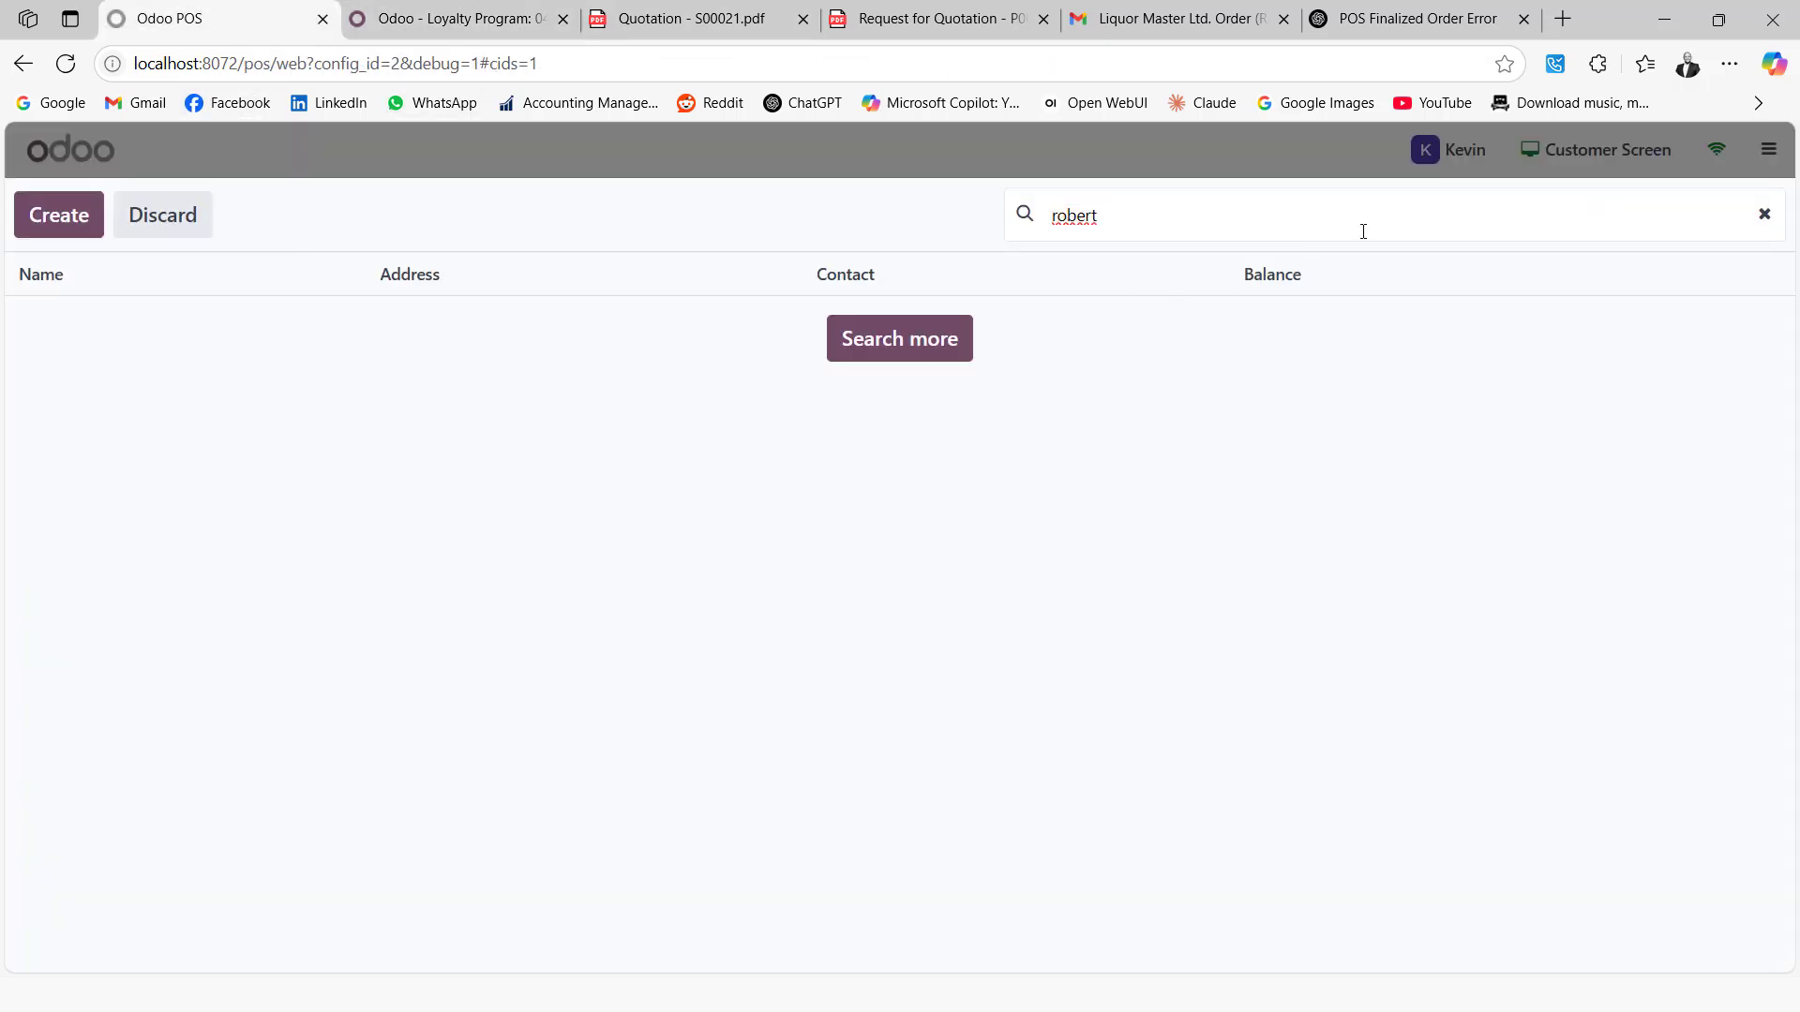
# Clear the customer search and set the 463-point loyalty customer on the Tusker order
pyautogui.click(1765, 216)
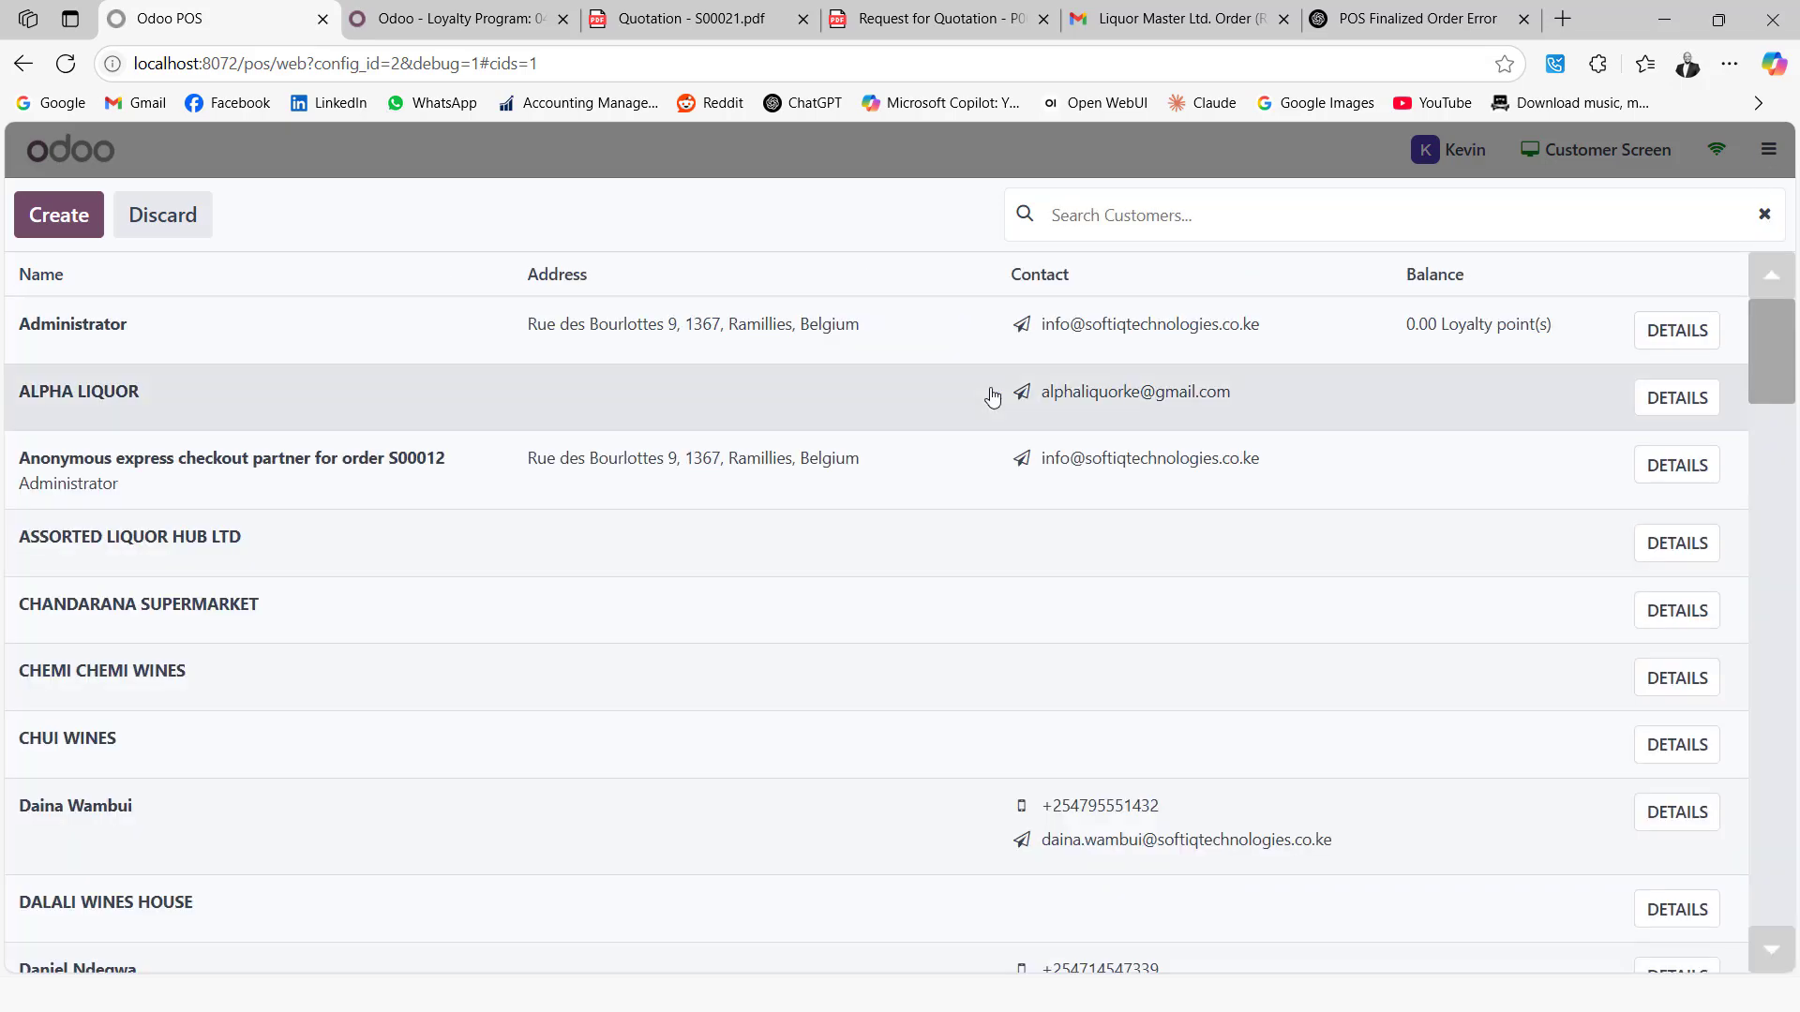
pyautogui.scroll(-8, 215, 673)
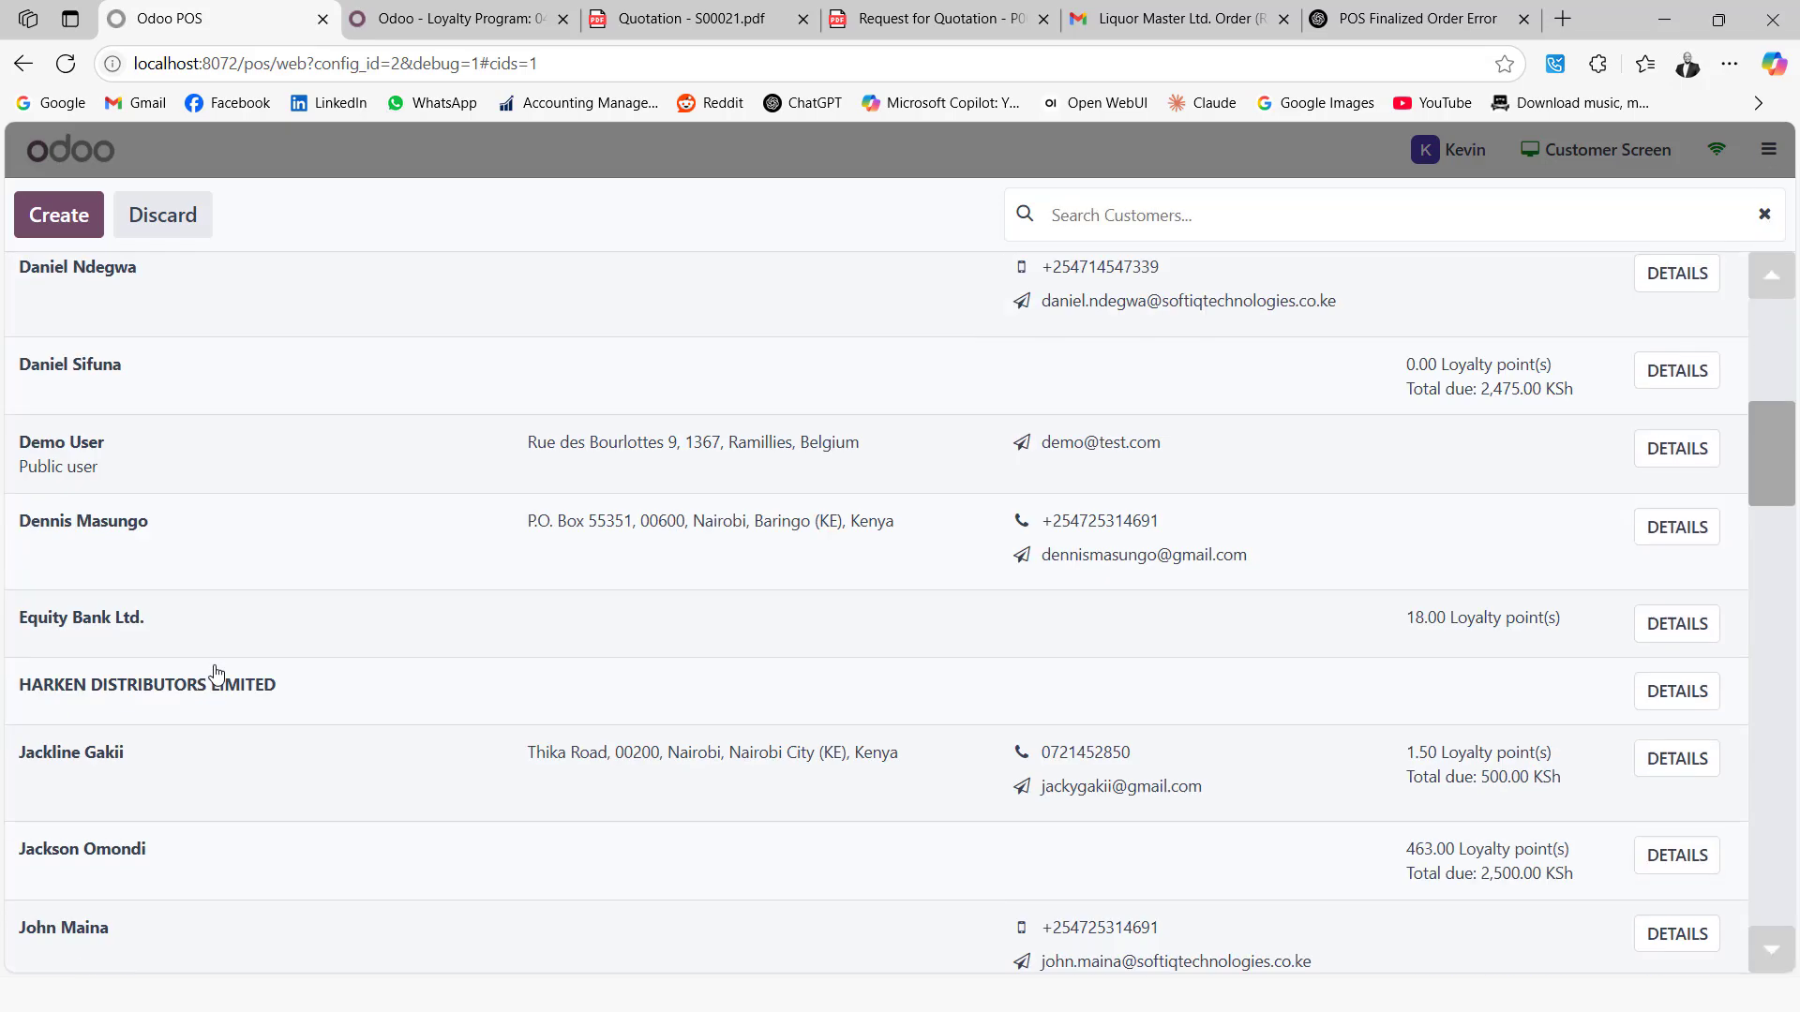
pyautogui.click(216, 844)
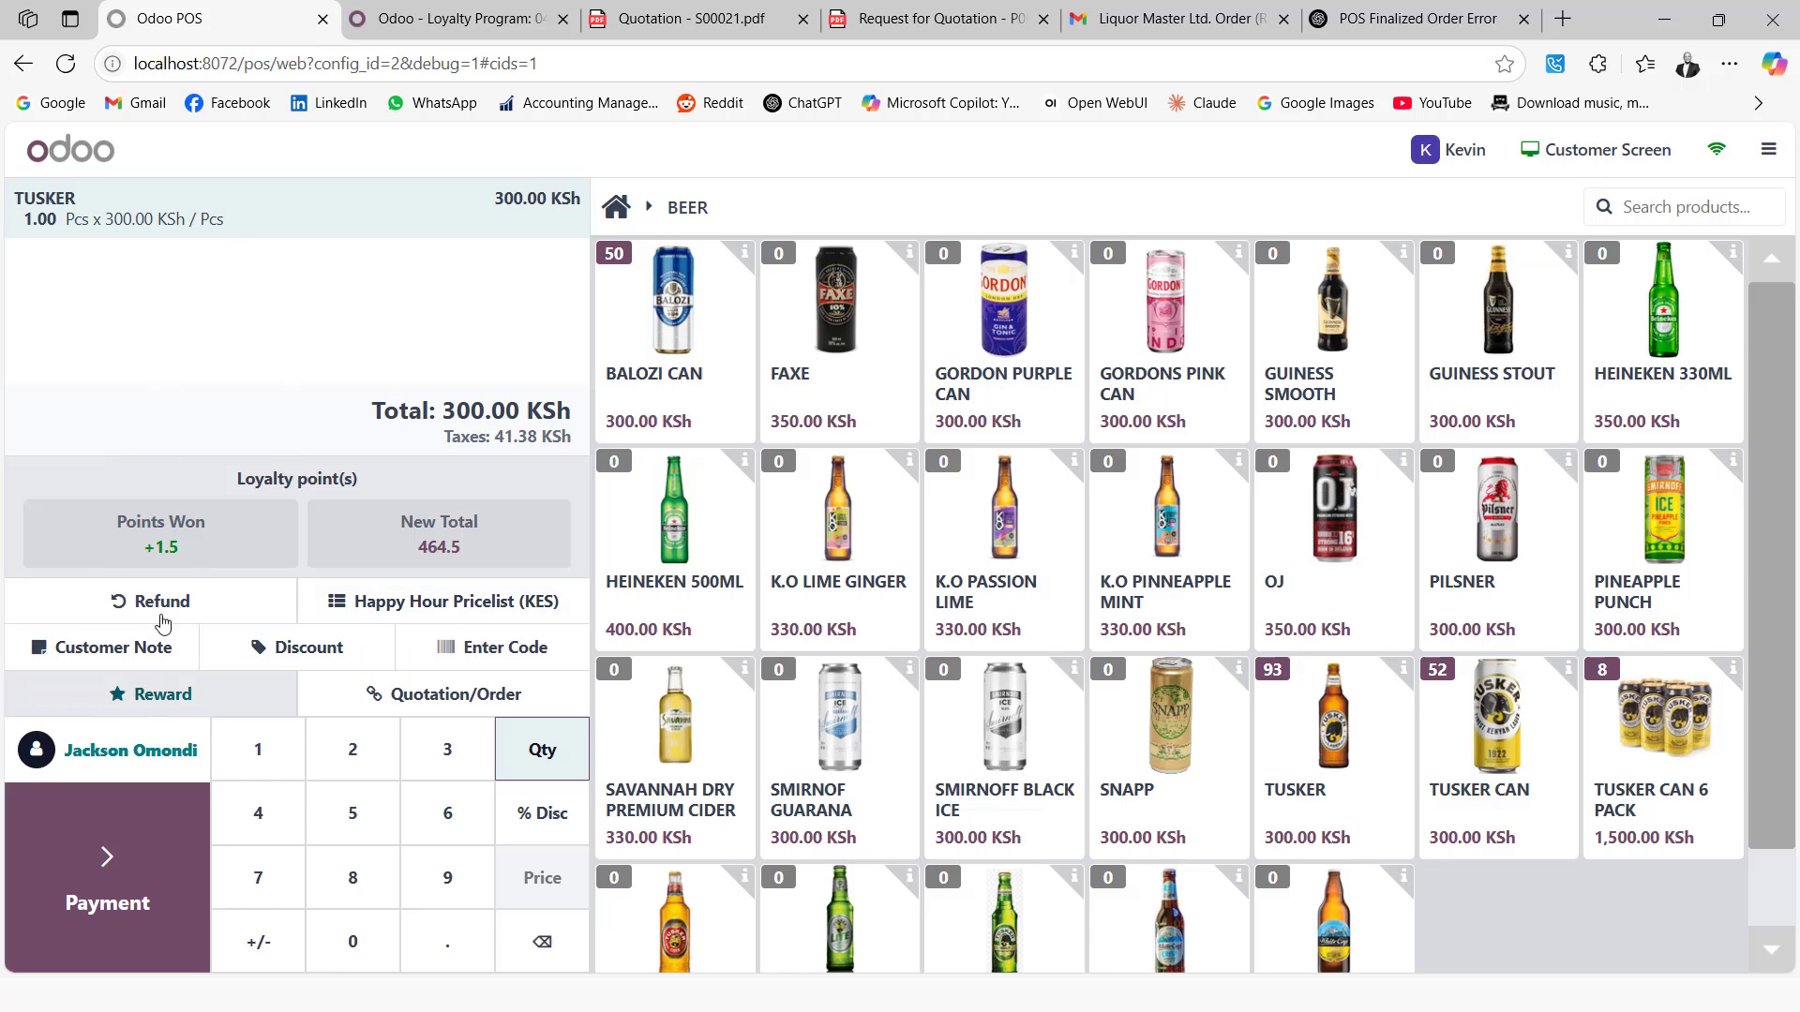
# Redeem 300 points with the '1 KSh per point on your order' reward, bringing the order to 0.00 KSh
pyautogui.click(129, 698)
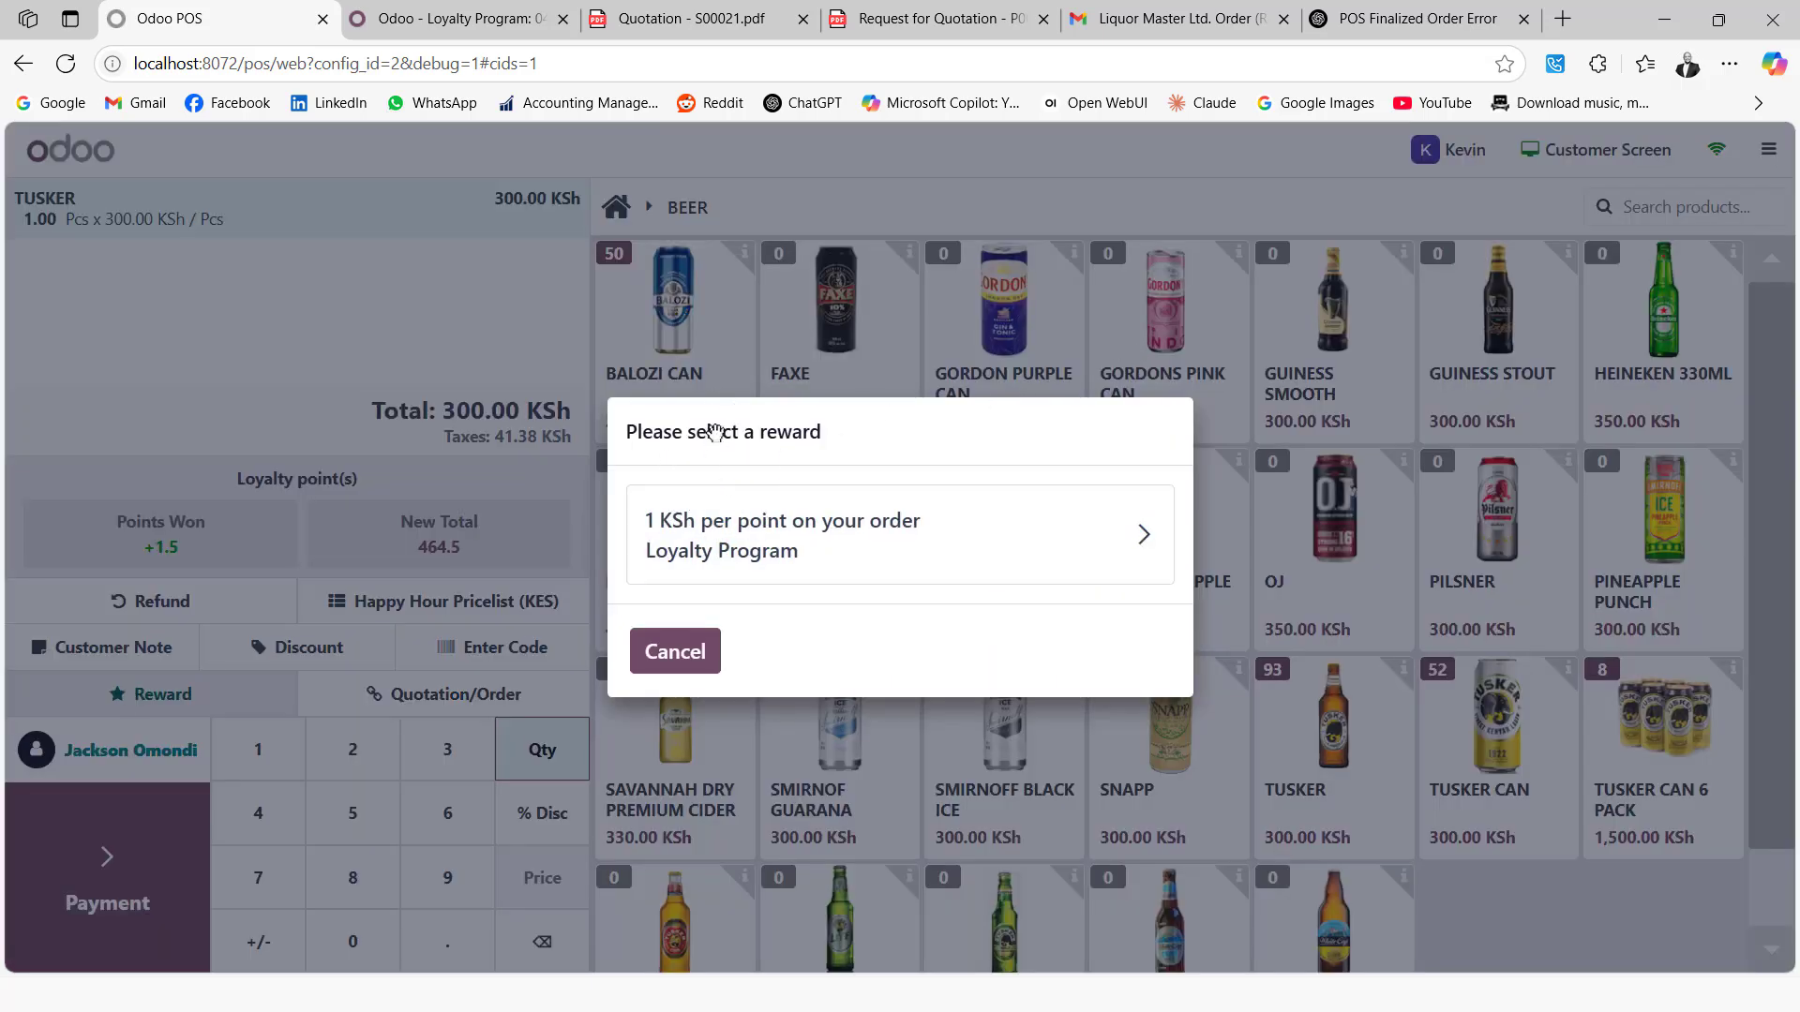
pyautogui.click(753, 538)
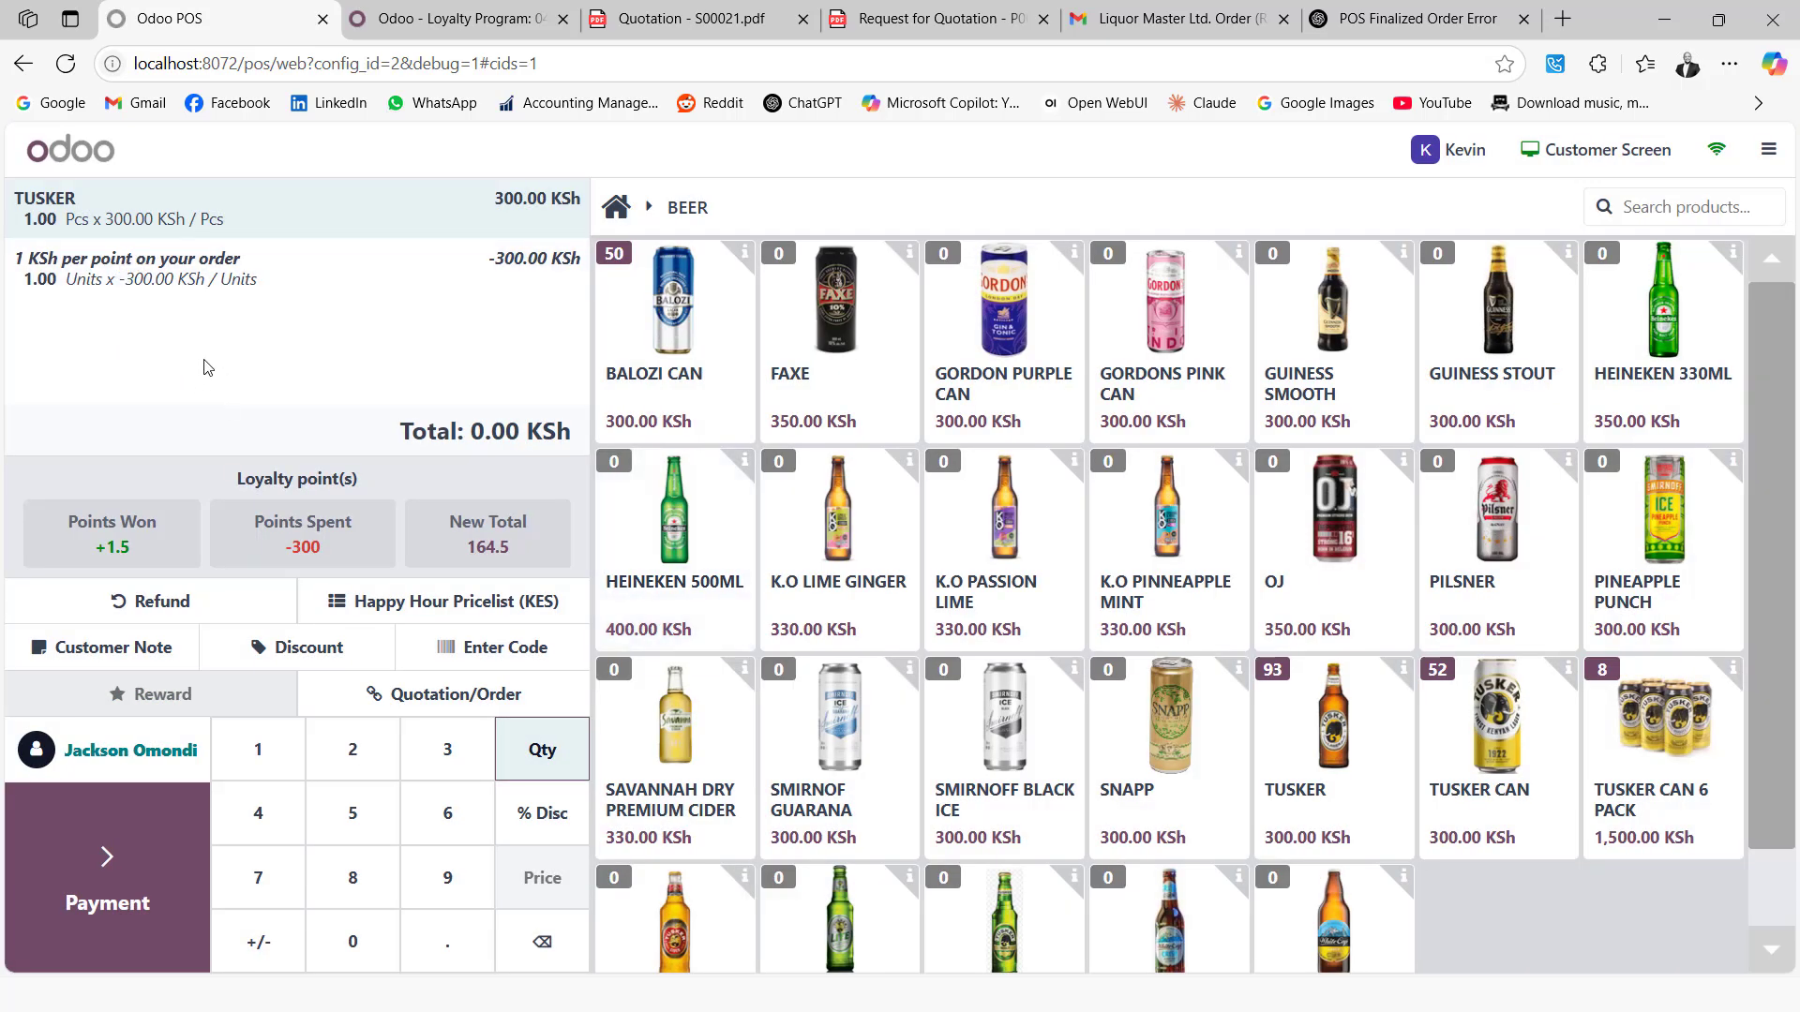
pyautogui.click(137, 844)
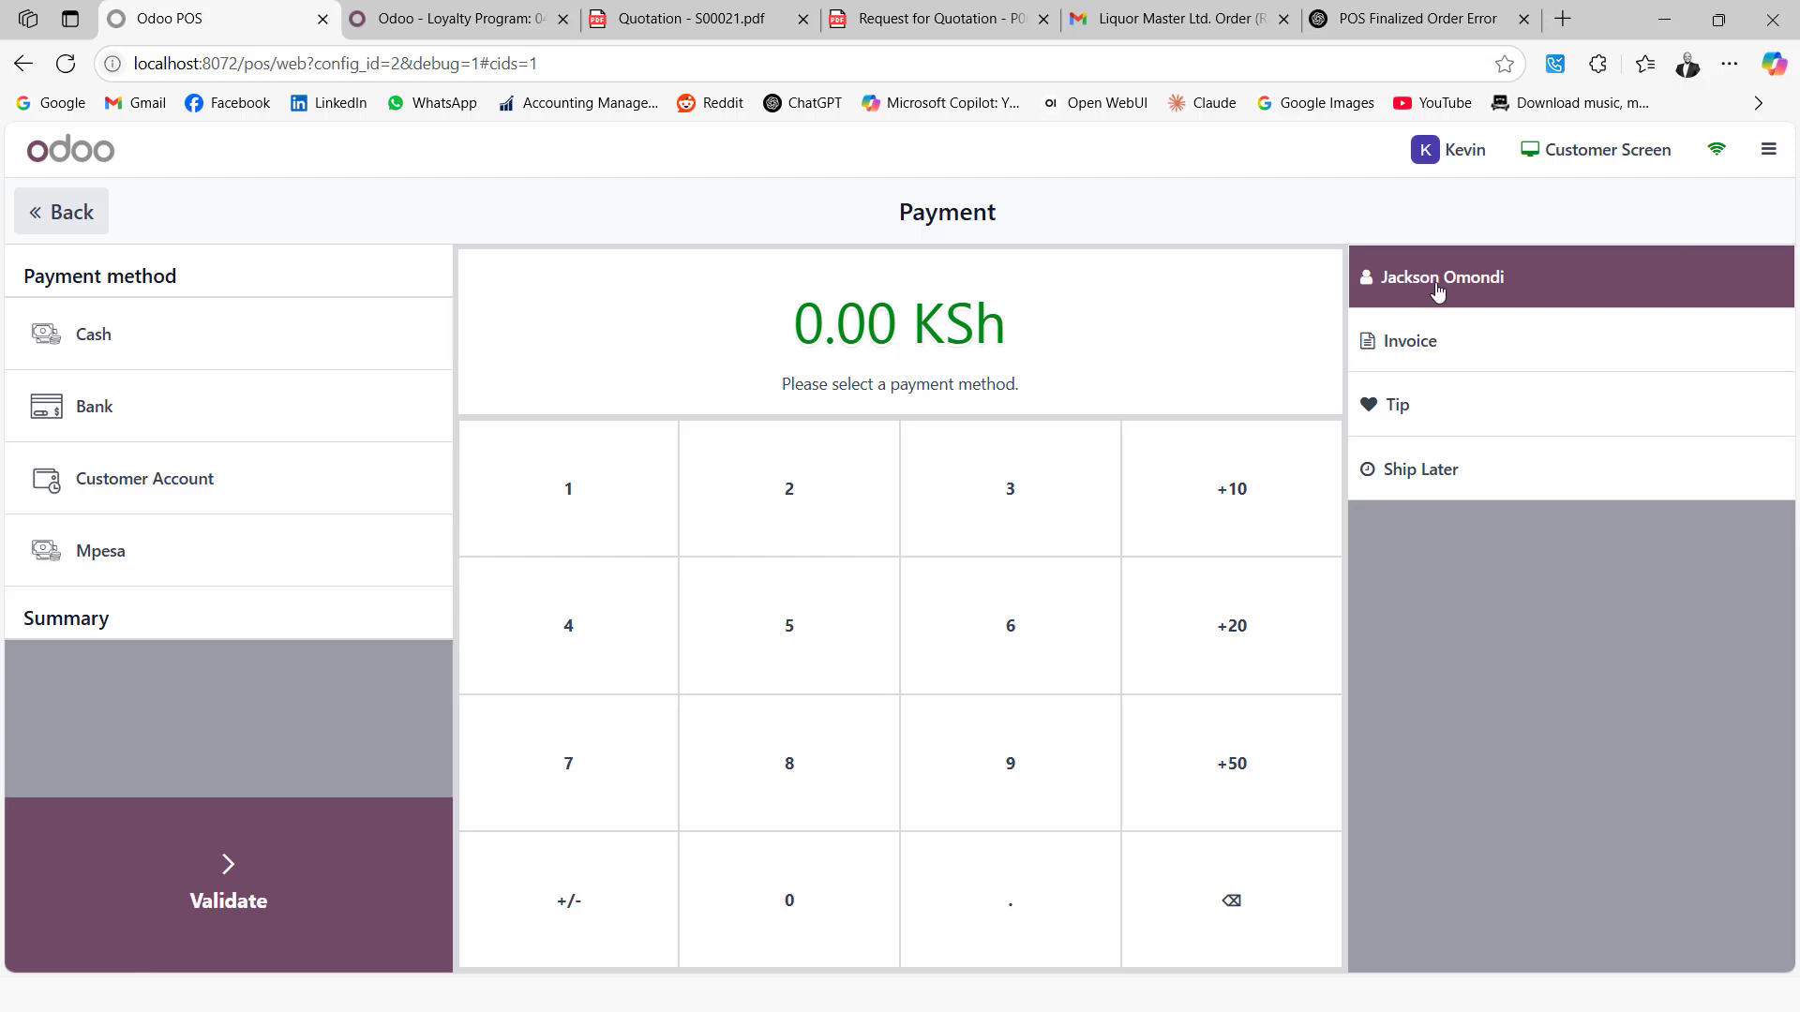
# Settle the 0.00 KSh Tusker order with a cash payment and validate it
pyautogui.click(114, 335)
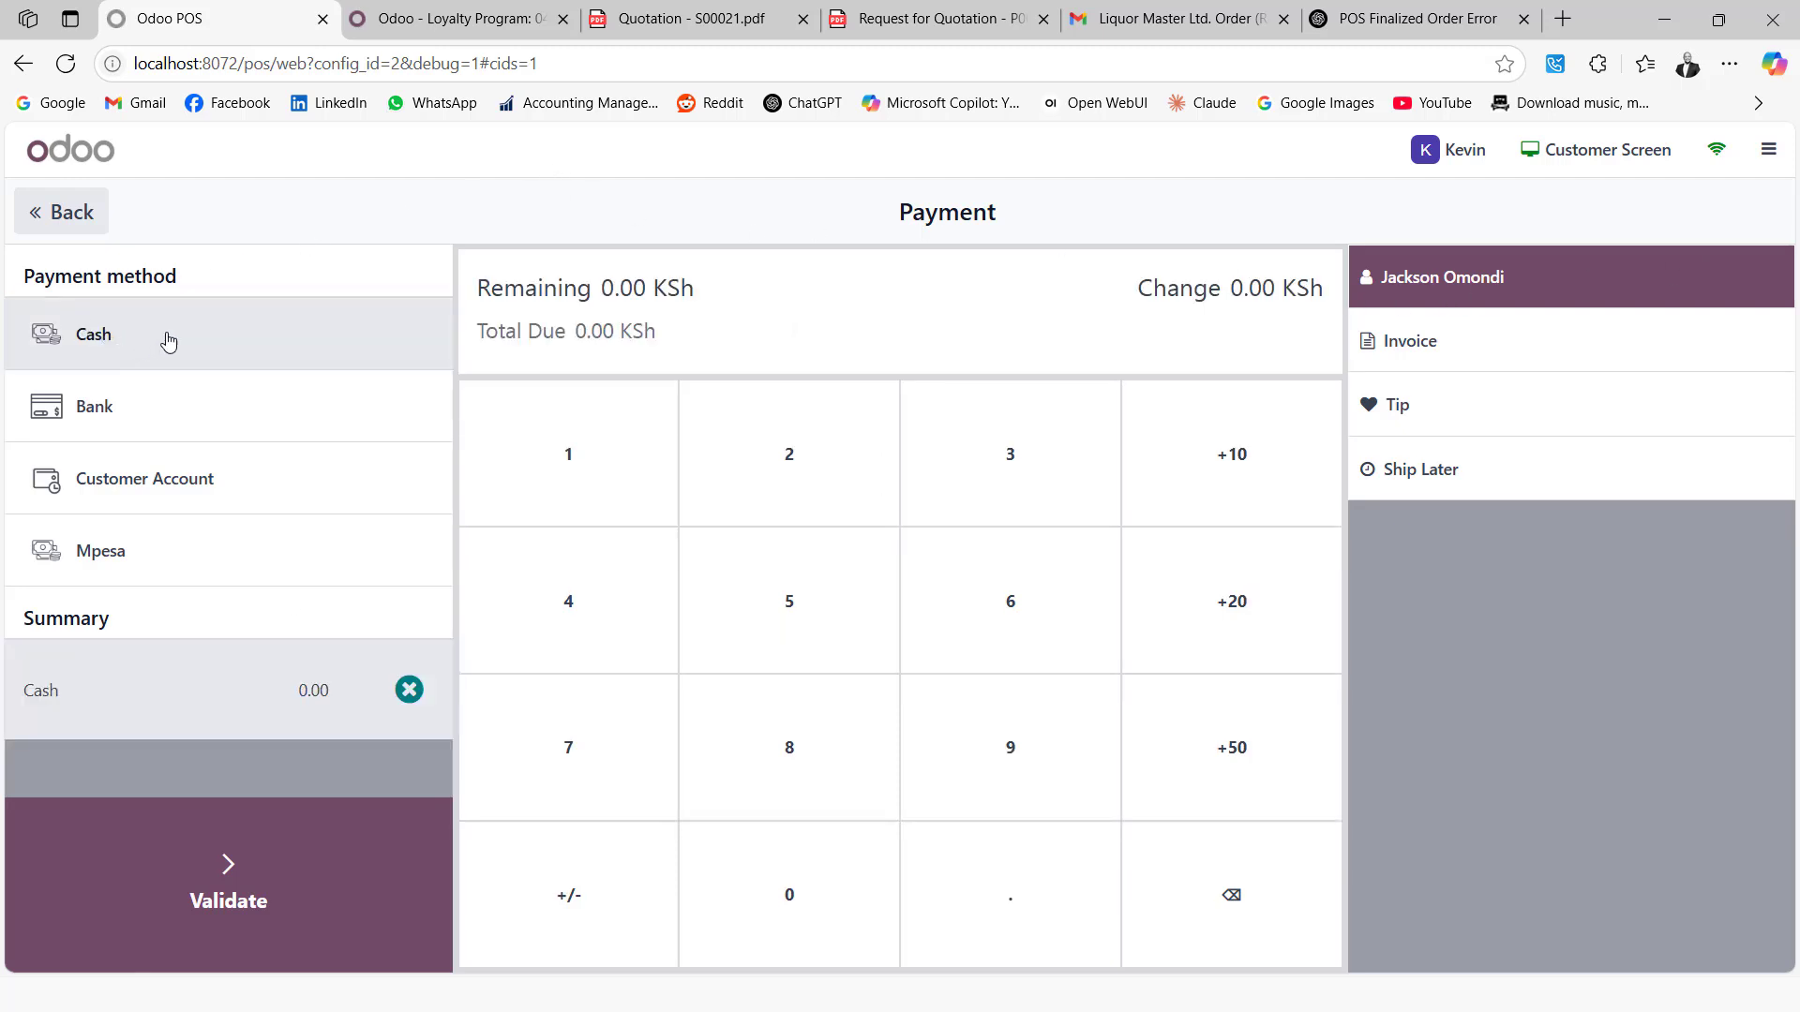
pyautogui.click(192, 895)
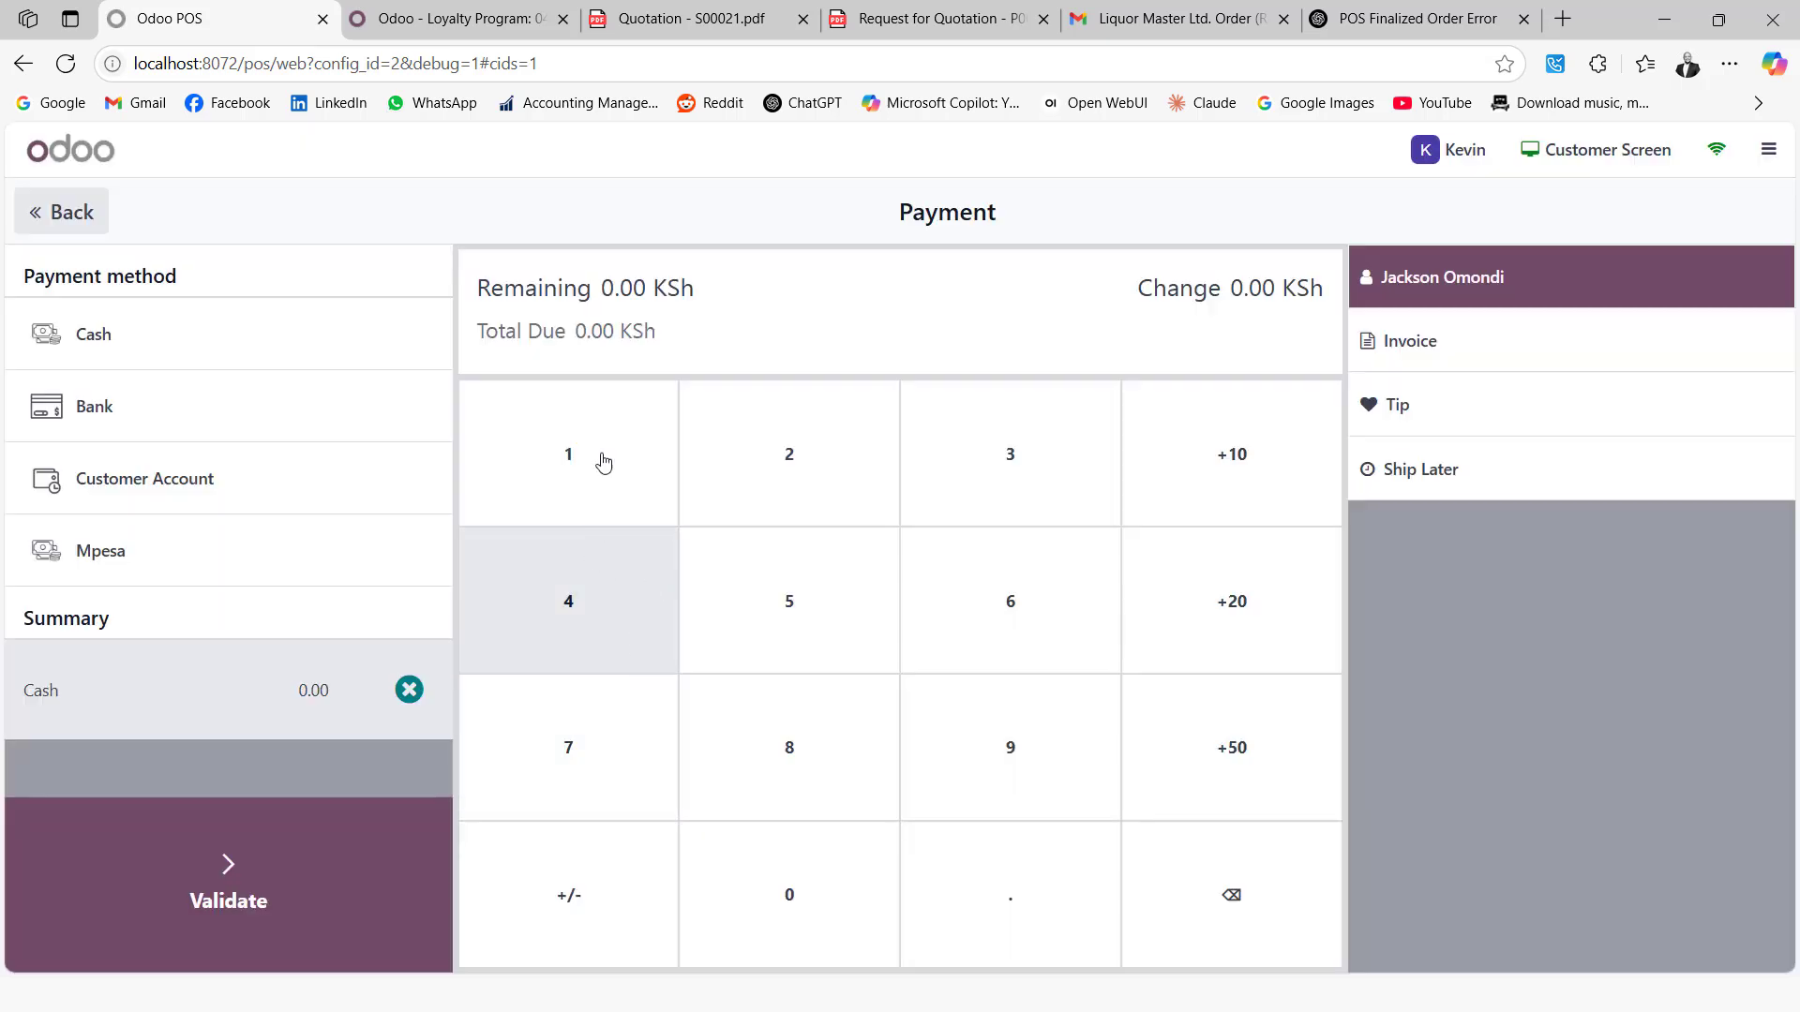
# Open the customer's card under Discount & Loyalty > Loyalty Program and confirm 164.50 points, down from 463.00
pyautogui.click(480, 18)
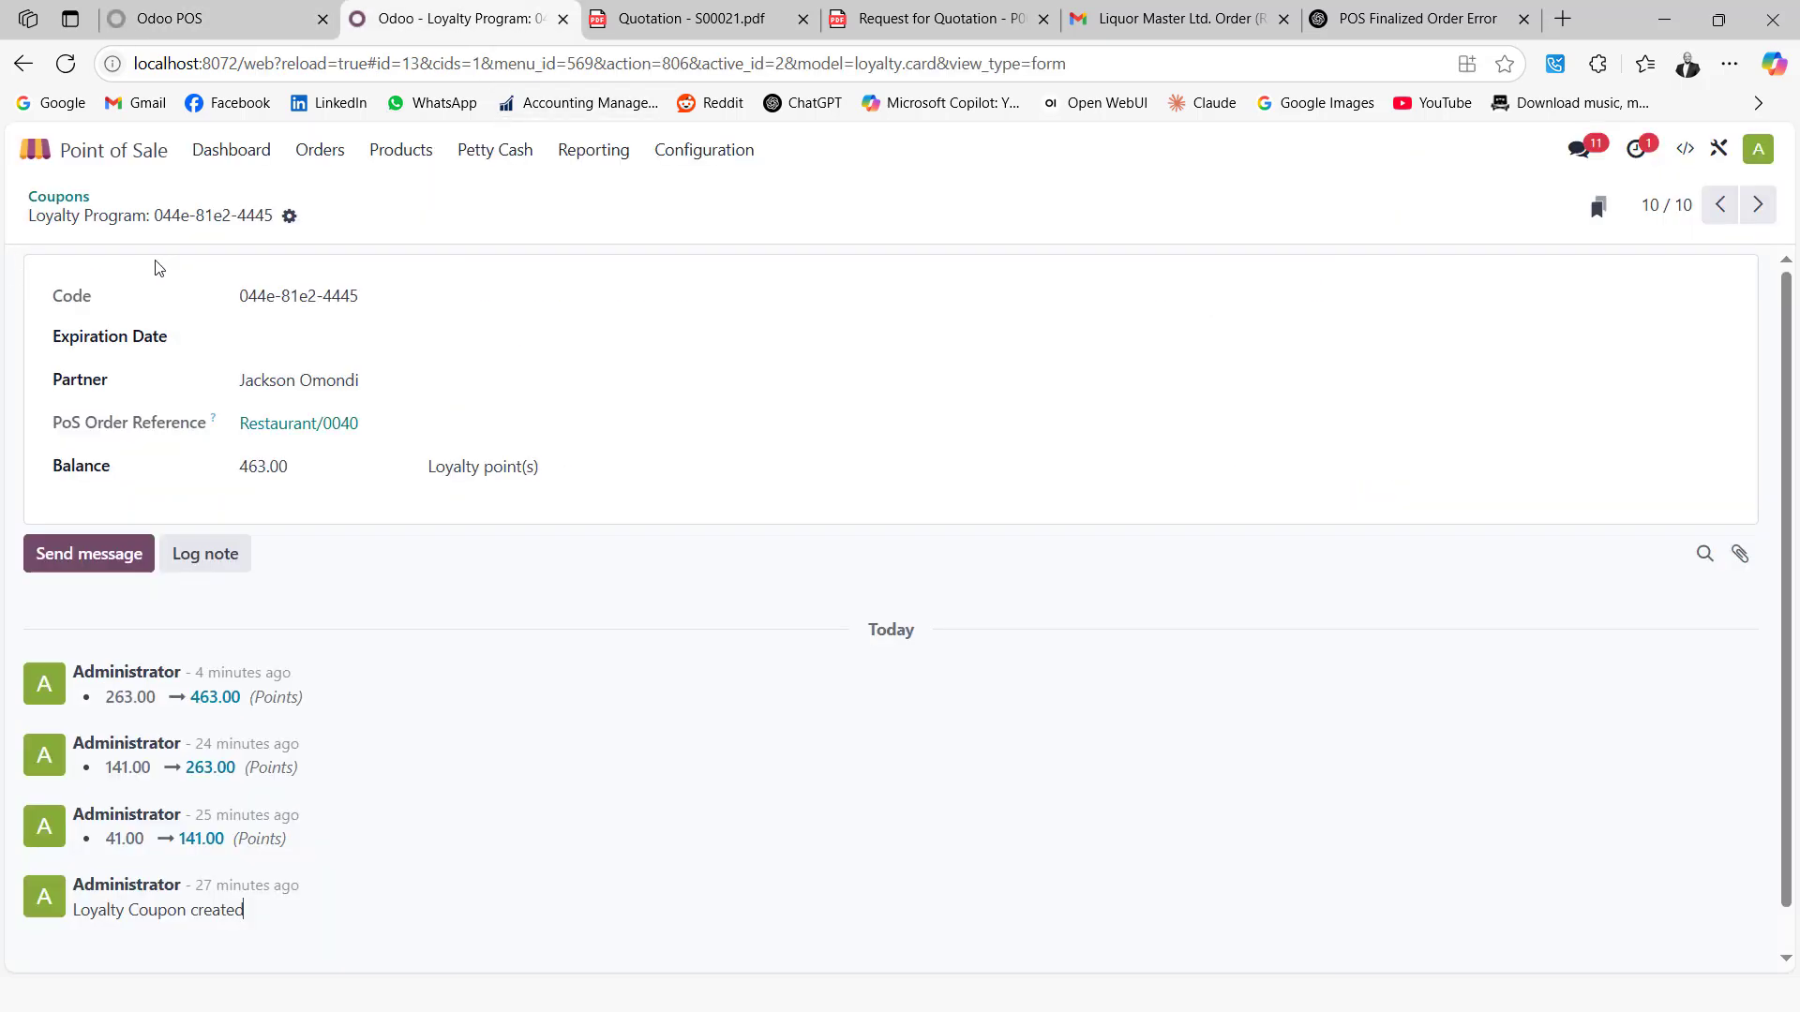
pyautogui.click(401, 154)
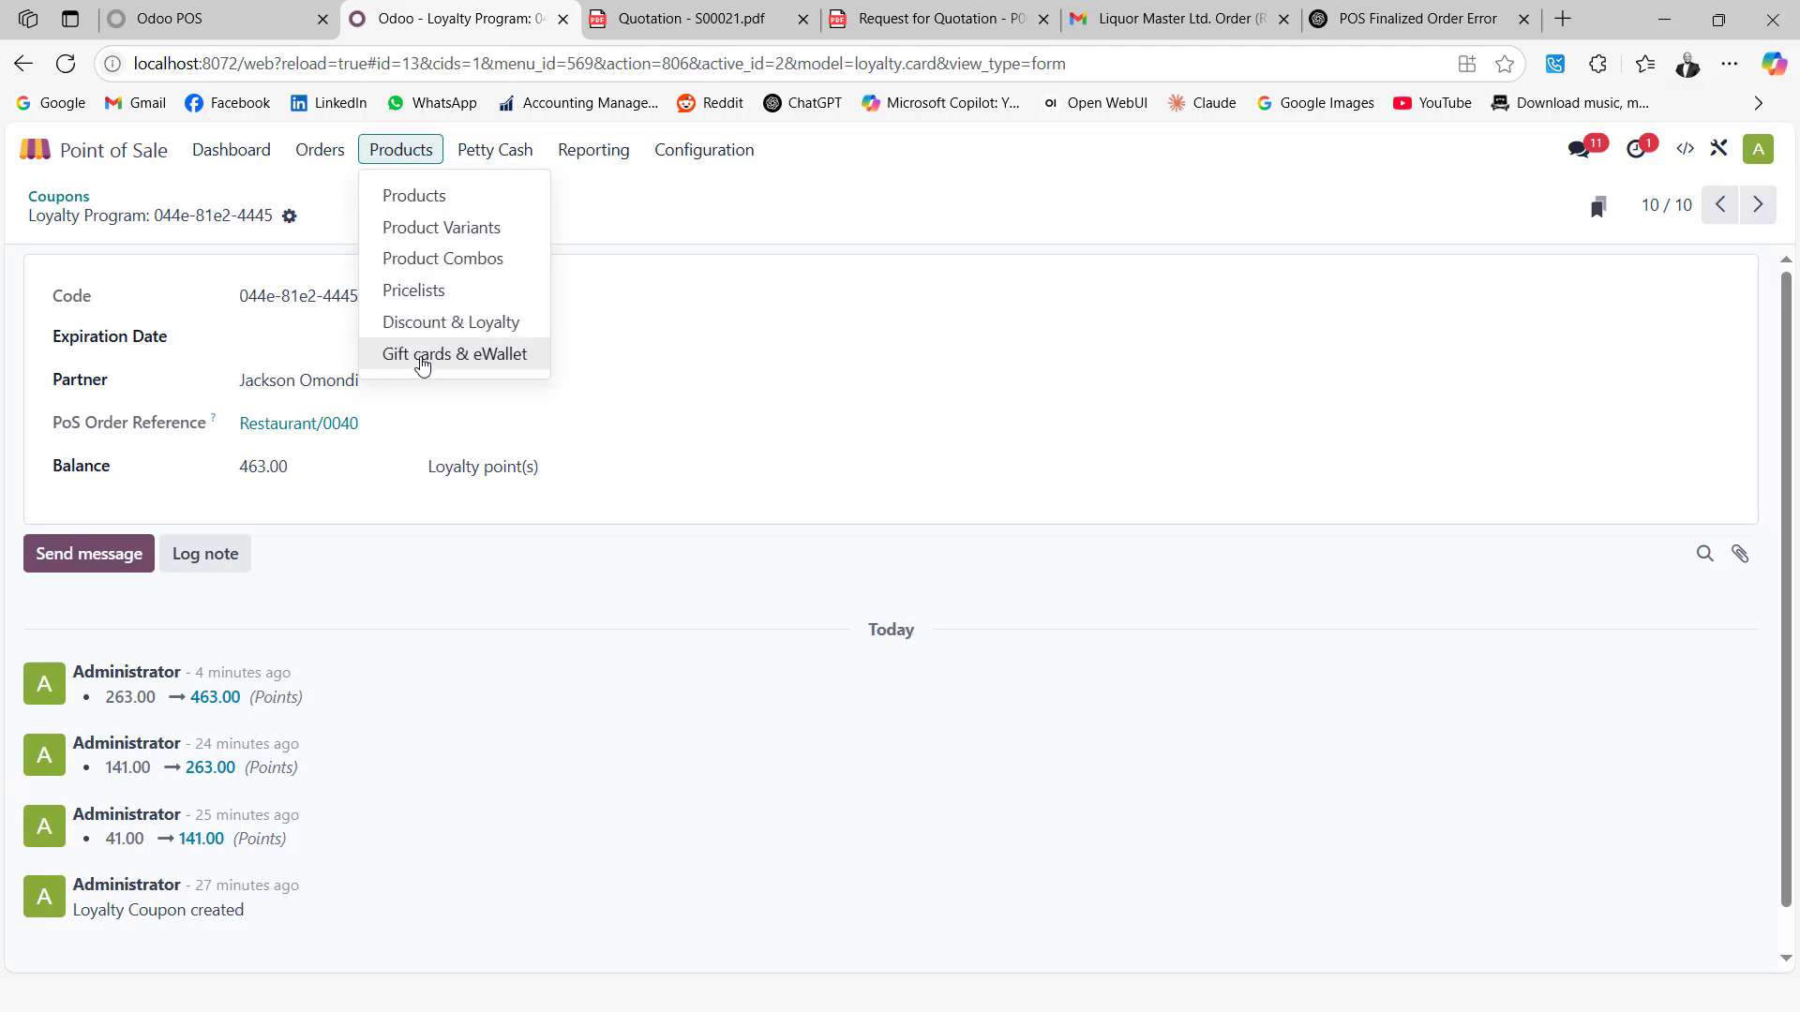
pyautogui.click(440, 321)
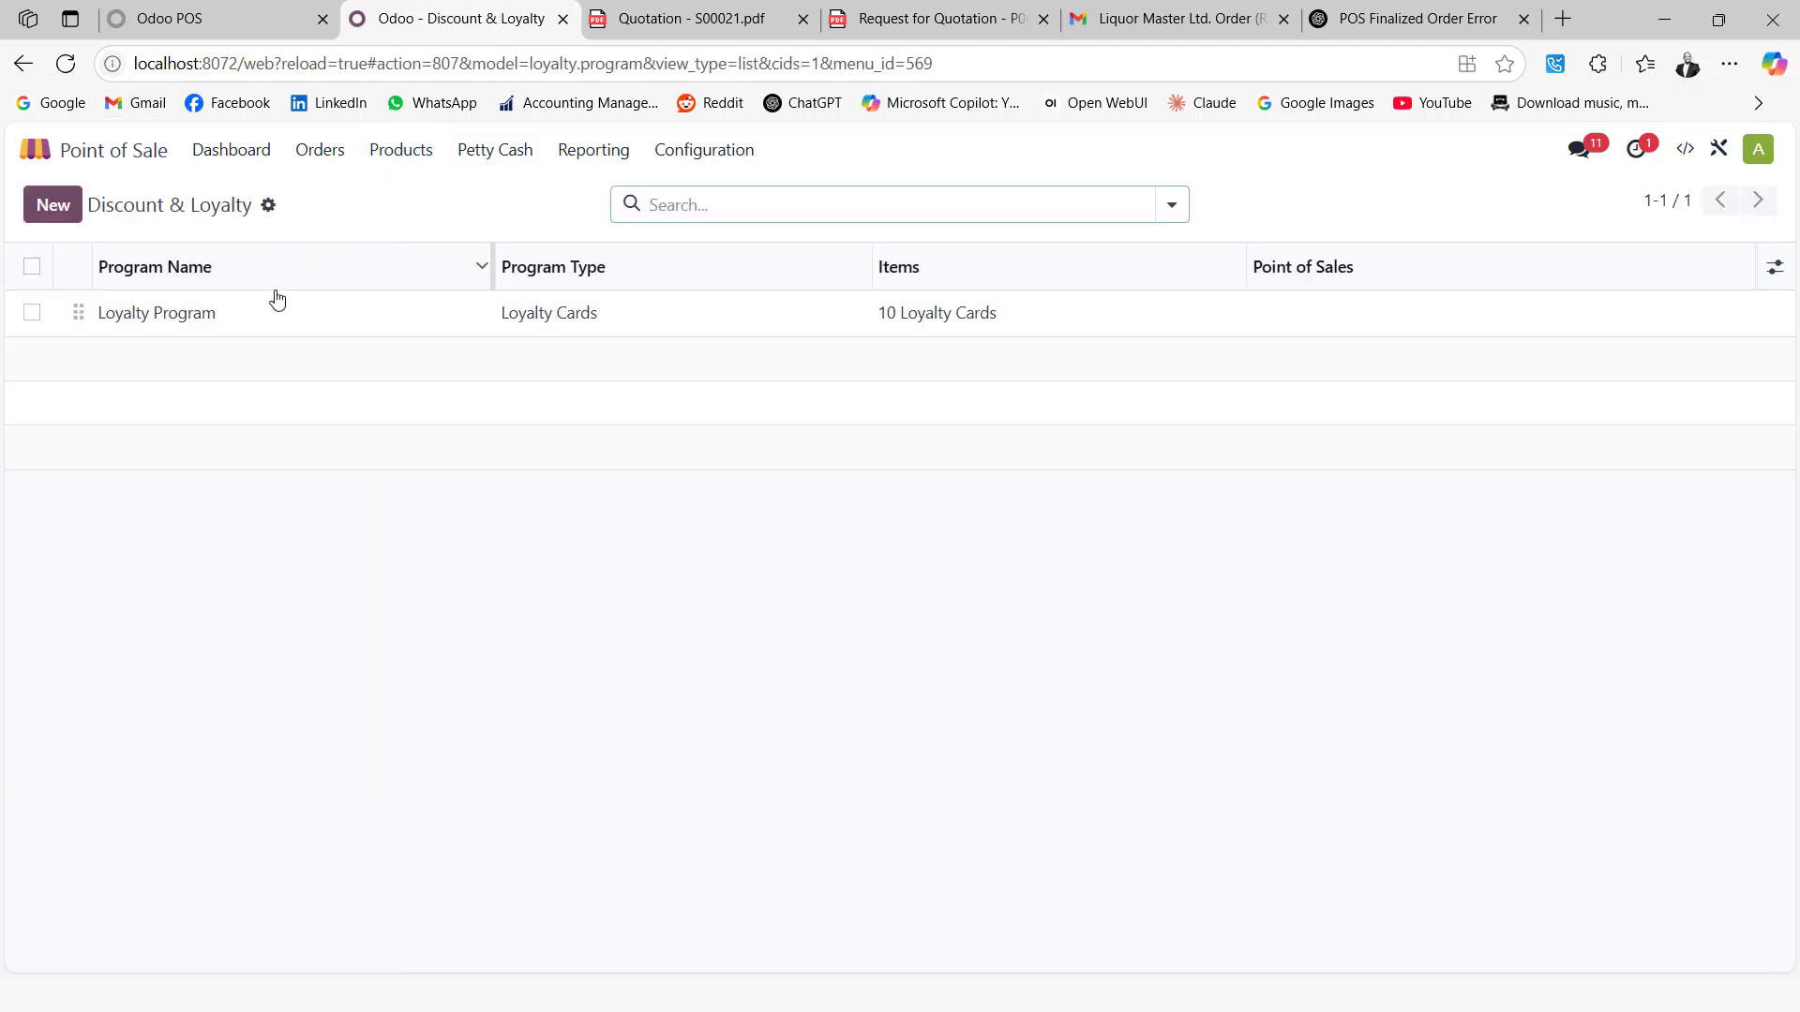
pyautogui.click(293, 315)
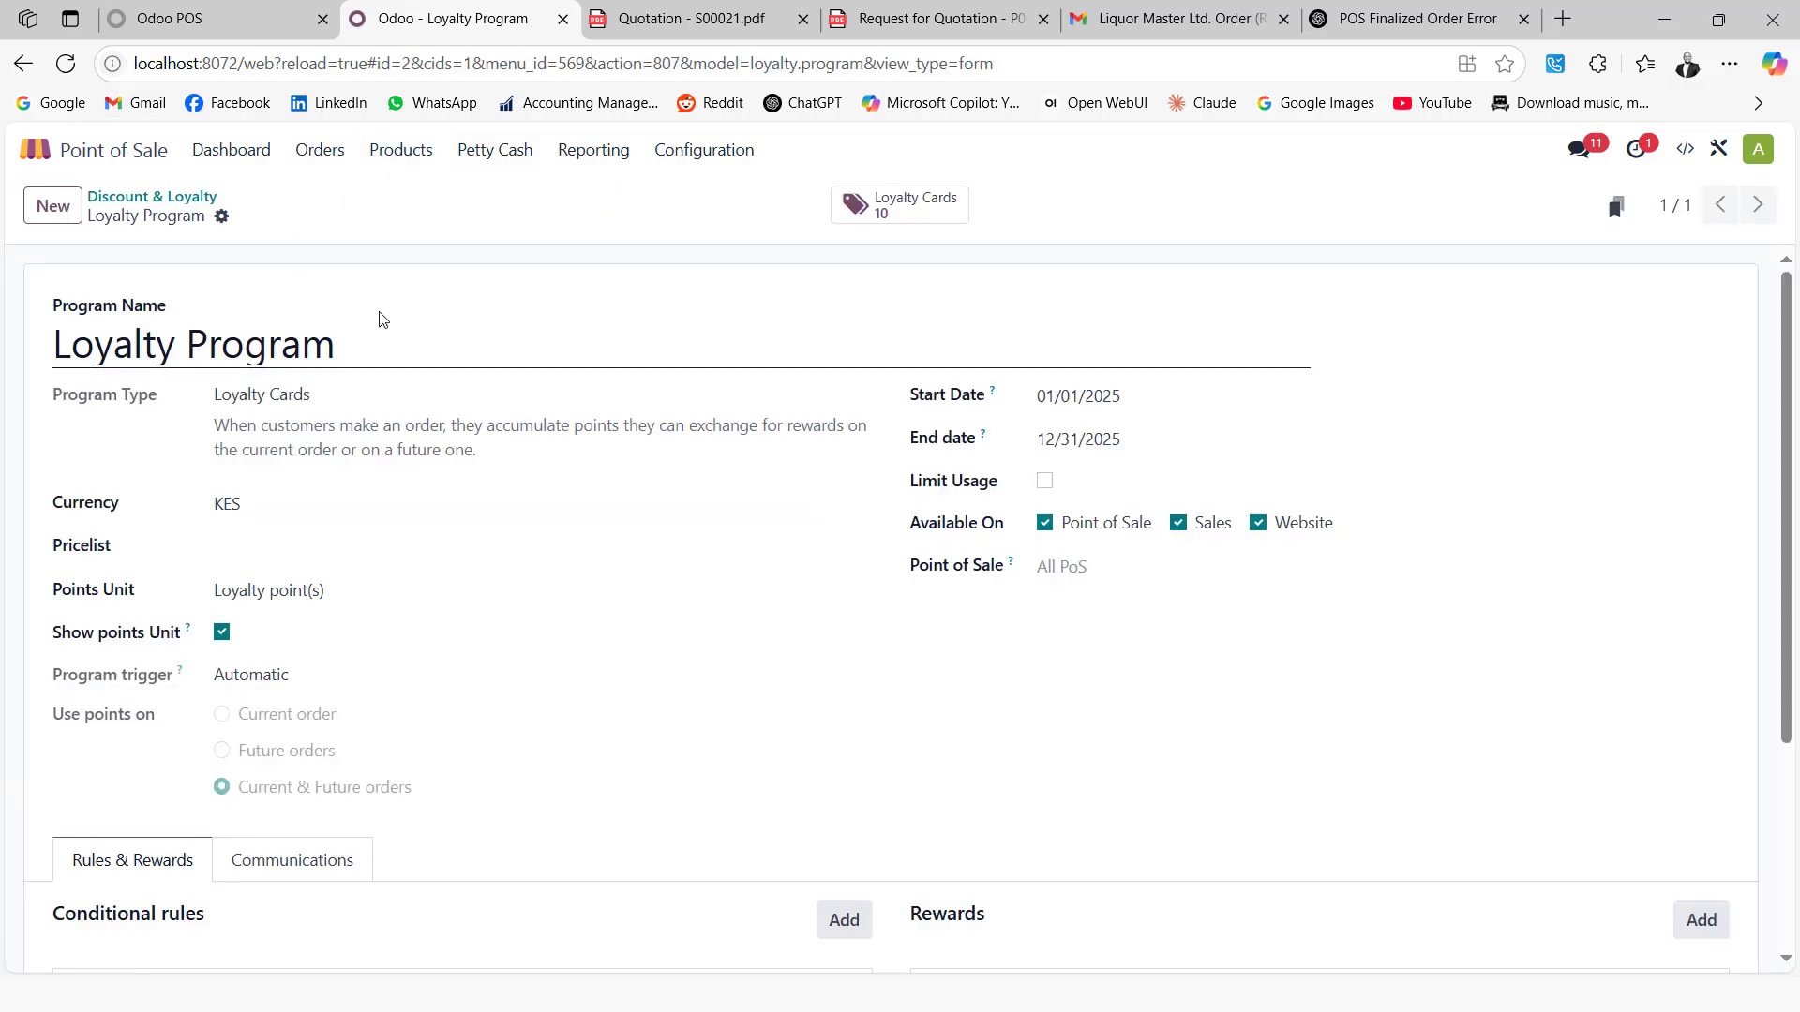
pyautogui.click(893, 222)
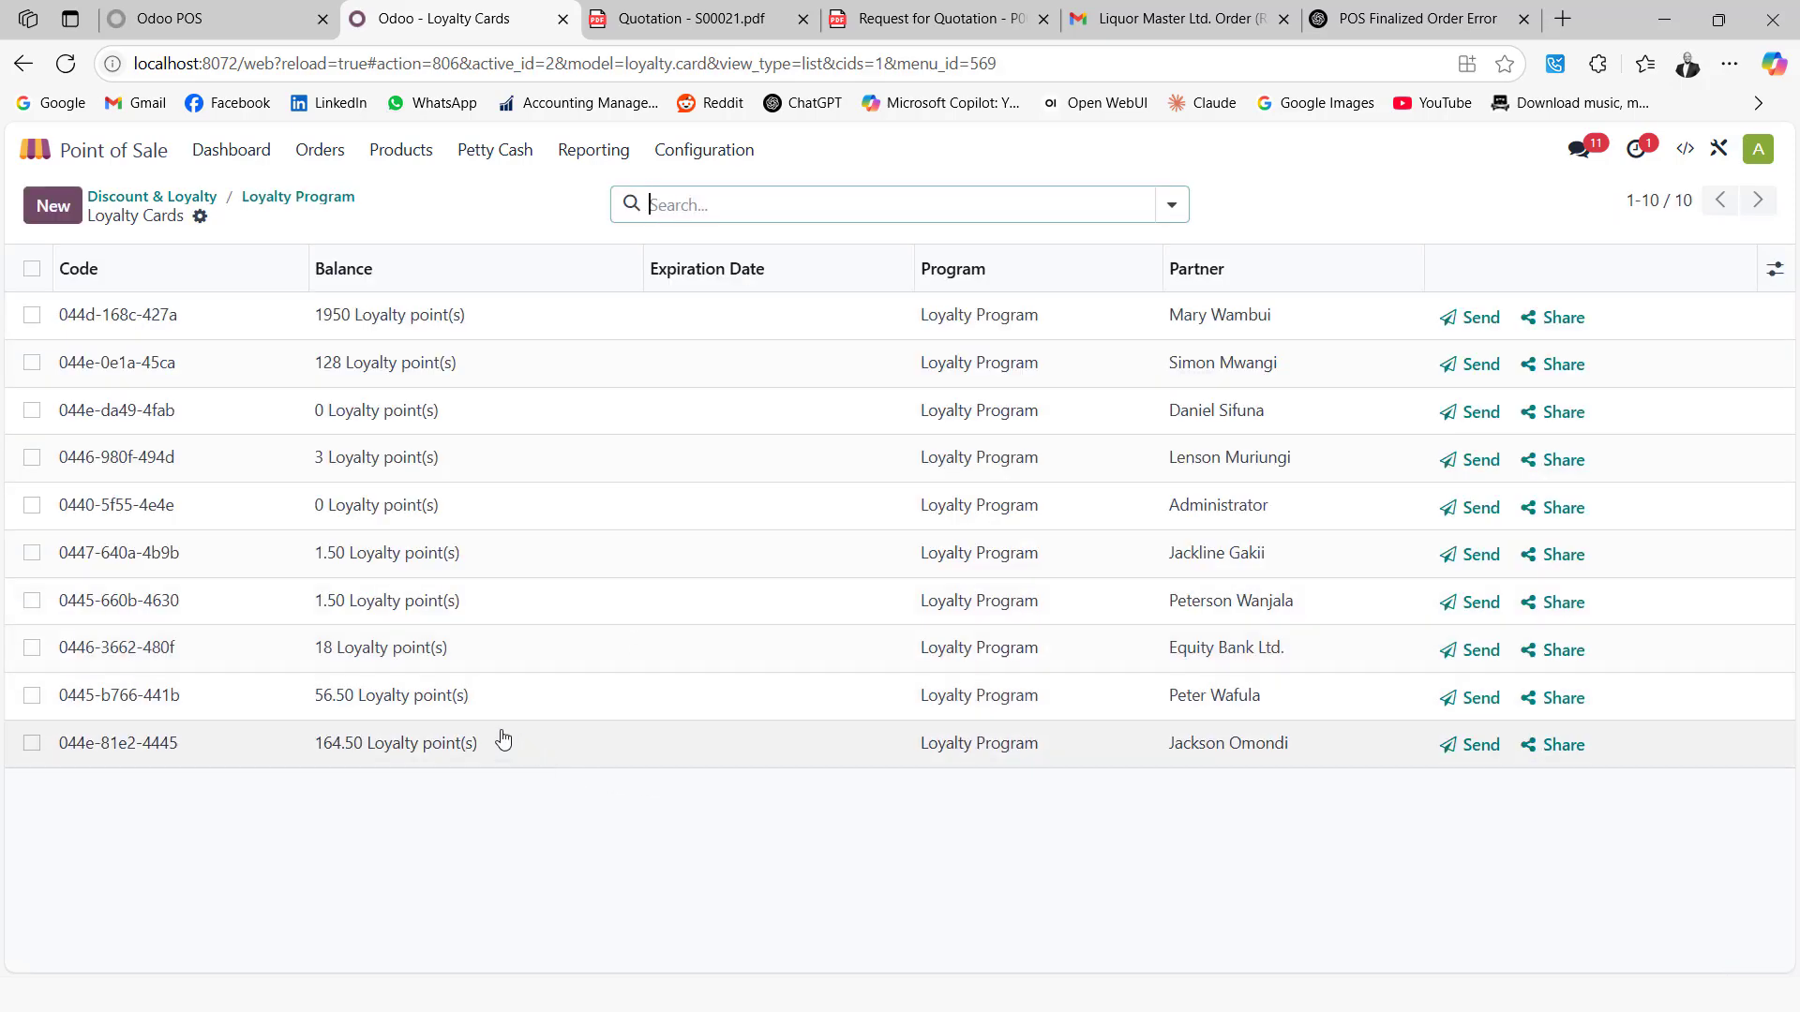
pyautogui.click(464, 745)
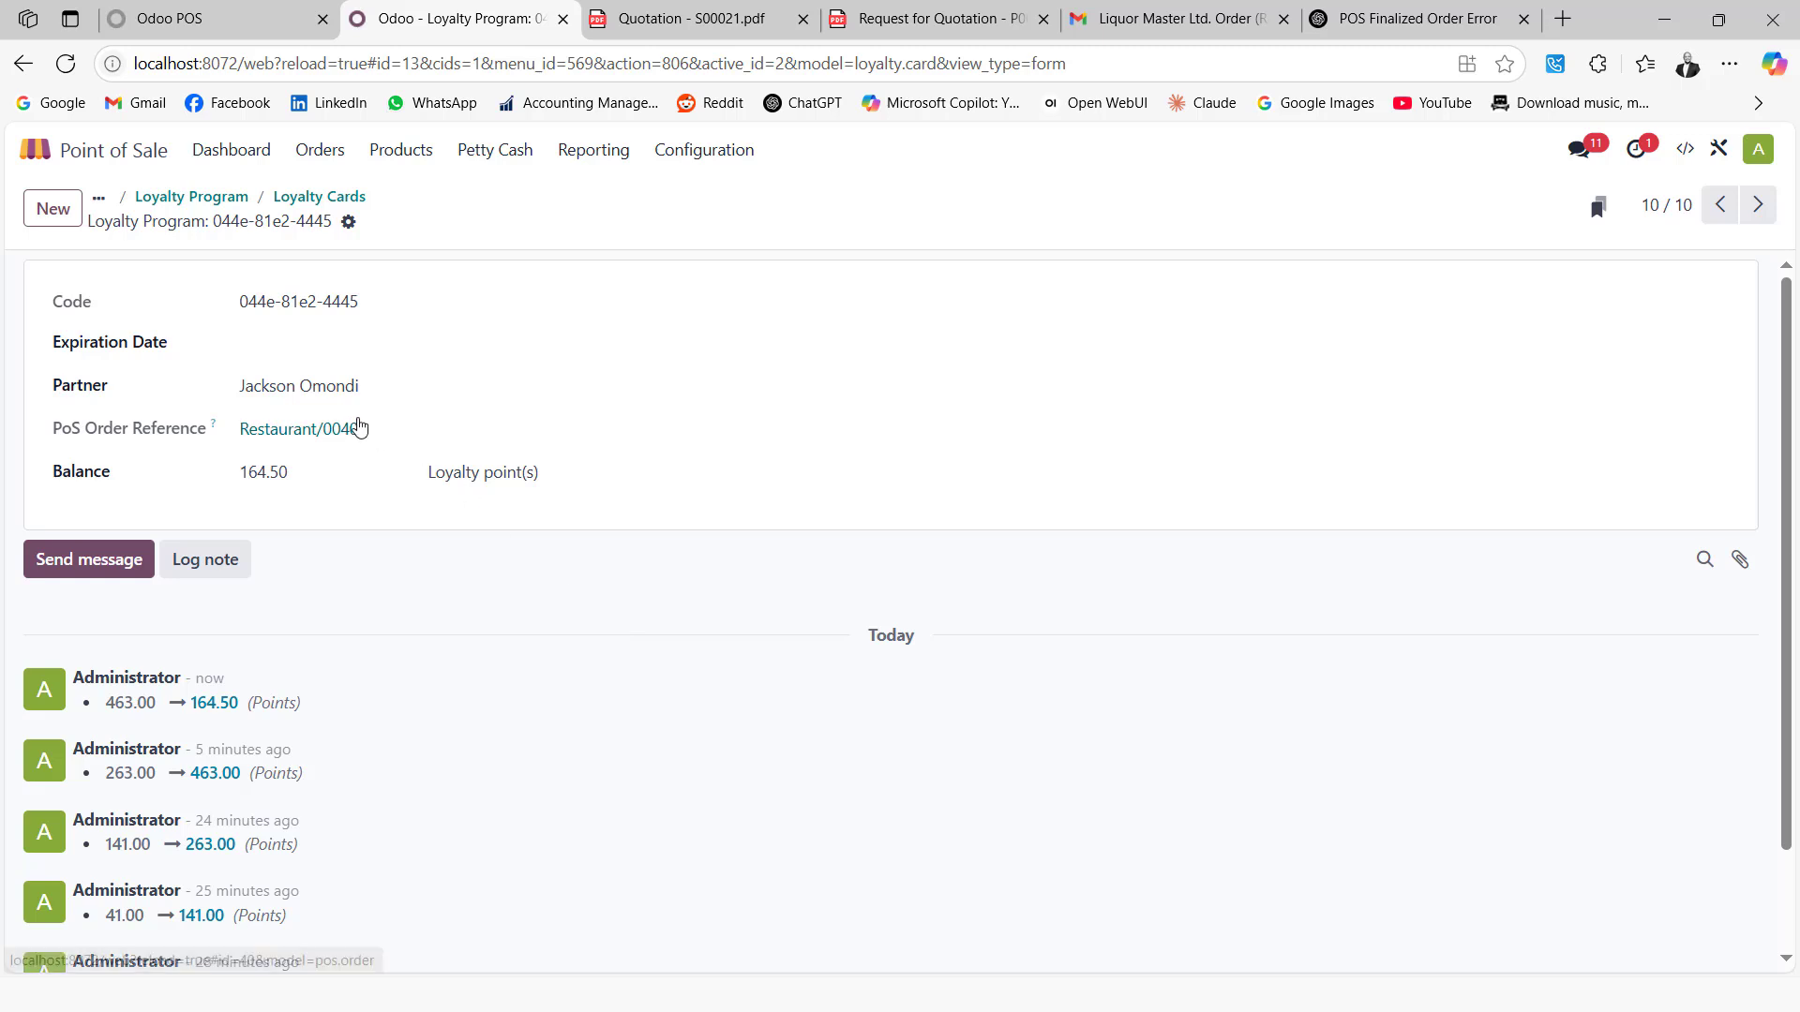
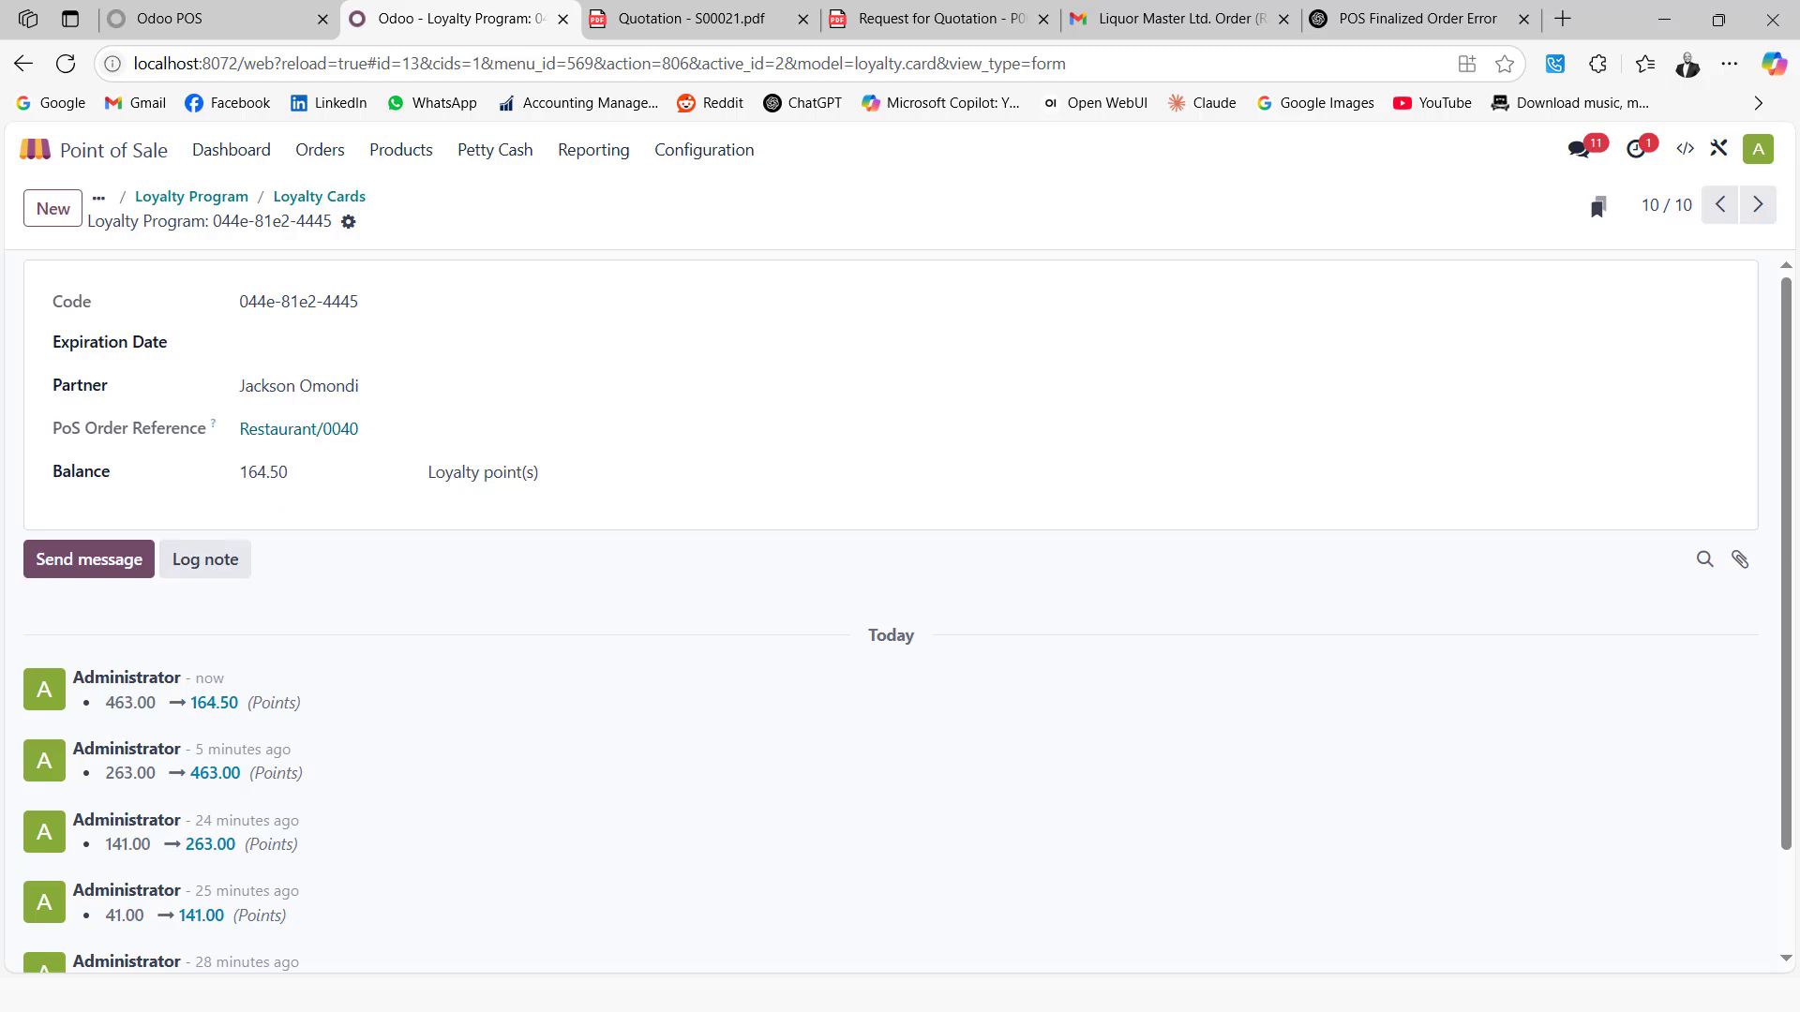
# Retry validating the loyalty-reward order, dismissing the not-enough-points errors each time
pyautogui.click(155, 23)
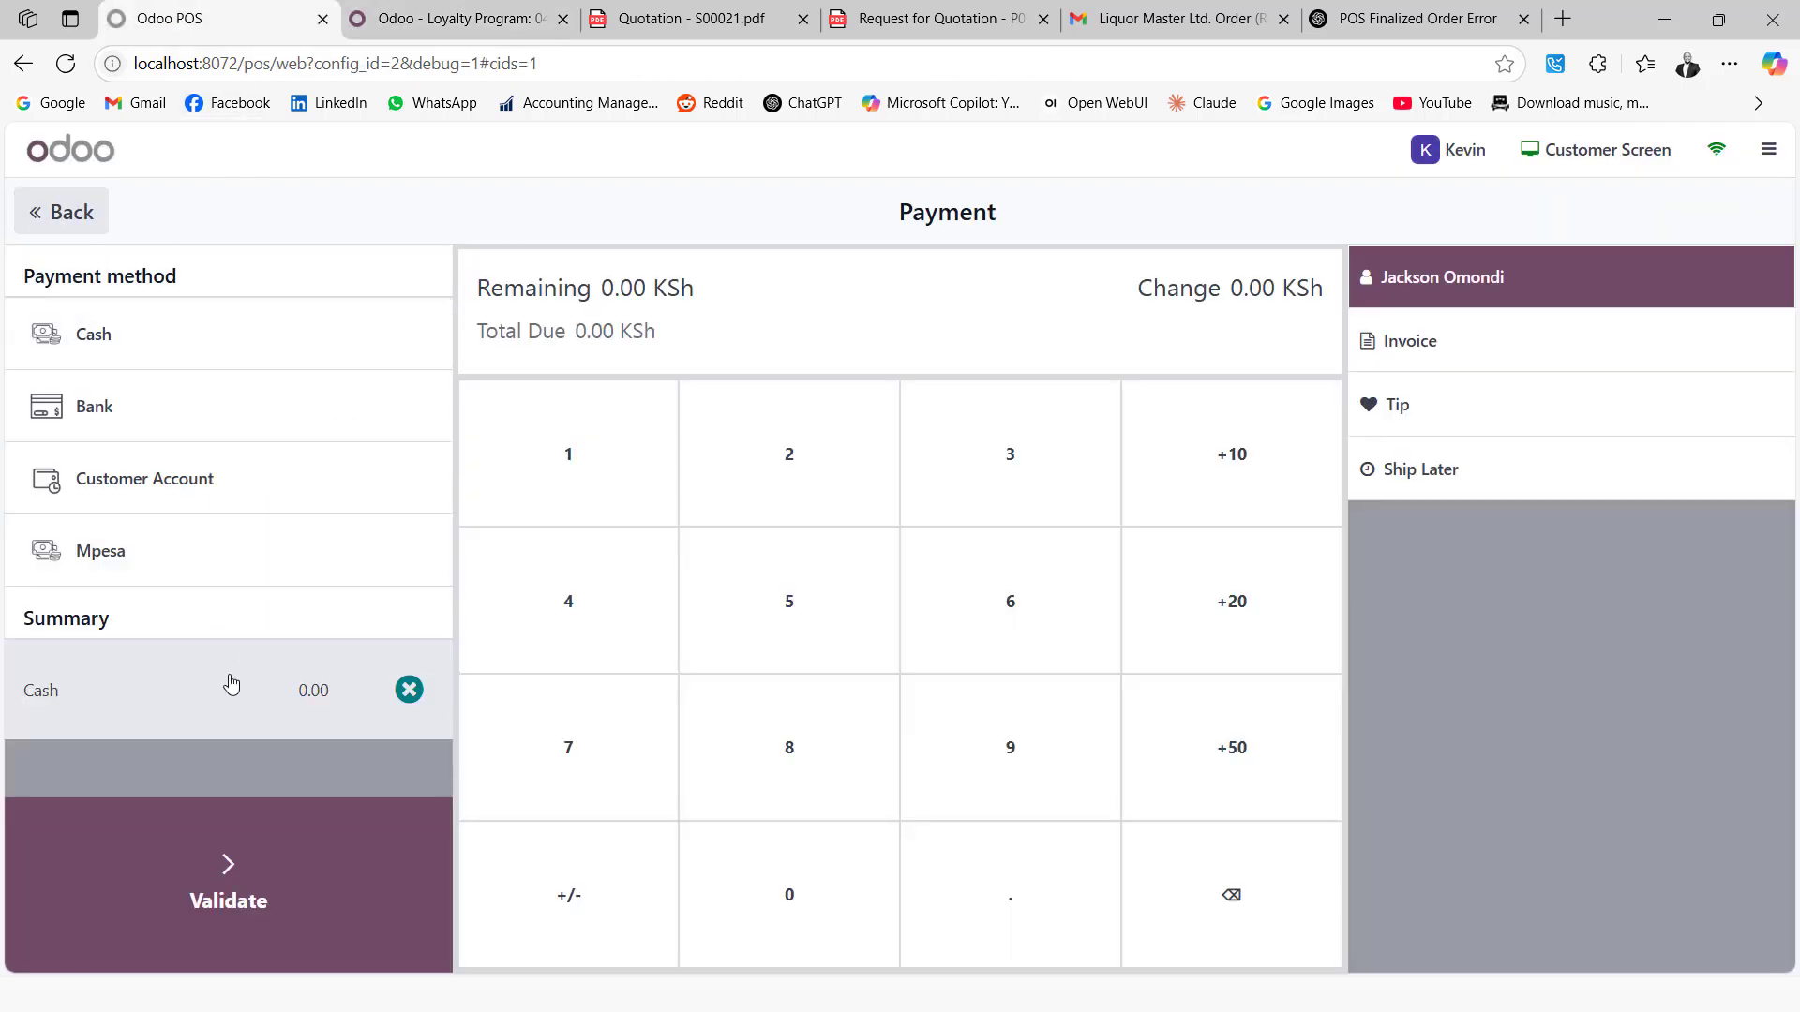
pyautogui.click(62, 210)
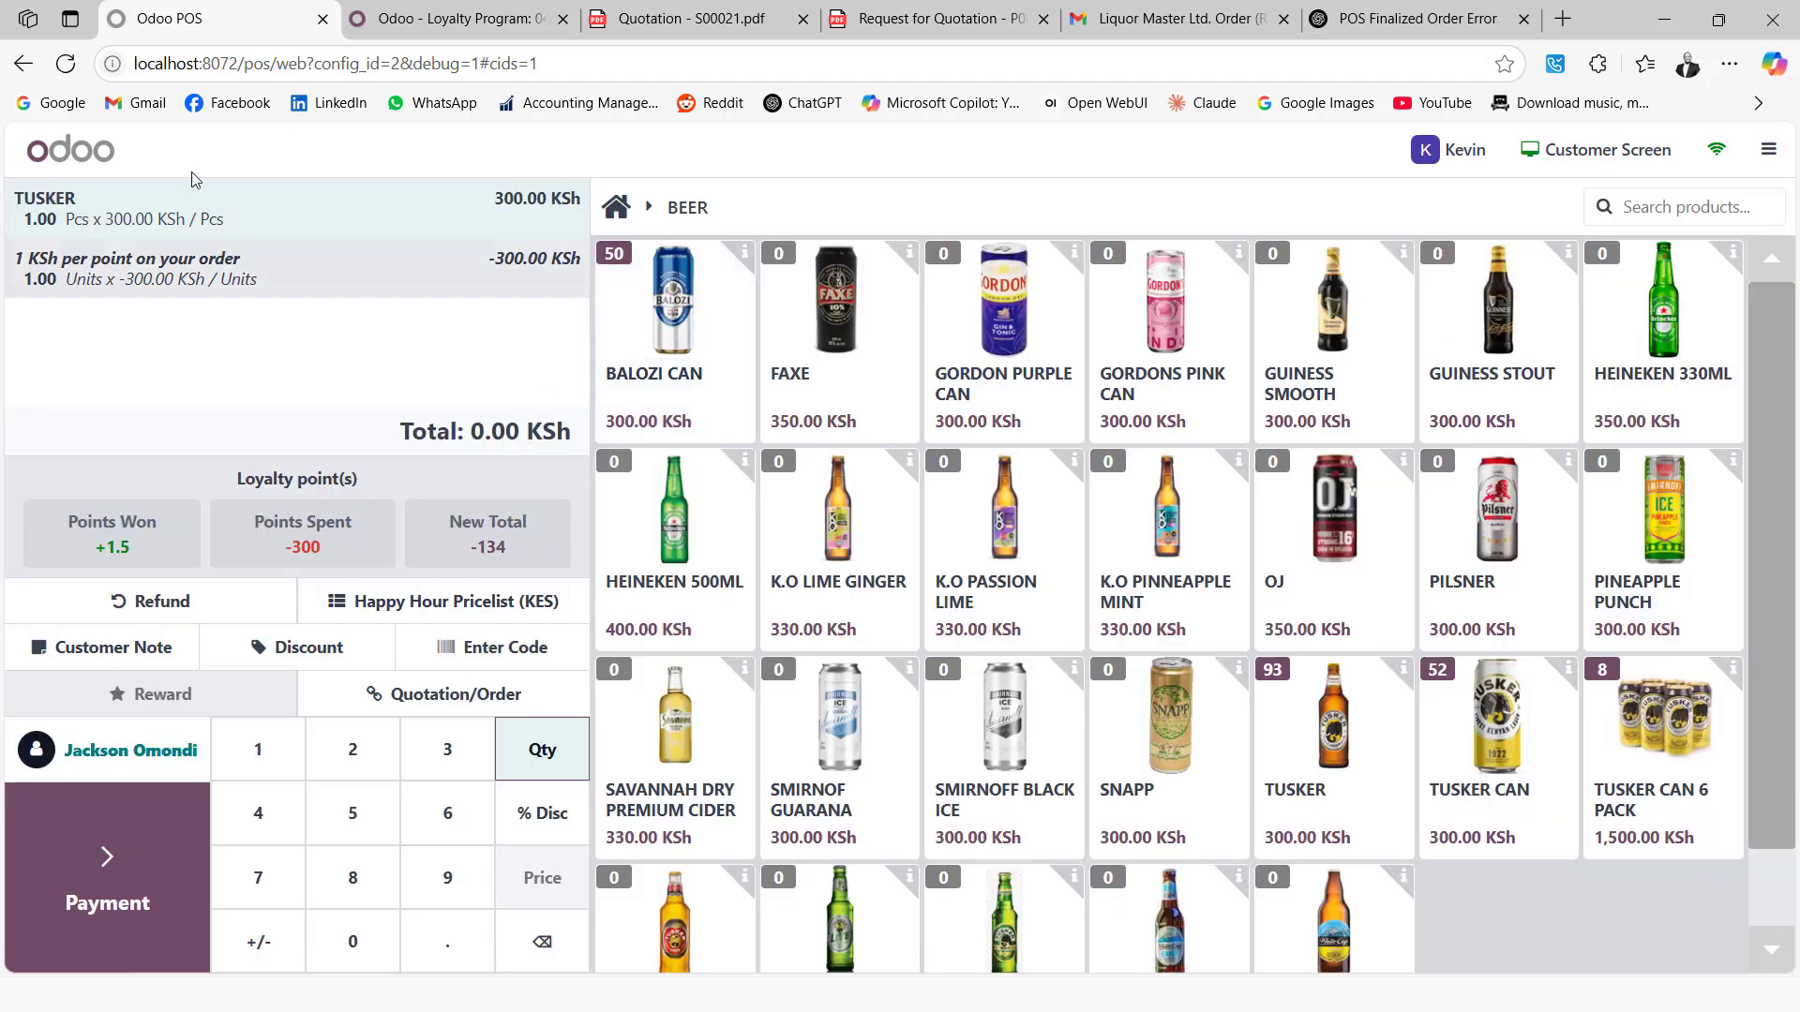
pyautogui.click(154, 848)
pyautogui.click(230, 860)
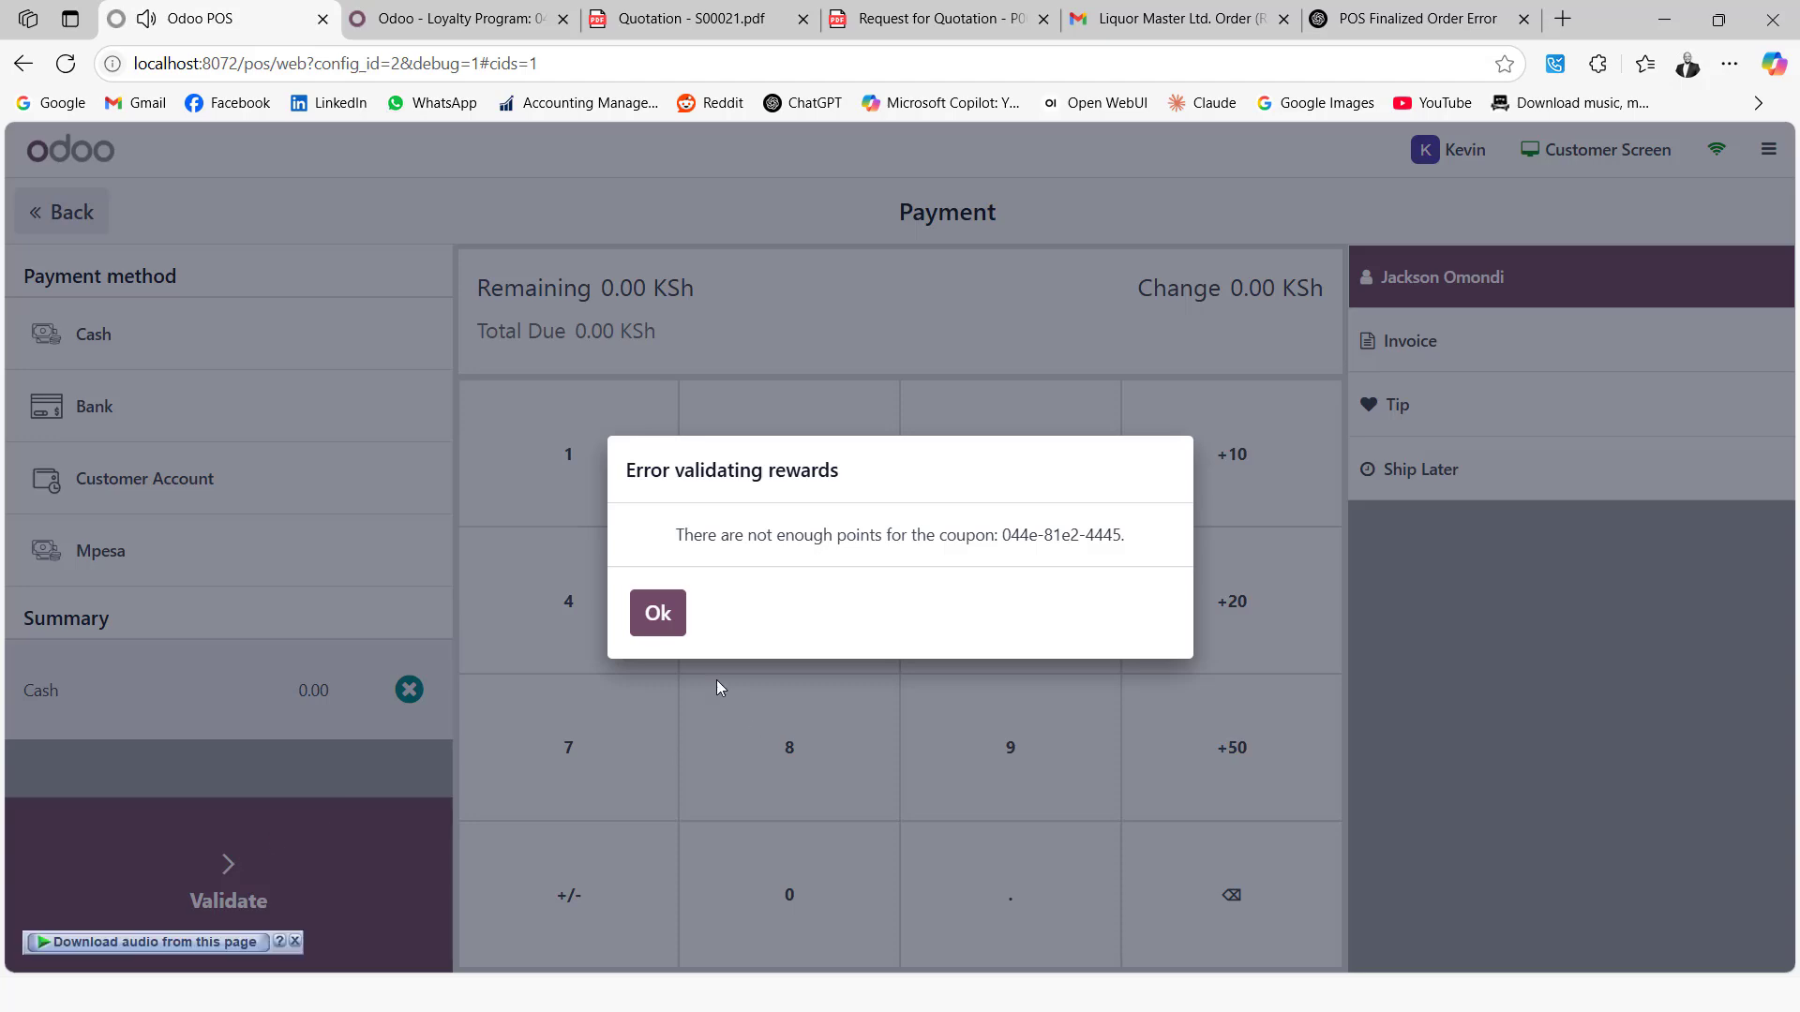
pyautogui.click(658, 615)
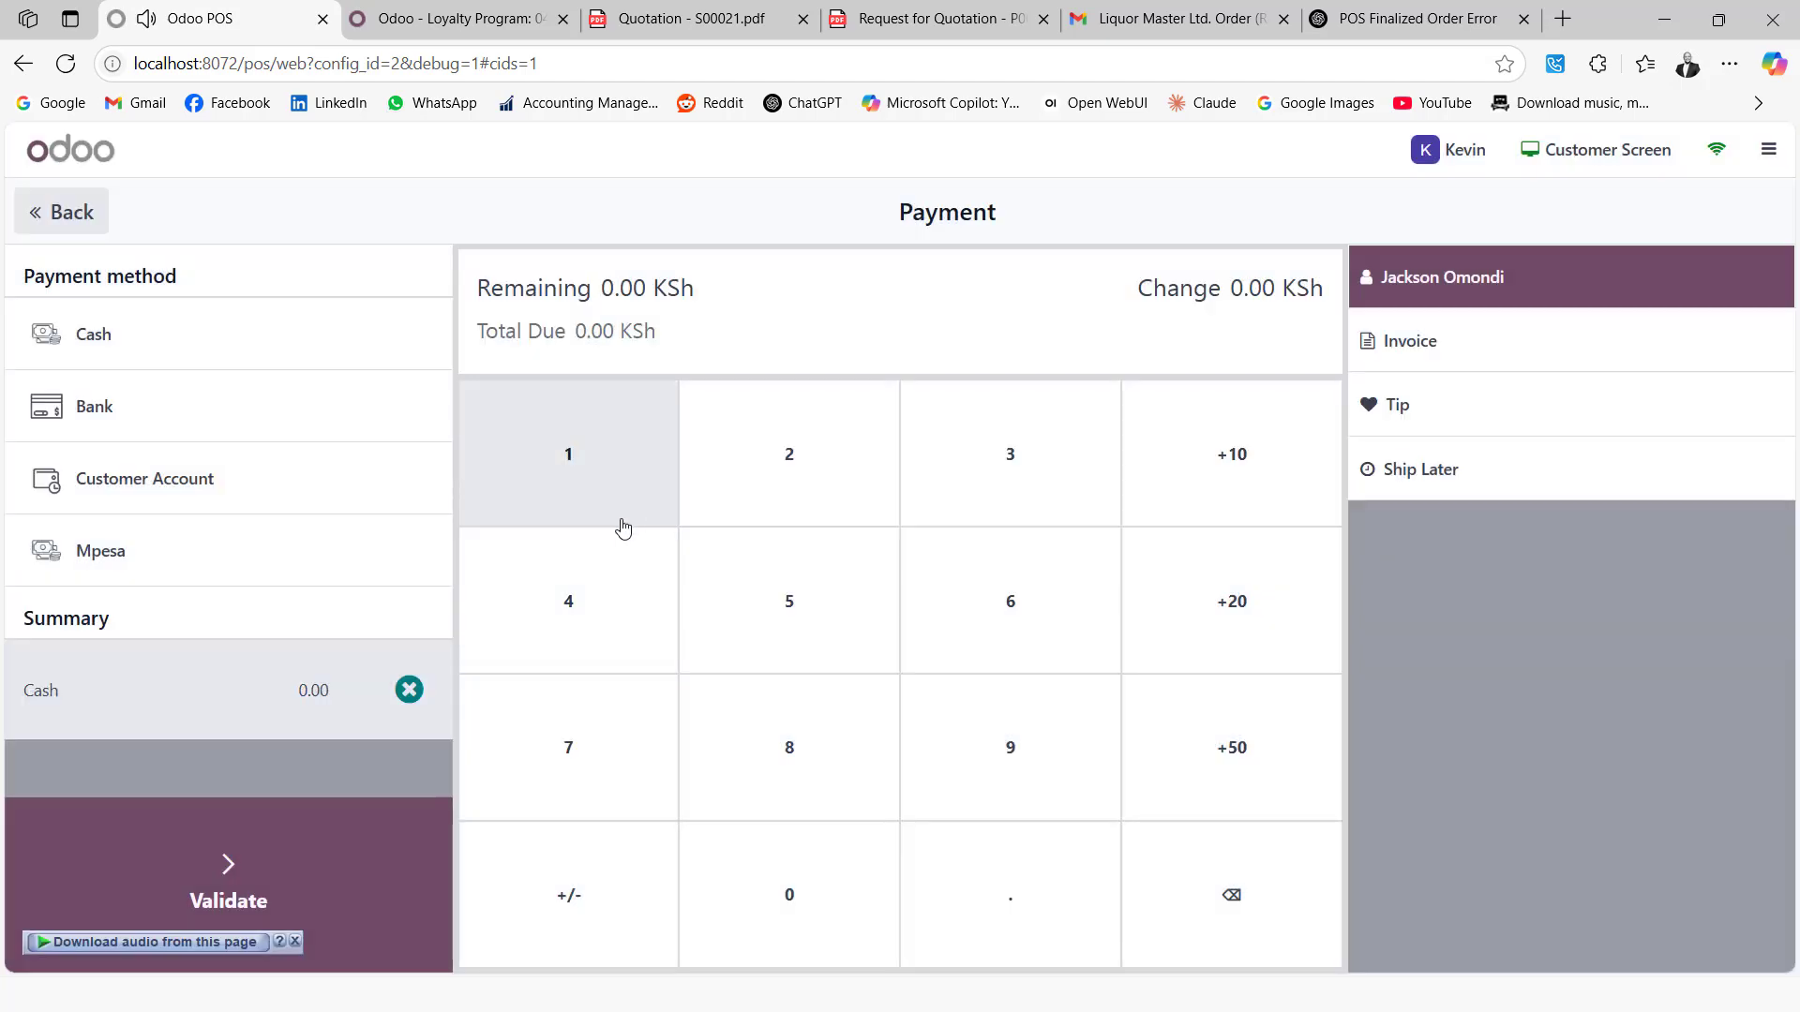
pyautogui.click(68, 213)
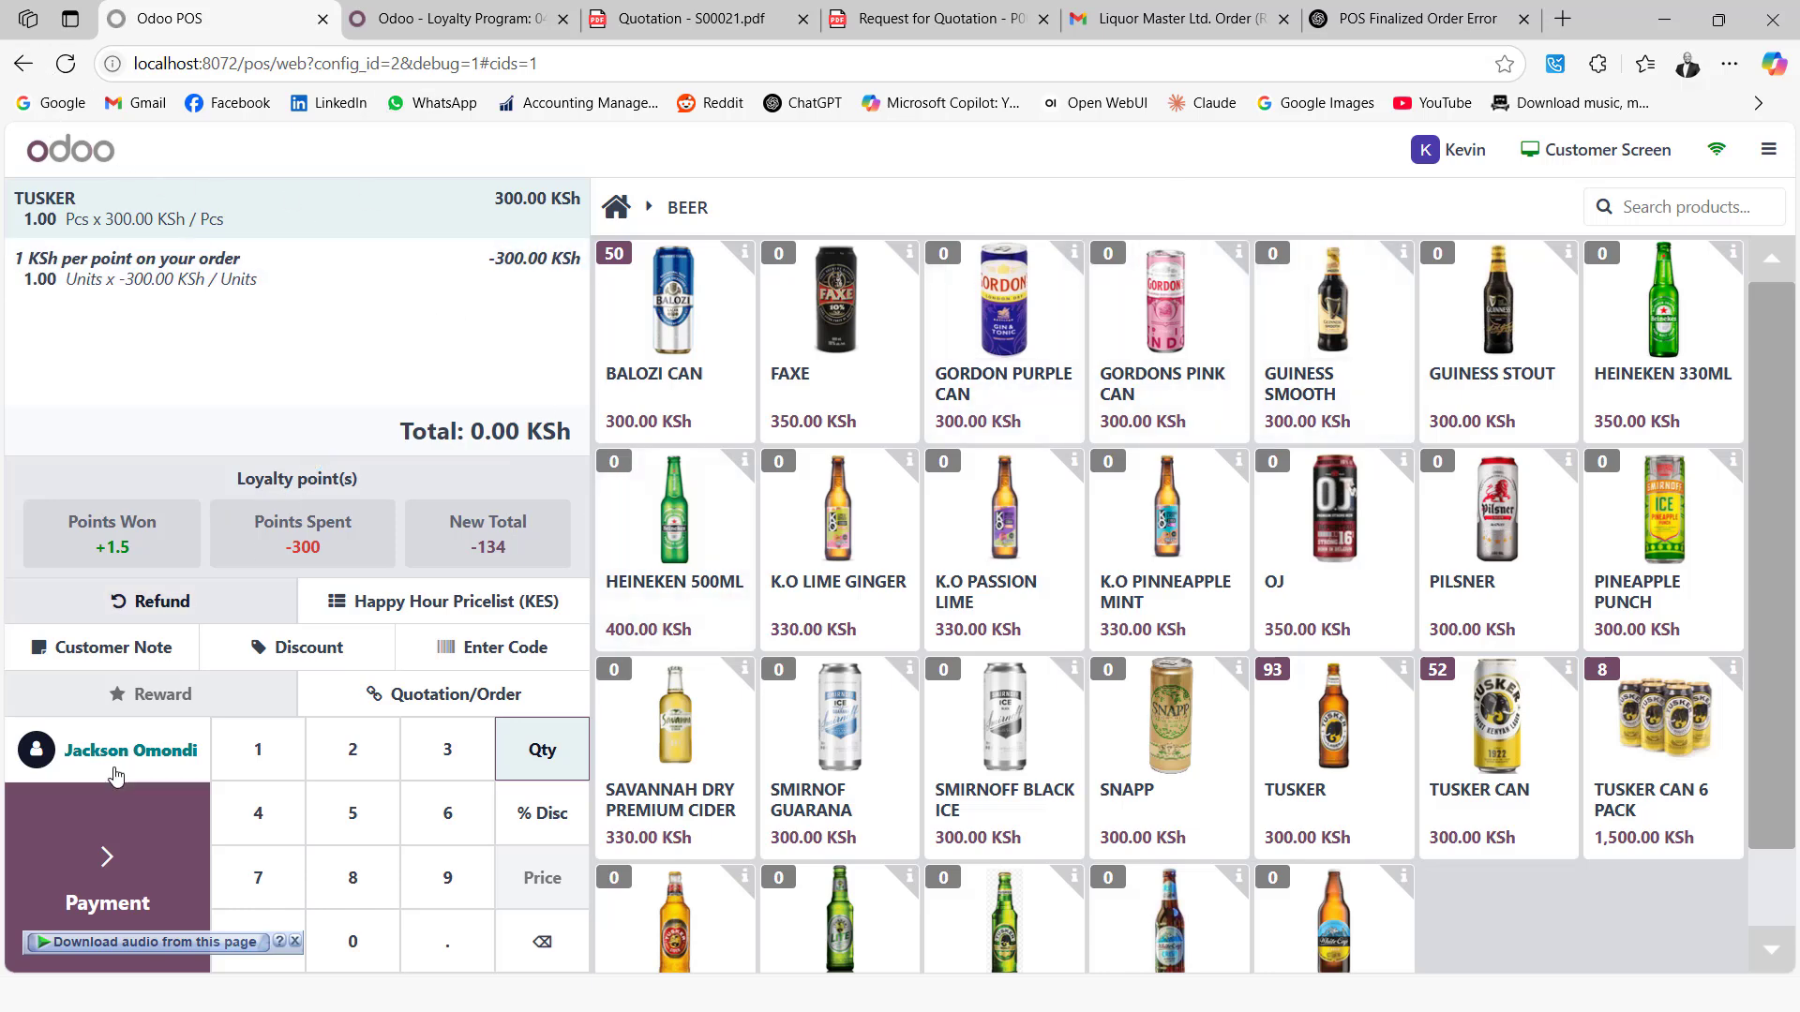
pyautogui.click(134, 868)
pyautogui.click(226, 864)
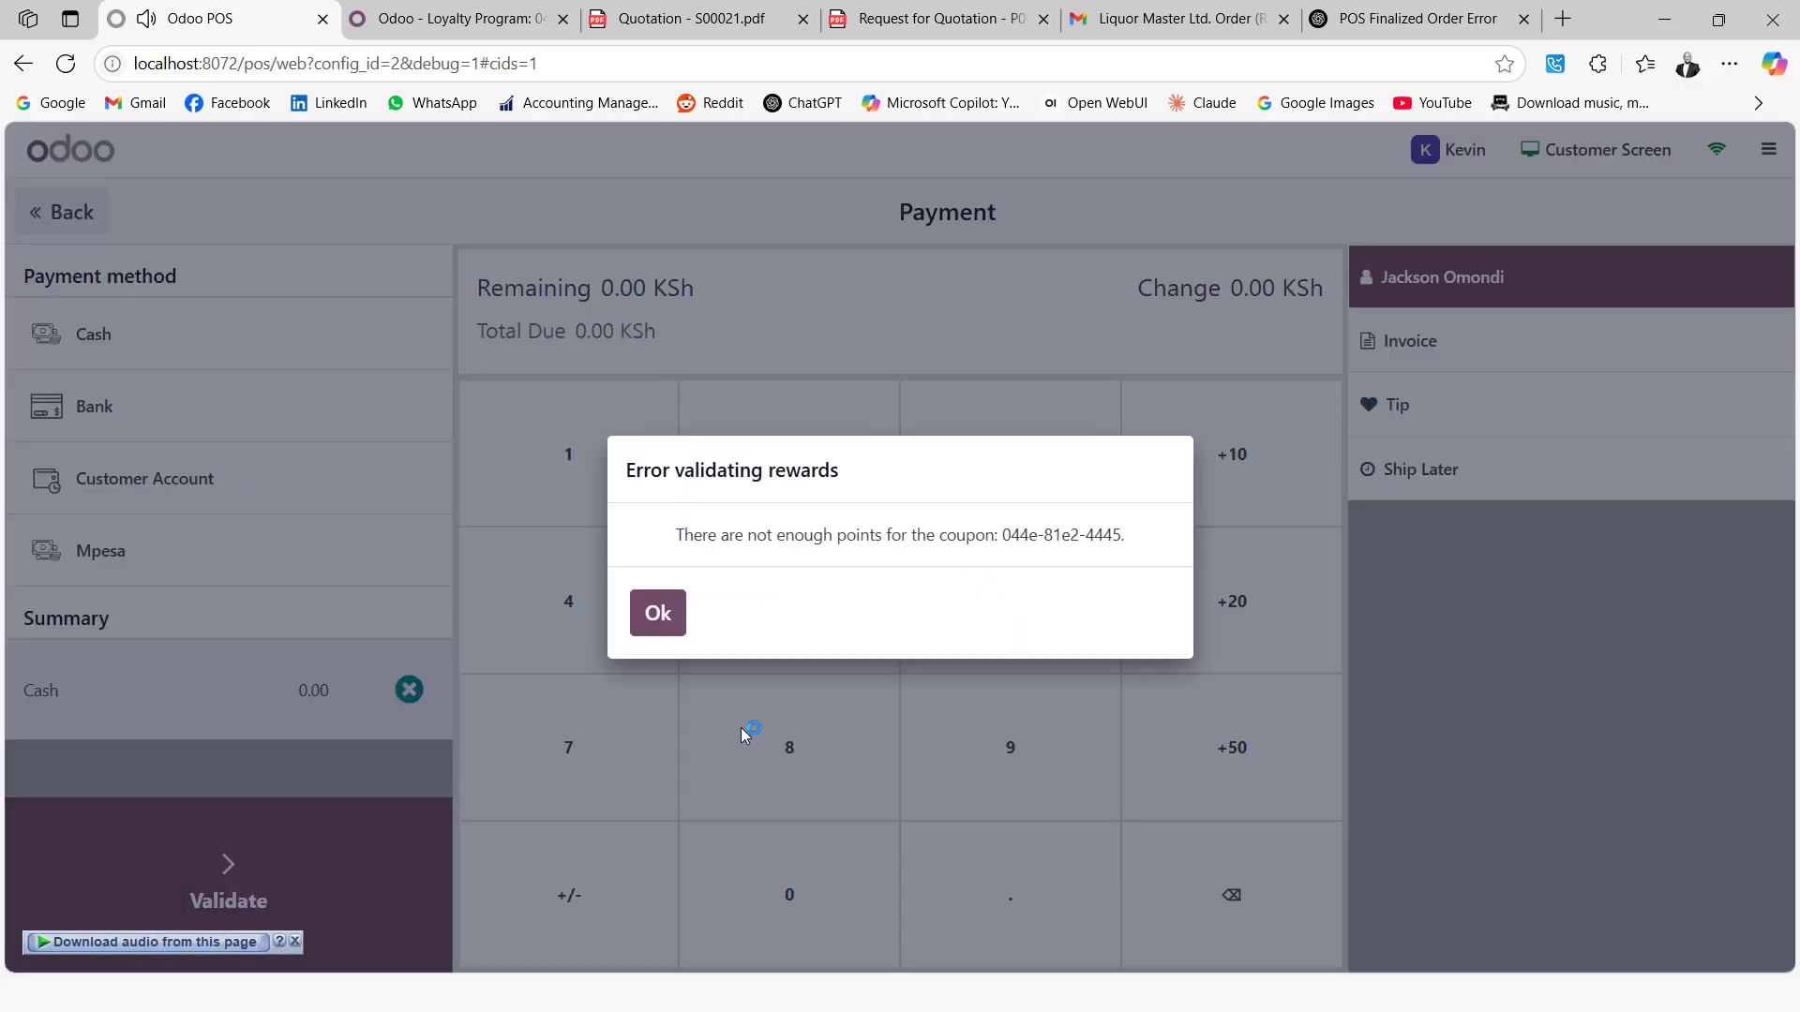
pyautogui.click(658, 614)
# Try removing the cash payment line, dismiss the finalized-order errors, and reload the POS page
pyautogui.click(409, 689)
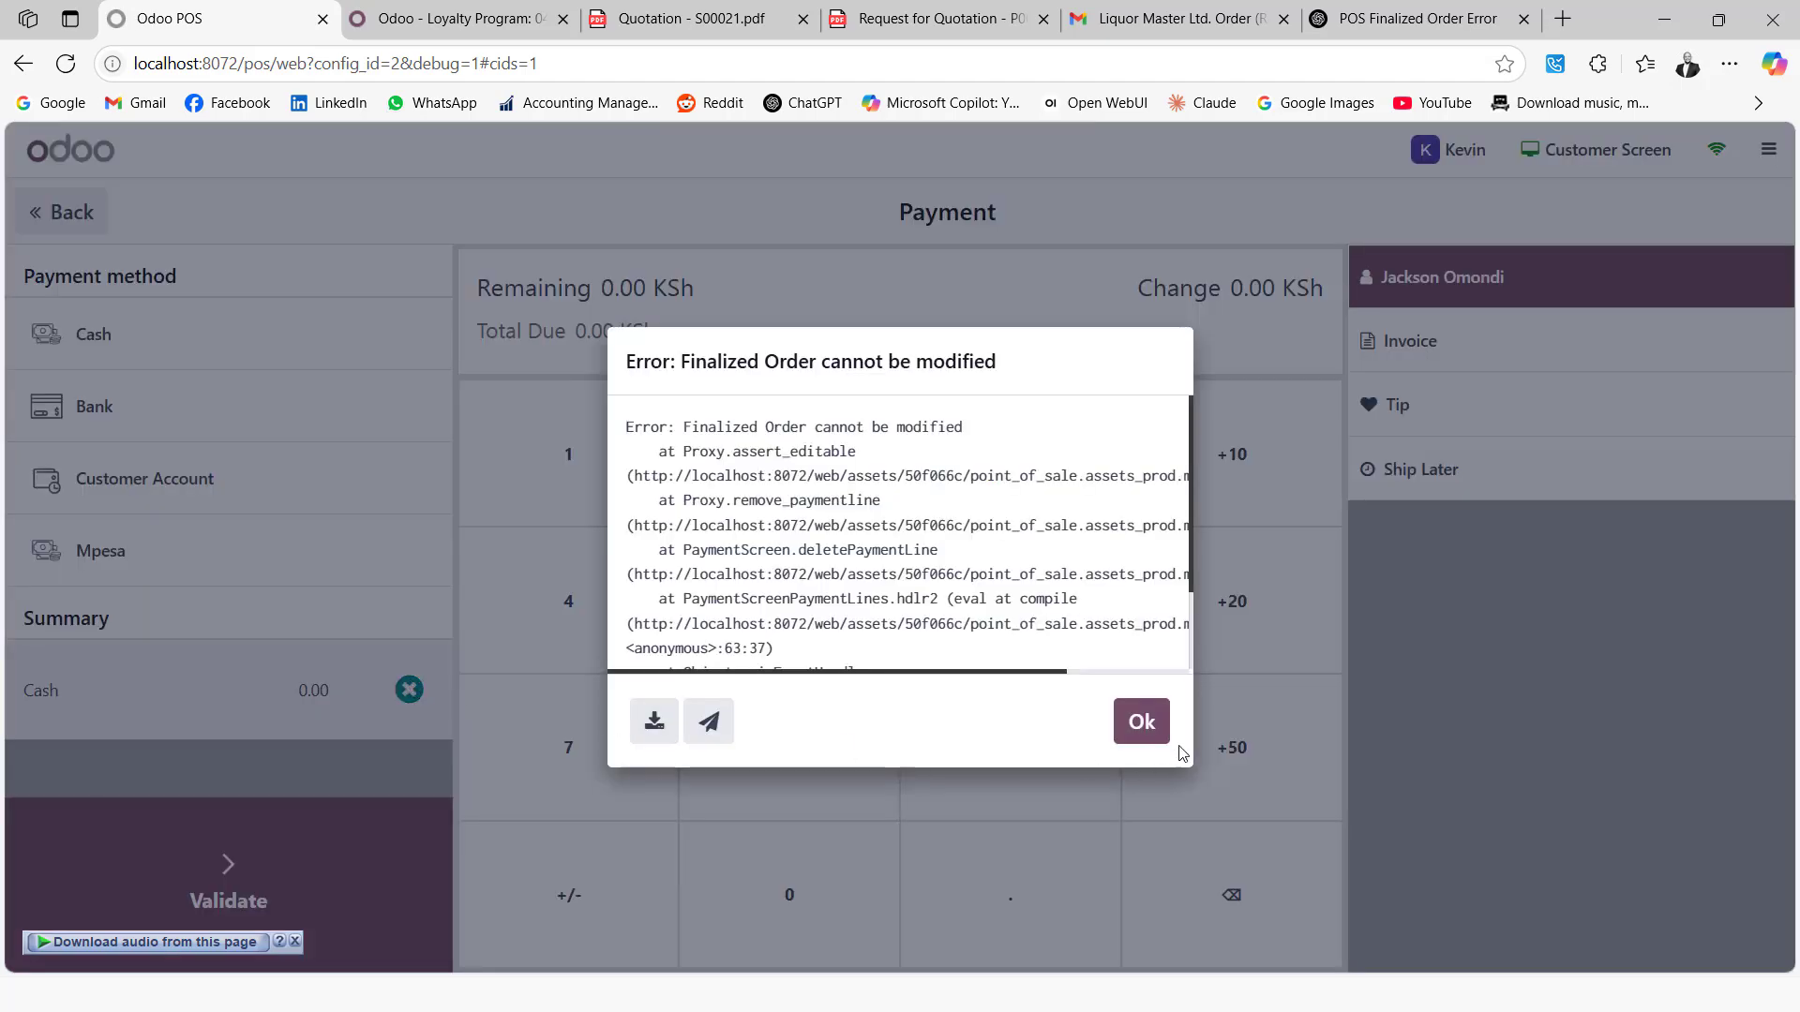
pyautogui.click(1139, 720)
pyautogui.click(413, 691)
pyautogui.click(1141, 722)
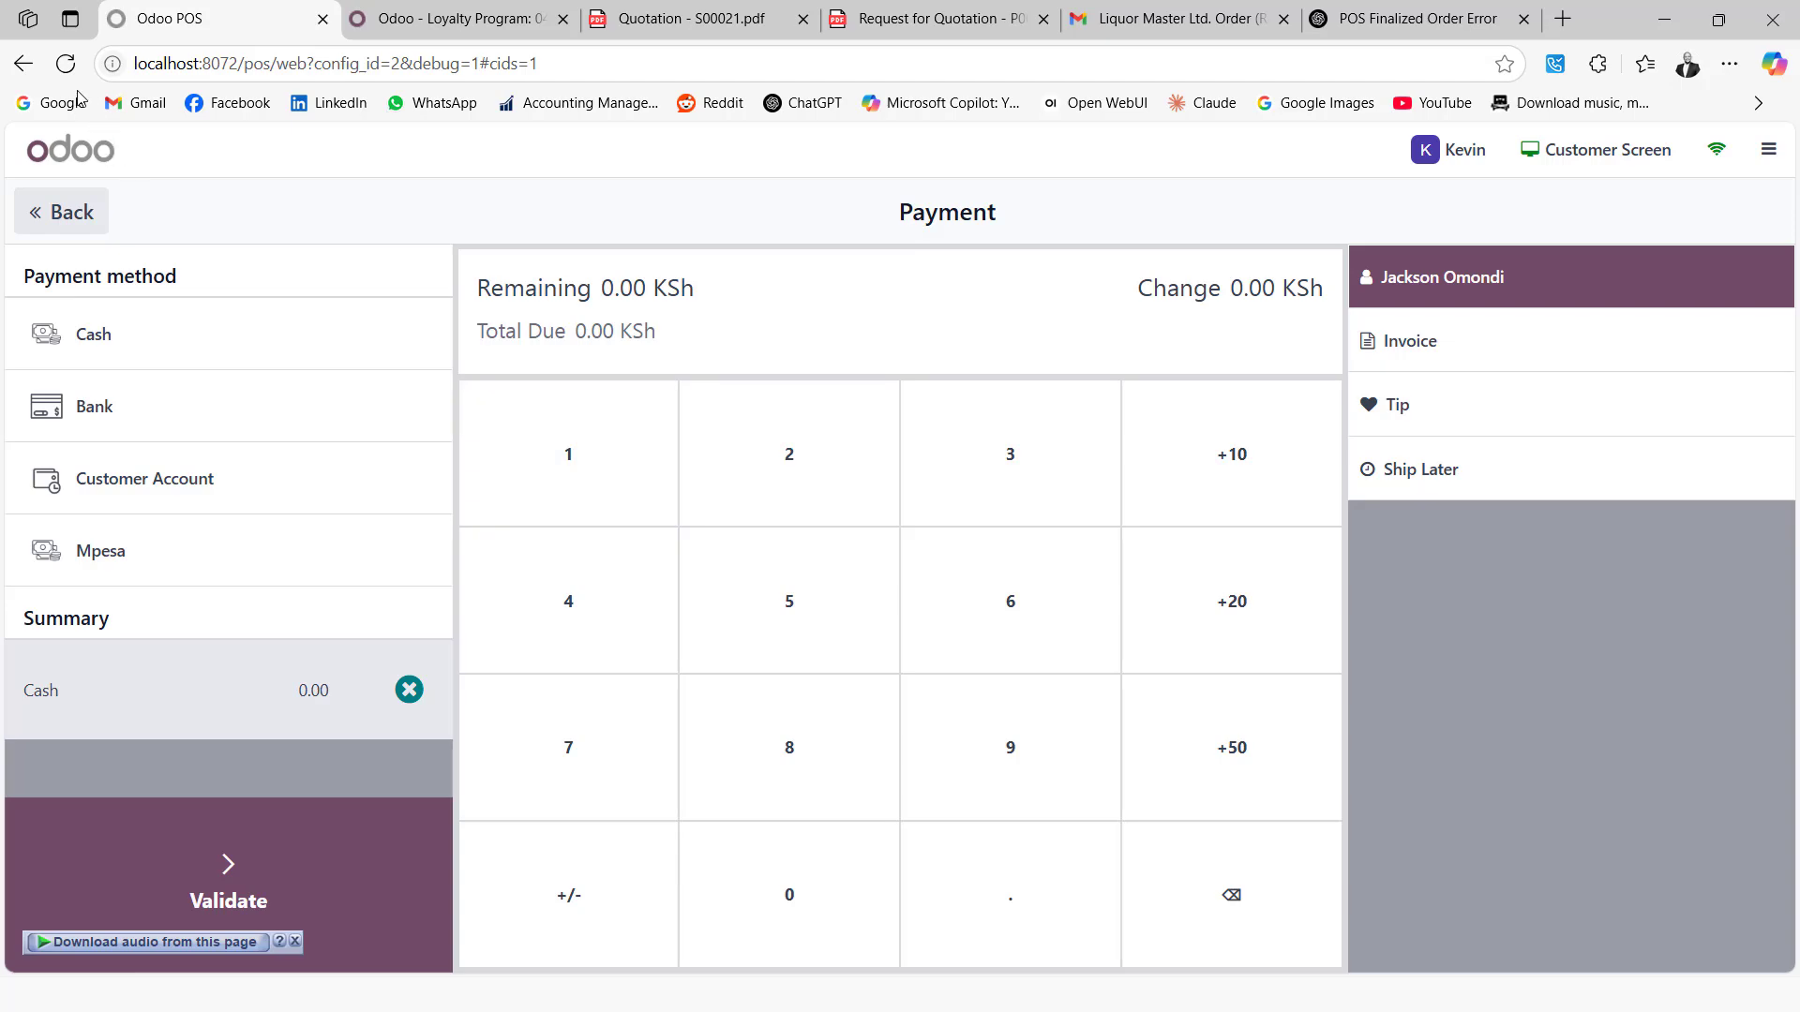
pyautogui.click(66, 64)
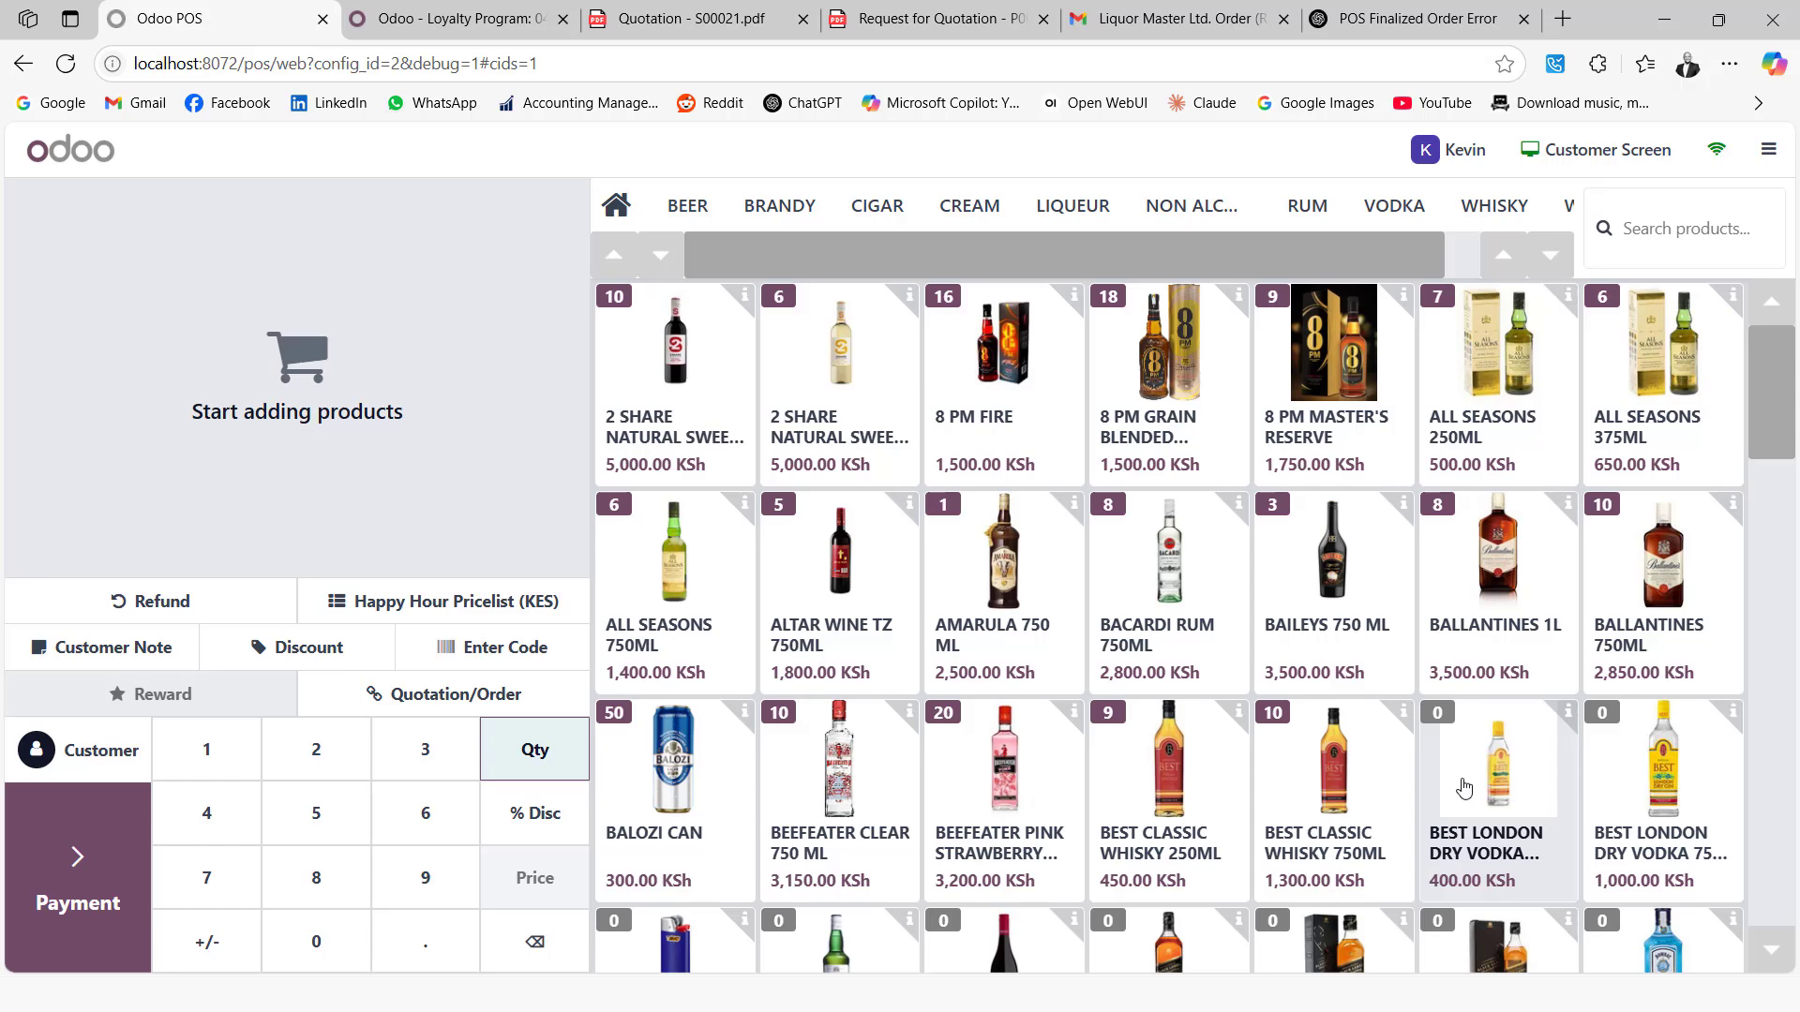
# Try adding BEST LONDON DRY VODKA 250ML and 750ML, cancelling both out-of-stock prompts
pyautogui.click(1499, 770)
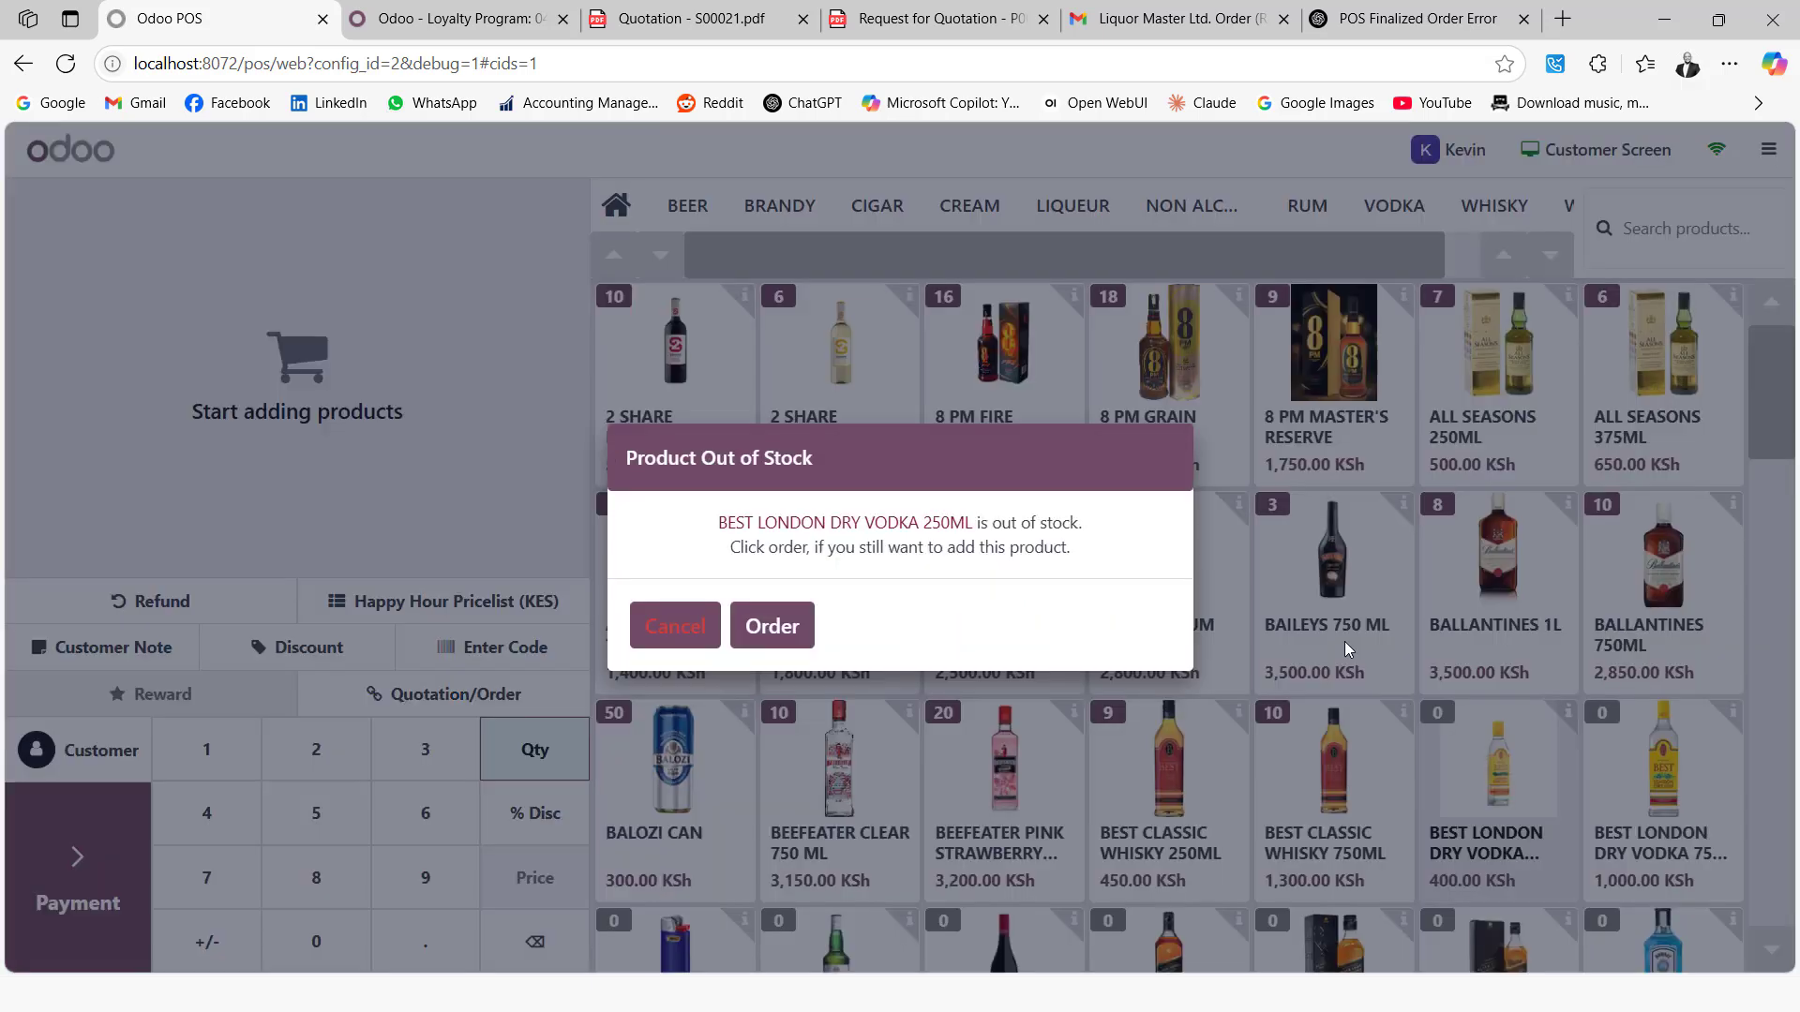
pyautogui.click(707, 625)
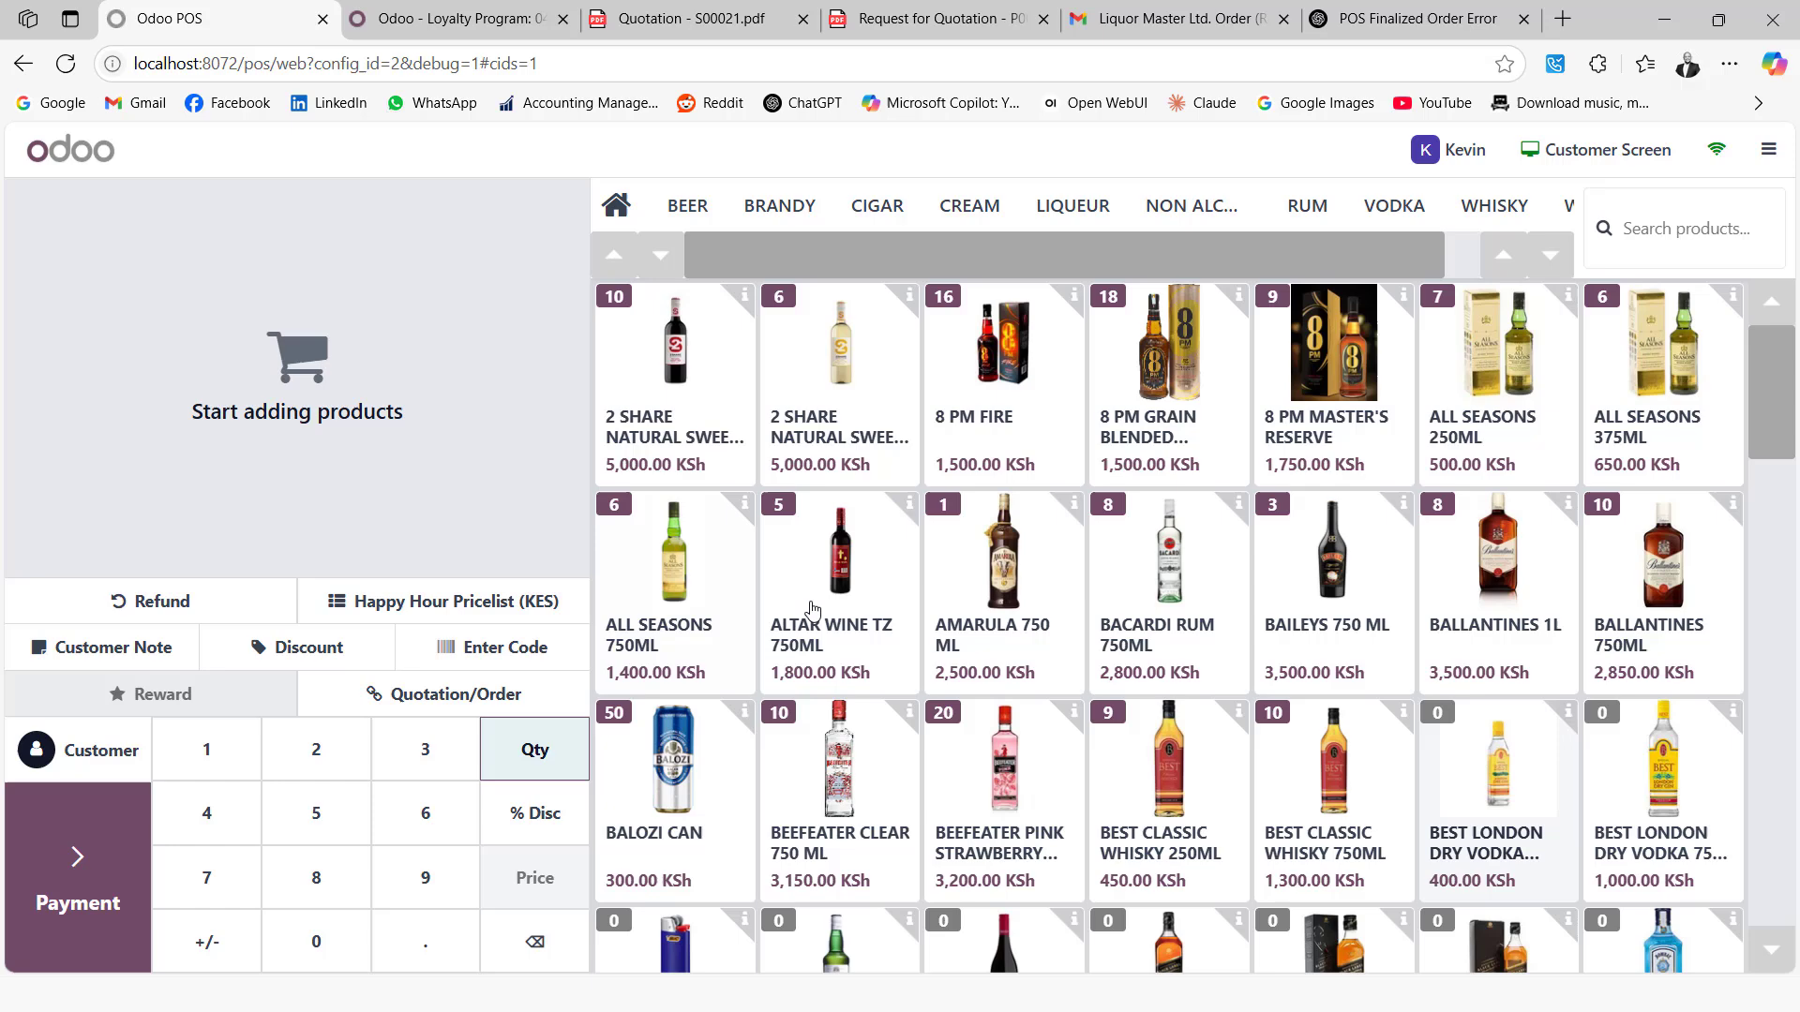
pyautogui.click(1662, 773)
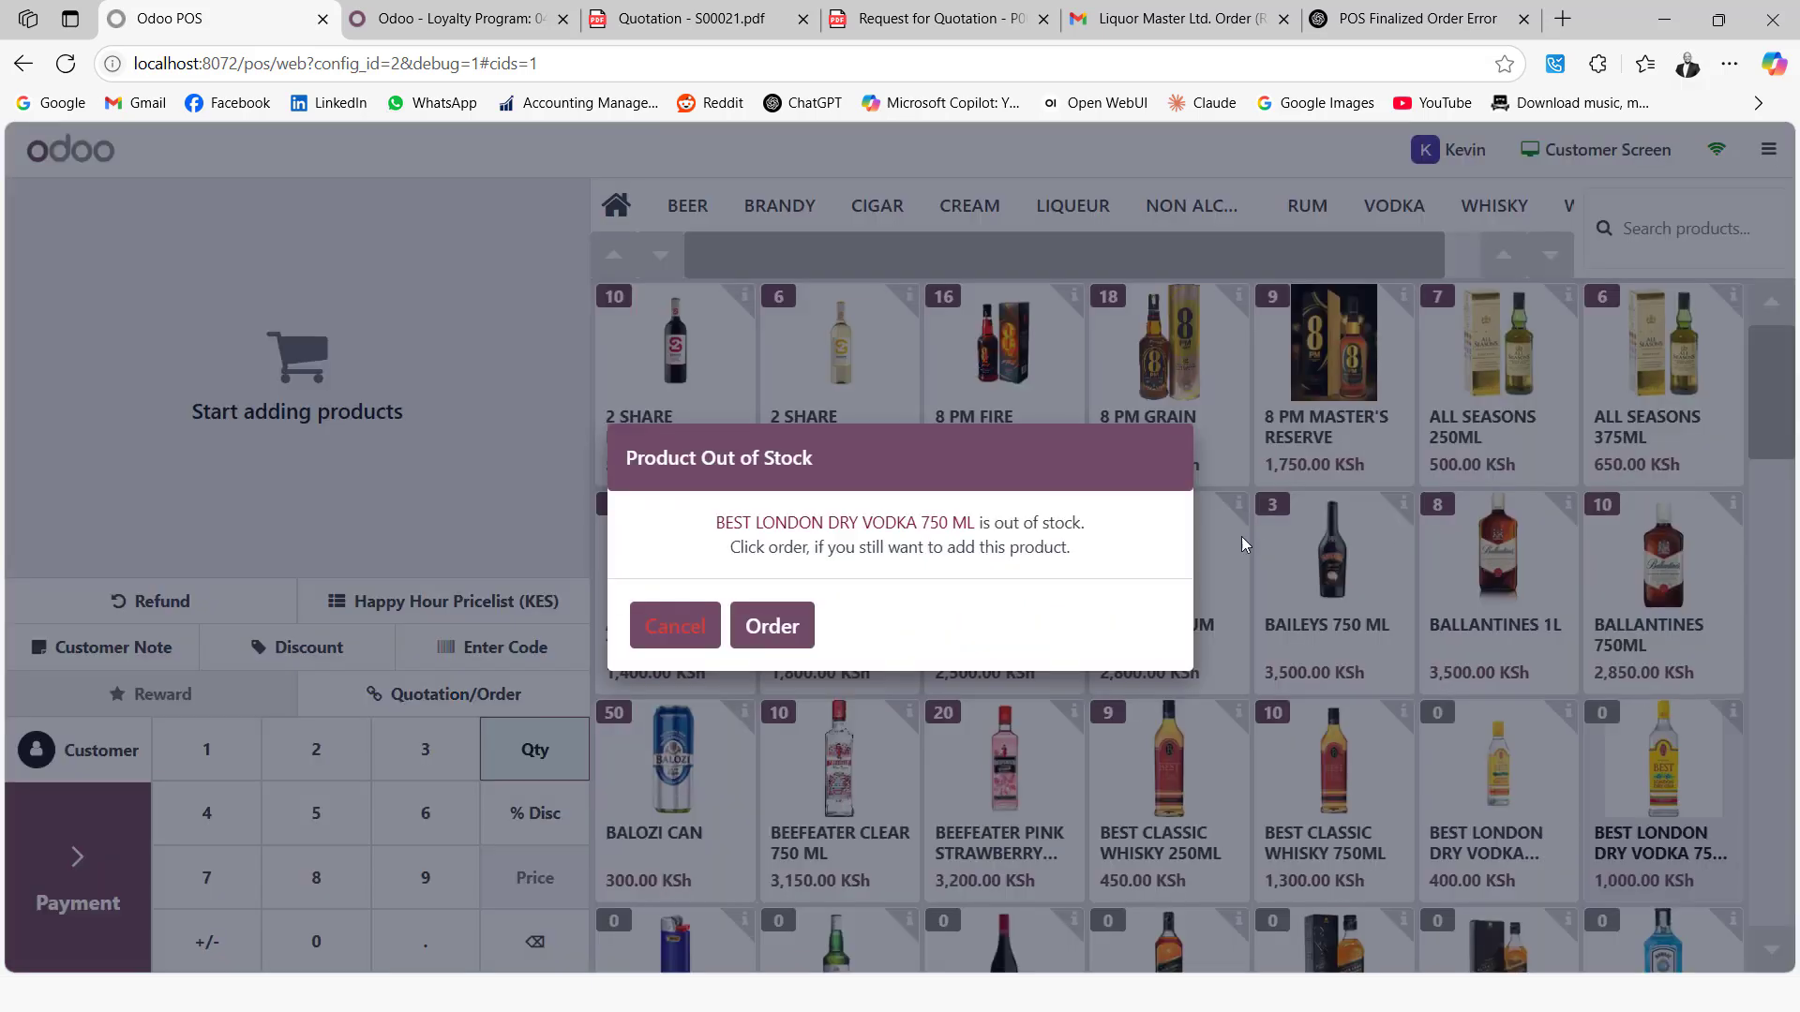
pyautogui.click(646, 642)
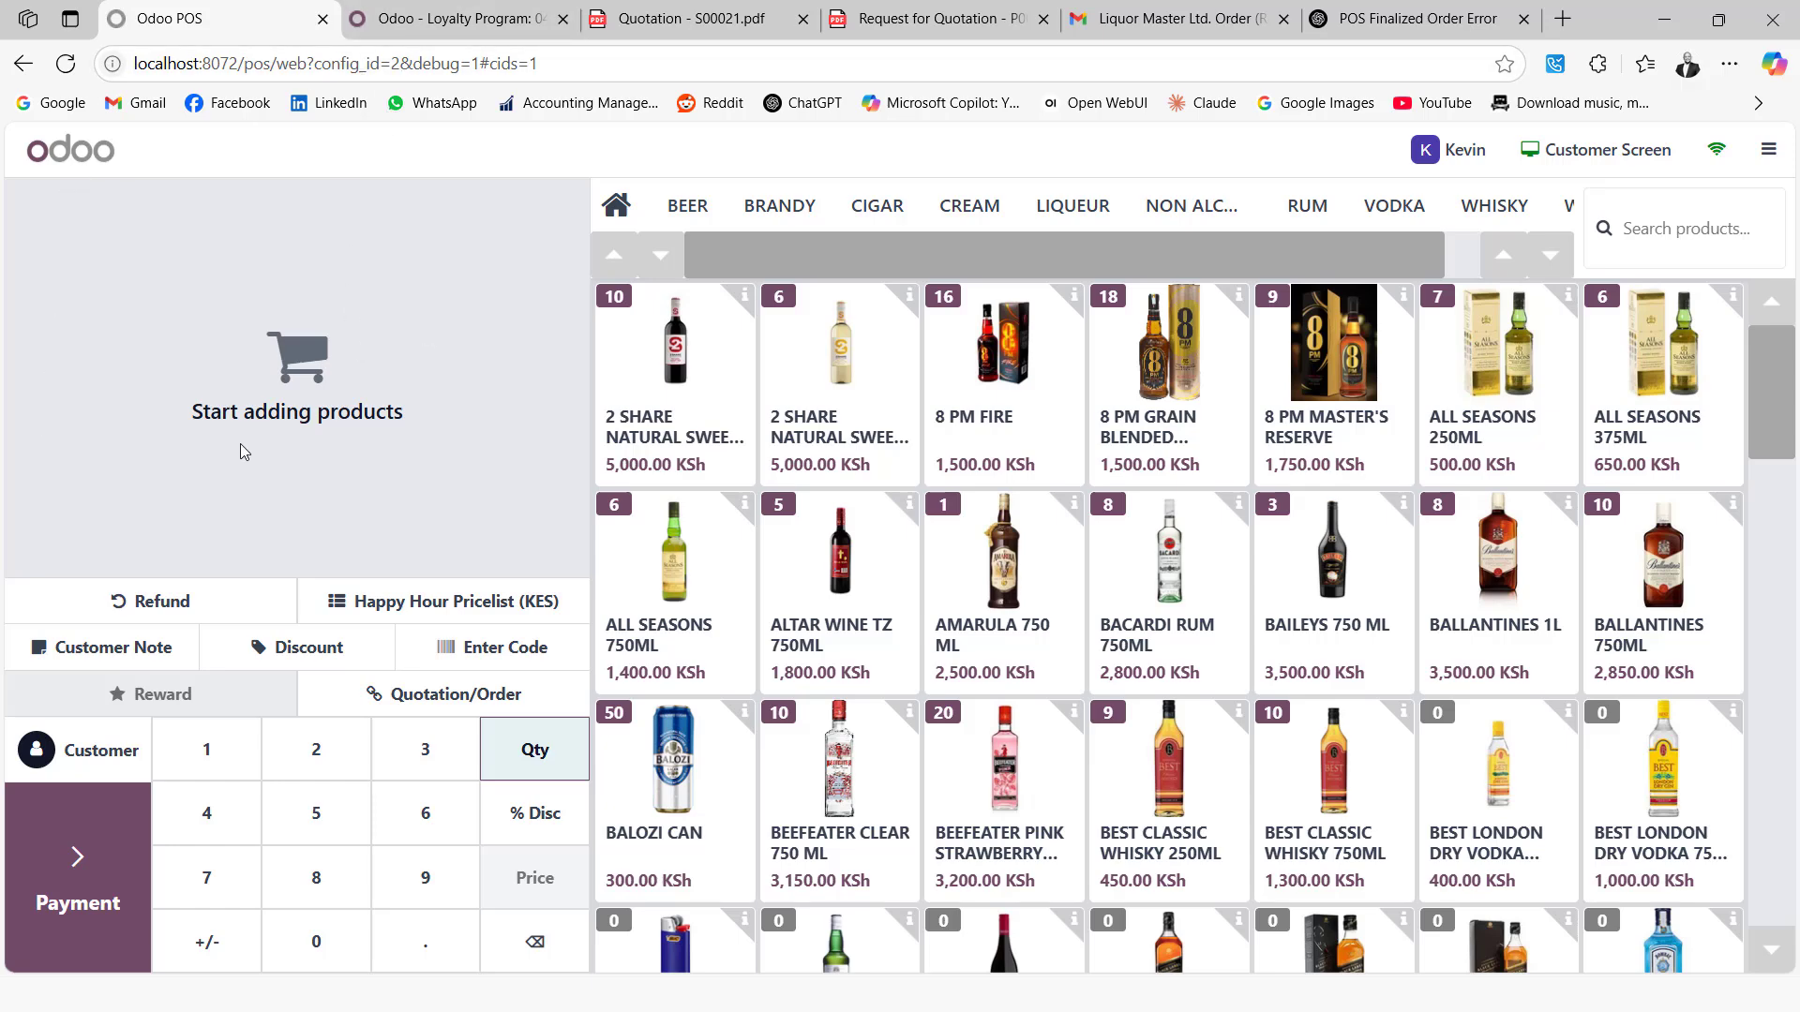
# Open Products > Pricelists in the backend tab, then go back to the POS
pyautogui.click(409, 21)
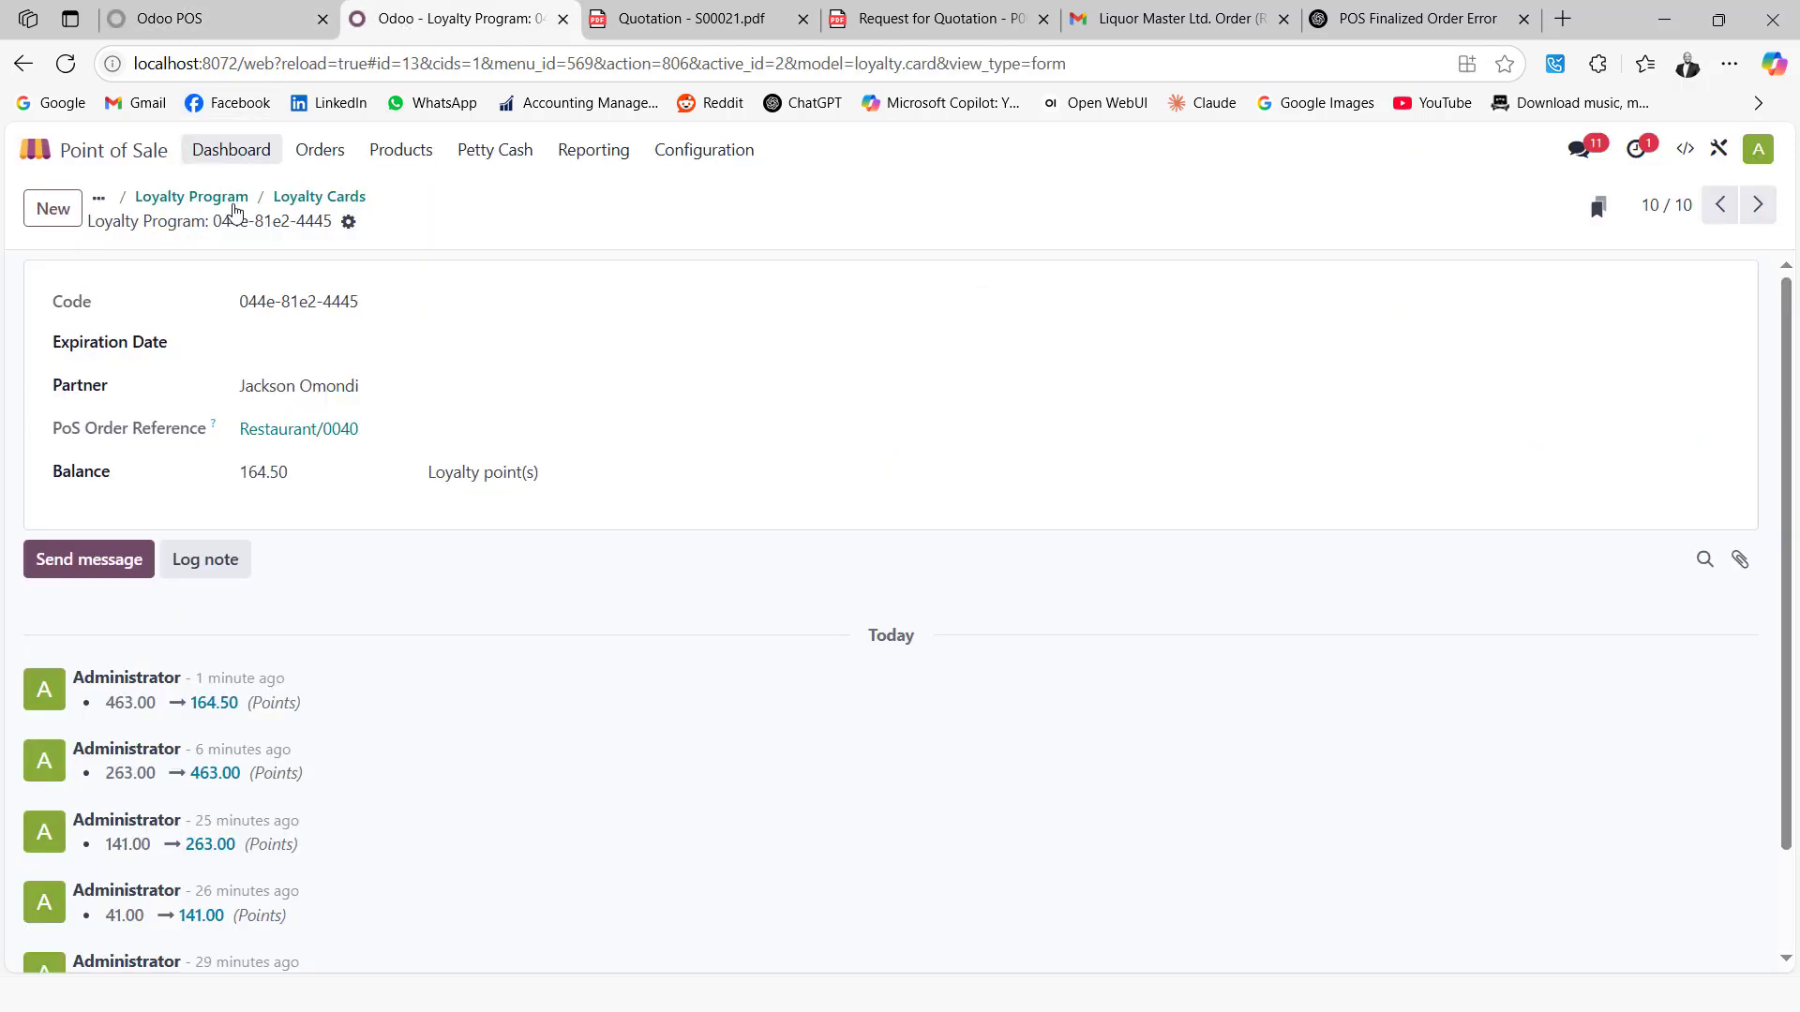
pyautogui.click(404, 149)
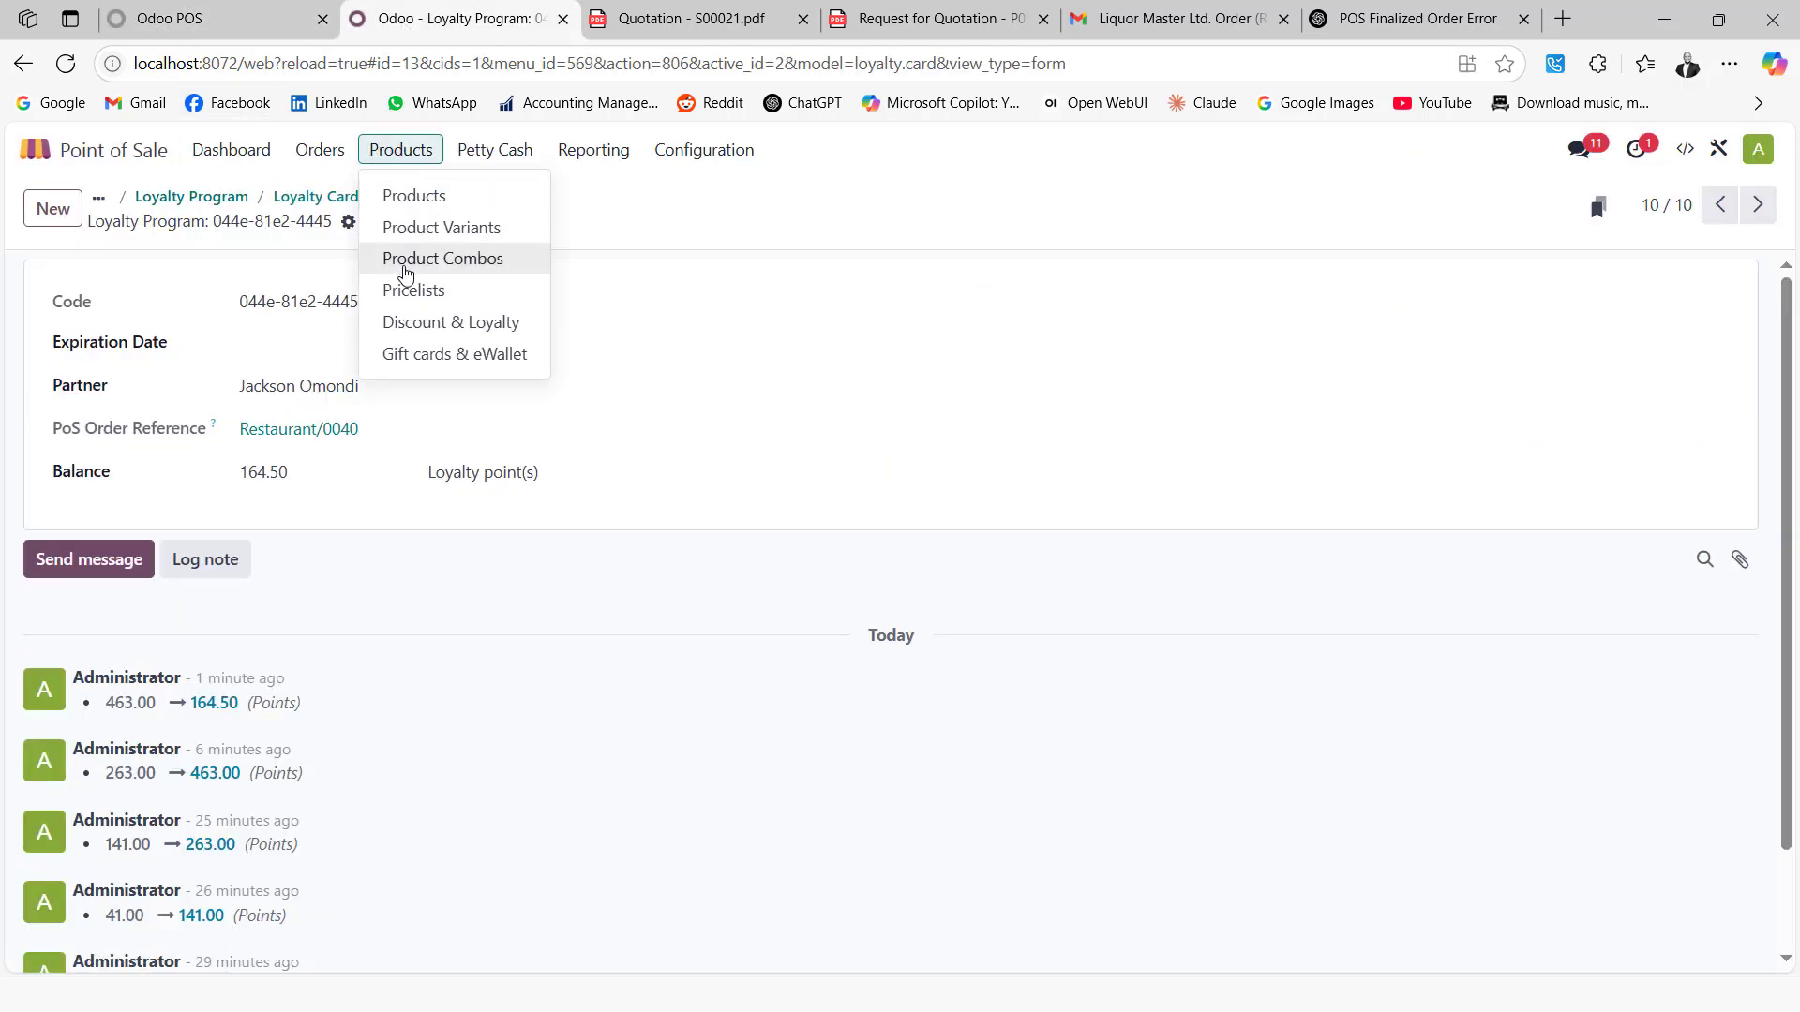
pyautogui.click(422, 291)
pyautogui.click(215, 18)
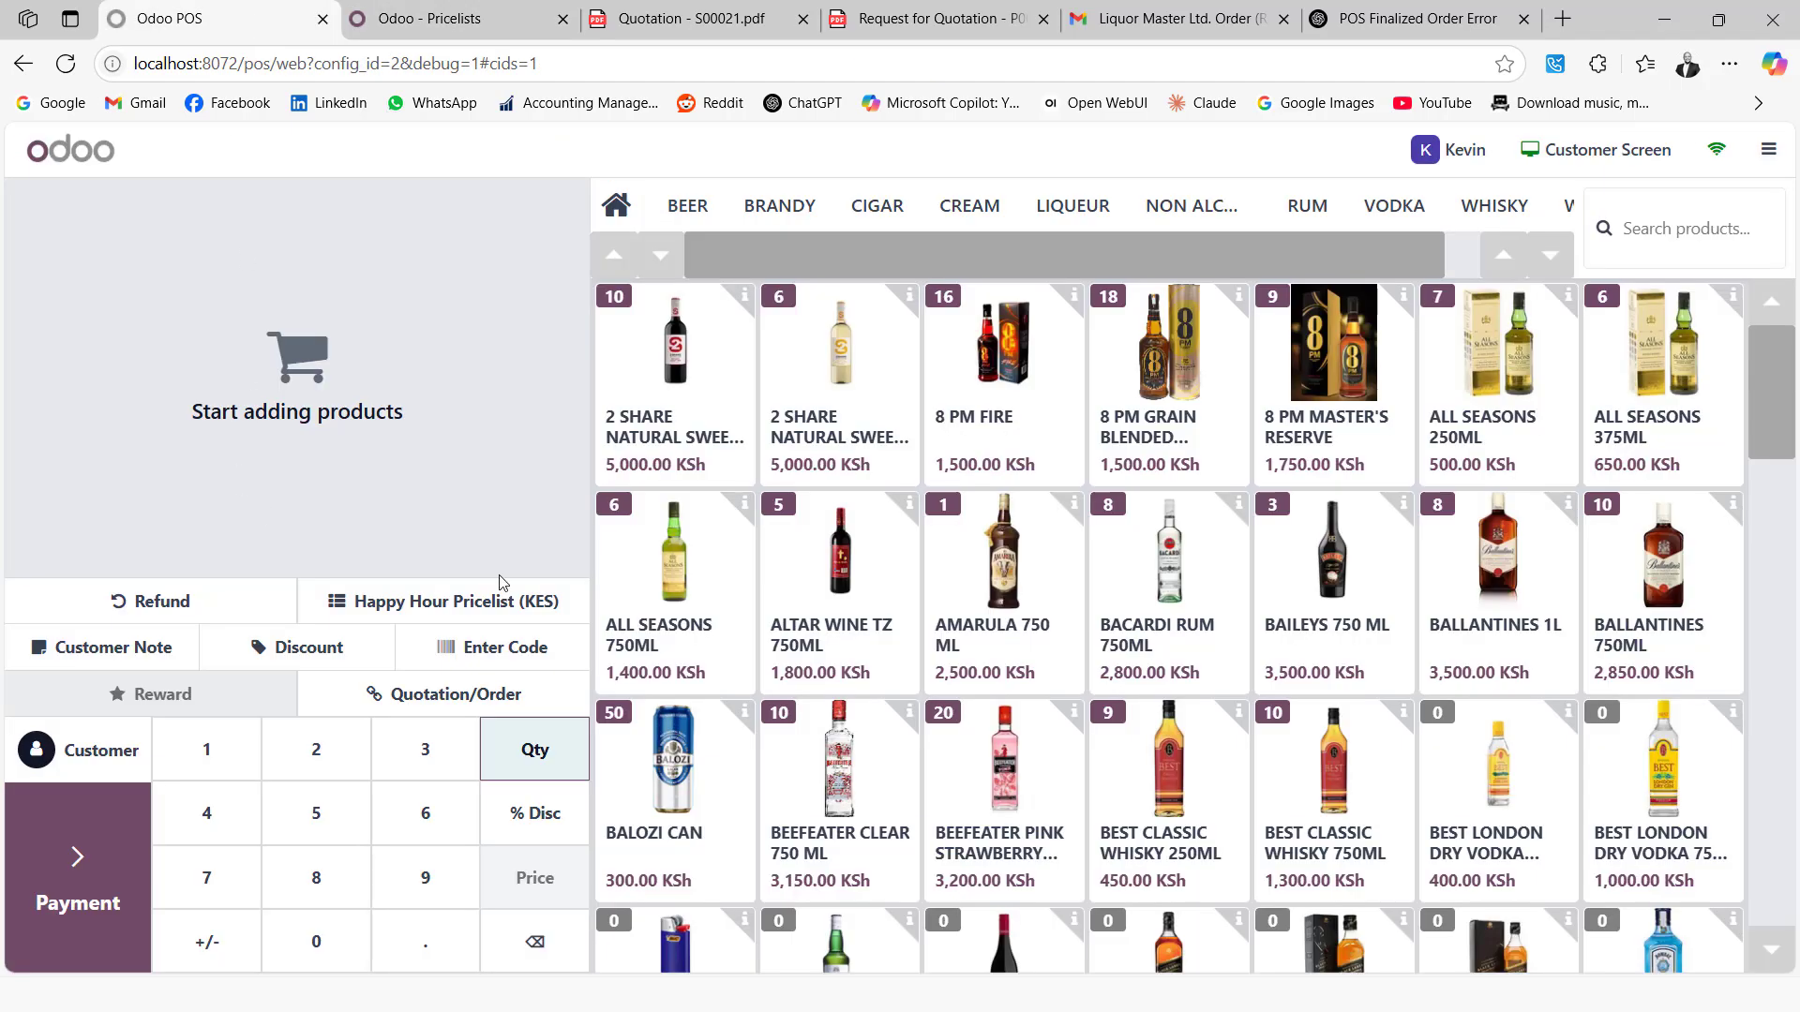
pyautogui.scroll(-3, 1684, 718)
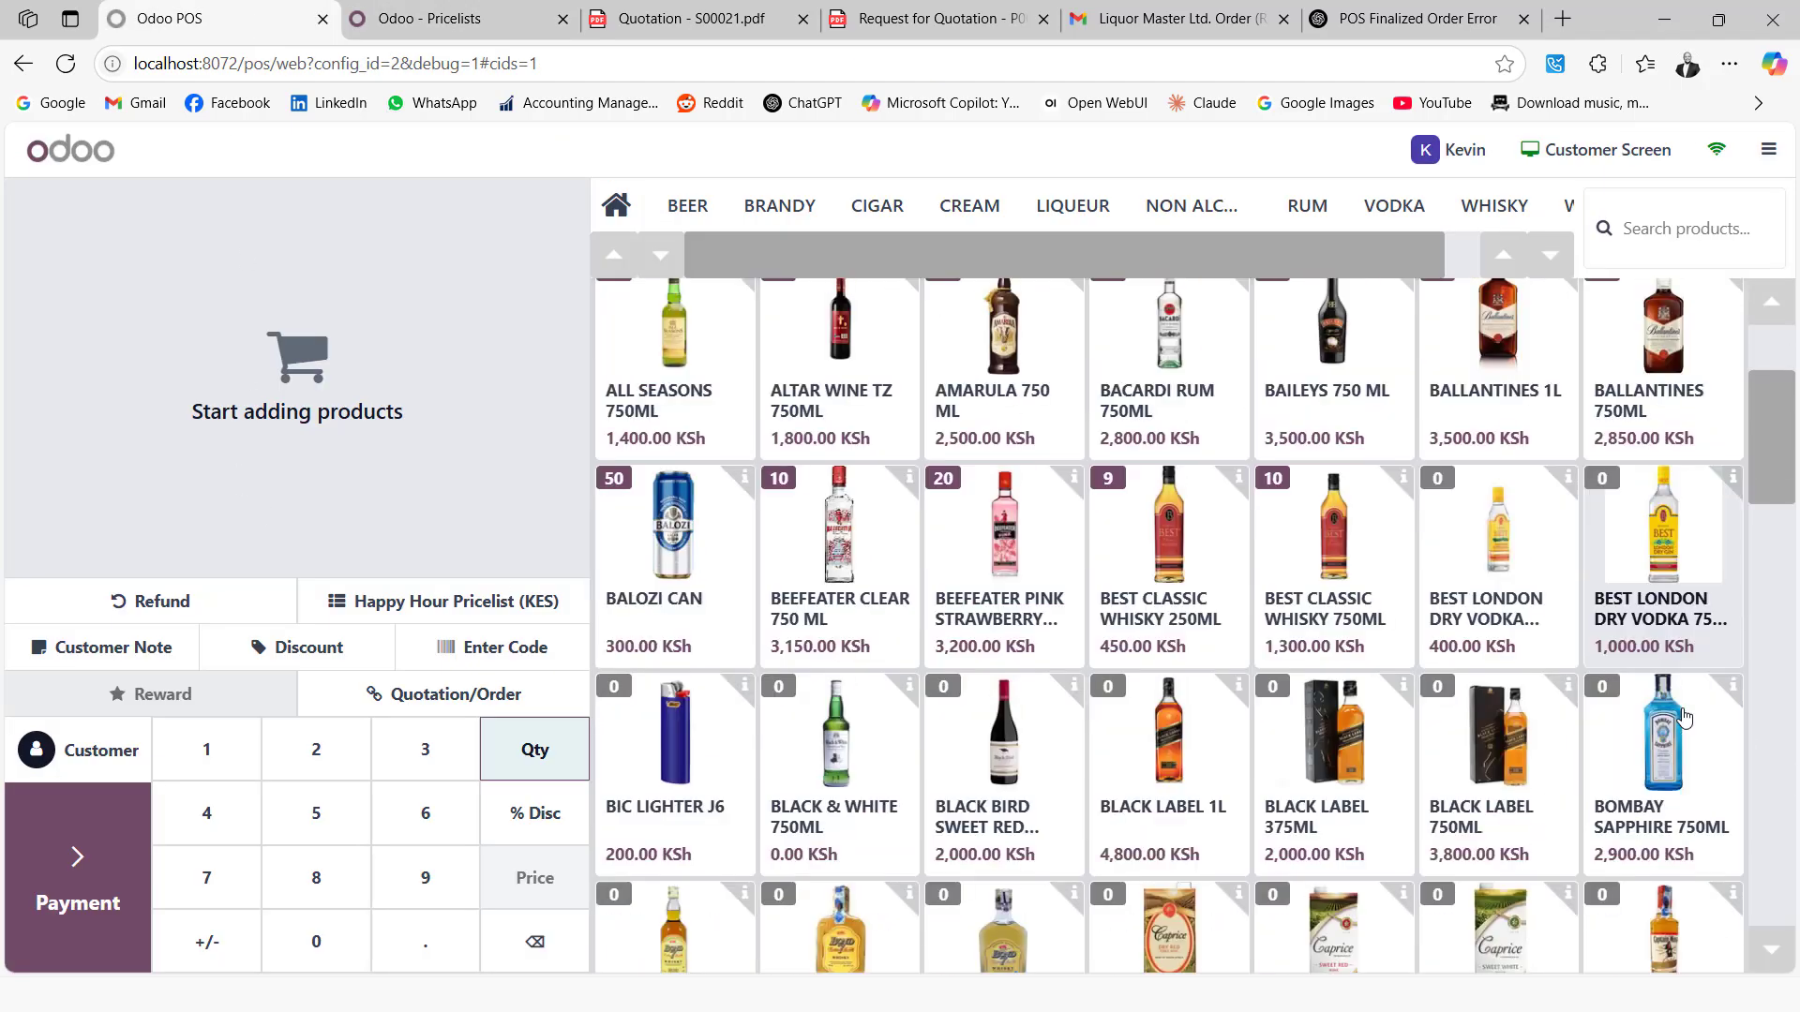
pyautogui.scroll(3, 1684, 718)
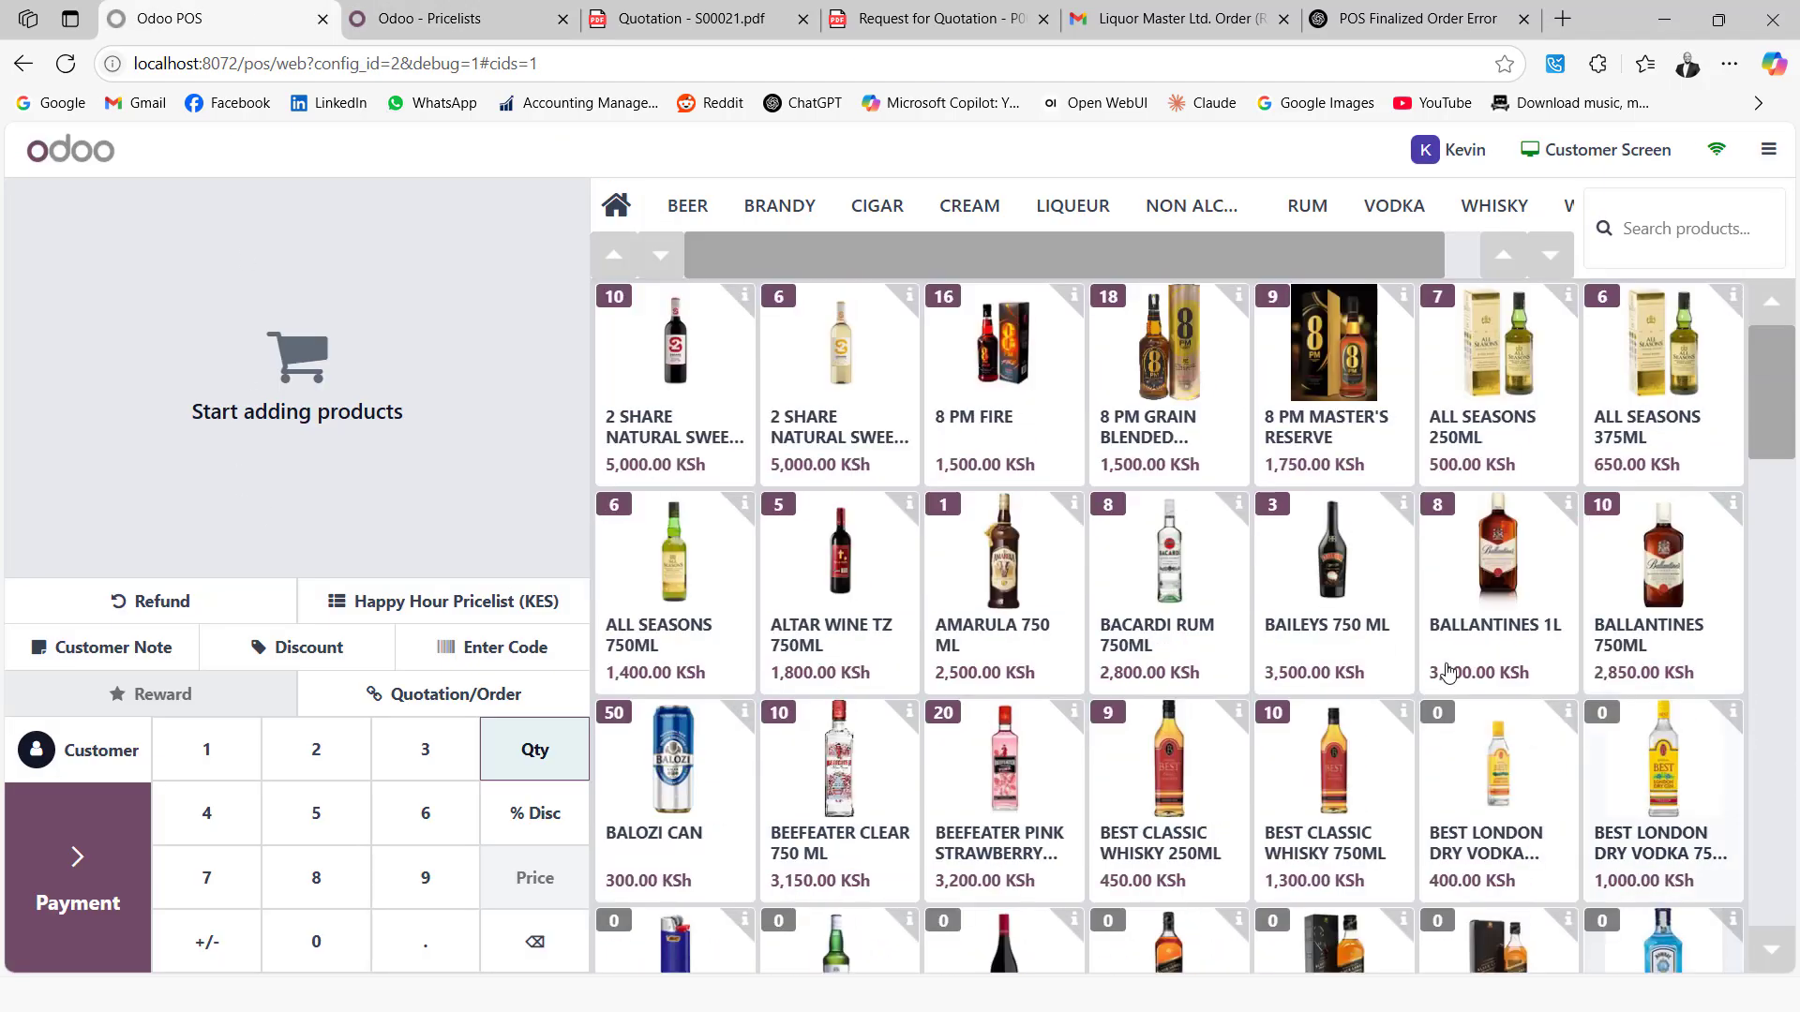
# Filter to BEER and leave a single Tusker on the order
pyautogui.click(685, 208)
pyautogui.doubleClick(1330, 732)
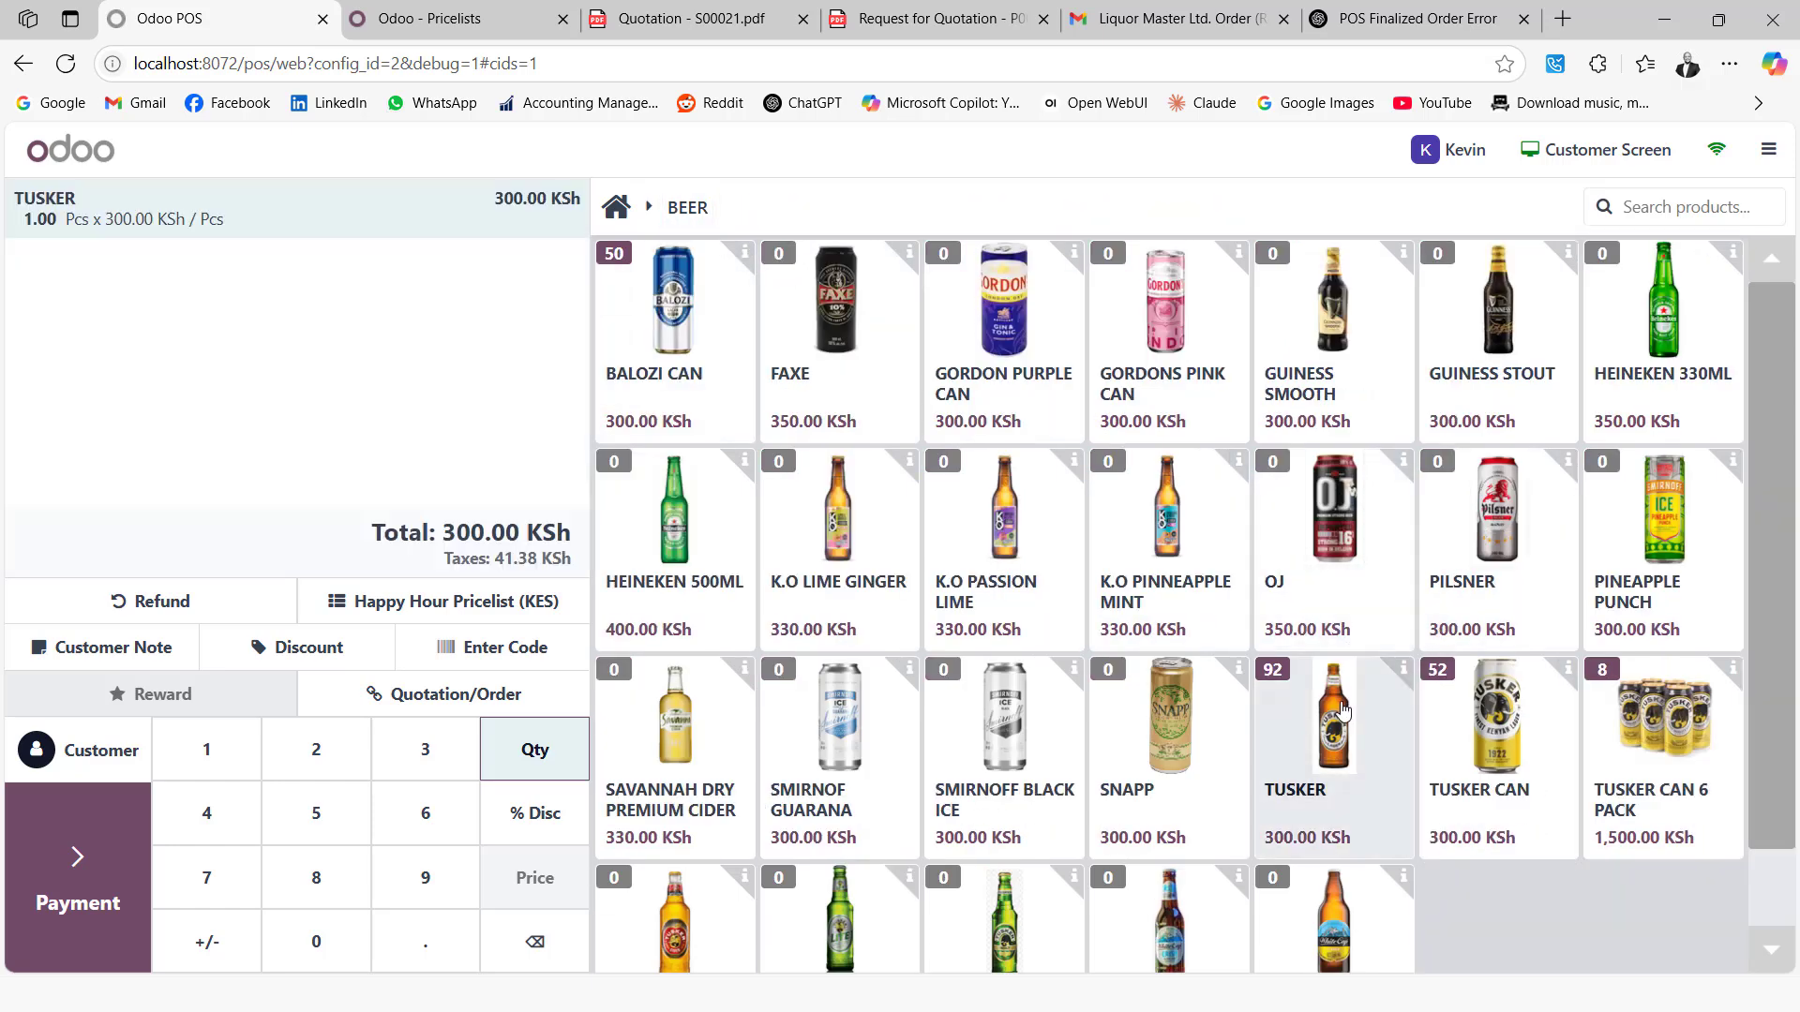
pyautogui.click(530, 937)
pyautogui.click(531, 936)
# Pay the 300.00 KSh Tusker order in cash, validate, and skip the receipt
pyautogui.click(122, 811)
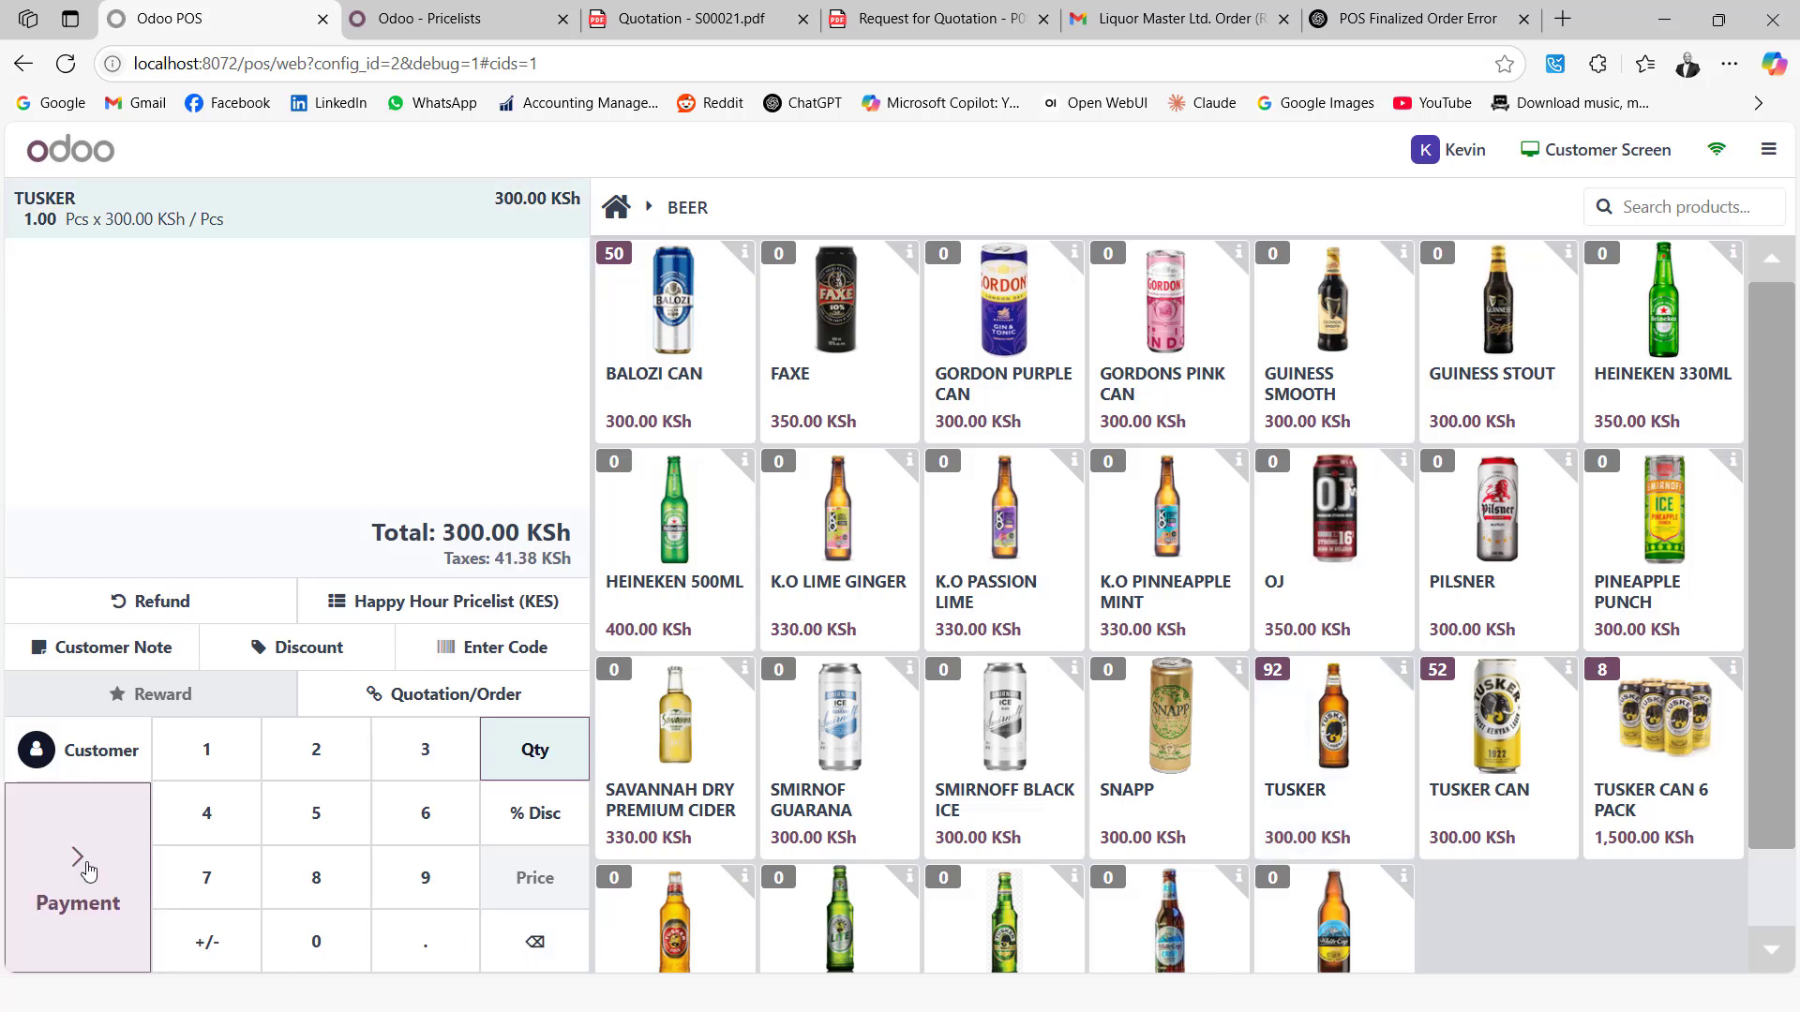
pyautogui.click(155, 334)
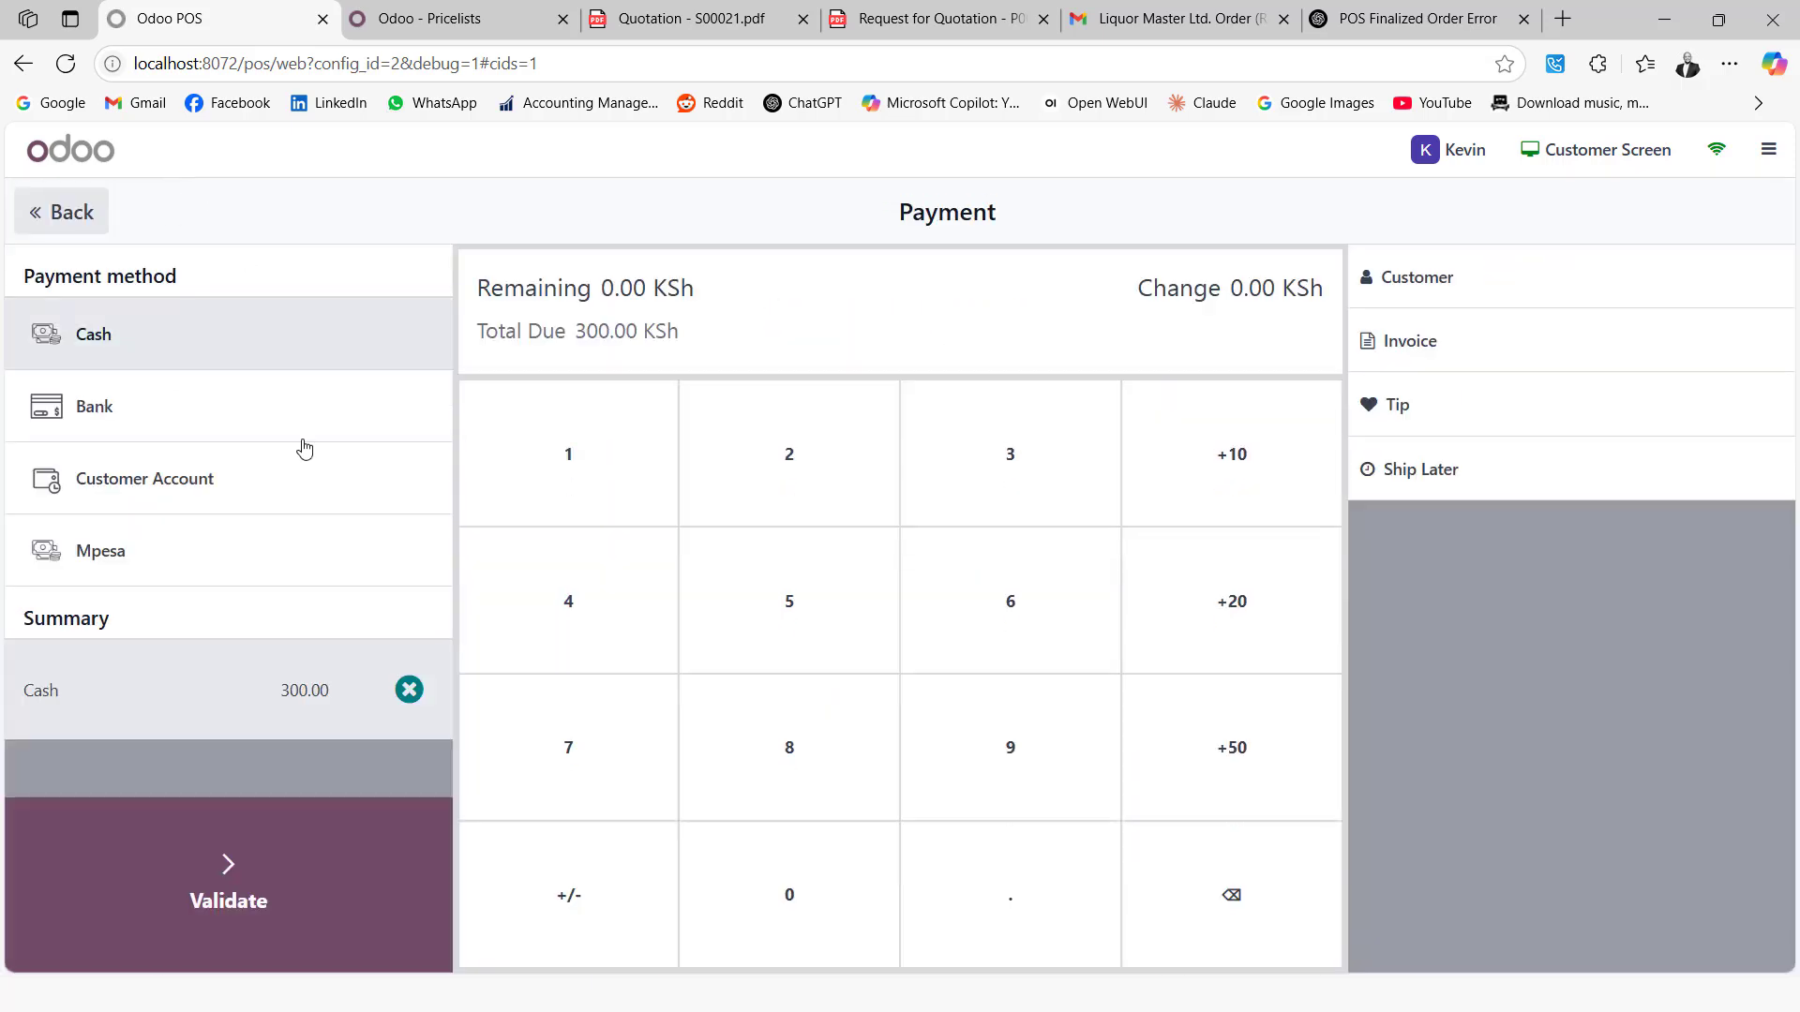
pyautogui.click(175, 853)
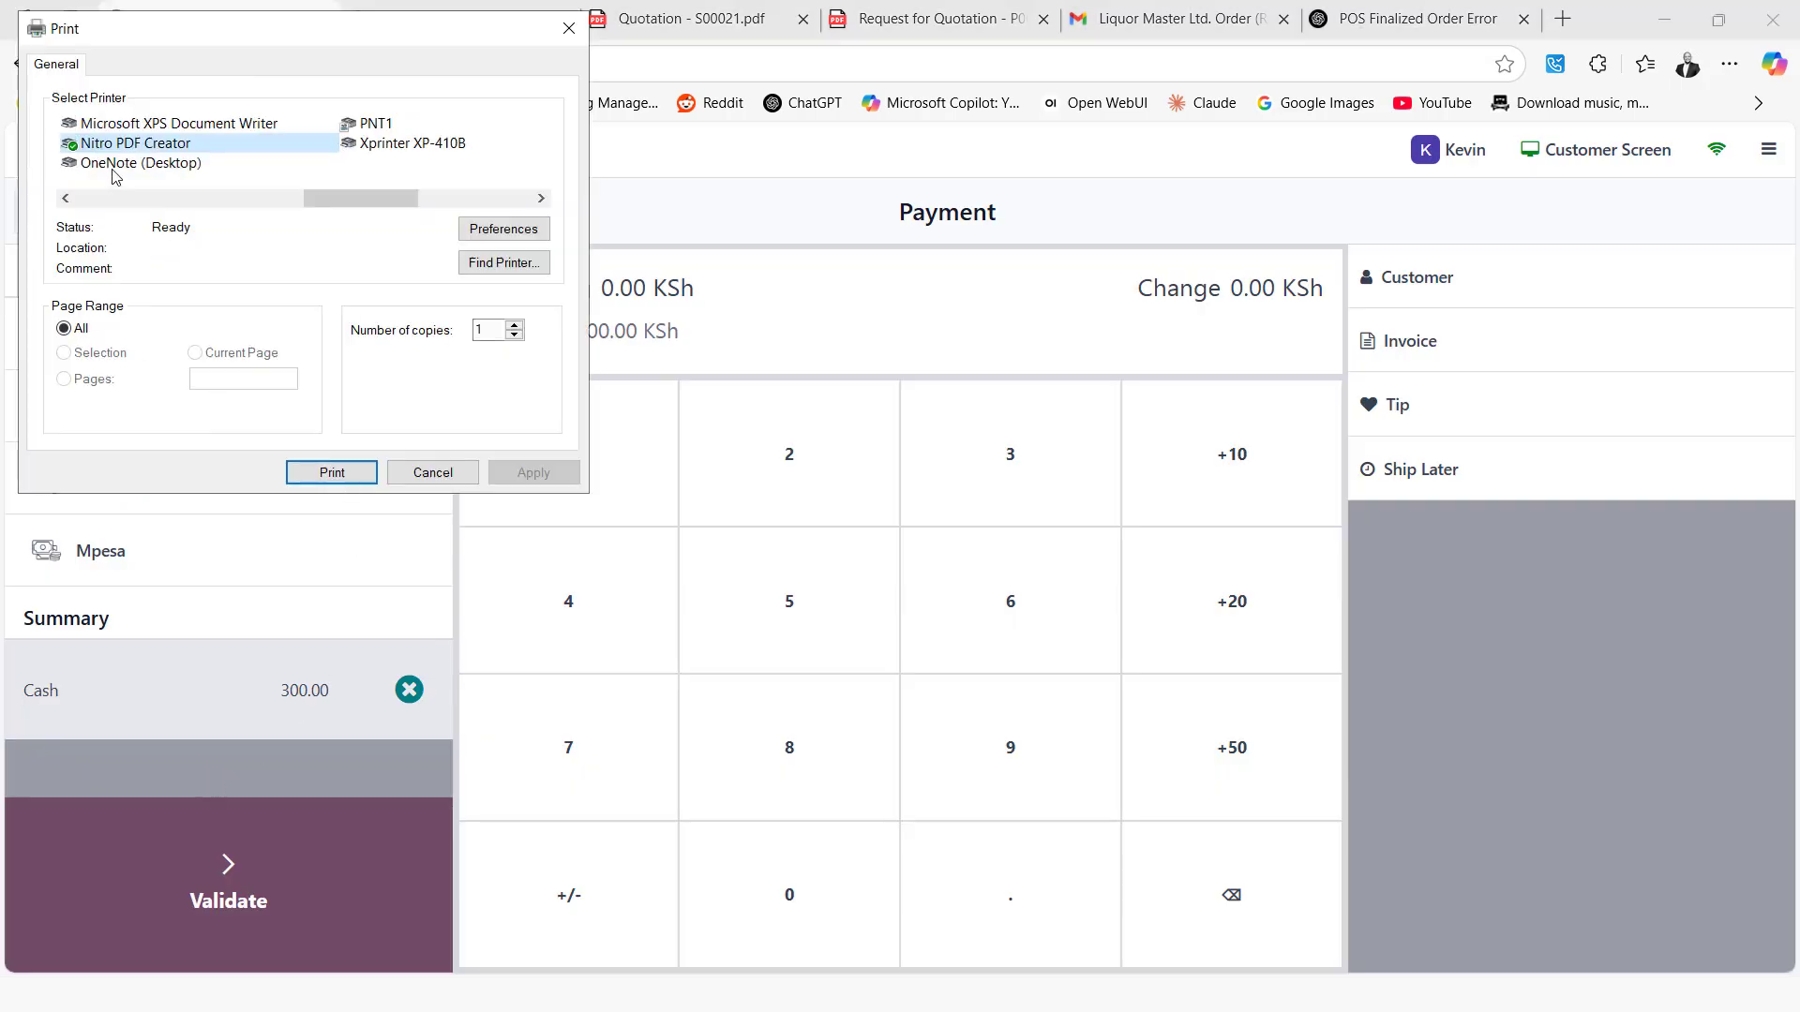
pyautogui.click(393, 473)
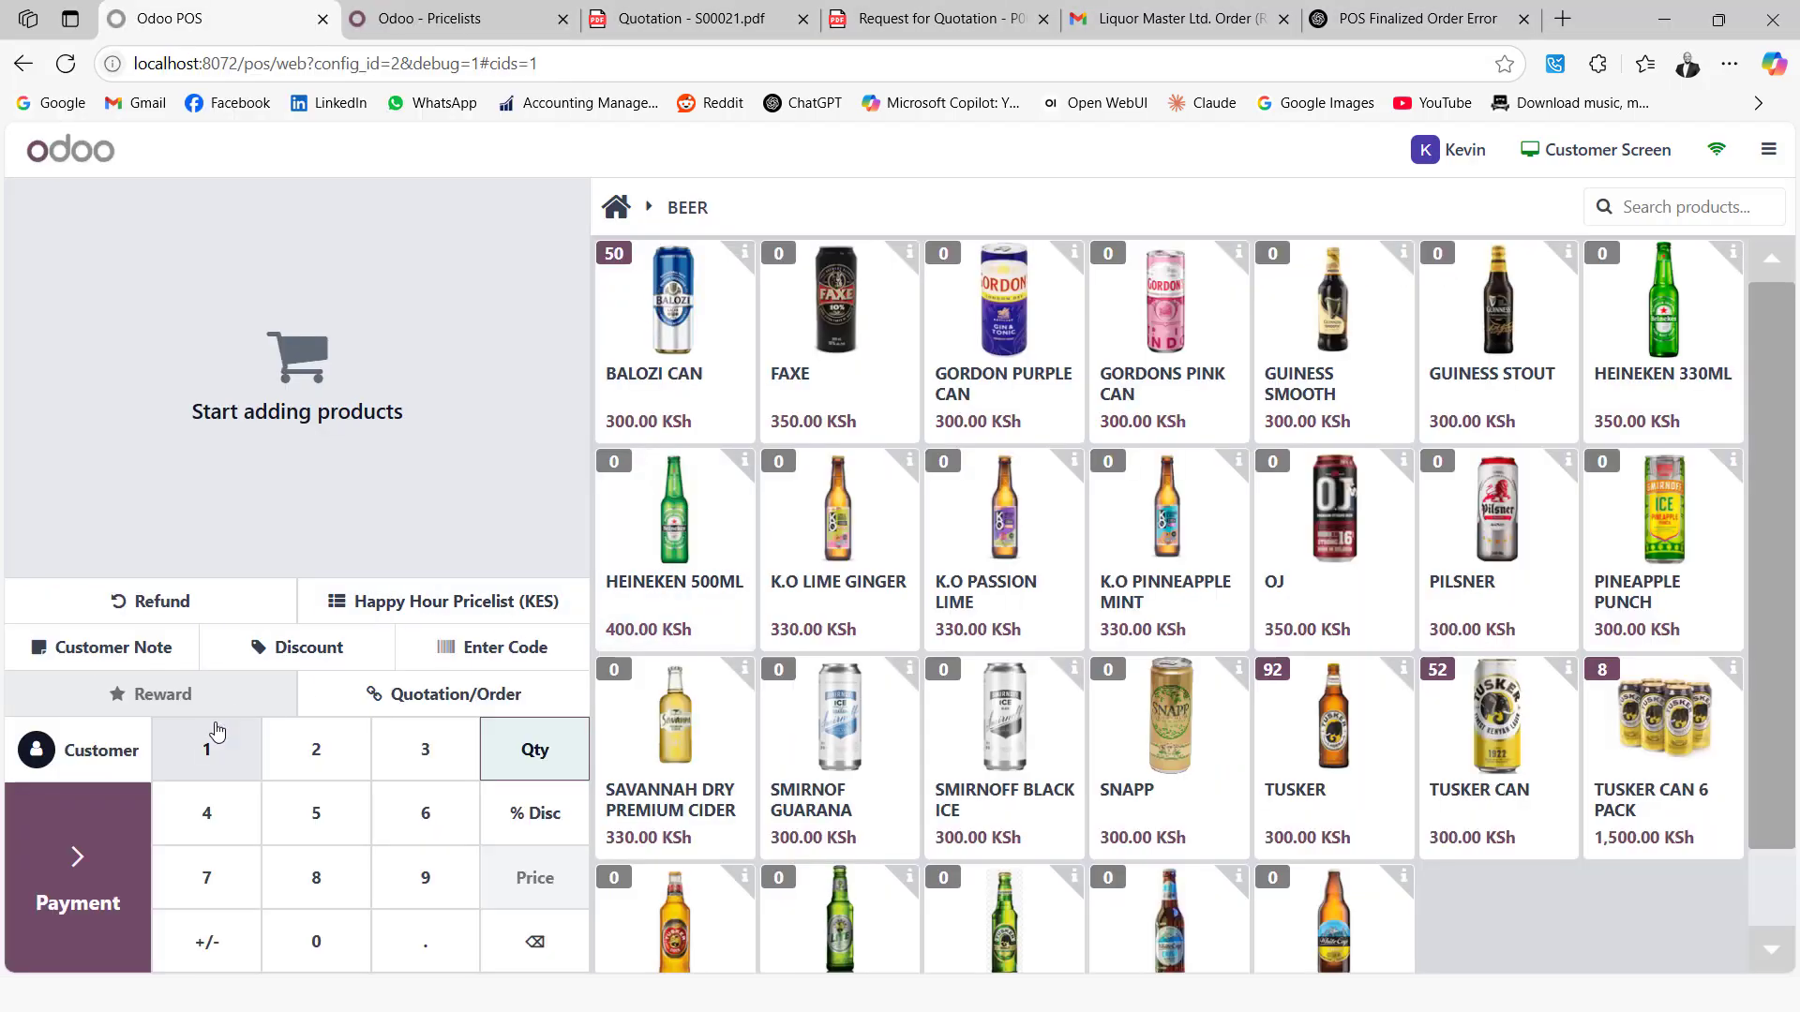
pyautogui.click(466, 21)
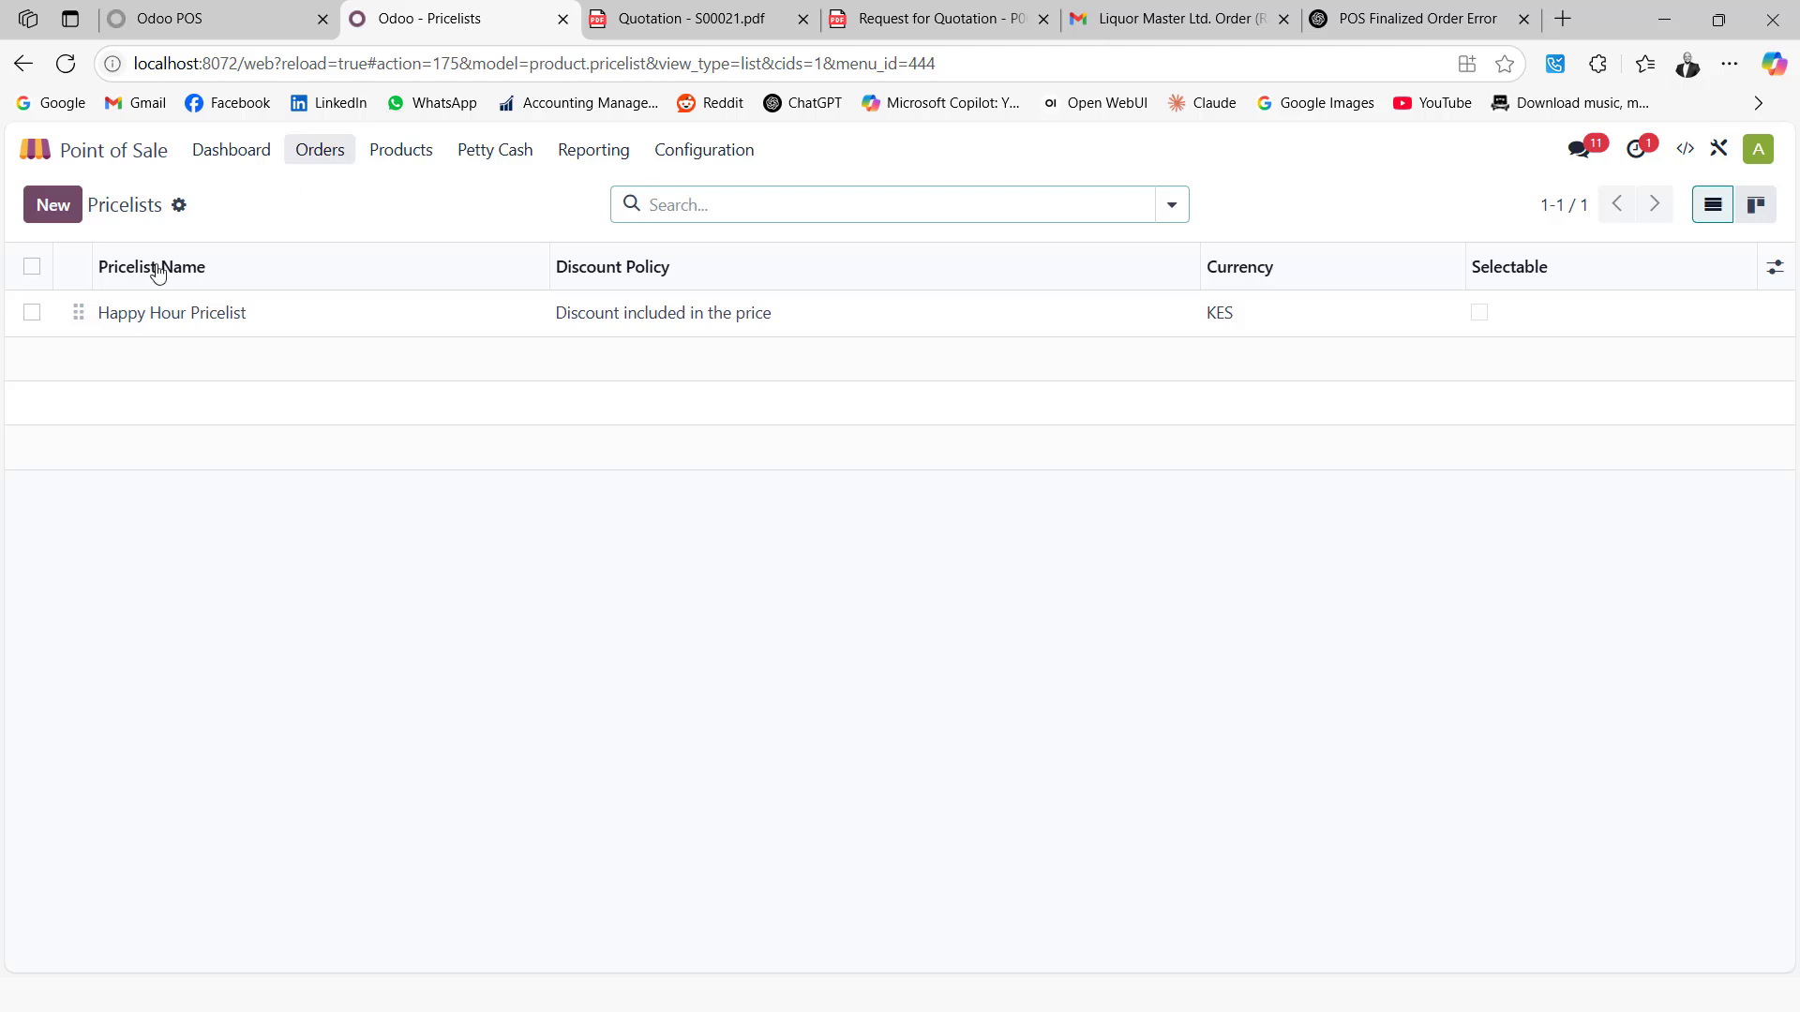
# Add a Happy Hour Pricelist rule for TUSKER with minimum quantity 1 and price 250.00
pyautogui.click(157, 315)
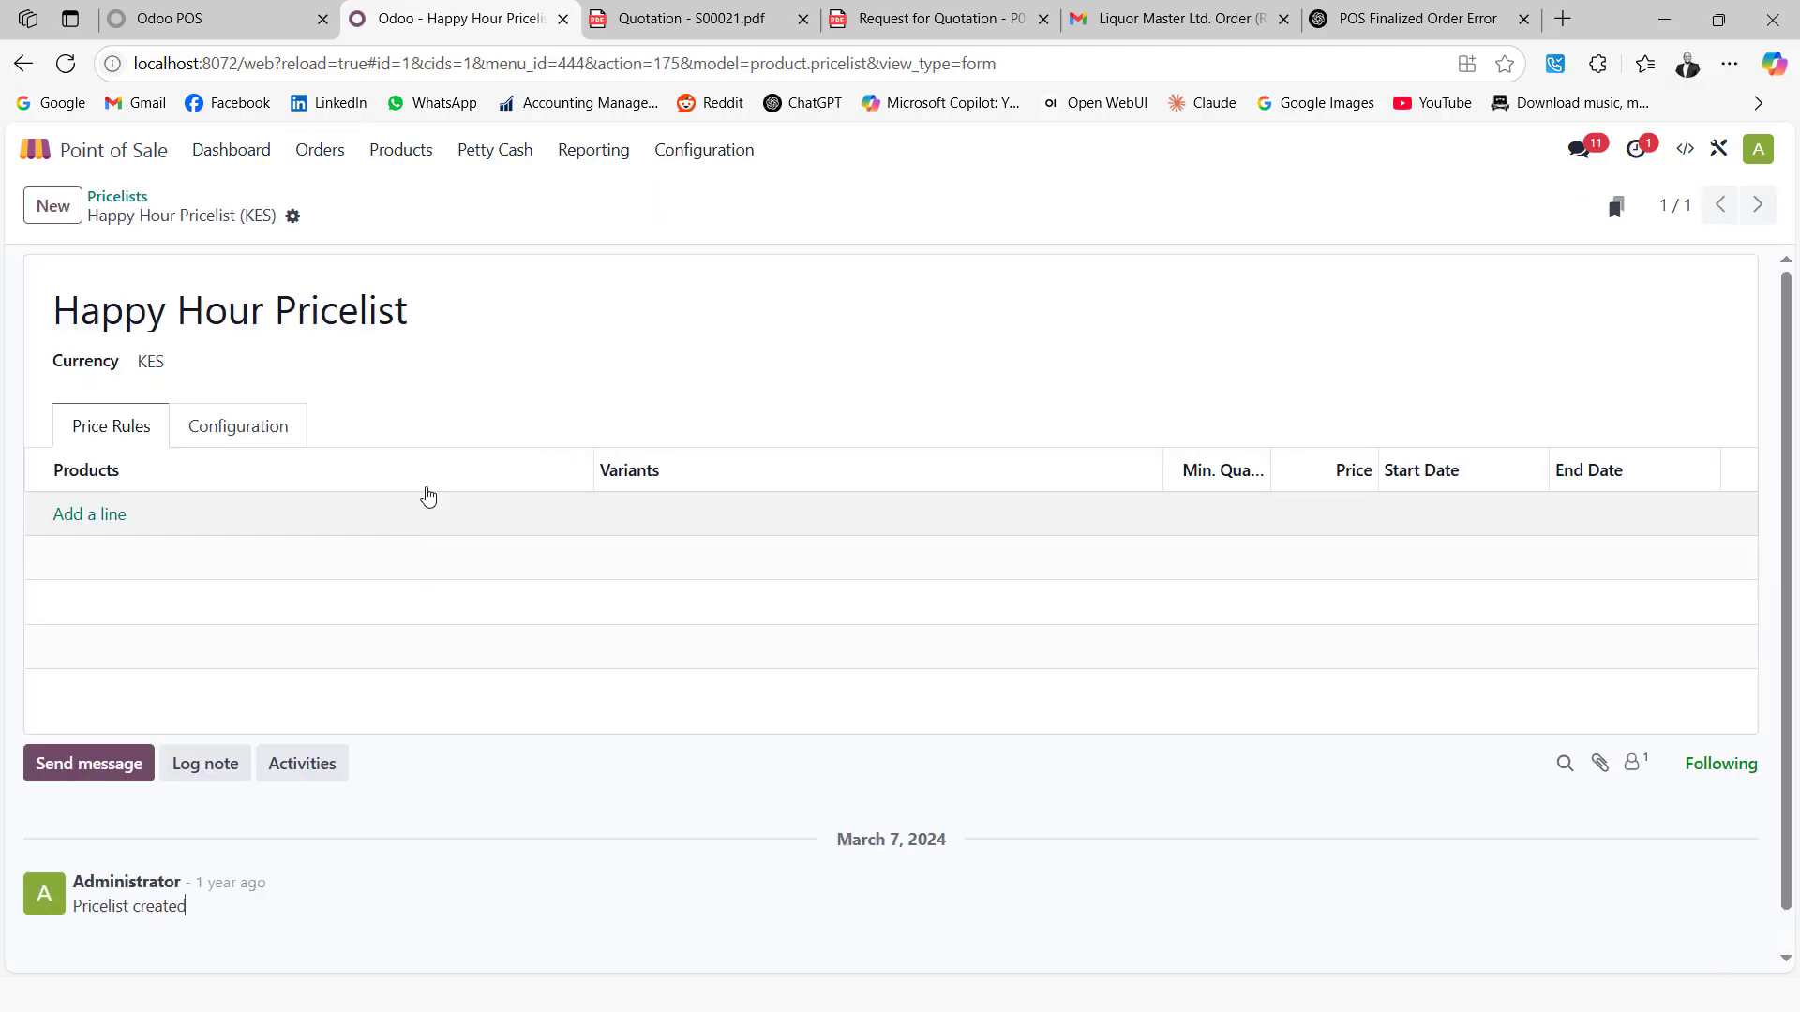
pyautogui.click(86, 515)
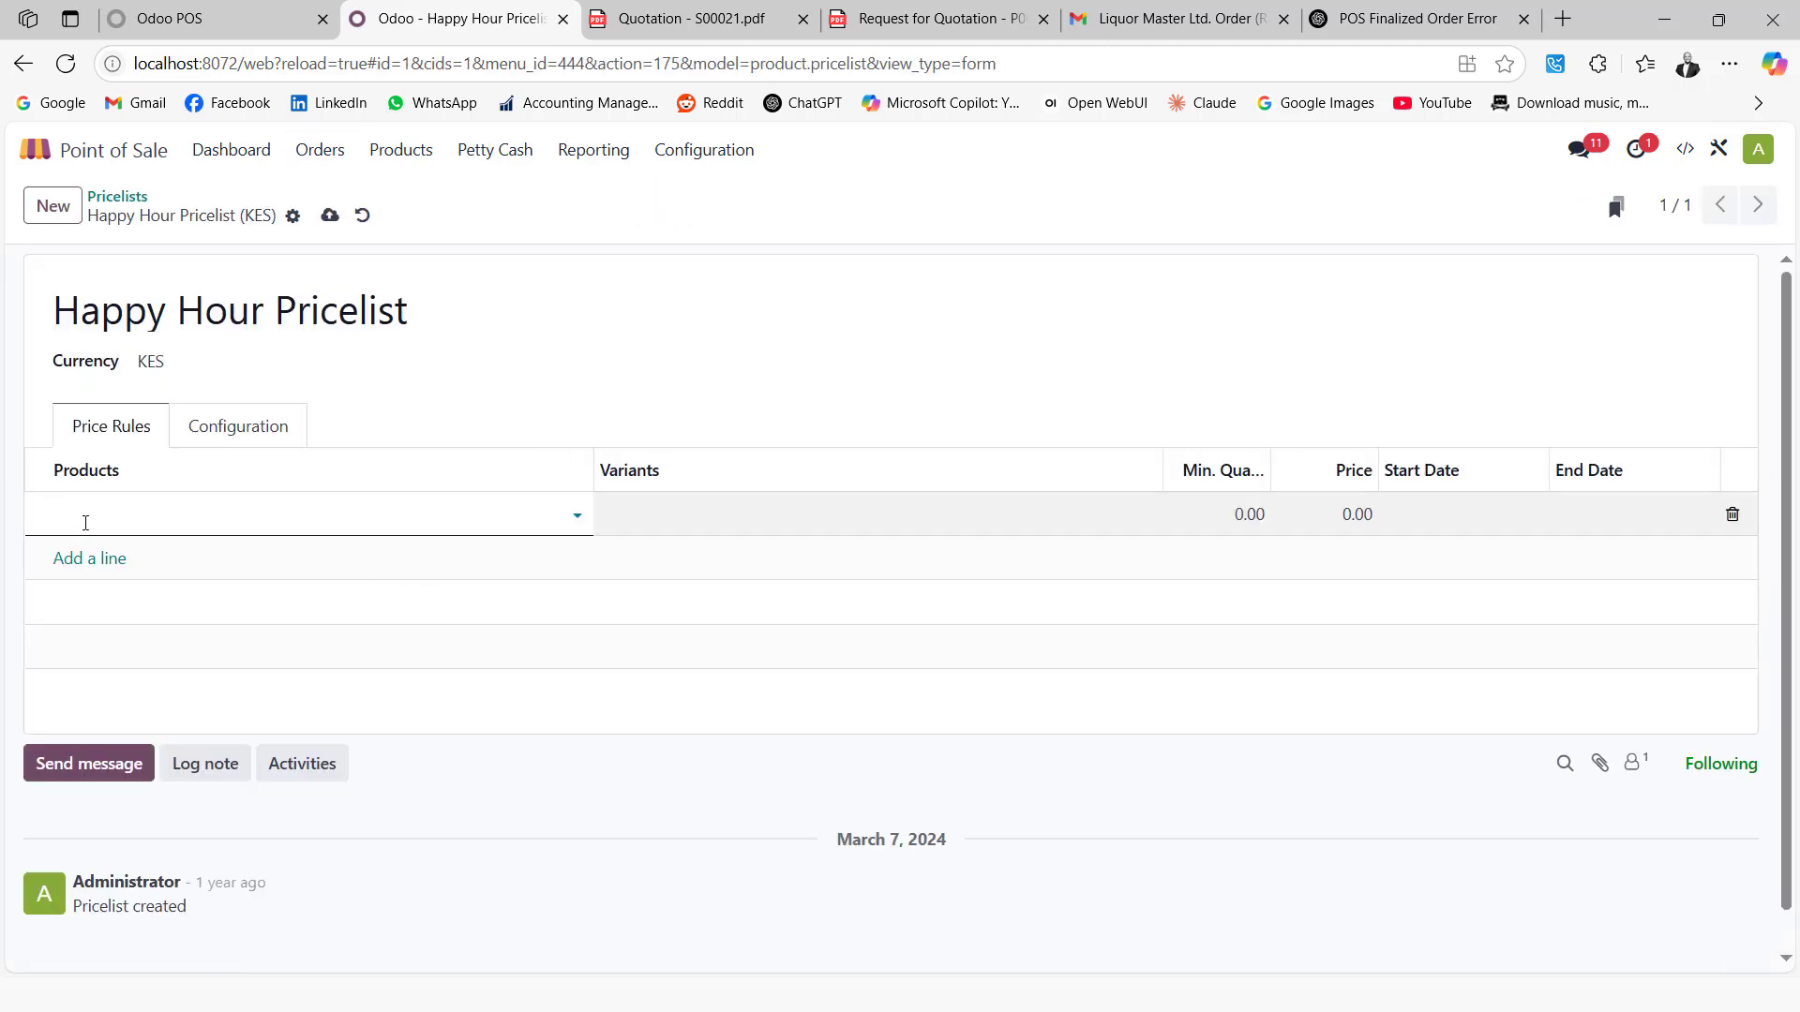
pyautogui.write('t')
pyautogui.write('ask')
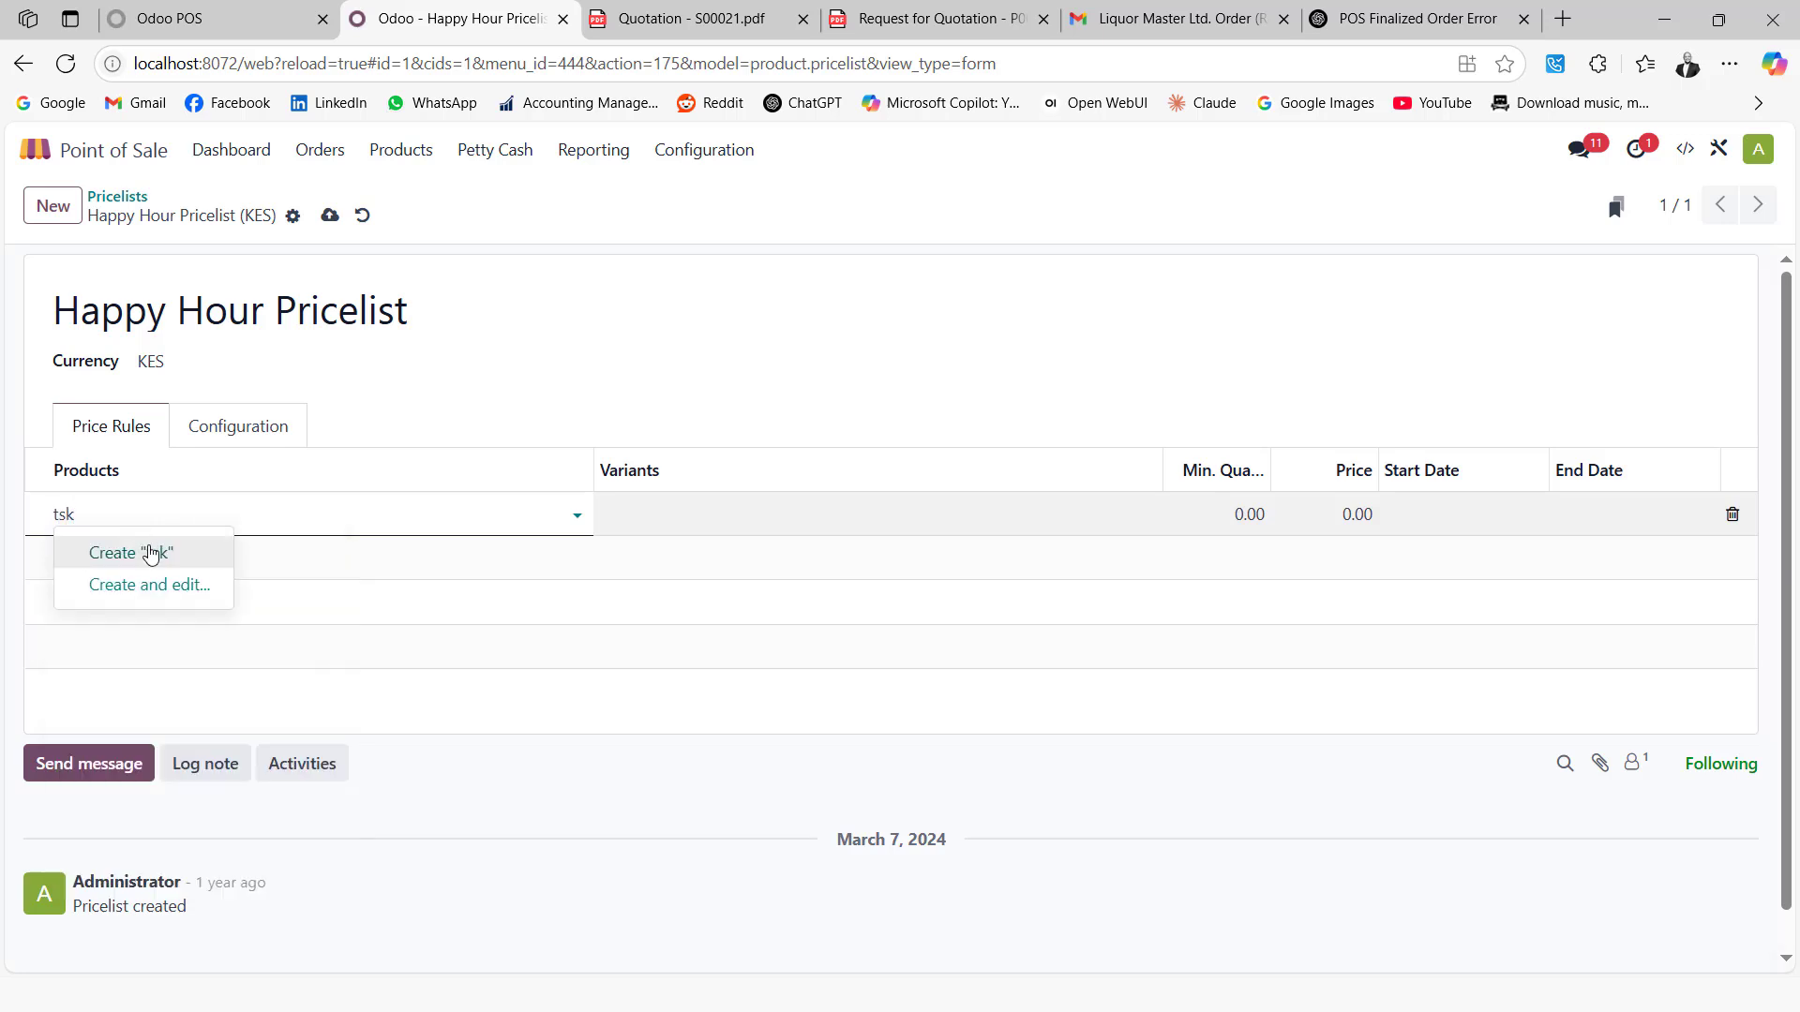
pyautogui.press('BackSpace')
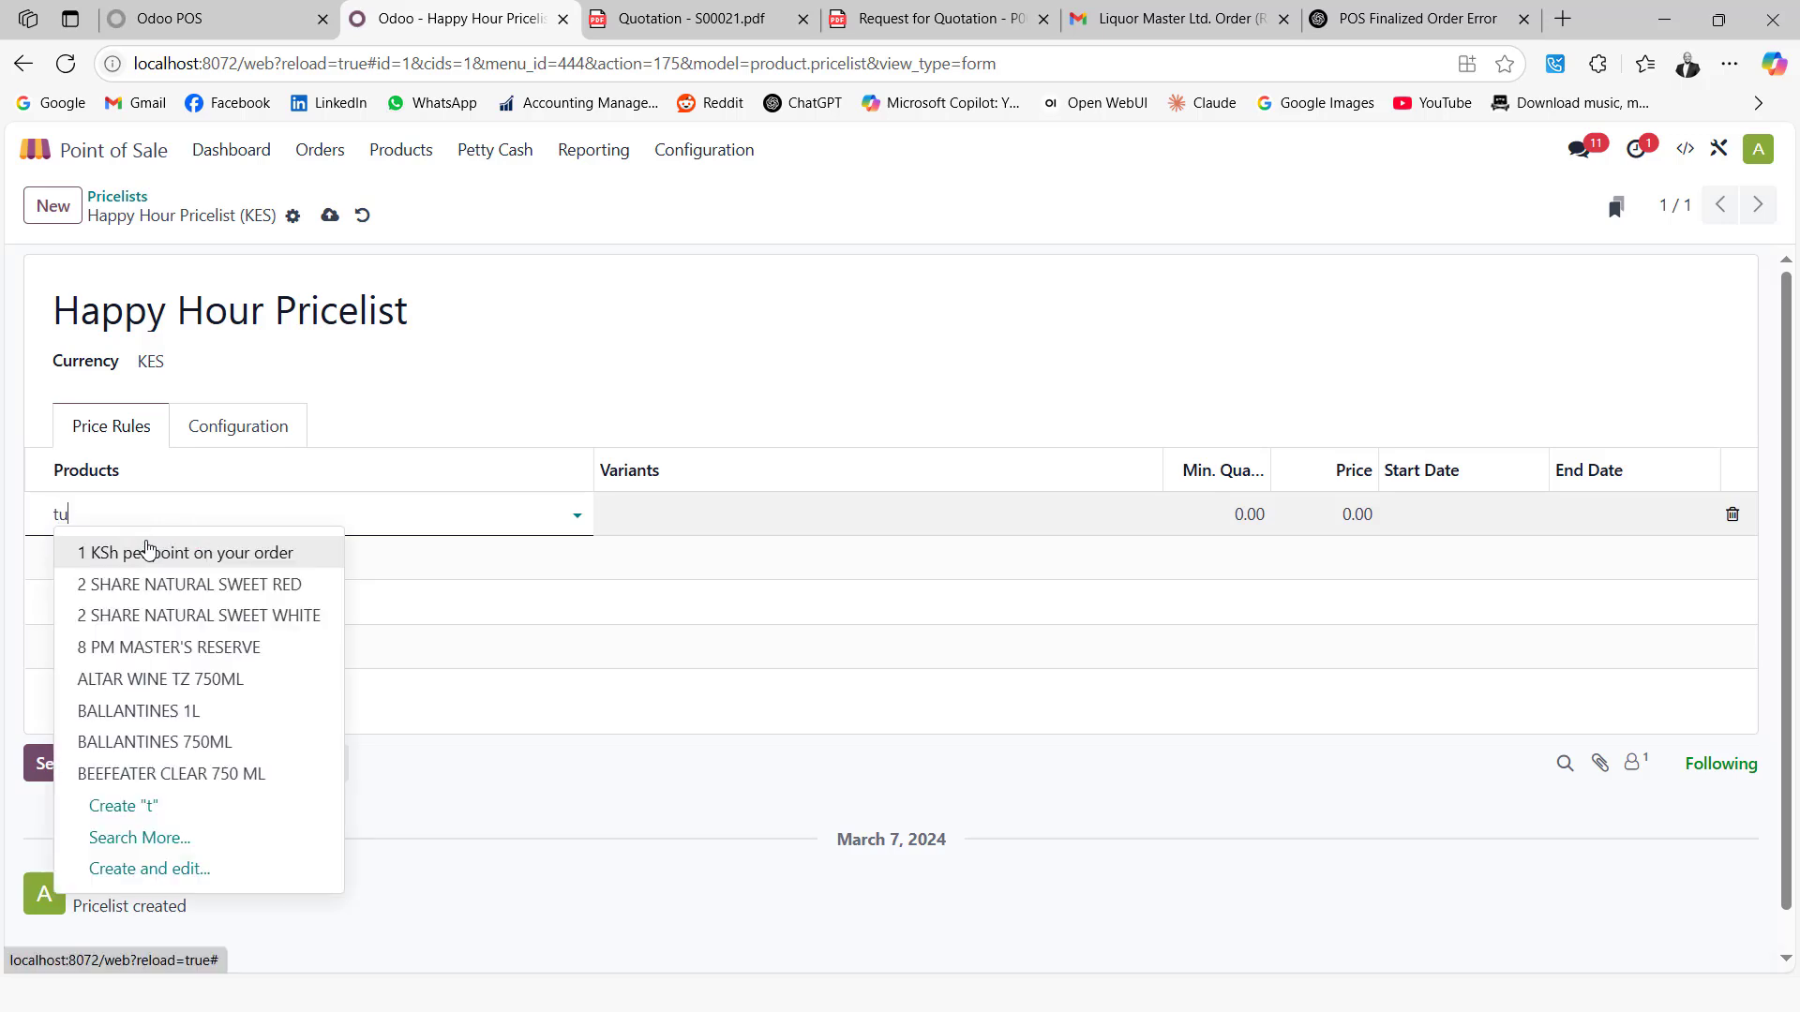
pyautogui.write('k')
pyautogui.click(147, 552)
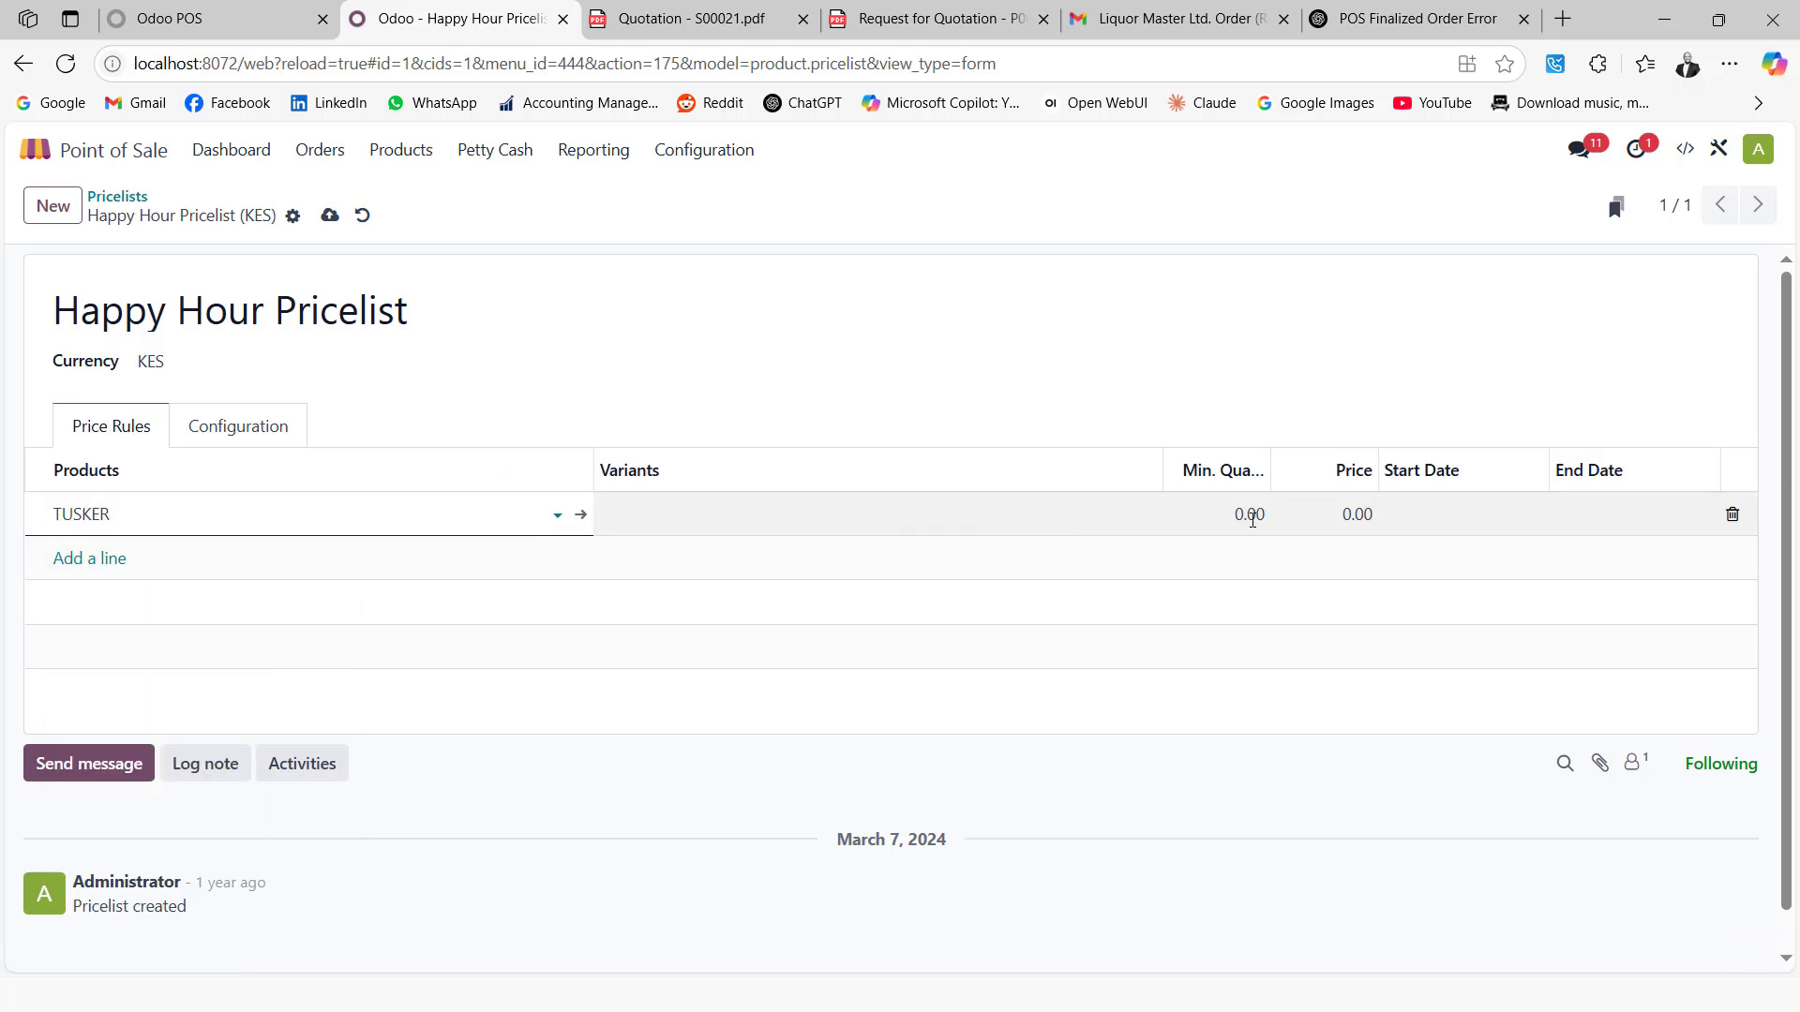
pyautogui.click(1249, 518)
pyautogui.write('1')
pyautogui.click(1343, 517)
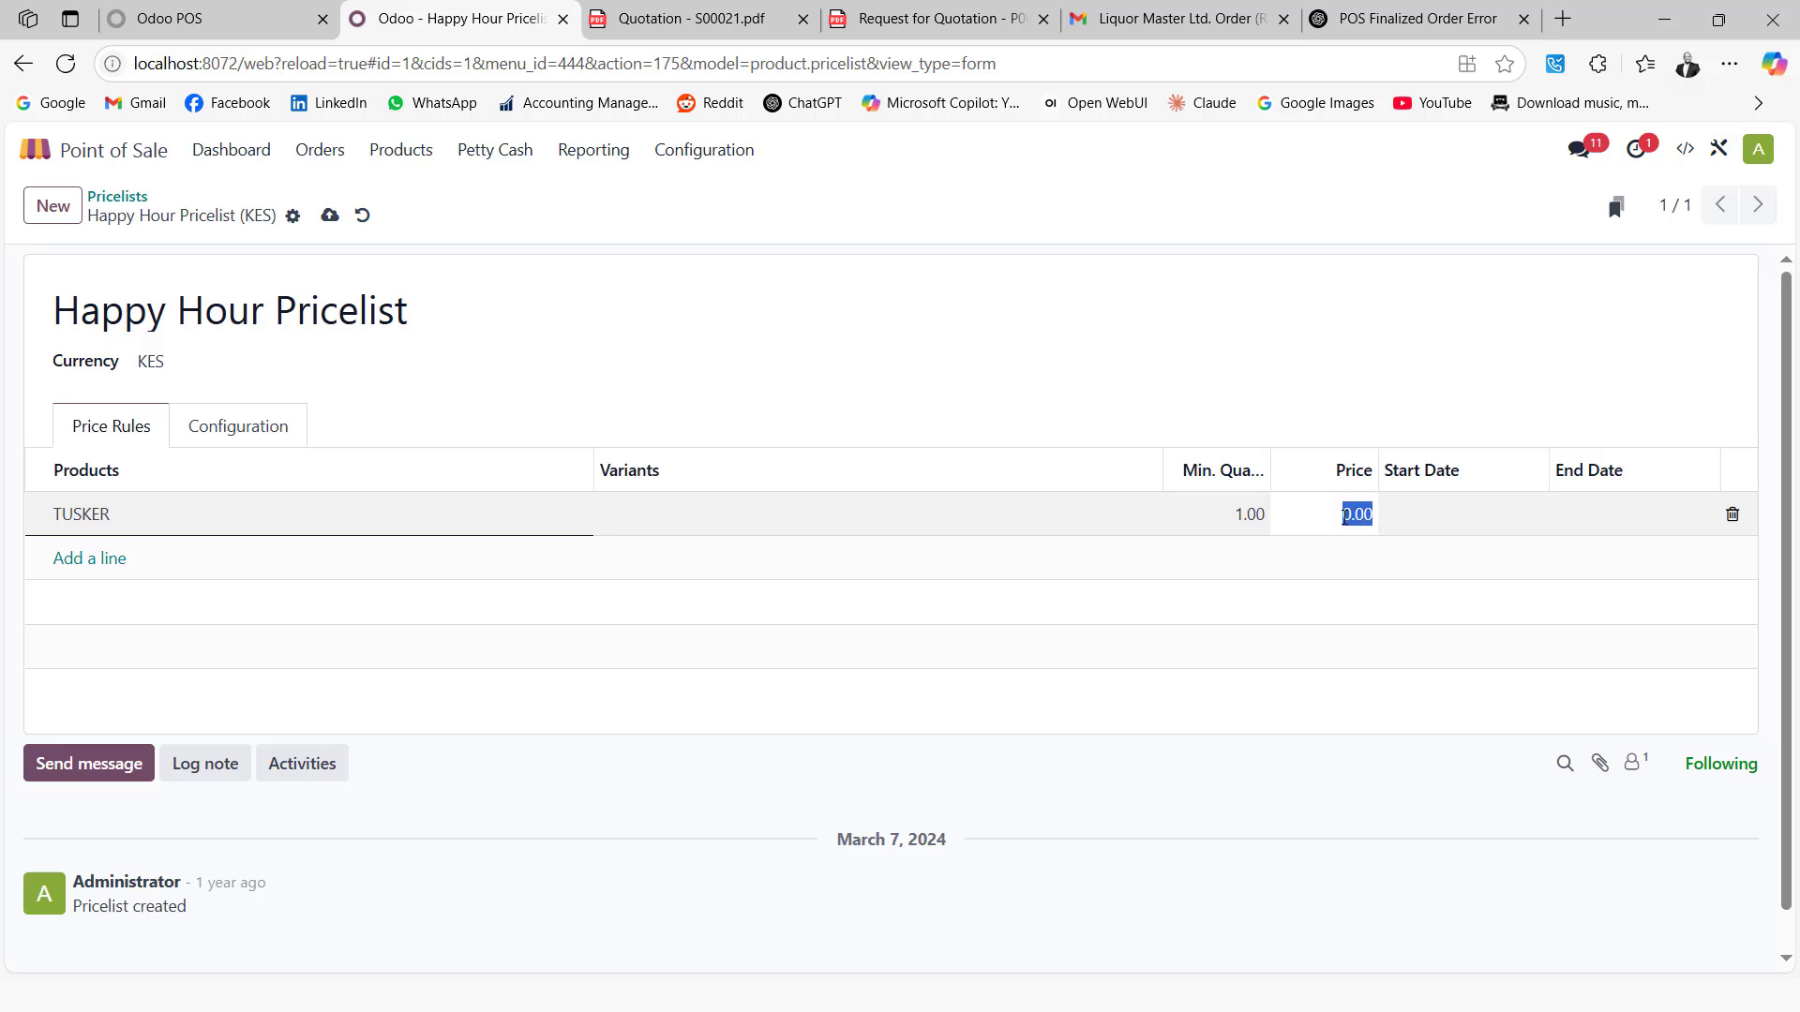
pyautogui.write('250')
pyautogui.click(1437, 506)
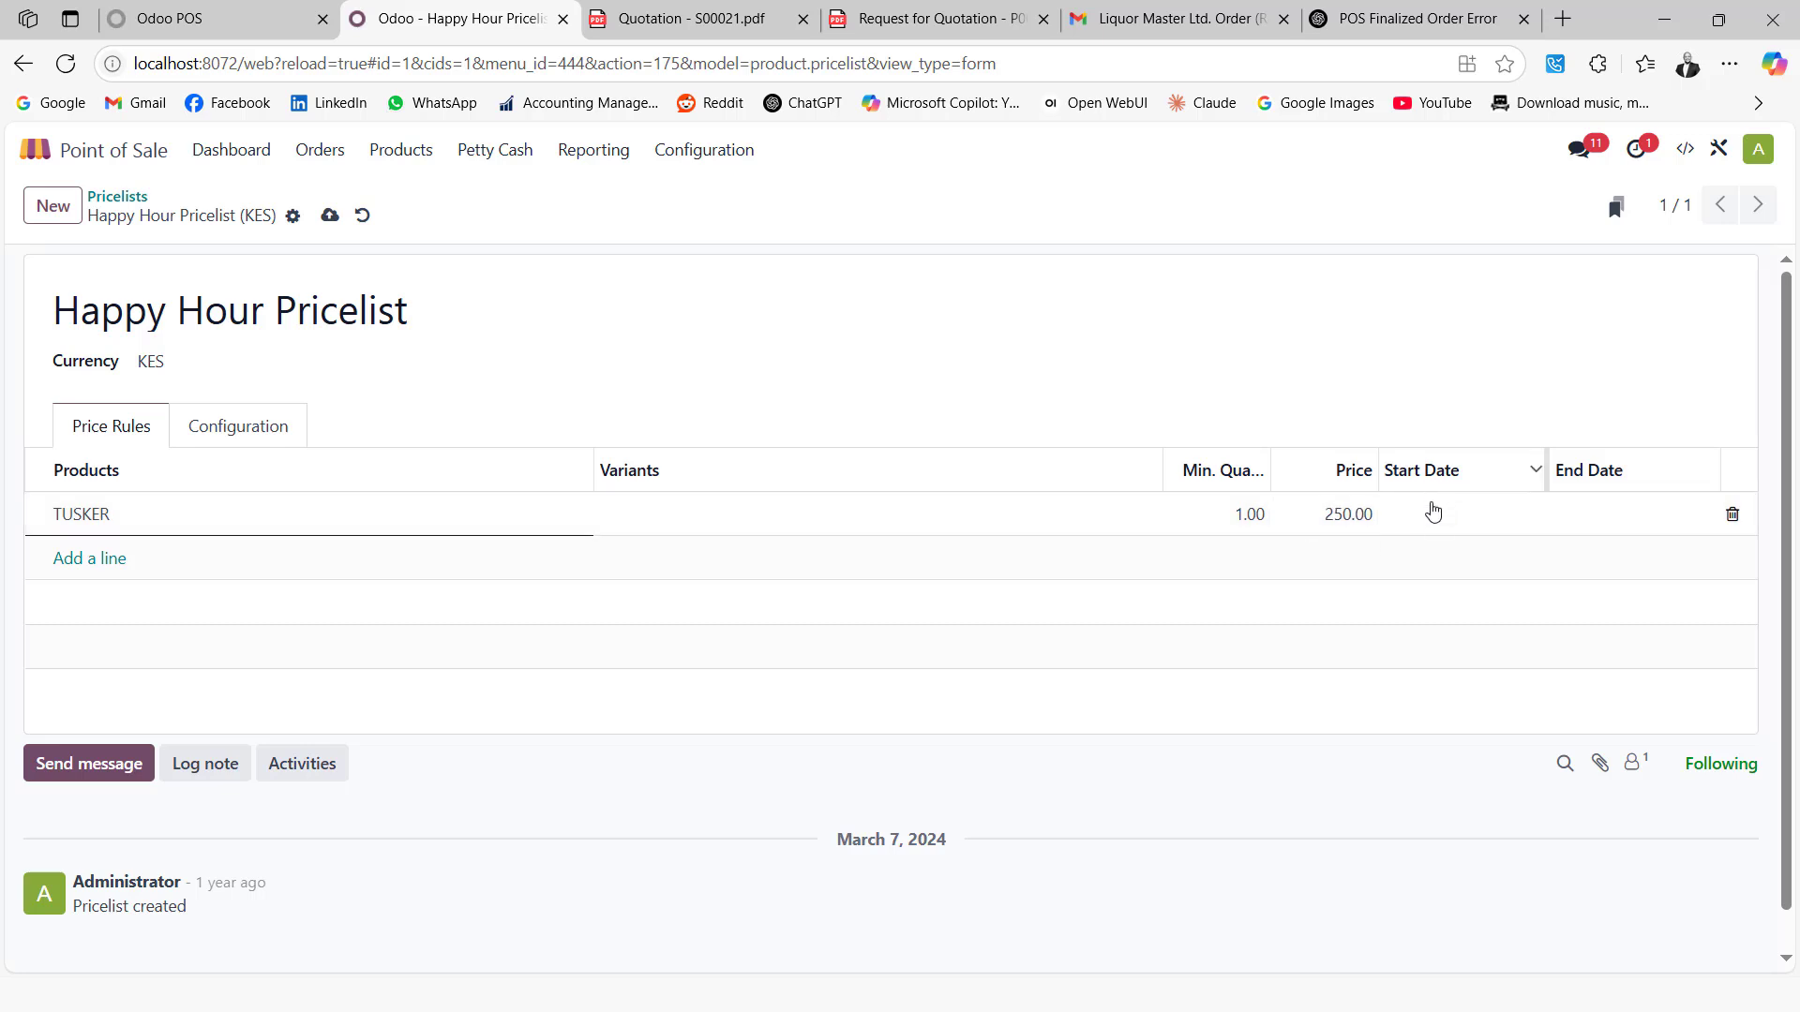
# Set the rule to run 06/02/2025 01:00 to 04:00 and save the pricelist
pyautogui.click(1439, 514)
pyautogui.click(1054, 405)
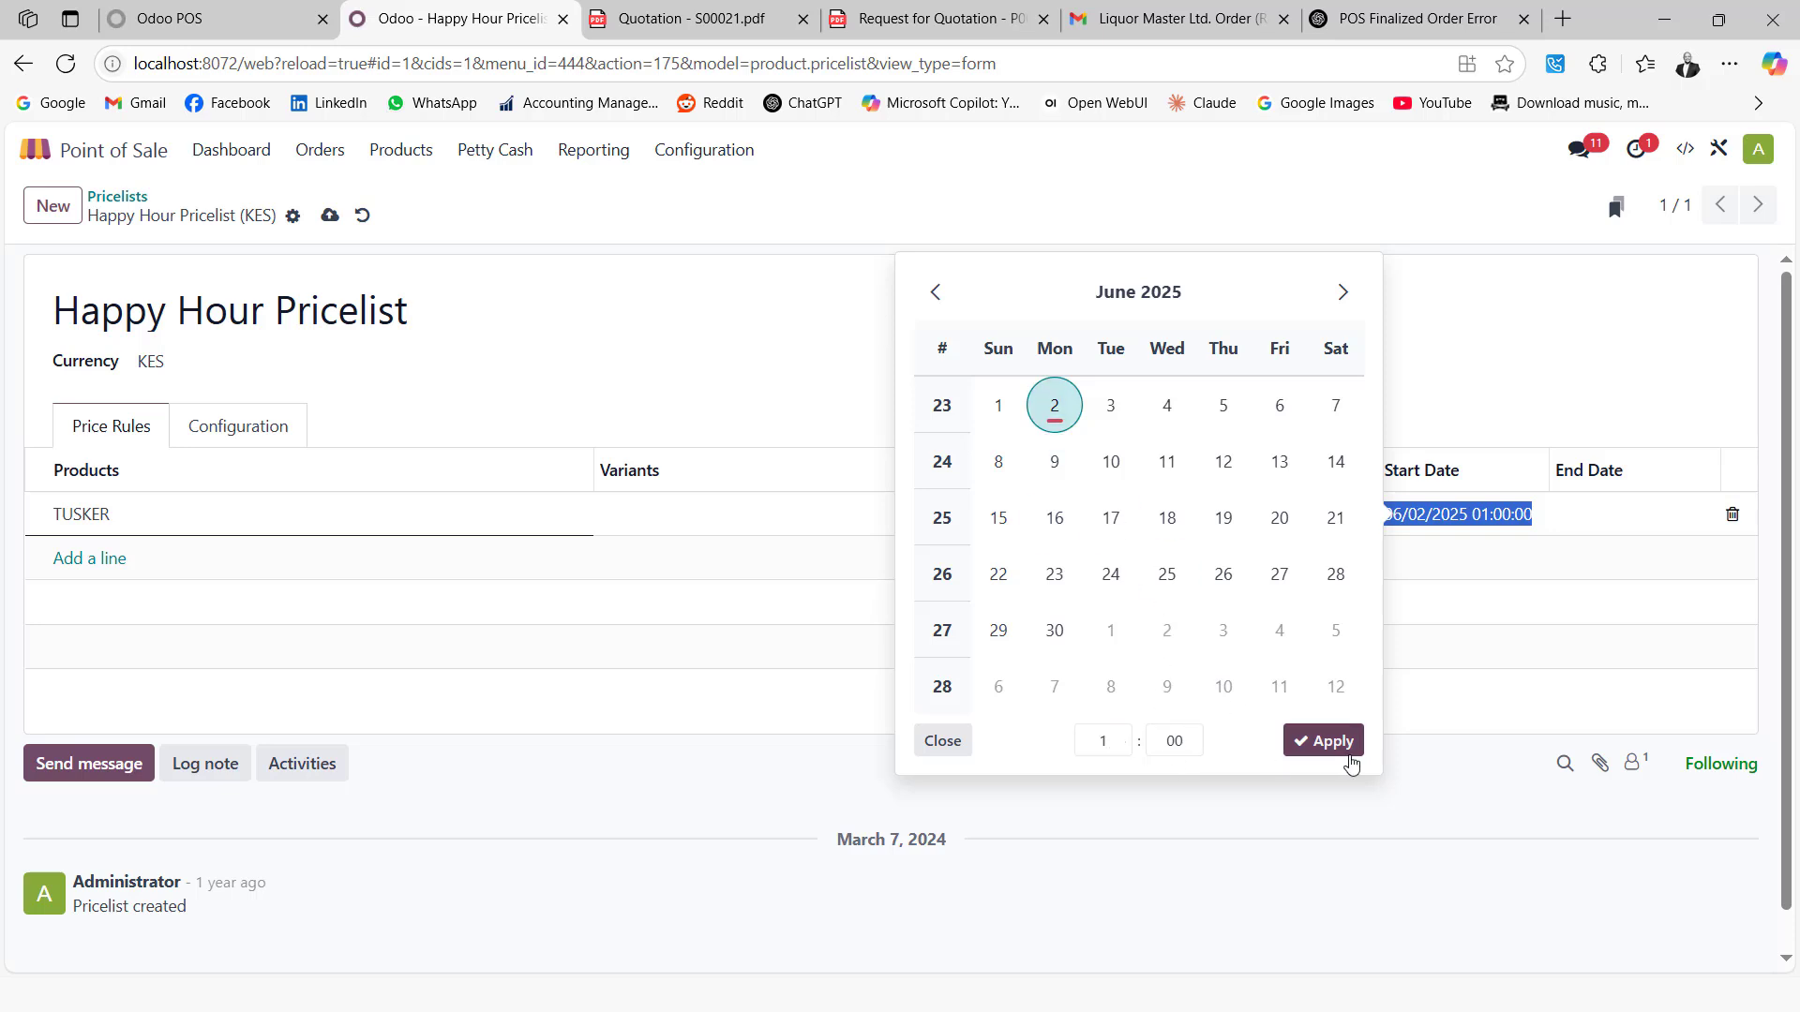
pyautogui.click(1336, 745)
pyautogui.click(1607, 514)
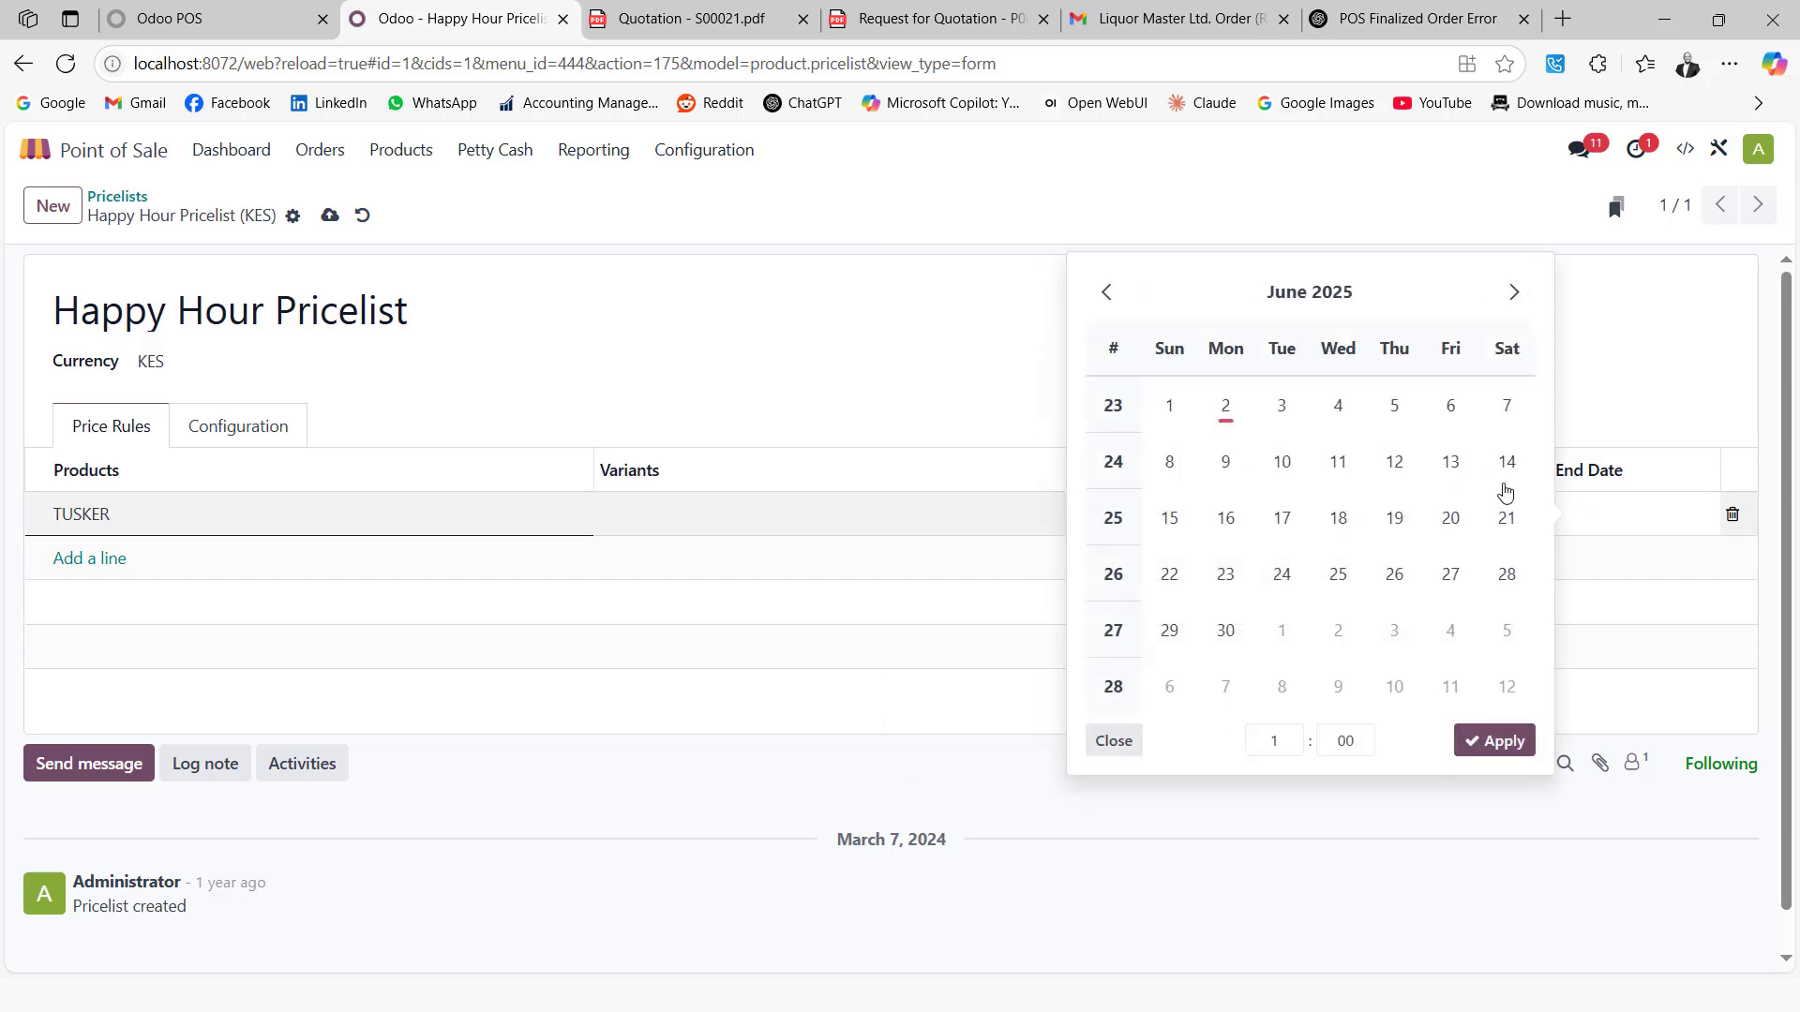
pyautogui.click(1225, 405)
pyautogui.click(1291, 750)
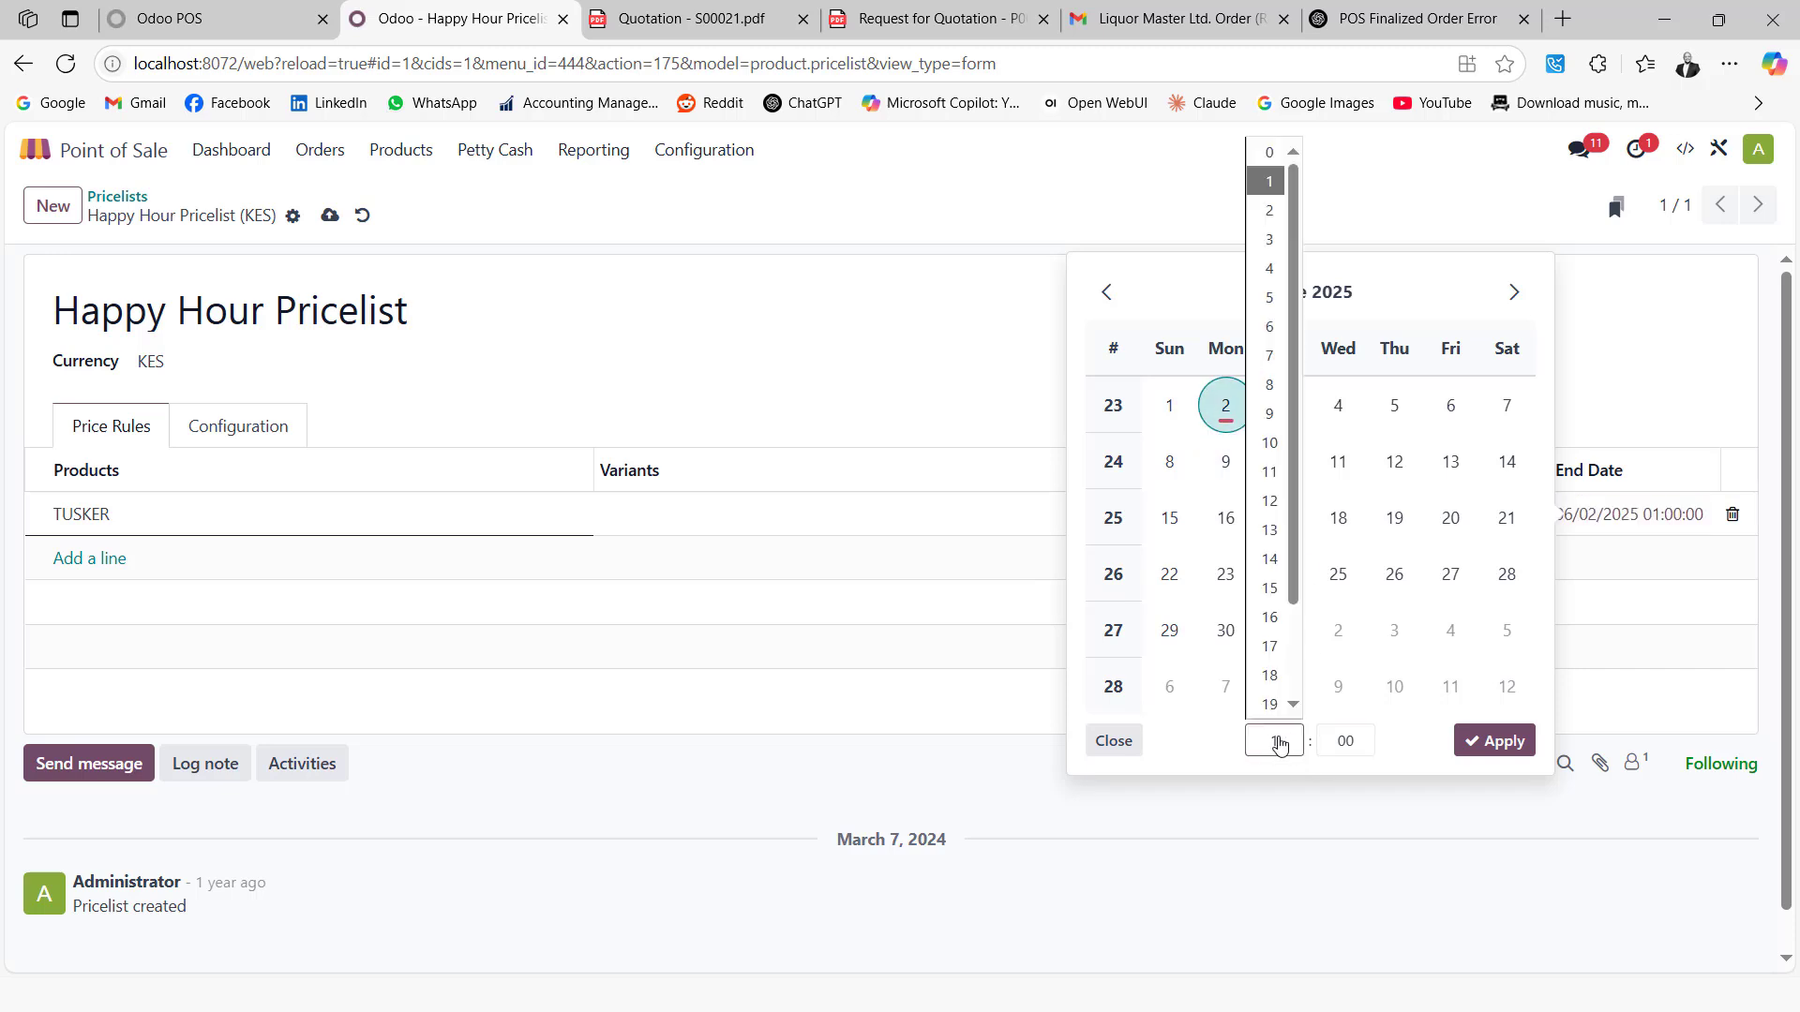
pyautogui.click(1269, 269)
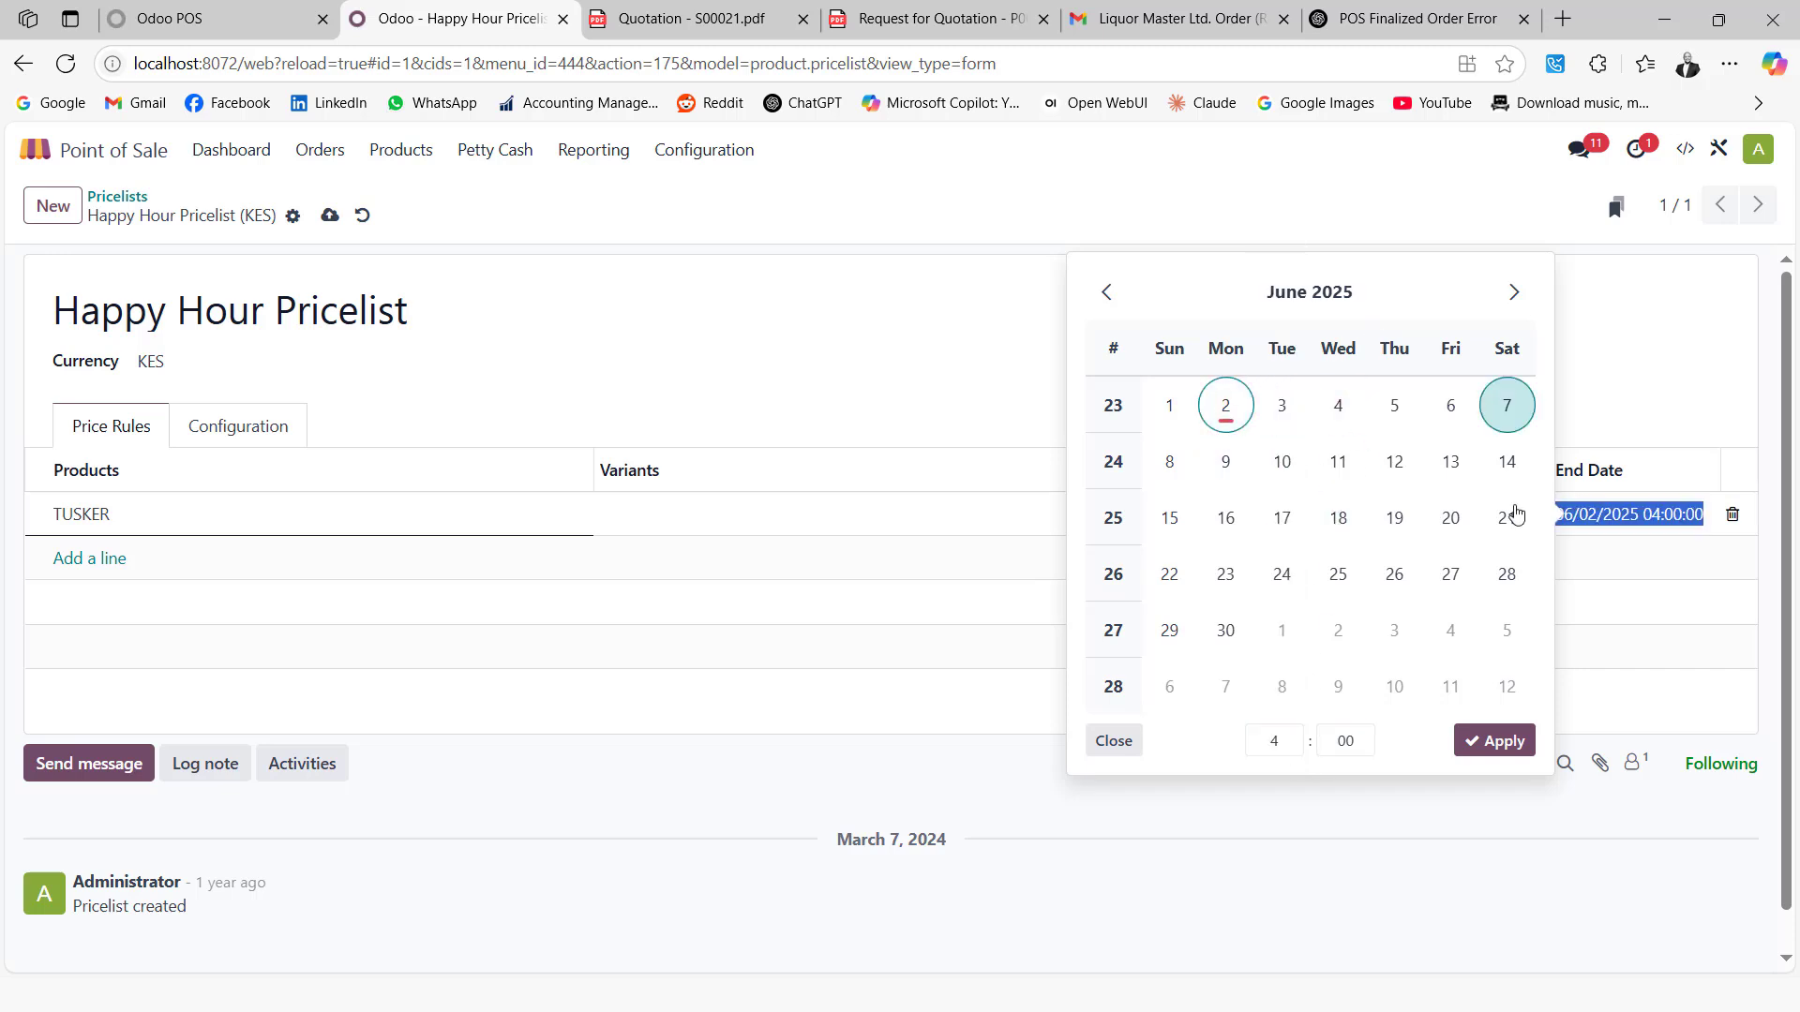
pyautogui.click(1491, 740)
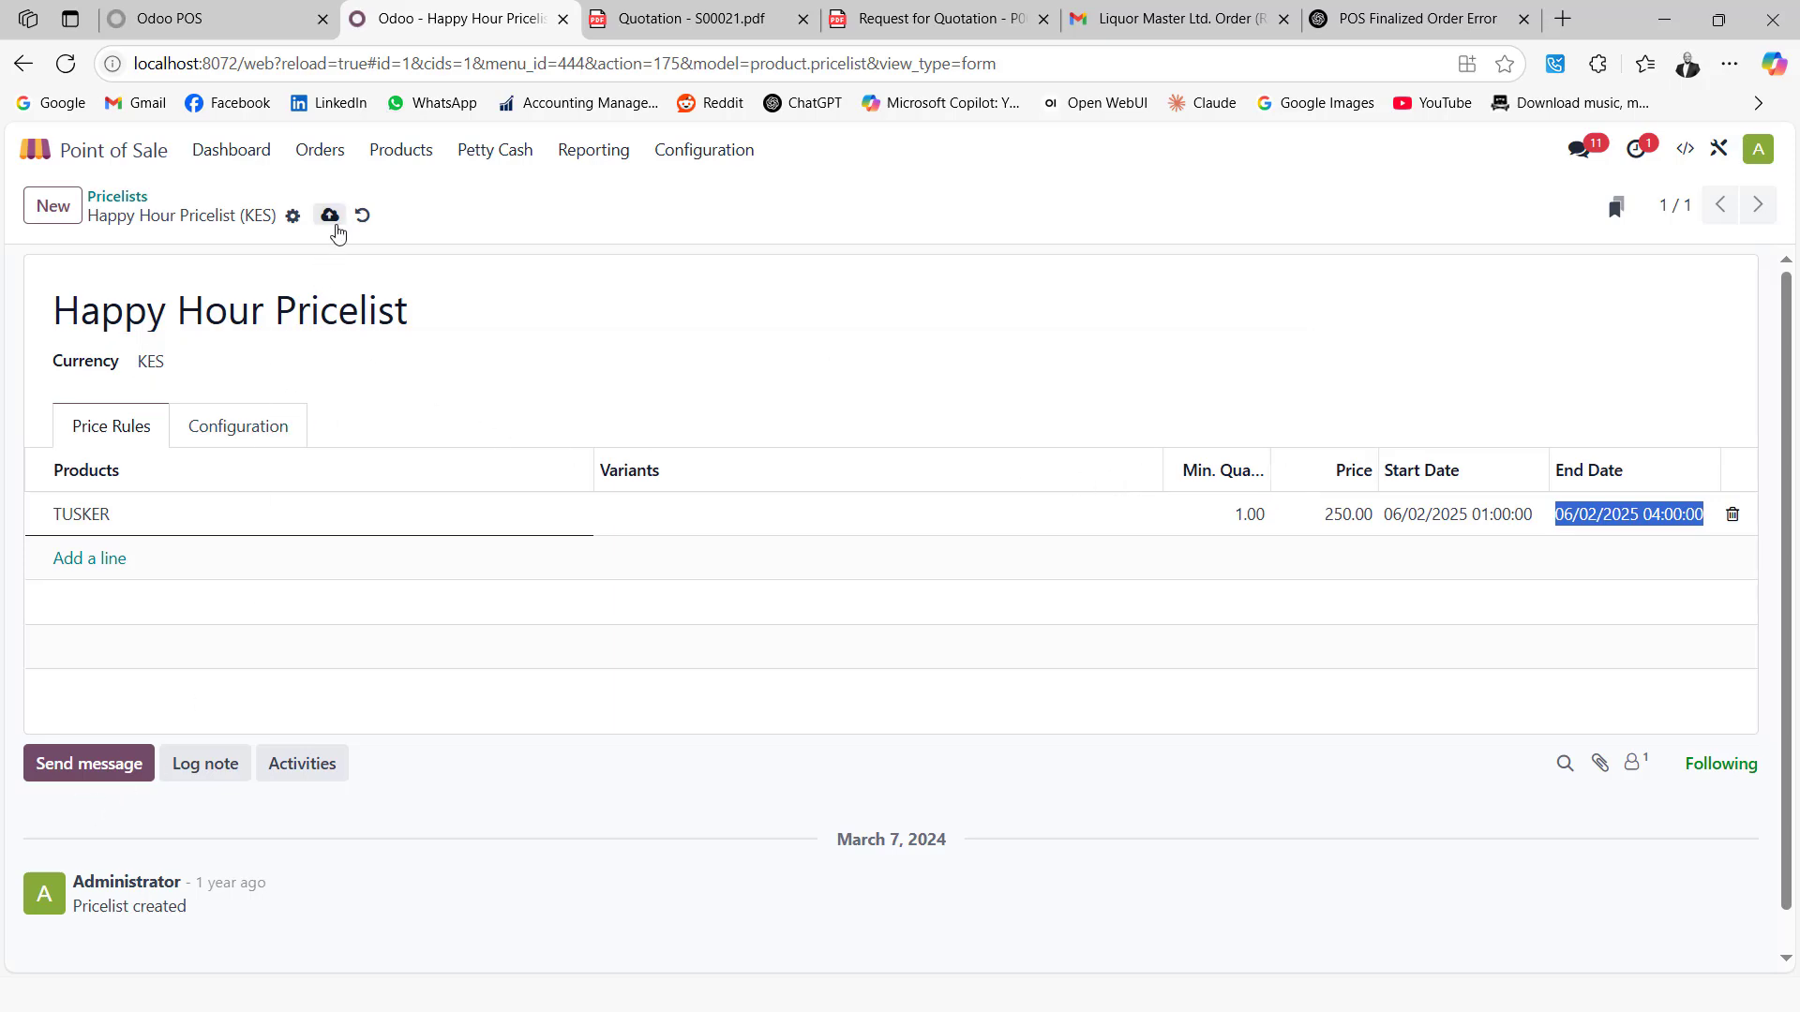
pyautogui.click(330, 216)
pyautogui.click(198, 9)
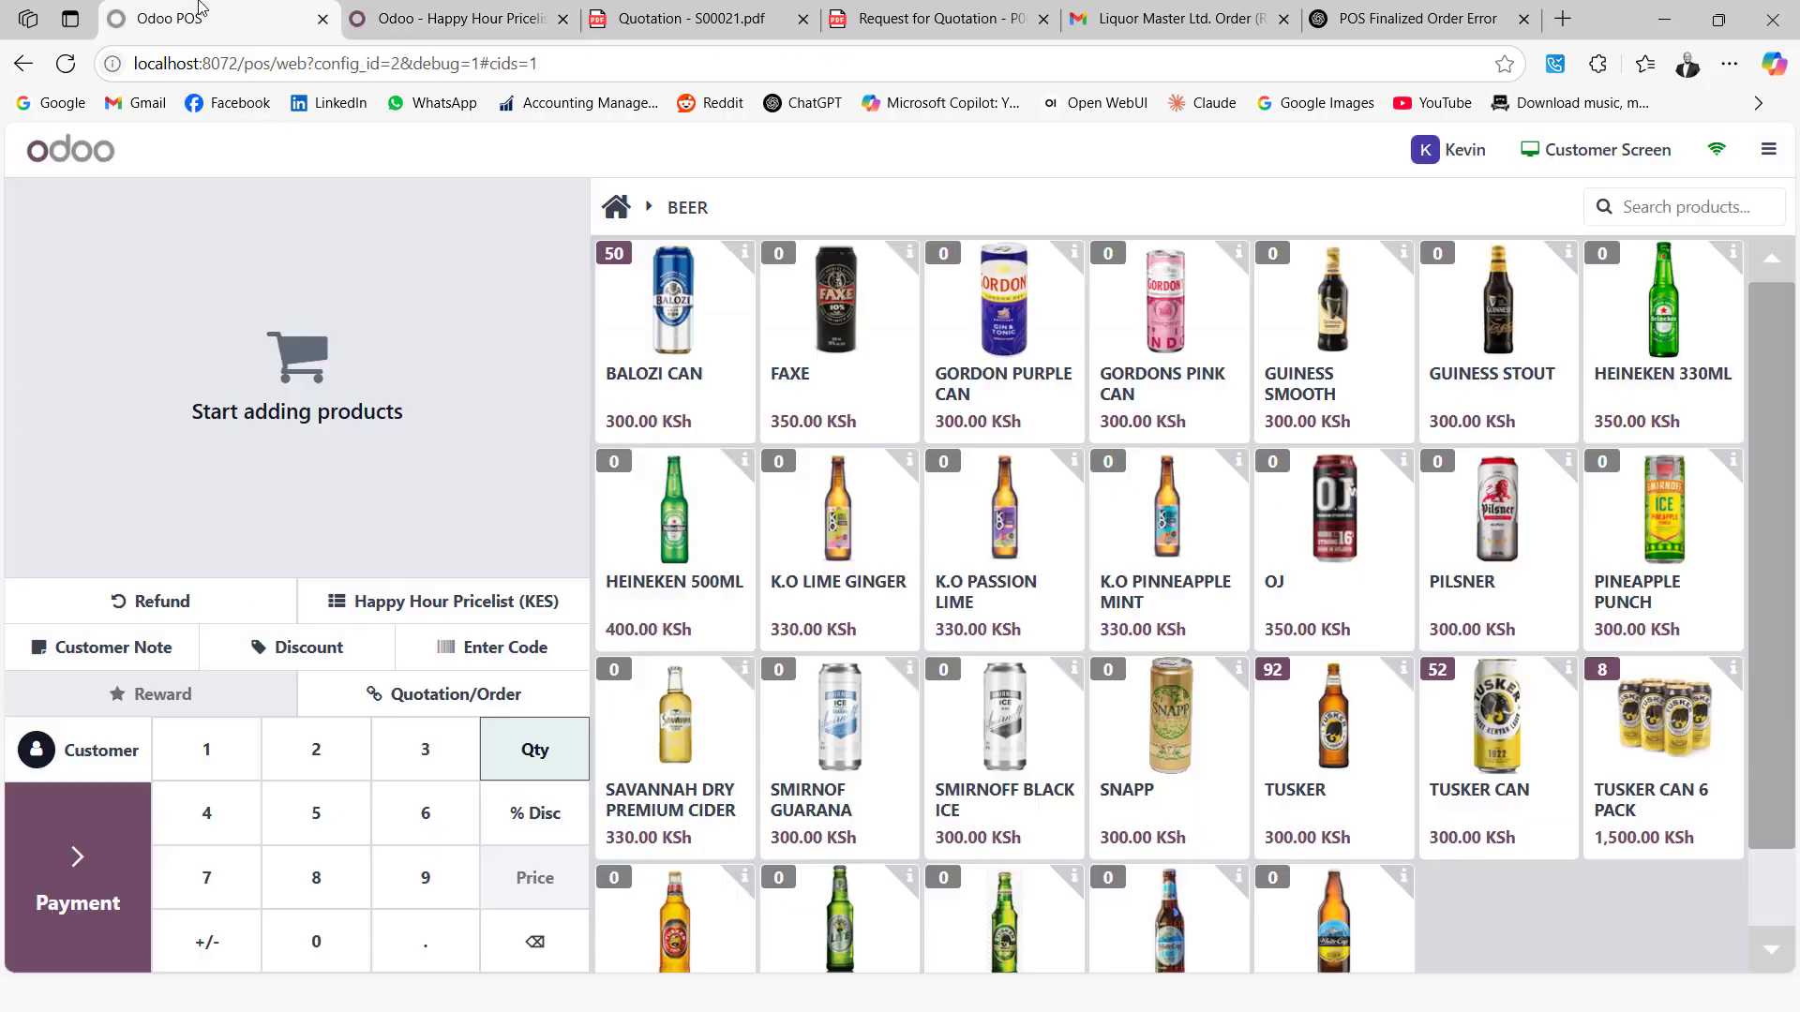
# Reload the POS tab so it loads the updated Happy Hour Pricelist
pyautogui.click(66, 63)
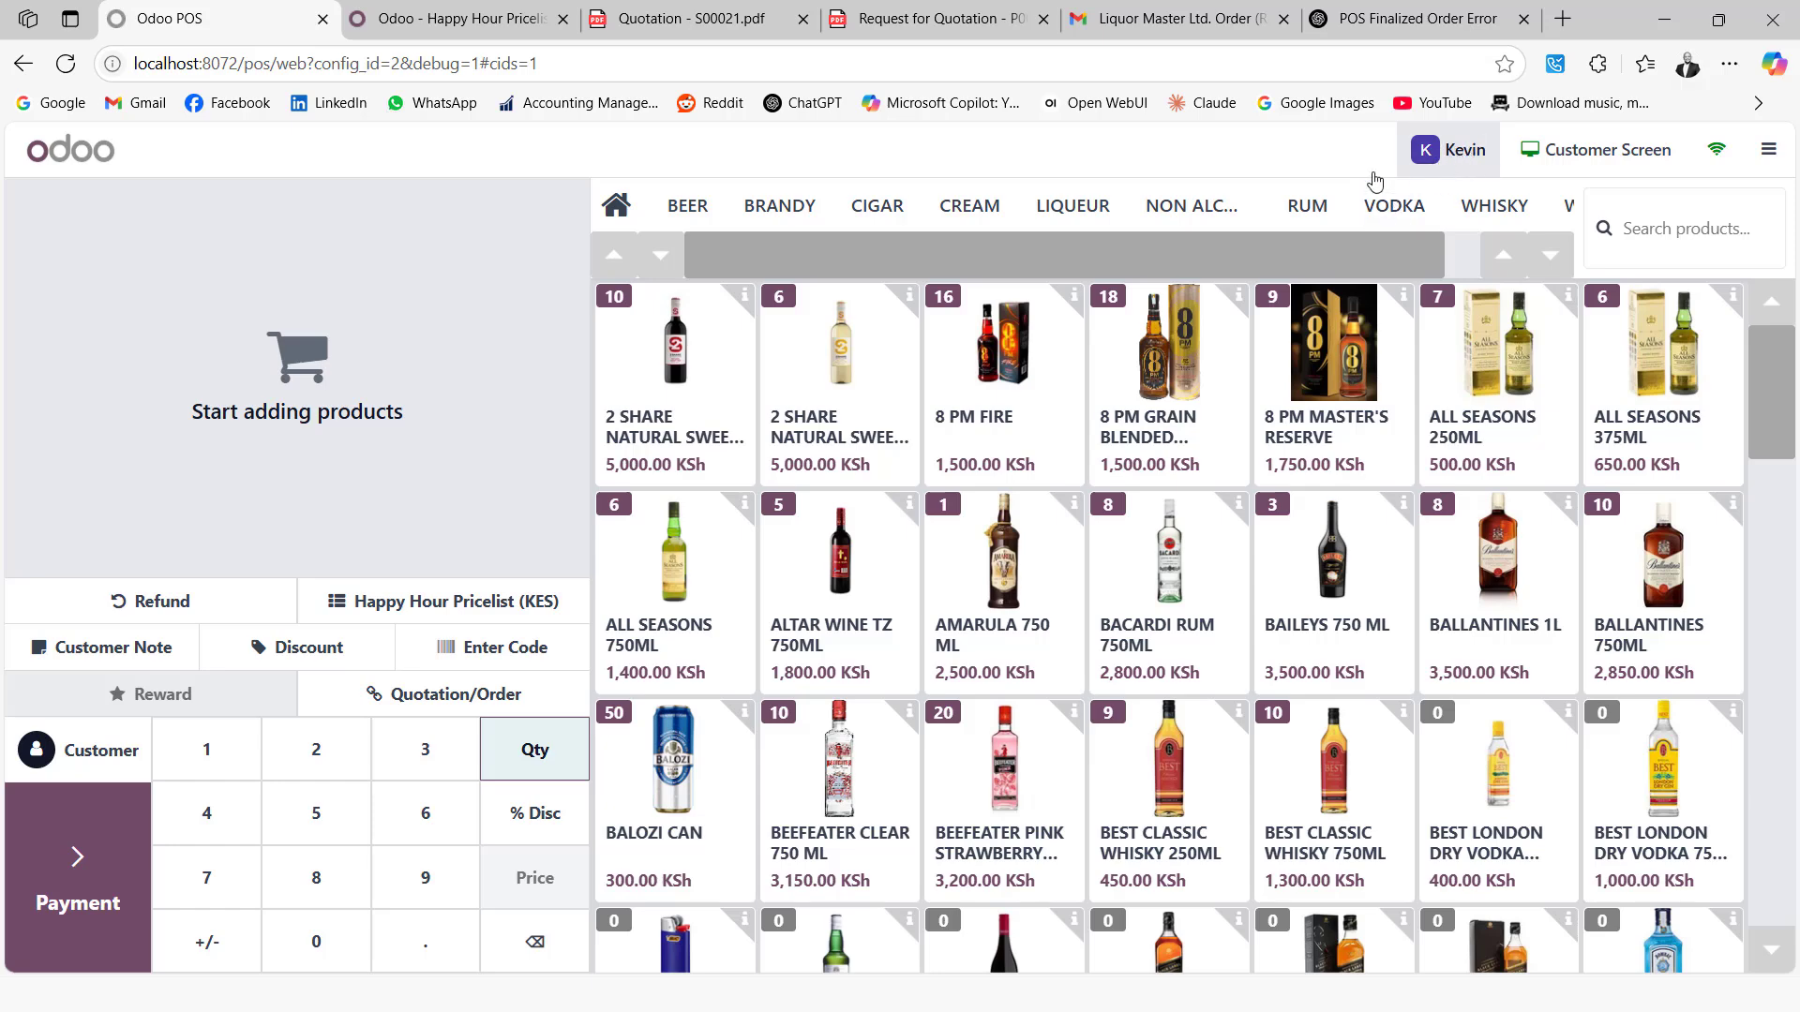
# Switch to a different cashier and confirm with their PIN
pyautogui.click(1436, 152)
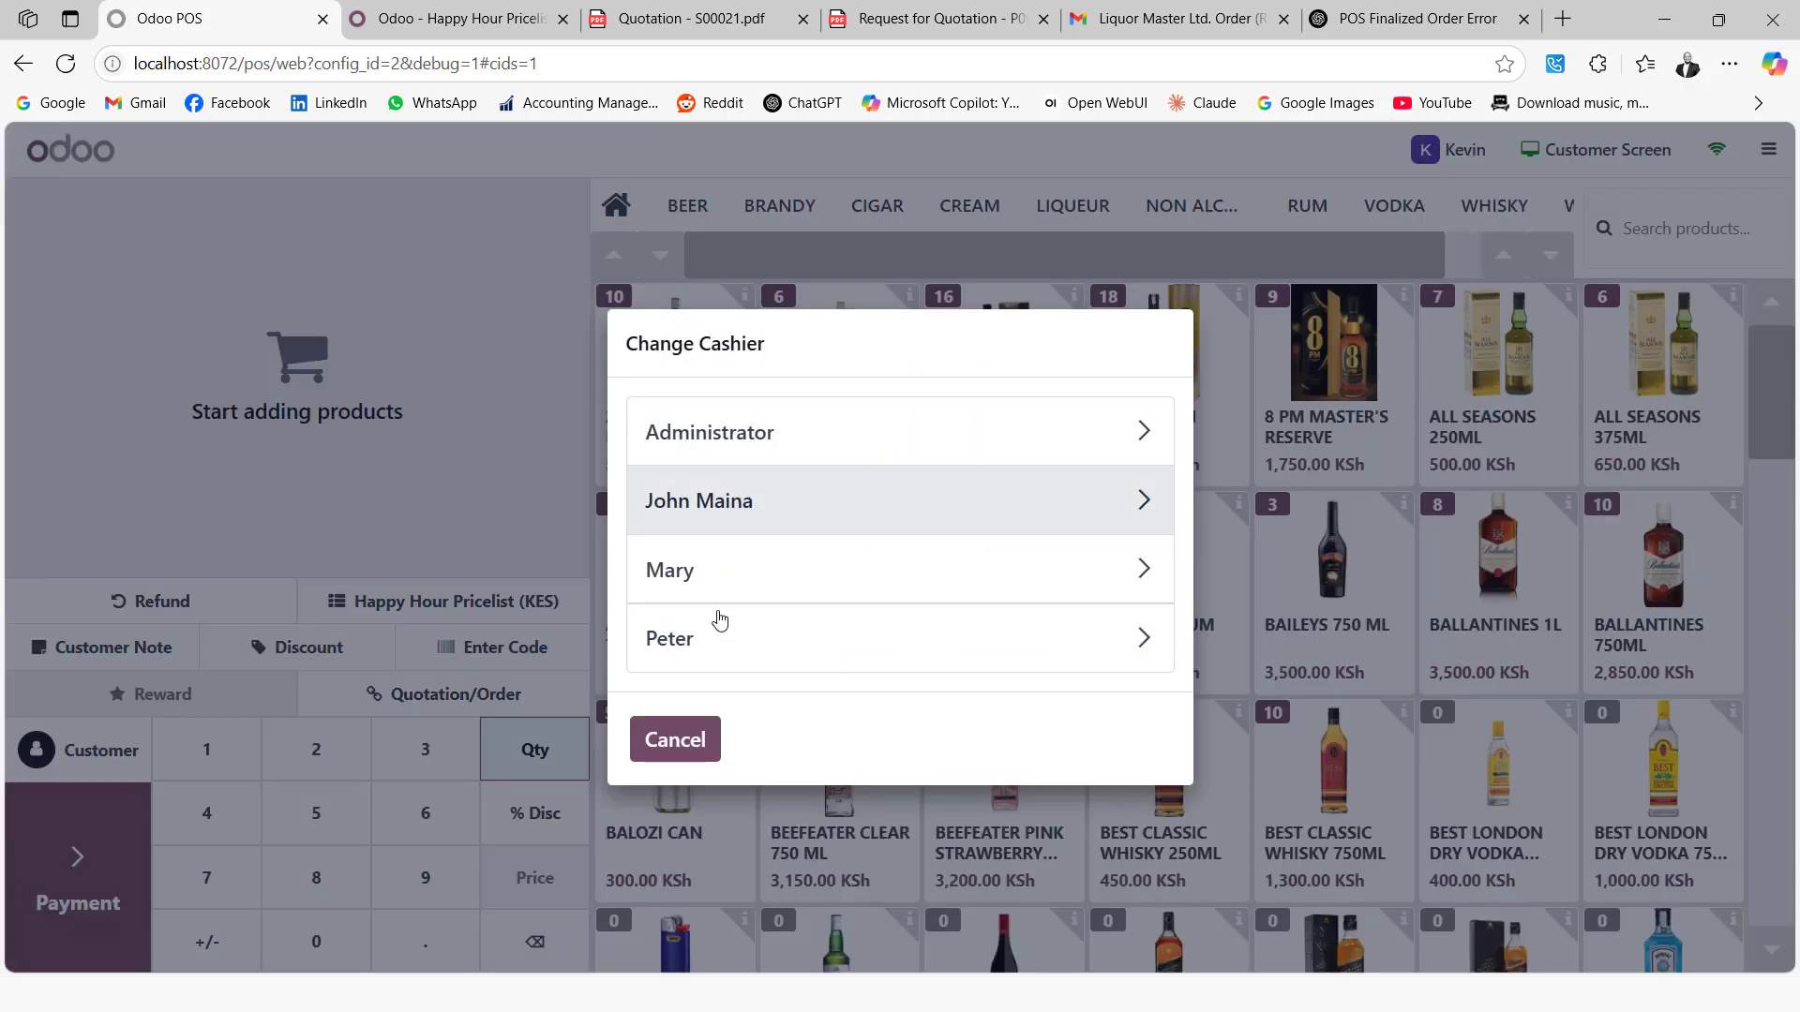
pyautogui.click(696, 576)
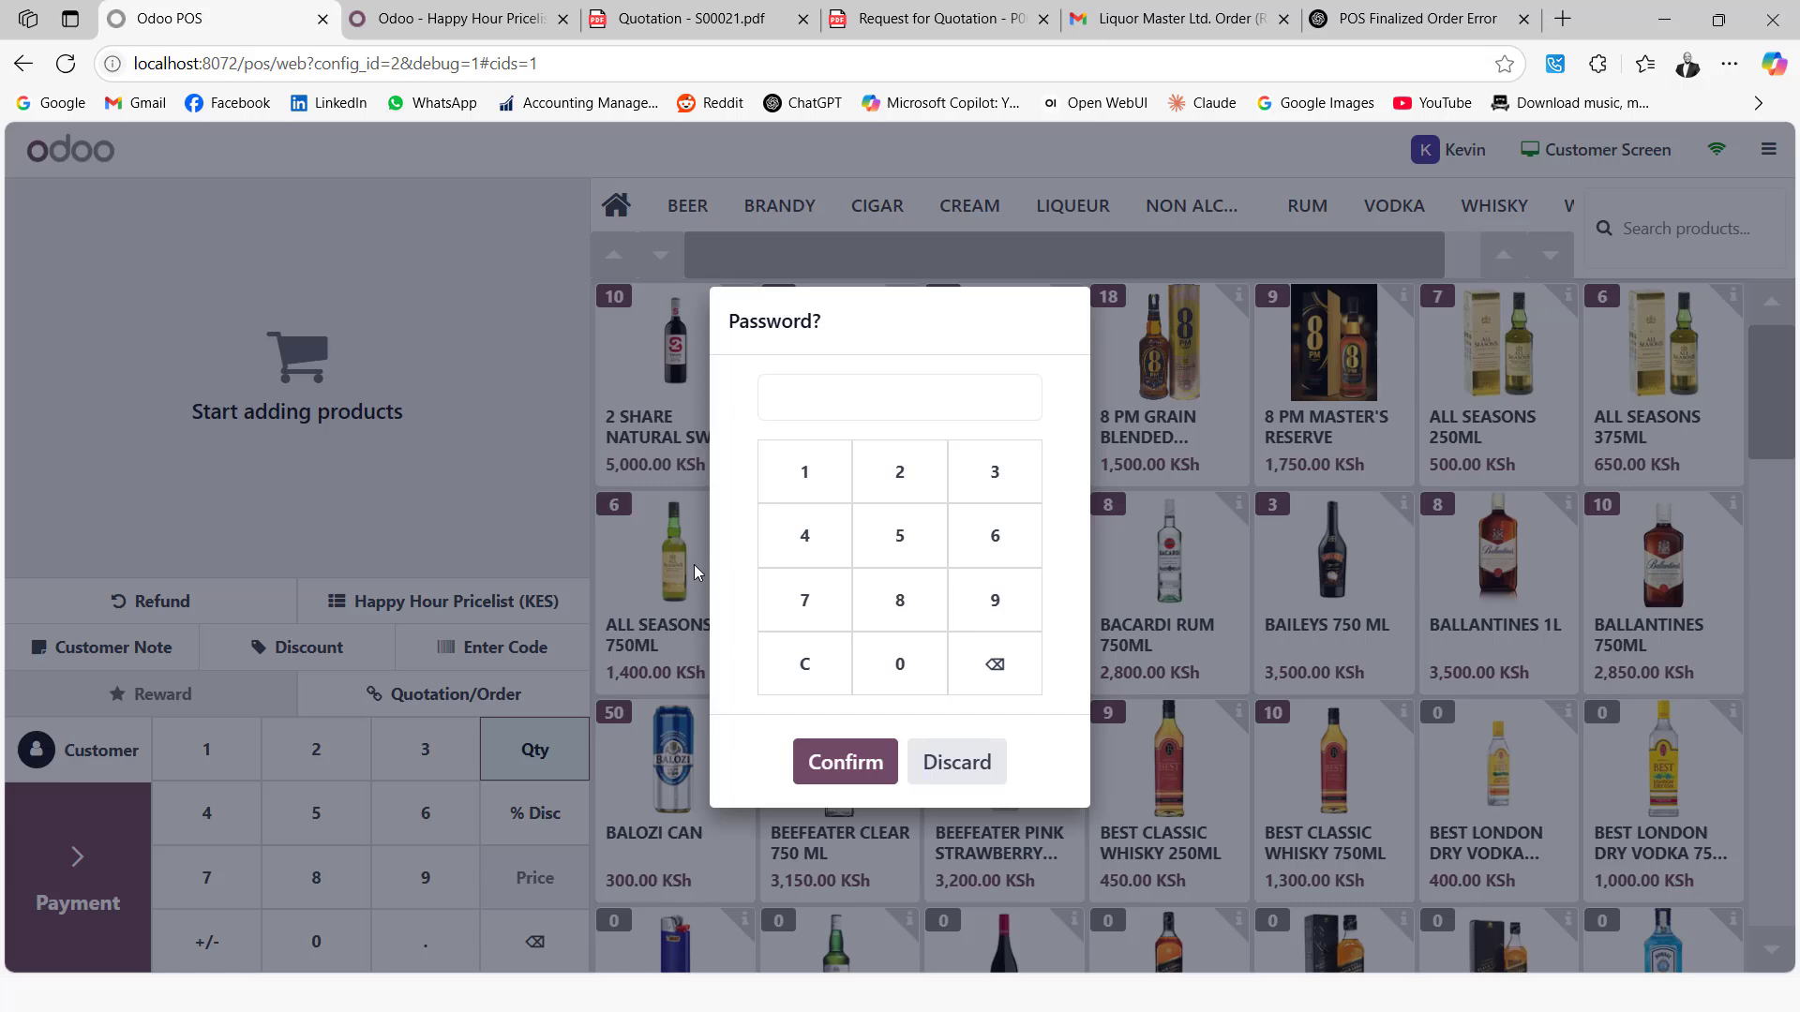
pyautogui.write('••••')
pyautogui.press('Return')
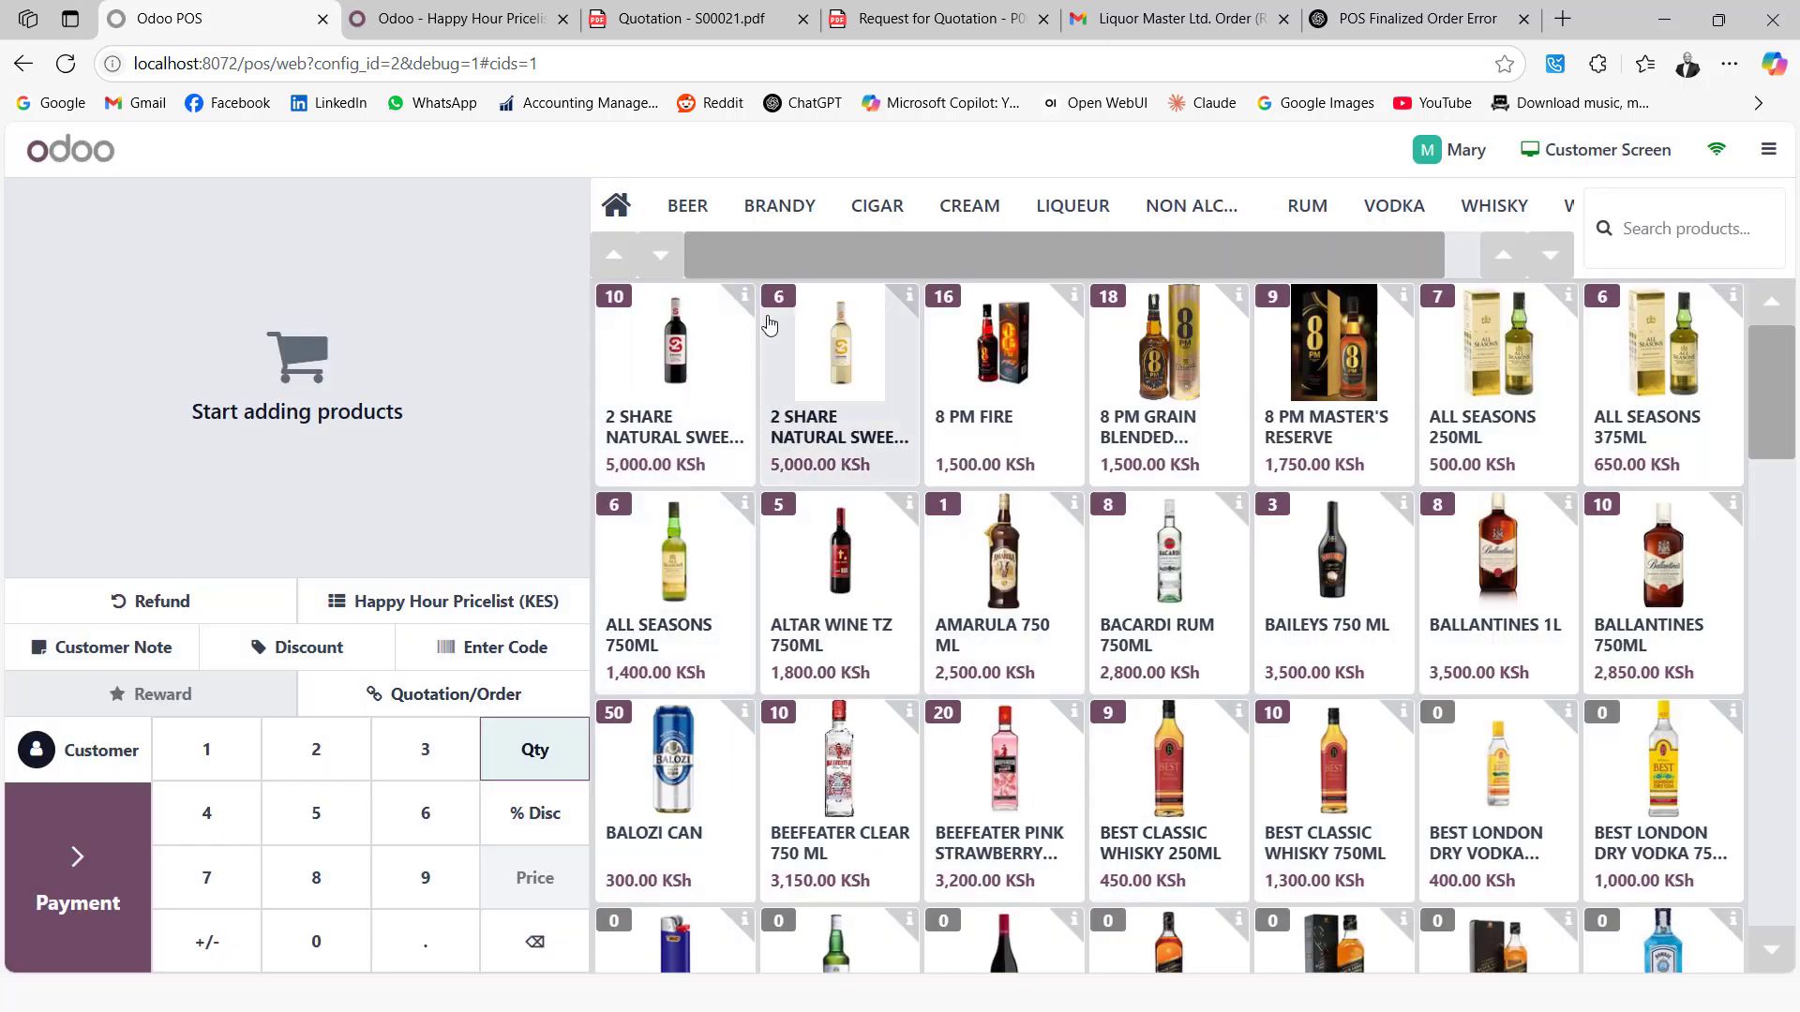
# Sell one TUSKER at 250.00 KSh in cash, validate, and skip the receipt
pyautogui.click(696, 208)
pyautogui.click(1350, 761)
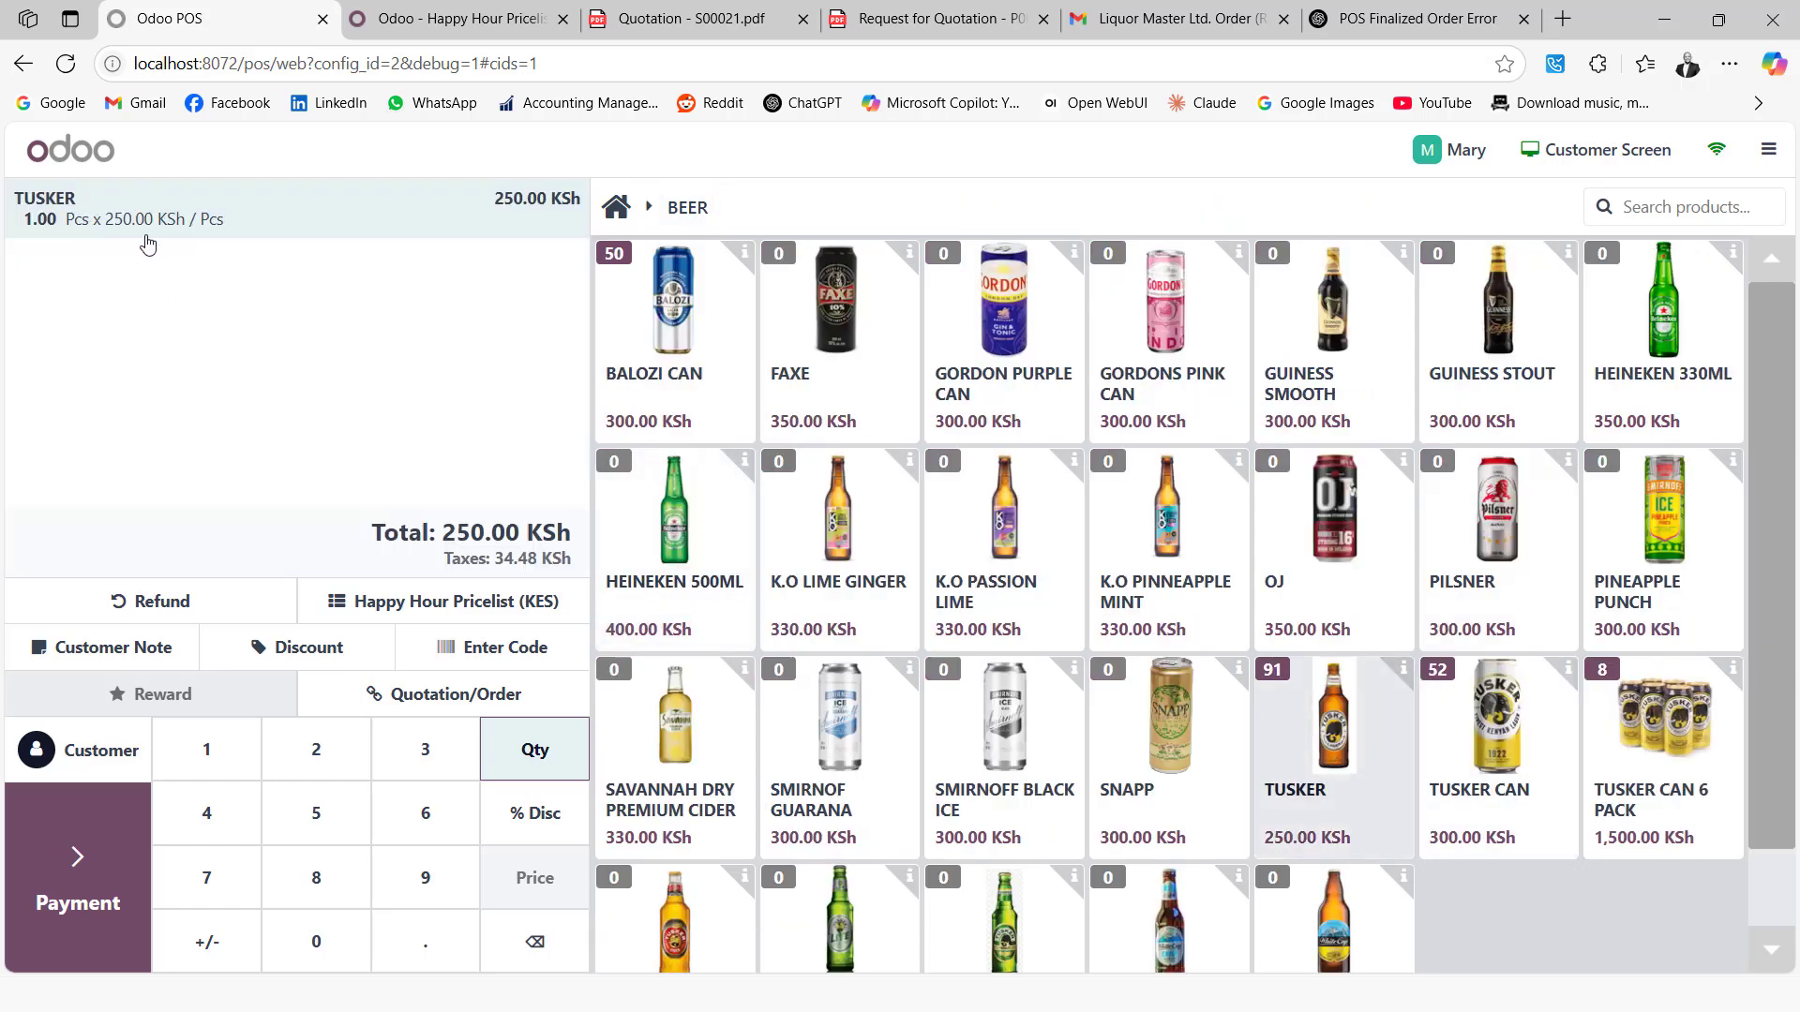
pyautogui.click(70, 867)
pyautogui.click(130, 328)
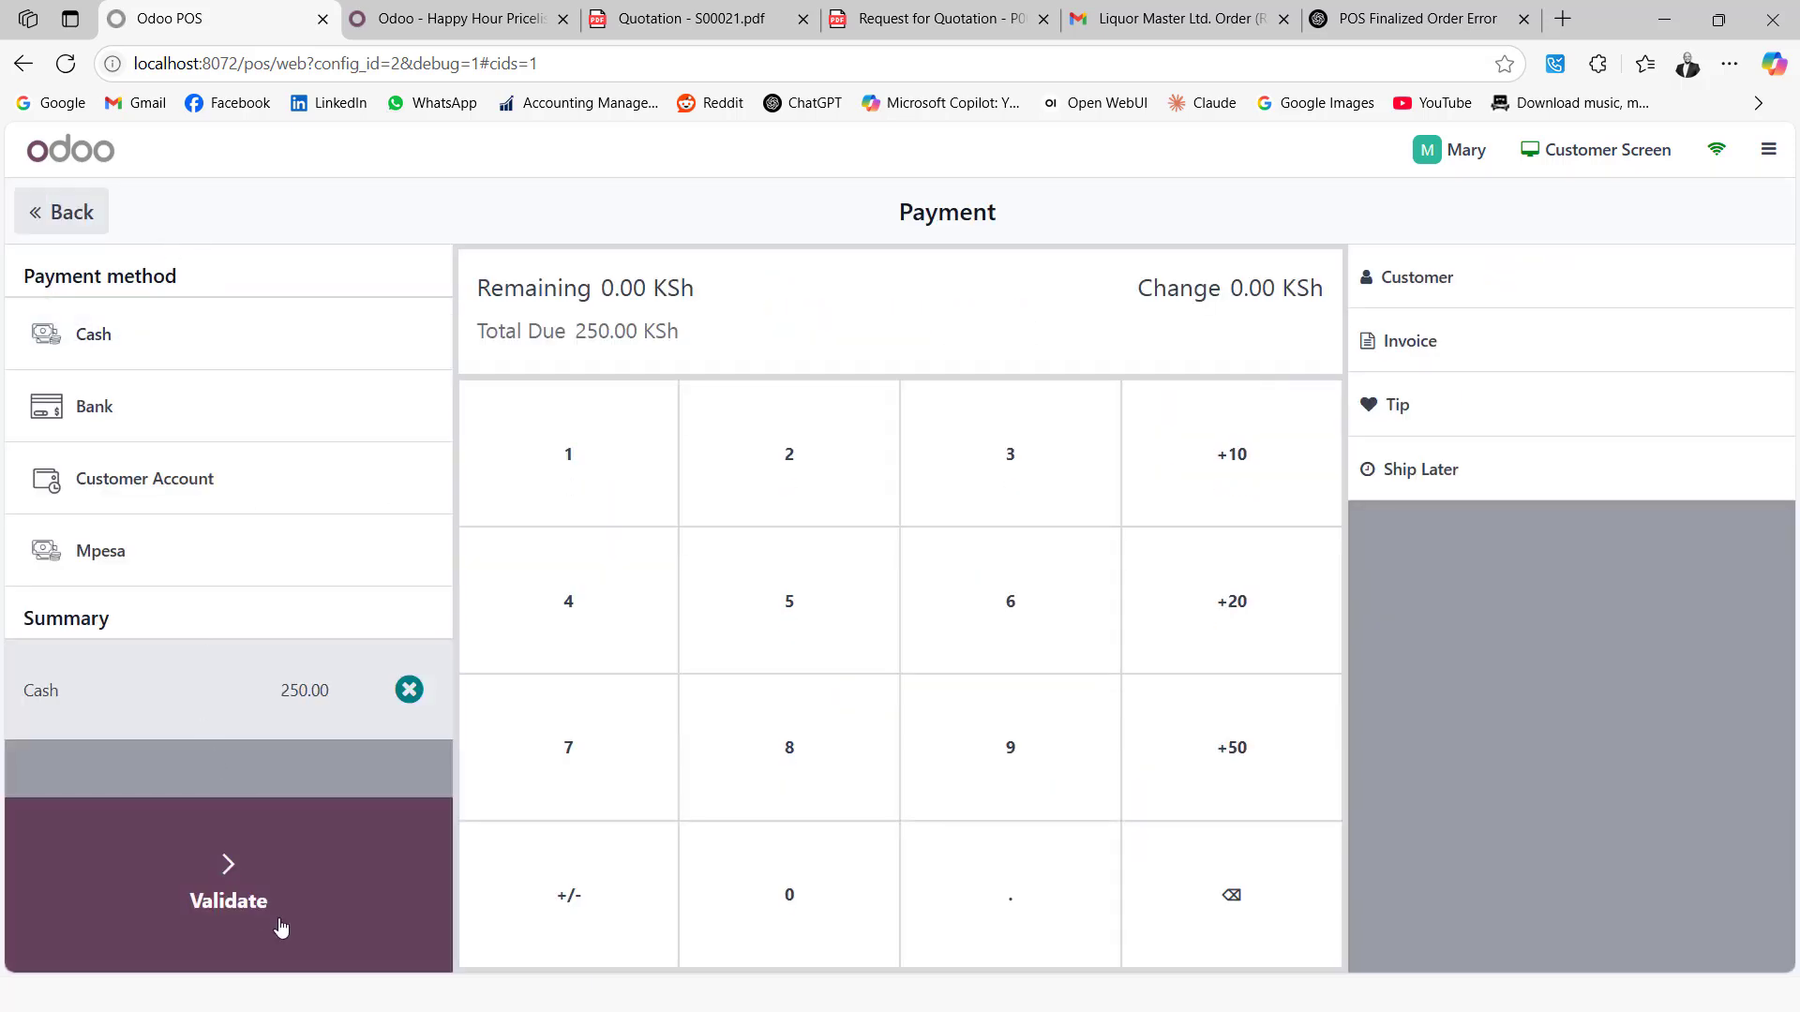
pyautogui.click(293, 888)
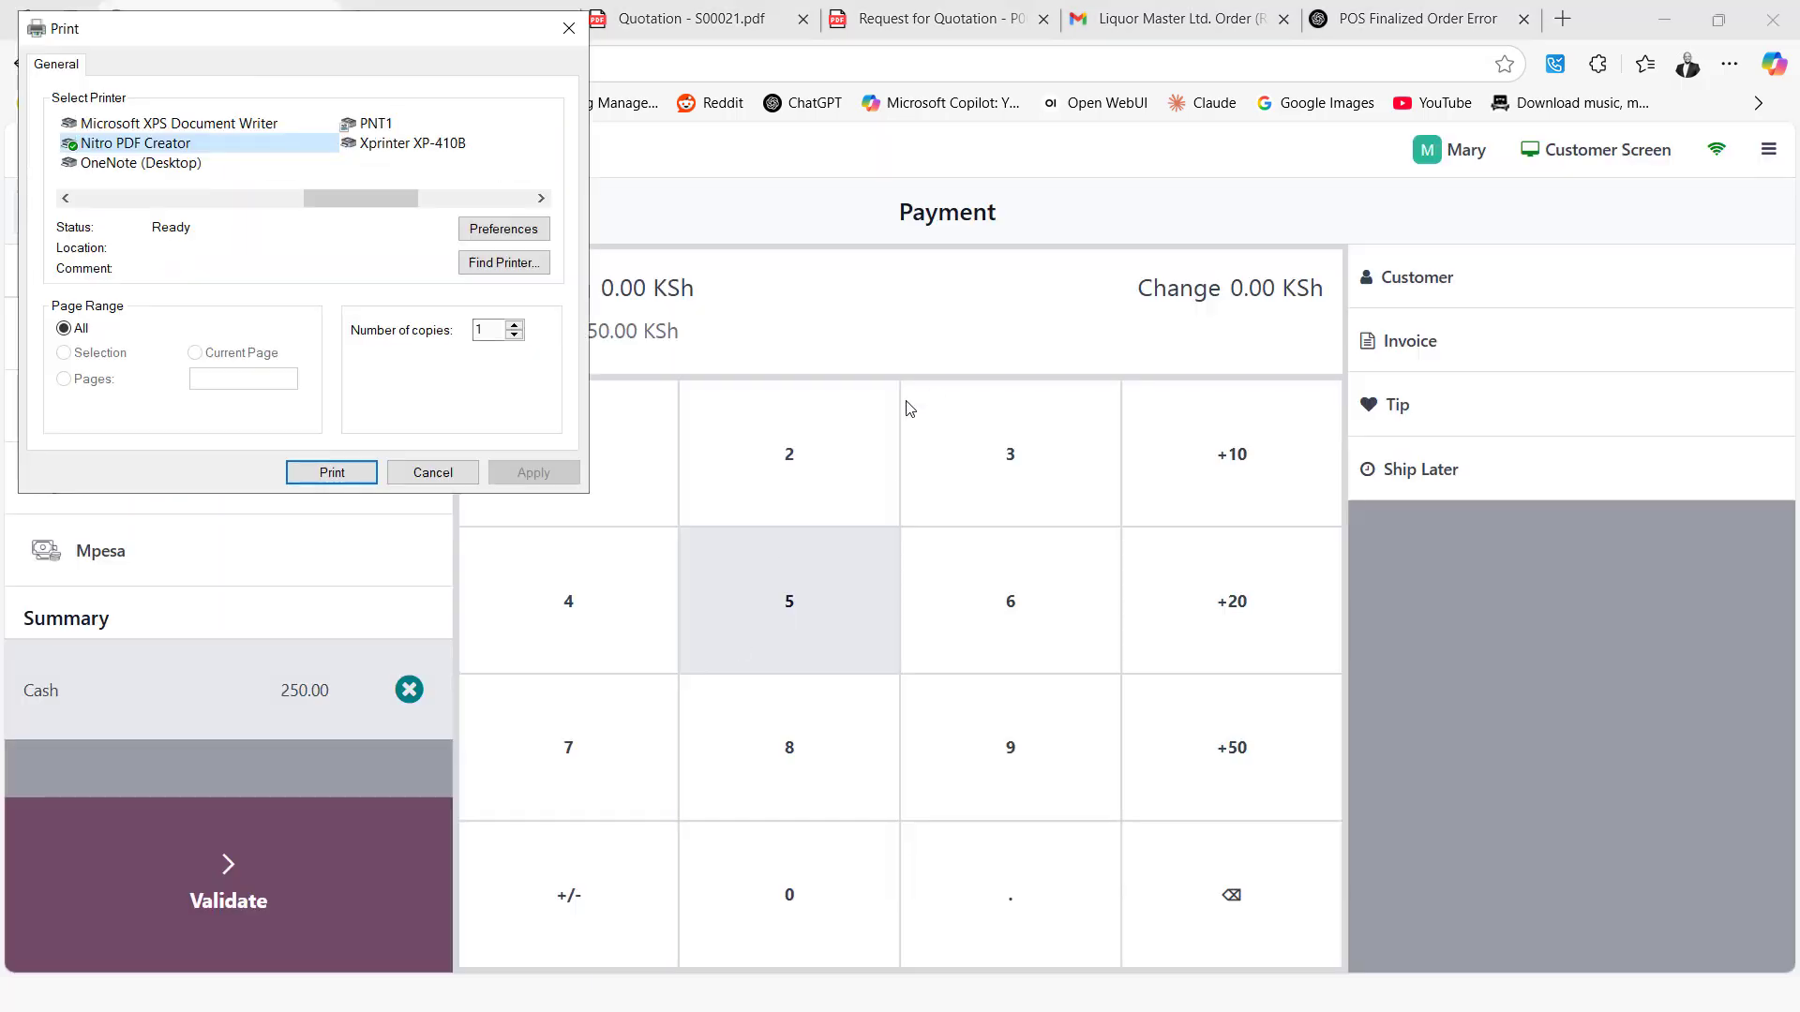
pyautogui.click(432, 473)
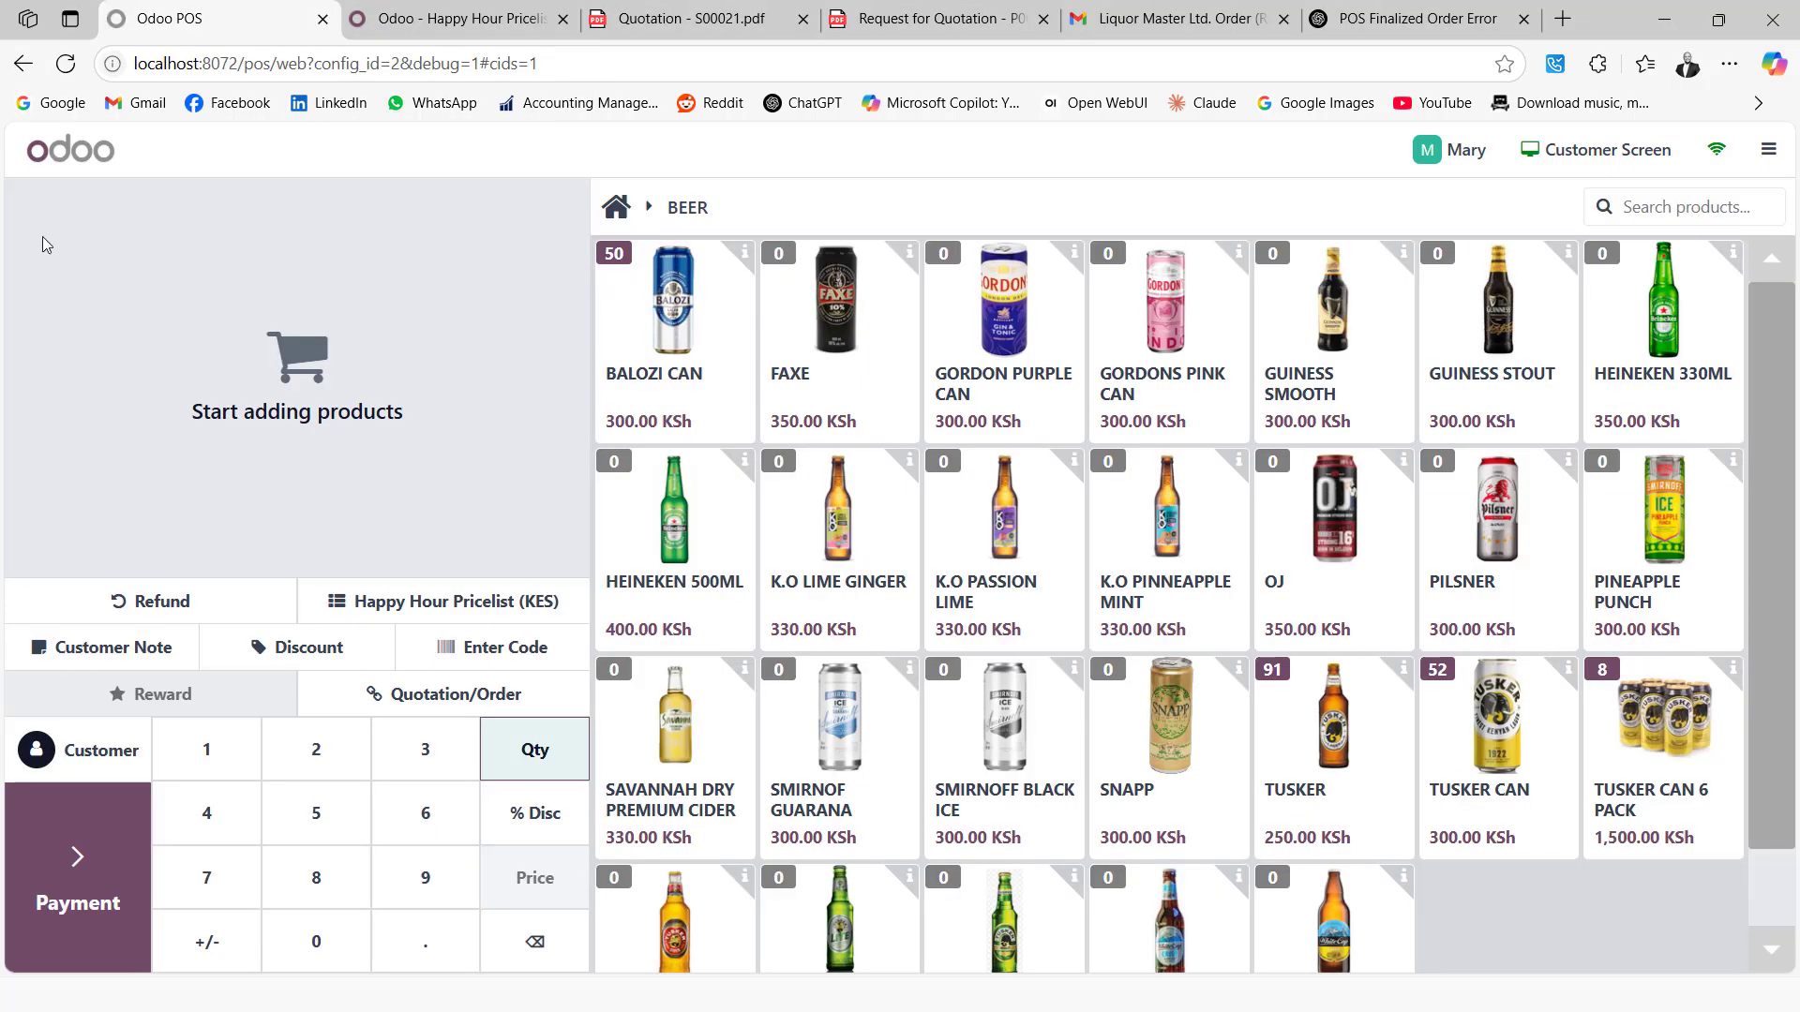
# Reopen the running POS session and switch the cashier to Administrator
pyautogui.click(23, 64)
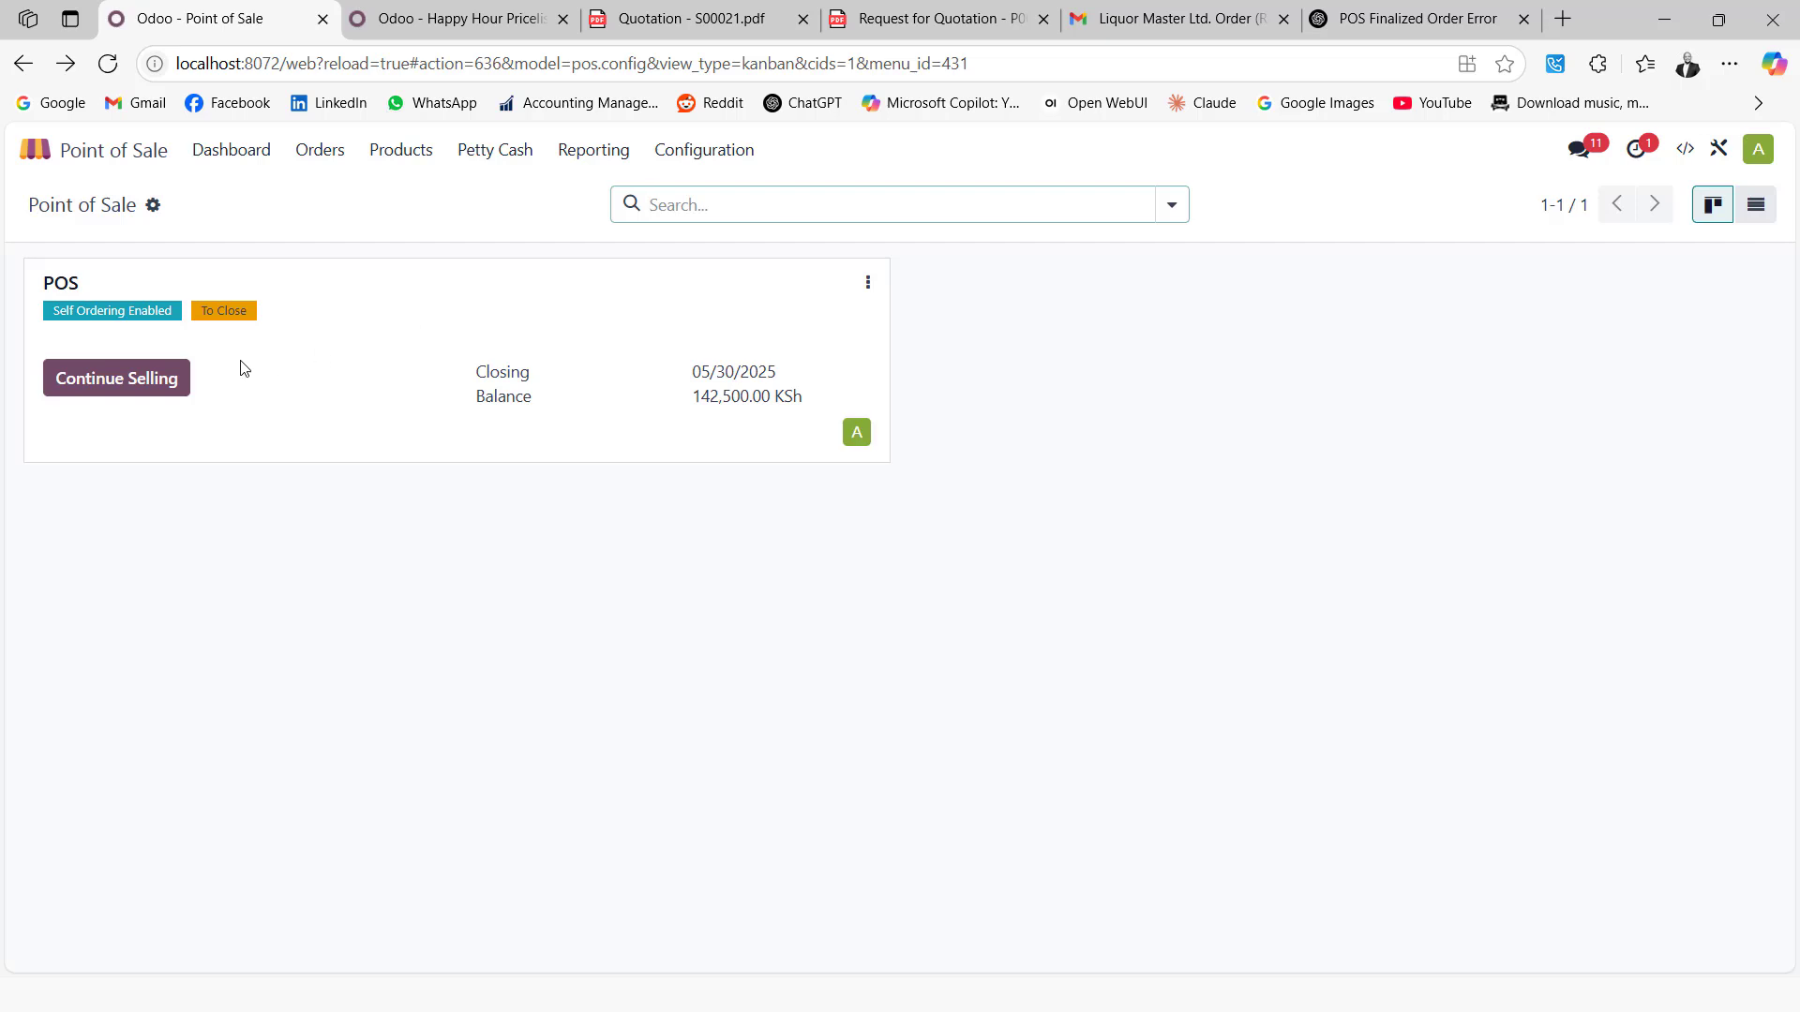
pyautogui.click(118, 381)
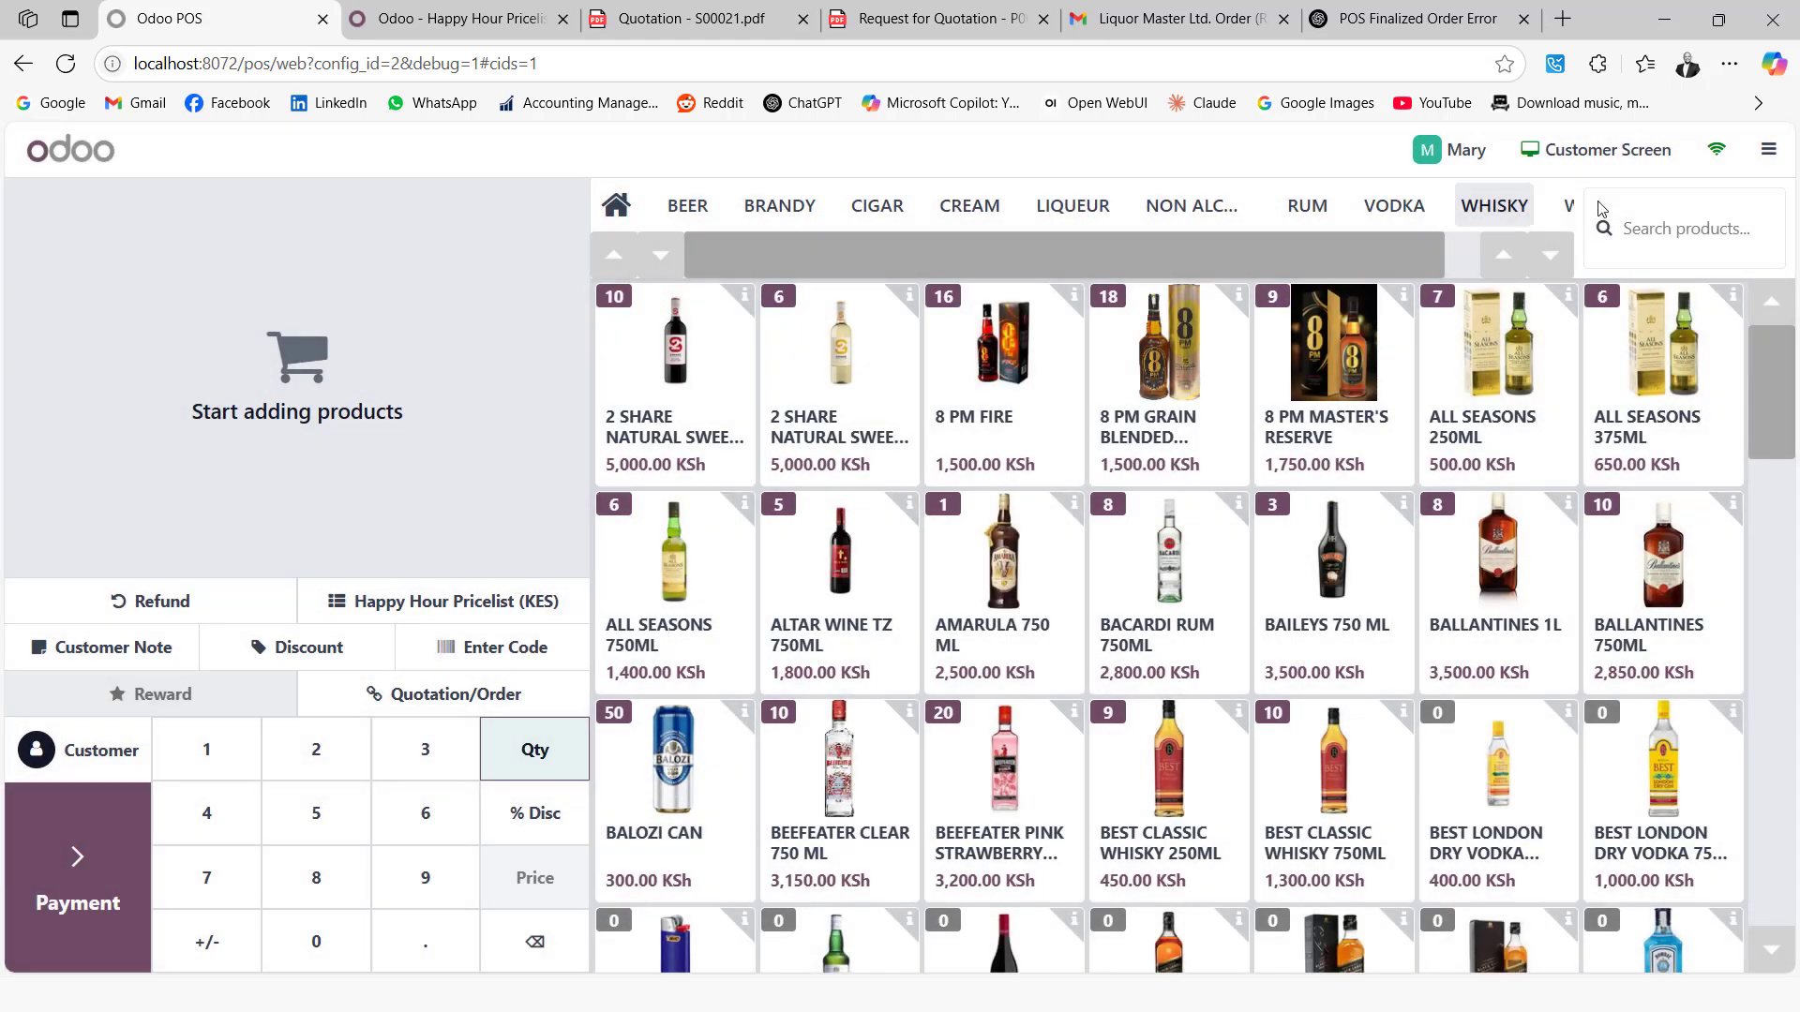
pyautogui.click(1766, 151)
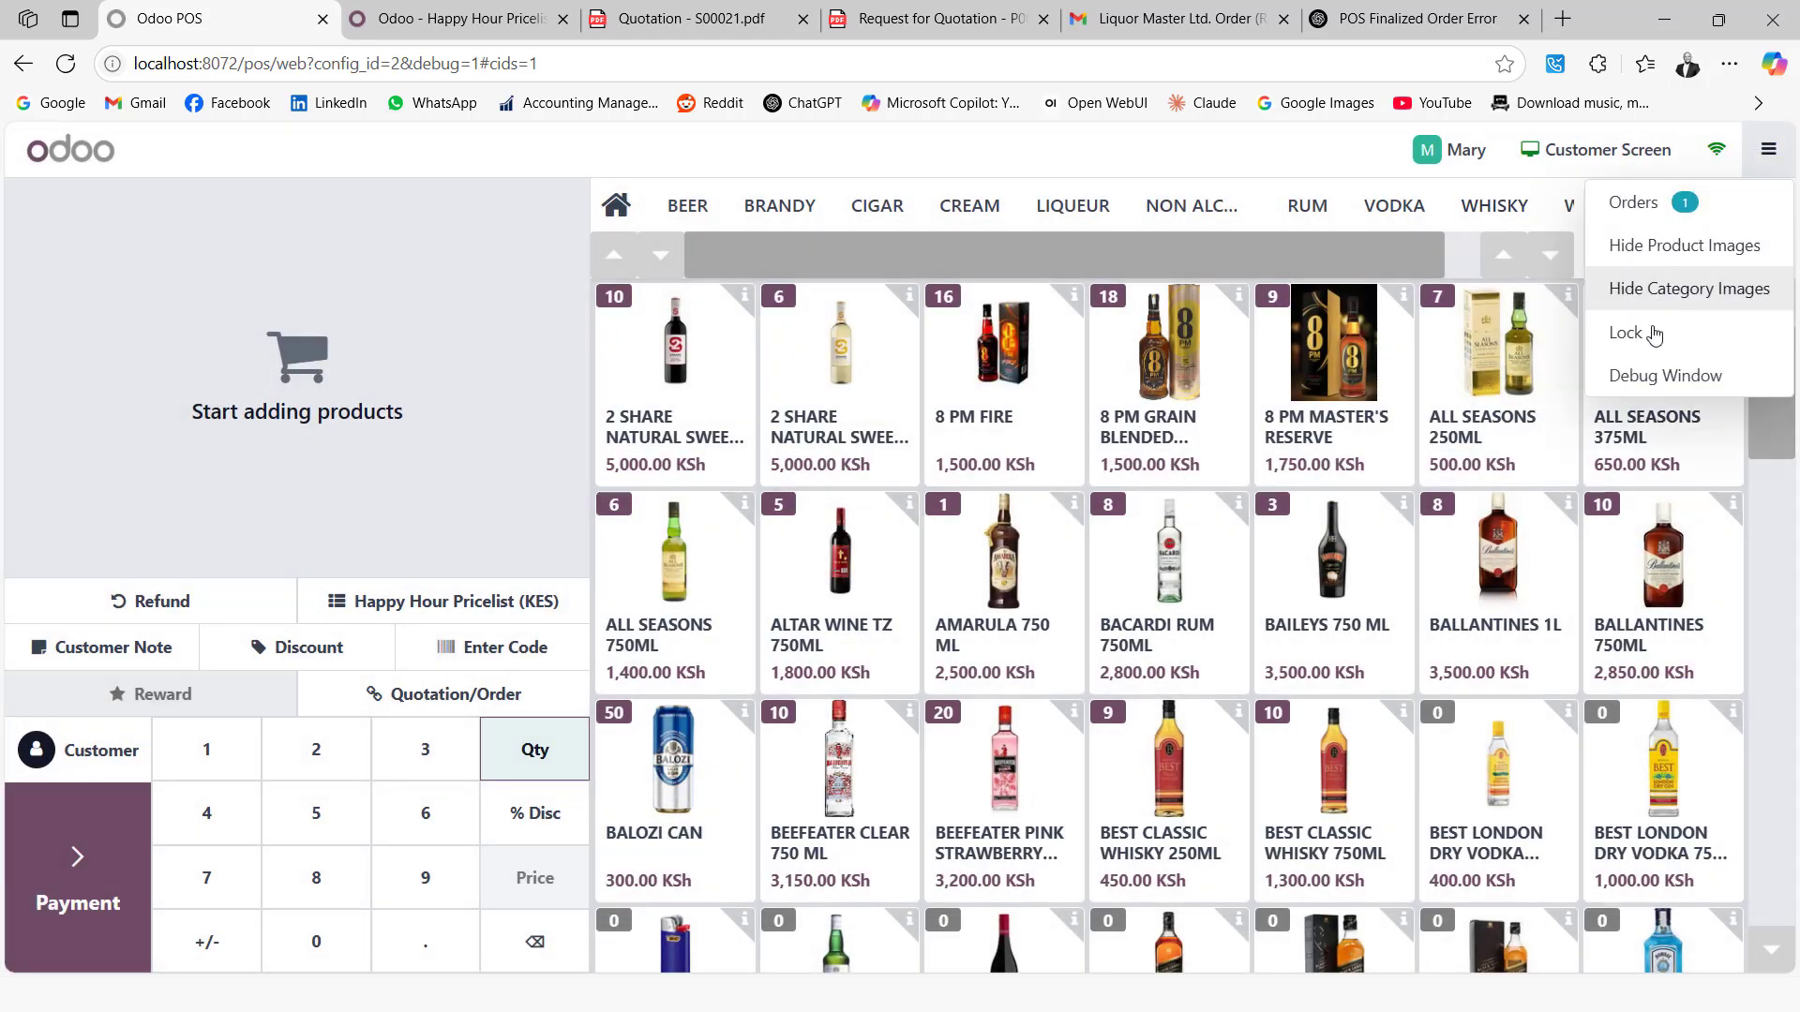
pyautogui.click(1459, 153)
pyautogui.click(784, 422)
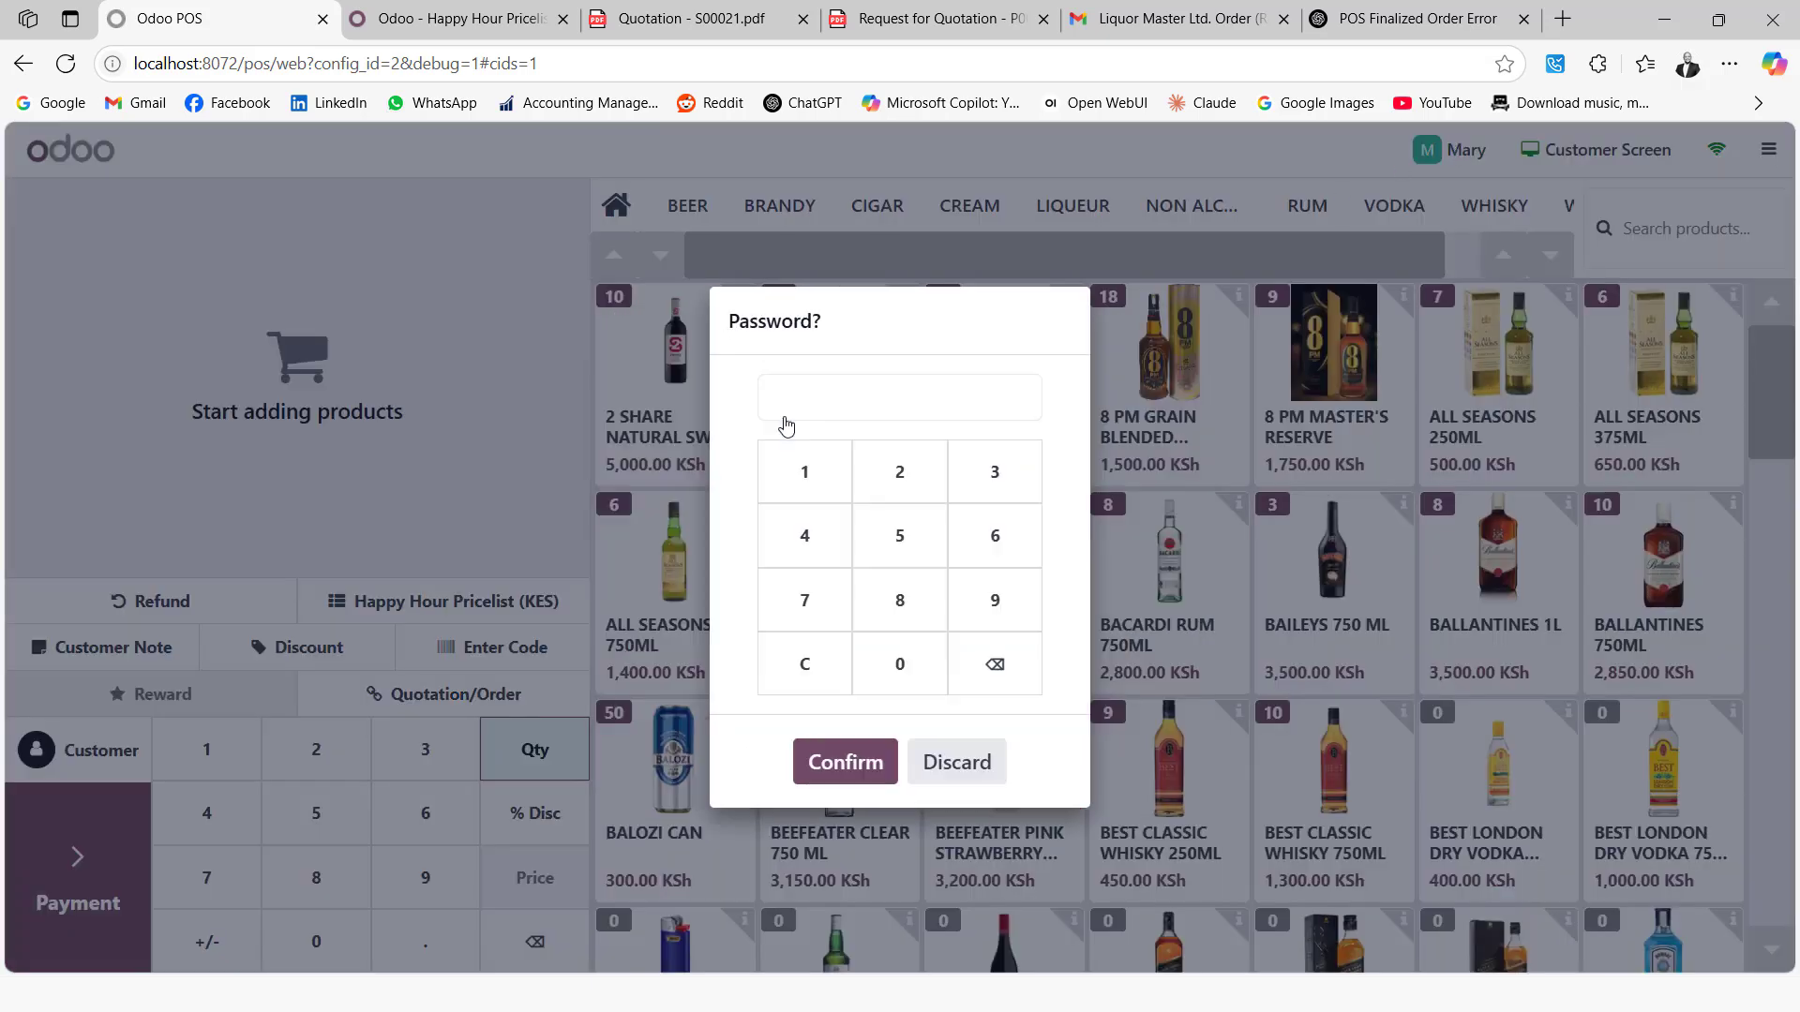
pyautogui.press('Return')
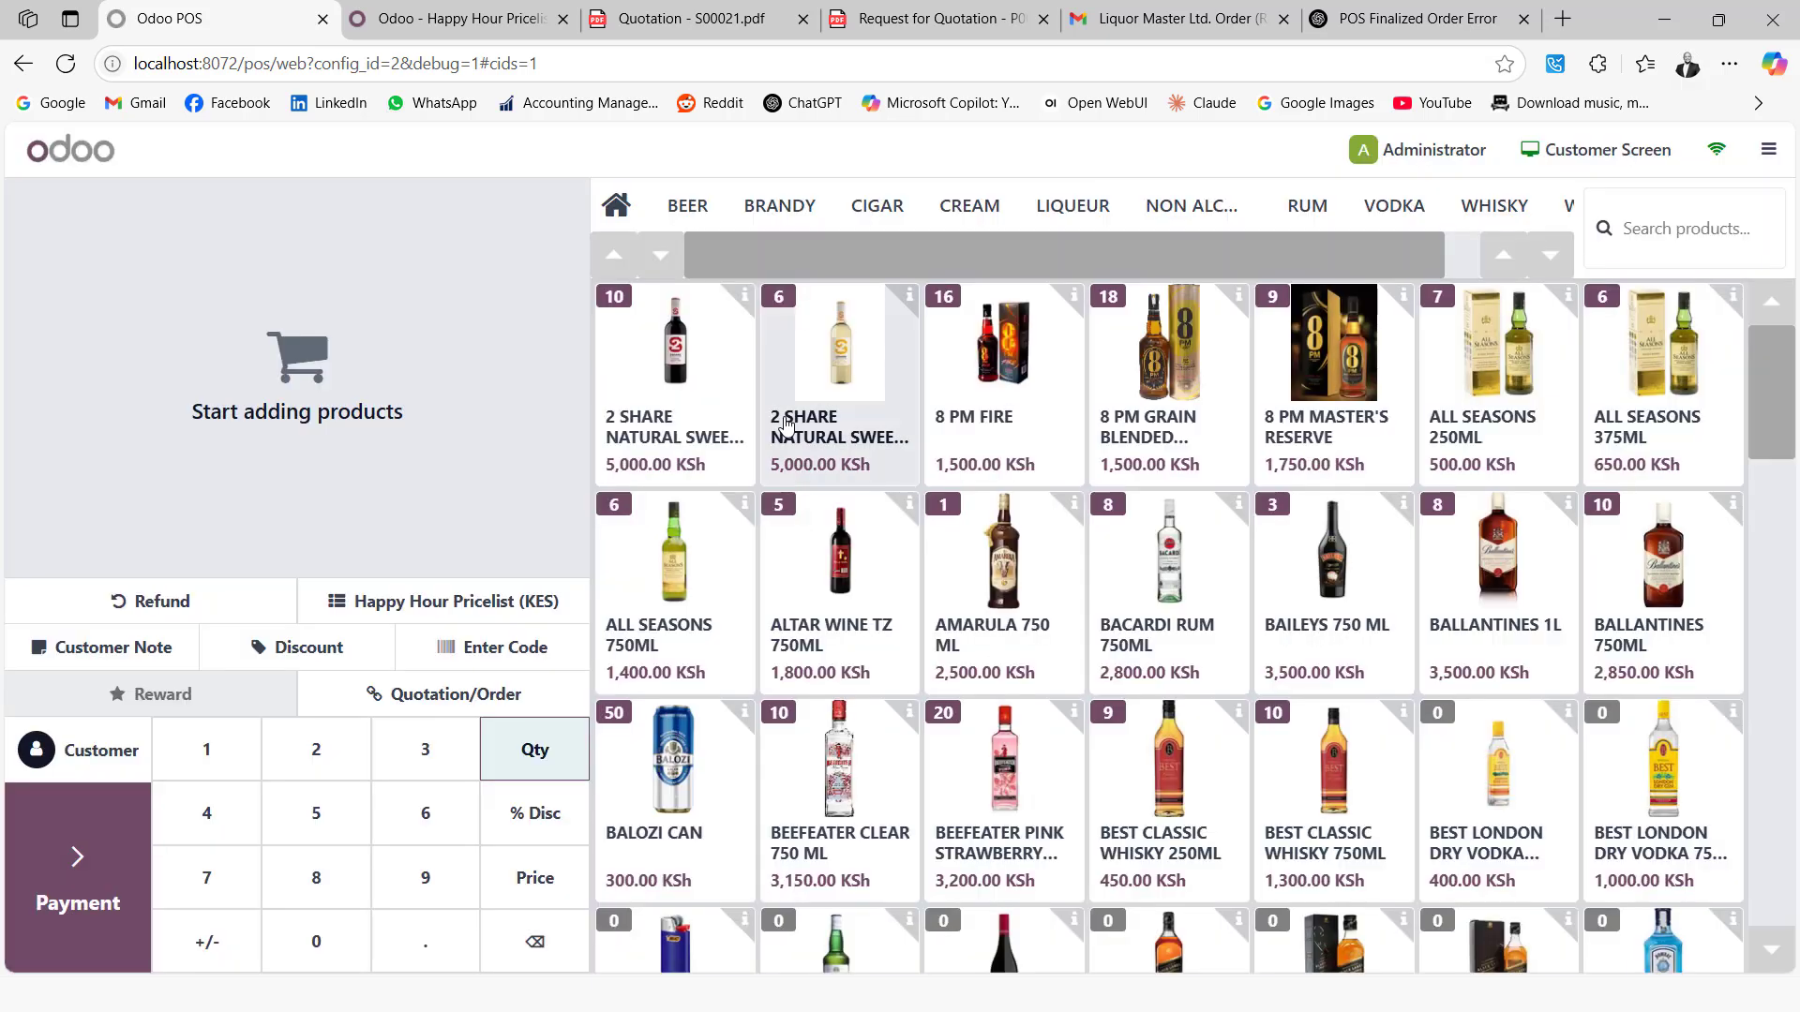
# Close the POS session with 199,100 KSh entered as counted cash
pyautogui.click(1775, 150)
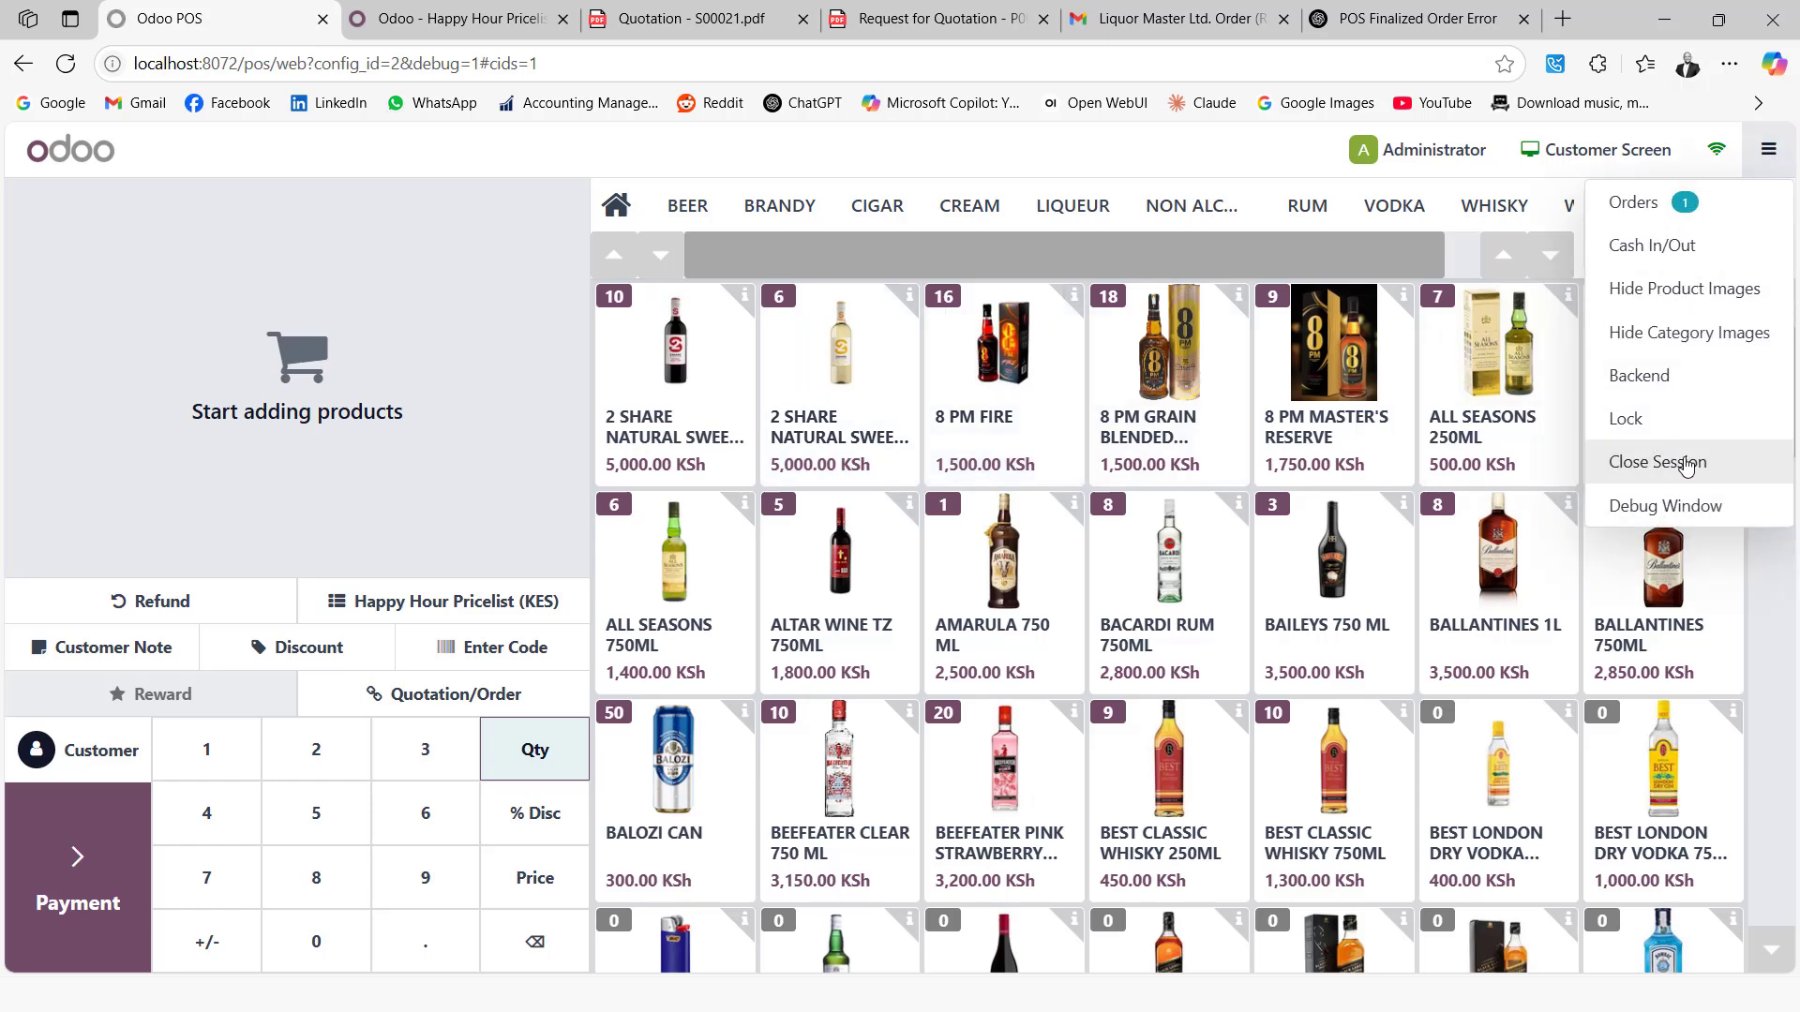
pyautogui.click(1684, 464)
pyautogui.click(976, 430)
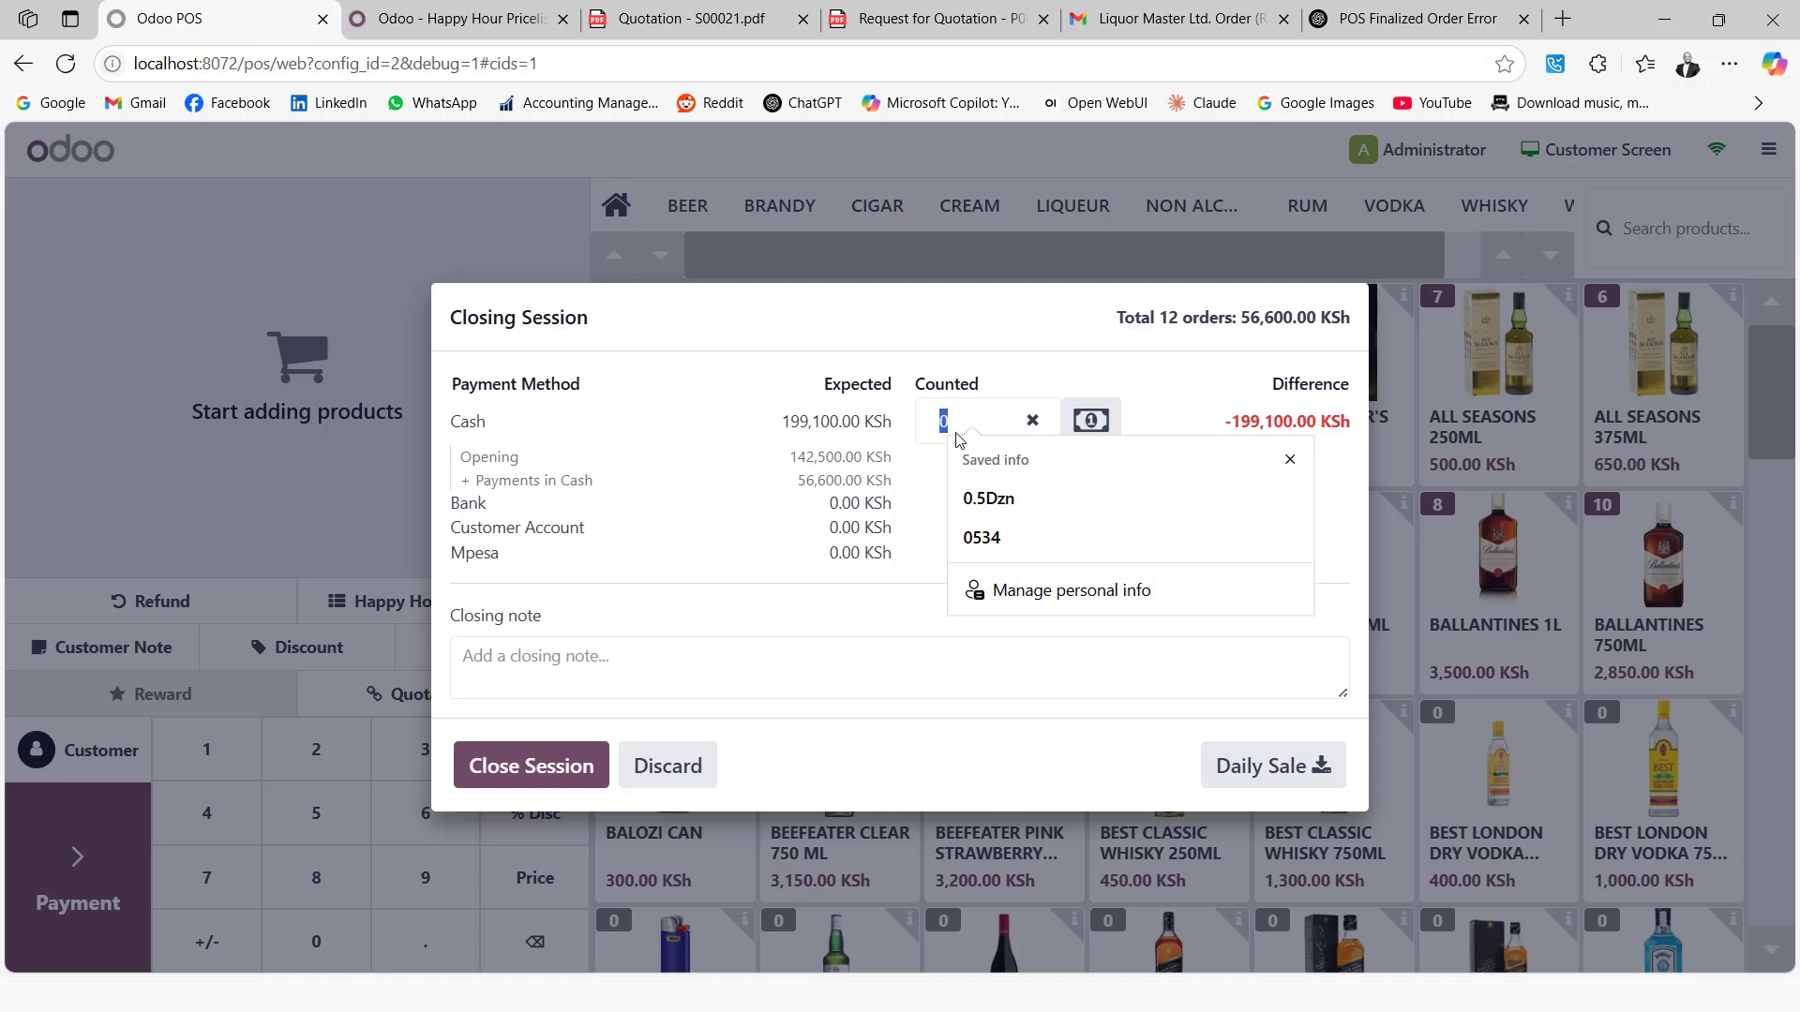
pyautogui.write('11')
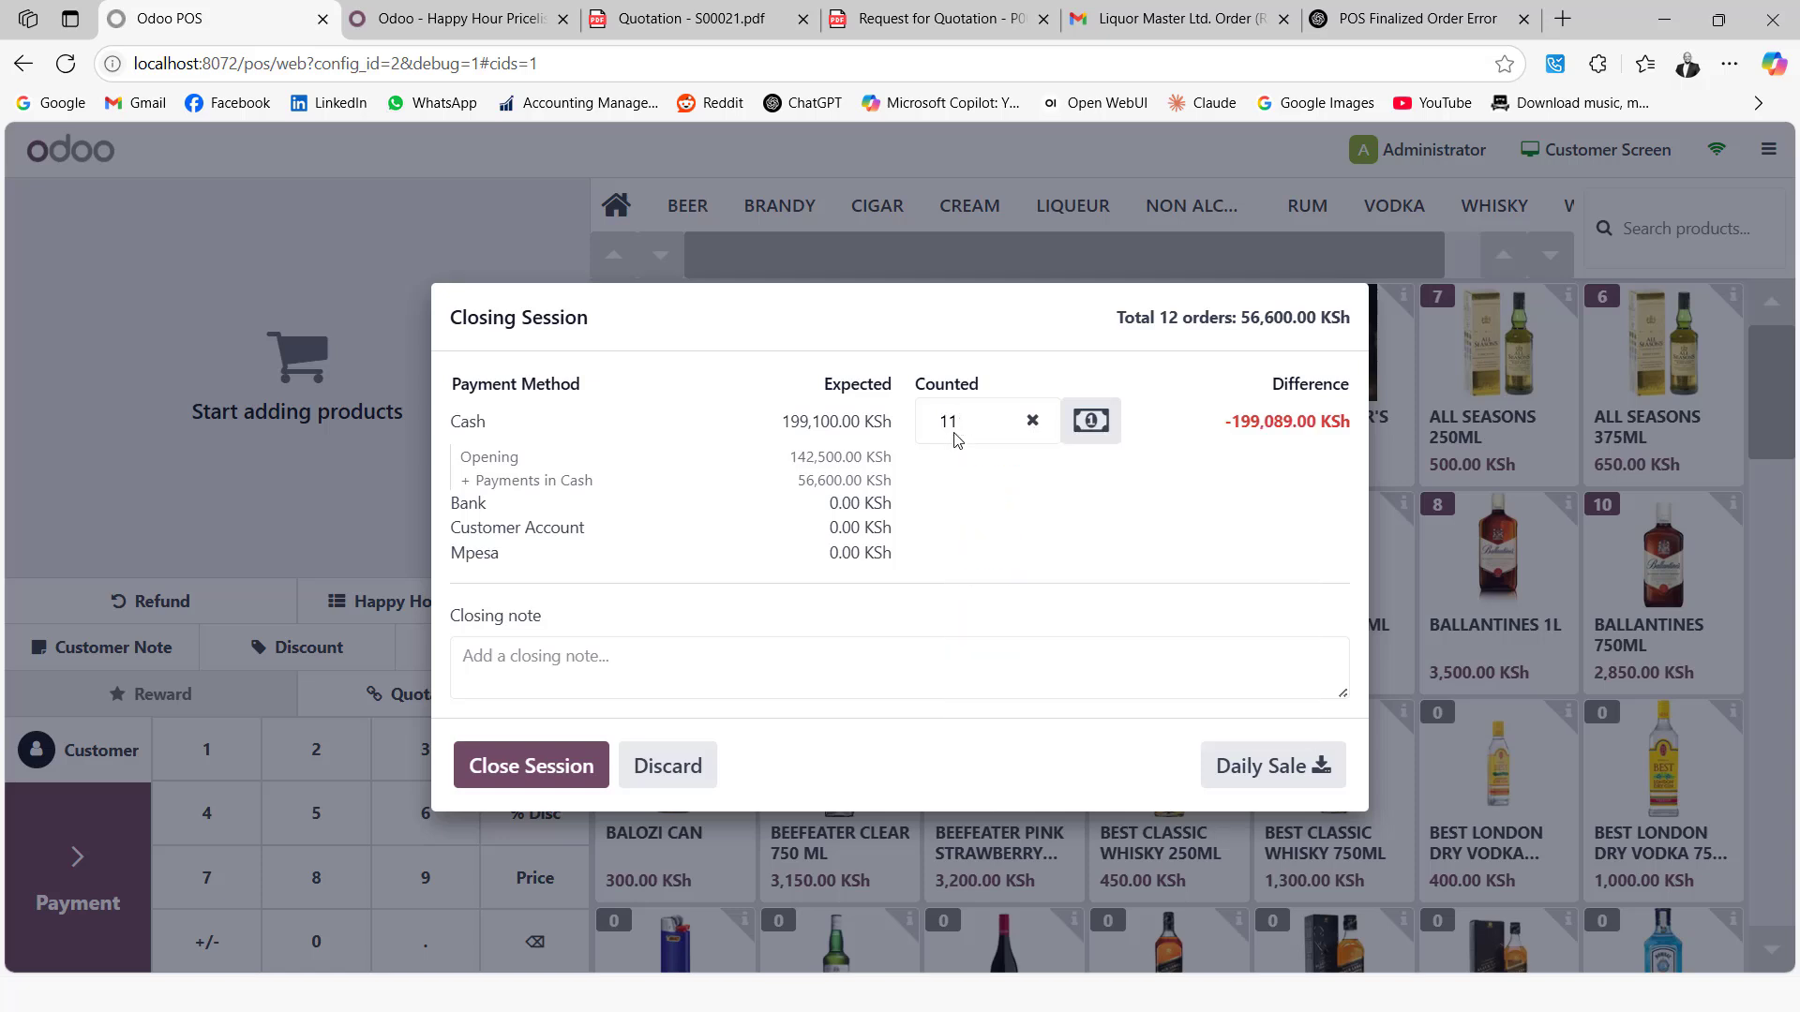
pyautogui.press('BackSpace')
pyautogui.write('99100')
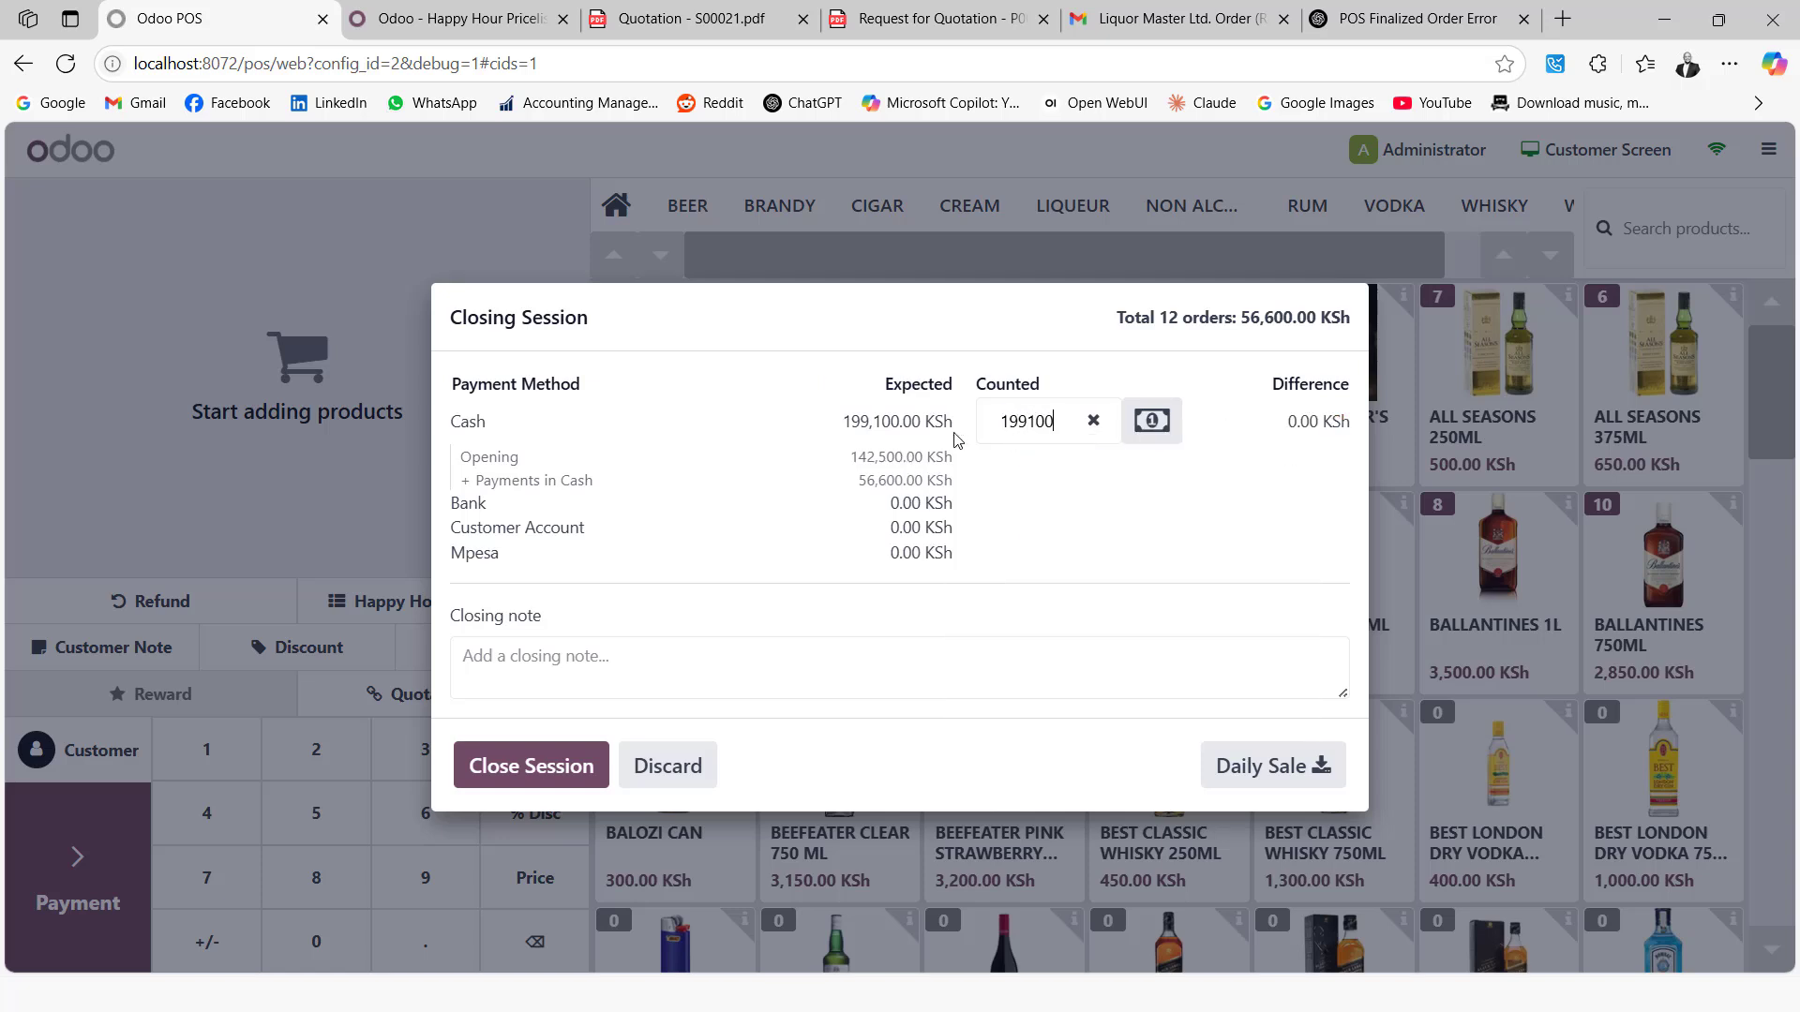
pyautogui.click(520, 768)
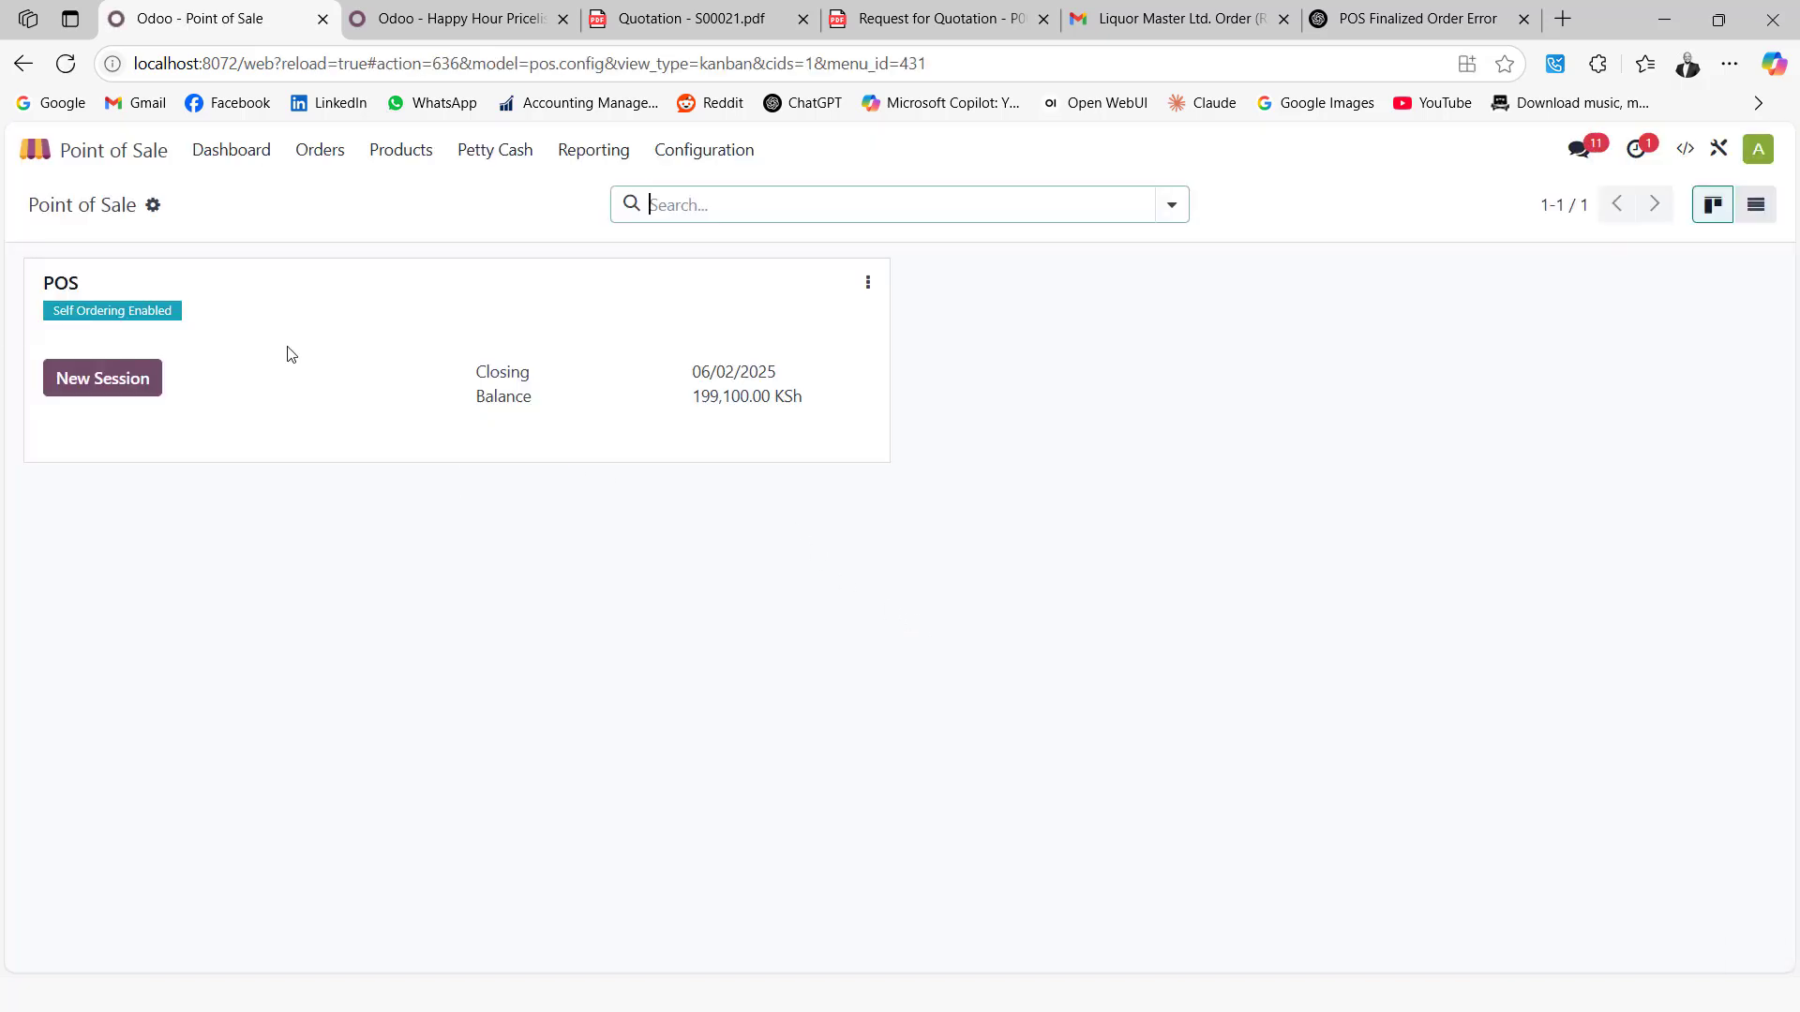
# Open the Website app and close the Happy Hour Pricelist browser tab
pyautogui.click(35, 149)
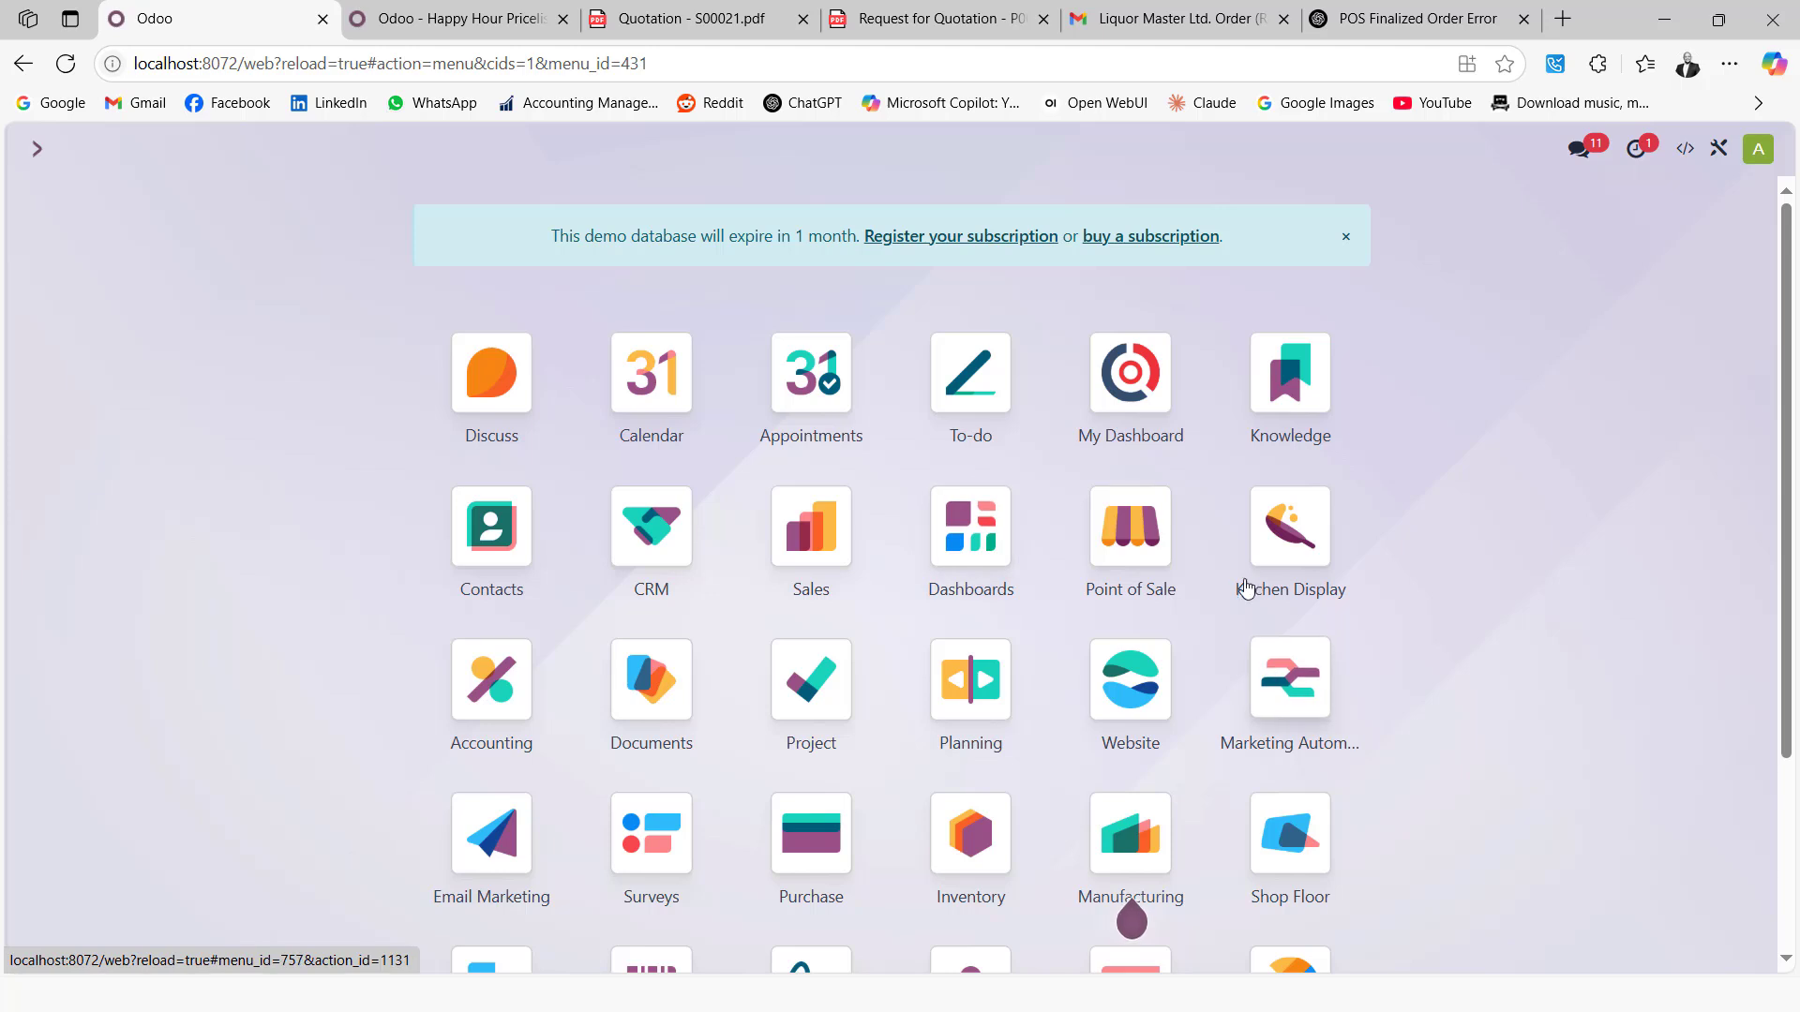
pyautogui.click(1119, 656)
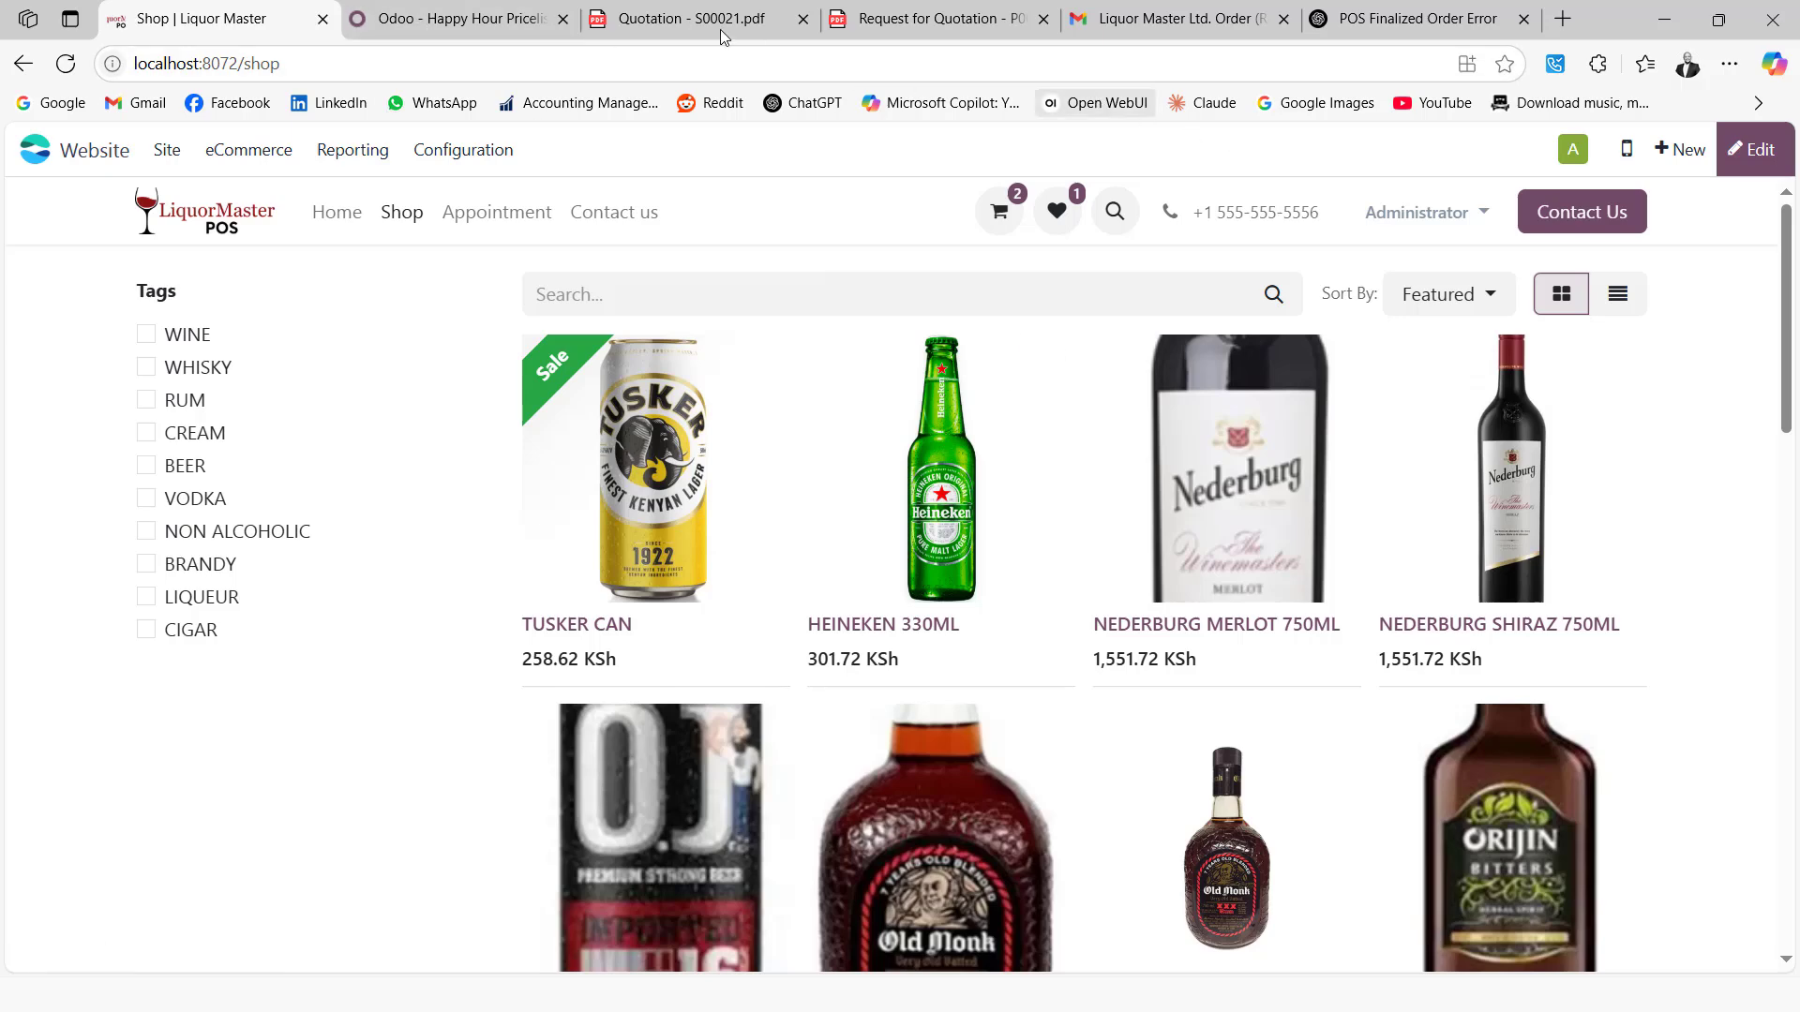
pyautogui.click(563, 19)
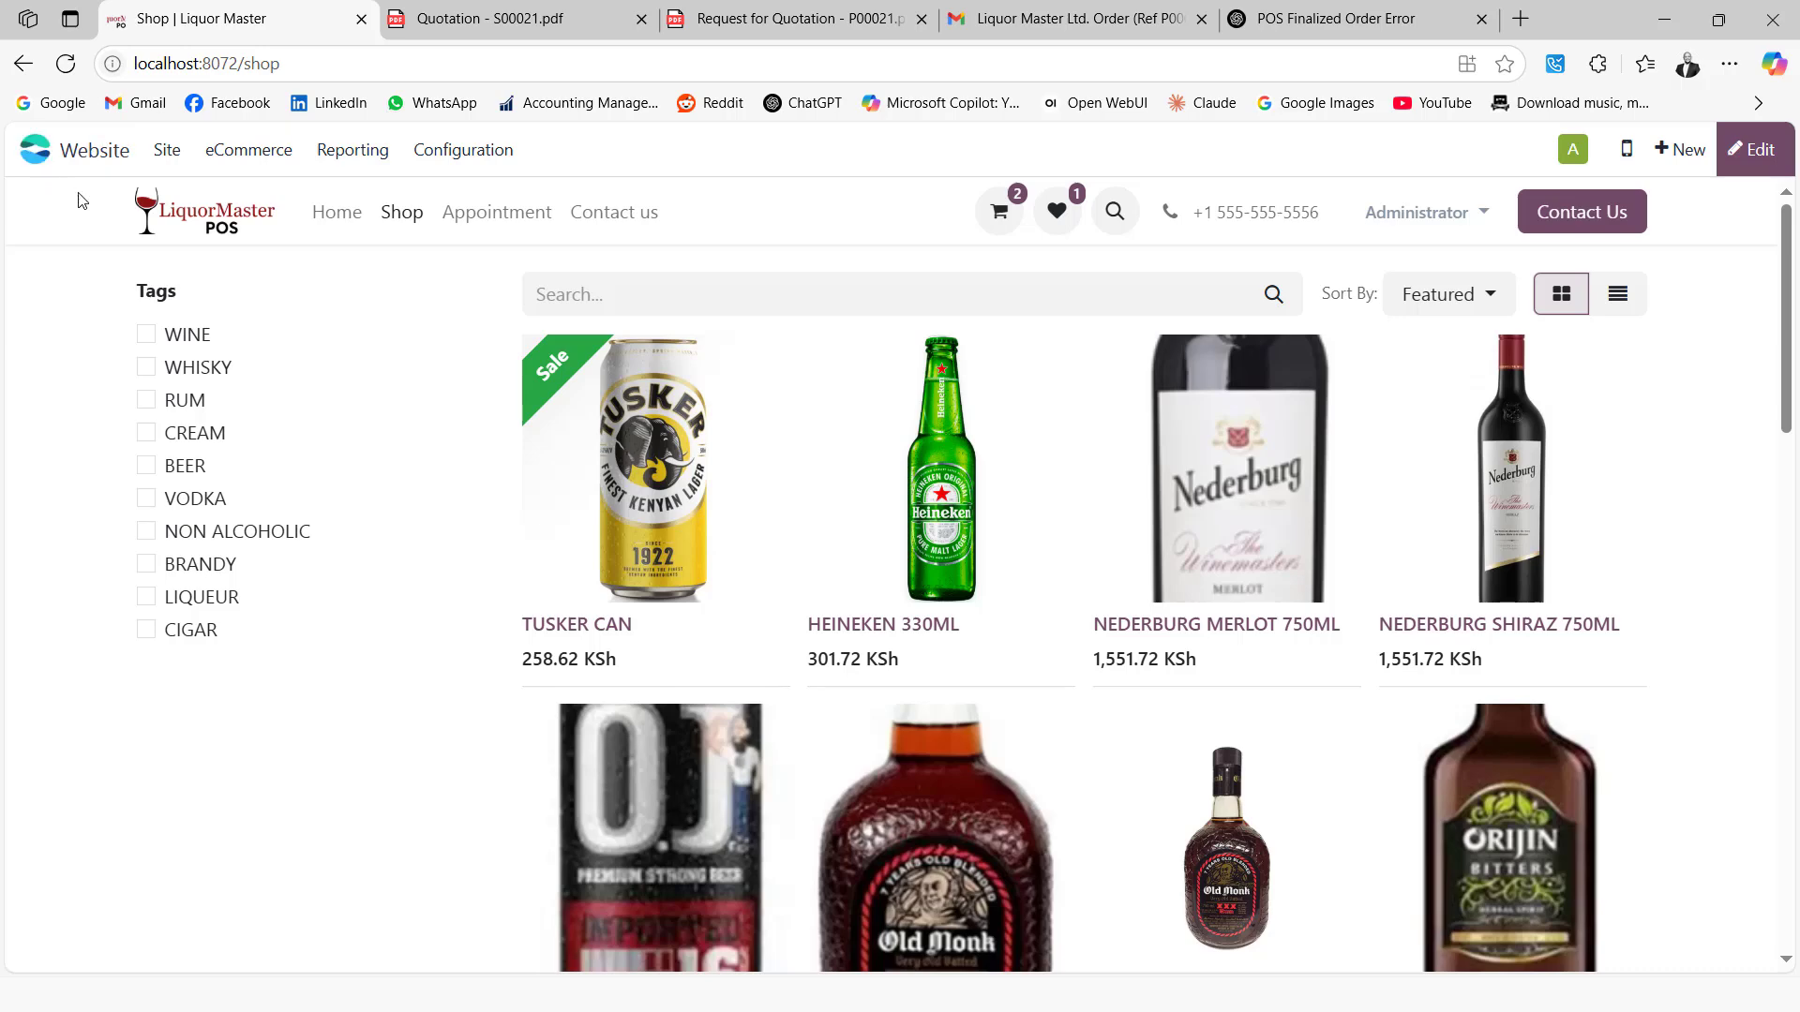
# Log out of the administrator account from the avatar menu
pyautogui.click(30, 155)
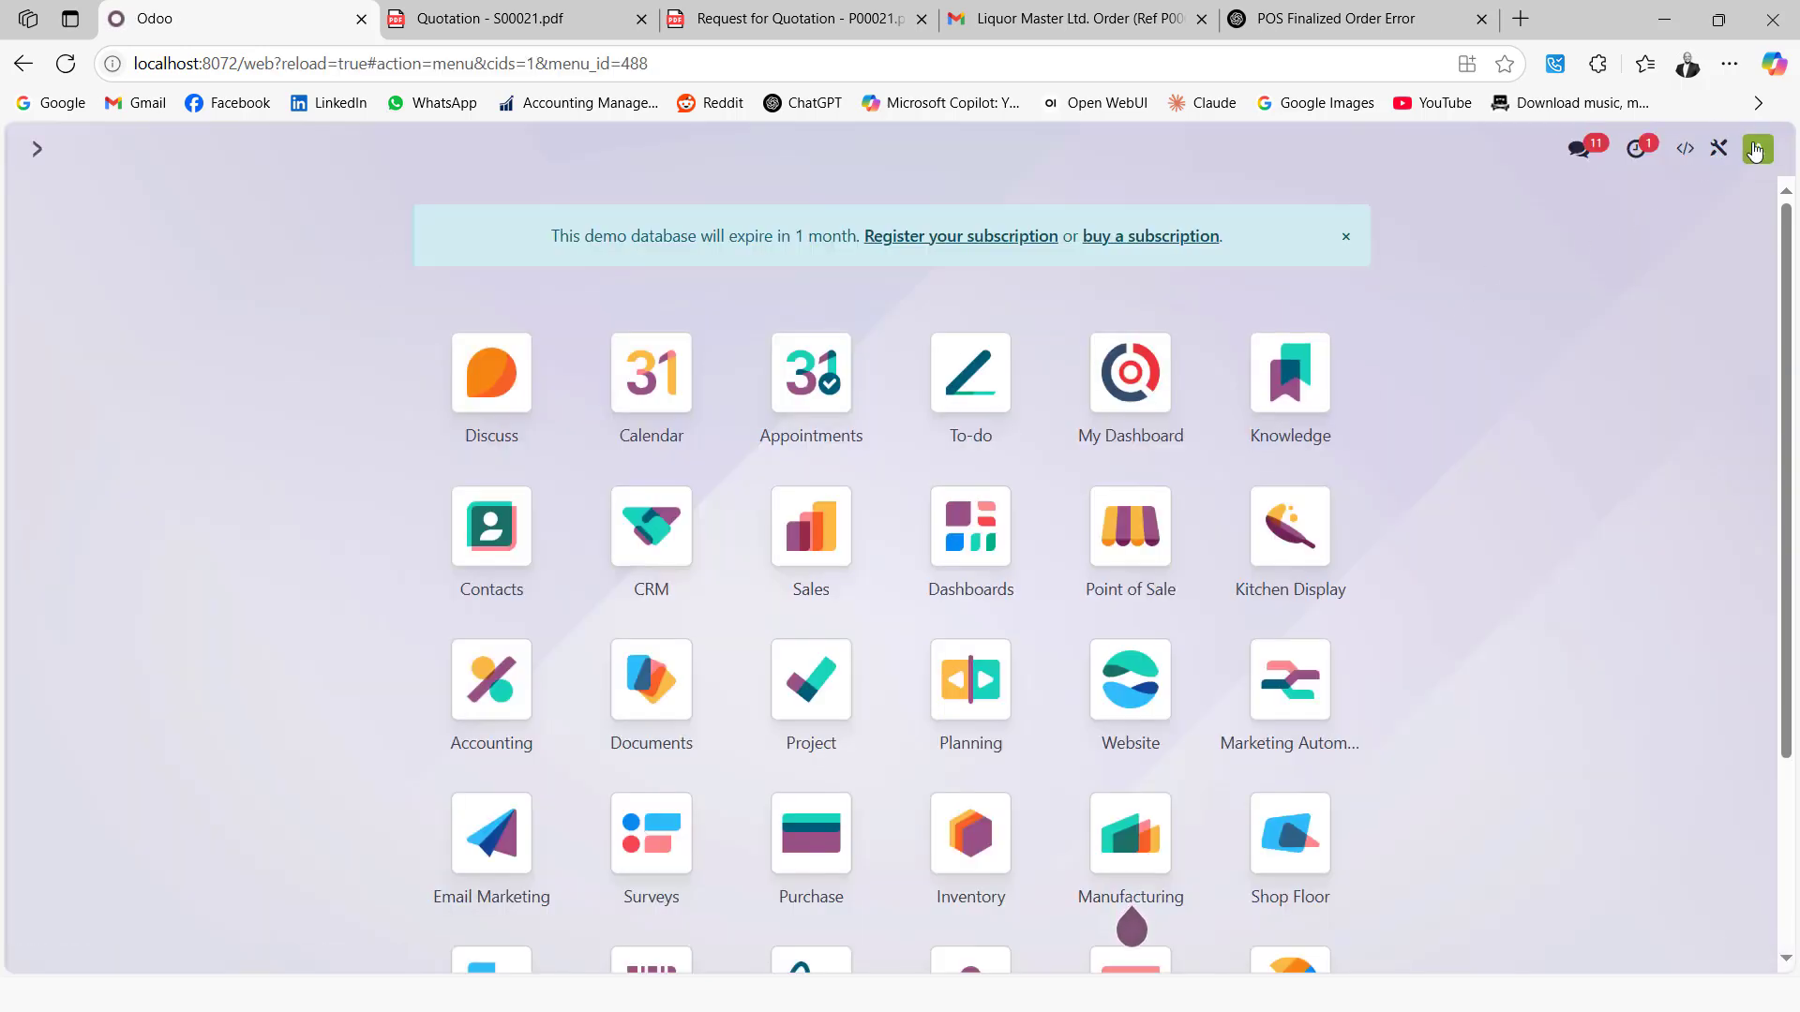
pyautogui.click(1756, 152)
pyautogui.click(1627, 411)
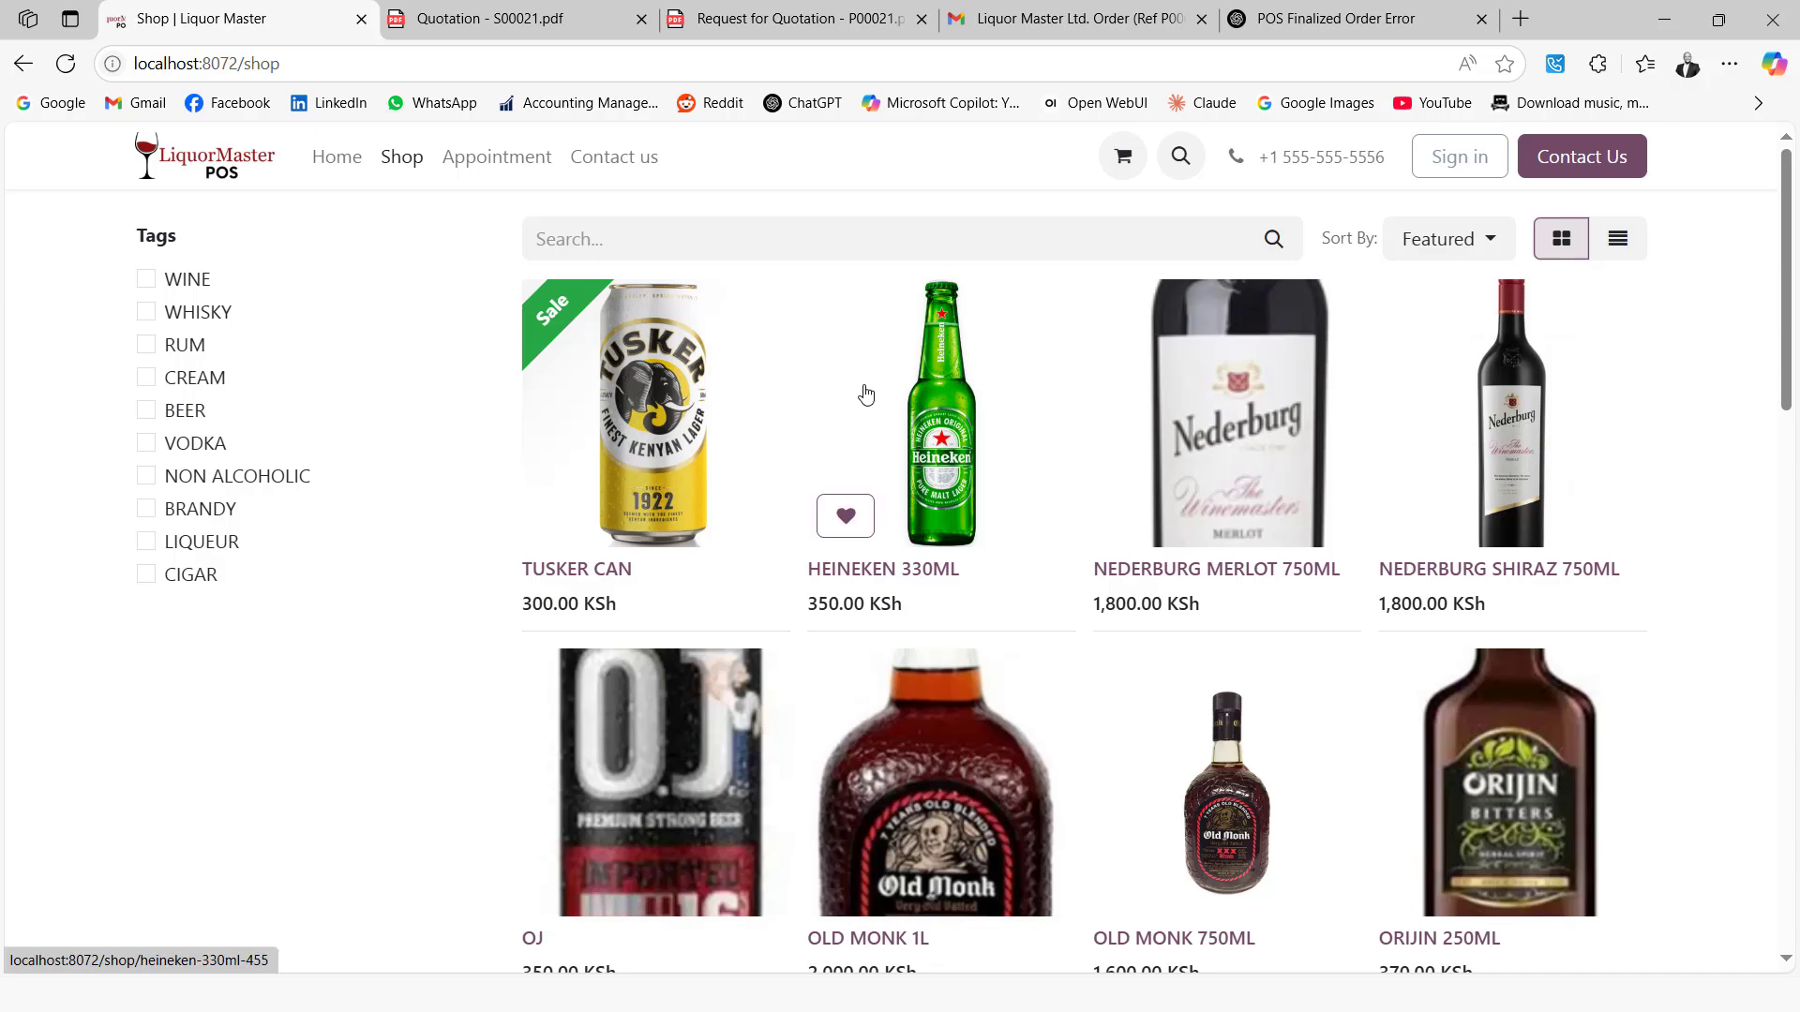
# Add one TUSKER CAN at 300.00 KSh to the shop cart
pyautogui.scroll(-8, 866, 395)
pyautogui.scroll(8, 866, 395)
pyautogui.click(666, 471)
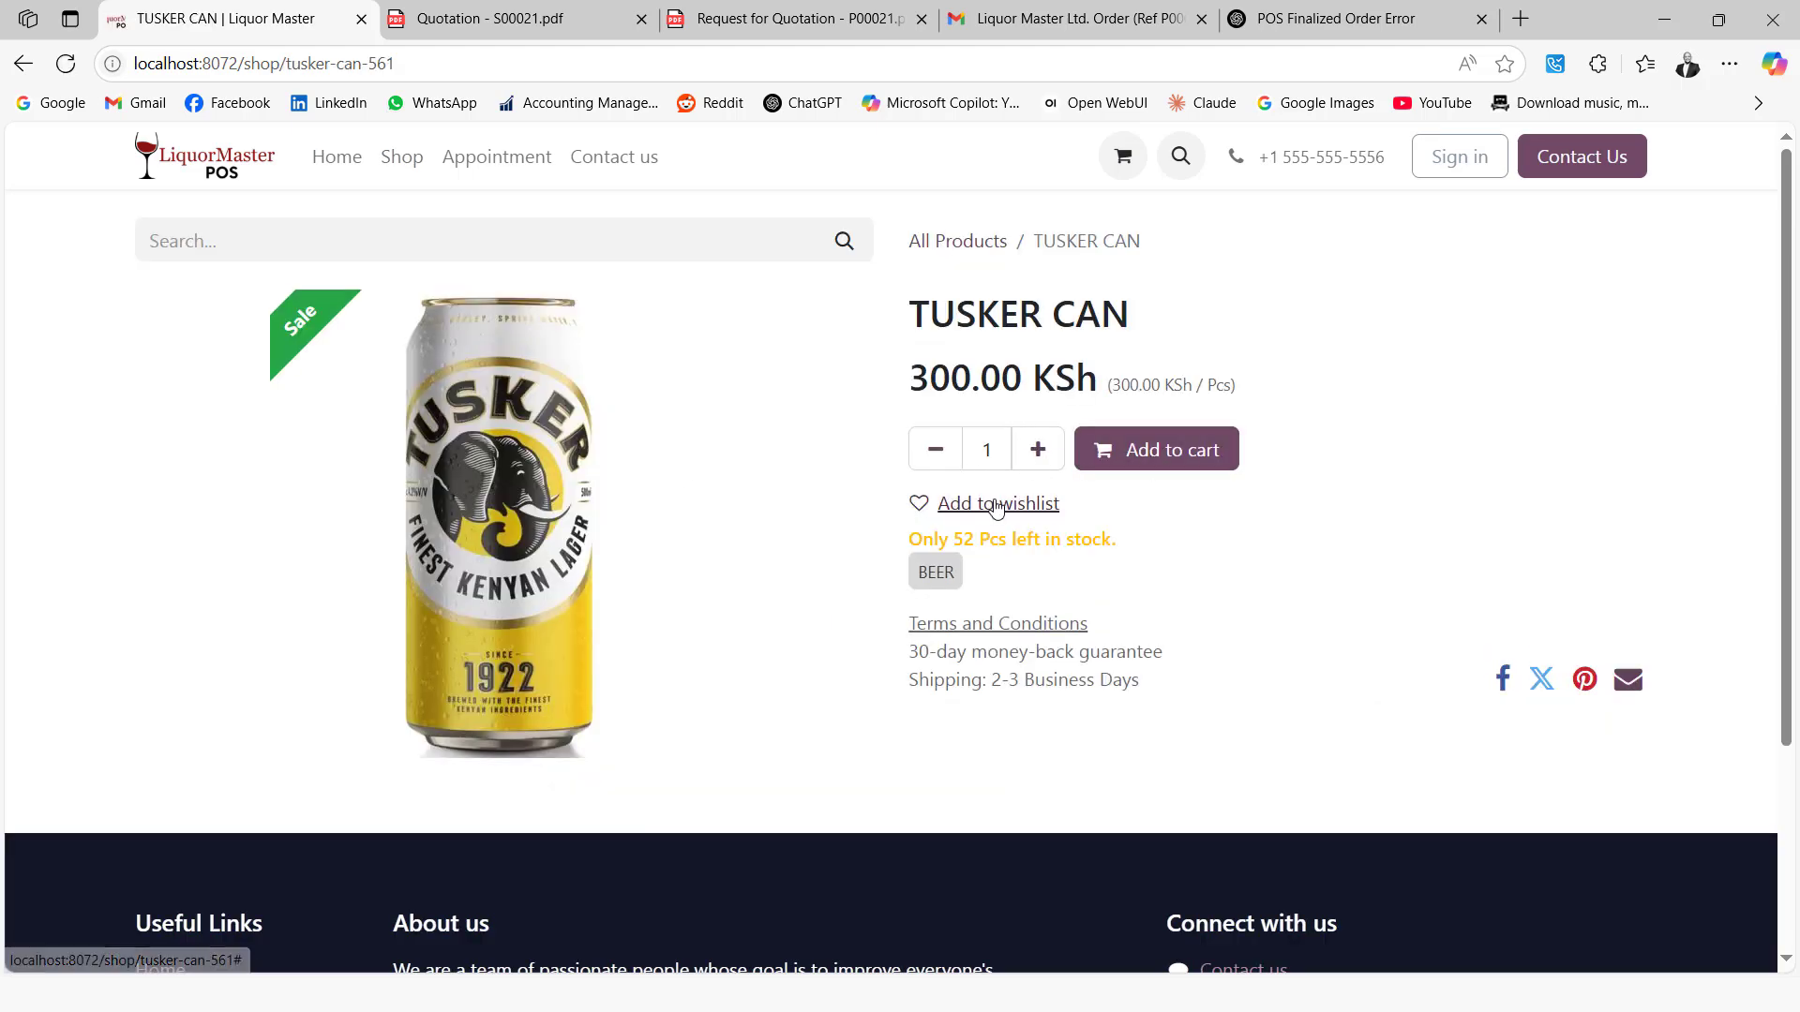
pyautogui.click(1152, 452)
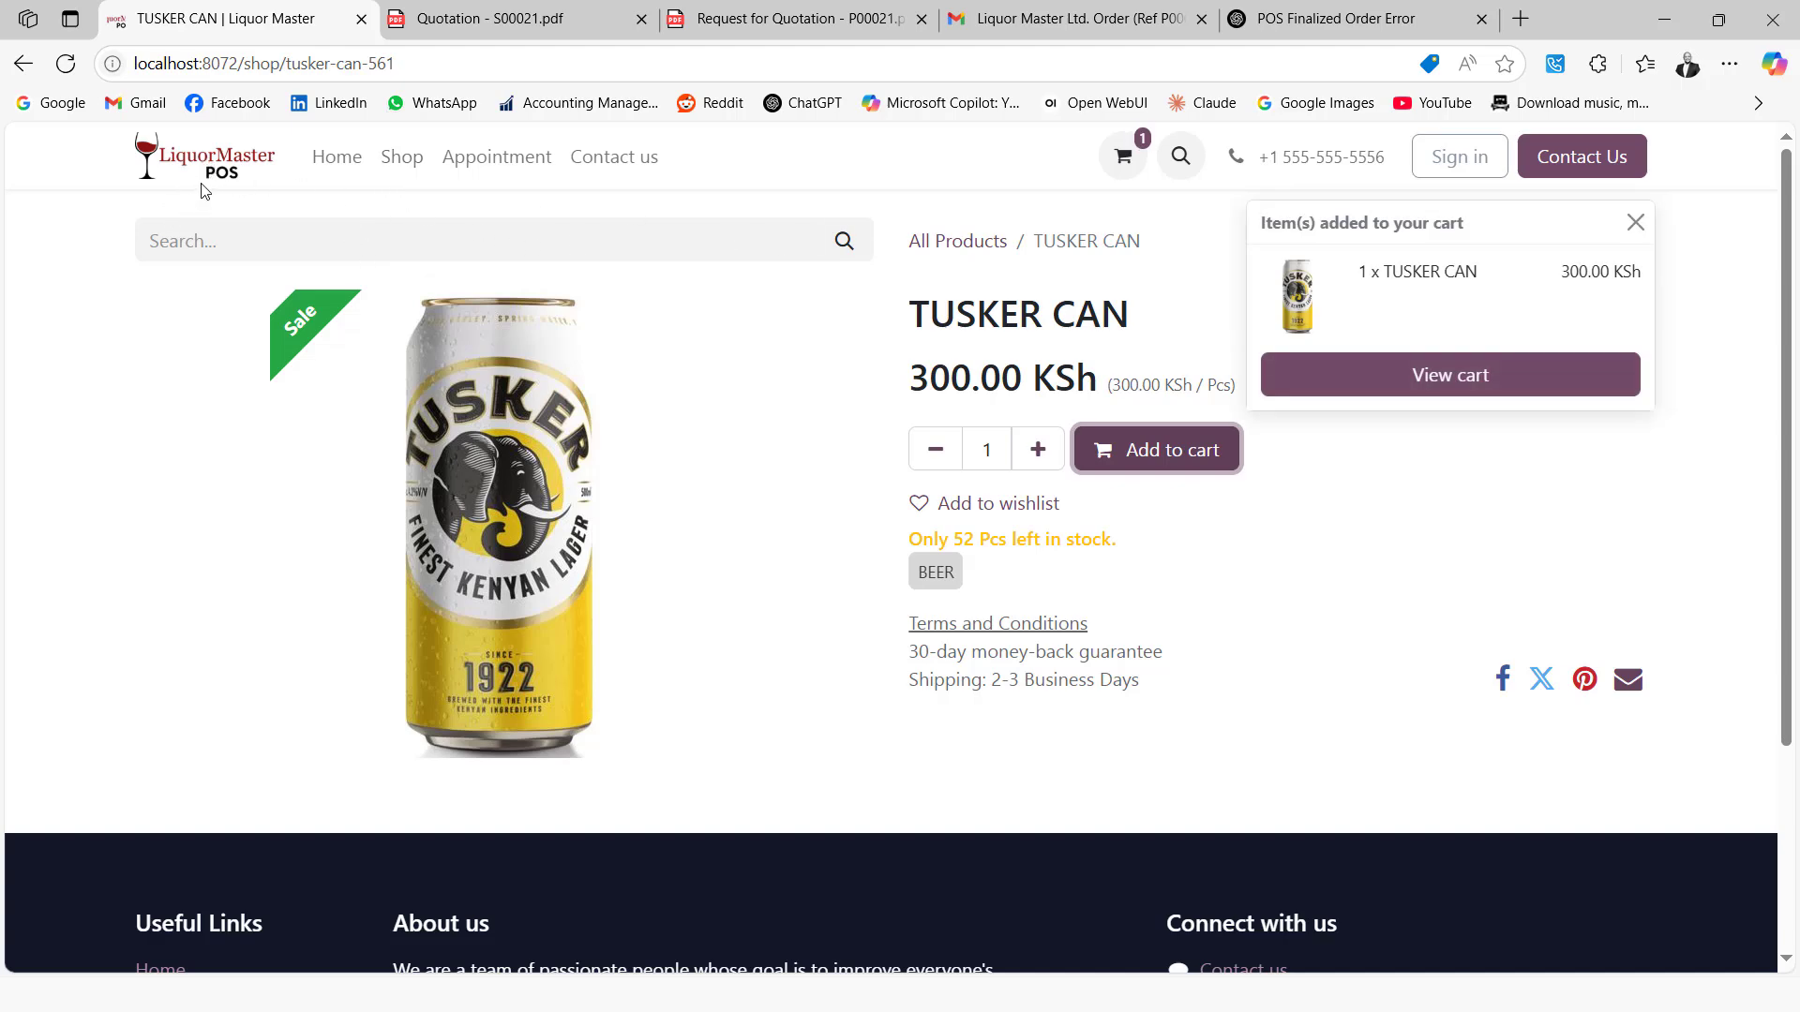
pyautogui.click(22, 63)
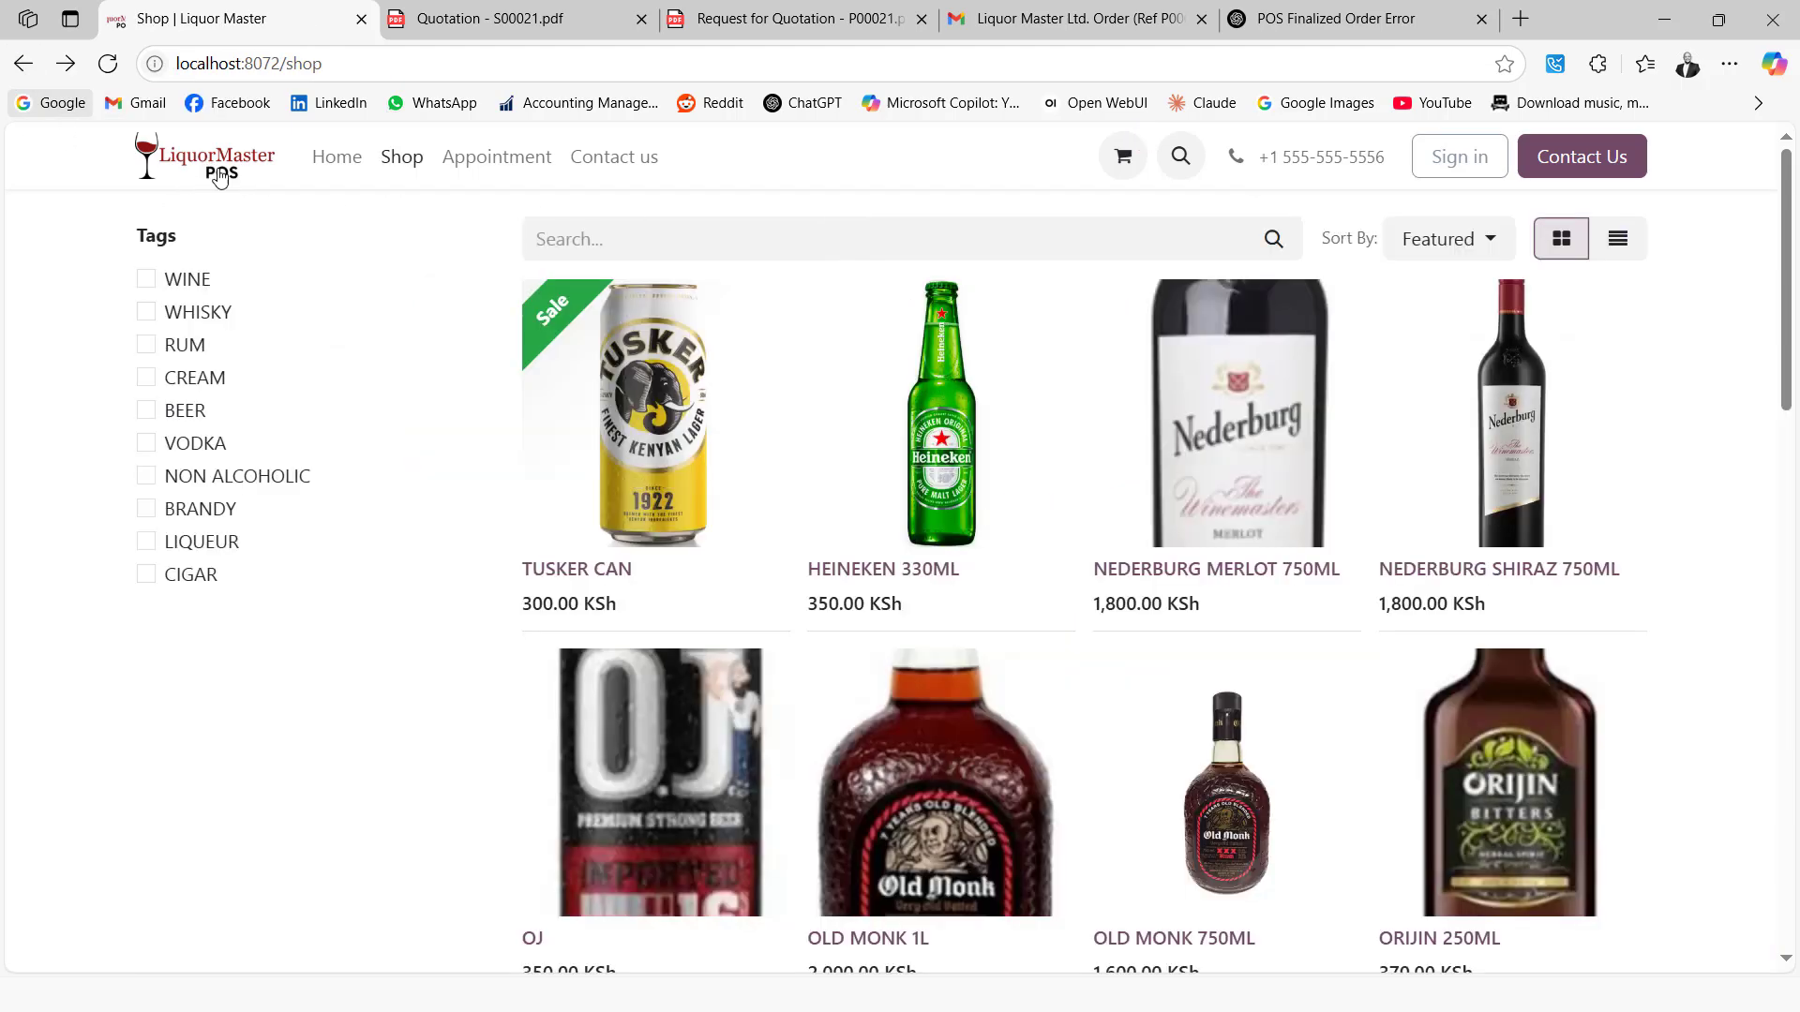
# Search 'baile', add one BAILEYS 750 ML to the cart, and view the cart
pyautogui.scroll(-15, 795, 433)
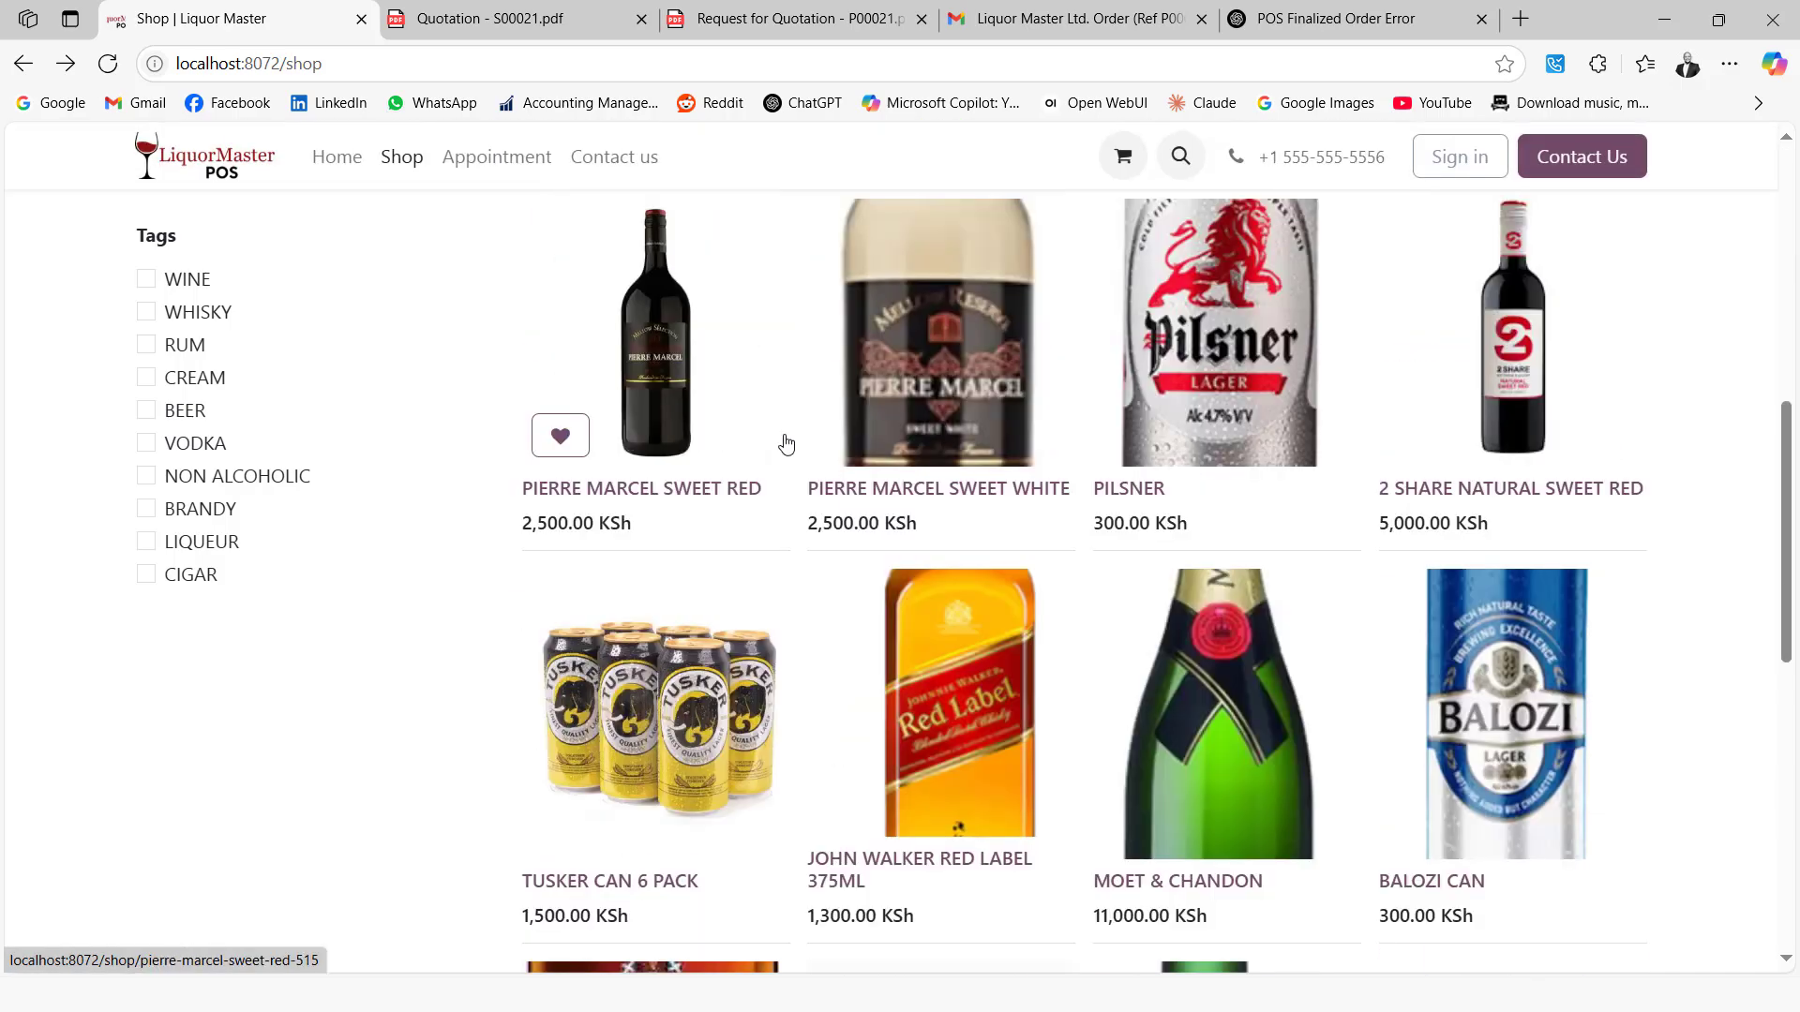
pyautogui.scroll(10, 786, 444)
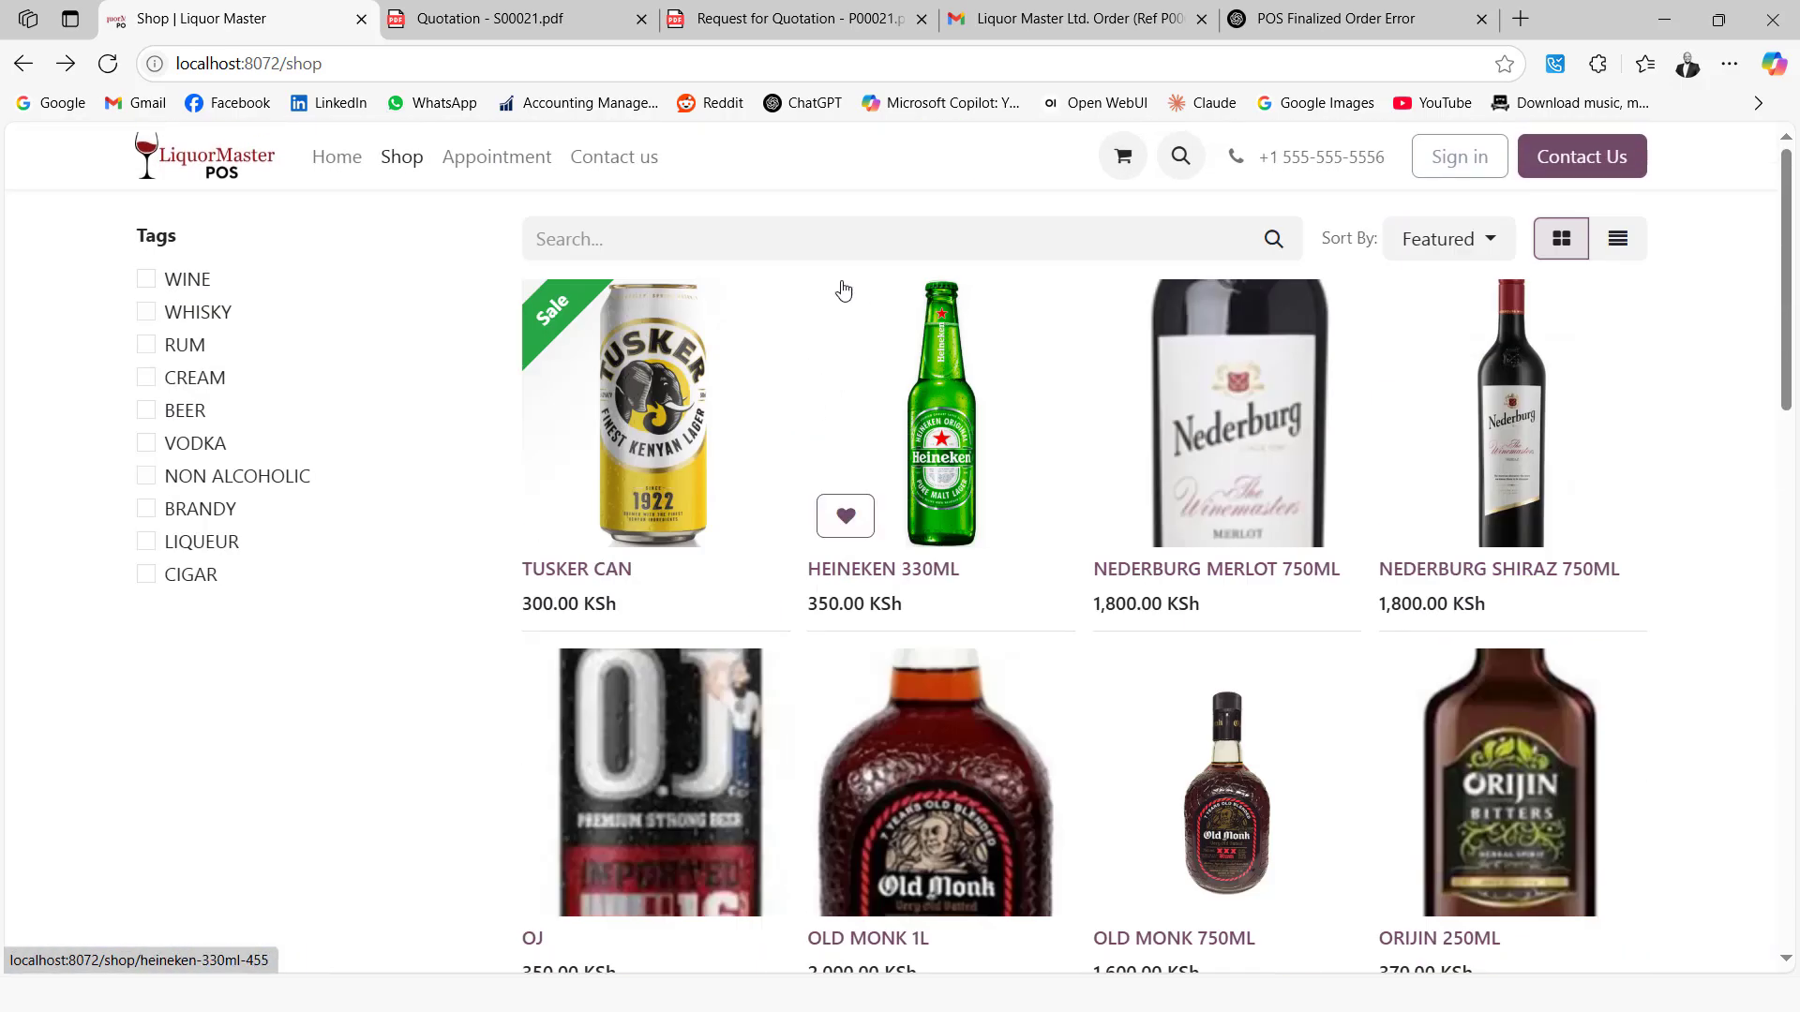
pyautogui.click(729, 242)
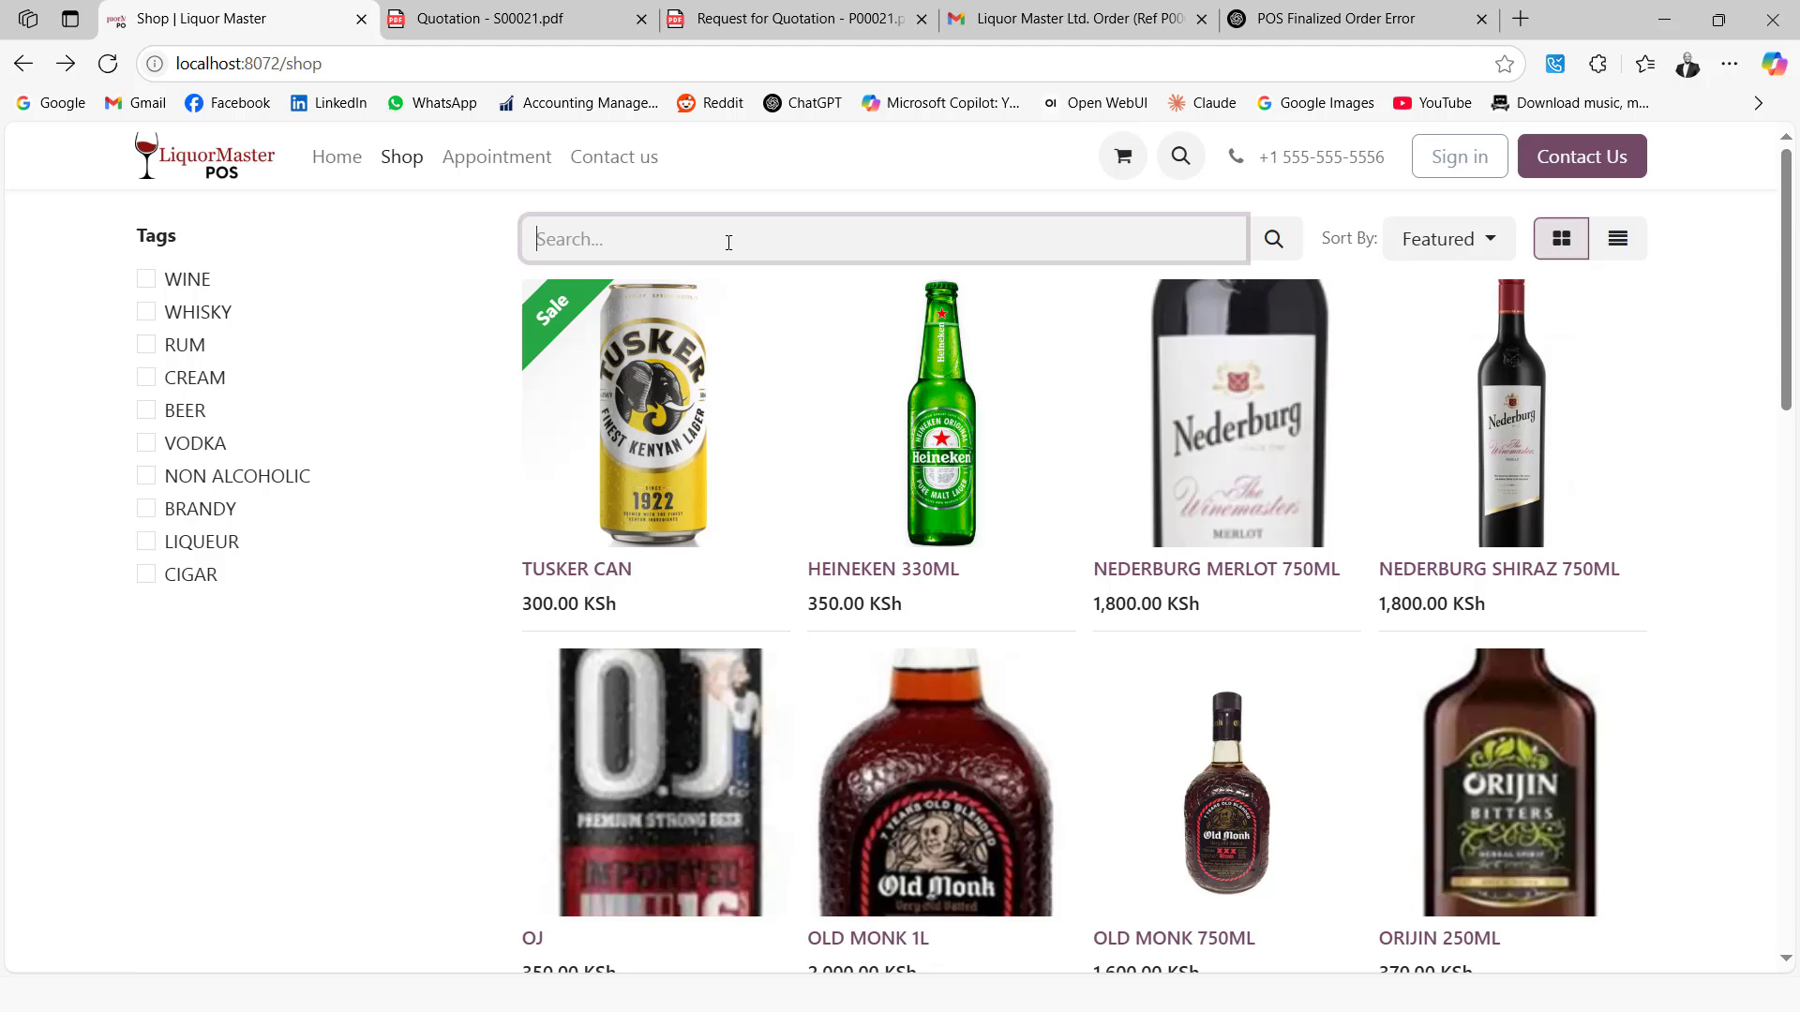
pyautogui.write('bailey')
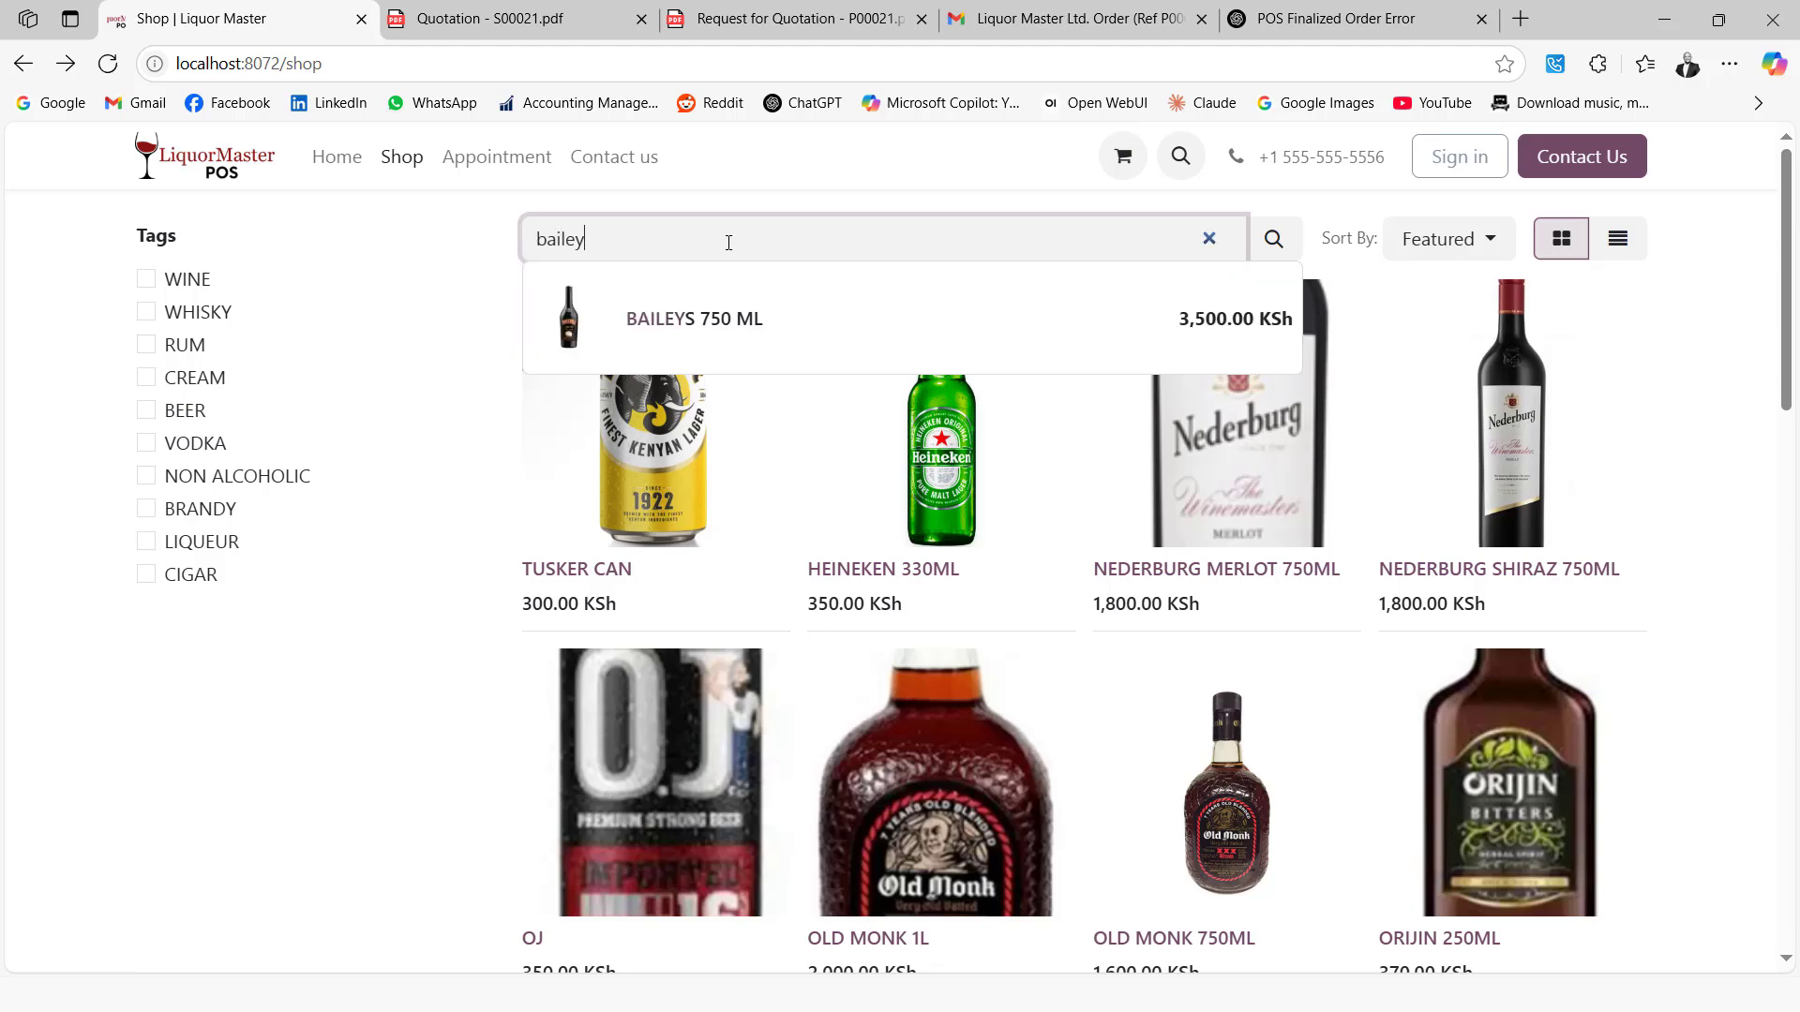
pyautogui.click(722, 300)
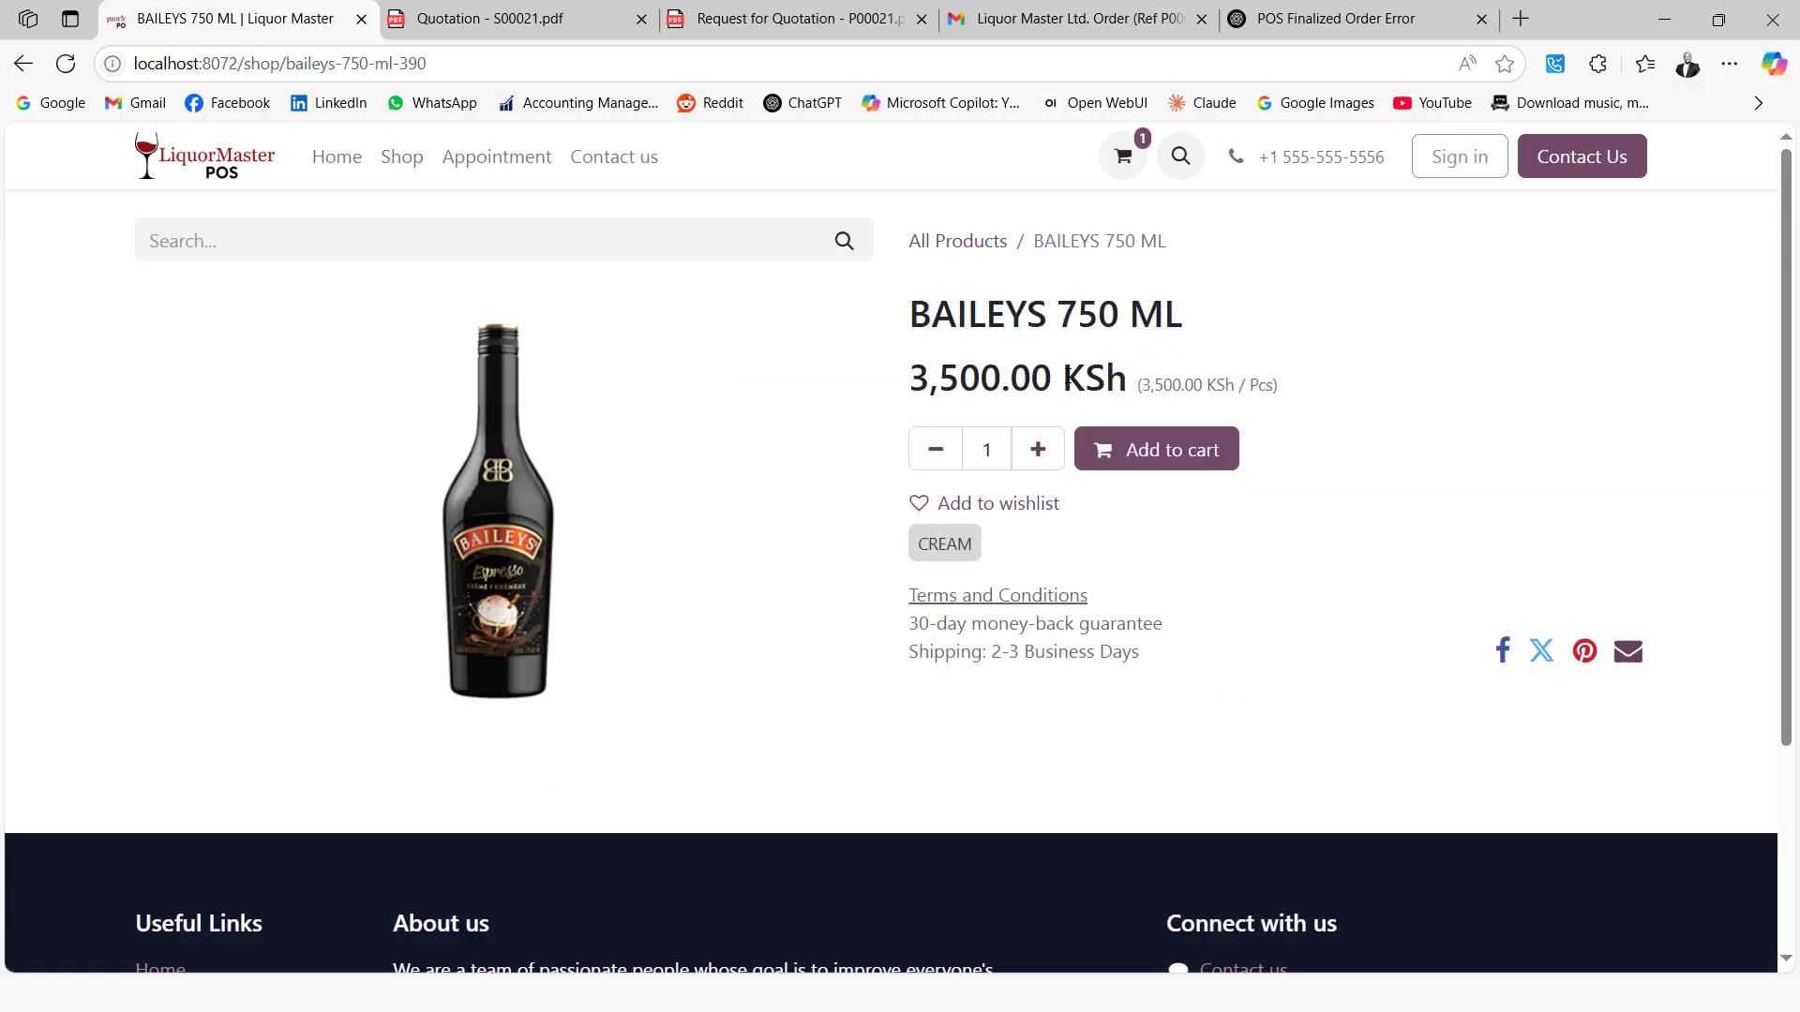
pyautogui.click(1128, 452)
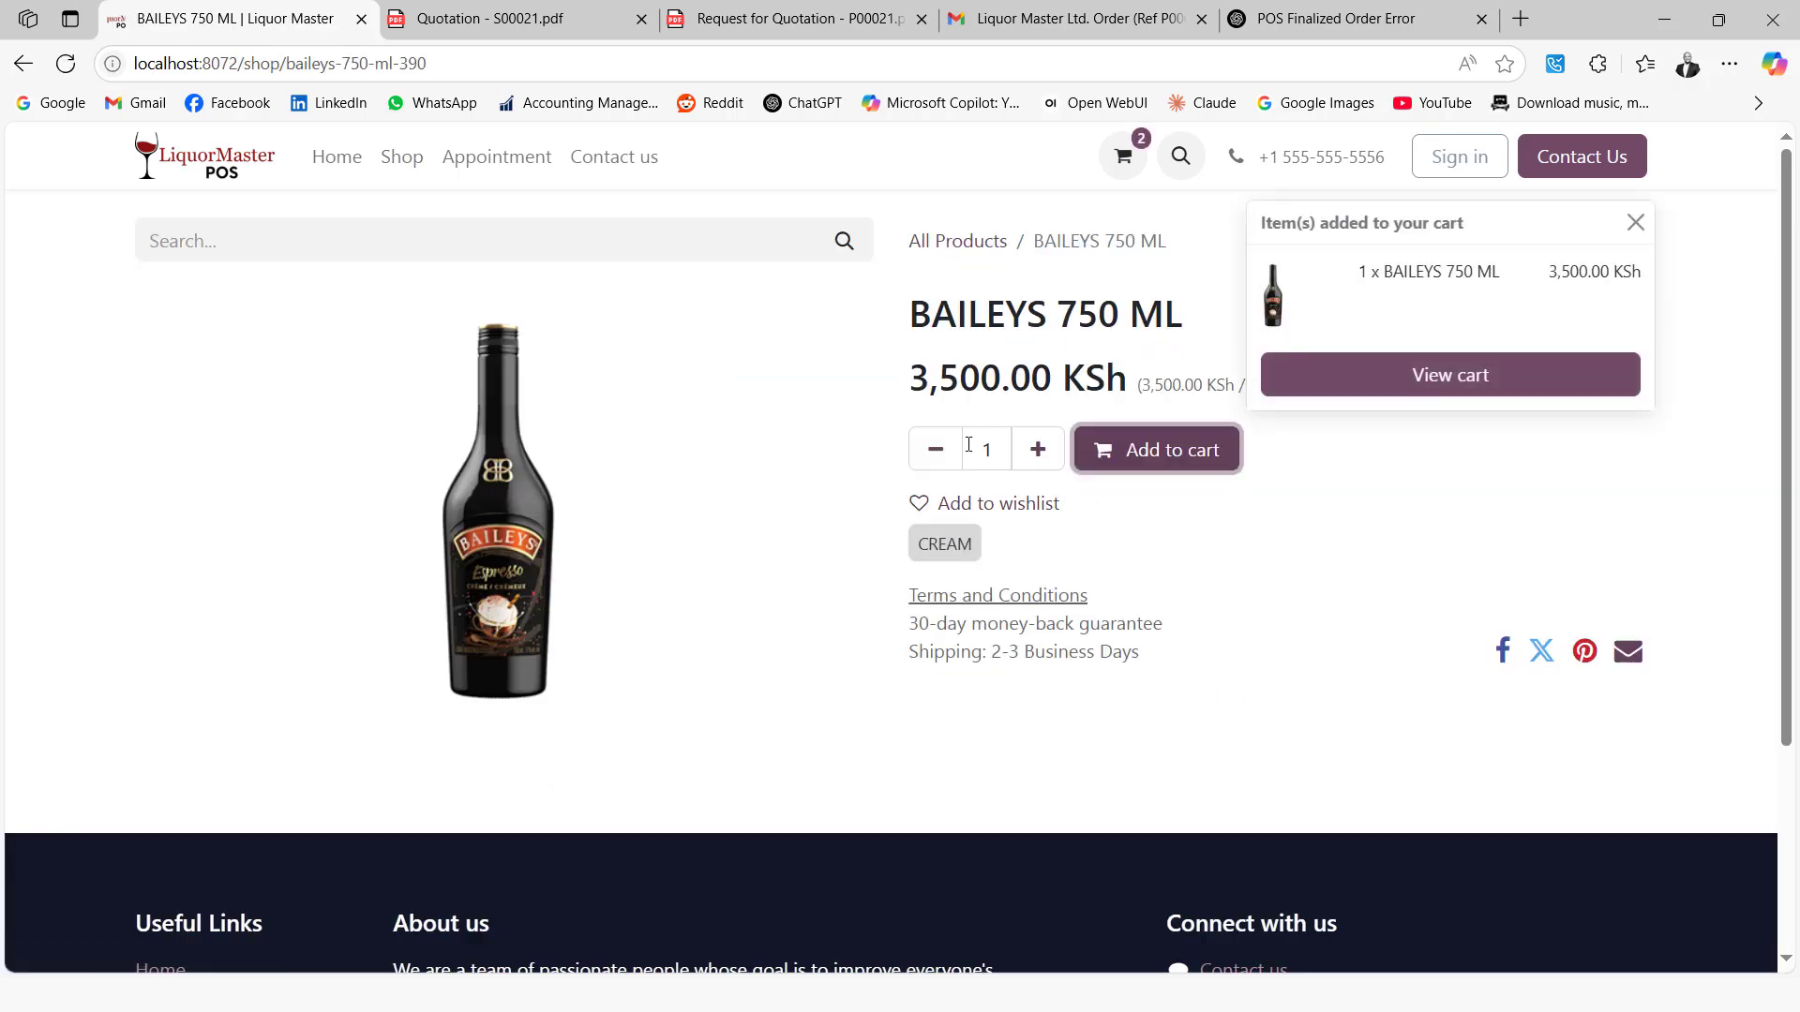
pyautogui.click(1390, 385)
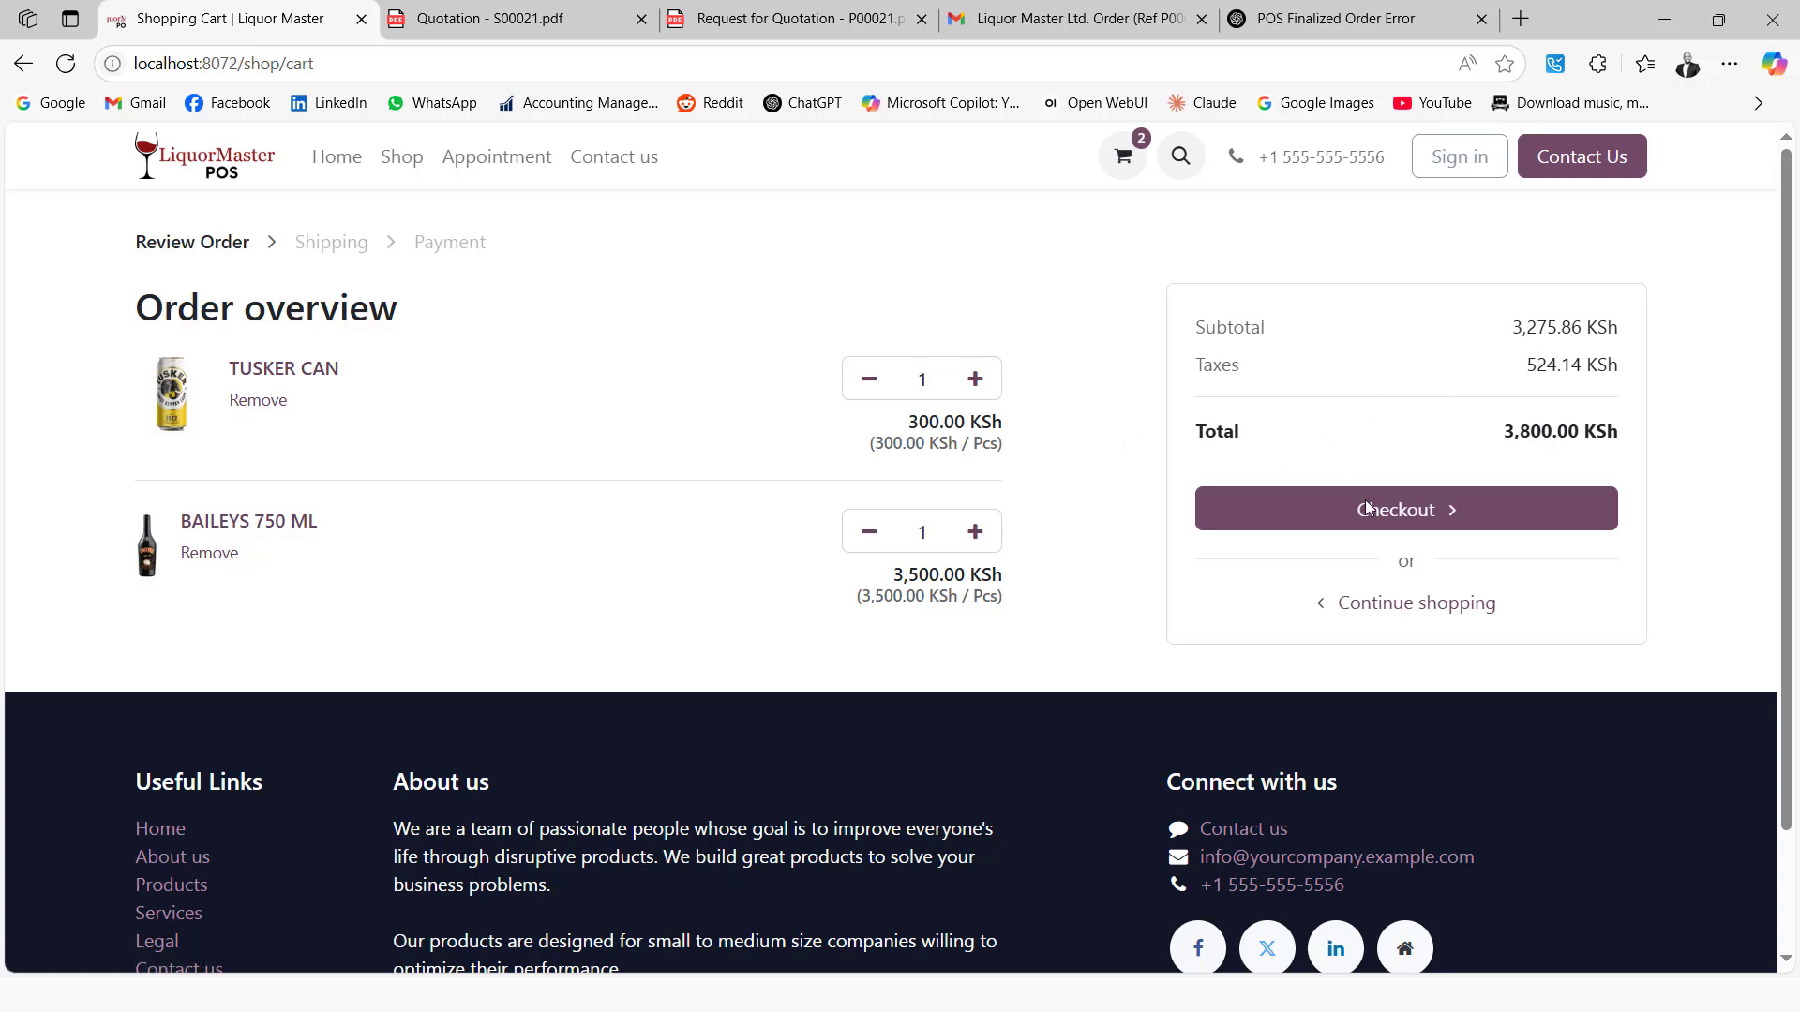
# Proceed to checkout and fill in the customer's full name, e-mail and phone number
pyautogui.click(1328, 506)
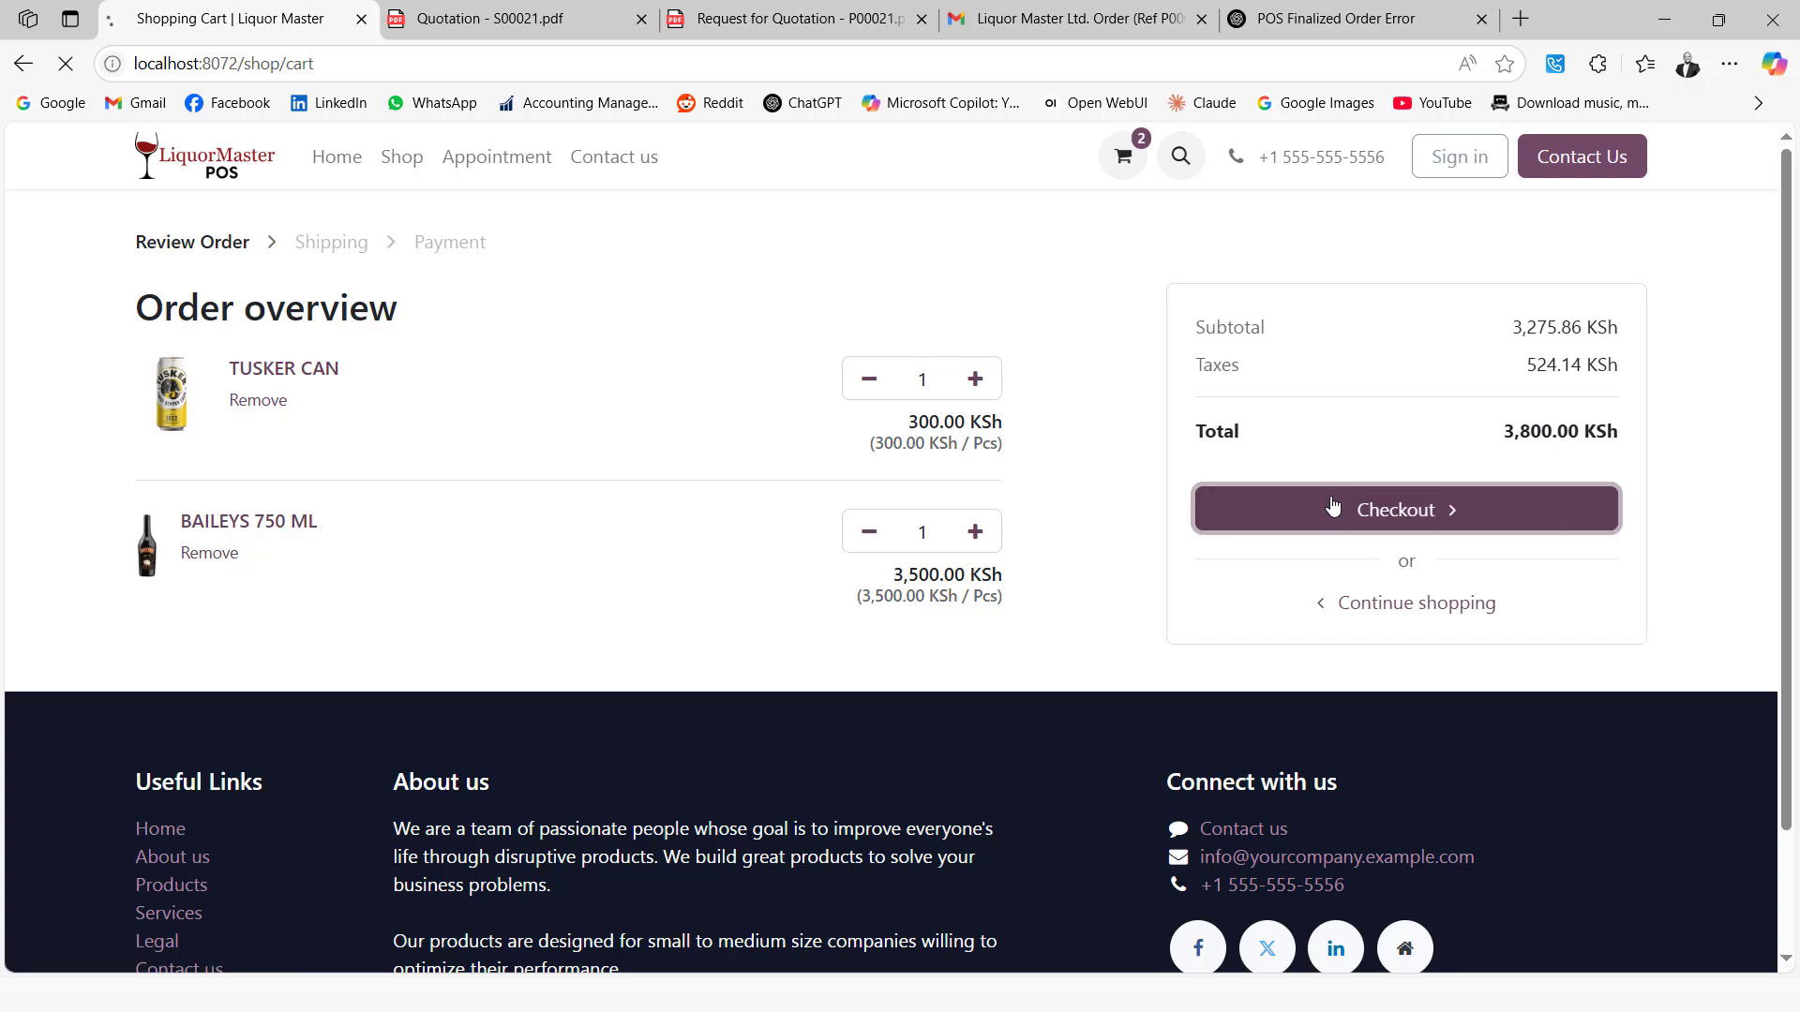
pyautogui.click(394, 404)
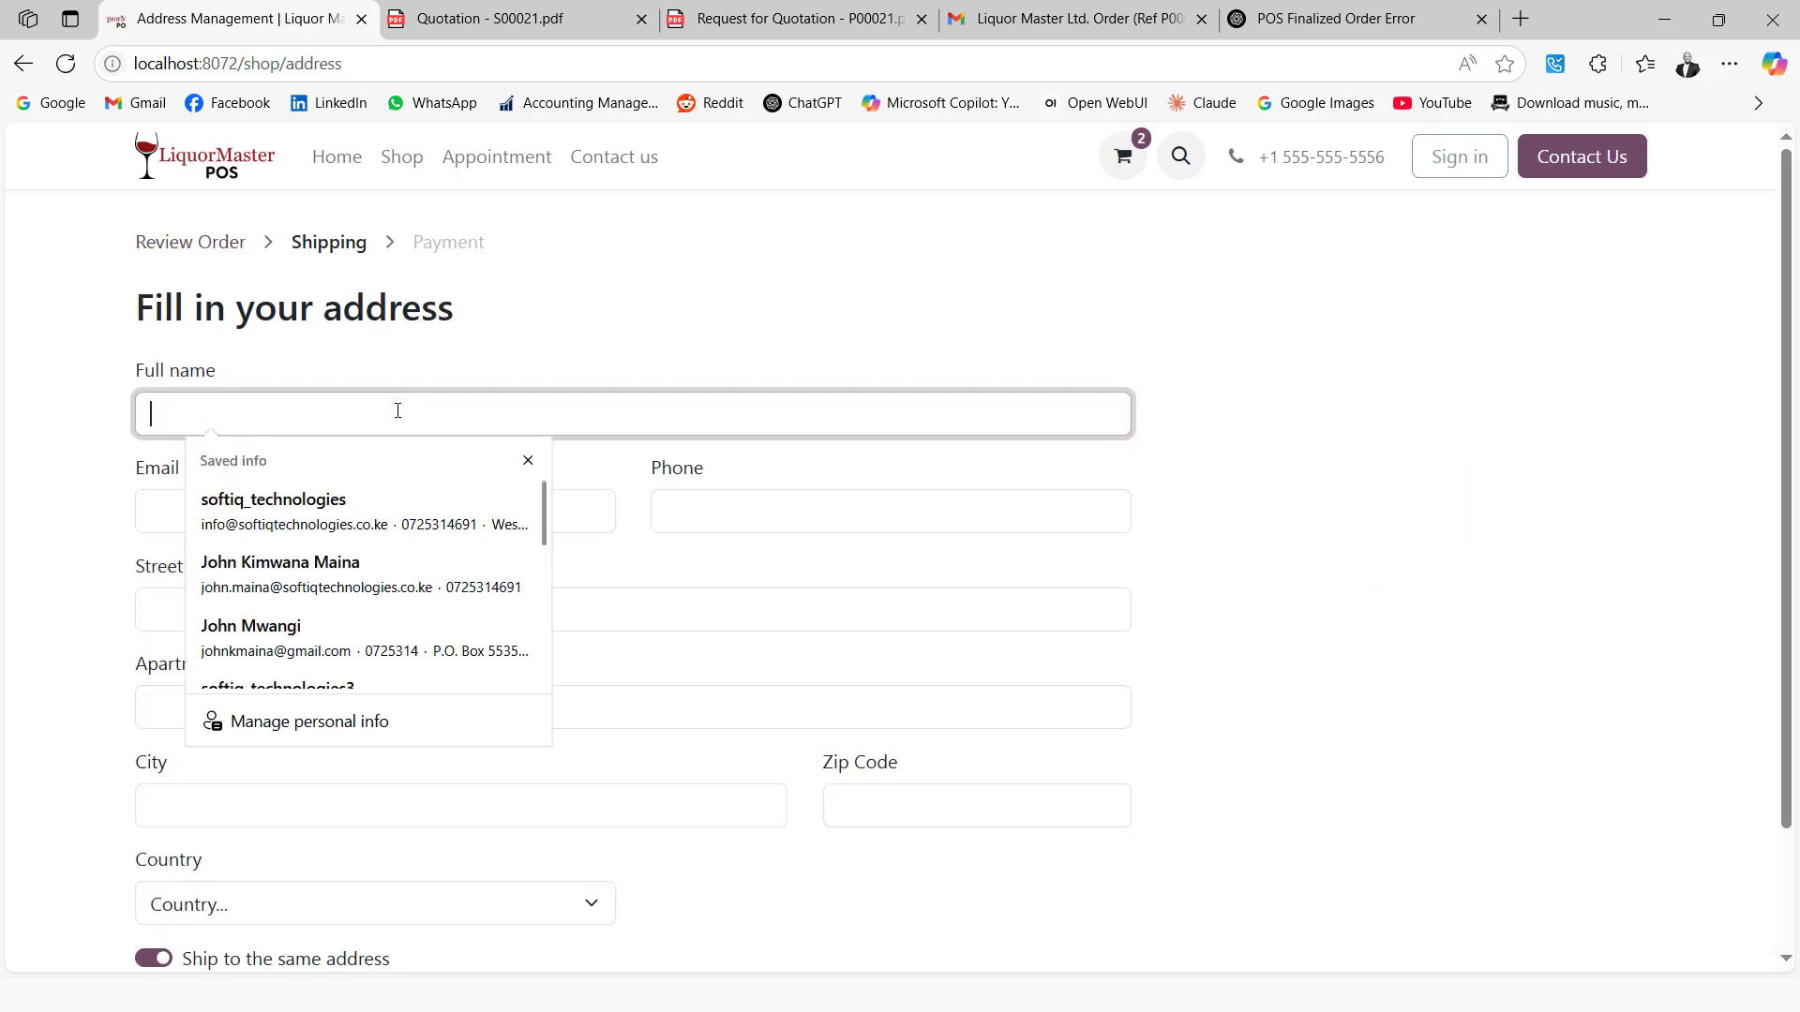
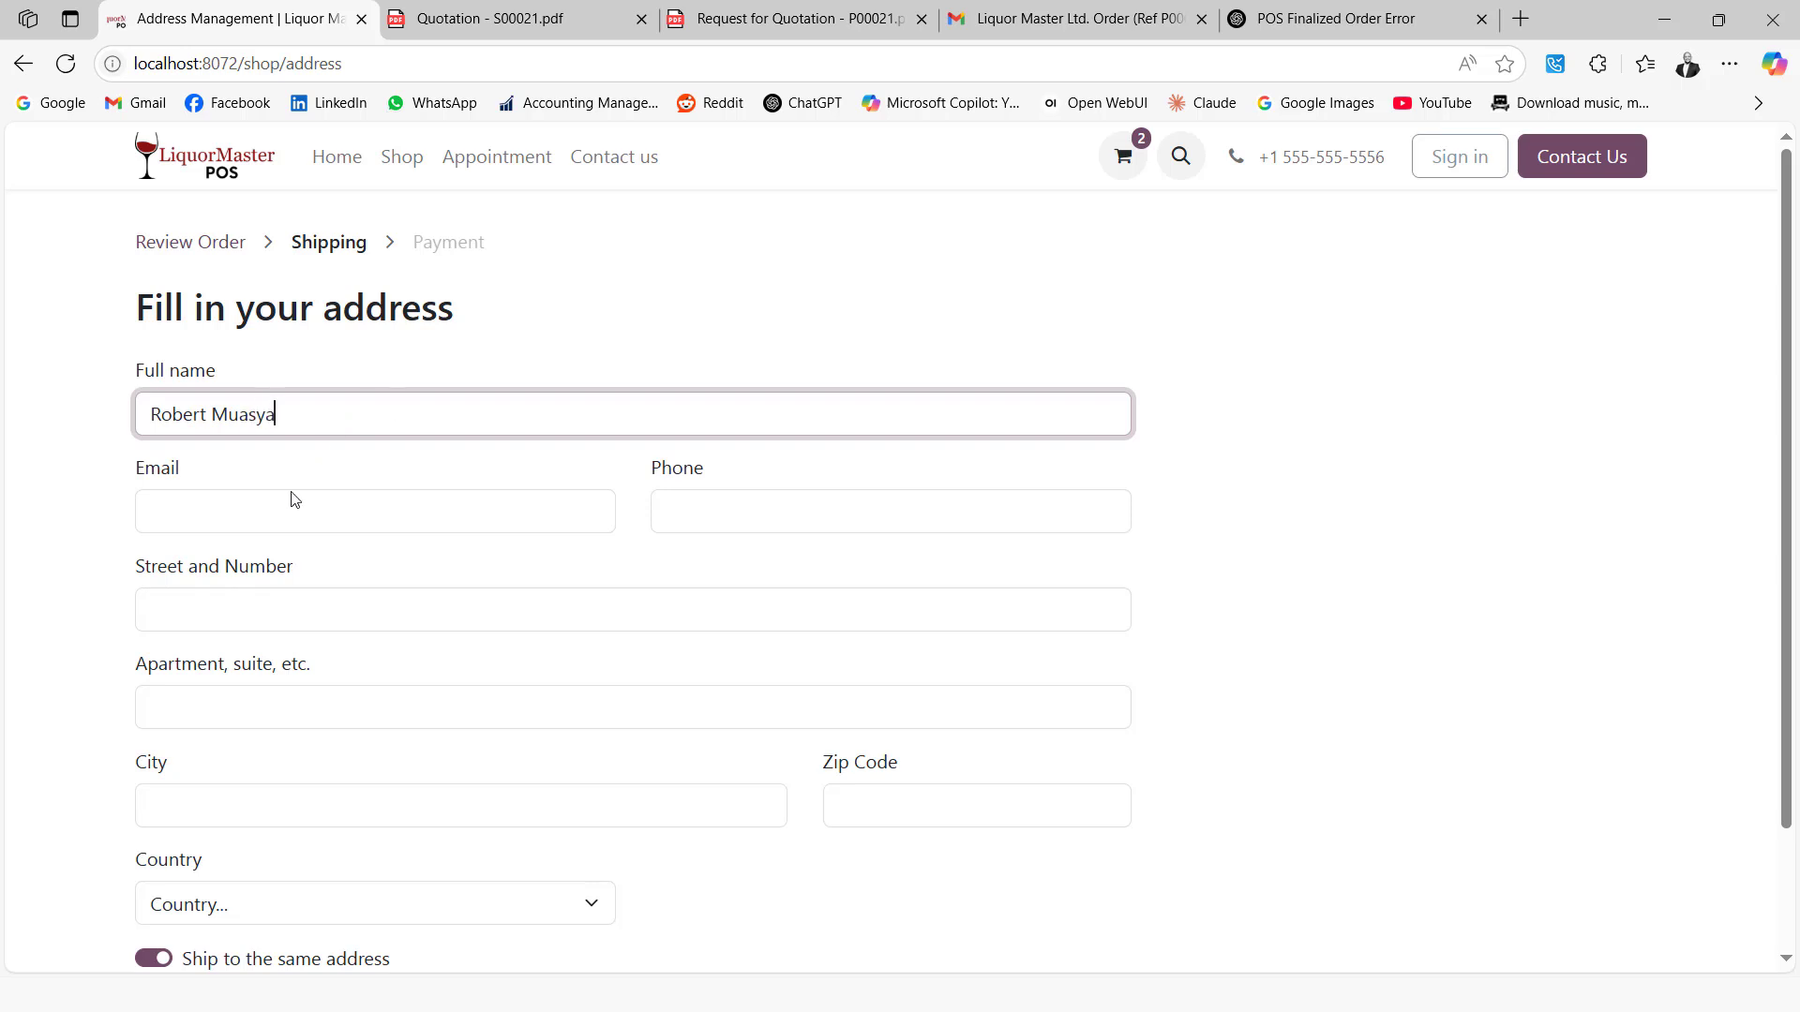
pyautogui.click(277, 507)
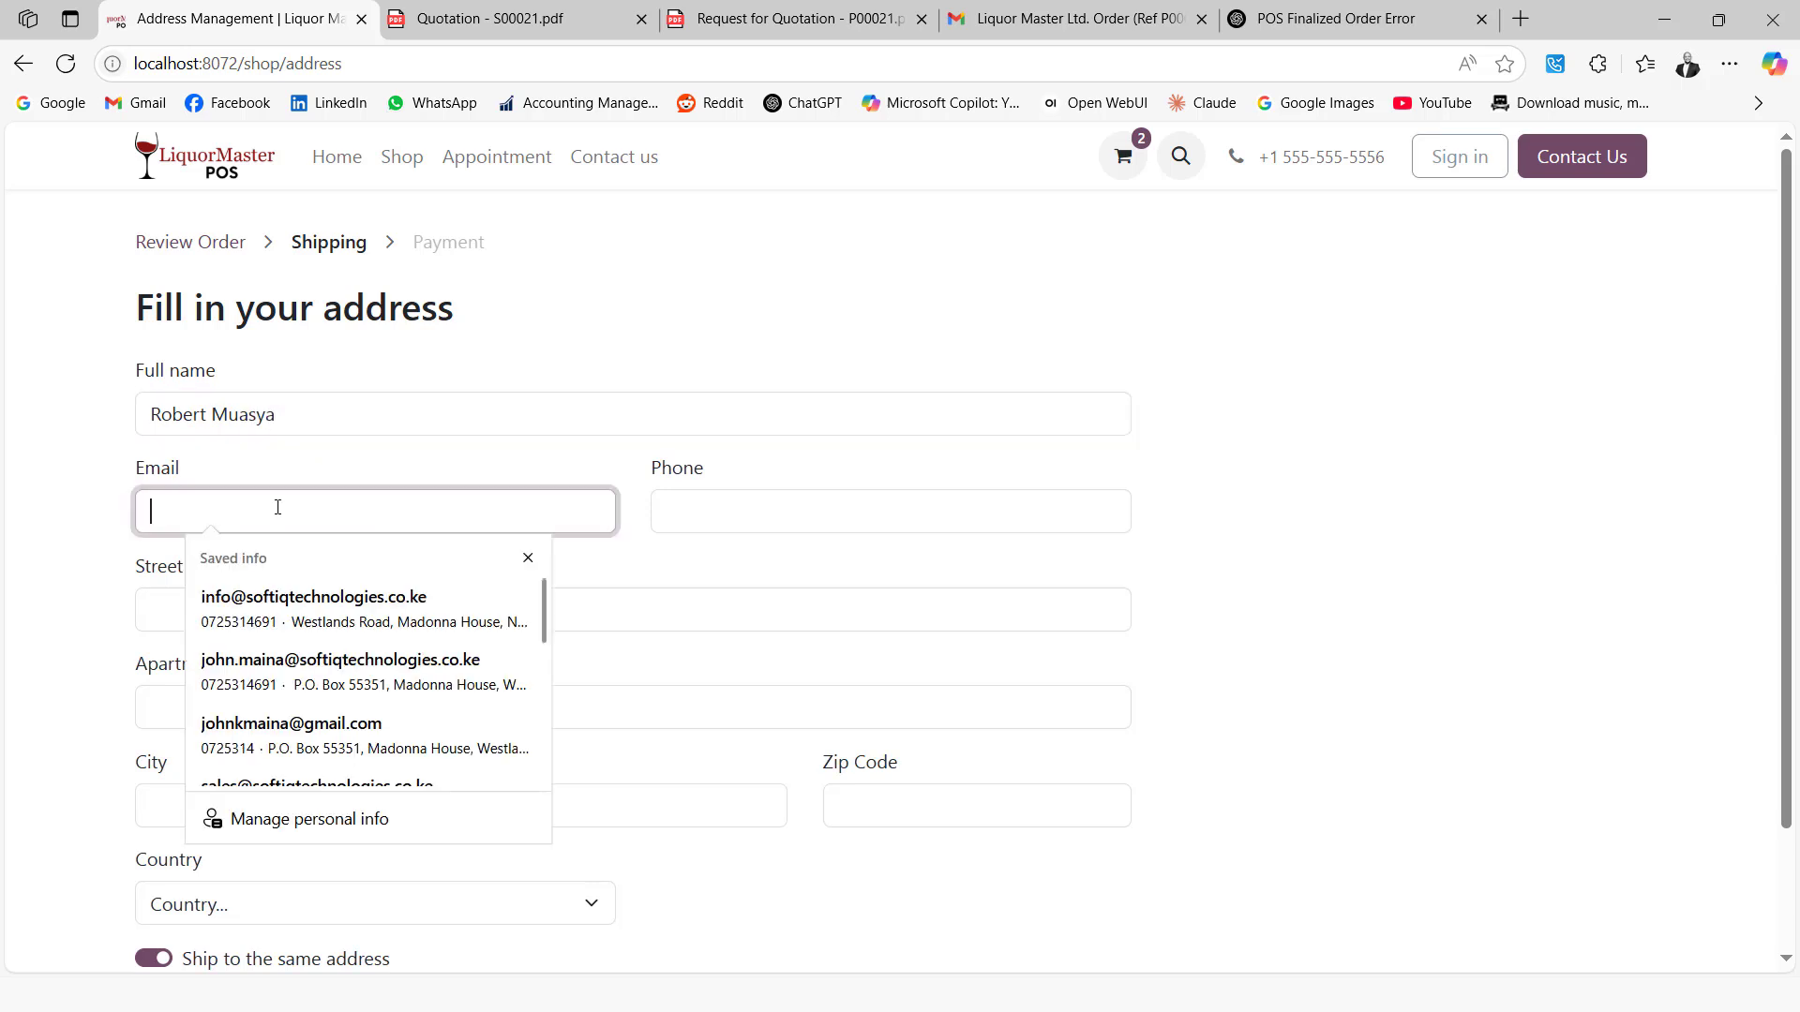
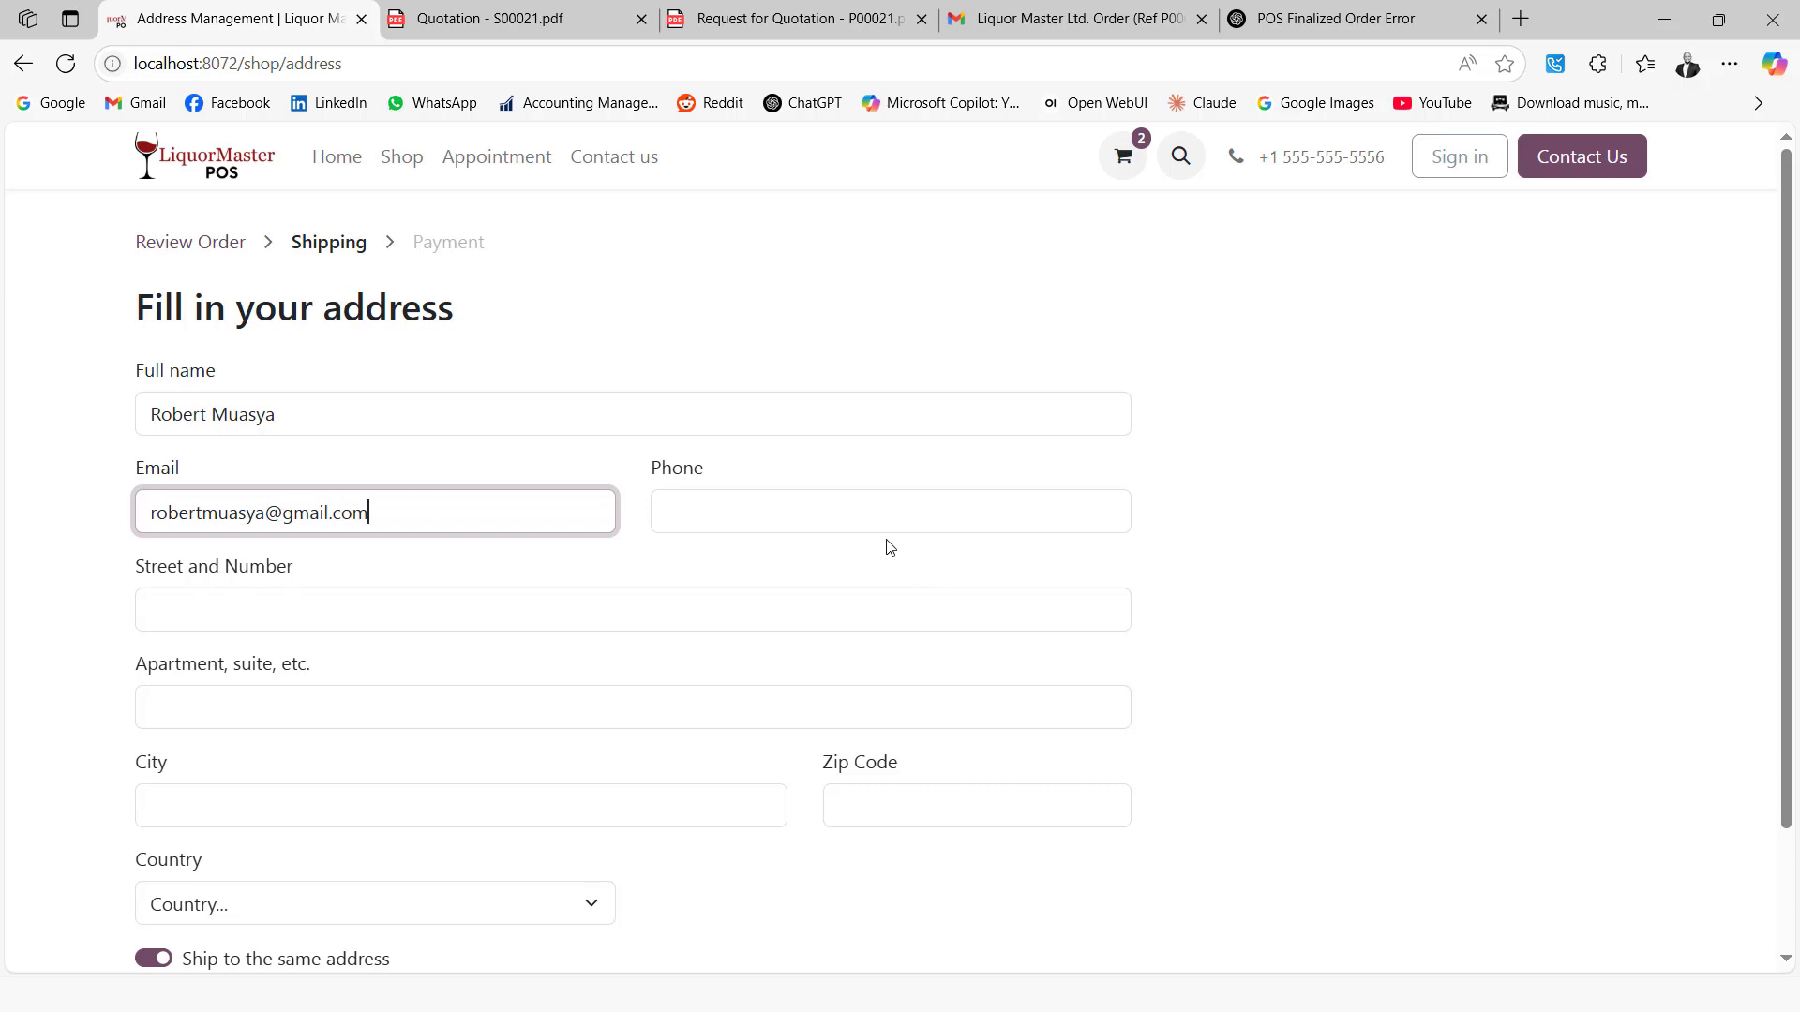
pyautogui.click(858, 512)
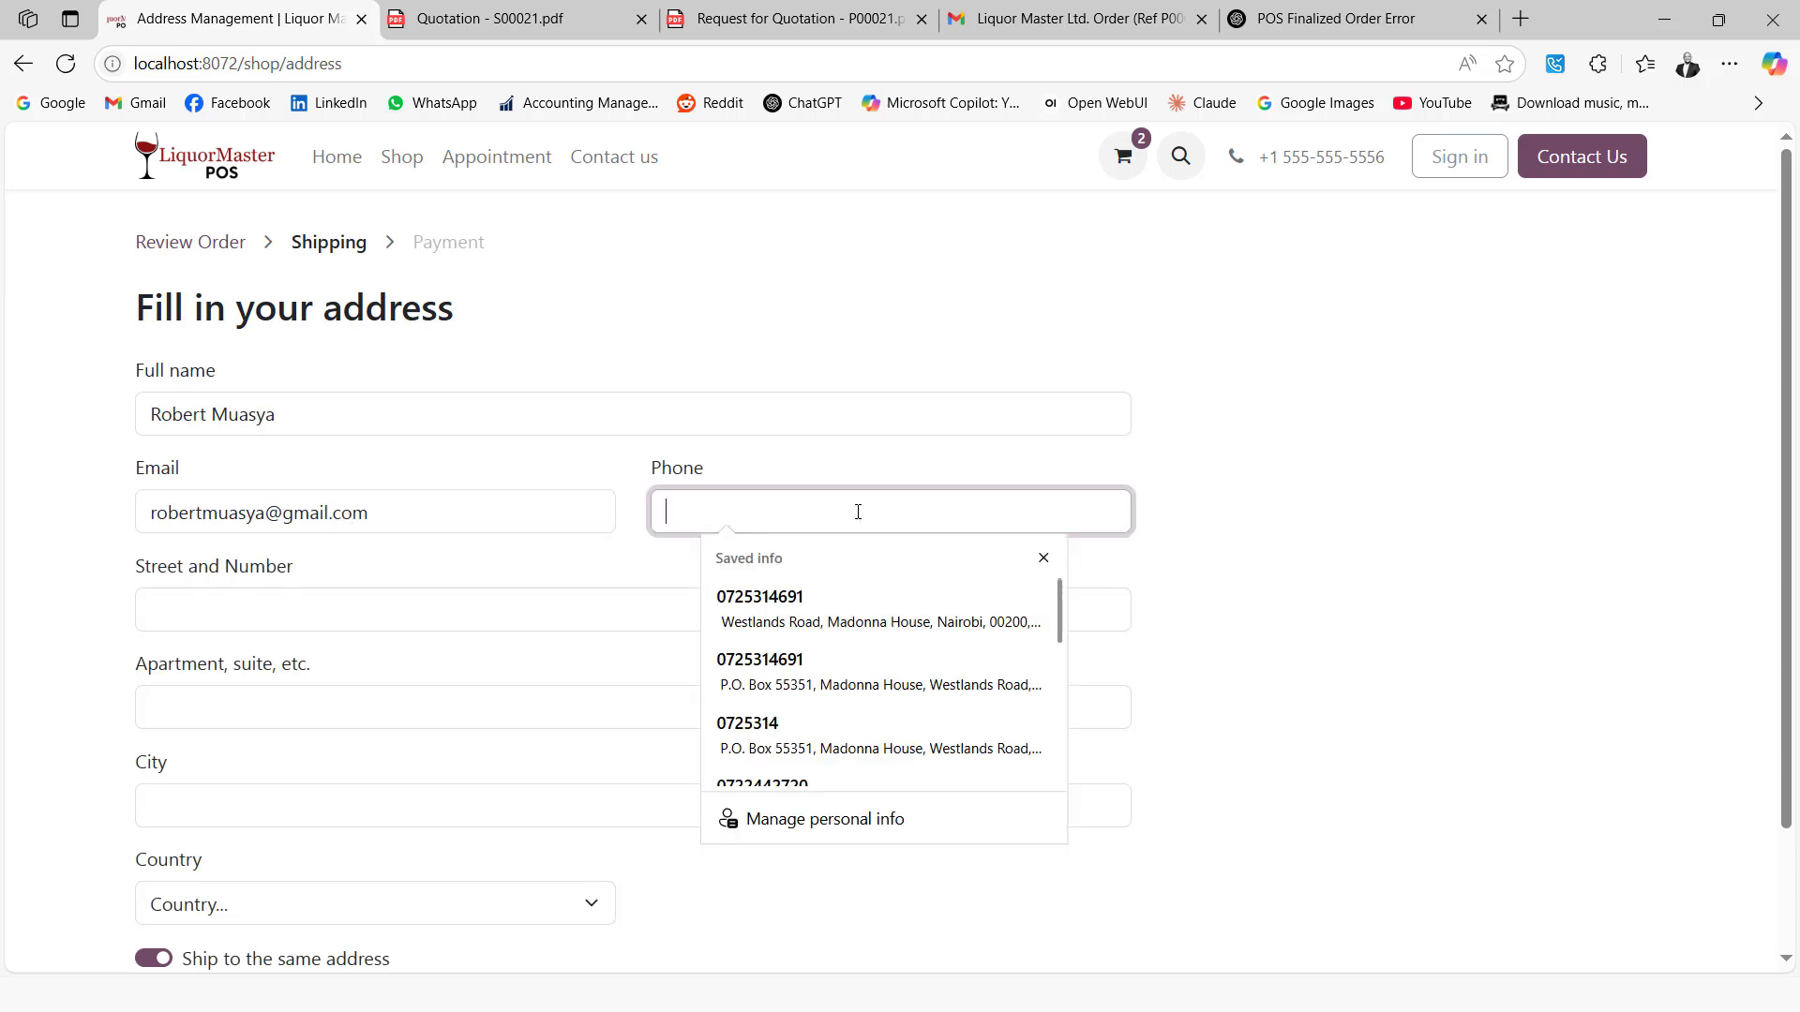
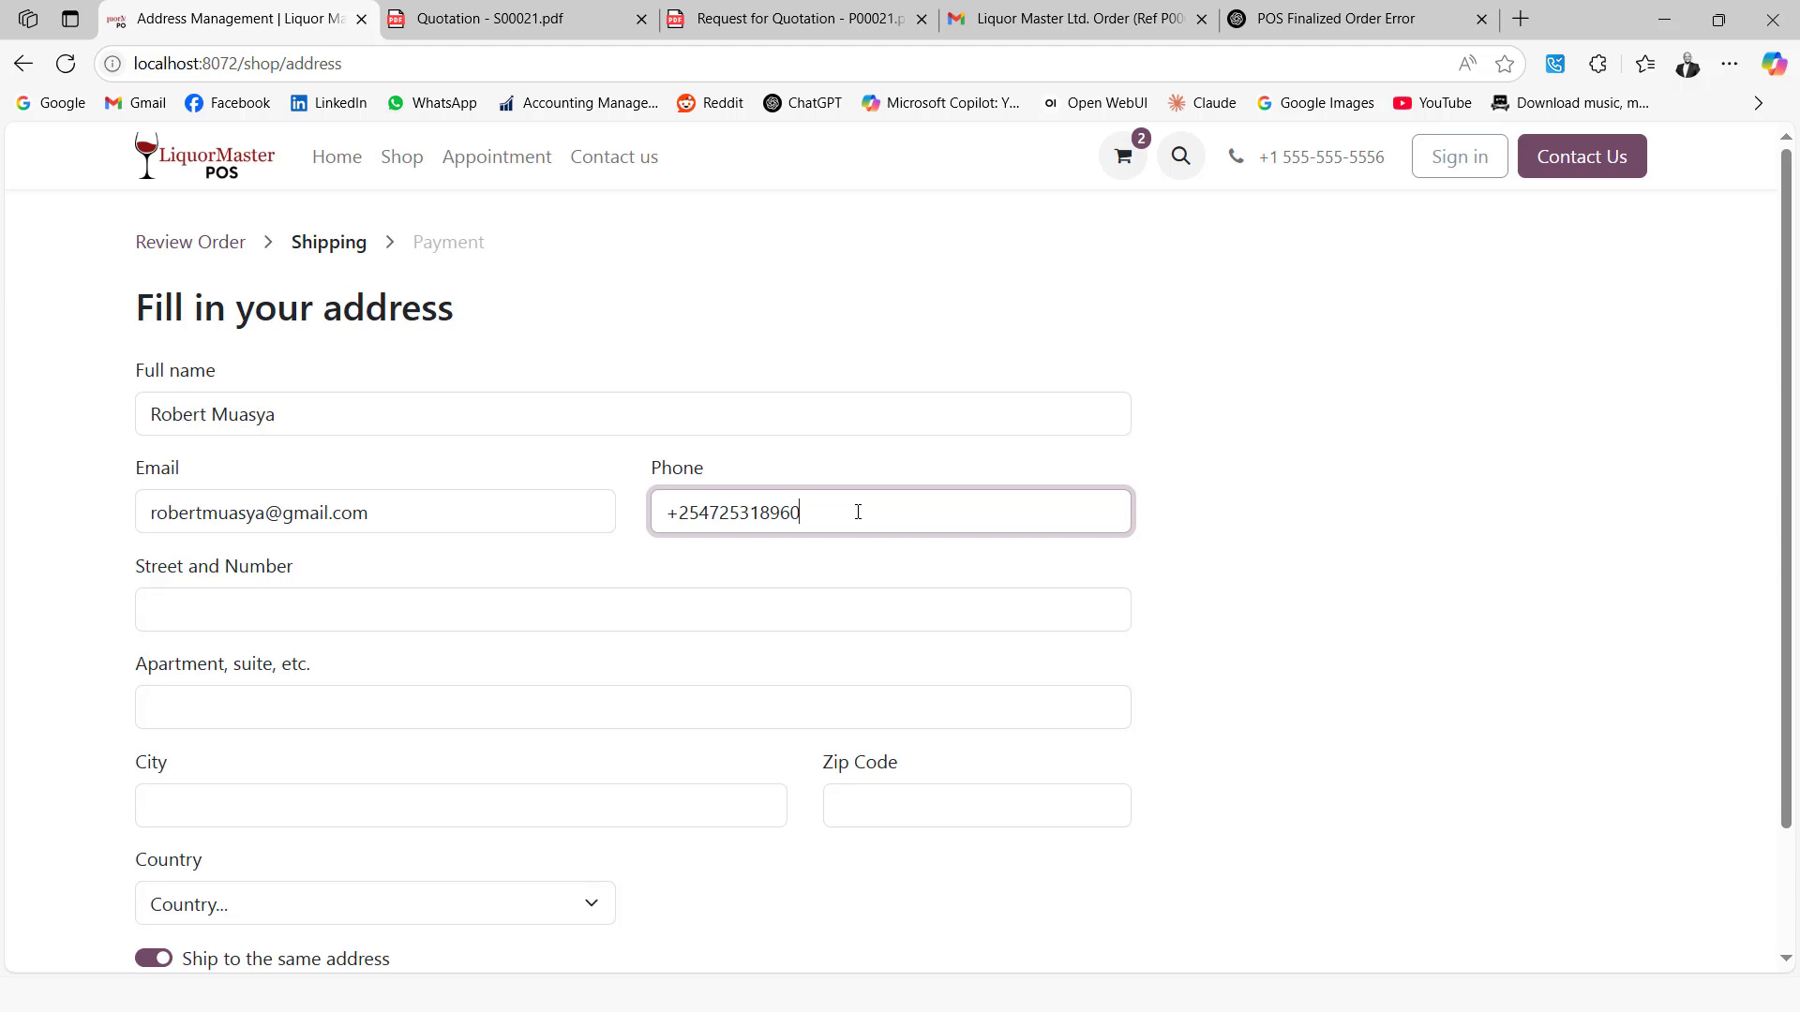
# Enter the customer's street address, city Nairobi and zip code 00200
pyautogui.click(175, 603)
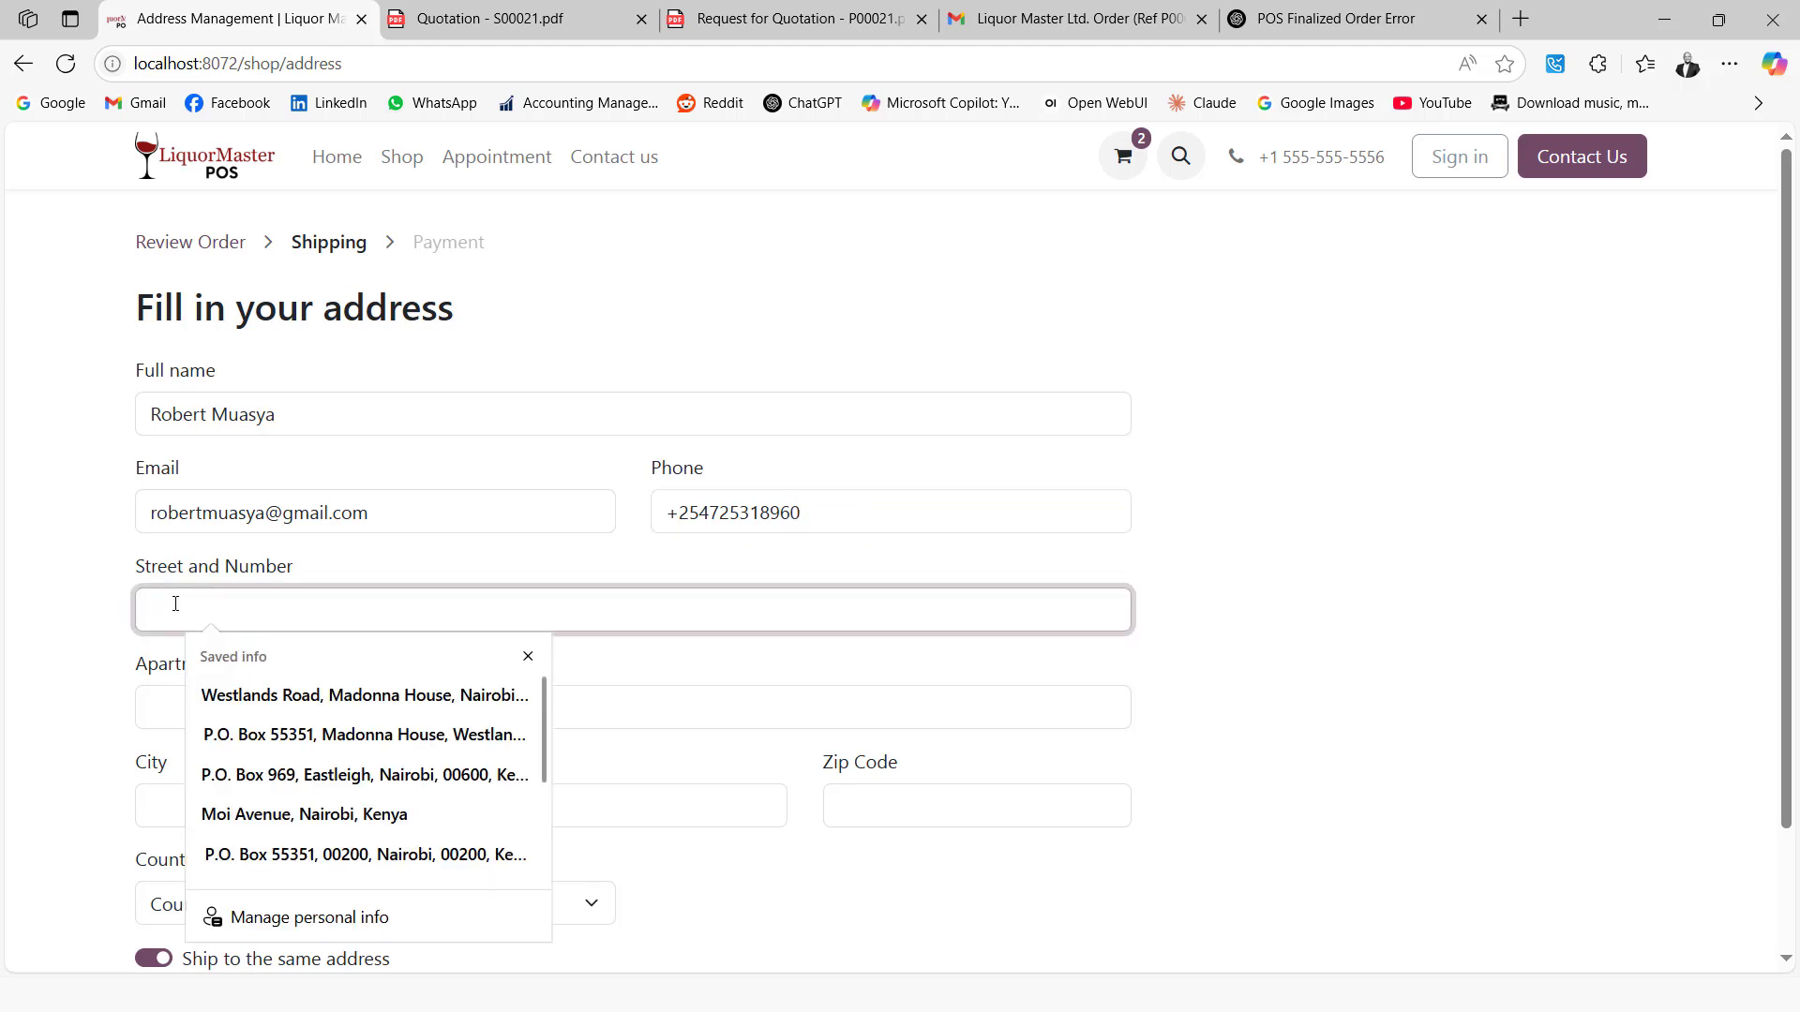
pyautogui.write('Mombasa')
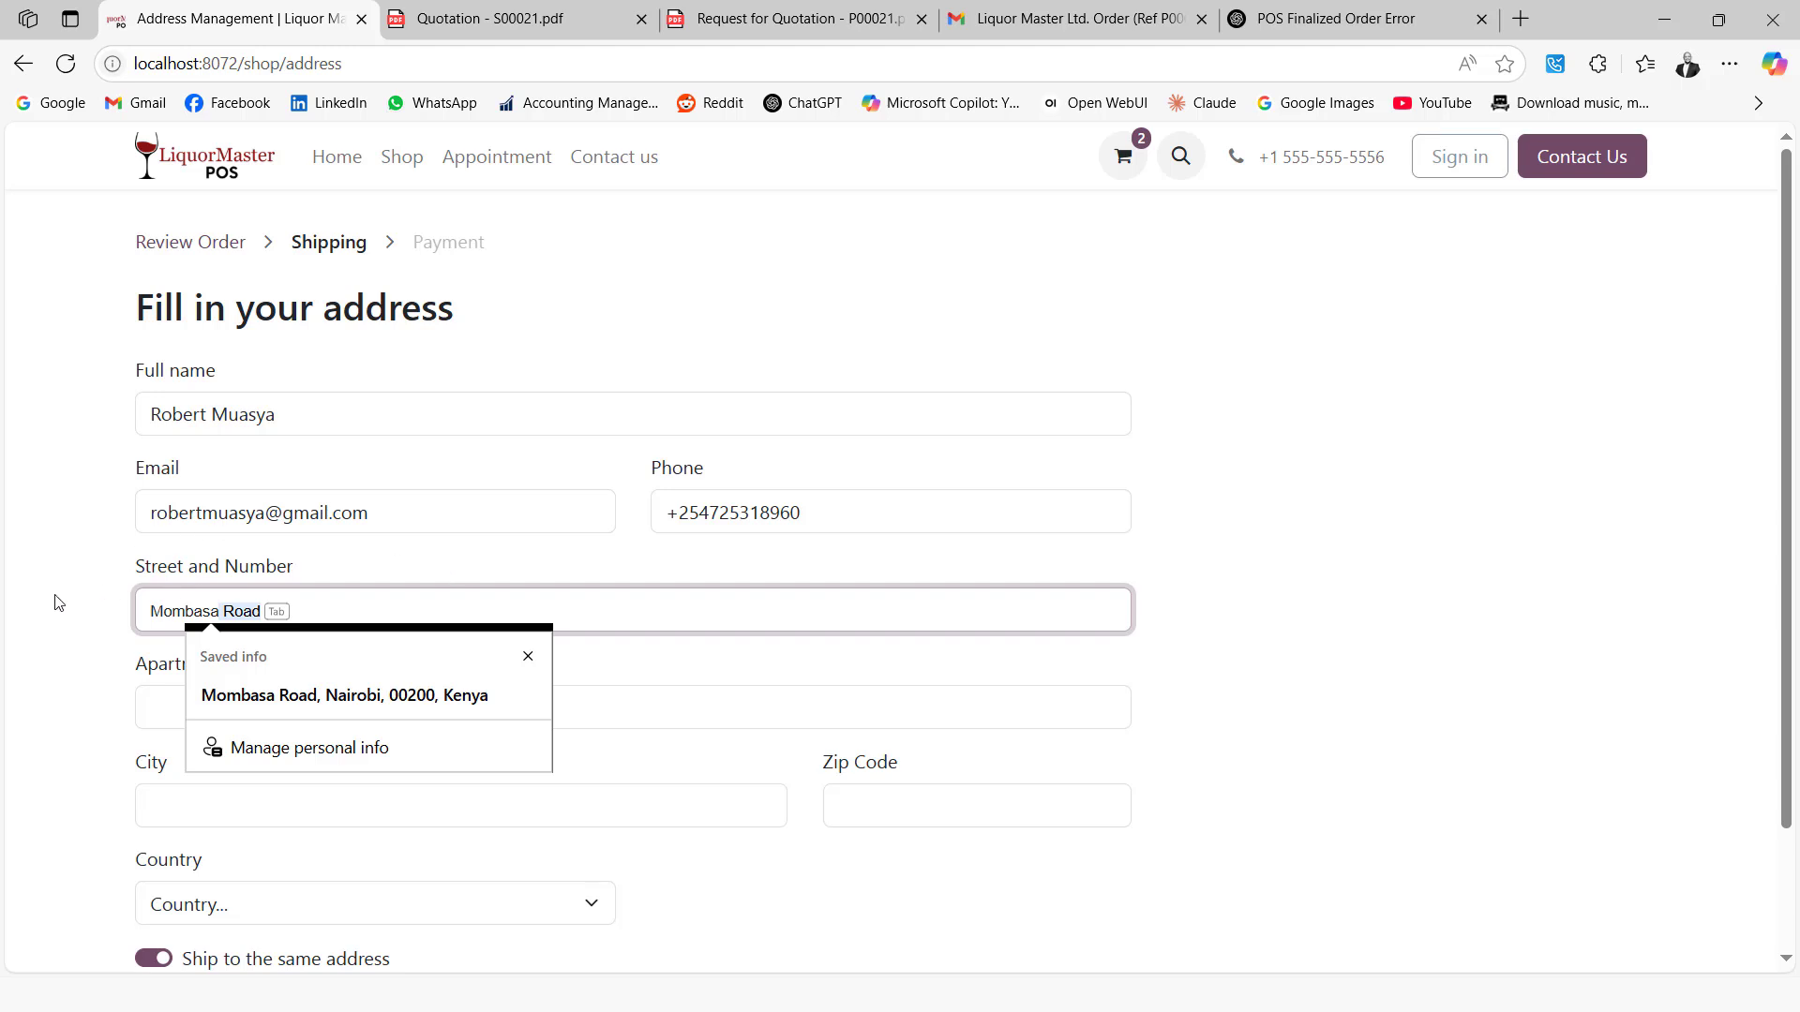
pyautogui.click(59, 602)
pyautogui.click(269, 611)
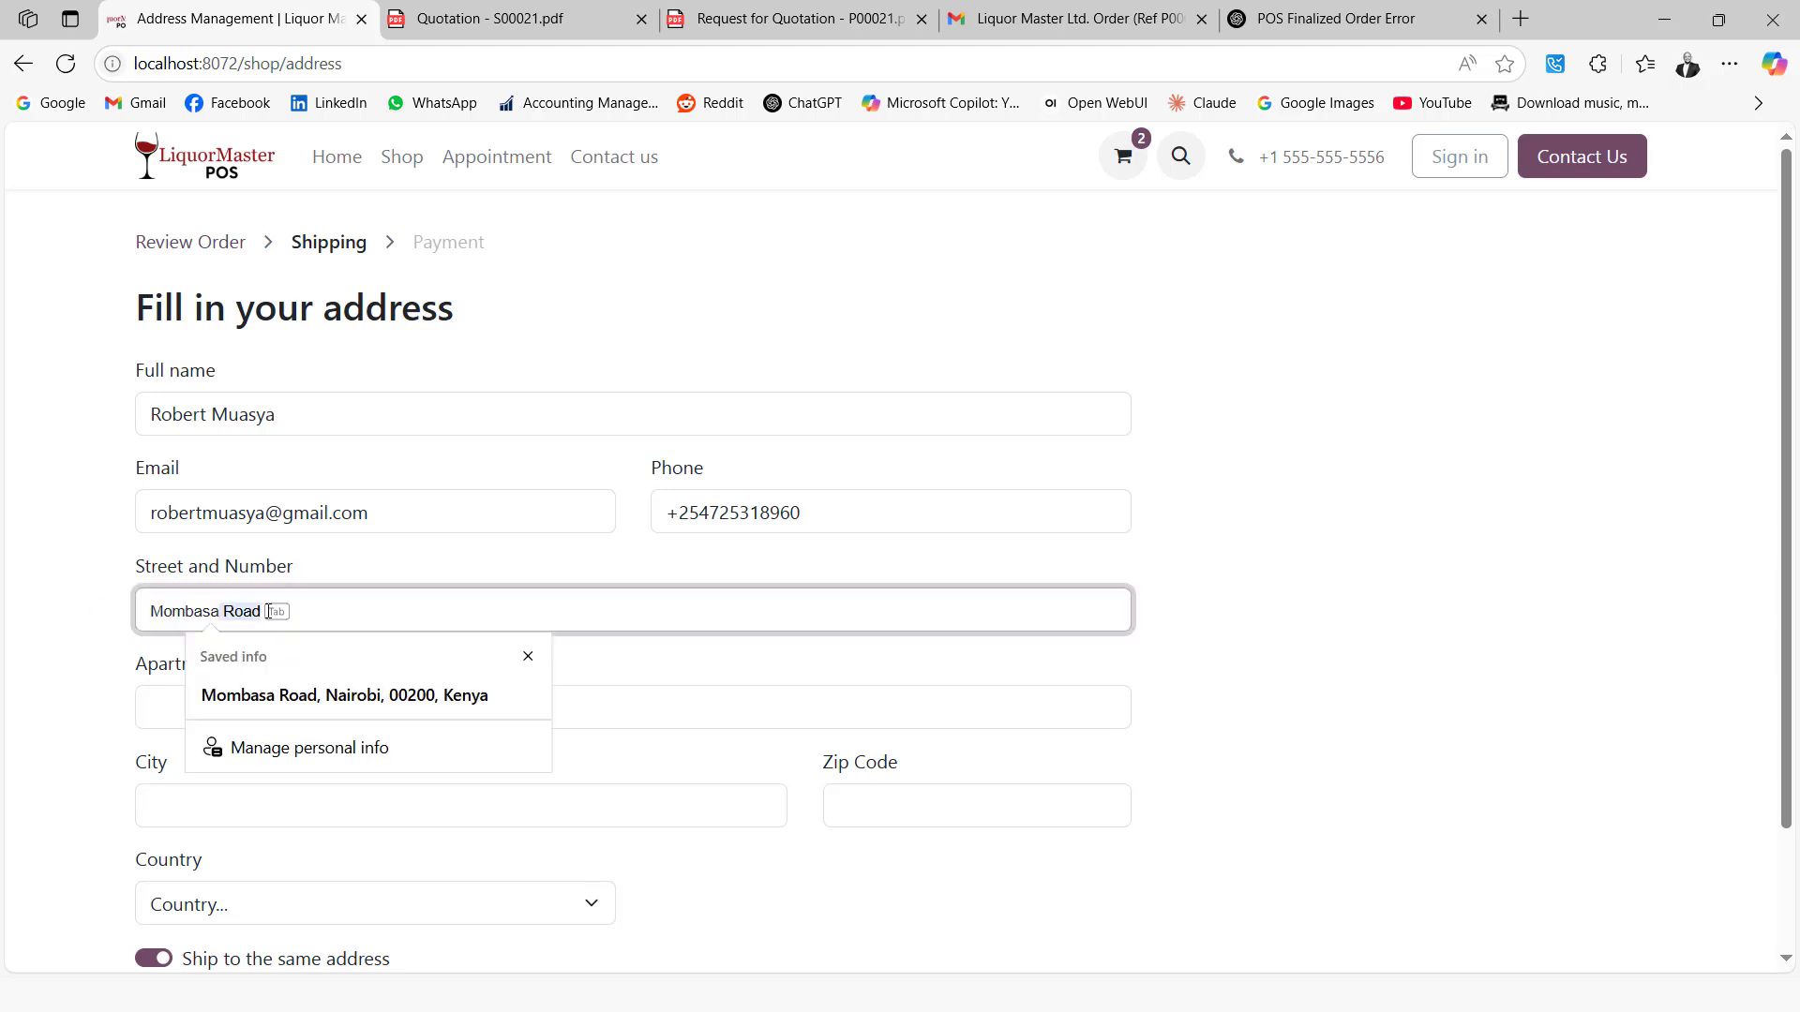
pyautogui.click(527, 657)
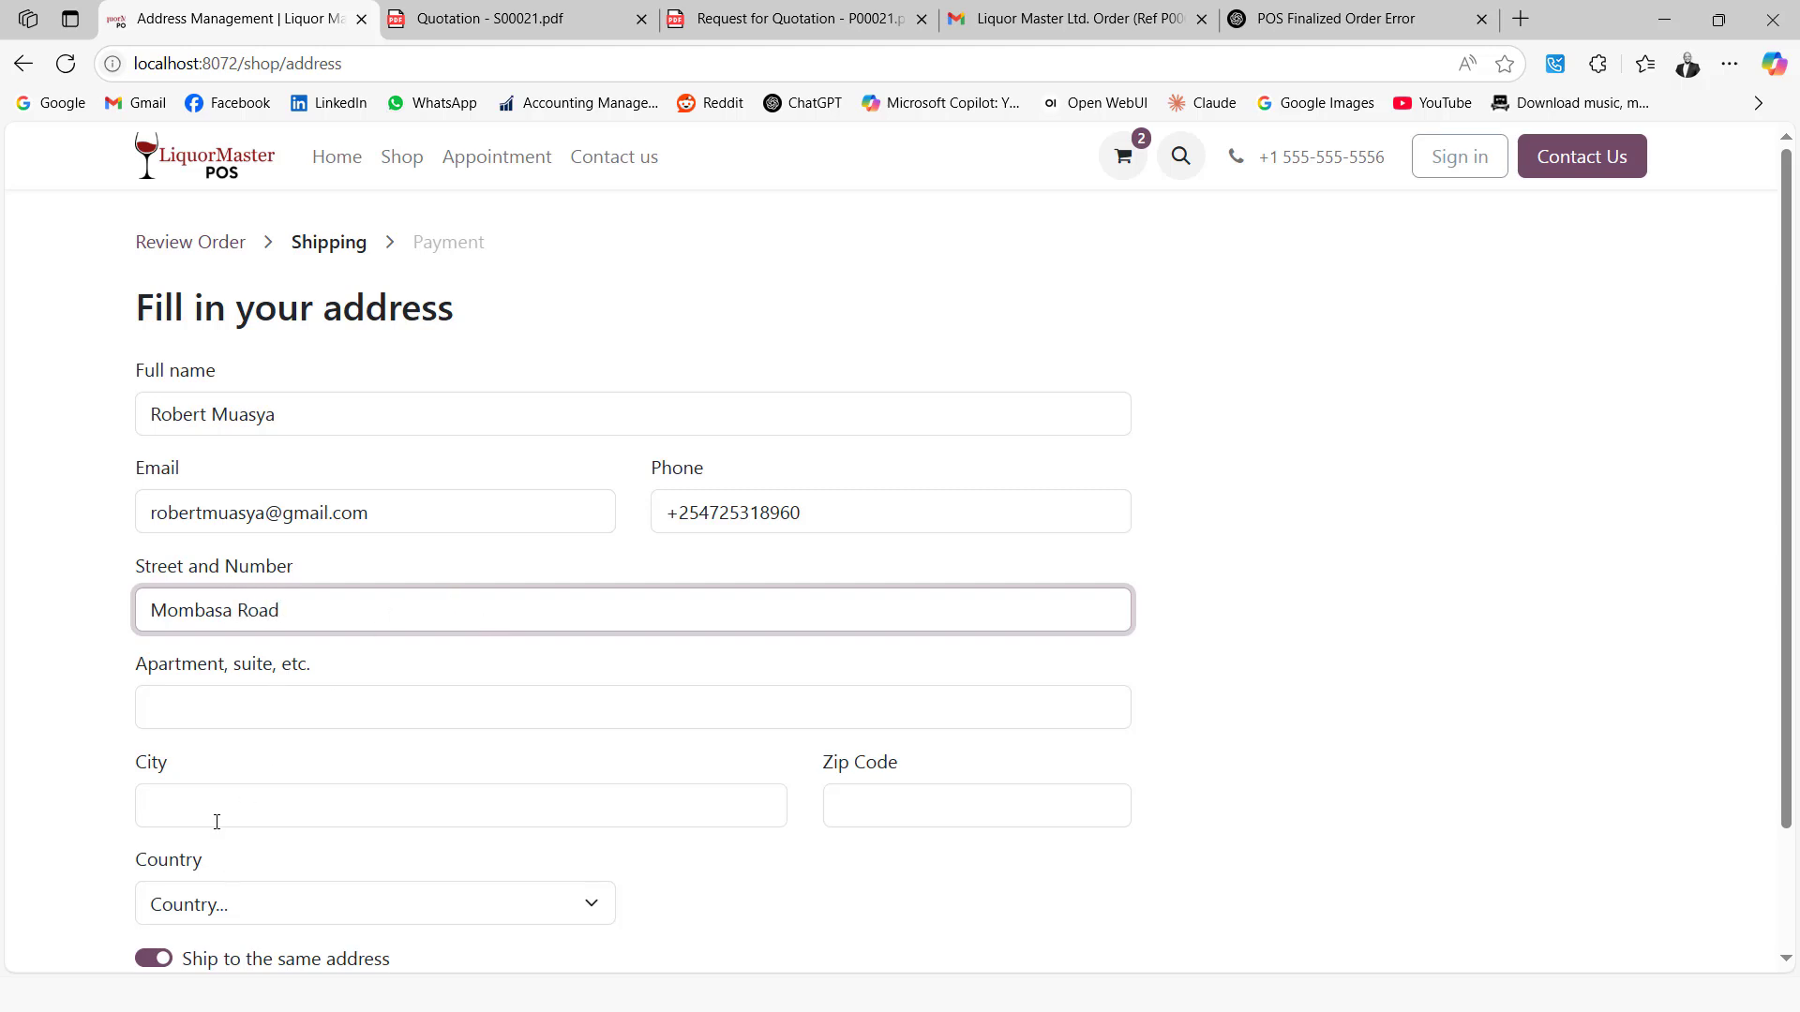
pyautogui.click(199, 794)
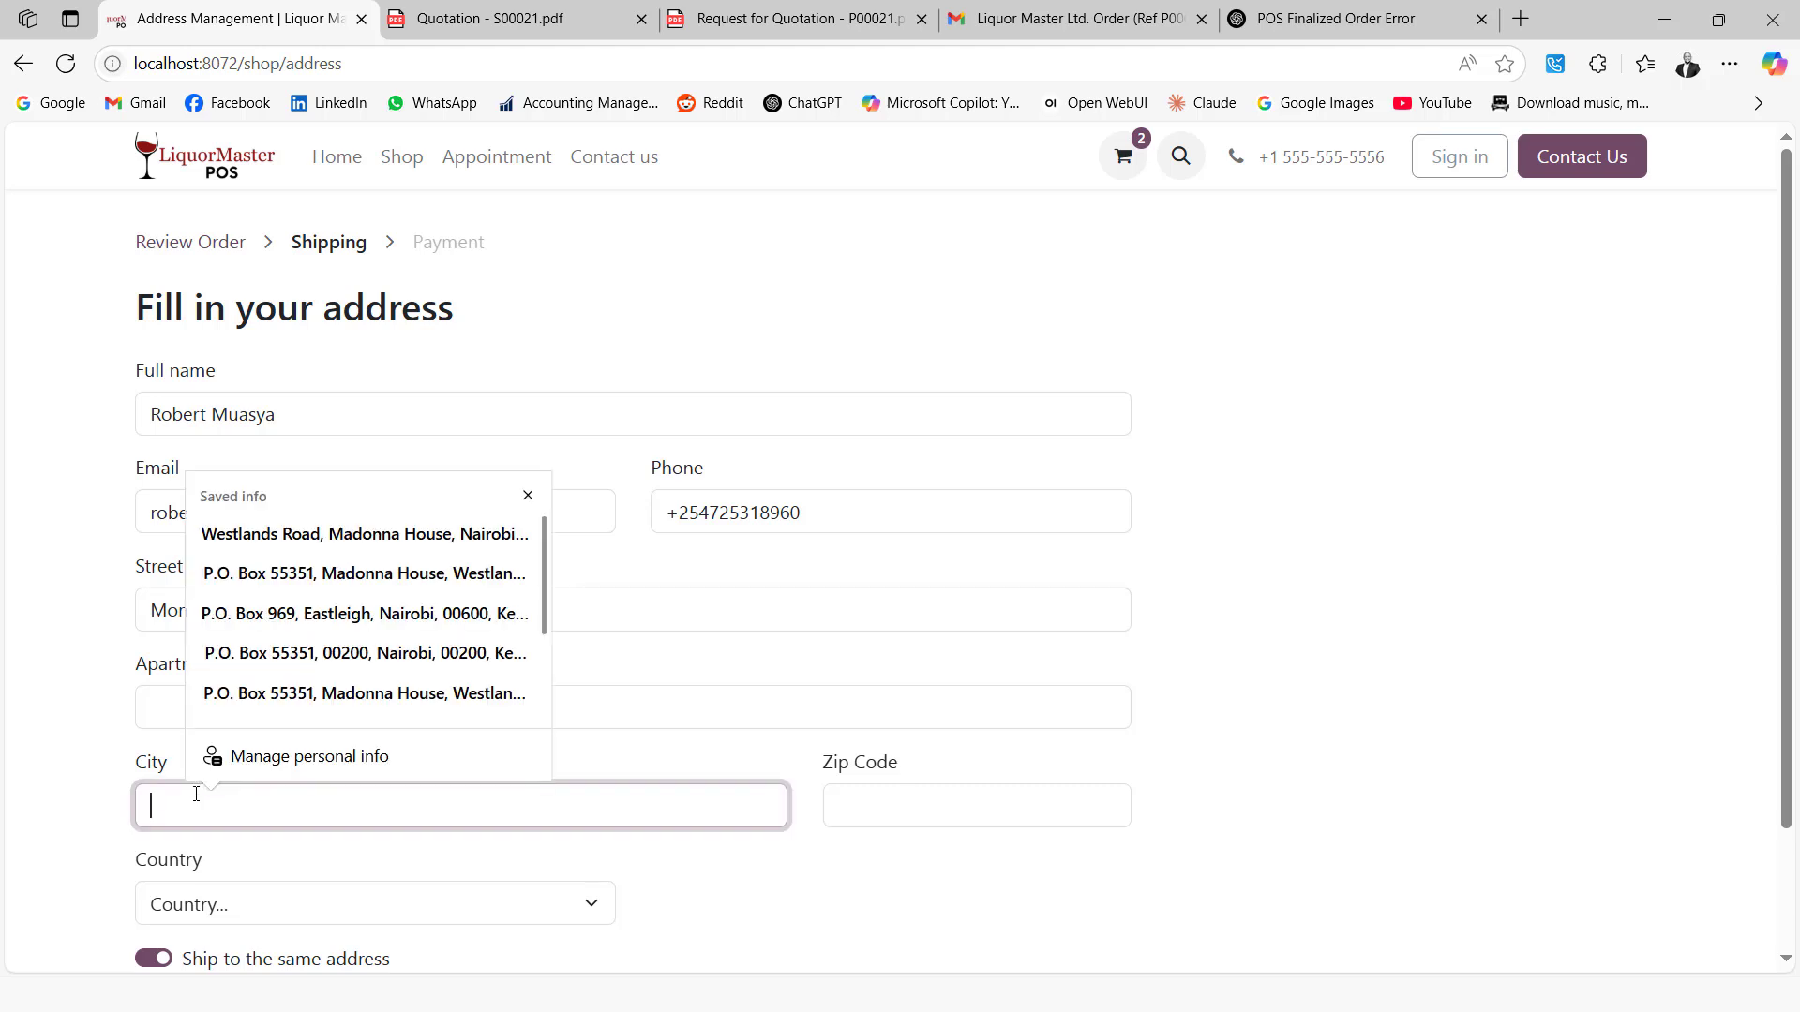
pyautogui.write('Nairobi')
pyautogui.click(992, 806)
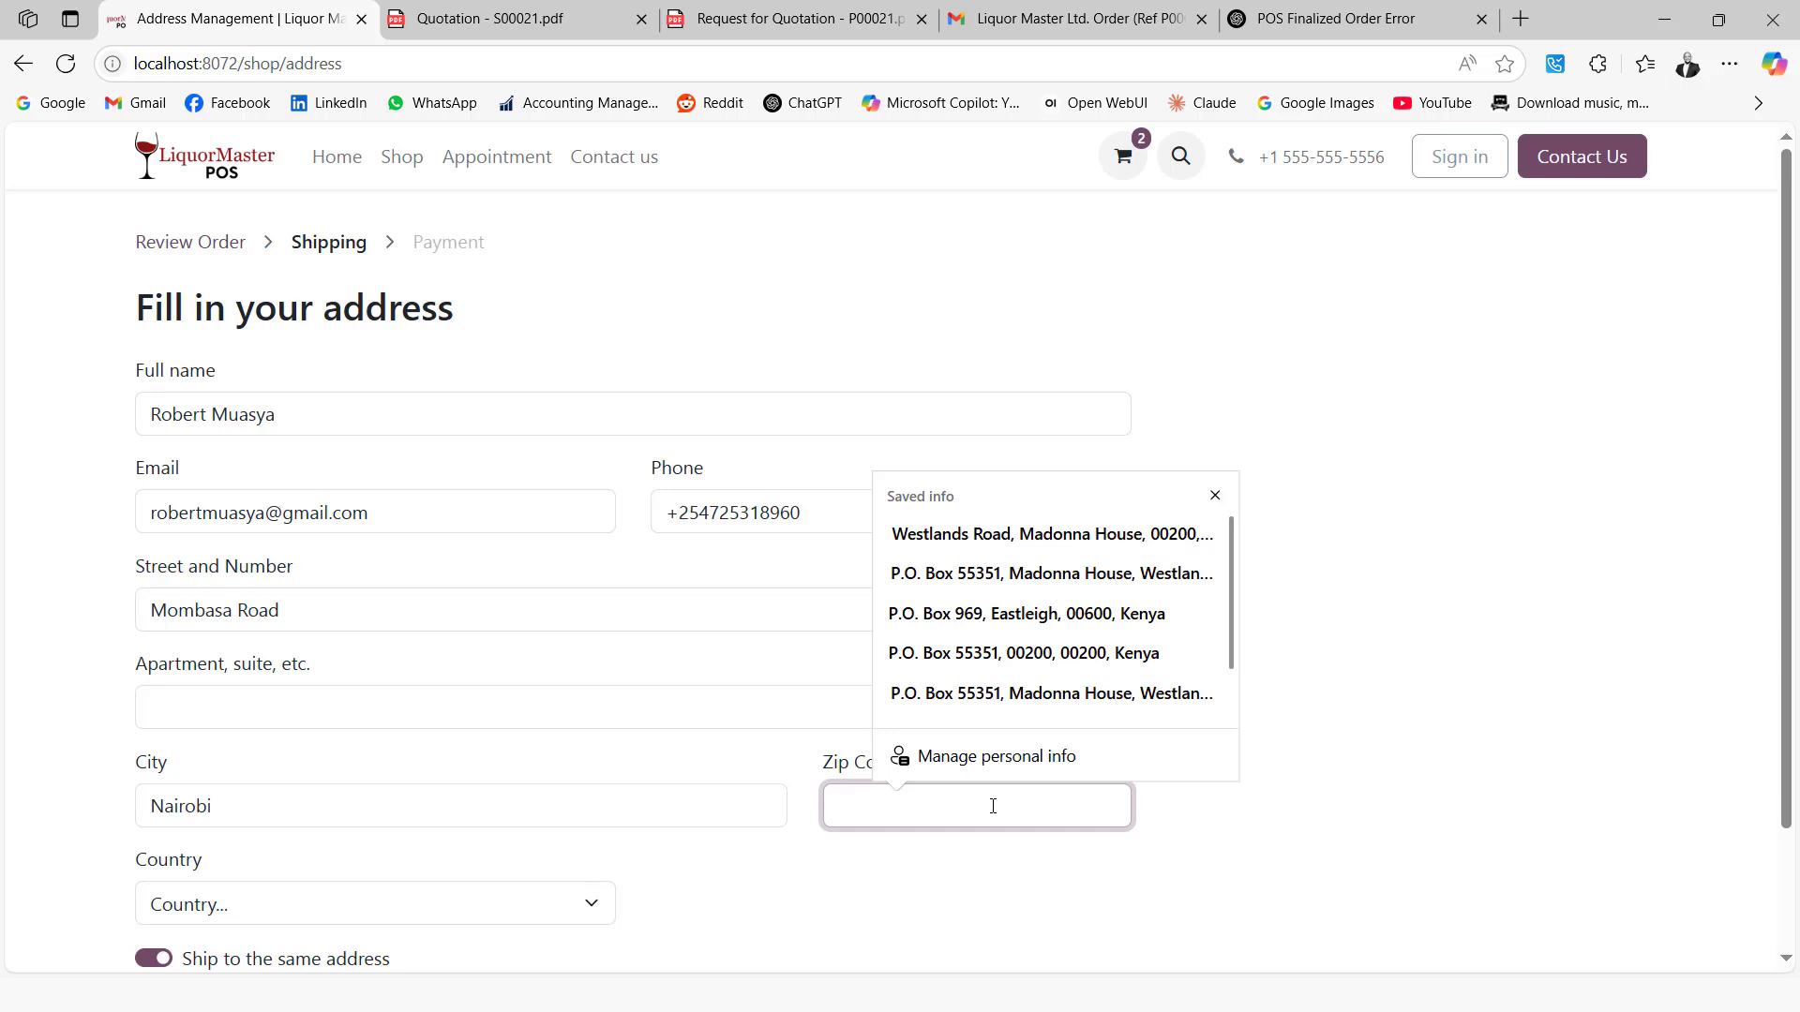
pyautogui.write('00200')
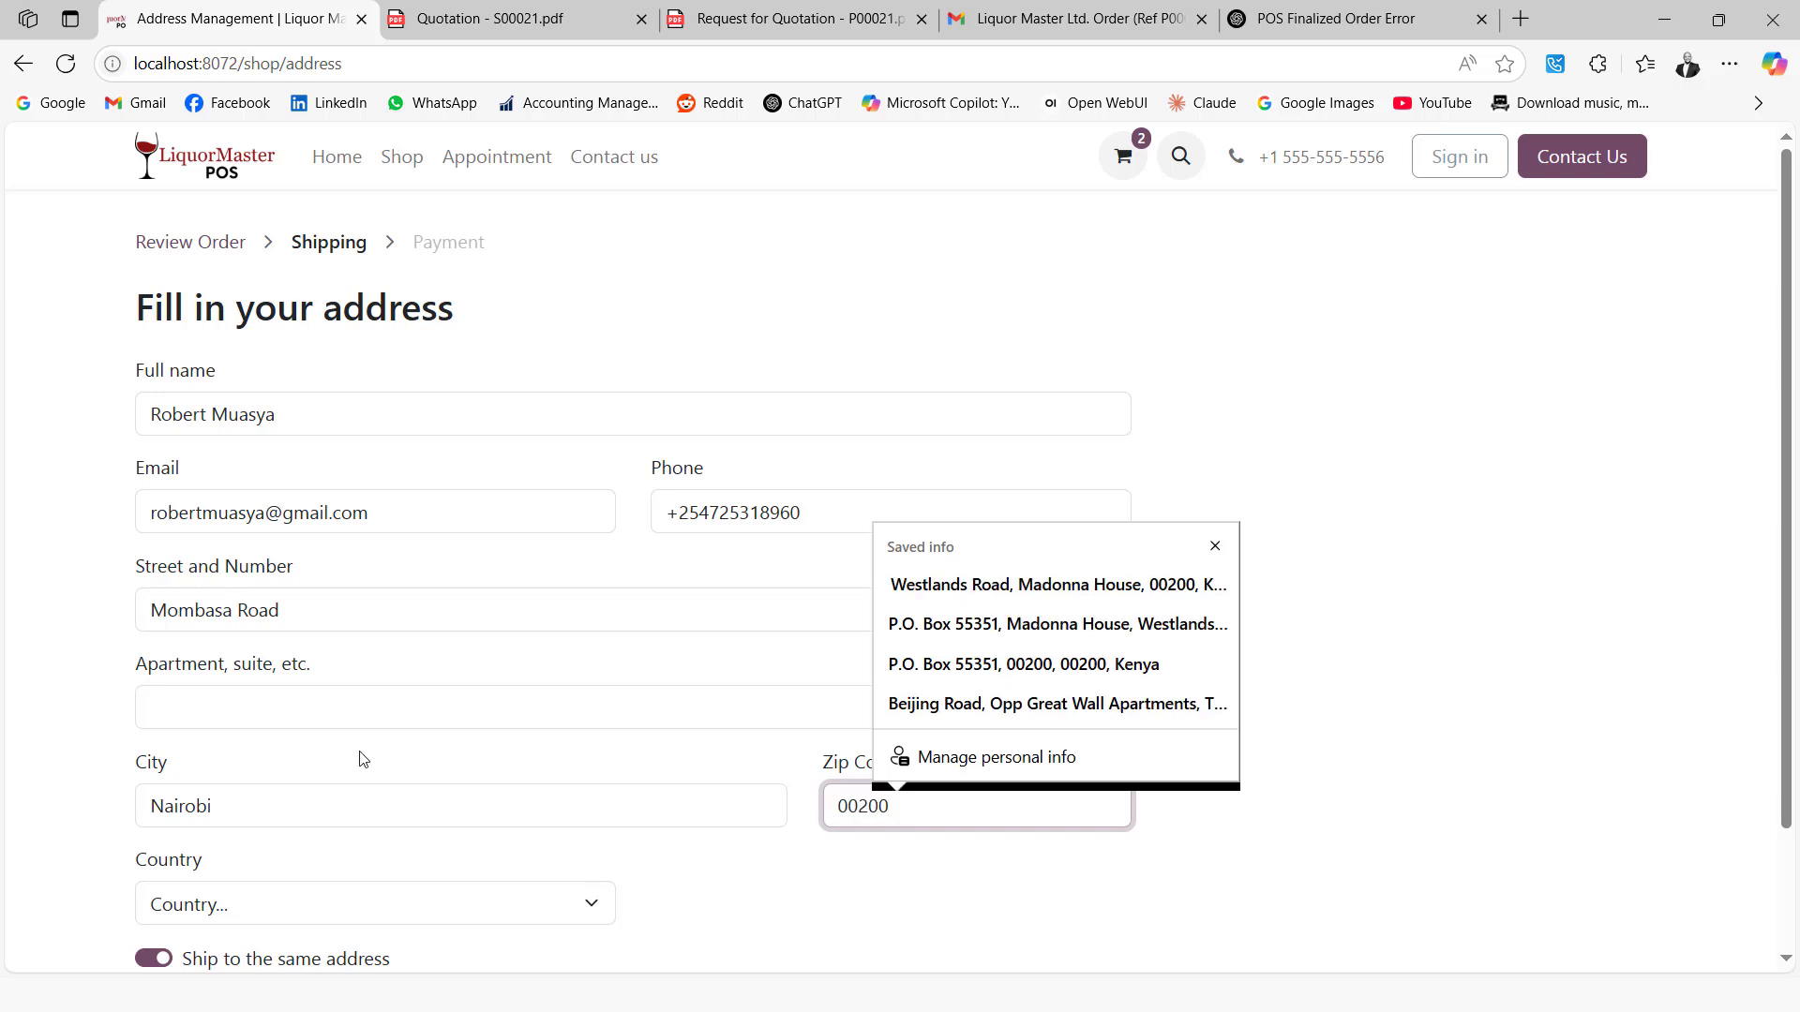
# Choose Kenya as the country and Nairobi City as the state/province
pyautogui.click(150, 913)
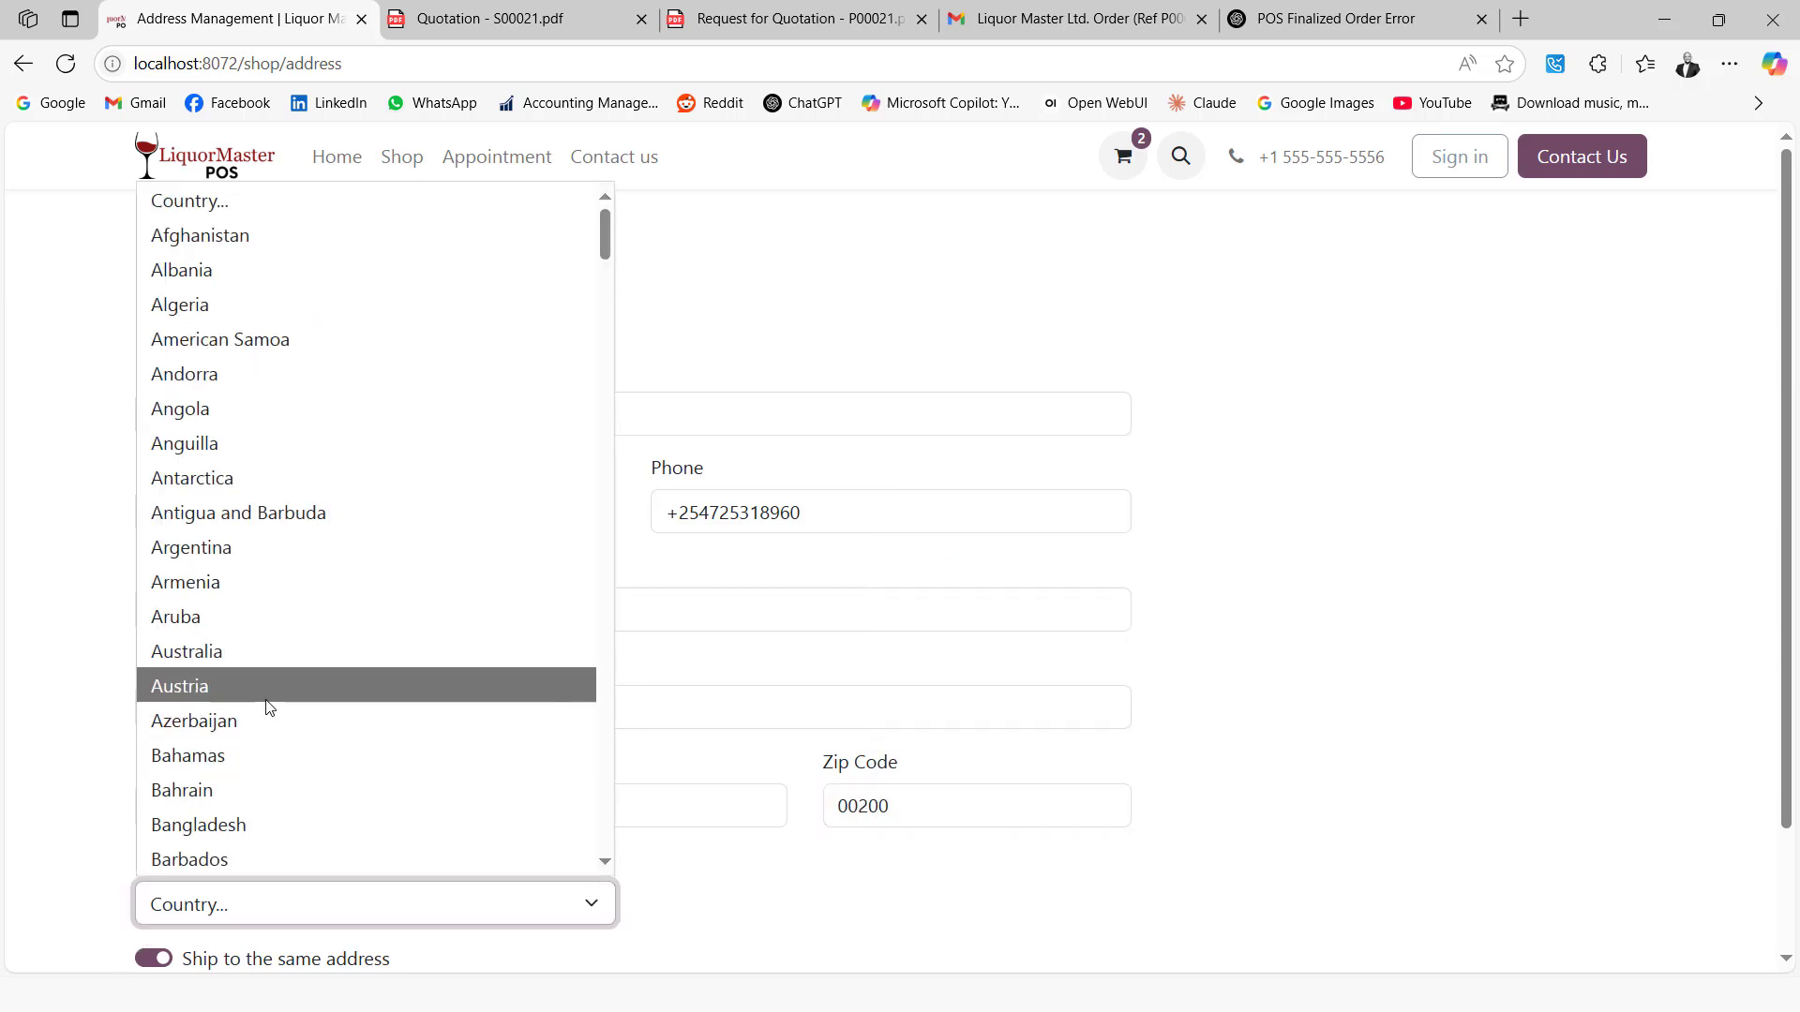
pyautogui.press('k')
pyautogui.scroll(-1, 225, 815)
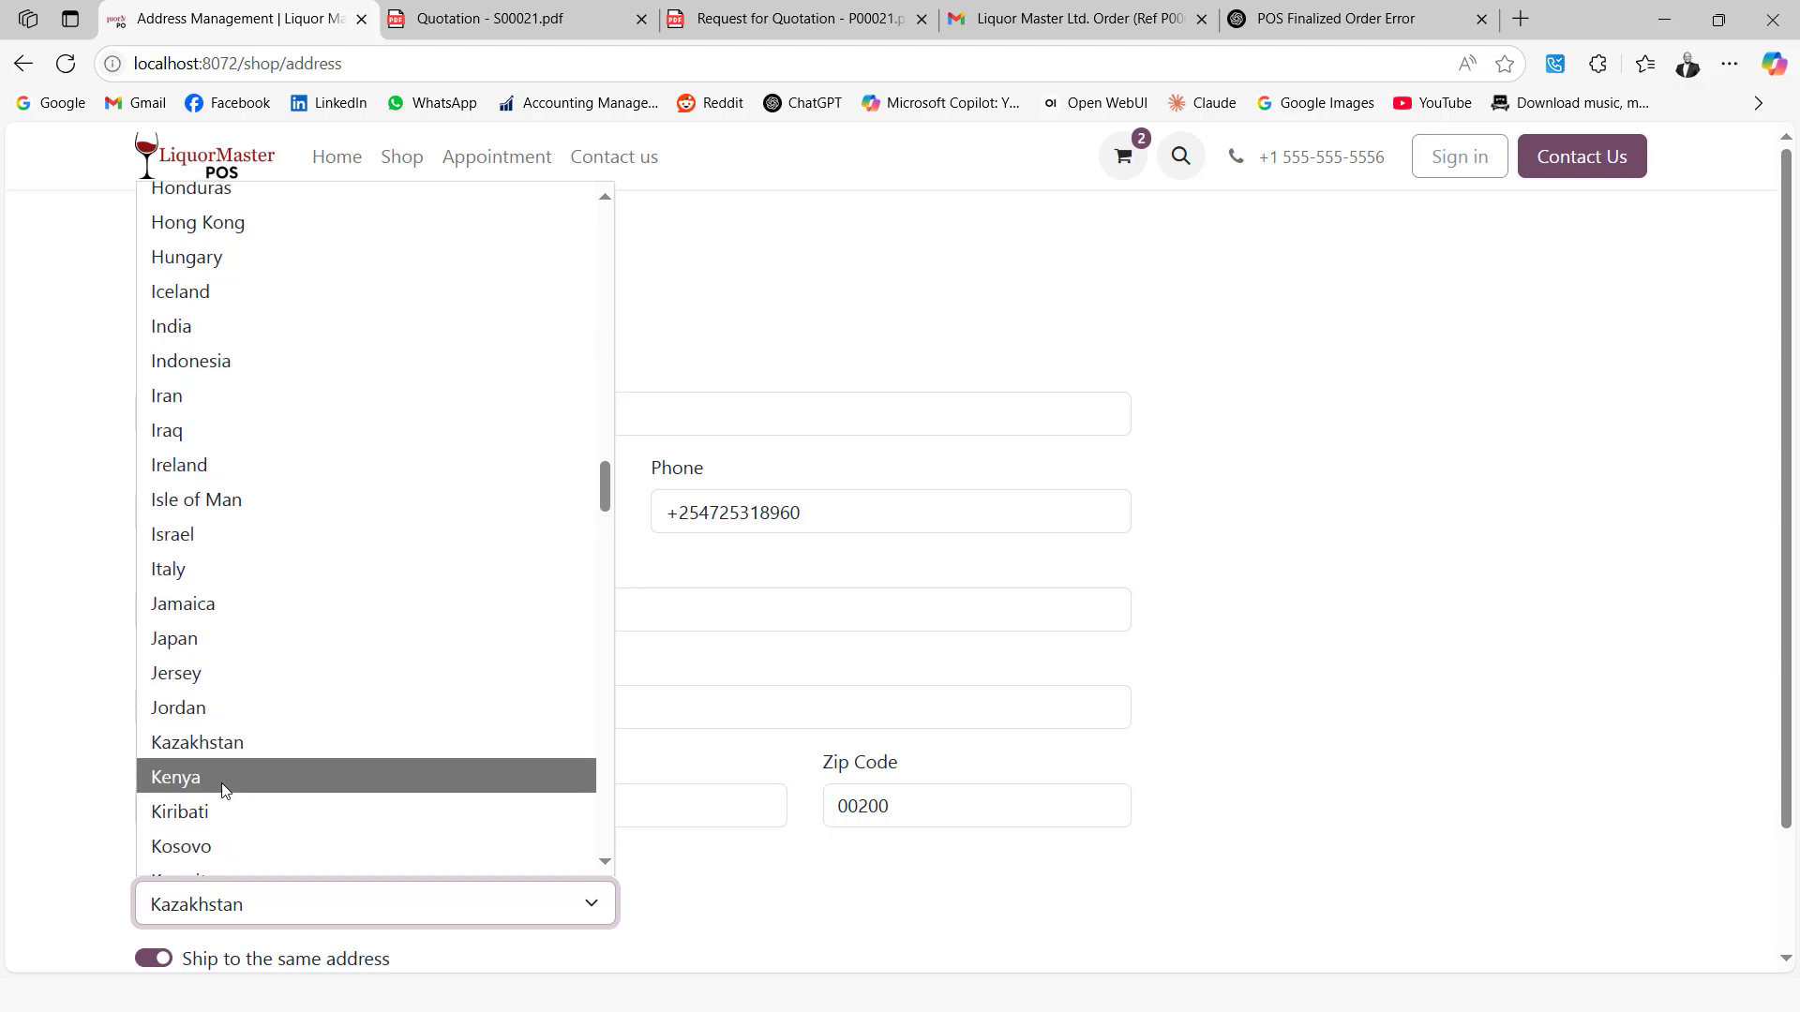
pyautogui.click(203, 785)
pyautogui.click(807, 900)
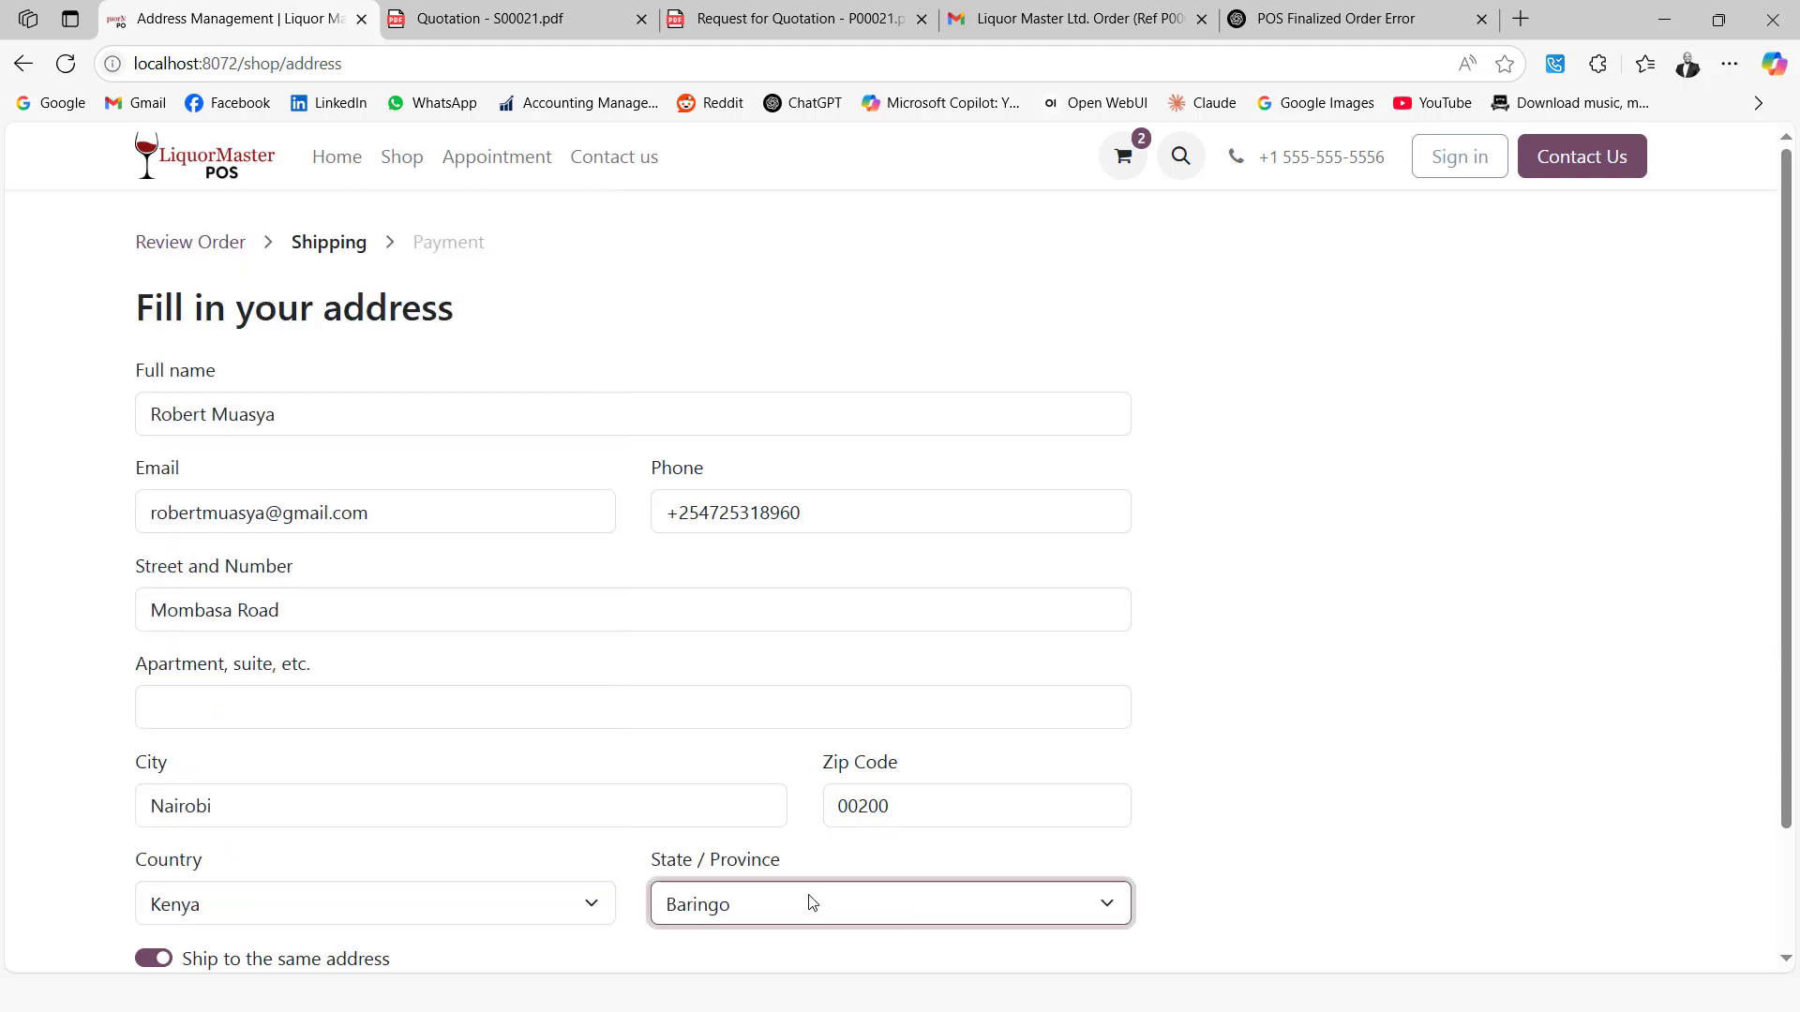
pyautogui.press('n')
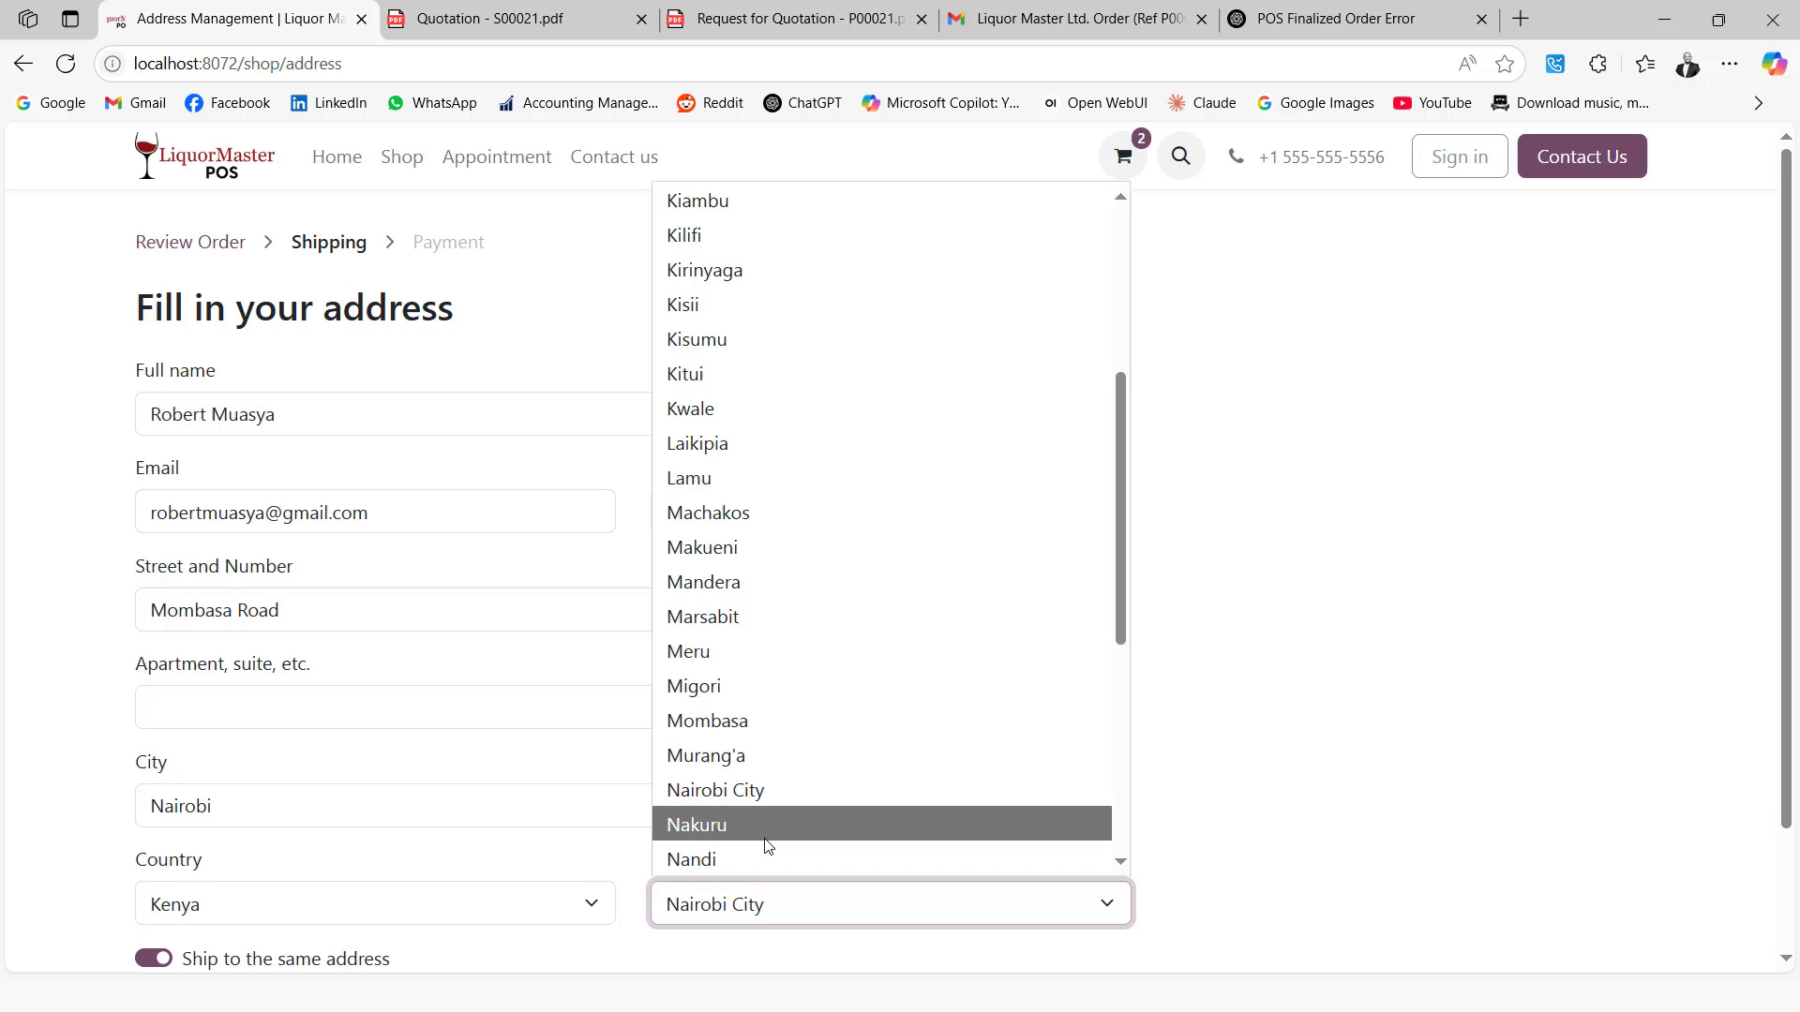
pyautogui.click(745, 792)
pyautogui.scroll(-2, 557, 693)
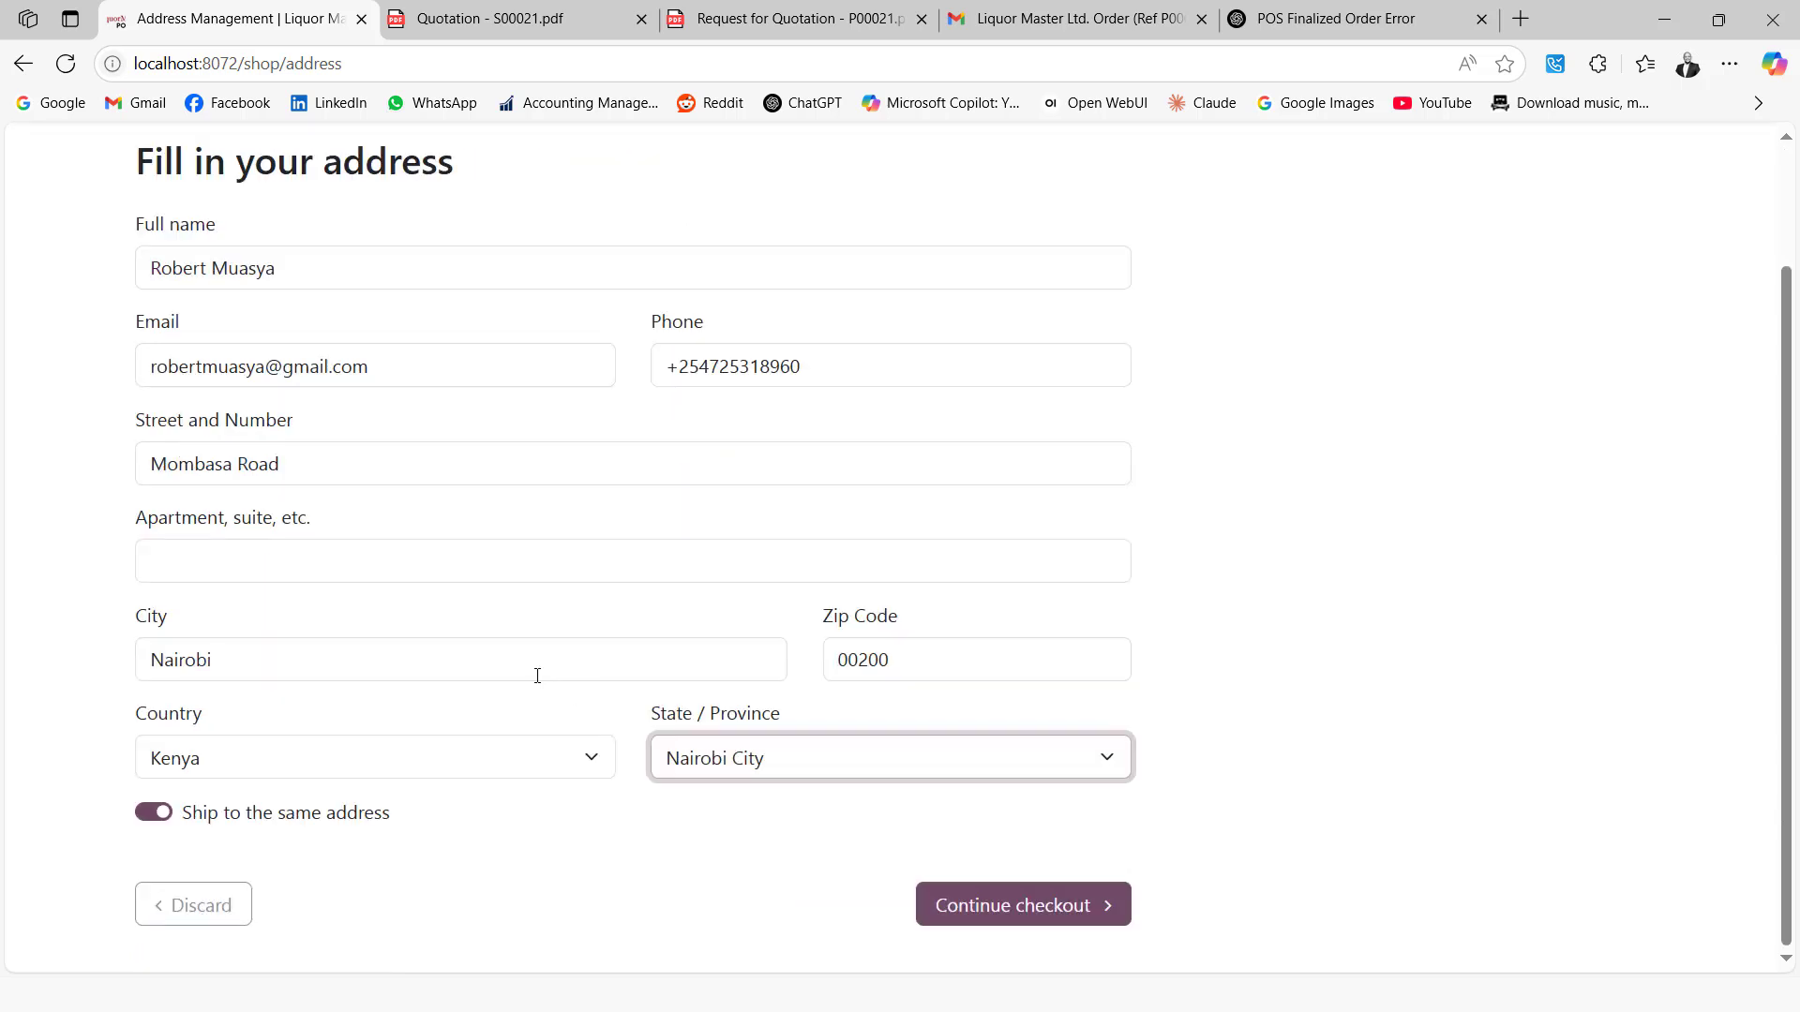
pyautogui.scroll(2, 537, 676)
pyautogui.scroll(-2, 896, 832)
# Continue to payment, select Cash on Delivery and place the 4,000.00 KSh order S00022
pyautogui.click(952, 901)
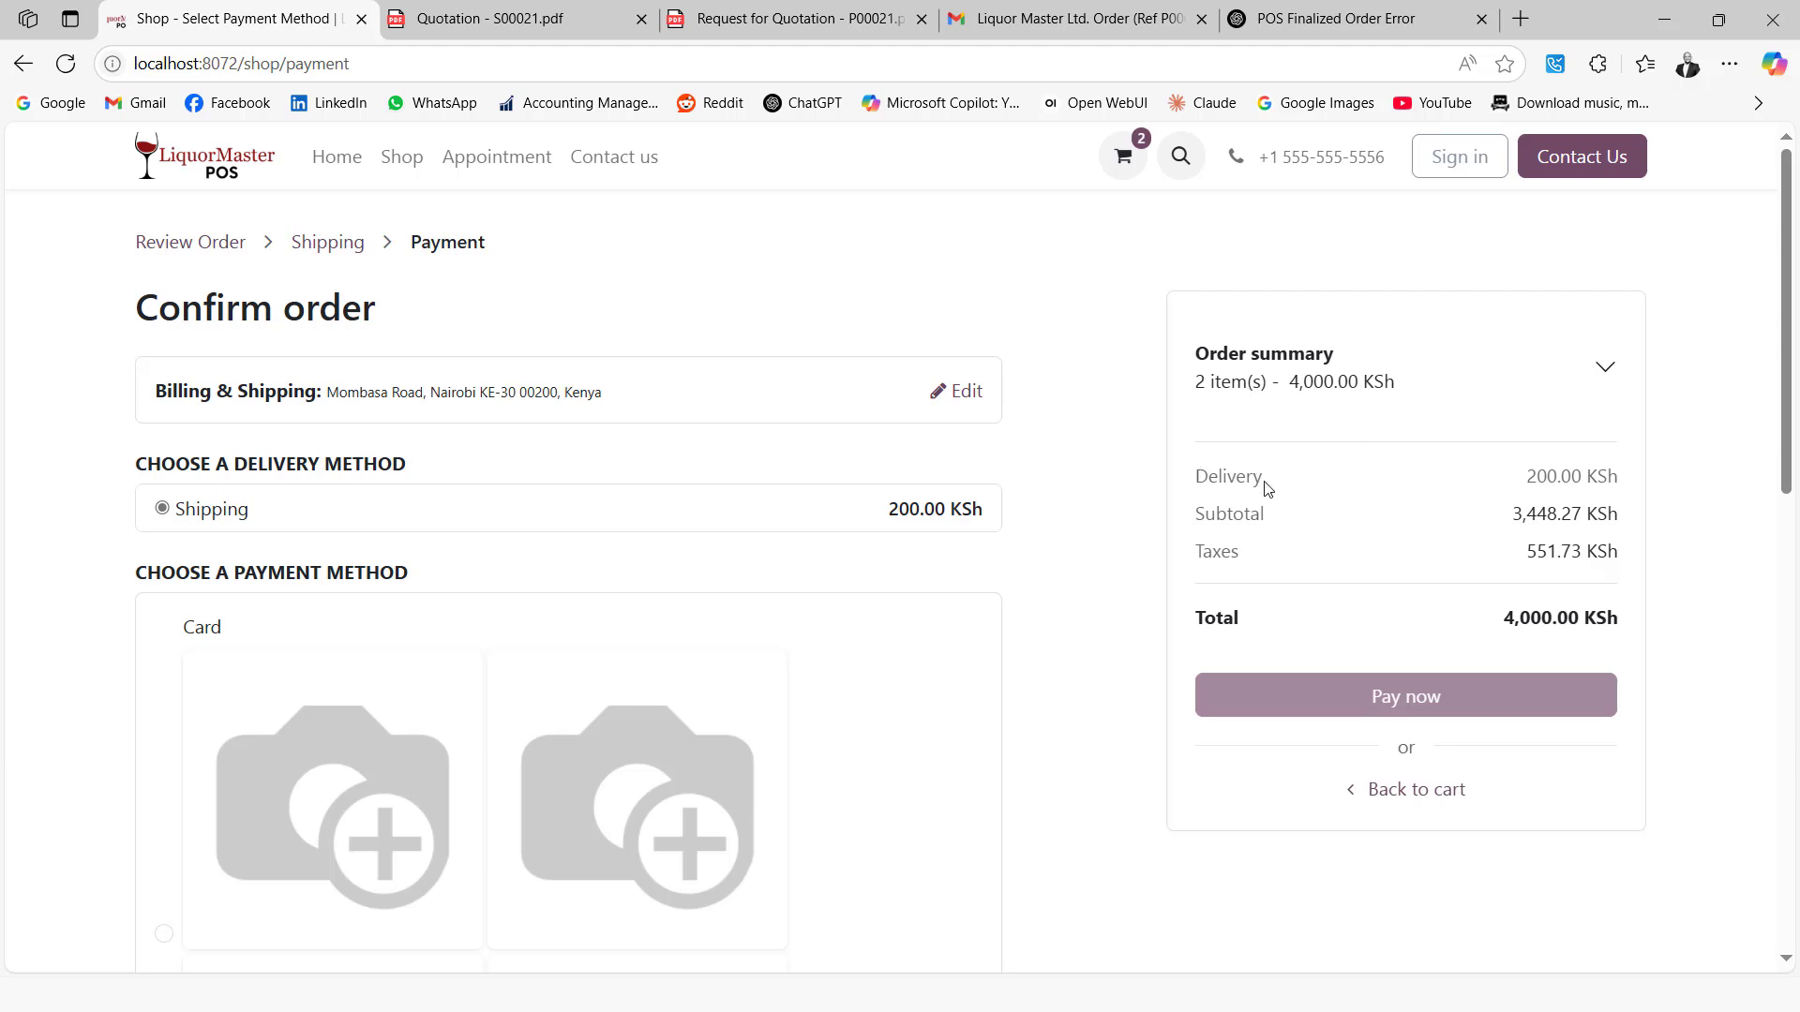
pyautogui.scroll(-3, 206, 483)
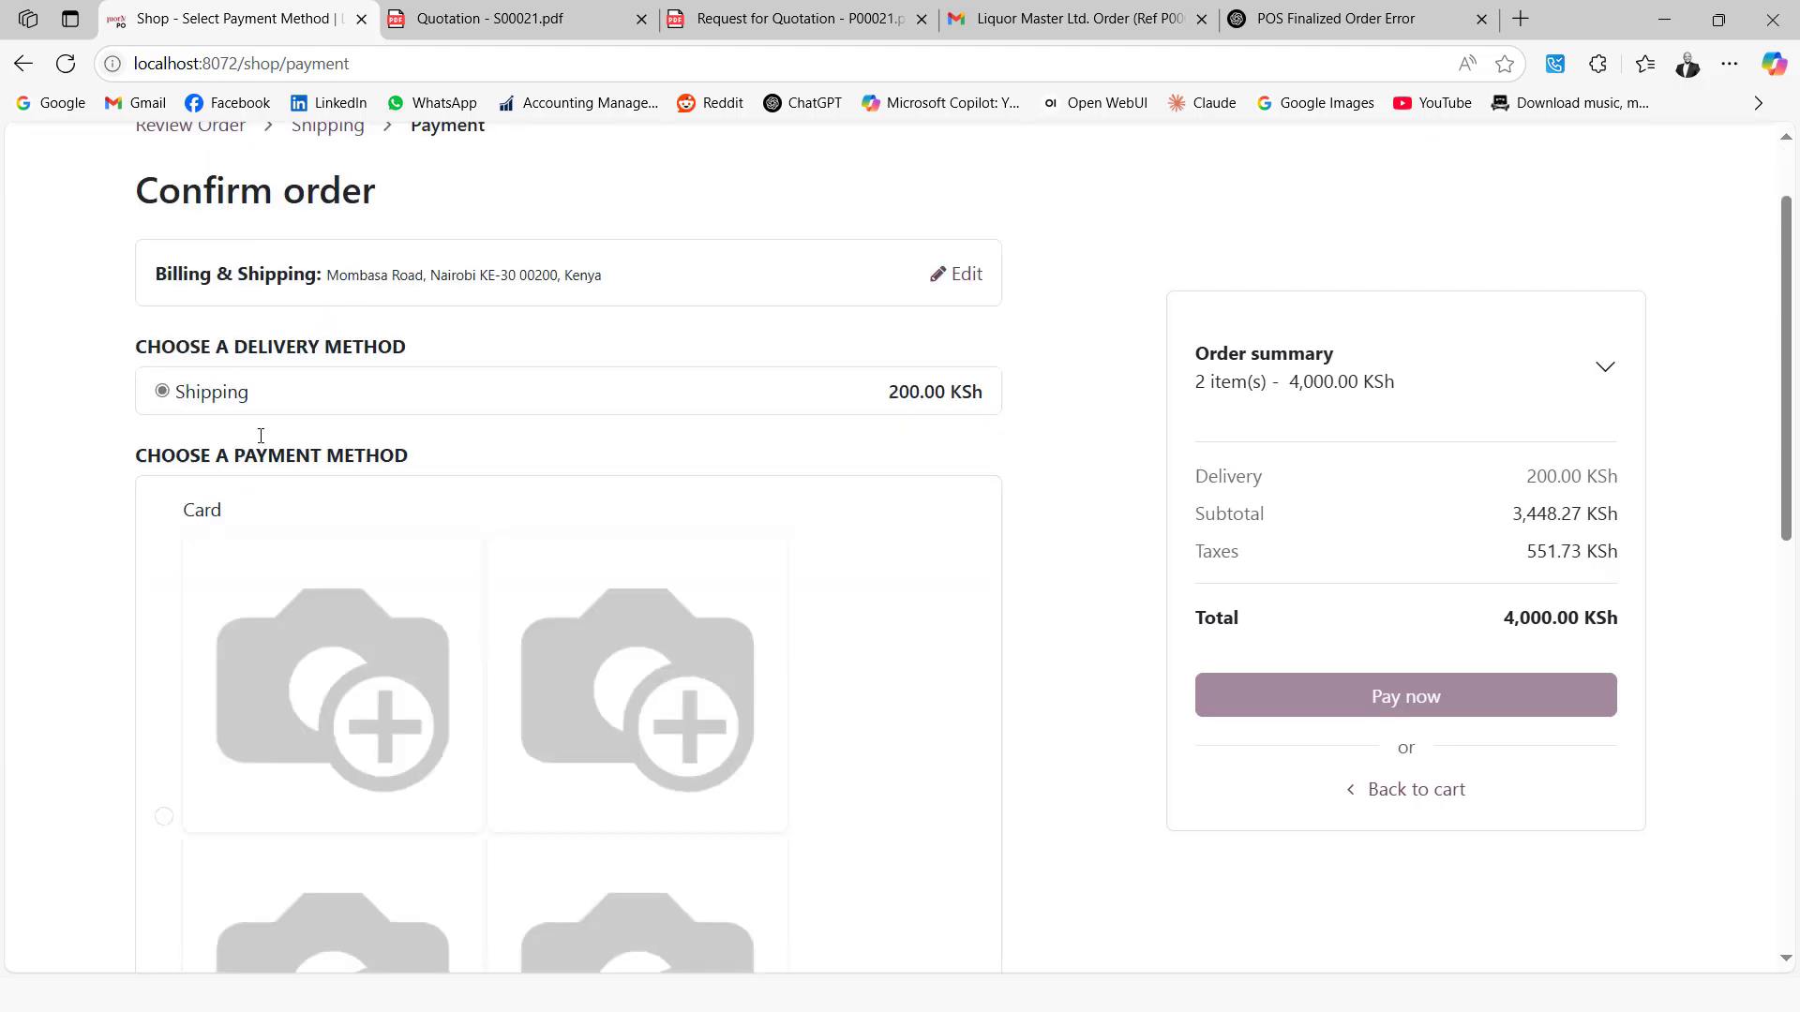
pyautogui.scroll(-3, 225, 522)
pyautogui.scroll(-7, 242, 514)
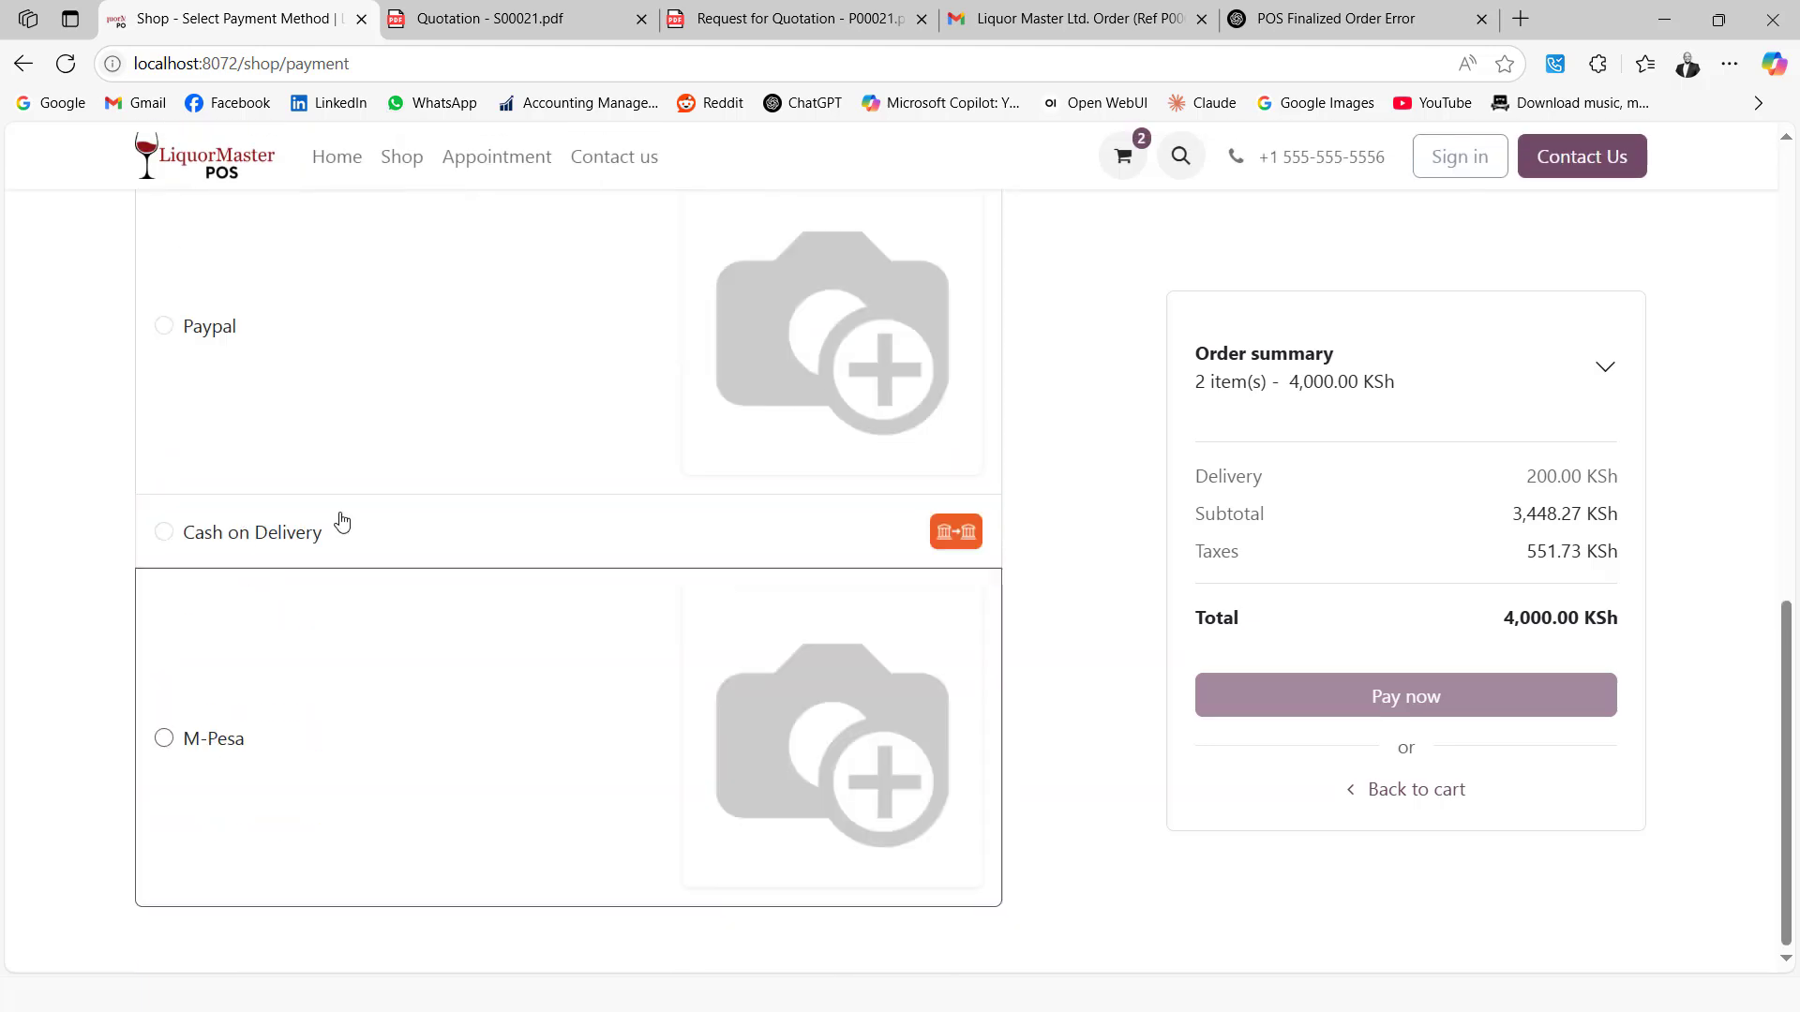
pyautogui.scroll(7, 482, 426)
pyautogui.scroll(-7, 482, 426)
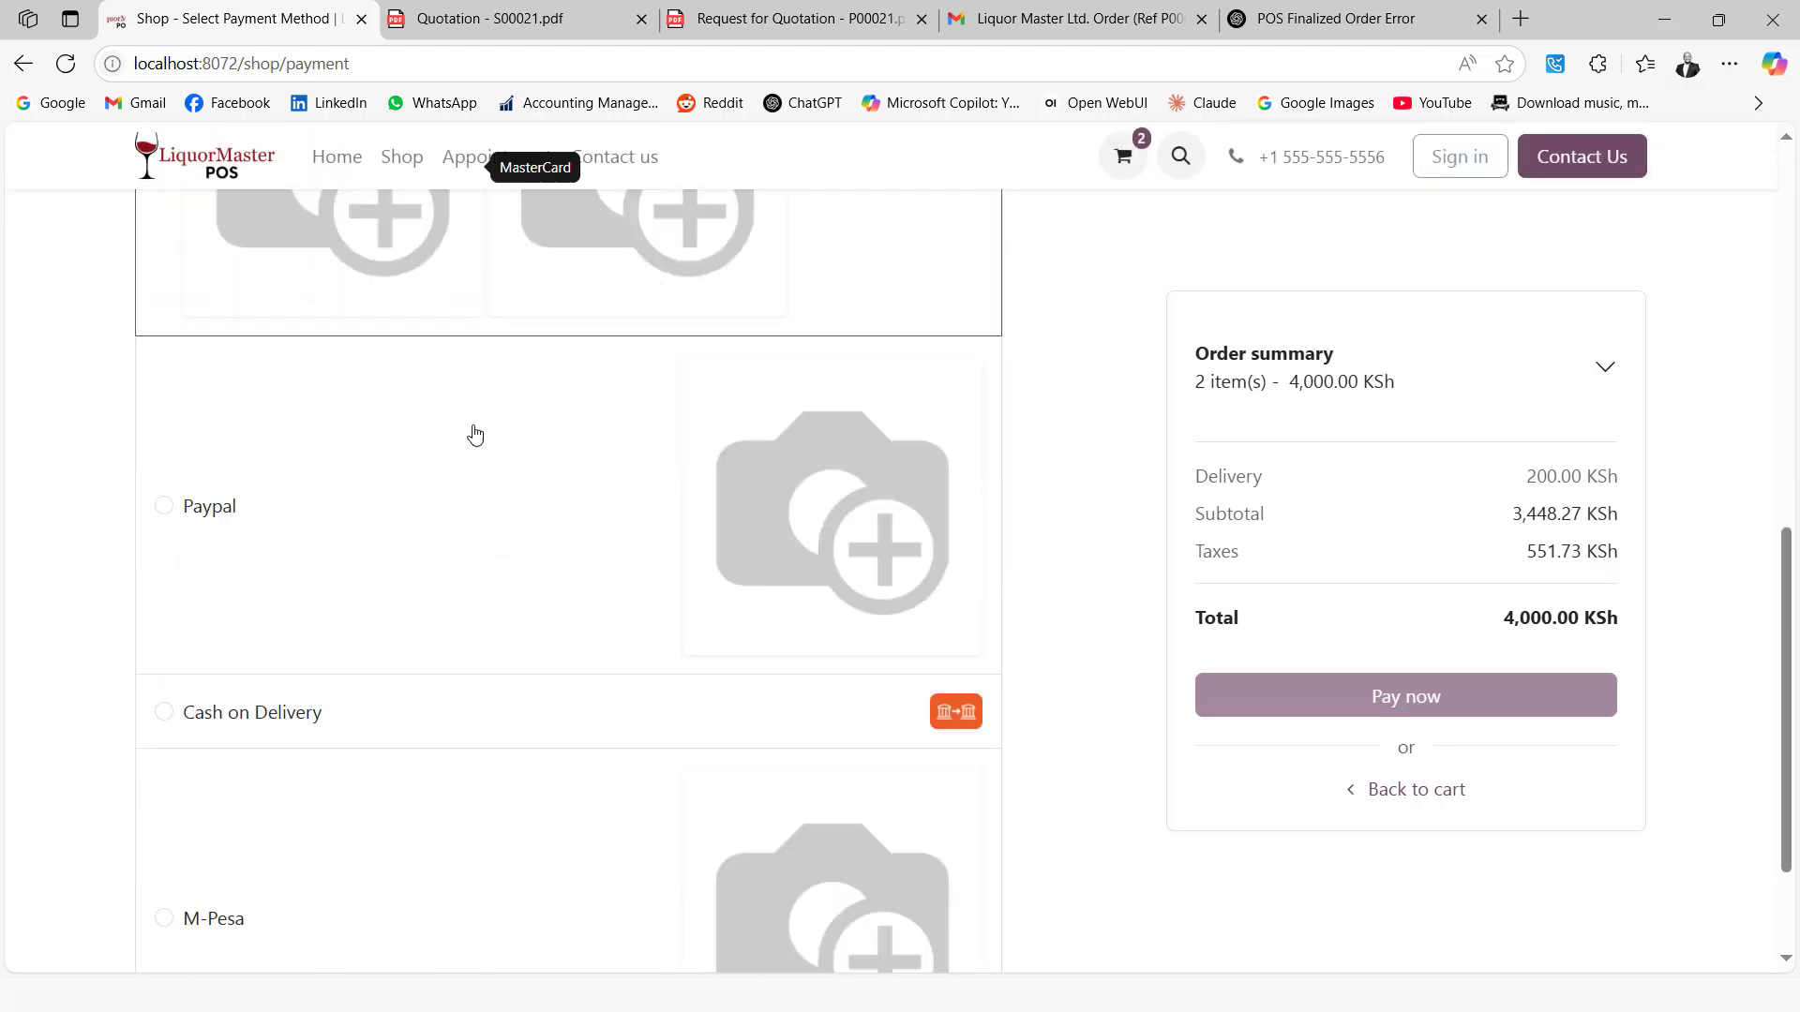
pyautogui.click(222, 712)
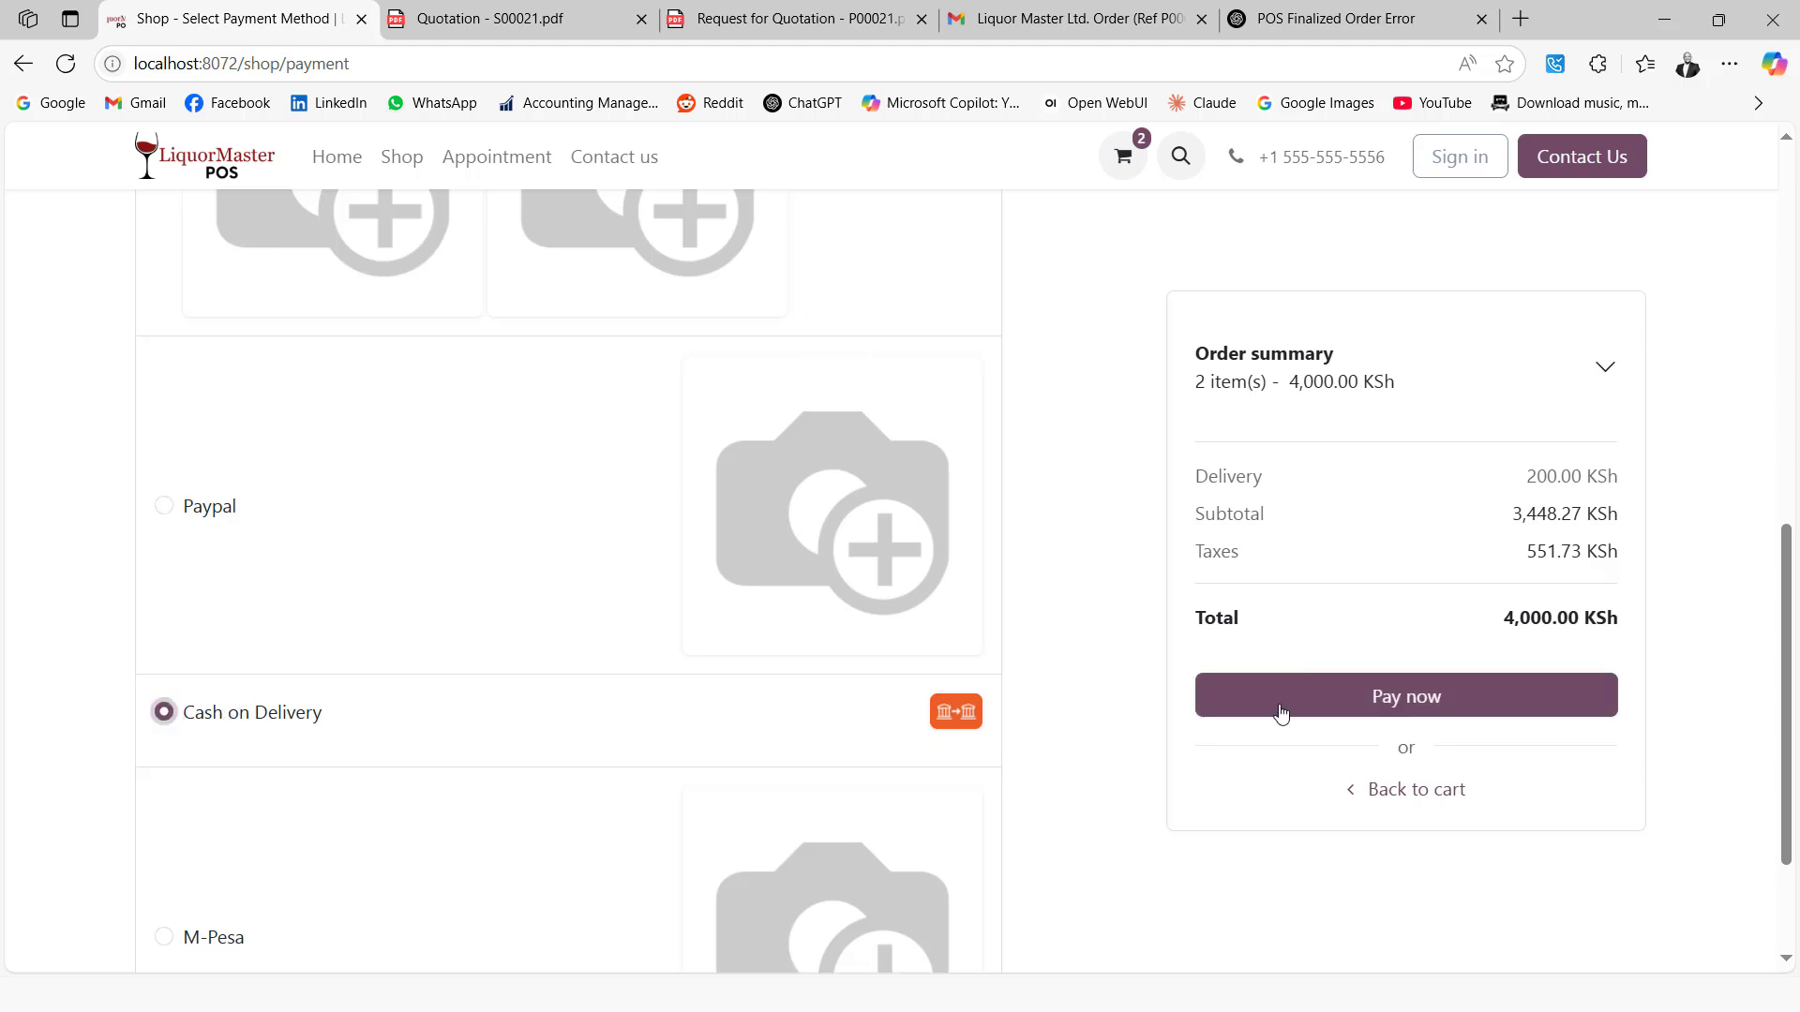
pyautogui.click(1348, 714)
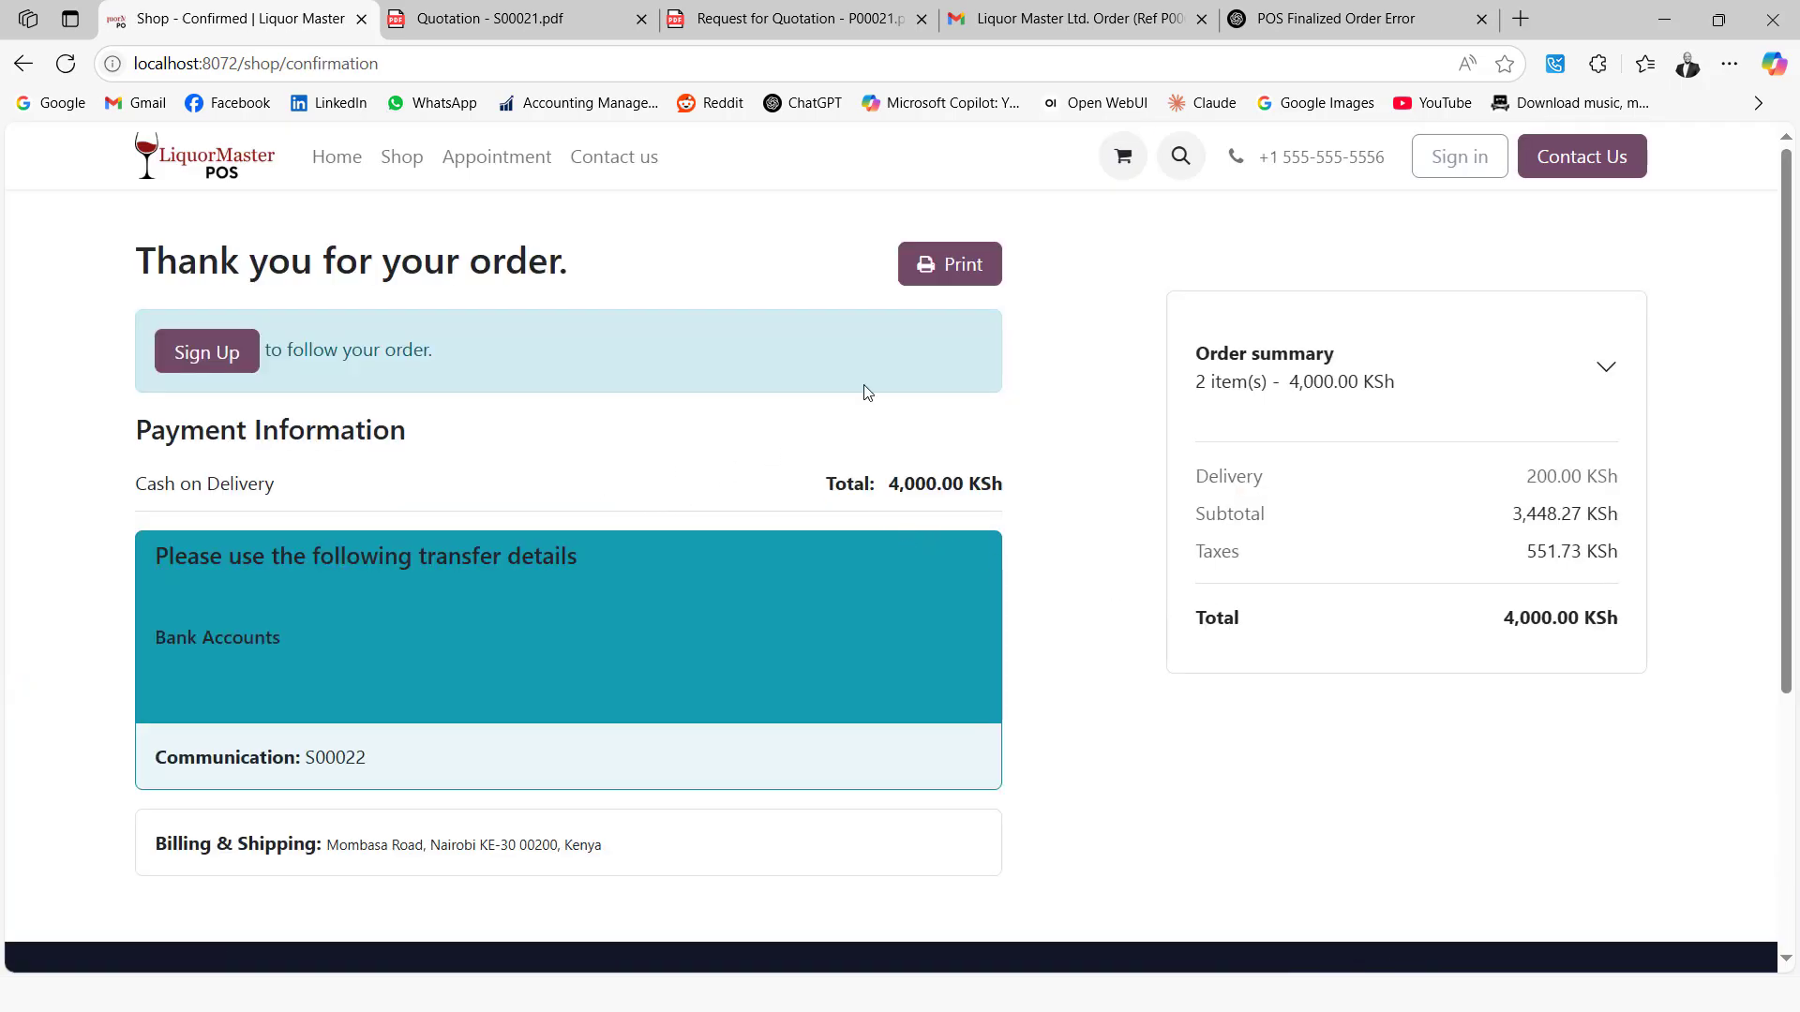
# Review the printable Quotation # S00022 PDF, then return to the confirmation tab
pyautogui.click(952, 270)
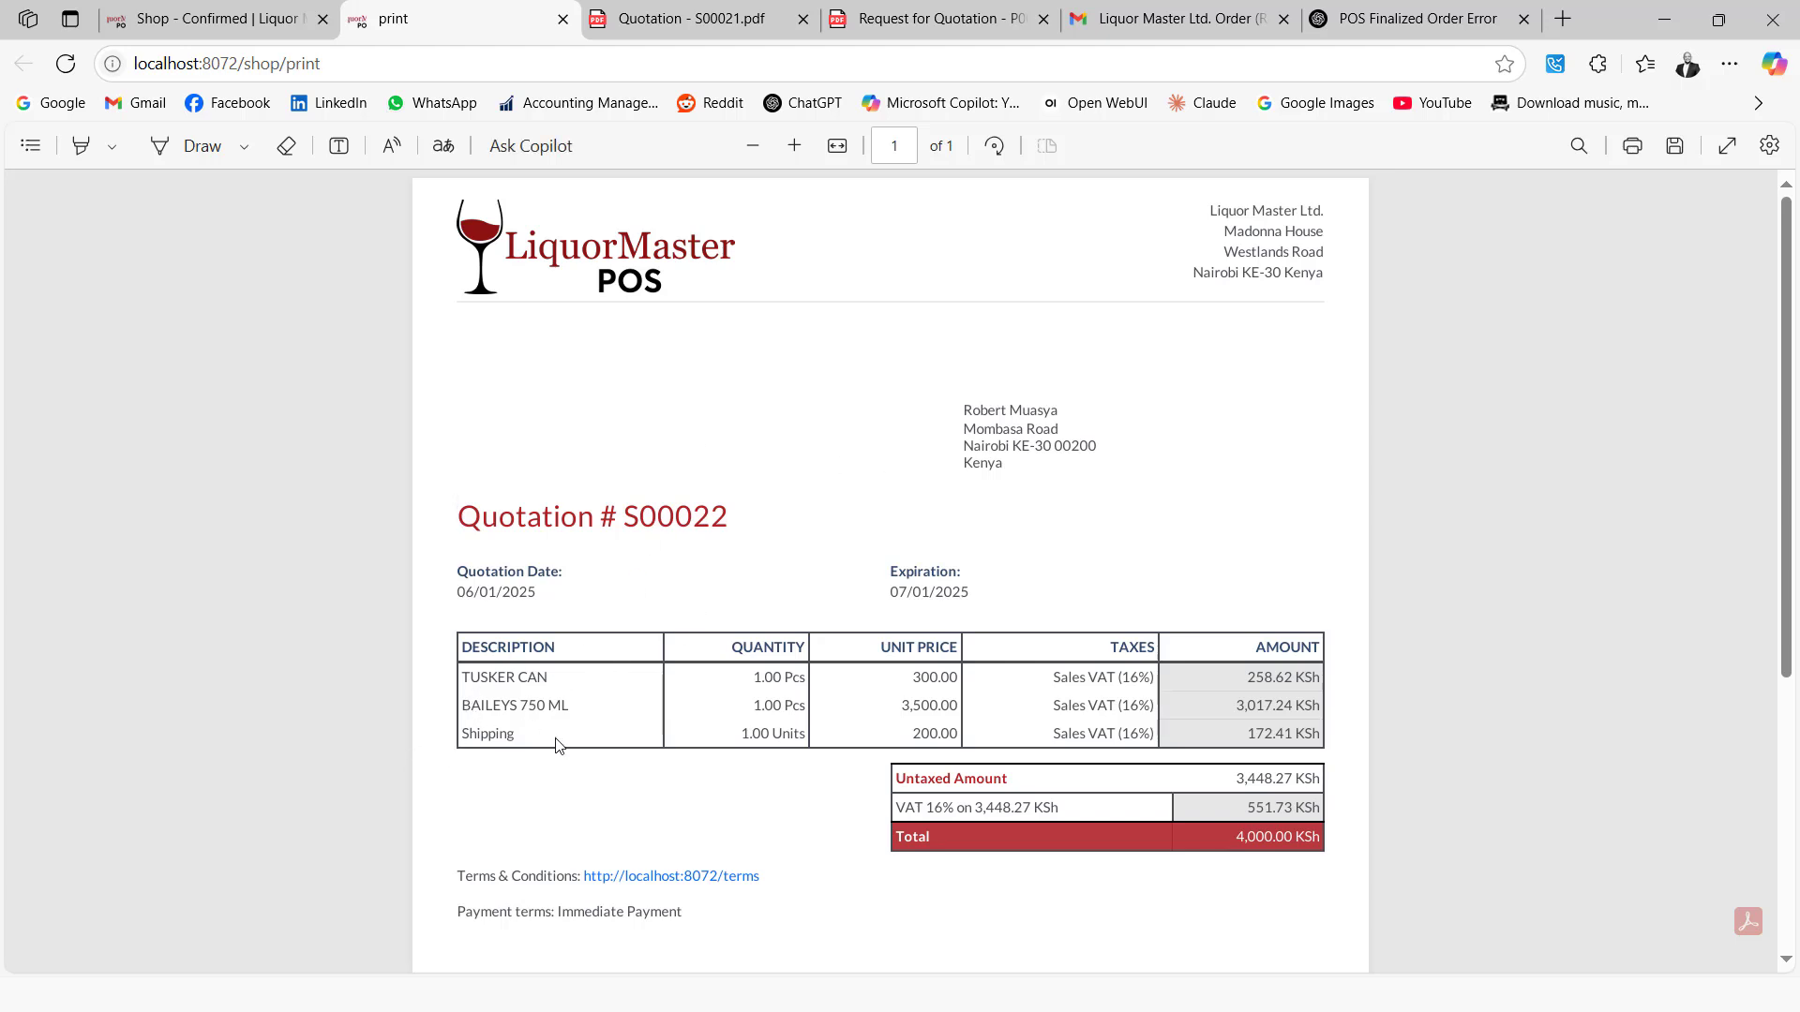
pyautogui.scroll(-5, 1256, 808)
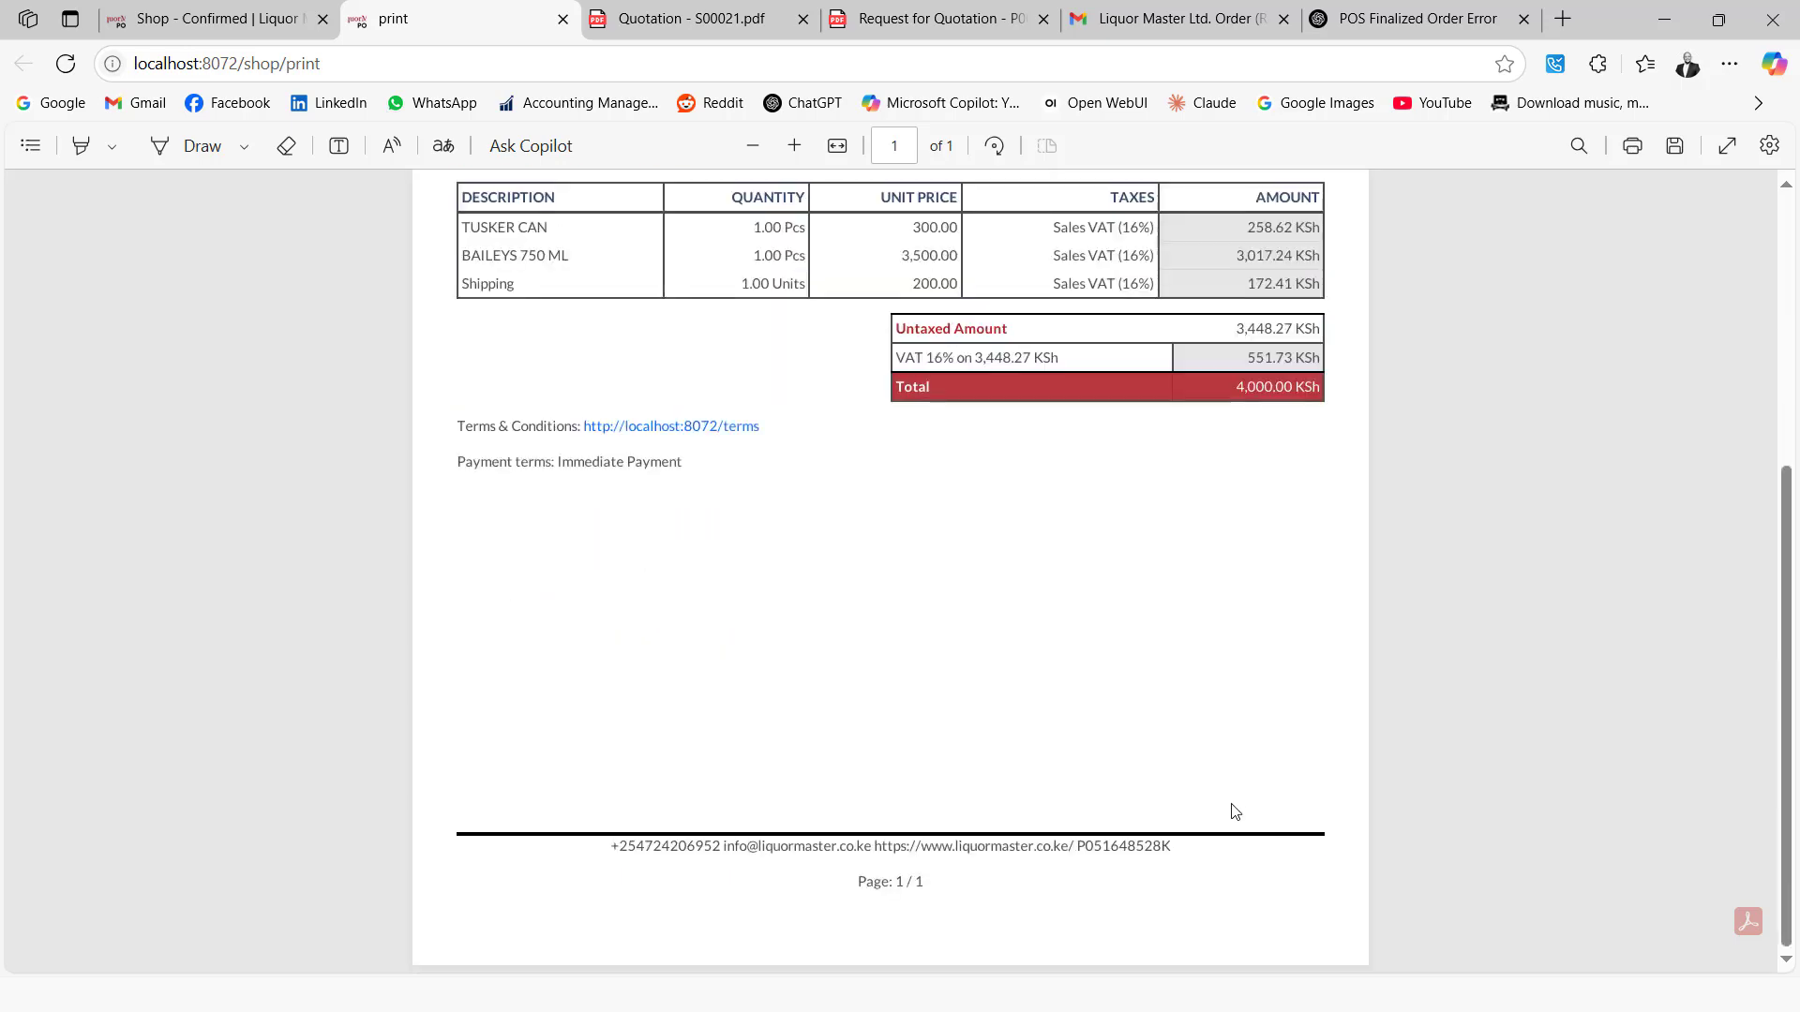
pyautogui.click(192, 21)
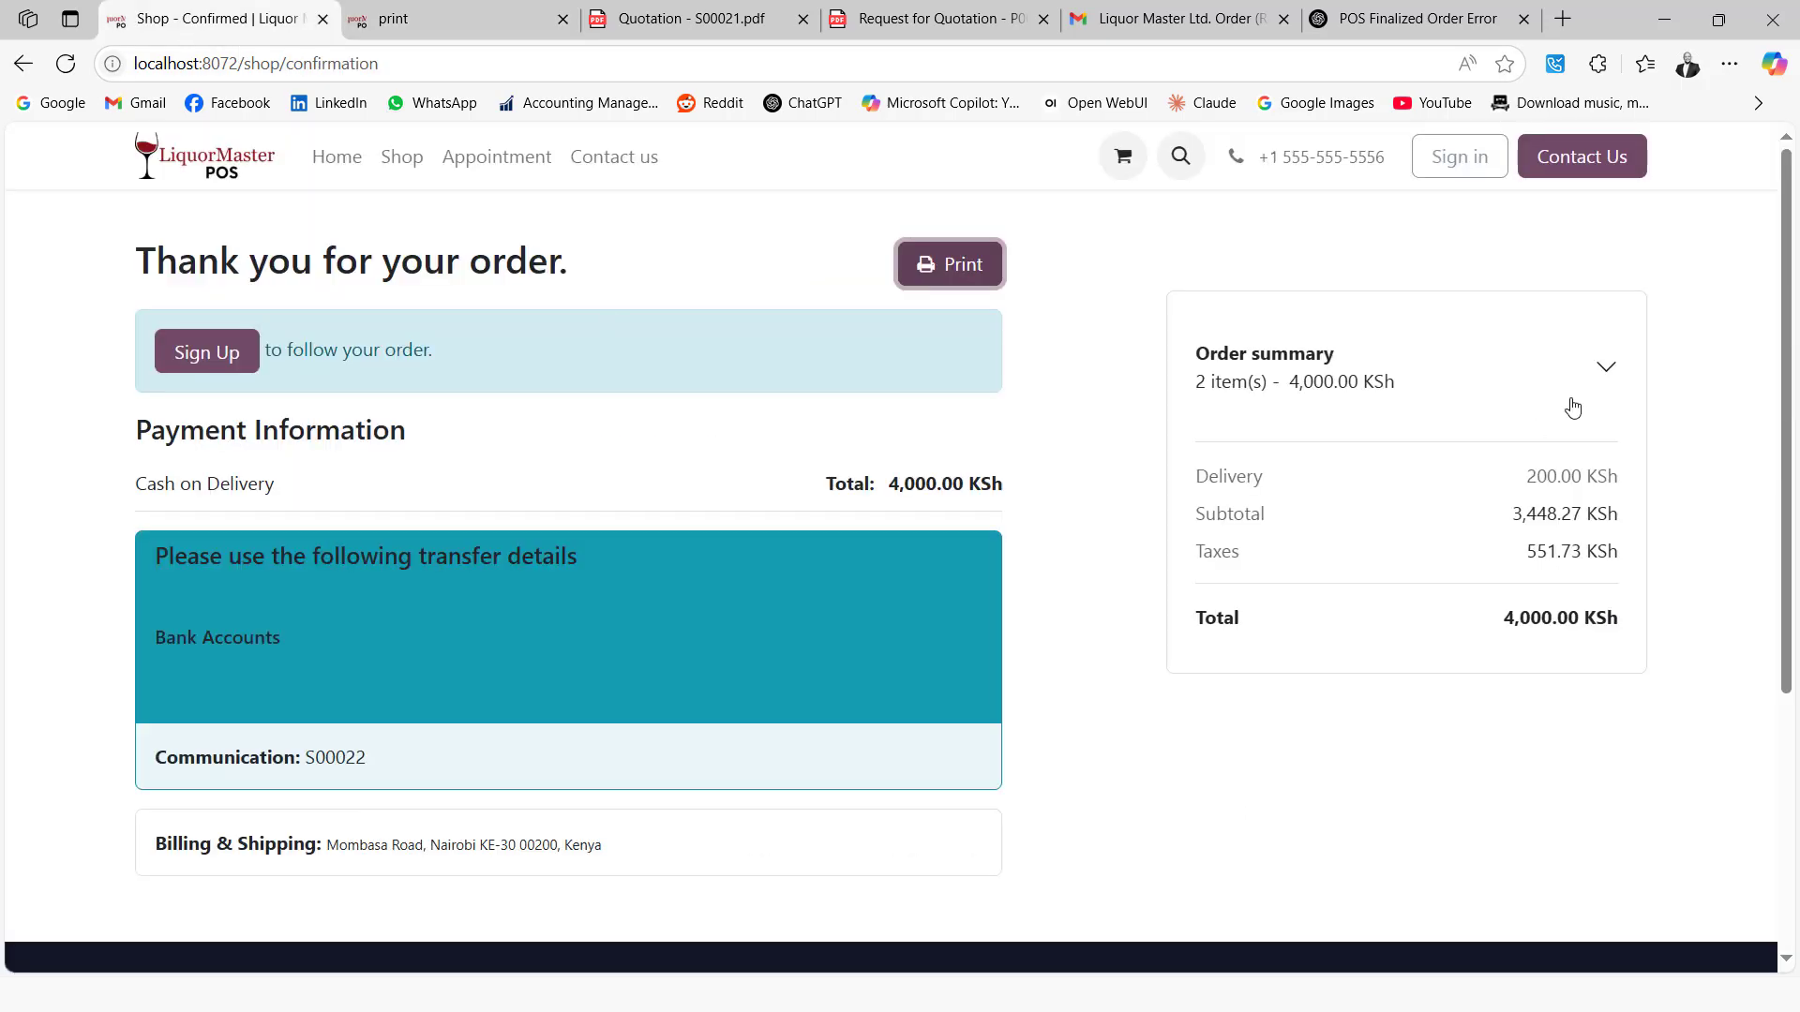
# Sign in to the back office with the saved login e-mail and the account password
pyautogui.click(1462, 161)
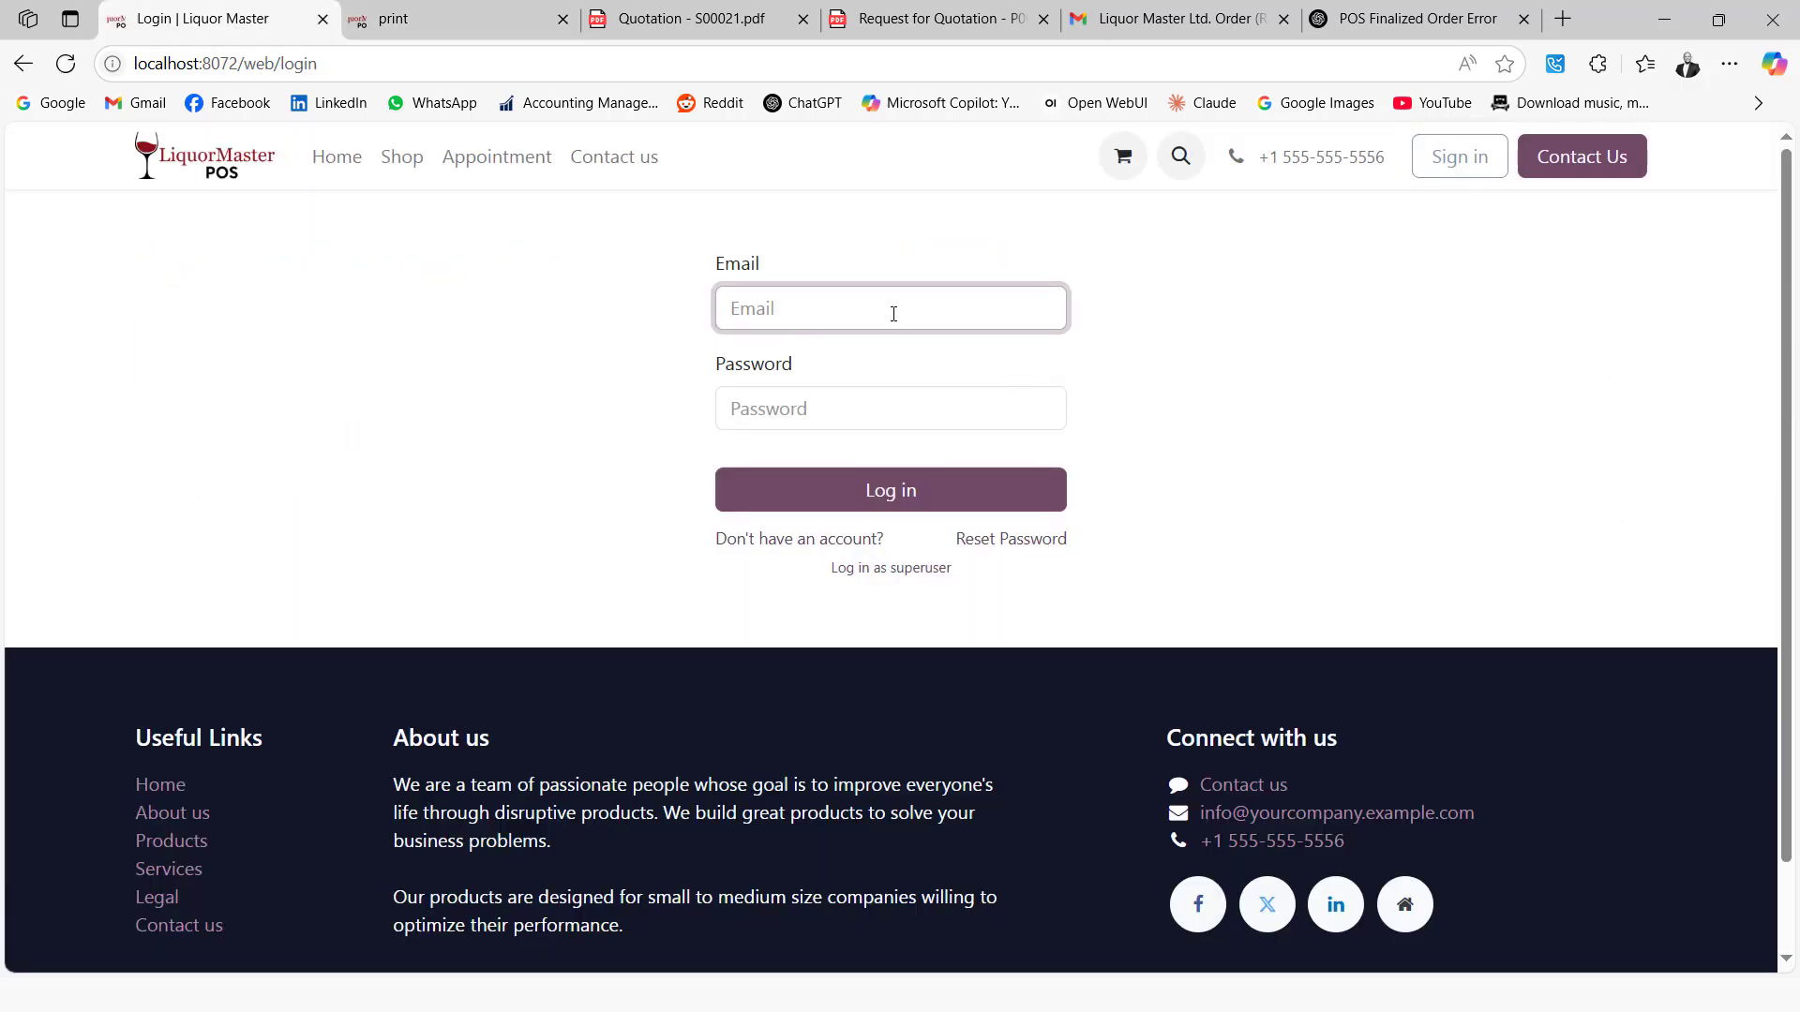
pyautogui.click(893, 314)
pyautogui.click(867, 390)
pyautogui.click(856, 414)
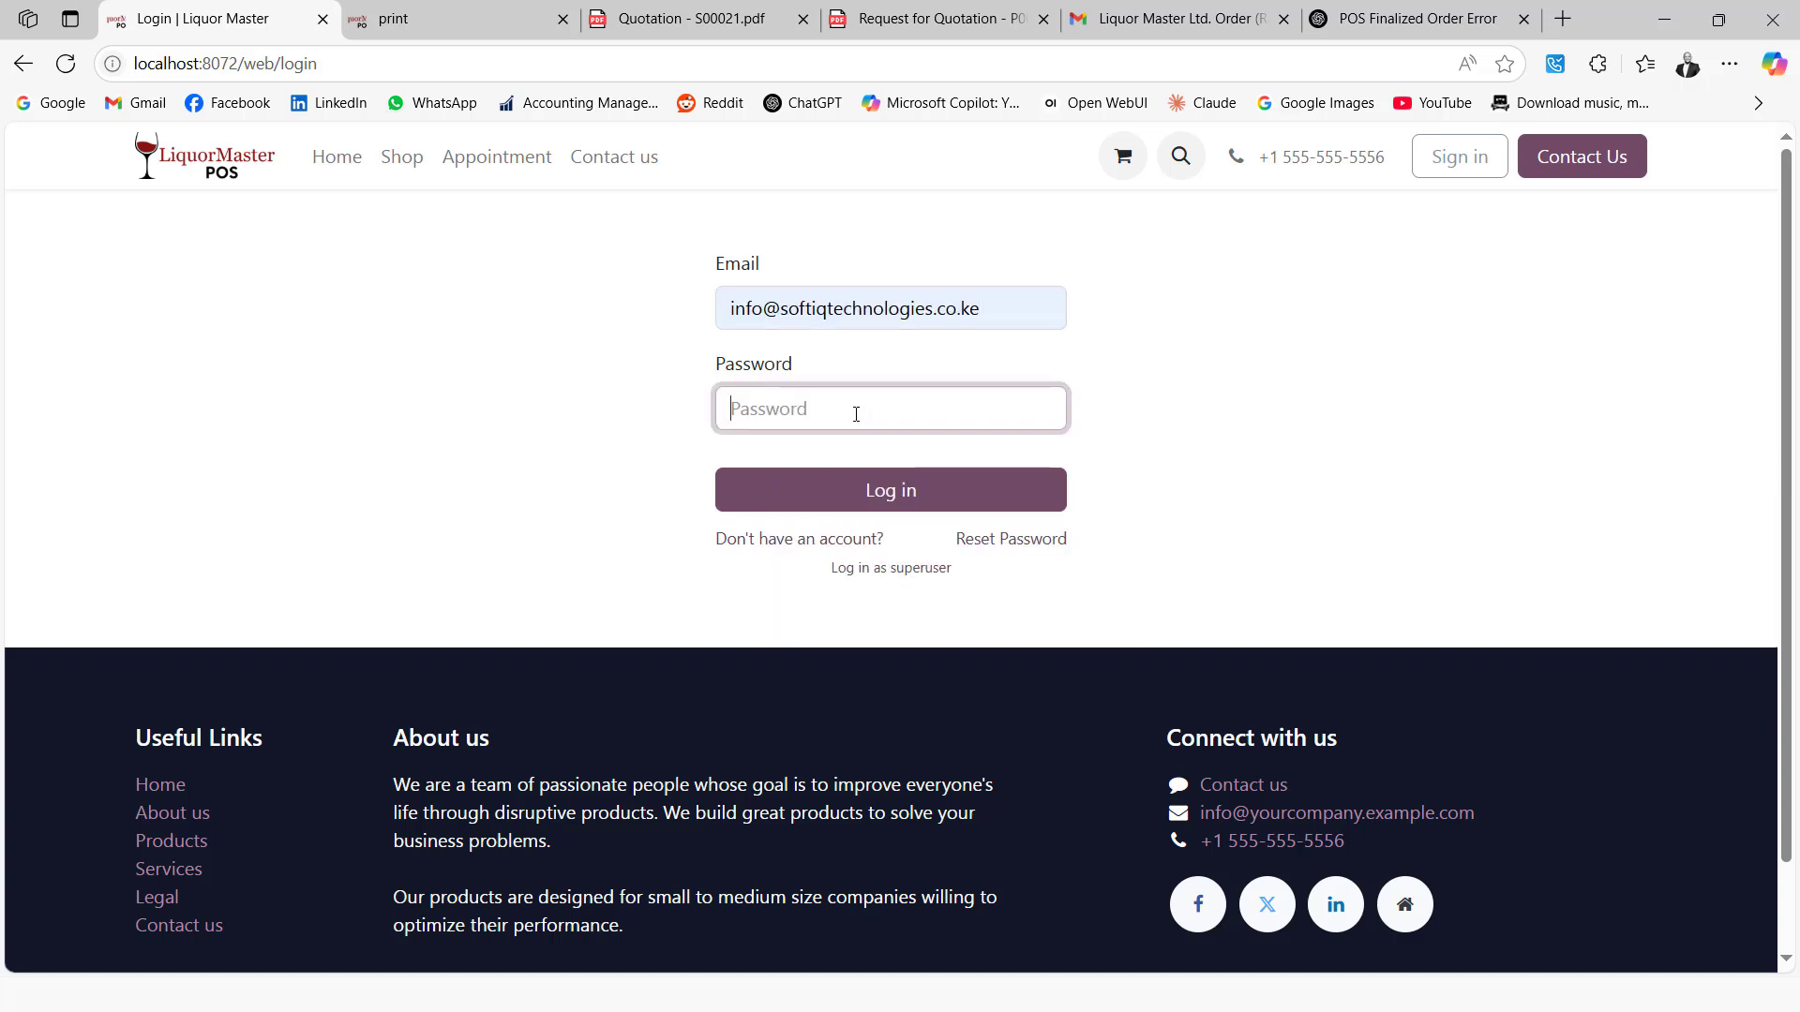
pyautogui.write('•')
pyautogui.click(889, 495)
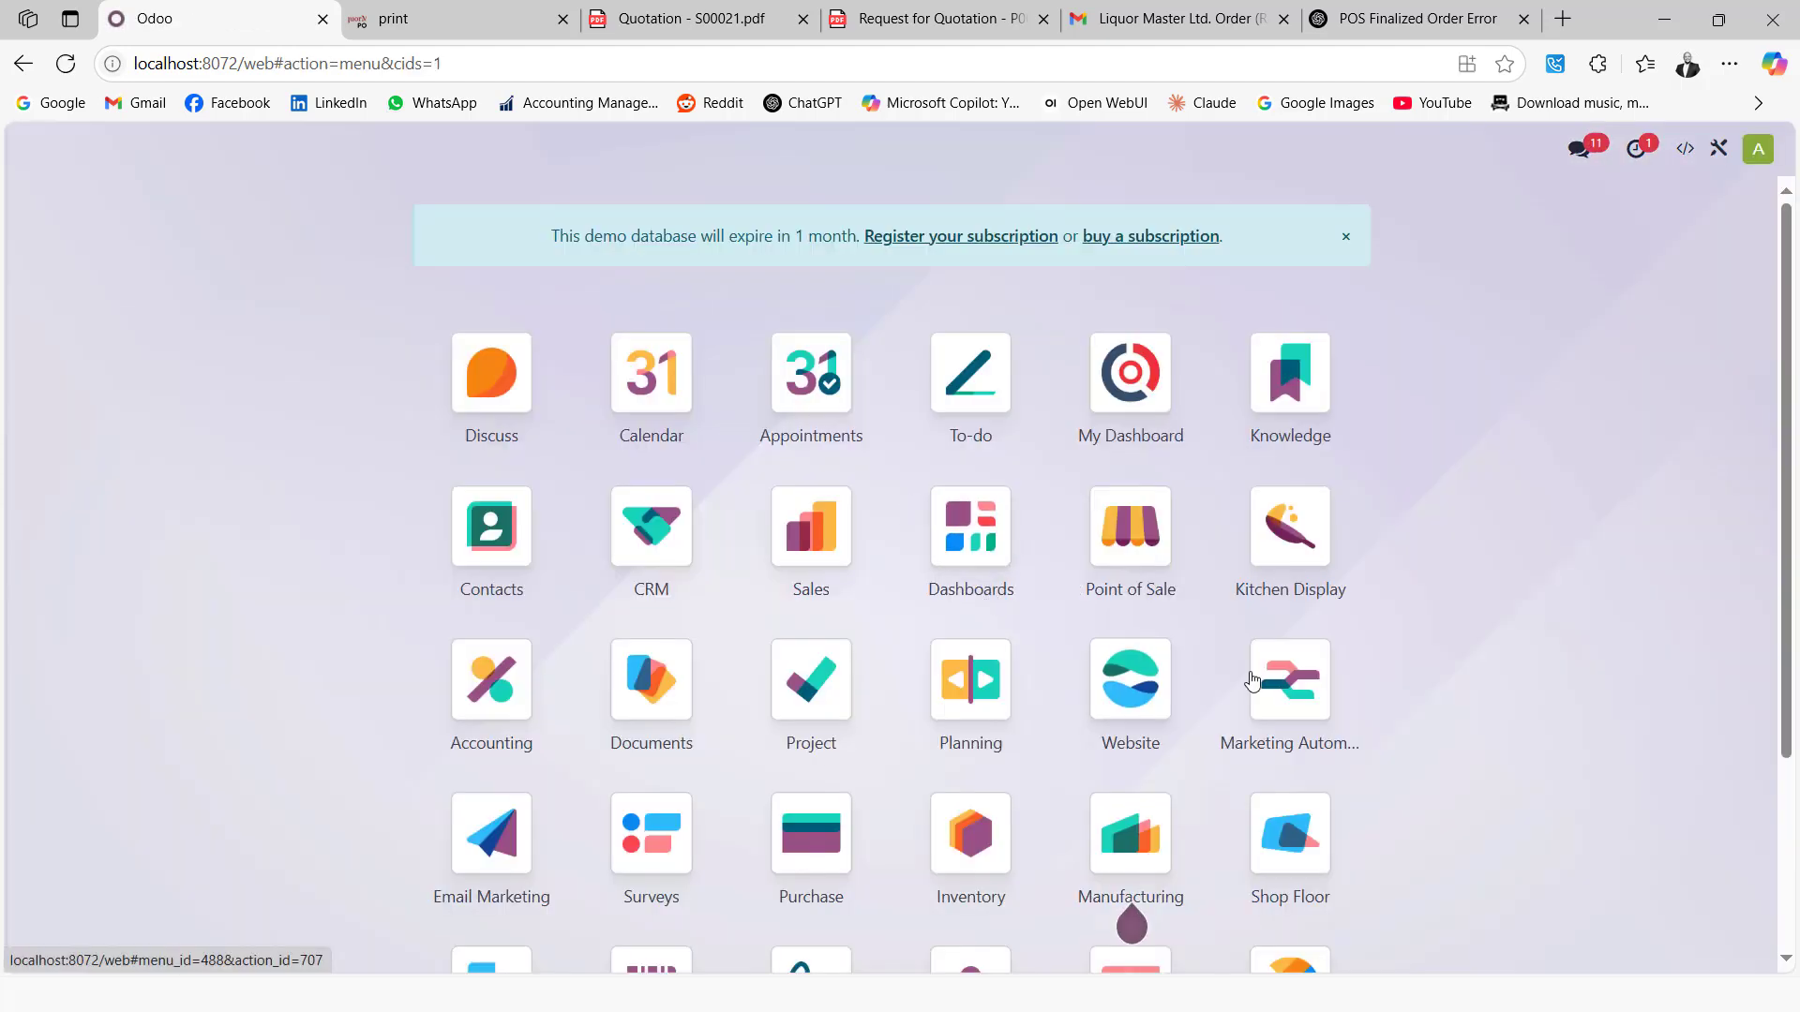
# Open Website eCommerce Orders and remove the Confirmed filter so all 10 orders show
pyautogui.click(1130, 679)
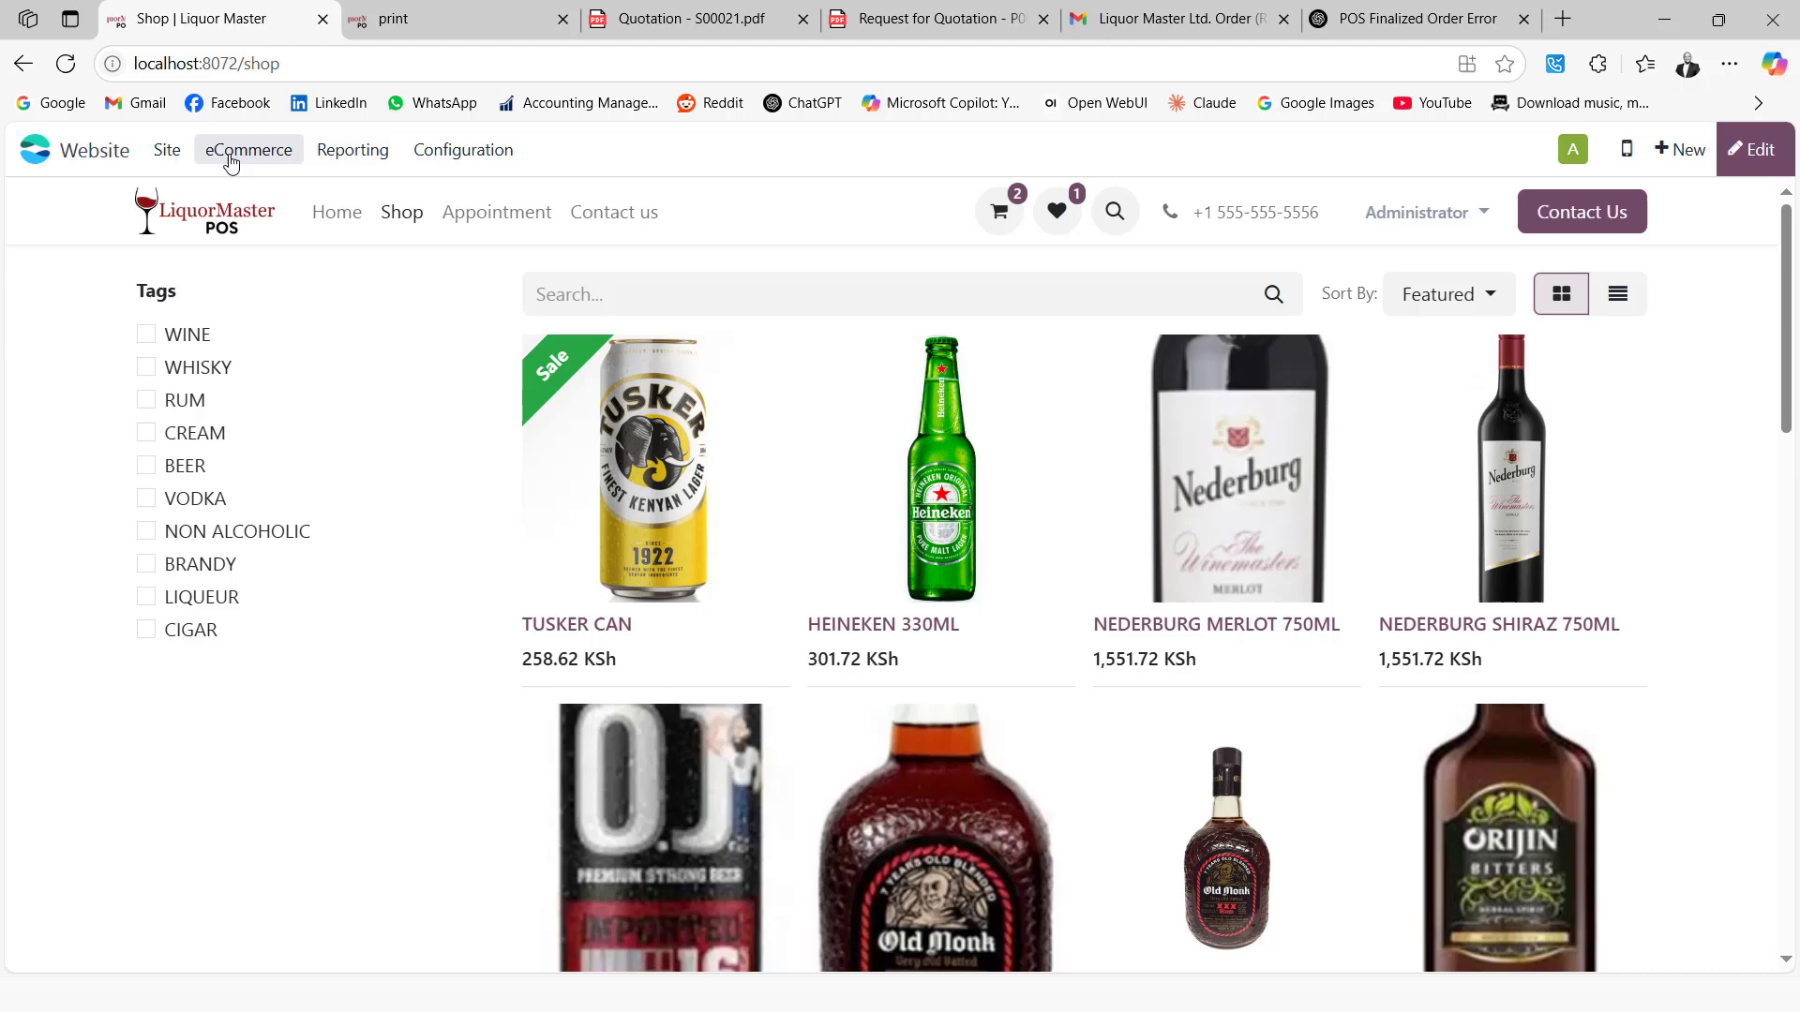
pyautogui.click(232, 155)
pyautogui.click(343, 246)
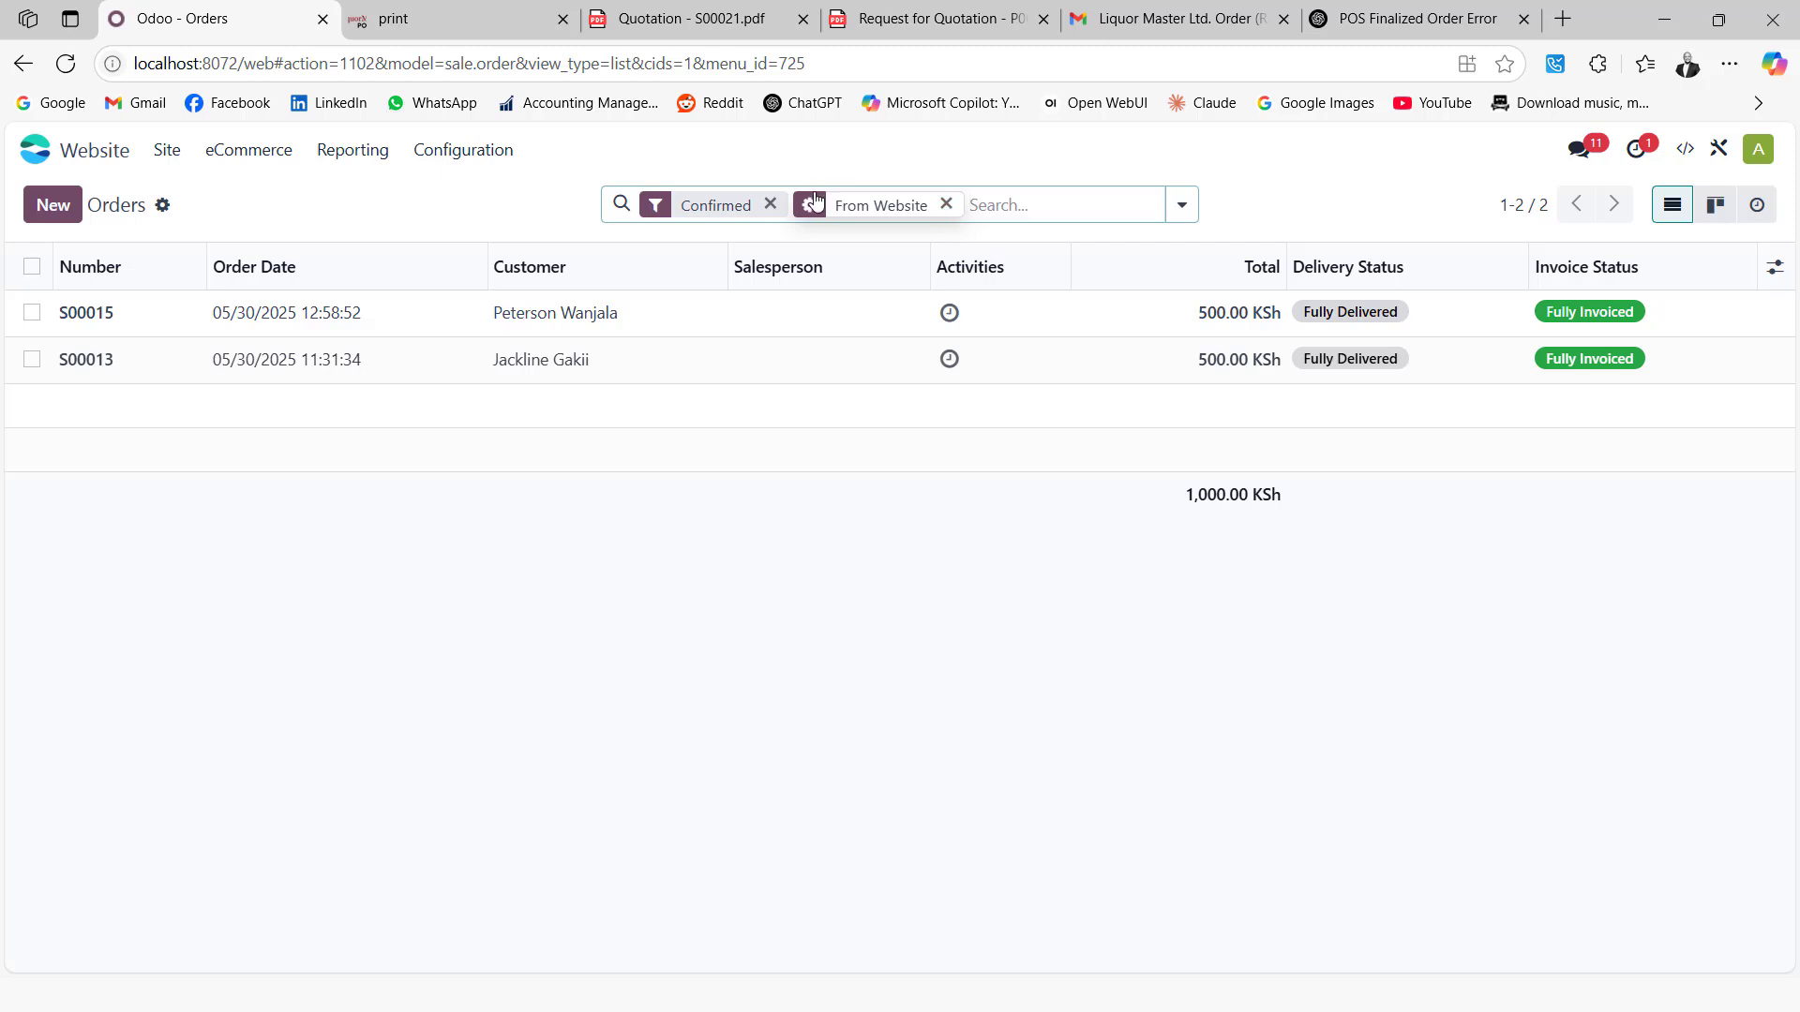
pyautogui.click(770, 203)
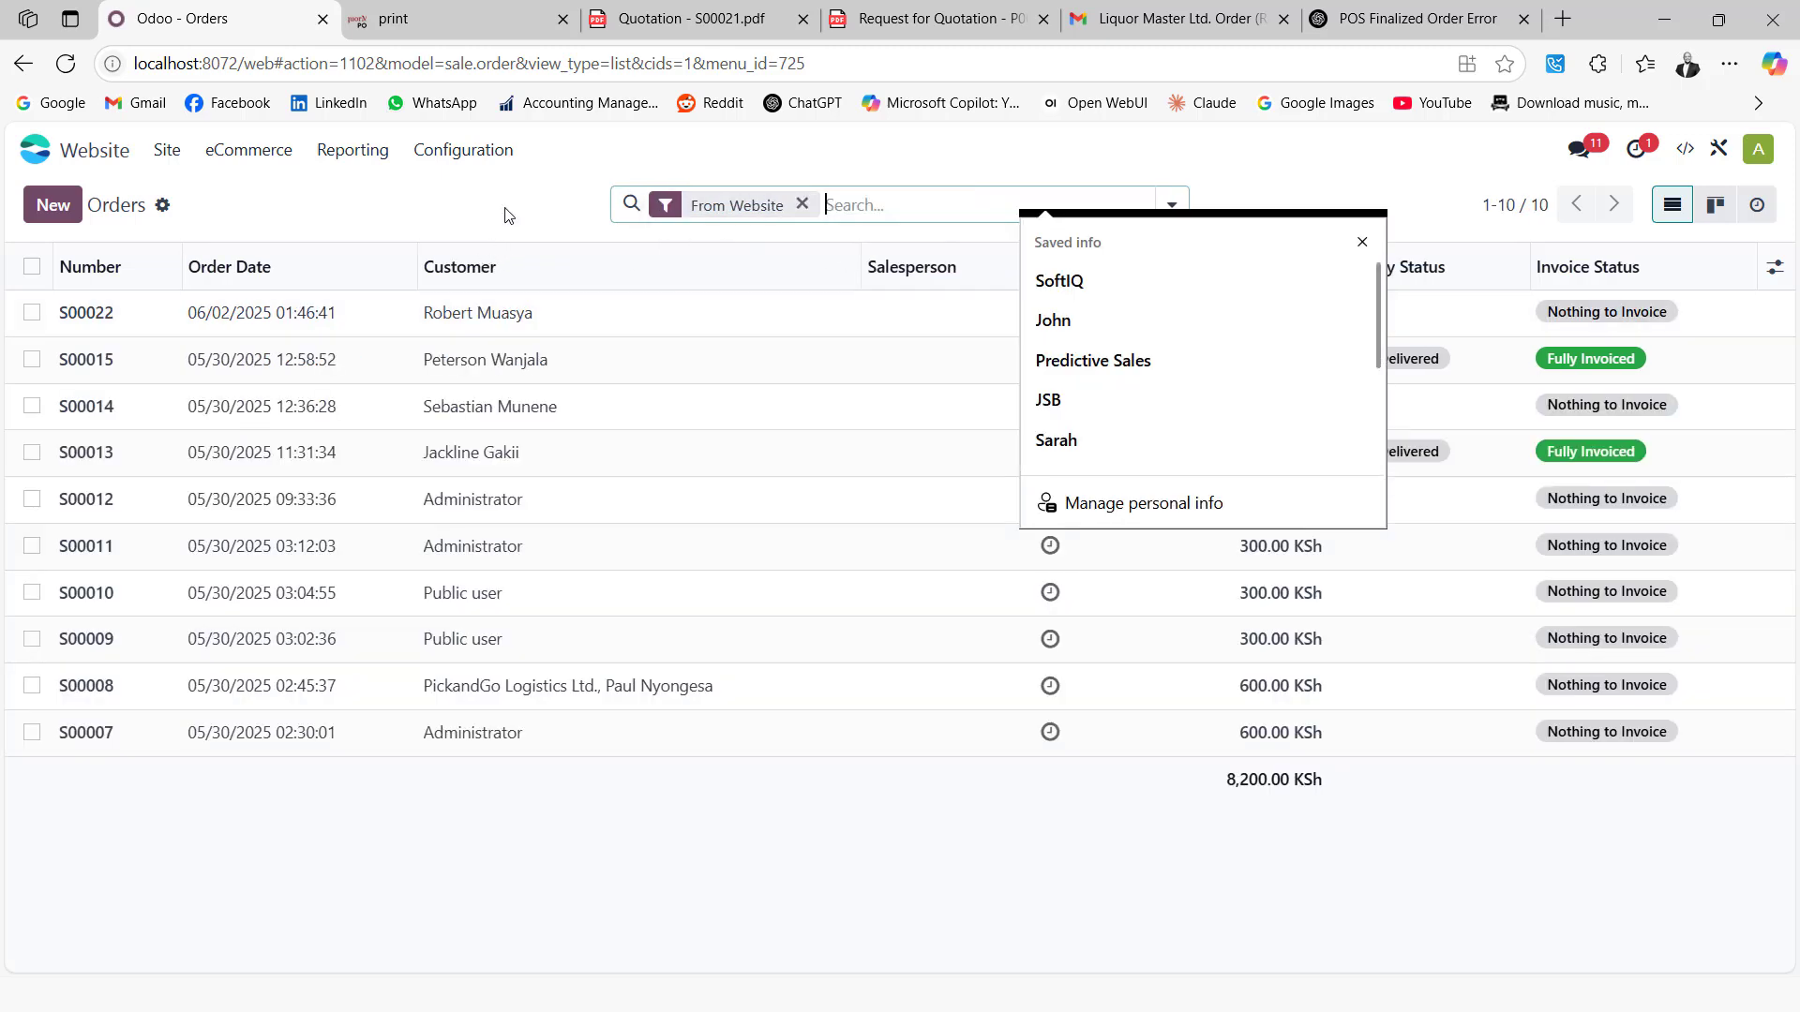
pyautogui.click(735, 171)
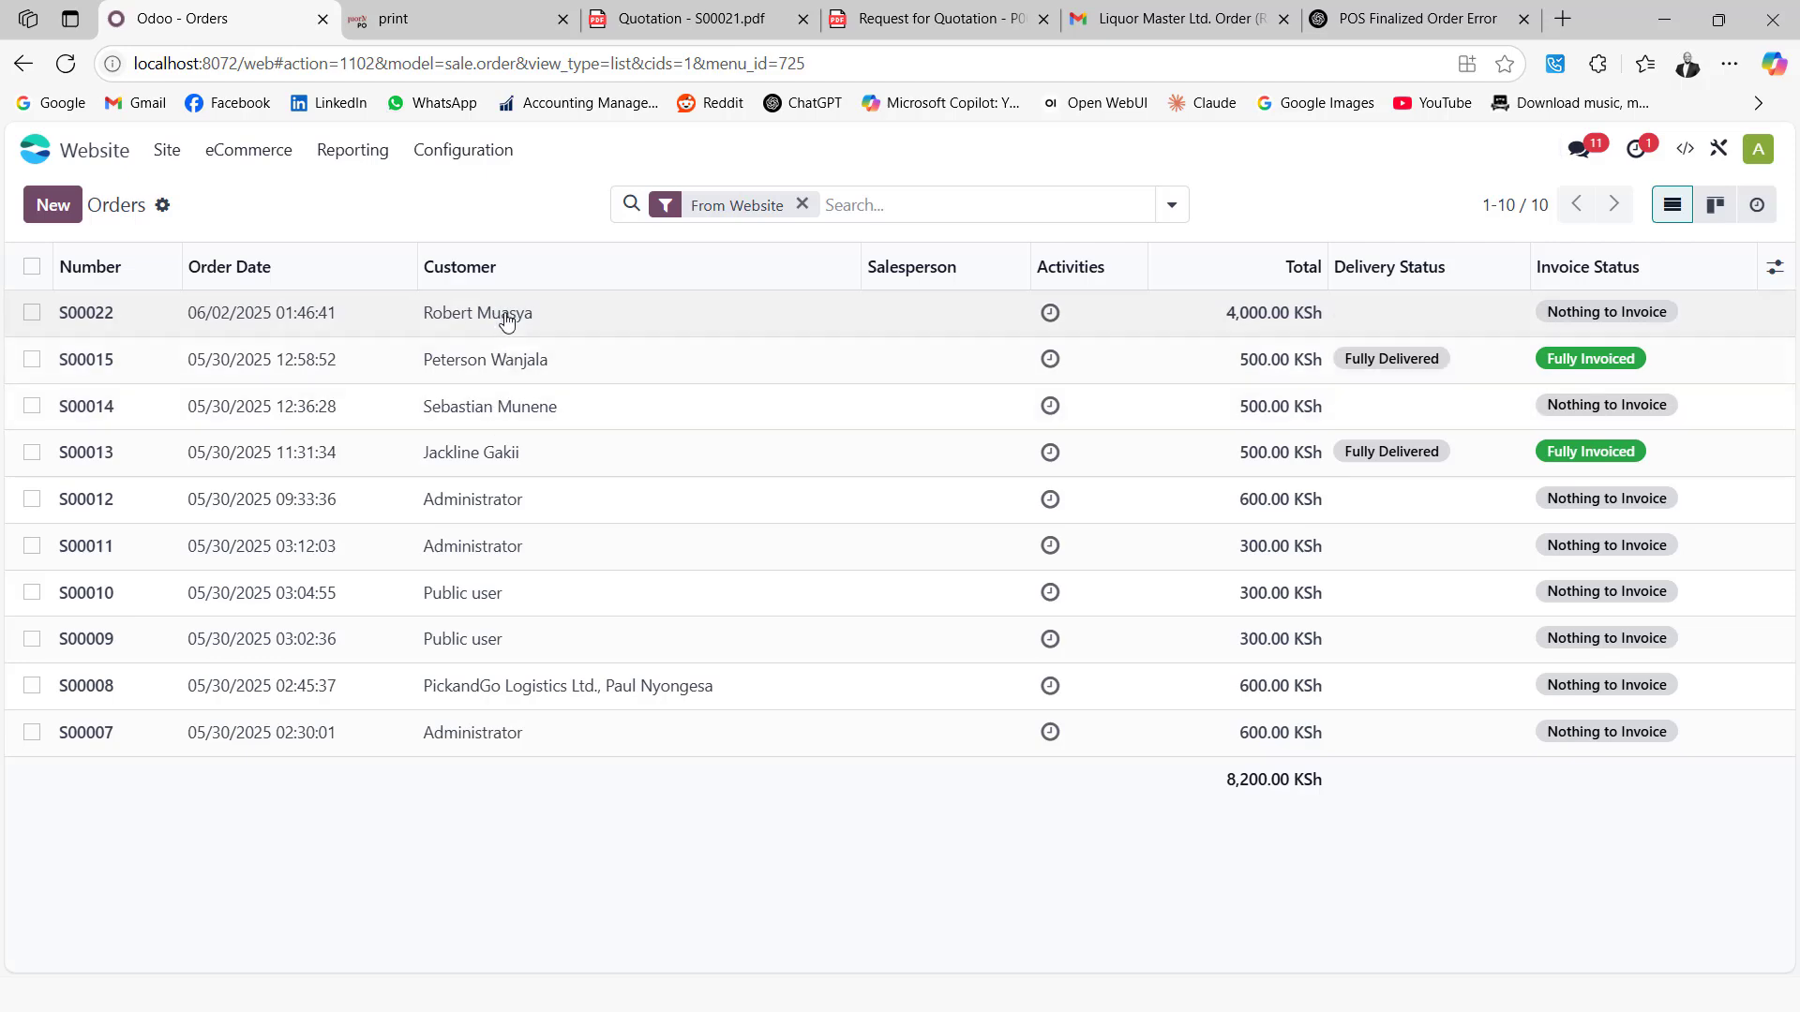
# Confirm S00022 as a sales order and validate its delivery MAIN/OUT/00015 as Done
pyautogui.click(551, 323)
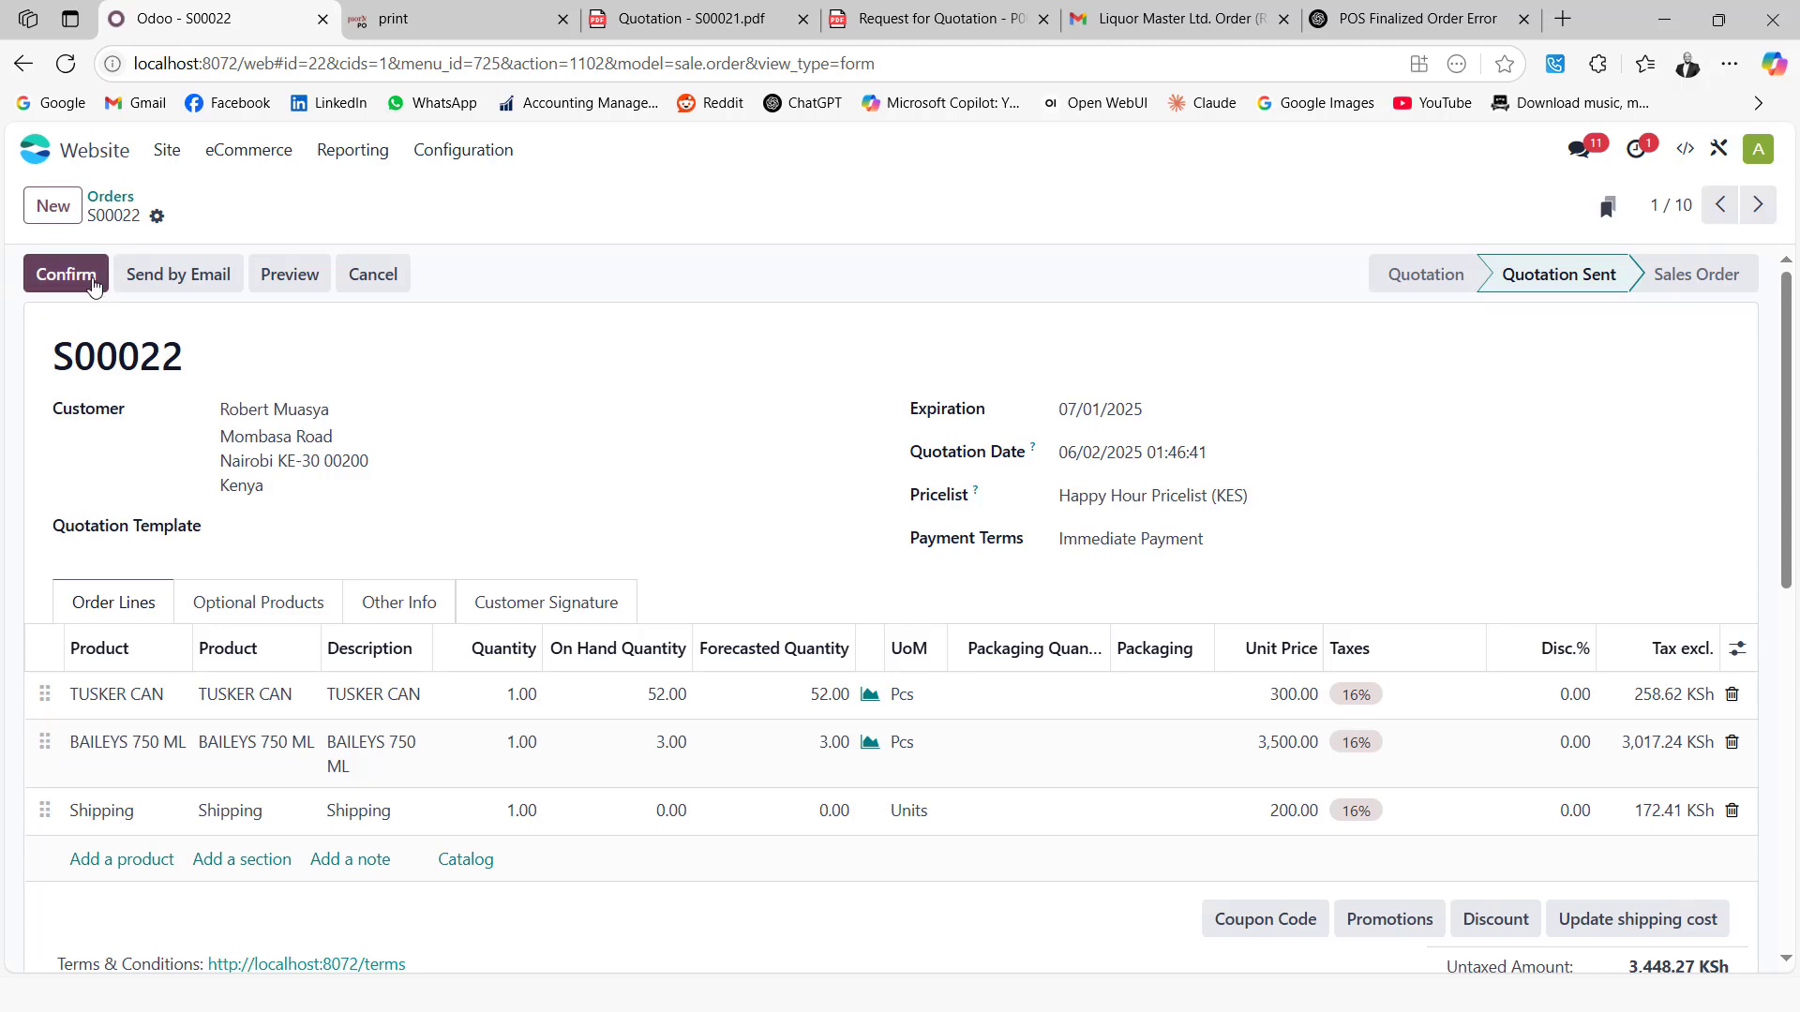
pyautogui.click(81, 279)
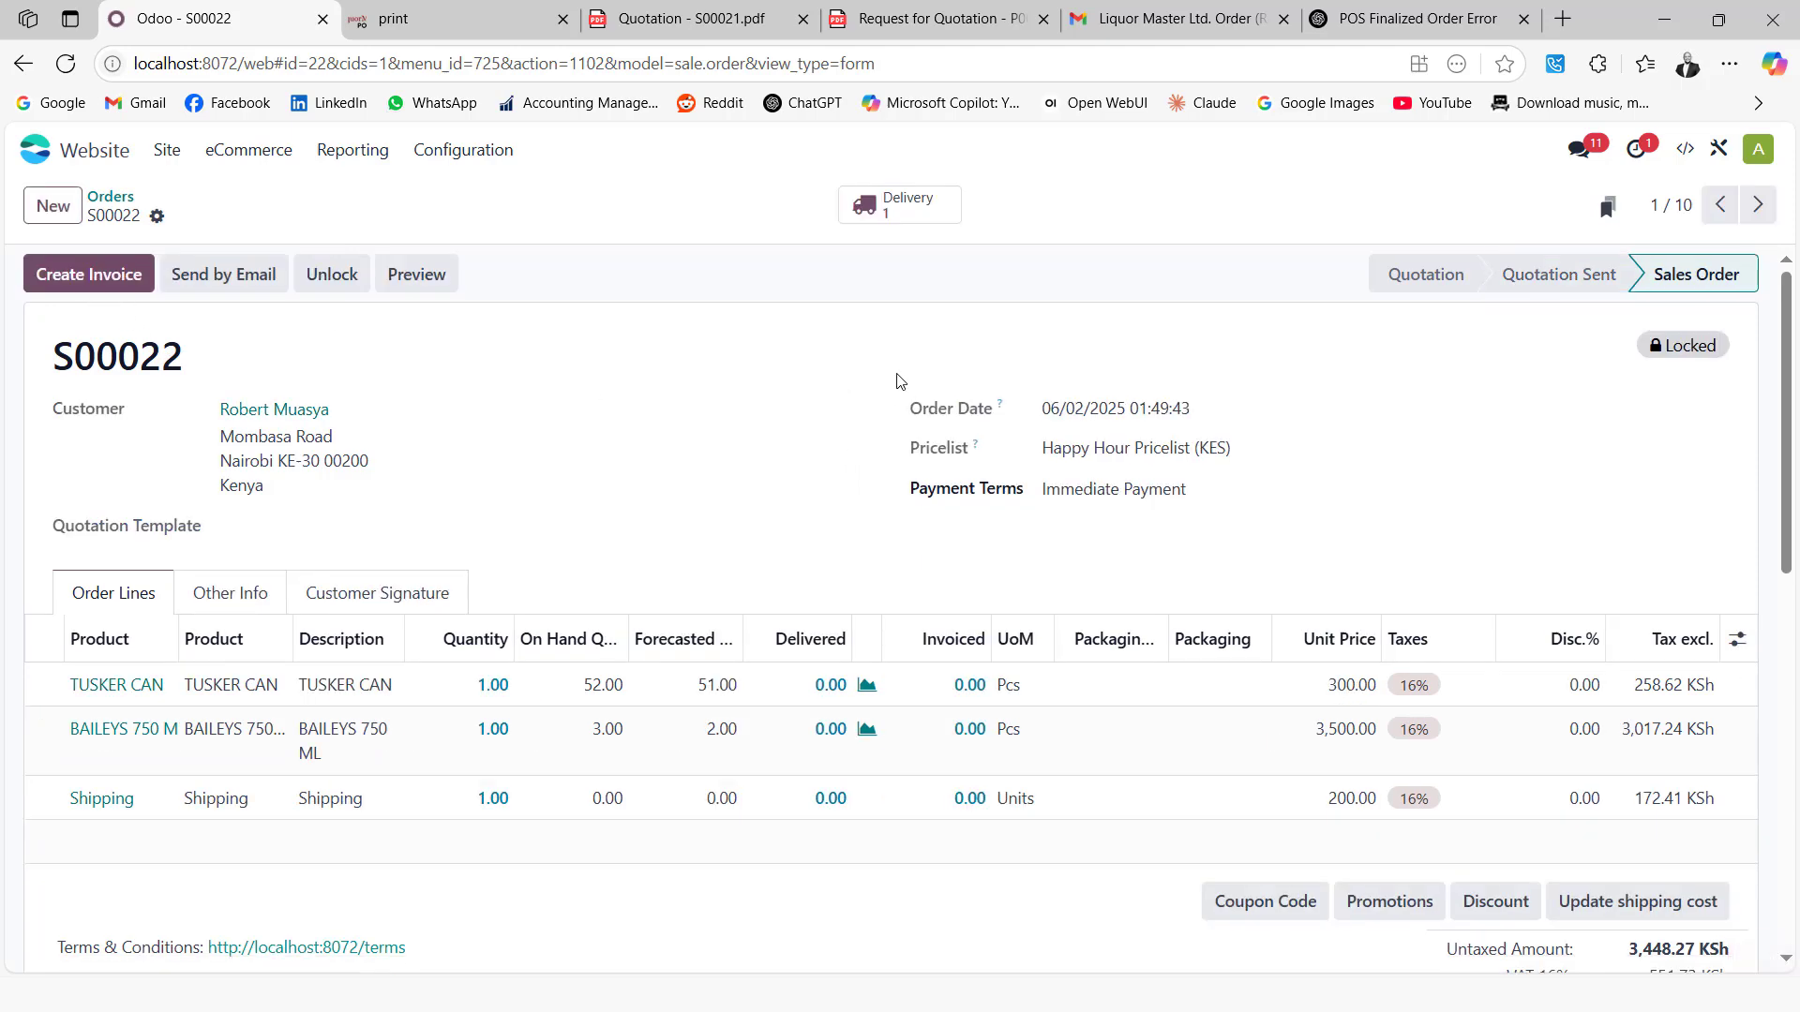
pyautogui.click(939, 223)
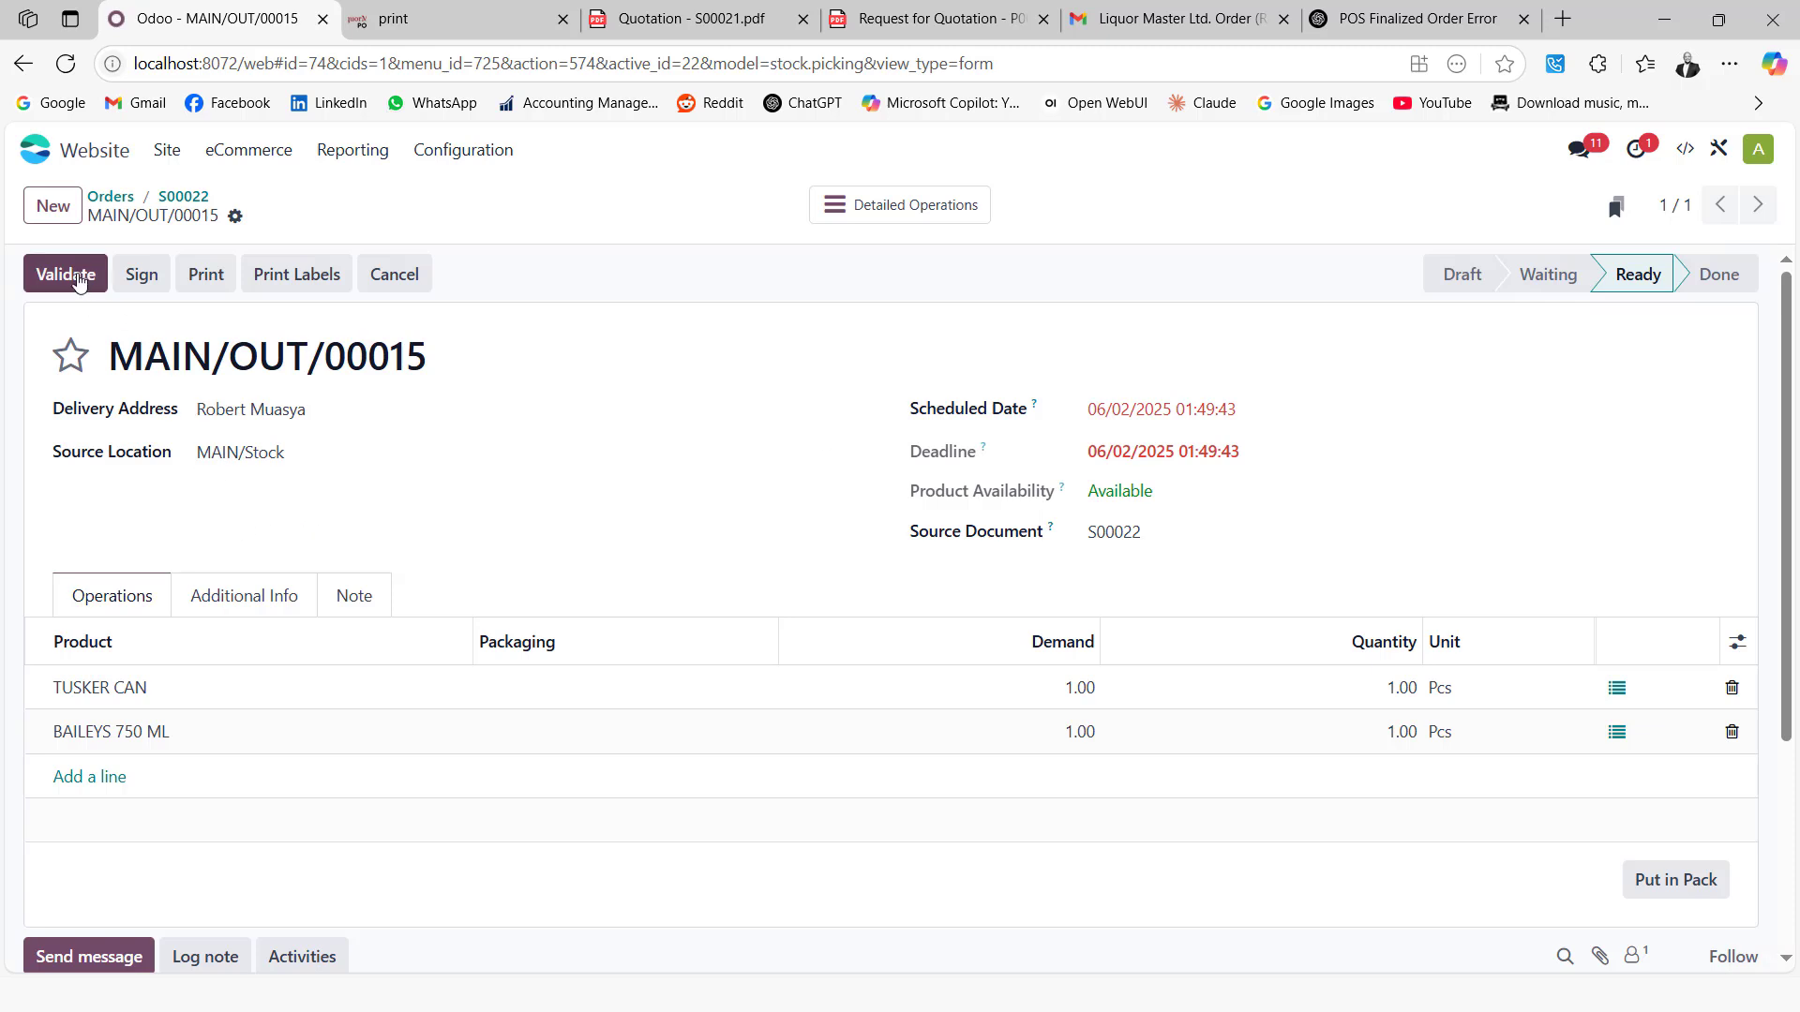
pyautogui.click(78, 273)
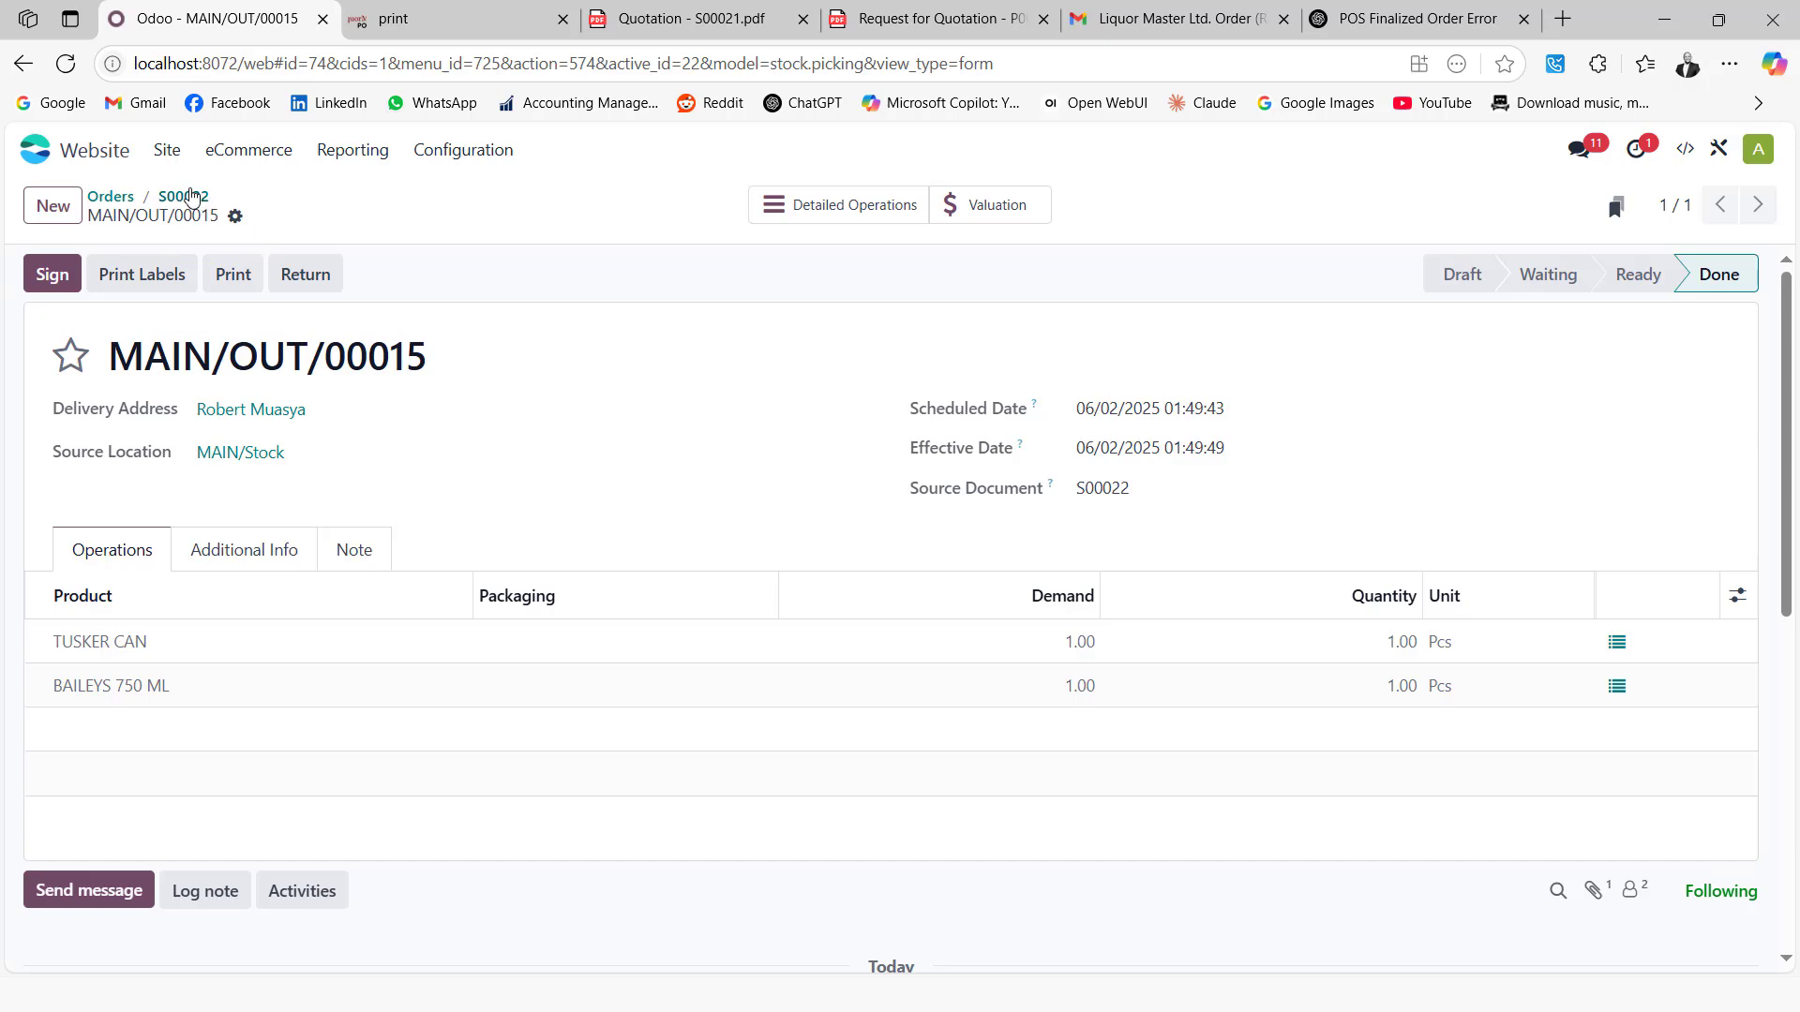
pyautogui.click(184, 197)
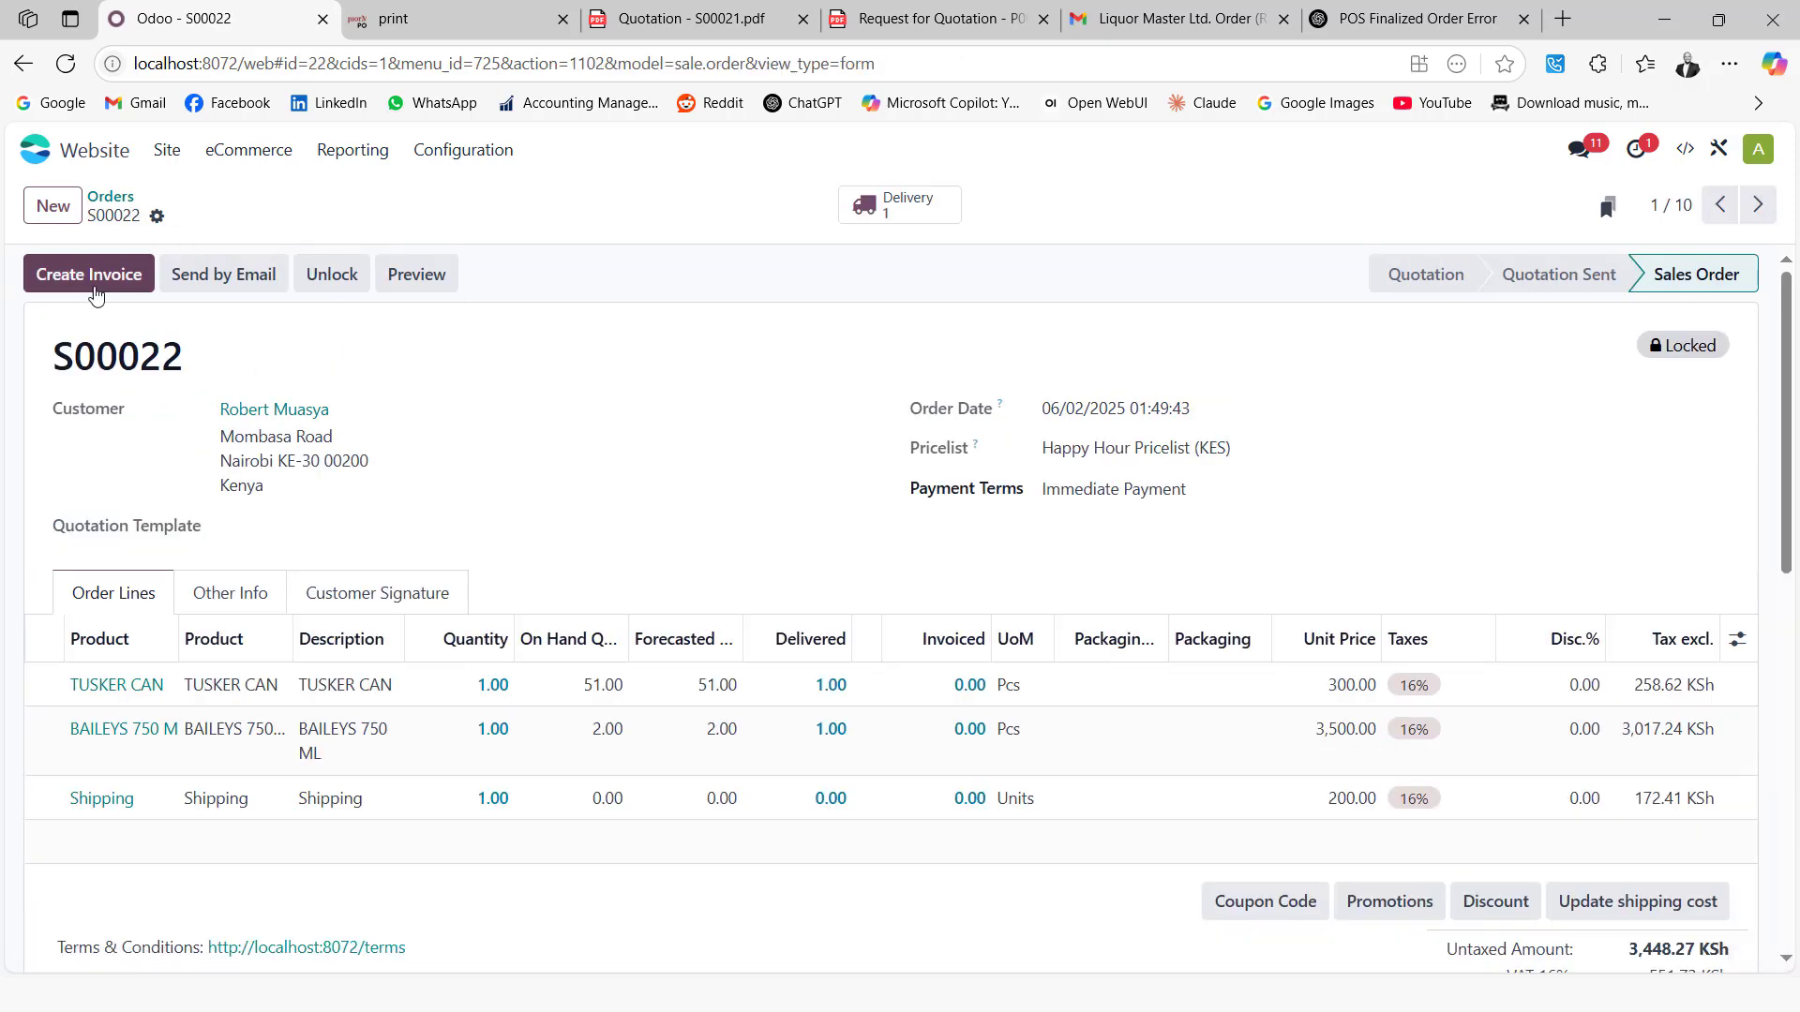
pyautogui.click(91, 281)
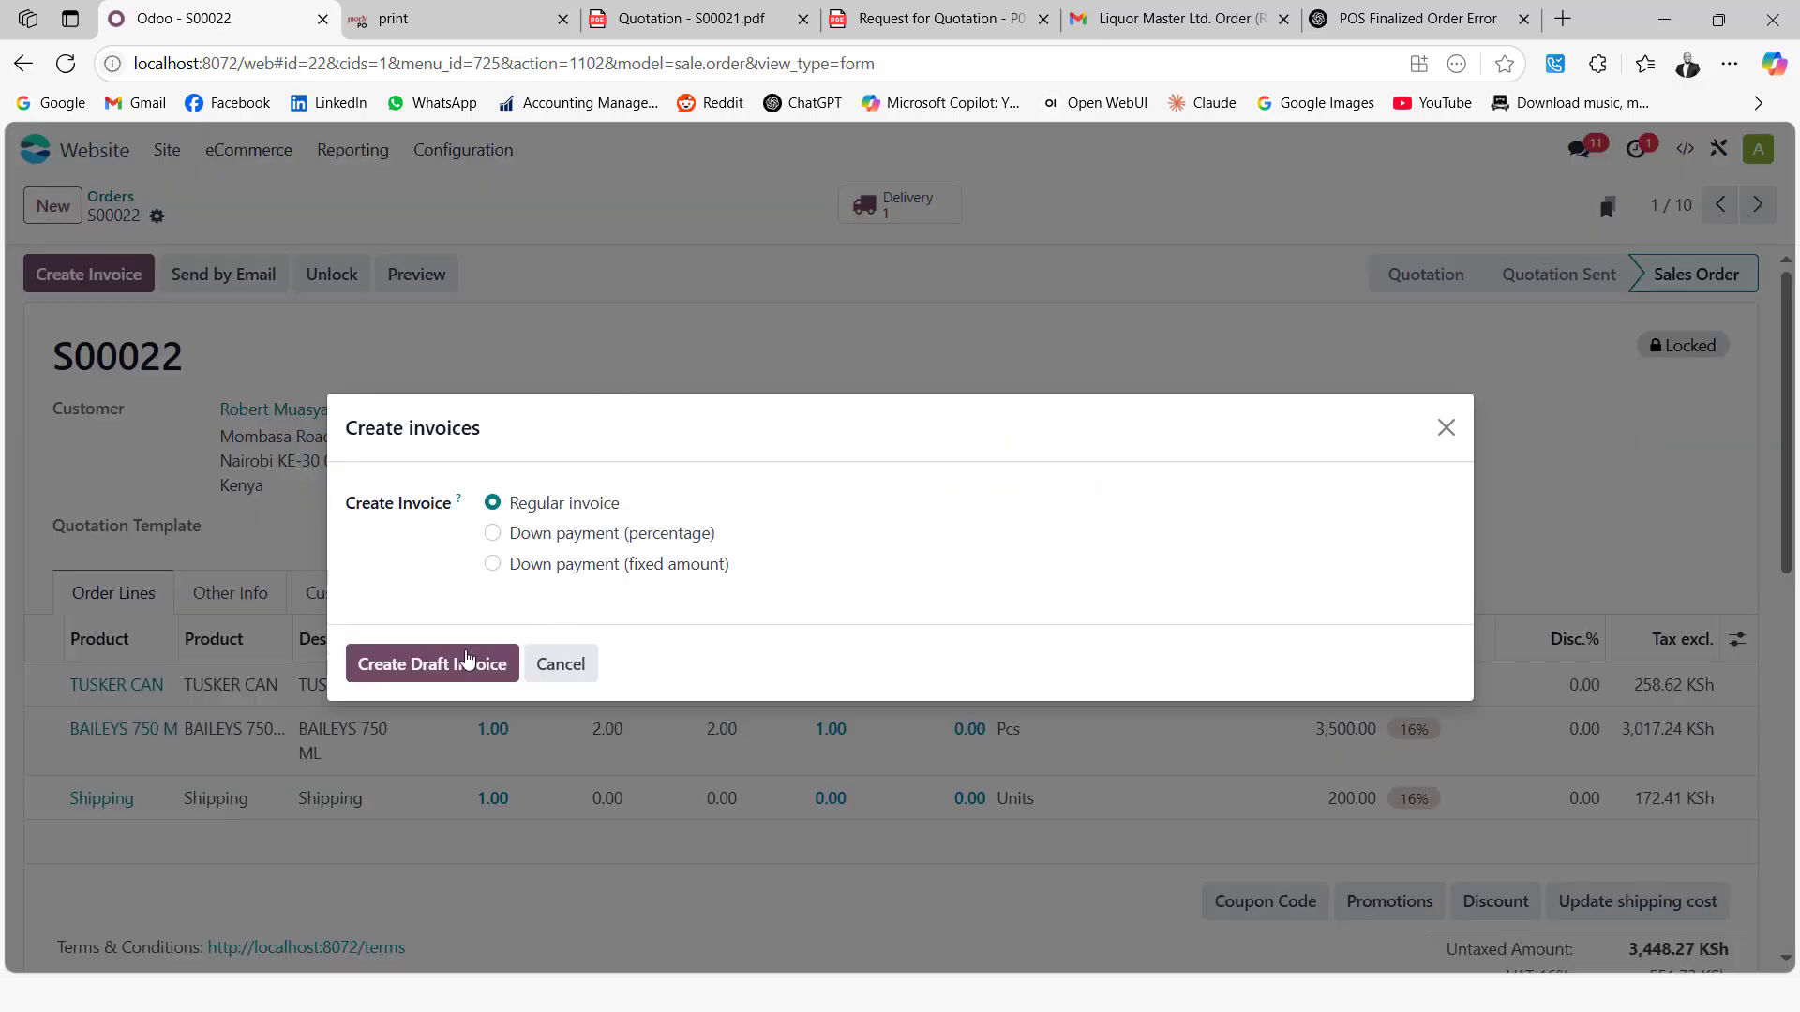
# Create a regular draft invoice for S00022 and post it as INV/2025/00012
pyautogui.click(450, 662)
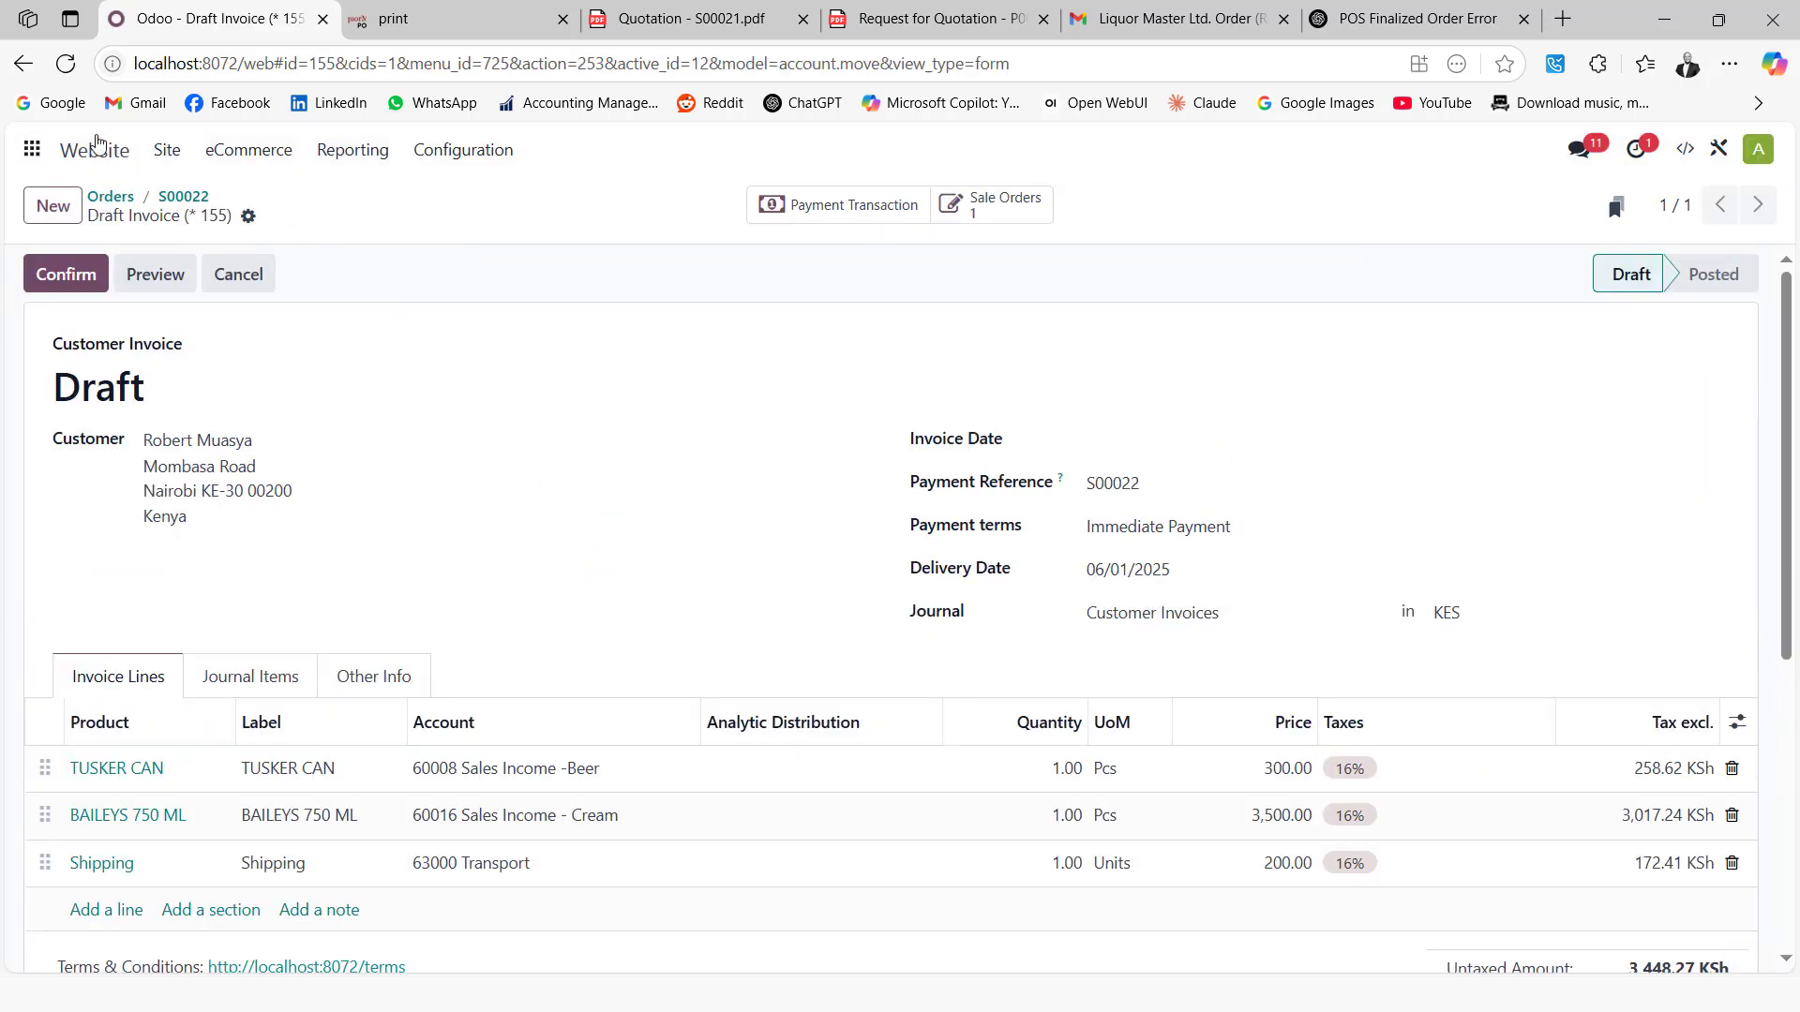
pyautogui.click(36, 155)
pyautogui.click(670, 534)
pyautogui.click(37, 150)
pyautogui.click(663, 576)
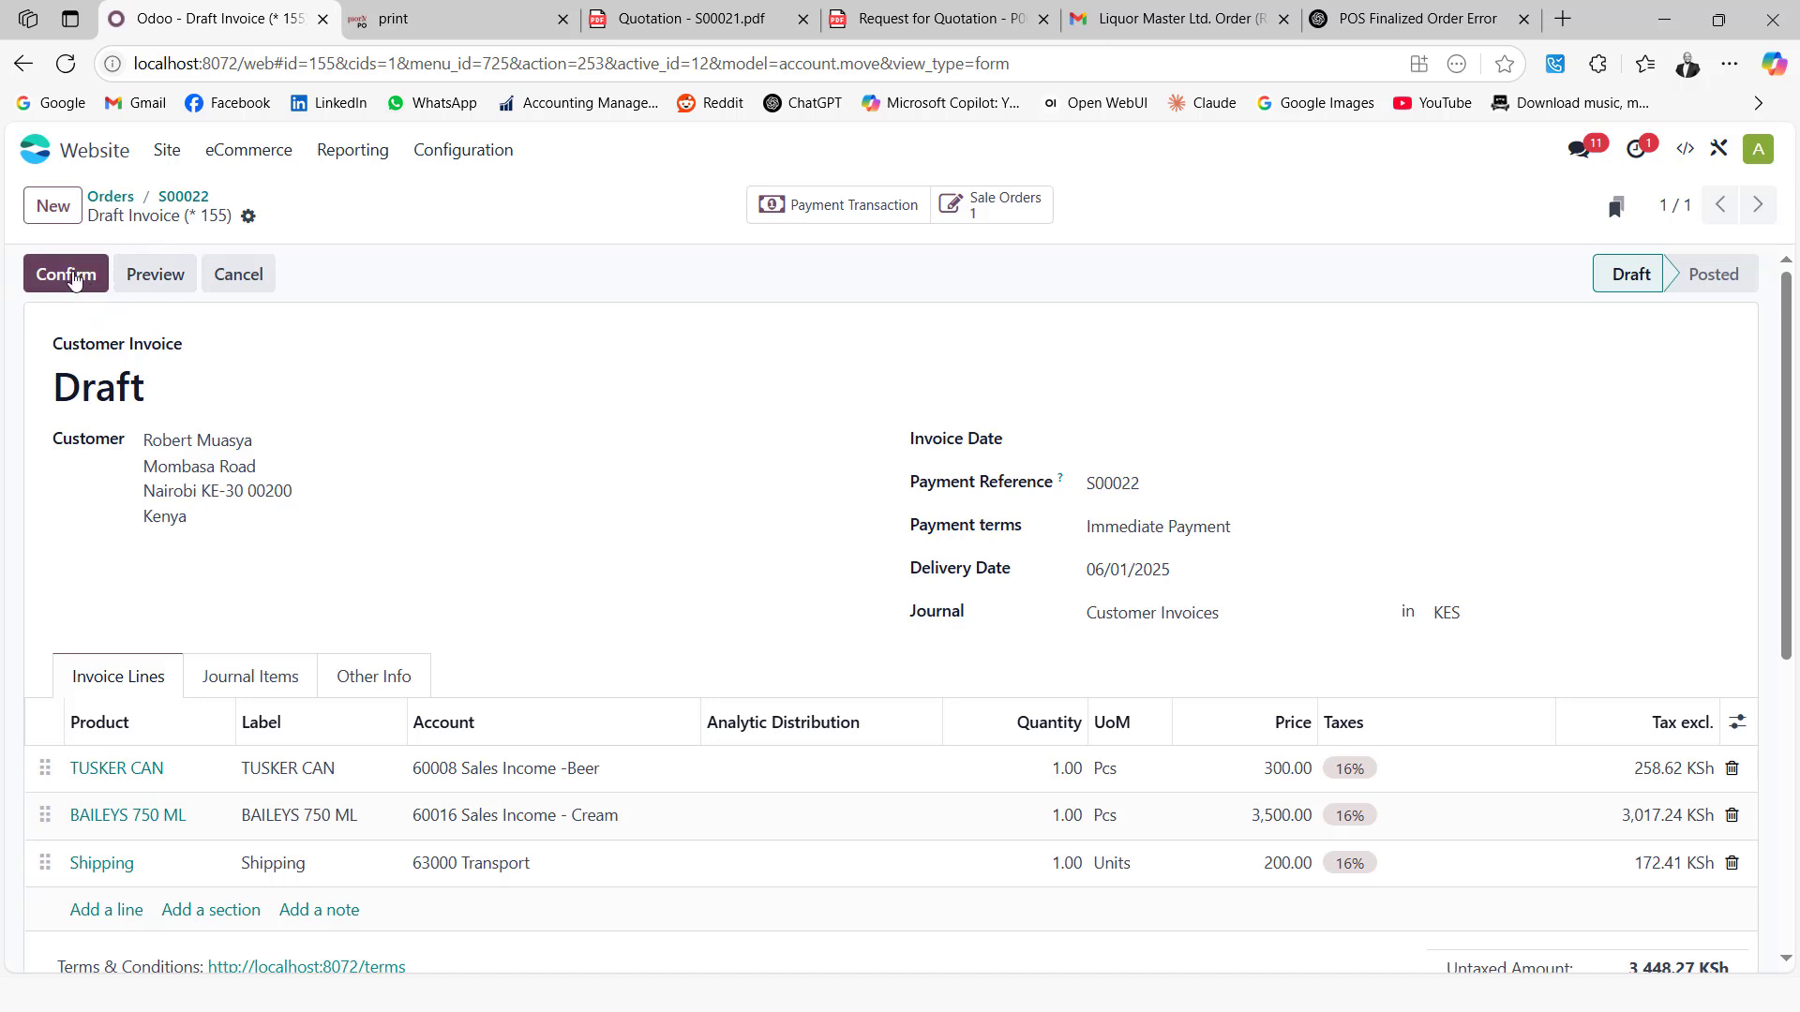
pyautogui.click(77, 276)
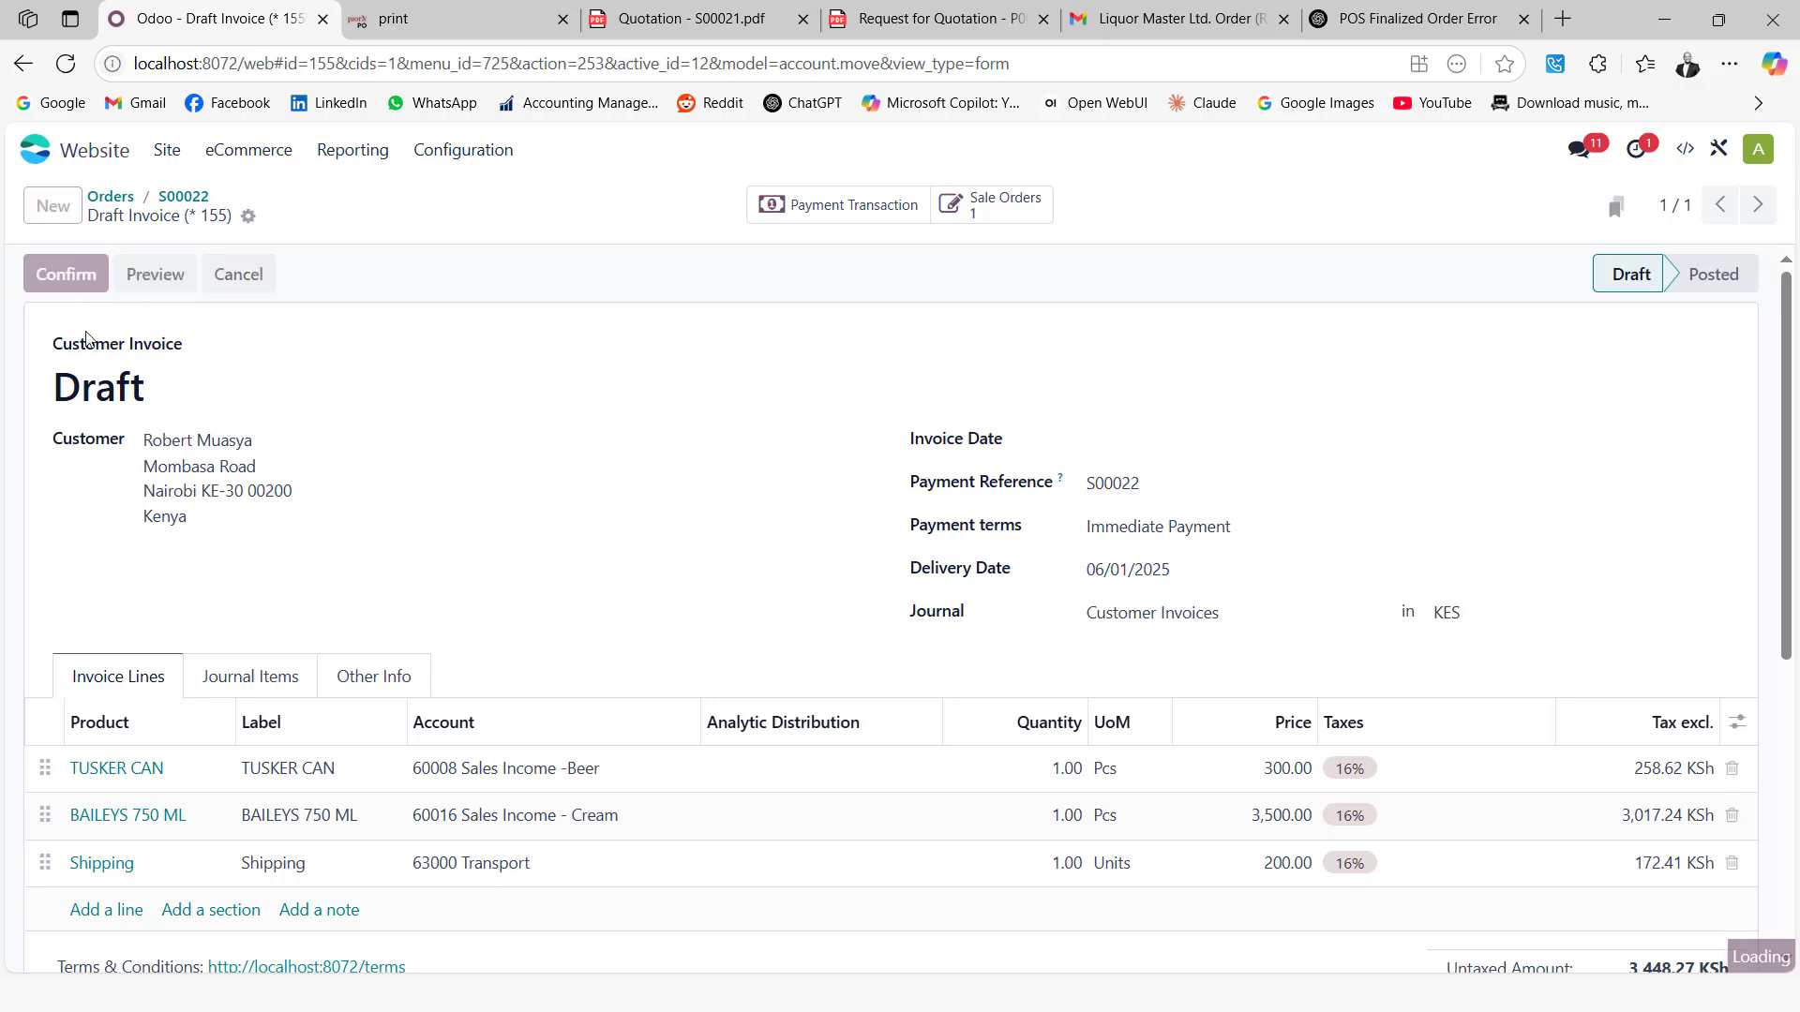
pyautogui.click(34, 149)
# Open the invoiced customer's record in Sales and view its loyalty card showing 36.50 points
pyautogui.click(834, 522)
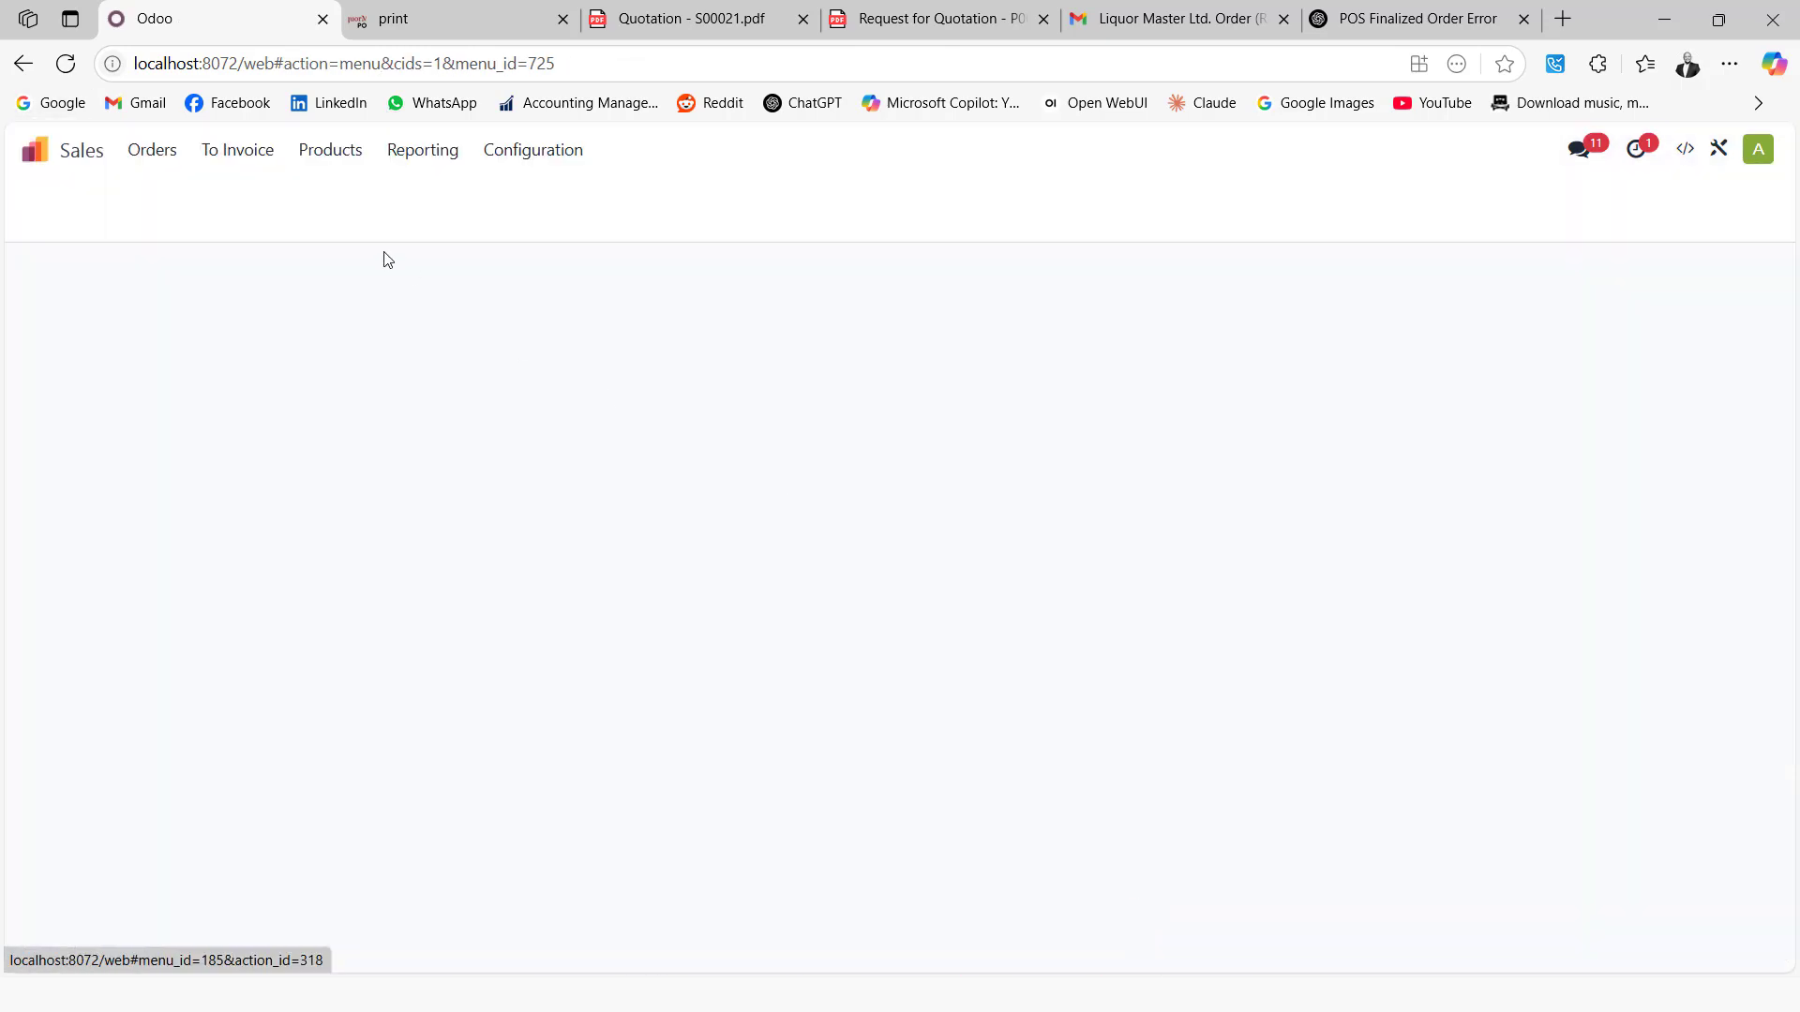
pyautogui.click(173, 152)
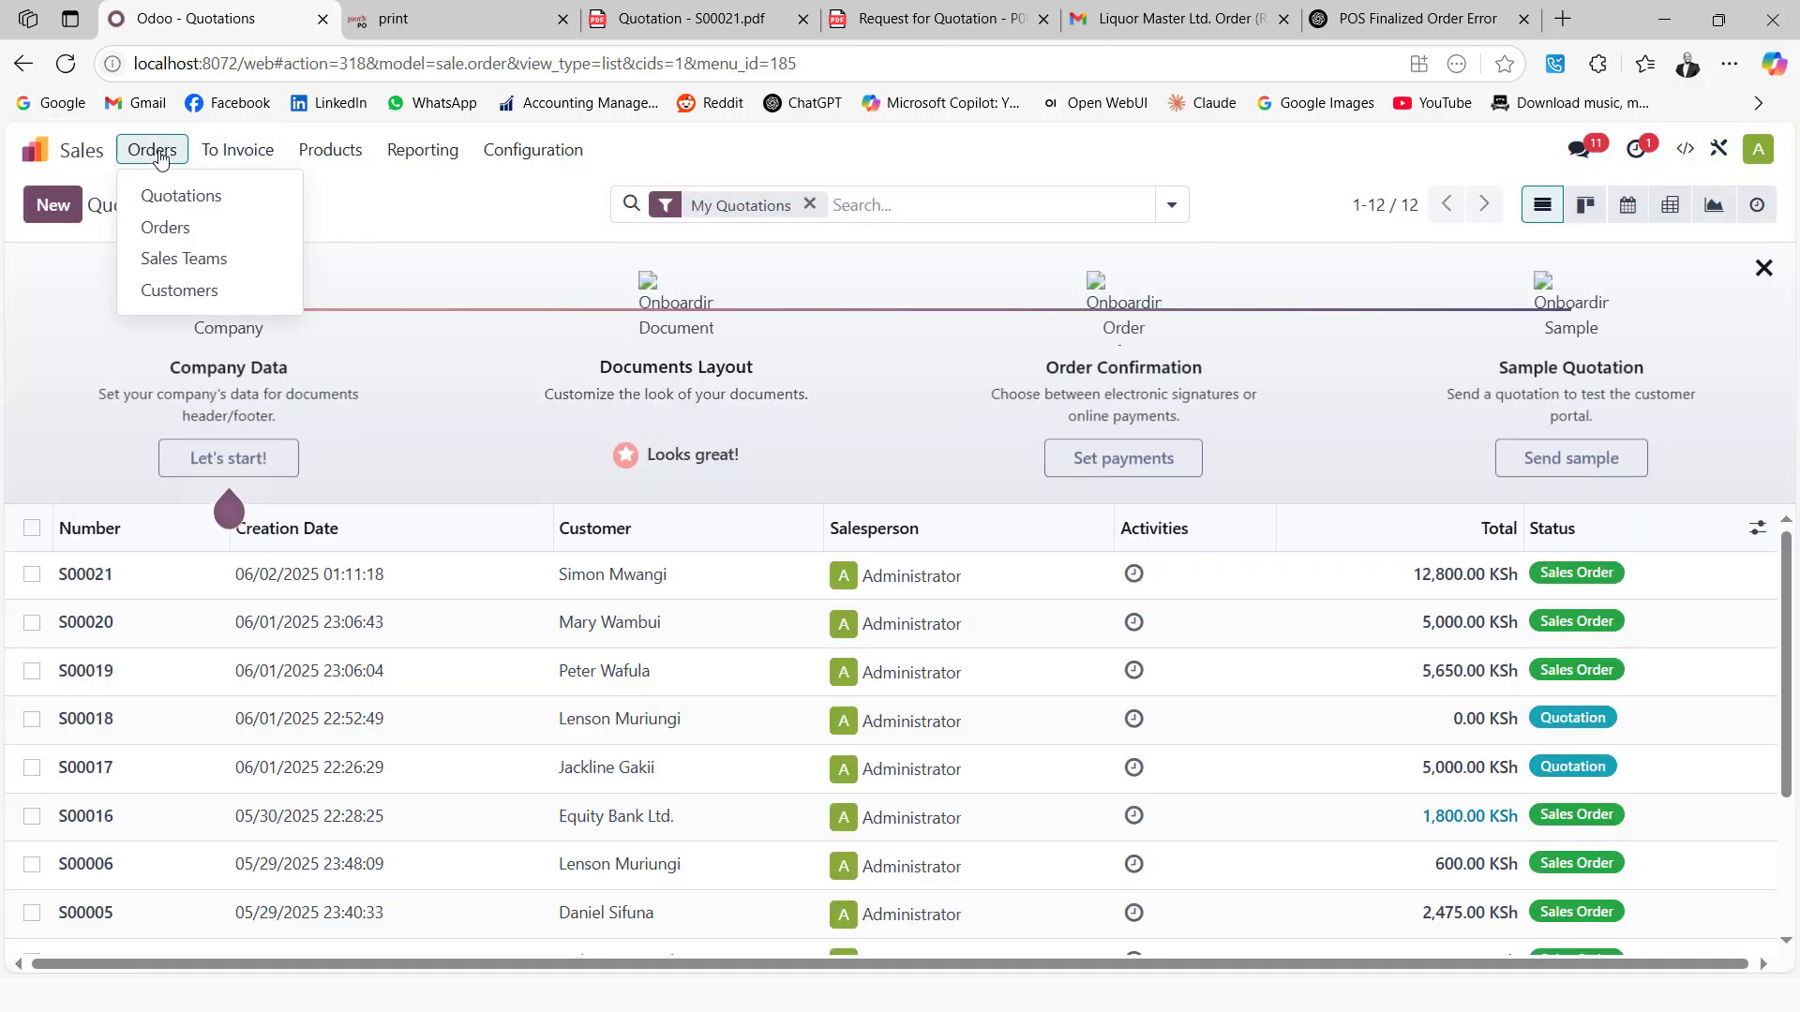
pyautogui.click(181, 292)
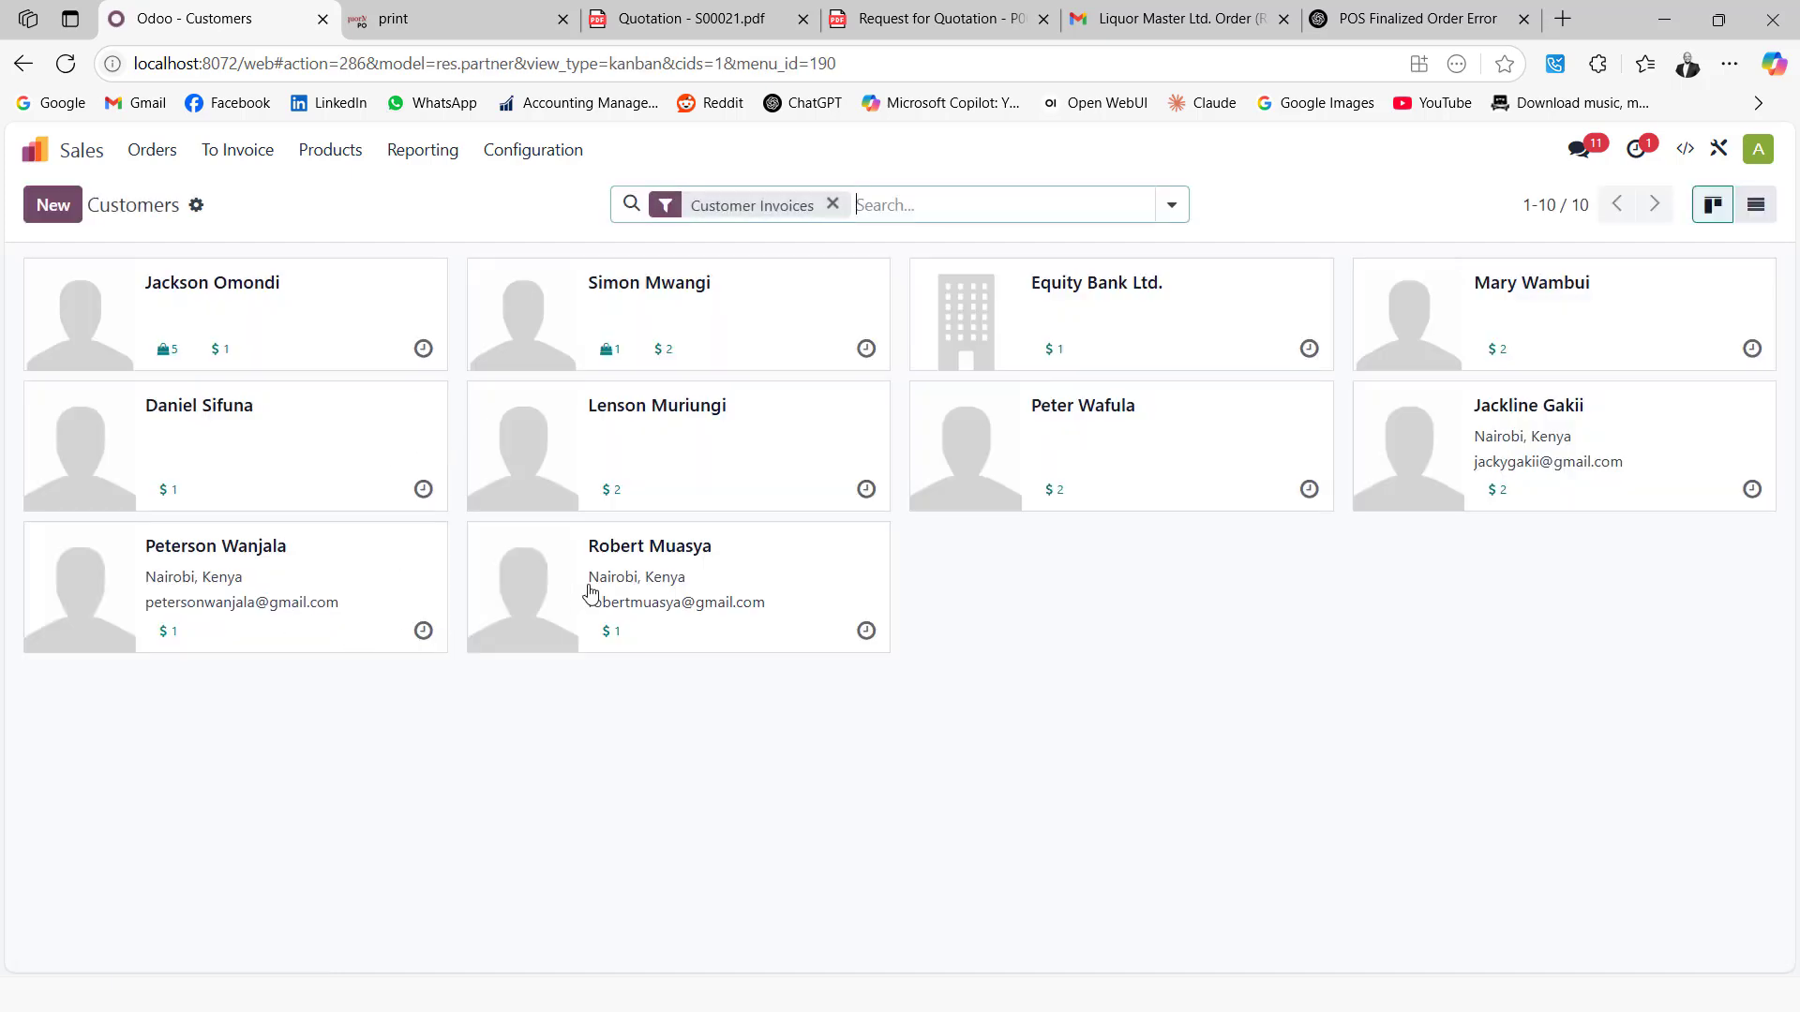
pyautogui.click(674, 573)
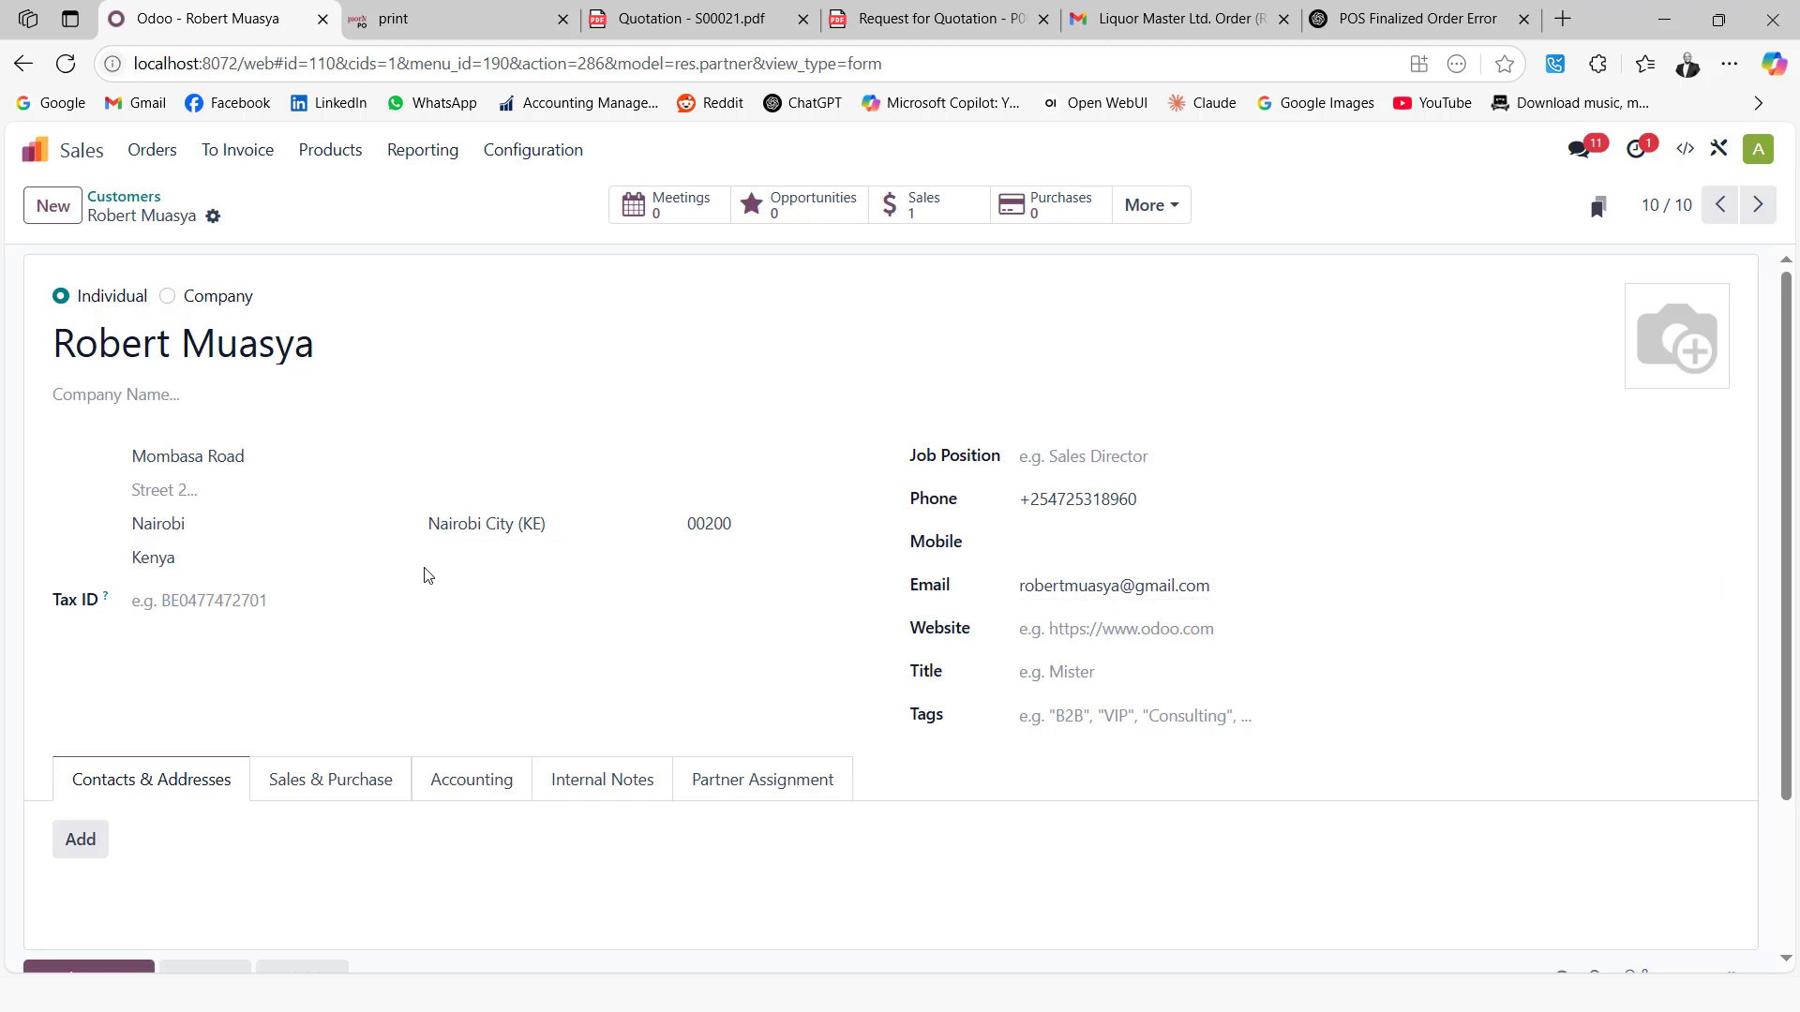
pyautogui.click(1183, 212)
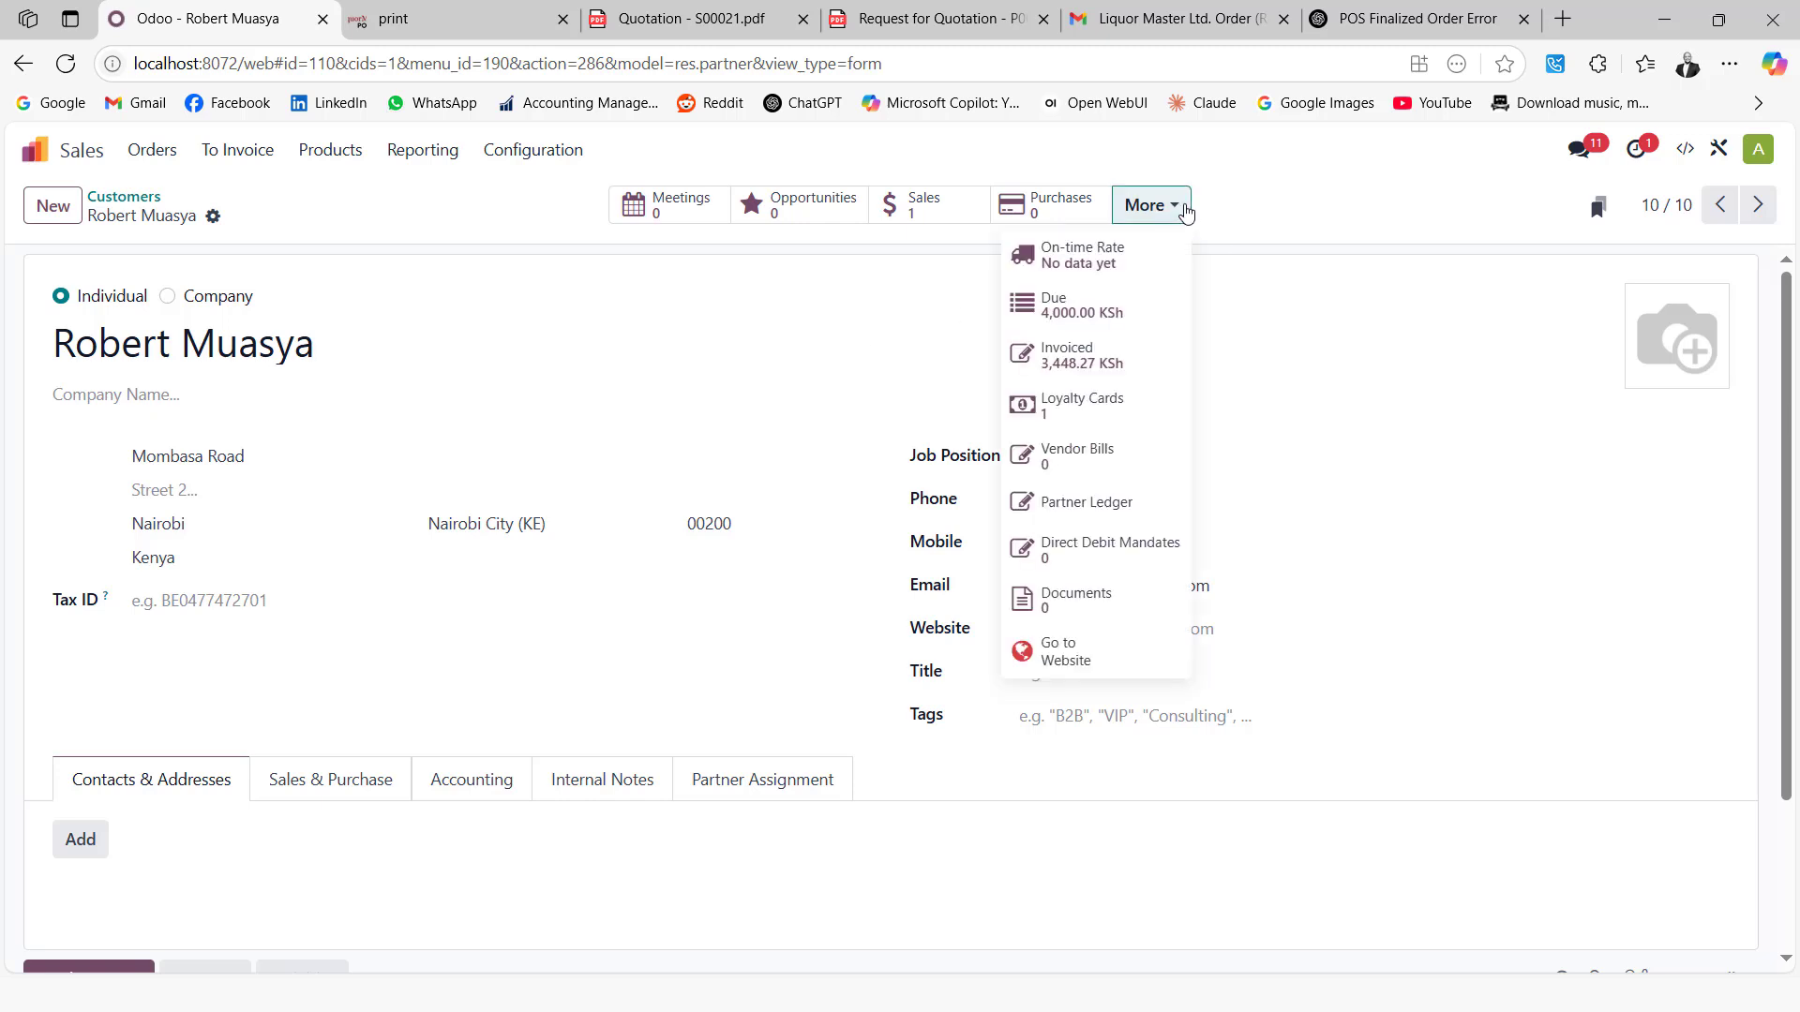
pyautogui.click(1087, 405)
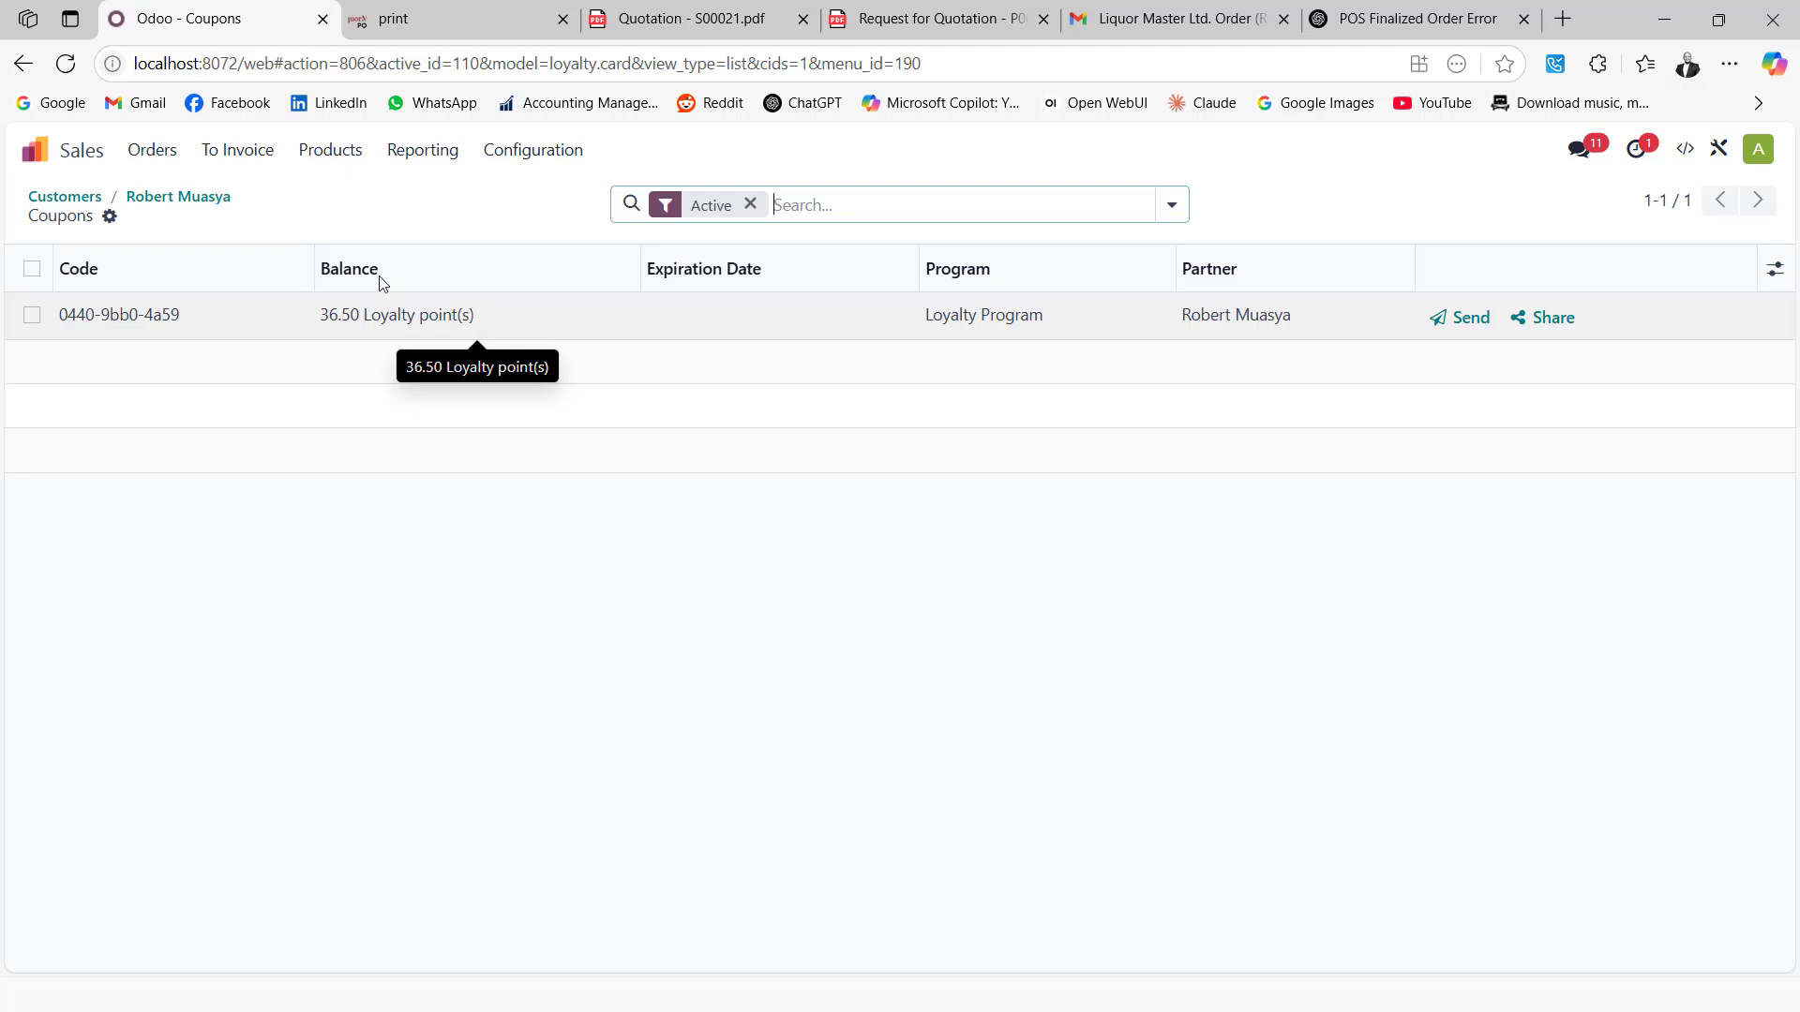
pyautogui.click(34, 149)
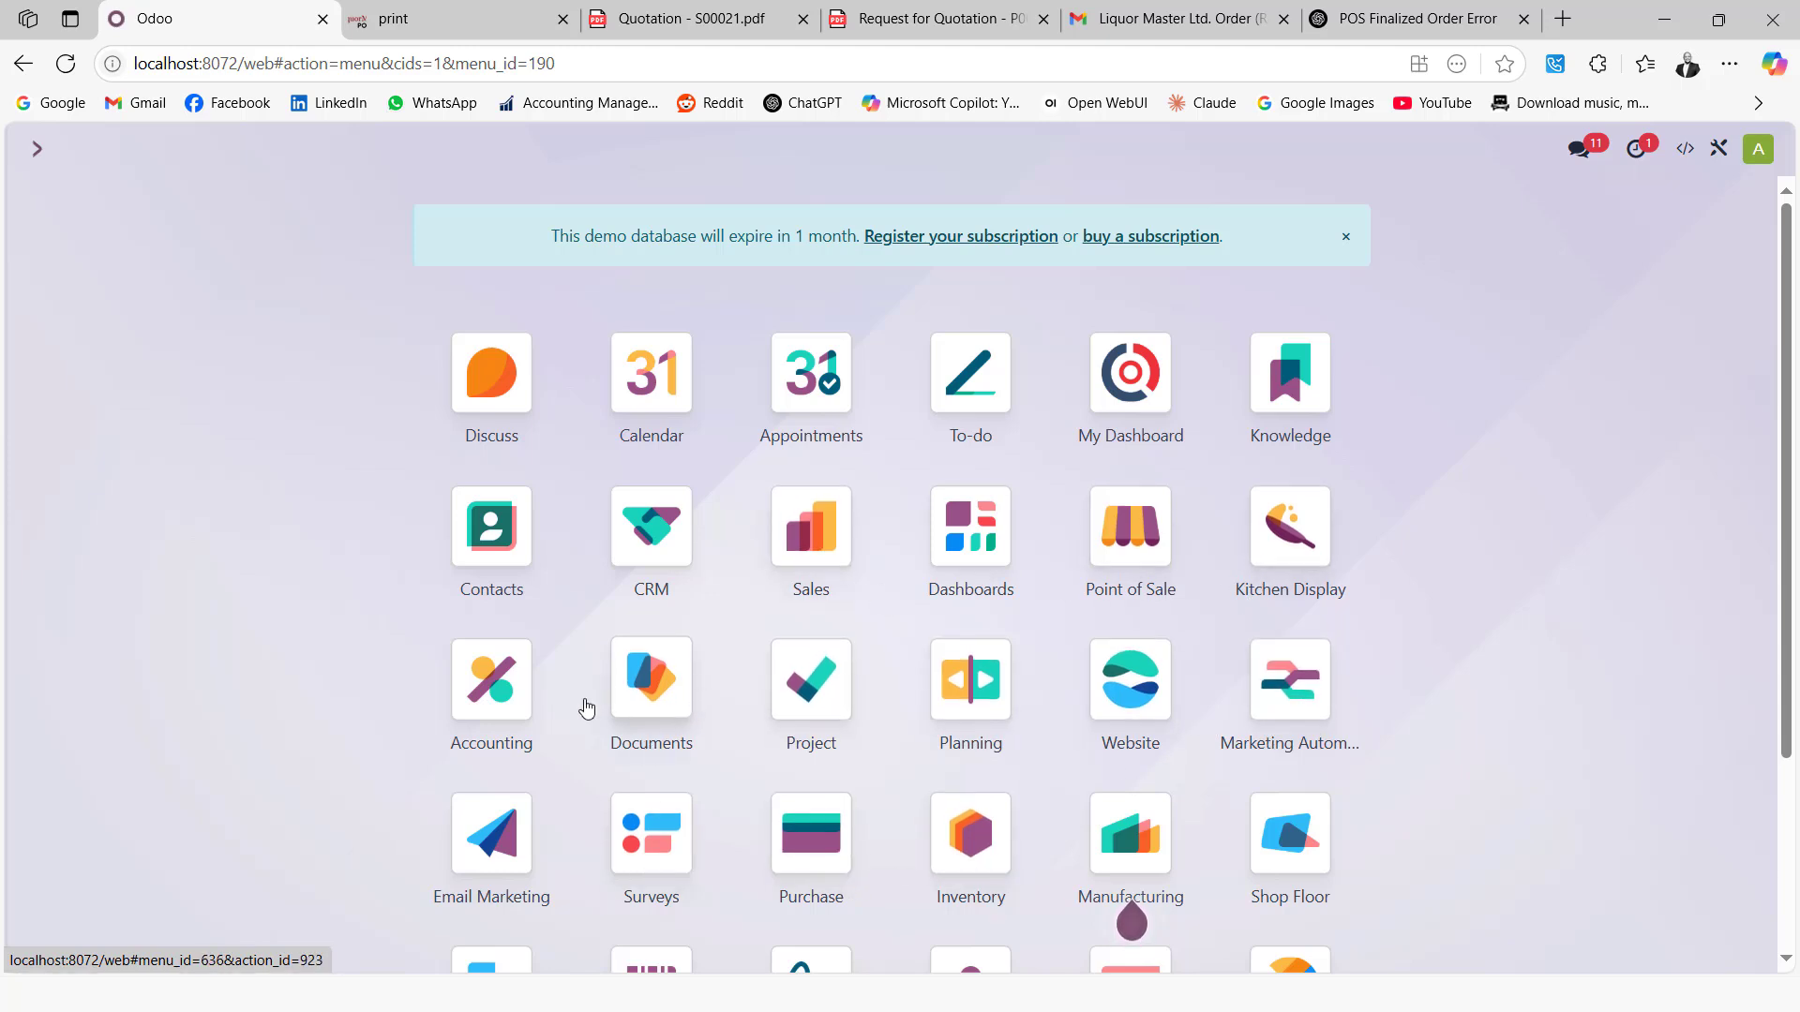
# Open the Accounting Profit and Loss report using the Profit and Loss Report (KE) layout
pyautogui.click(506, 694)
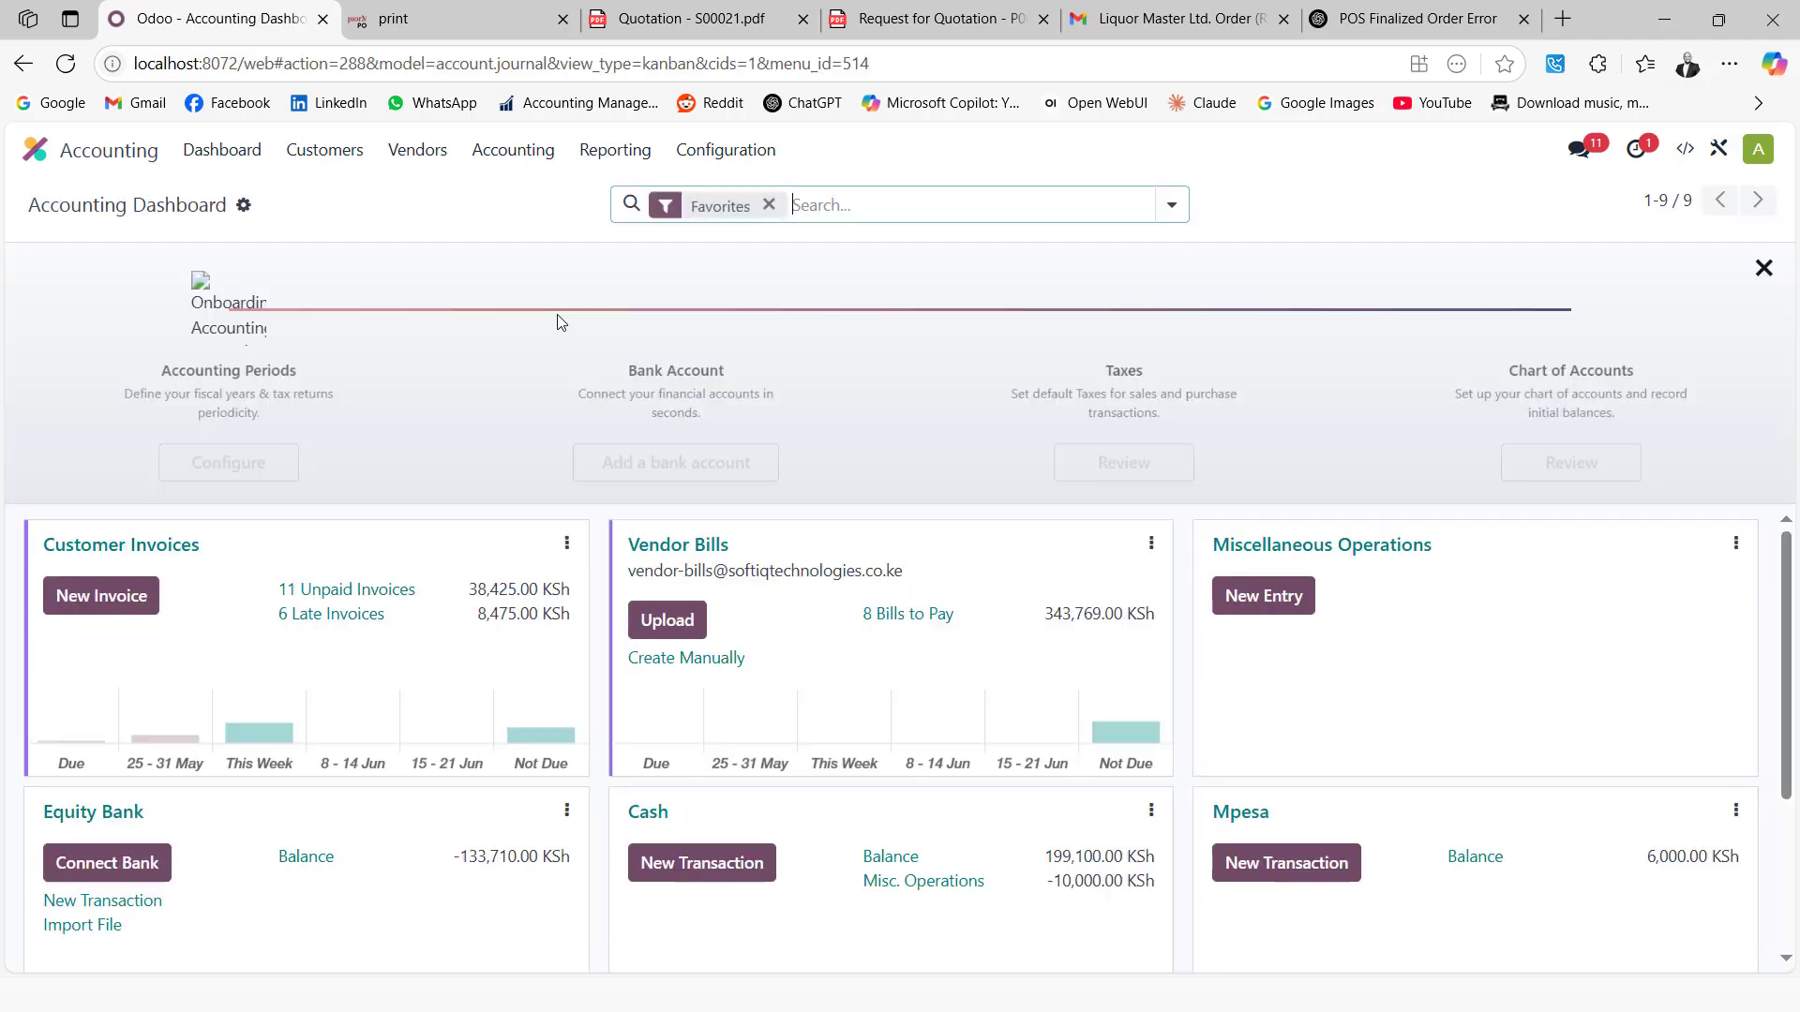
pyautogui.click(612, 159)
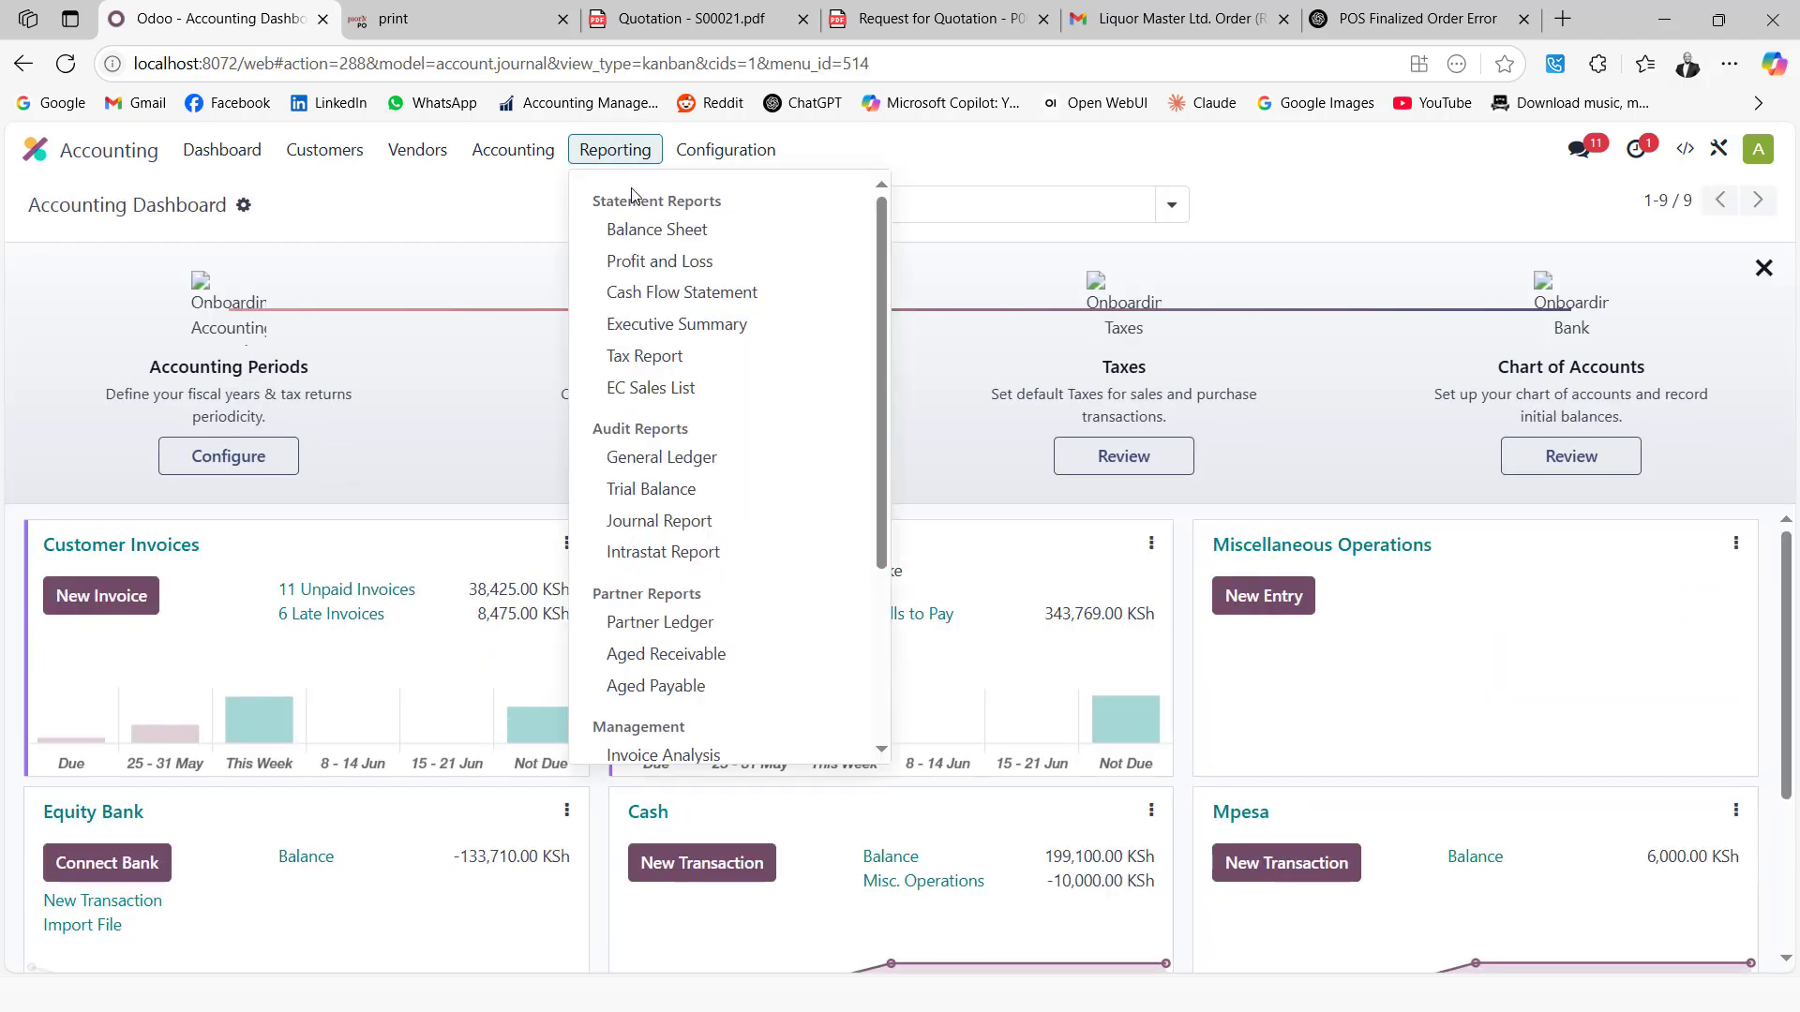
pyautogui.doubleClick(651, 261)
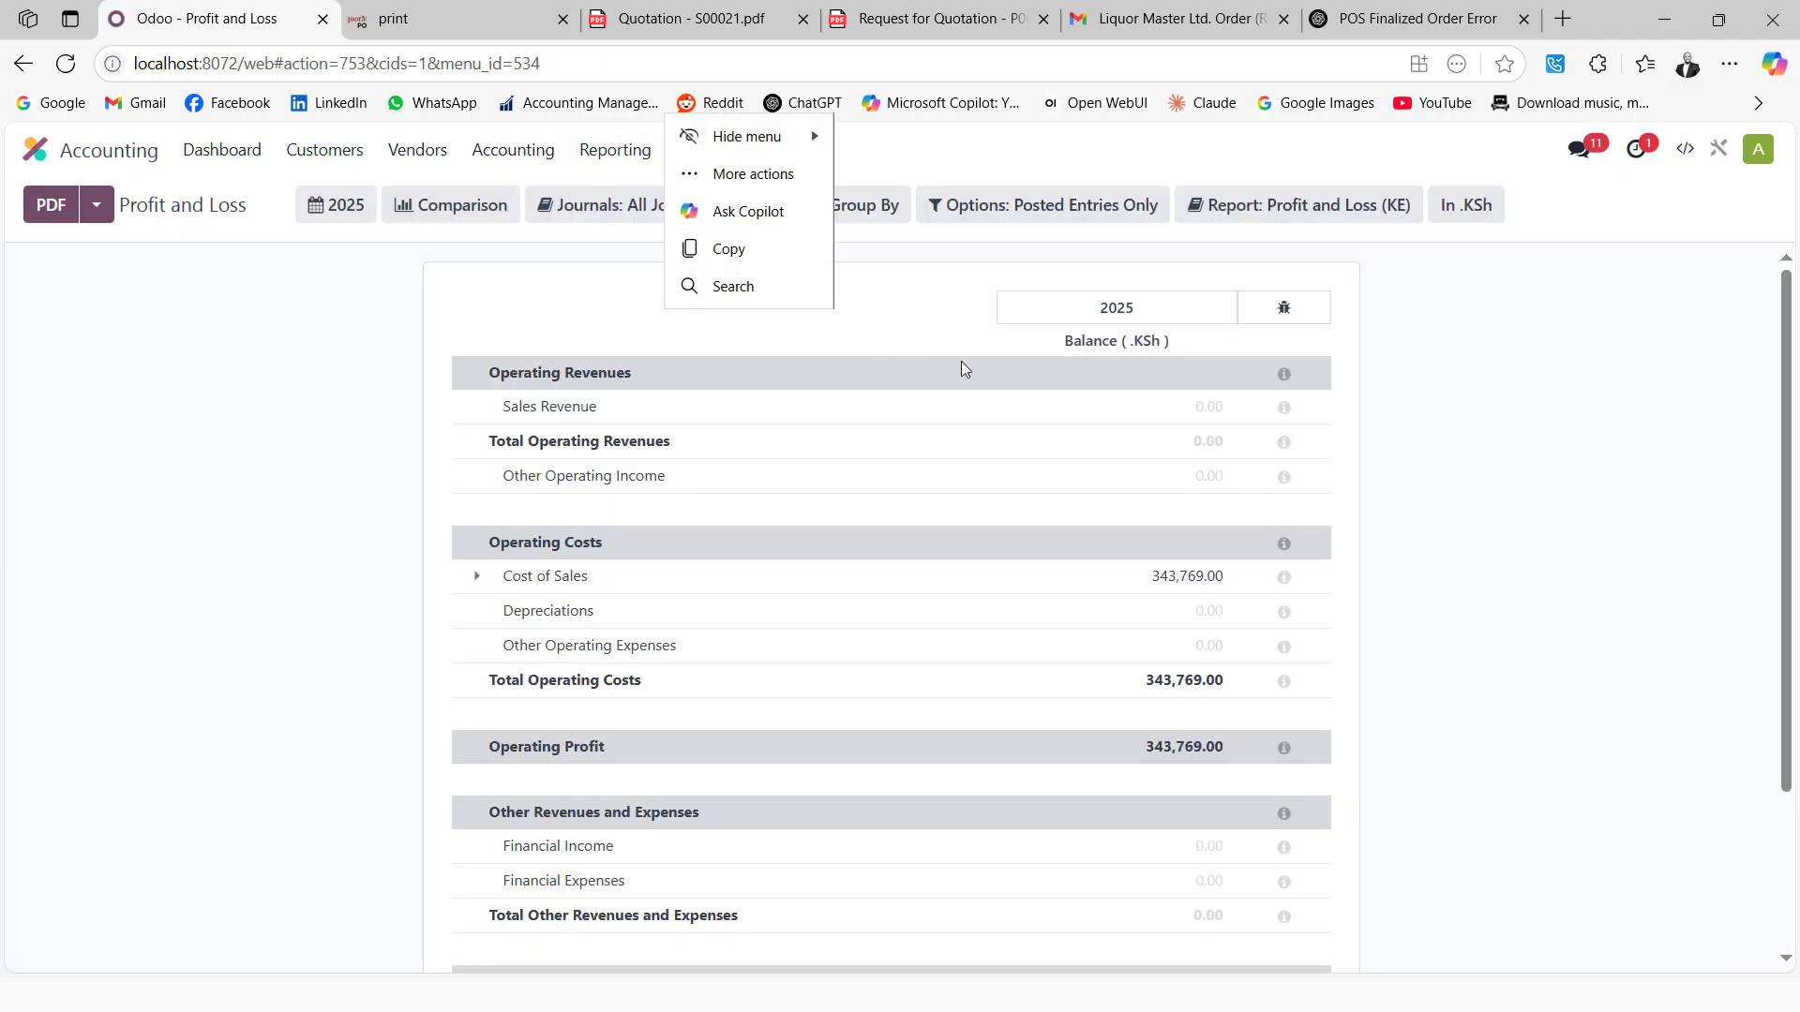
pyautogui.click(1345, 214)
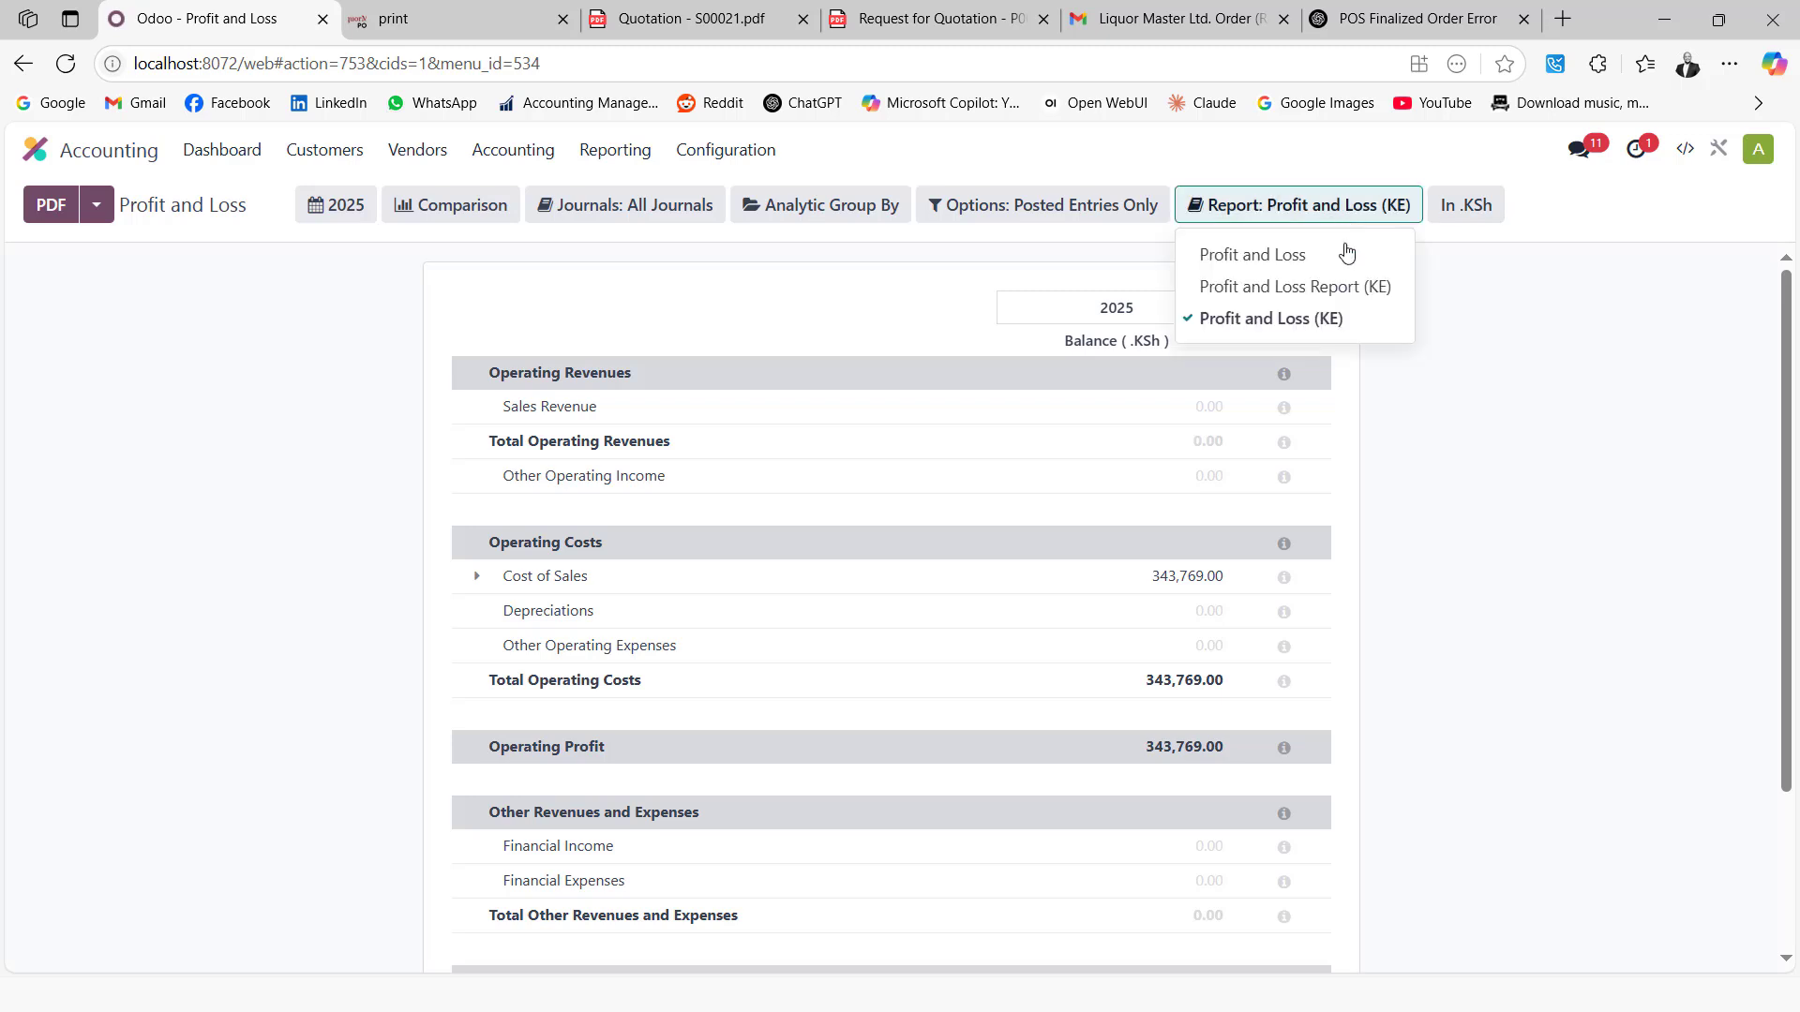
pyautogui.click(1317, 291)
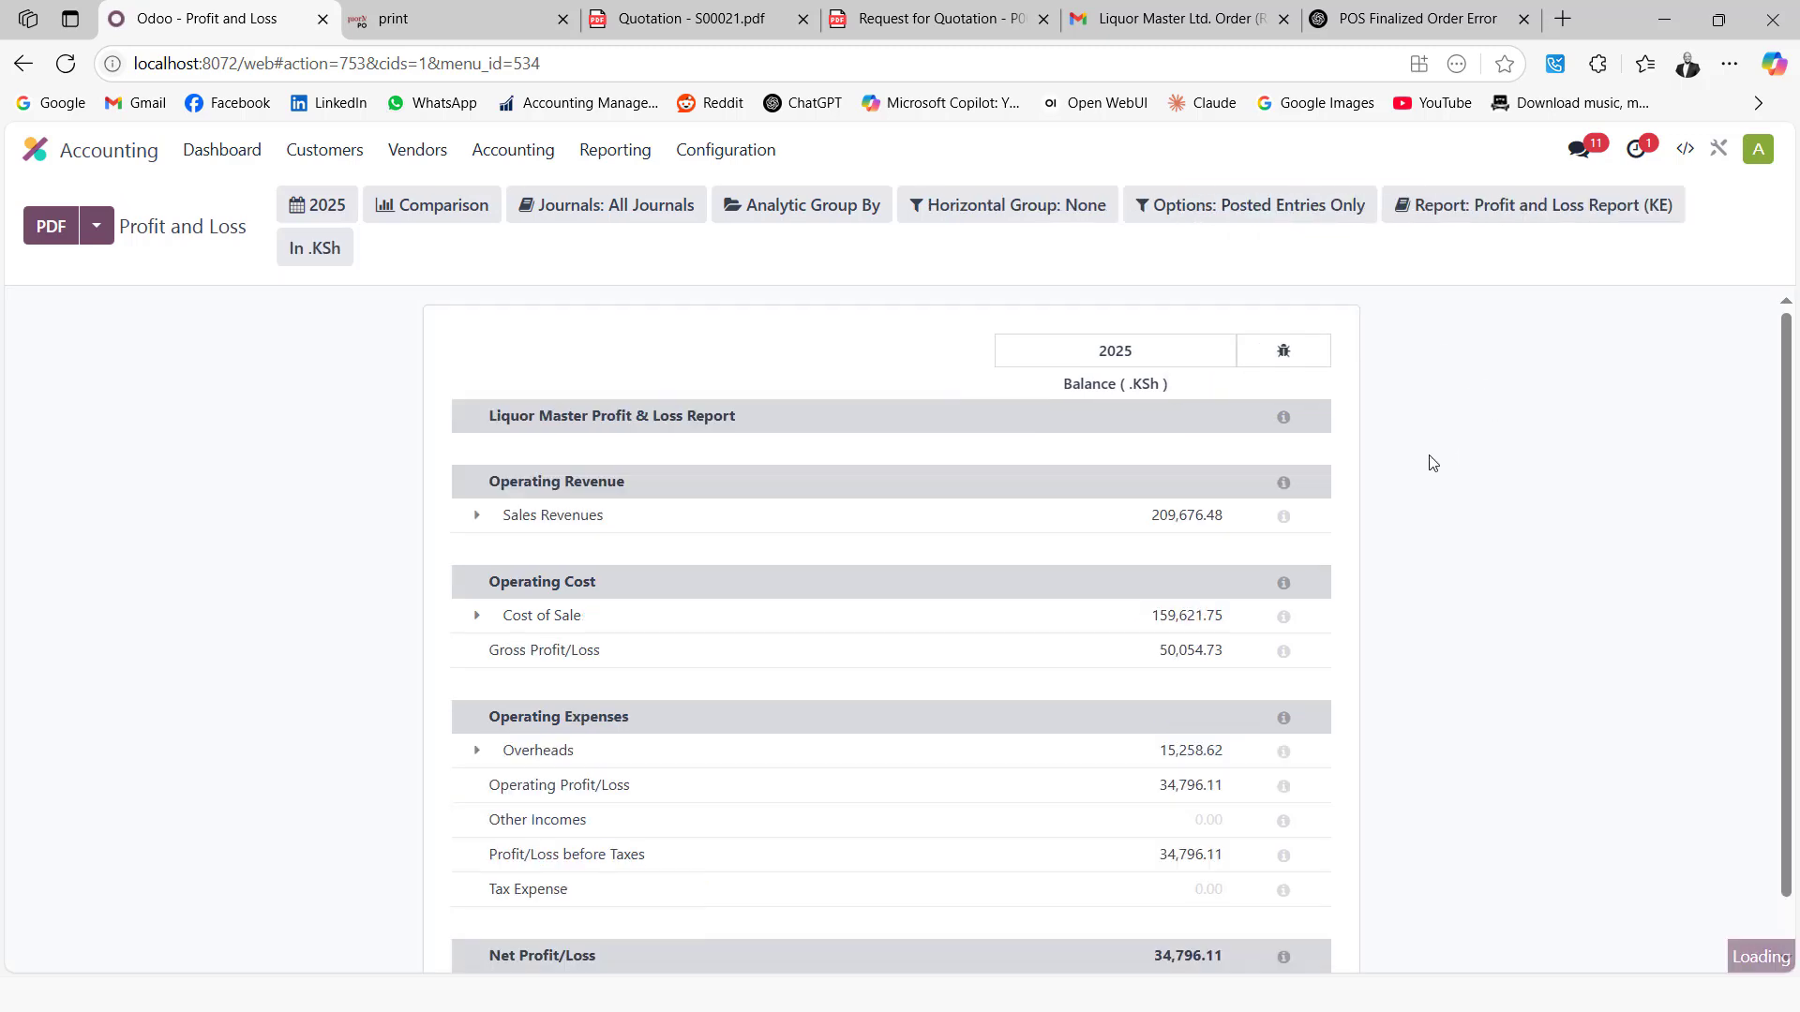
# Expand Sales Revenues and Cost of Sale, then export the report as PDF and open it
pyautogui.click(477, 516)
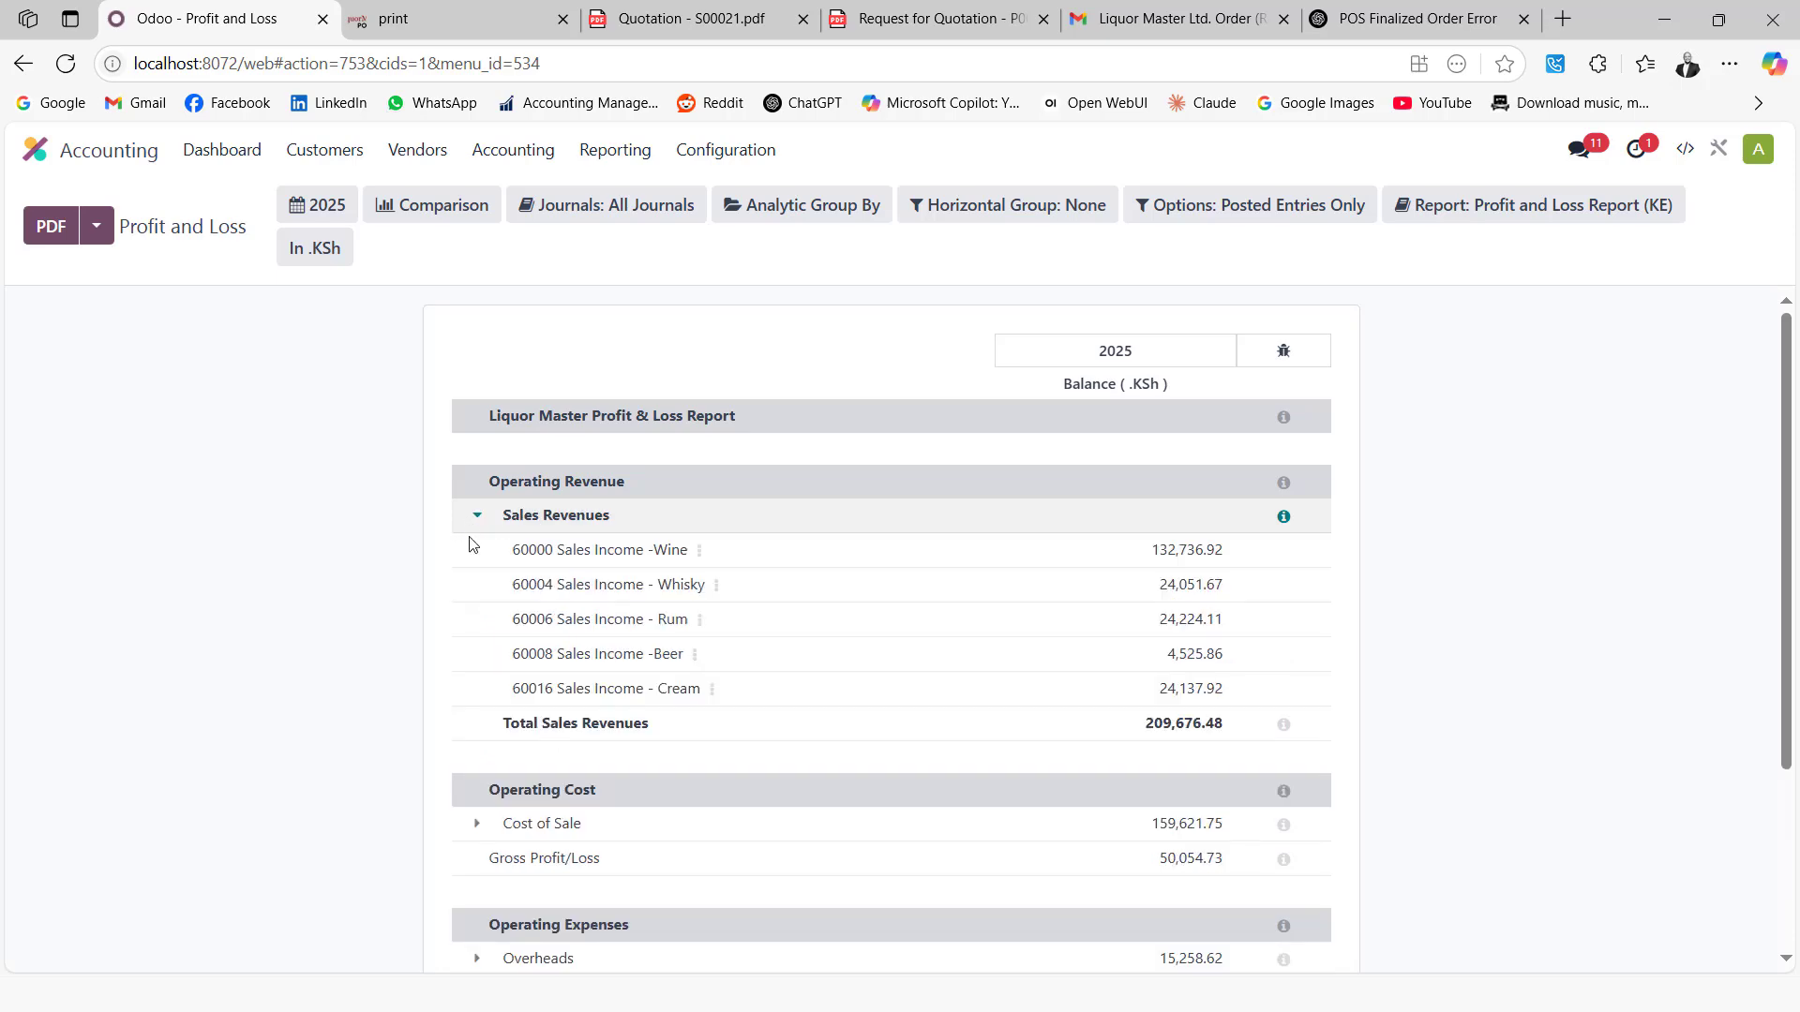
pyautogui.scroll(-1, 573, 661)
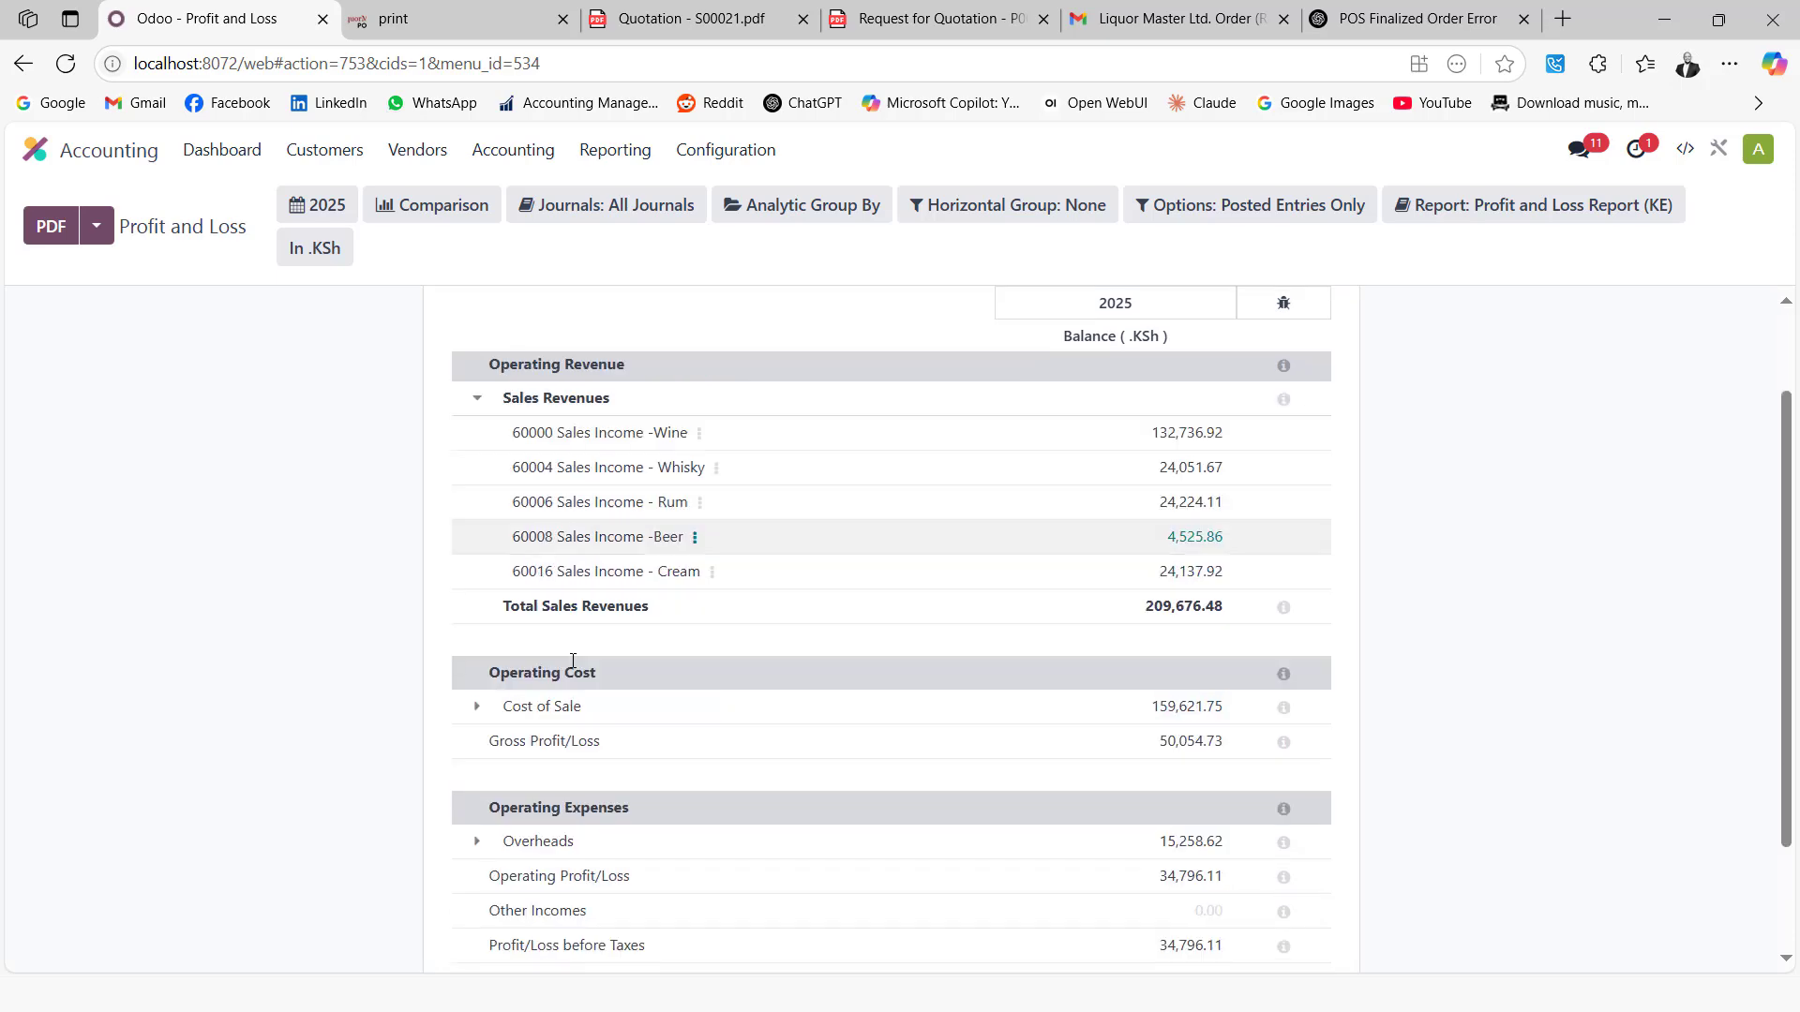
pyautogui.click(484, 693)
pyautogui.scroll(-3, 483, 689)
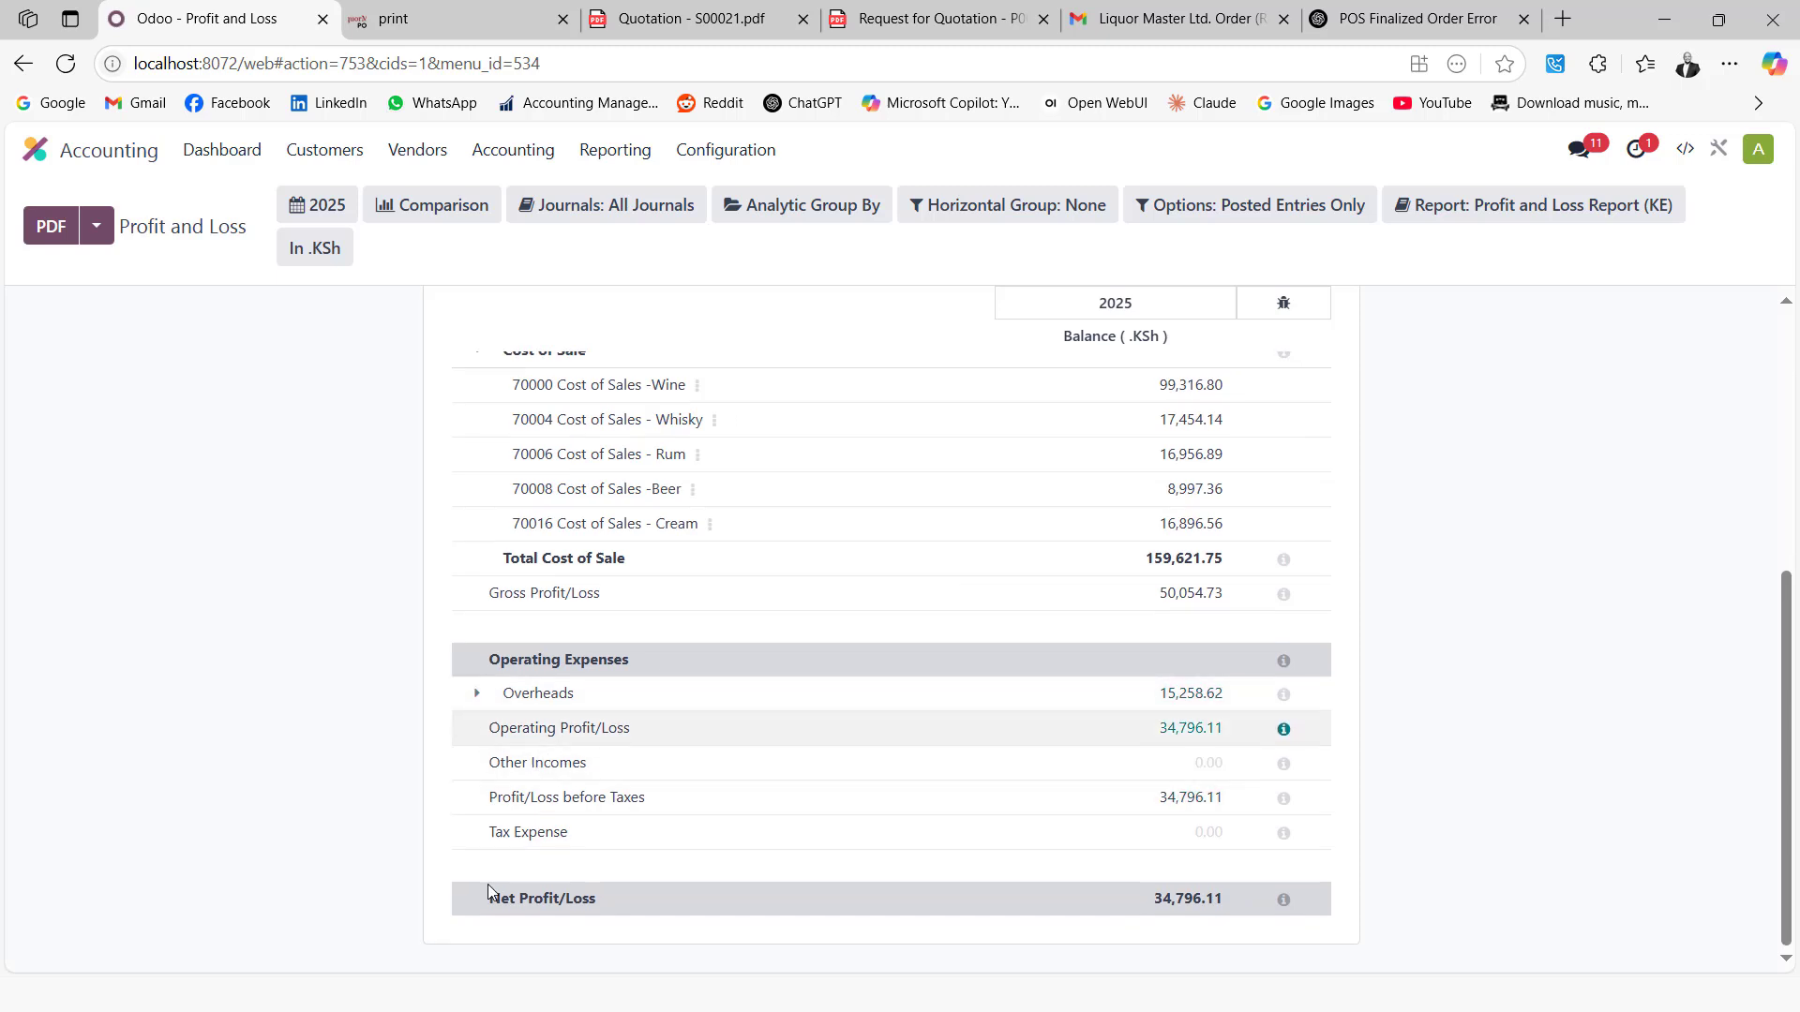
pyautogui.scroll(4, 617, 646)
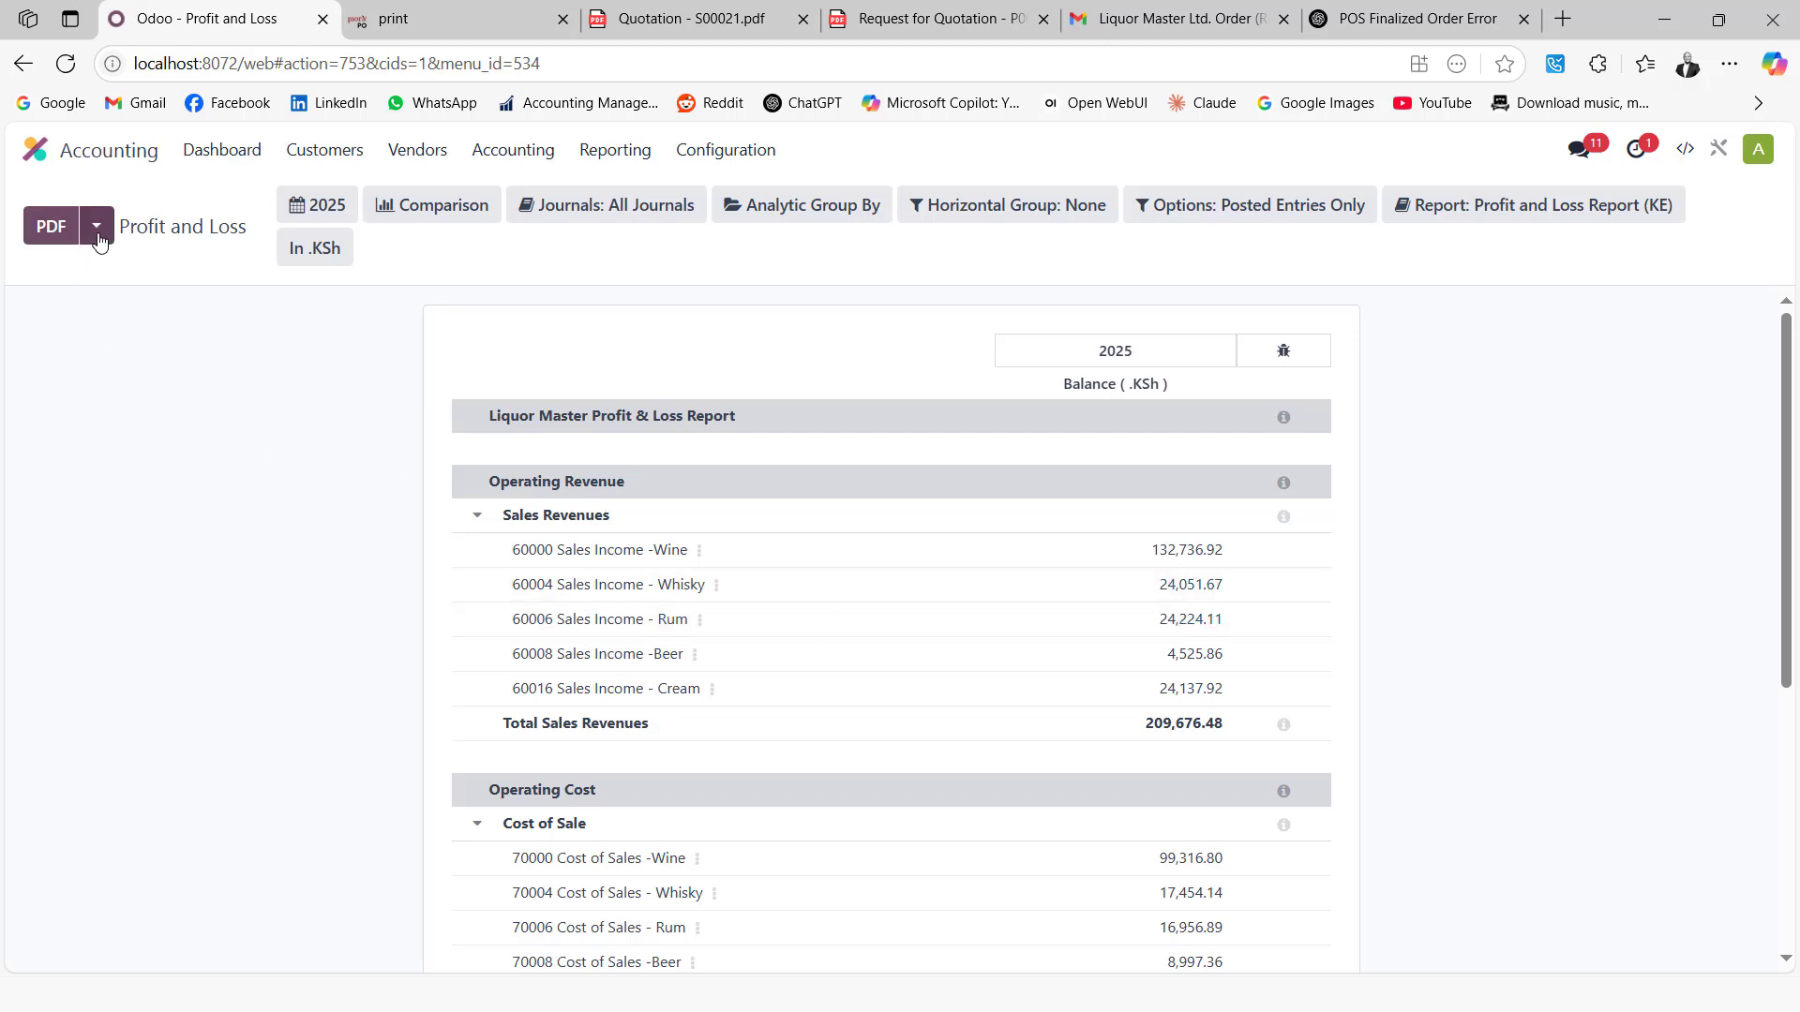
pyautogui.click(38, 230)
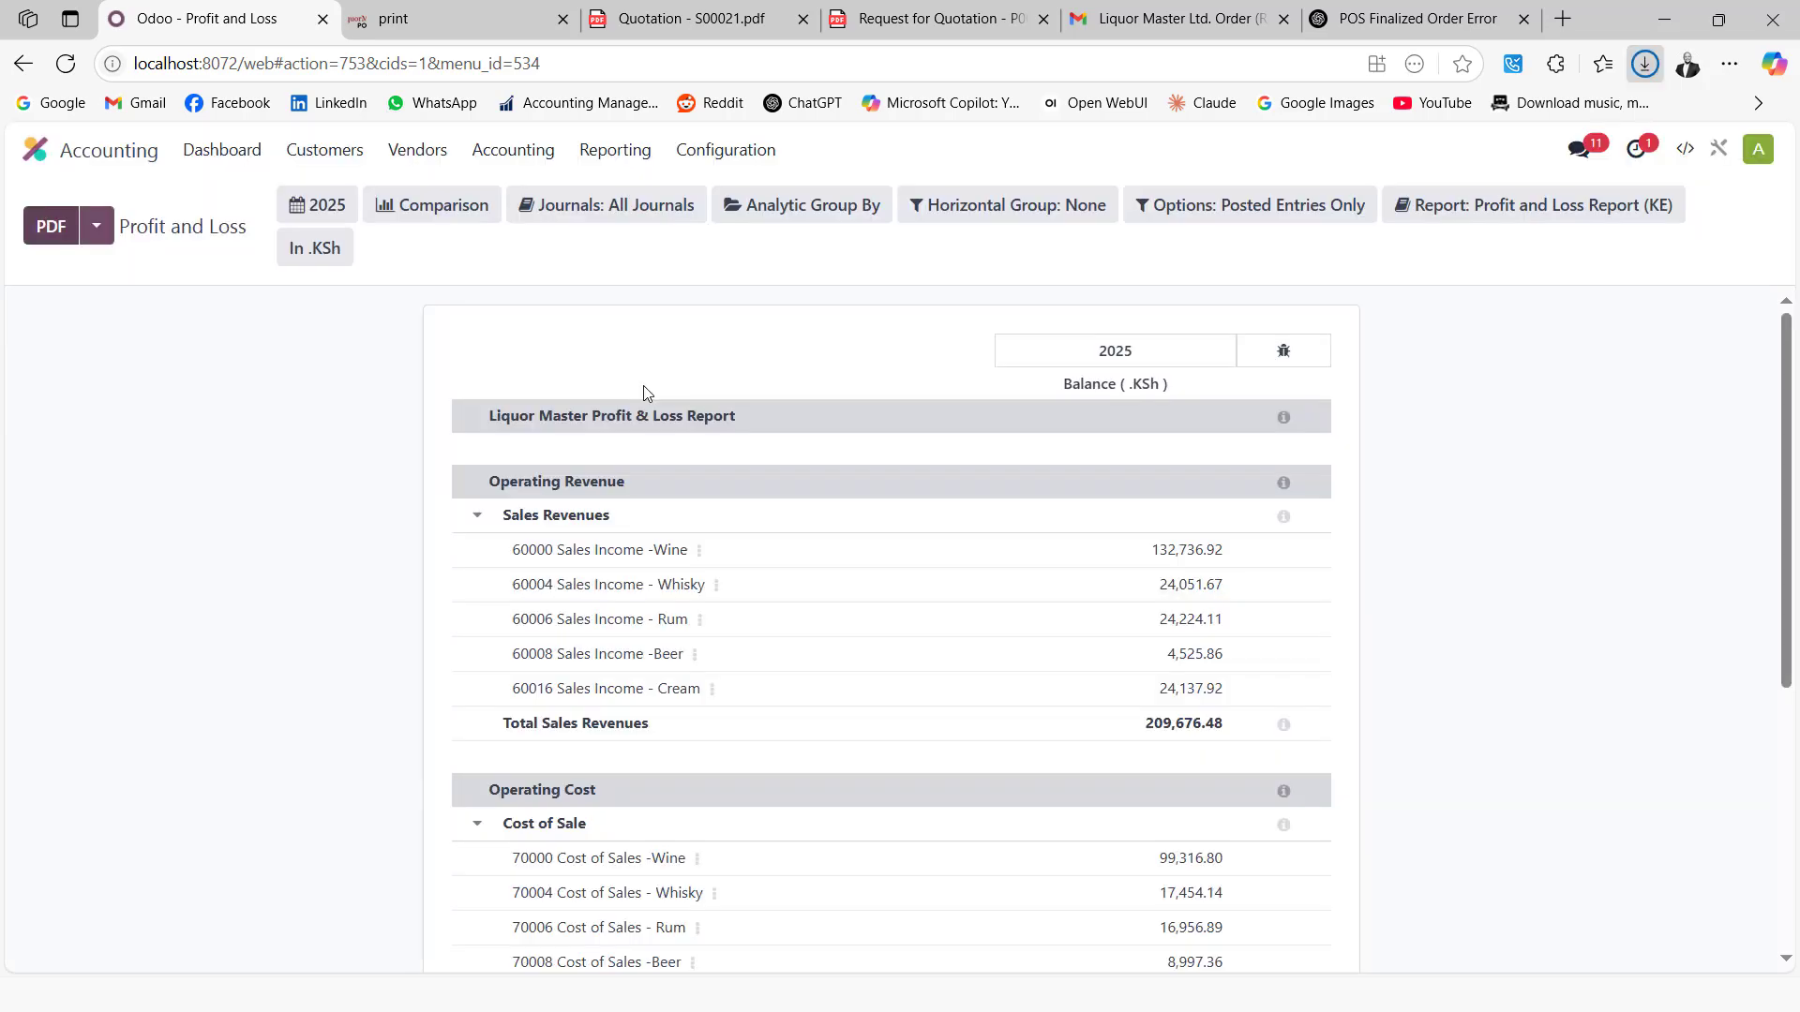
pyautogui.click(1281, 188)
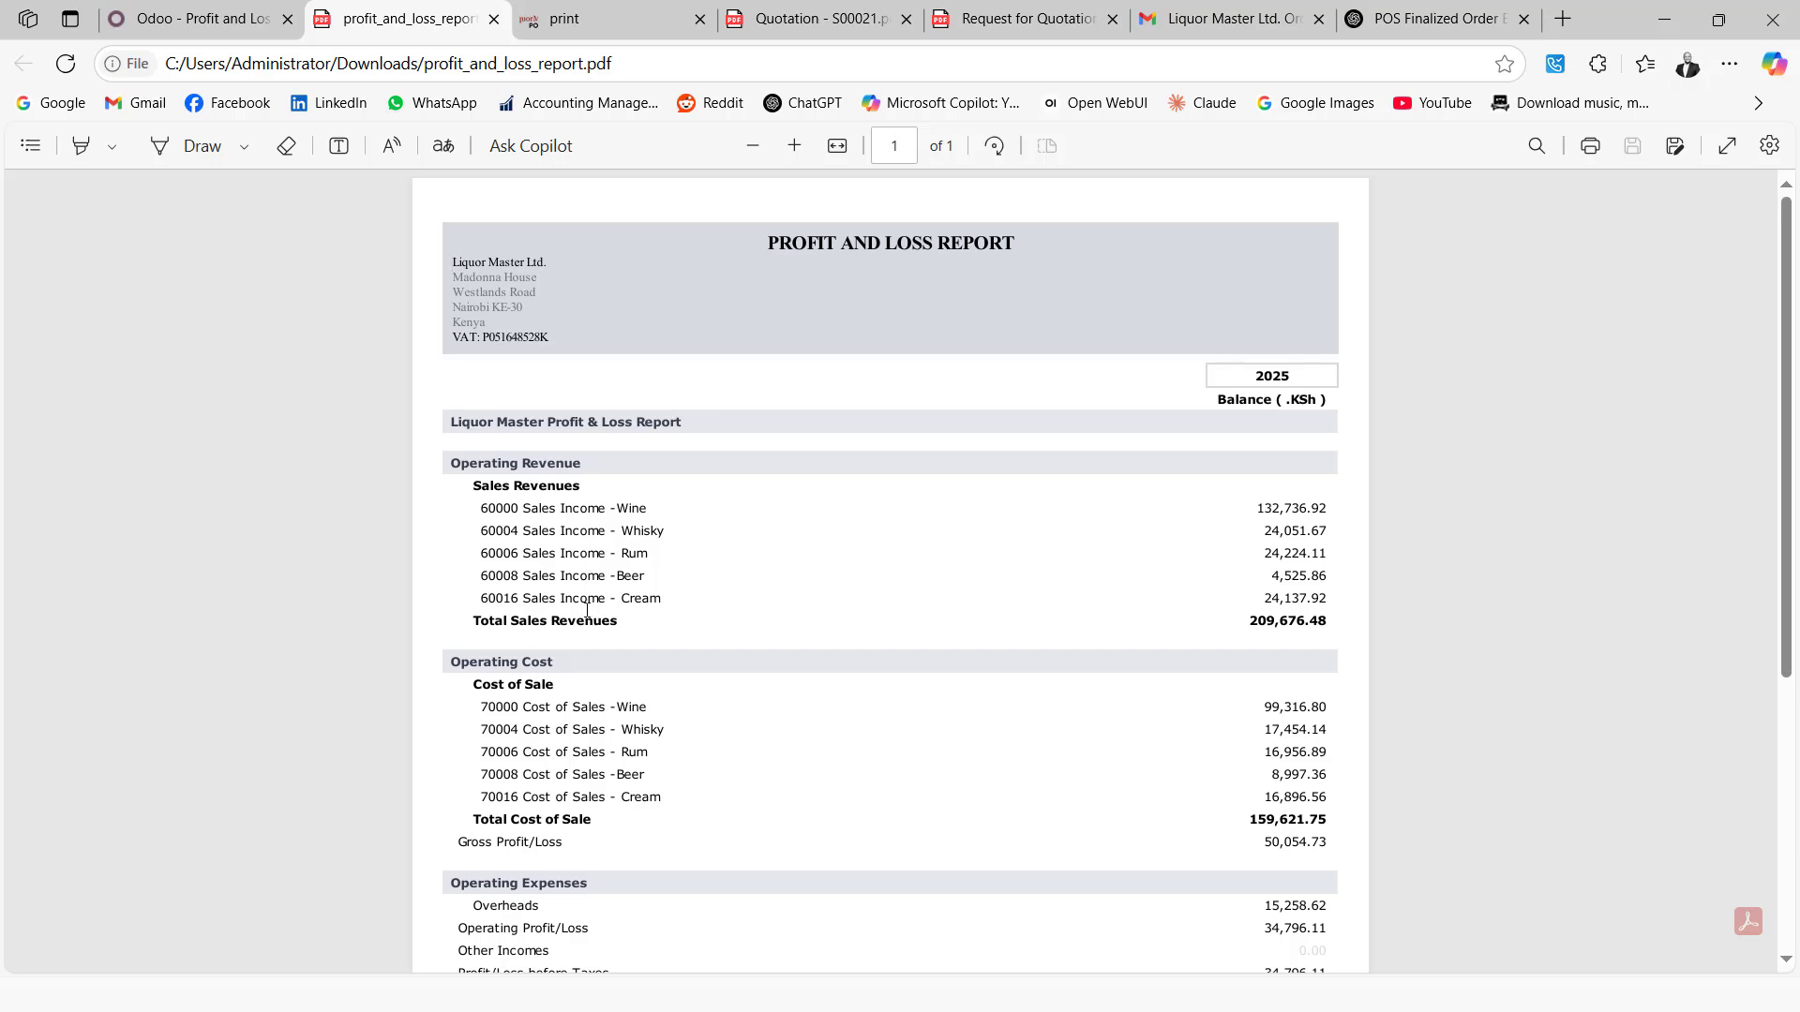
# Scroll through the exported PDF showing net profit 34,796.11, then return to the Odoo report tab
pyautogui.scroll(-5, 587, 610)
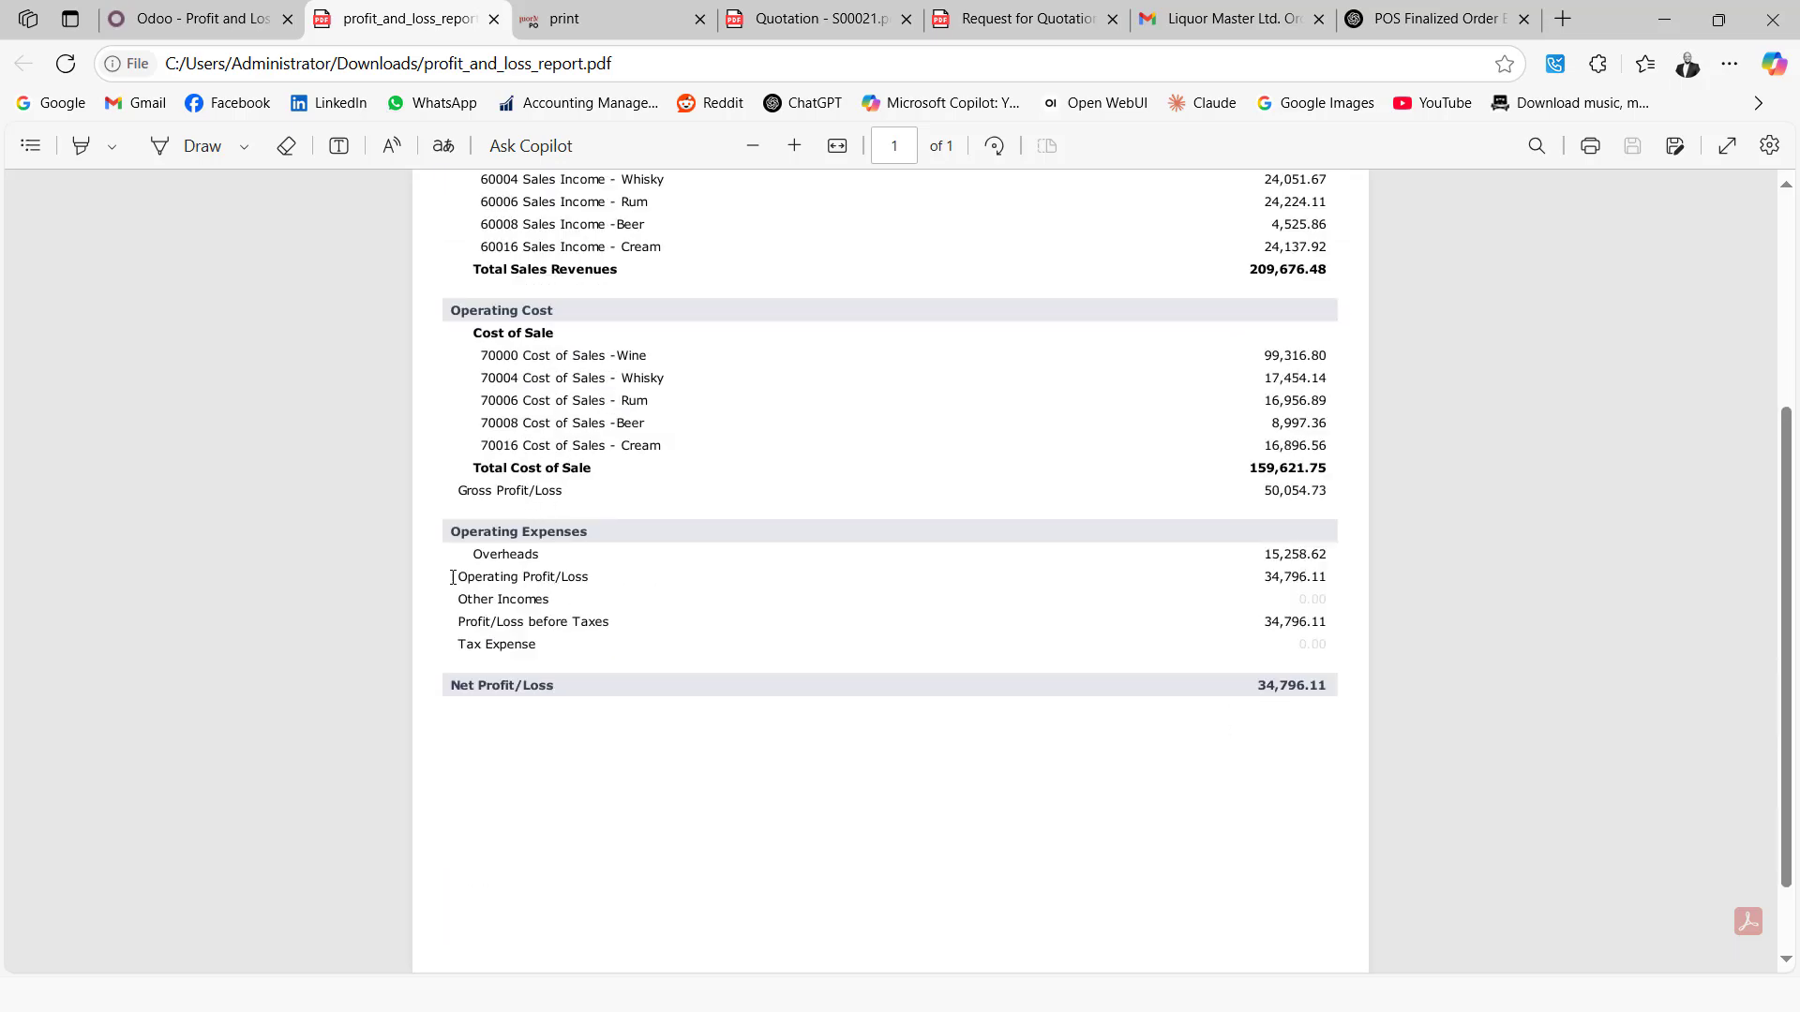
pyautogui.scroll(-1, 475, 591)
pyautogui.scroll(5, 475, 597)
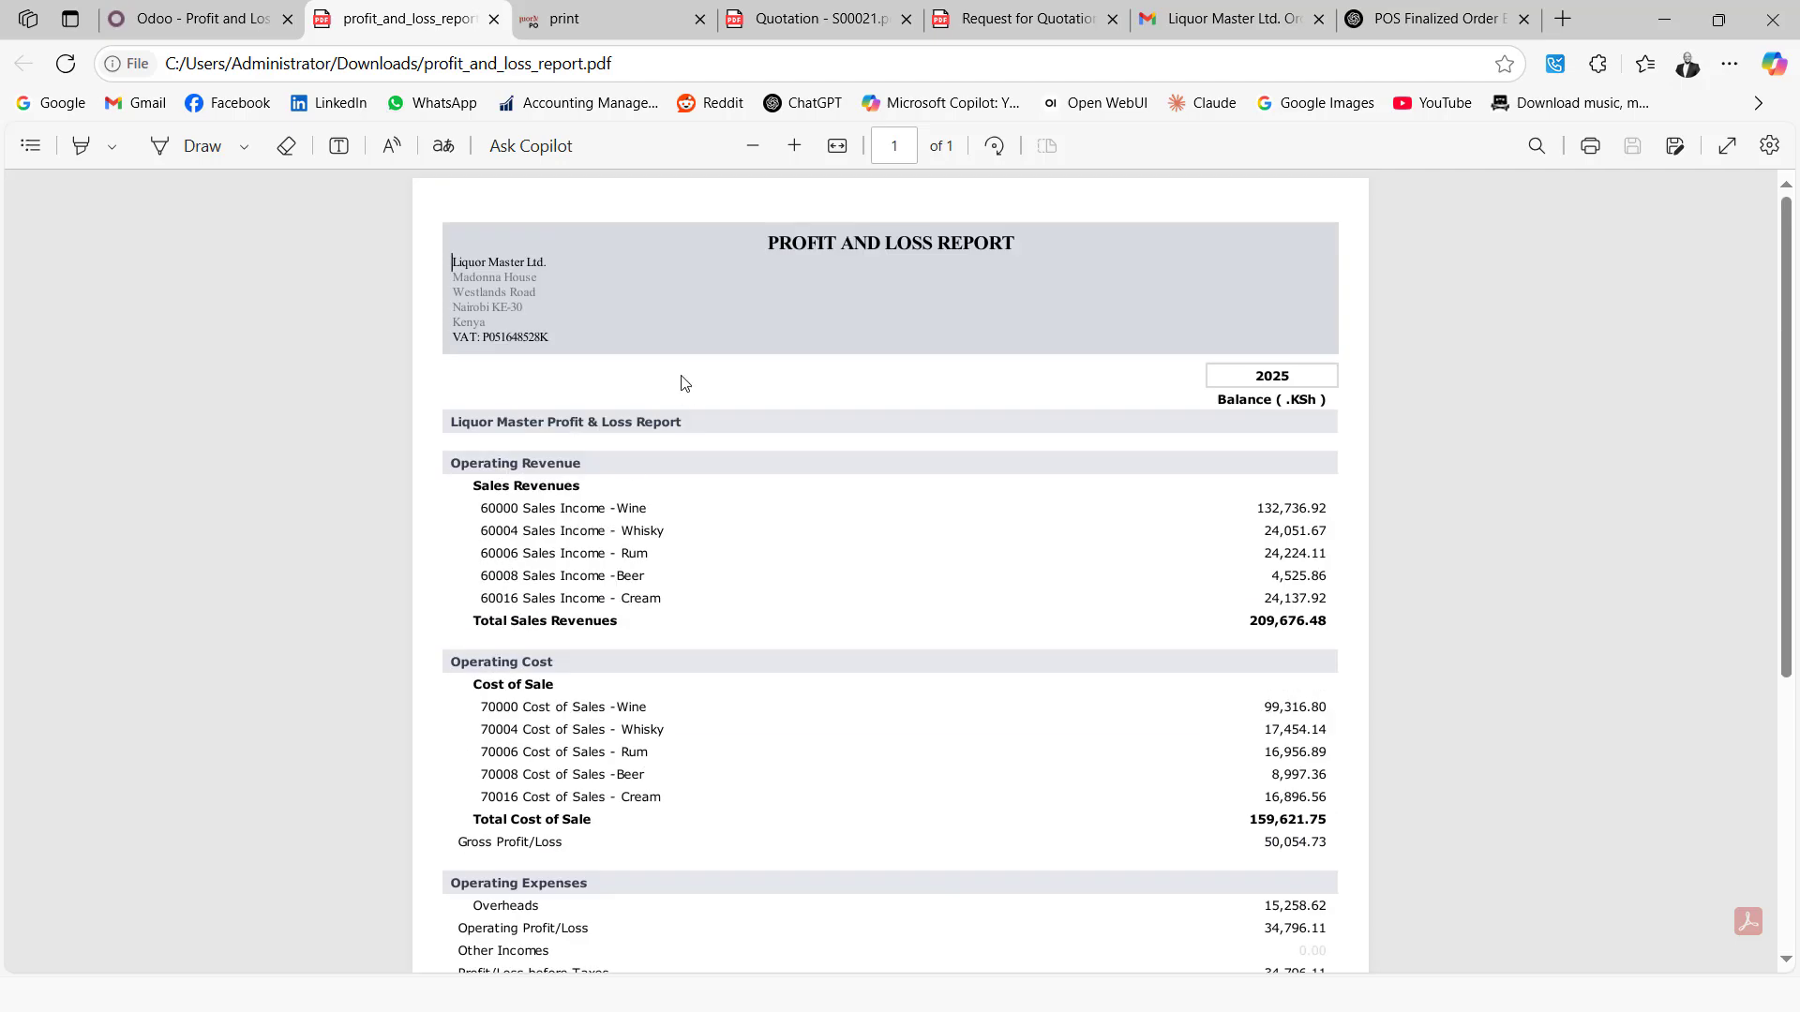
pyautogui.click(211, 21)
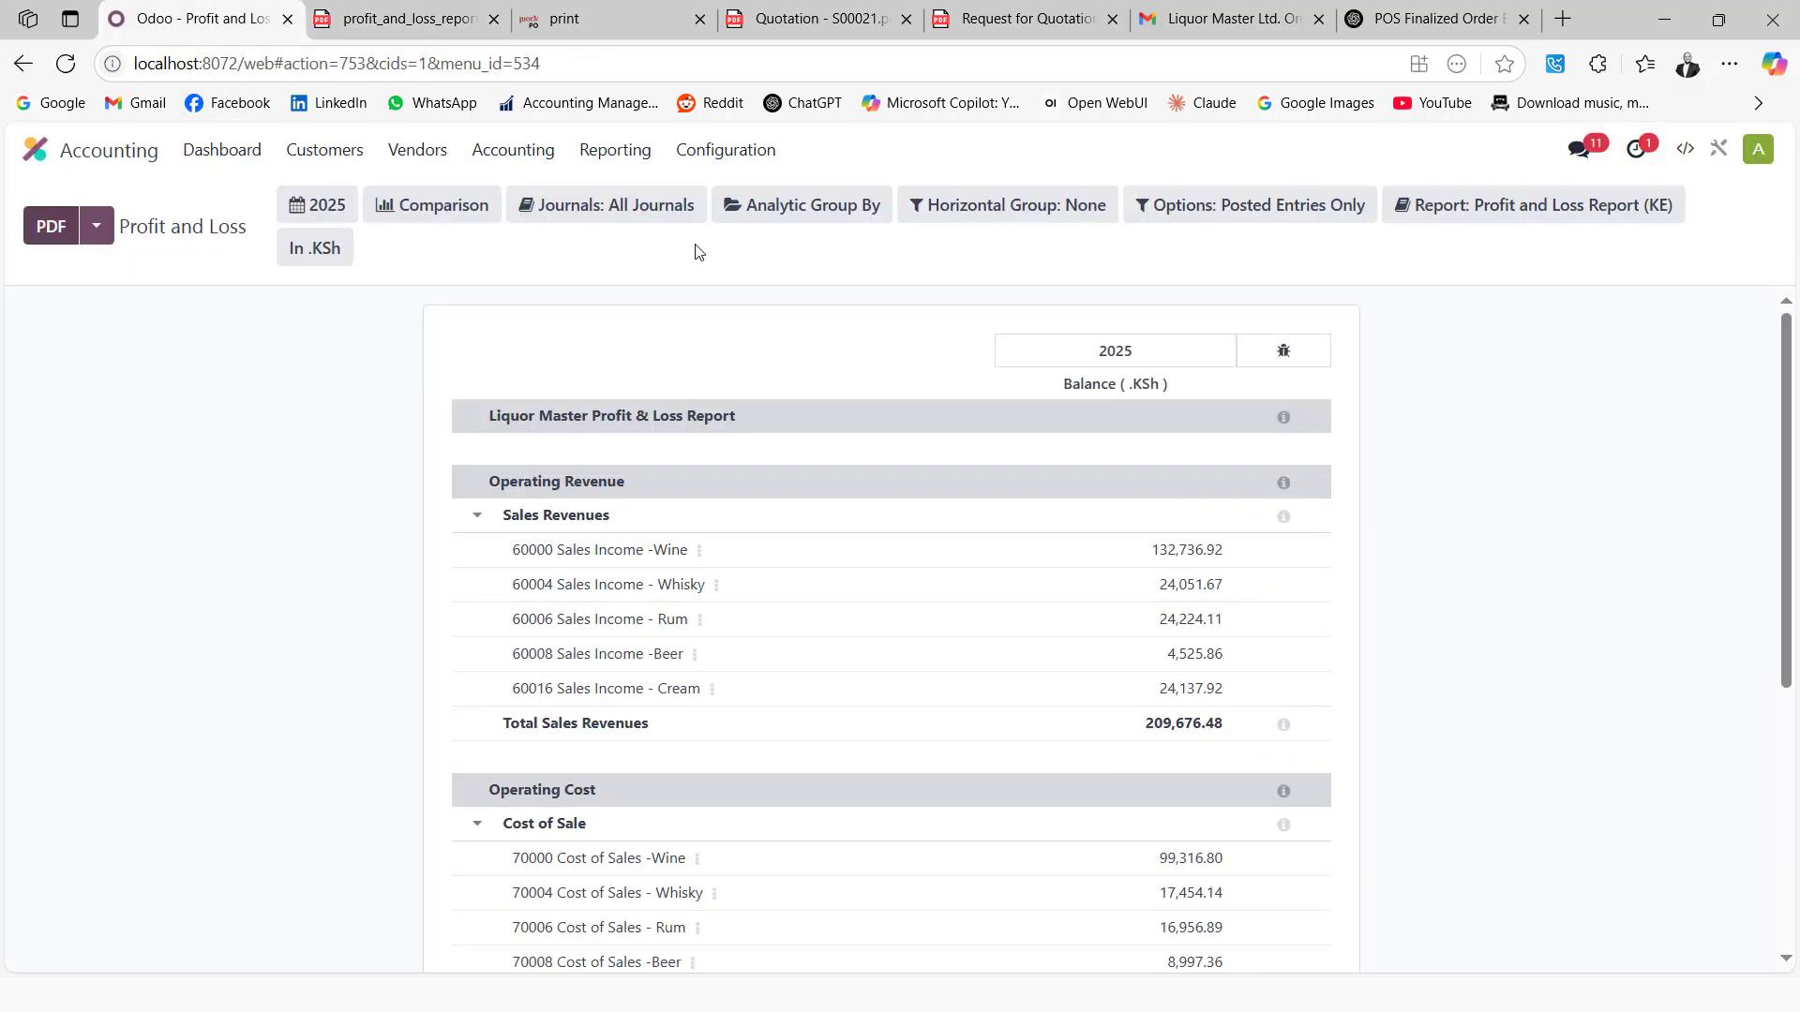
# Open the Balance Sheet Report (KE) and expand Current Asset and Cash and Bank Accounts
pyautogui.click(614, 152)
pyautogui.click(635, 242)
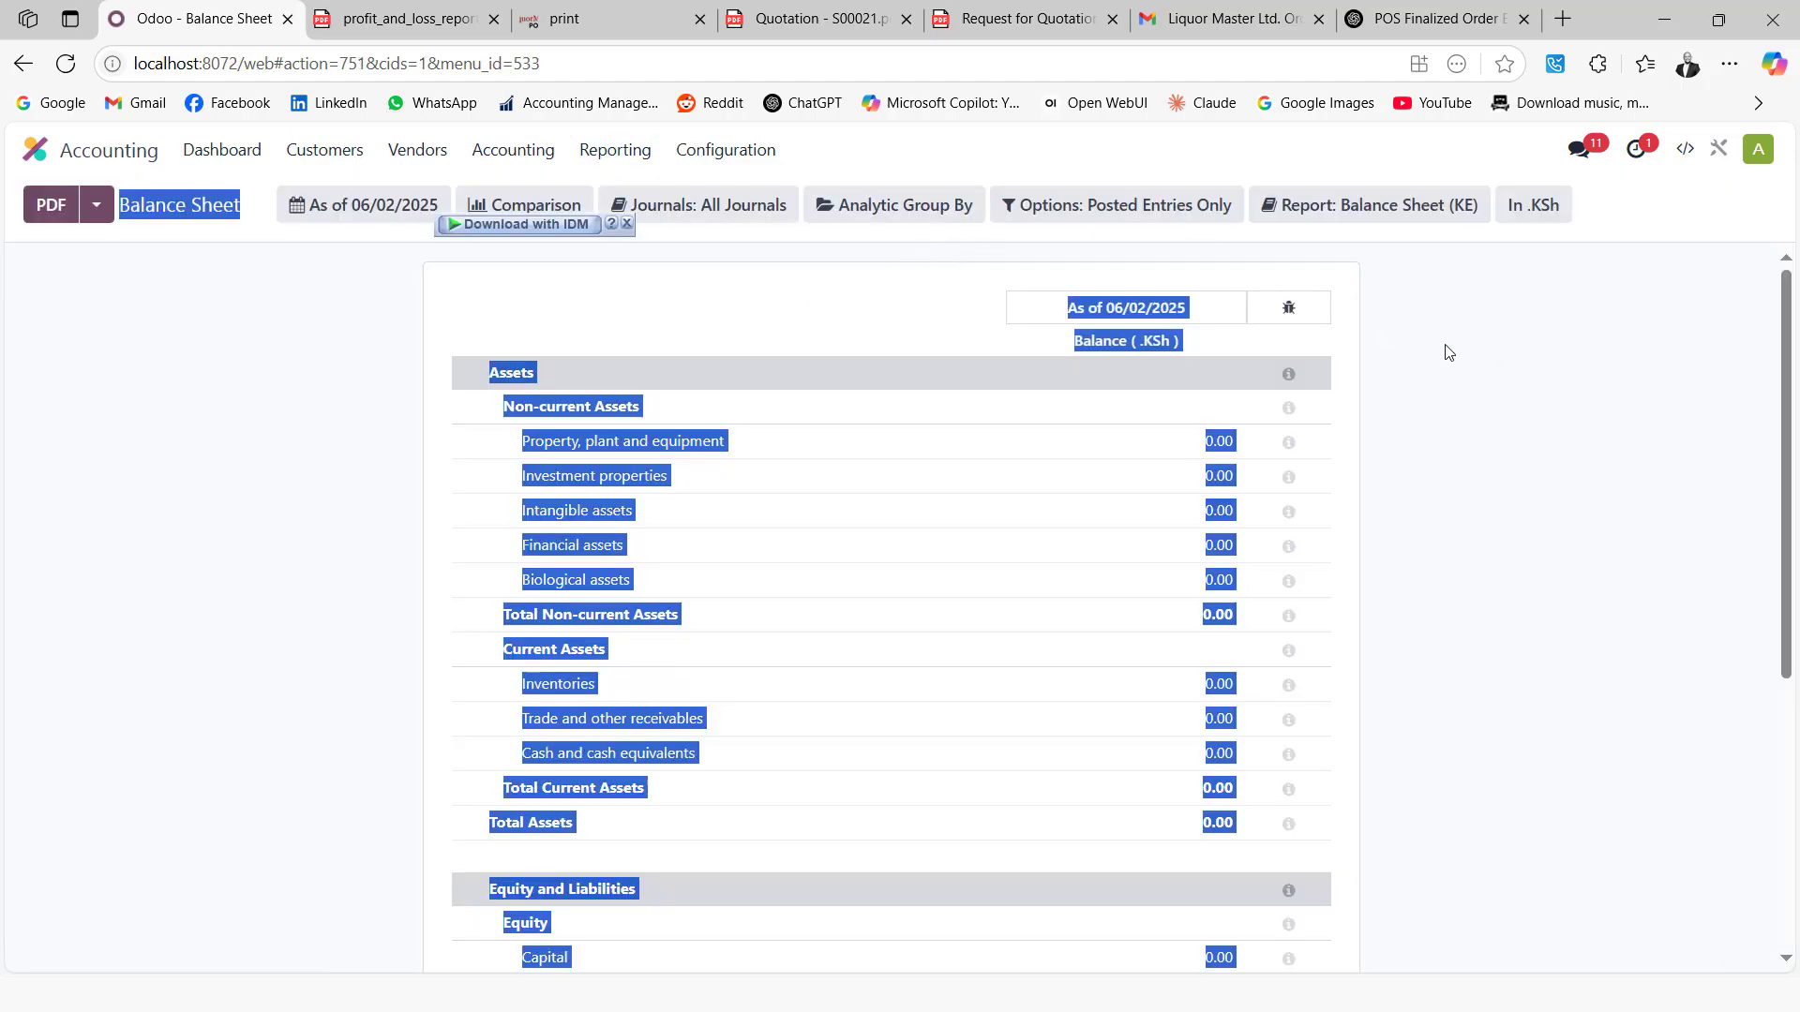
pyautogui.click(1331, 270)
pyautogui.click(1360, 223)
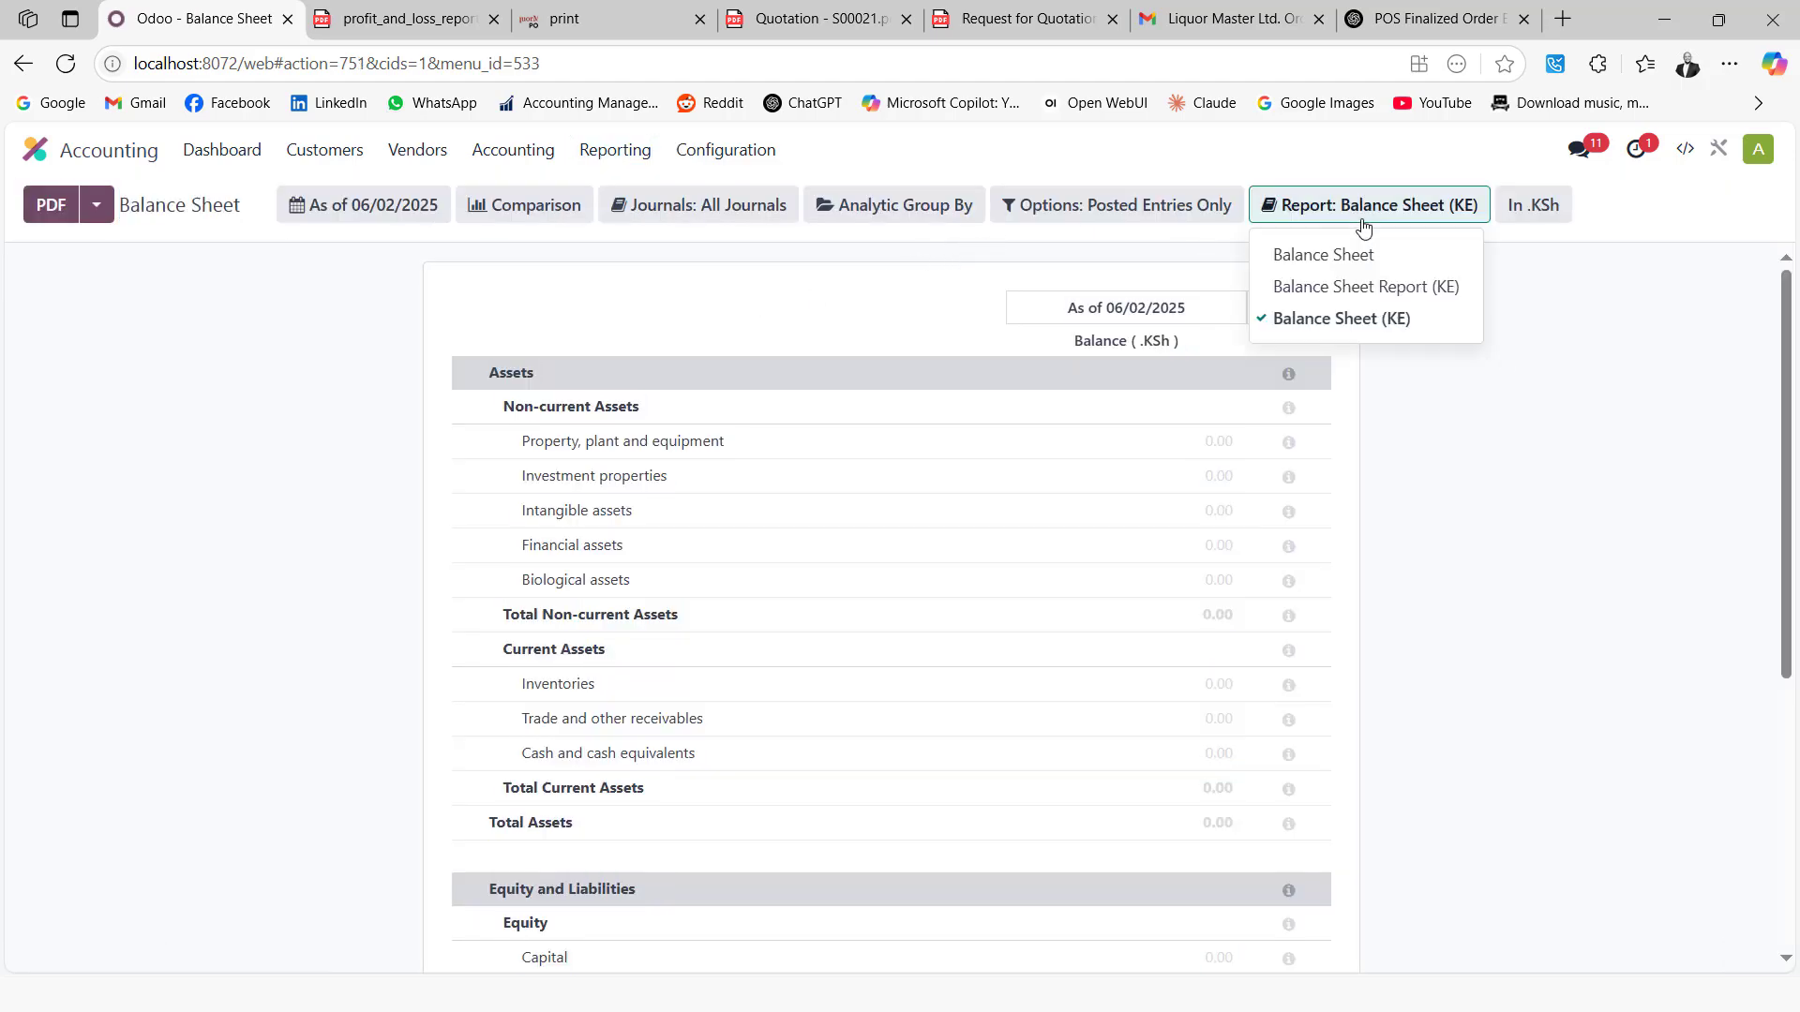
pyautogui.click(1355, 286)
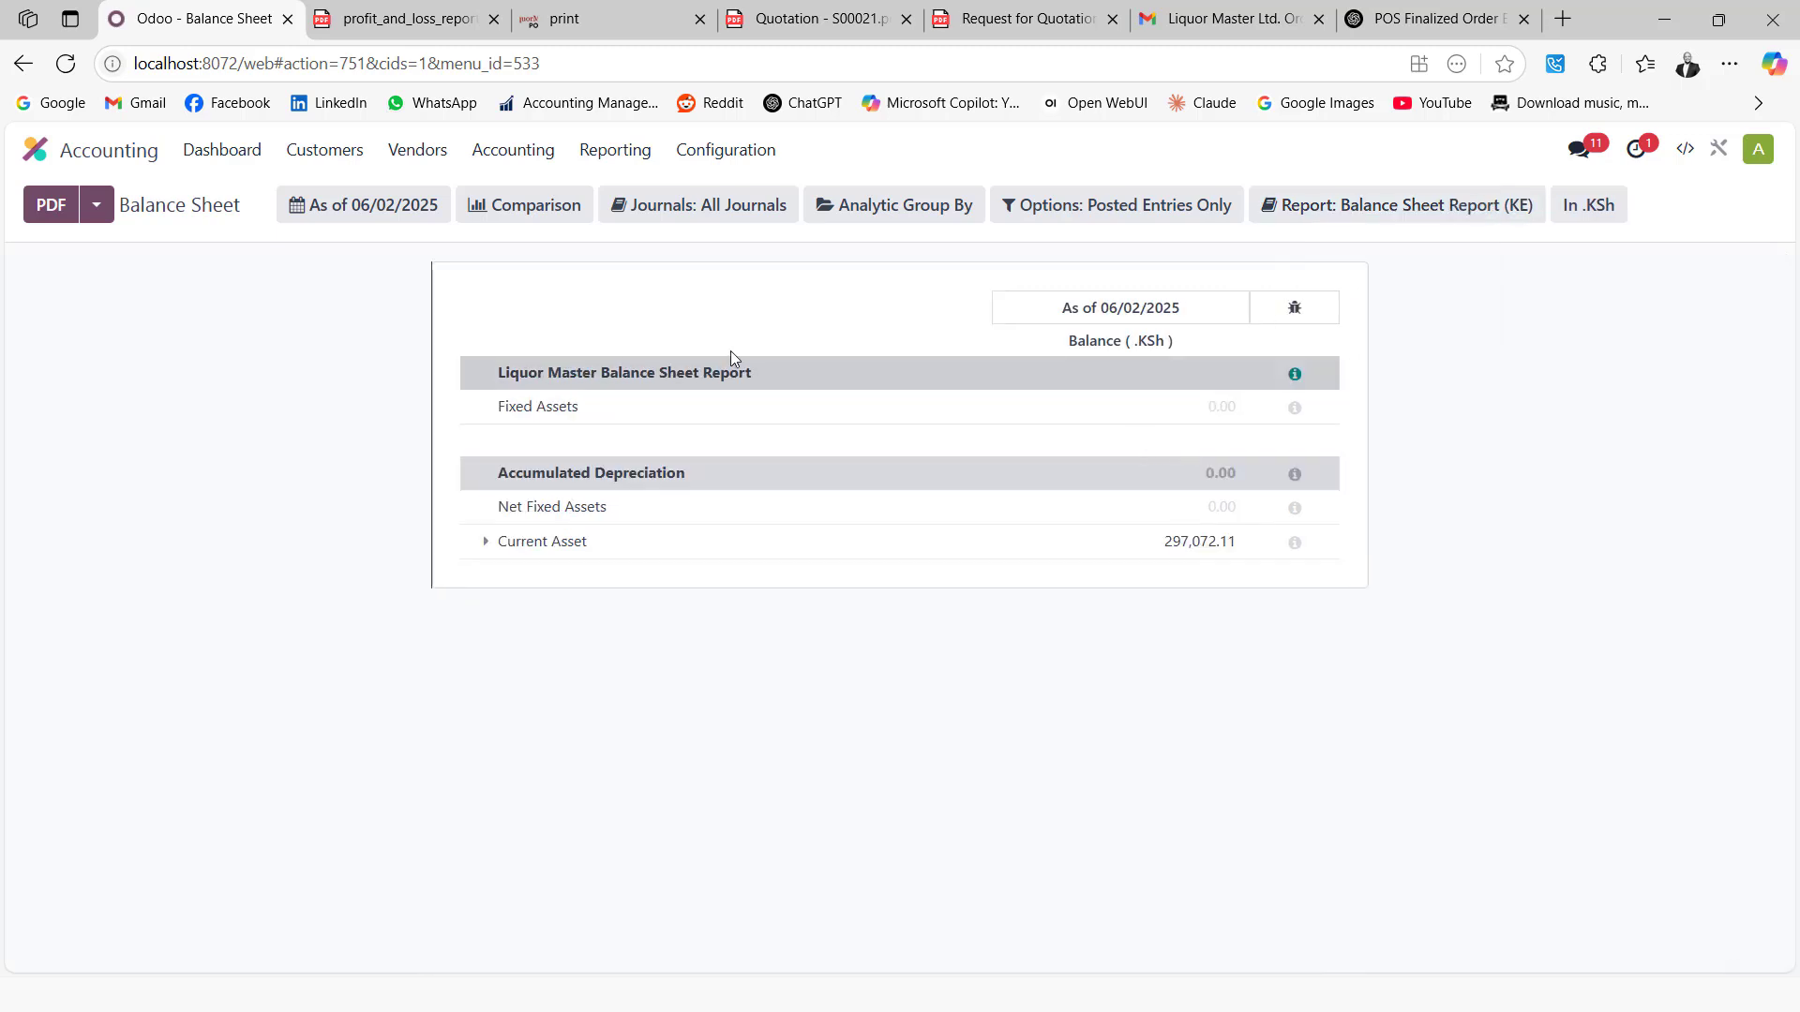
pyautogui.click(483, 543)
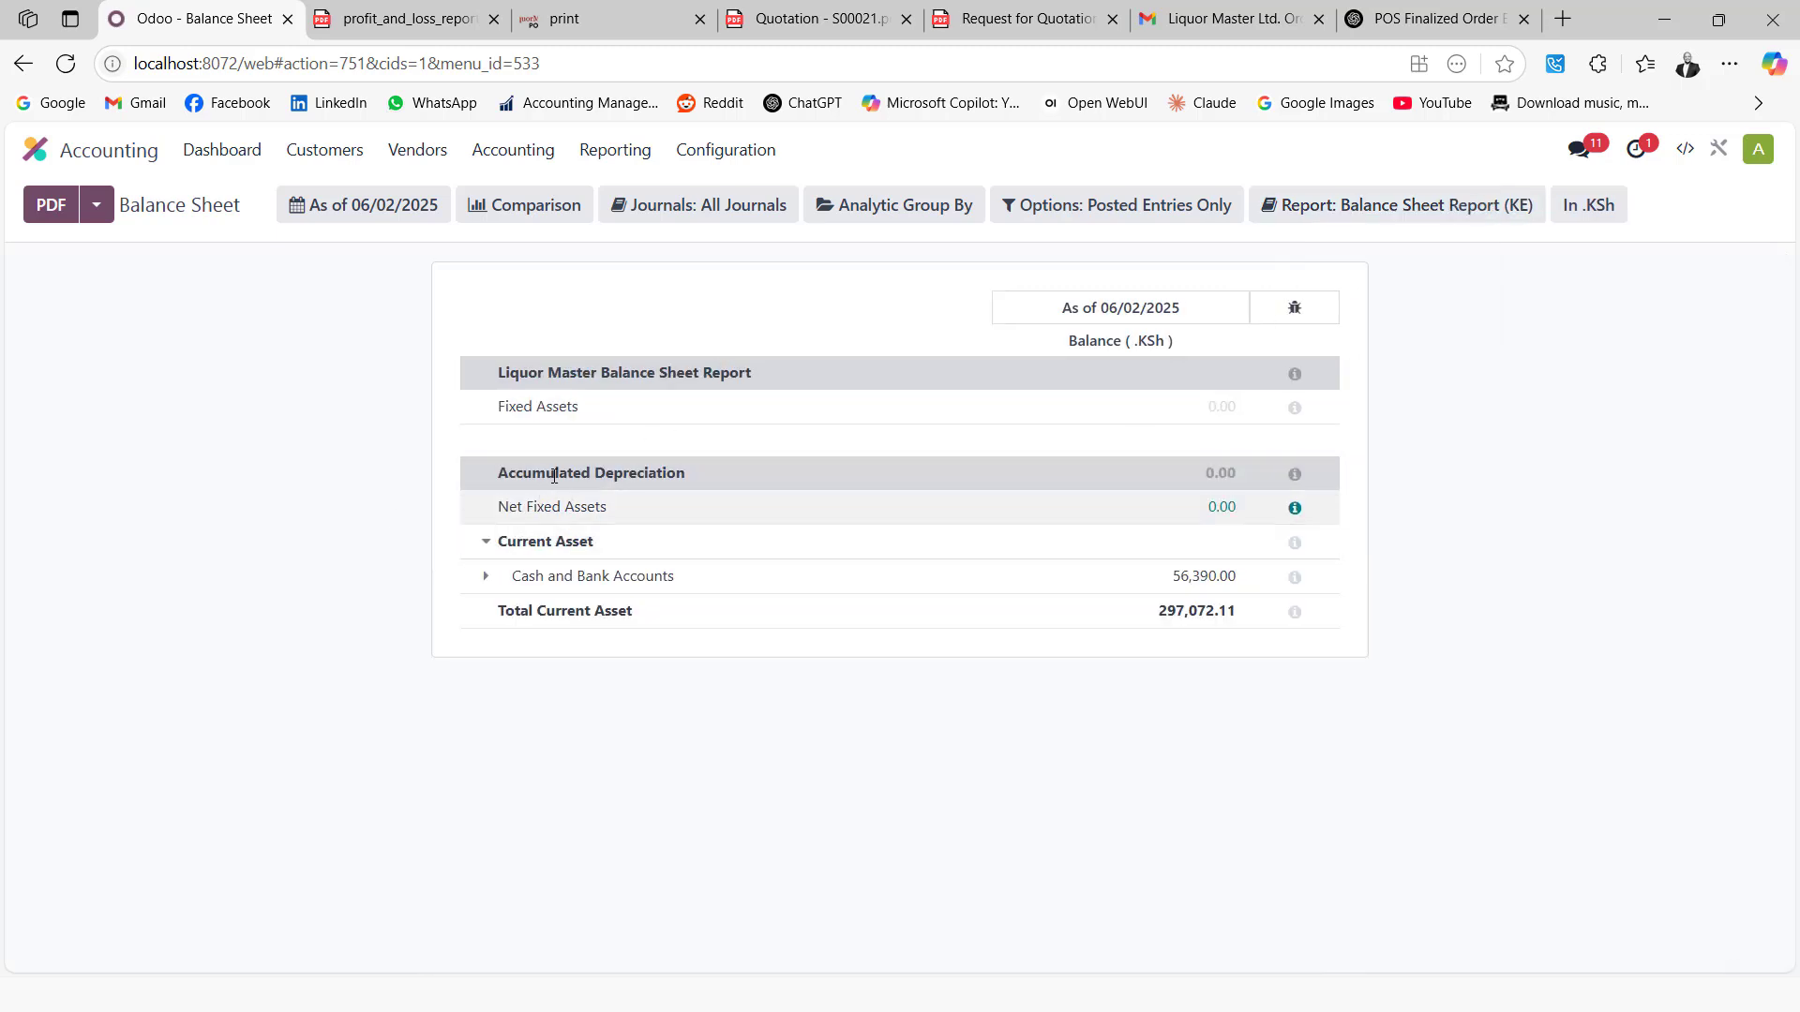
pyautogui.click(488, 578)
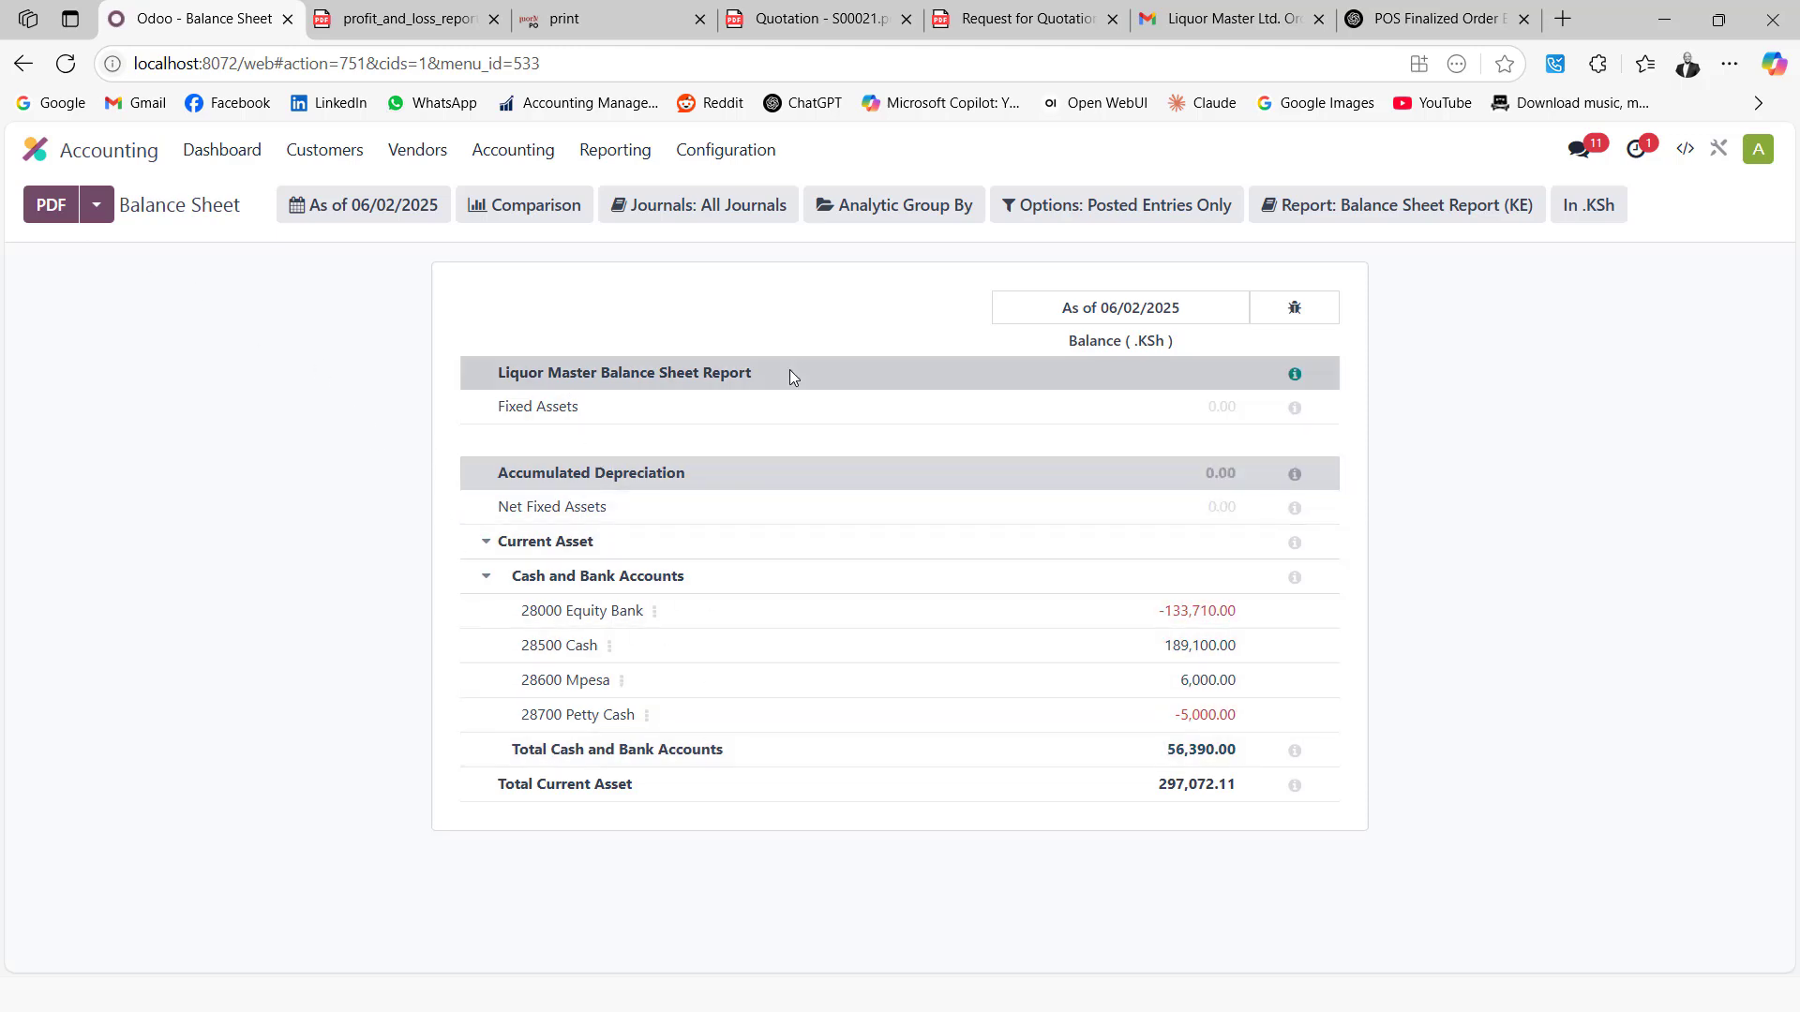
pyautogui.click(24, 150)
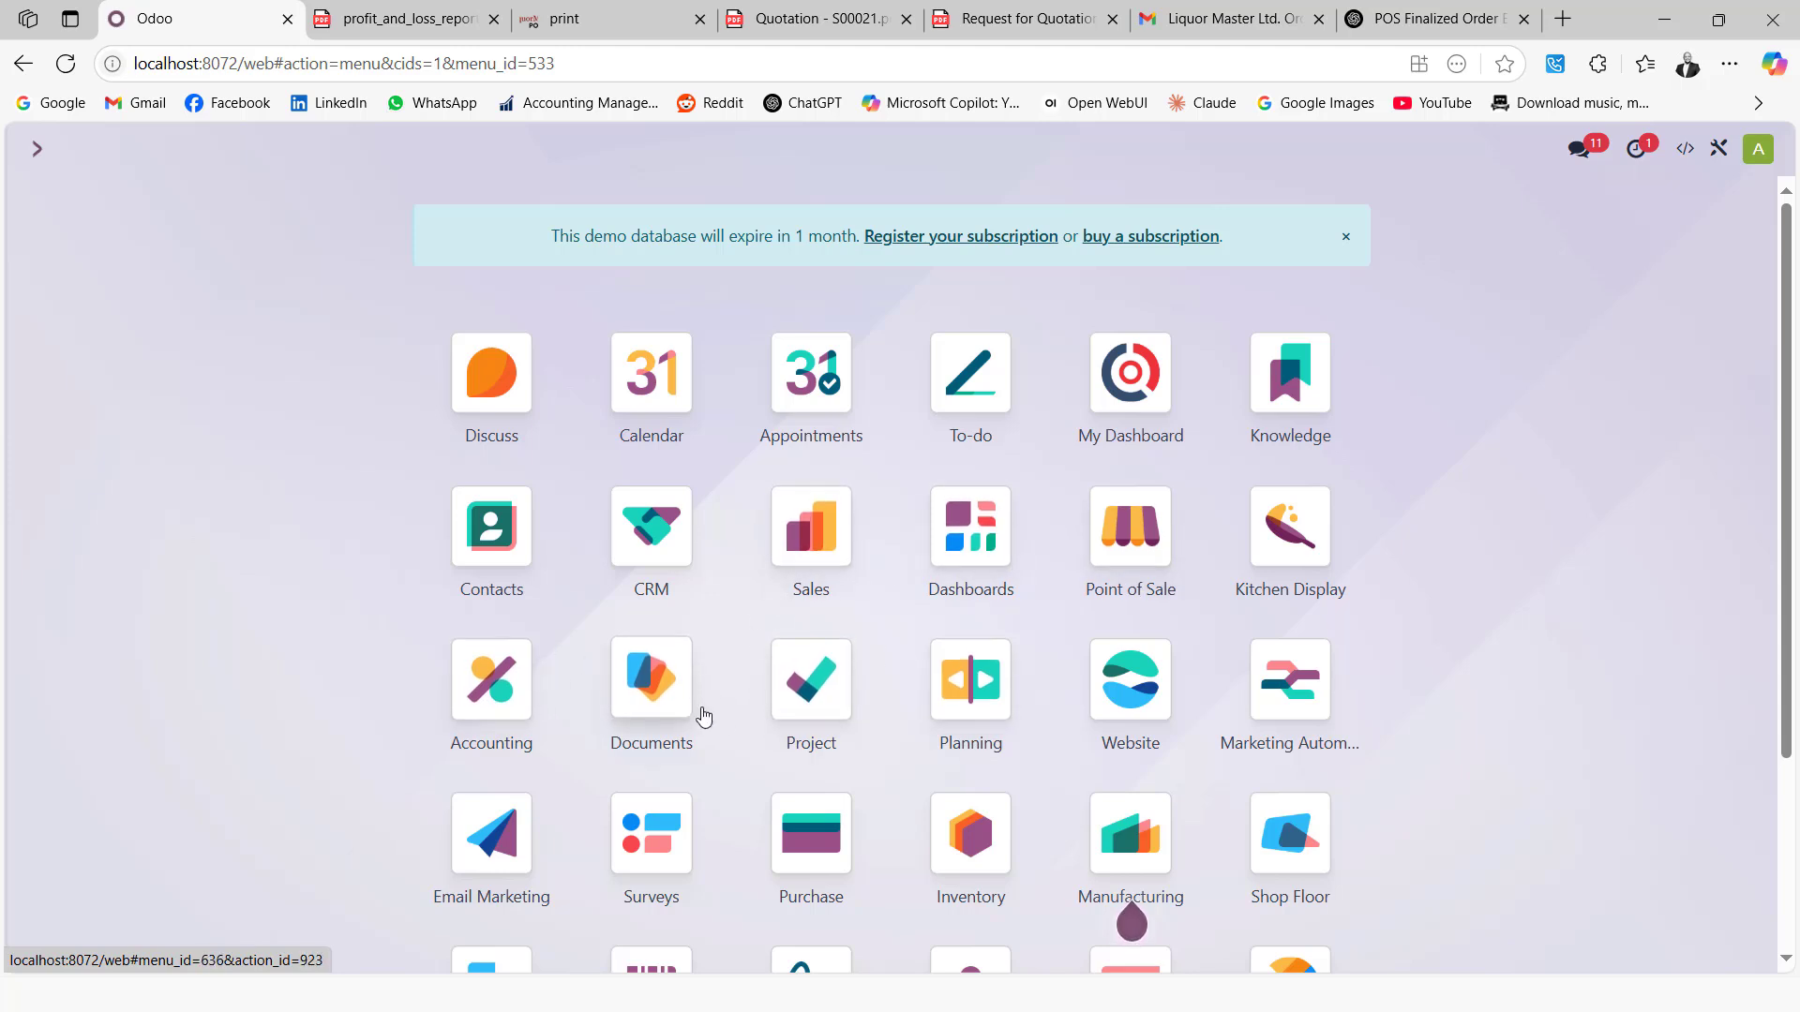
# Start a new petty cash entry in Point of Sale and choose the person receiving it
pyautogui.click(1142, 543)
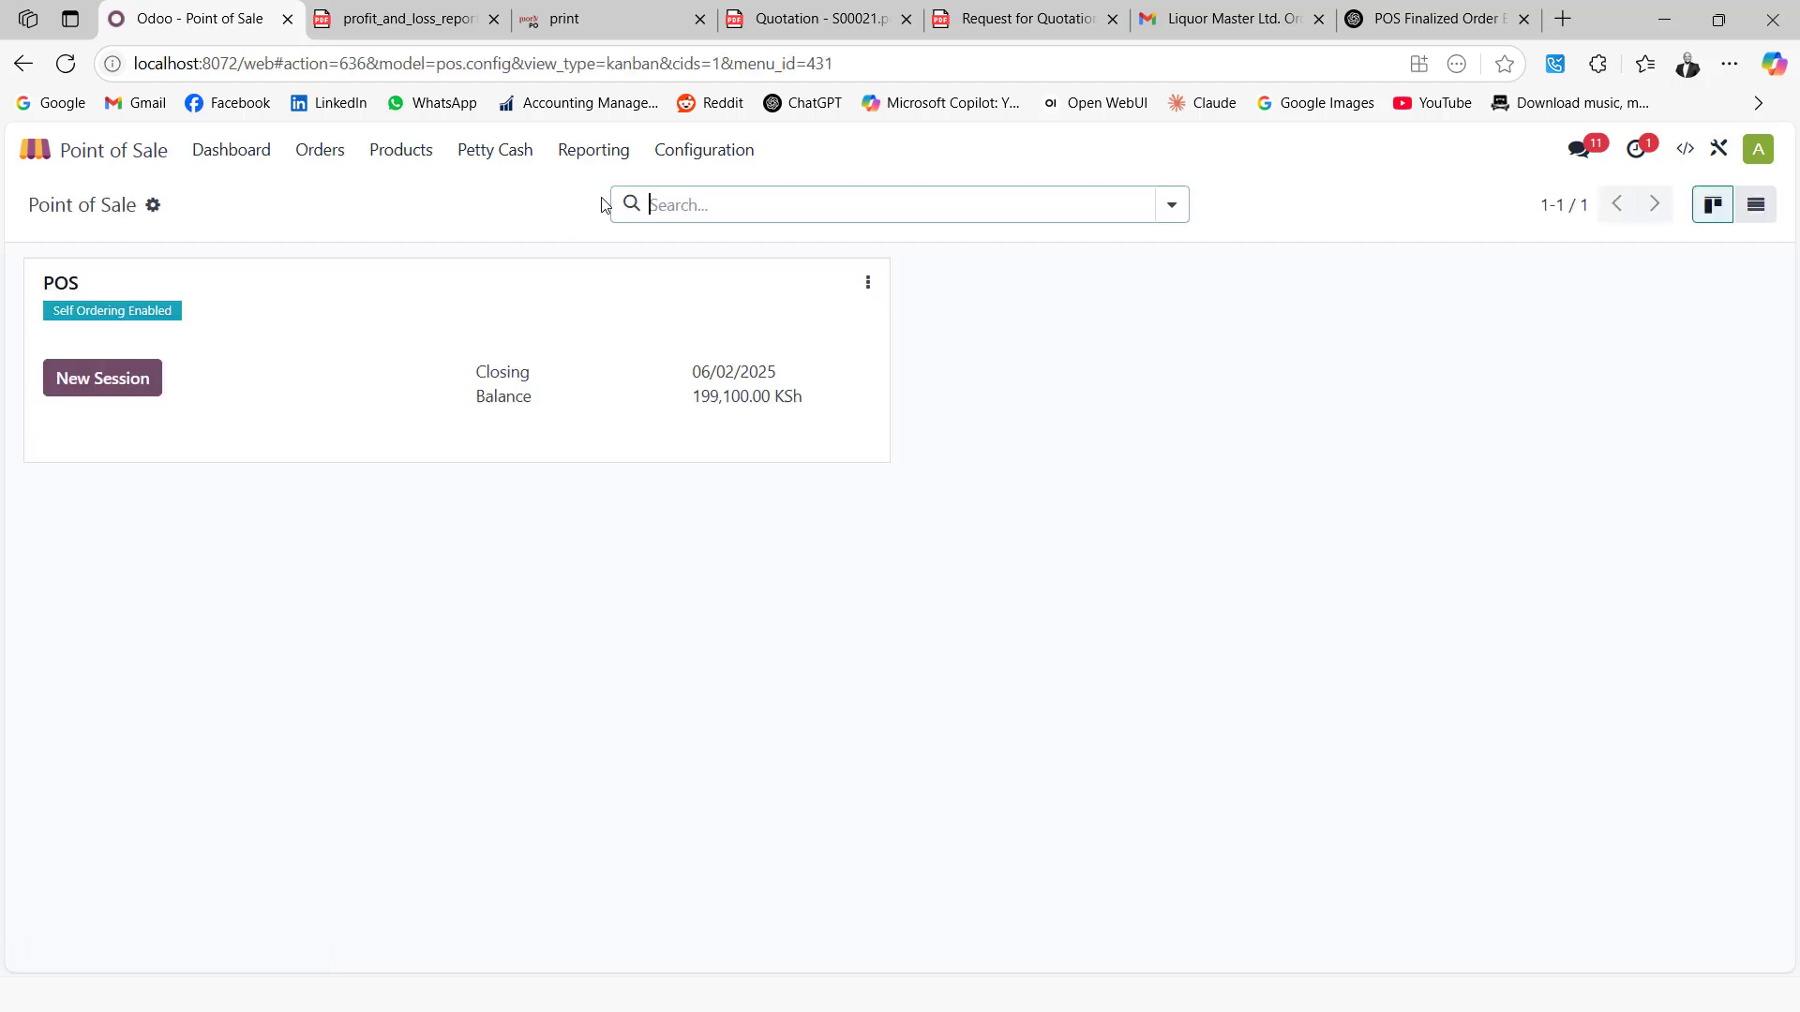
pyautogui.click(497, 152)
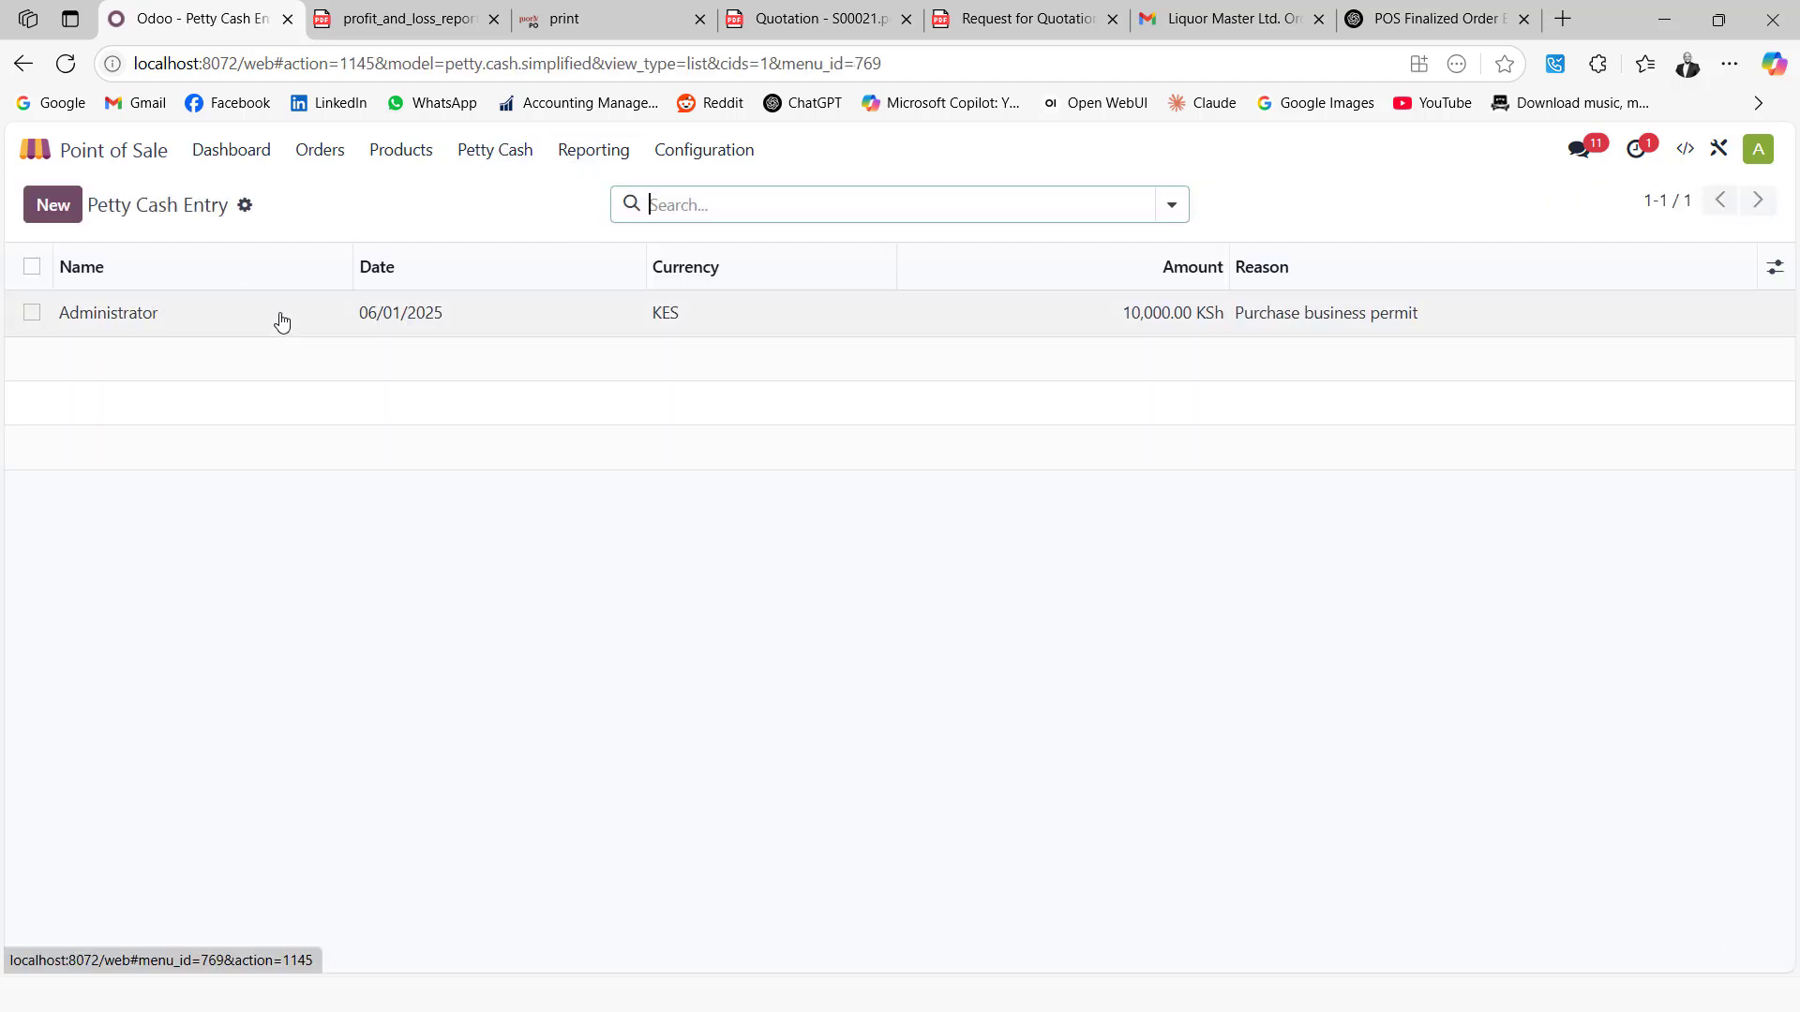
pyautogui.click(53, 207)
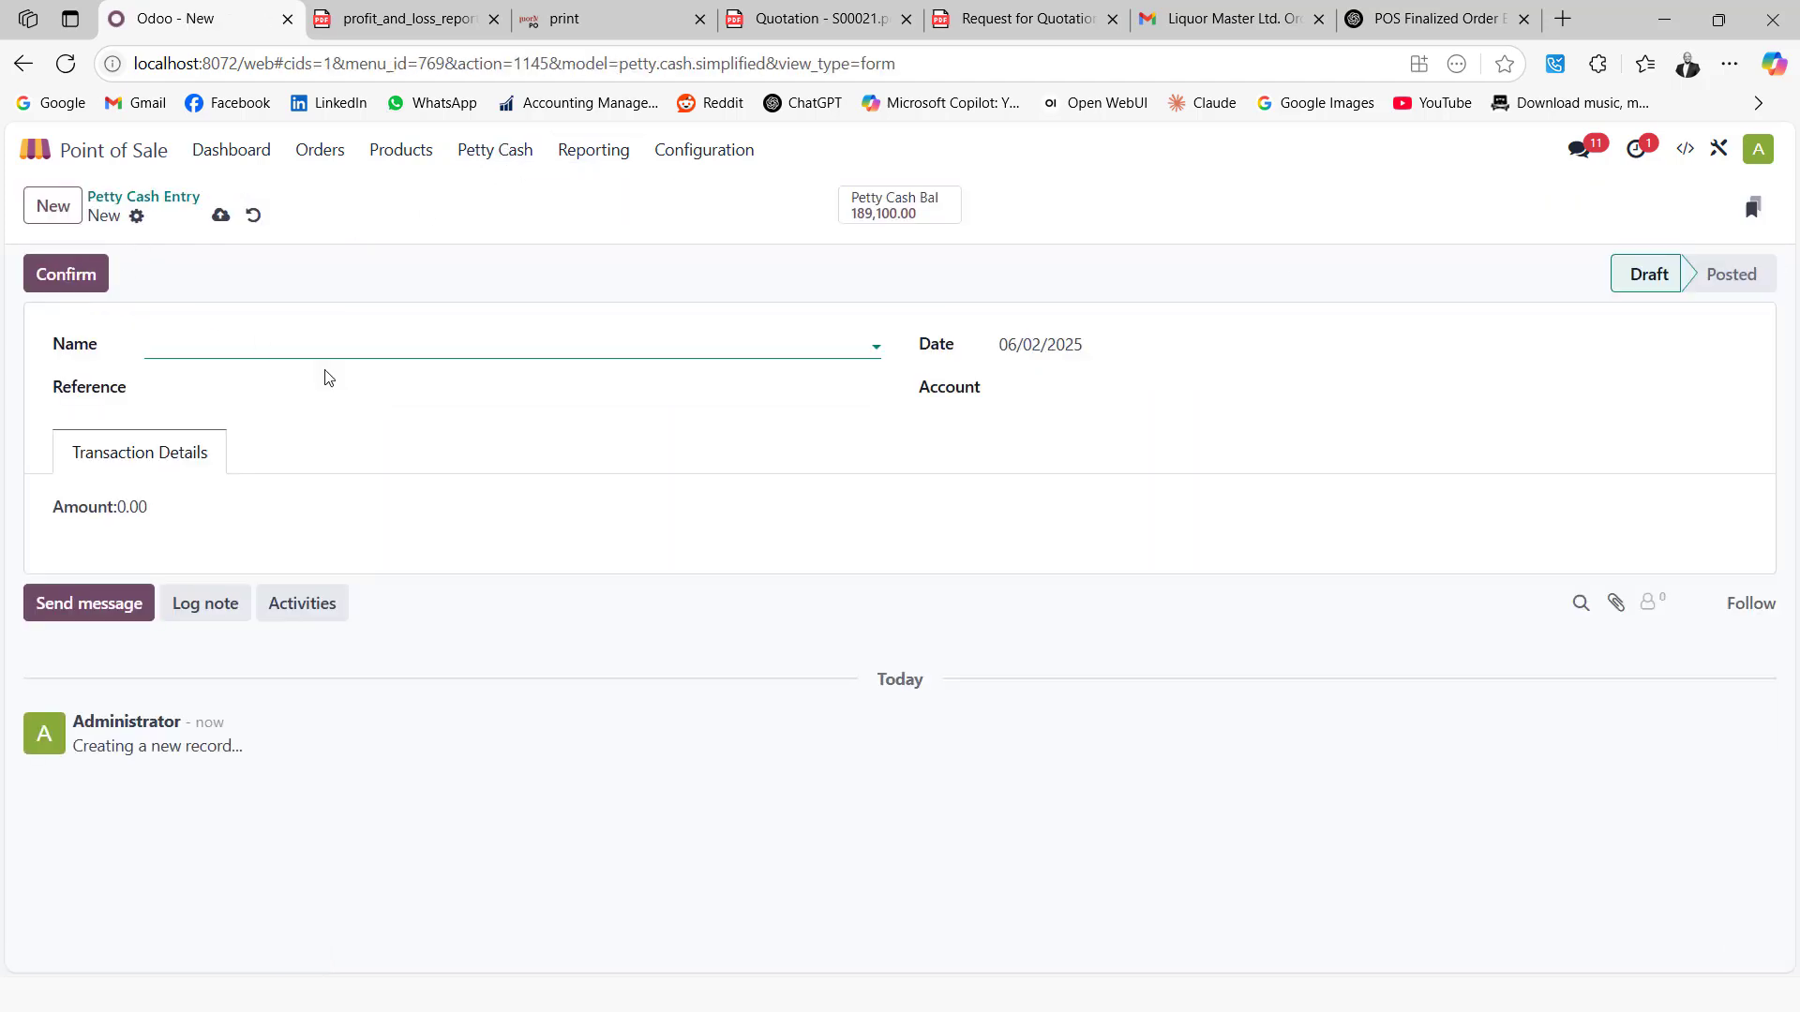
pyautogui.click(312, 344)
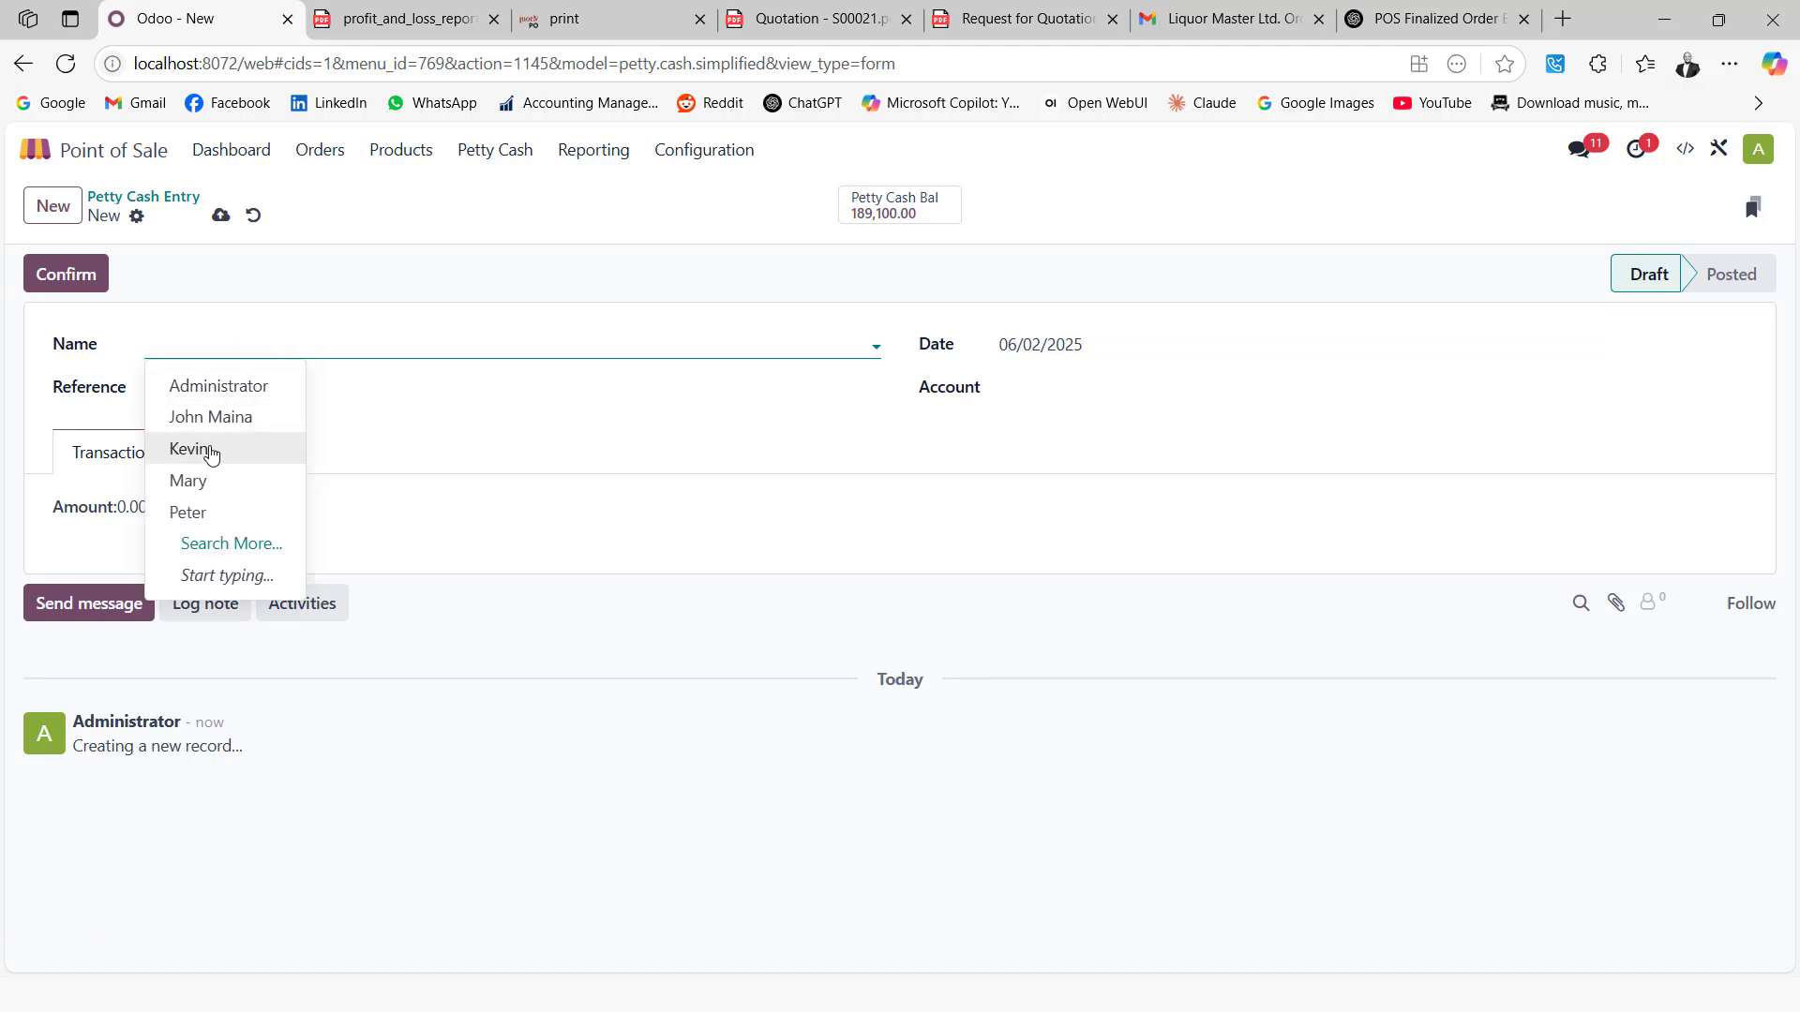
pyautogui.click(214, 448)
# Charge 2,000.00 to 80046 Travel & Accomodation with reason 'Money given for rider' and post it
pyautogui.click(1109, 379)
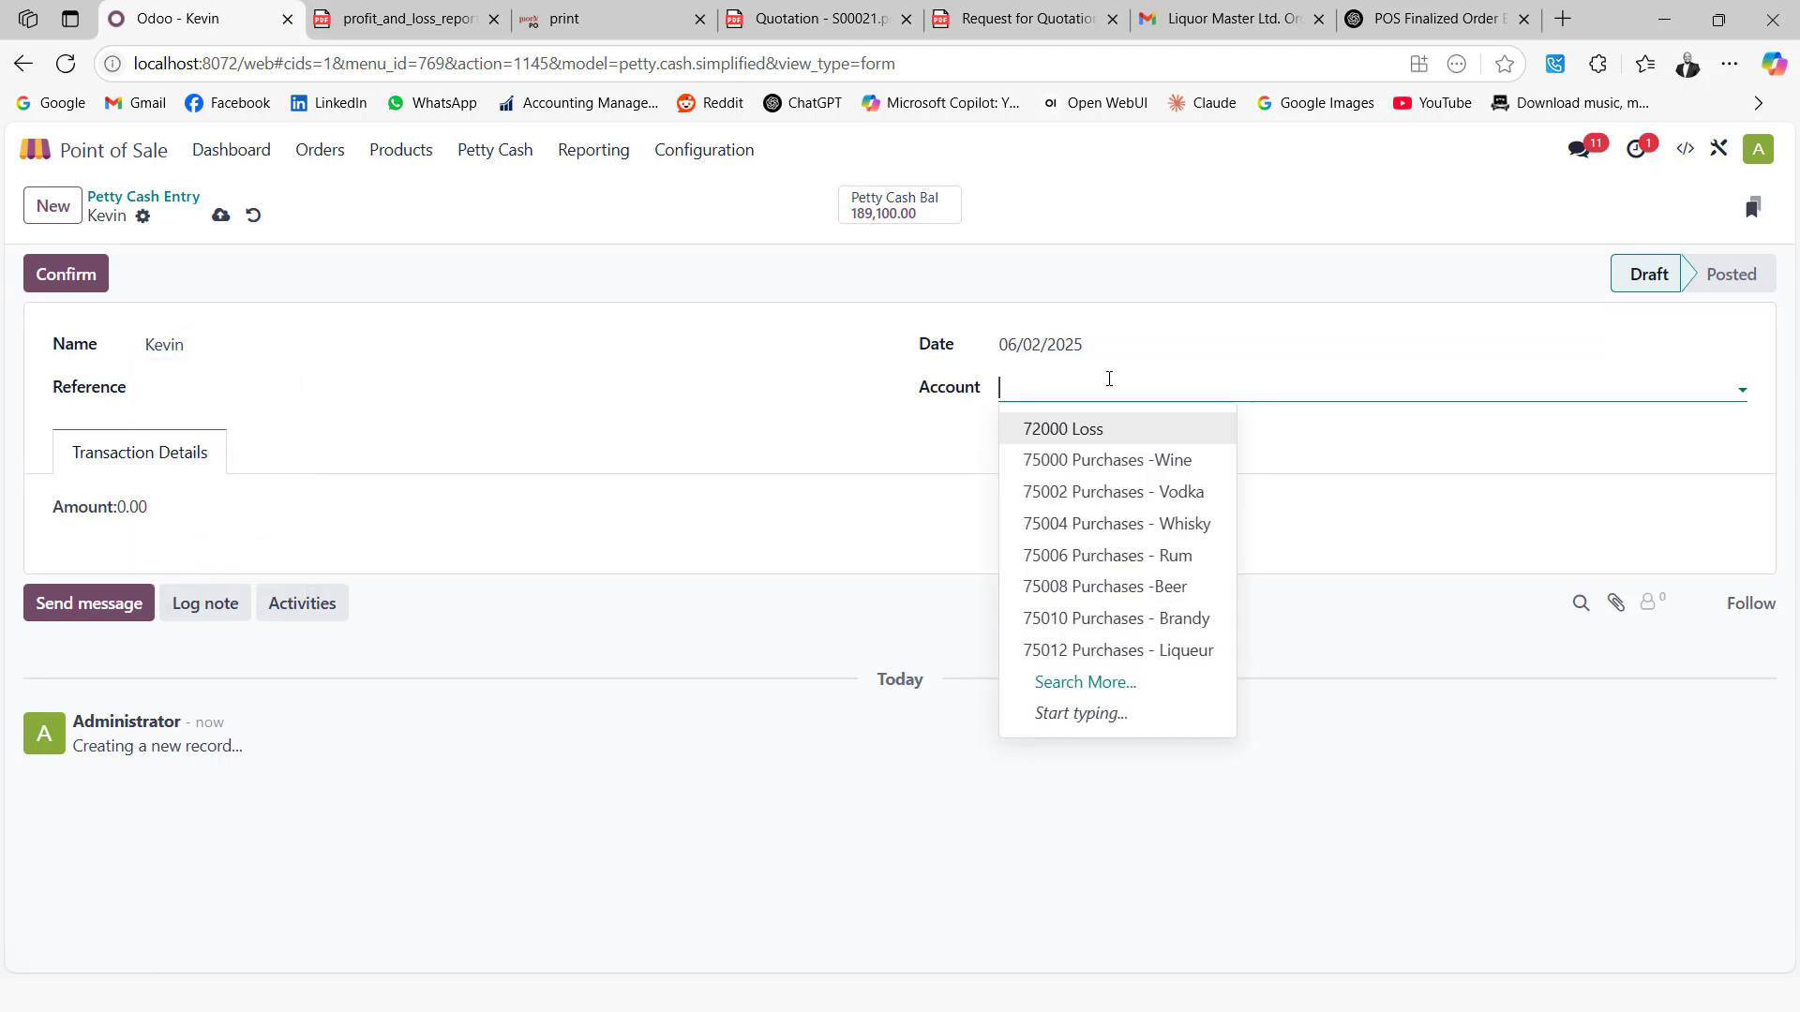
pyautogui.click(1085, 682)
pyautogui.scroll(-10, 656, 577)
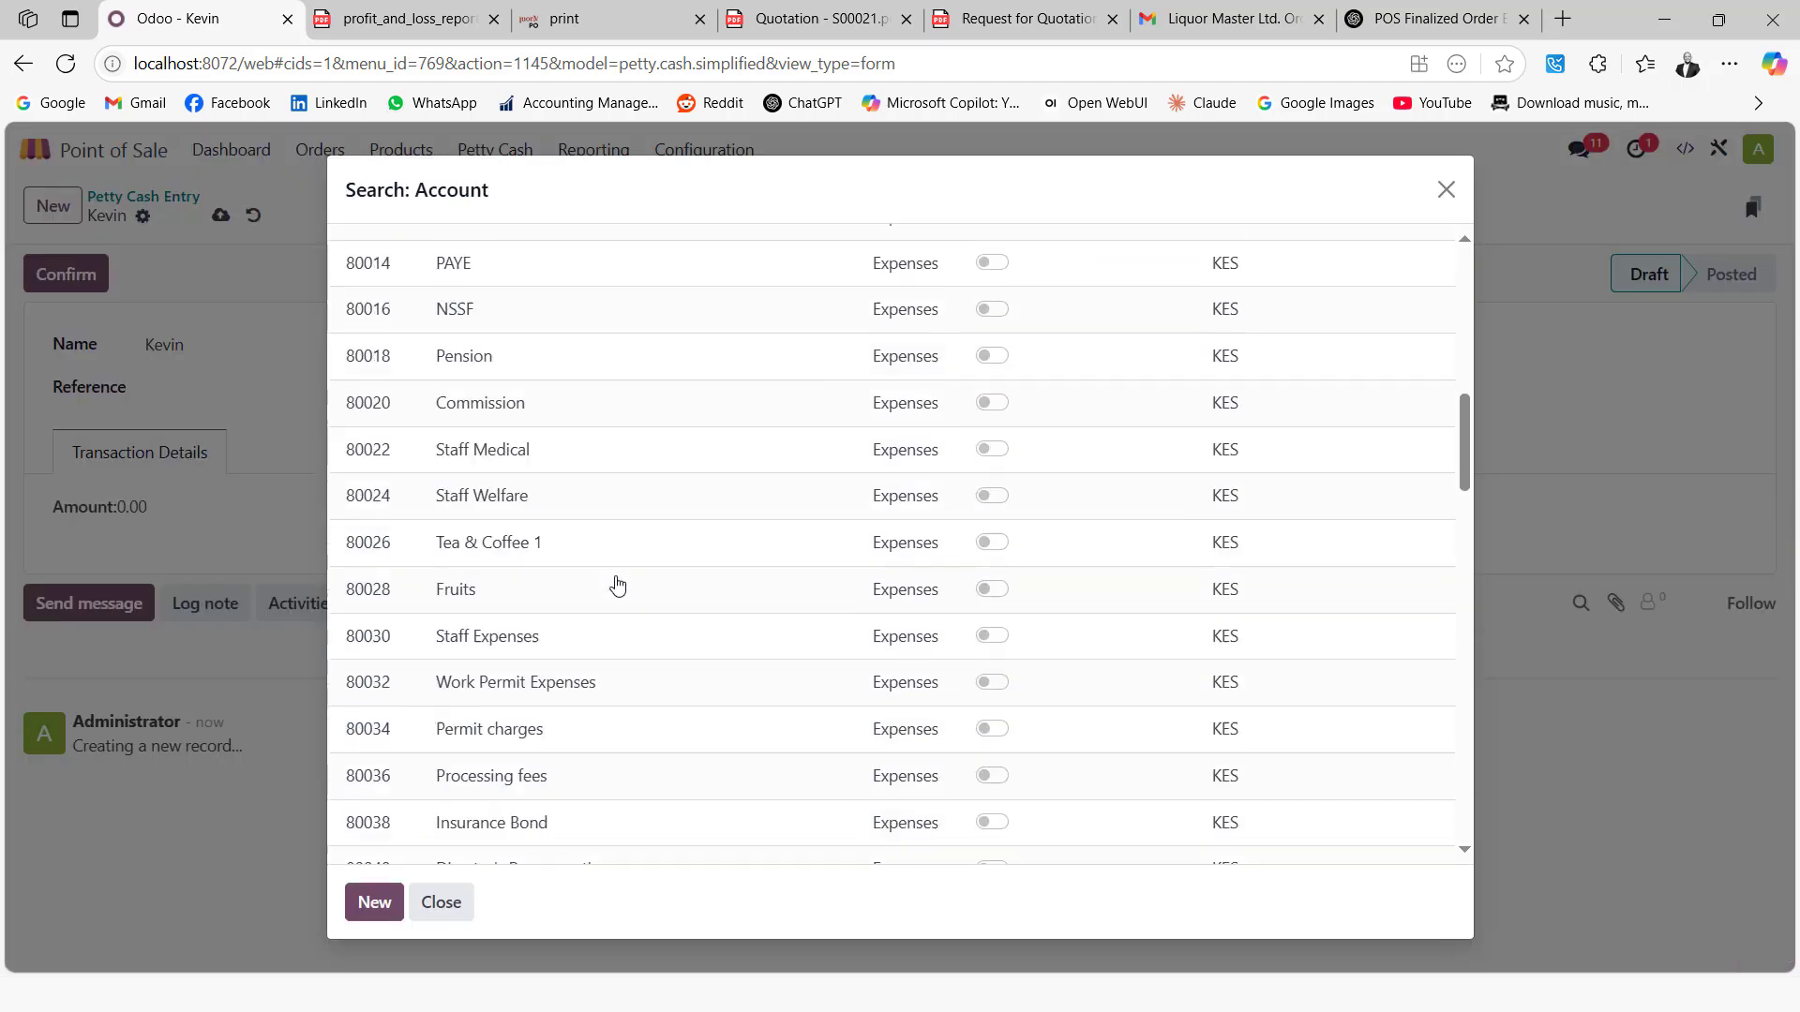
pyautogui.scroll(-5, 663, 564)
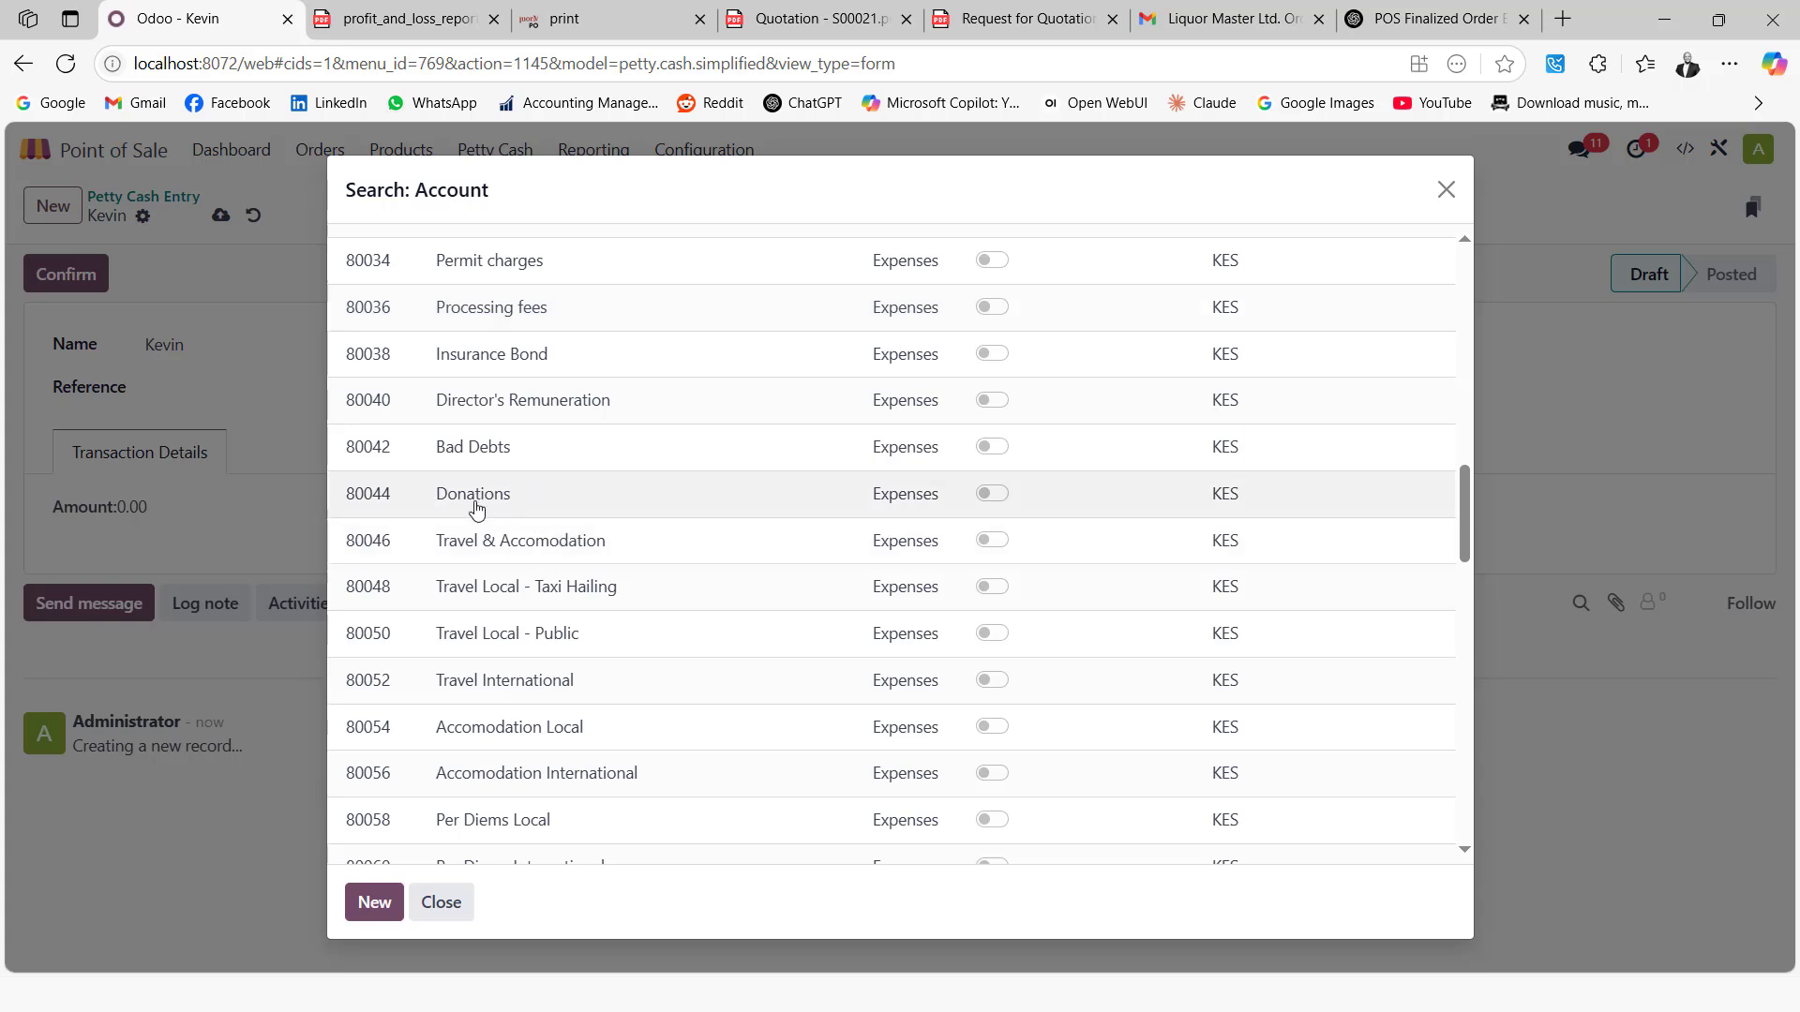
pyautogui.click(535, 550)
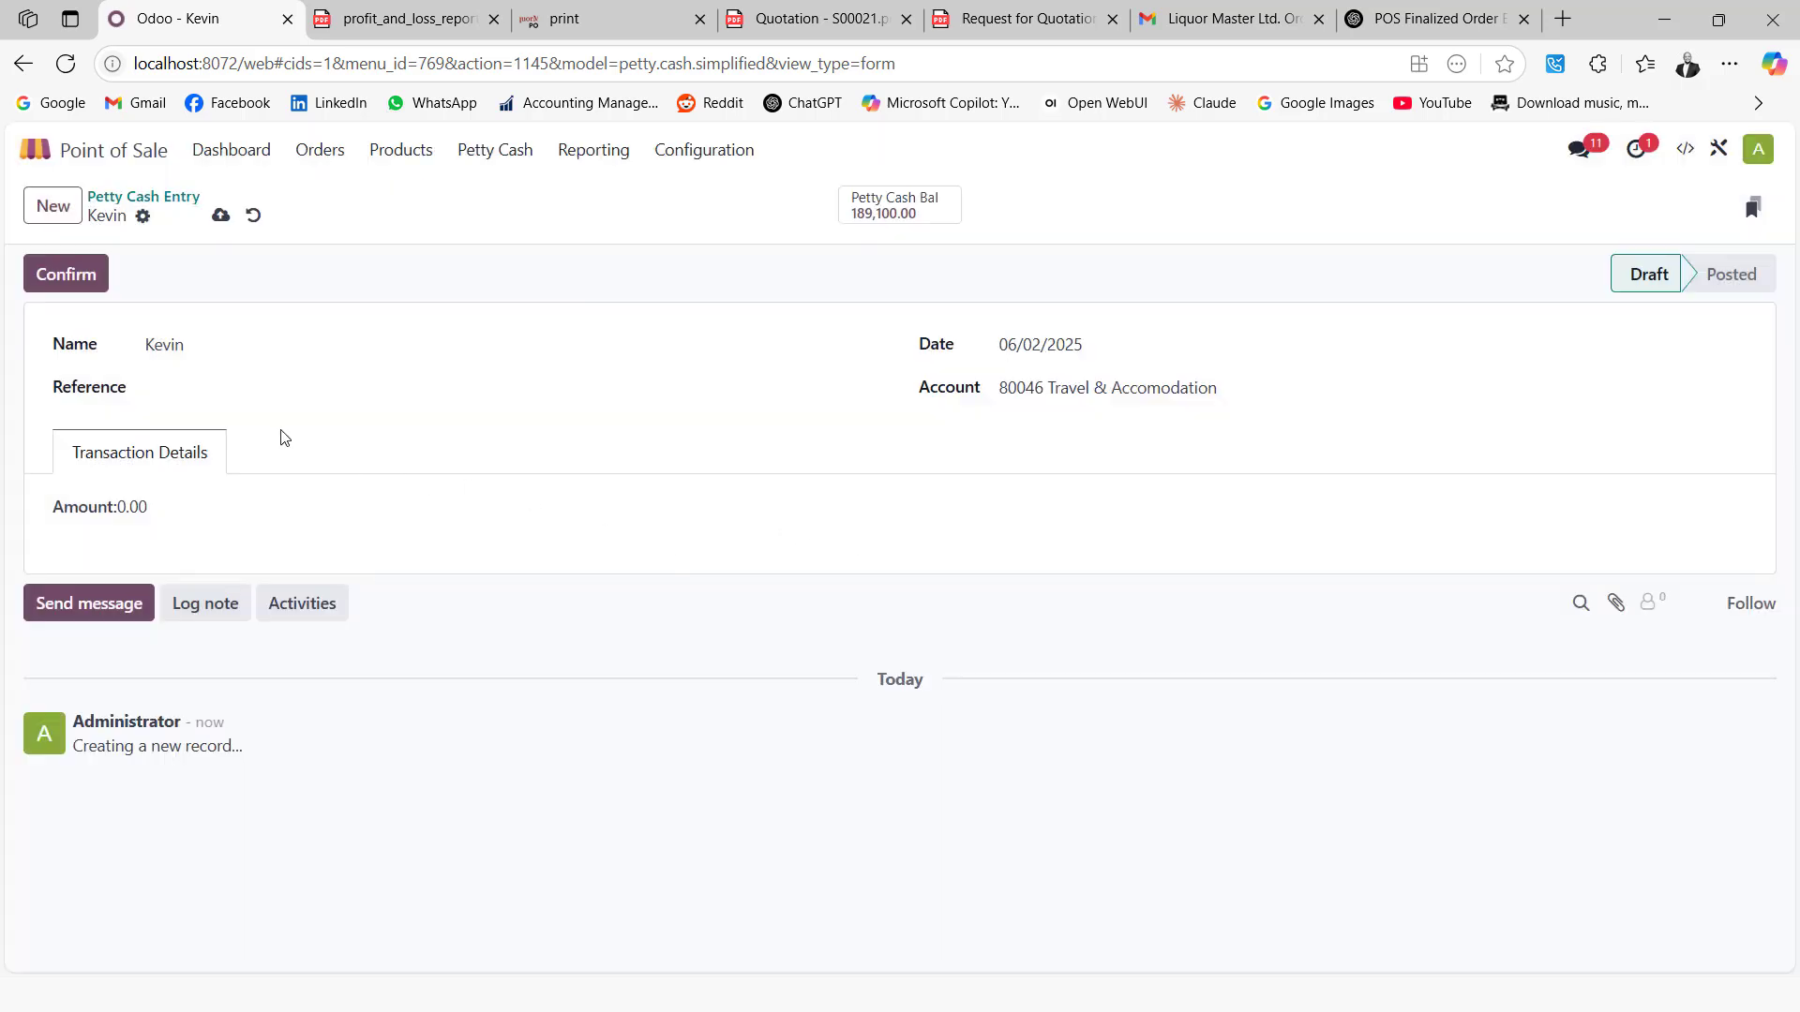
pyautogui.click(175, 506)
pyautogui.click(201, 390)
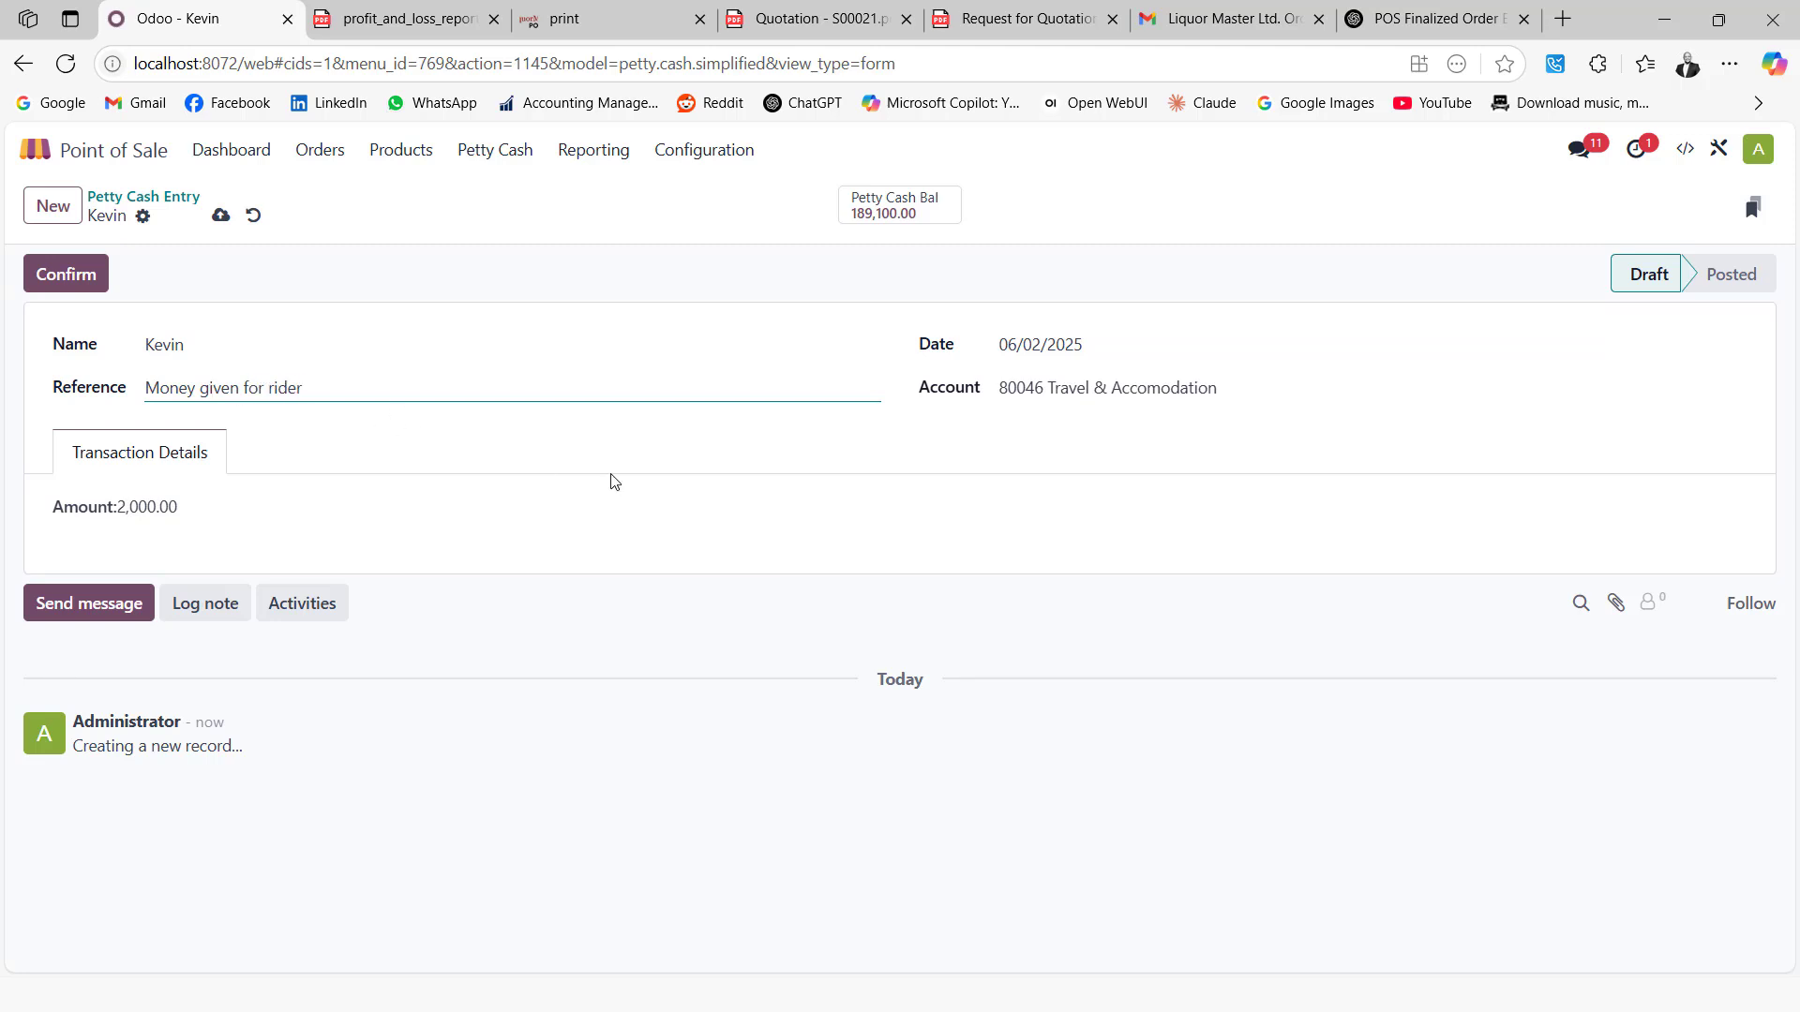
pyautogui.click(69, 275)
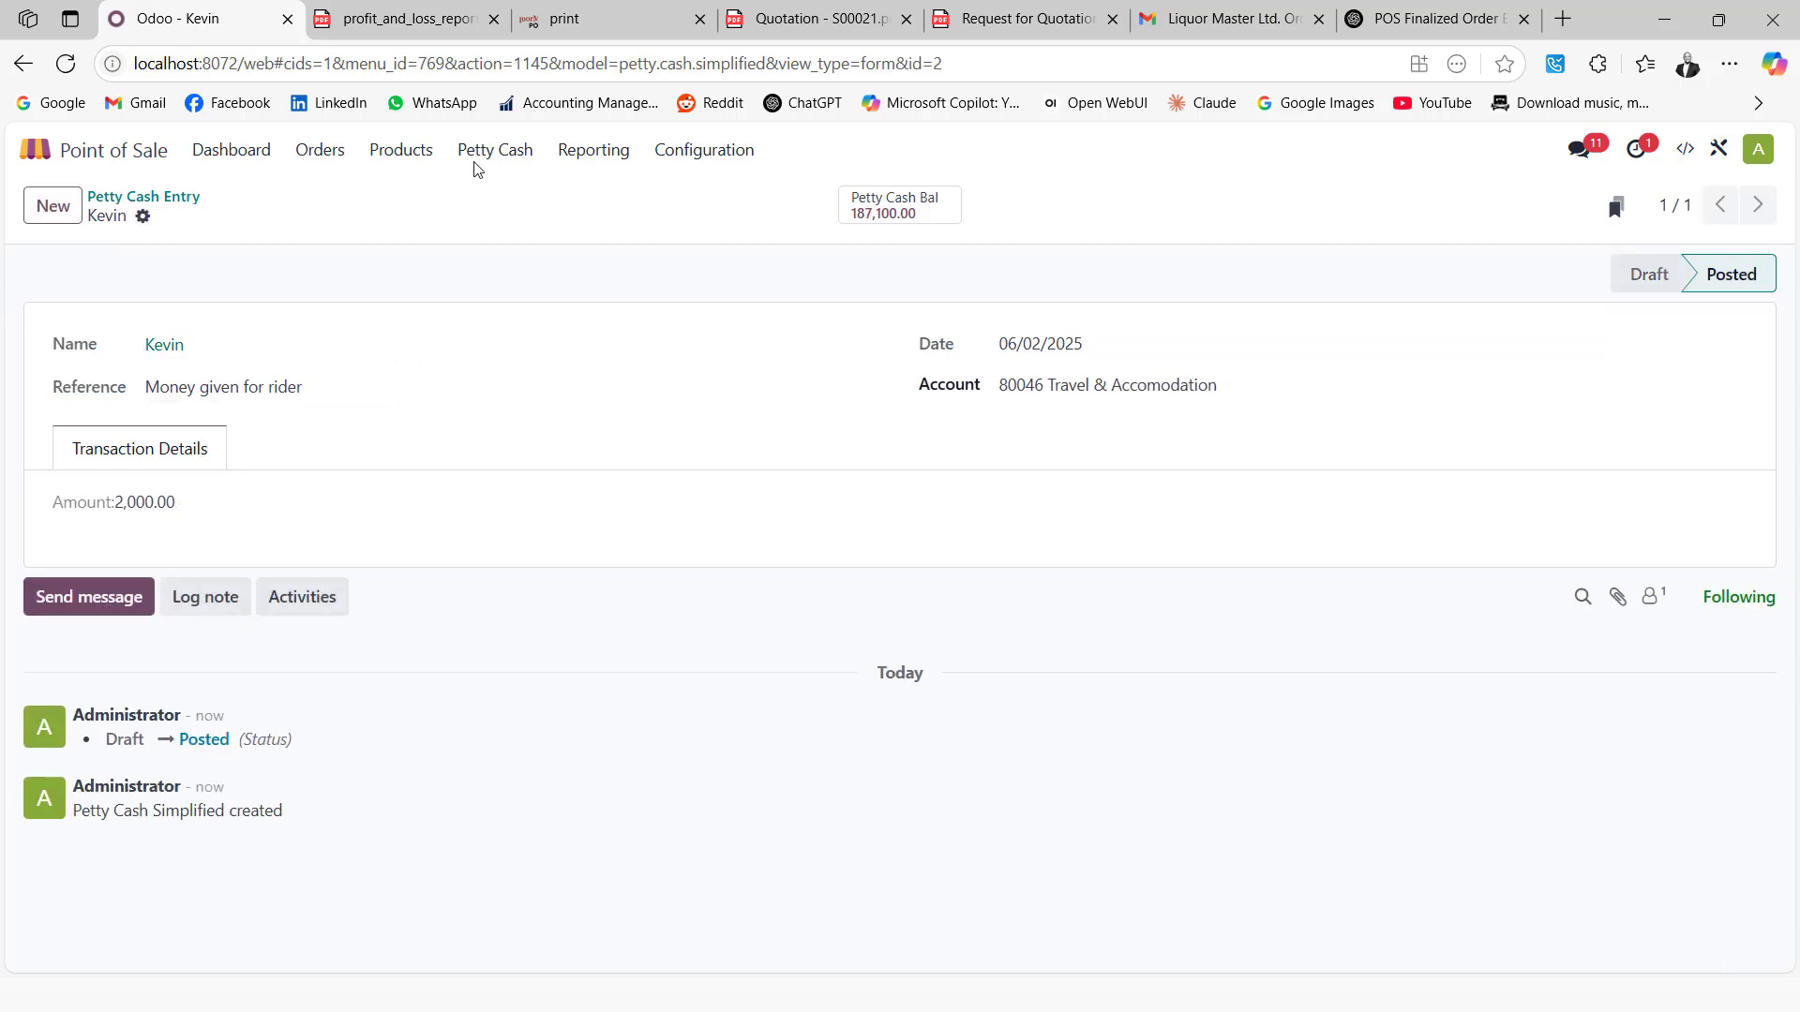
pyautogui.click(611, 155)
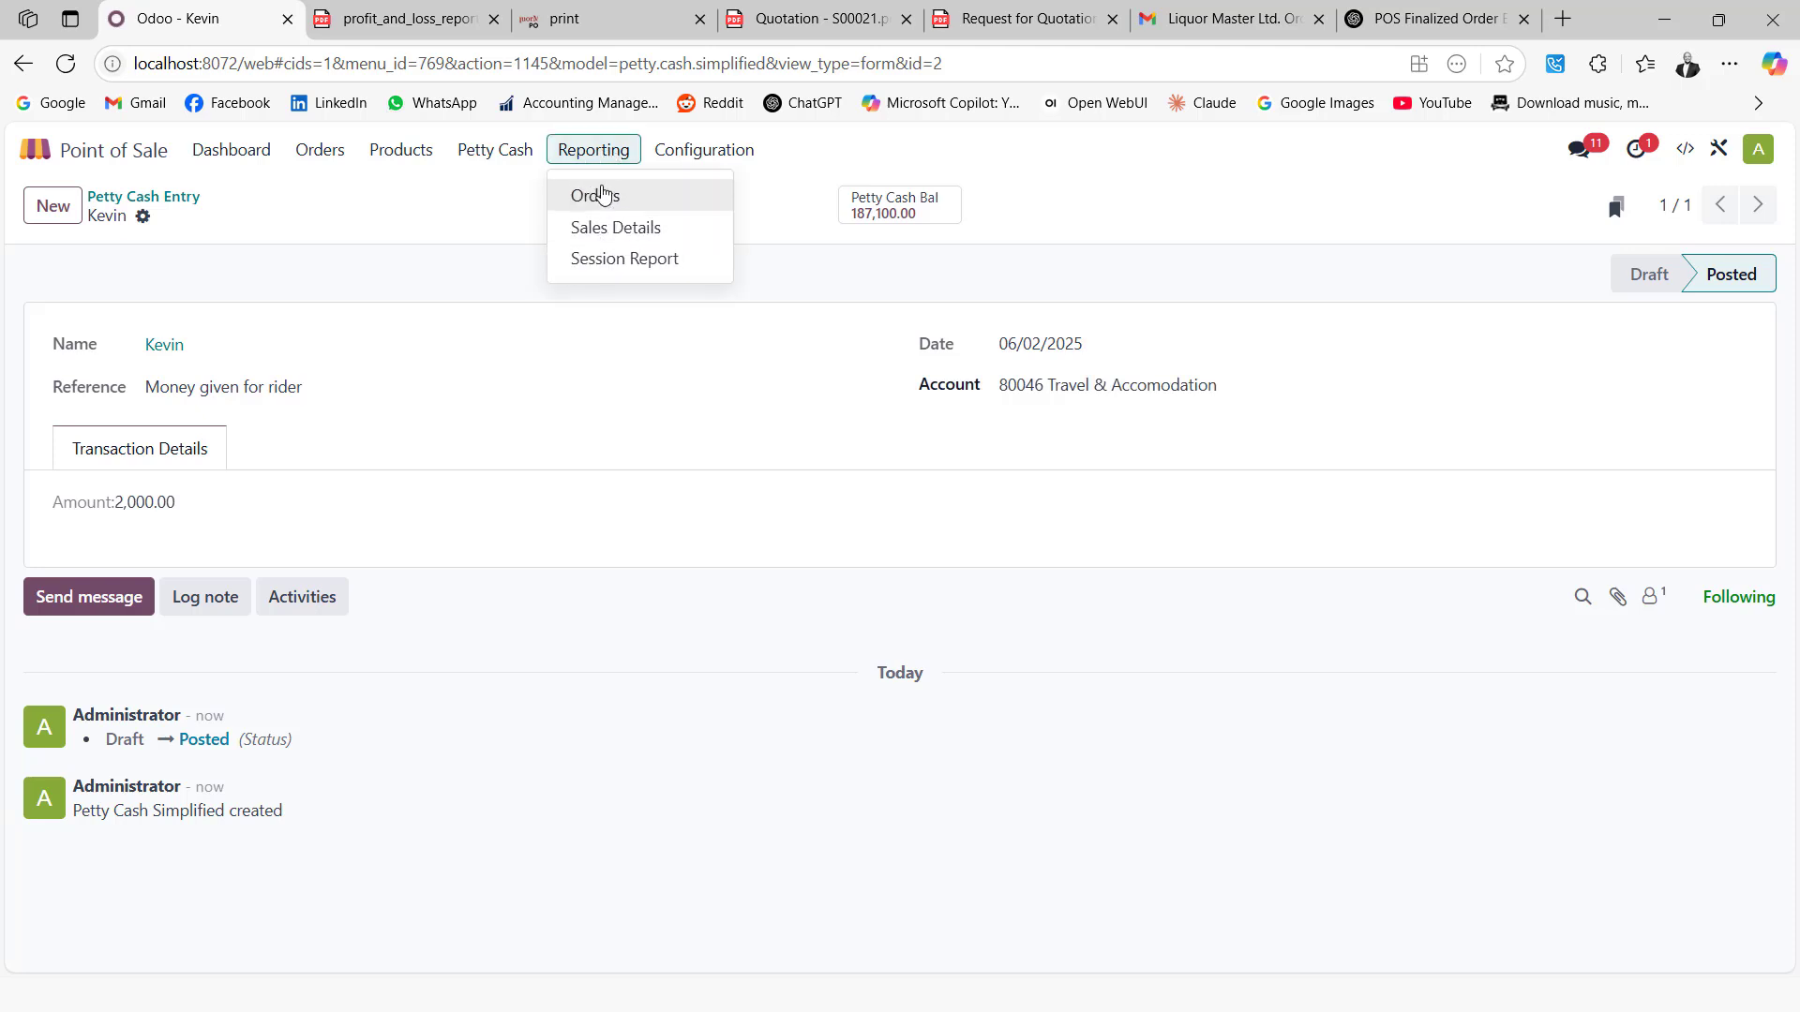
# Print the POS Sales Details report from 06/01/2025 to 06/02/2025 as a PDF
pyautogui.click(615, 230)
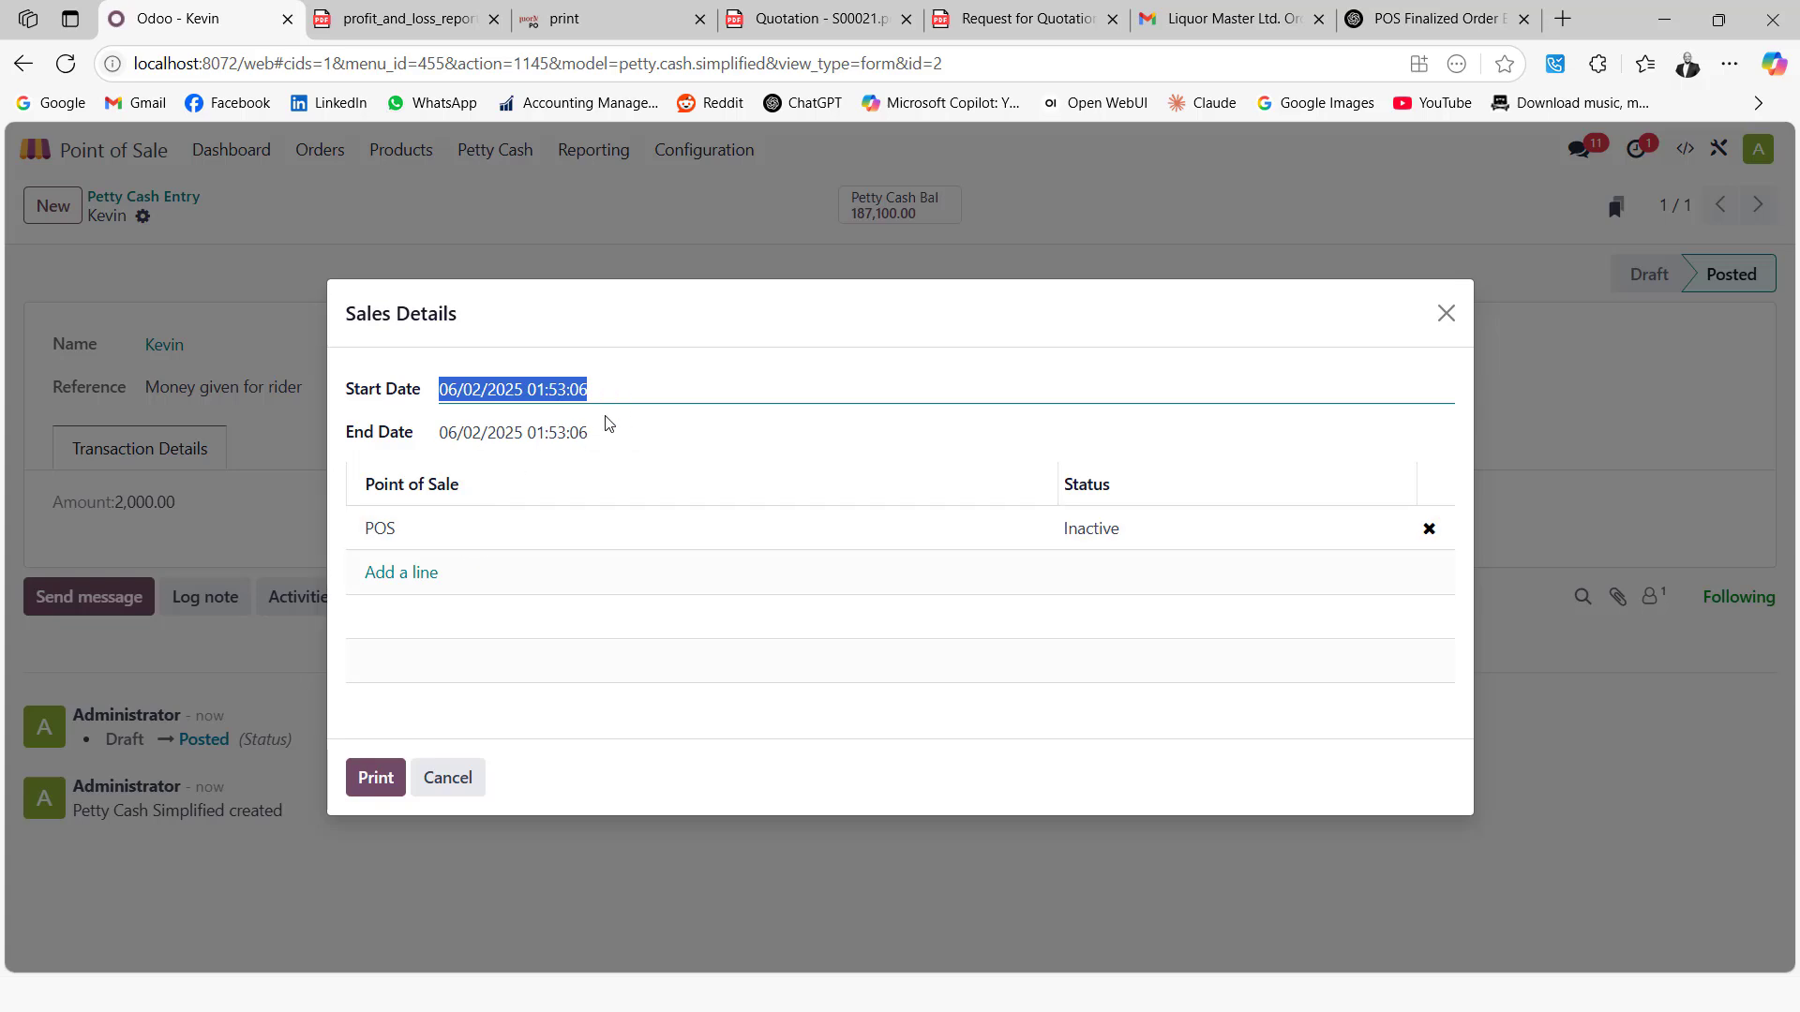
pyautogui.click(659, 406)
pyautogui.click(807, 567)
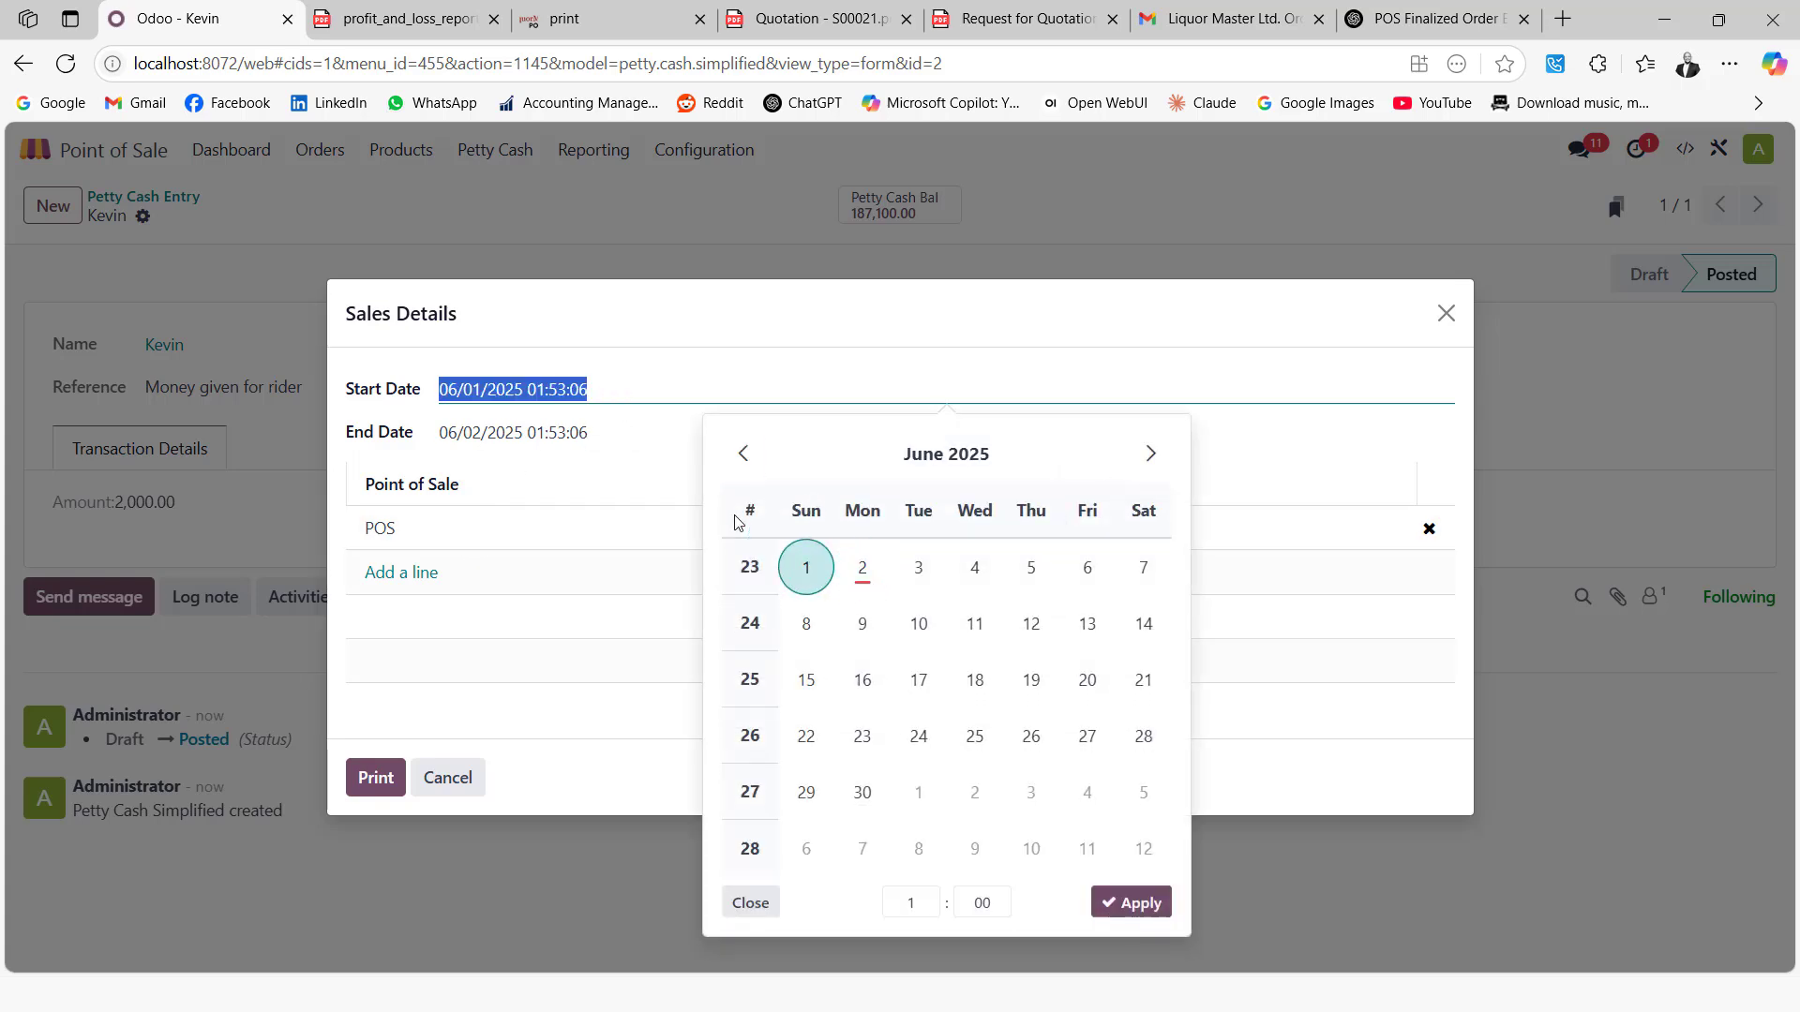
pyautogui.click(1134, 902)
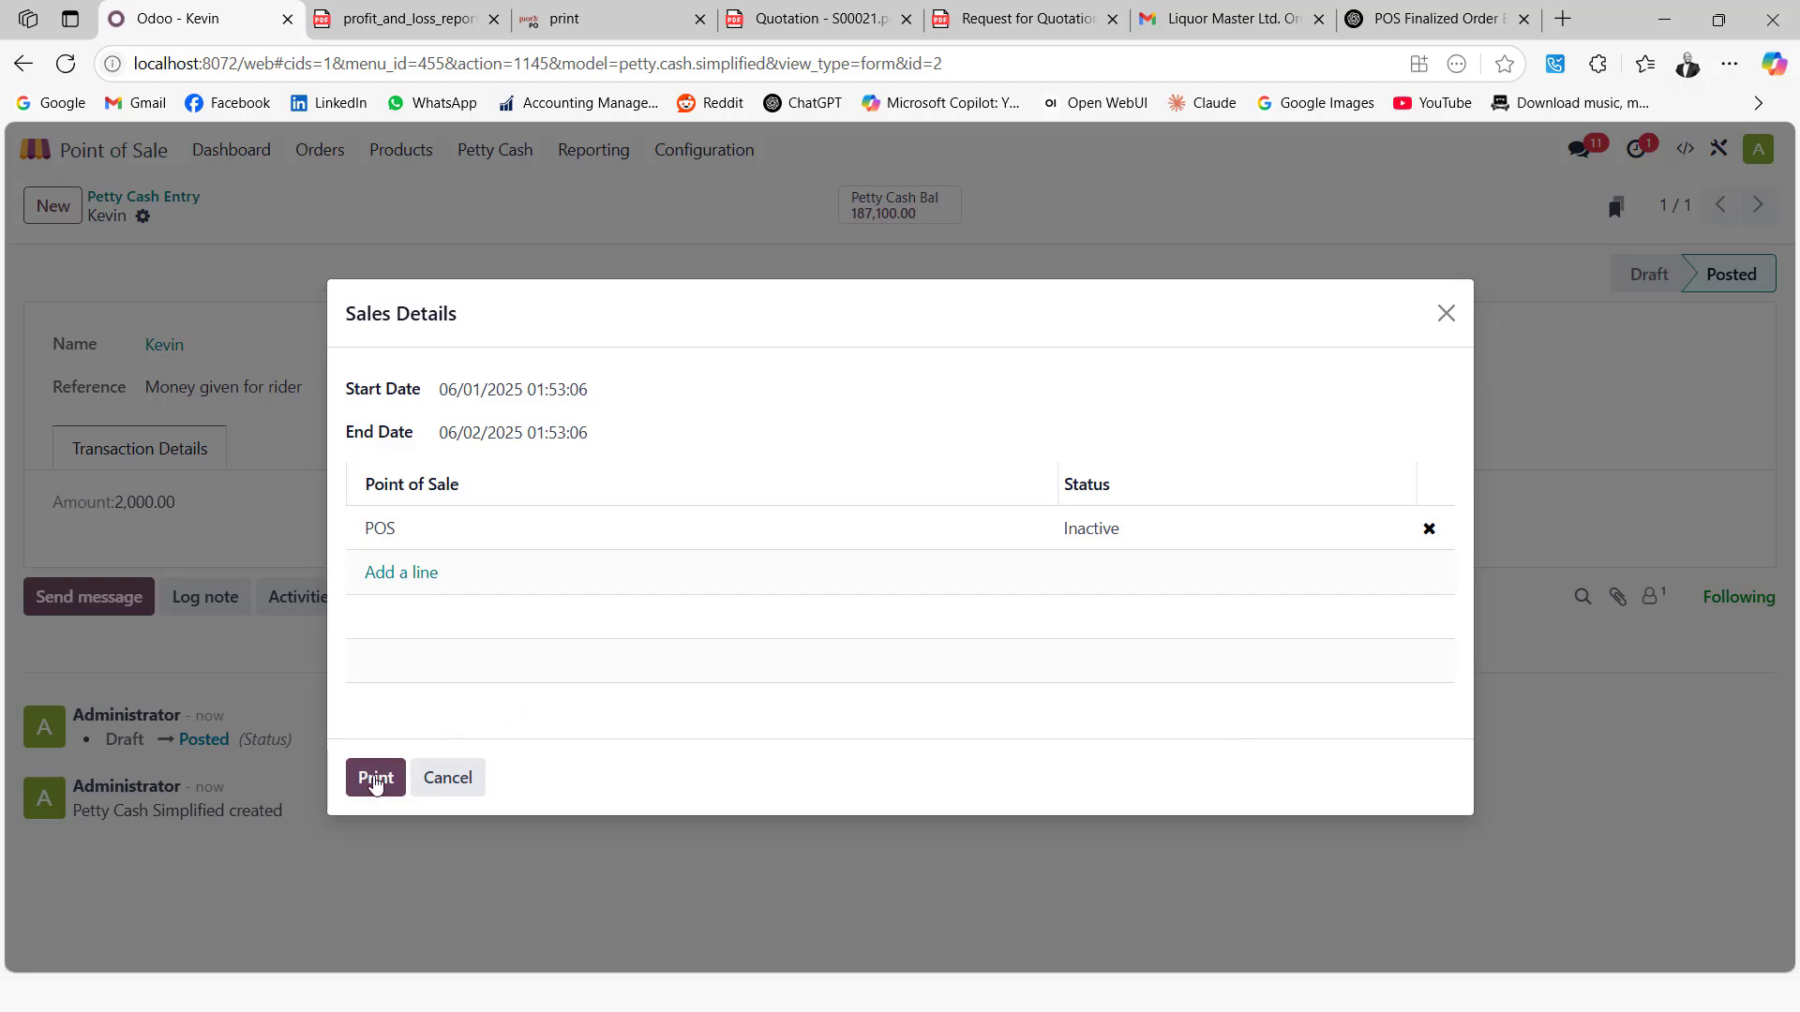
pyautogui.click(375, 778)
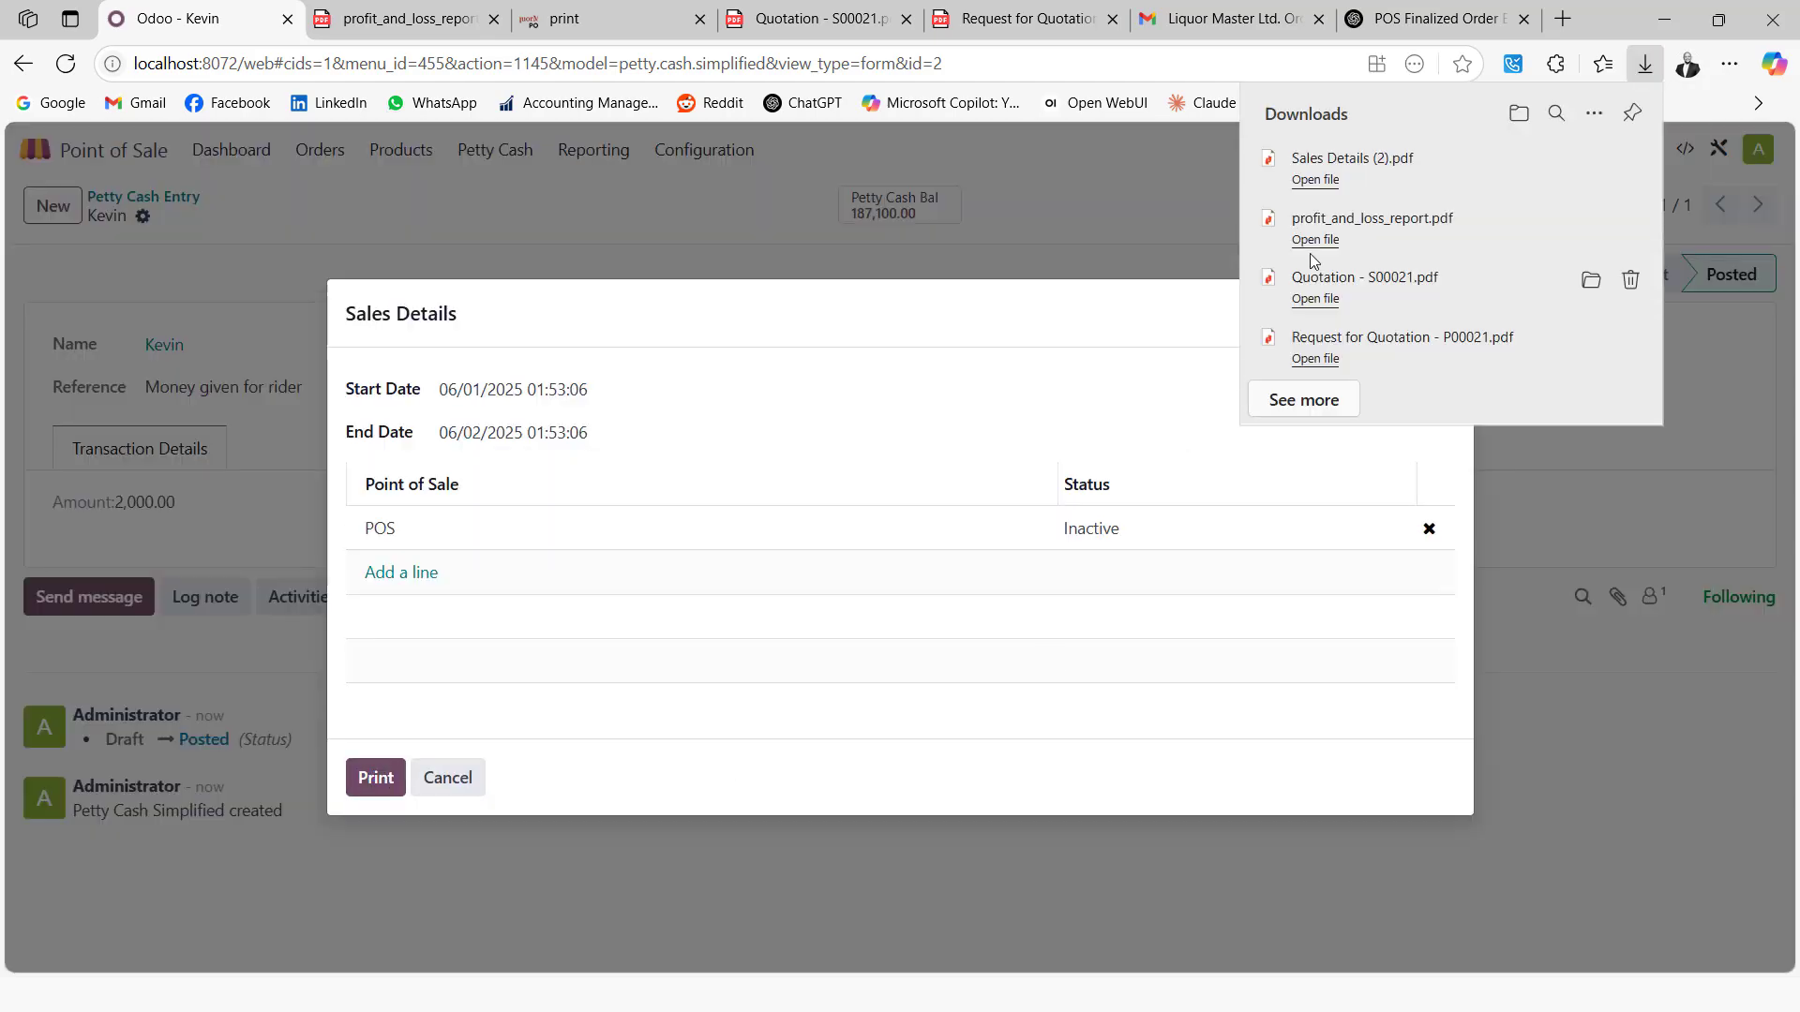
# Open Sales Details (2).pdf and review both pages, totalling 56,600.00 KSh across 12 transactions
pyautogui.click(1314, 180)
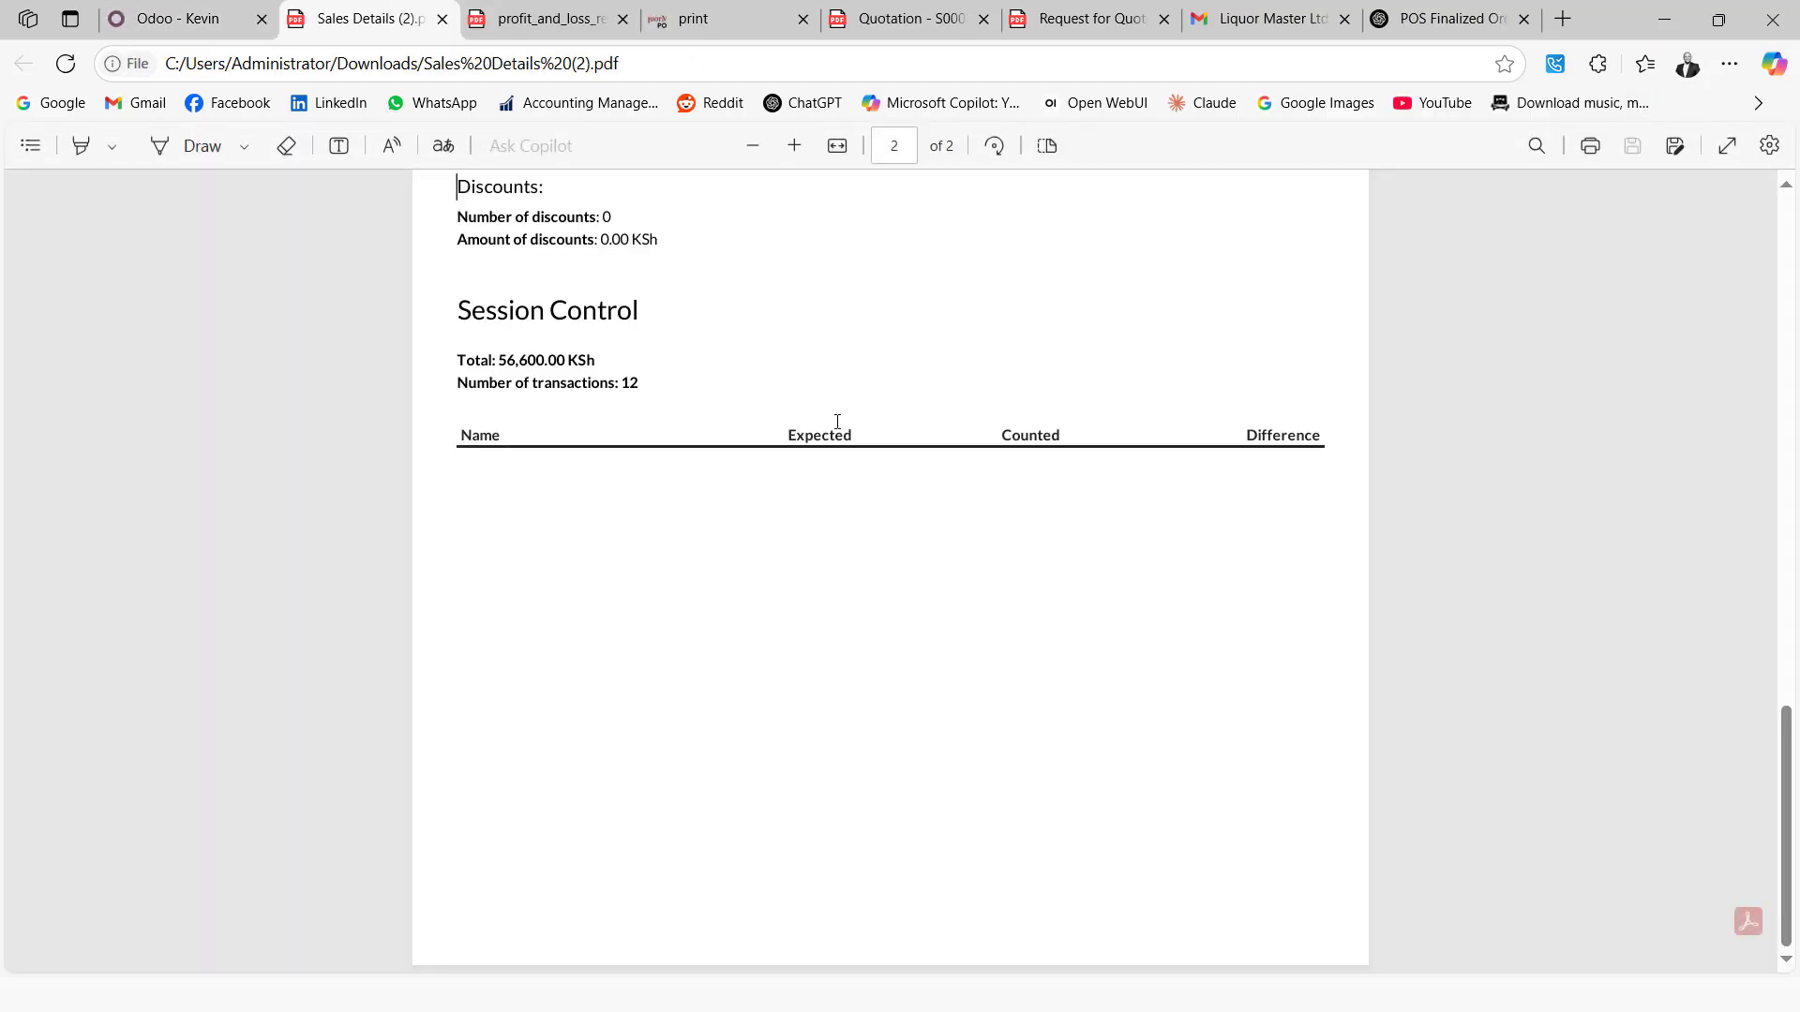
pyautogui.scroll(18, 614, 455)
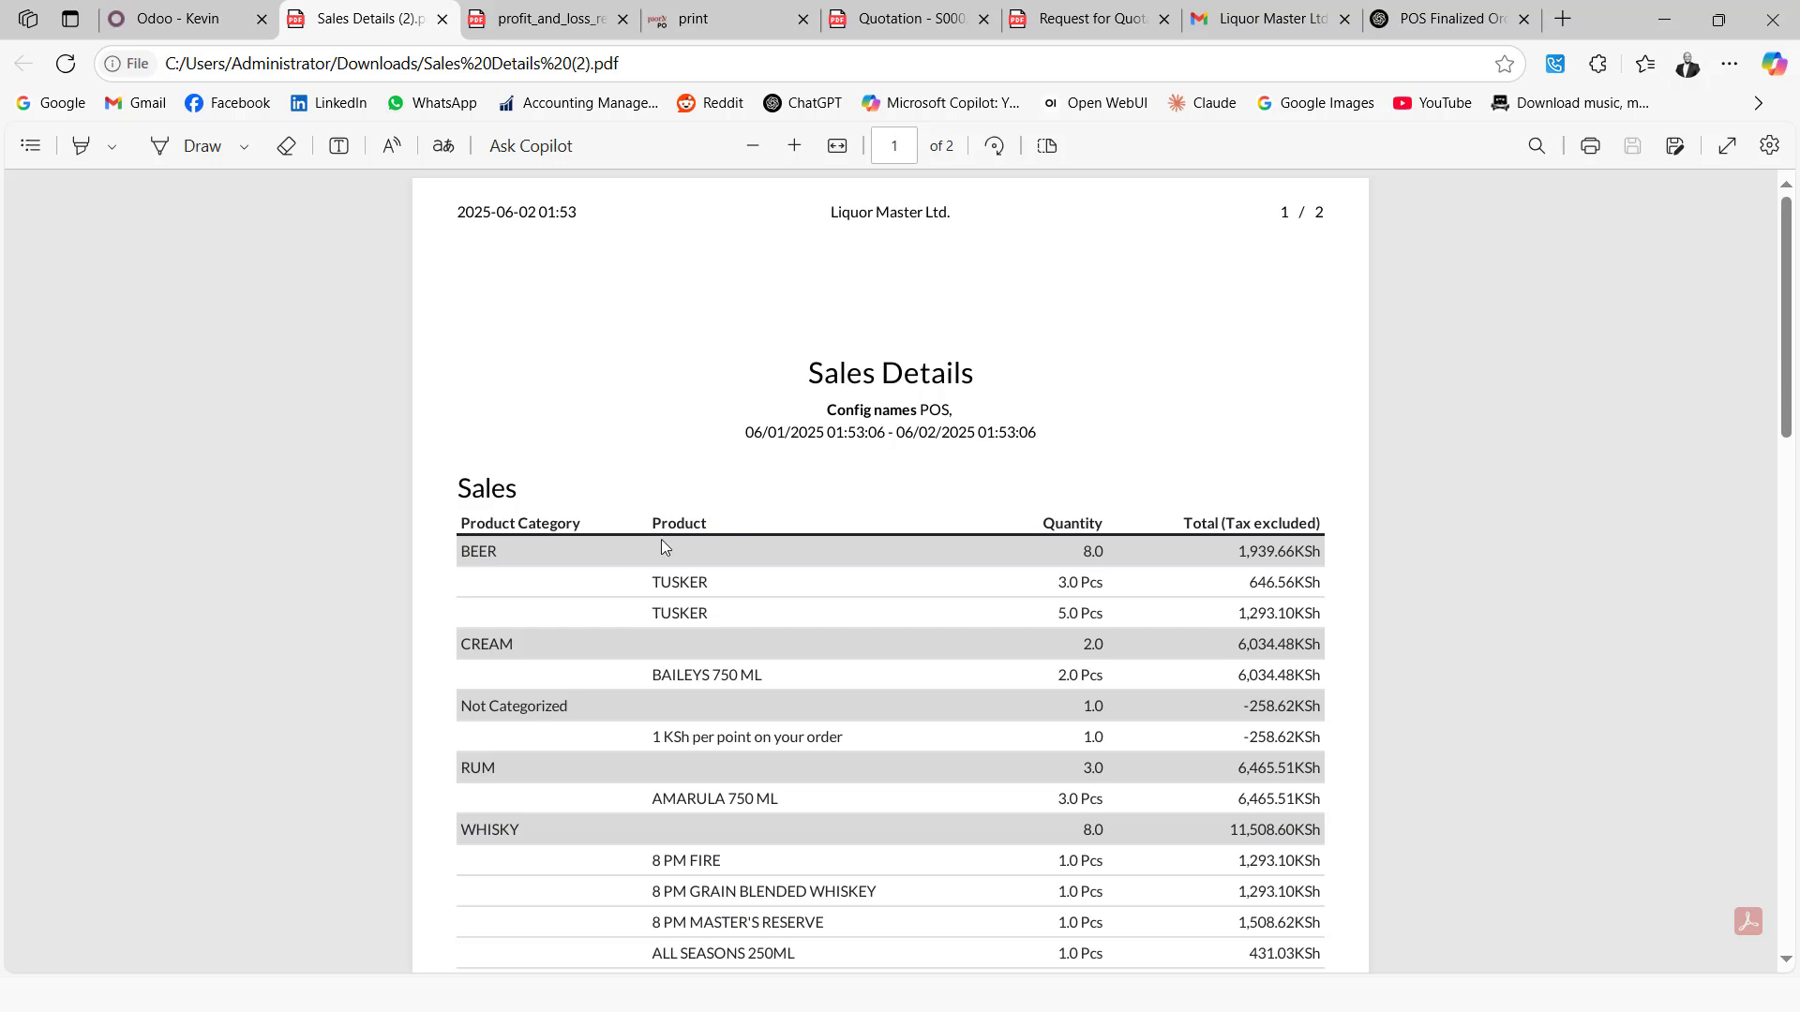
pyautogui.scroll(-2, 1074, 565)
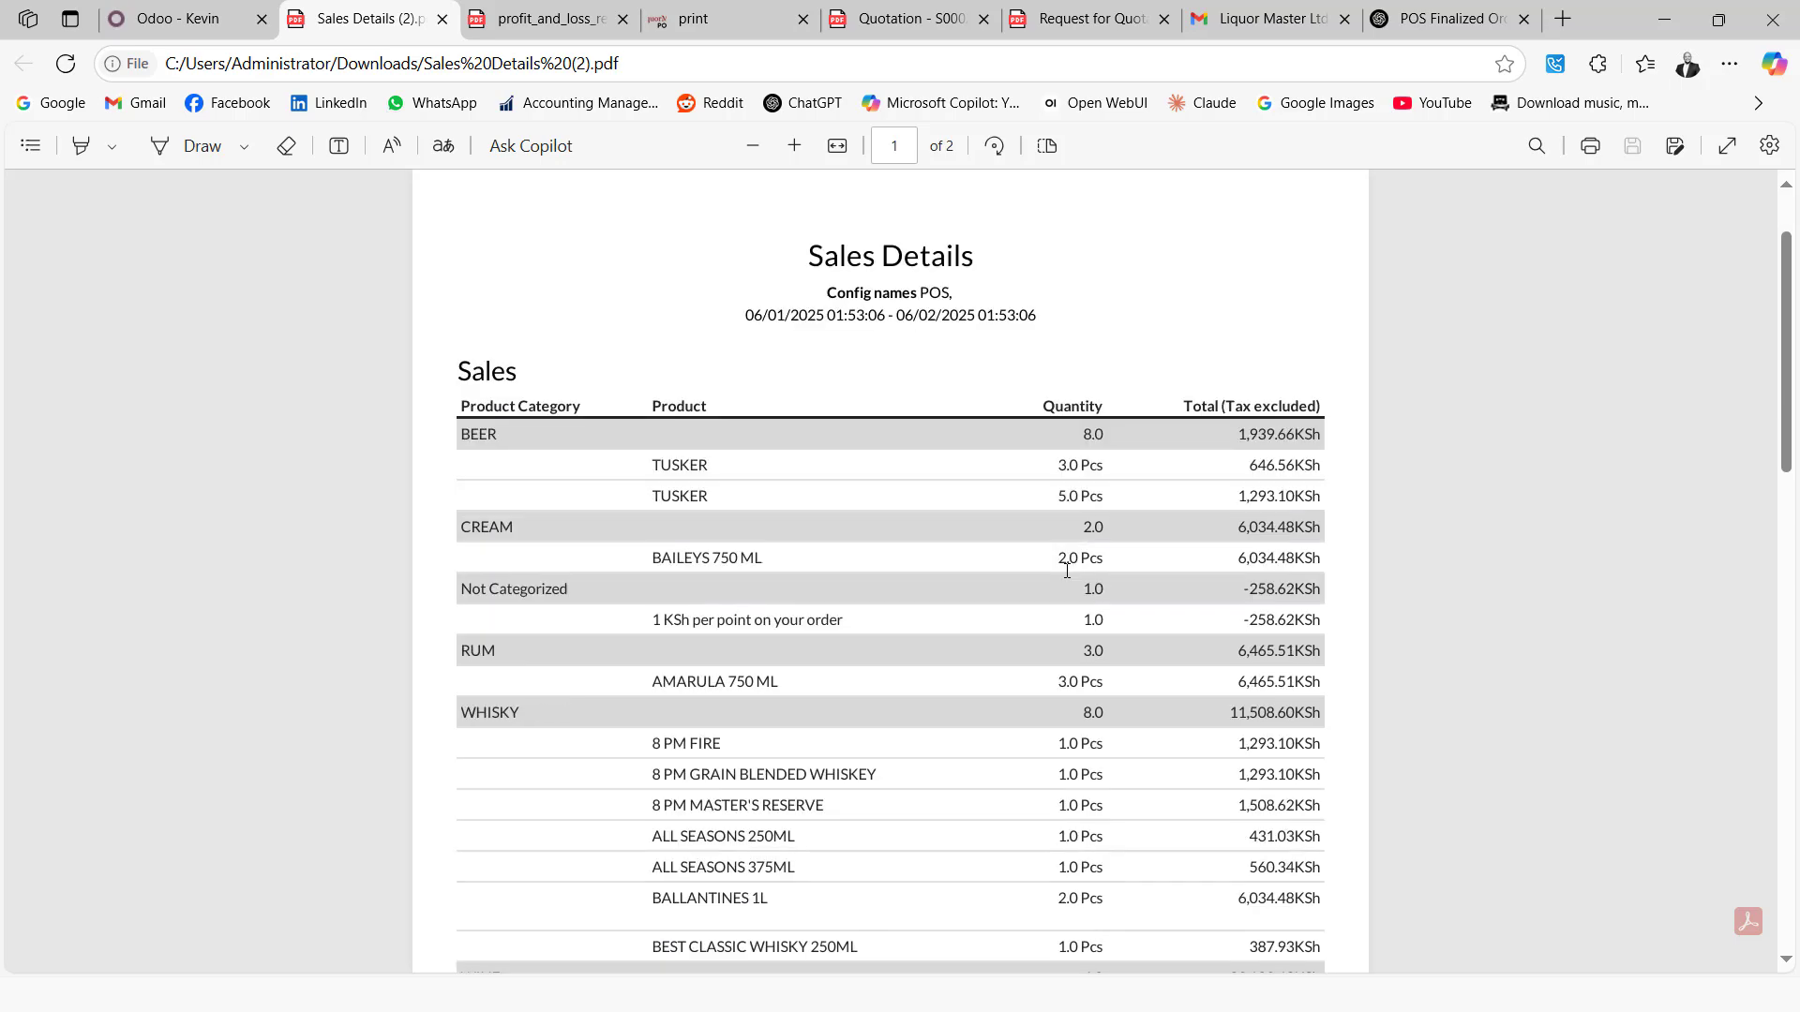
pyautogui.scroll(-3, 756, 560)
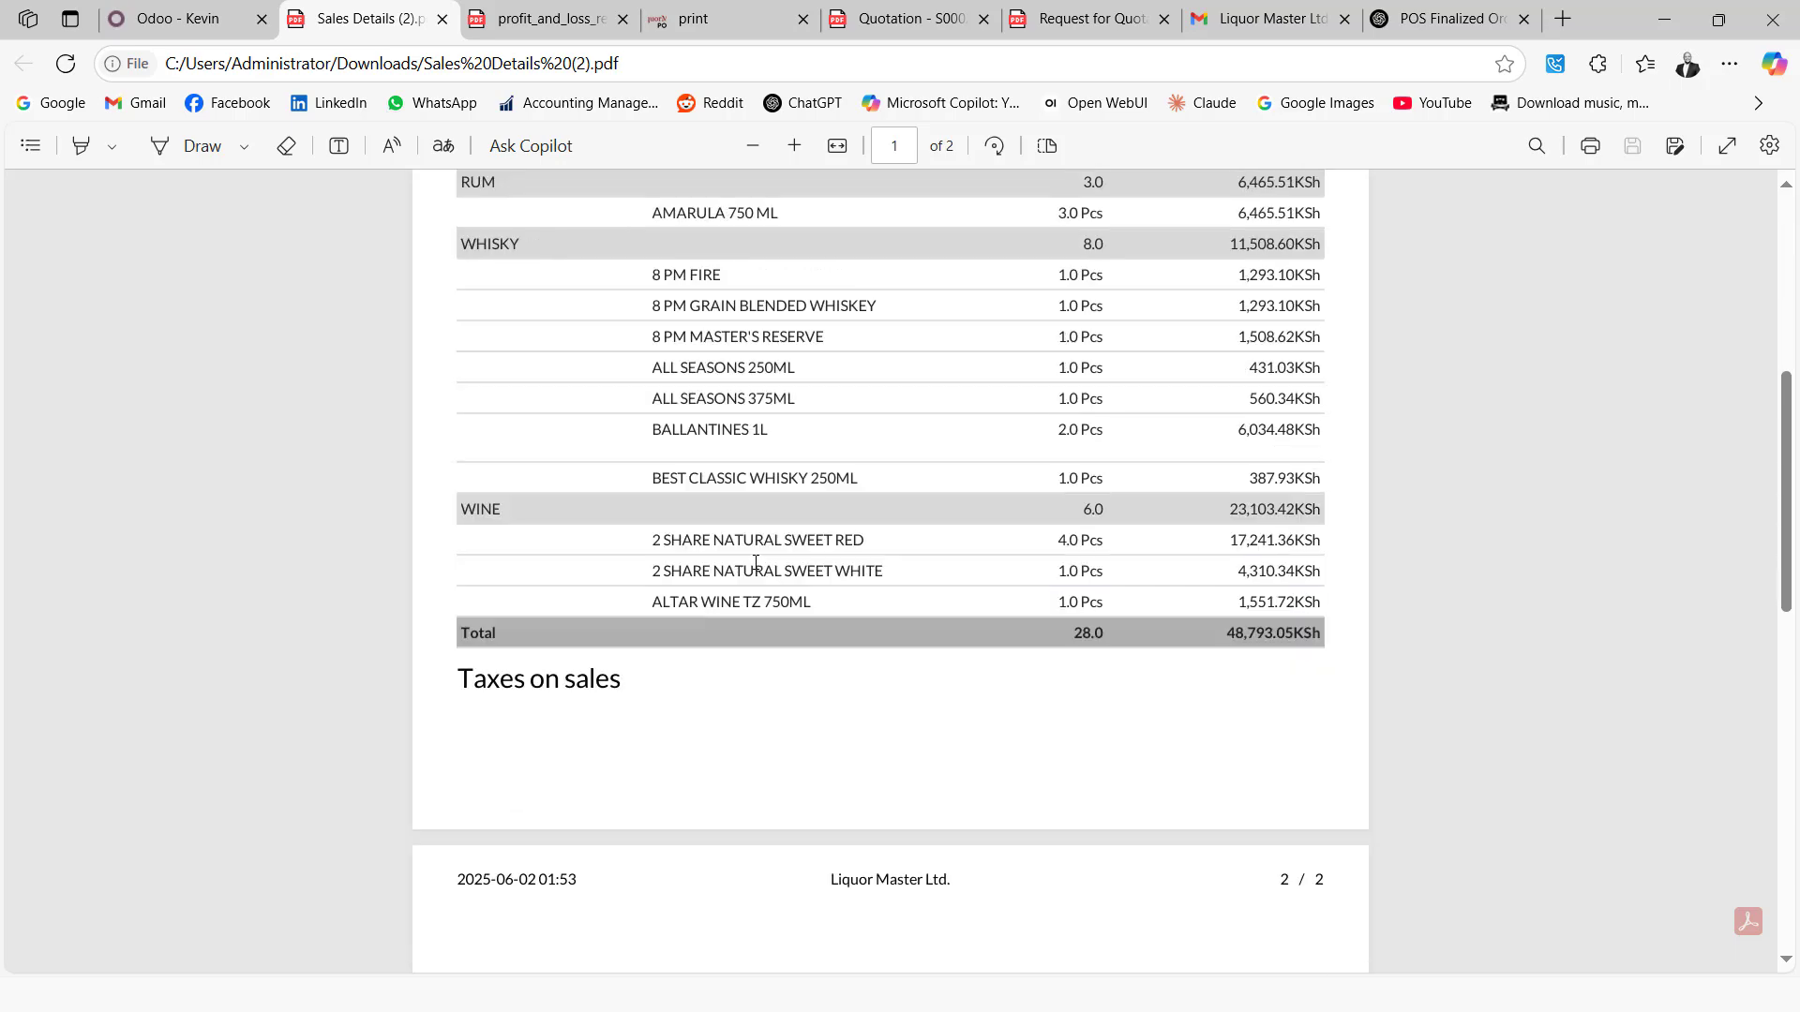
pyautogui.scroll(-7, 755, 562)
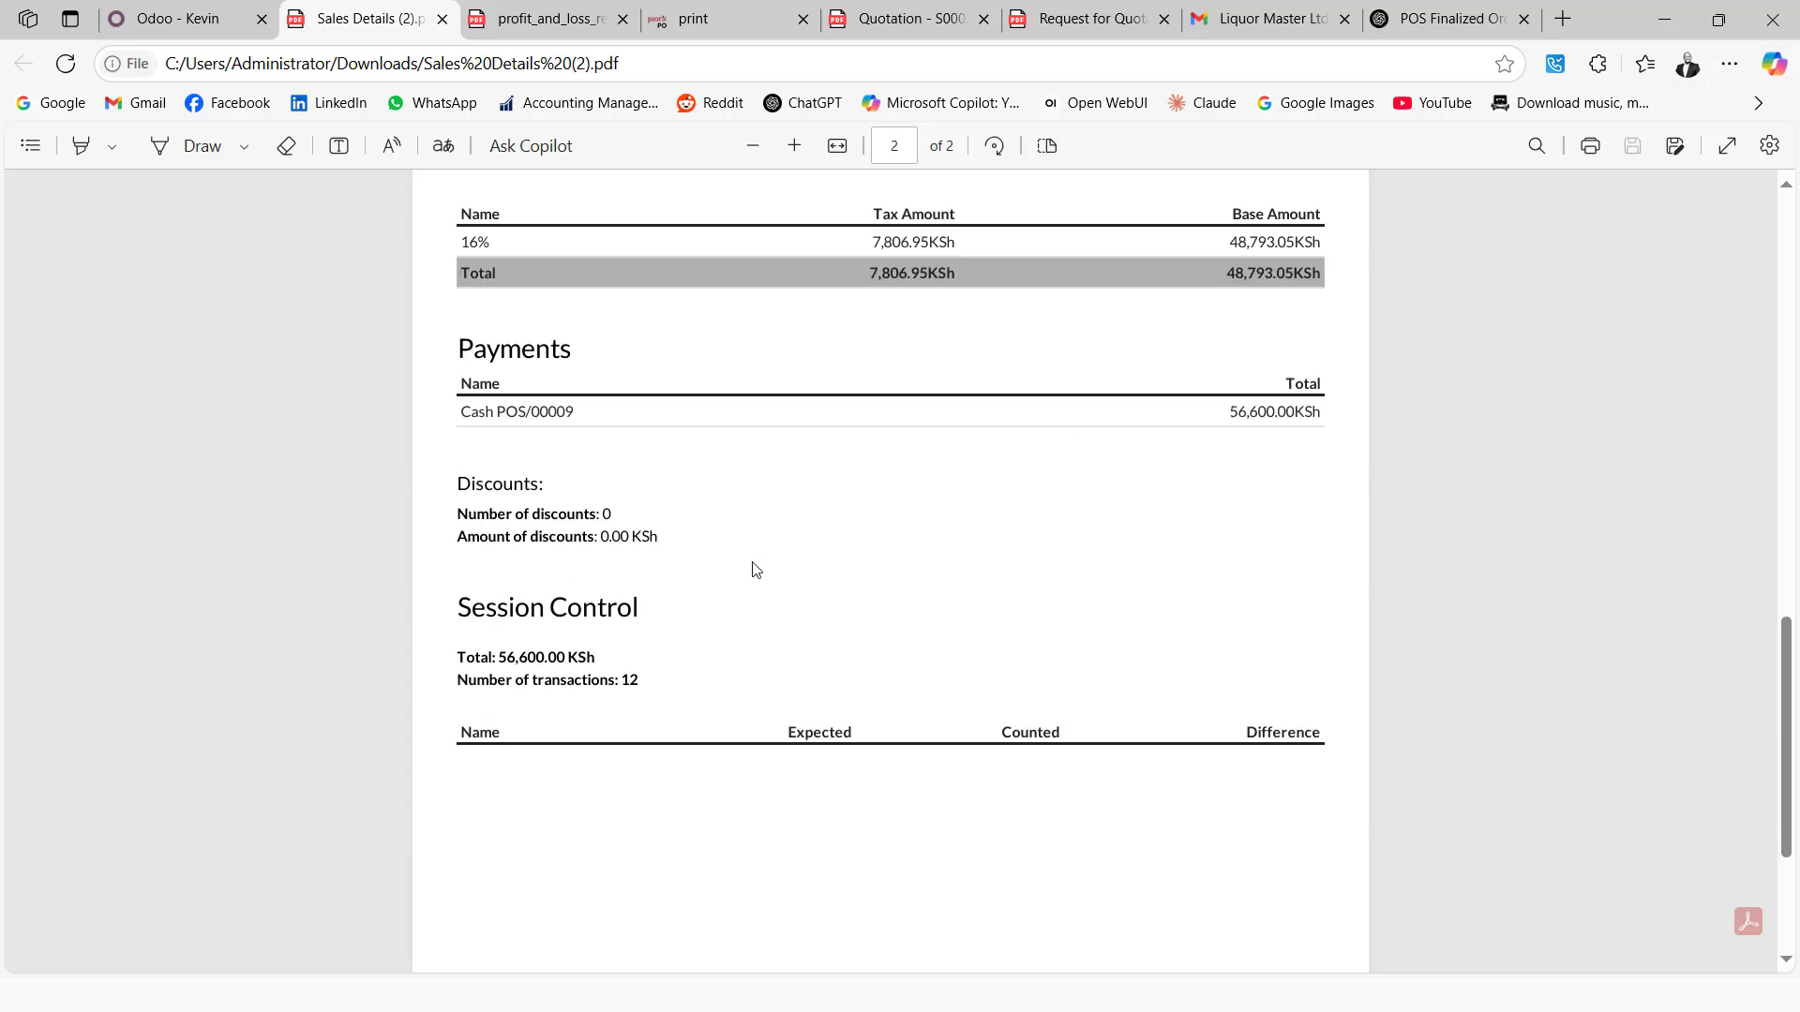
pyautogui.scroll(-3, 756, 570)
# Cancel the Sales Details dialog and open the Sales app's Summary Sales Report listing 91 order lines
pyautogui.click(124, 19)
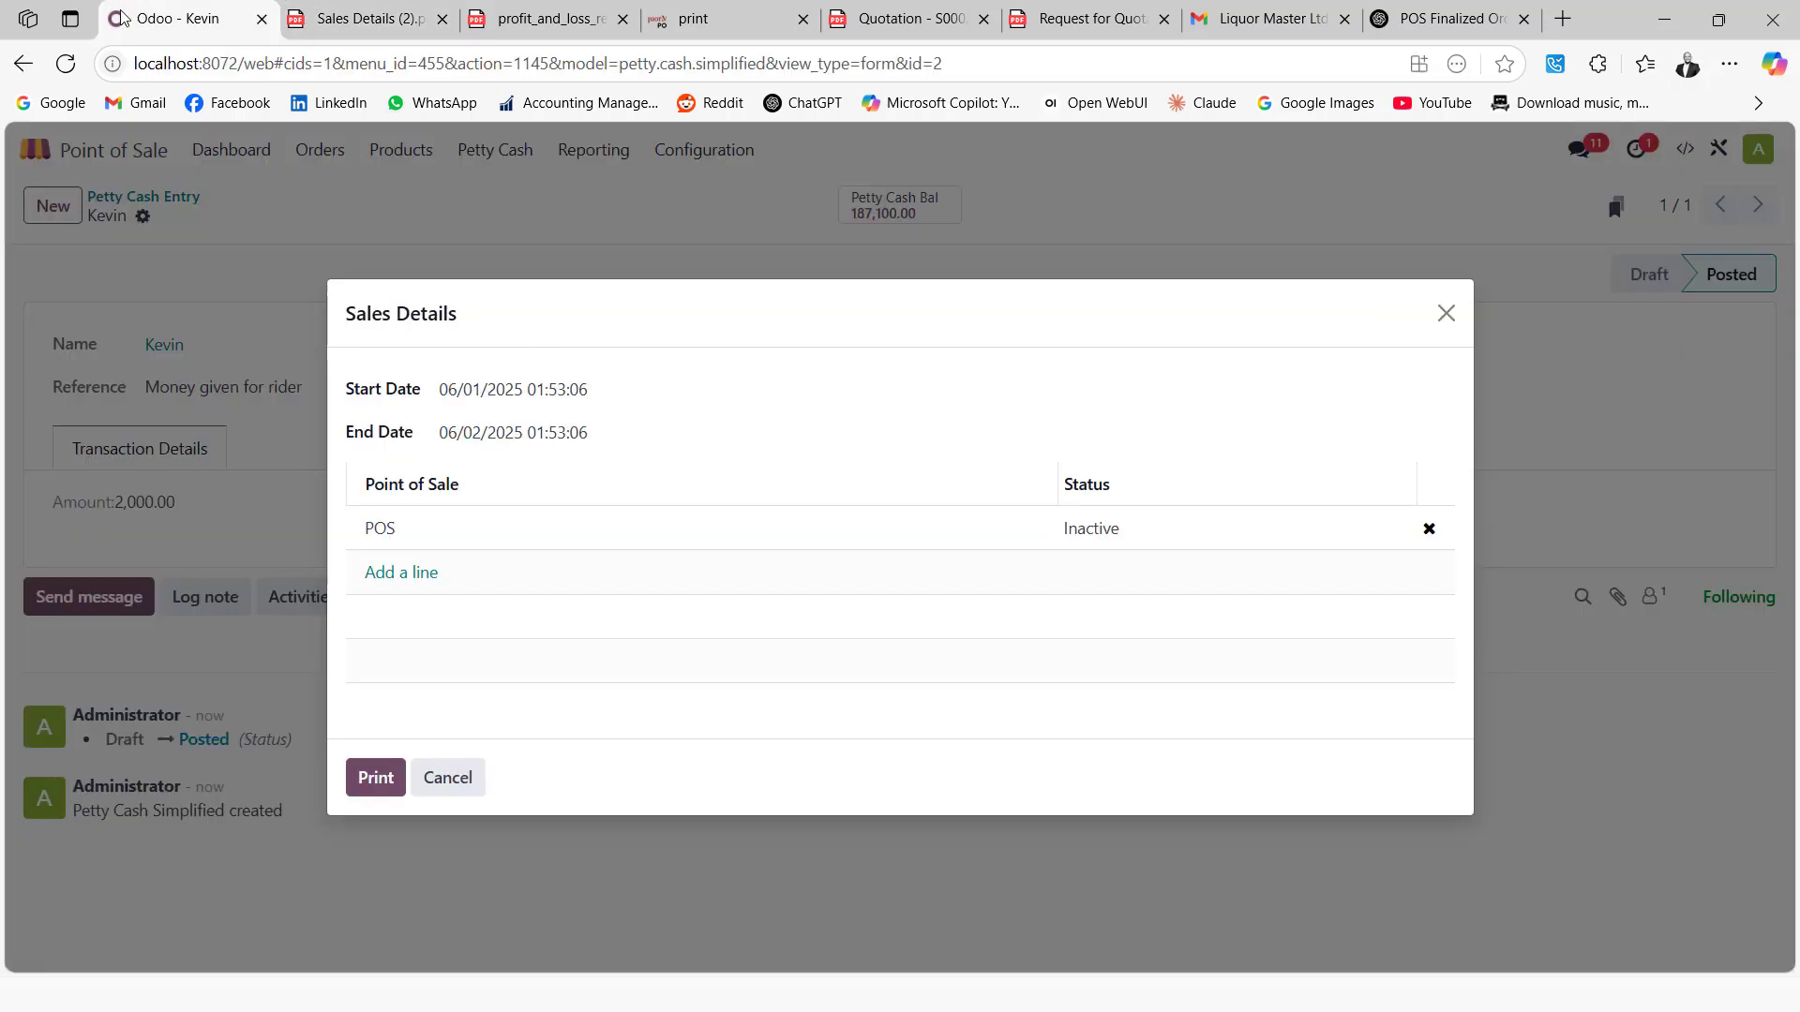
pyautogui.click(458, 782)
pyautogui.doubleClick(47, 153)
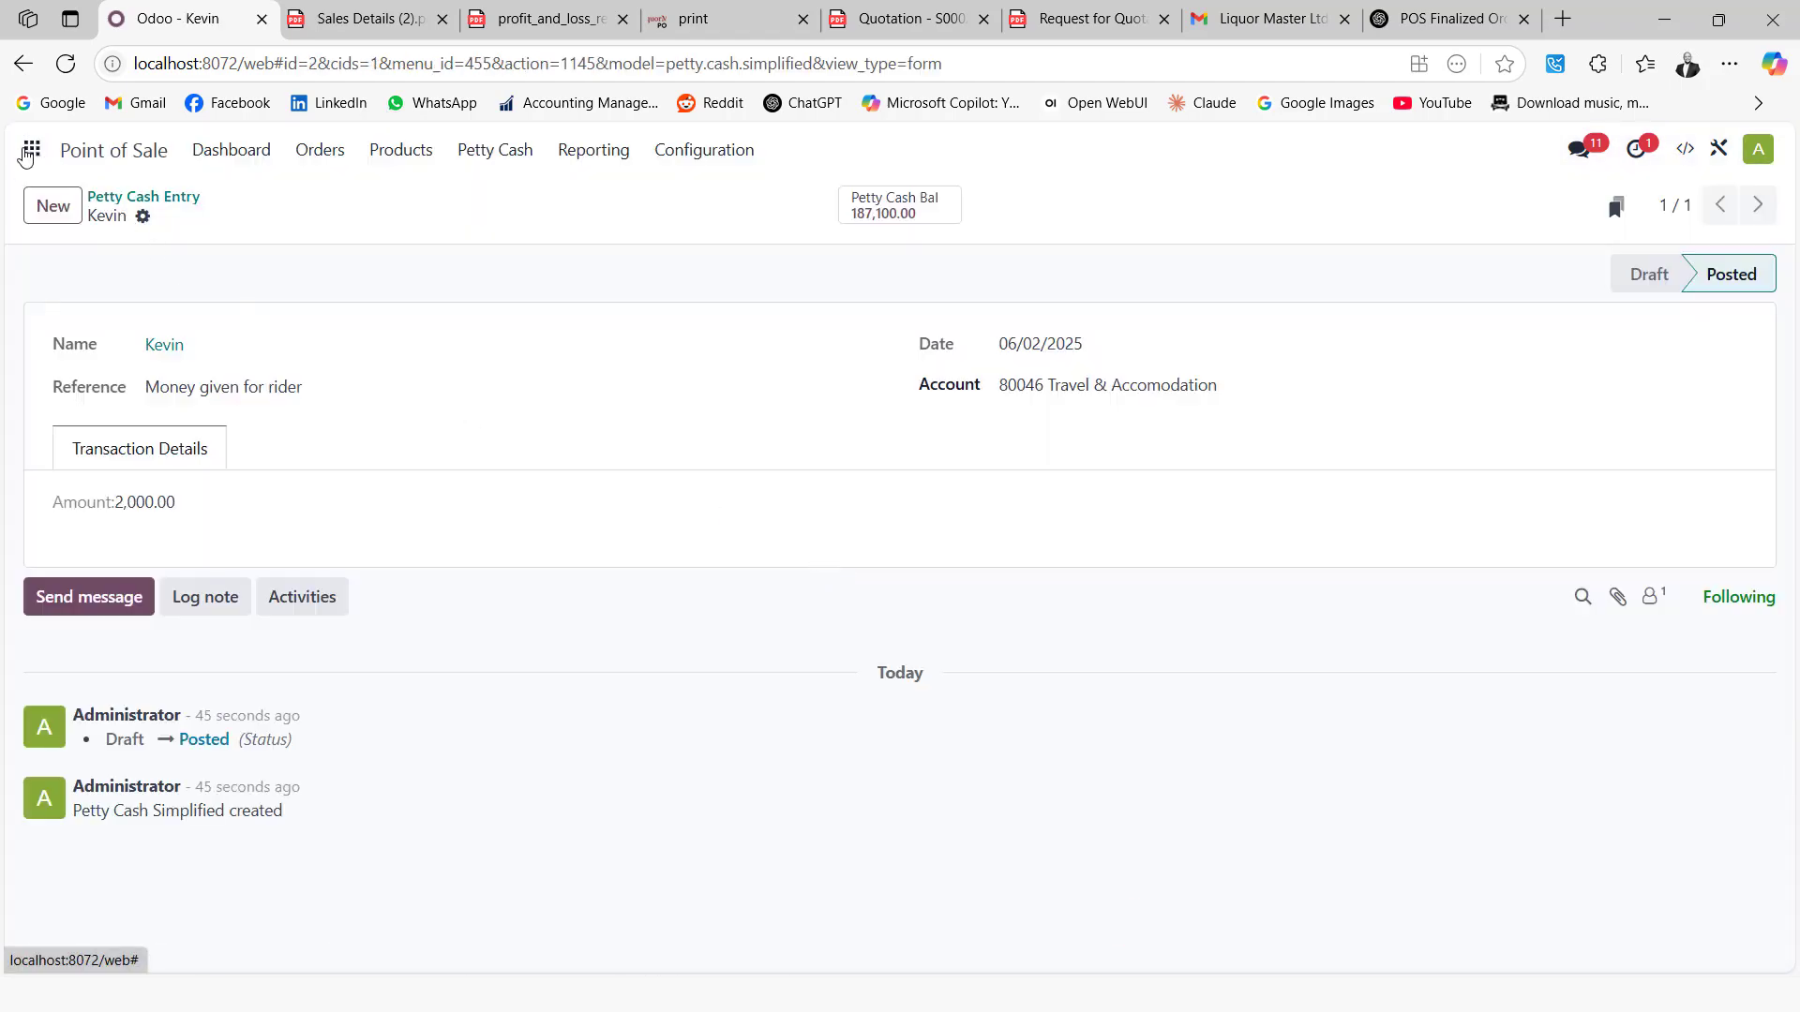
pyautogui.click(34, 153)
pyautogui.click(782, 525)
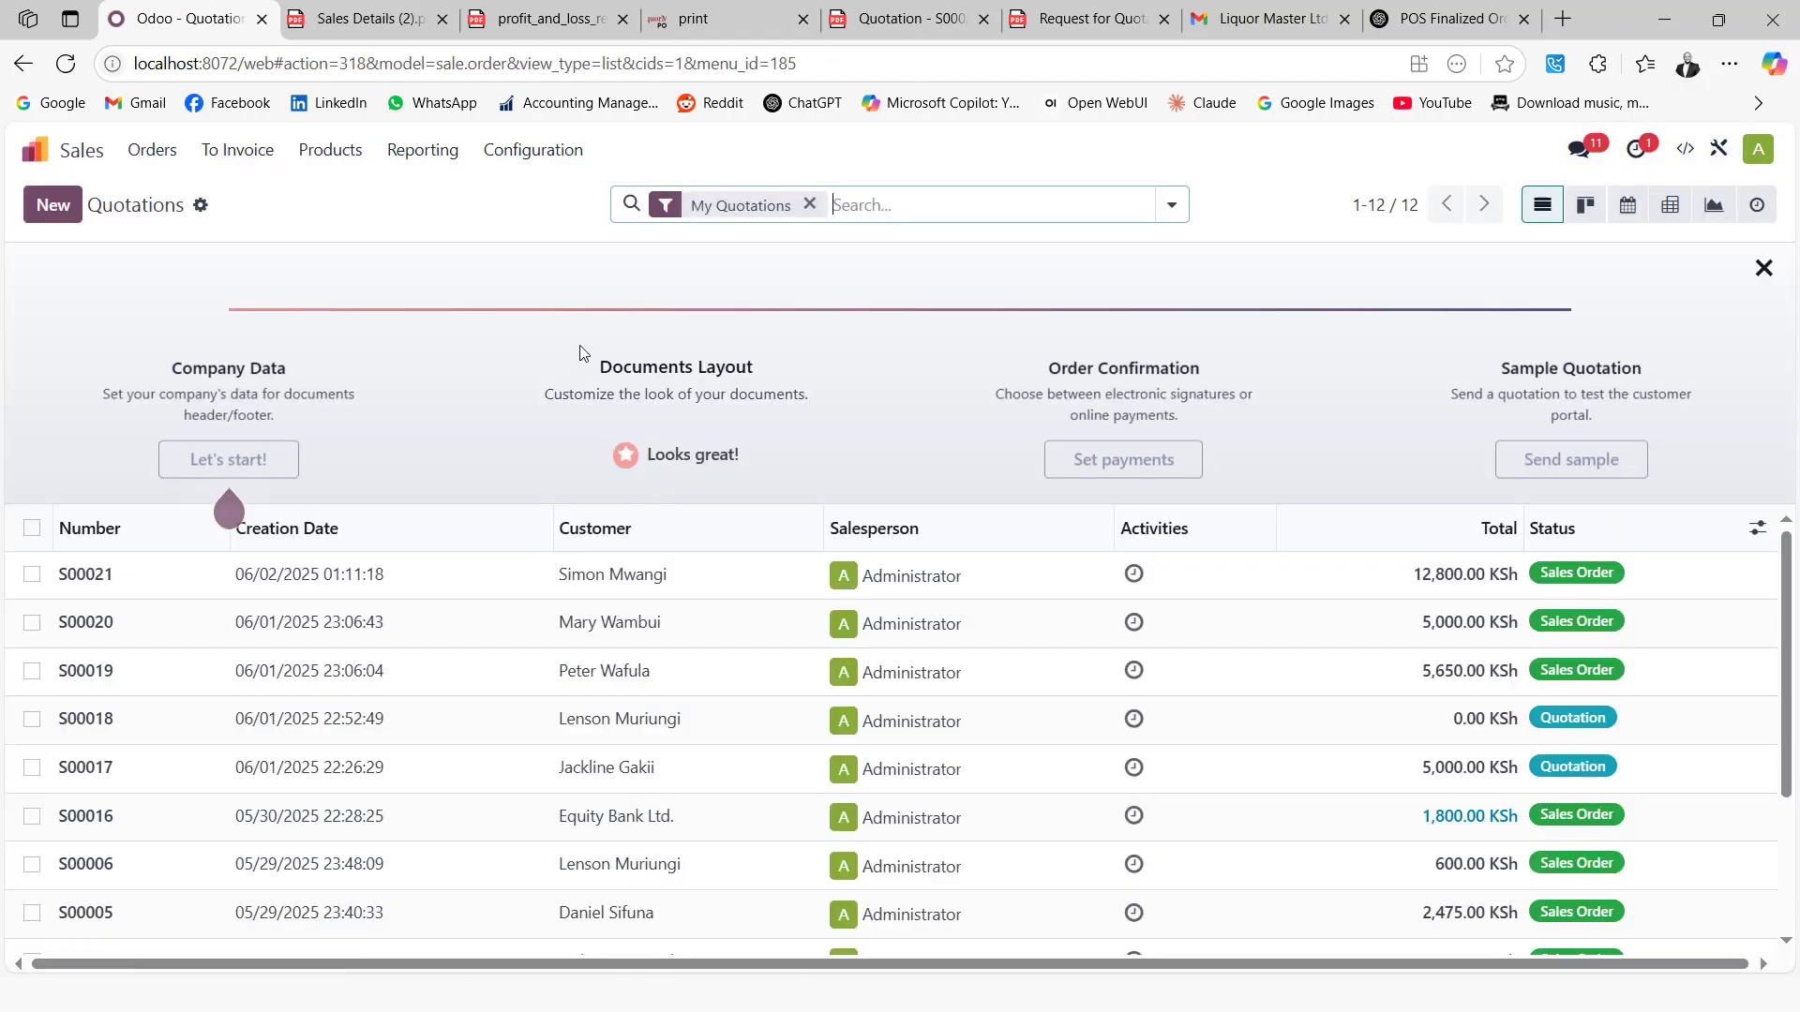
pyautogui.click(426, 153)
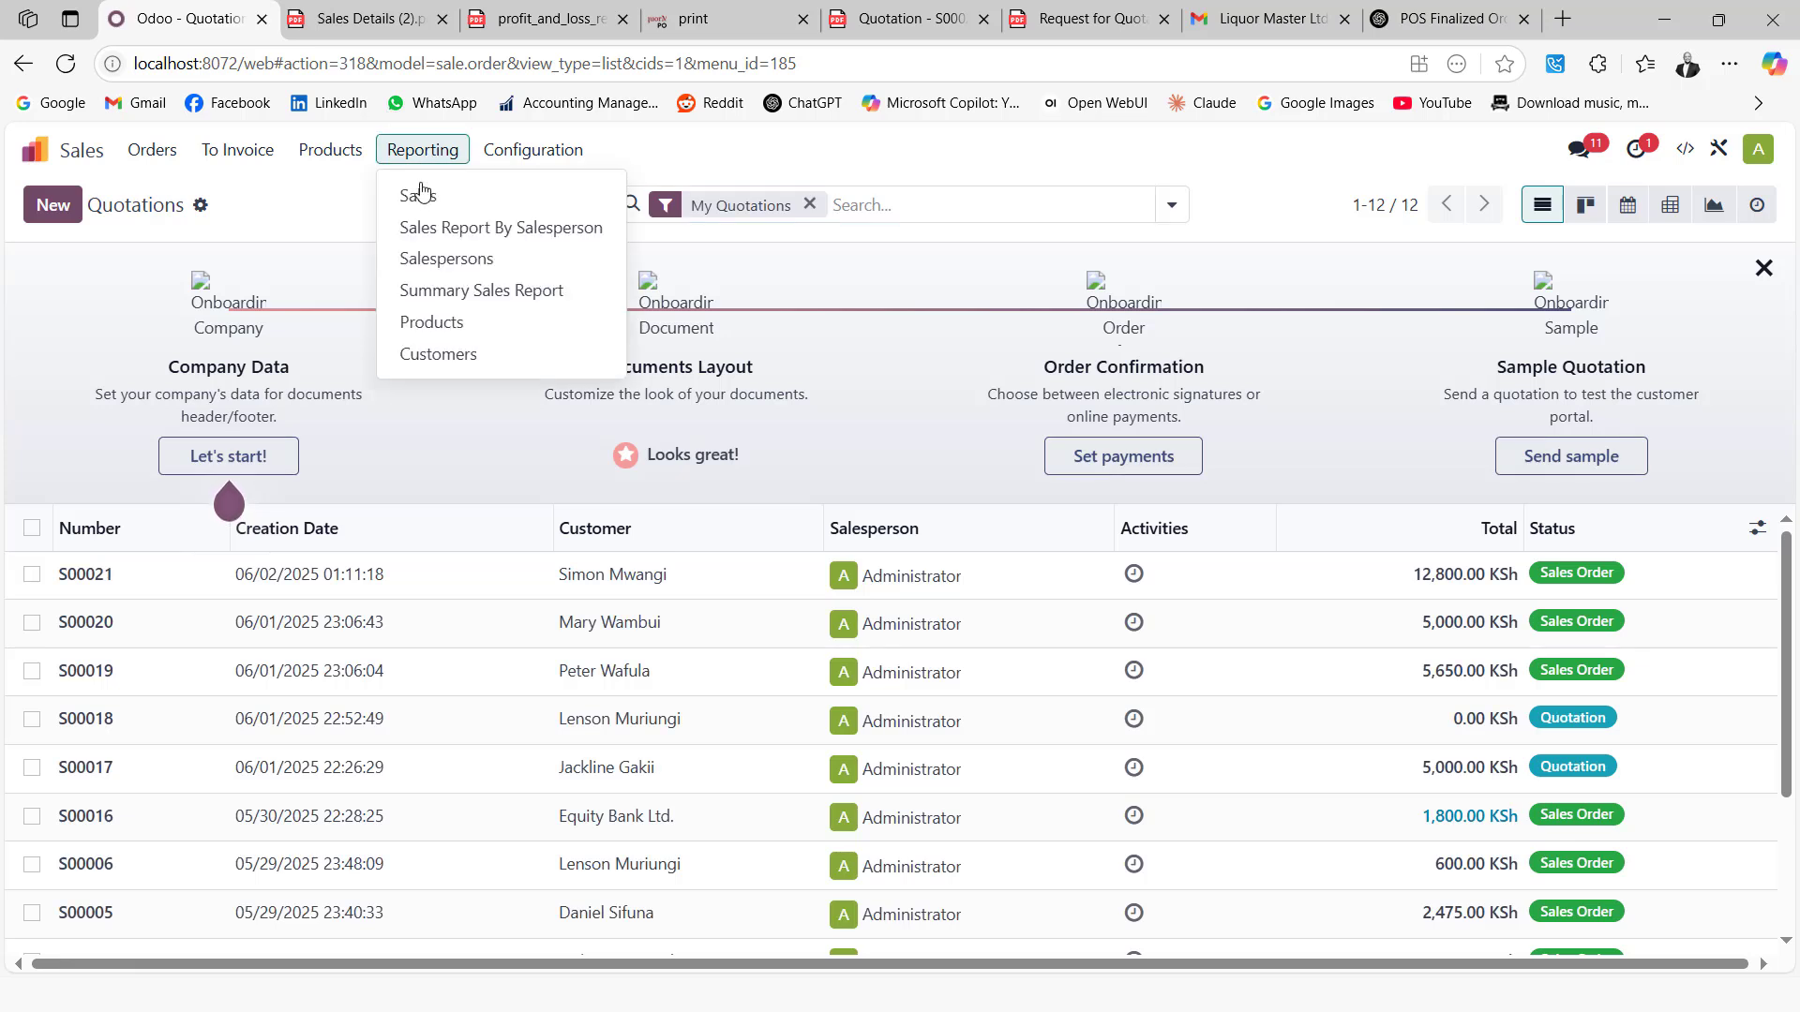
pyautogui.click(513, 302)
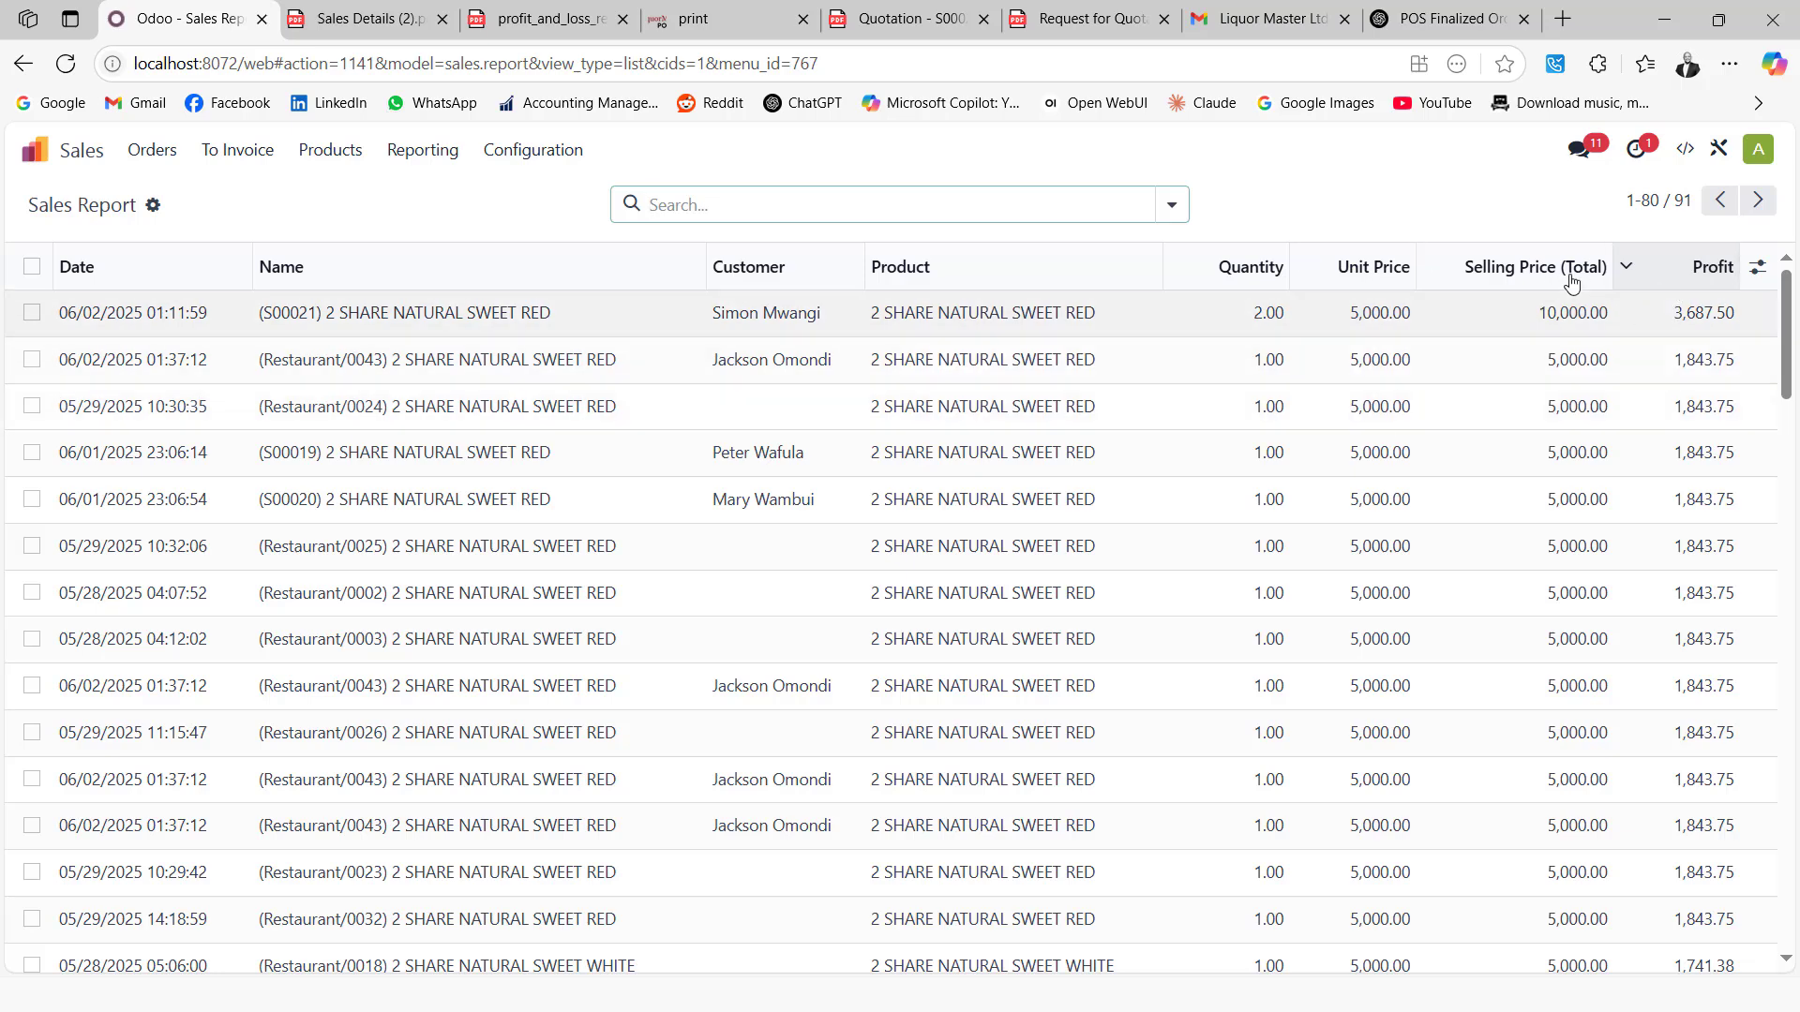
# Sort the Sales Report lines by Date, newest first
pyautogui.click(141, 270)
pyautogui.click(140, 270)
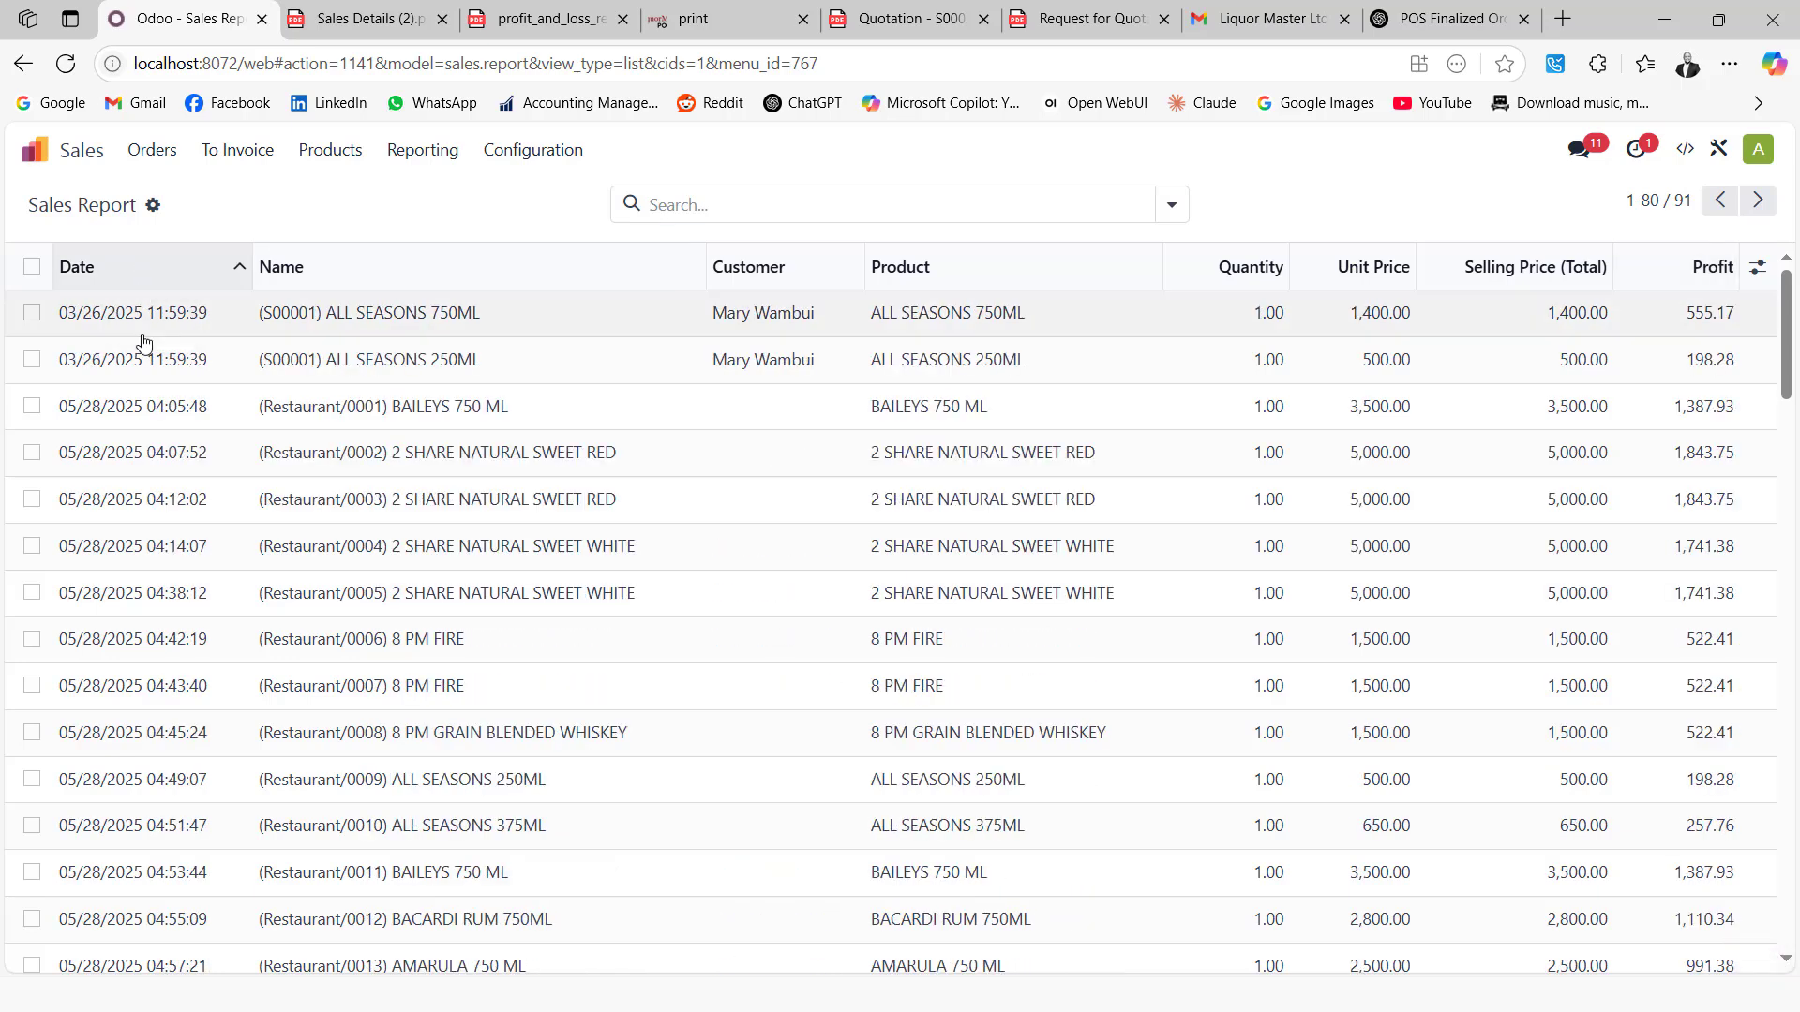
pyautogui.click(132, 274)
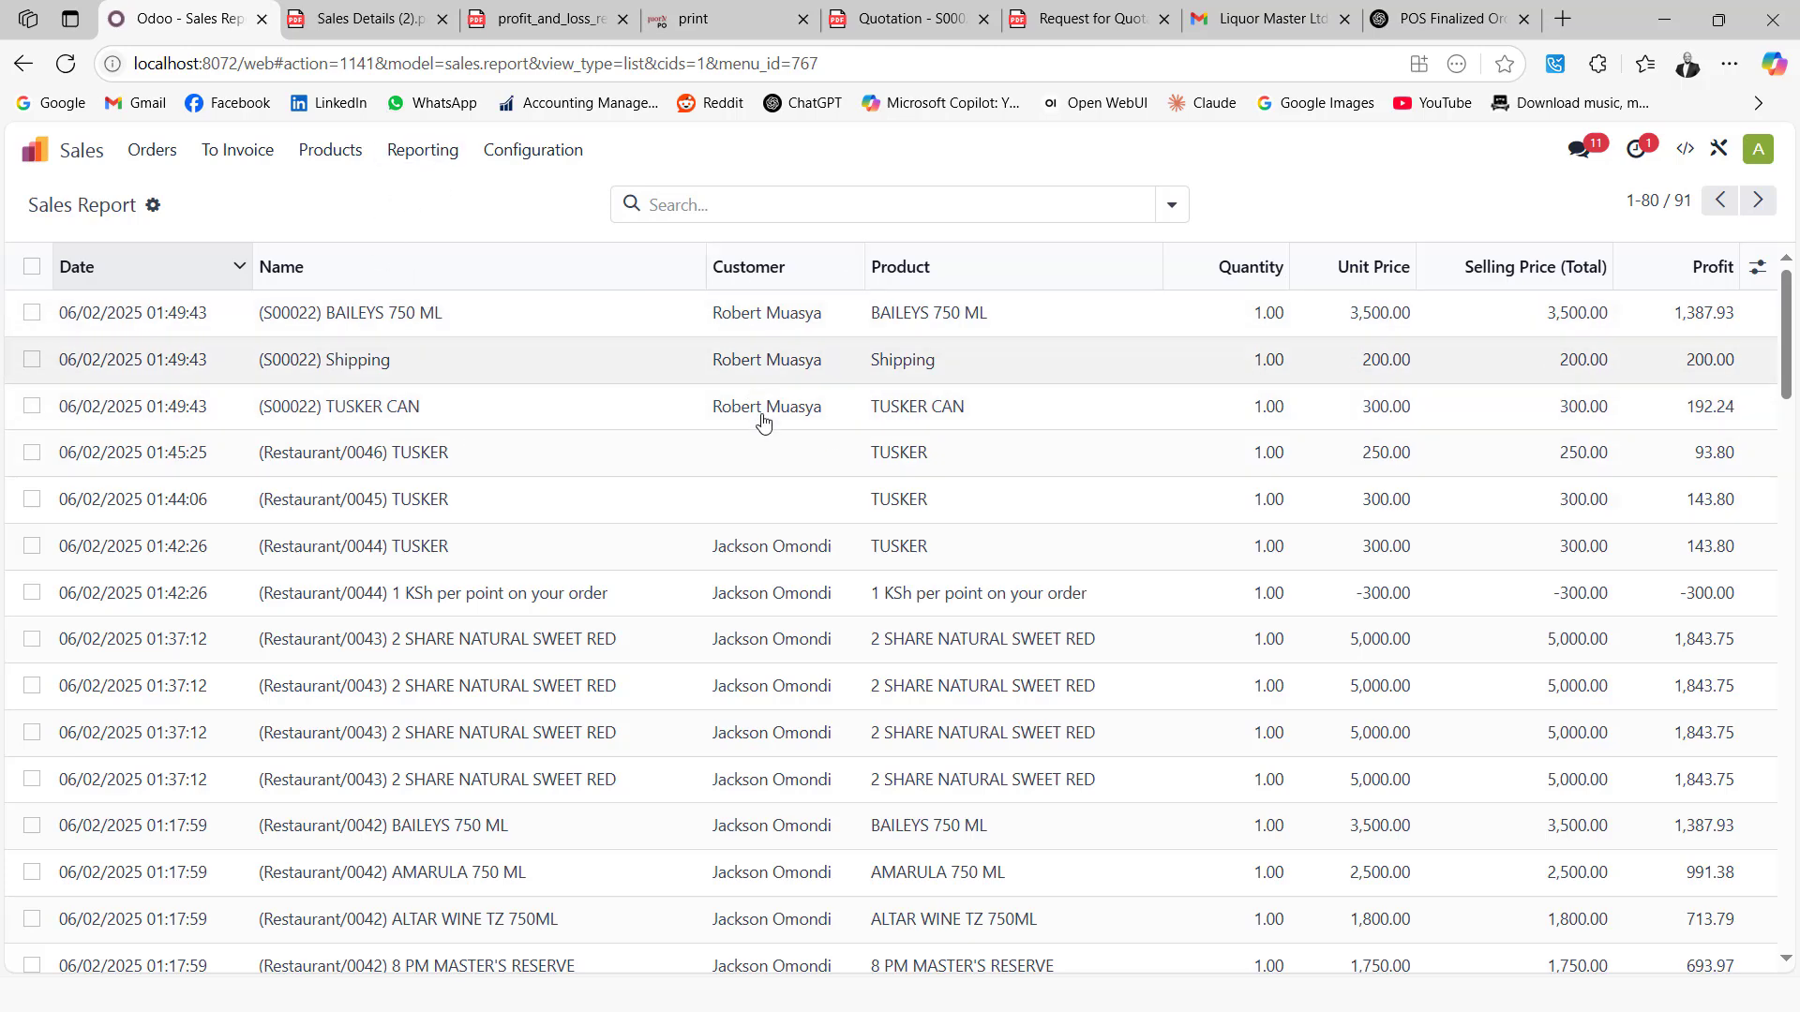
pyautogui.click(447, 156)
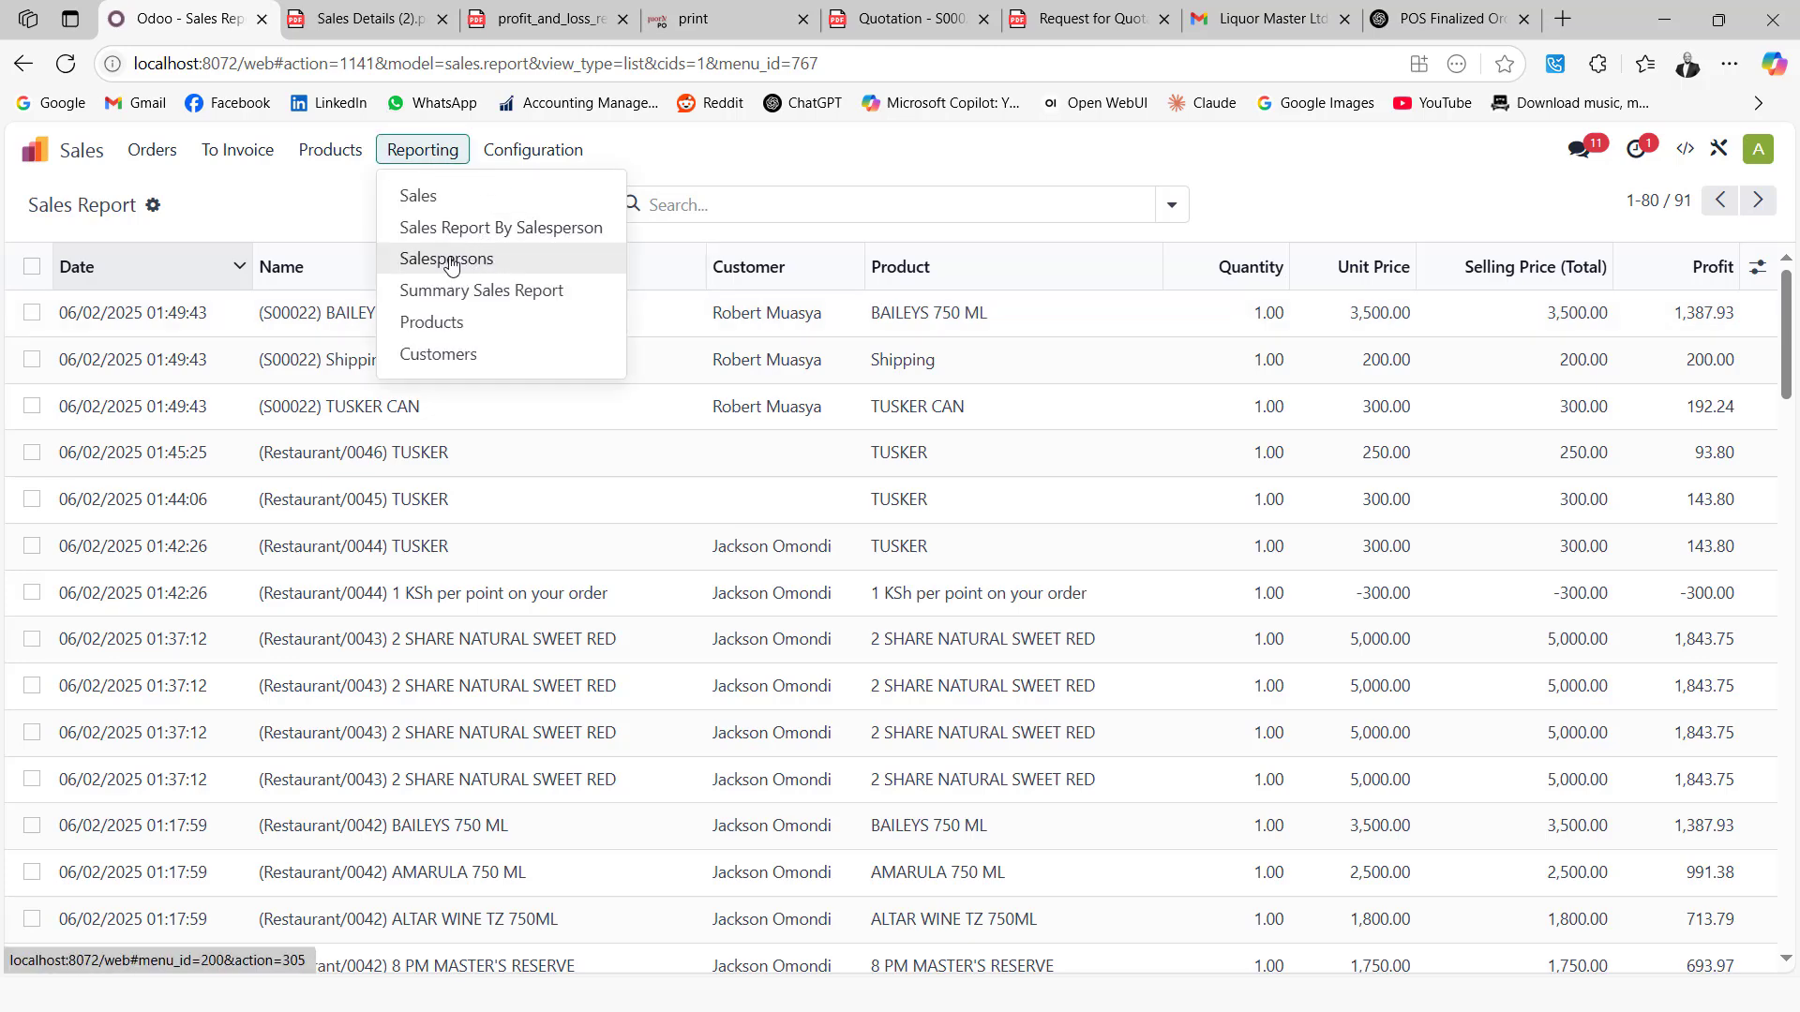
# Preview the Sales Report By Salesperson for Administrator with start date 06/01/2025
pyautogui.click(446, 259)
pyautogui.click(437, 161)
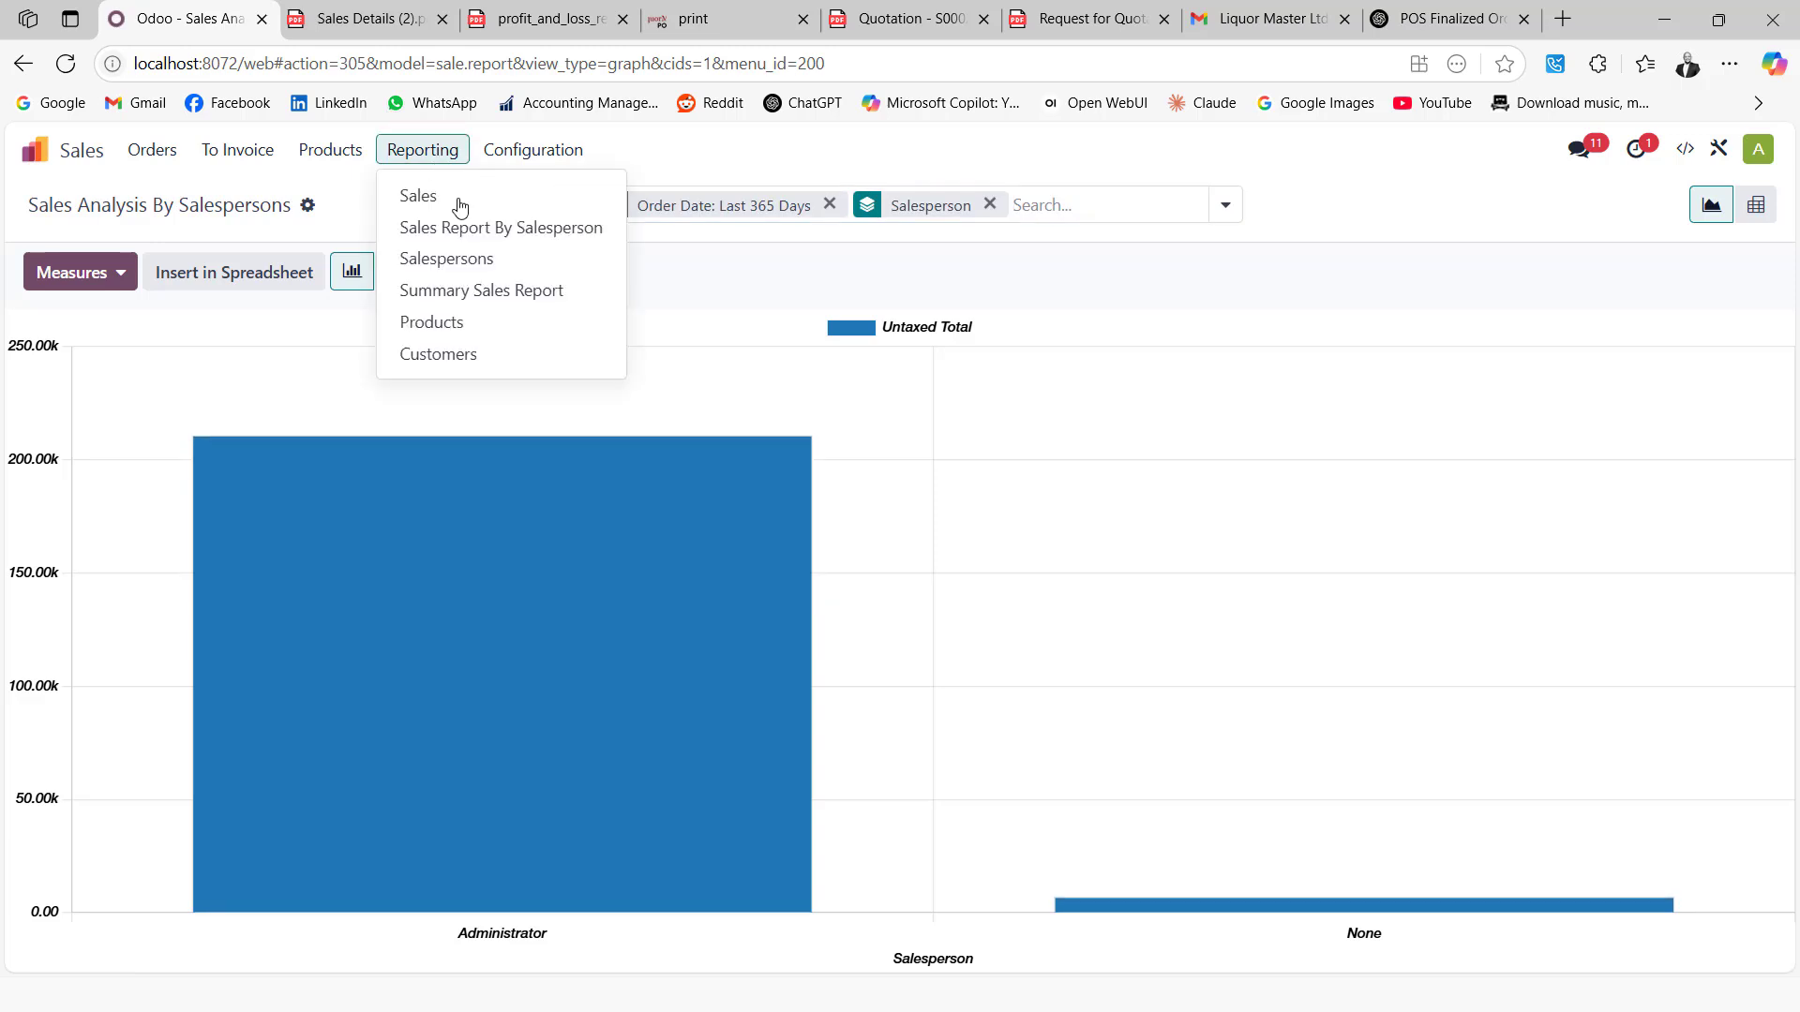
pyautogui.click(456, 227)
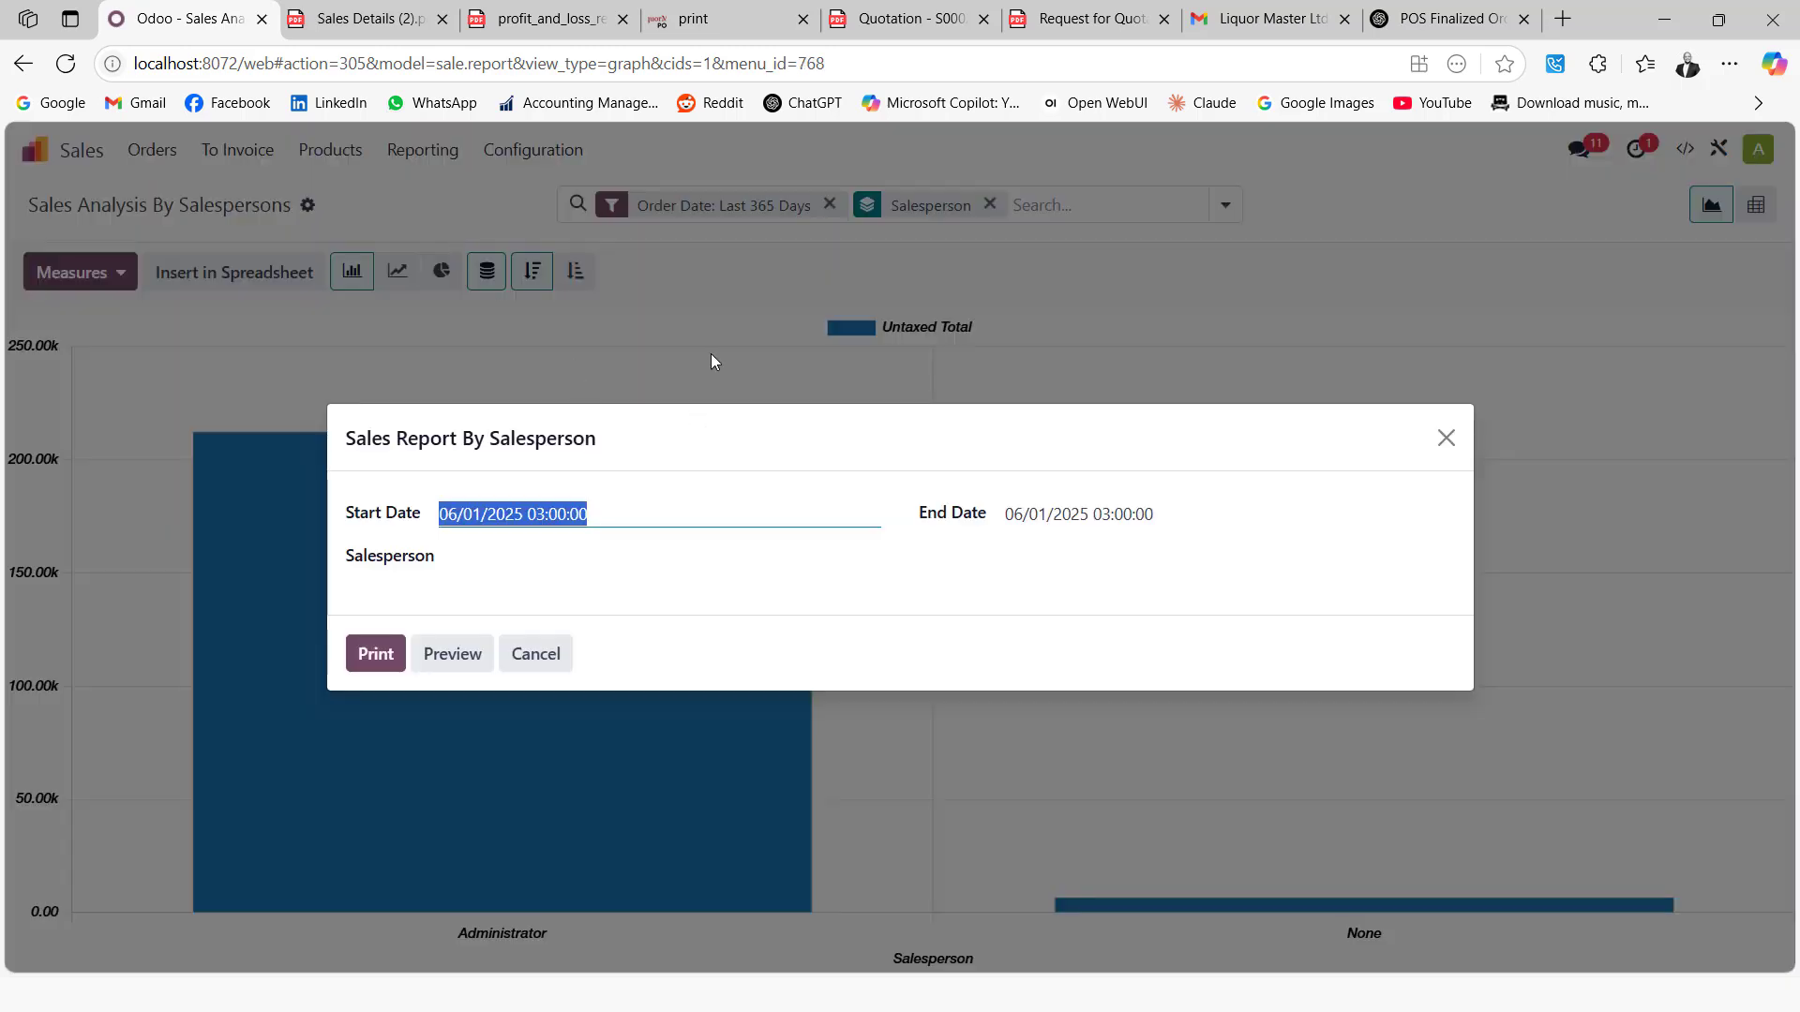
pyautogui.click(633, 518)
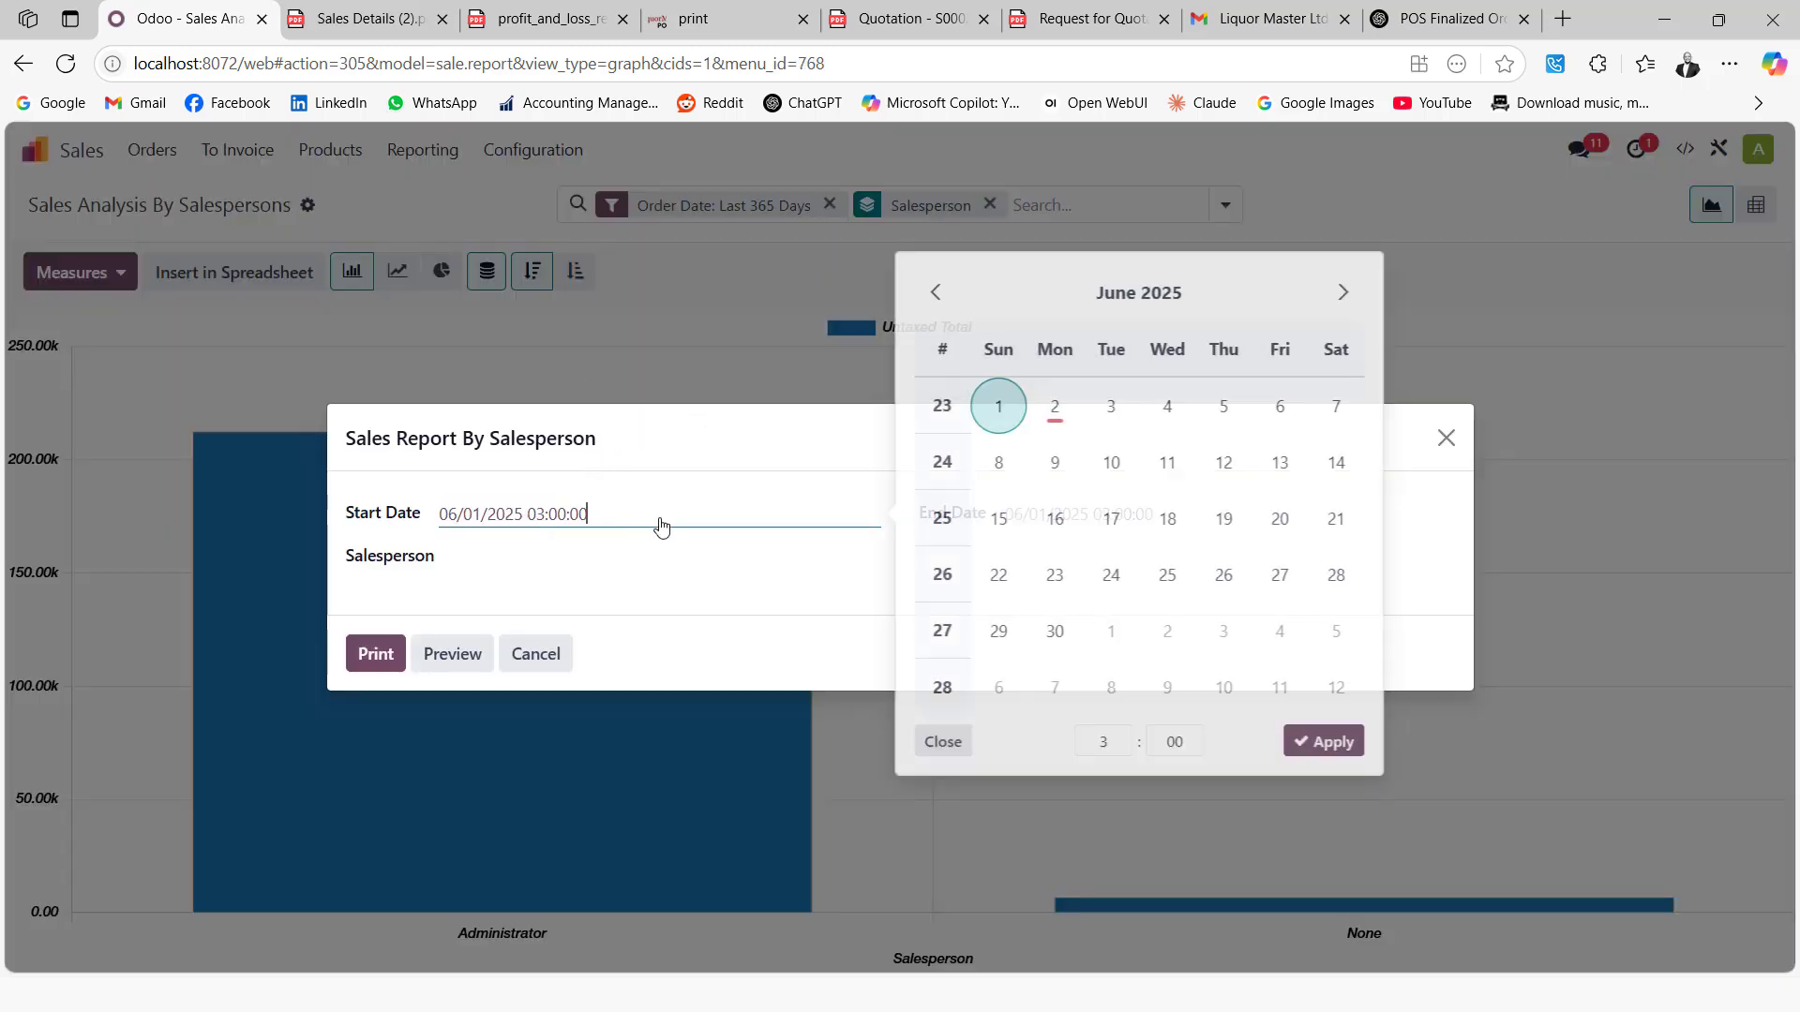
pyautogui.click(998, 410)
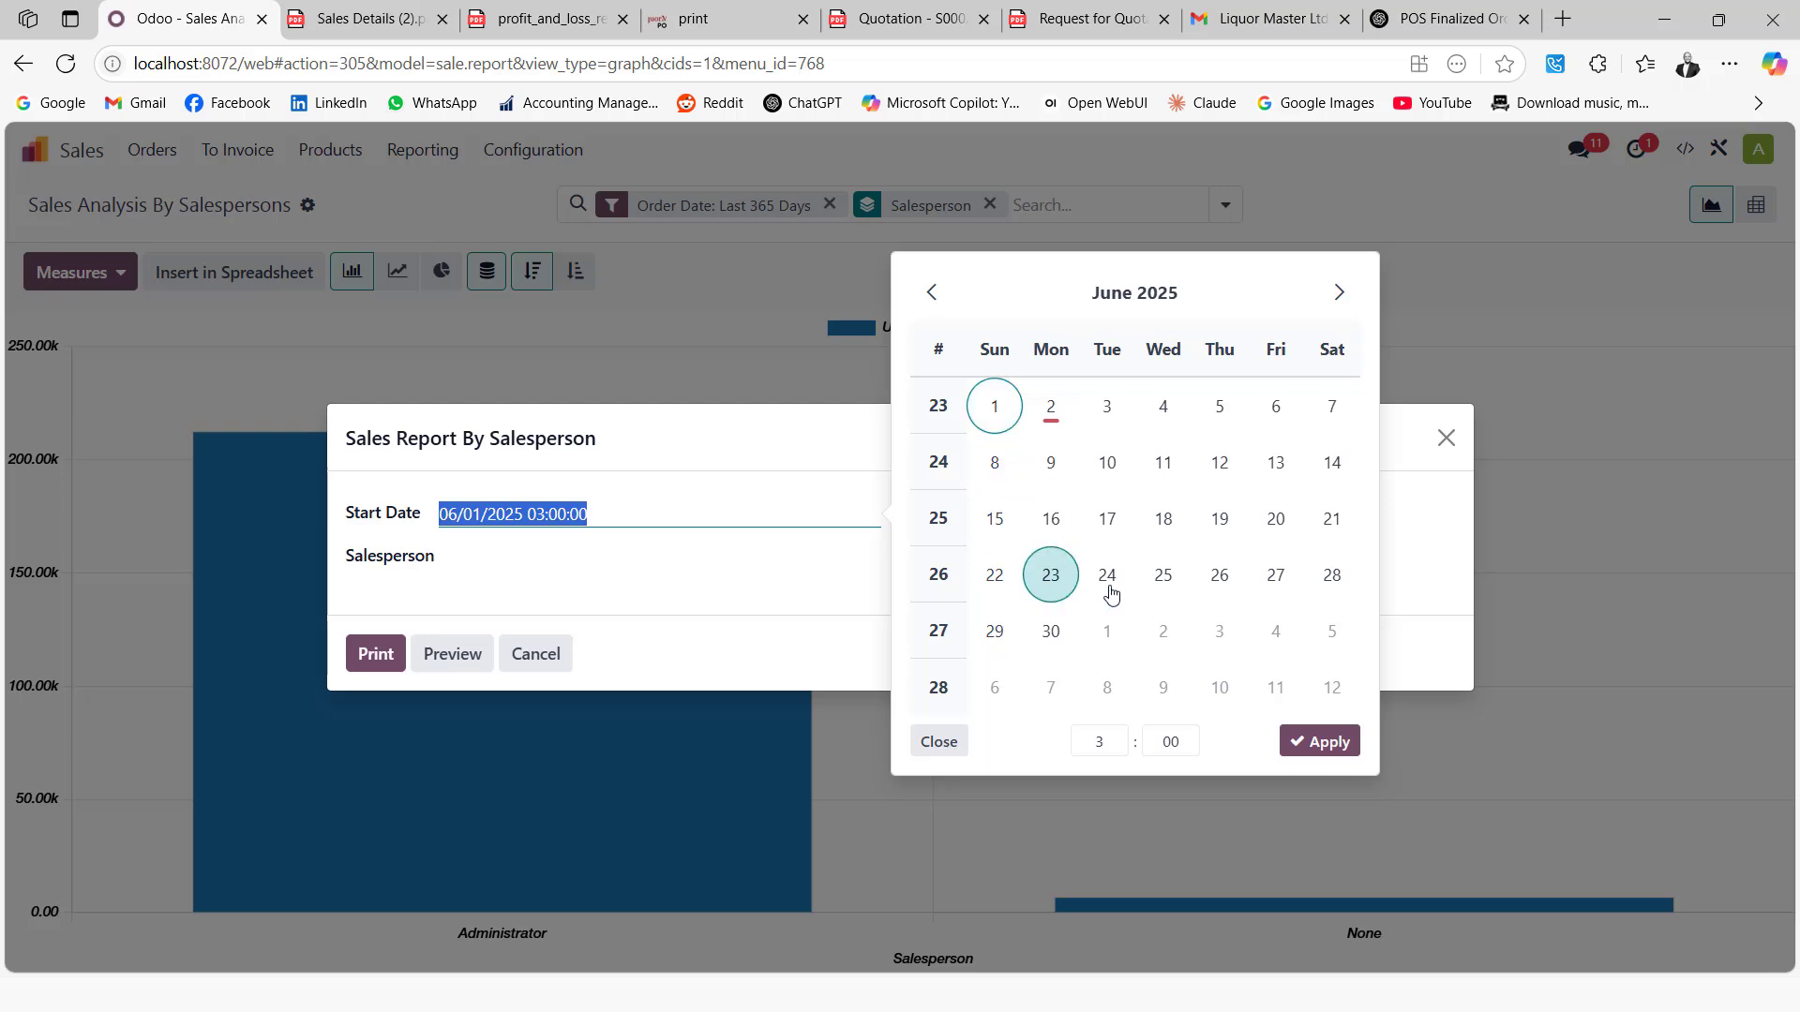
pyautogui.click(1293, 742)
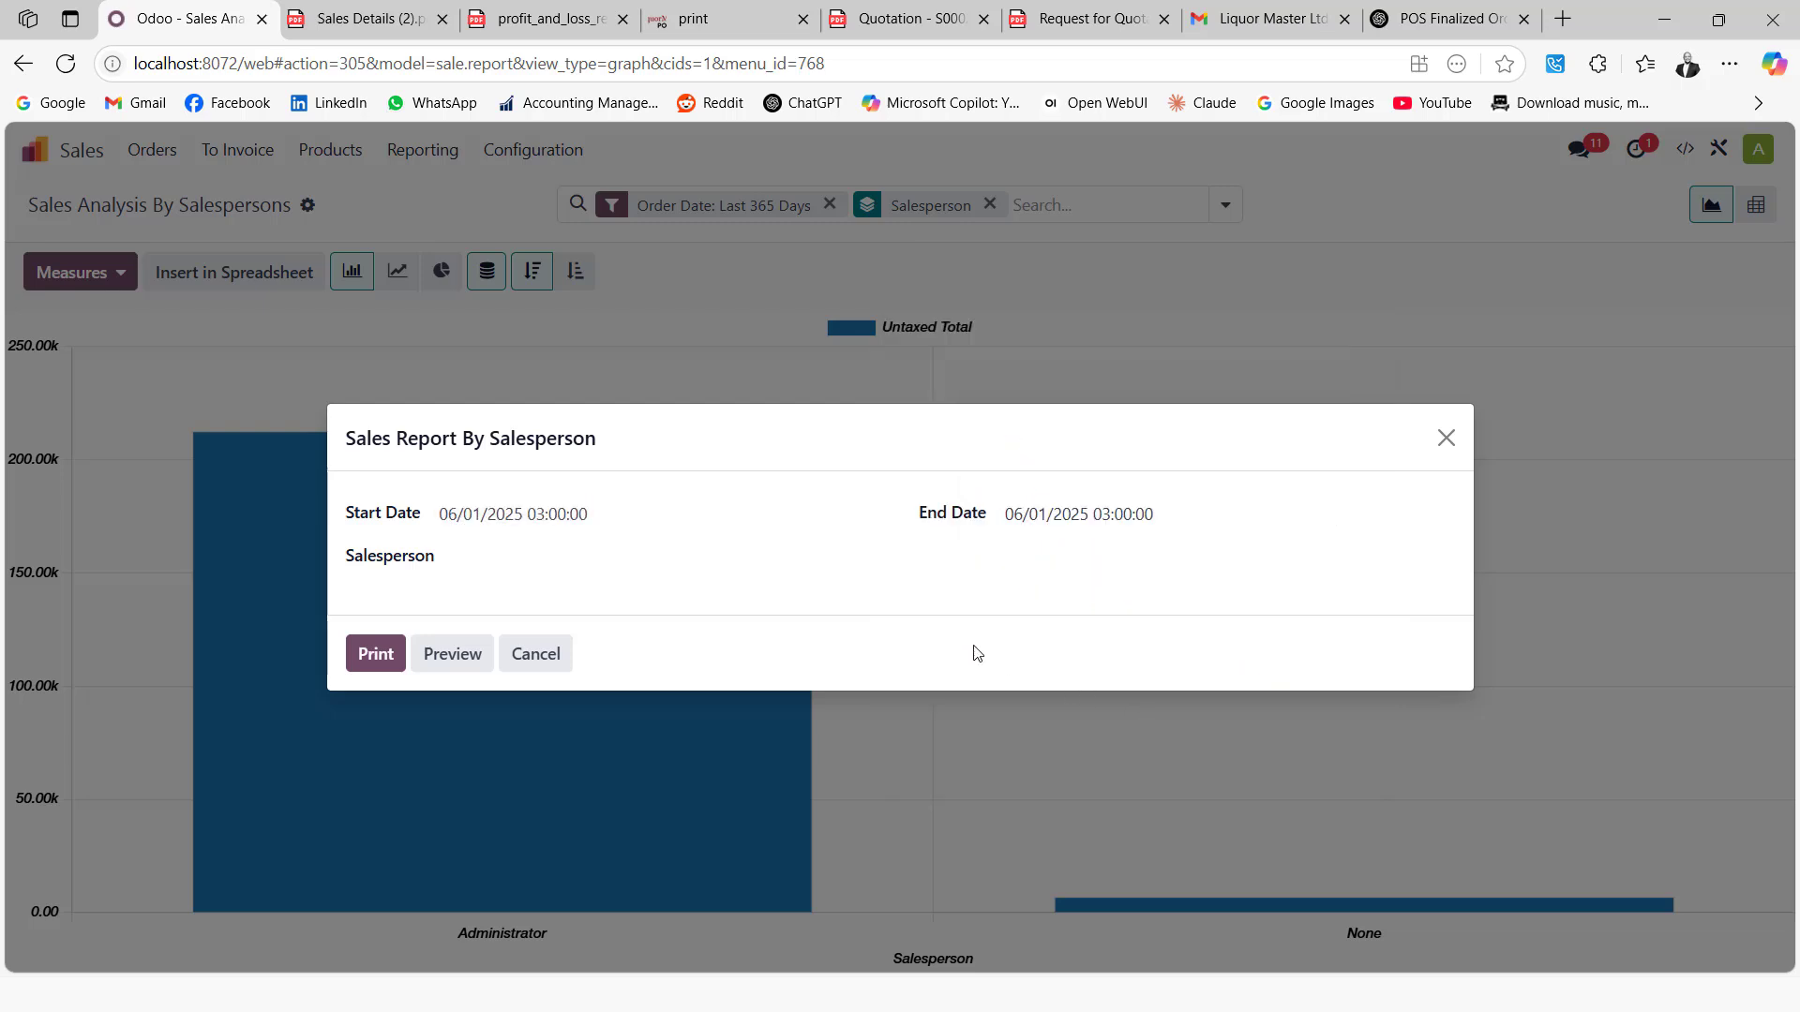
pyautogui.click(511, 559)
pyautogui.click(519, 593)
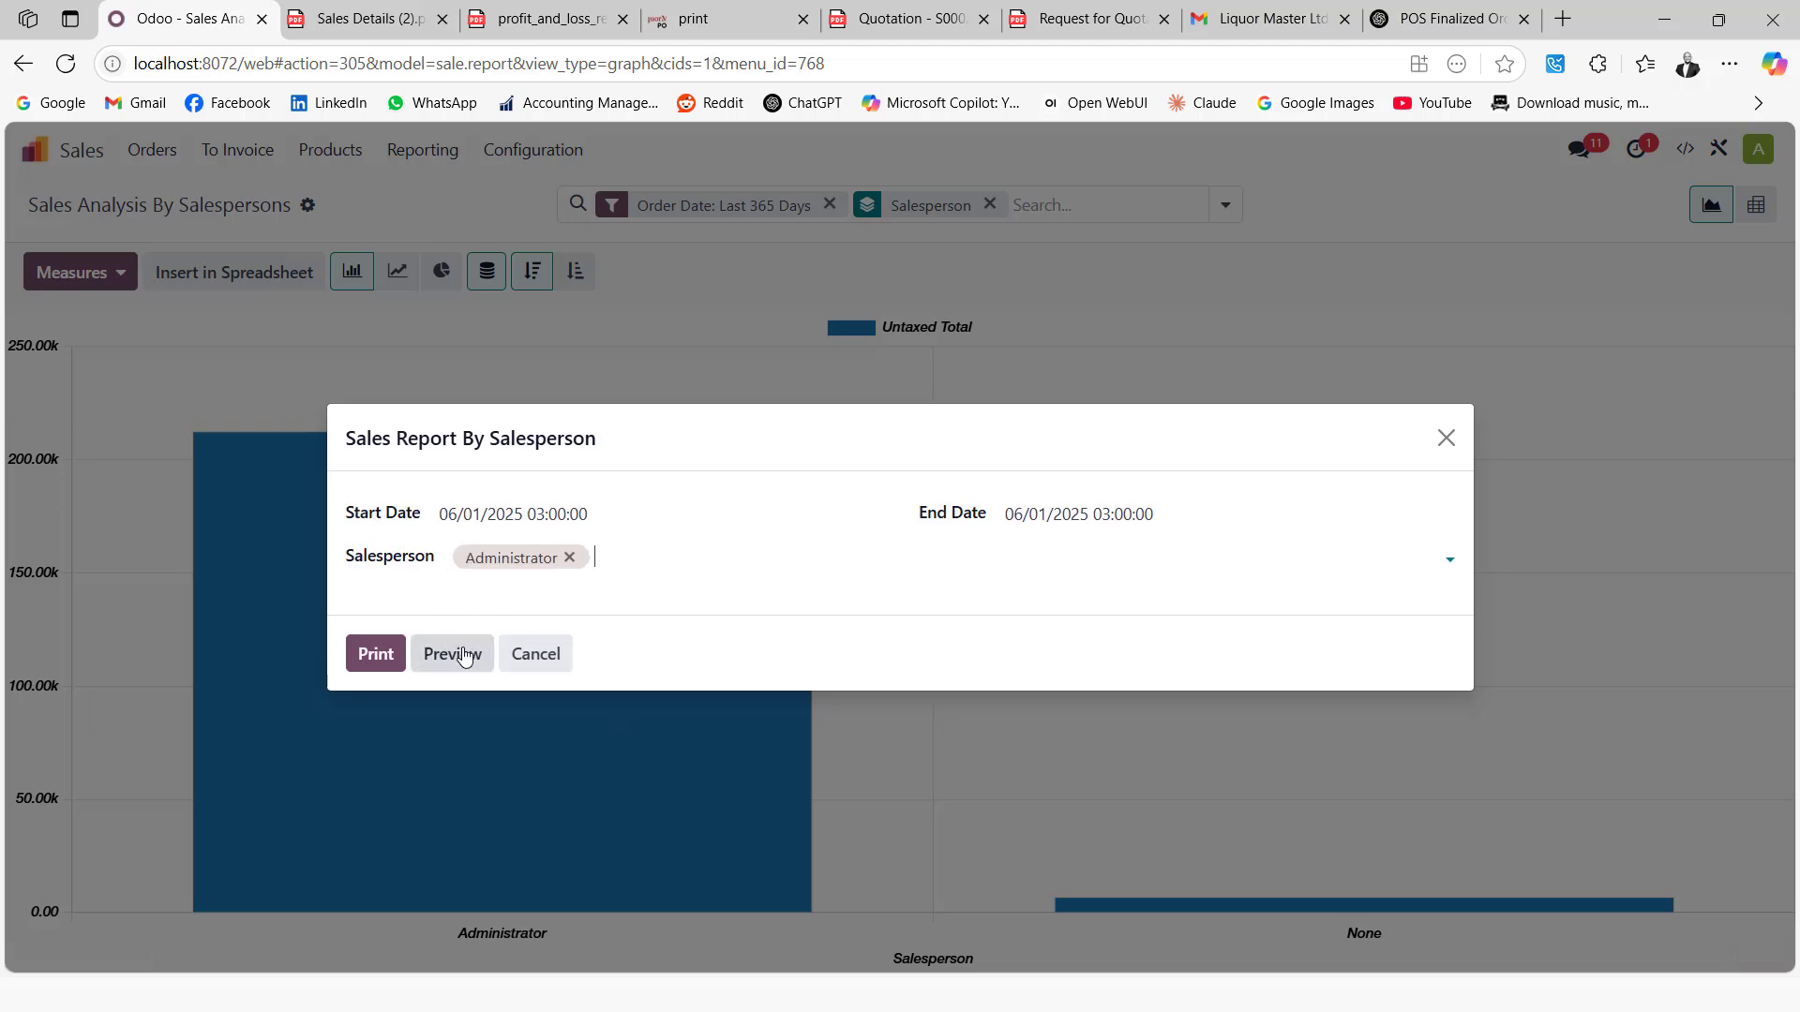
pyautogui.click(470, 656)
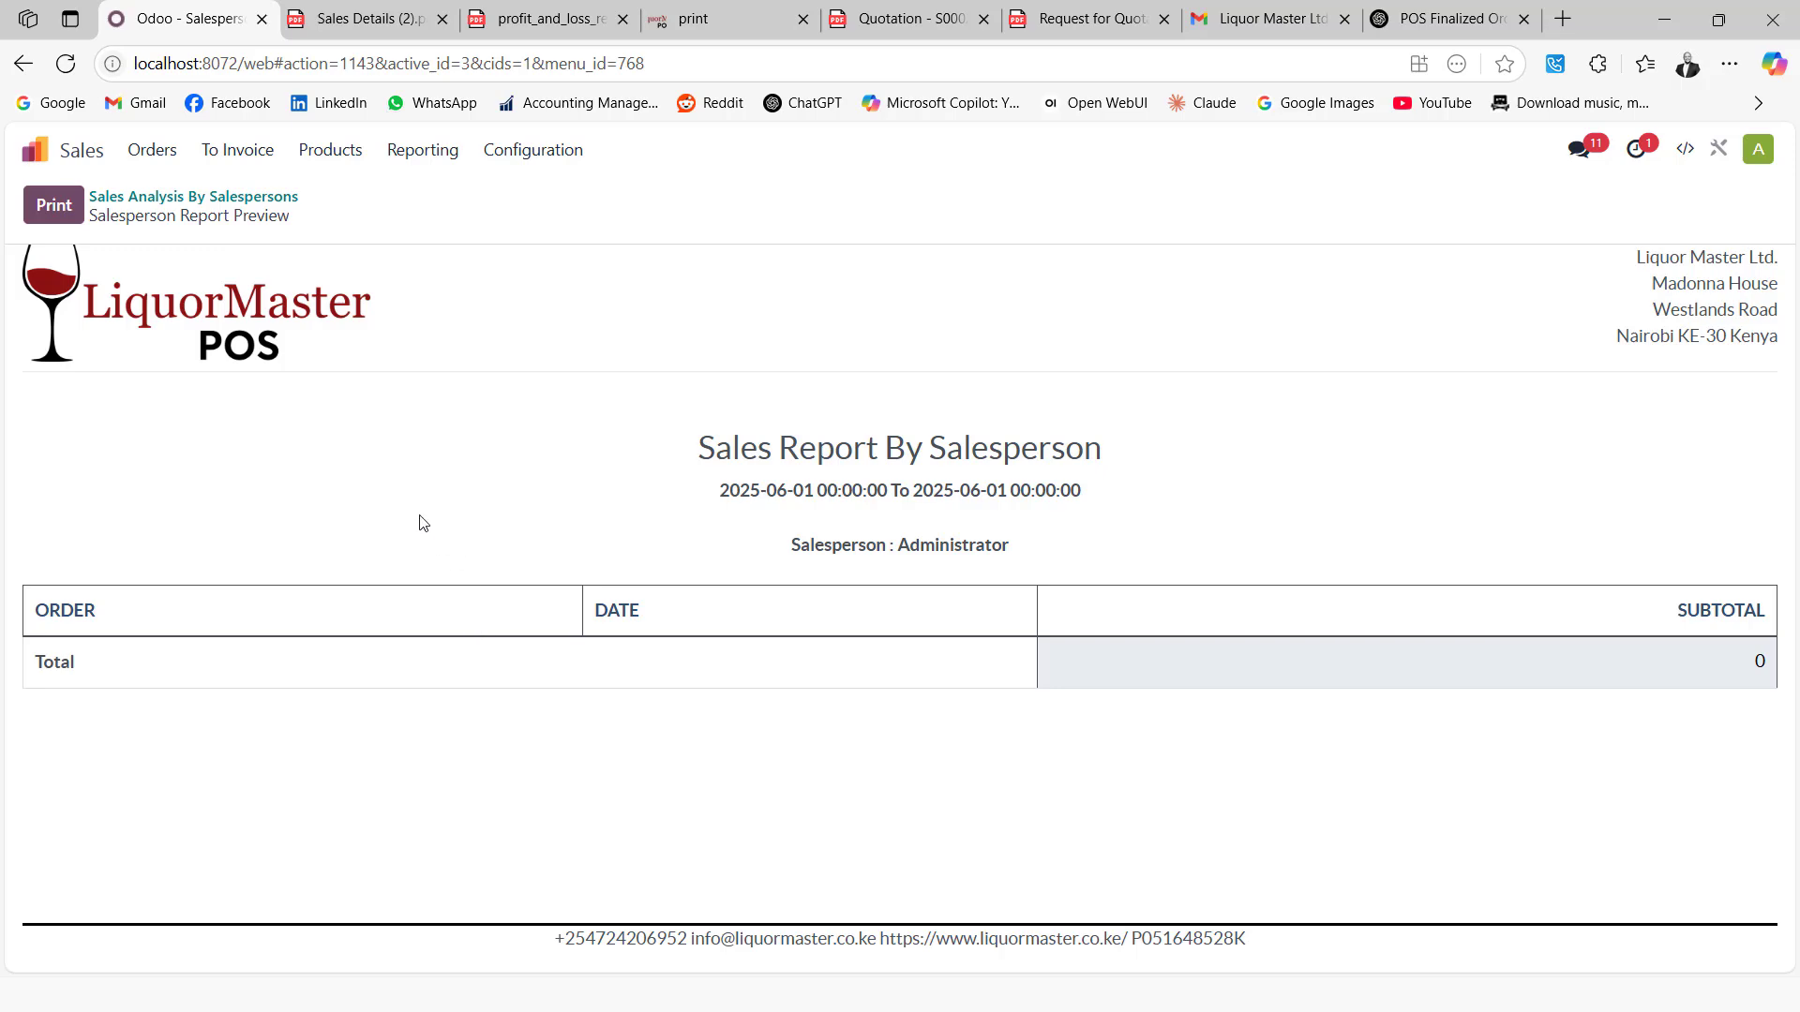
# Glance at the product catalogue, then open My Dashboard with order totals and sales charts
pyautogui.click(330, 152)
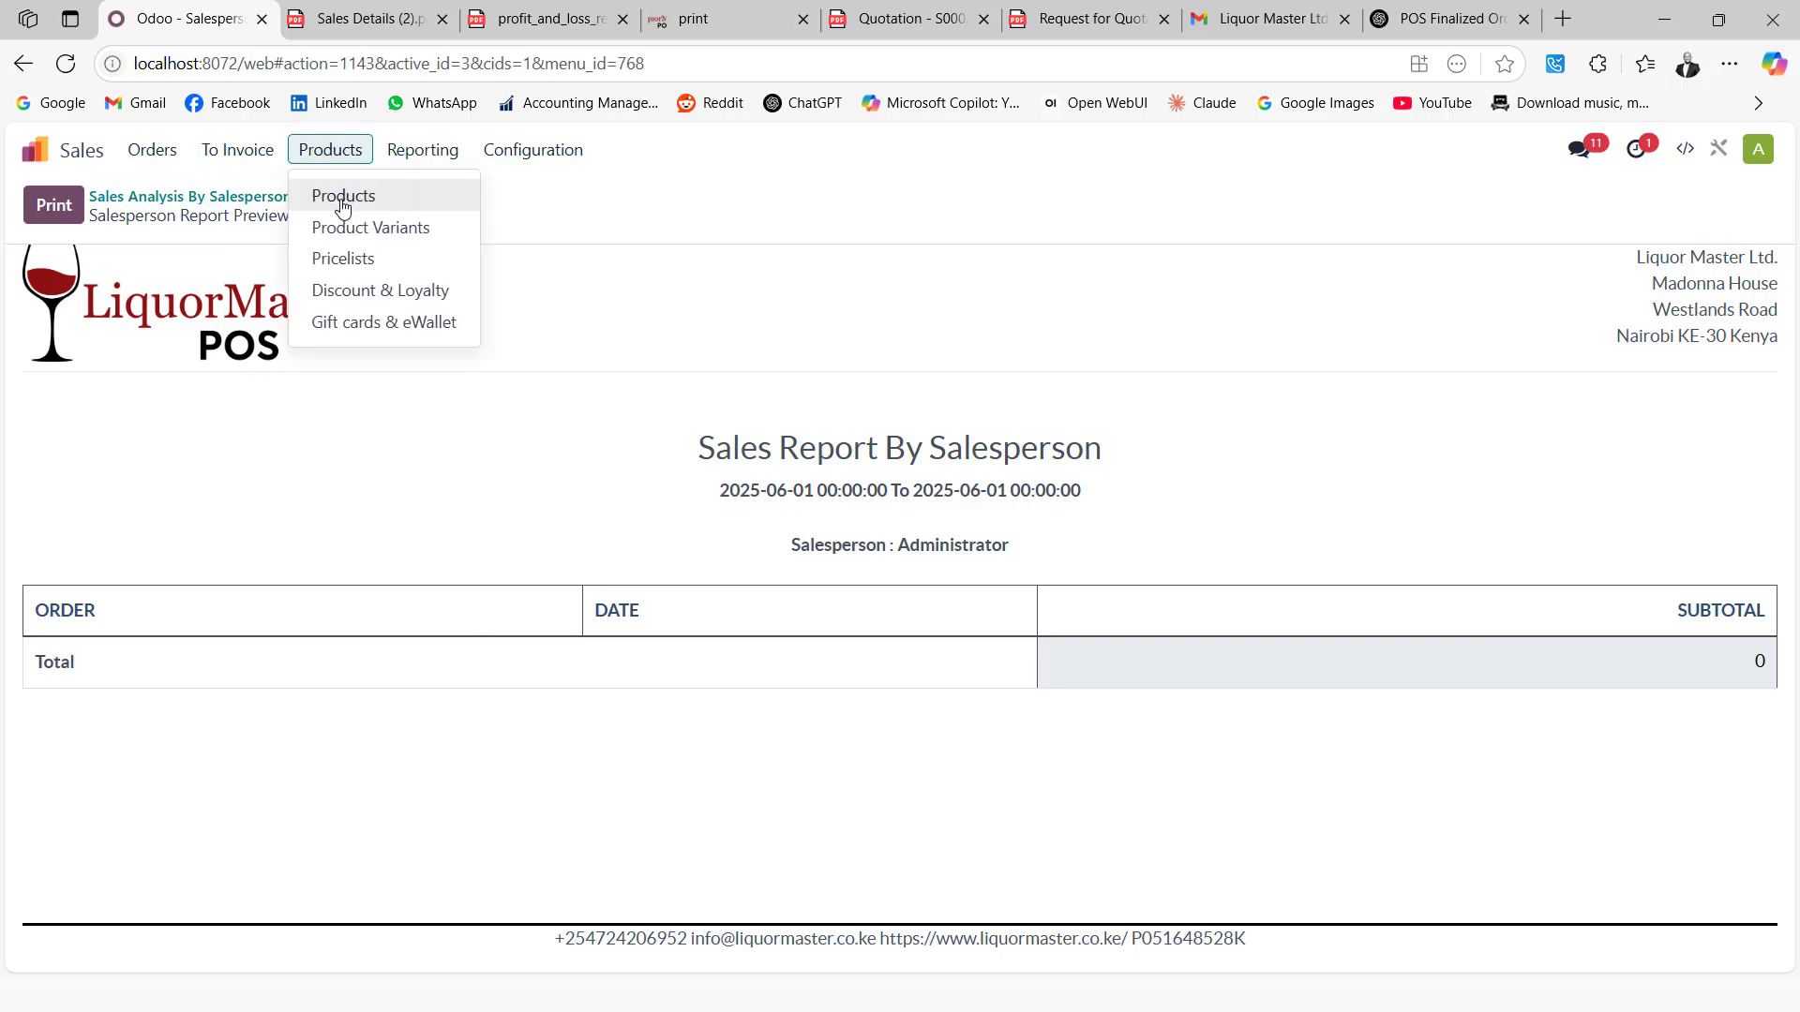
pyautogui.click(339, 194)
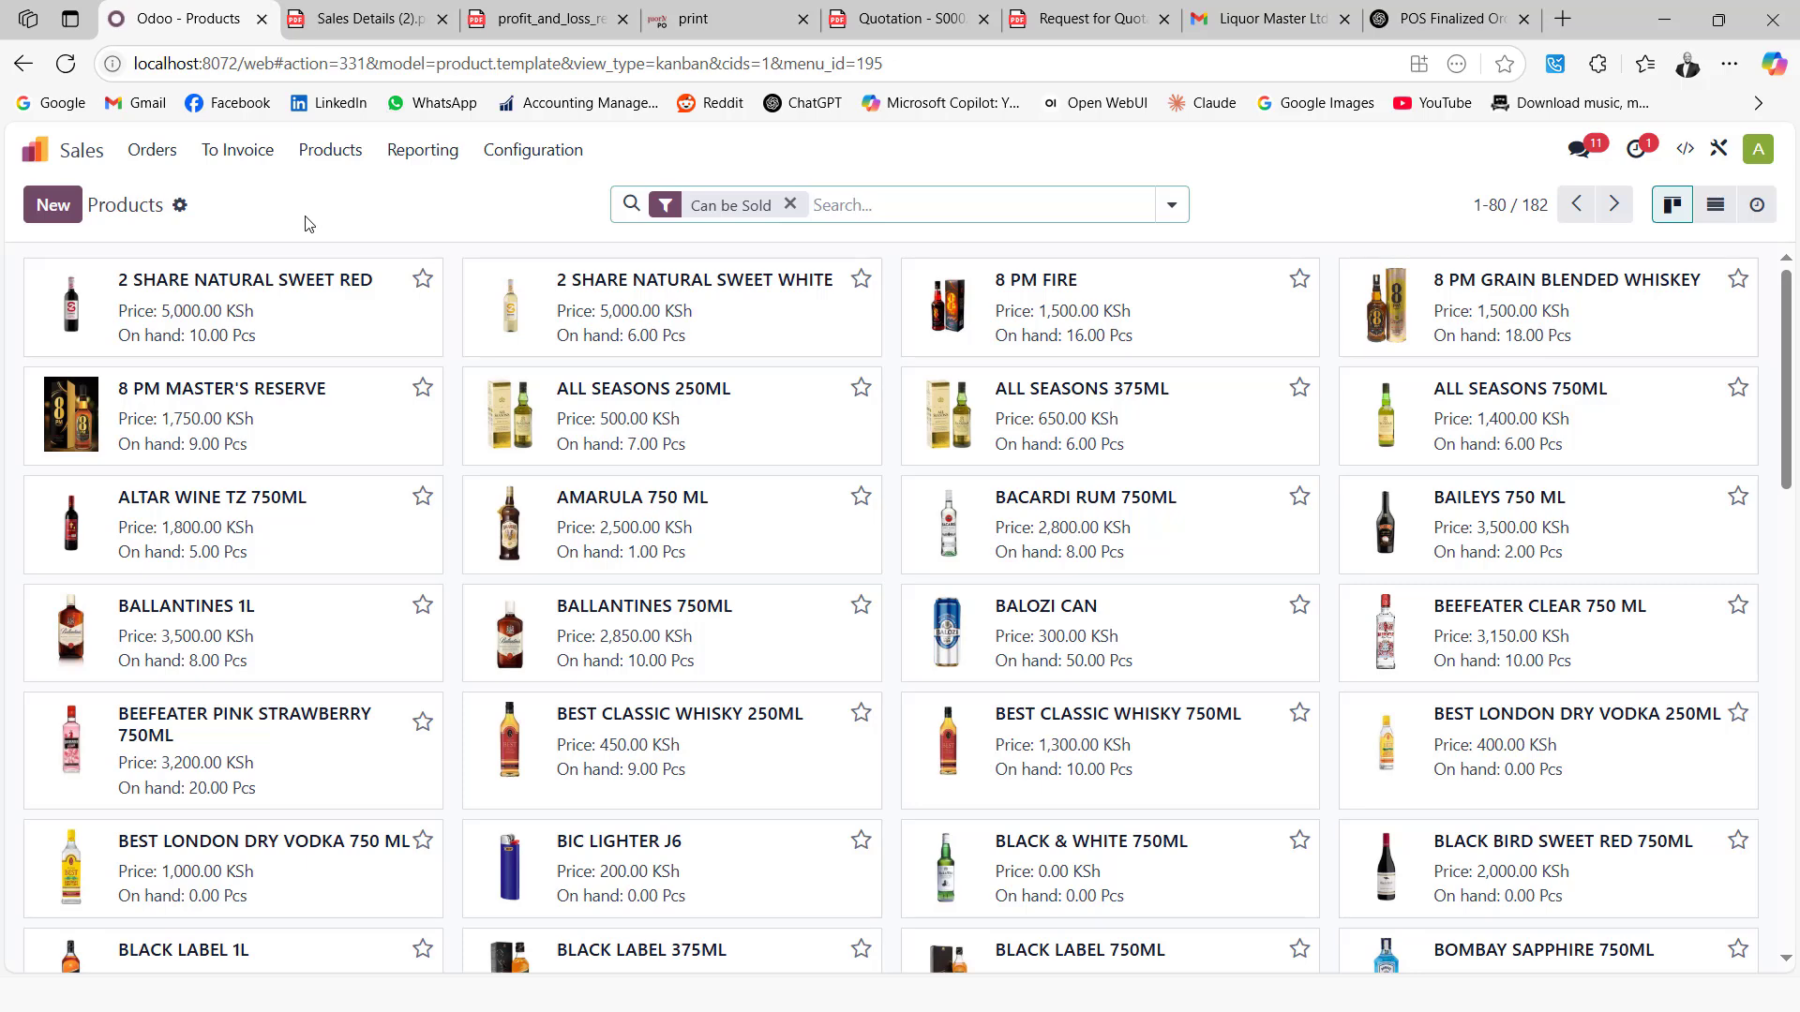
pyautogui.click(35, 152)
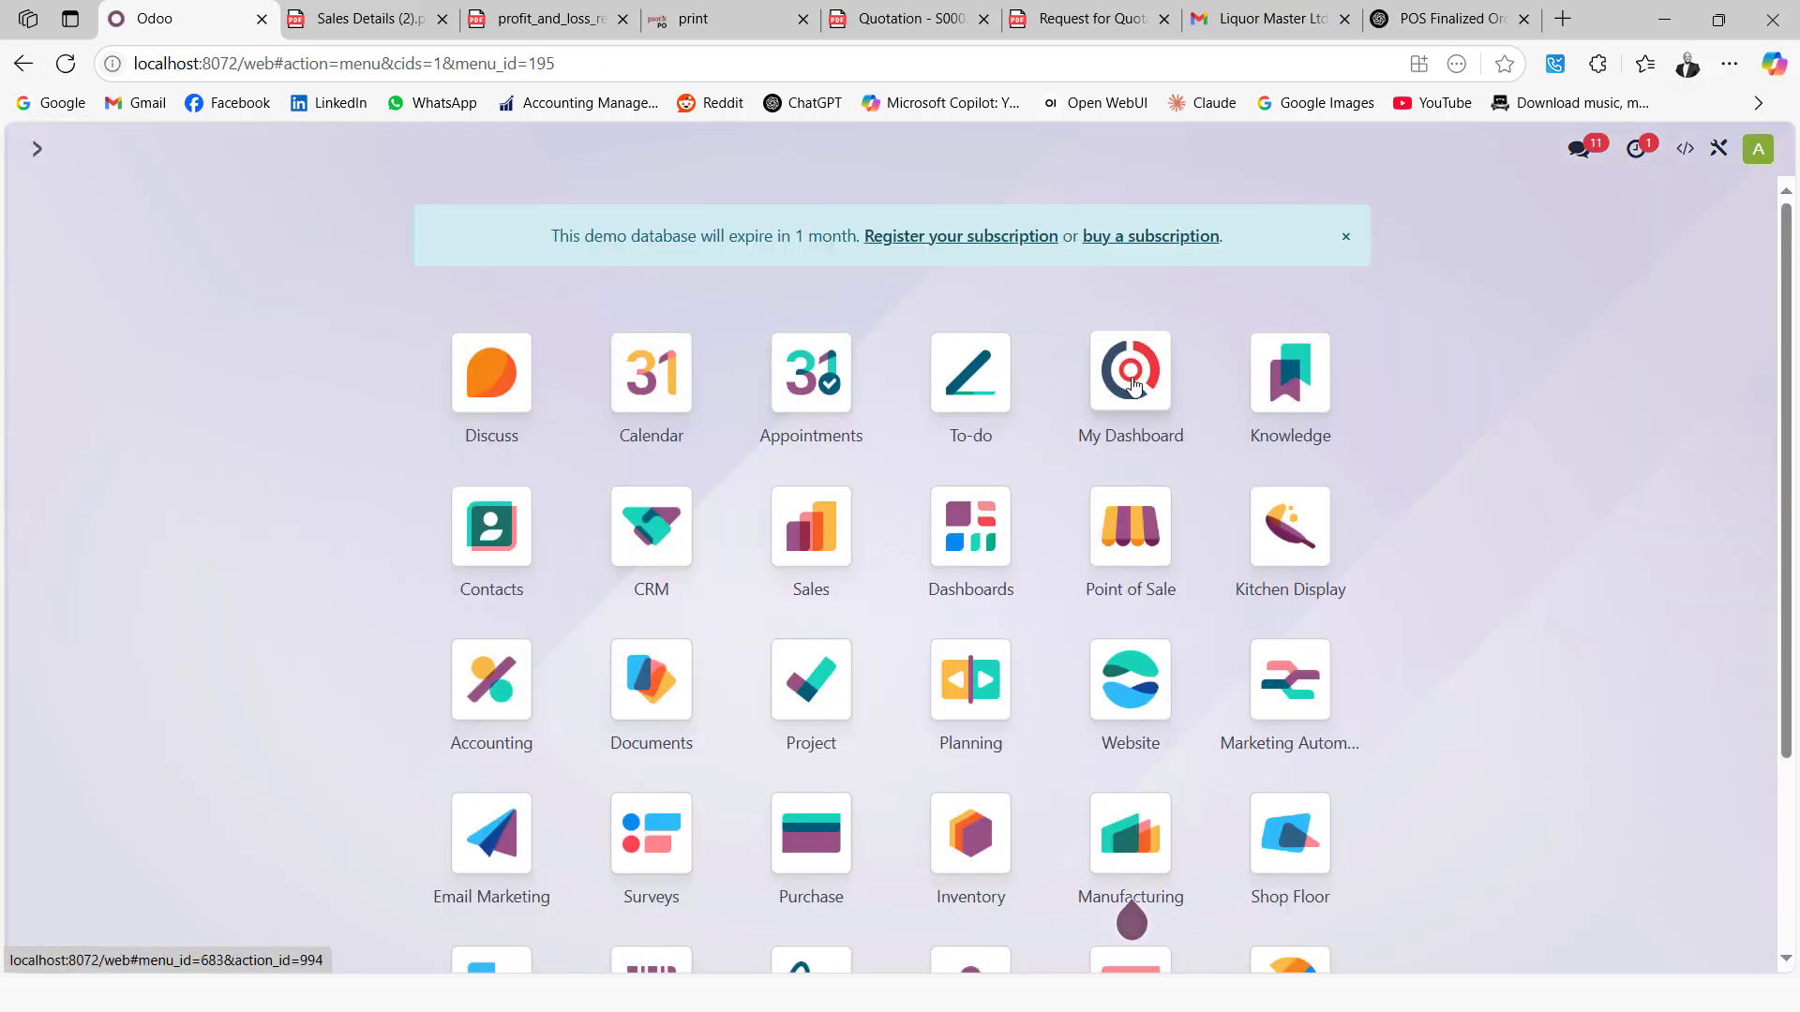
pyautogui.click(1132, 377)
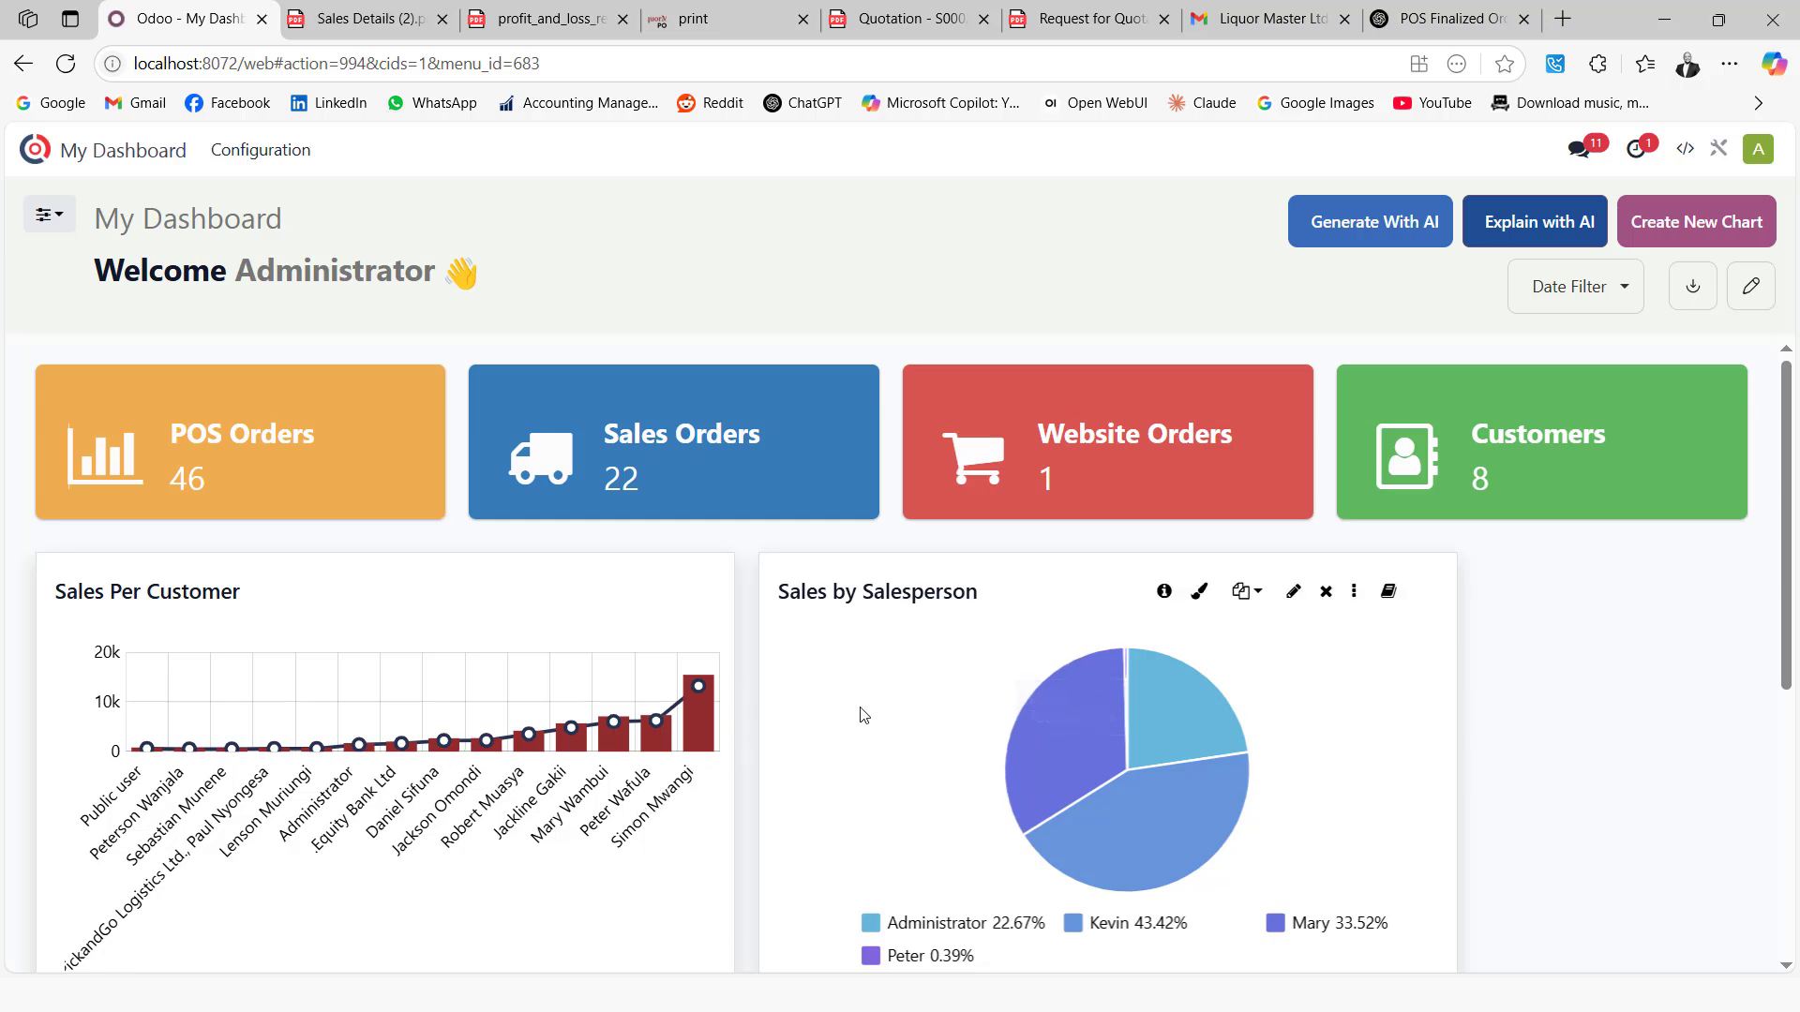
# Drill the Sales Per Category chart's WINE bar down into individual wine products
pyautogui.scroll(-1, 1134, 647)
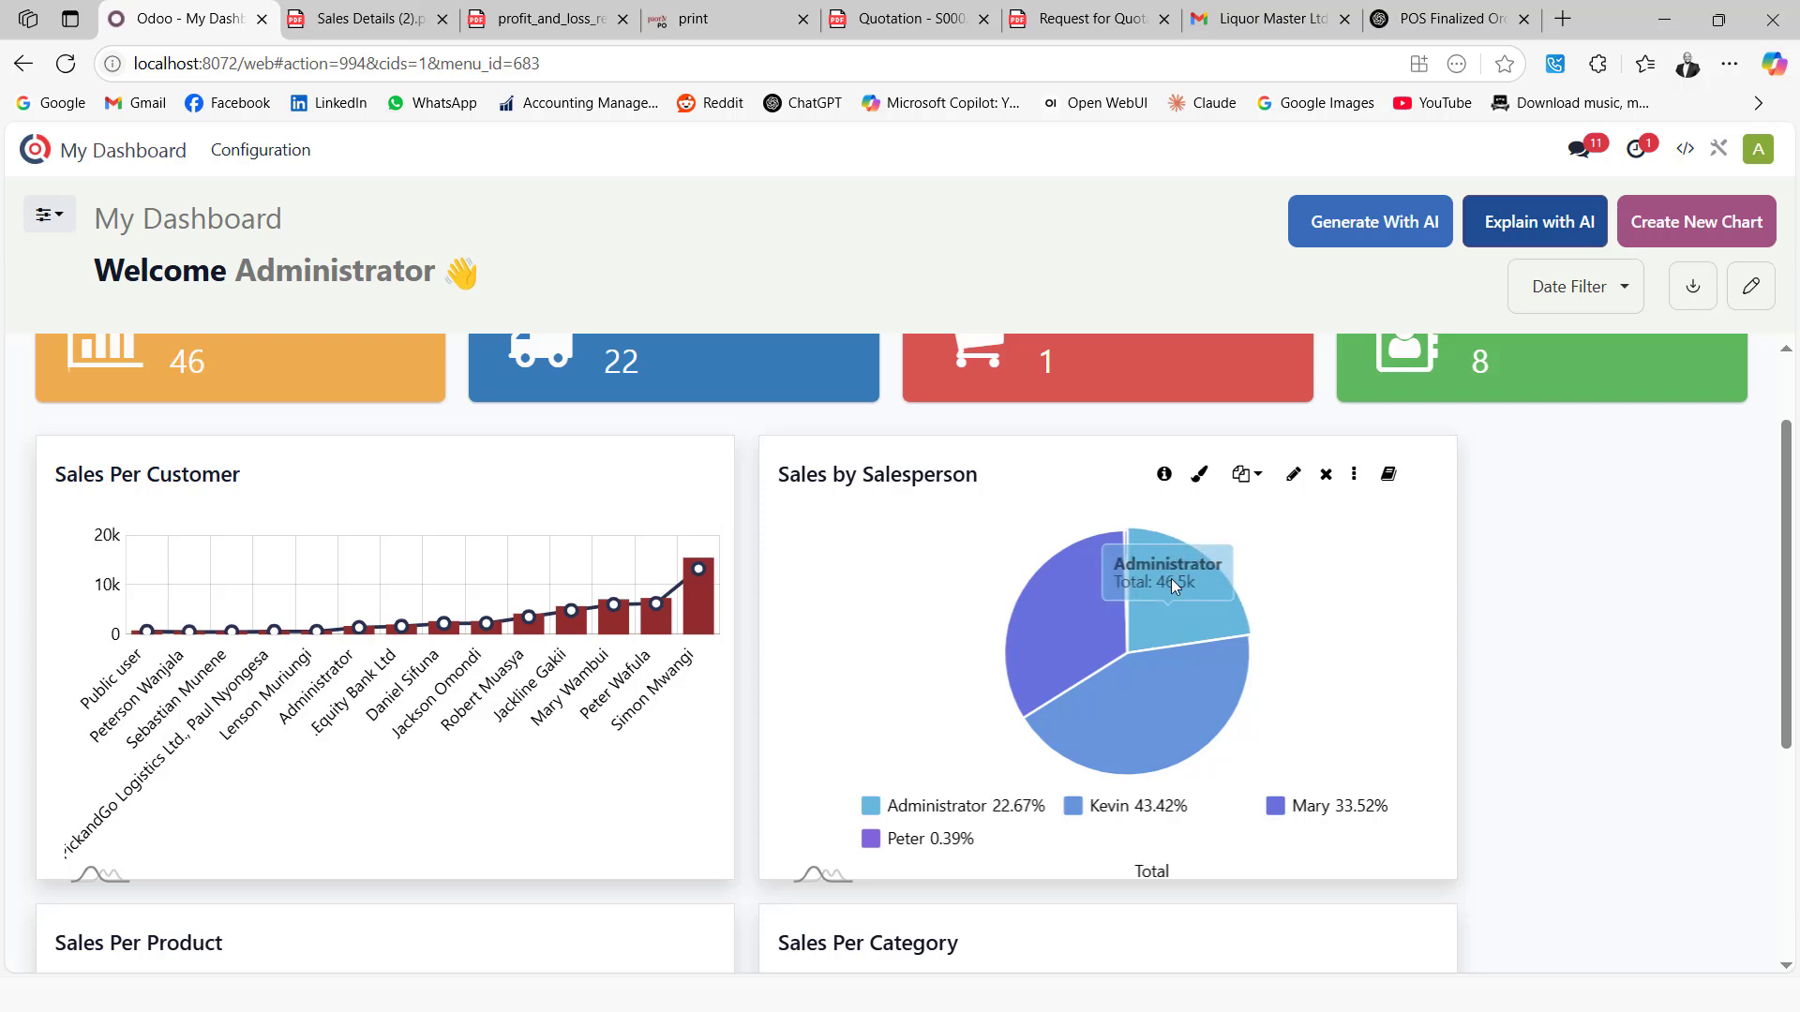
pyautogui.scroll(-3, 1169, 591)
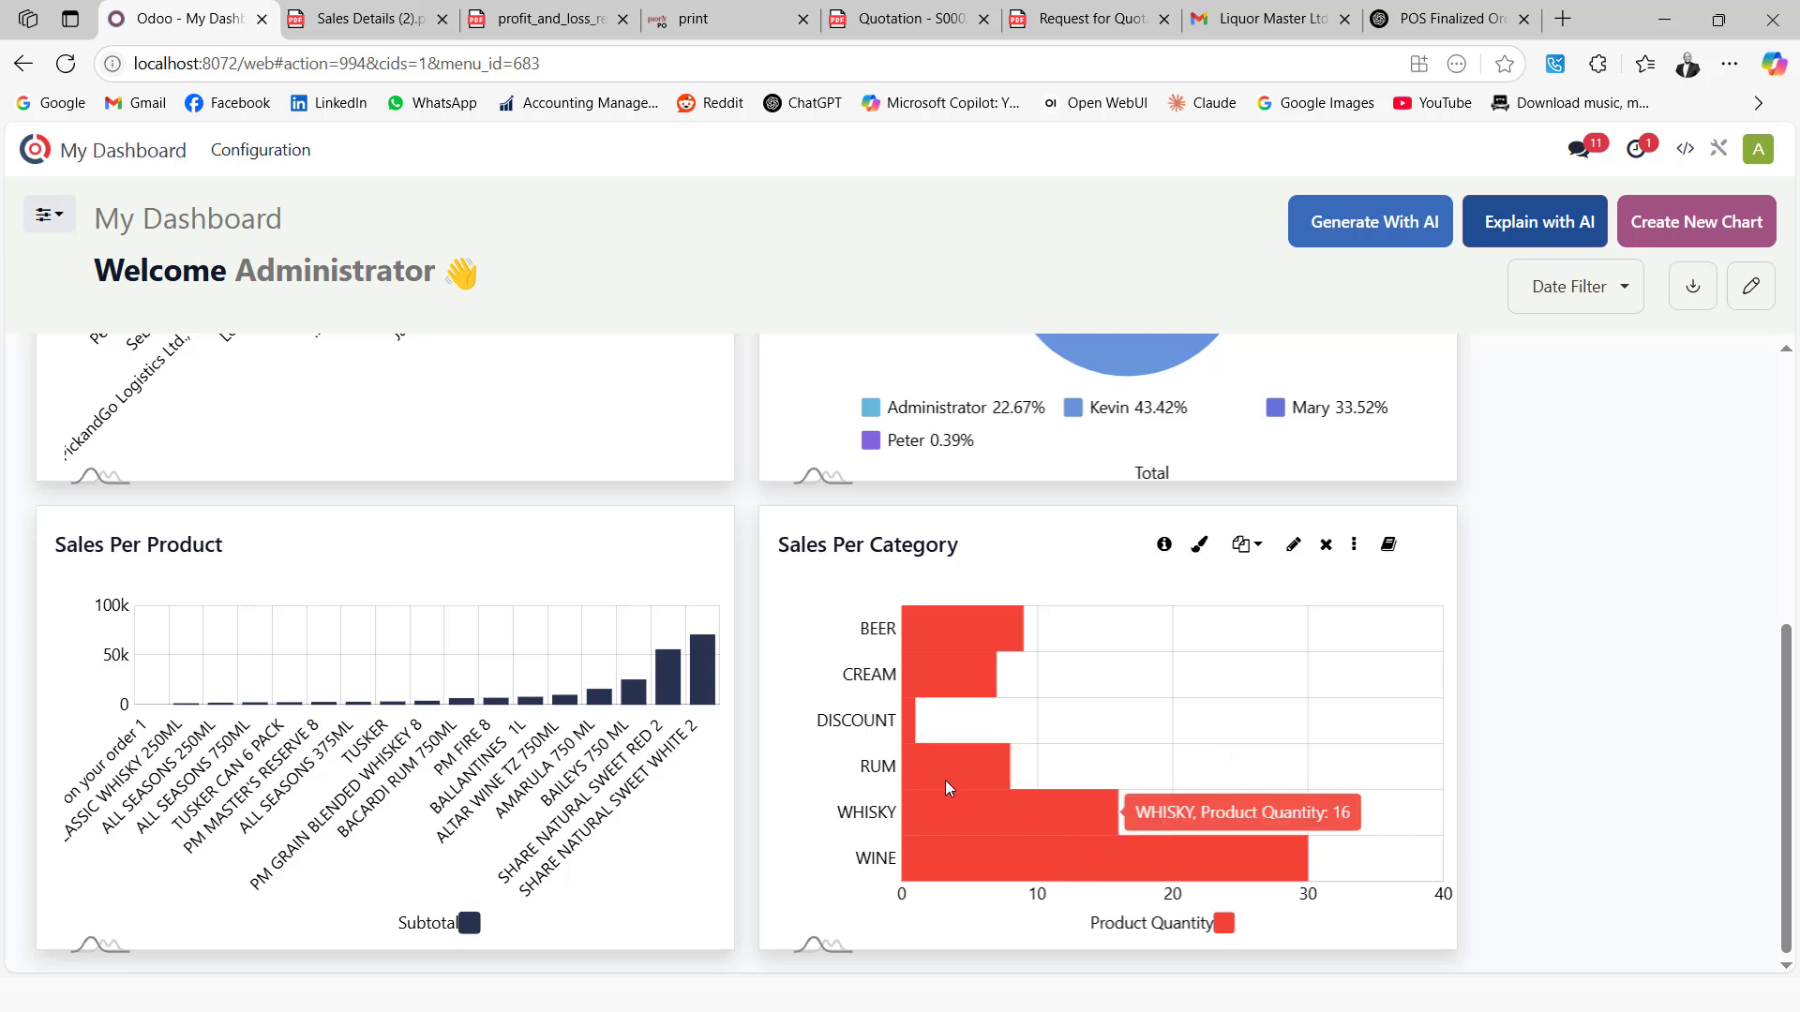
pyautogui.scroll(-2, 1089, 823)
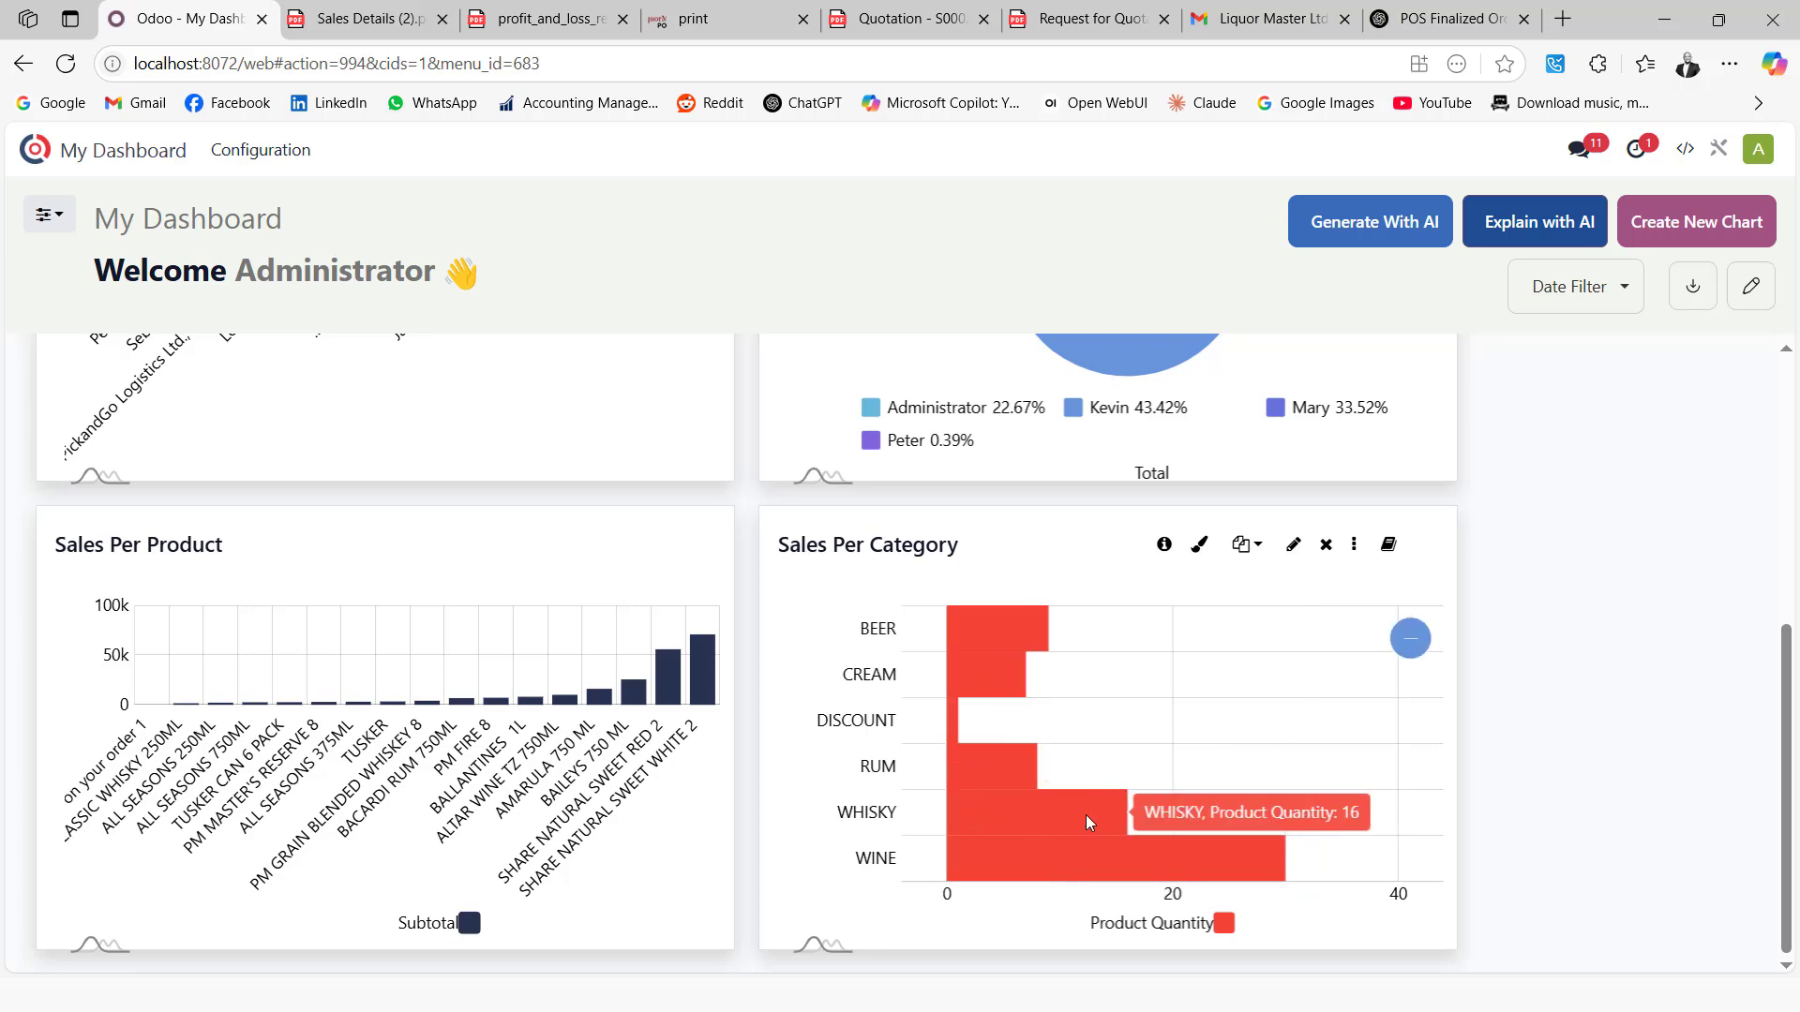
pyautogui.click(1001, 864)
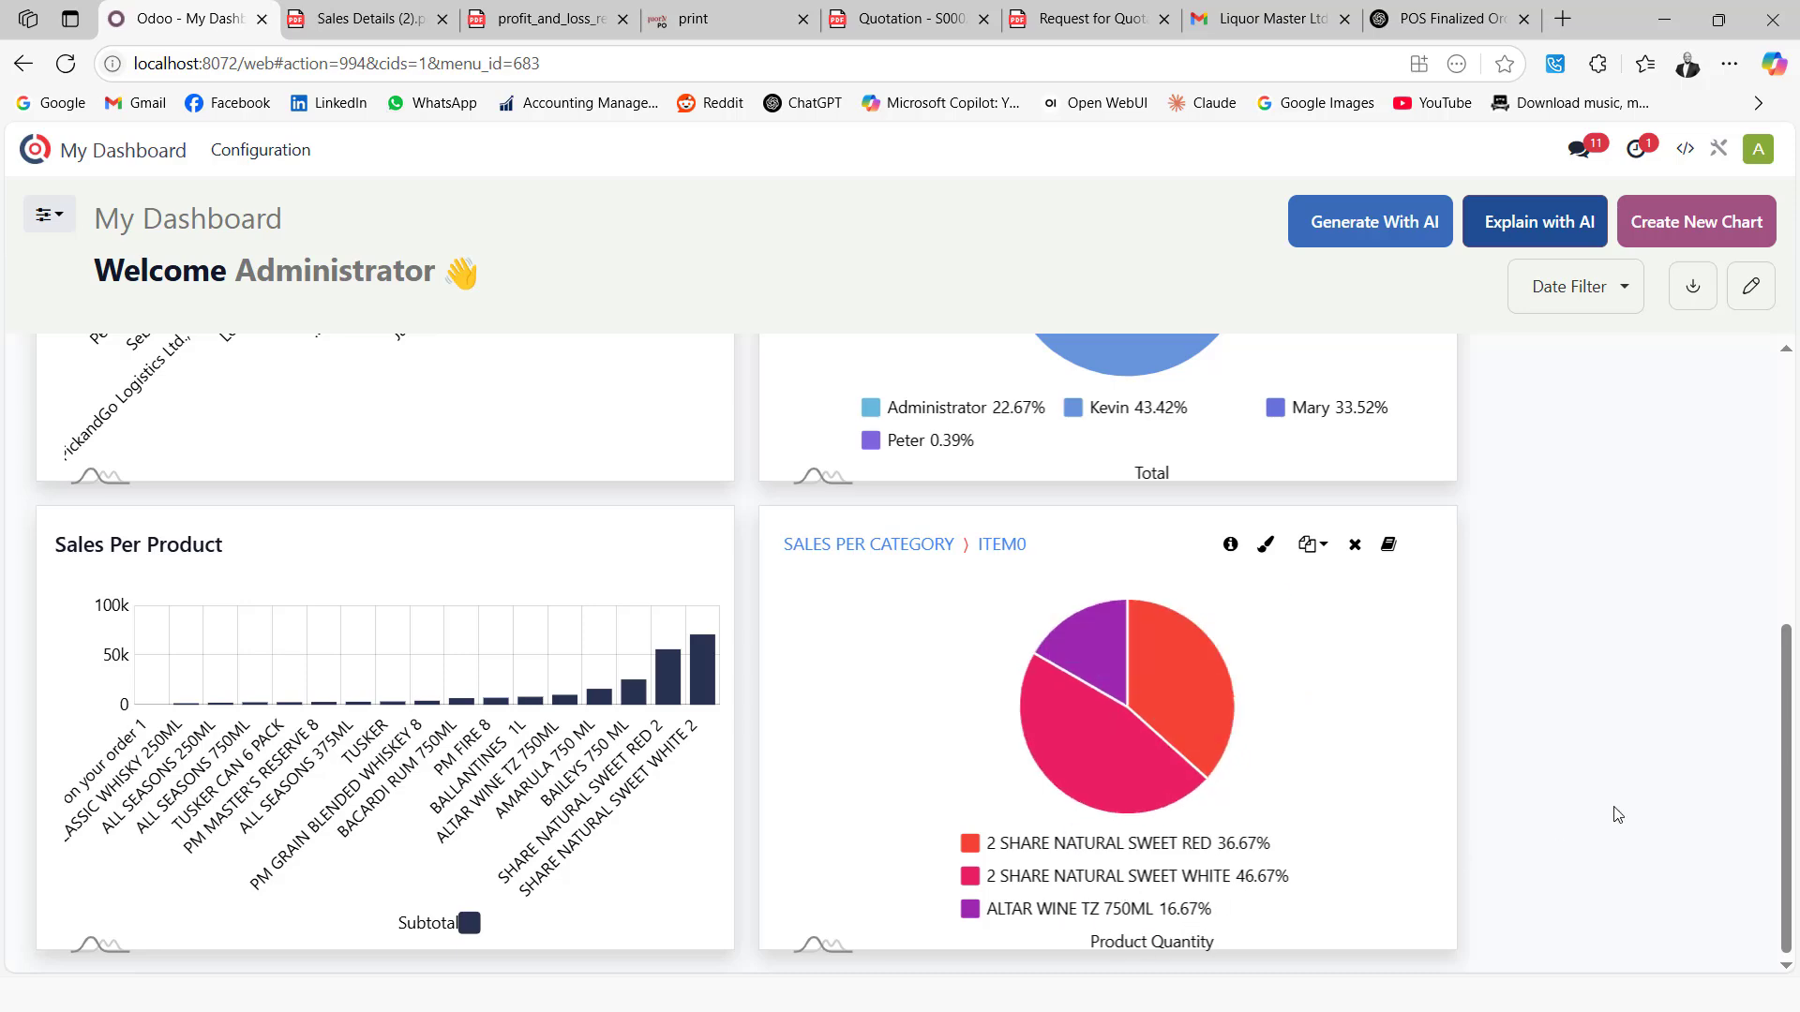
pyautogui.scroll(5, 1160, 708)
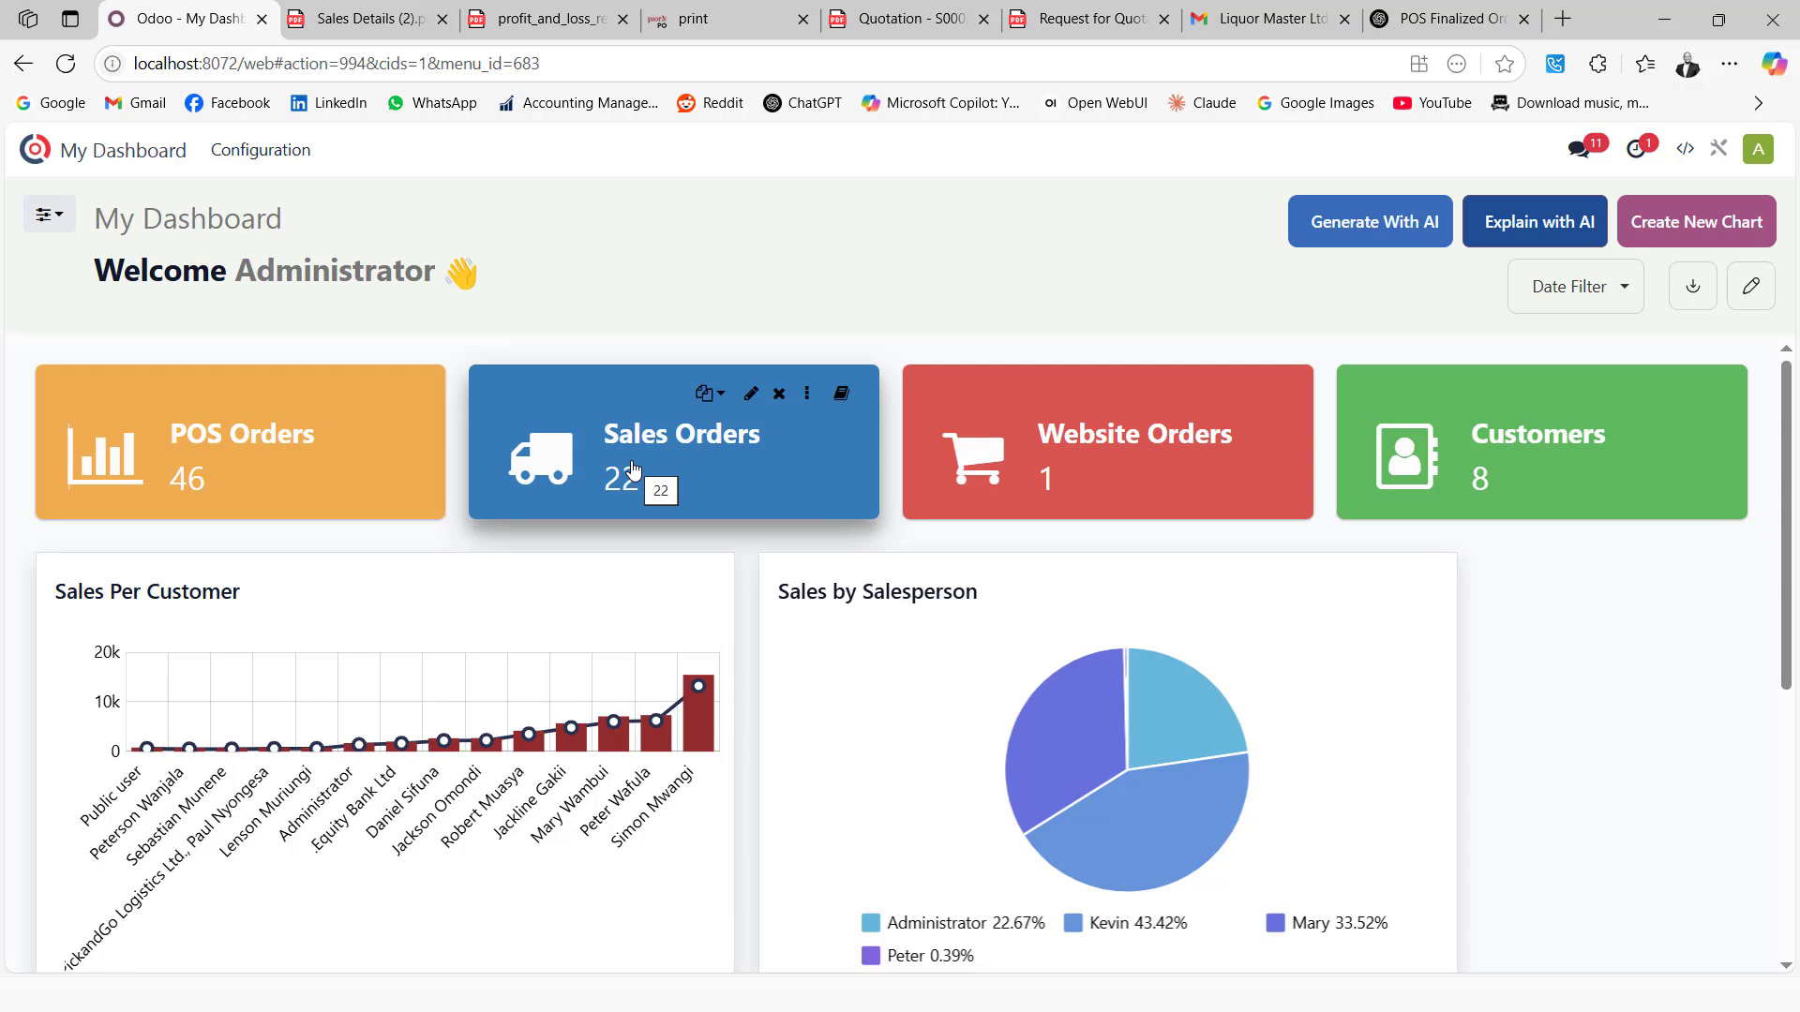
# Return to the PowerPoint slide show and advance to the closing THANK YOU slide
pyautogui.hotkey('alt', 'Tab')
pyautogui.hotkey('alt', 'Tab')
pyautogui.hotkey('alt', 'Tab')
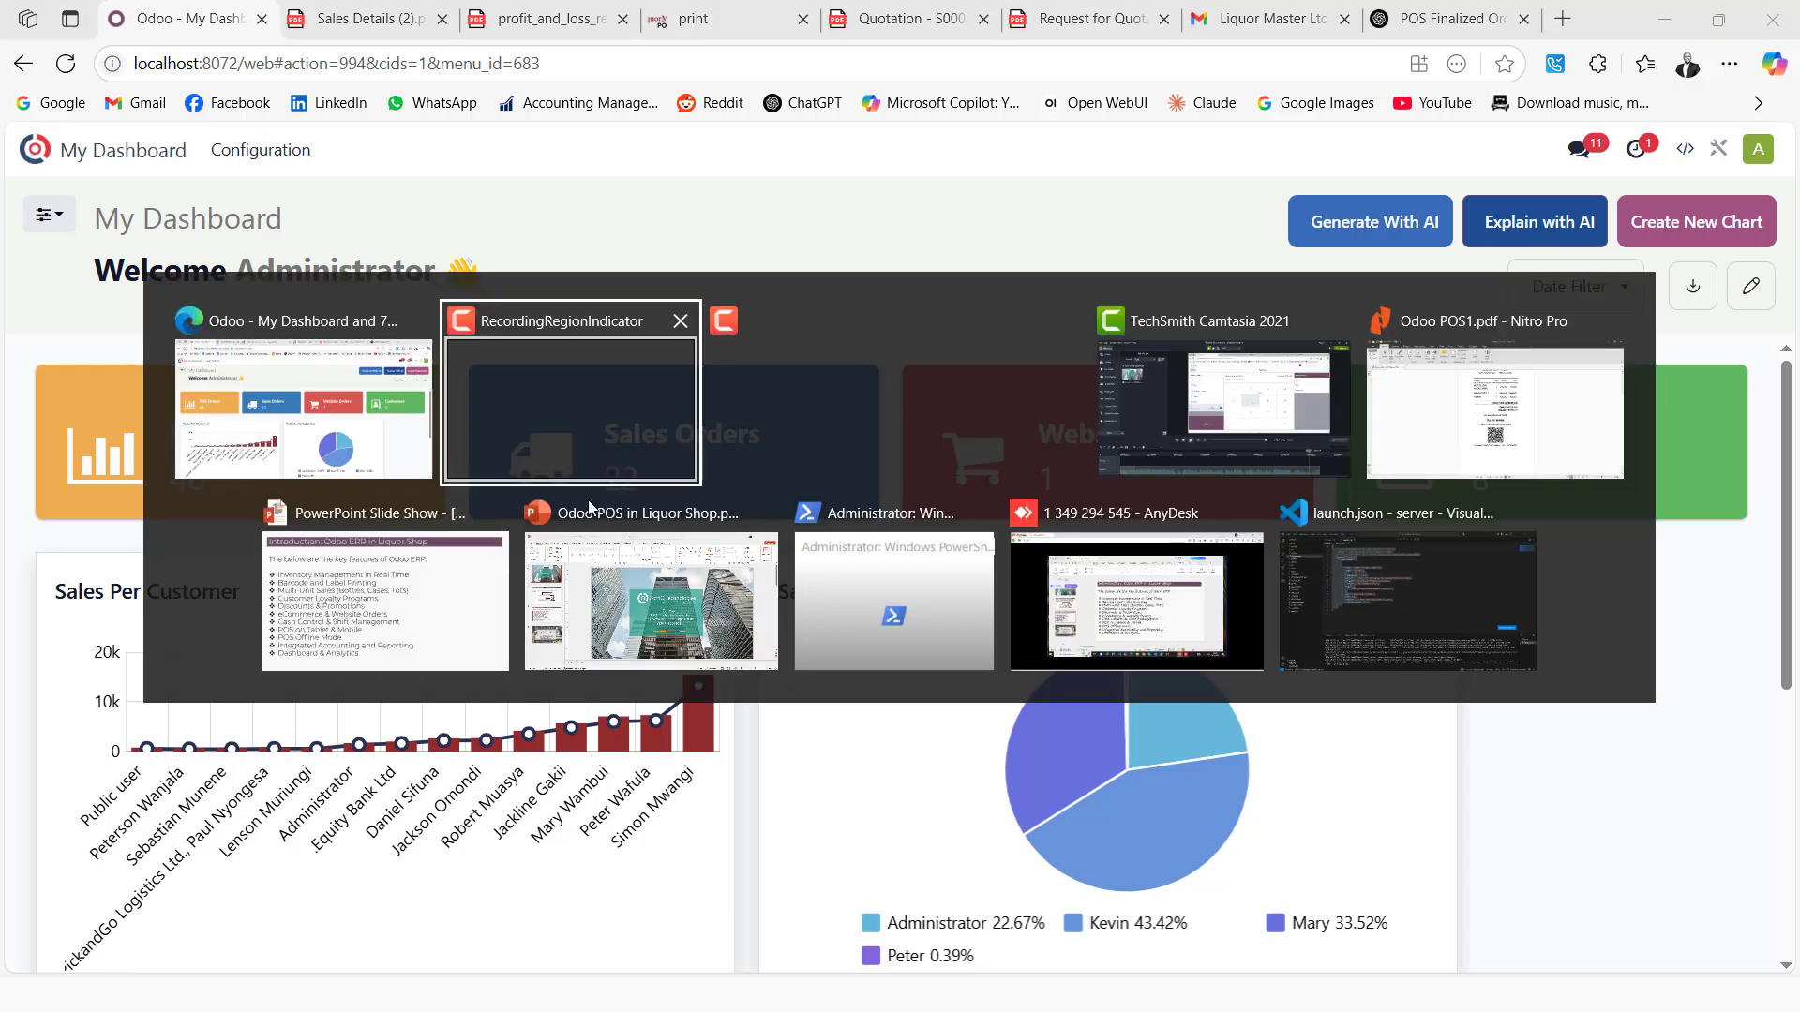
pyautogui.click(413, 545)
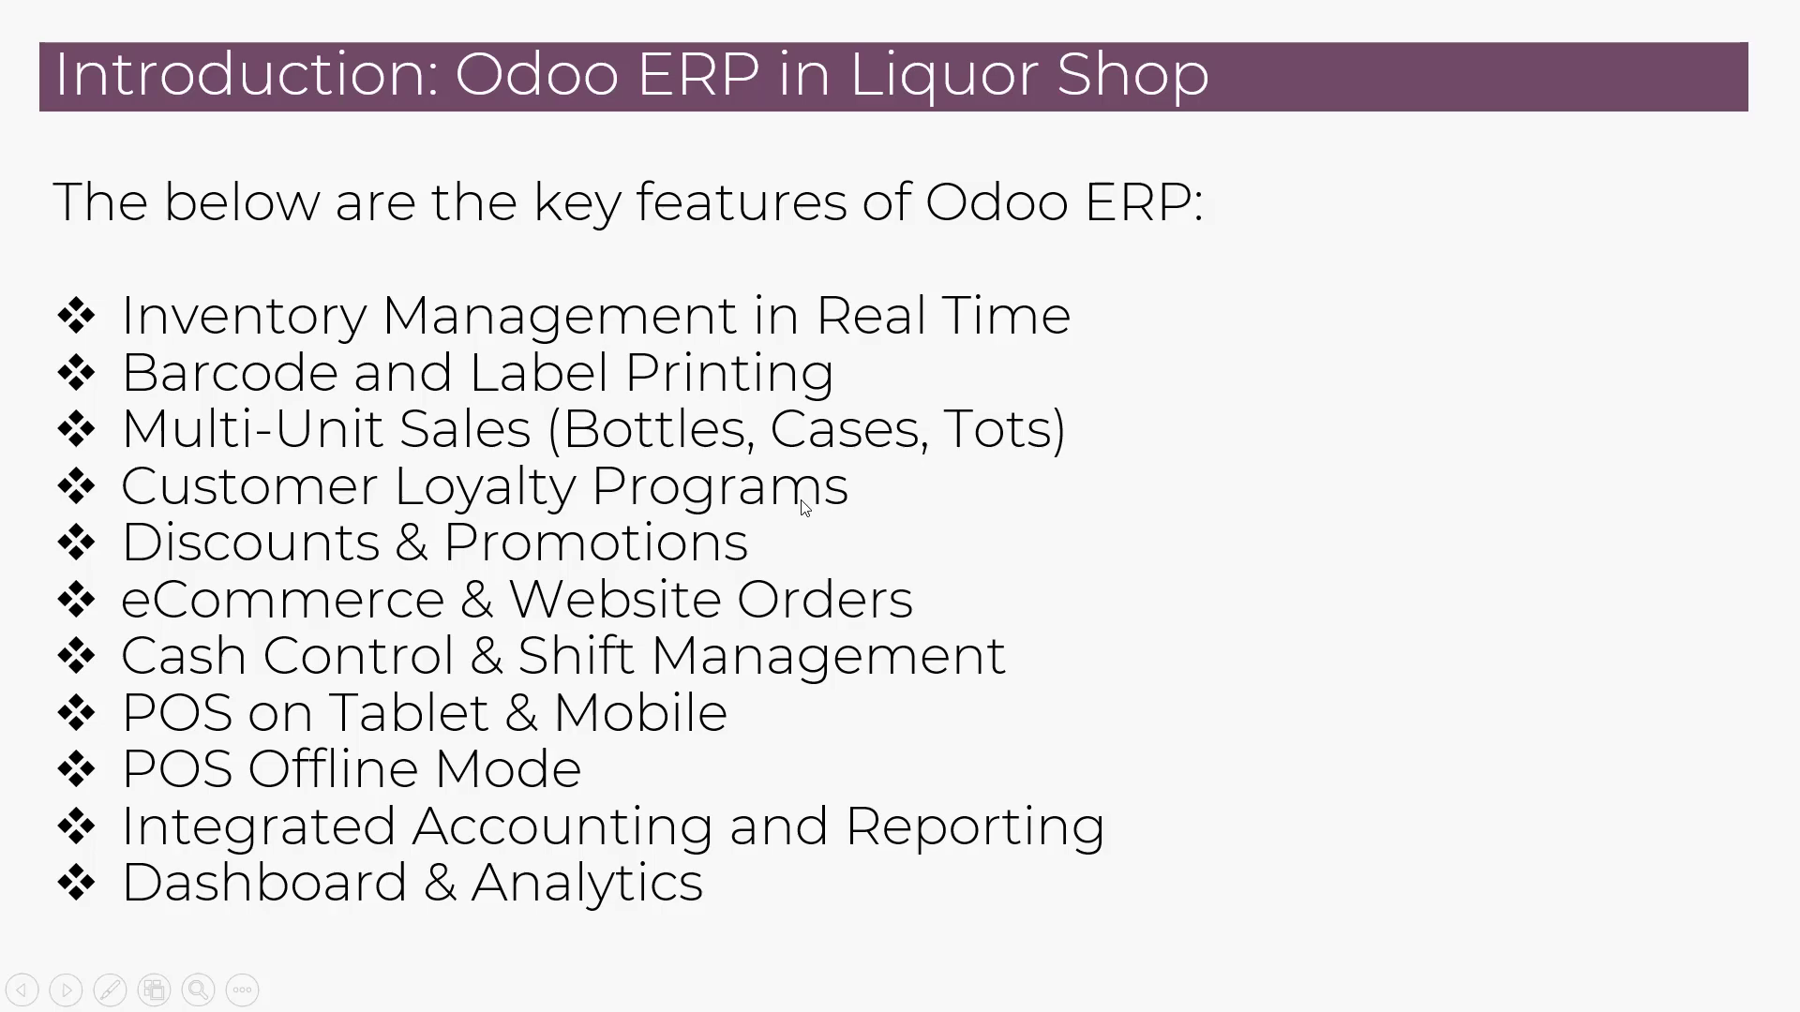
pyautogui.click(803, 506)
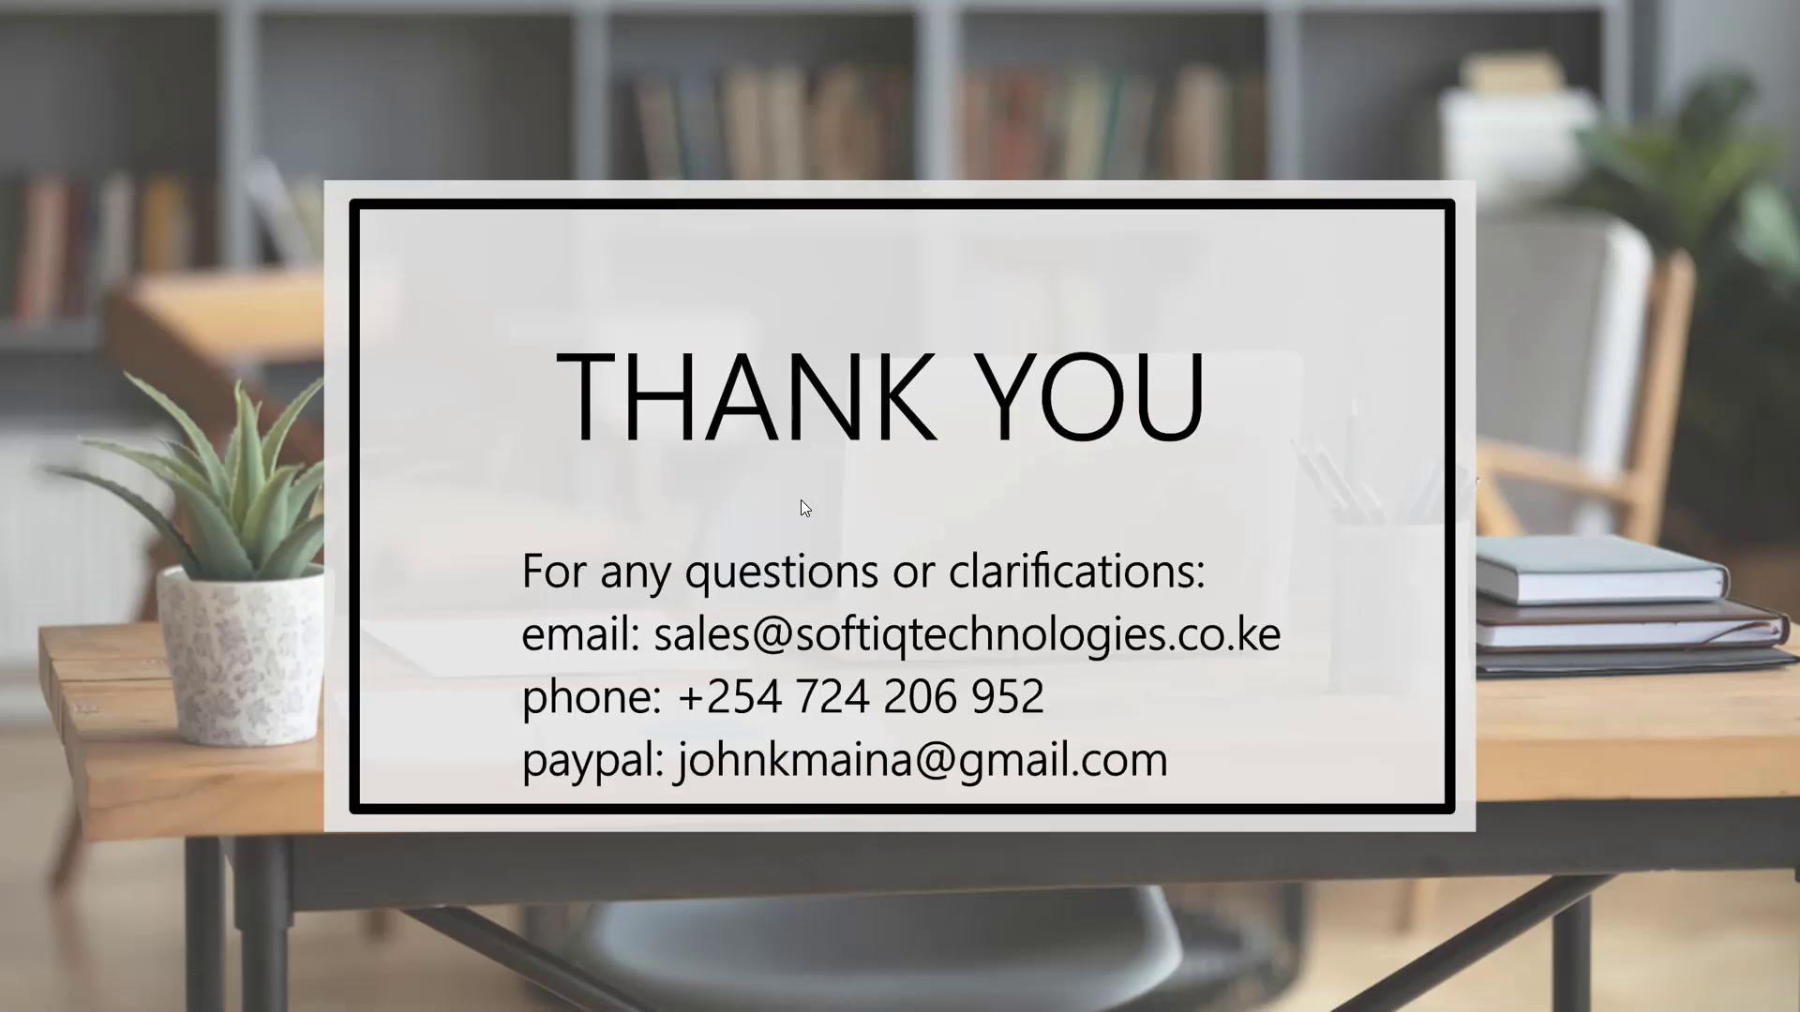